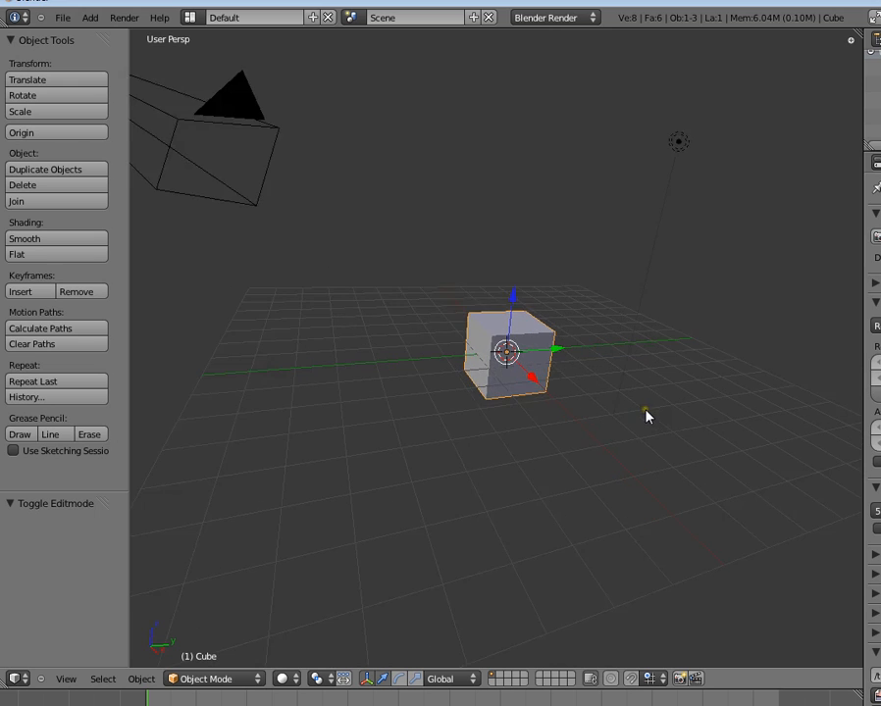
- Examine the default cube from several angles and distances
{"action": "middle_click_drag", "start_coordinate": [604, 398], "coordinate": [633, 410], "text": "shift"}
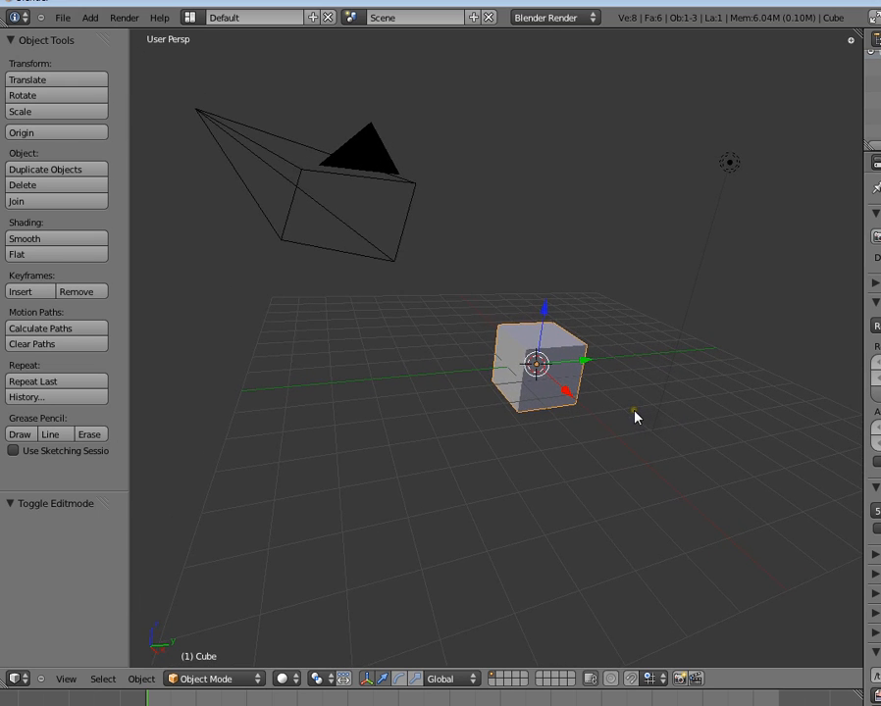
{"action": "middle_click_drag", "start_coordinate": [468, 425], "coordinate": [500, 367]}
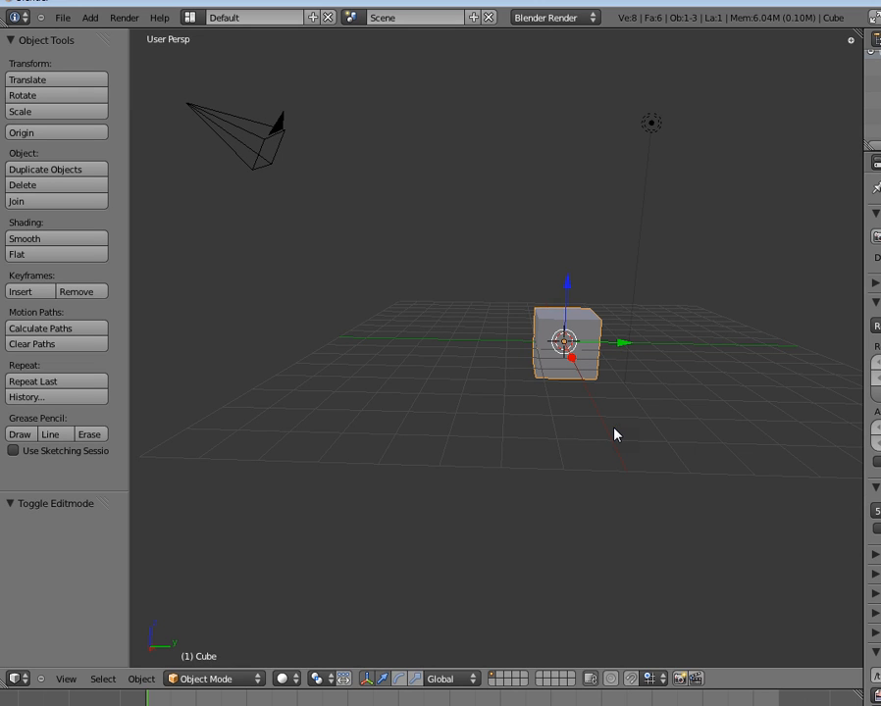
{"action": "middle_click_drag", "start_coordinate": [591, 429], "coordinate": [606, 393]}
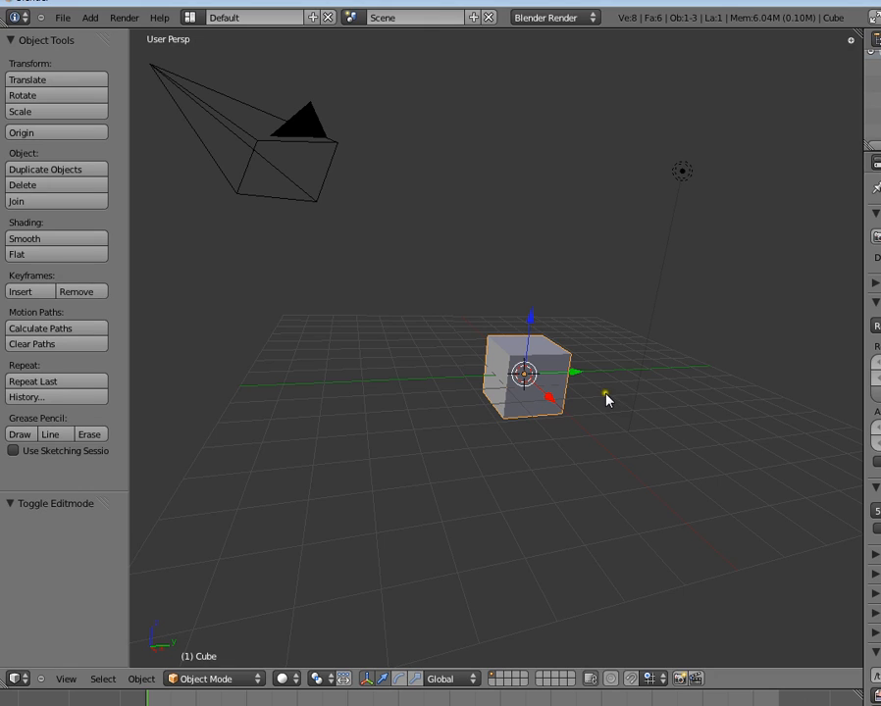
{"action": "middle_click_drag", "start_coordinate": [595, 407], "coordinate": [503, 433]}
{"action": "scroll", "coordinate": [503, 432], "scroll_direction": "down", "scroll_amount": 3}
{"action": "scroll", "coordinate": [502, 432], "scroll_direction": "up", "scroll_amount": 3}
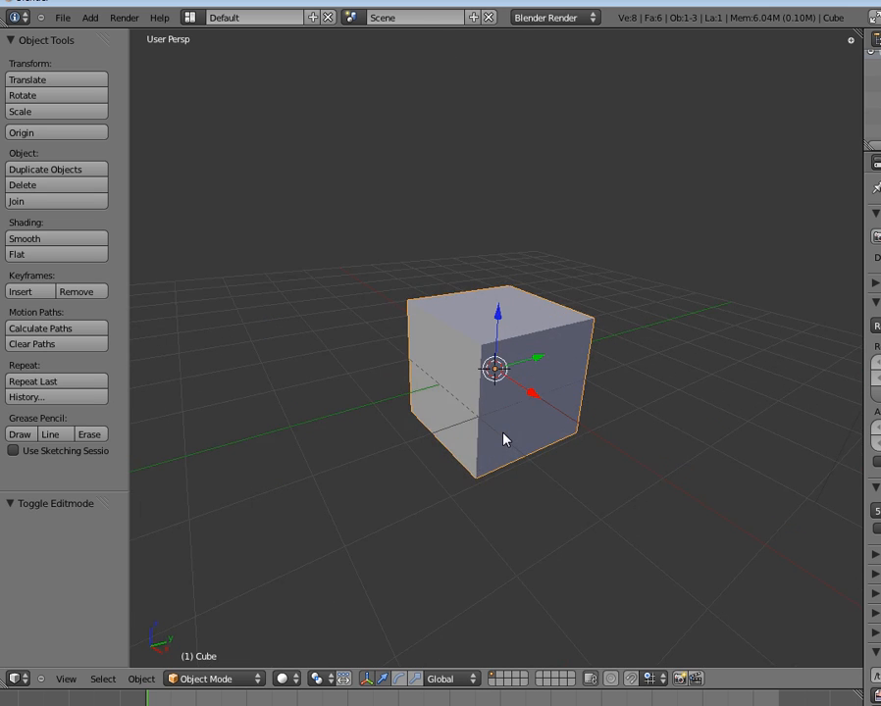
{"action": "scroll", "coordinate": [503, 438], "scroll_direction": "up", "scroll_amount": 1}
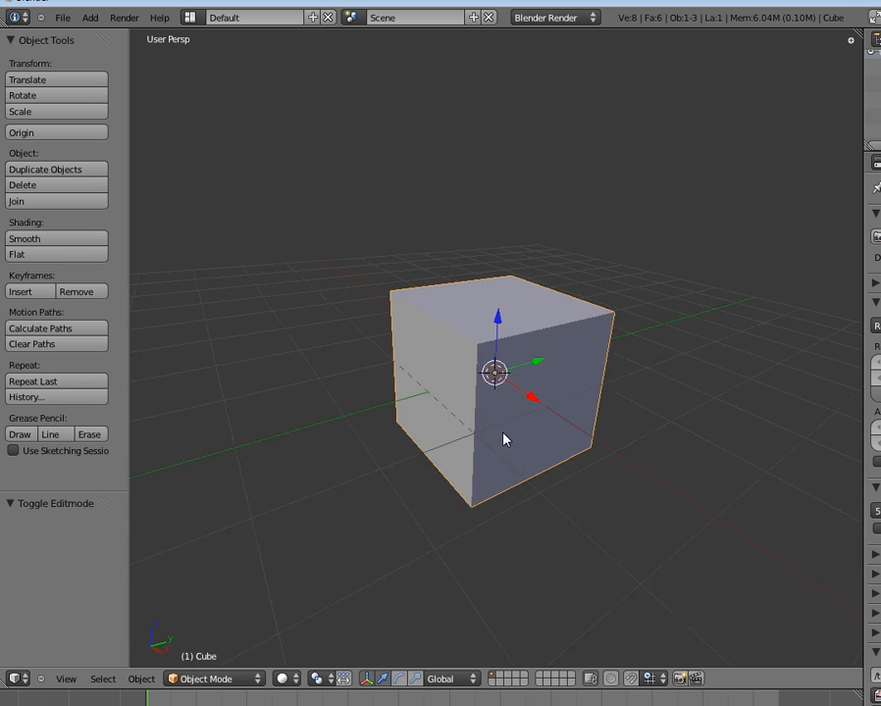
{"action": "scroll", "coordinate": [504, 437], "scroll_direction": "down", "scroll_amount": 3}
{"action": "middle_click_drag", "start_coordinate": [503, 437], "coordinate": [521, 441]}
{"action": "scroll", "coordinate": [522, 441], "scroll_direction": "up", "scroll_amount": 3}
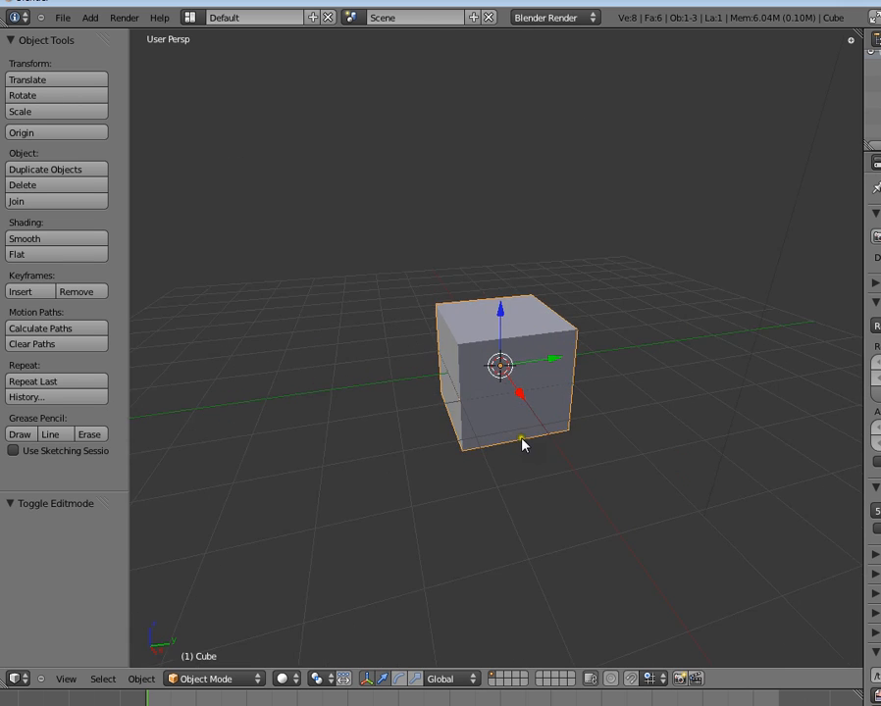
{"action": "scroll", "coordinate": [521, 443], "scroll_direction": "up", "scroll_amount": 2}
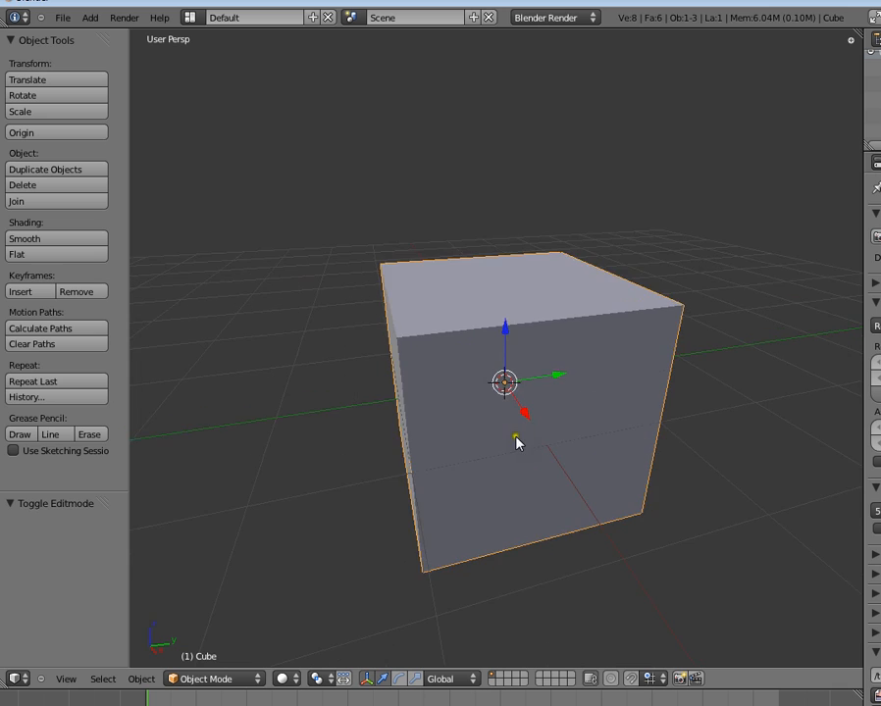
{"action": "middle_click_drag", "start_coordinate": [516, 439], "coordinate": [602, 415]}
{"action": "scroll", "coordinate": [602, 409], "scroll_direction": "down", "scroll_amount": 2}
{"action": "middle_click_drag", "start_coordinate": [526, 485], "coordinate": [554, 446], "text": "shift"}
- Put the cube into Edit Mode with face selection active and nothing selected
{"action": "key", "text": "Tab"}
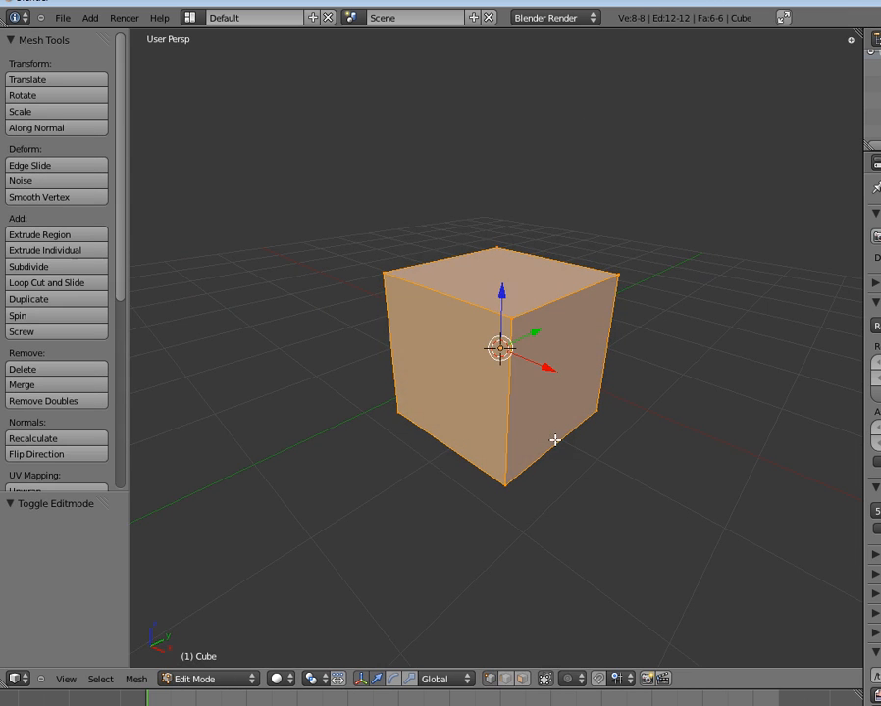
{"action": "left_click", "coordinate": [522, 679]}
{"action": "key", "text": "a"}
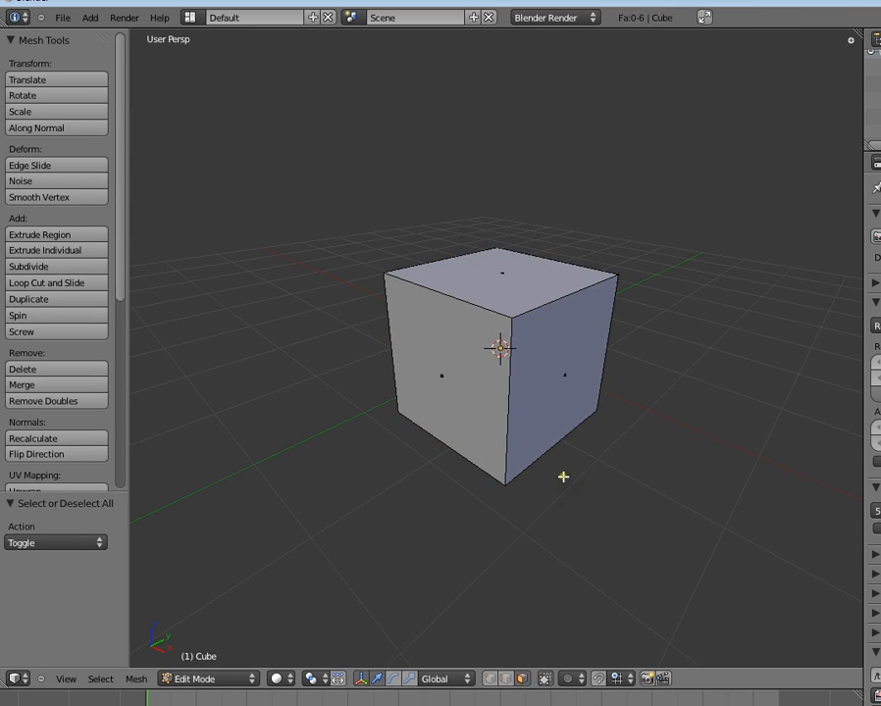
- Move the cube's negative-Y side face outward about 2.04 units along the Y axis
{"action": "right_click", "coordinate": [455, 415]}
{"action": "middle_click_drag", "start_coordinate": [601, 448], "coordinate": [663, 408]}
{"action": "scroll", "coordinate": [663, 408], "scroll_direction": "up", "scroll_amount": 1}
{"action": "key", "text": "g"}
{"action": "key", "text": "y"}
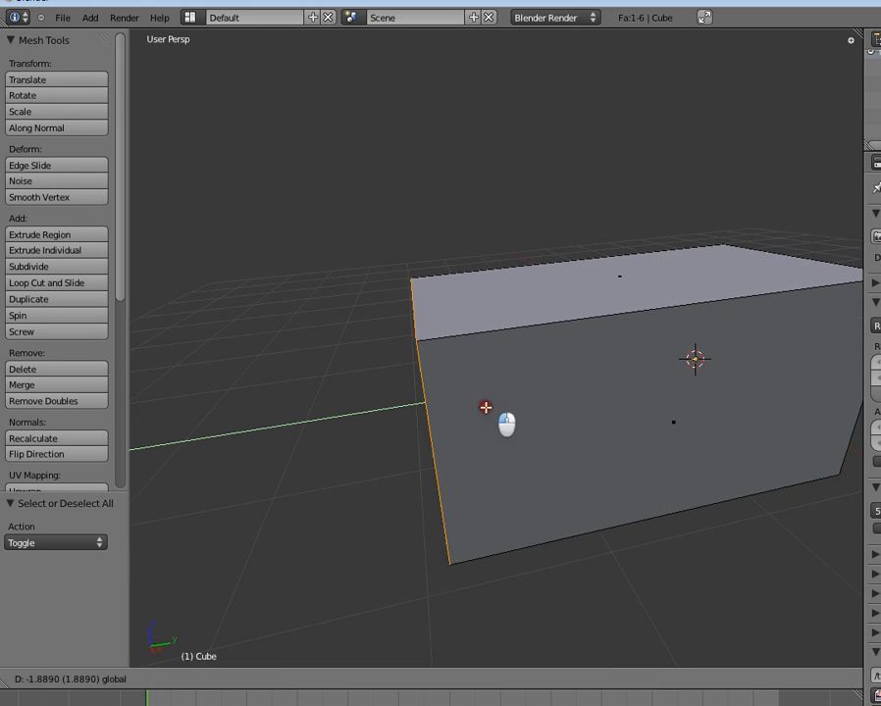
{"action": "left_click", "coordinate": [468, 408]}
- Move the opposite, positive-Y side face outward about 1.91 units along the Y axis
{"action": "scroll", "coordinate": [538, 411], "scroll_direction": "down", "scroll_amount": 2}
{"action": "middle_click_drag", "start_coordinate": [538, 412], "coordinate": [570, 378]}
{"action": "key", "text": "g"}
{"action": "key", "text": "y"}
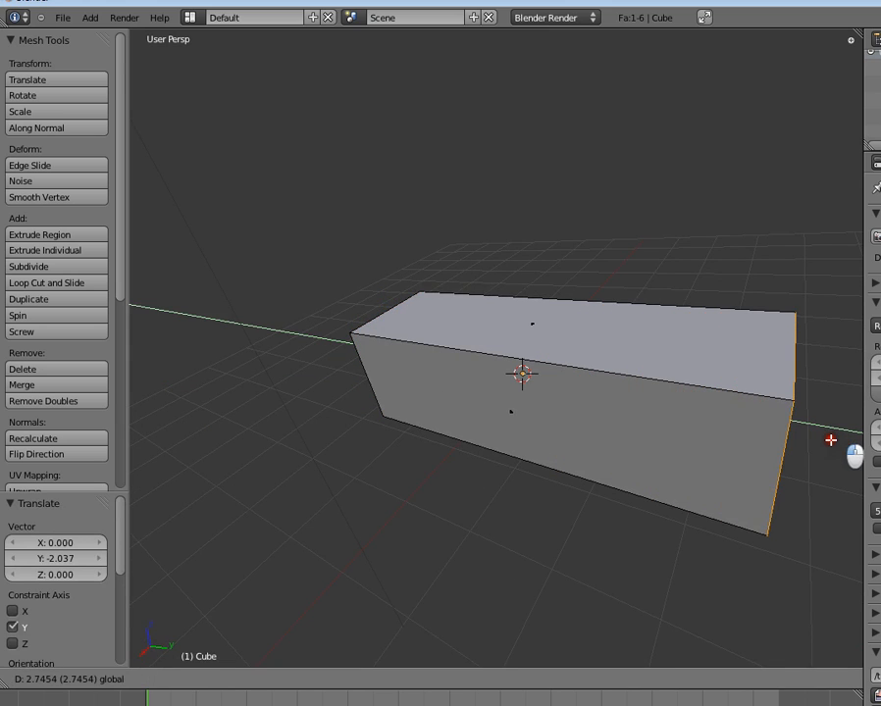
{"action": "left_click_drag", "start_coordinate": [768, 438], "coordinate": [729, 436]}
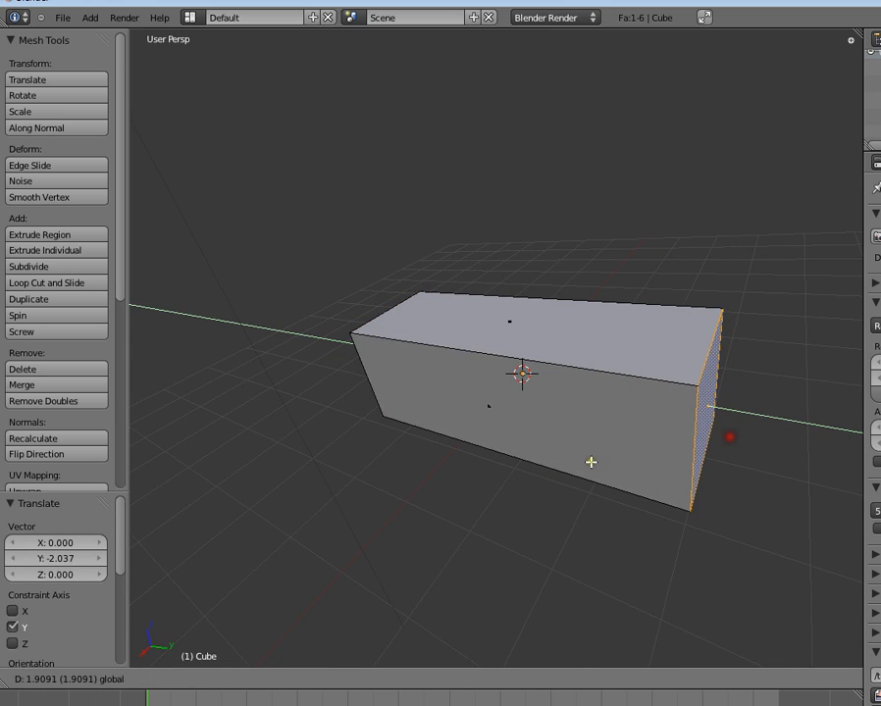
- Move the long positive-X face of the block outward about 1.98 units along the X axis
{"action": "middle_click_drag", "start_coordinate": [590, 462], "coordinate": [682, 467]}
{"action": "key", "text": "a"}
{"action": "right_click", "coordinate": [489, 411]}
{"action": "middle_click_drag", "start_coordinate": [561, 425], "coordinate": [568, 349]}
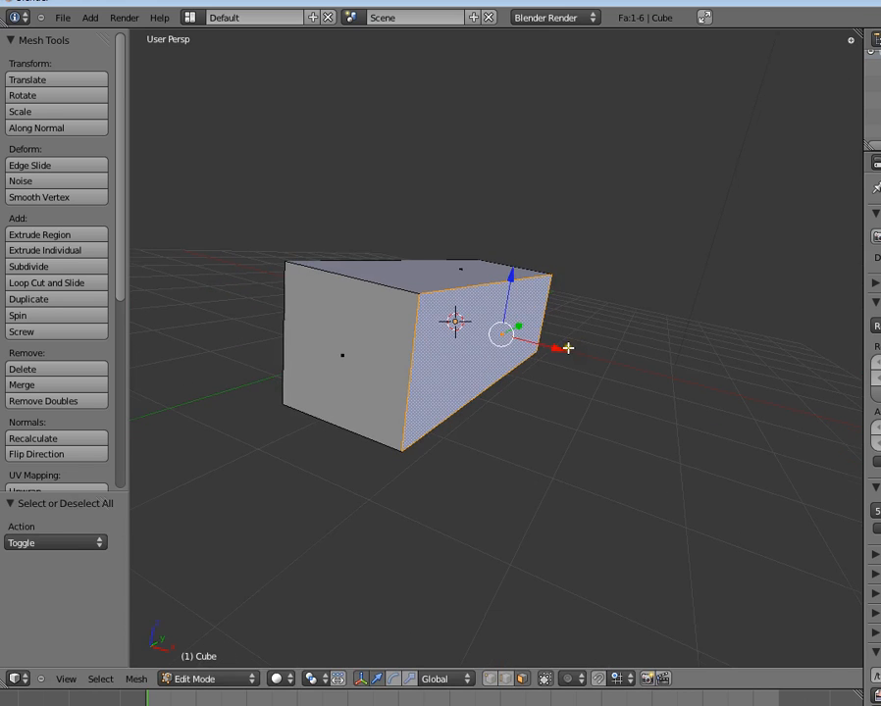
{"action": "left_click_drag", "start_coordinate": [561, 350], "coordinate": [720, 422]}
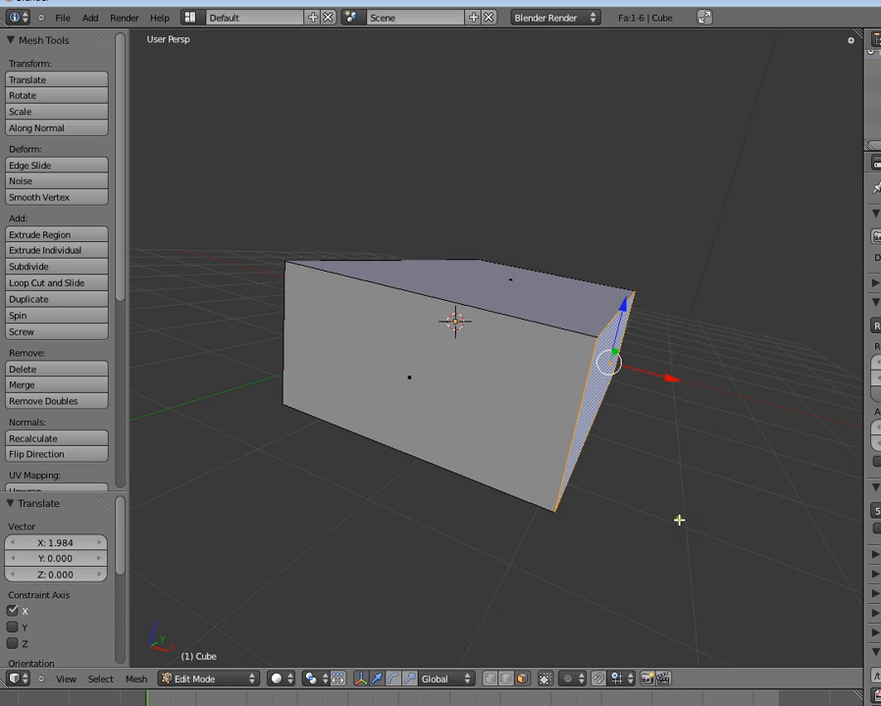
- In edge selection, move the top edge of the positive-X face inward along X so that the face slopes
{"action": "left_click", "coordinate": [505, 679]}
{"action": "right_click", "coordinate": [664, 344]}
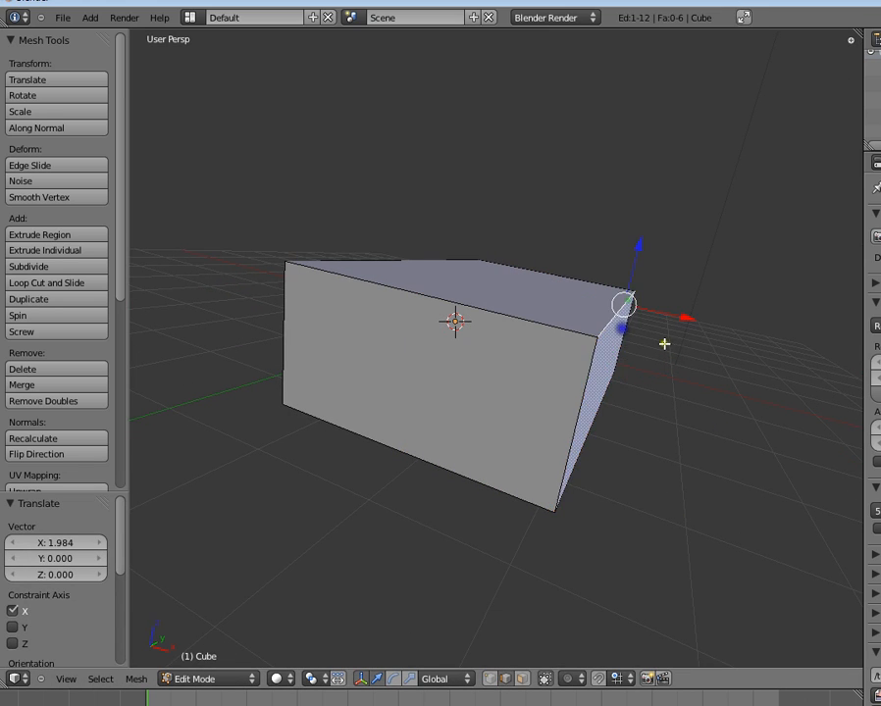
{"action": "left_click_drag", "start_coordinate": [685, 314], "coordinate": [627, 305]}
{"action": "key", "text": "a"}
- Switch to face selection and extrude the bottom face of the block a short distance downward
{"action": "scroll", "coordinate": [642, 346], "scroll_direction": "down", "scroll_amount": 2}
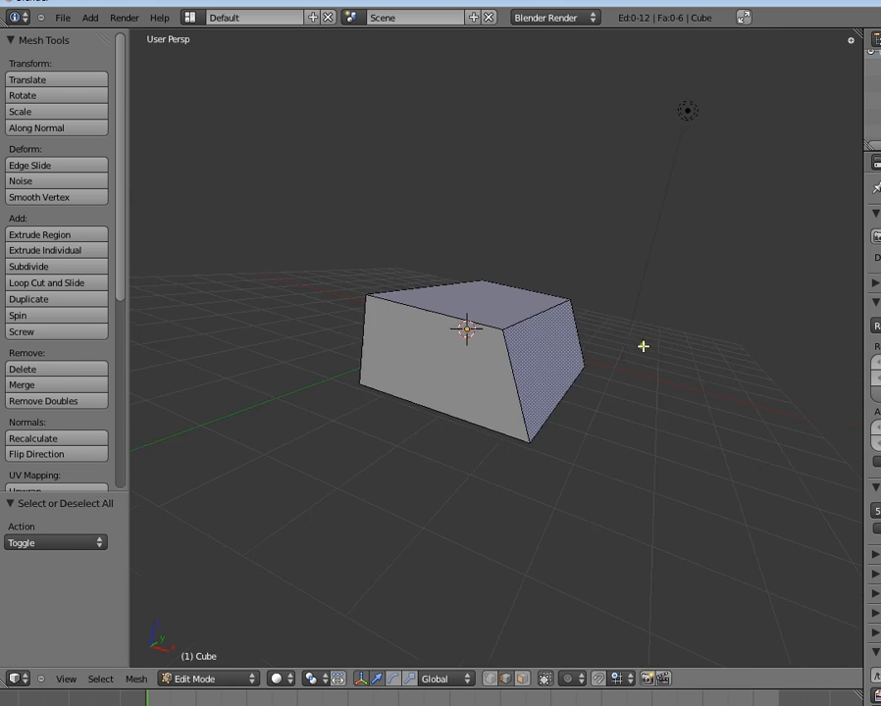
{"action": "middle_click_drag", "start_coordinate": [642, 346], "coordinate": [462, 206]}
{"action": "left_click", "coordinate": [521, 681]}
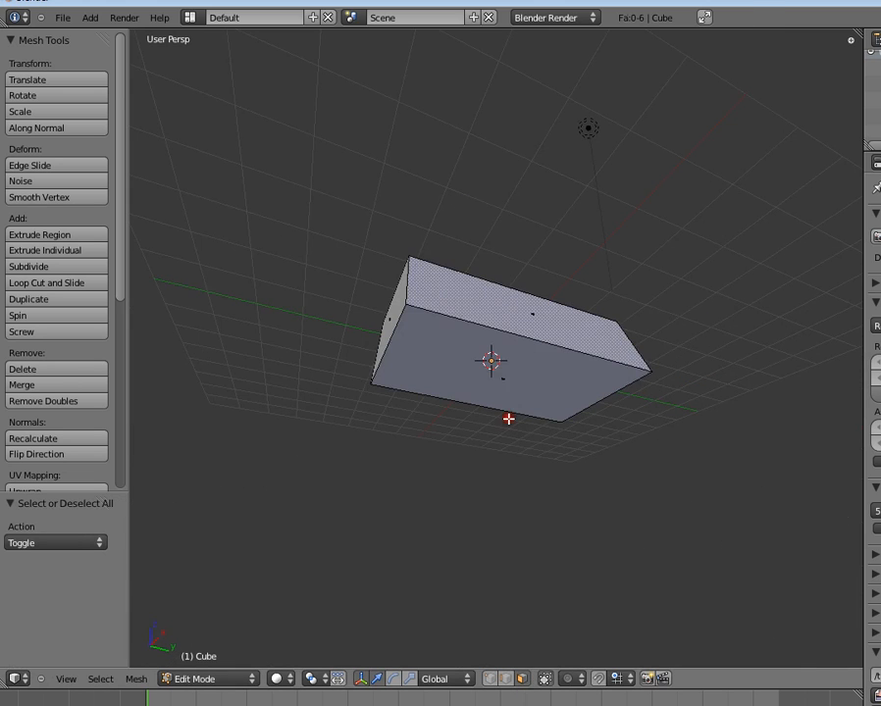
{"action": "right_click", "coordinate": [503, 376]}
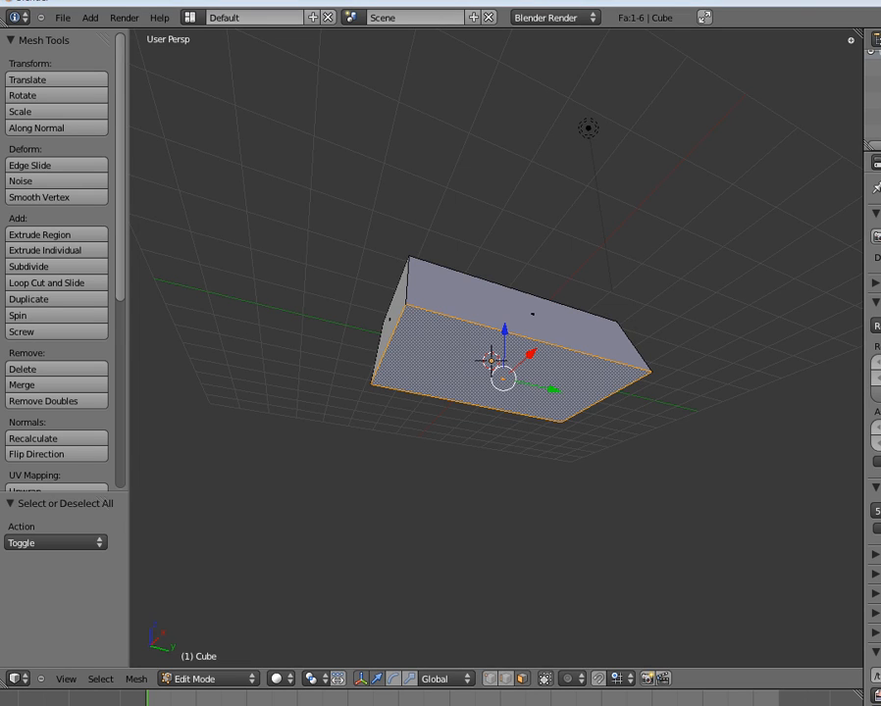
{"action": "left_click", "coordinate": [506, 377]}
{"action": "scroll", "coordinate": [559, 437], "scroll_direction": "up", "scroll_amount": 1}
{"action": "key", "text": "e"}
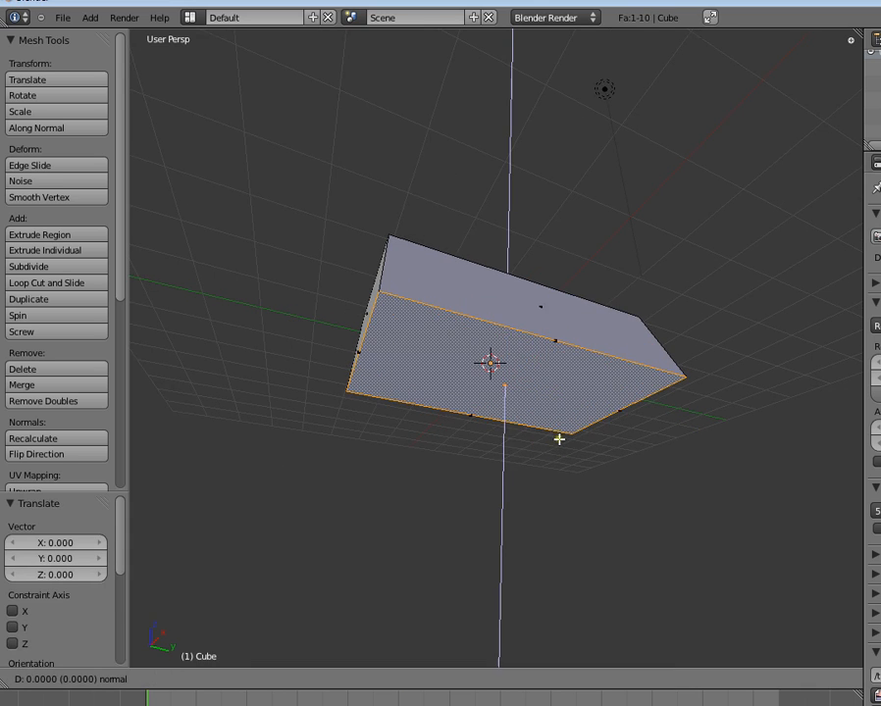
{"action": "left_click", "coordinate": [578, 487]}
- Select the bottom face and the two positive-X faces together and scale them down along the Z axis
{"action": "middle_click_drag", "start_coordinate": [579, 486], "coordinate": [599, 495]}
{"action": "key", "text": "a"}
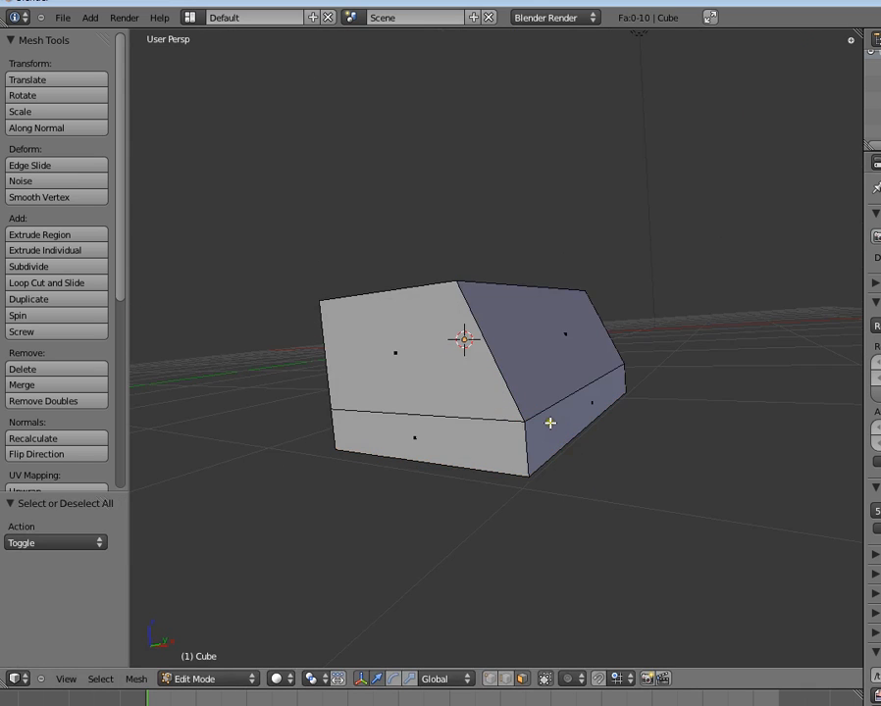
{"action": "right_click", "coordinate": [507, 417]}
{"action": "mouse_move", "coordinate": [501, 457]}
{"action": "middle_mouse_down"}
{"action": "mouse_move", "coordinate": [507, 416]}
{"action": "mouse_move", "coordinate": [523, 492]}
{"action": "mouse_move", "coordinate": [509, 454]}
{"action": "middle_mouse_up"}
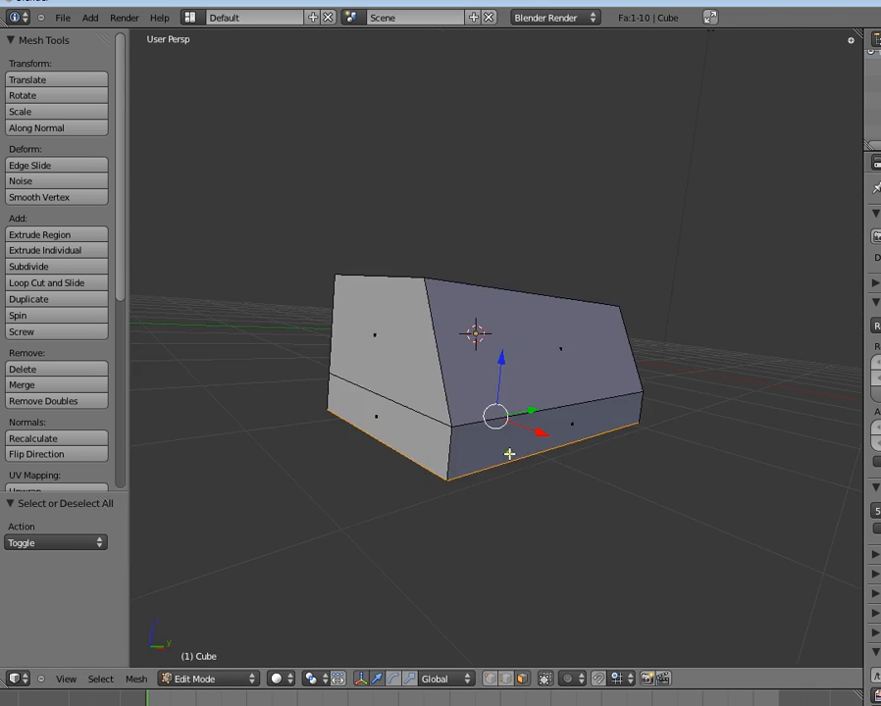
{"action": "right_click", "coordinate": [553, 356], "text": "shift"}
{"action": "right_click", "coordinate": [573, 420], "text": "shift"}
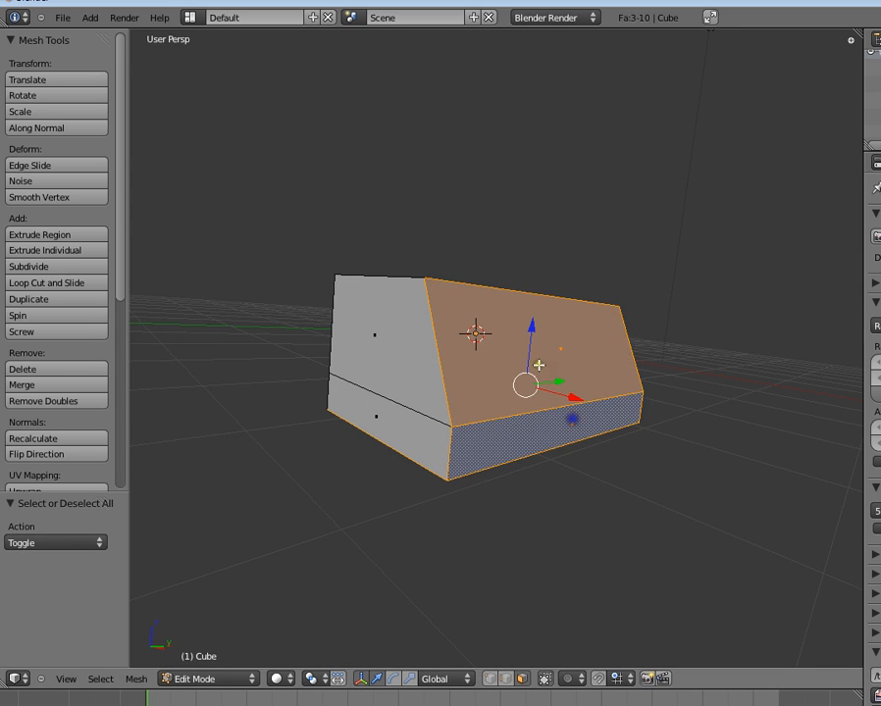
{"action": "key", "text": "s"}
{"action": "key", "text": "z"}
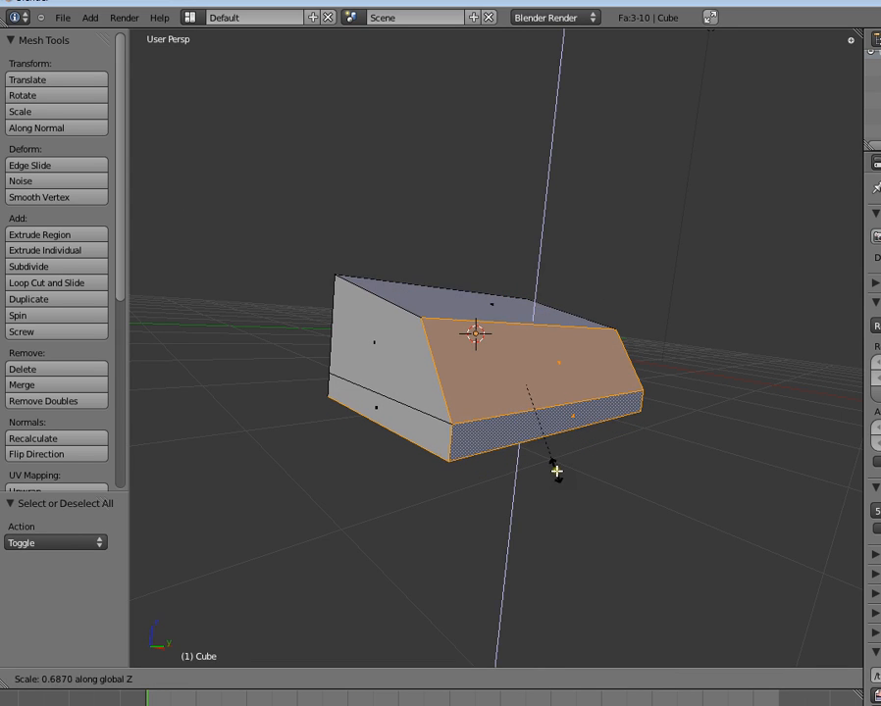
{"action": "left_click", "coordinate": [559, 445]}
- Extrude the bottom face of the block about 0.16 units downward
{"action": "key", "text": "a"}
{"action": "middle_click_drag", "start_coordinate": [558, 382], "coordinate": [506, 377]}
{"action": "middle_click_drag", "start_coordinate": [555, 448], "coordinate": [558, 311]}
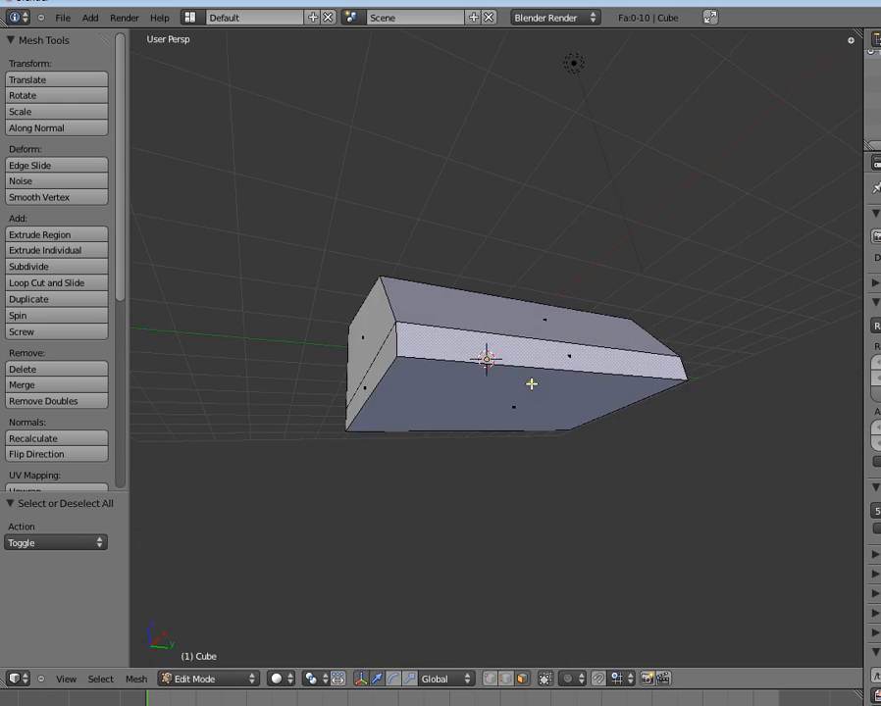
{"action": "right_click", "coordinate": [541, 402]}
{"action": "key", "text": "e"}
{"action": "left_click", "coordinate": [549, 423]}
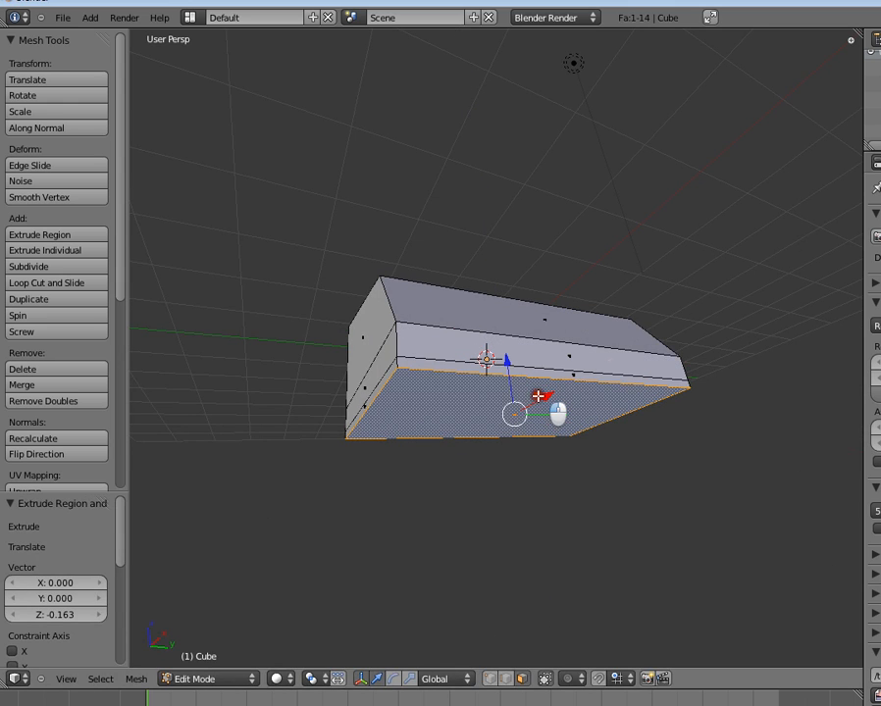
- Move the newly extruded bottom face in the negative X direction and about 1.16 units down along Z
{"action": "key", "text": "g"}
{"action": "key", "text": "x"}
{"action": "left_click", "coordinate": [505, 378]}
{"action": "key", "text": "g"}
{"action": "key", "text": "z"}
{"action": "left_click", "coordinate": [530, 418]}
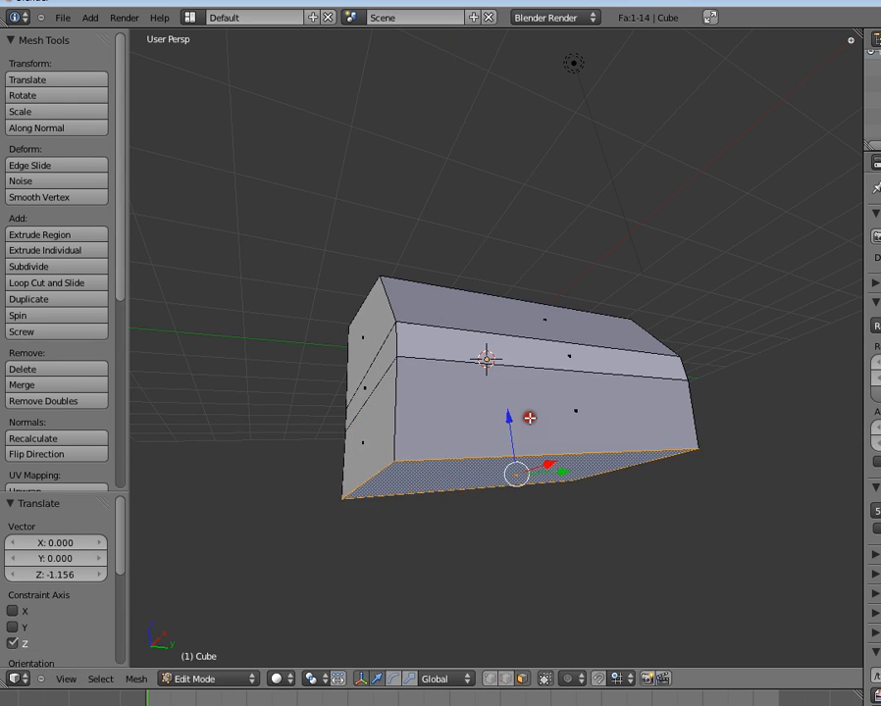
{"action": "middle_click_drag", "start_coordinate": [530, 418], "coordinate": [476, 433]}
{"action": "key", "text": "a"}
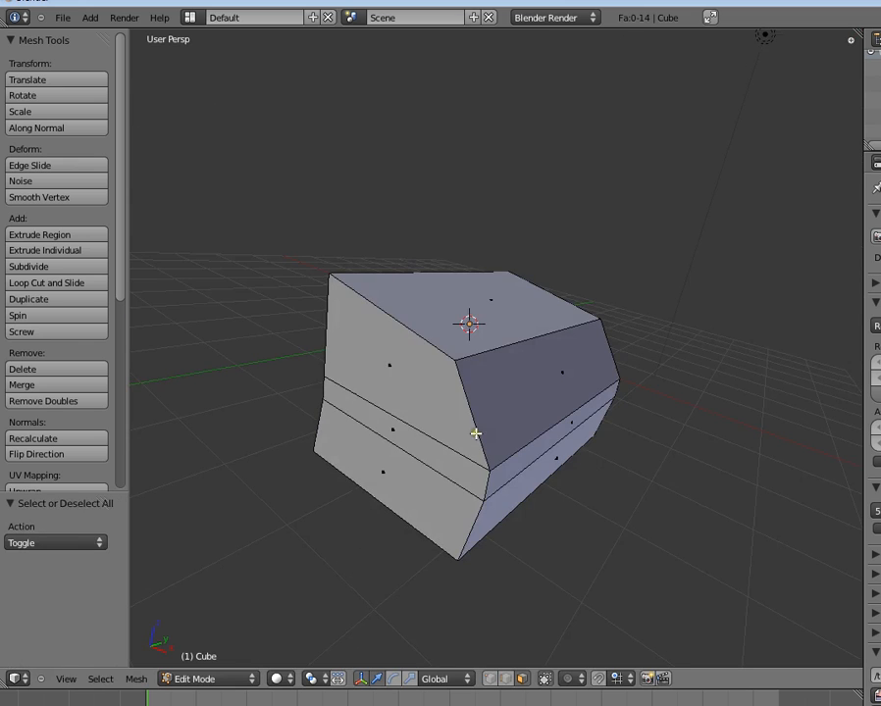
{"action": "right_click", "coordinate": [396, 394]}
{"action": "right_click", "coordinate": [415, 430], "text": "shift"}
{"action": "right_click", "coordinate": [405, 465], "text": "shift"}
{"action": "key", "text": "a"}
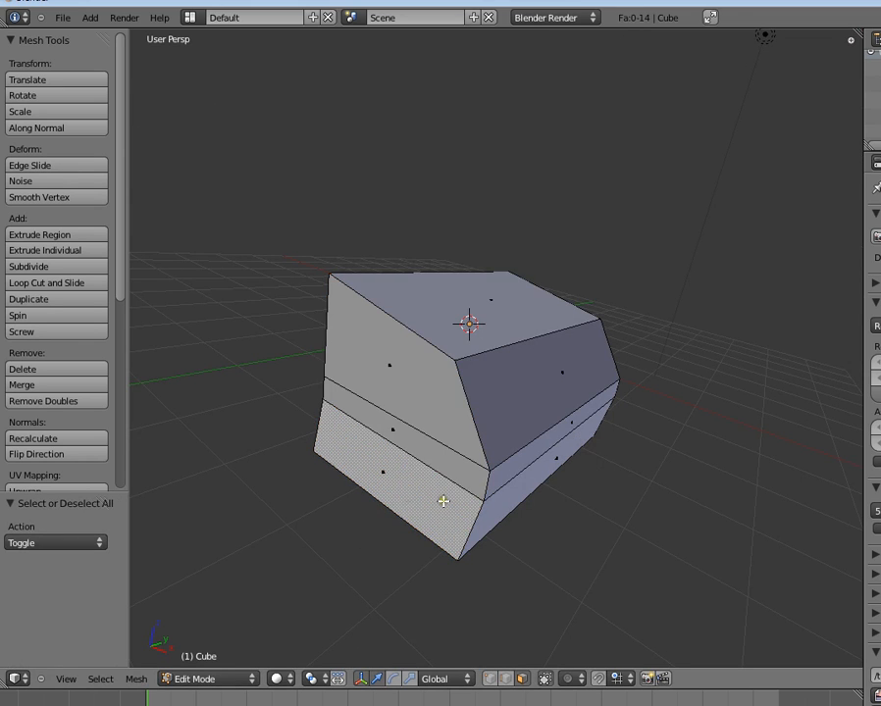
{"action": "right_click", "coordinate": [443, 501]}
- Select the bottom edges at both Y ends of the block and scale them to about 0.454 along Y
{"action": "middle_click_drag", "start_coordinate": [534, 457], "coordinate": [555, 533]}
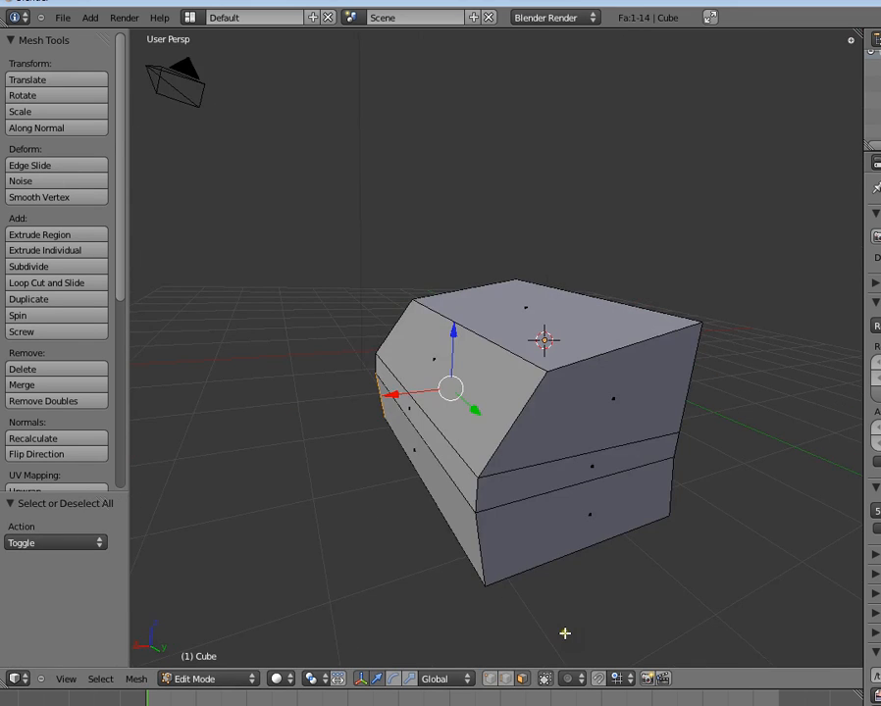
{"action": "left_click", "coordinate": [507, 679], "text": "shift"}
{"action": "right_click", "coordinate": [577, 551]}
{"action": "middle_click_drag", "start_coordinate": [440, 463], "coordinate": [446, 485]}
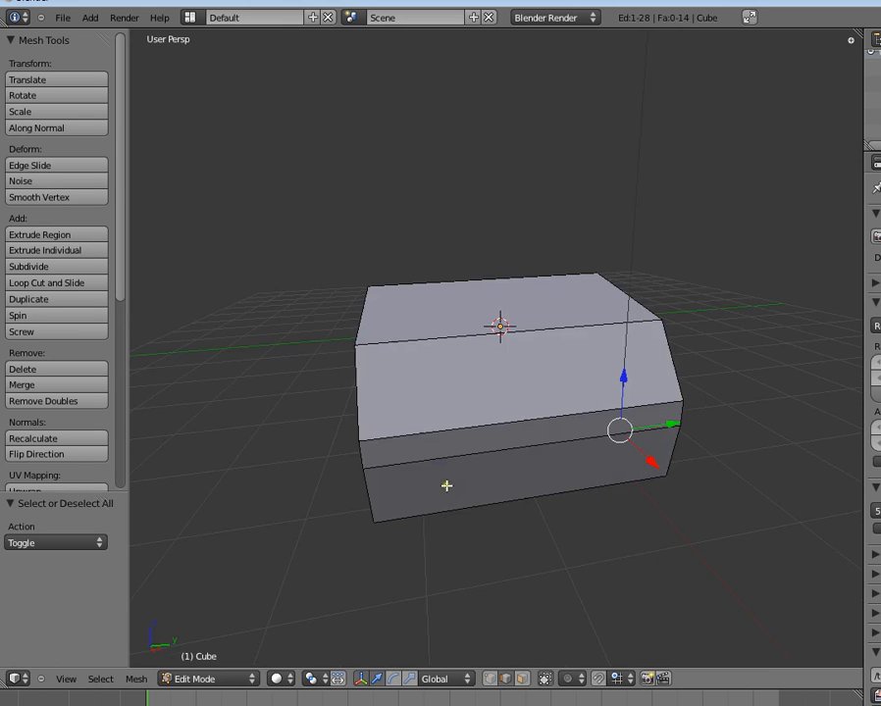
{"action": "middle_click_drag", "start_coordinate": [386, 478], "coordinate": [555, 388]}
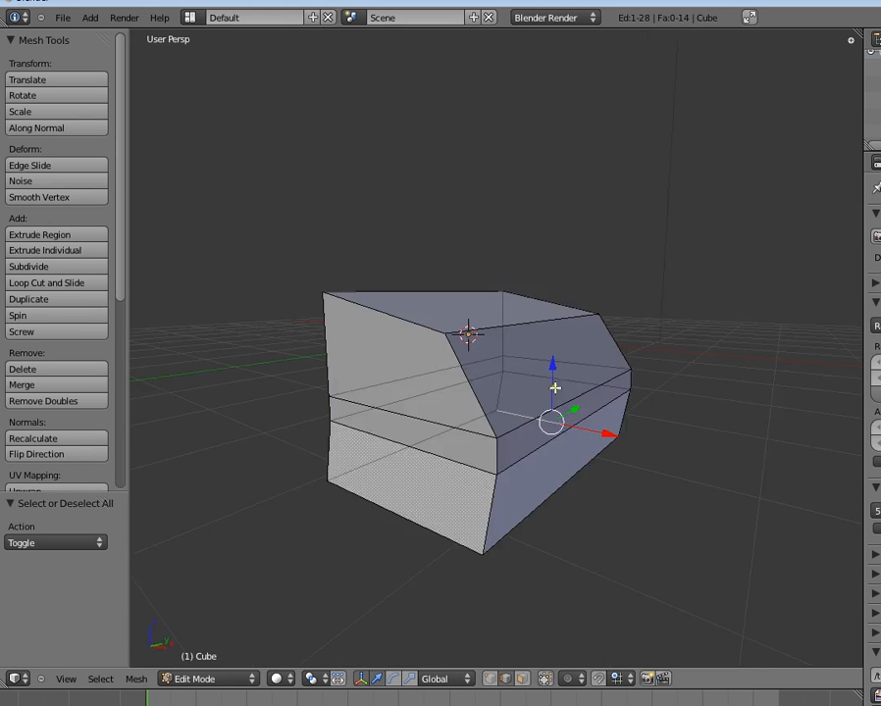
{"action": "right_click", "coordinate": [413, 526], "text": "shift"}
{"action": "middle_click_drag", "start_coordinate": [413, 525], "coordinate": [582, 547]}
{"action": "key", "text": "s"}
{"action": "key", "text": "y"}
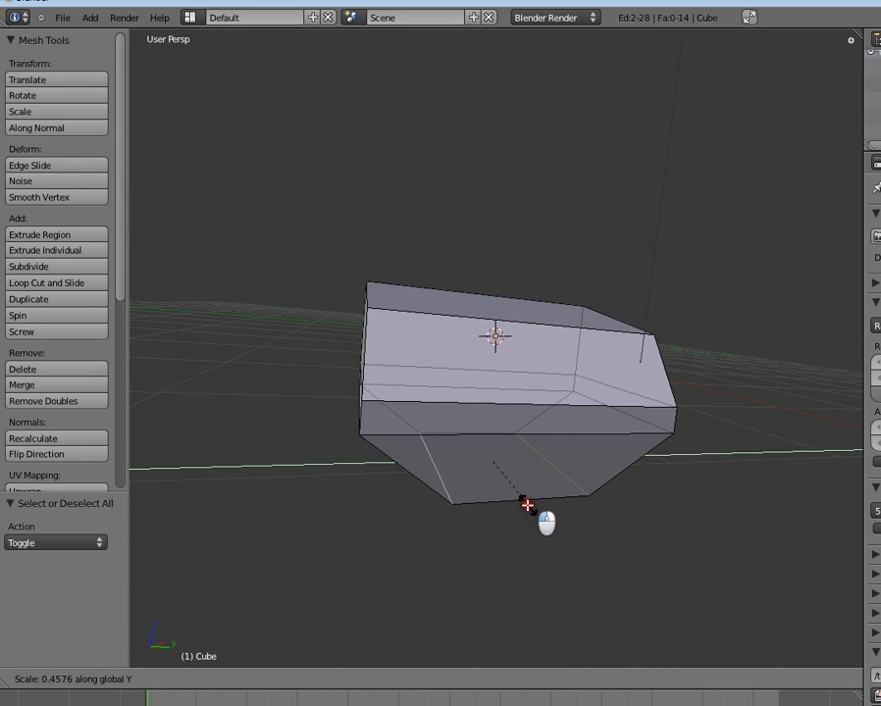
{"action": "left_click", "coordinate": [527, 507]}
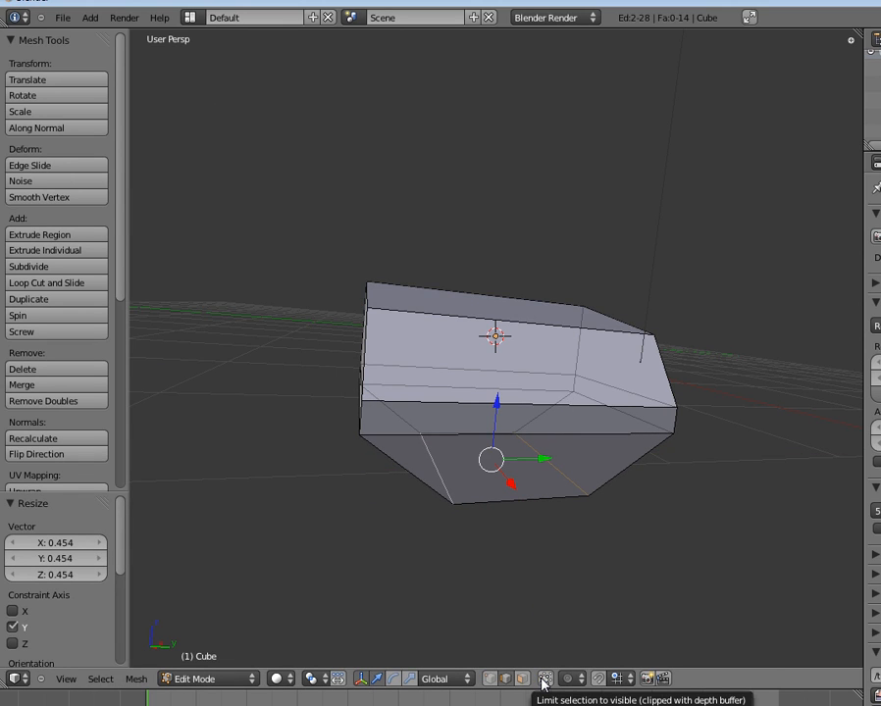
- In face select mode, select the three faces at the negative-X end and flatten them by scaling to 0 along X
{"action": "middle_click_drag", "start_coordinate": [557, 443], "coordinate": [472, 411]}
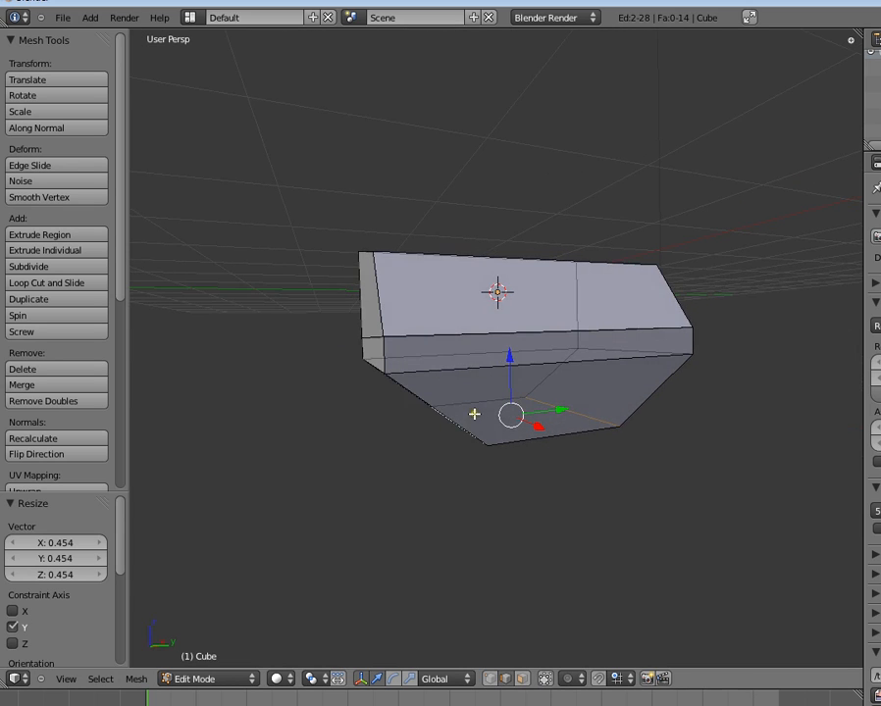
{"action": "middle_click_drag", "start_coordinate": [562, 391], "coordinate": [634, 417]}
{"action": "key", "text": "a"}
{"action": "left_click", "coordinate": [522, 679]}
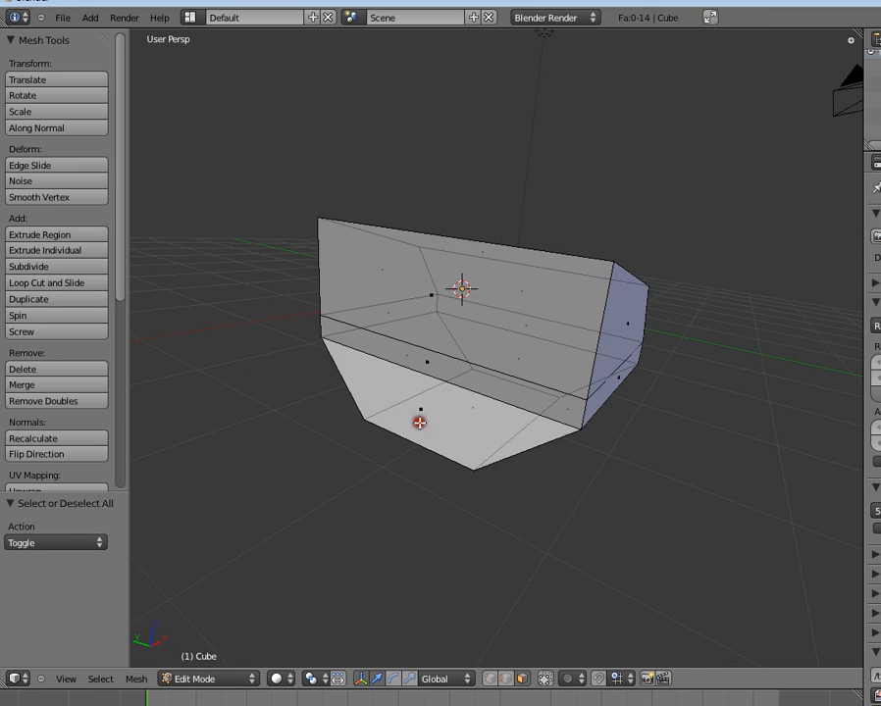
{"action": "right_click", "coordinate": [418, 419]}
{"action": "right_click", "coordinate": [424, 361], "text": "shift"}
{"action": "right_click", "coordinate": [429, 294], "text": "shift"}
{"action": "middle_click_drag", "start_coordinate": [629, 427], "coordinate": [522, 457]}
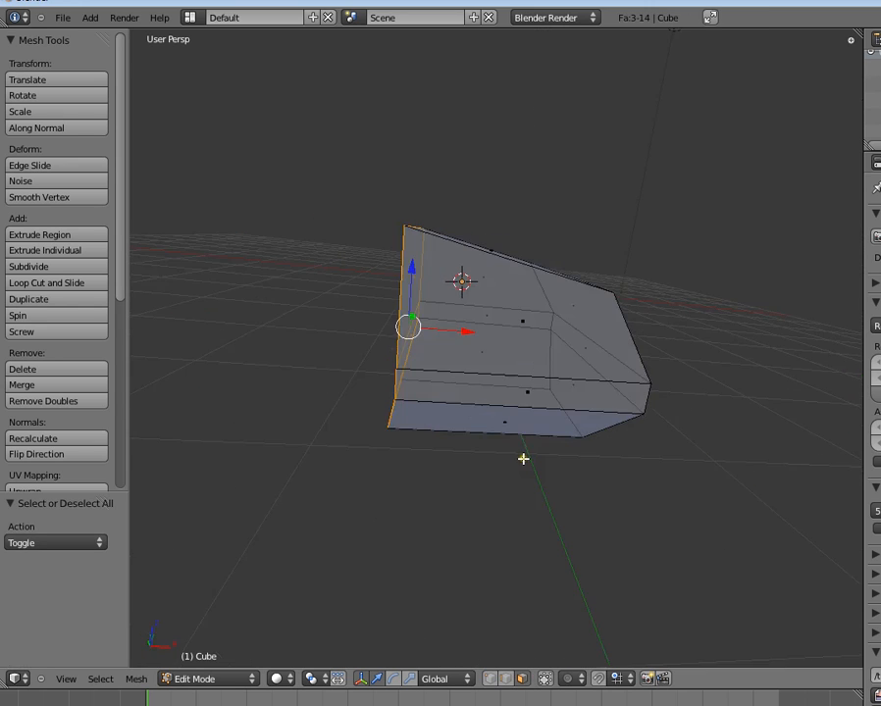
{"action": "type", "text": "sx0"}
{"action": "key", "text": "Return"}
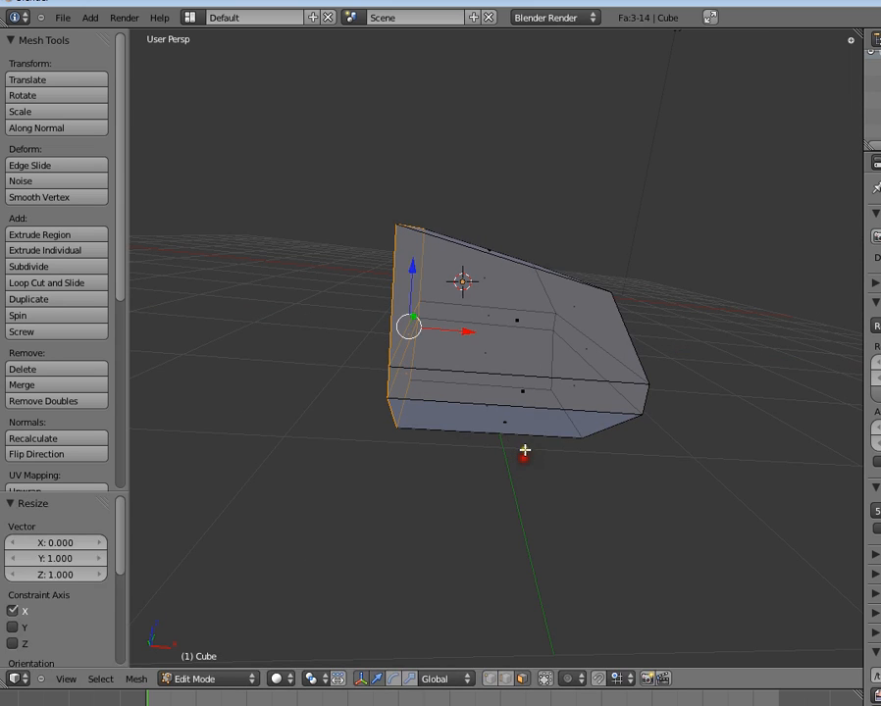
- Select the main face and the narrow strip below it on the positive-Y side and extrude them outward
{"action": "key", "text": "a"}
{"action": "middle_click_drag", "start_coordinate": [496, 406], "coordinate": [479, 354]}
{"action": "right_click", "coordinate": [517, 327]}
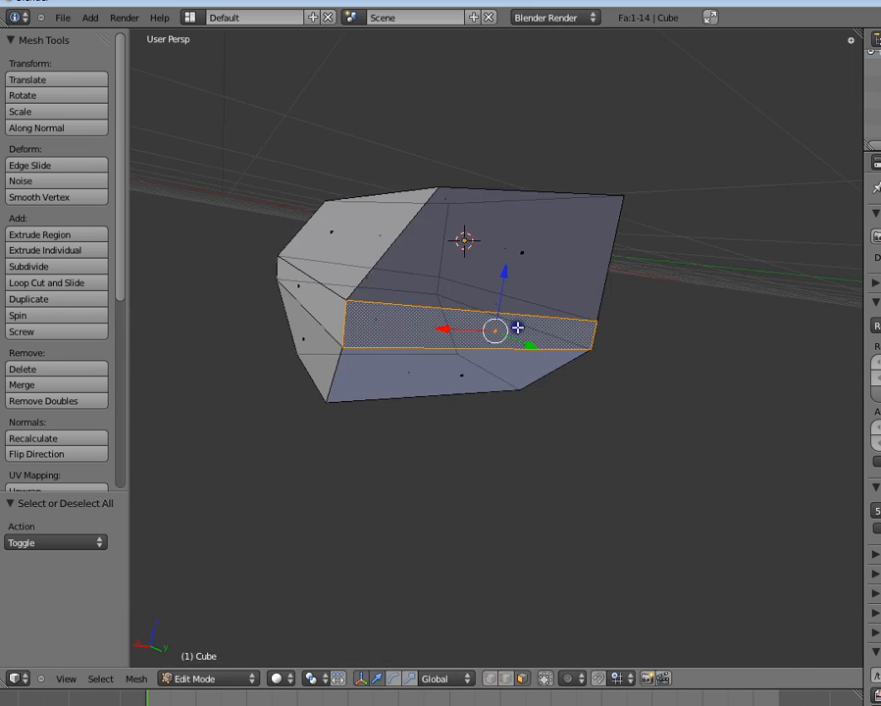
{"action": "right_click", "coordinate": [518, 250], "text": "shift"}
{"action": "middle_click_drag", "start_coordinate": [538, 268], "coordinate": [598, 329]}
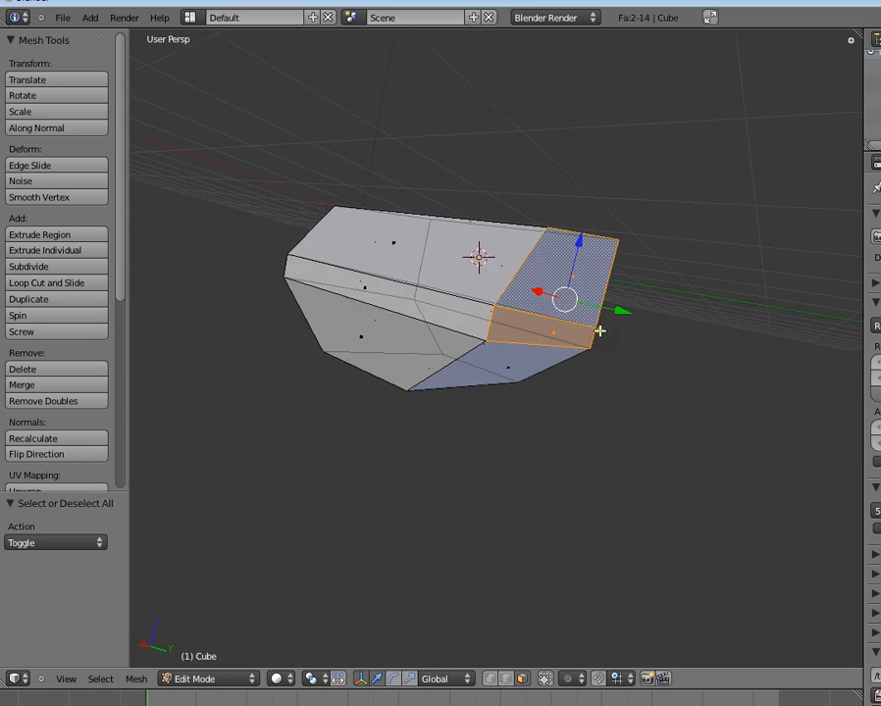
{"action": "key", "text": "e"}
{"action": "left_click", "coordinate": [629, 343]}
- Extrude the matching main face and lower strip on the negative-Y side outward and clear the selection
{"action": "key", "text": "a"}
{"action": "middle_click_drag", "start_coordinate": [422, 353], "coordinate": [527, 425]}
{"action": "right_click", "coordinate": [465, 375]}
{"action": "right_click", "coordinate": [538, 377], "text": "shift"}
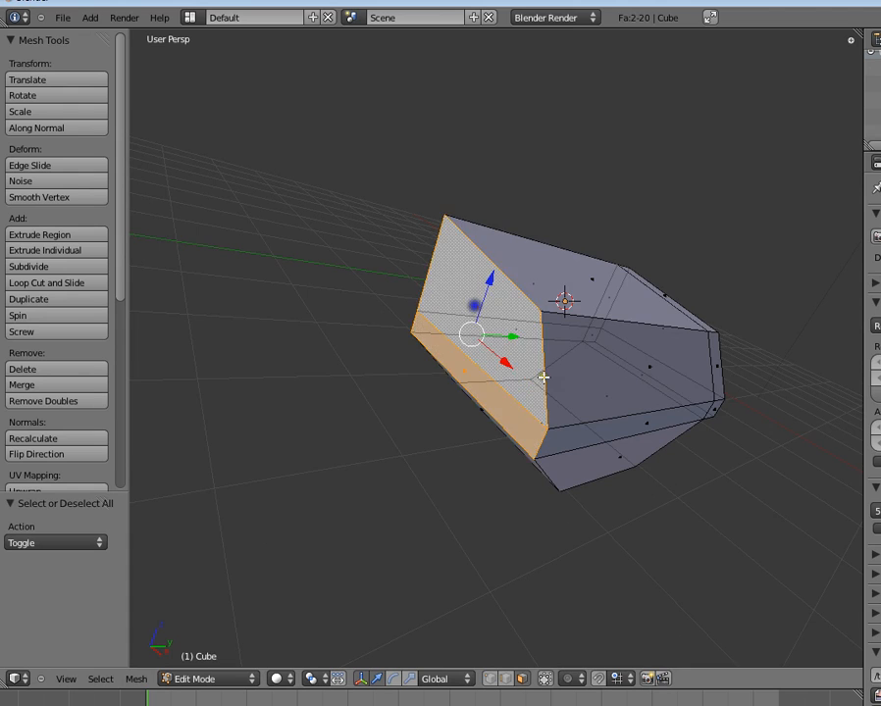
{"action": "middle_click_drag", "start_coordinate": [538, 376], "coordinate": [498, 353]}
{"action": "key", "text": "e"}
{"action": "left_click", "coordinate": [467, 351]}
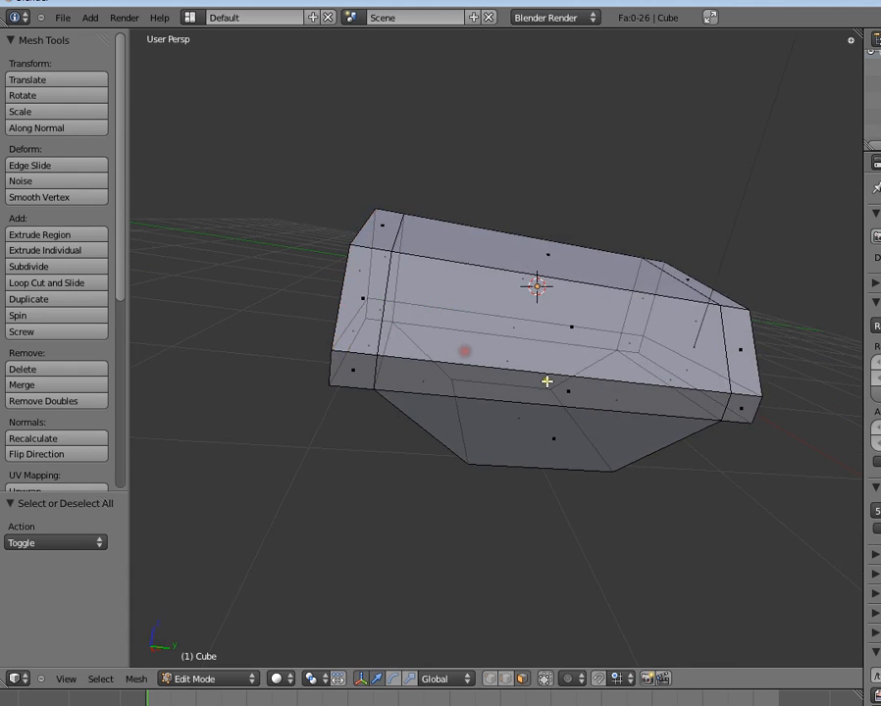
{"action": "key", "text": "a"}
{"action": "middle_click_drag", "start_coordinate": [545, 379], "coordinate": [390, 380]}
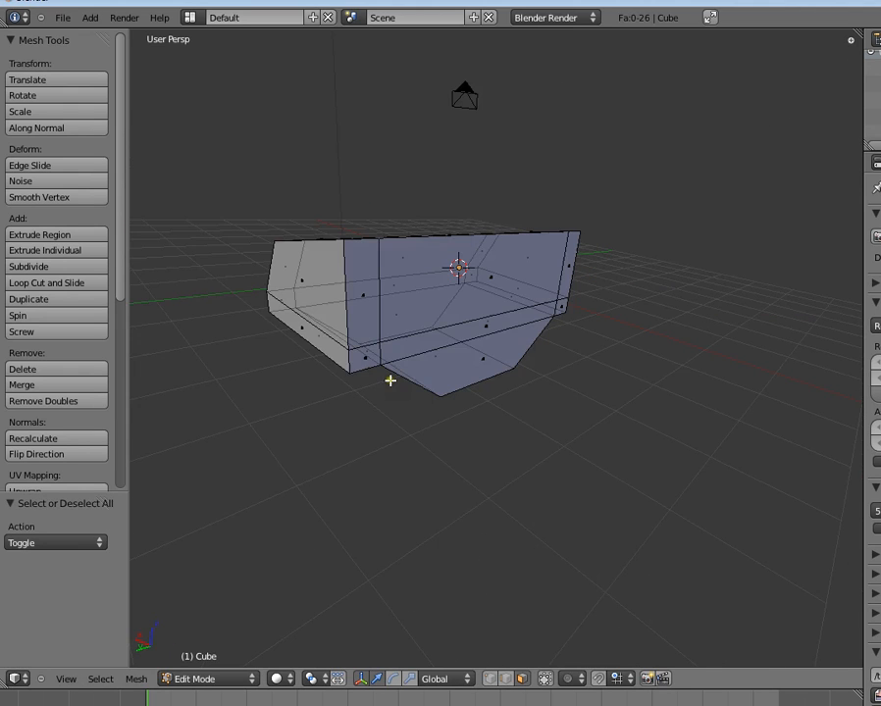
{"action": "right_click", "coordinate": [368, 359]}
{"action": "right_click", "coordinate": [366, 301]}
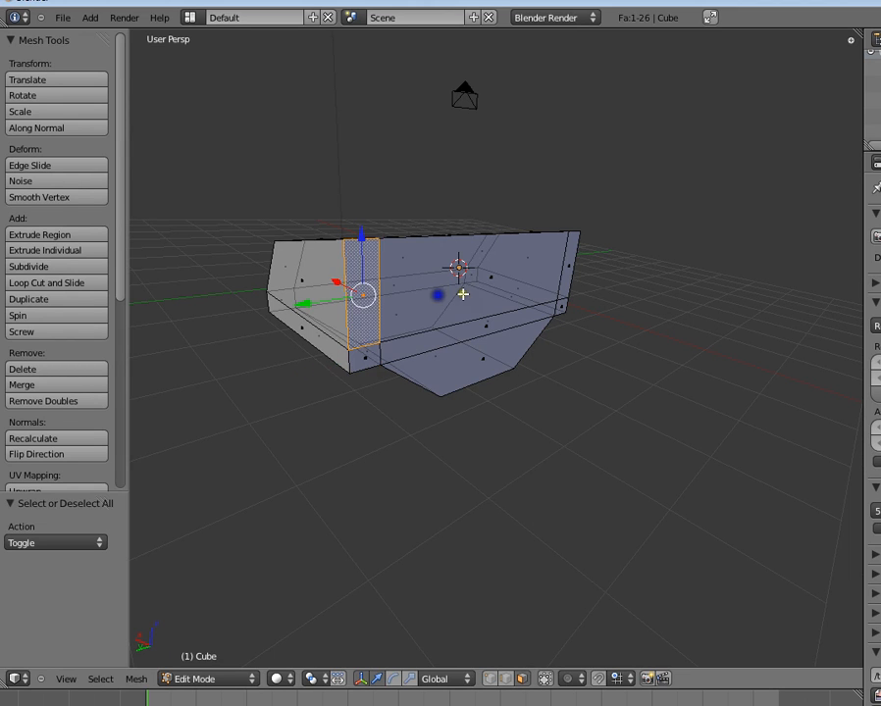
{"action": "right_click", "coordinate": [496, 285]}
{"action": "right_click", "coordinate": [486, 359], "text": "shift"}
{"action": "middle_click_drag", "start_coordinate": [486, 359], "coordinate": [450, 341]}
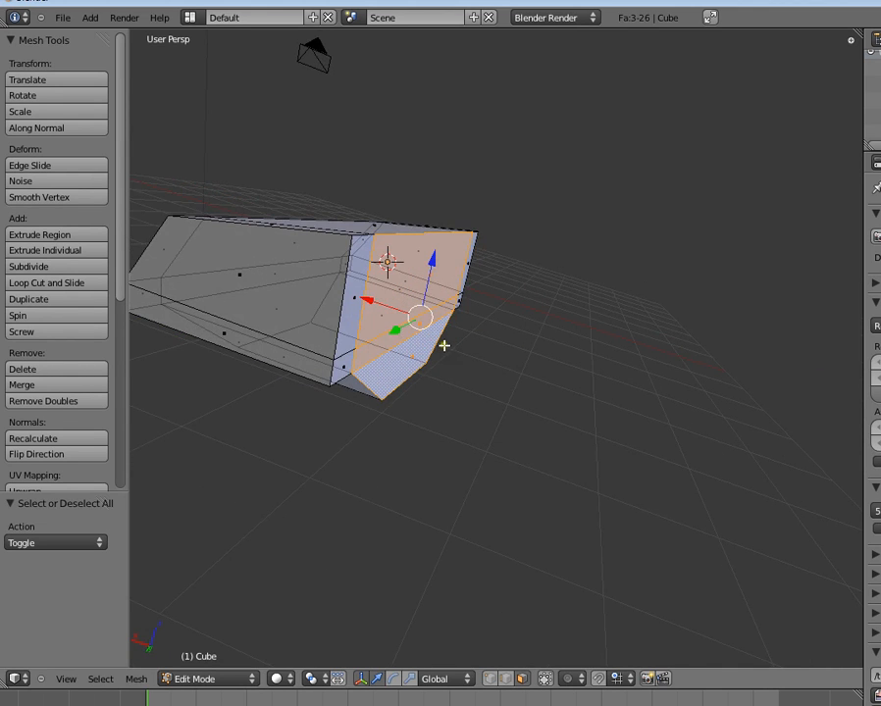
{"action": "middle_click_drag", "start_coordinate": [429, 399], "coordinate": [501, 539]}
{"action": "key", "text": "a"}
- Select the four narrow side faces and the two wide upper faces at the negative-X end together
{"action": "right_click", "coordinate": [522, 409]}
{"action": "right_click", "coordinate": [526, 332], "text": "shift"}
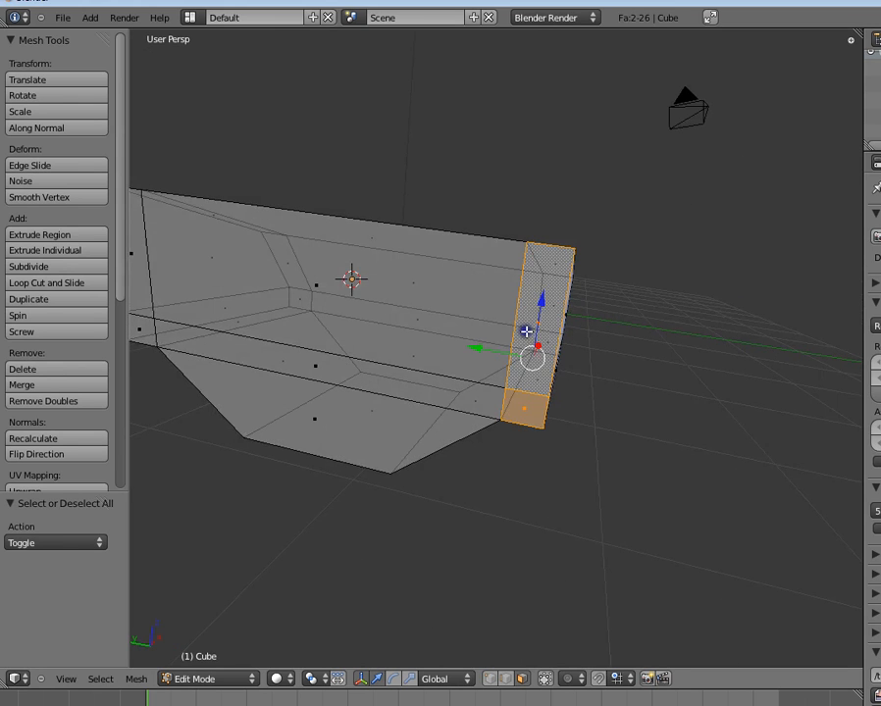
{"action": "scroll", "coordinate": [433, 356], "scroll_direction": "down", "scroll_amount": 3}
{"action": "middle_click_drag", "start_coordinate": [433, 356], "coordinate": [478, 388], "text": "shift"}
{"action": "right_click", "coordinate": [348, 368], "text": "shift"}
{"action": "right_click", "coordinate": [348, 320], "text": "shift"}
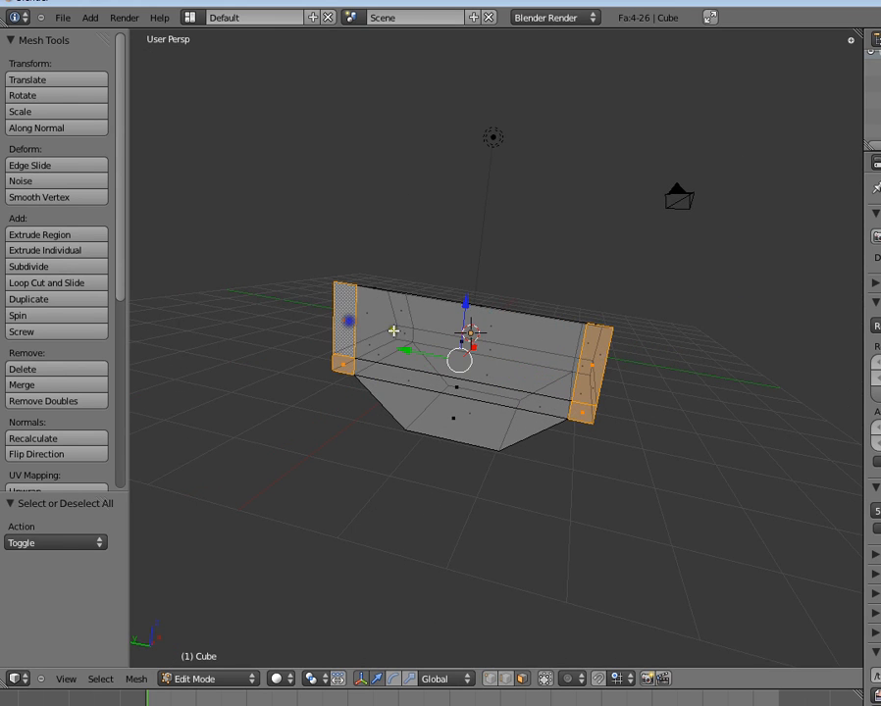
{"action": "right_click", "coordinate": [422, 336], "text": "shift"}
{"action": "right_click", "coordinate": [454, 382], "text": "shift"}
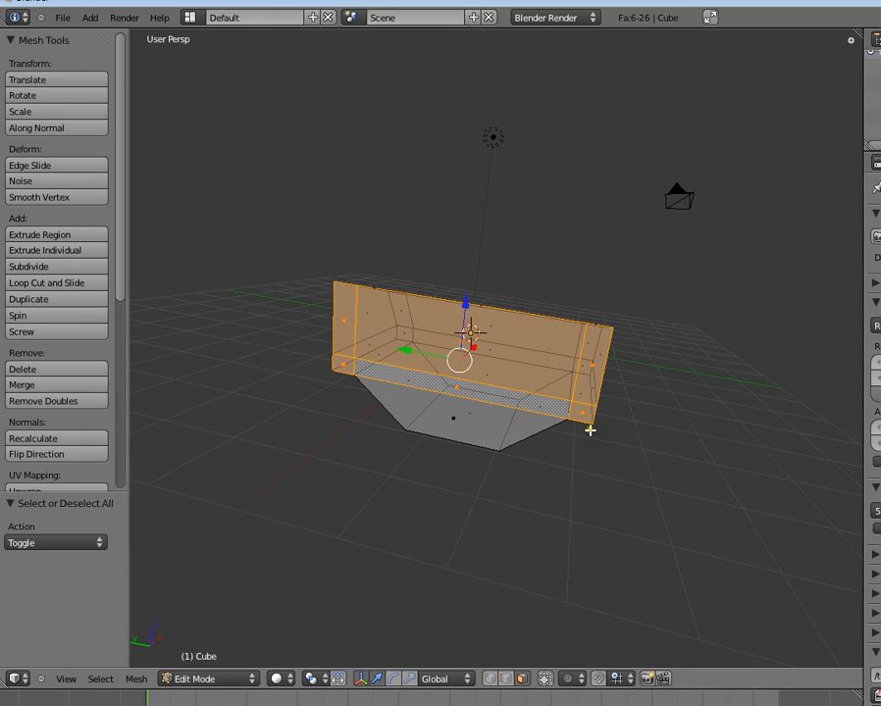
- Try extruding the six selected end faces about 5.12 units in the negative X direction, and undo it
{"action": "middle_click_drag", "start_coordinate": [590, 429], "coordinate": [544, 402]}
{"action": "key", "text": "e"}
{"action": "left_click", "coordinate": [398, 418]}
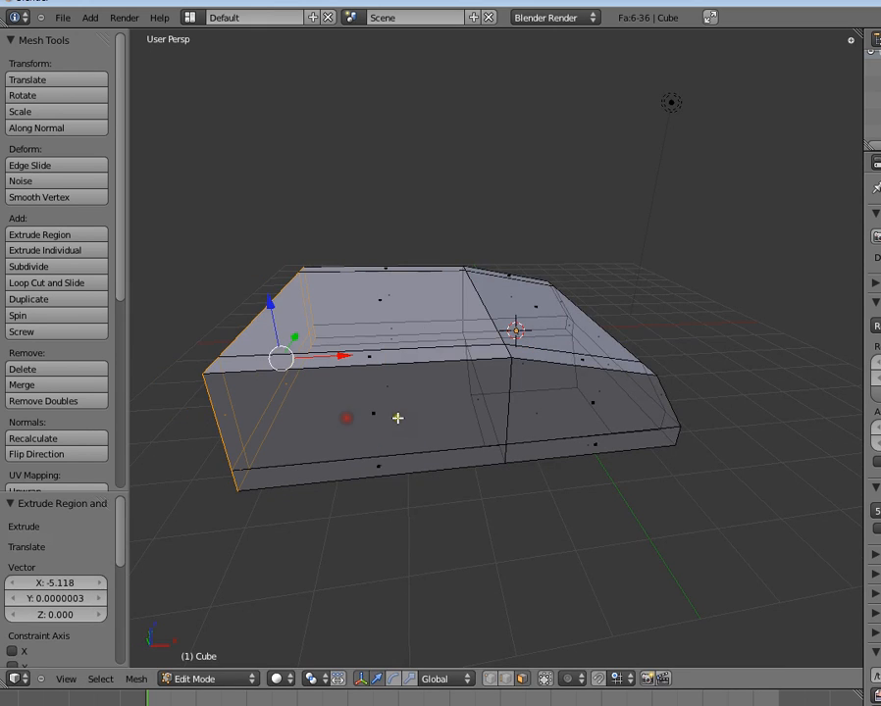
{"action": "middle_click_drag", "start_coordinate": [397, 418], "coordinate": [487, 413]}
{"action": "key", "text": "ctrl+z"}
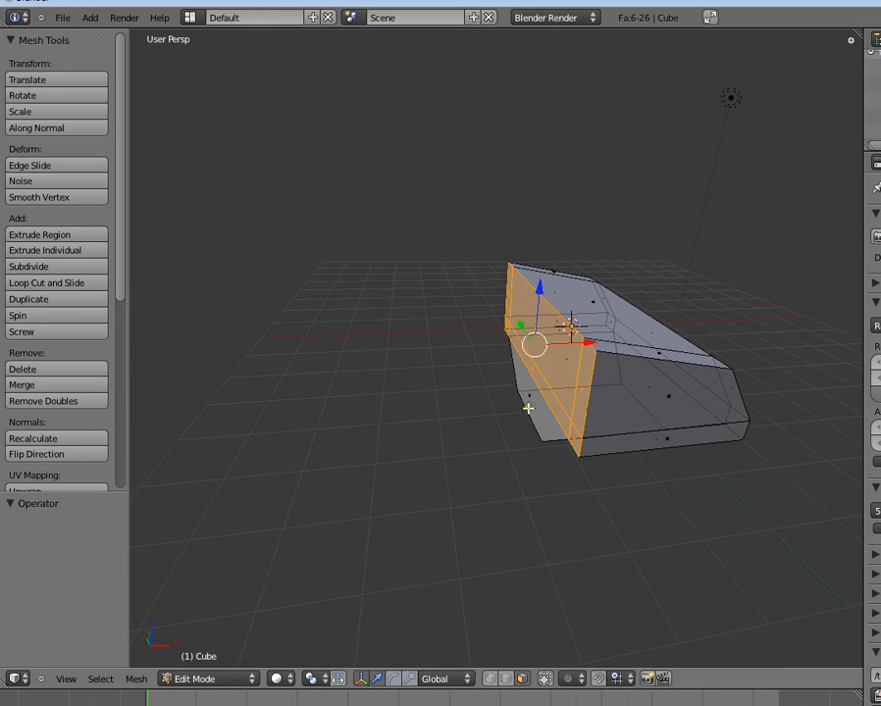
- Add the lower tapered face to the selected end faces and extrude all seven about 5.41 units in the negative X direction
{"action": "right_click", "coordinate": [526, 404], "text": "shift"}
{"action": "key", "text": "e"}
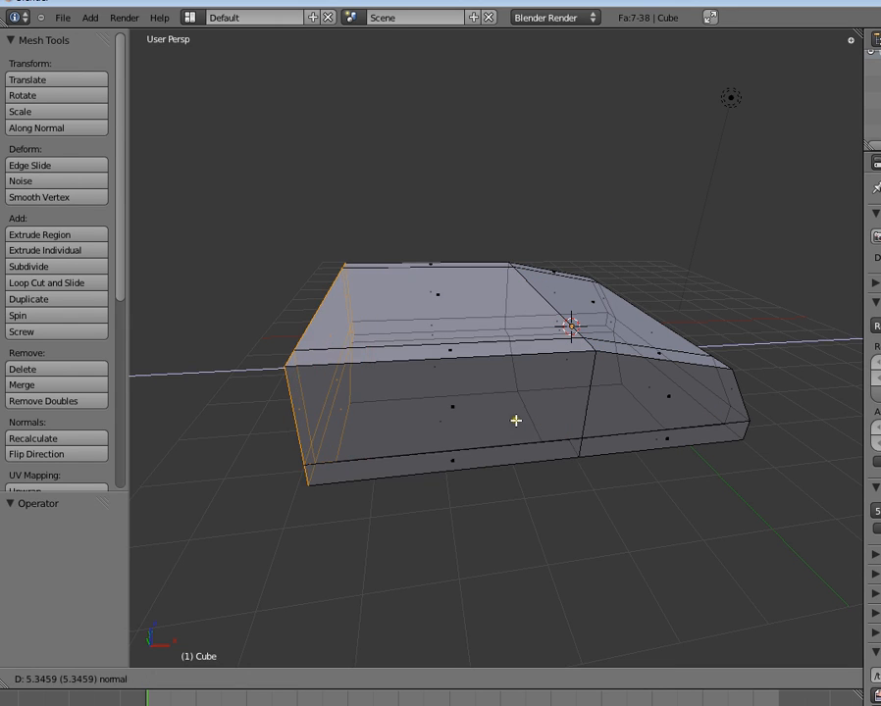
{"action": "left_click", "coordinate": [512, 418]}
- Extrude the seven end faces a second time in the negative X direction and clear the selection
{"action": "middle_click_drag", "start_coordinate": [512, 417], "coordinate": [661, 410], "text": "shift"}
{"action": "key", "text": "e"}
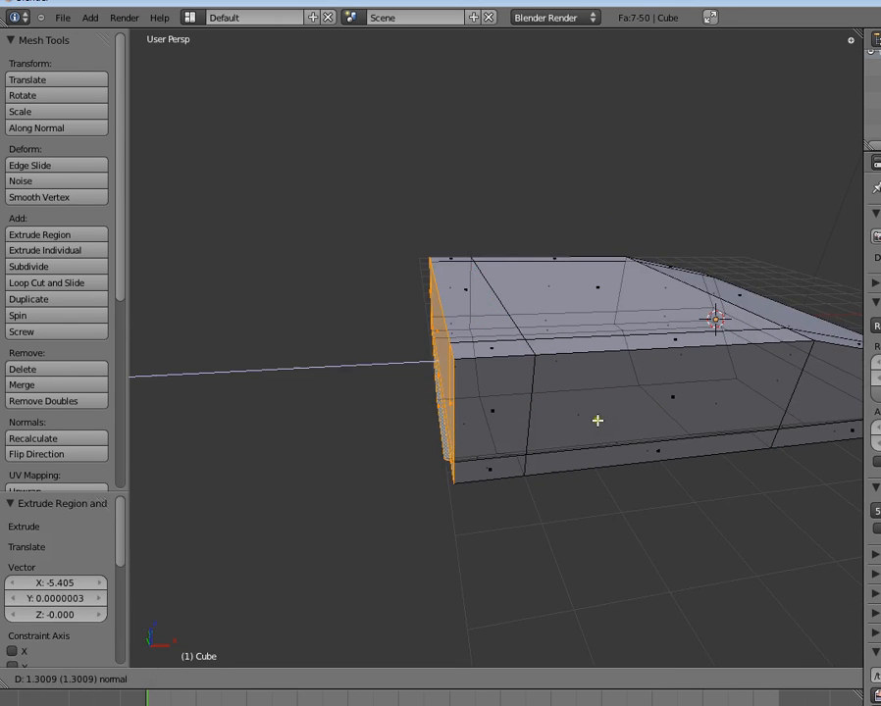
{"action": "left_click", "coordinate": [518, 422]}
{"action": "middle_click_drag", "start_coordinate": [518, 422], "coordinate": [476, 269]}
{"action": "key", "text": "a"}
- Move the whole object up along Z in Object Mode and return to Edit Mode
{"action": "key", "text": "Tab"}
{"action": "left_click_drag", "start_coordinate": [476, 269], "coordinate": [467, 203]}
{"action": "key", "text": "Tab"}
{"action": "middle_click_drag", "start_coordinate": [447, 277], "coordinate": [533, 421]}
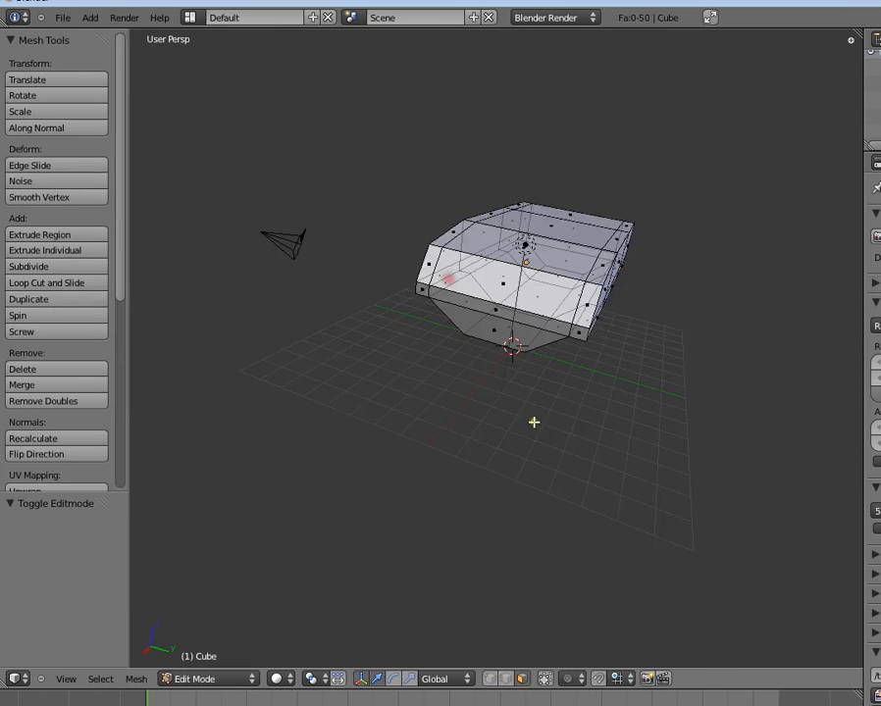
{"action": "middle_click_drag", "start_coordinate": [505, 370], "coordinate": [505, 433], "text": "shift"}
{"action": "scroll", "coordinate": [505, 433], "scroll_direction": "up", "scroll_amount": 2}
{"action": "key", "text": "a"}
{"action": "key", "text": "a"}
{"action": "middle_click_drag", "start_coordinate": [580, 466], "coordinate": [585, 400]}
{"action": "right_click", "coordinate": [585, 400]}
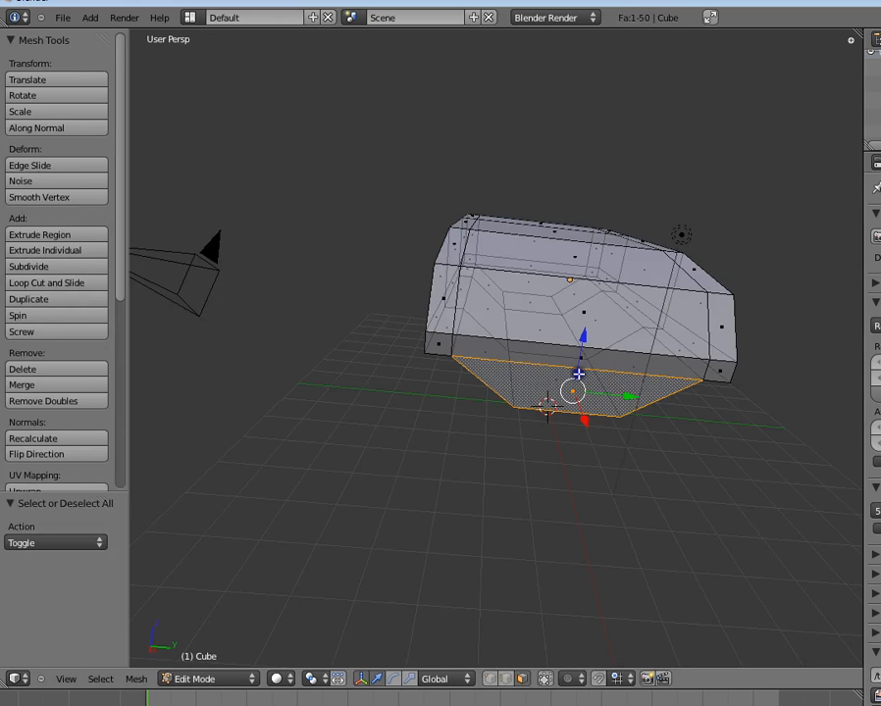
{"action": "right_click", "coordinate": [579, 362], "text": "shift"}
{"action": "right_click", "coordinate": [583, 313], "text": "shift"}
{"action": "key", "text": "a"}
- Select the three narrow faces at each side of the positive-X front and extrude both strips outward
{"action": "scroll", "coordinate": [433, 342], "scroll_direction": "up", "scroll_amount": 4}
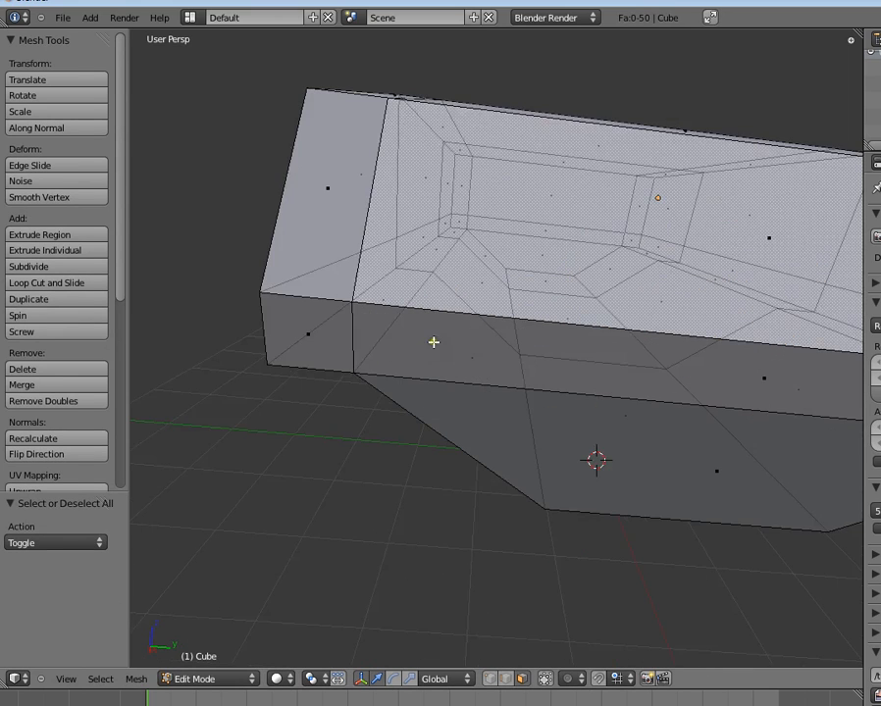
{"action": "scroll", "coordinate": [471, 346], "scroll_direction": "down", "scroll_amount": 3}
{"action": "middle_click_drag", "start_coordinate": [583, 434], "coordinate": [677, 433]}
{"action": "scroll", "coordinate": [677, 433], "scroll_direction": "down", "scroll_amount": 1}
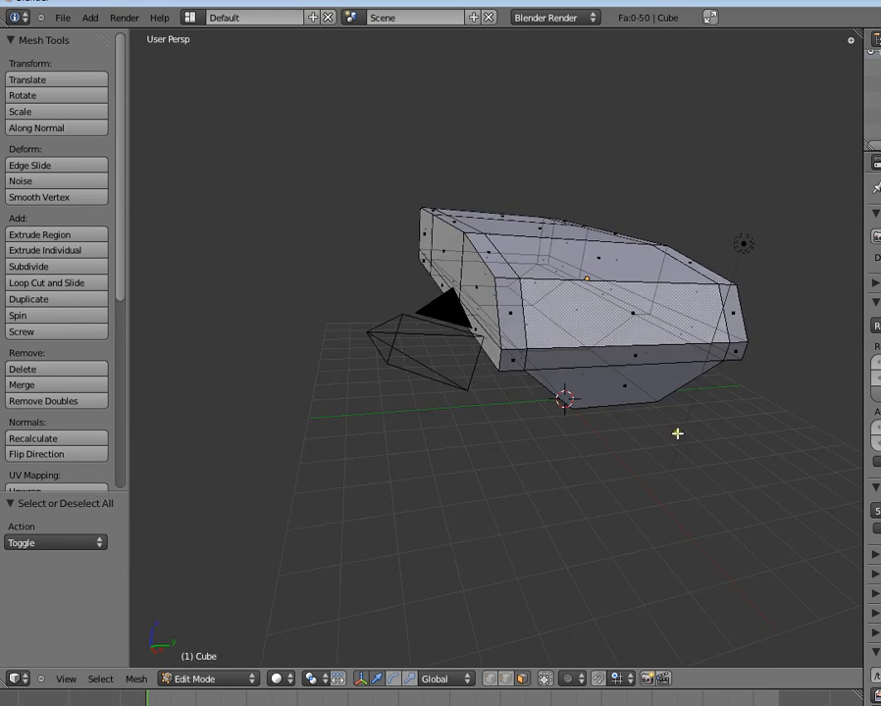
{"action": "right_click", "coordinate": [511, 362]}
{"action": "right_click", "coordinate": [507, 316], "text": "shift"}
{"action": "right_click", "coordinate": [486, 250], "text": "shift"}
{"action": "middle_click_drag", "start_coordinate": [486, 249], "coordinate": [499, 447]}
{"action": "right_click", "coordinate": [592, 361], "text": "shift"}
{"action": "right_click", "coordinate": [595, 314], "text": "shift"}
{"action": "right_click", "coordinate": [573, 272], "text": "shift"}
{"action": "key", "text": "e"}
{"action": "left_click", "coordinate": [638, 393]}
{"action": "key", "text": "Tab"}
{"action": "key", "text": "Tab"}
{"action": "key", "text": "a"}
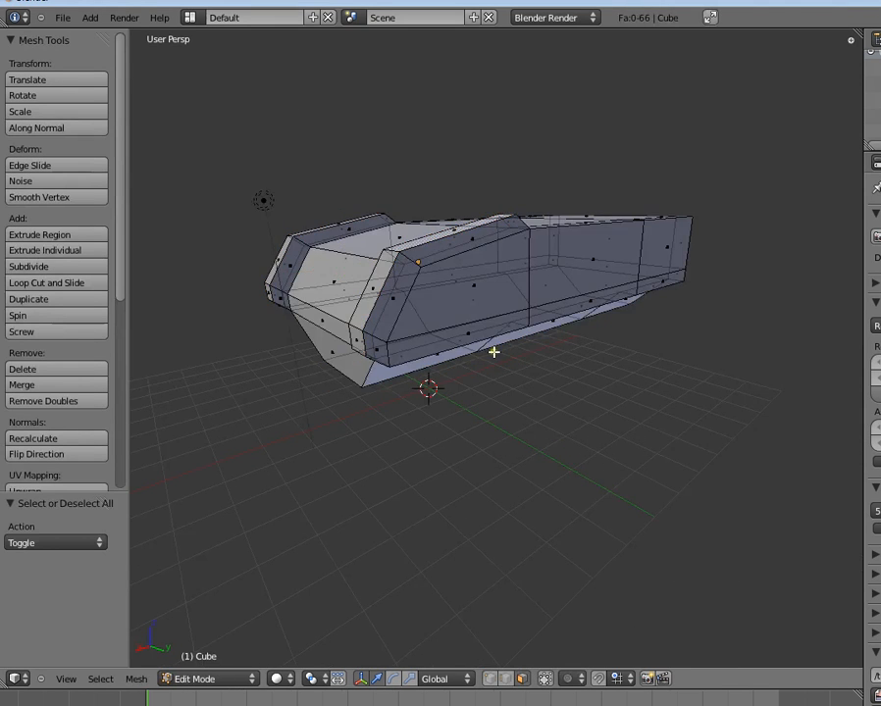
- Move the large rear face and the strip below it about 0.6 units in the negative X direction
{"action": "middle_click_drag", "start_coordinate": [493, 352], "coordinate": [568, 429]}
{"action": "right_click", "coordinate": [459, 294]}
{"action": "key", "text": "a"}
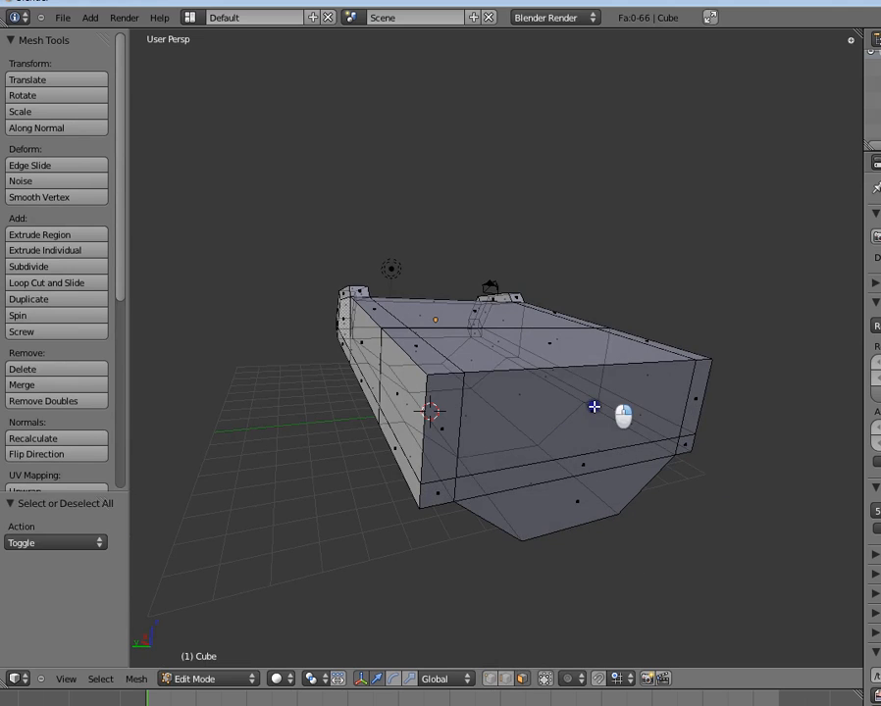
{"action": "right_click", "coordinate": [593, 406]}
{"action": "key", "text": "e"}
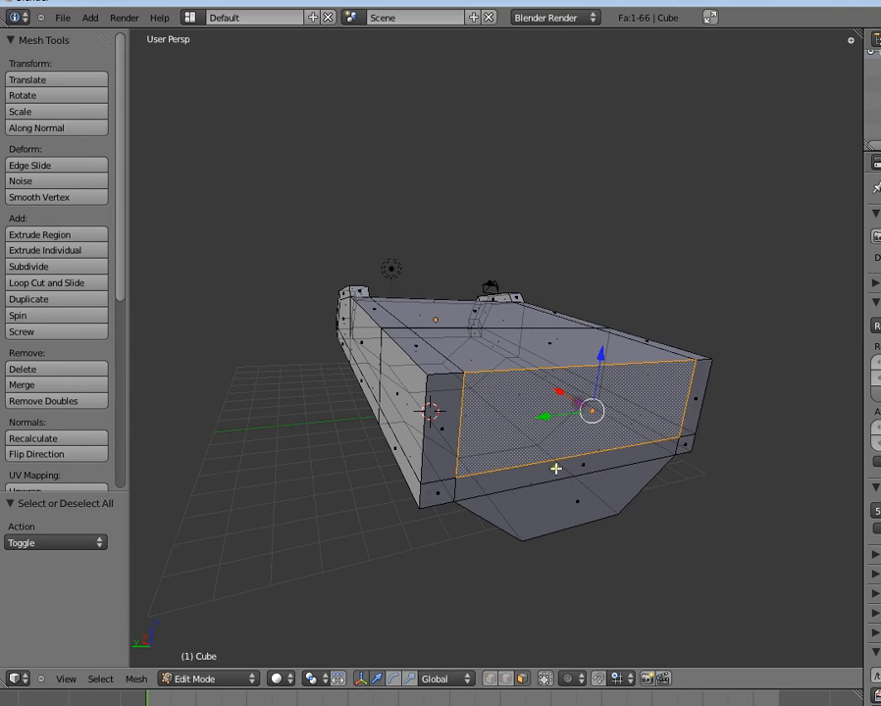
{"action": "left_click_drag", "start_coordinate": [559, 411], "coordinate": [578, 421]}
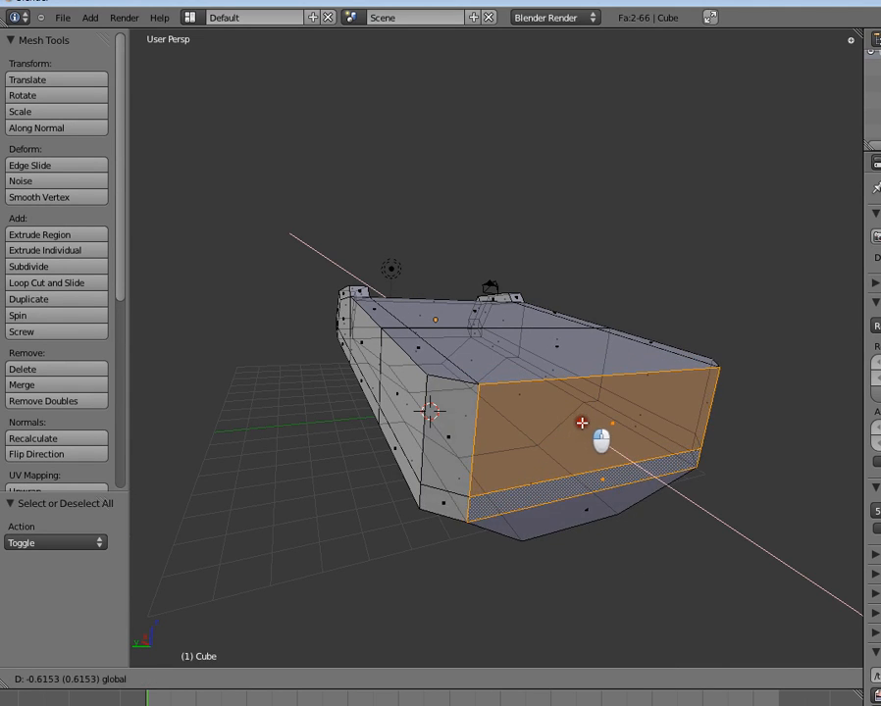
{"action": "middle_click_drag", "start_coordinate": [582, 423], "coordinate": [663, 378]}
{"action": "key", "text": "Tab"}
{"action": "middle_click_drag", "start_coordinate": [603, 376], "coordinate": [519, 407]}
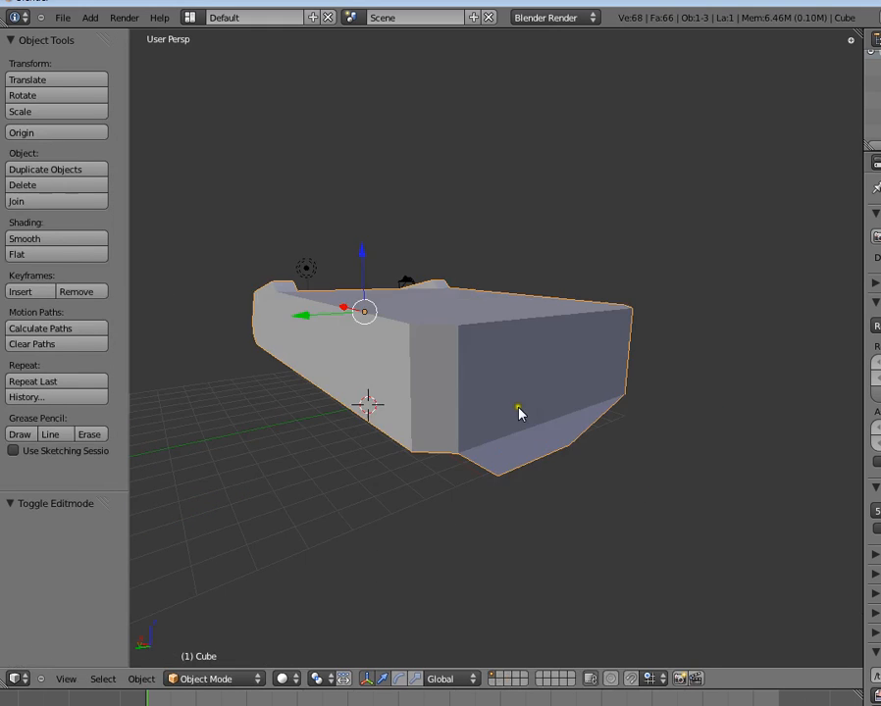
- Extrude the two selected rear faces by a small amount and nudge the new end faces slightly
{"action": "key", "text": "Tab"}
{"action": "scroll", "coordinate": [598, 410], "scroll_direction": "up", "scroll_amount": 2}
{"action": "key", "text": "e"}
{"action": "left_click", "coordinate": [647, 417]}
{"action": "key", "text": "Tab"}
{"action": "middle_click_drag", "start_coordinate": [611, 418], "coordinate": [619, 407]}
{"action": "key", "text": "Tab"}
{"action": "left_click_drag", "start_coordinate": [570, 384], "coordinate": [568, 382]}
{"action": "key", "text": "Tab"}
{"action": "scroll", "coordinate": [569, 414], "scroll_direction": "down", "scroll_amount": 2}
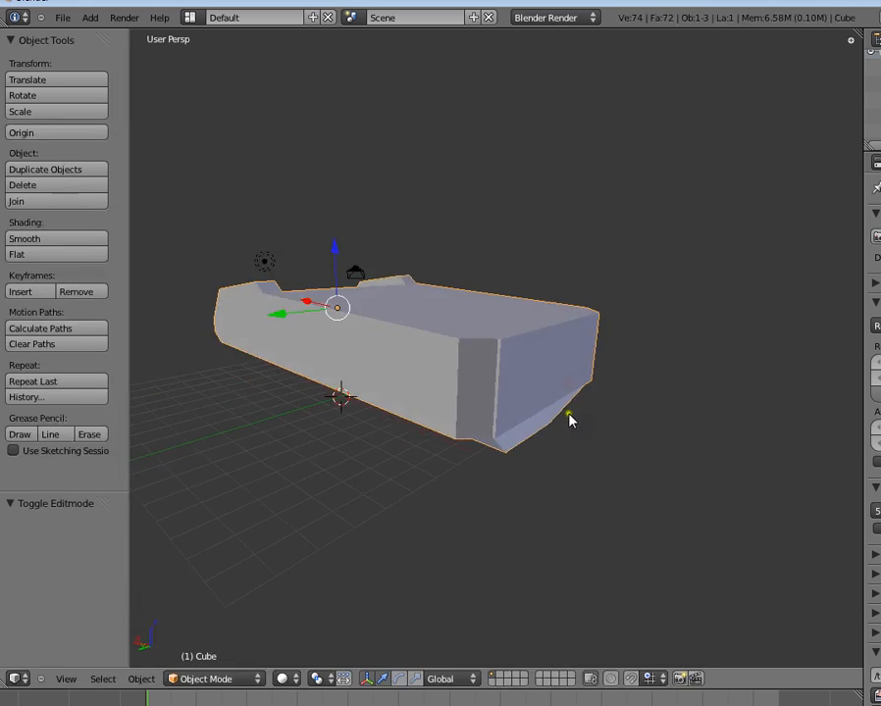
- Select the two large flat faces on top of the hull behind the sloped front section
{"action": "key", "text": "Tab"}
{"action": "middle_click_drag", "start_coordinate": [569, 415], "coordinate": [542, 426]}
{"action": "scroll", "coordinate": [542, 426], "scroll_direction": "up", "scroll_amount": 2}
{"action": "key", "text": "a"}
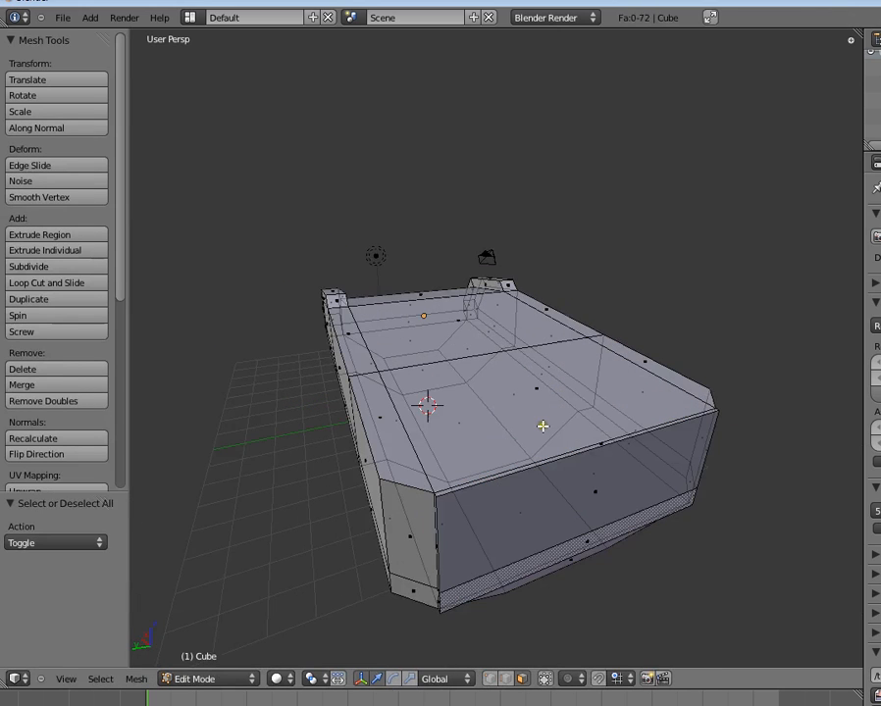
{"action": "right_click", "coordinate": [605, 444]}
{"action": "right_click", "coordinate": [535, 397]}
{"action": "right_click", "coordinate": [454, 321], "text": "shift"}
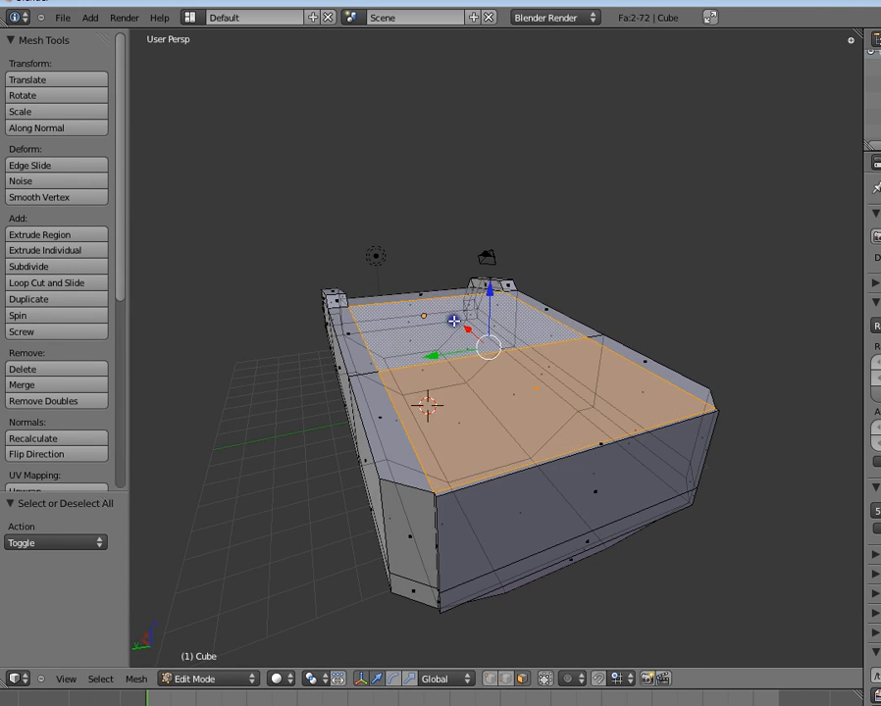
{"action": "middle_click_drag", "start_coordinate": [462, 571], "coordinate": [654, 552]}
{"action": "scroll", "coordinate": [435, 415], "scroll_direction": "down", "scroll_amount": 3}
{"action": "middle_click_drag", "start_coordinate": [434, 415], "coordinate": [552, 402]}
{"action": "scroll", "coordinate": [552, 430], "scroll_direction": "up", "scroll_amount": 3}
{"action": "scroll", "coordinate": [550, 436], "scroll_direction": "down", "scroll_amount": 3}
{"action": "right_click", "coordinate": [473, 432], "text": "shift"}
{"action": "scroll", "coordinate": [512, 411], "scroll_direction": "up", "scroll_amount": 2}
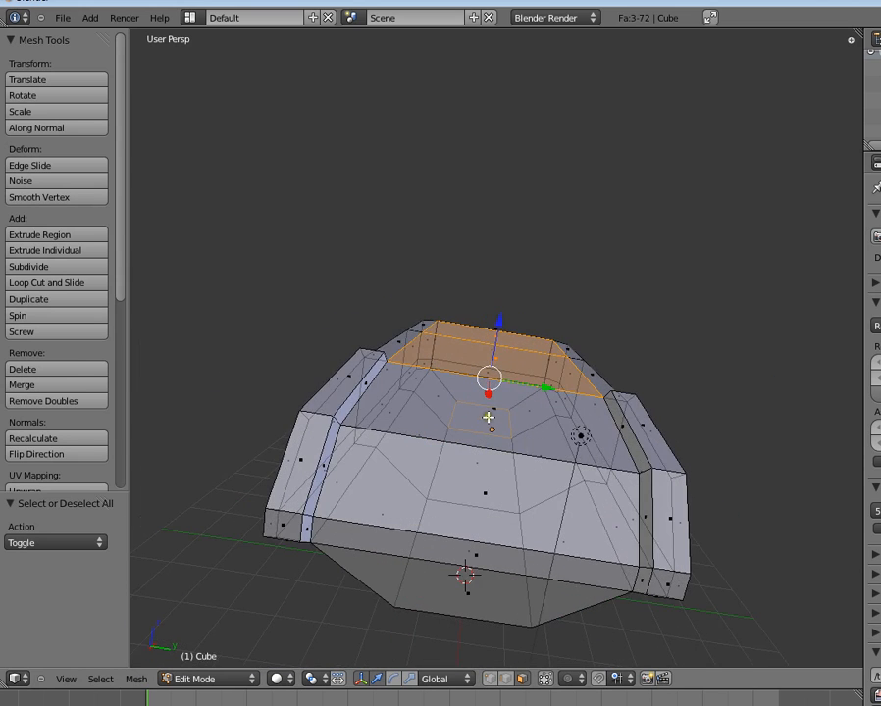
{"action": "right_click", "coordinate": [488, 409], "text": "shift"}
{"action": "middle_click_drag", "start_coordinate": [490, 404], "coordinate": [435, 404]}
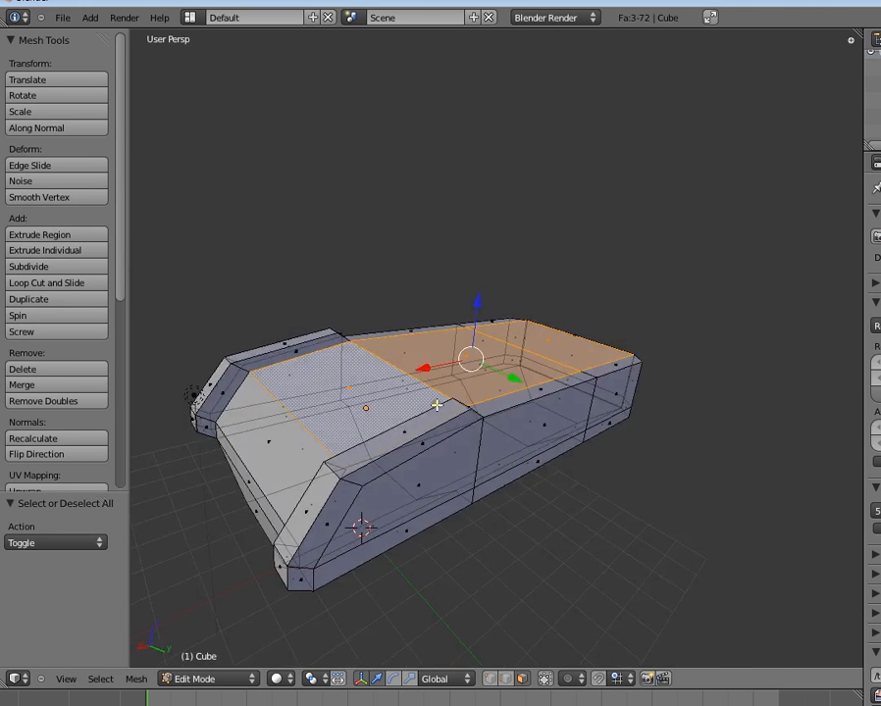
{"action": "scroll", "coordinate": [651, 412], "scroll_direction": "up", "scroll_amount": 2}
{"action": "right_click", "coordinate": [305, 402], "text": "shift"}
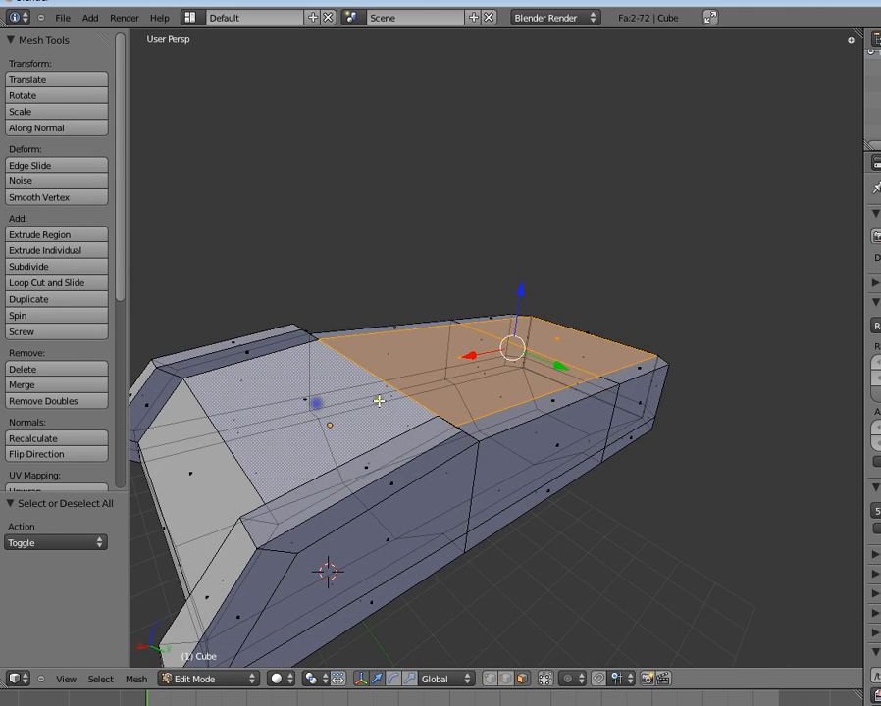
- Extrude the two top faces about 0.27 units down into the hull and scale the recessed faces smaller
{"action": "middle_click_drag", "start_coordinate": [305, 402], "coordinate": [606, 400]}
{"action": "key", "text": "e"}
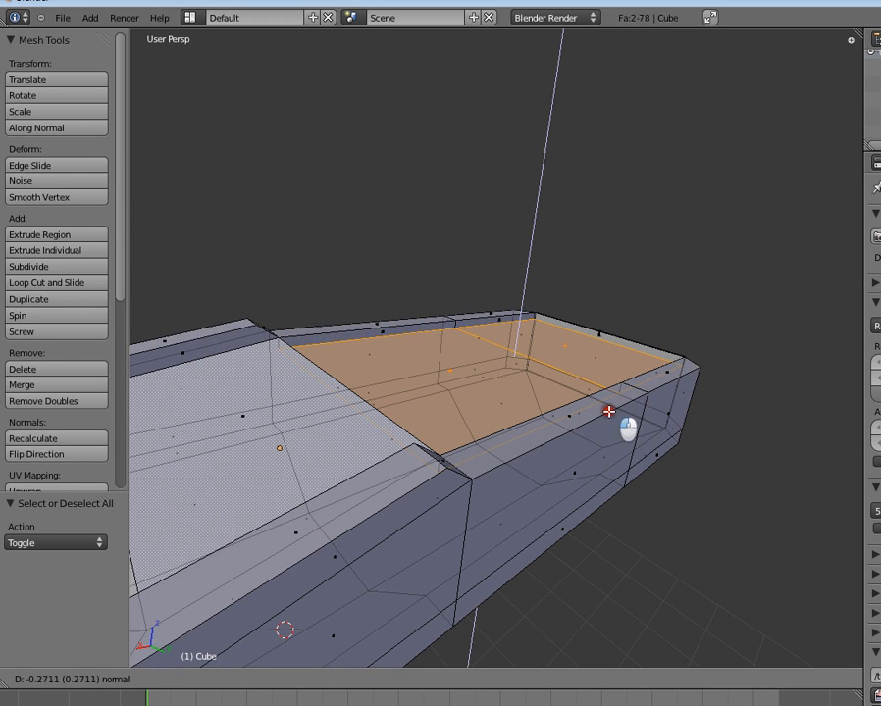
{"action": "left_click", "coordinate": [608, 412]}
{"action": "key", "text": "s"}
{"action": "left_click", "coordinate": [604, 408]}
- Extrude the two recessed top faces about 0.58 units upward, extrude them again and scale the new top faces smaller
{"action": "key", "text": "Tab"}
{"action": "middle_click_drag", "start_coordinate": [604, 408], "coordinate": [578, 400]}
{"action": "key", "text": "Tab"}
{"action": "key", "text": "e"}
{"action": "left_click", "coordinate": [541, 353]}
{"action": "key", "text": "e"}
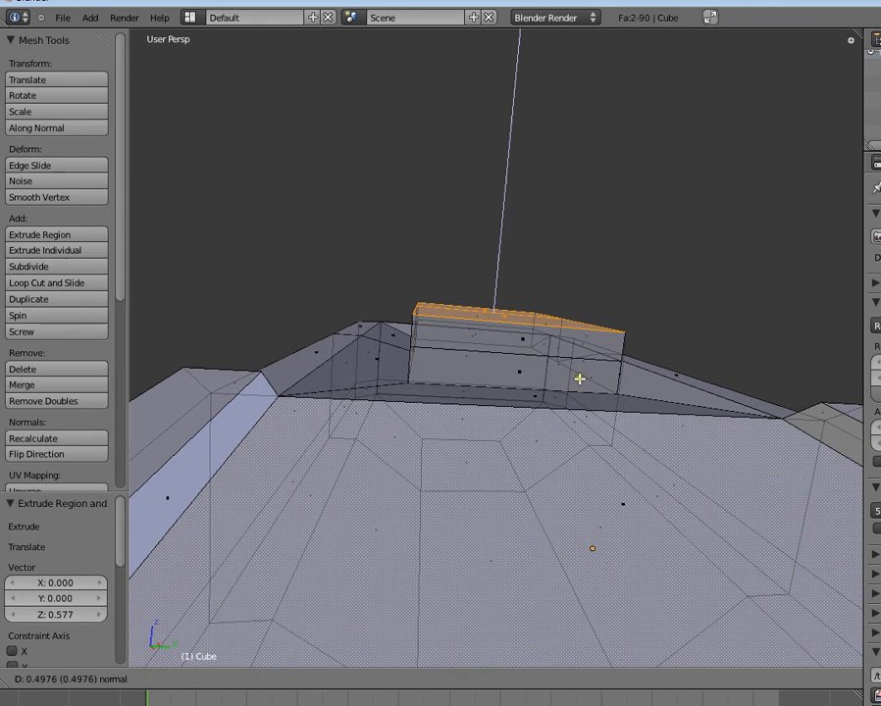
{"action": "left_click", "coordinate": [584, 392]}
{"action": "key", "text": "s"}
{"action": "left_click", "coordinate": [574, 388]}
- Select the whole hull object and move it about 4 units in the positive X direction
{"action": "key", "text": "Tab"}
{"action": "middle_click_drag", "start_coordinate": [574, 388], "coordinate": [534, 426]}
{"action": "key", "text": "a"}
{"action": "scroll", "coordinate": [562, 423], "scroll_direction": "down", "scroll_amount": 4}
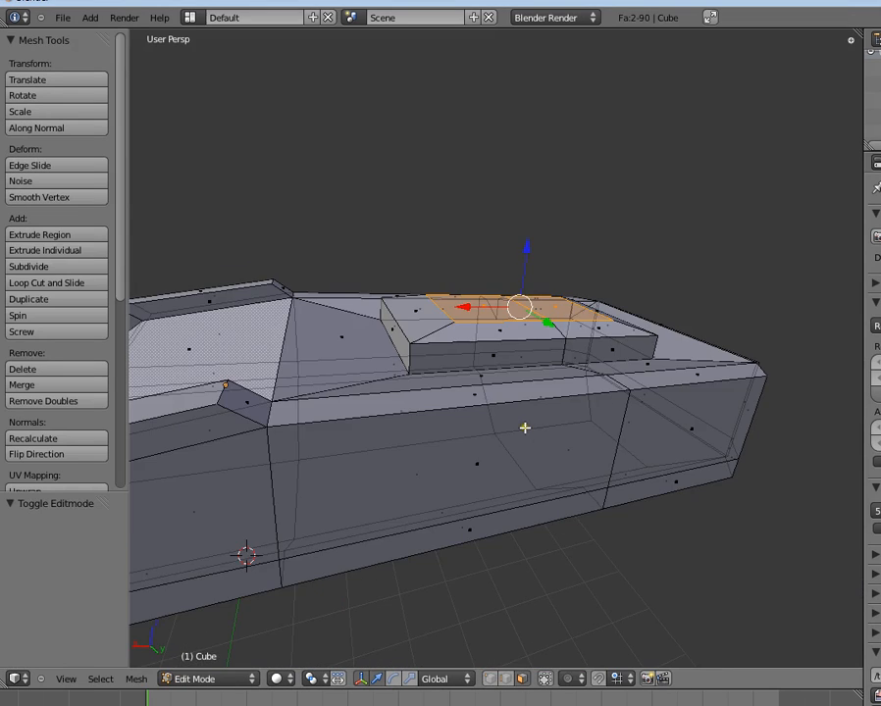
{"action": "scroll", "coordinate": [525, 422], "scroll_direction": "up", "scroll_amount": 2}
{"action": "key", "text": "Tab"}
{"action": "middle_click_drag", "start_coordinate": [527, 425], "coordinate": [530, 322]}
{"action": "key", "text": "a"}
{"action": "scroll", "coordinate": [468, 392], "scroll_direction": "down", "scroll_amount": 3}
{"action": "right_click", "coordinate": [487, 367]}
{"action": "left_click_drag", "start_coordinate": [628, 286], "coordinate": [728, 394]}
{"action": "middle_click_drag", "start_coordinate": [728, 394], "coordinate": [510, 441]}
{"action": "scroll", "coordinate": [510, 441], "scroll_direction": "up", "scroll_amount": 2}
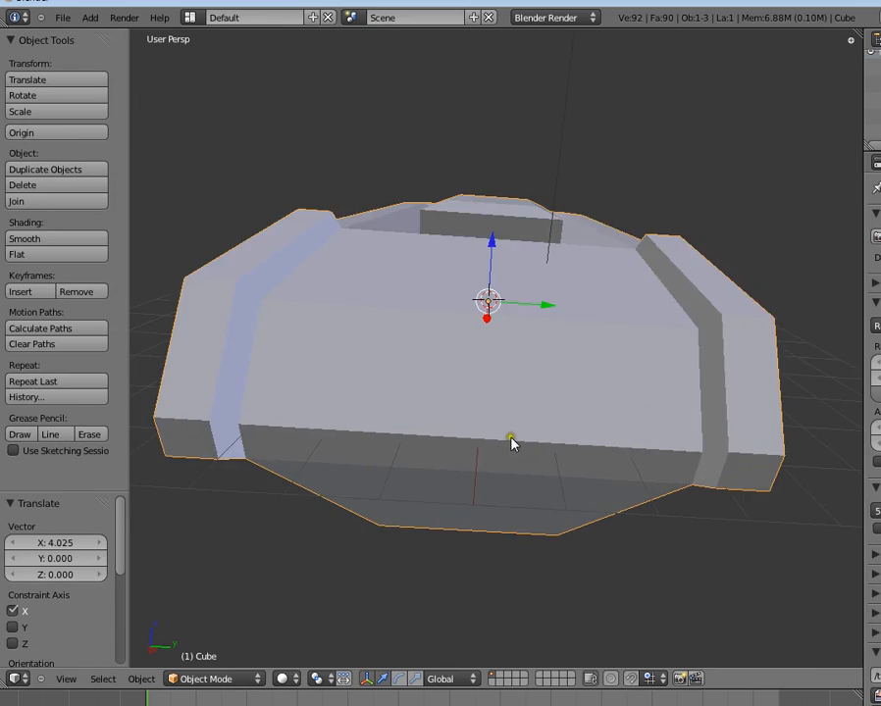
{"action": "scroll", "coordinate": [510, 442], "scroll_direction": "down", "scroll_amount": 3}
{"action": "key", "text": "Tab"}
{"action": "middle_click_drag", "start_coordinate": [591, 413], "coordinate": [479, 418]}
{"action": "key", "text": "a"}
{"action": "scroll", "coordinate": [406, 389], "scroll_direction": "up", "scroll_amount": 2}
{"action": "scroll", "coordinate": [406, 389], "scroll_direction": "down", "scroll_amount": 2}
{"action": "middle_click_drag", "start_coordinate": [406, 389], "coordinate": [582, 511]}
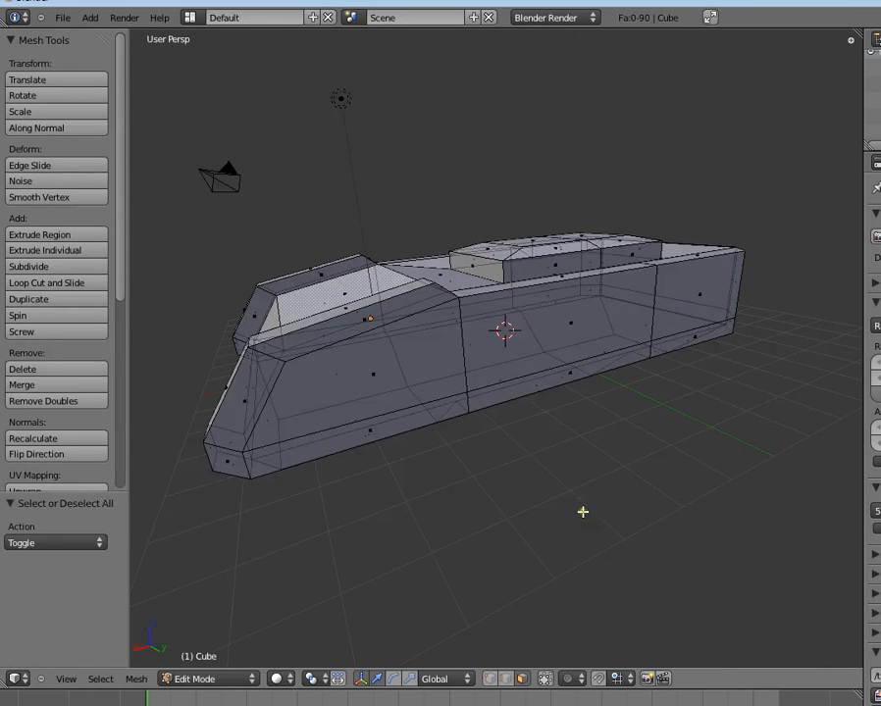
{"action": "left_click", "coordinate": [376, 380]}
{"action": "left_click", "coordinate": [569, 320], "text": "shift"}
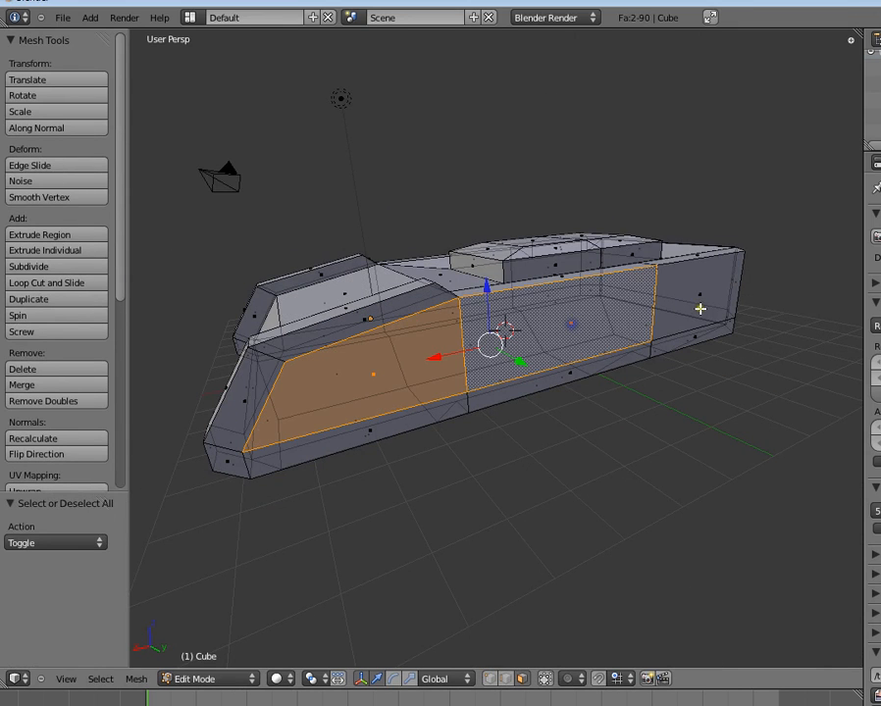
{"action": "right_click", "coordinate": [699, 298], "text": "shift"}
{"action": "middle_click_drag", "start_coordinate": [567, 359], "coordinate": [452, 404]}
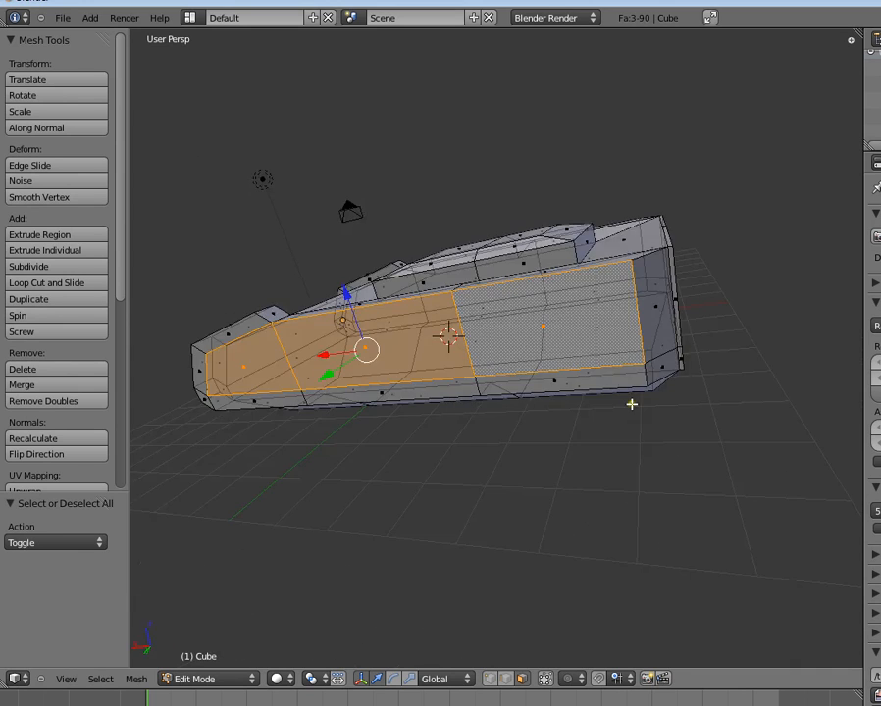
{"action": "middle_click_drag", "start_coordinate": [630, 403], "coordinate": [595, 487]}
{"action": "key", "text": "a"}
{"action": "key", "text": "Tab"}
{"action": "middle_click_drag", "start_coordinate": [523, 507], "coordinate": [593, 382]}
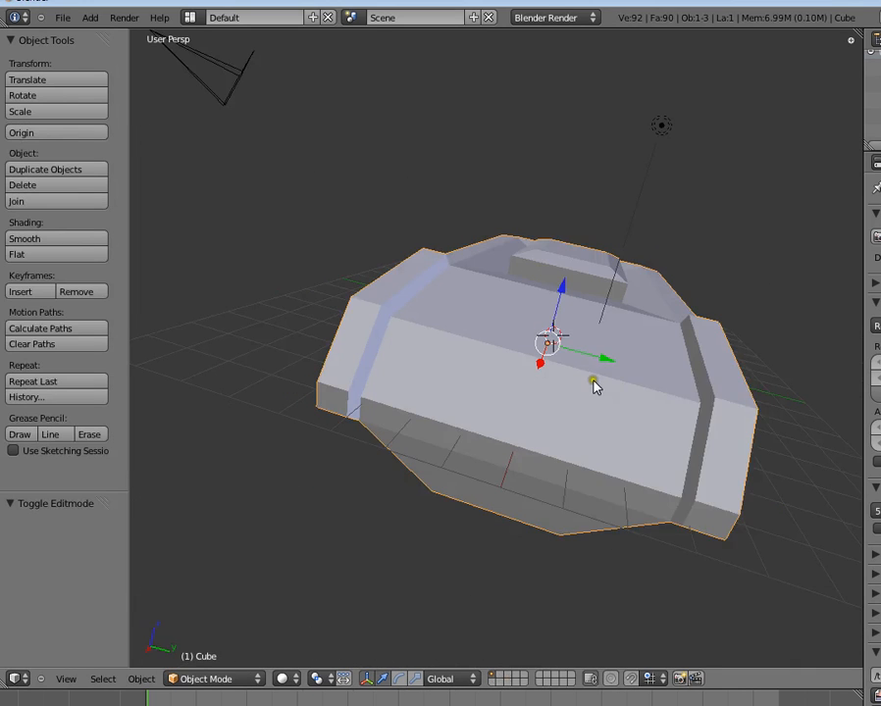
- Add a new cube object and raise it about 4.08 units along Z above the hull
{"action": "key", "text": "space"}
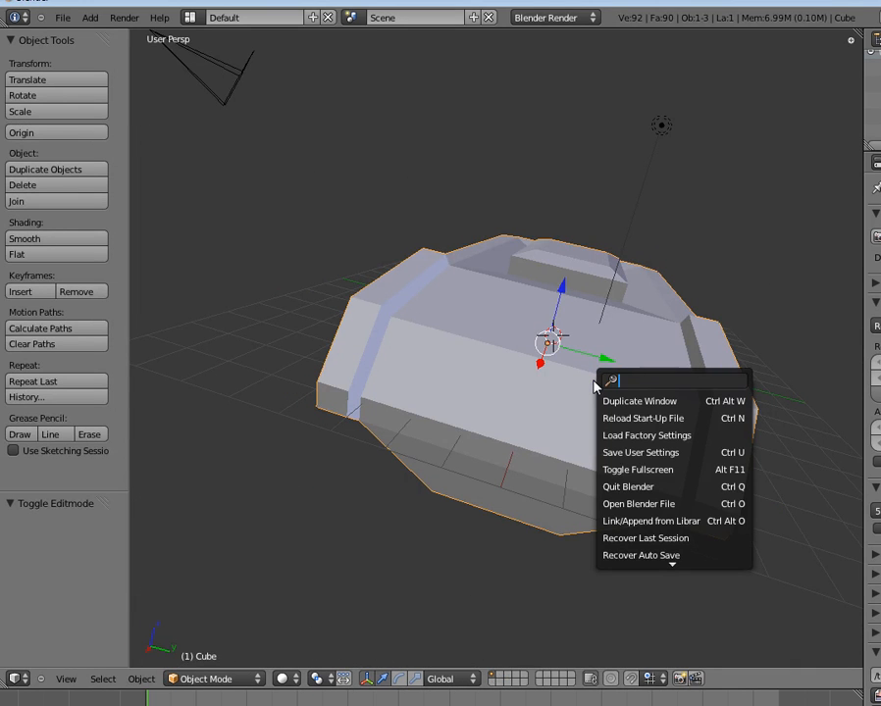
{"action": "type", "text": "cyl"}
{"action": "key", "text": "BackSpace"}
{"action": "key", "text": "BackSpace"}
{"action": "key", "text": "BackSpace"}
{"action": "type", "text": "cube"}
{"action": "key", "text": "Return"}
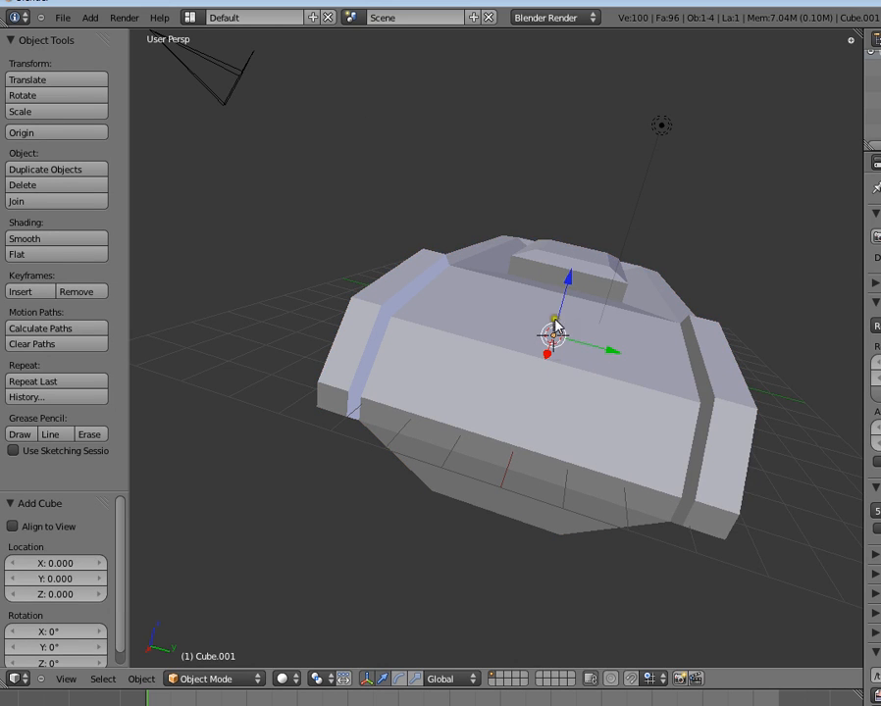
{"action": "key", "text": "g"}
{"action": "key", "text": "z"}
{"action": "left_click", "coordinate": [610, 196]}
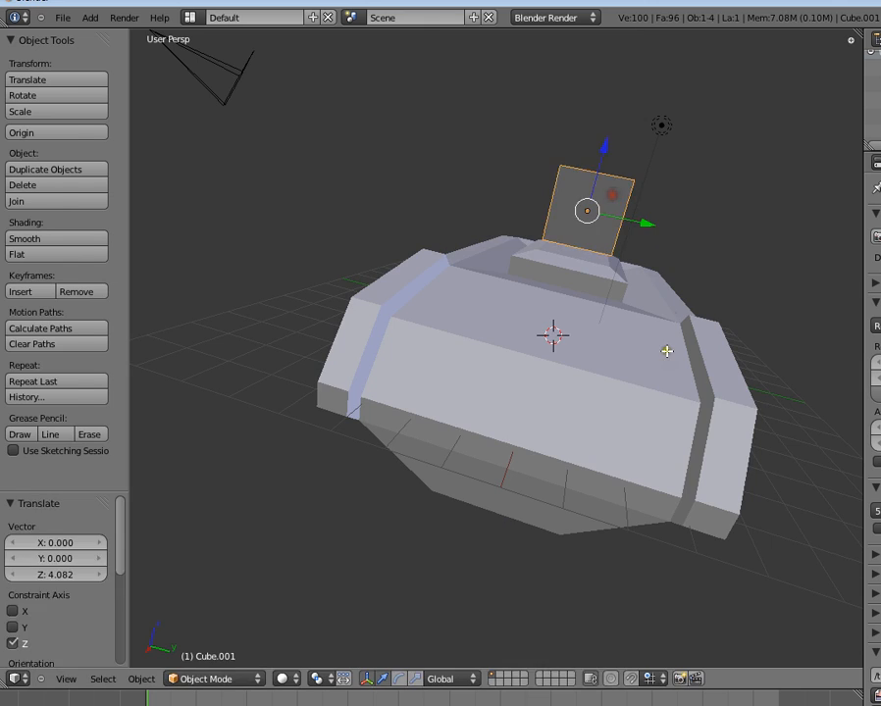
- Move the new cube backward along X over the raised block and lower it about 0.85 units along Z
{"action": "key", "text": "Tab"}
{"action": "middle_click_drag", "start_coordinate": [667, 349], "coordinate": [562, 484]}
{"action": "scroll", "coordinate": [562, 483], "scroll_direction": "up", "scroll_amount": 5}
{"action": "key", "text": "Tab"}
{"action": "scroll", "coordinate": [562, 484], "scroll_direction": "down", "scroll_amount": 4}
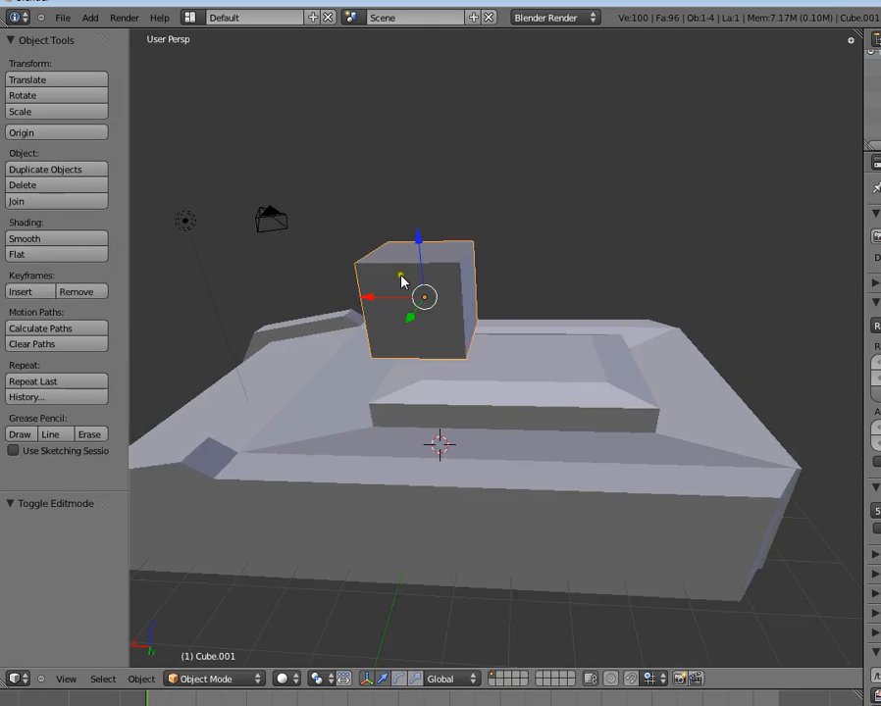
{"action": "left_click_drag", "start_coordinate": [385, 302], "coordinate": [474, 300]}
{"action": "left_click_drag", "start_coordinate": [504, 253], "coordinate": [512, 294]}
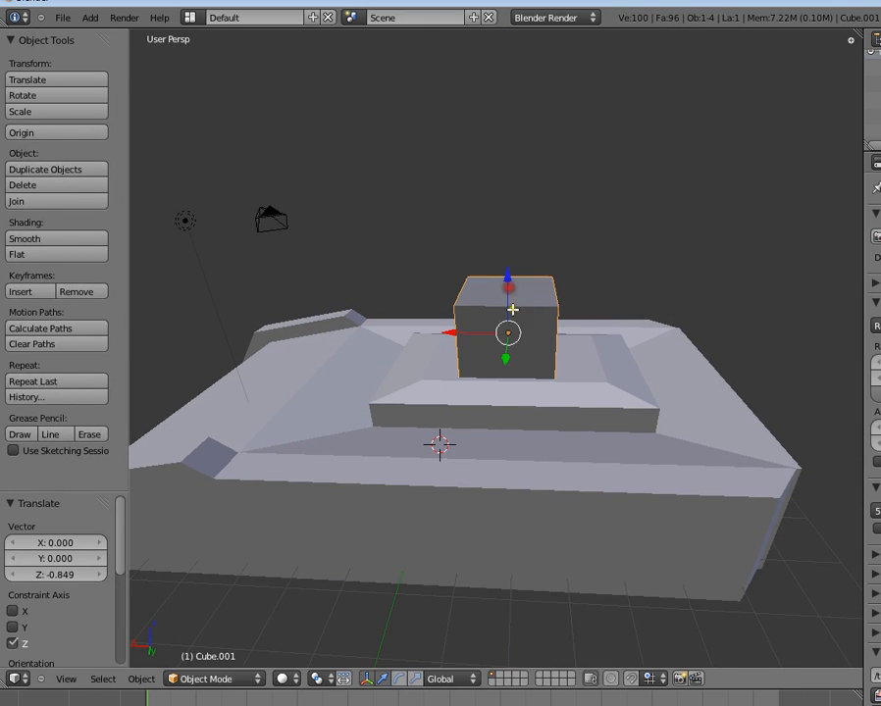
- Scale the cube to about 0.55 along Z and enlarge it uniformly over the raised block
{"action": "key", "text": "Tab"}
{"action": "key", "text": "Tab"}
{"action": "key", "text": "s"}
{"action": "key", "text": "z"}
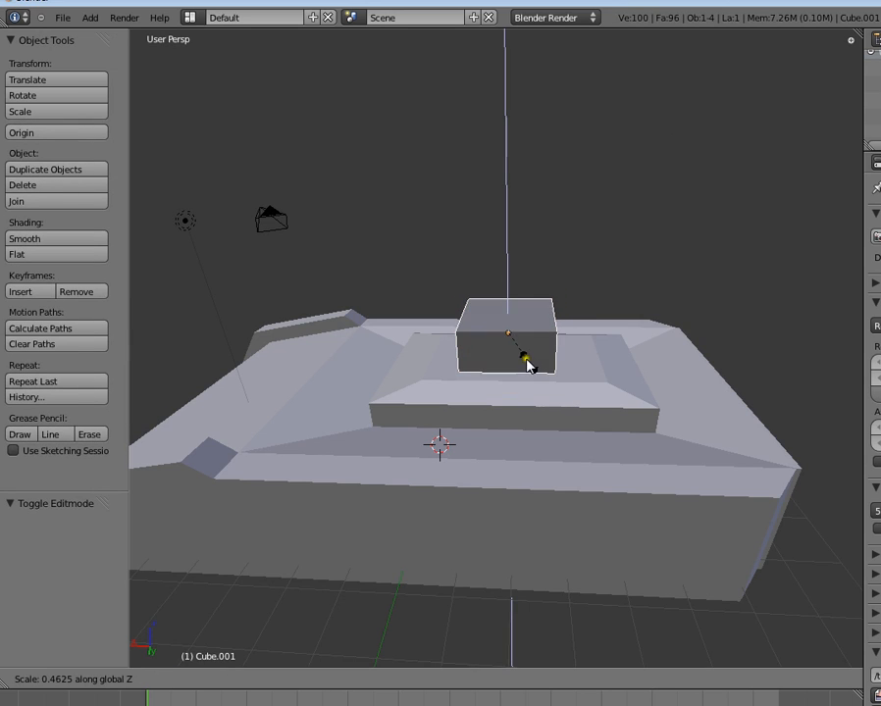
{"action": "left_click", "coordinate": [535, 369]}
{"action": "key", "text": "s"}
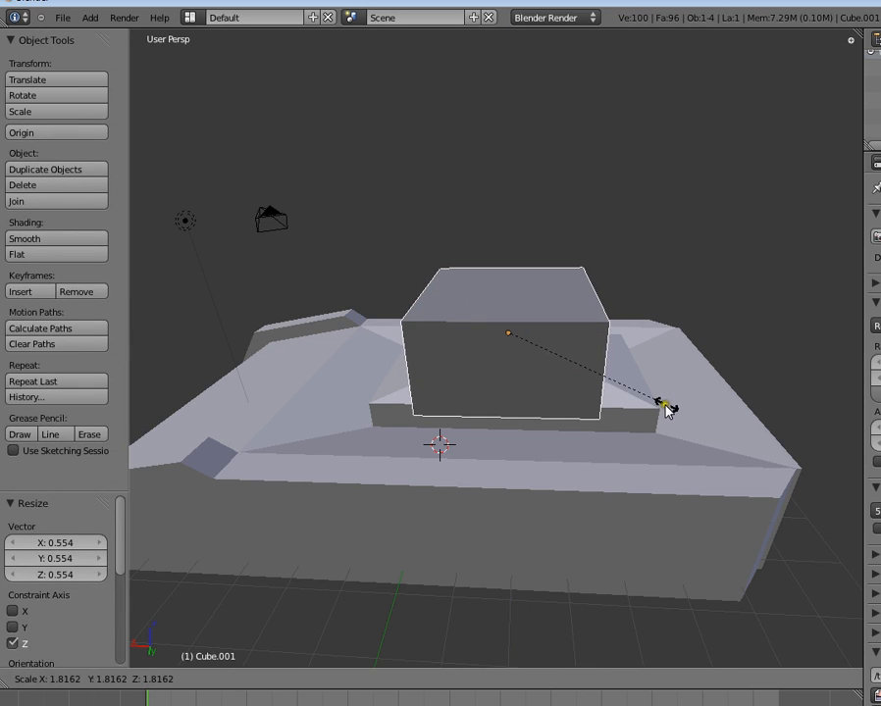
{"action": "left_click", "coordinate": [659, 411]}
{"action": "key", "text": "s"}
{"action": "left_click", "coordinate": [580, 414]}
{"action": "middle_click_drag", "start_coordinate": [581, 414], "coordinate": [671, 349]}
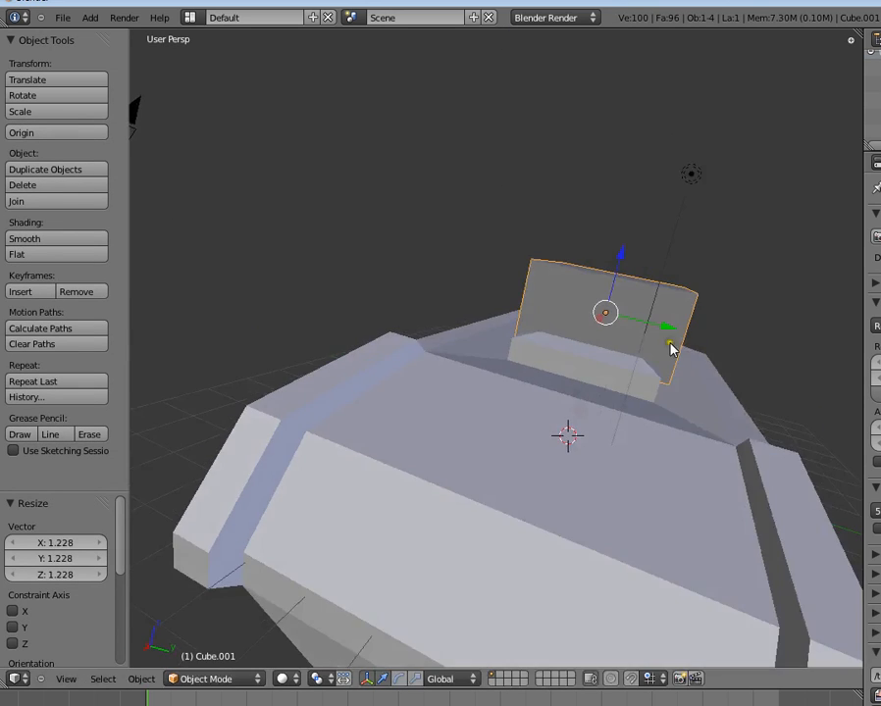
{"action": "middle_click_drag", "start_coordinate": [598, 295], "coordinate": [536, 465]}
{"action": "key", "text": "Tab"}
{"action": "right_click", "coordinate": [455, 337]}
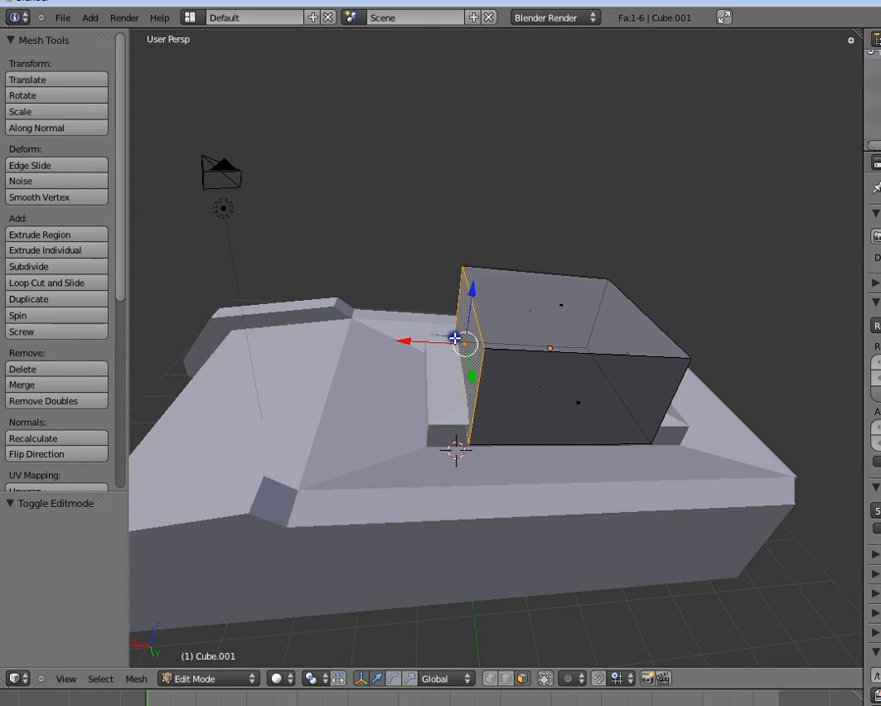
{"action": "middle_click_drag", "start_coordinate": [584, 521], "coordinate": [534, 426]}
{"action": "key", "text": "Tab"}
{"action": "scroll", "coordinate": [534, 431], "scroll_direction": "up", "scroll_amount": 4}
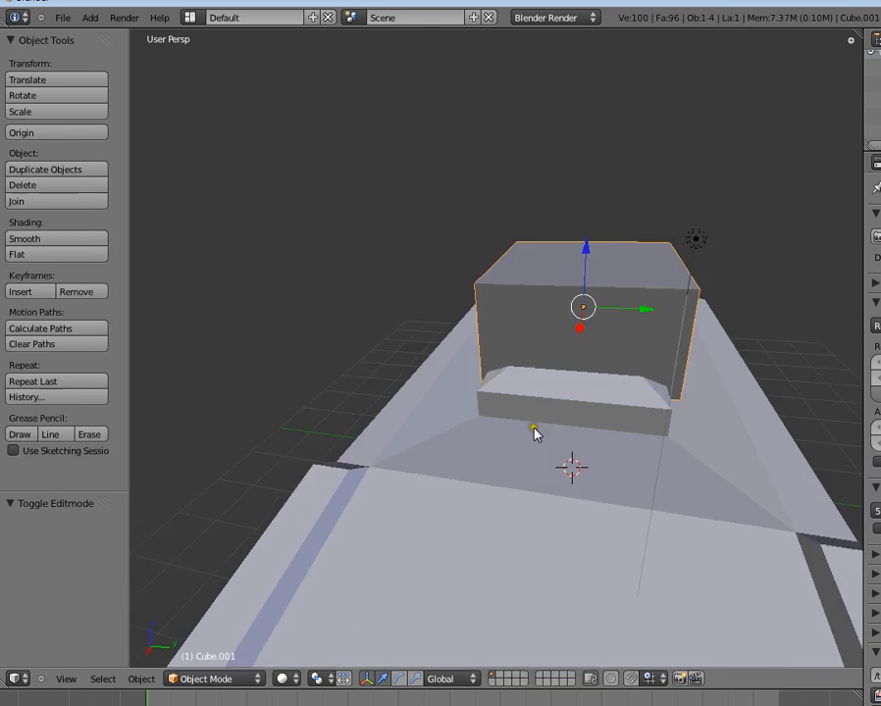
{"action": "key", "text": "Tab"}
{"action": "middle_click_drag", "start_coordinate": [497, 395], "coordinate": [573, 359]}
{"action": "key", "text": "Tab"}
{"action": "scroll", "coordinate": [574, 359], "scroll_direction": "down", "scroll_amount": 3}
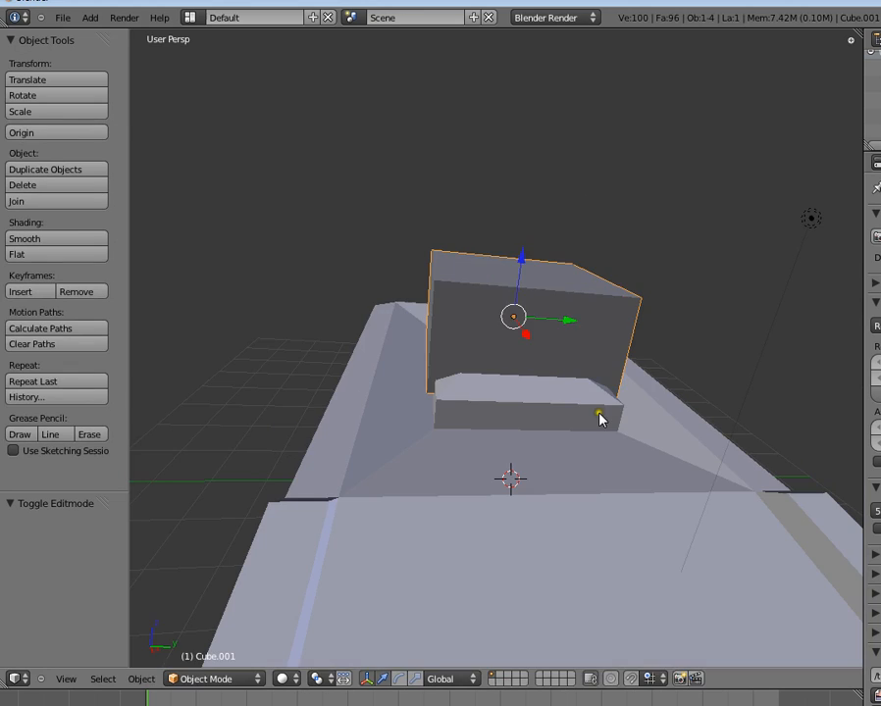
- Scale the box to about 0.77 along Z, enlarge it uniformly and adjust its height once more along Z
{"action": "key", "text": "s"}
{"action": "key", "text": "z"}
{"action": "left_click", "coordinate": [590, 391]}
{"action": "middle_click_drag", "start_coordinate": [540, 323], "coordinate": [586, 279]}
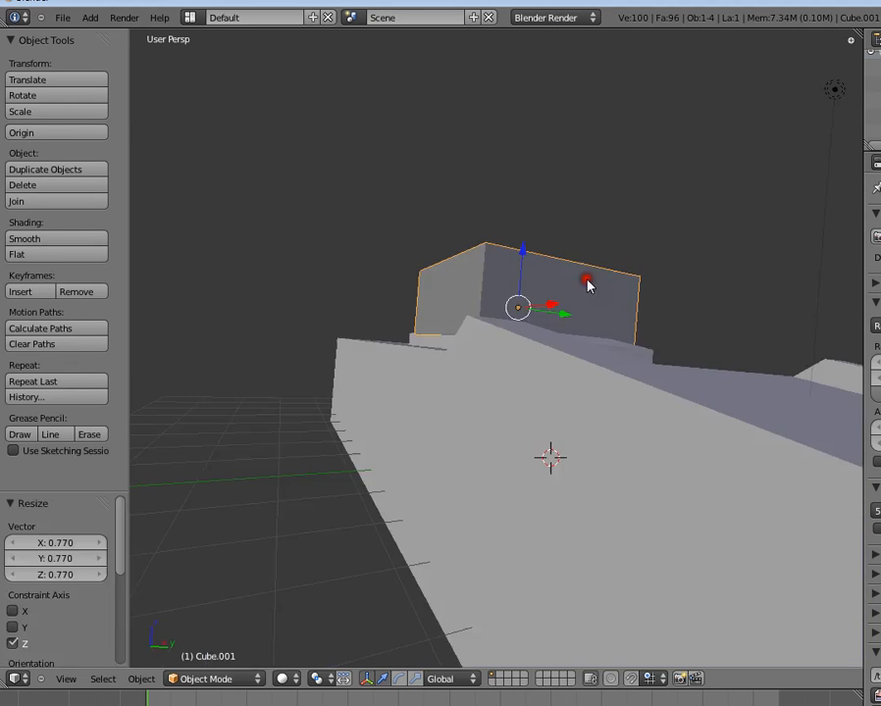
{"action": "middle_click_drag", "start_coordinate": [460, 390], "coordinate": [481, 401]}
{"action": "middle_click_drag", "start_coordinate": [603, 412], "coordinate": [460, 416]}
{"action": "key", "text": "s"}
{"action": "left_click", "coordinate": [620, 417]}
{"action": "key", "text": "s"}
{"action": "key", "text": "z"}
{"action": "left_click", "coordinate": [605, 391]}
- Subdivide the top and bottom edges of the box's front face with one cut
{"action": "key", "text": "Tab"}
{"action": "scroll", "coordinate": [519, 415], "scroll_direction": "up", "scroll_amount": 3}
{"action": "key", "text": "a"}
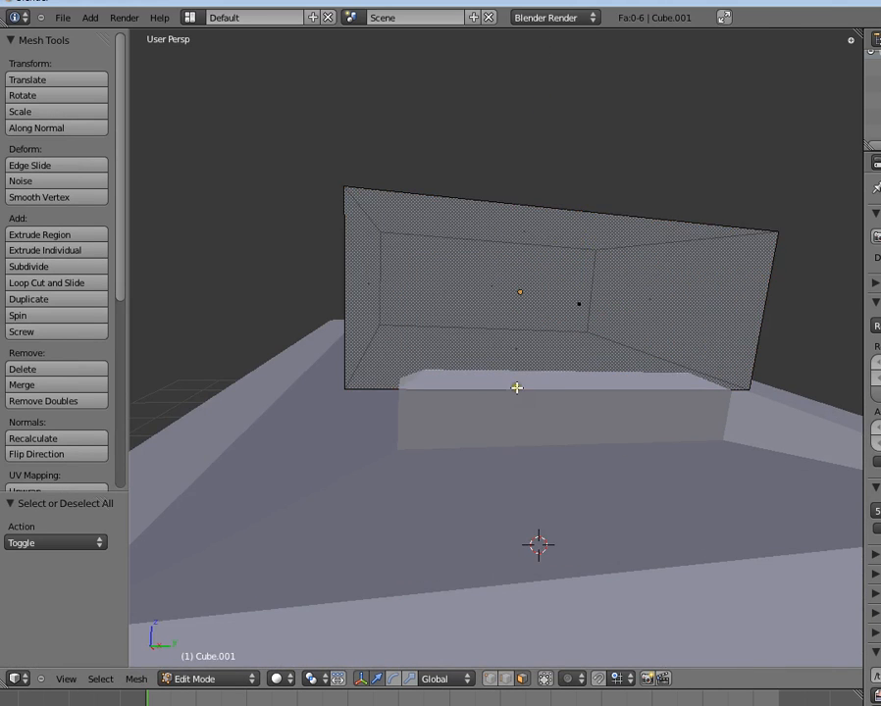
{"action": "middle_click_drag", "start_coordinate": [516, 387], "coordinate": [524, 604]}
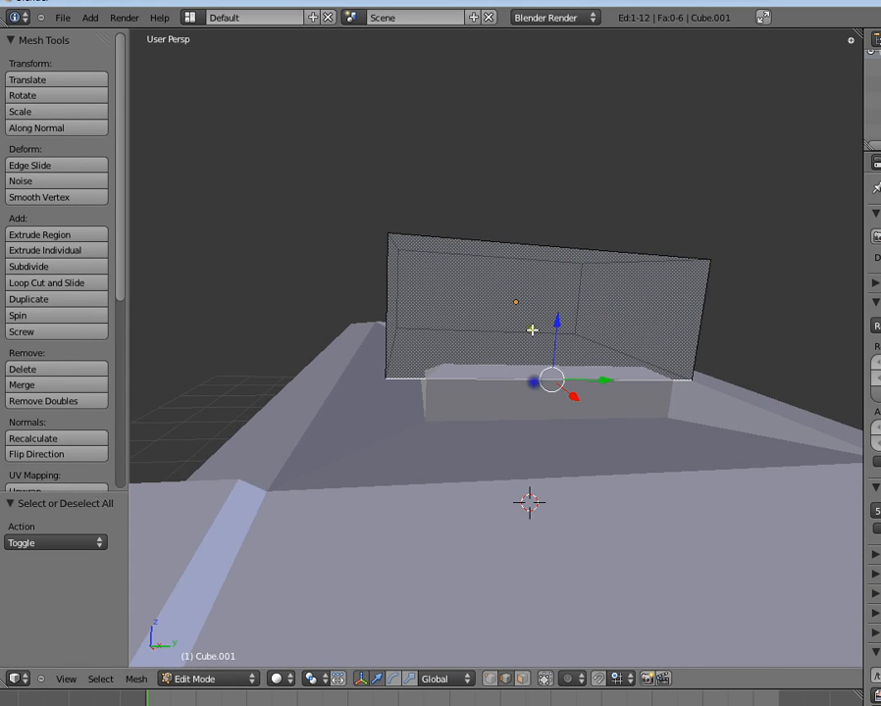
{"action": "right_click", "coordinate": [533, 247], "text": "shift"}
{"action": "key", "text": "w"}
{"action": "left_click", "coordinate": [555, 320]}
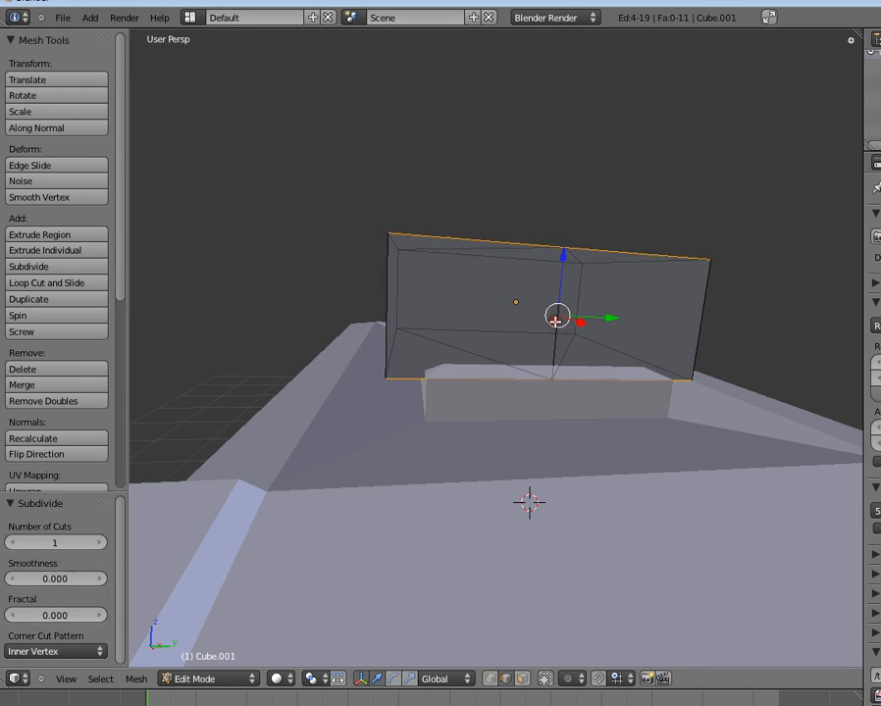
- Move the new vertical middle edge of the box's front about 0.76 units forward in the positive X direction
{"action": "key", "text": "a"}
{"action": "middle_click_drag", "start_coordinate": [557, 314], "coordinate": [545, 454]}
{"action": "key", "text": "g"}
{"action": "key", "text": "x"}
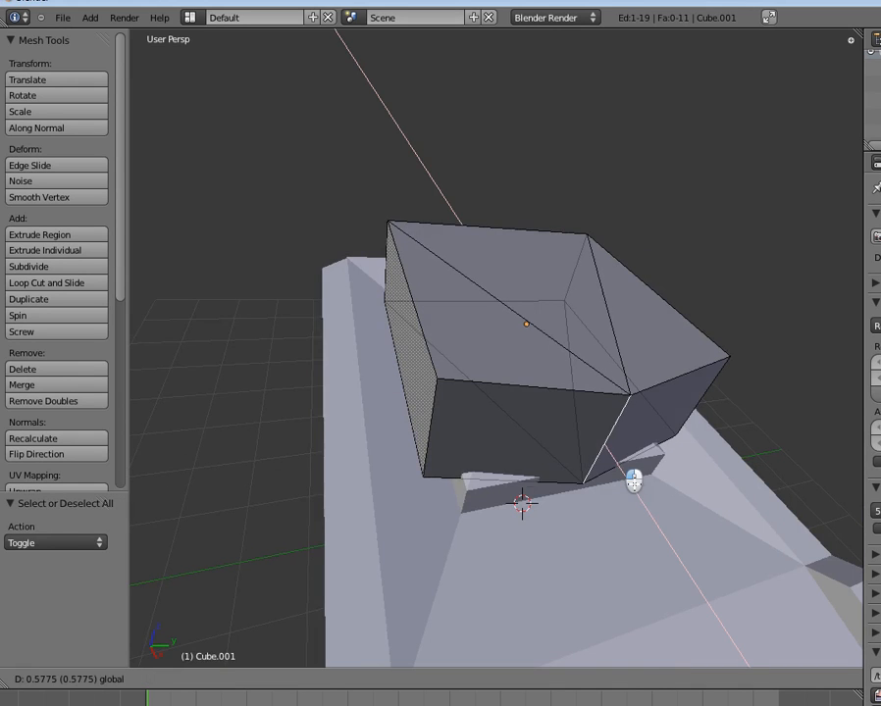
{"action": "left_click", "coordinate": [627, 448]}
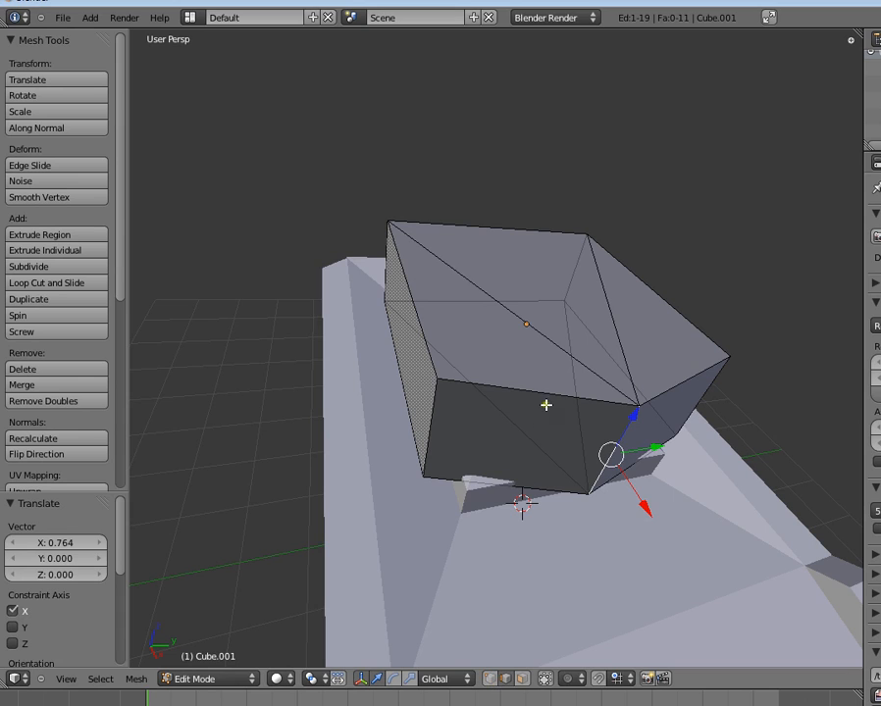
- Lower the two upper front edges of the box about 0.47 units and move them about 0.72 units in negative X
{"action": "right_click", "coordinate": [572, 389]}
{"action": "key", "text": "g"}
{"action": "key", "text": "Escape"}
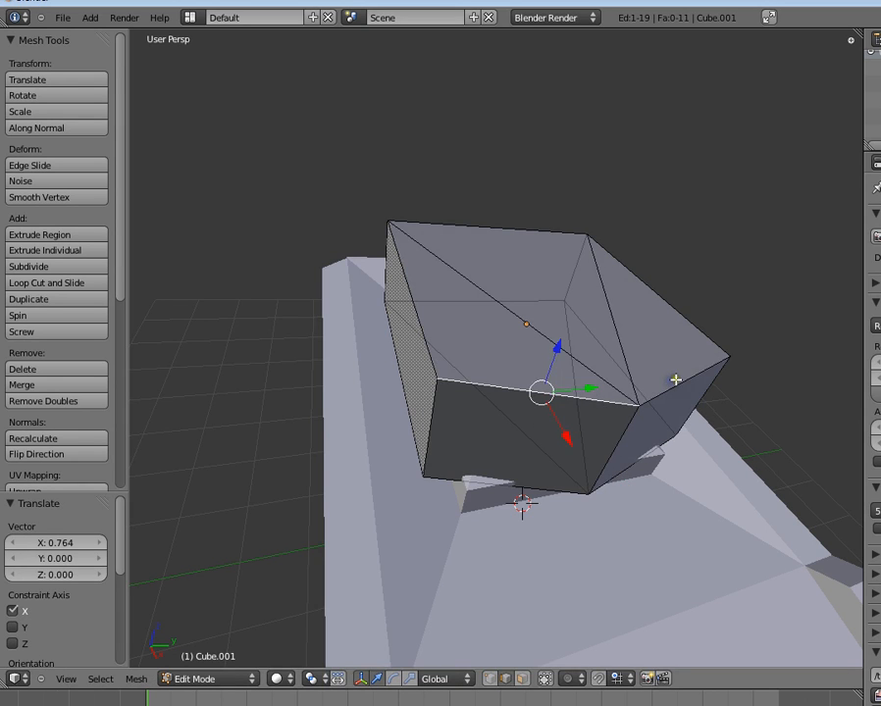
{"action": "middle_click_drag", "start_coordinate": [639, 405], "coordinate": [656, 308]}
{"action": "key", "text": "g"}
{"action": "key", "text": "z"}
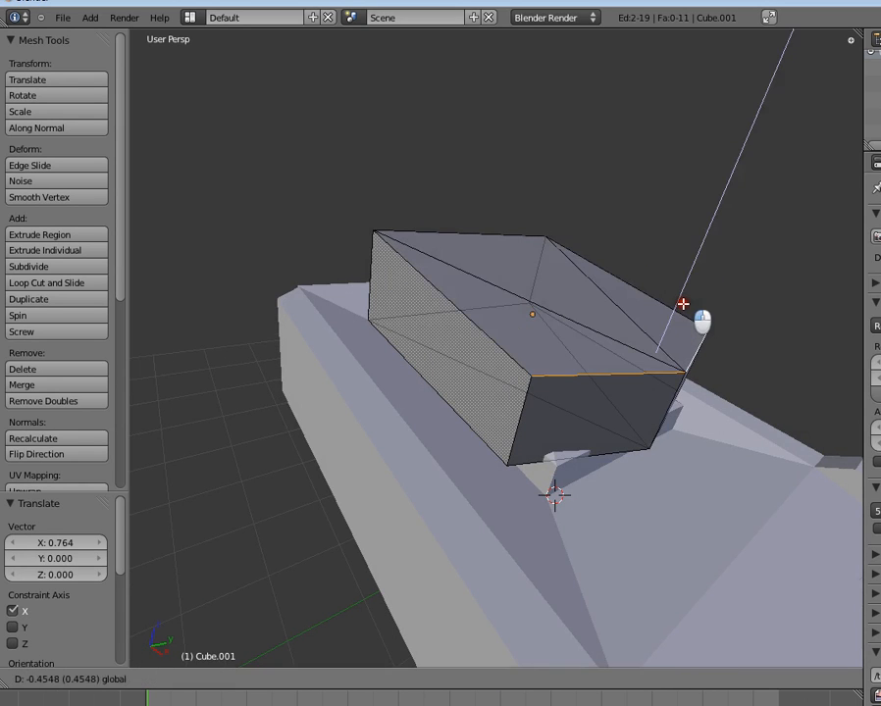
{"action": "left_click", "coordinate": [683, 312]}
{"action": "key", "text": "g"}
{"action": "key", "text": "x"}
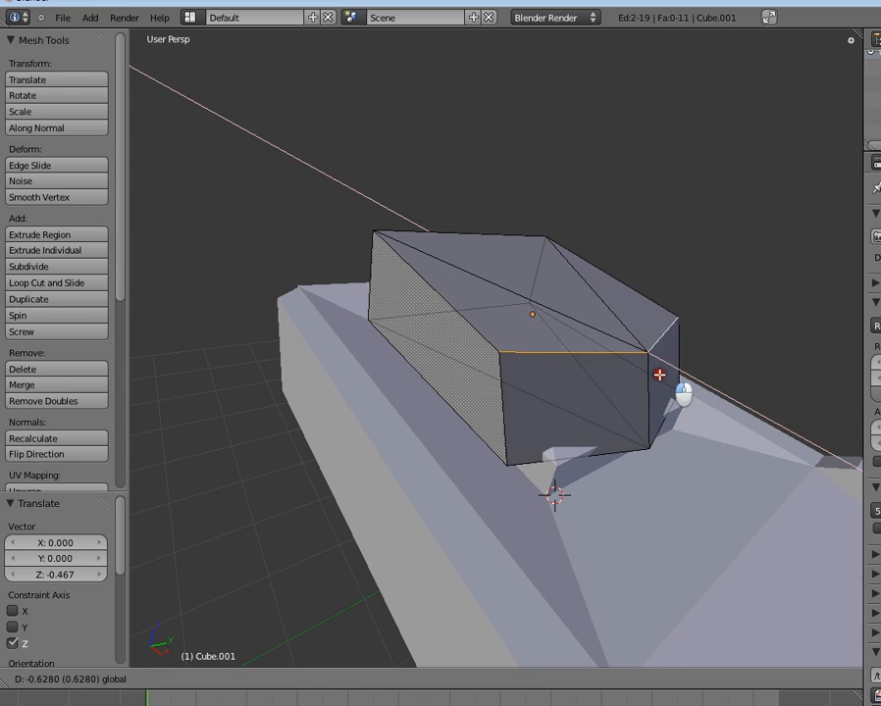
{"action": "left_click", "coordinate": [696, 481]}
{"action": "middle_click_drag", "start_coordinate": [696, 480], "coordinate": [534, 497]}
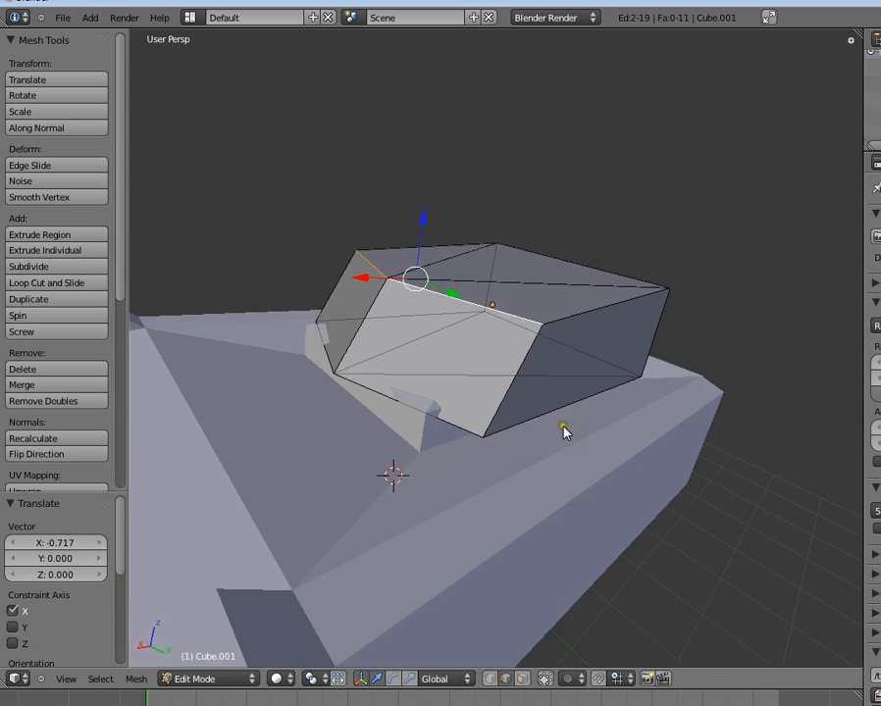
- Slope the box's front further by moving its two upper front edges another 0.61 units or so in negative X
{"action": "key", "text": "Tab"}
{"action": "key", "text": "Tab"}
{"action": "middle_click_drag", "start_coordinate": [562, 426], "coordinate": [397, 334]}
{"action": "left_click_drag", "start_coordinate": [327, 263], "coordinate": [339, 274]}
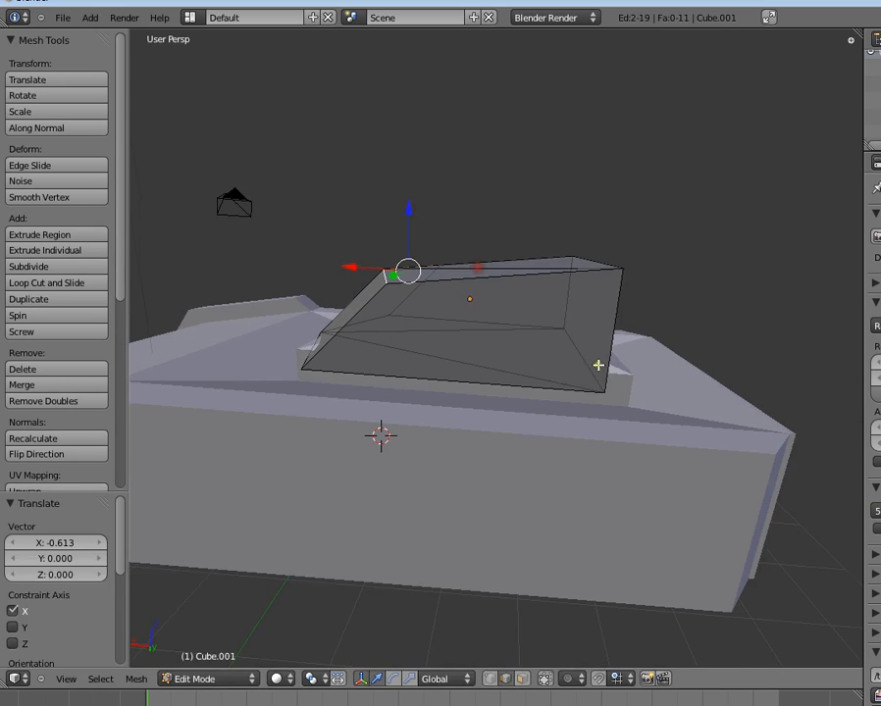
- Select the upper rear edge of the box and lower it along Z
{"action": "middle_click_drag", "start_coordinate": [597, 363], "coordinate": [455, 426]}
{"action": "middle_click_drag", "start_coordinate": [523, 280], "coordinate": [579, 215]}
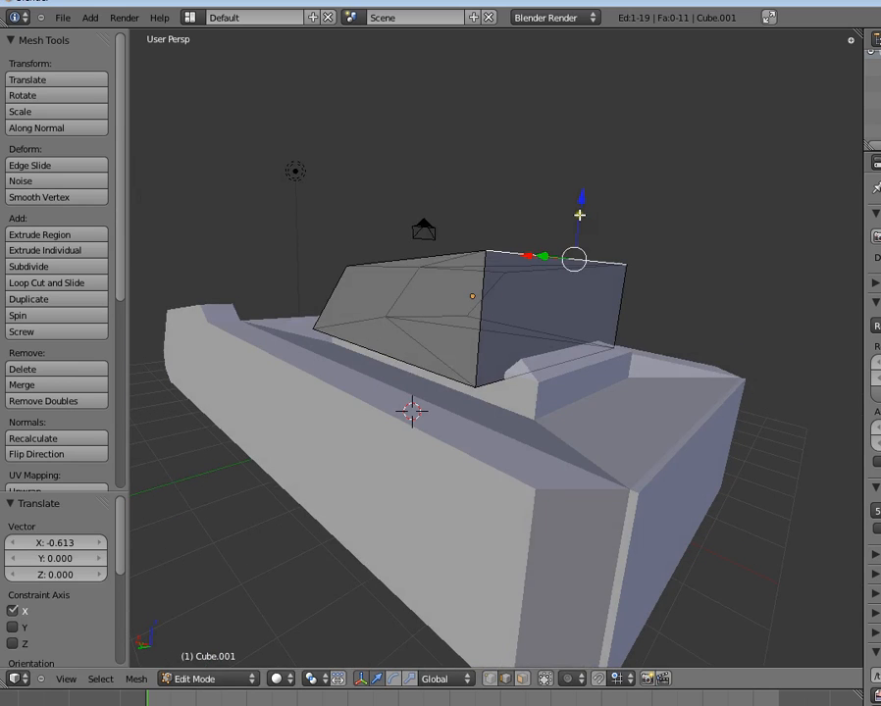
{"action": "left_click_drag", "start_coordinate": [579, 215], "coordinate": [557, 286]}
{"action": "key", "text": "Tab"}
{"action": "middle_click_drag", "start_coordinate": [592, 428], "coordinate": [628, 432]}
{"action": "key", "text": "a"}
{"action": "middle_click_drag", "start_coordinate": [418, 443], "coordinate": [654, 477]}
{"action": "middle_click_drag", "start_coordinate": [491, 423], "coordinate": [539, 496]}
- Try to subdivide the long top and bottom edges on one side of the box with one cut
{"action": "key", "text": "Tab"}
{"action": "right_click", "coordinate": [442, 355]}
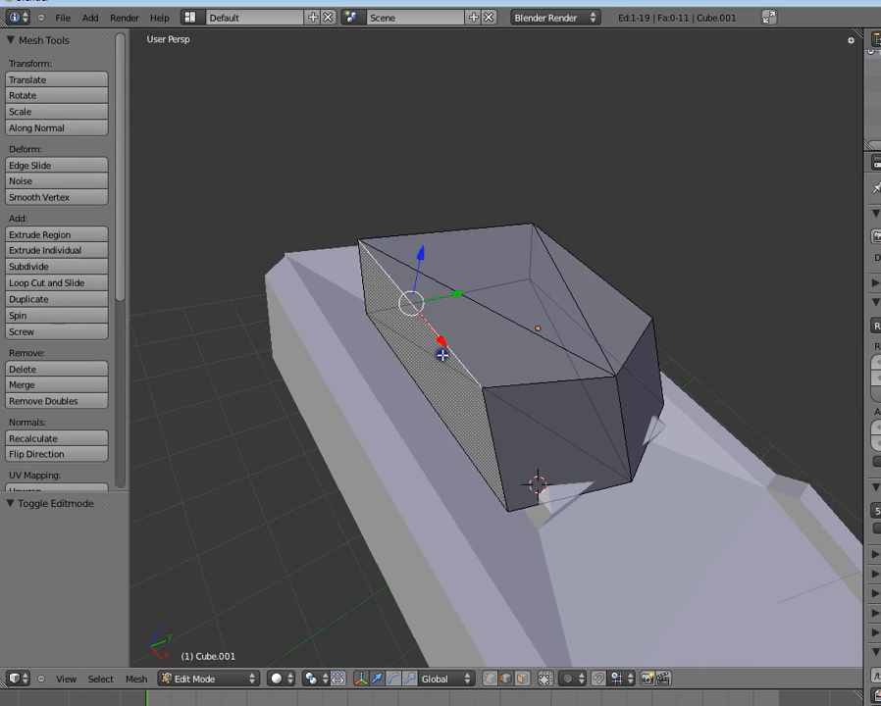
{"action": "key", "text": "w"}
{"action": "left_click", "coordinate": [437, 407]}
{"action": "key", "text": "a"}
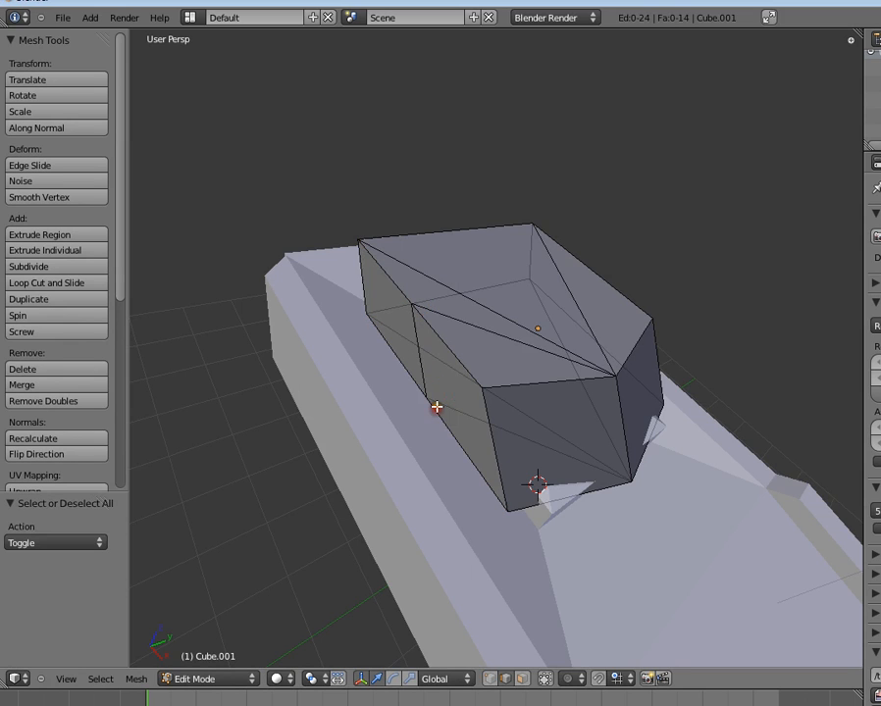
{"action": "middle_click_drag", "start_coordinate": [424, 363], "coordinate": [445, 342]}
{"action": "key", "text": "a"}
{"action": "key", "text": "Tab"}
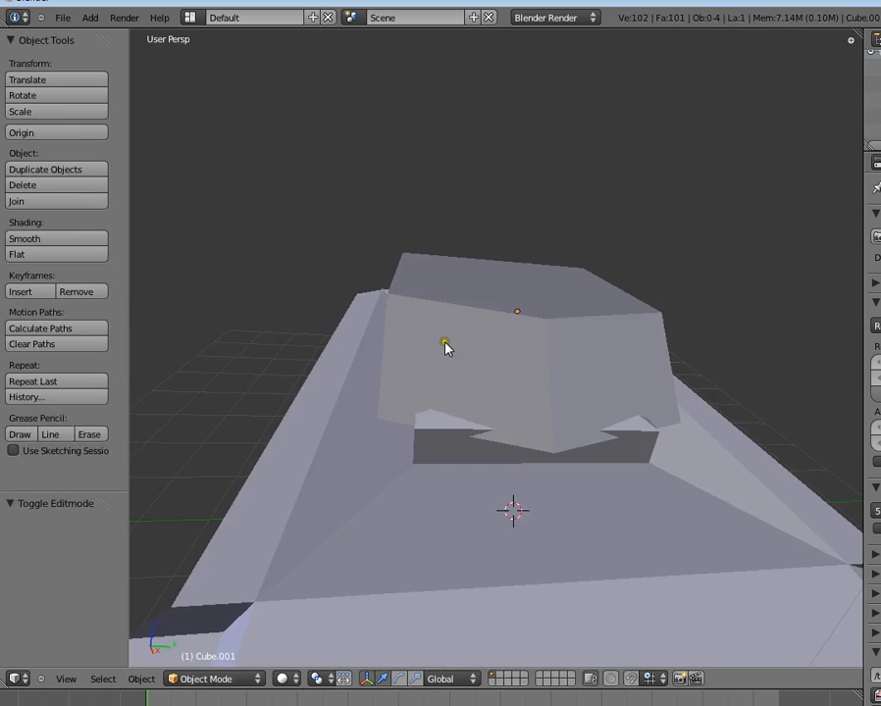
- Select the whole box object and scale it up uniformly by a factor of about 1.18
{"action": "key", "text": "a"}
{"action": "scroll", "coordinate": [476, 368], "scroll_direction": "down", "scroll_amount": 2}
{"action": "middle_click_drag", "start_coordinate": [492, 383], "coordinate": [574, 343]}
{"action": "right_click", "coordinate": [574, 342]}
{"action": "key", "text": "s"}
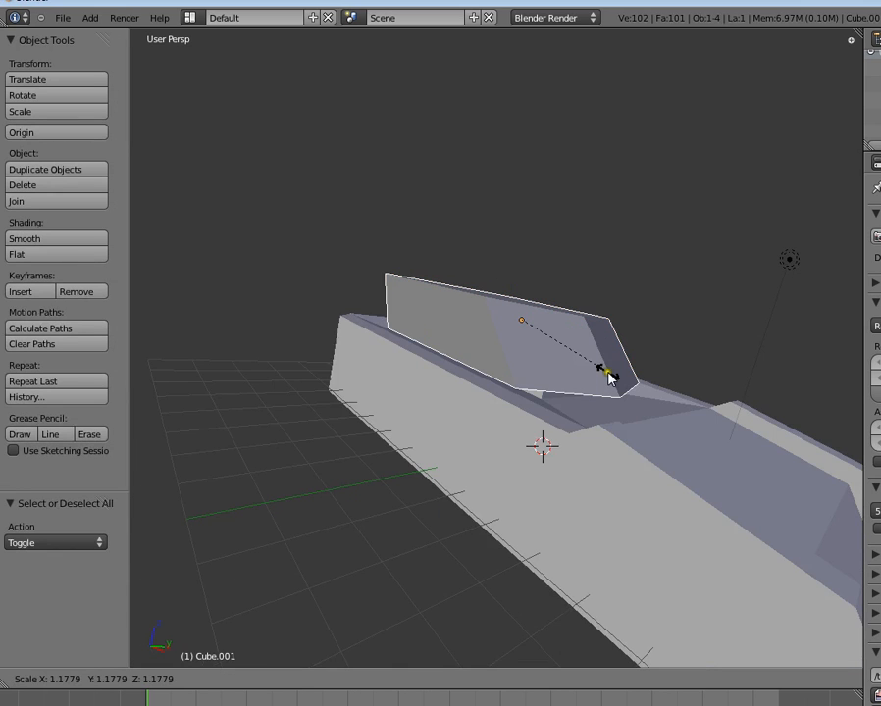
{"action": "left_click", "coordinate": [608, 377]}
{"action": "scroll", "coordinate": [483, 432], "scroll_direction": "down", "scroll_amount": 5}
{"action": "scroll", "coordinate": [472, 413], "scroll_direction": "up", "scroll_amount": 2}
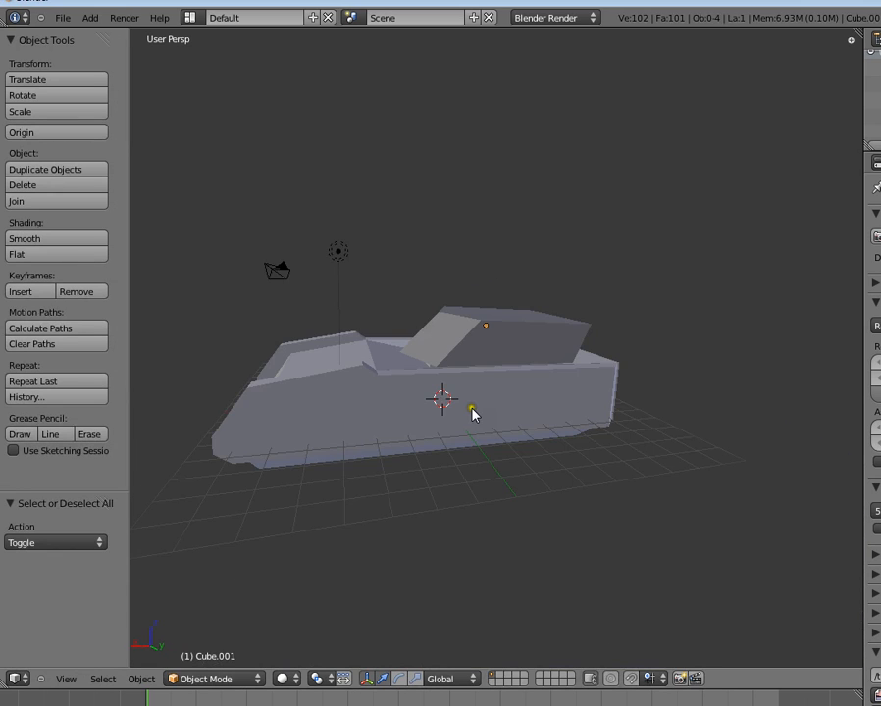
- Extend the back of the turret box by moving its upper and lower rear edges in negative X
{"action": "right_click", "coordinate": [549, 344]}
{"action": "middle_click_drag", "start_coordinate": [564, 348], "coordinate": [506, 423]}
{"action": "scroll", "coordinate": [506, 423], "scroll_direction": "up", "scroll_amount": 3}
{"action": "middle_click_drag", "start_coordinate": [628, 422], "coordinate": [565, 440]}
{"action": "key", "text": "Tab"}
{"action": "key", "text": "Tab"}
{"action": "key", "text": "Tab"}
{"action": "right_click", "coordinate": [560, 389]}
{"action": "right_click", "coordinate": [598, 299], "text": "shift"}
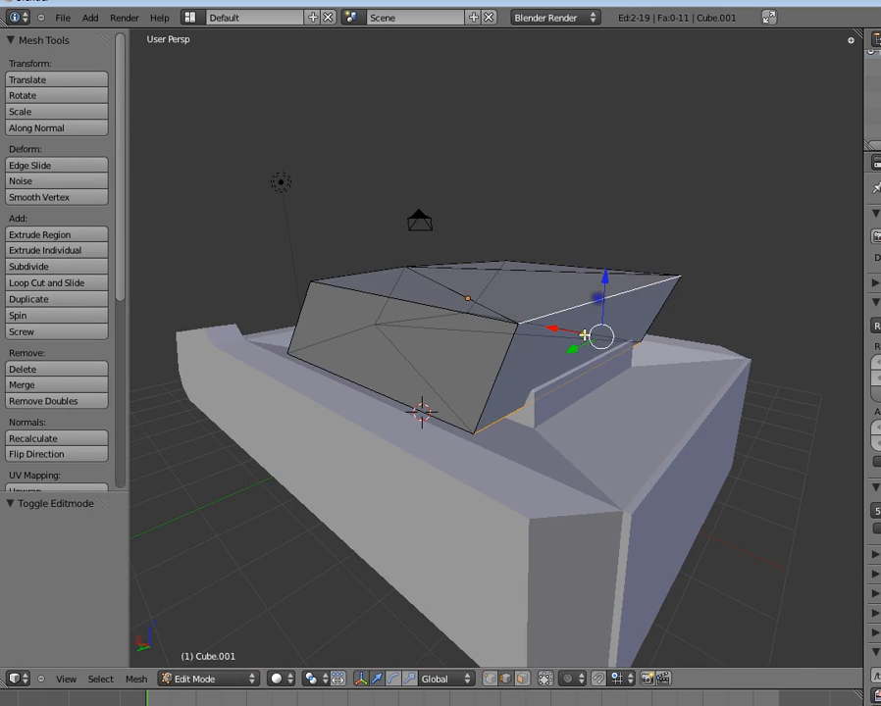
{"action": "left_click_drag", "start_coordinate": [557, 330], "coordinate": [619, 340]}
{"action": "key", "text": "Tab"}
{"action": "scroll", "coordinate": [478, 360], "scroll_direction": "down", "scroll_amount": 4}
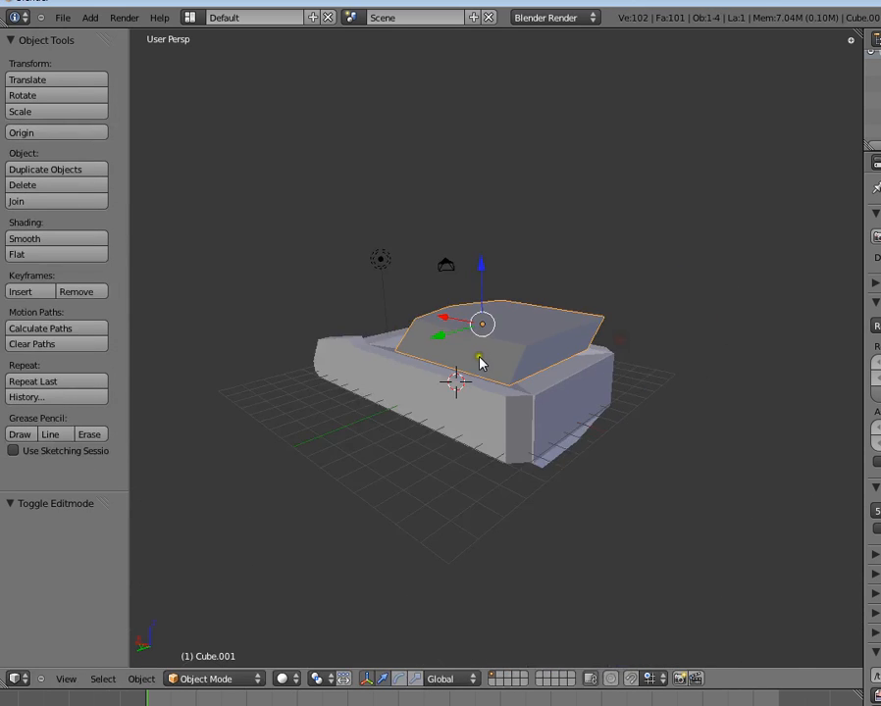
- Try rotating the turret box about the global Z axis on the hull
{"action": "middle_click_drag", "start_coordinate": [477, 359], "coordinate": [615, 367]}
{"action": "key", "text": "r"}
{"action": "key", "text": "z"}
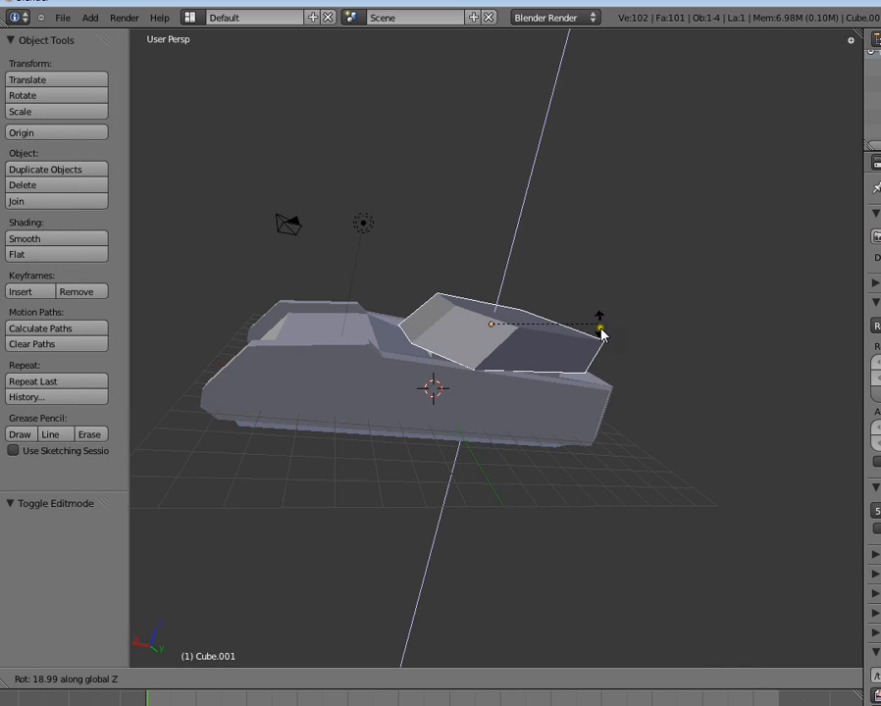
{"action": "left_click", "coordinate": [517, 271]}
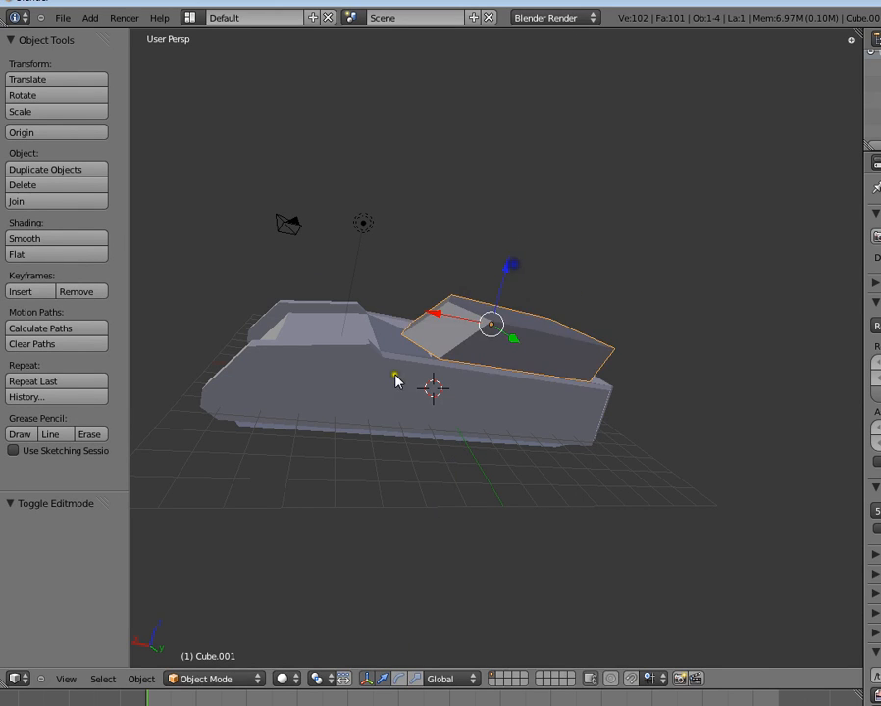
- Select the 14 faces of the hull's raised base under the turret box and scale them to 0.586 along X
{"action": "right_click", "coordinate": [395, 379]}
{"action": "key", "text": "Tab"}
{"action": "middle_click_drag", "start_coordinate": [465, 381], "coordinate": [430, 407]}
{"action": "scroll", "coordinate": [458, 395], "scroll_direction": "up", "scroll_amount": 5}
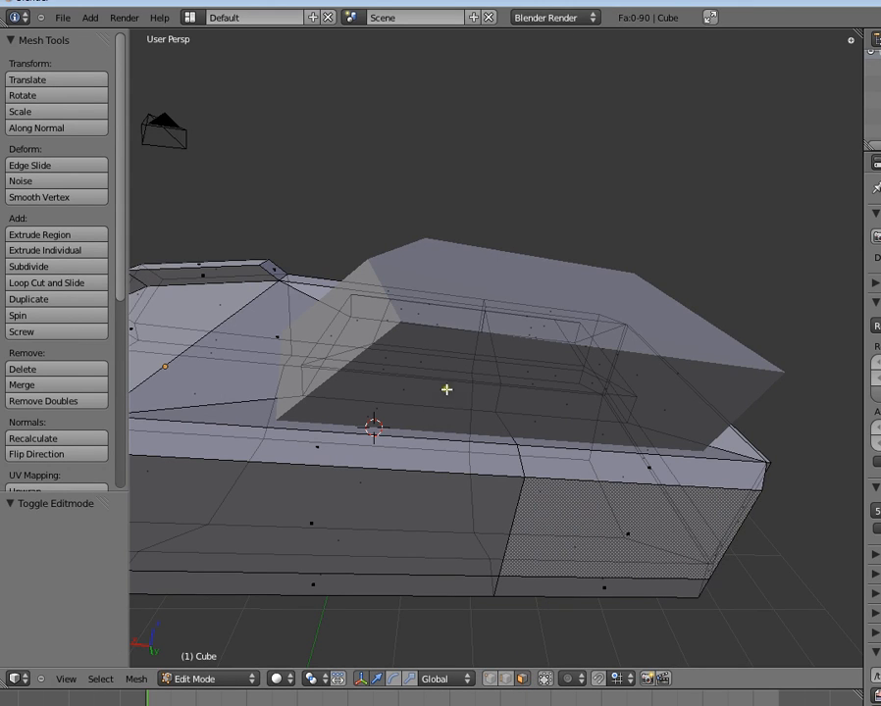
{"action": "middle_click_drag", "start_coordinate": [497, 475], "coordinate": [401, 167]}
{"action": "key", "text": "b"}
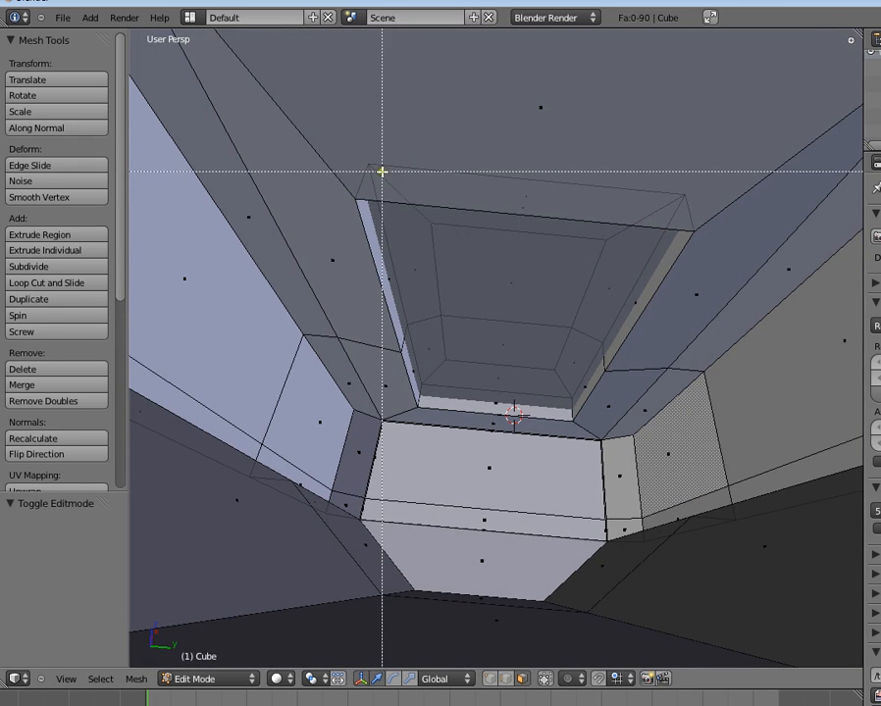
{"action": "left_click_drag", "start_coordinate": [380, 160], "coordinate": [651, 339]}
{"action": "key", "text": "b"}
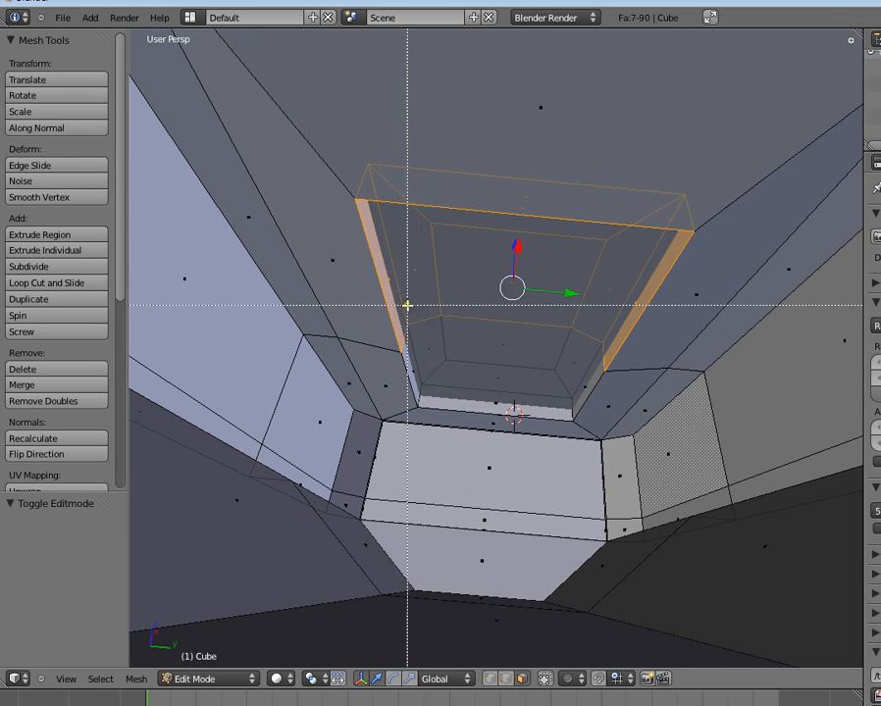
{"action": "left_click_drag", "start_coordinate": [407, 305], "coordinate": [604, 414]}
{"action": "key", "text": "s"}
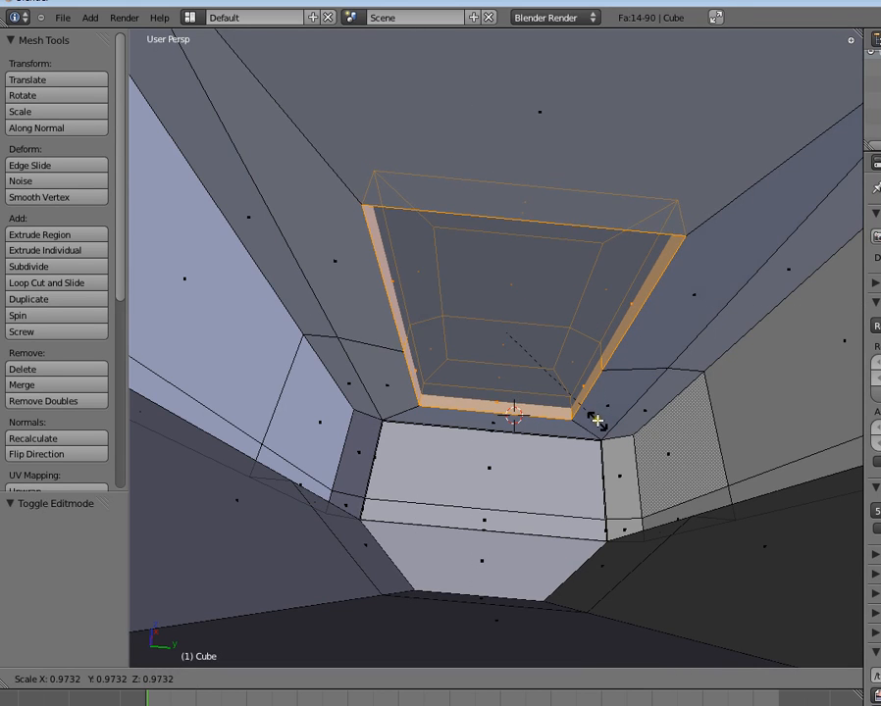
{"action": "key", "text": "x"}
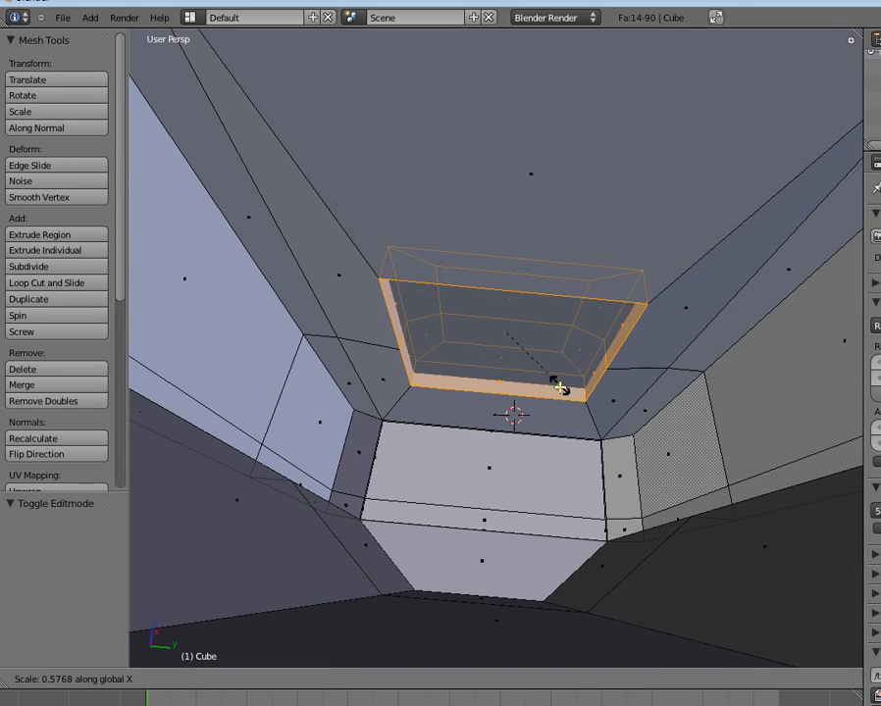
{"action": "left_click", "coordinate": [566, 390]}
- Scale the selected turret base faces uniformly to roughly three quarters of their size
{"action": "middle_click_drag", "start_coordinate": [566, 391], "coordinate": [600, 498]}
{"action": "key", "text": "s"}
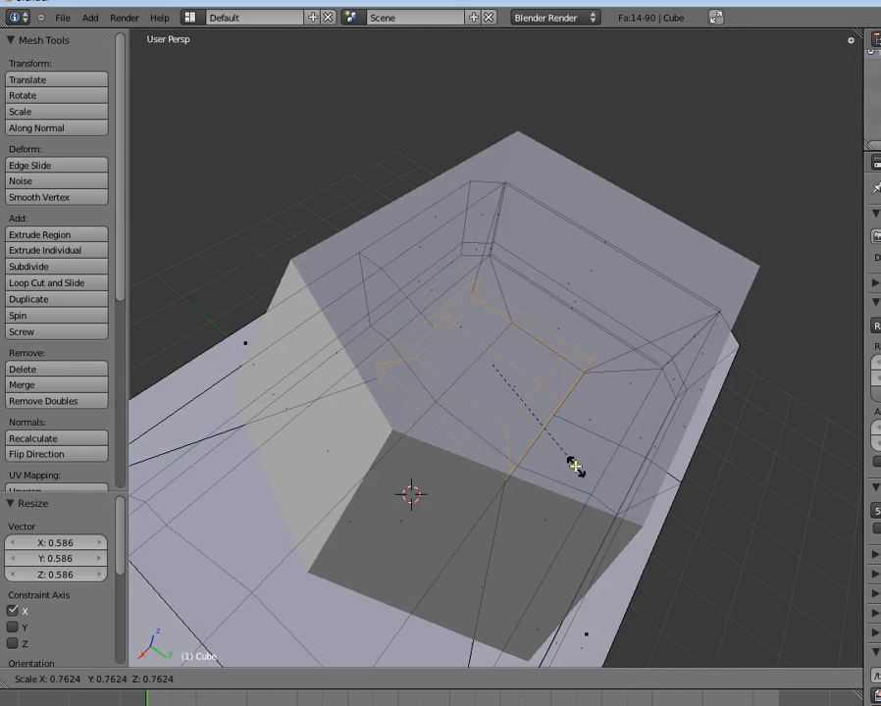
{"action": "left_click", "coordinate": [559, 463]}
{"action": "middle_click_drag", "start_coordinate": [544, 413], "coordinate": [600, 347]}
{"action": "key", "text": "Tab"}
- Lower the hull's turret base faces by about 0.31 units in Z, and fine-tune their height under the turret box
{"action": "key", "text": "a"}
{"action": "right_click", "coordinate": [515, 385]}
{"action": "key", "text": "Tab"}
{"action": "middle_click_drag", "start_coordinate": [517, 316], "coordinate": [523, 345]}
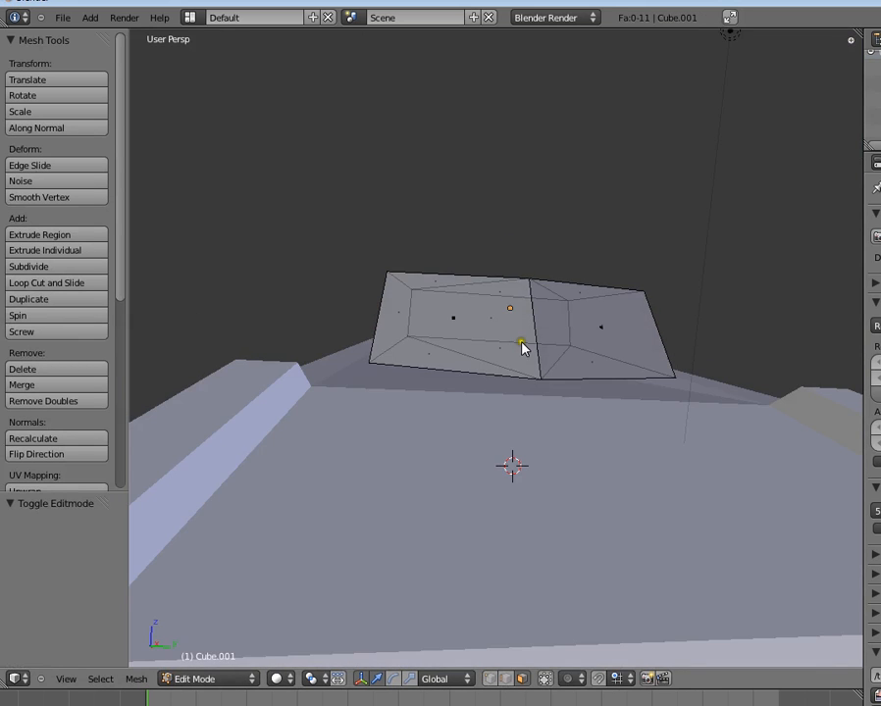
{"action": "key", "text": "Tab"}
{"action": "right_click", "coordinate": [506, 374]}
{"action": "key", "text": "Tab"}
{"action": "mouse_move", "coordinate": [509, 306]}
{"action": "left_mouse_down"}
{"action": "mouse_move", "coordinate": [503, 298]}
{"action": "mouse_move", "coordinate": [504, 316]}
{"action": "mouse_move", "coordinate": [504, 306]}
{"action": "left_mouse_up"}
{"action": "middle_click_drag", "start_coordinate": [471, 306], "coordinate": [485, 290]}
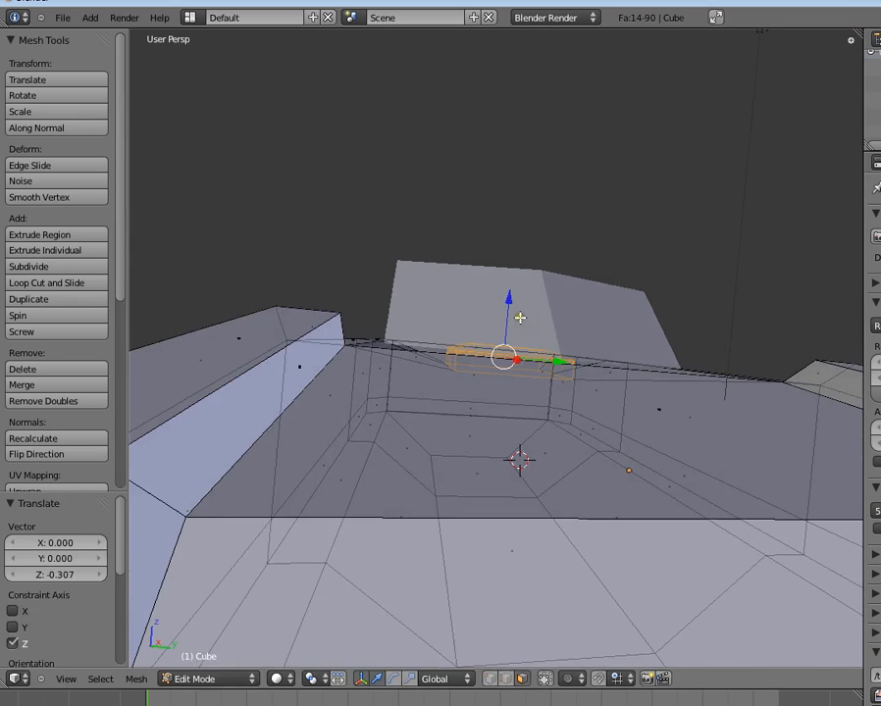
{"action": "left_click_drag", "start_coordinate": [506, 306], "coordinate": [507, 300]}
{"action": "key", "text": "Tab"}
- Try turning the turret box about the global Z axis in both directions to check its clearance over the hull
{"action": "middle_click_drag", "start_coordinate": [490, 377], "coordinate": [726, 452]}
{"action": "key", "text": "a"}
{"action": "right_click", "coordinate": [546, 339]}
{"action": "key", "text": "r"}
{"action": "key", "text": "z"}
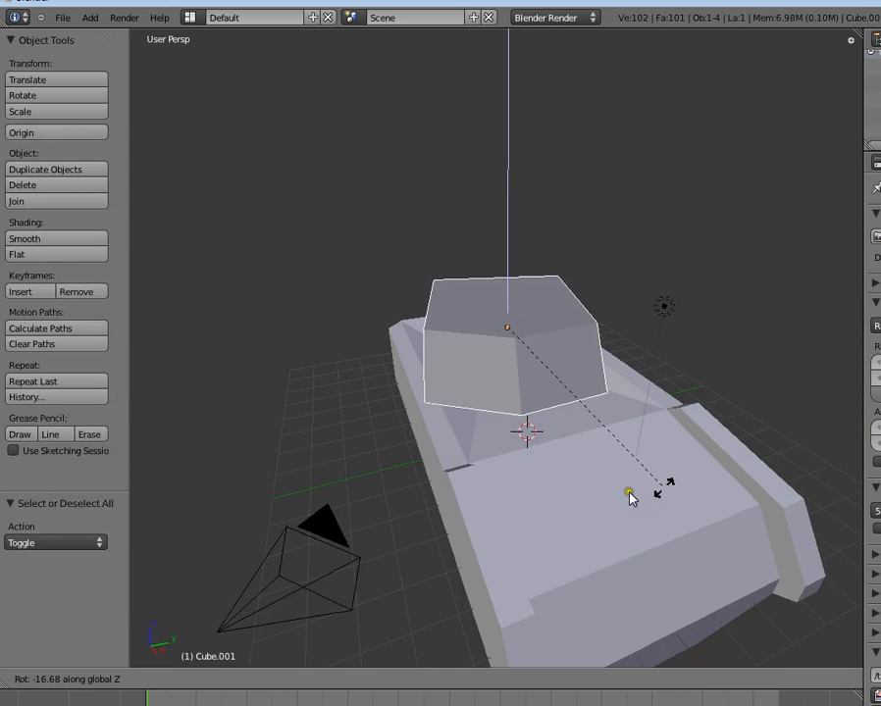
{"action": "right_click", "coordinate": [732, 357]}
{"action": "middle_click_drag", "start_coordinate": [732, 357], "coordinate": [695, 510]}
{"action": "key", "text": "r"}
{"action": "key", "text": "z"}
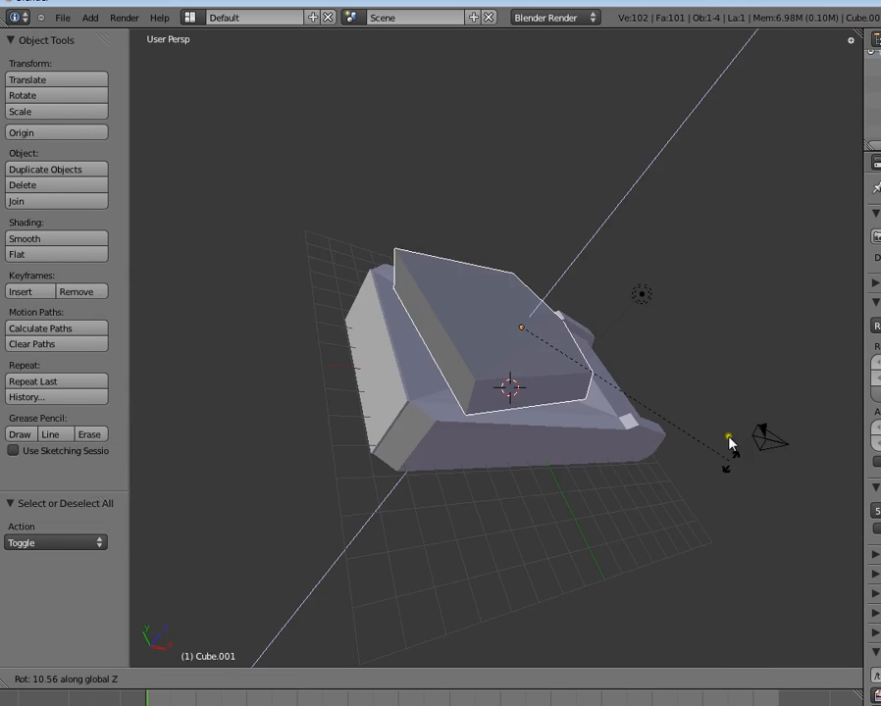
{"action": "right_click", "coordinate": [639, 490]}
{"action": "middle_click_drag", "start_coordinate": [640, 490], "coordinate": [543, 454]}
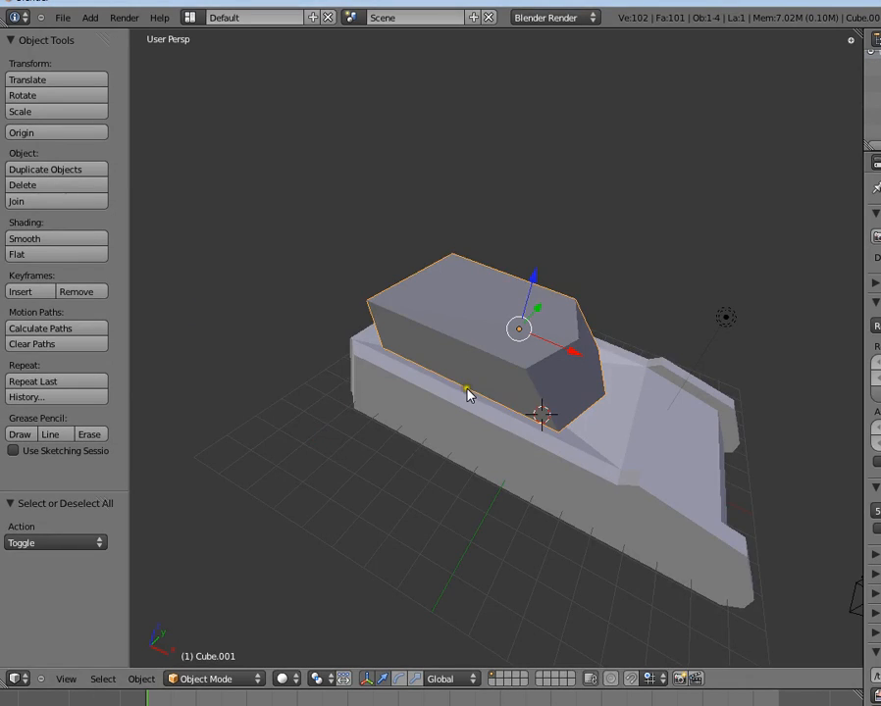
- Snap the 3D cursor to the selected turret box
{"action": "mouse_move", "coordinate": [496, 412]}
{"action": "middle_mouse_down"}
{"action": "mouse_move", "coordinate": [449, 397]}
{"action": "mouse_move", "coordinate": [556, 460]}
{"action": "mouse_move", "coordinate": [497, 409]}
{"action": "middle_mouse_up"}
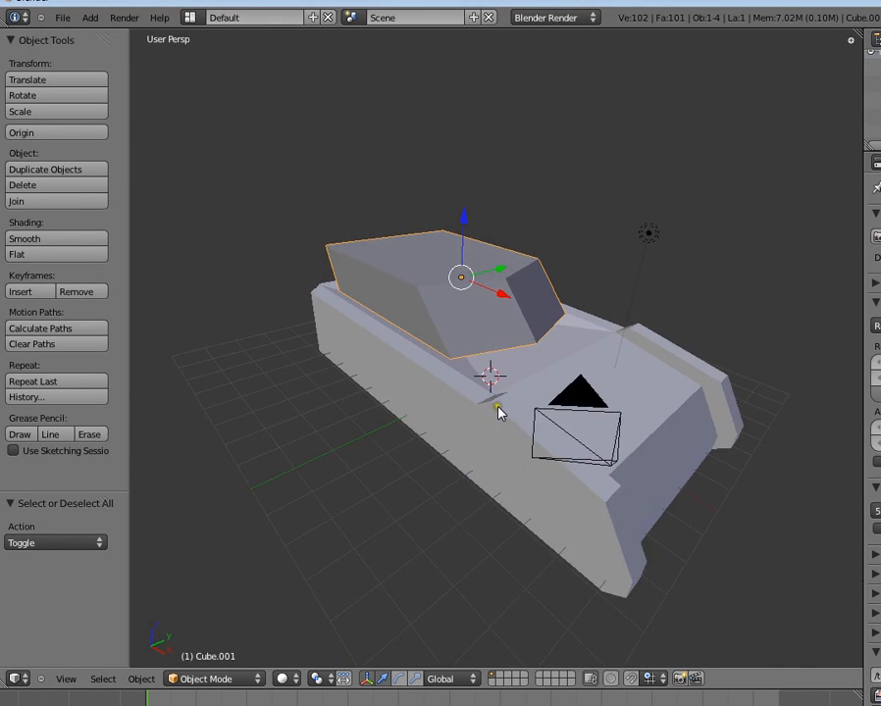
{"action": "scroll", "coordinate": [499, 413], "scroll_direction": "up", "scroll_amount": 2}
{"action": "key", "text": "Tab"}
{"action": "key", "text": "Tab"}
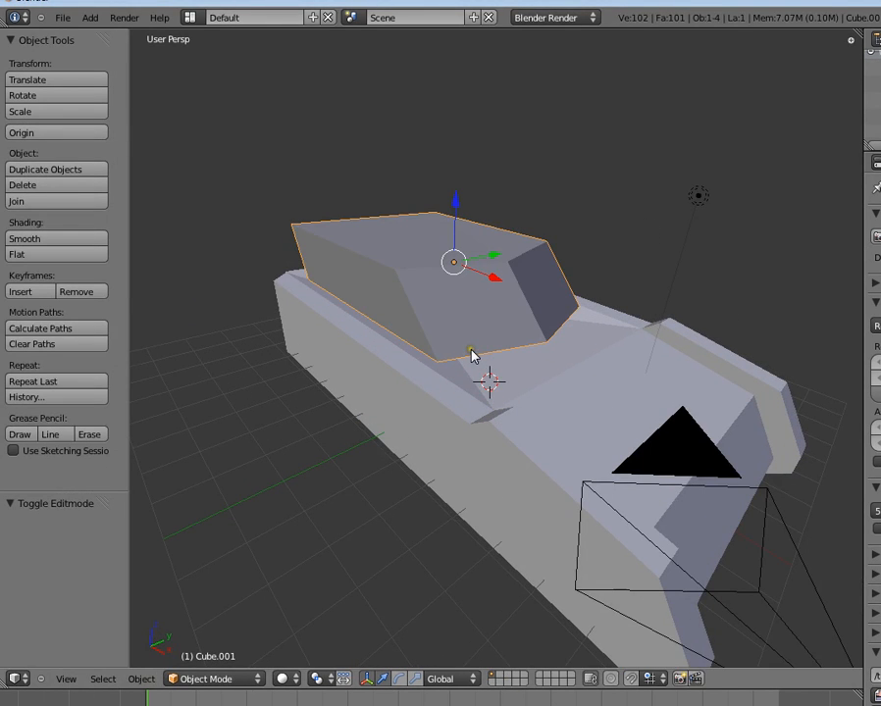
{"action": "key", "text": "shift+s"}
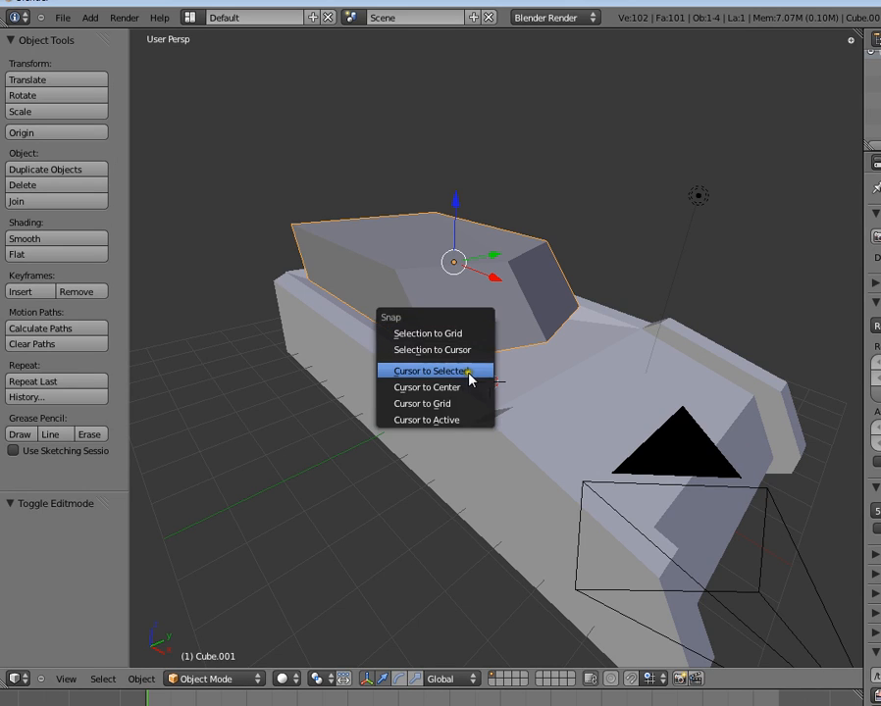
{"action": "left_click", "coordinate": [468, 370]}
{"action": "key", "text": "space"}
{"action": "type", "text": "cylinder"}
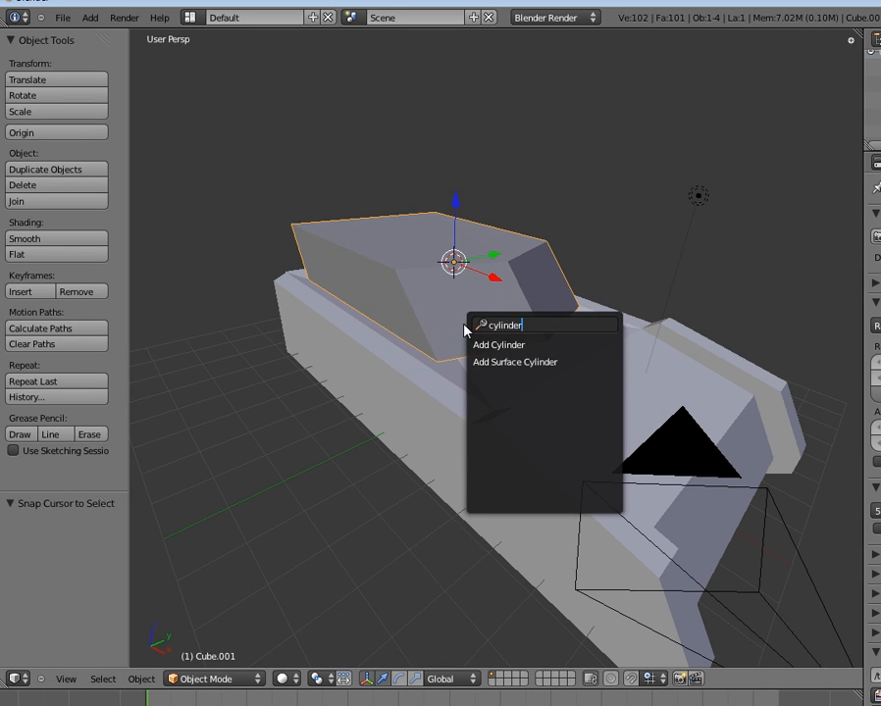
{"action": "left_click", "coordinate": [496, 344]}
{"action": "left_click_drag", "start_coordinate": [492, 281], "coordinate": [576, 326]}
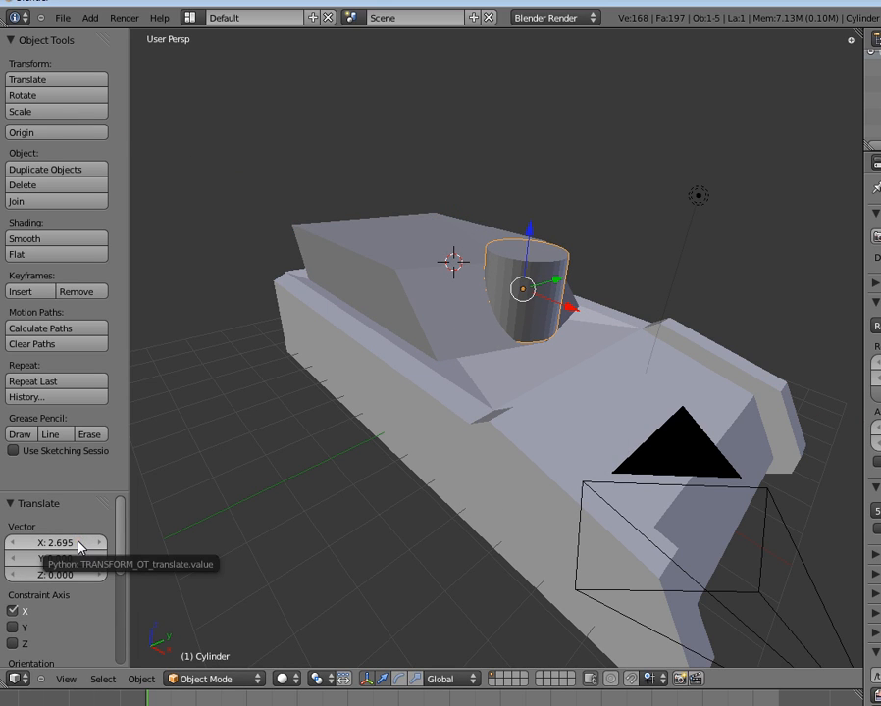
{"action": "scroll", "coordinate": [77, 544], "scroll_direction": "down", "scroll_amount": 3}
{"action": "scroll", "coordinate": [77, 549], "scroll_direction": "down", "scroll_amount": 5}
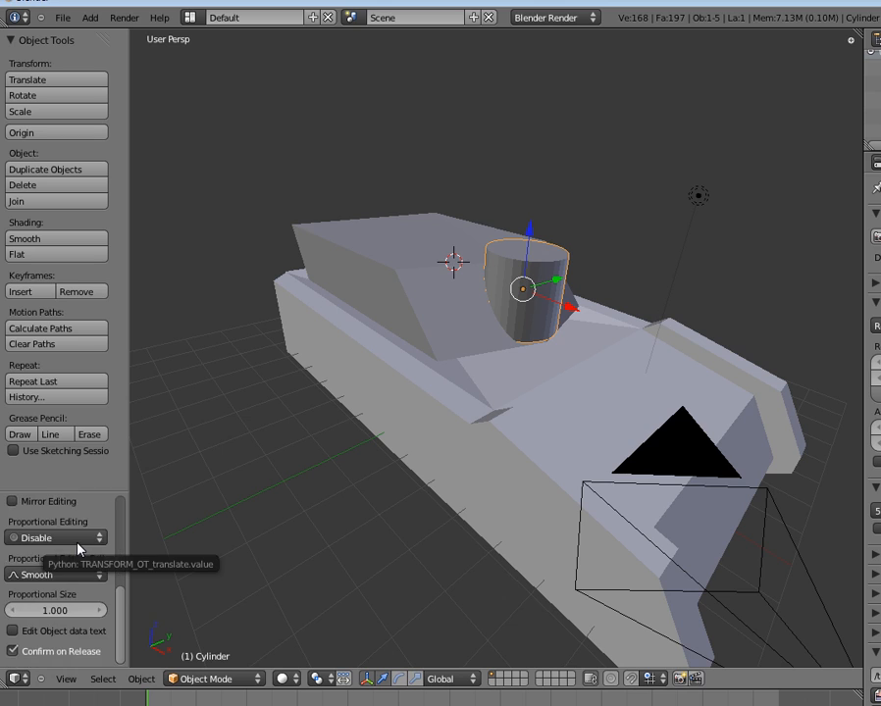
{"action": "key", "text": "x"}
{"action": "left_click", "coordinate": [575, 274]}
- Add a cylinder with 12 vertices at the 3D cursor
{"action": "key", "text": "space"}
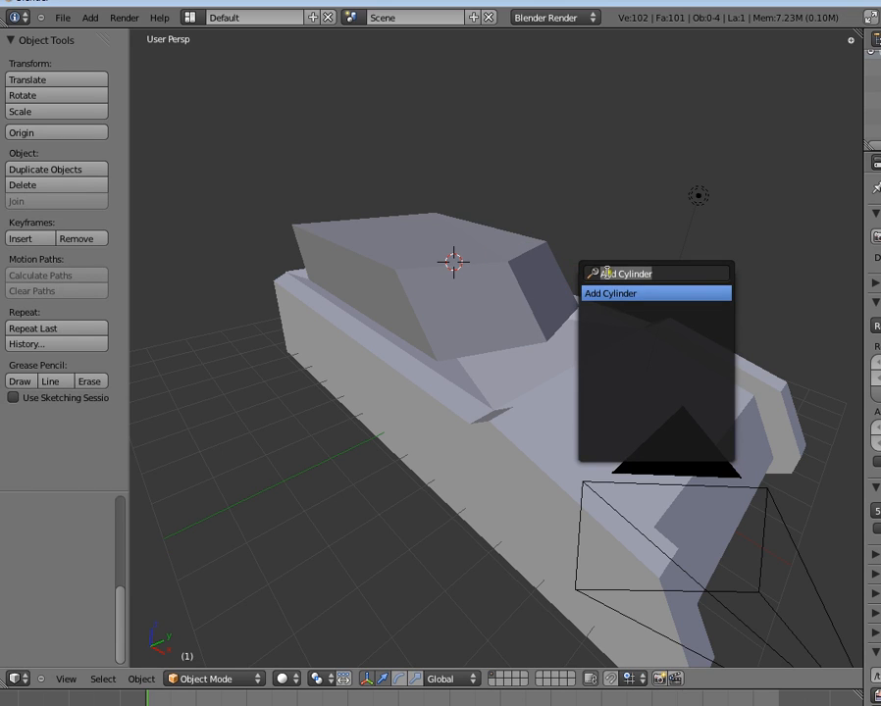
{"action": "left_click", "coordinate": [626, 292]}
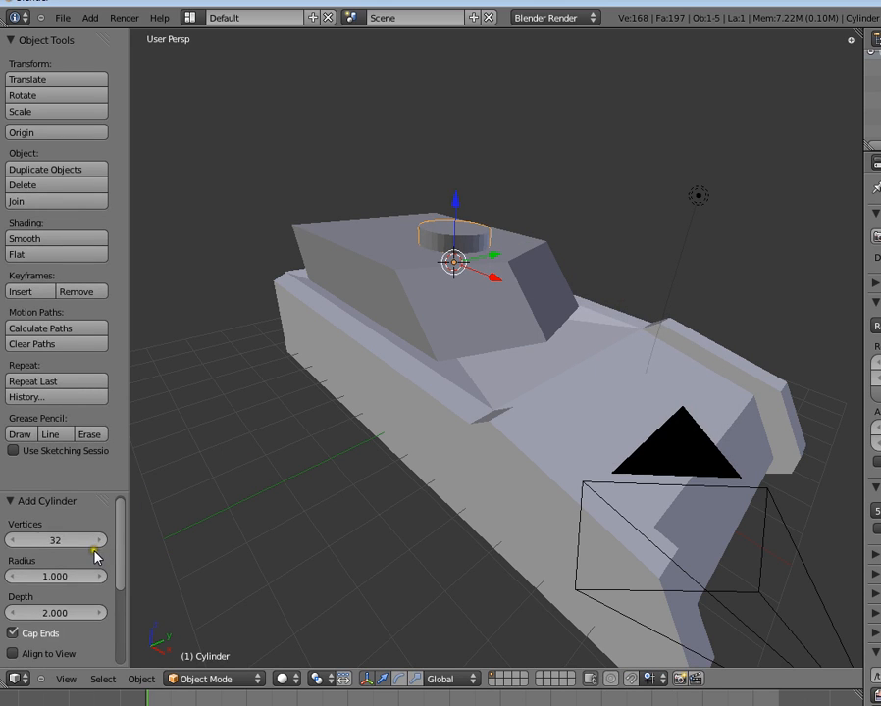
{"action": "left_click", "coordinate": [55, 538]}
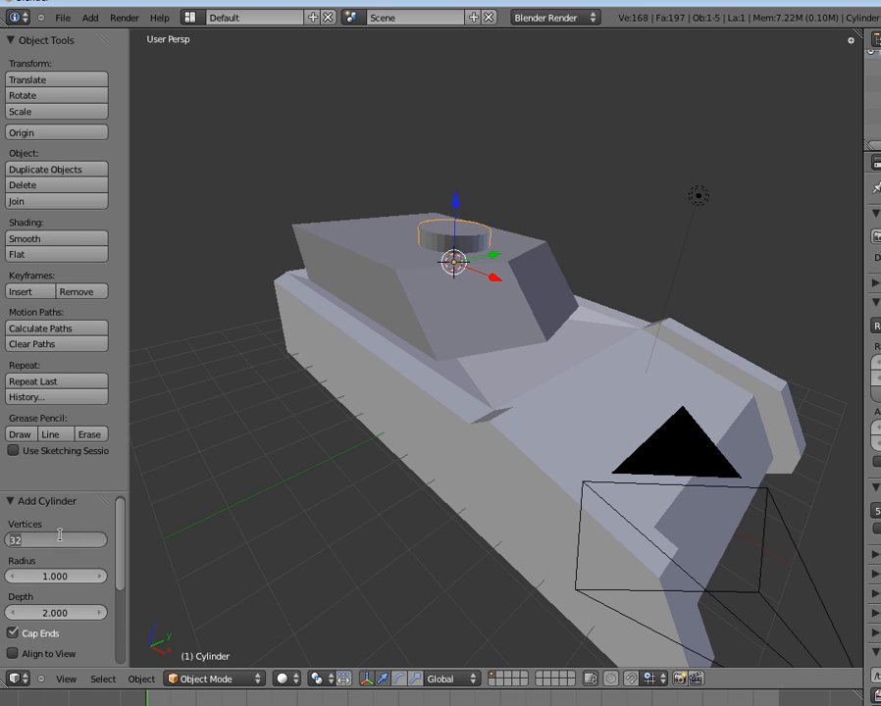
{"action": "type", "text": "12"}
{"action": "key", "text": "Return"}
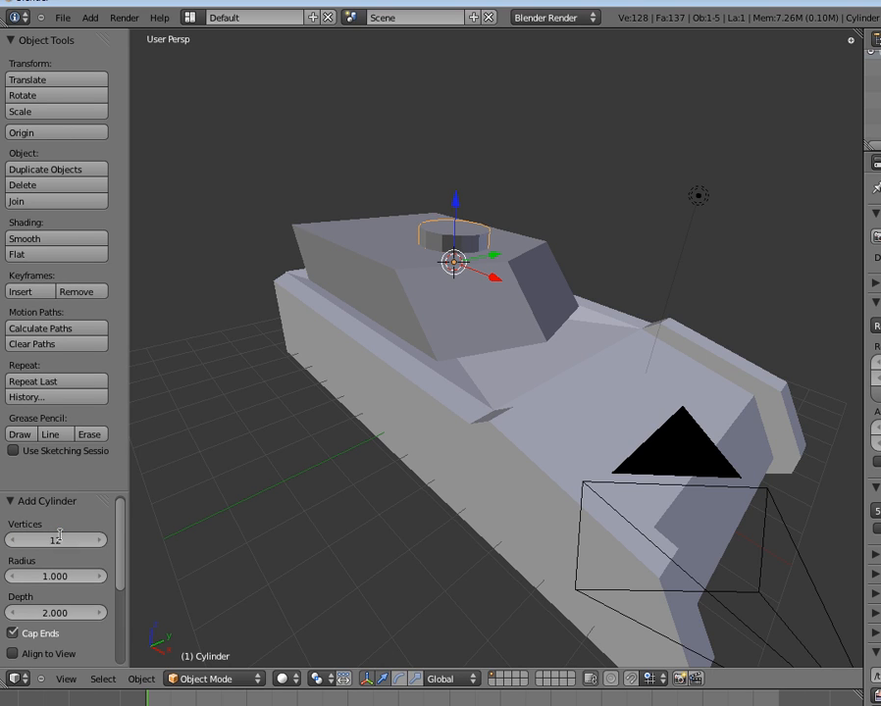
- Scale the cylinder down uniformly and move it toward the turret's front by about 2.39 and 0.76 units along X
{"action": "left_click_drag", "start_coordinate": [483, 280], "coordinate": [546, 301]}
{"action": "key", "text": "s"}
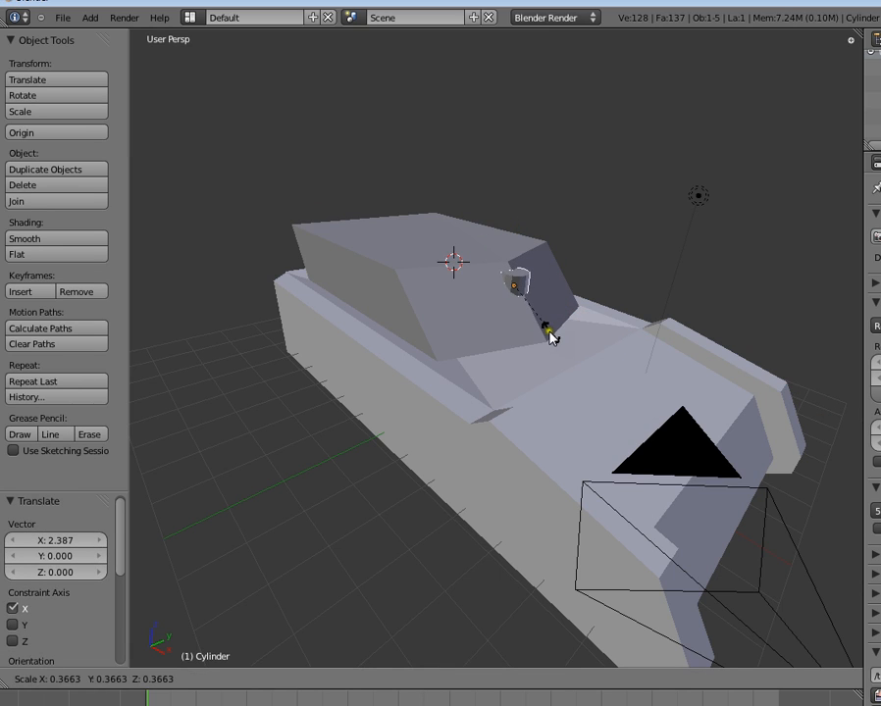
{"action": "left_click", "coordinate": [550, 330]}
{"action": "key", "text": "s"}
{"action": "left_click", "coordinate": [555, 312]}
{"action": "left_click_drag", "start_coordinate": [557, 310], "coordinate": [581, 315]}
- Rotate the cylinder 90 degrees about the global Y axis, and shift it down and forward in front of the turret box
{"action": "type", "text": "rx90"}
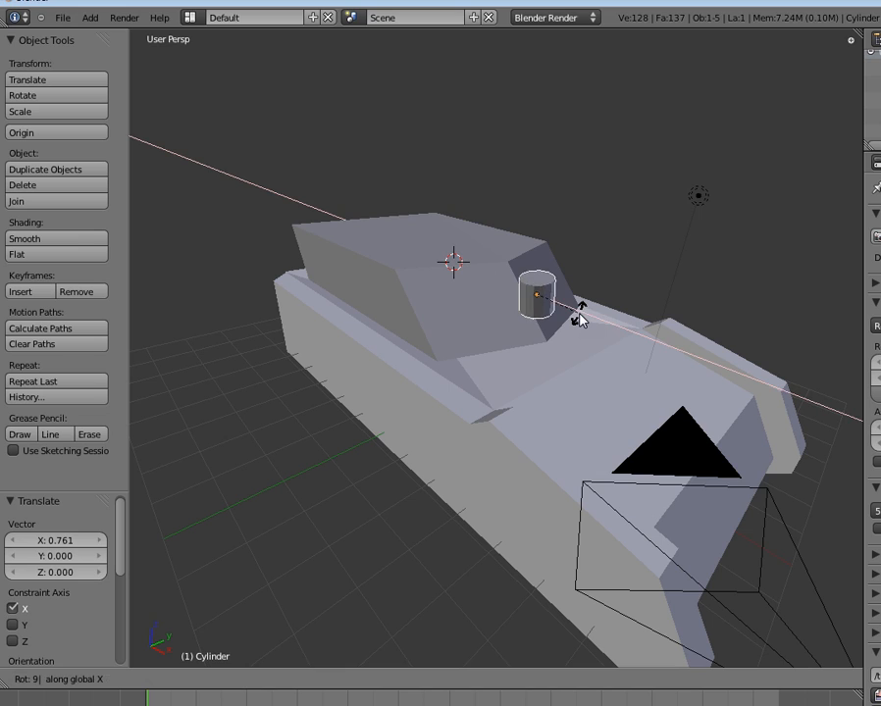
{"action": "type", "text": "z"}
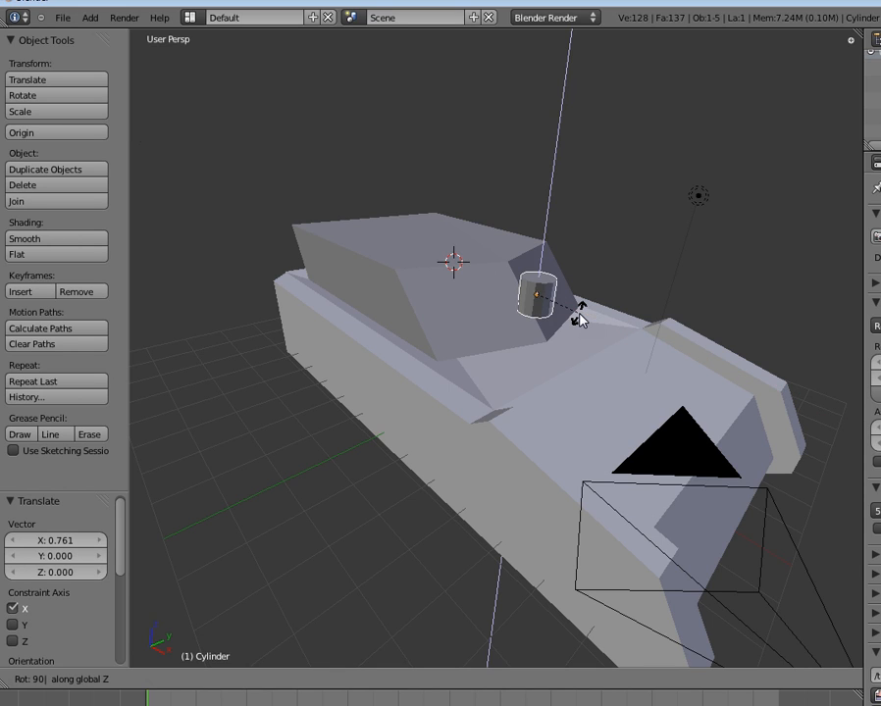
{"action": "type", "text": "y"}
{"action": "key", "text": "Return"}
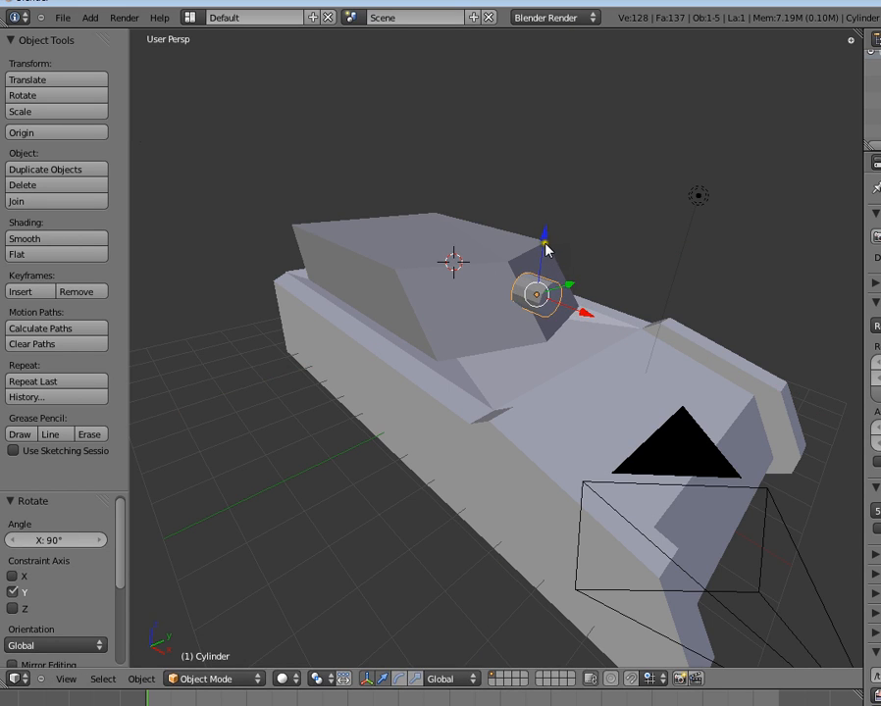
{"action": "left_click_drag", "start_coordinate": [545, 249], "coordinate": [550, 282]}
{"action": "left_click_drag", "start_coordinate": [579, 321], "coordinate": [608, 338]}
- Scale the cylinder's whole mesh down uniformly by a factor of about 0.68
{"action": "key", "text": "Tab"}
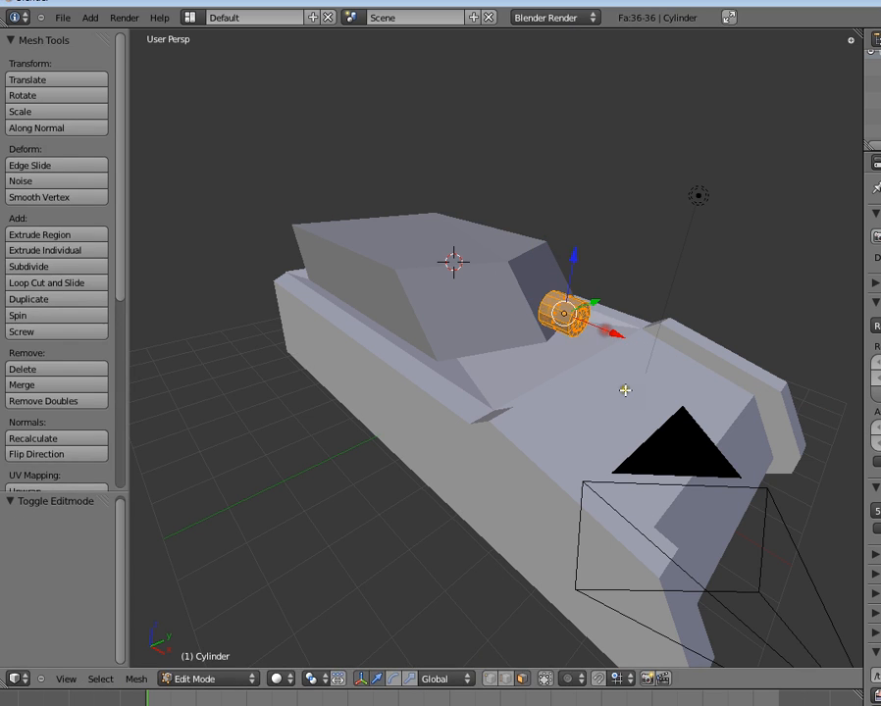
{"action": "key", "text": "Tab"}
{"action": "middle_click_drag", "start_coordinate": [623, 388], "coordinate": [528, 349]}
{"action": "key", "text": "Tab"}
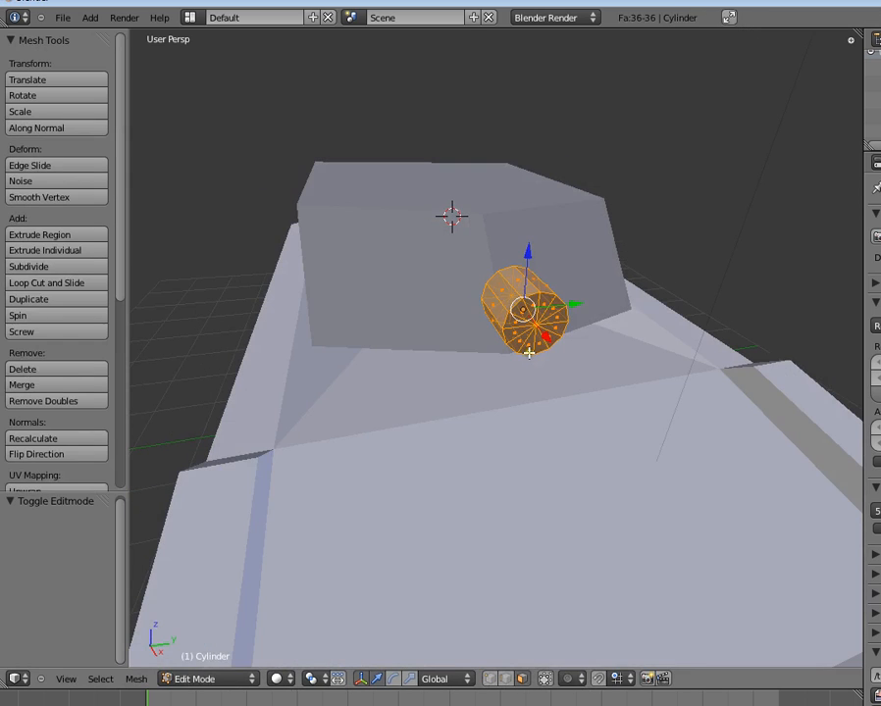
{"action": "key", "text": "Tab"}
{"action": "key", "text": "Tab"}
{"action": "key", "text": "s"}
{"action": "left_click", "coordinate": [586, 361]}
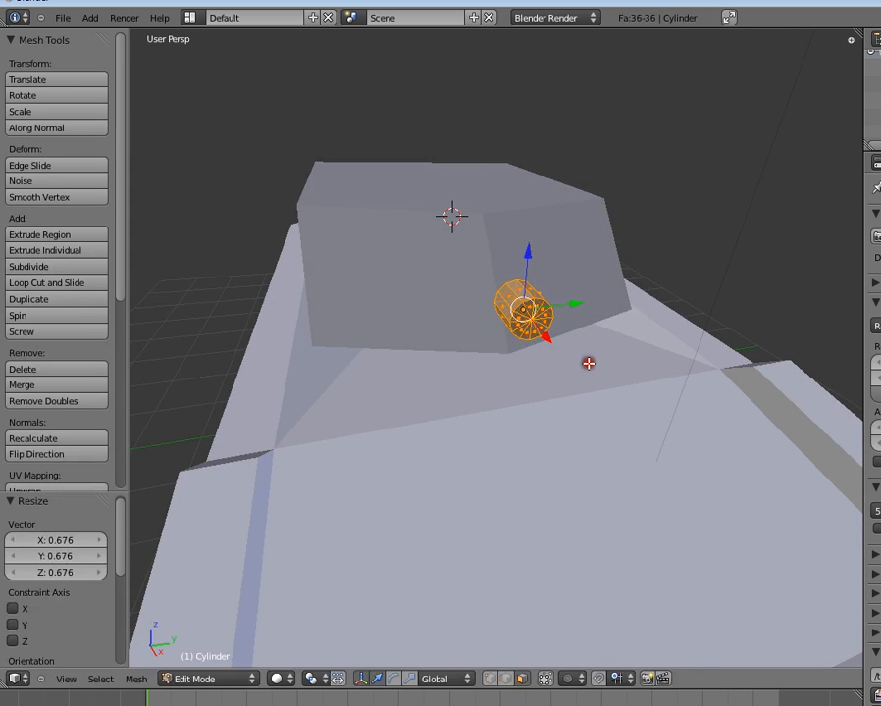
- Move the cylinder about 1.22 units in negative X so that it sinks into the turret's front, and fine-tune its position
{"action": "key", "text": "Tab"}
{"action": "key", "text": "g"}
{"action": "key", "text": "x"}
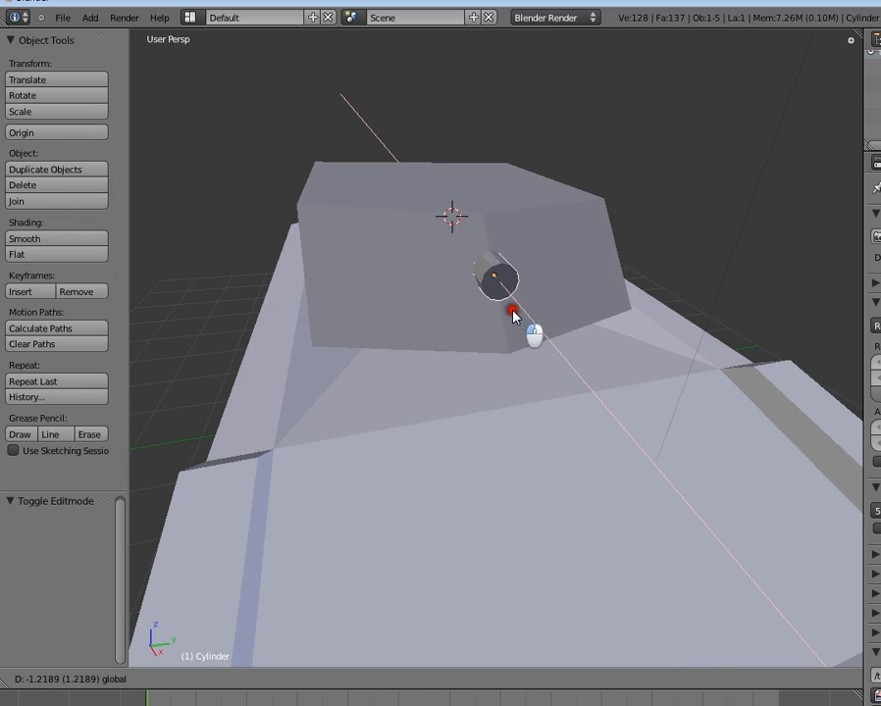
{"action": "left_click", "coordinate": [511, 305]}
{"action": "key", "text": "g"}
{"action": "key", "text": "x"}
{"action": "left_click", "coordinate": [510, 305]}
- Select the cylinder's front-end faces and pull them about 4.22 units forward along X to lengthen the barrel
{"action": "middle_click_drag", "start_coordinate": [510, 305], "coordinate": [503, 435]}
{"action": "scroll", "coordinate": [607, 335], "scroll_direction": "up", "scroll_amount": 2}
{"action": "key", "text": "Tab"}
{"action": "middle_click_drag", "start_coordinate": [571, 365], "coordinate": [558, 359]}
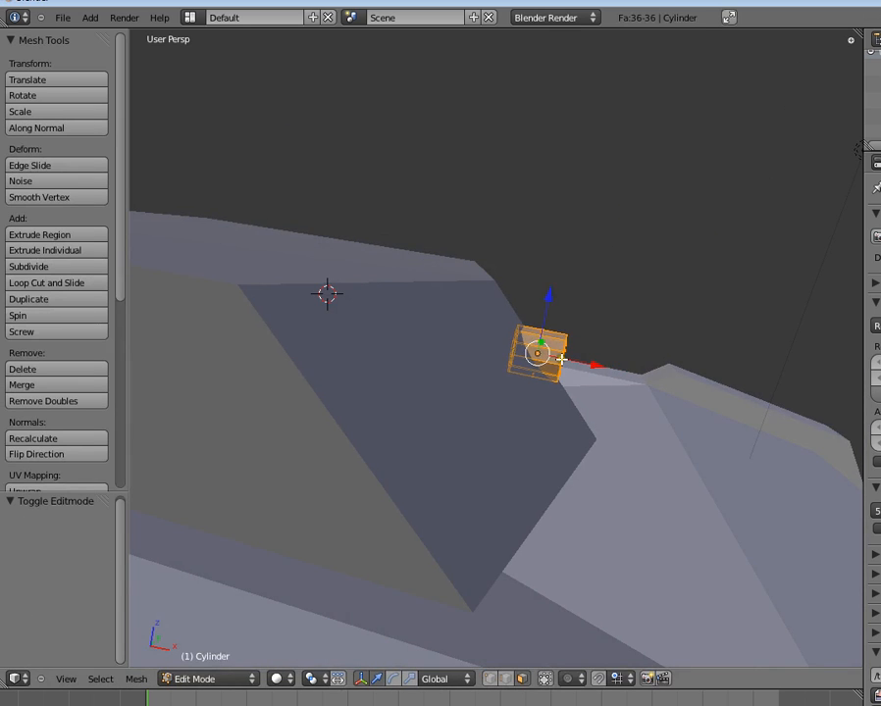
{"action": "key", "text": "a"}
{"action": "key", "text": "b"}
{"action": "left_click_drag", "start_coordinate": [558, 317], "coordinate": [647, 422]}
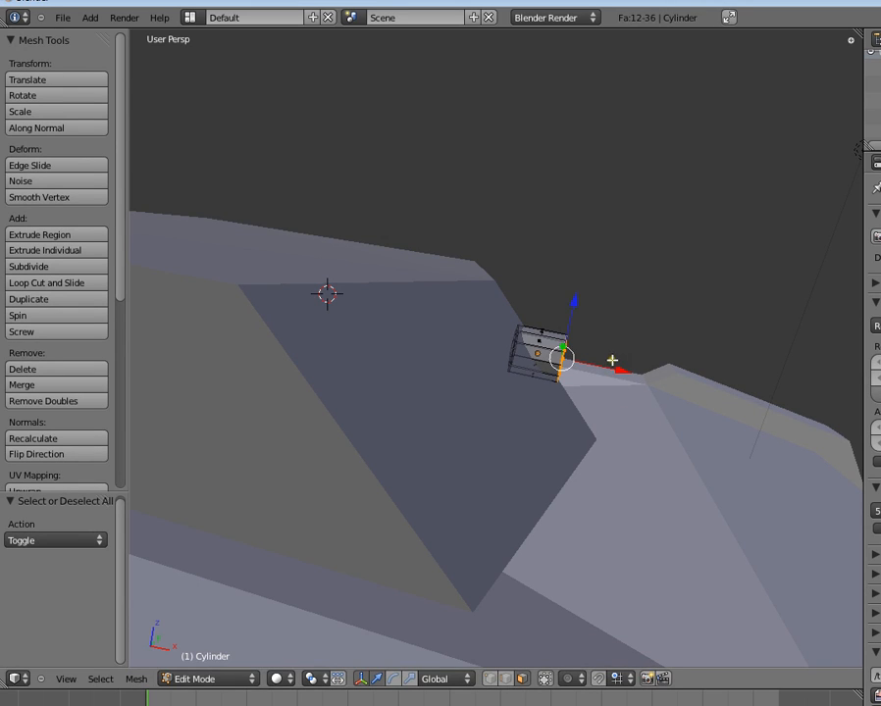
{"action": "left_click_drag", "start_coordinate": [622, 370], "coordinate": [710, 403]}
{"action": "right_click", "coordinate": [710, 403]}
{"action": "scroll", "coordinate": [623, 388], "scroll_direction": "down", "scroll_amount": 7}
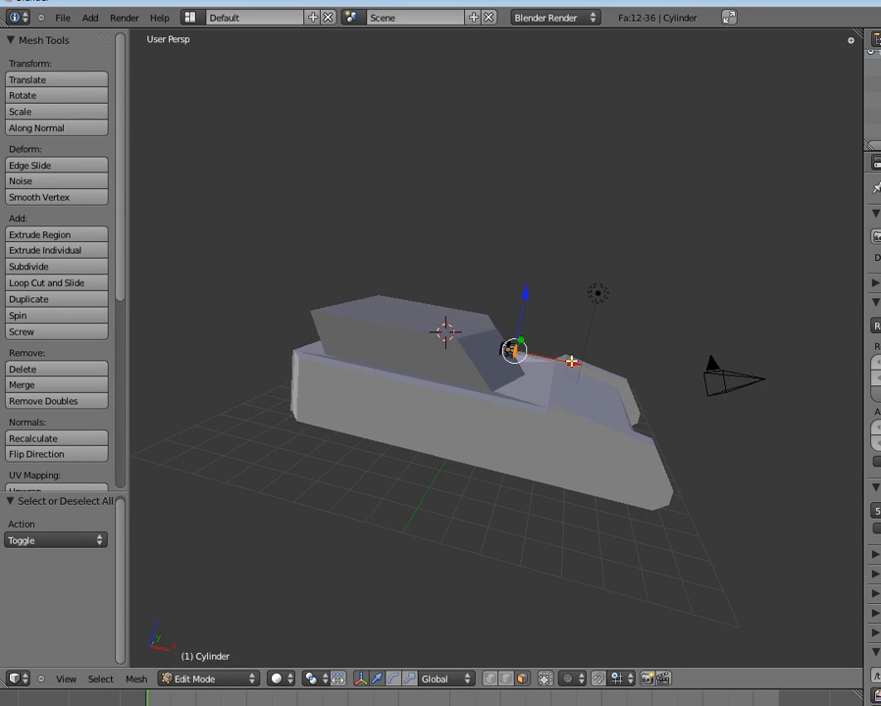
{"action": "left_click_drag", "start_coordinate": [571, 361], "coordinate": [672, 378]}
{"action": "middle_click_drag", "start_coordinate": [672, 377], "coordinate": [590, 366], "text": "shift"}
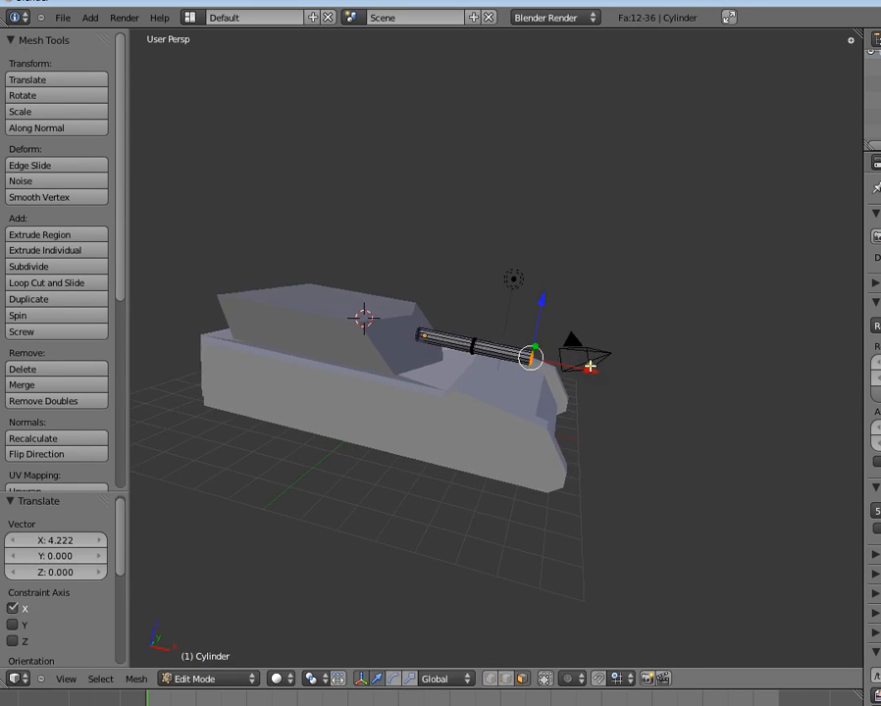
- Extrude the barrel's end faces about 0.24 units forward and scale them up by about 1.19 to flare a collar
{"action": "key", "text": "e"}
{"action": "left_click", "coordinate": [591, 374]}
{"action": "key", "text": "s"}
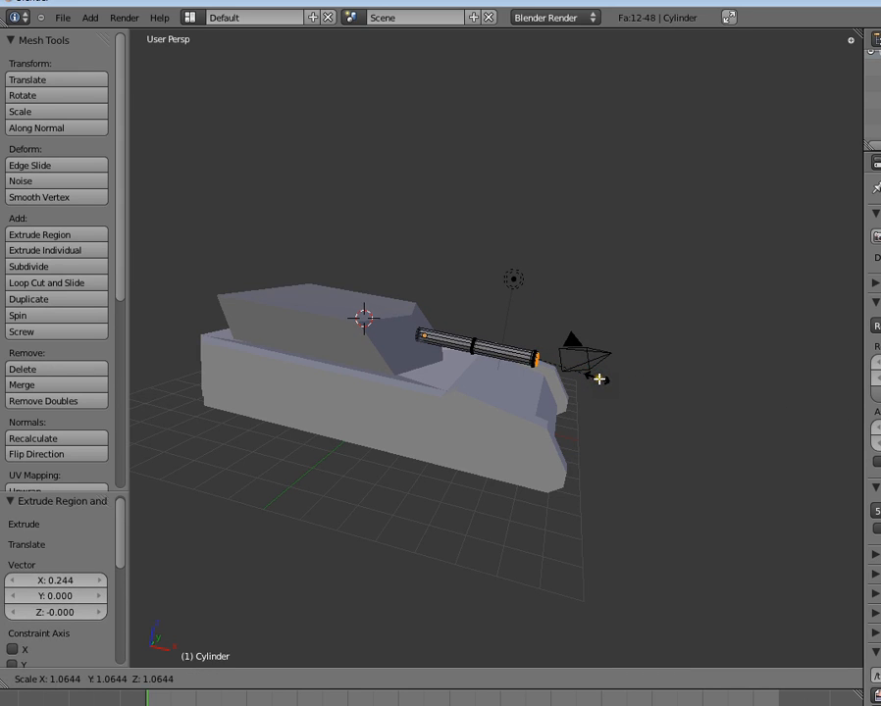
{"action": "left_click", "coordinate": [600, 379]}
{"action": "scroll", "coordinate": [601, 383], "scroll_direction": "up", "scroll_amount": 6}
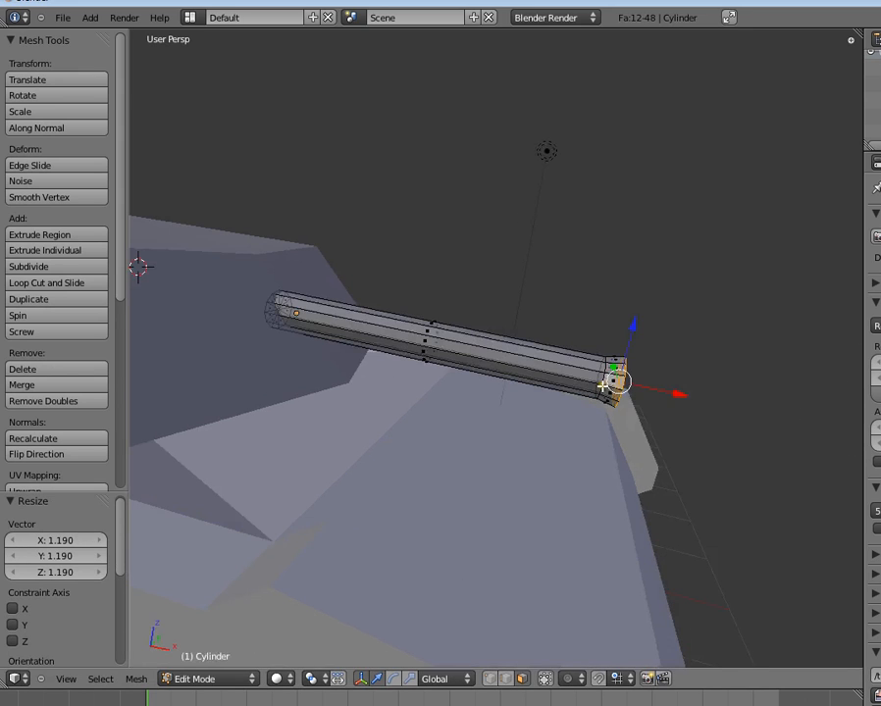
- Shift the flared end faces slightly along X and extrude them about 1.01 units forward
{"action": "key", "text": "g"}
{"action": "key", "text": "x"}
{"action": "left_click", "coordinate": [671, 396]}
{"action": "key", "text": "e"}
{"action": "left_click", "coordinate": [743, 413]}
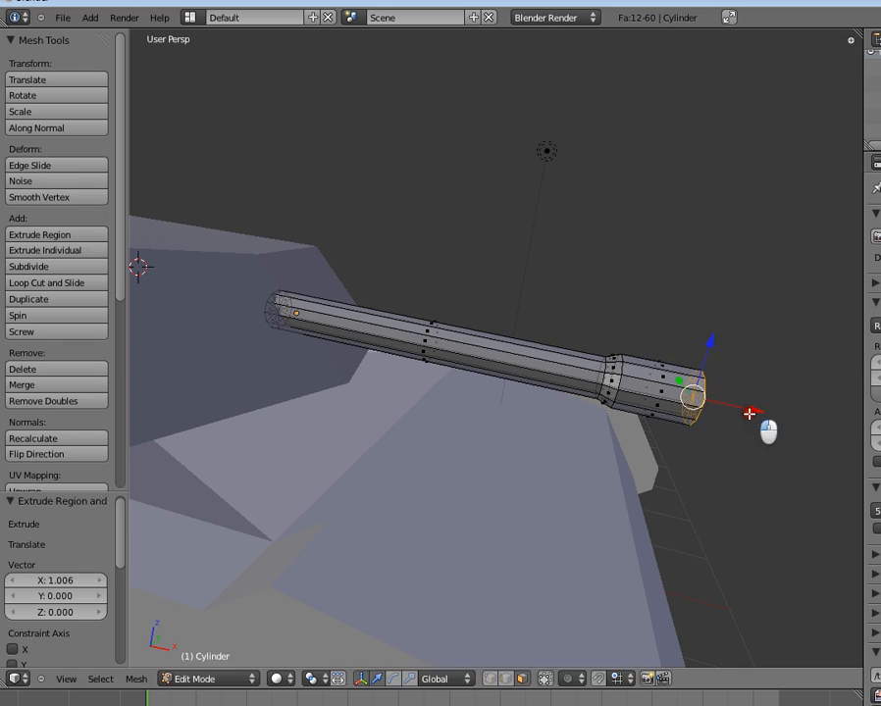
- Extrude the end faces about 0.11 units forward and scale them down to about 0.904 to close the collar
{"action": "key", "text": "e"}
{"action": "left_click", "coordinate": [758, 417]}
{"action": "key", "text": "s"}
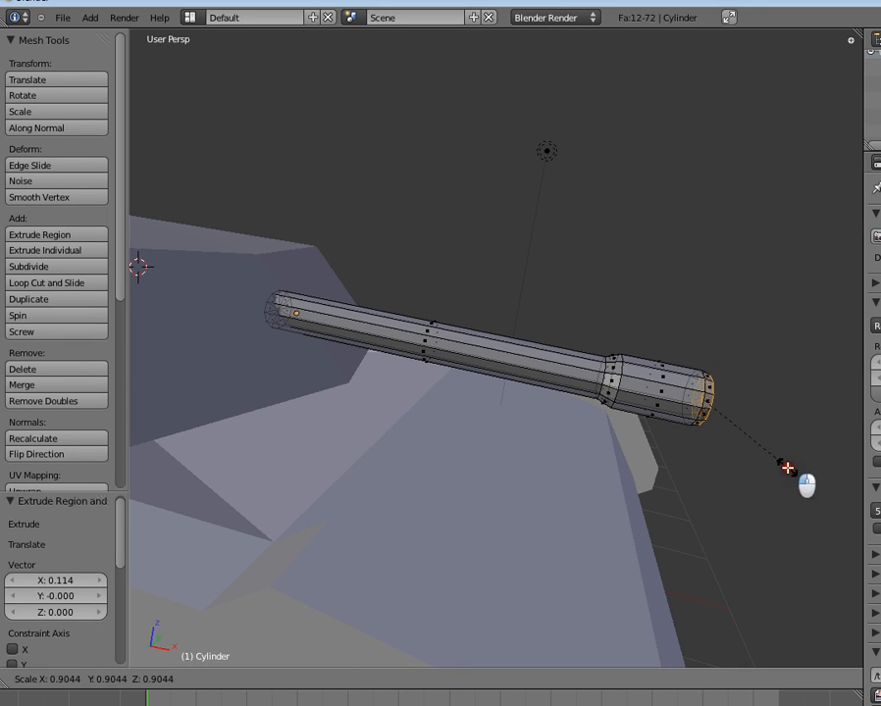
{"action": "left_click", "coordinate": [786, 466]}
{"action": "scroll", "coordinate": [726, 448], "scroll_direction": "down", "scroll_amount": 4}
- Extrude the end faces in place, scale them to about 0.88, extrude them about 3.25 units forward, and leave Edit Mode
{"action": "key", "text": "e"}
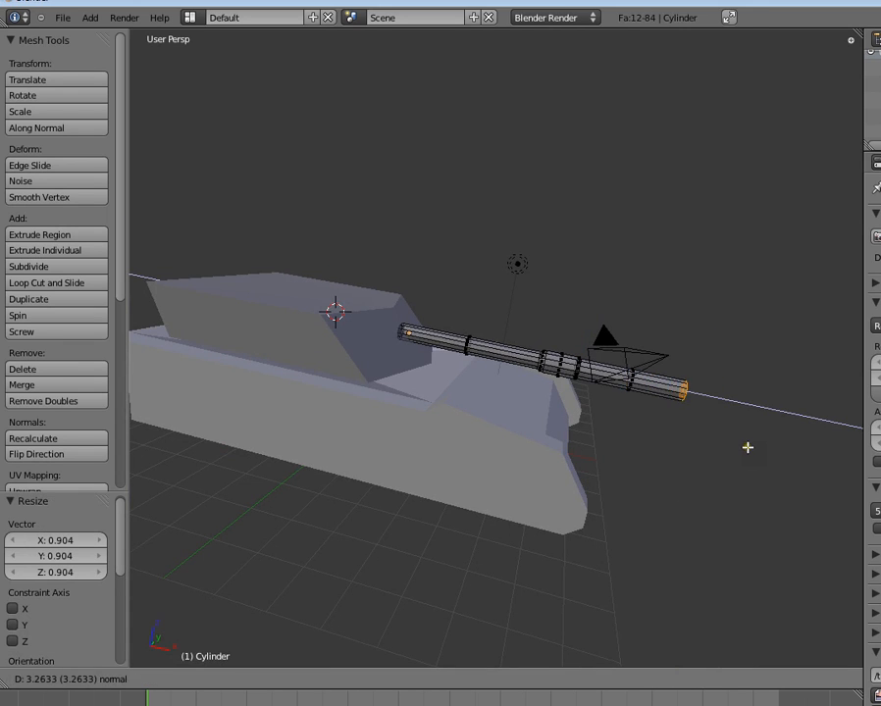
{"action": "right_click", "coordinate": [741, 446]}
{"action": "key", "text": "s"}
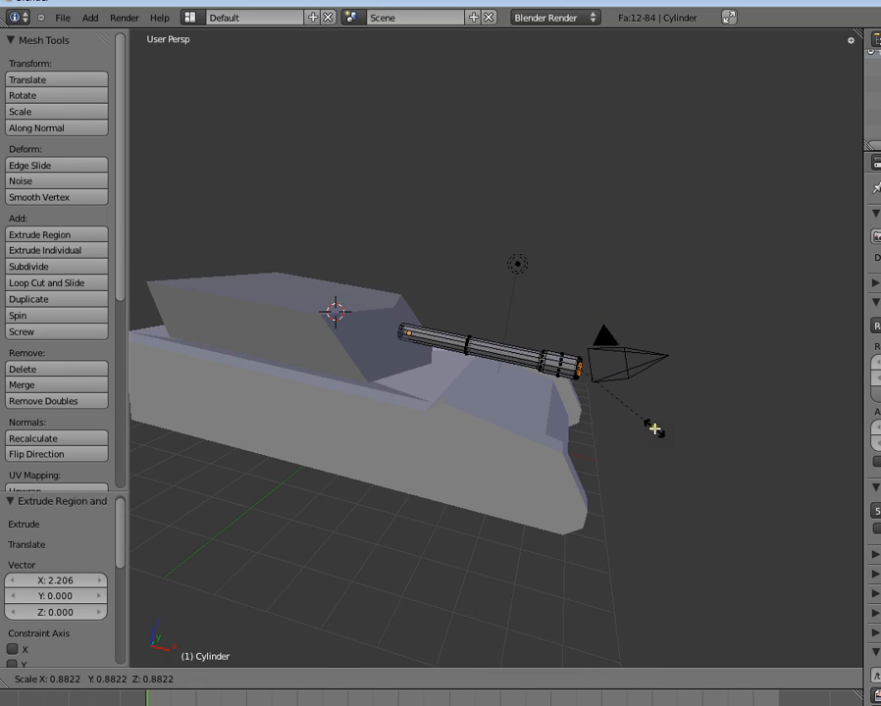
{"action": "left_click", "coordinate": [654, 429]}
{"action": "key", "text": "e"}
{"action": "left_click", "coordinate": [745, 447]}
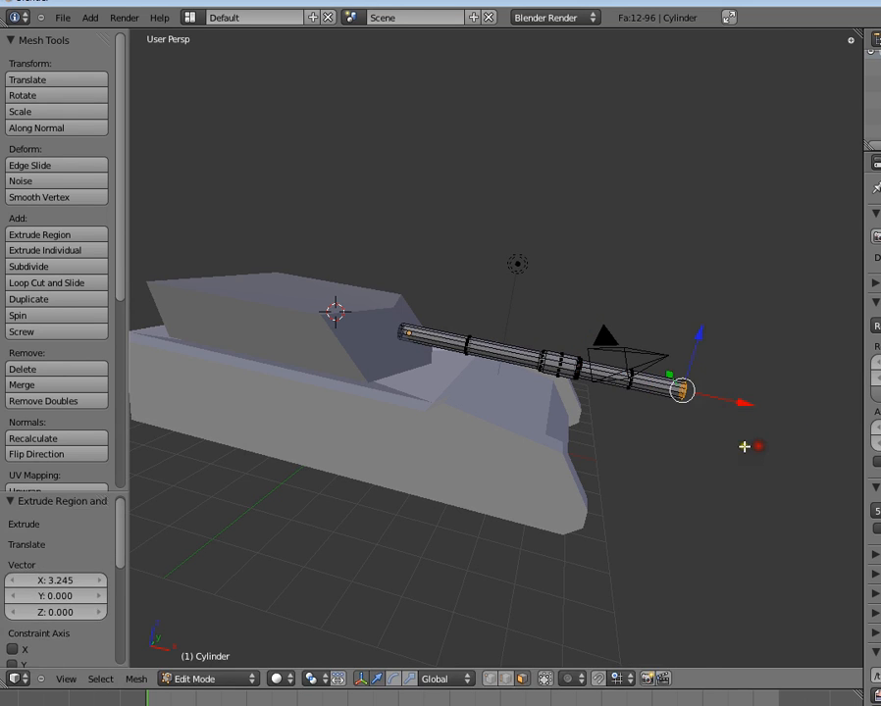
{"action": "key", "text": "Tab"}
- Select the turret box and open its mesh for editing with no faces selected
{"action": "middle_click_drag", "start_coordinate": [745, 446], "coordinate": [392, 408]}
{"action": "key", "text": "a"}
{"action": "scroll", "coordinate": [546, 369], "scroll_direction": "up", "scroll_amount": 3}
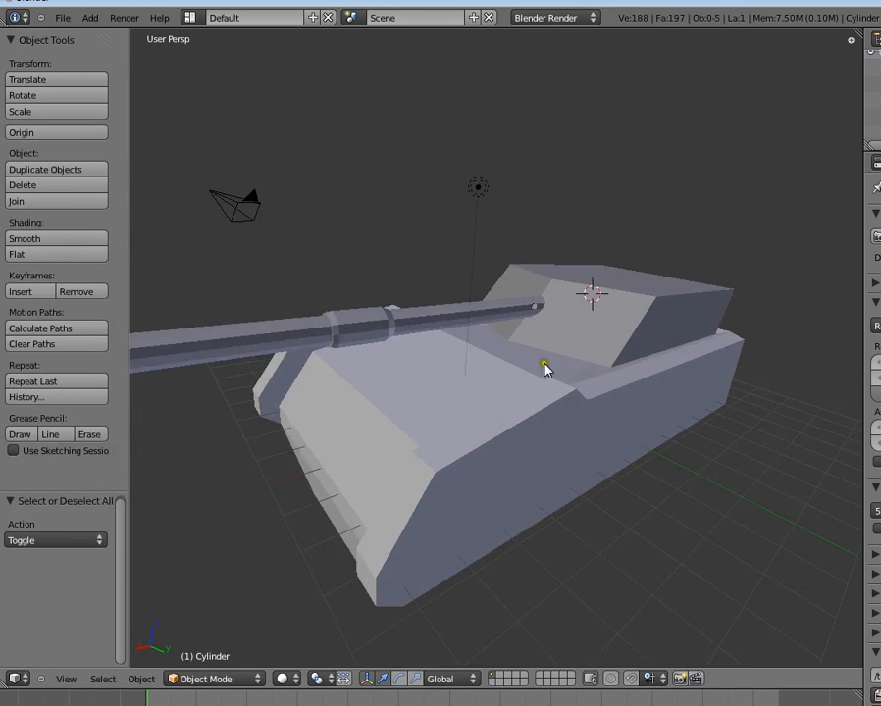
{"action": "right_click", "coordinate": [546, 368]}
{"action": "key", "text": "Tab"}
{"action": "middle_click_drag", "start_coordinate": [636, 387], "coordinate": [633, 492]}
{"action": "key", "text": "a"}
{"action": "key", "text": "a"}
{"action": "scroll", "coordinate": [557, 385], "scroll_direction": "up", "scroll_amount": 3}
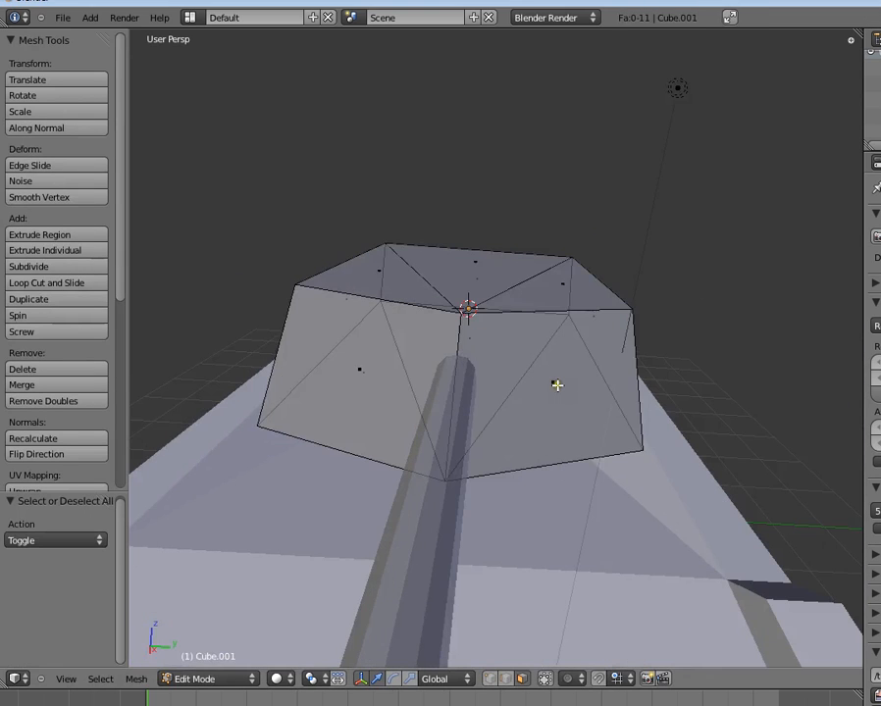
- Try to inset the turret's two front faces by extruding them in place and scaling them to about 0.825
{"action": "right_click", "coordinate": [557, 385]}
{"action": "middle_click_drag", "start_coordinate": [557, 385], "coordinate": [605, 432]}
{"action": "right_click", "coordinate": [442, 398], "text": "shift"}
{"action": "key", "text": "e"}
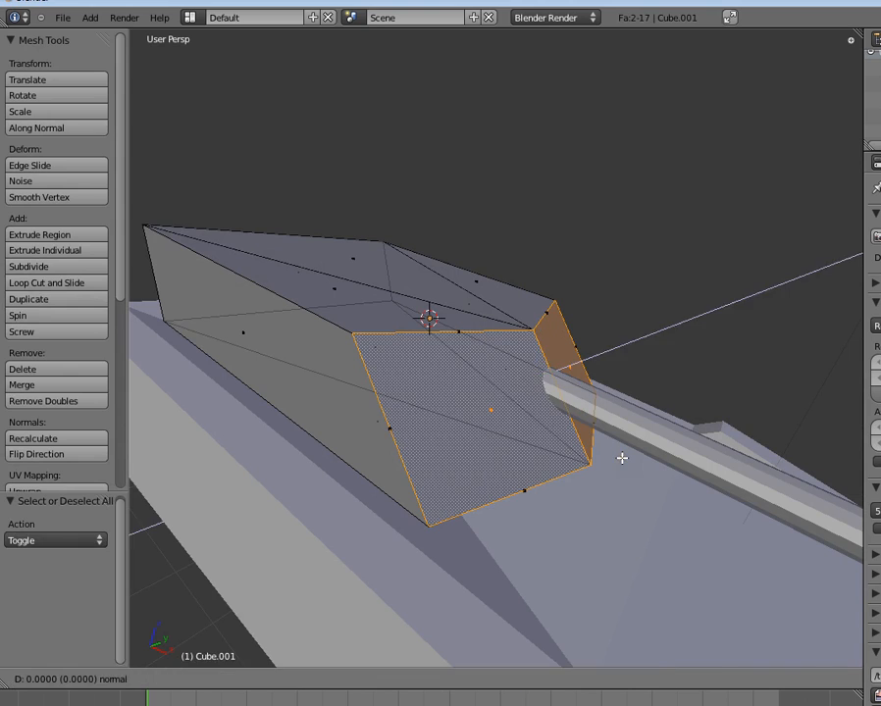
{"action": "right_click", "coordinate": [654, 478]}
{"action": "key", "text": "s"}
{"action": "left_click", "coordinate": [633, 464]}
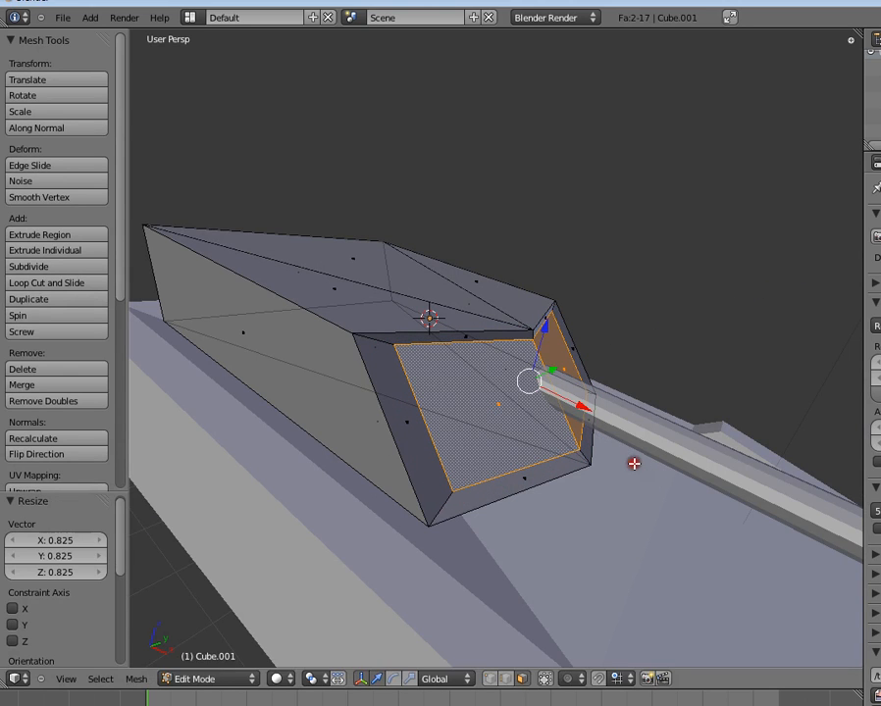
- Try to move the inset front faces slightly forward along X, and return to Object Mode
{"action": "middle_click_drag", "start_coordinate": [632, 461], "coordinate": [614, 374]}
{"action": "key", "text": "g"}
{"action": "key", "text": "x"}
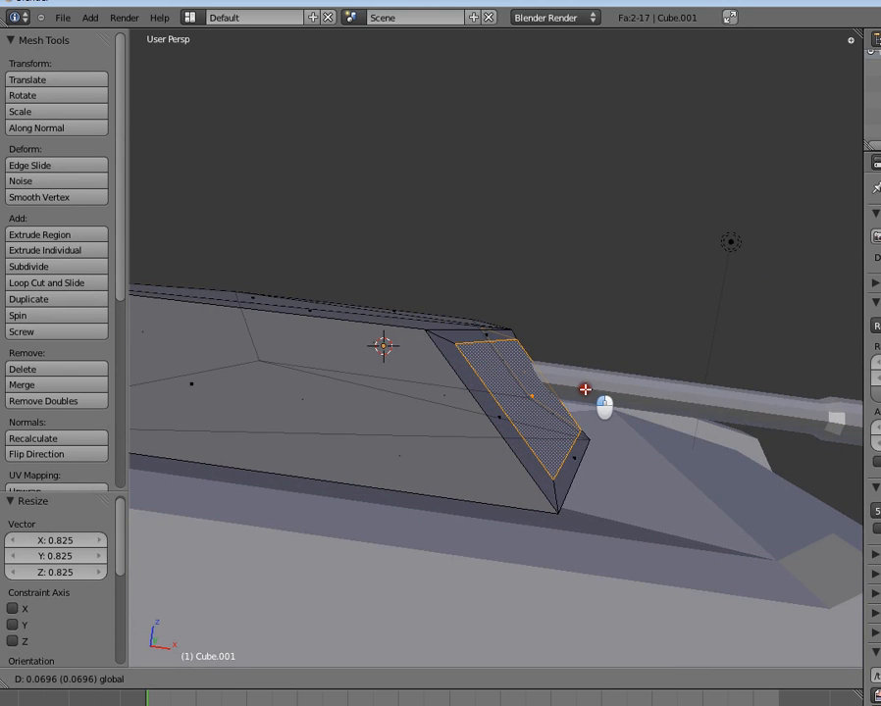
{"action": "left_click", "coordinate": [607, 407]}
{"action": "middle_click_drag", "start_coordinate": [607, 407], "coordinate": [424, 400]}
{"action": "key", "text": "Tab"}
{"action": "scroll", "coordinate": [542, 471], "scroll_direction": "down", "scroll_amount": 2}
{"action": "key", "text": "a"}
{"action": "scroll", "coordinate": [424, 400], "scroll_direction": "up", "scroll_amount": 3}
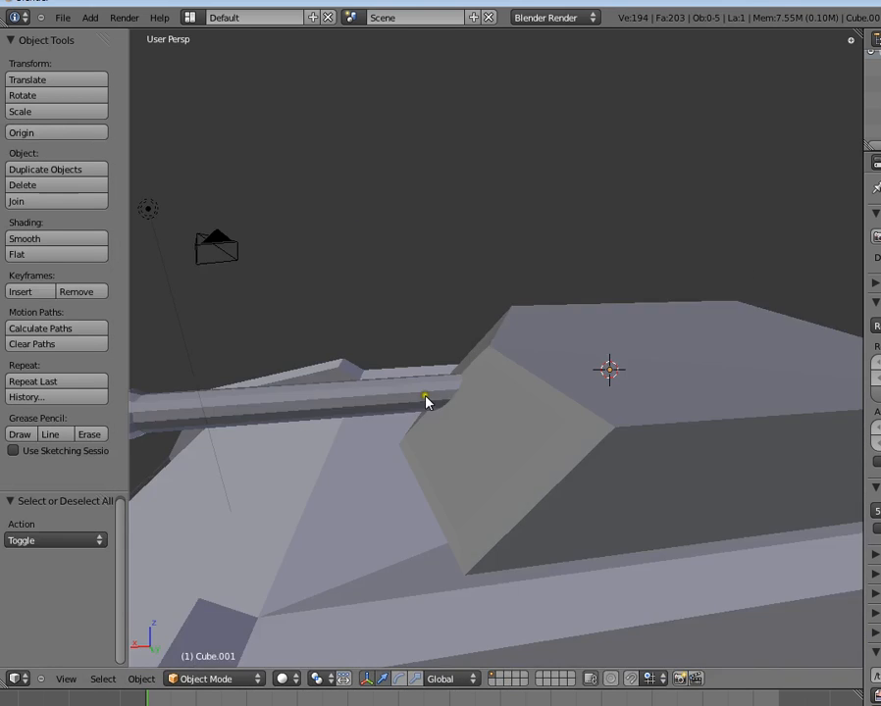
- Examine the turret's inset front and the barrel joint from both sides
{"action": "key", "text": "Tab"}
{"action": "key", "text": "ctrl+KP_Add"}
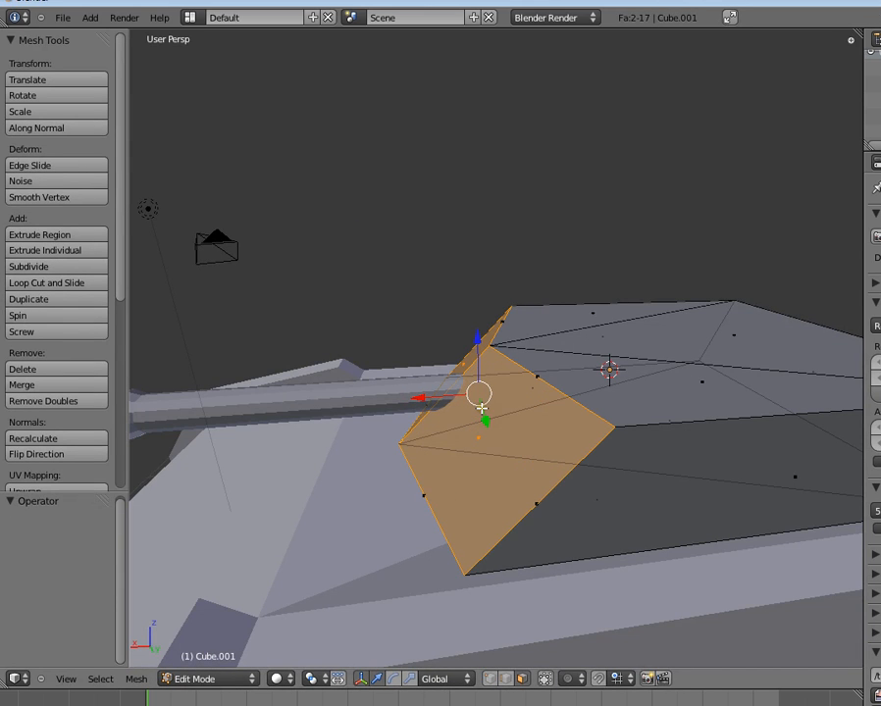
{"action": "key", "text": "Tab"}
{"action": "scroll", "coordinate": [486, 448], "scroll_direction": "down", "scroll_amount": 5}
{"action": "key", "text": "a"}
{"action": "middle_click_drag", "start_coordinate": [485, 448], "coordinate": [773, 436]}
{"action": "key", "text": "a"}
{"action": "scroll", "coordinate": [632, 438], "scroll_direction": "up", "scroll_amount": 5}
{"action": "middle_click_drag", "start_coordinate": [632, 443], "coordinate": [530, 429]}
{"action": "scroll", "coordinate": [537, 365], "scroll_direction": "up", "scroll_amount": 2}
- Reopen the turret mesh and undo the inset and move of its two front faces
{"action": "right_click", "coordinate": [538, 362]}
{"action": "key", "text": "Tab"}
{"action": "key", "text": "a"}
{"action": "scroll", "coordinate": [531, 430], "scroll_direction": "down", "scroll_amount": 2}
{"action": "key", "text": "ctrl+z"}
{"action": "key", "text": "ctrl+z"}
{"action": "key", "text": "ctrl+z"}
{"action": "key", "text": "ctrl+z"}
{"action": "key", "text": "ctrl+z"}
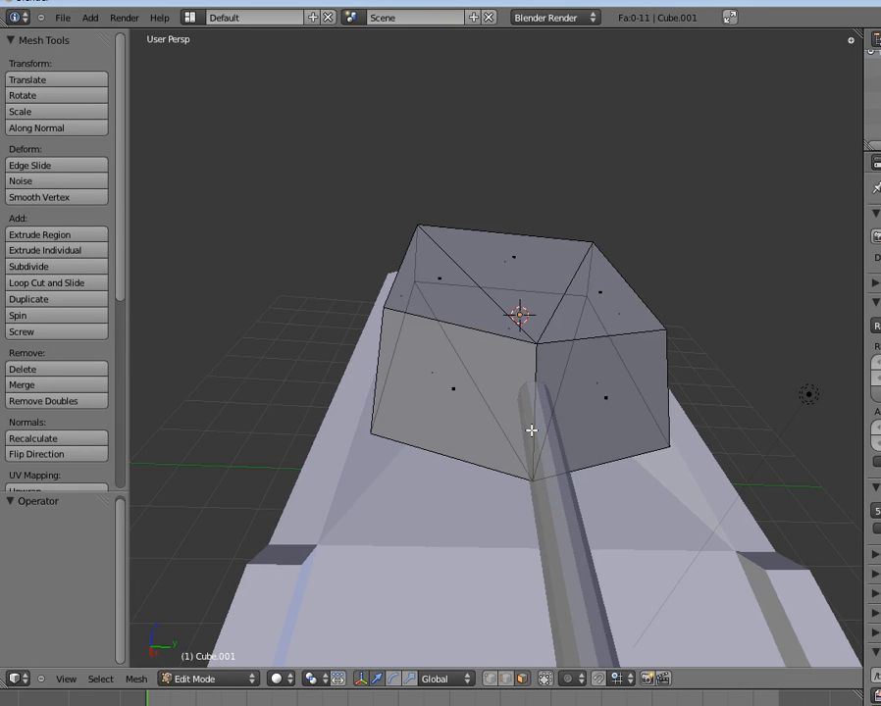
- Subdivide the upper and lower edges of the turret's two front faces with one cut, and clear the selection
{"action": "left_click", "coordinate": [503, 679]}
{"action": "right_click", "coordinate": [481, 338], "text": "shift"}
{"action": "right_click", "coordinate": [589, 345], "text": "shift"}
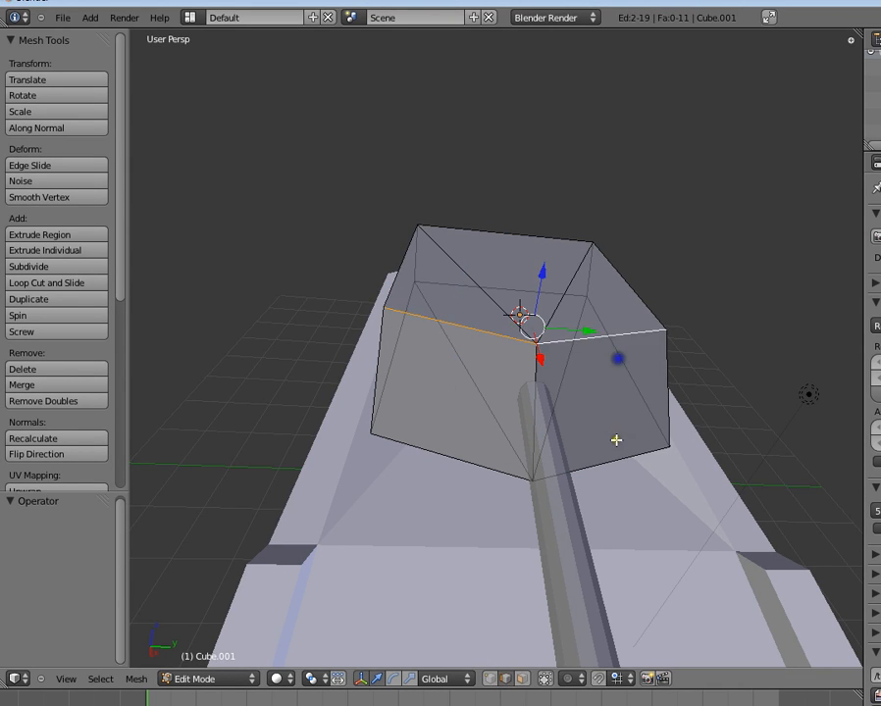
{"action": "right_click", "coordinate": [588, 460], "text": "shift"}
{"action": "right_click", "coordinate": [447, 459], "text": "shift"}
{"action": "key", "text": "w"}
{"action": "left_click", "coordinate": [520, 436]}
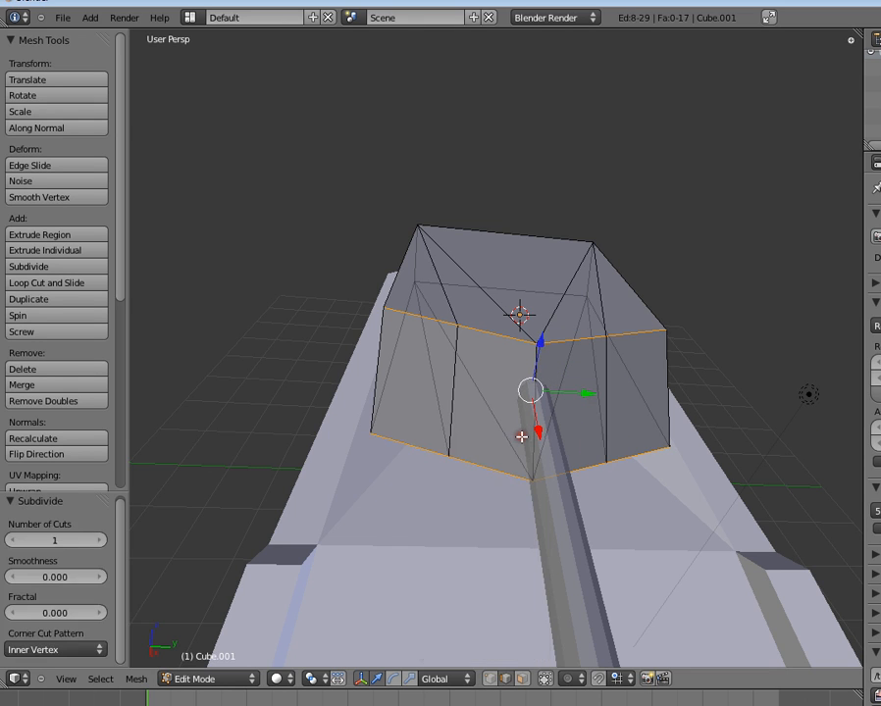
{"action": "scroll", "coordinate": [520, 437], "scroll_direction": "up", "scroll_amount": 3}
{"action": "key", "text": "a"}
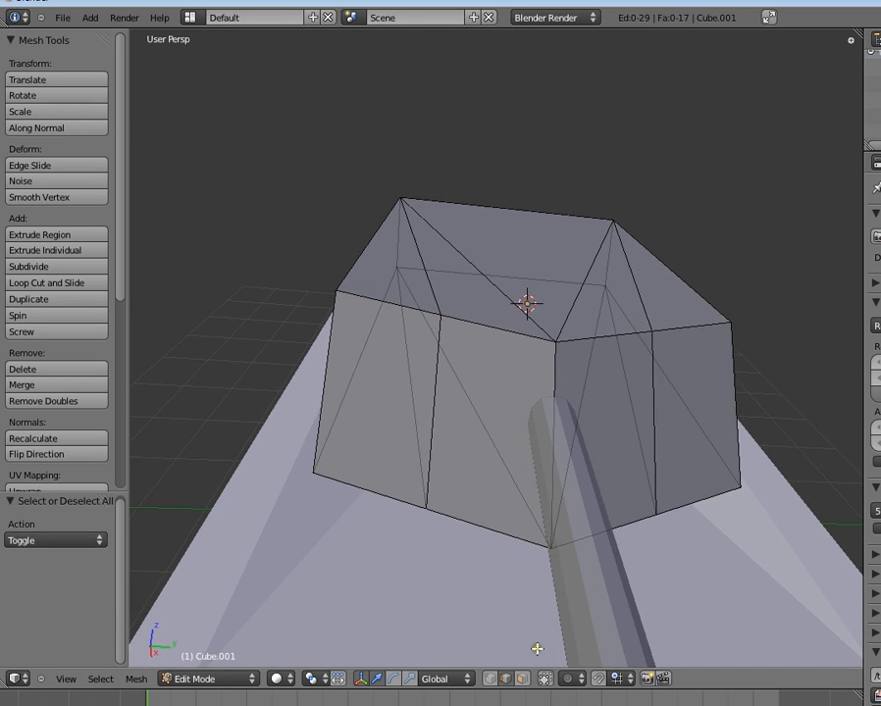
- Select the two central front faces and three adjoining roof faces, extrude them in place and scale them down as an inset
{"action": "key", "text": "3"}
{"action": "right_click", "coordinate": [496, 414]}
{"action": "right_click", "coordinate": [608, 405], "text": "shift"}
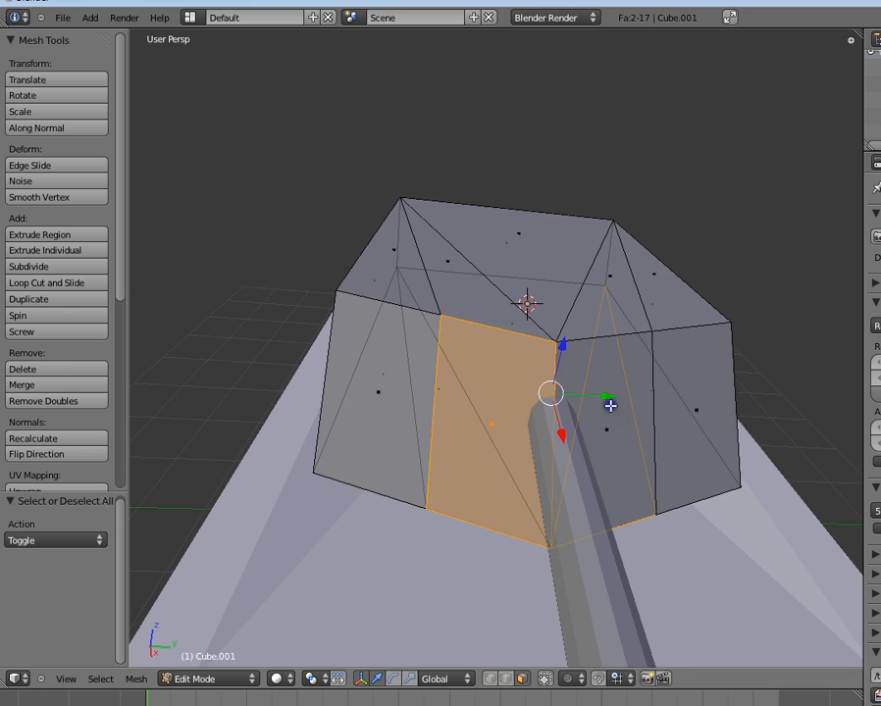
{"action": "right_click", "coordinate": [632, 450]}
{"action": "right_click", "coordinate": [488, 417], "text": "shift"}
{"action": "right_click", "coordinate": [444, 262], "text": "shift"}
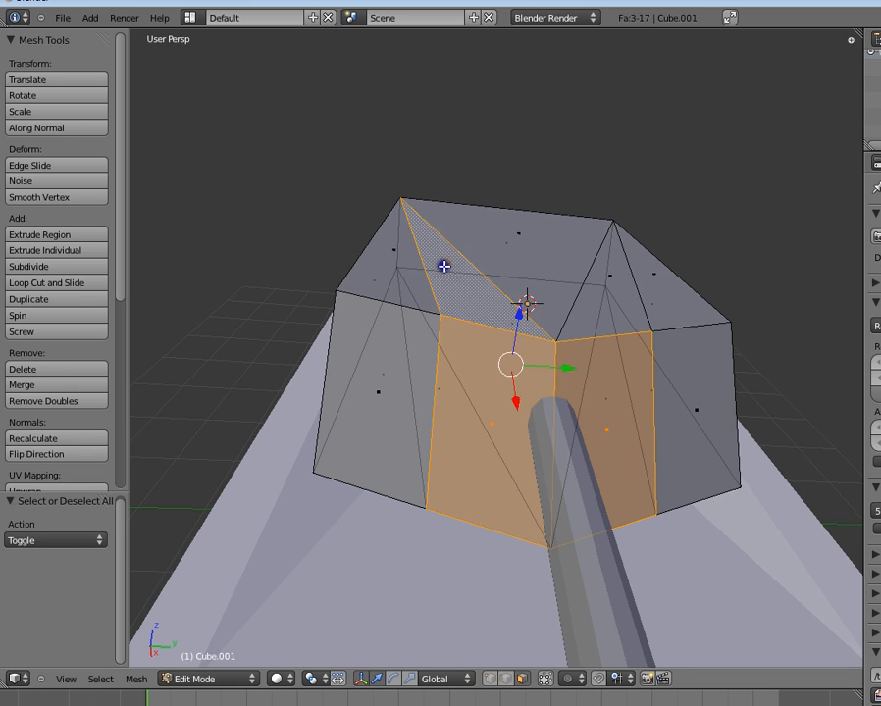
{"action": "right_click", "coordinate": [522, 234], "text": "shift"}
{"action": "right_click", "coordinate": [607, 278], "text": "shift"}
{"action": "key", "text": "e"}
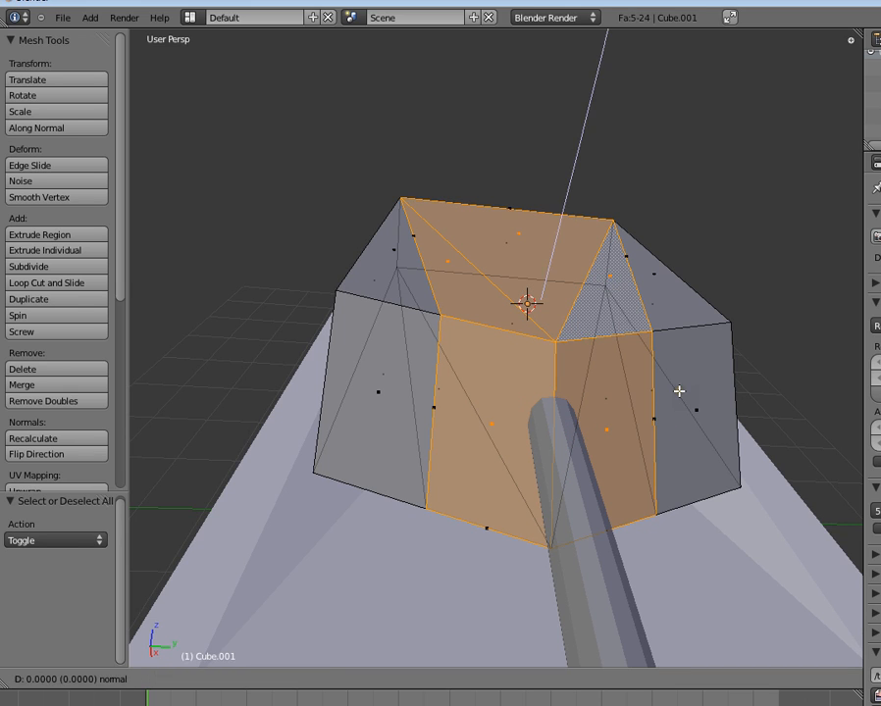
{"action": "right_click", "coordinate": [706, 435]}
{"action": "key", "text": "s"}
{"action": "left_click", "coordinate": [592, 373]}
- Move the inset faces forward along X, raise them about 0.33 units in Z, and shift them another 0.026 along X
{"action": "middle_click_drag", "start_coordinate": [592, 373], "coordinate": [468, 326]}
{"action": "left_click_drag", "start_coordinate": [514, 364], "coordinate": [556, 383]}
{"action": "left_click_drag", "start_coordinate": [532, 310], "coordinate": [541, 288]}
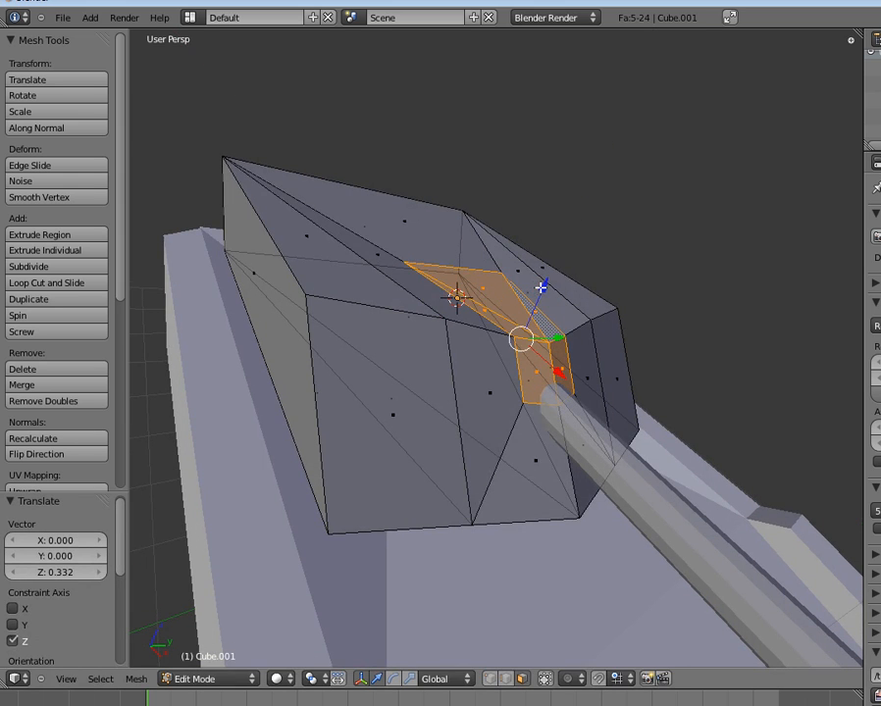
{"action": "key", "text": "KP_7"}
{"action": "scroll", "coordinate": [544, 312], "scroll_direction": "up", "scroll_amount": 3}
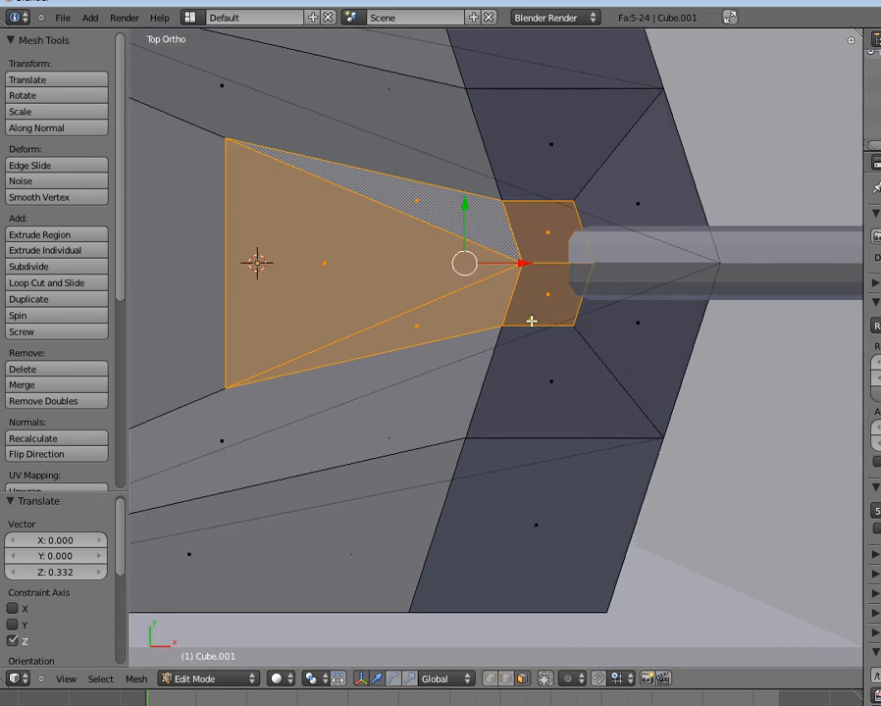
{"action": "key", "text": "g"}
{"action": "key", "text": "x"}
{"action": "left_click", "coordinate": [533, 321]}
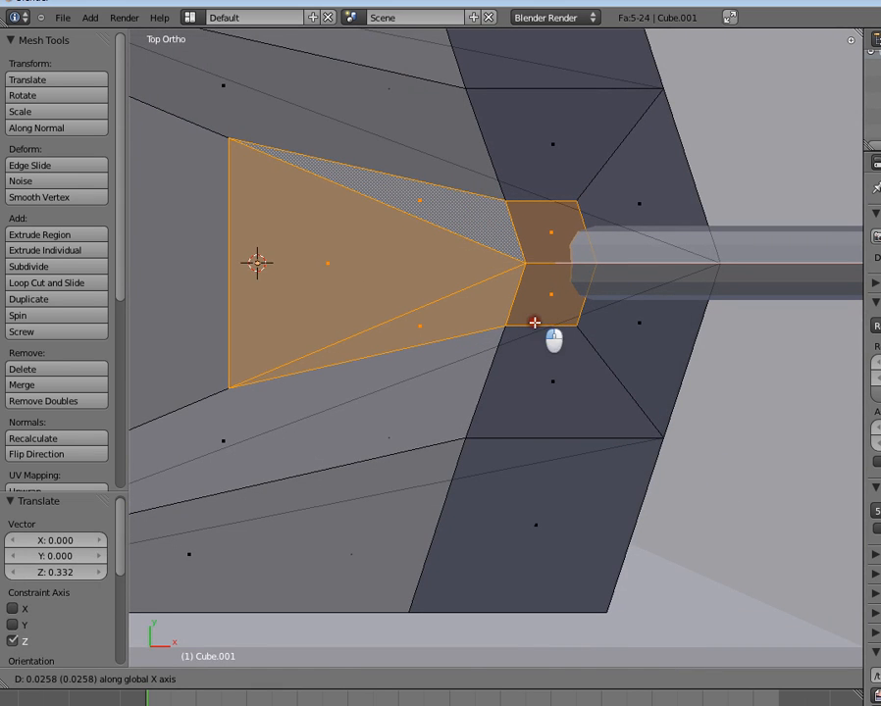
- Raise the inset faces about 0.09 units along Z to bring them level with the turret roof
{"action": "key", "text": "KP_1"}
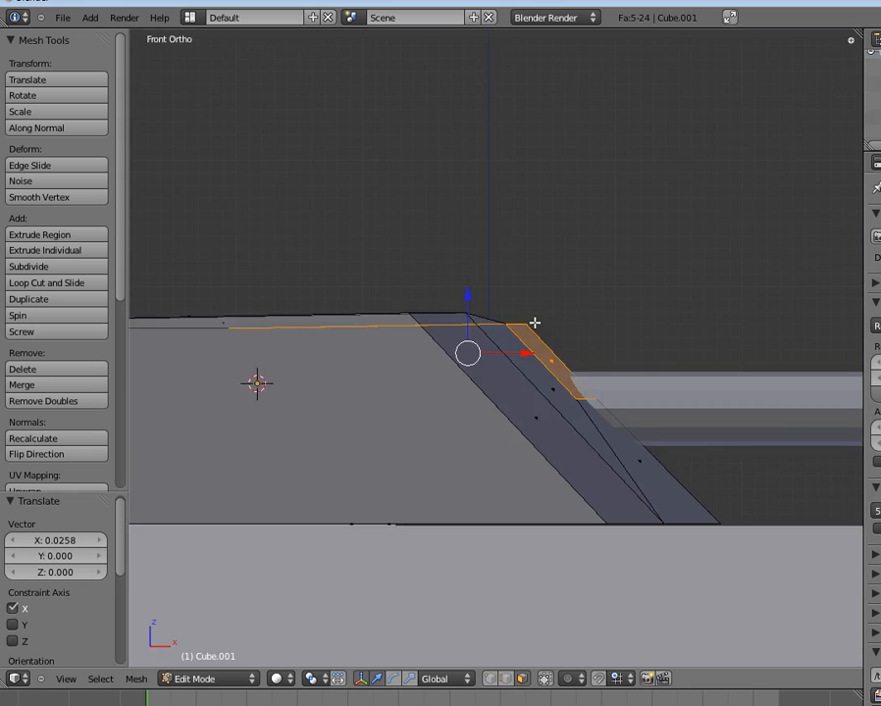
{"action": "key", "text": "g"}
{"action": "key", "text": "z"}
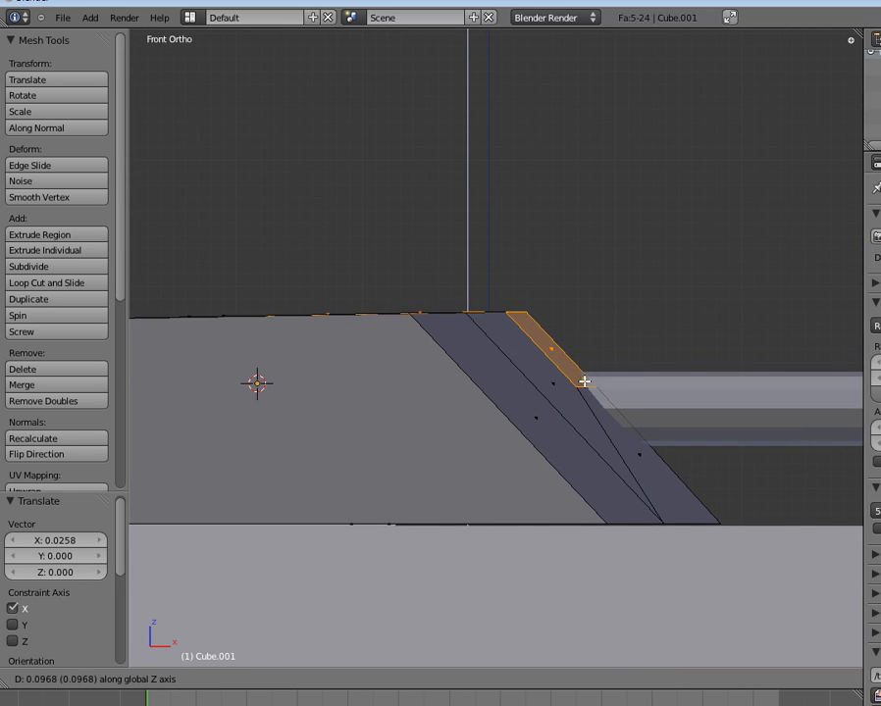
{"action": "left_click", "coordinate": [584, 382]}
{"action": "middle_click_drag", "start_coordinate": [658, 423], "coordinate": [462, 477]}
{"action": "middle_click_drag", "start_coordinate": [569, 432], "coordinate": [574, 376]}
{"action": "key", "text": "KP_5"}
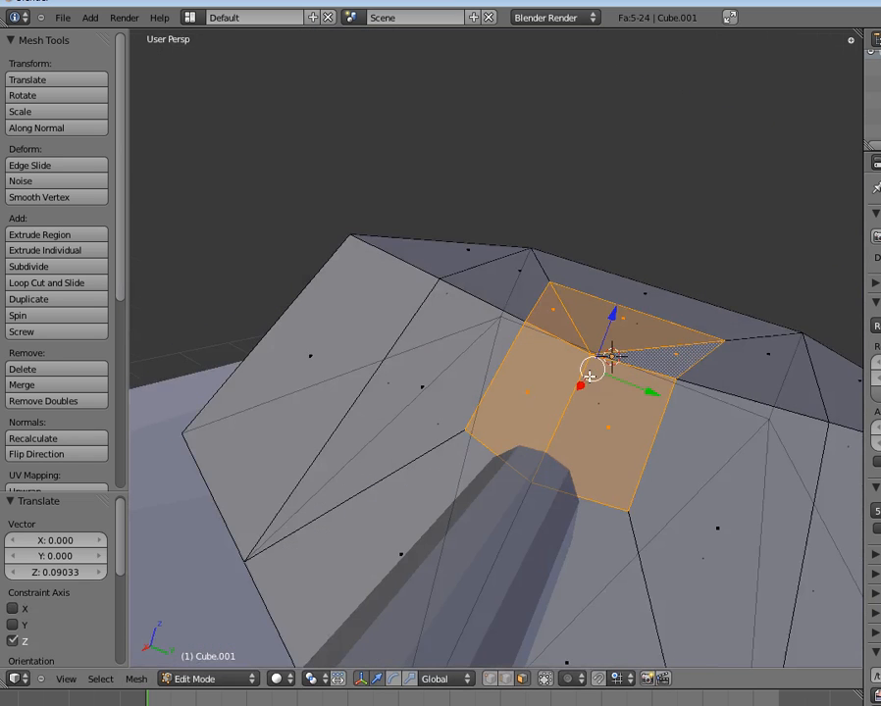
- Extrude the five inset faces into the turret by about 0.06 units in negative X and 0.36 in negative Z
{"action": "key", "text": "Tab"}
{"action": "scroll", "coordinate": [490, 382], "scroll_direction": "down", "scroll_amount": 3}
{"action": "middle_click_drag", "start_coordinate": [491, 382], "coordinate": [560, 574]}
{"action": "key", "text": "Tab"}
{"action": "scroll", "coordinate": [556, 478], "scroll_direction": "up", "scroll_amount": 3}
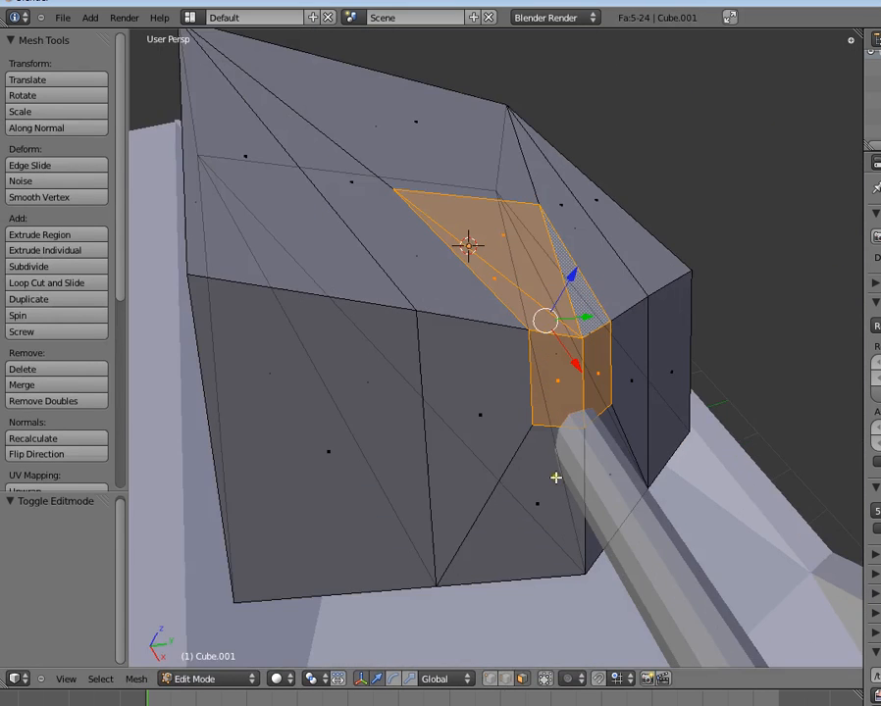
{"action": "middle_click_drag", "start_coordinate": [557, 478], "coordinate": [443, 400]}
{"action": "key", "text": "e"}
{"action": "left_click", "coordinate": [591, 433]}
- Narrow the recessed faces along Y to a scale of about 0.838
{"action": "middle_click_drag", "start_coordinate": [527, 429], "coordinate": [654, 490]}
{"action": "key", "text": "s"}
{"action": "key", "text": "y"}
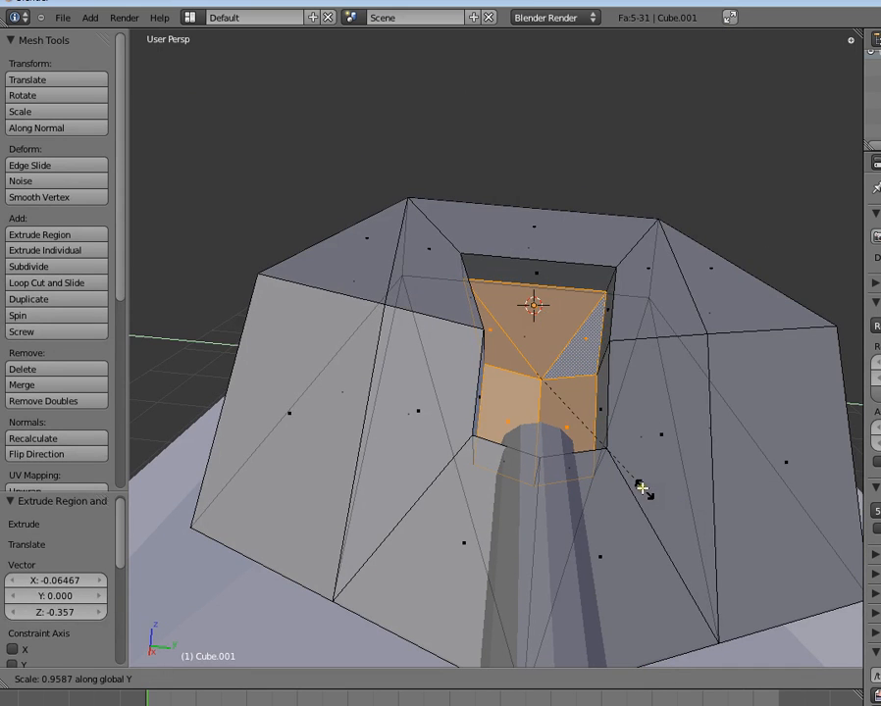
{"action": "left_click", "coordinate": [509, 466]}
- Move the recessed faces about 0.12 units backward along negative X
{"action": "middle_click_drag", "start_coordinate": [509, 466], "coordinate": [457, 408]}
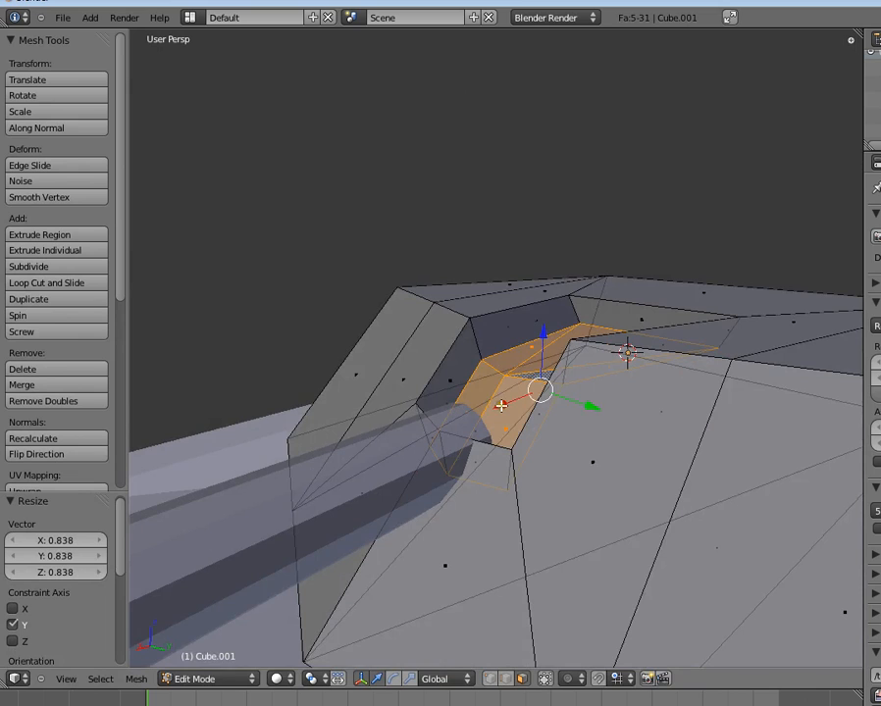
{"action": "key", "text": "g"}
{"action": "key", "text": "x"}
{"action": "left_click", "coordinate": [507, 443]}
{"action": "middle_click_drag", "start_coordinate": [507, 444], "coordinate": [637, 549]}
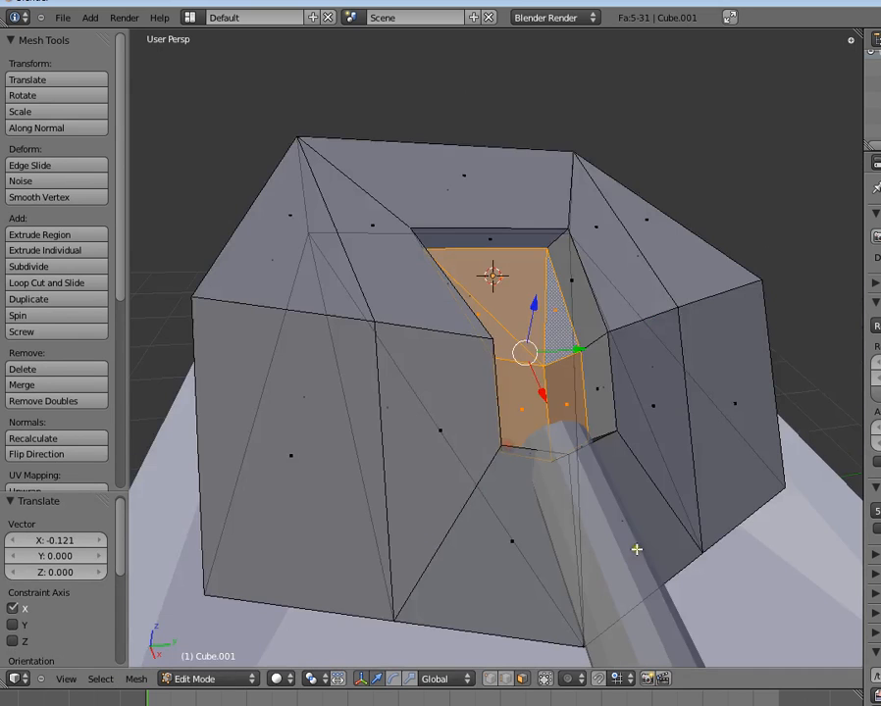
- Undo the backward move, the narrowing and the extrusion of the five recessed turret faces
{"action": "key", "text": "ctrl+z"}
{"action": "key", "text": "ctrl+z"}
{"action": "key", "text": "ctrl+z"}
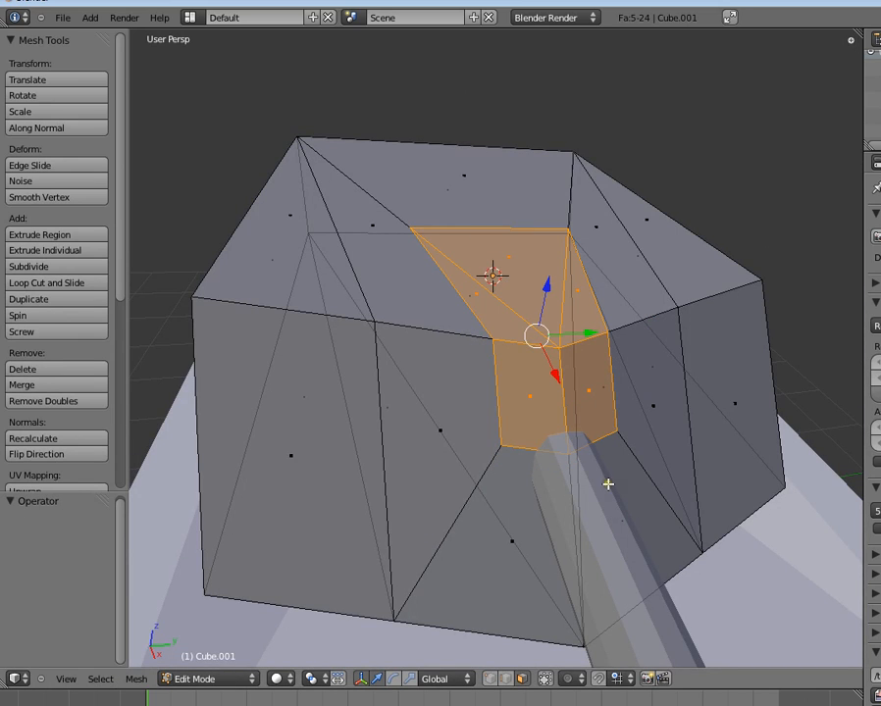
- Extrude the five inset turret faces in place and scale them uniformly to about 0.449
{"action": "key", "text": "e"}
{"action": "right_click", "coordinate": [633, 483]}
{"action": "key", "text": "s"}
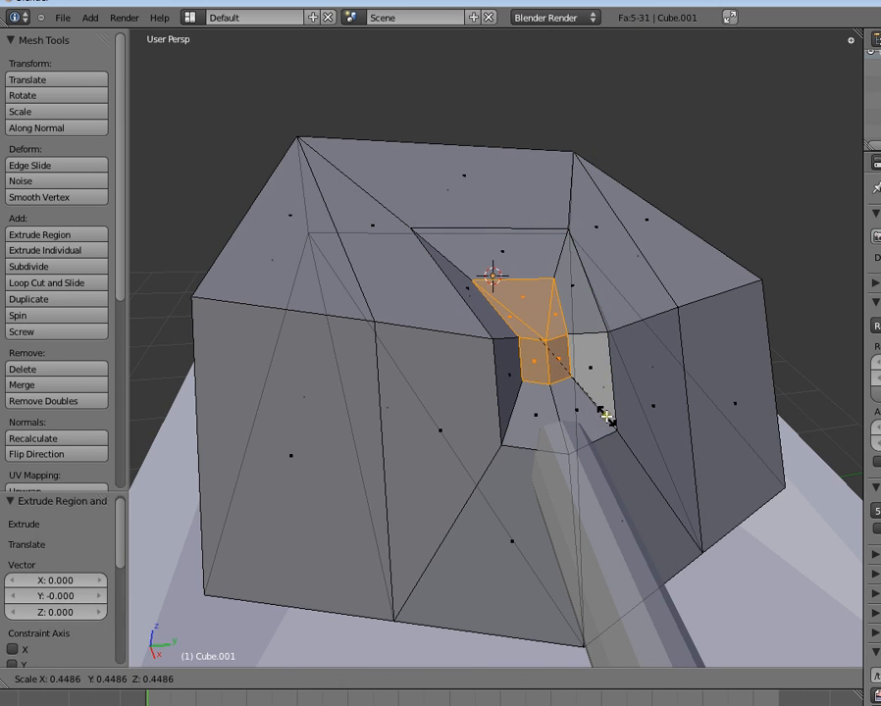
{"action": "left_click", "coordinate": [606, 414]}
{"action": "mouse_move", "coordinate": [606, 414]}
{"action": "middle_mouse_down"}
{"action": "mouse_move", "coordinate": [539, 415]}
{"action": "mouse_move", "coordinate": [608, 417]}
{"action": "middle_mouse_up"}
{"action": "key", "text": "s"}
{"action": "key", "text": "y"}
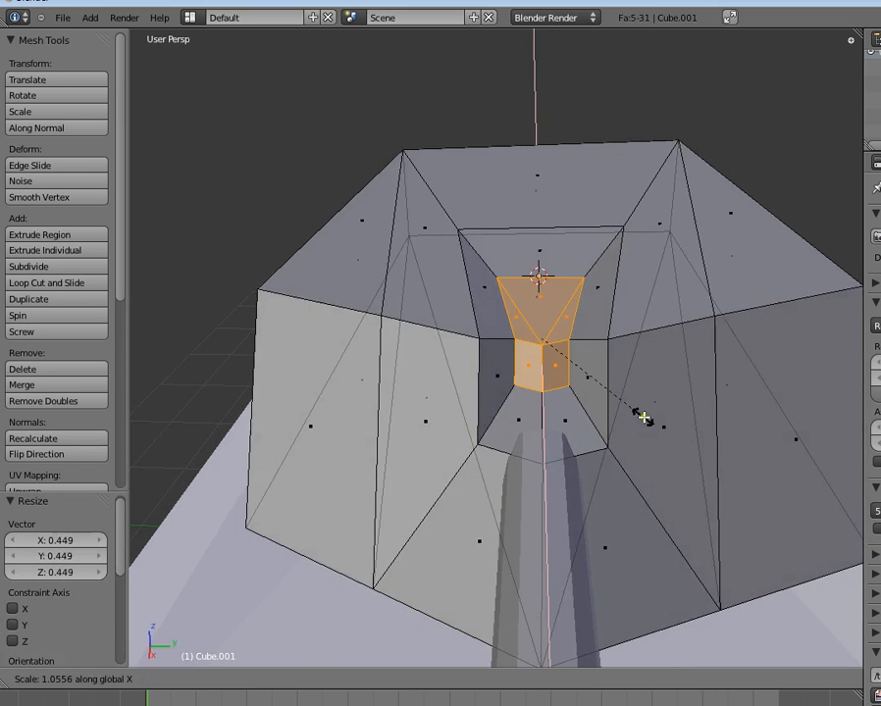
{"action": "right_click", "coordinate": [669, 417]}
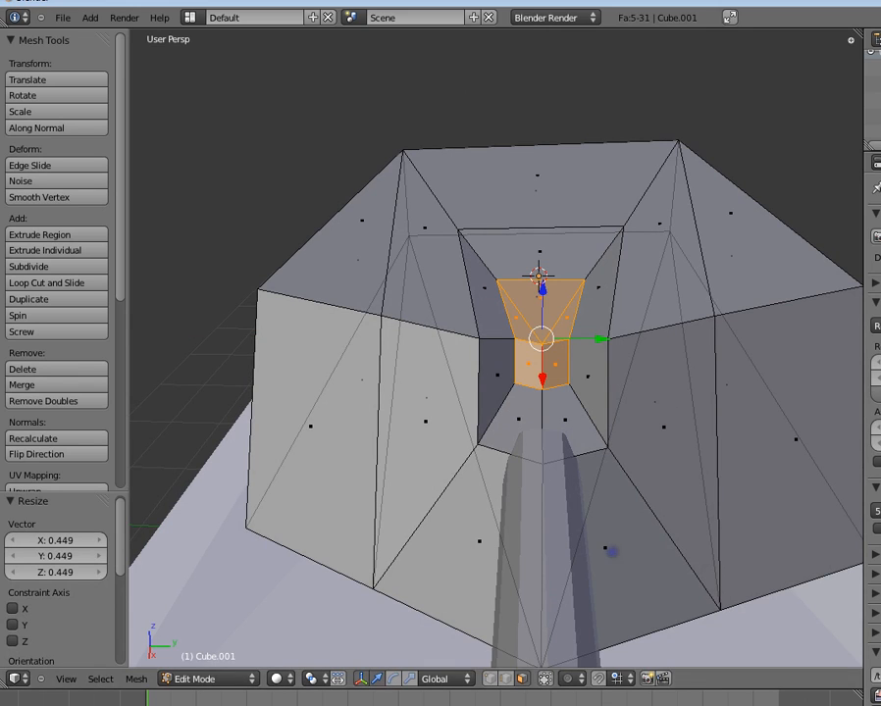
- Narrow the rear edge of the scaled-down recess faces along Y by about 0.648 and again by about 0.853
{"action": "left_click", "coordinate": [507, 677]}
{"action": "right_click", "coordinate": [538, 280]}
{"action": "key", "text": "s"}
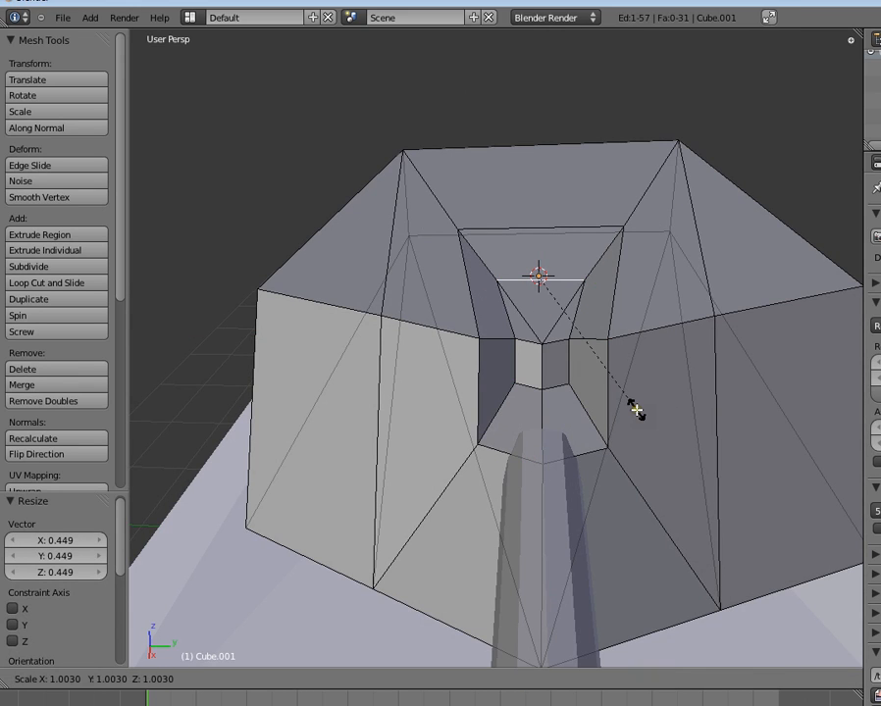
{"action": "key", "text": "y"}
{"action": "left_click", "coordinate": [585, 373]}
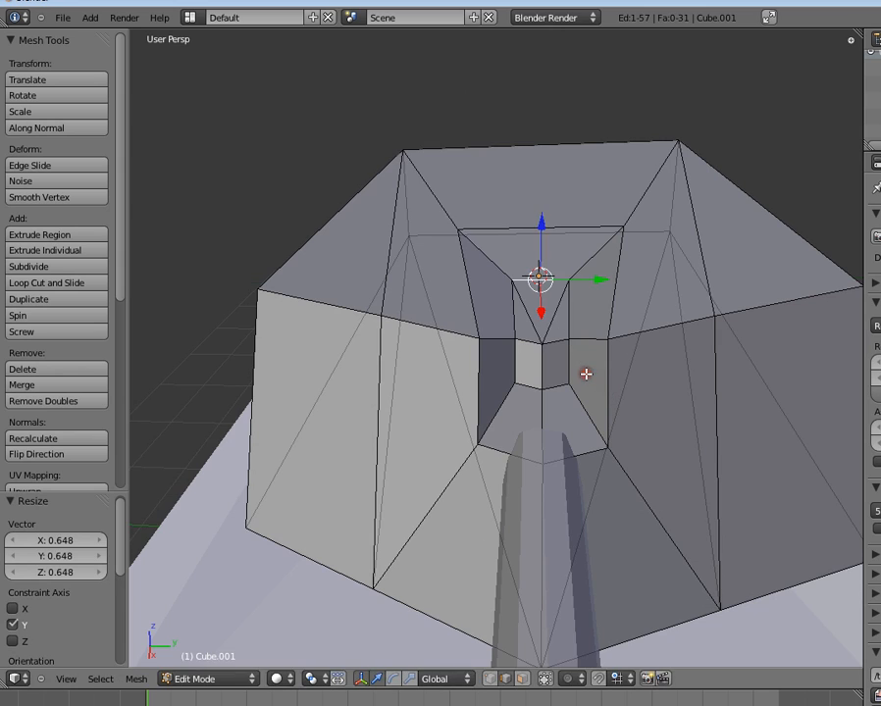
{"action": "key", "text": "KP_7"}
{"action": "scroll", "coordinate": [586, 373], "scroll_direction": "up", "scroll_amount": 3}
{"action": "key", "text": "s"}
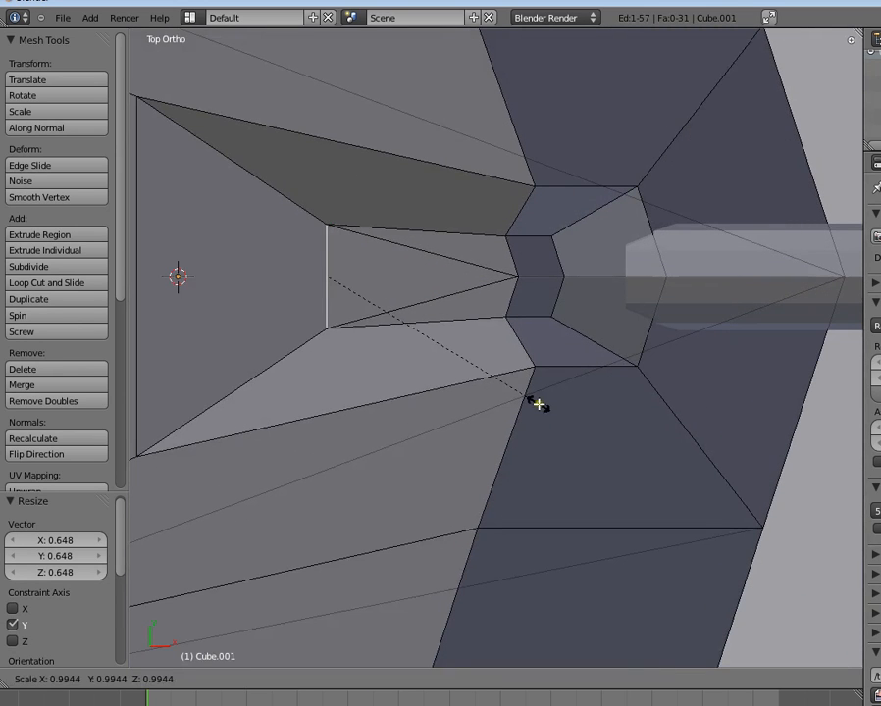
{"action": "key", "text": "y"}
{"action": "left_click", "coordinate": [510, 380]}
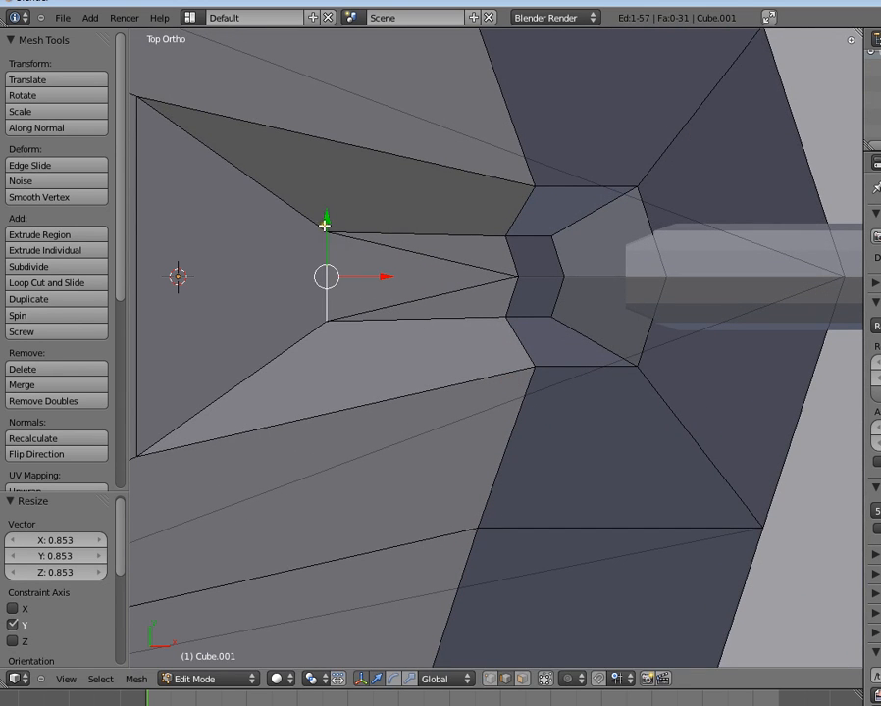
- Align both ends of the recess's rear edge along Y with the front corners so its sides run parallel
{"action": "left_click_drag", "start_coordinate": [324, 225], "coordinate": [330, 228]}
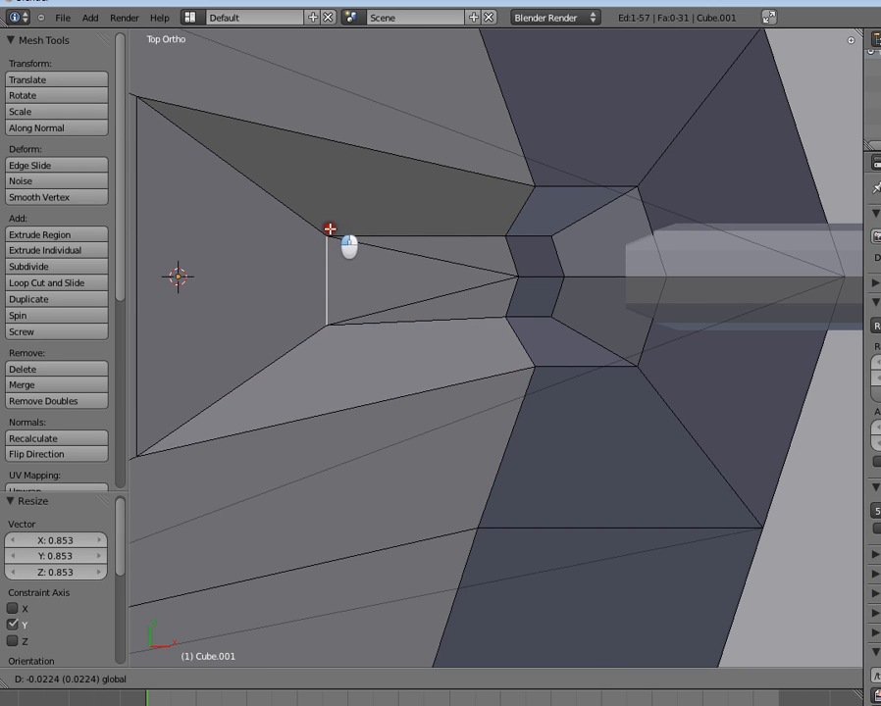
{"action": "left_click_drag", "start_coordinate": [329, 297], "coordinate": [348, 272]}
{"action": "right_click", "coordinate": [313, 321]}
{"action": "key", "text": "a"}
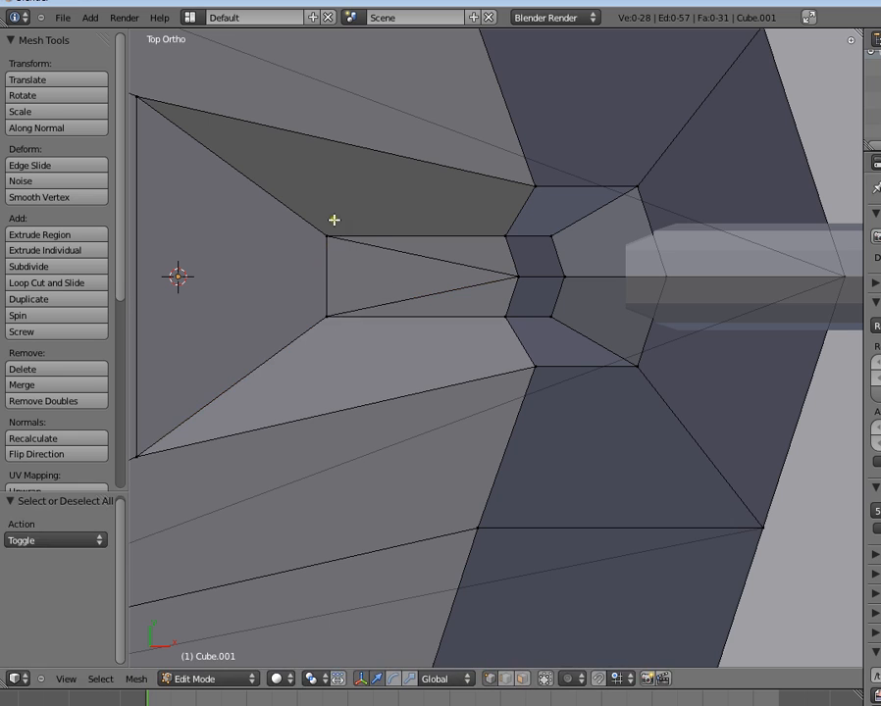
- Select the eight inner recess vertices and move them 0.26 units forward along X
{"action": "left_click_drag", "start_coordinate": [316, 224], "coordinate": [624, 333]}
{"action": "key", "text": "g"}
{"action": "key", "text": "x"}
{"action": "left_click", "coordinate": [623, 333]}
{"action": "scroll", "coordinate": [624, 333], "scroll_direction": "down", "scroll_amount": 5}
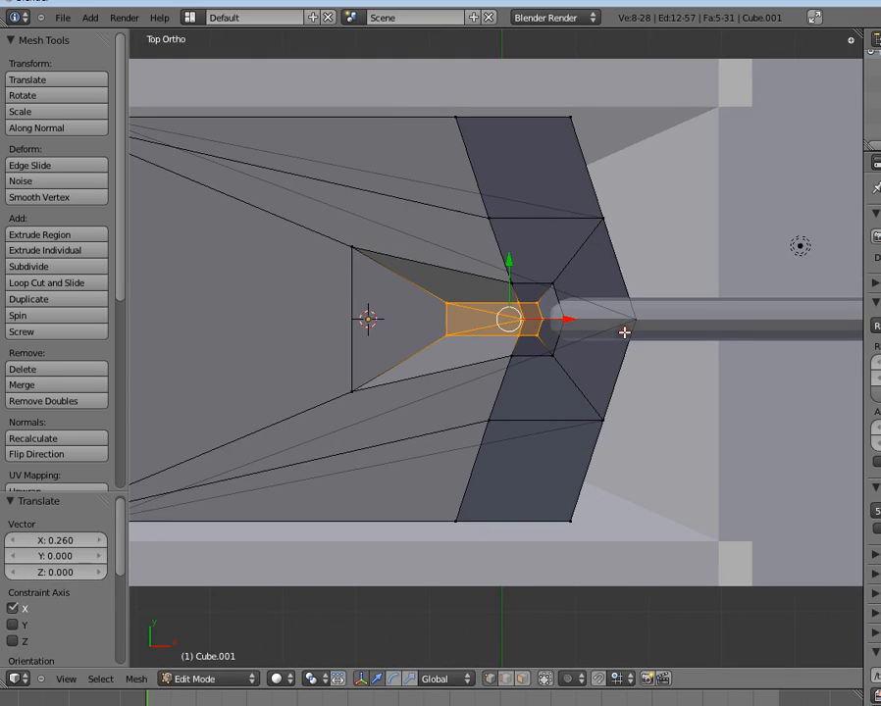
- Lower the inner recess vertices about 0.156 units along Z
{"action": "key", "text": "KP_1"}
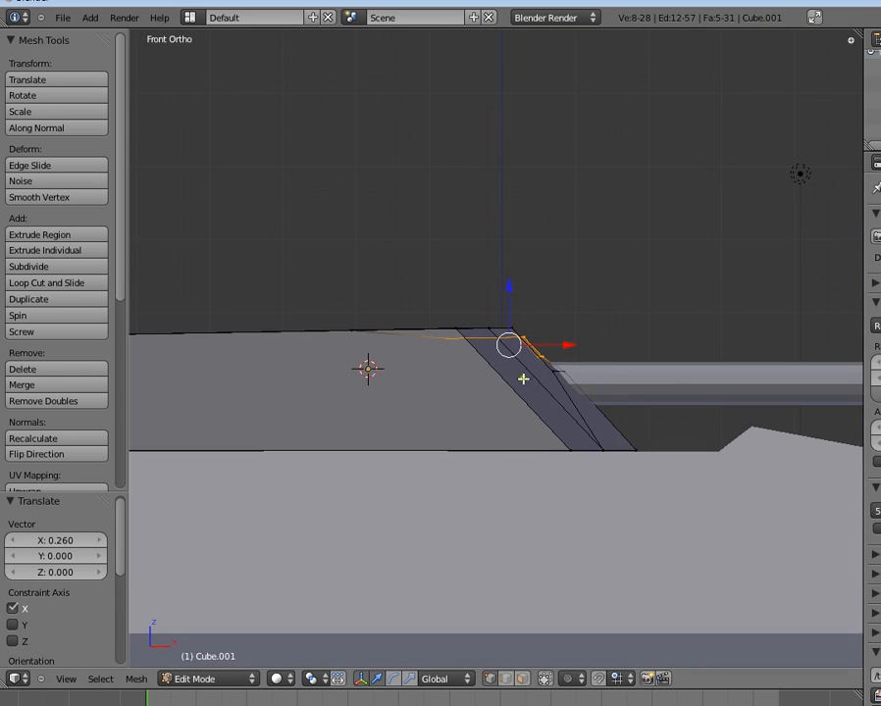
{"action": "key", "text": "g"}
{"action": "key", "text": "x"}
{"action": "key", "text": "Escape"}
{"action": "key", "text": "g"}
{"action": "key", "text": "z"}
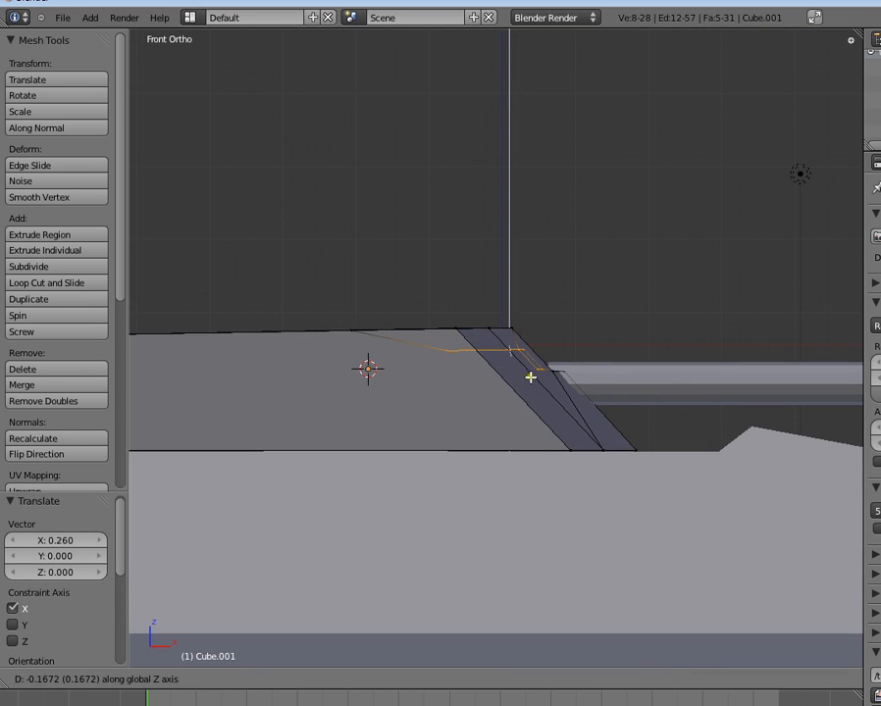
{"action": "left_click", "coordinate": [531, 378]}
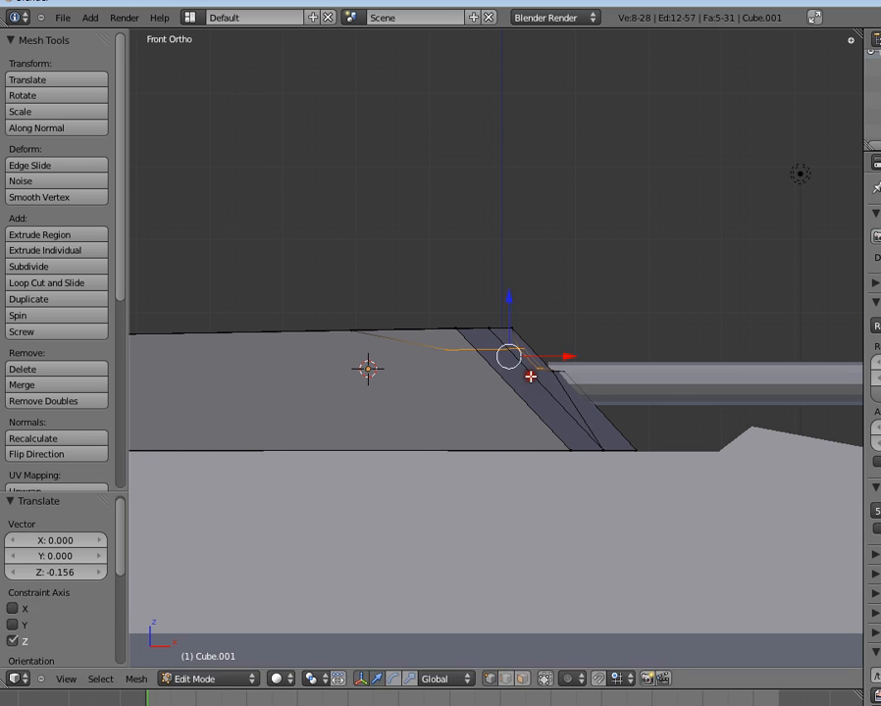
- Select the four vertices of the recess's sloped rear face and compress them along X
{"action": "key", "text": "Tab"}
{"action": "middle_click_drag", "start_coordinate": [531, 374], "coordinate": [517, 311]}
{"action": "key", "text": "KP_5"}
{"action": "key", "text": "Tab"}
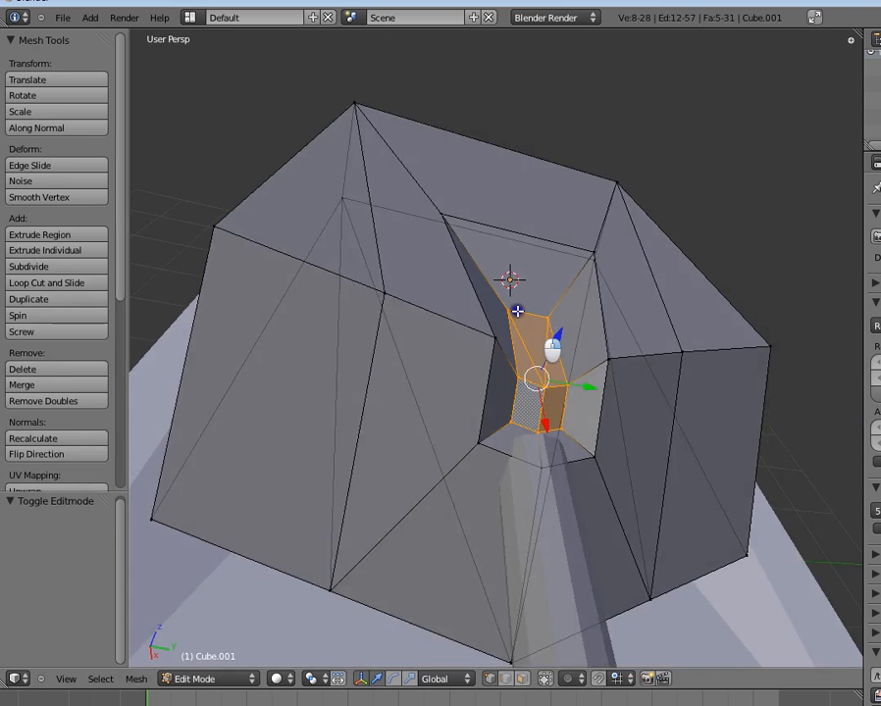
{"action": "right_click", "coordinate": [448, 223]}
{"action": "middle_click_drag", "start_coordinate": [586, 296], "coordinate": [518, 373]}
{"action": "key", "text": "KP_7"}
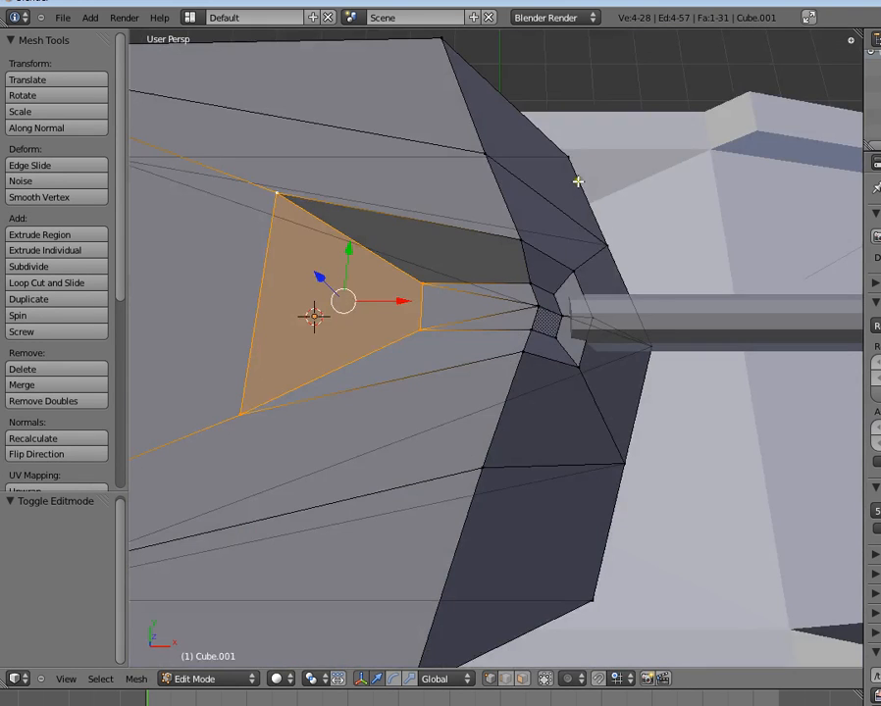
{"action": "key", "text": "KP_7"}
{"action": "key", "text": "KP_5"}
{"action": "scroll", "coordinate": [537, 408], "scroll_direction": "down", "scroll_amount": 1}
{"action": "key", "text": "s"}
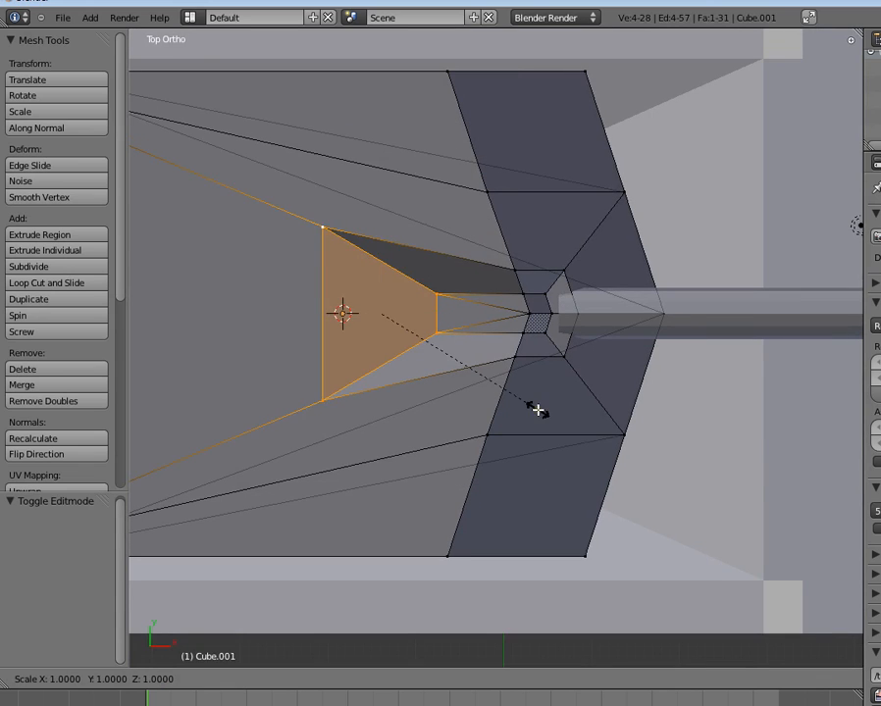
{"action": "key", "text": "x"}
{"action": "left_click", "coordinate": [400, 339]}
- Move the recess's rear face about 1.003 units forward along X and narrow it along Y to about 0.313
{"action": "left_click_drag", "start_coordinate": [433, 315], "coordinate": [519, 316]}
{"action": "key", "text": "s"}
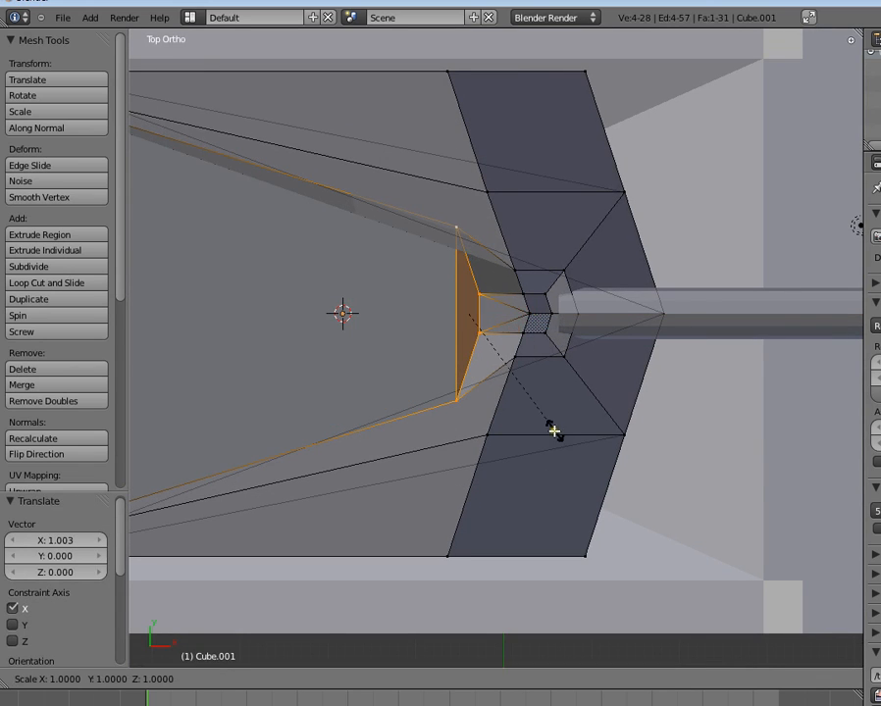
{"action": "key", "text": "y"}
{"action": "left_click", "coordinate": [497, 349]}
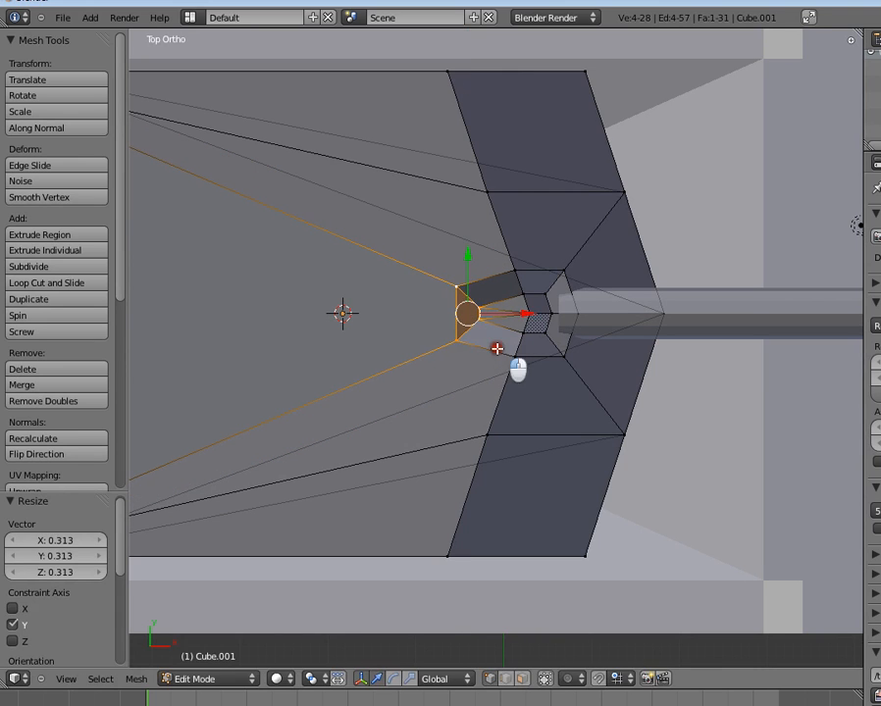
- Leave turret editing, select the gun barrel and move it backward along X into the turret recess
{"action": "key", "text": "Tab"}
{"action": "middle_click_drag", "start_coordinate": [499, 424], "coordinate": [574, 429]}
{"action": "key", "text": "a"}
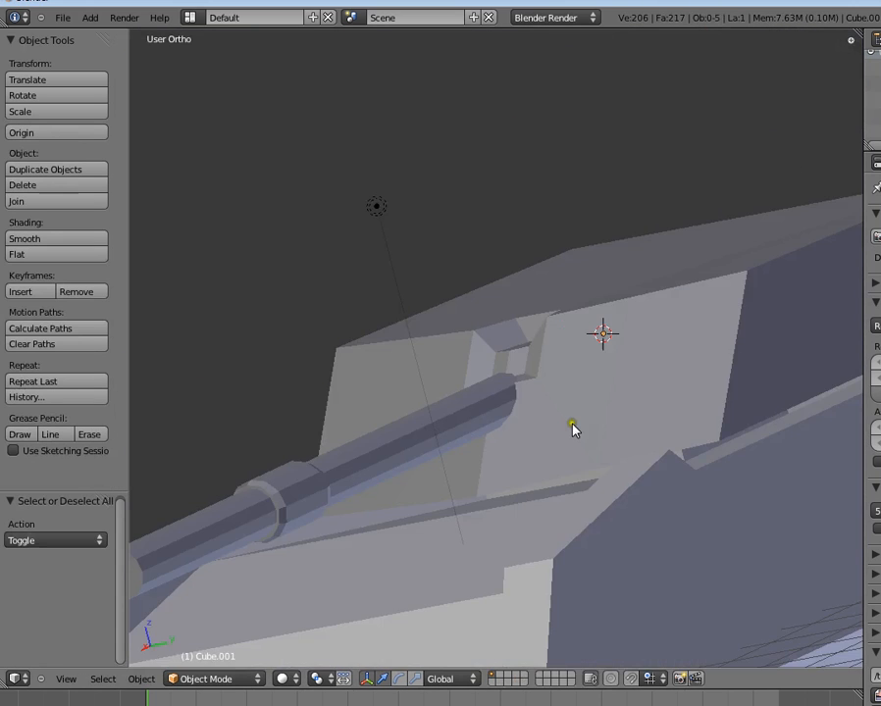
{"action": "key", "text": "KP_5"}
{"action": "scroll", "coordinate": [569, 426], "scroll_direction": "down", "scroll_amount": 5}
{"action": "middle_click_drag", "start_coordinate": [451, 419], "coordinate": [572, 382]}
{"action": "right_click", "coordinate": [533, 406]}
{"action": "scroll", "coordinate": [507, 379], "scroll_direction": "up", "scroll_amount": 2}
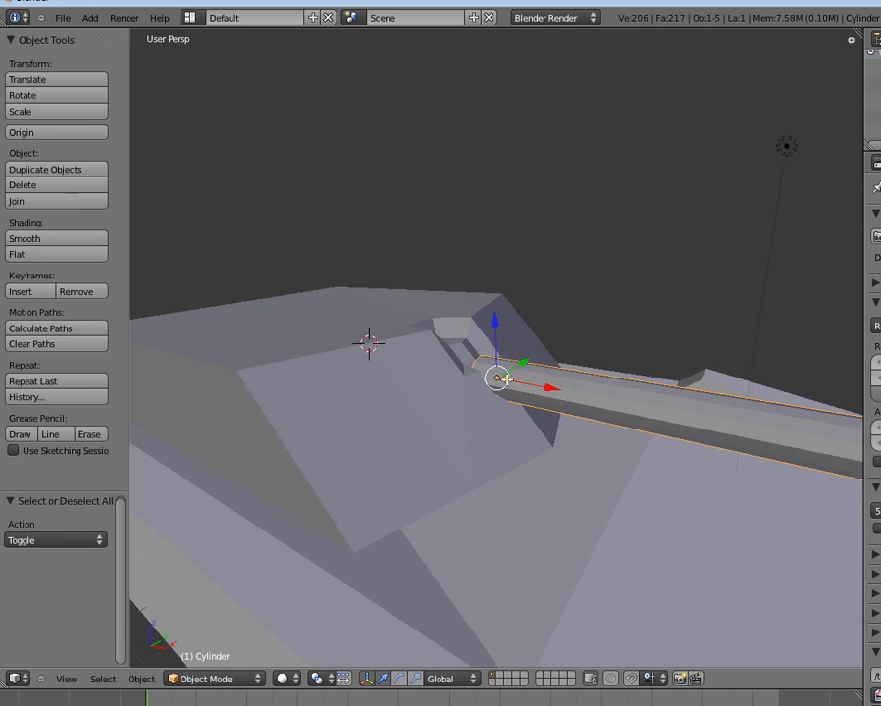
{"action": "middle_click_drag", "start_coordinate": [507, 379], "coordinate": [496, 396]}
{"action": "key", "text": "Tab"}
{"action": "key", "text": "Tab"}
{"action": "key", "text": "g"}
{"action": "key", "text": "x"}
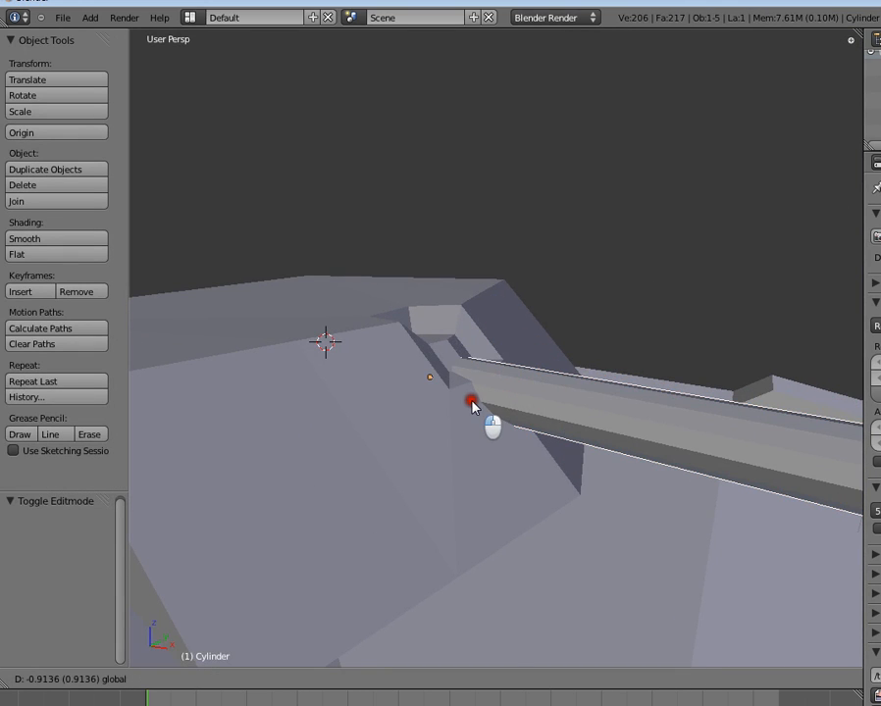
{"action": "left_click", "coordinate": [576, 445]}
- Scale the gun barrel down uniformly to about 0.713
{"action": "scroll", "coordinate": [576, 444], "scroll_direction": "down", "scroll_amount": 4}
{"action": "key", "text": "s"}
{"action": "left_click", "coordinate": [586, 449]}
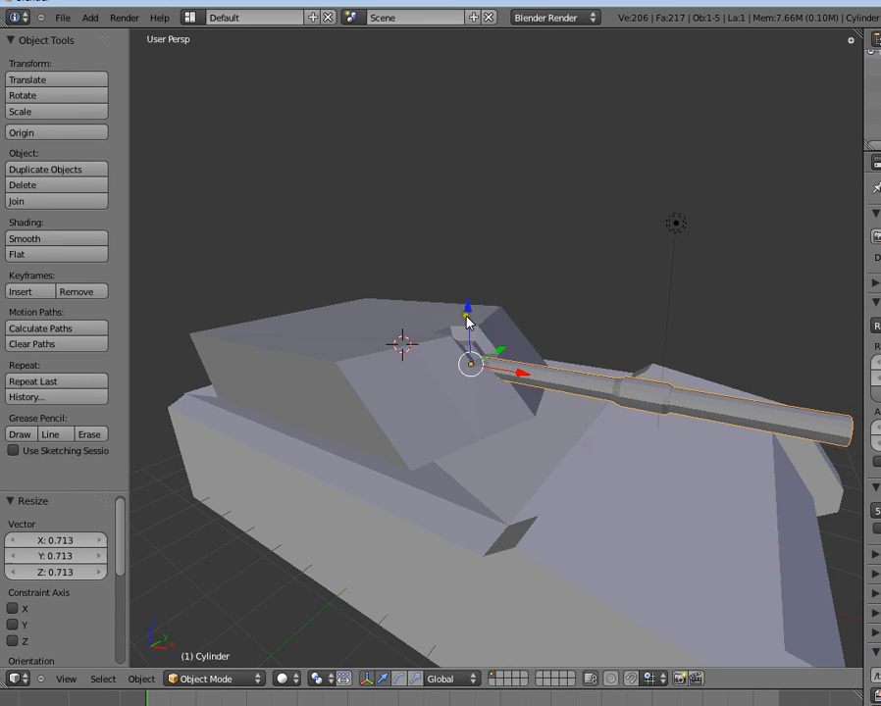
- Seat the barrel in the recess by raising it about 0.388 units, nudging it along X and lowering it about 0.026
{"action": "mouse_move", "coordinate": [468, 320]}
{"action": "left_mouse_down"}
{"action": "mouse_move", "coordinate": [468, 297]}
{"action": "mouse_move", "coordinate": [472, 303]}
{"action": "left_mouse_up"}
{"action": "left_click_drag", "start_coordinate": [473, 305], "coordinate": [474, 305]}
{"action": "middle_click_drag", "start_coordinate": [475, 310], "coordinate": [537, 458]}
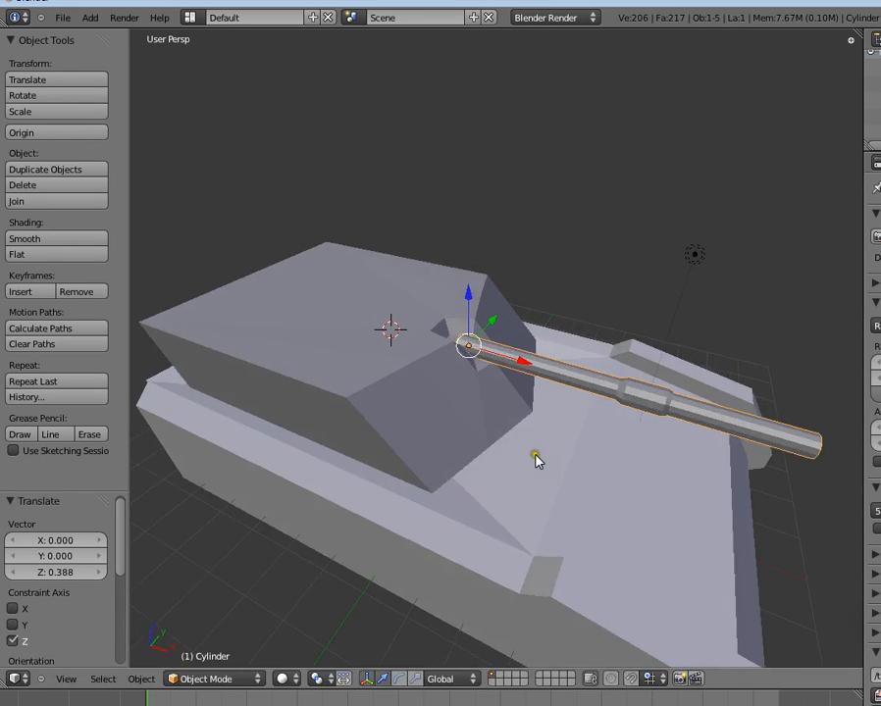
{"action": "scroll", "coordinate": [530, 443], "scroll_direction": "up", "scroll_amount": 3}
{"action": "mouse_move", "coordinate": [497, 359]}
{"action": "left_mouse_down"}
{"action": "mouse_move", "coordinate": [459, 357]}
{"action": "mouse_move", "coordinate": [502, 361]}
{"action": "left_mouse_up"}
{"action": "left_click_drag", "start_coordinate": [447, 304], "coordinate": [451, 307]}
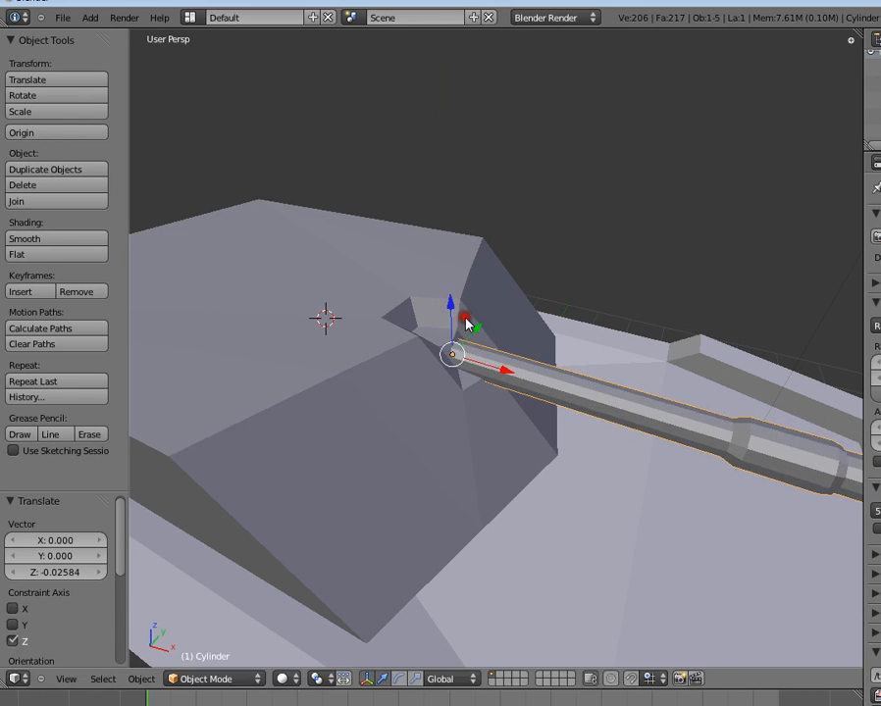
- Try tilting the gun barrel upward about the global Y axis
{"action": "key", "text": "r"}
{"action": "key", "text": "x"}
{"action": "key", "text": "y"}
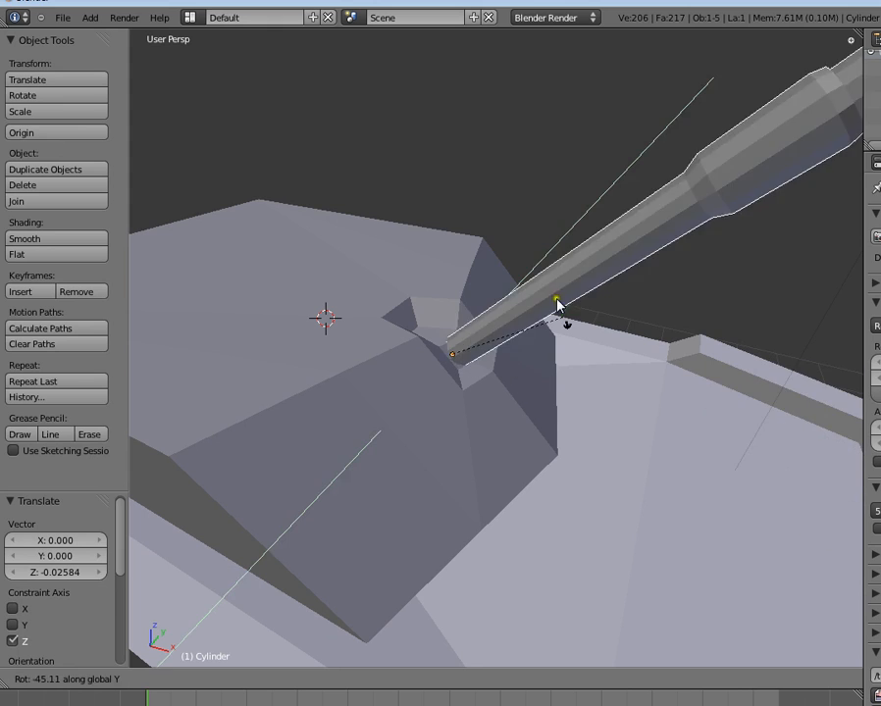
{"action": "right_click", "coordinate": [563, 378]}
{"action": "scroll", "coordinate": [571, 396], "scroll_direction": "down", "scroll_amount": 4}
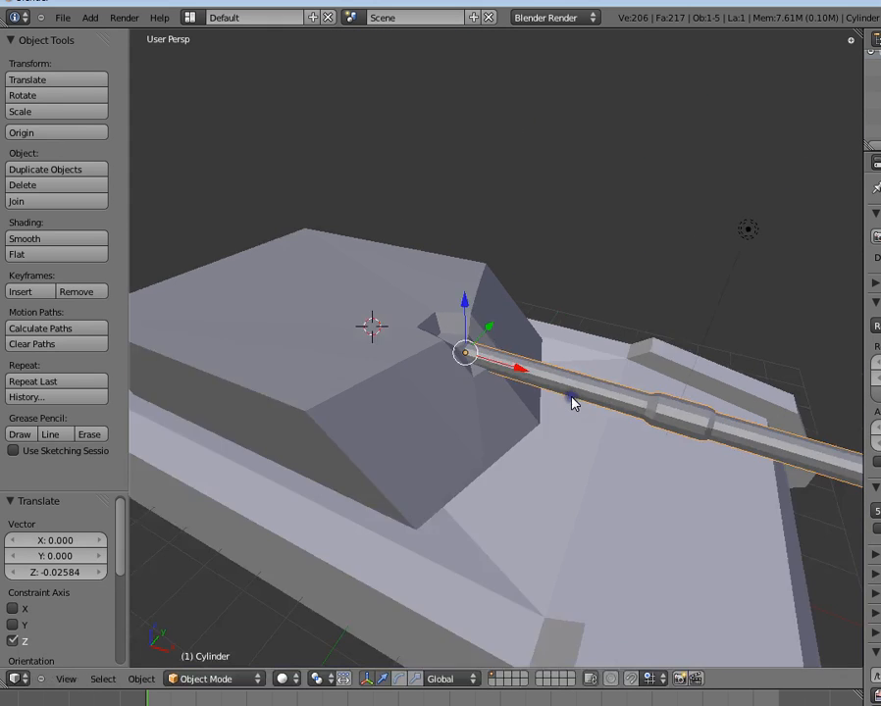
- Open the turret for editing in face selection mode and select only its rear face
{"action": "key", "text": "a"}
{"action": "middle_click_drag", "start_coordinate": [726, 447], "coordinate": [624, 440]}
{"action": "right_click", "coordinate": [628, 447]}
{"action": "key", "text": "Tab"}
{"action": "scroll", "coordinate": [632, 458], "scroll_direction": "up", "scroll_amount": 3}
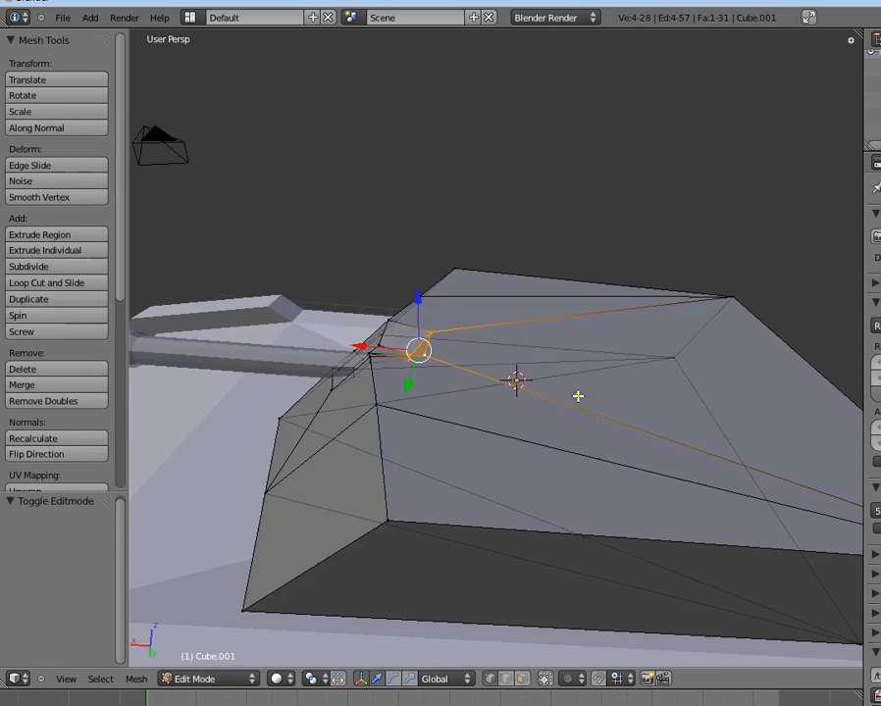
{"action": "key", "text": "a"}
{"action": "left_click", "coordinate": [521, 677]}
{"action": "middle_click_drag", "start_coordinate": [655, 363], "coordinate": [675, 428]}
{"action": "right_click", "coordinate": [675, 428]}
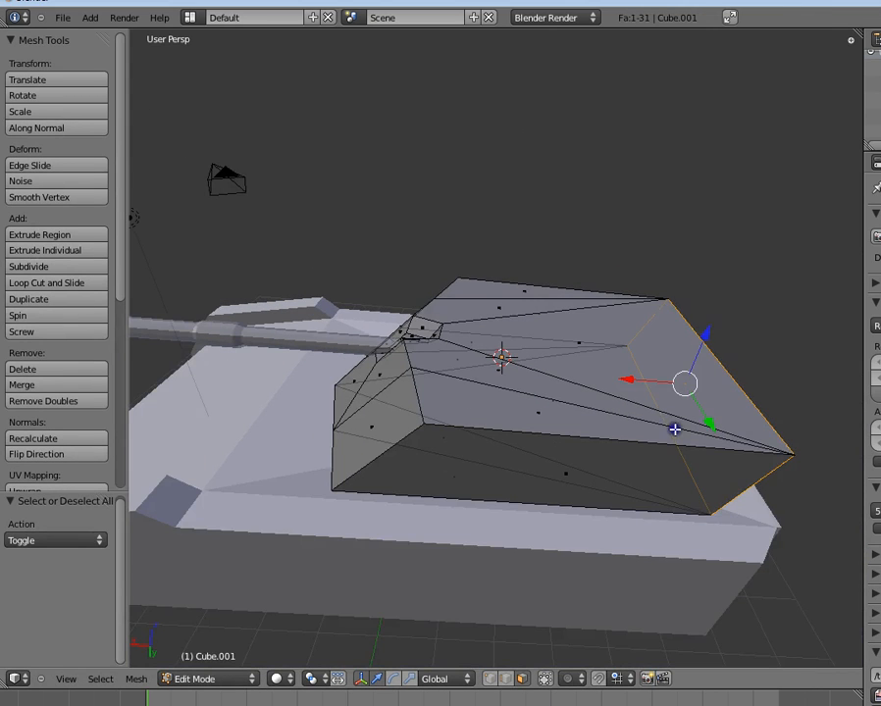
- Try moving the turret's rear face 4.946 units forward along X and extruding it about 4.39 units backward
{"action": "key", "text": "g"}
{"action": "key", "text": "x"}
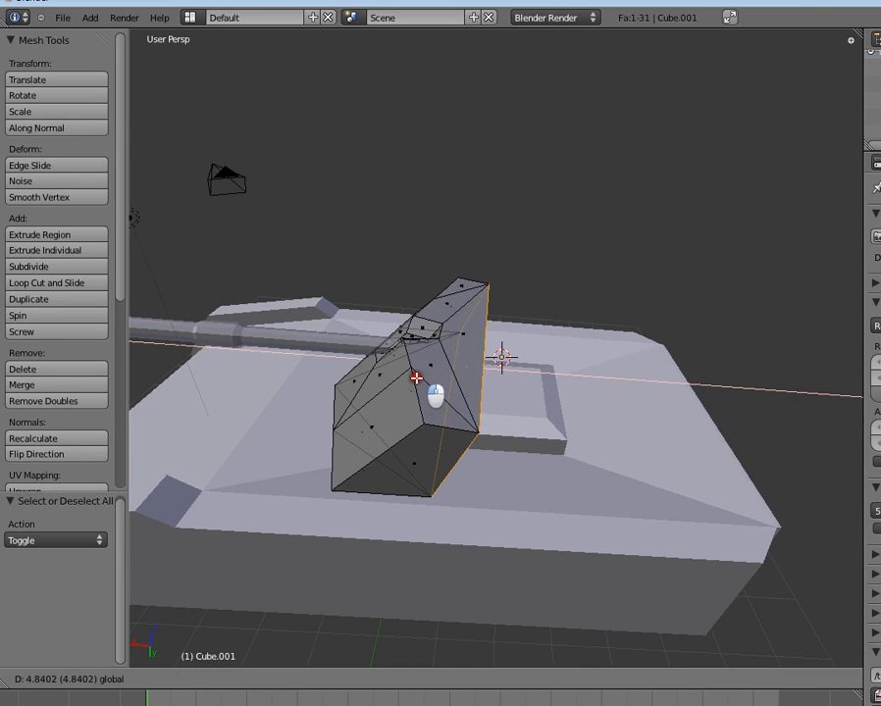
{"action": "left_click", "coordinate": [428, 389]}
{"action": "key", "text": "e"}
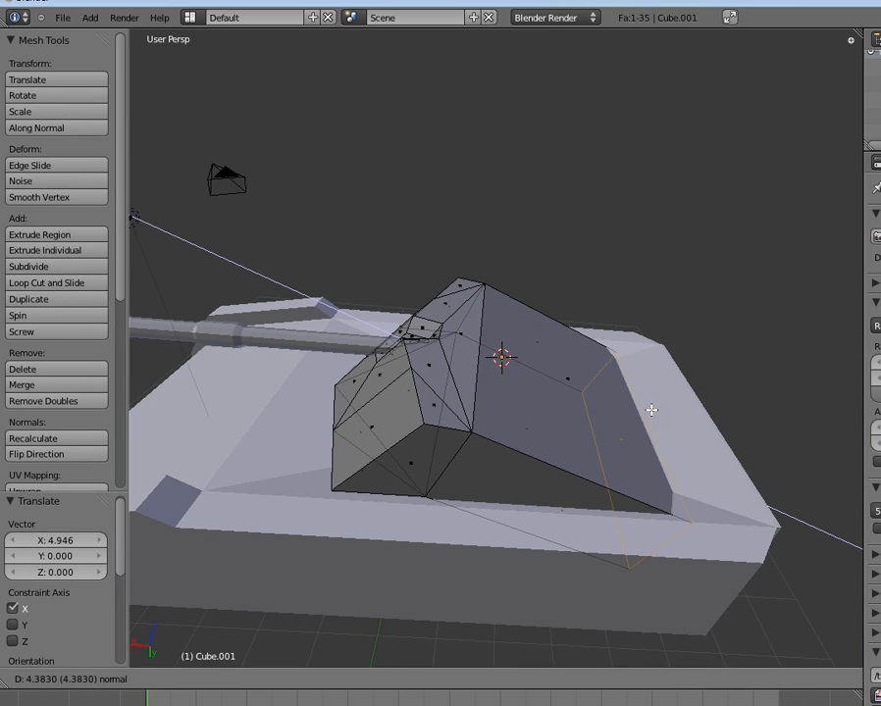
{"action": "key", "text": "z"}
{"action": "key", "text": "x"}
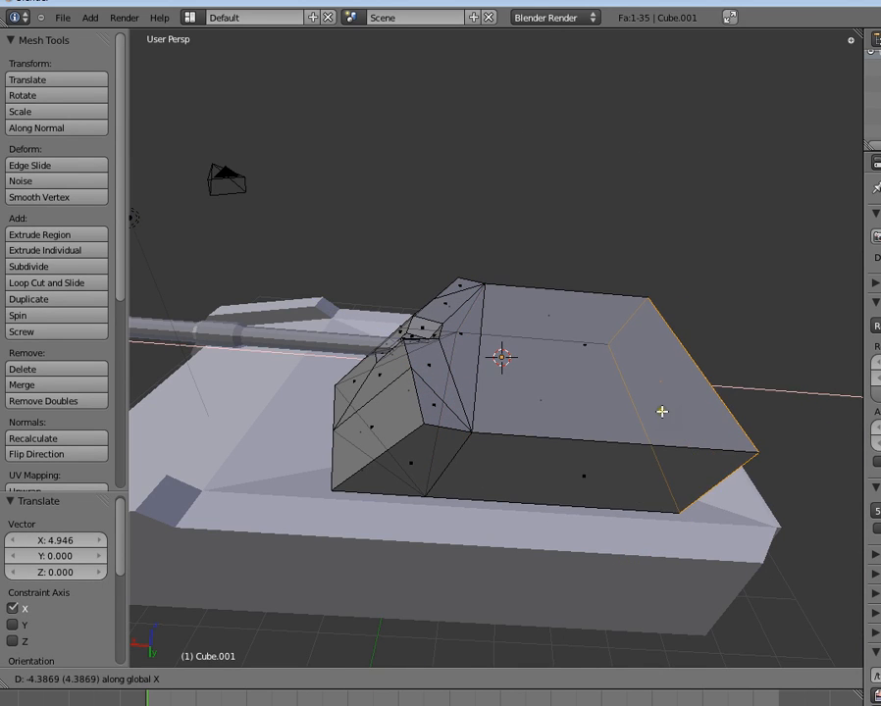
{"action": "left_click", "coordinate": [662, 412]}
{"action": "middle_click_drag", "start_coordinate": [662, 412], "coordinate": [477, 387]}
{"action": "key", "text": "Tab"}
{"action": "key", "text": "Tab"}
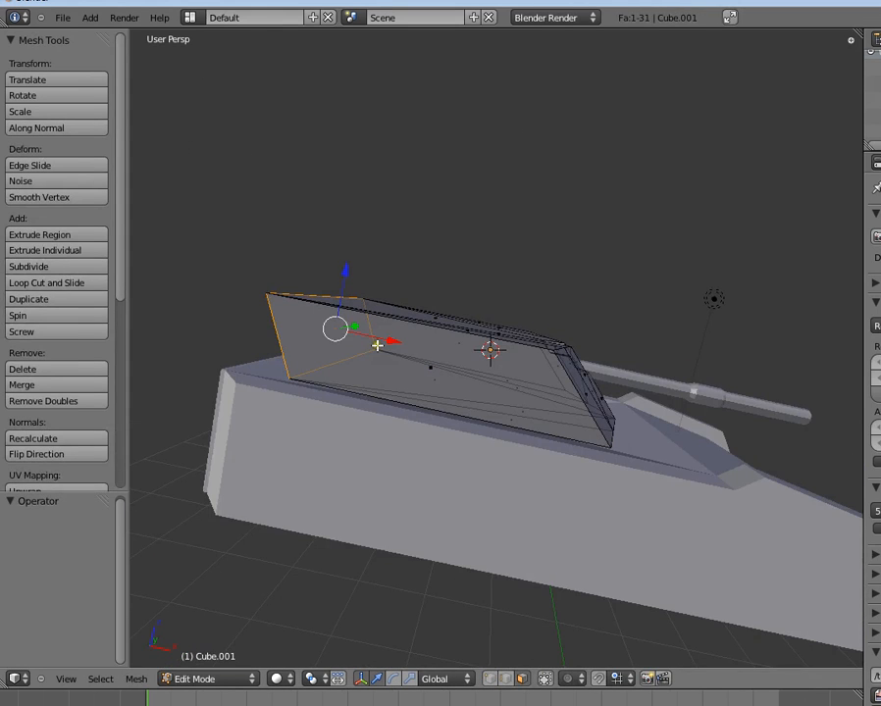
- Move the turret's rear face 4.895 units forward along X and raise it about 0.134 along Z
{"action": "left_click_drag", "start_coordinate": [378, 346], "coordinate": [564, 379]}
{"action": "key", "text": "KP_1"}
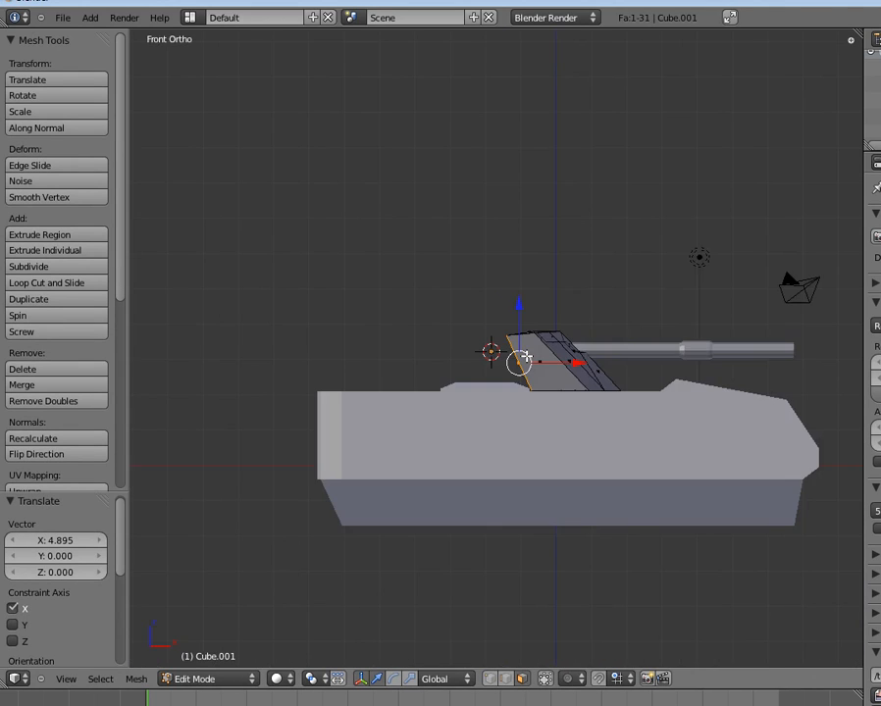
{"action": "scroll", "coordinate": [551, 427], "scroll_direction": "up", "scroll_amount": 3}
{"action": "key", "text": "g"}
{"action": "key", "text": "z"}
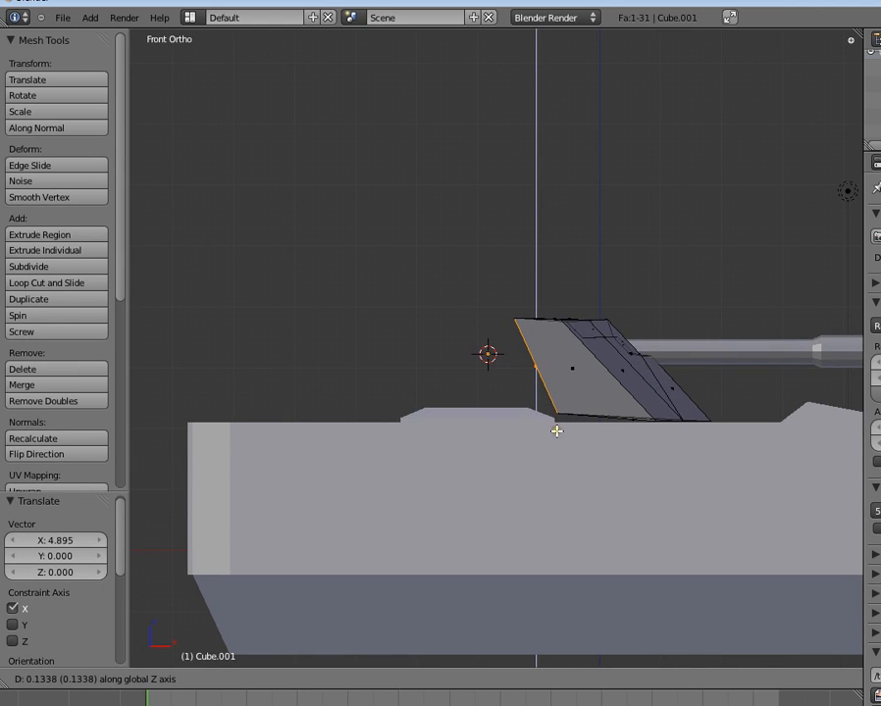
{"action": "left_click", "coordinate": [556, 431]}
- Extrude the turret's rear face 4.95 units backward along X
{"action": "key", "text": "e"}
{"action": "key", "text": "x"}
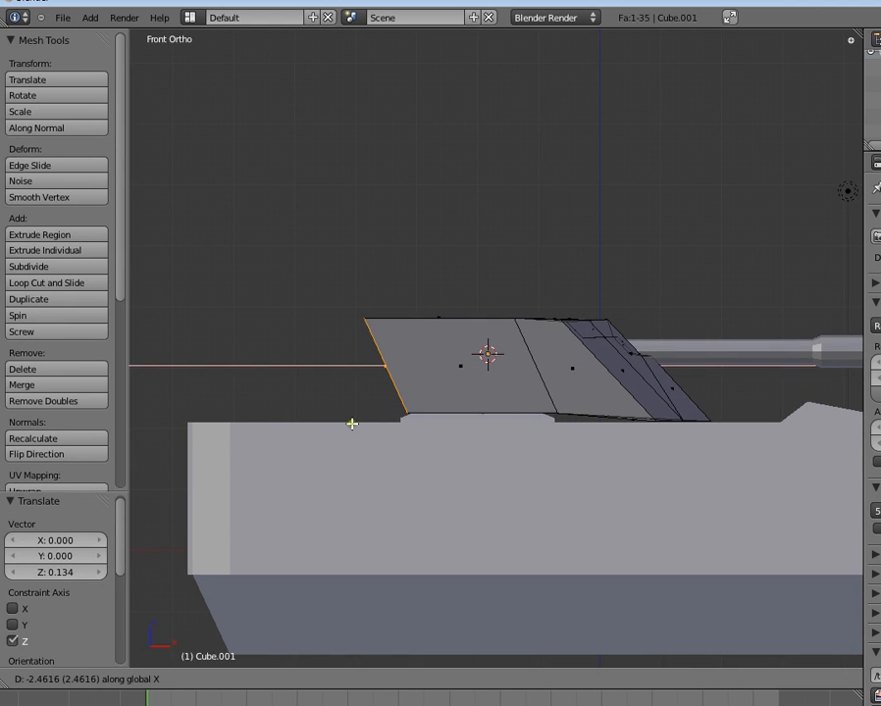
{"action": "left_click", "coordinate": [255, 422]}
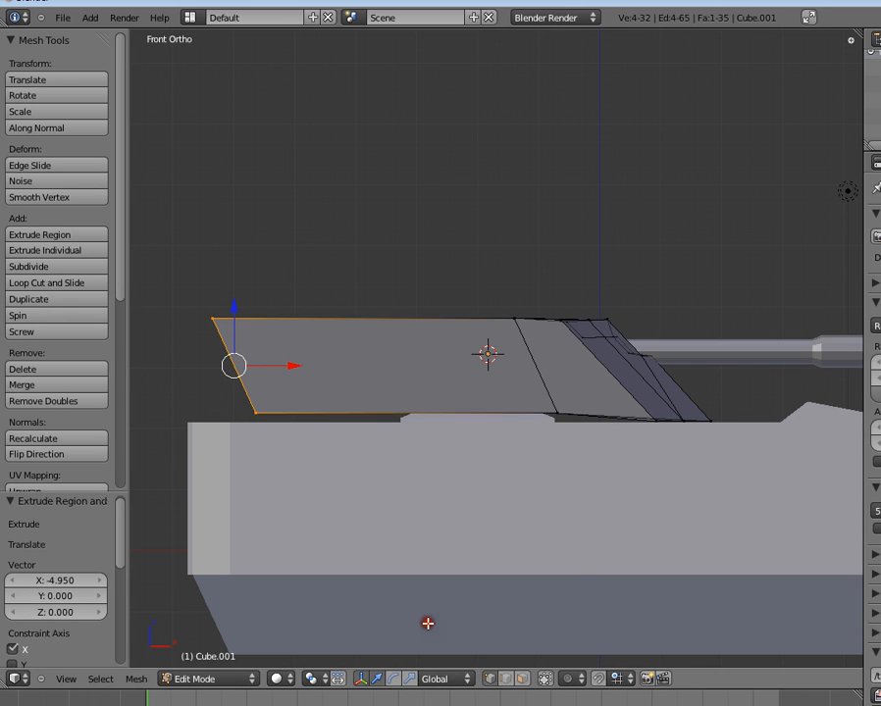
- Select the turret's rear bottom vertices through the mesh and lower them along Z toward the hull deck
{"action": "key", "text": "a"}
{"action": "key", "text": "b"}
{"action": "left_click_drag", "start_coordinate": [231, 389], "coordinate": [607, 482]}
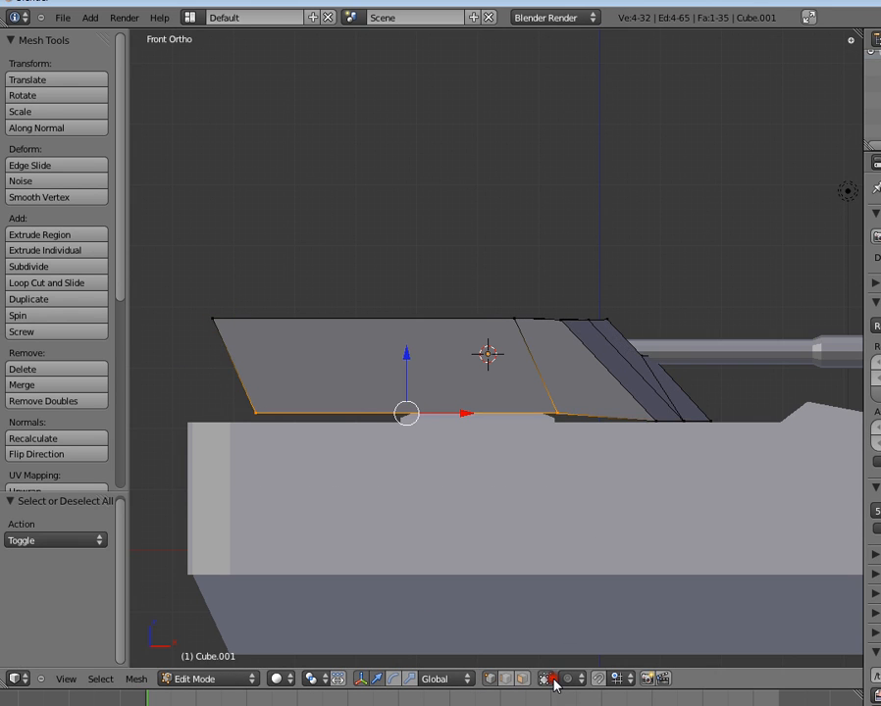
{"action": "key", "text": "a"}
{"action": "key", "text": "b"}
{"action": "left_click_drag", "start_coordinate": [216, 381], "coordinate": [574, 509]}
{"action": "key", "text": "g"}
{"action": "key", "text": "z"}
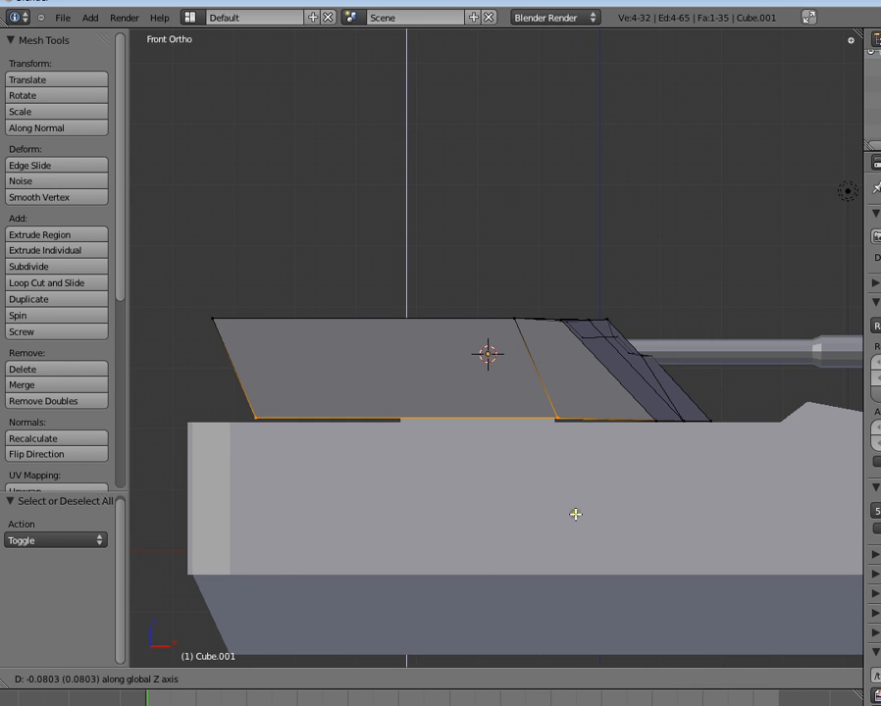
{"action": "left_click", "coordinate": [574, 514]}
- Switch the turret mesh to face selection and select only its rear face, viewed from the front
{"action": "key", "text": "Tab"}
{"action": "middle_click_drag", "start_coordinate": [574, 514], "coordinate": [517, 456]}
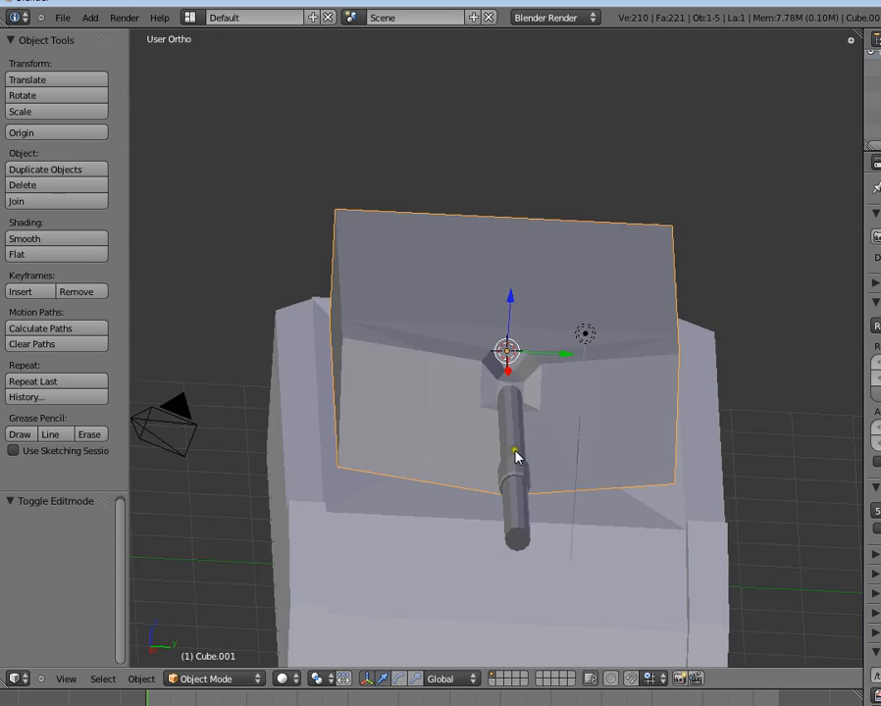
{"action": "key", "text": "KP_5"}
{"action": "key", "text": "Tab"}
{"action": "key", "text": "a"}
{"action": "middle_click_drag", "start_coordinate": [679, 520], "coordinate": [525, 496]}
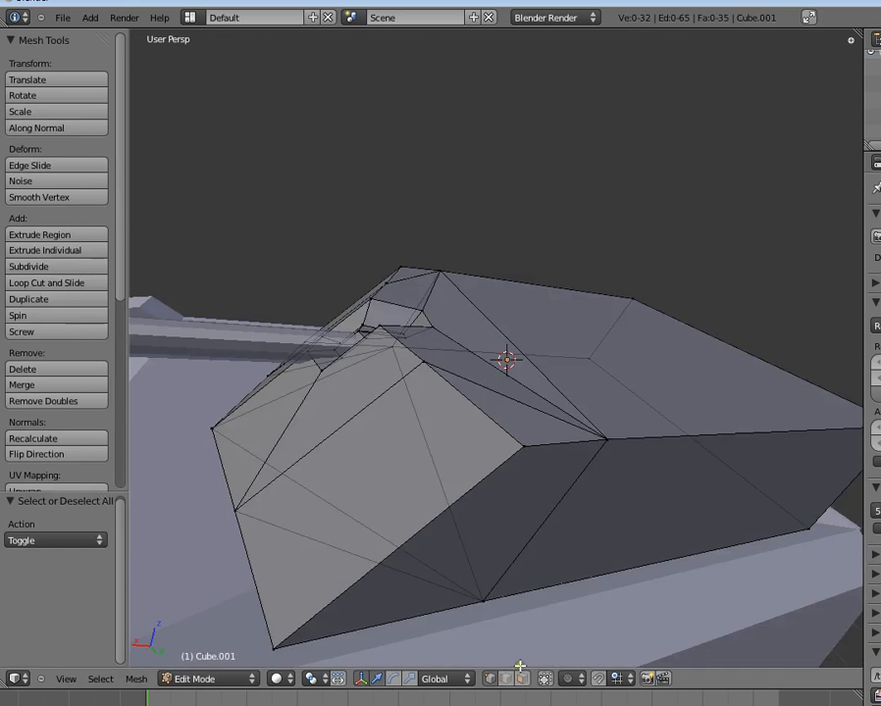
{"action": "left_click", "coordinate": [521, 678]}
{"action": "middle_click_drag", "start_coordinate": [461, 461], "coordinate": [382, 498]}
{"action": "right_click", "coordinate": [663, 356]}
{"action": "scroll", "coordinate": [666, 428], "scroll_direction": "down", "scroll_amount": 2}
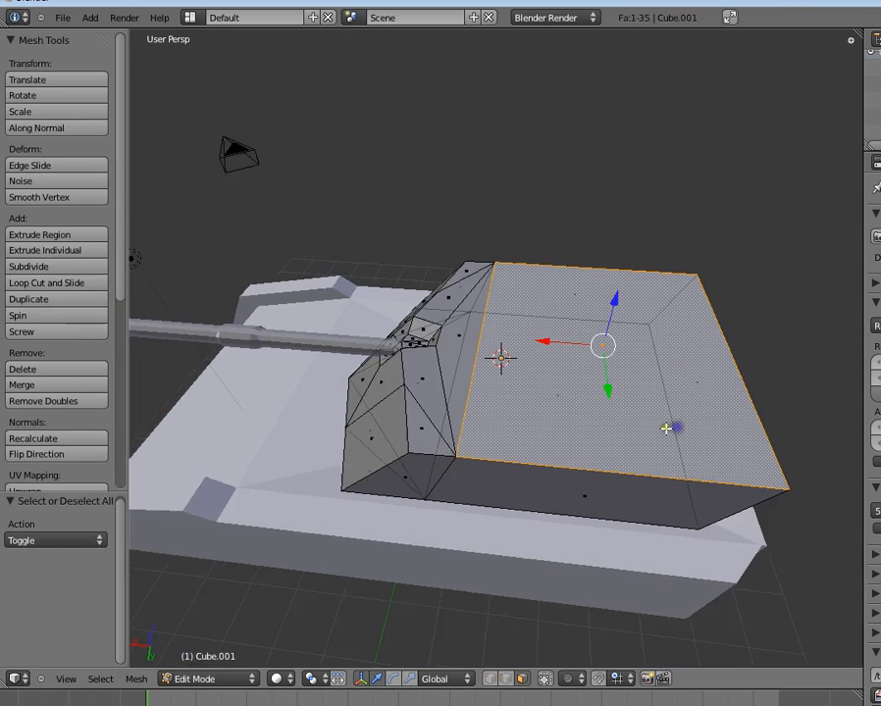
{"action": "middle_click_drag", "start_coordinate": [662, 429], "coordinate": [669, 389]}
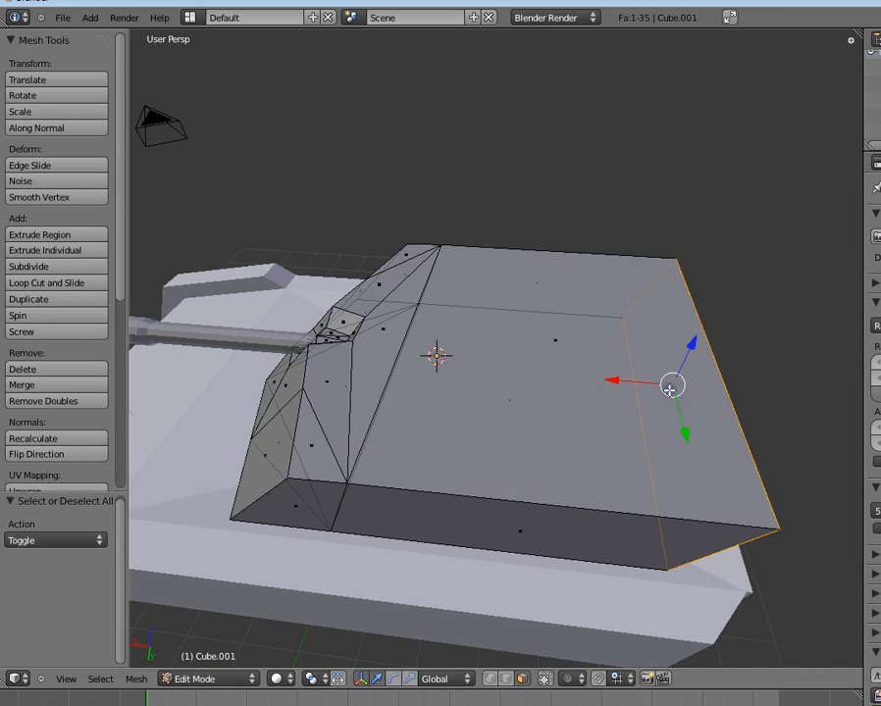
{"action": "key", "text": "KP_3"}
{"action": "key", "text": "KP_1"}
{"action": "key", "text": "s"}
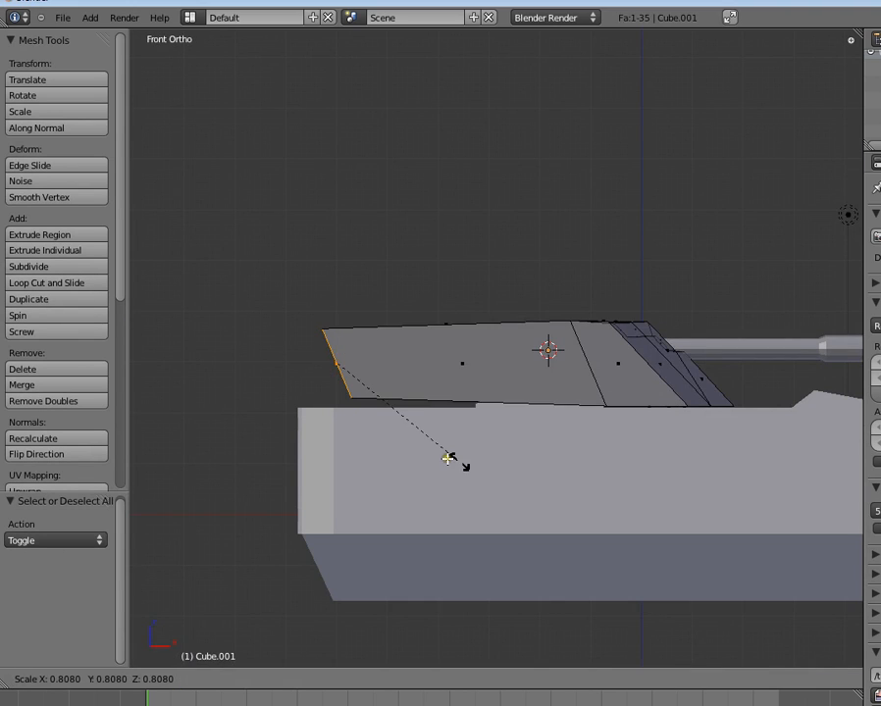
{"action": "key", "text": "x"}
{"action": "key", "text": "Escape"}
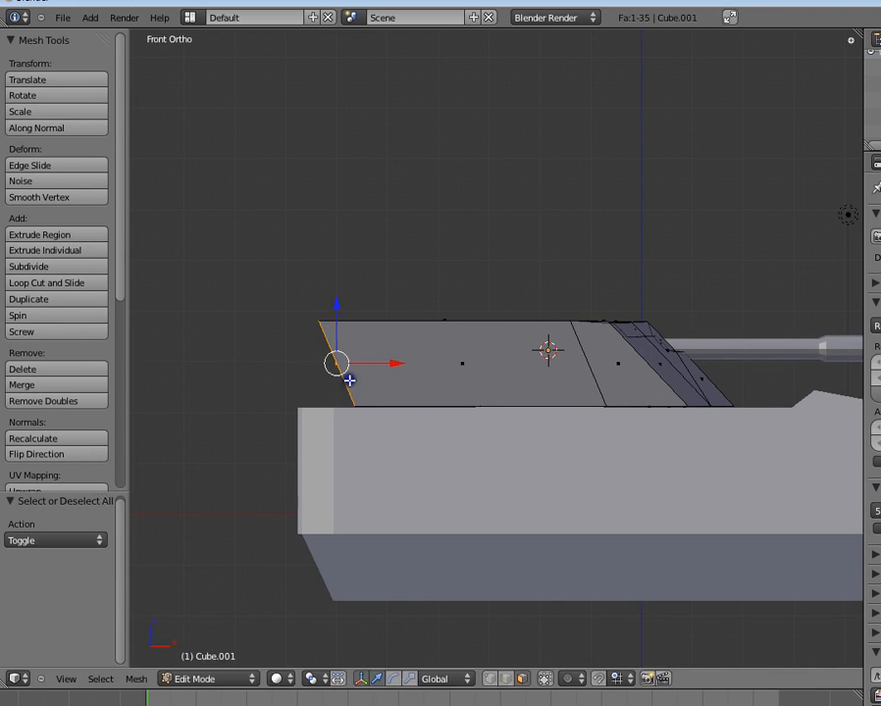
- Scale the turret's rear face by -0.281 along X to reverse its slant
{"action": "key", "text": "s"}
{"action": "key", "text": "x"}
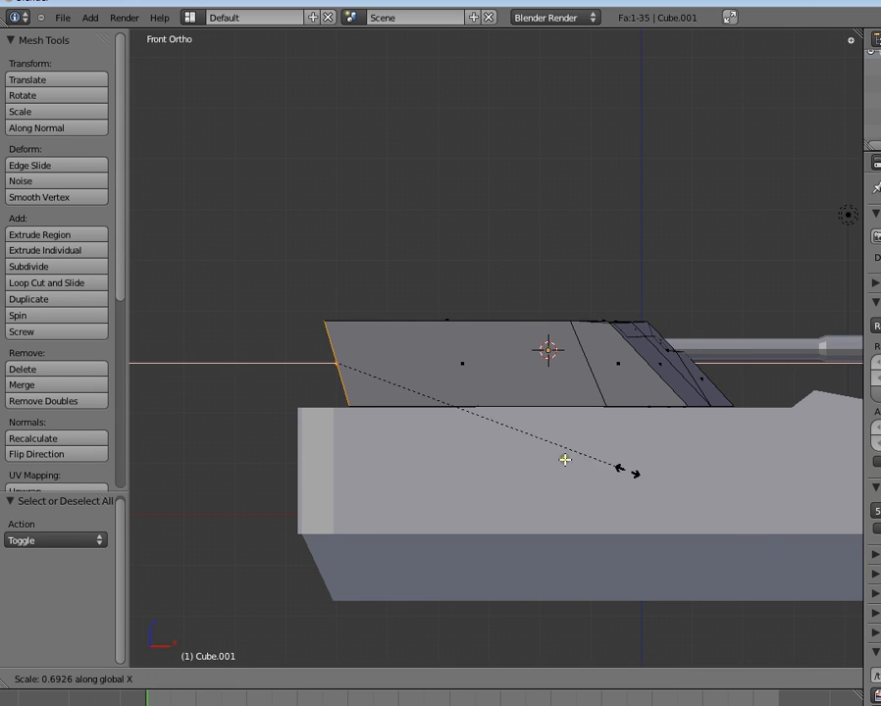
{"action": "left_click", "coordinate": [237, 355]}
{"action": "scroll", "coordinate": [365, 381], "scroll_direction": "up", "scroll_amount": 2}
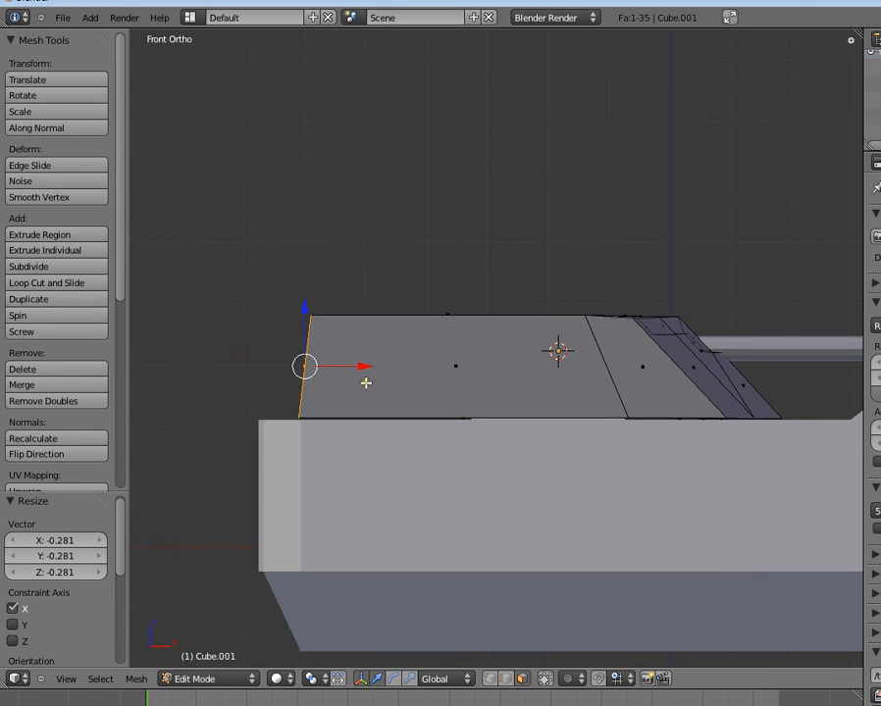
- Extrude the turret's rear face in place and scale it down slightly to form an inset border
{"action": "key", "text": "e"}
{"action": "left_click", "coordinate": [551, 396]}
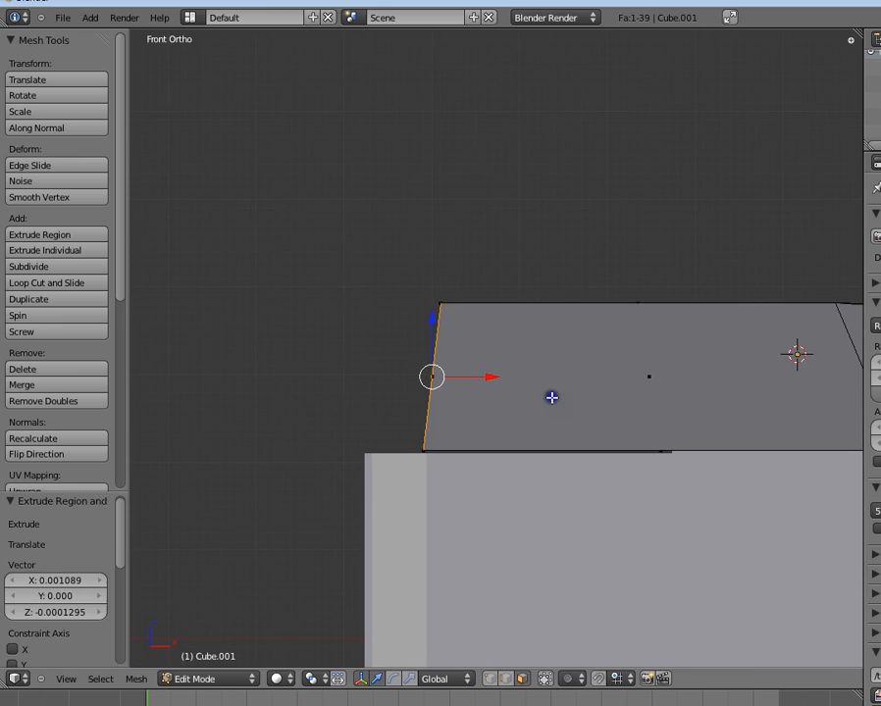
{"action": "key", "text": "s"}
{"action": "left_click", "coordinate": [535, 395]}
- Extrude the inset rear face about 0.18 backward and 0.021 upward, and clear the selection
{"action": "middle_click_drag", "start_coordinate": [535, 395], "coordinate": [465, 441]}
{"action": "key", "text": "e"}
{"action": "left_click", "coordinate": [526, 454]}
{"action": "key", "text": "KP_3"}
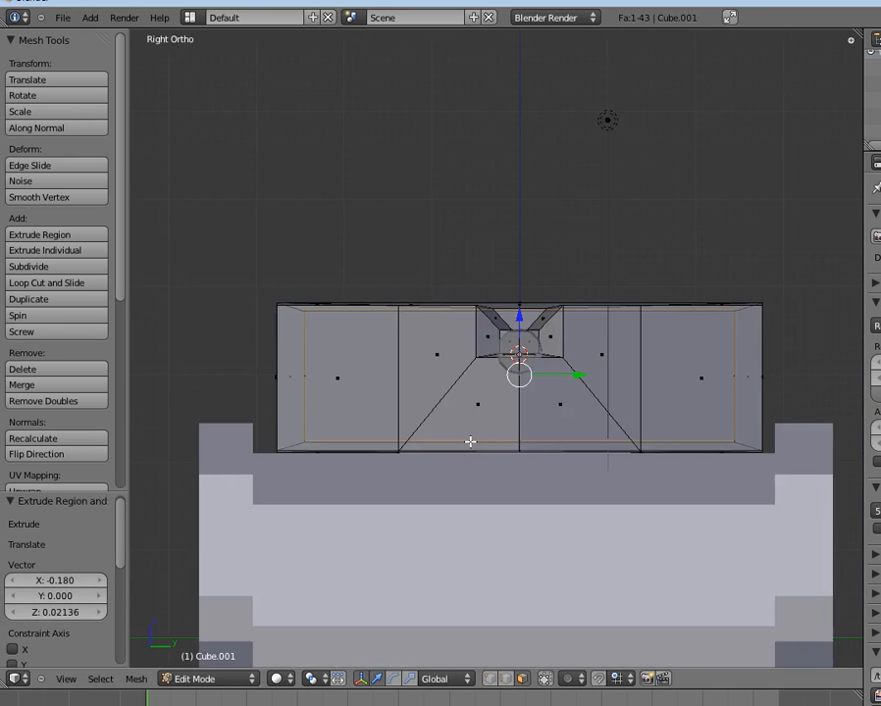
{"action": "key", "text": "KP_1"}
{"action": "scroll", "coordinate": [545, 449], "scroll_direction": "up", "scroll_amount": 2}
{"action": "scroll", "coordinate": [477, 350], "scroll_direction": "down", "scroll_amount": 3}
{"action": "key", "text": "a"}
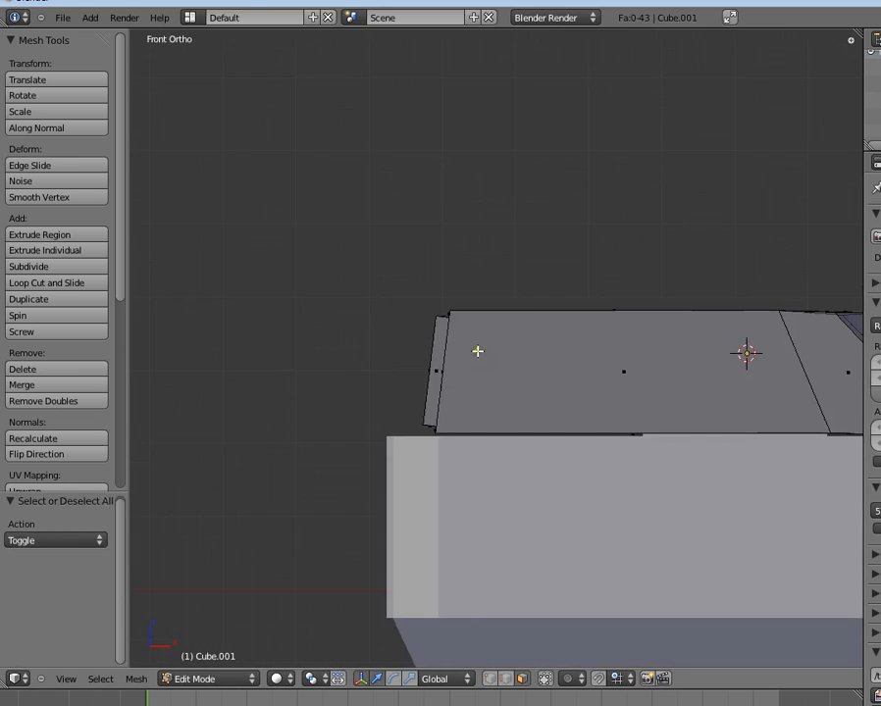
- Extrude the turret's large roof face in place and scale the new face to 0.331 along X
{"action": "middle_click_drag", "start_coordinate": [496, 316], "coordinate": [634, 312]}
{"action": "right_click", "coordinate": [634, 312]}
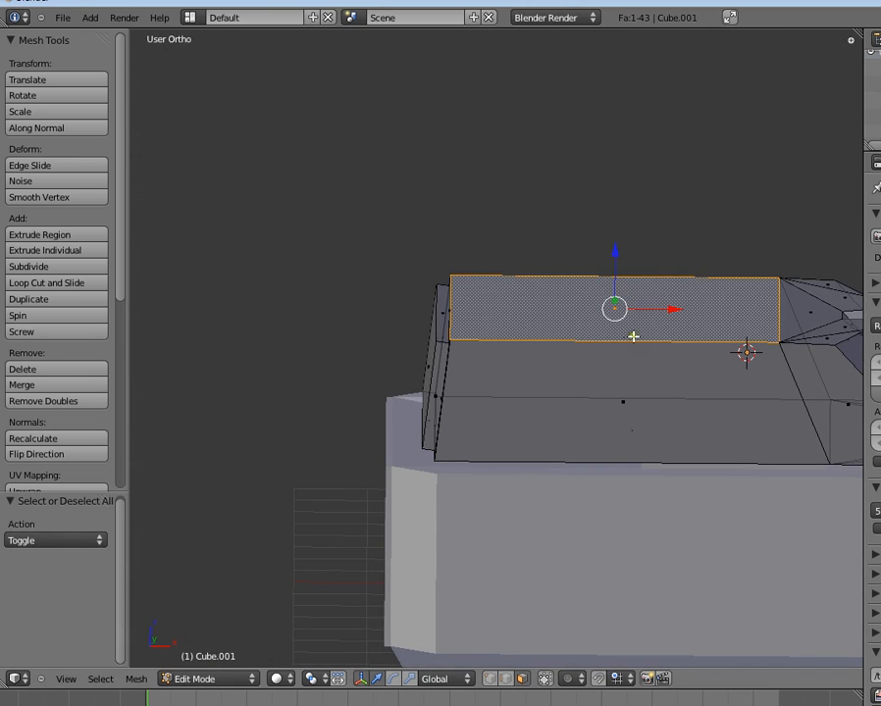
{"action": "key", "text": "e"}
{"action": "right_click", "coordinate": [642, 353]}
{"action": "key", "text": "s"}
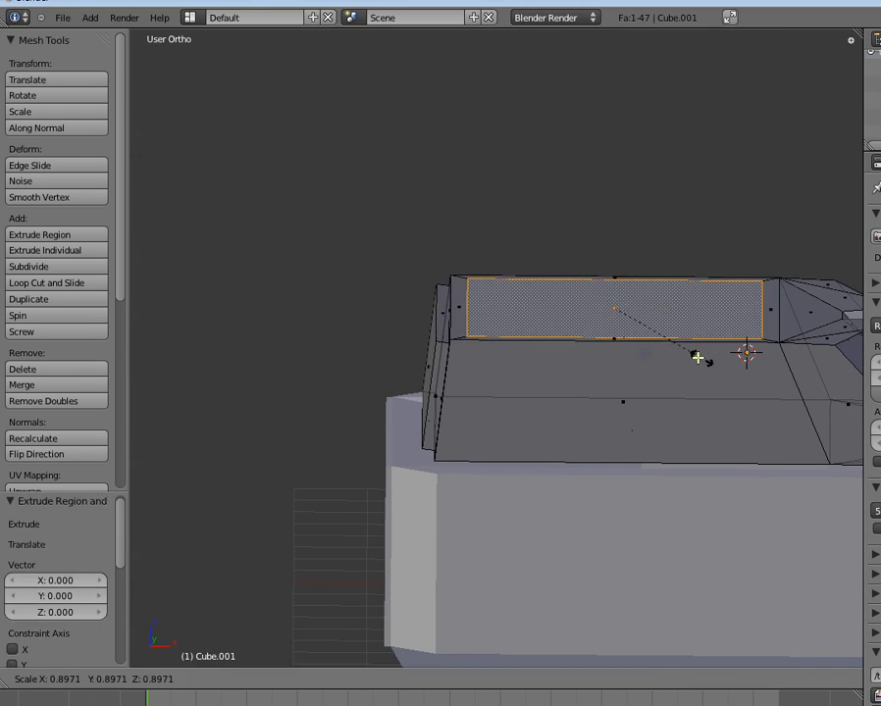
{"action": "key", "text": "x"}
{"action": "left_click", "coordinate": [655, 319]}
- Move the new roof face 1.393 backward along X and scale it uniformly to 0.875
{"action": "key", "text": "g"}
{"action": "key", "text": "x"}
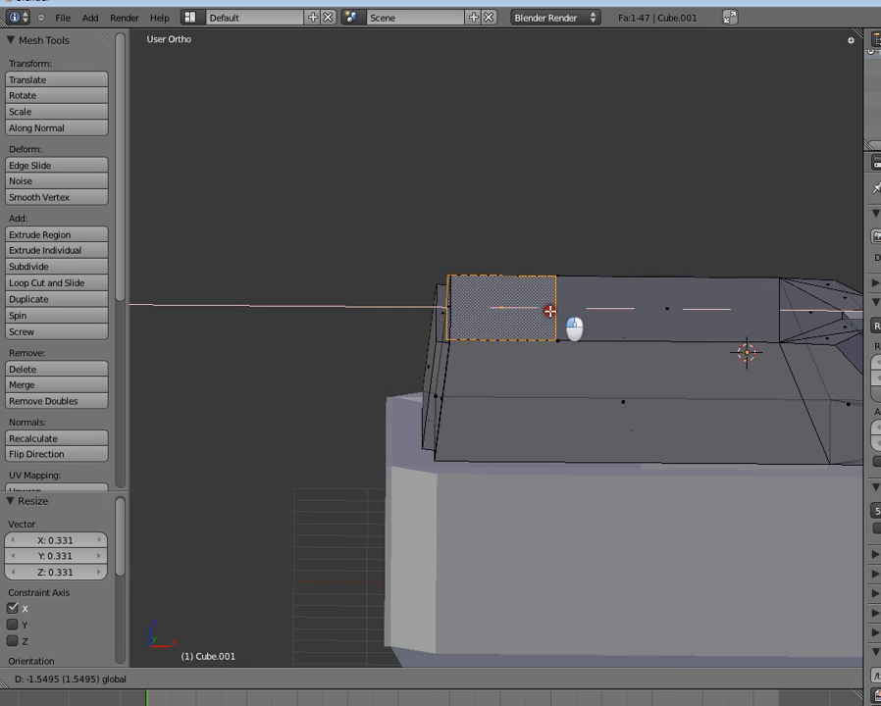
{"action": "left_click", "coordinate": [559, 310]}
{"action": "key", "text": "s"}
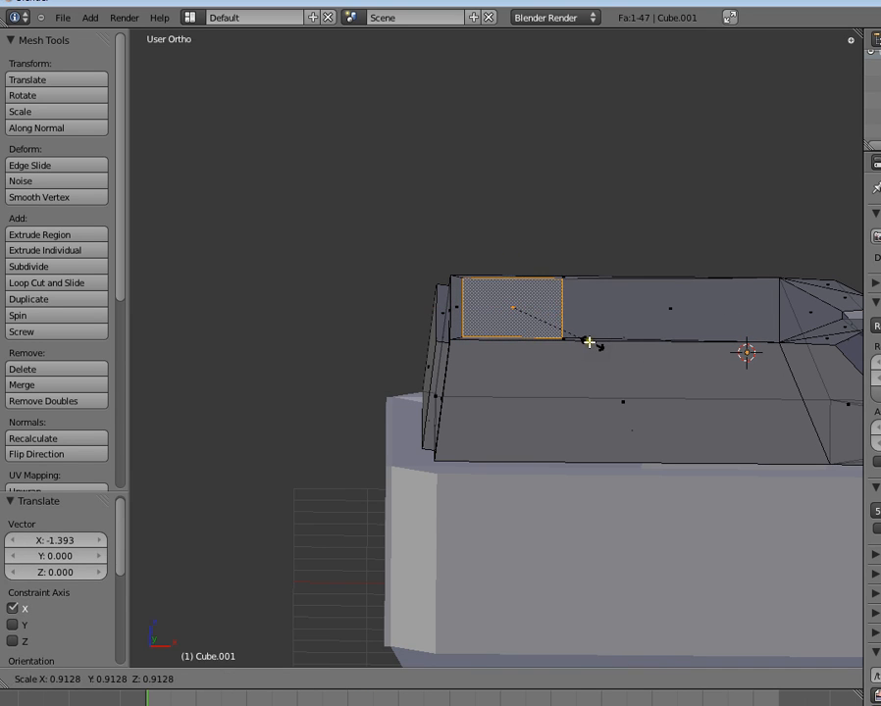
{"action": "left_click", "coordinate": [586, 344]}
{"action": "middle_click_drag", "start_coordinate": [498, 371], "coordinate": [492, 453]}
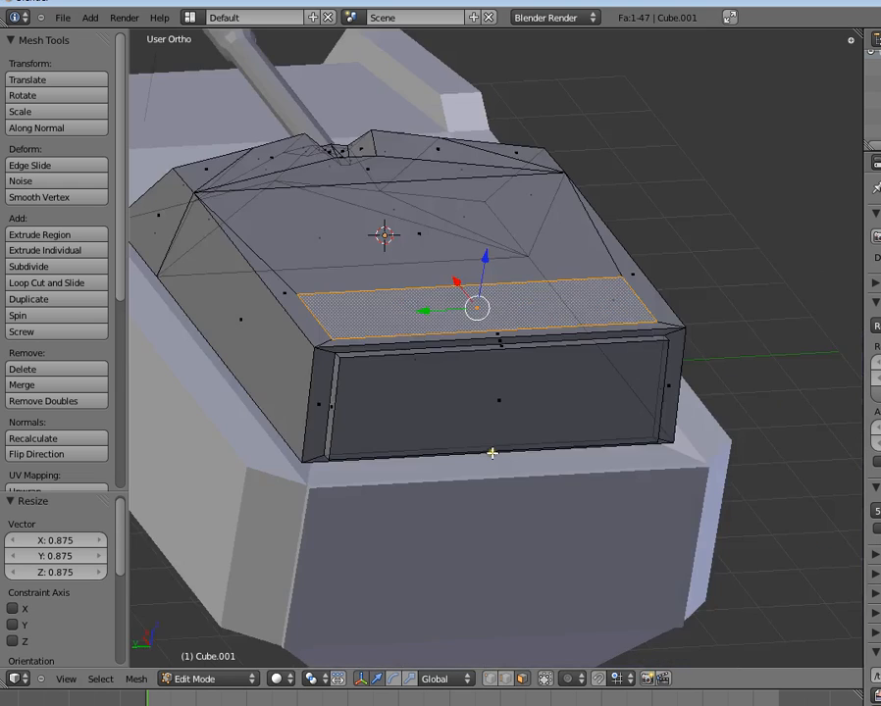
- Try subdividing the inset face at the rear of the turret's roof
{"action": "scroll", "coordinate": [492, 449], "scroll_direction": "up", "scroll_amount": 1}
{"action": "key", "text": "w"}
{"action": "left_click", "coordinate": [493, 447]}
{"action": "key", "text": "ctrl+z"}
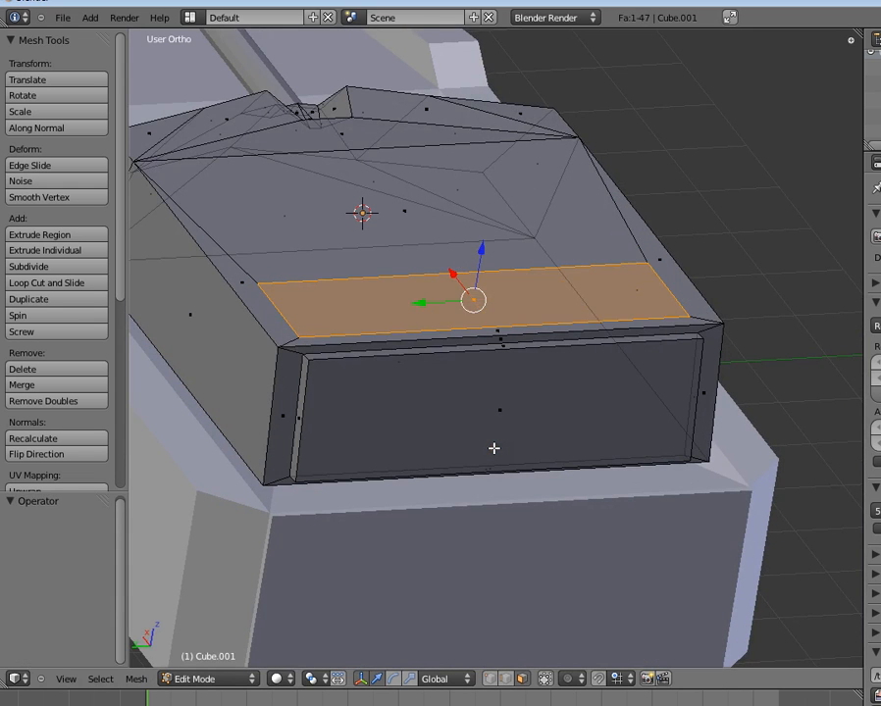
- Clear the selection and switch the turret mesh to edge selection mode
{"action": "key", "text": "a"}
{"action": "middle_click_drag", "start_coordinate": [575, 417], "coordinate": [523, 654]}
{"action": "left_click", "coordinate": [491, 679]}
{"action": "left_click", "coordinate": [506, 679]}
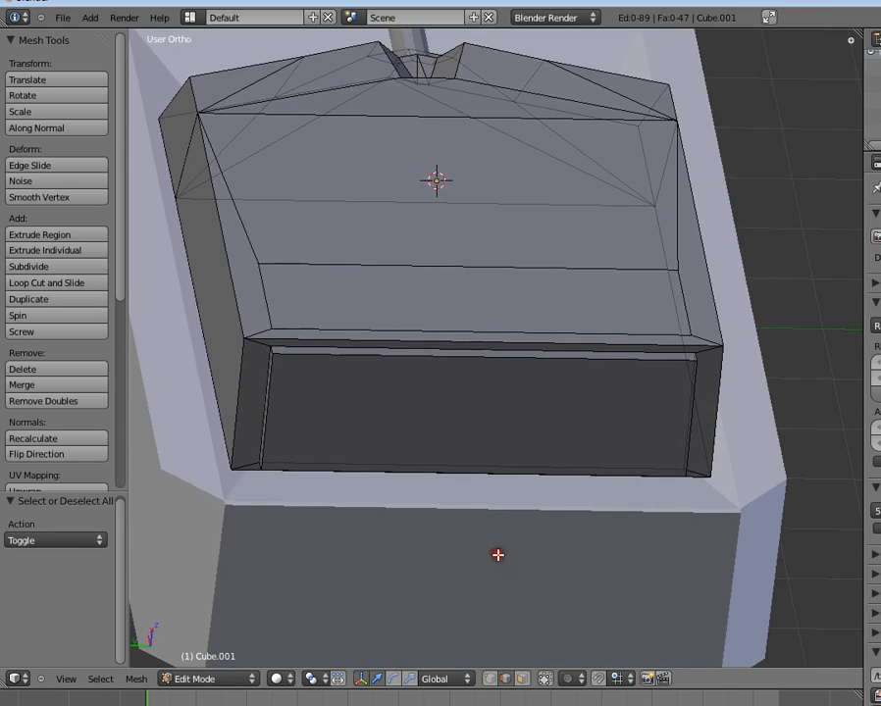
{"action": "middle_click_drag", "start_coordinate": [496, 553], "coordinate": [356, 414]}
- Select the nine crosswise edges running over the turret's rear roof, down its back face and along the bottom
{"action": "right_click", "coordinate": [773, 181]}
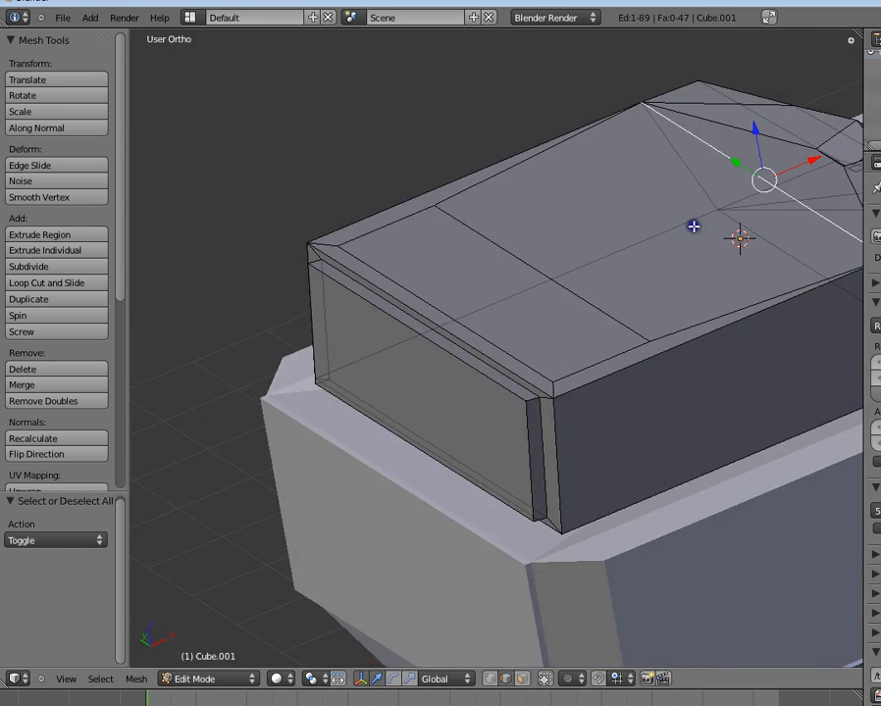
{"action": "right_click", "coordinate": [576, 288], "text": "shift"}
{"action": "right_click", "coordinate": [482, 325], "text": "shift"}
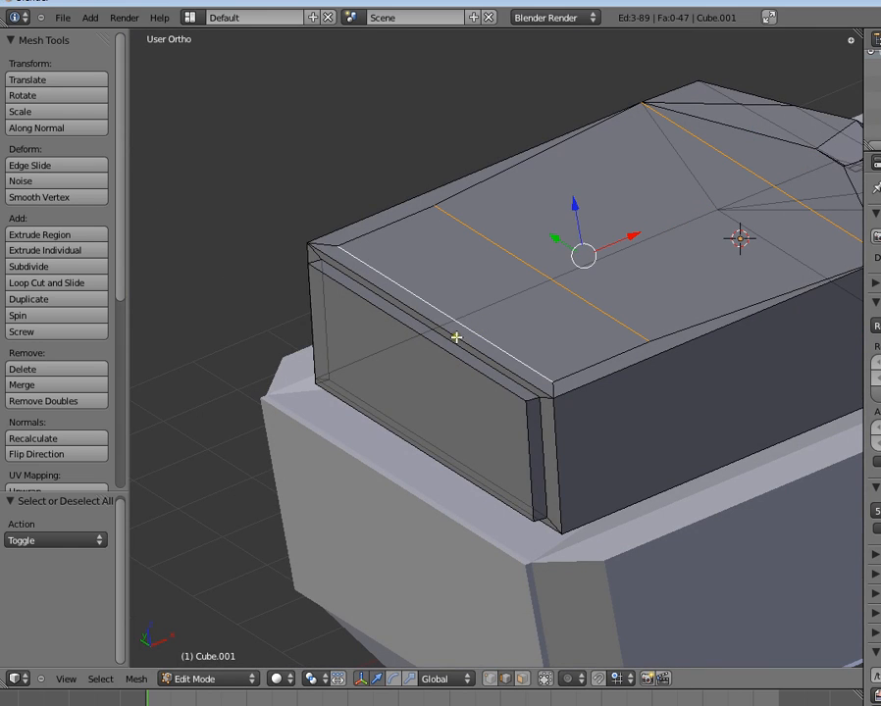
{"action": "right_click", "coordinate": [455, 336], "text": "shift"}
{"action": "right_click", "coordinate": [451, 341], "text": "shift"}
{"action": "right_click", "coordinate": [449, 354], "text": "shift"}
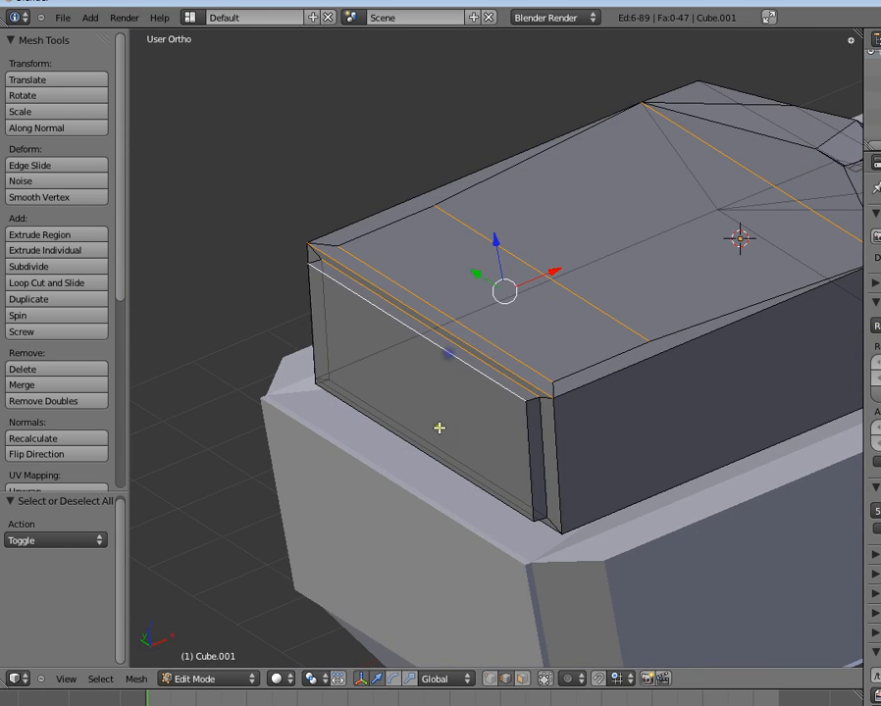
{"action": "right_click", "coordinate": [444, 465], "text": "shift"}
{"action": "right_click", "coordinate": [450, 458], "text": "shift"}
{"action": "middle_click_drag", "start_coordinate": [450, 455], "coordinate": [508, 474]}
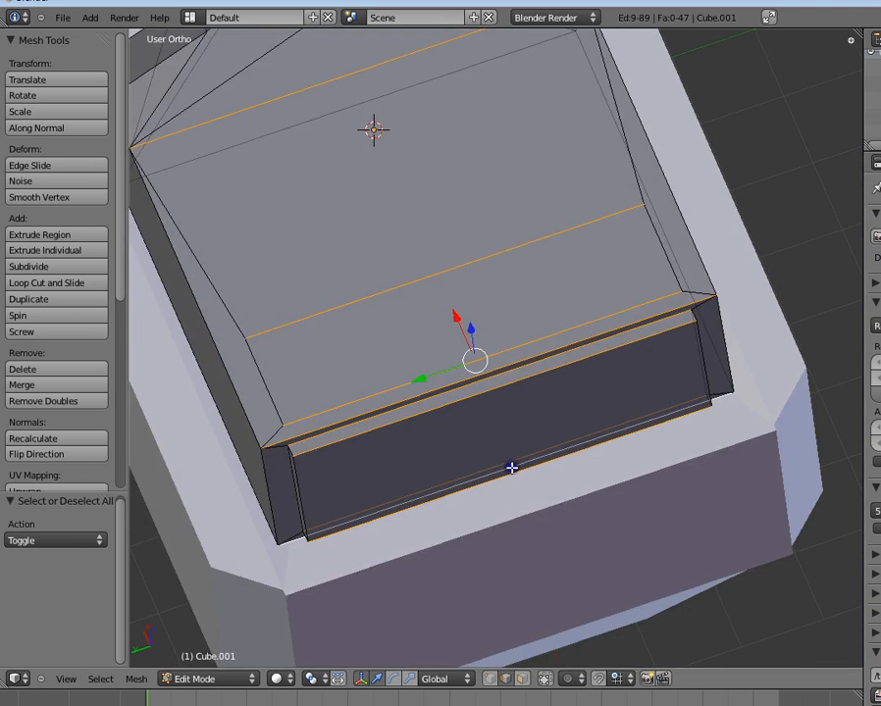
- Subdivide the selected crosswise edges to add a centre line, and clear the selection
{"action": "key", "text": "w"}
{"action": "left_click", "coordinate": [514, 468]}
{"action": "middle_click_drag", "start_coordinate": [514, 521], "coordinate": [582, 467]}
{"action": "key", "text": "a"}
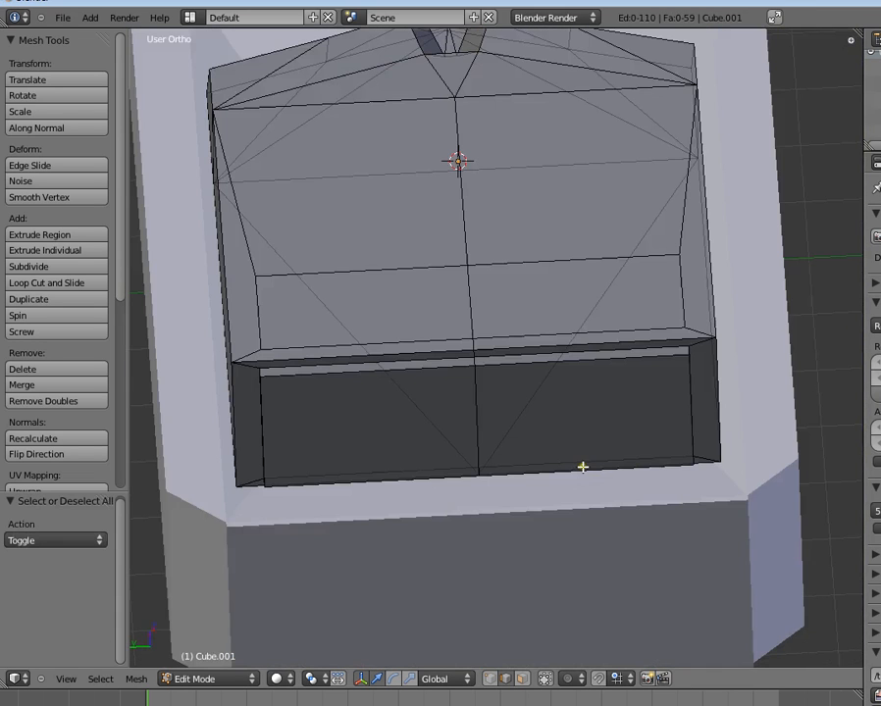
- Inset the rear roof panel on the turret's +Y side by extruding its face in place and scaling it to 0.924
{"action": "left_click", "coordinate": [522, 679]}
{"action": "right_click", "coordinate": [424, 319]}
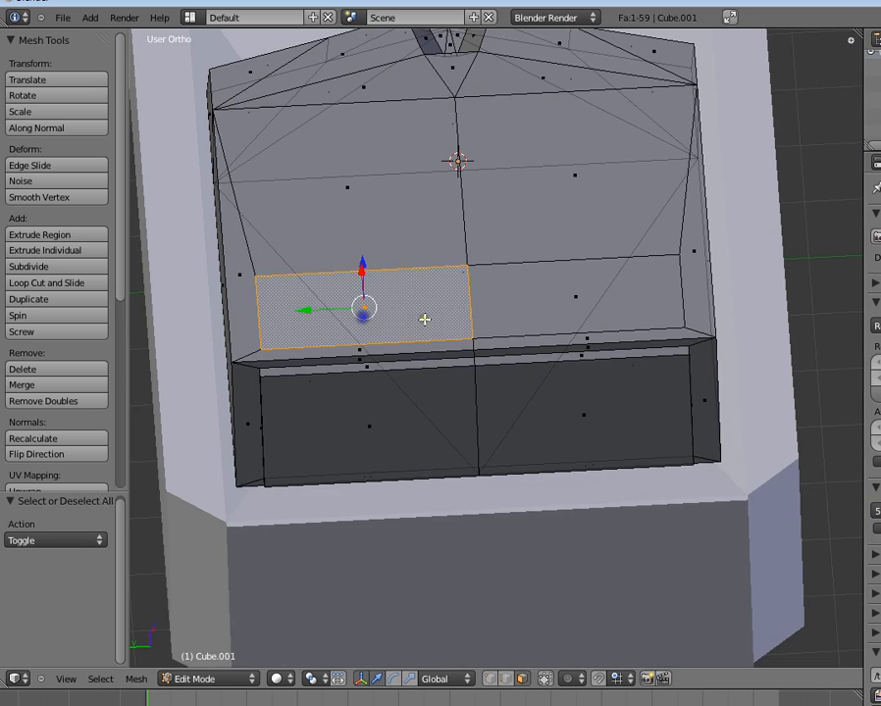
{"action": "key", "text": "e"}
{"action": "right_click", "coordinate": [502, 359]}
{"action": "key", "text": "s"}
{"action": "left_click", "coordinate": [527, 316]}
- Inset the matching rear roof panel on the -Y side by extruding it in place and scaling it to 0.924
{"action": "right_click", "coordinate": [633, 334]}
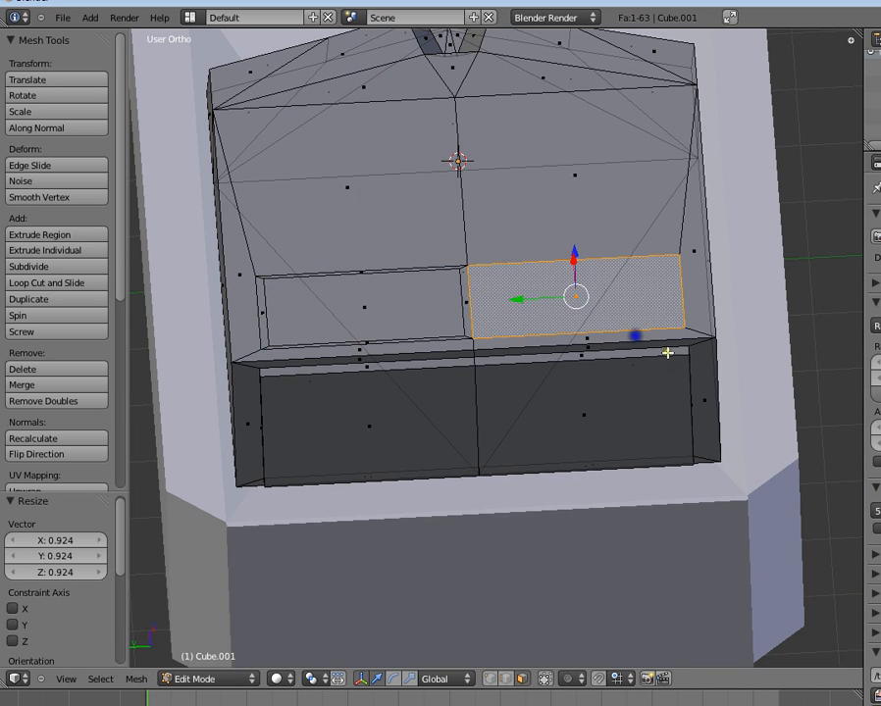
{"action": "key", "text": "s"}
{"action": "right_click", "coordinate": [661, 350]}
{"action": "key", "text": "e"}
{"action": "right_click", "coordinate": [663, 353]}
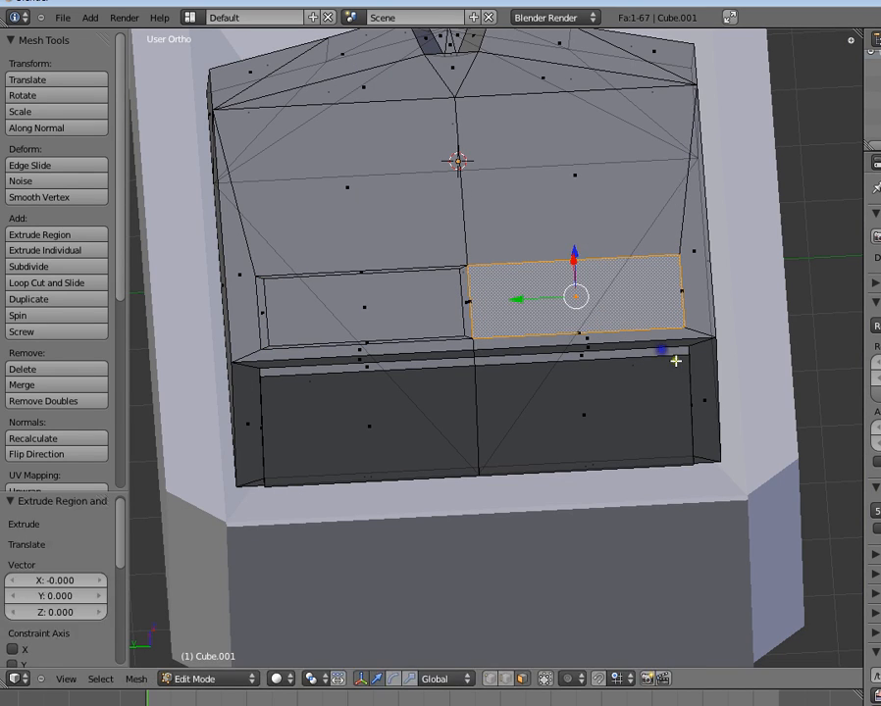
{"action": "key", "text": "s"}
{"action": "left_click", "coordinate": [665, 355]}
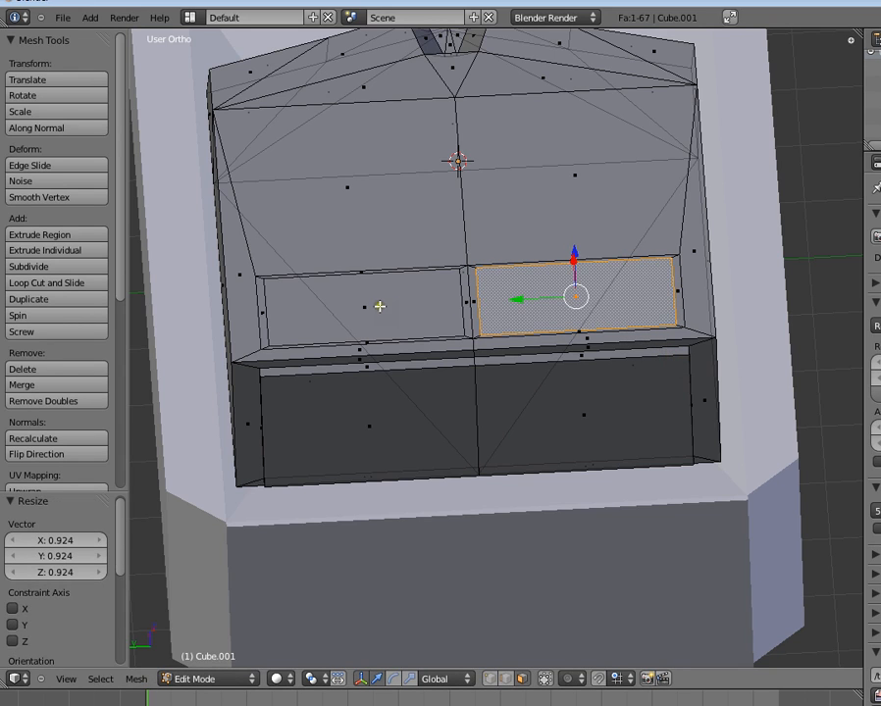
- Select both inset rear roof panels, extrude them 0.132 upward, and widen the top to 1.202 along X
{"action": "right_click", "coordinate": [379, 306], "text": "shift"}
{"action": "key", "text": "KP_3"}
{"action": "key", "text": "KP_5"}
{"action": "key", "text": "KP_1"}
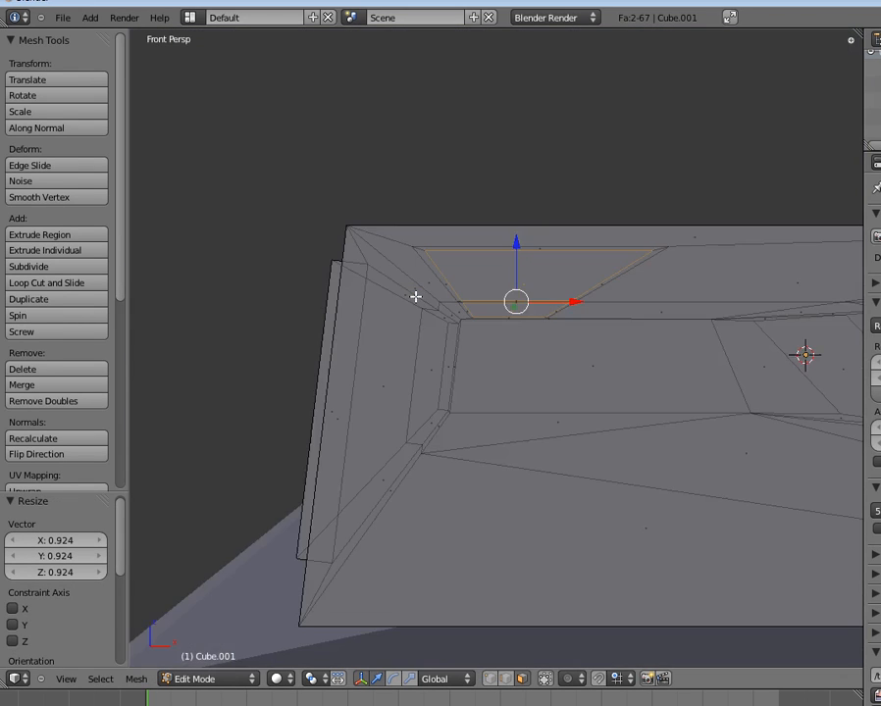
{"action": "key", "text": "KP_5"}
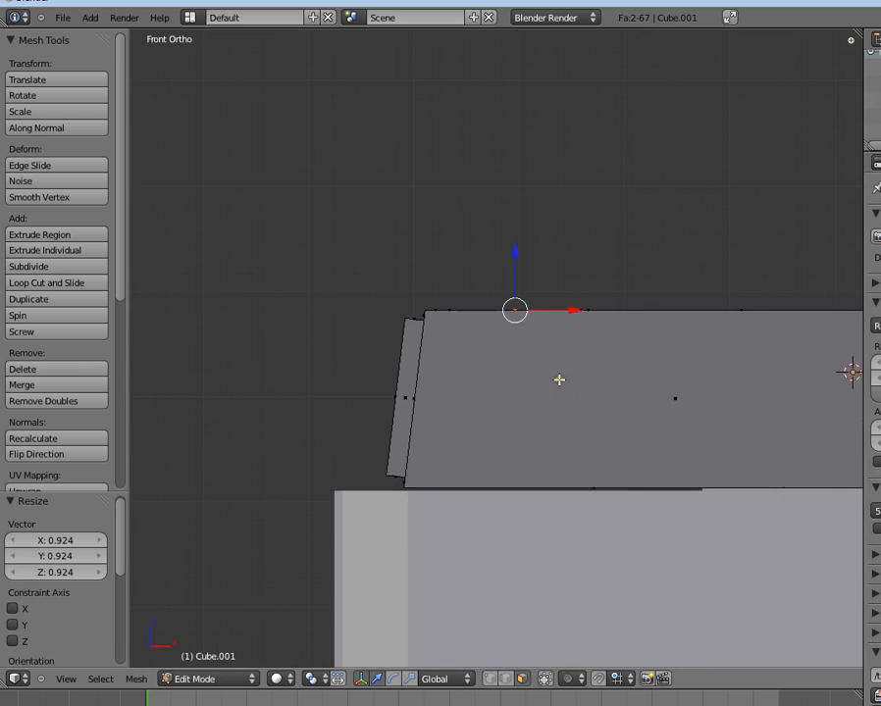
{"action": "key", "text": "e"}
{"action": "left_click", "coordinate": [559, 365]}
{"action": "key", "text": "s"}
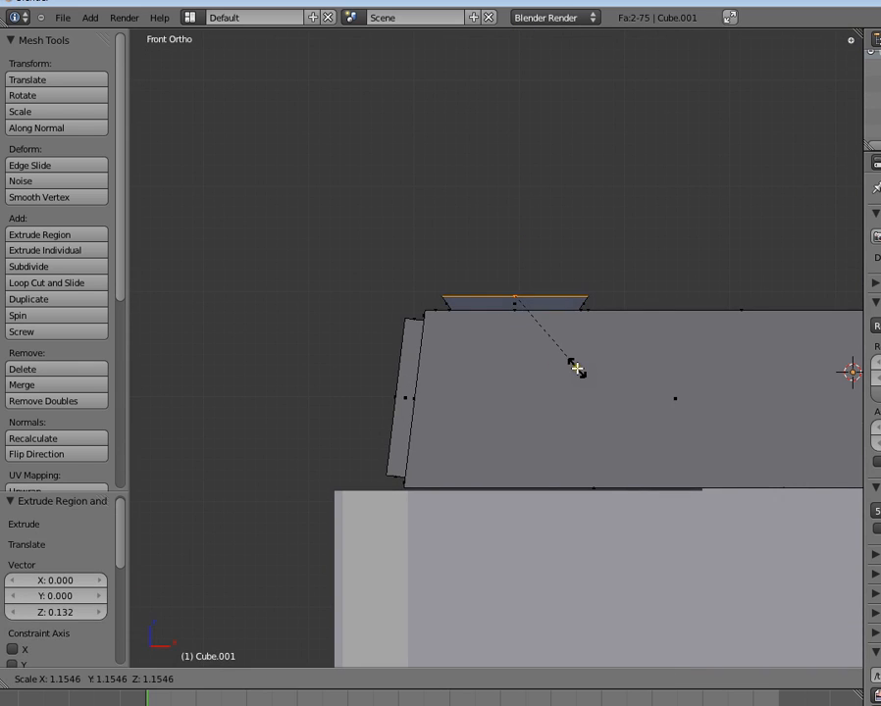
{"action": "key", "text": "x"}
{"action": "left_click", "coordinate": [581, 369]}
- Extrude a second tier upward from the raised panels and scale its top faces to 1.123 along X
{"action": "key", "text": "e"}
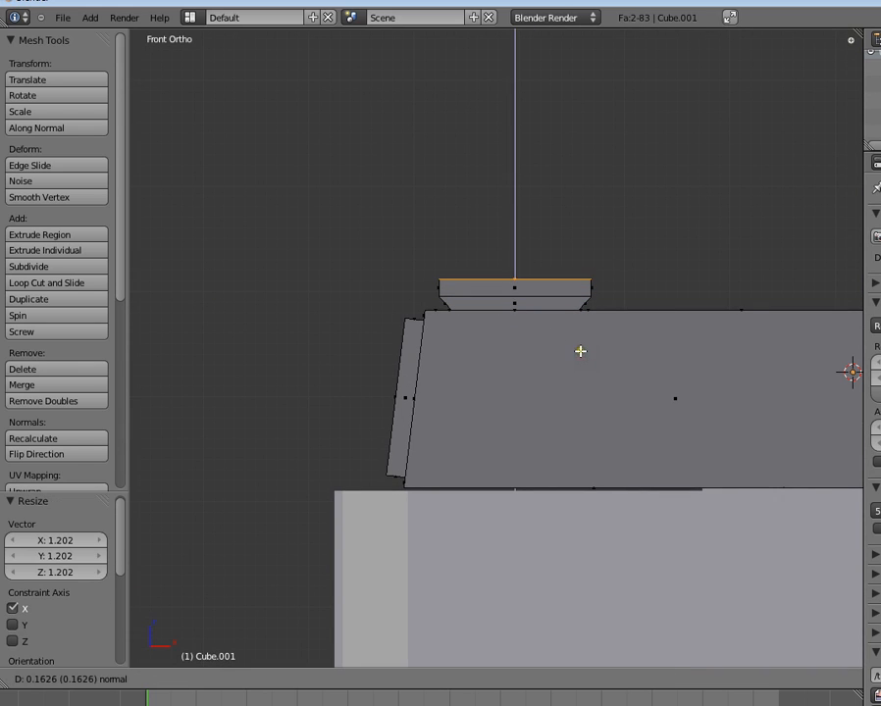
{"action": "left_click", "coordinate": [581, 350]}
{"action": "key", "text": "s"}
{"action": "key", "text": "x"}
{"action": "left_click", "coordinate": [592, 354]}
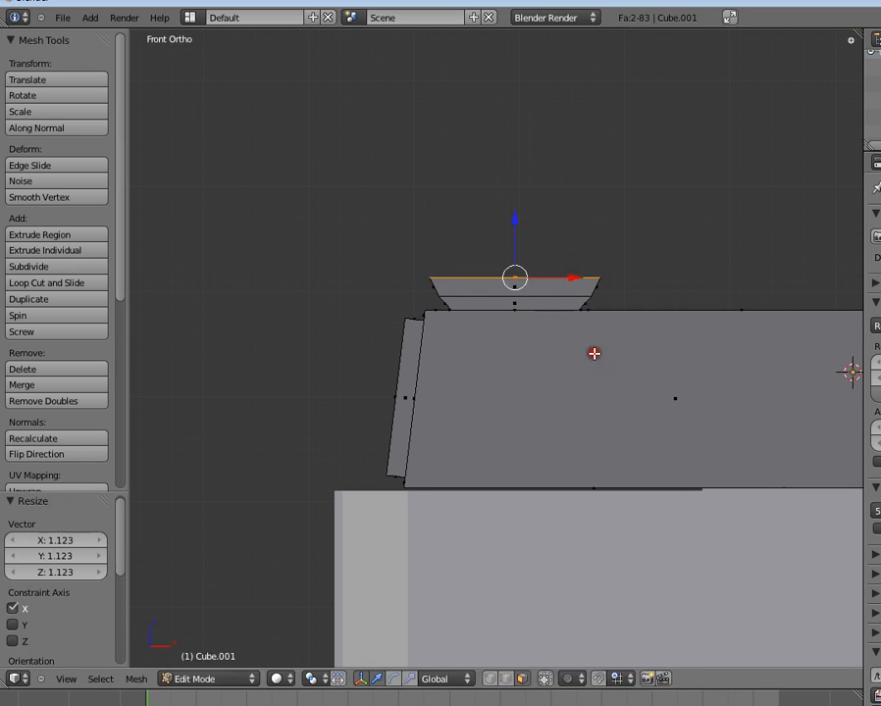
- Extrude a third tier 0.155 upward and widen its top faces very slightly along X
{"action": "key", "text": "e"}
{"action": "left_click", "coordinate": [590, 336]}
{"action": "key", "text": "s"}
{"action": "key", "text": "x"}
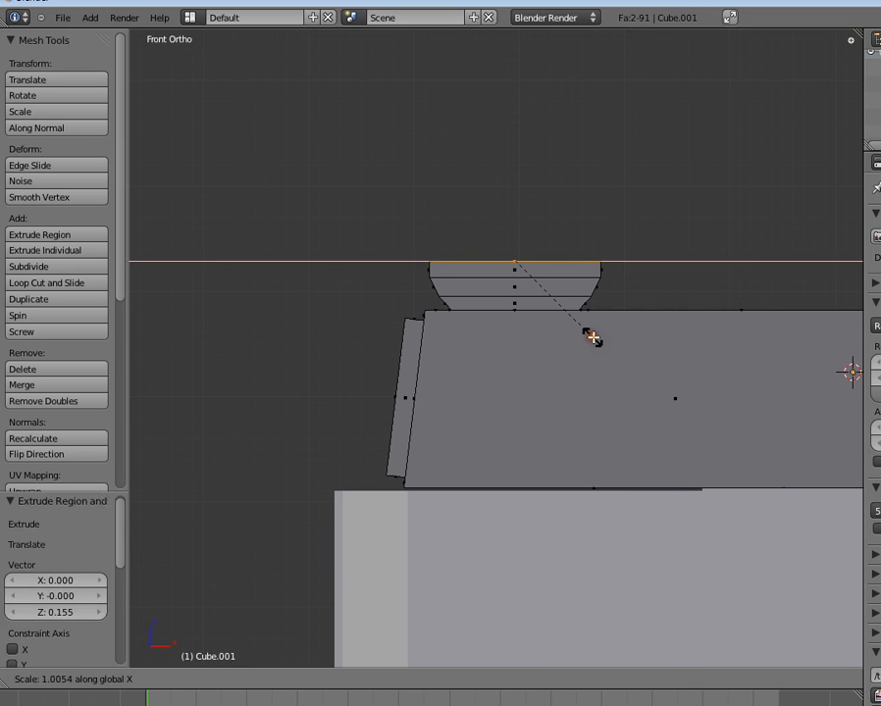
{"action": "left_click", "coordinate": [592, 337]}
- Extrude a fourth tier 0.201 upward and scale its top faces to 0.989 along X
{"action": "left_click", "coordinate": [590, 314]}
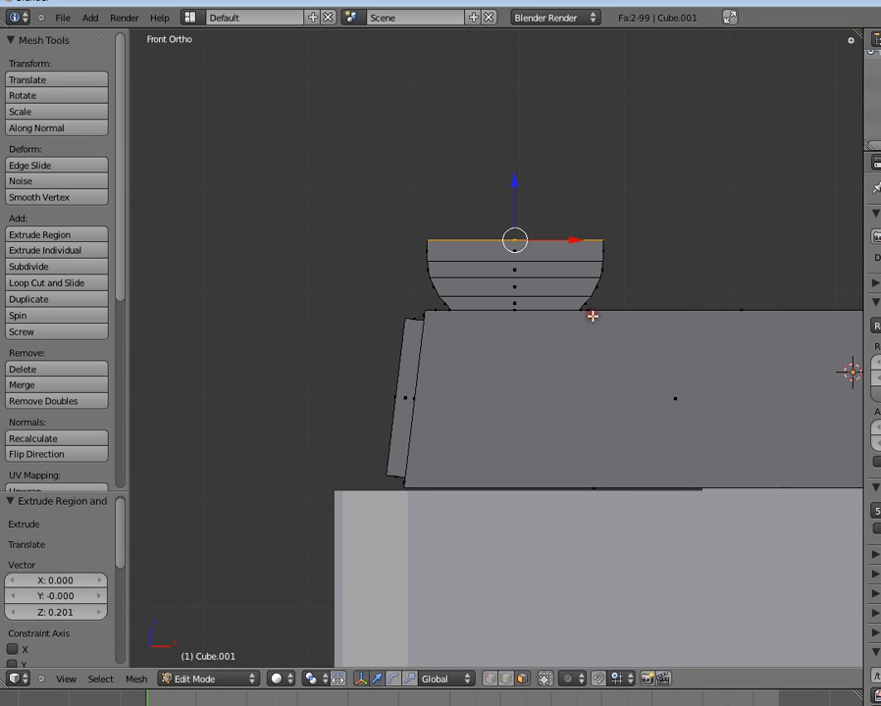
{"action": "key", "text": "s"}
{"action": "key", "text": "x"}
{"action": "left_click", "coordinate": [588, 314]}
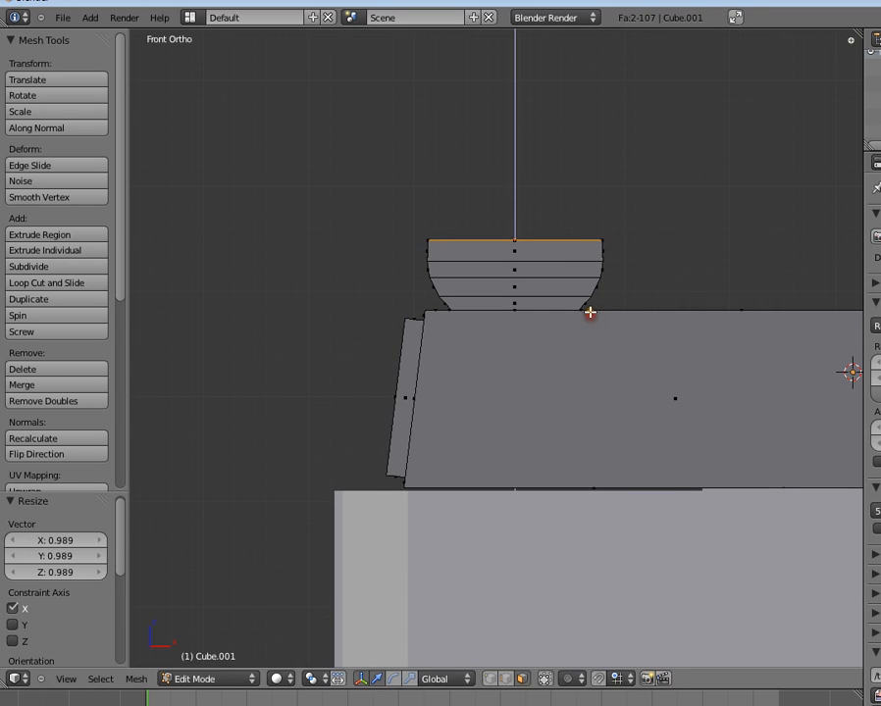
- Extrude a fifth tier upward and scale its top faces to 0.930 along X to begin rounding inward
{"action": "key", "text": "e"}
{"action": "left_click", "coordinate": [584, 297]}
{"action": "key", "text": "s"}
{"action": "key", "text": "x"}
{"action": "left_click", "coordinate": [581, 297]}
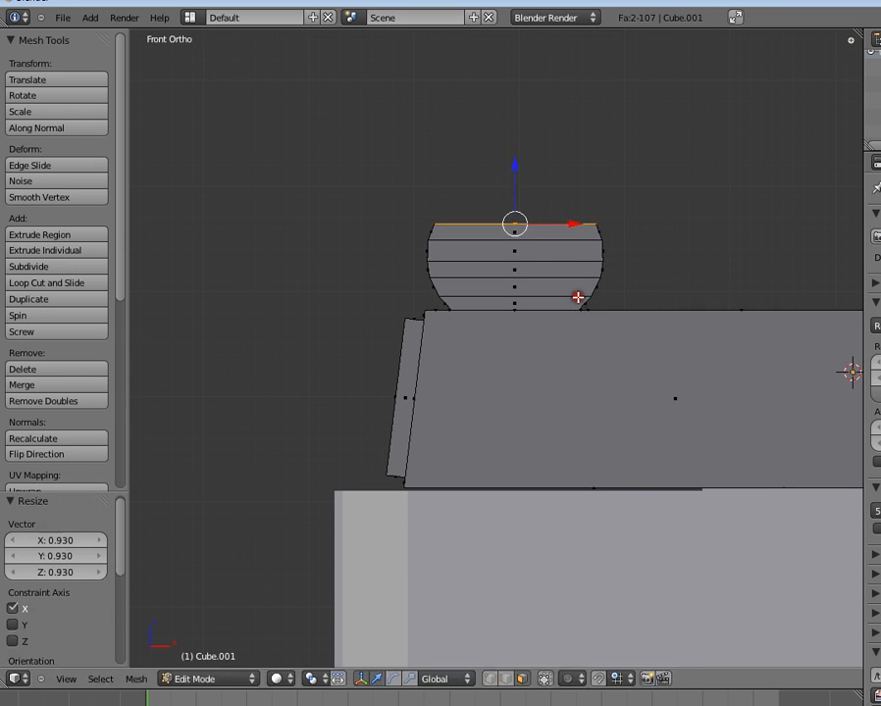
- Extrude a sixth tier 0.217 upward and narrow its top along X, scaling by 0.697 and readjusting by 1.109
{"action": "key", "text": "e"}
{"action": "left_click", "coordinate": [576, 275]}
{"action": "key", "text": "s"}
{"action": "key", "text": "x"}
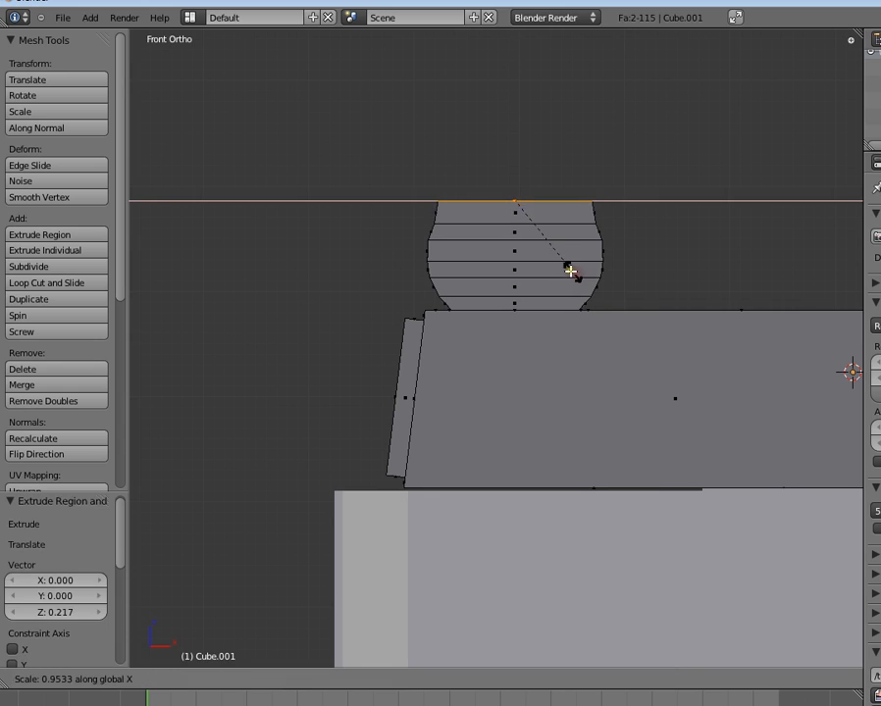
{"action": "left_click", "coordinate": [551, 255]}
{"action": "key", "text": "s"}
{"action": "key", "text": "x"}
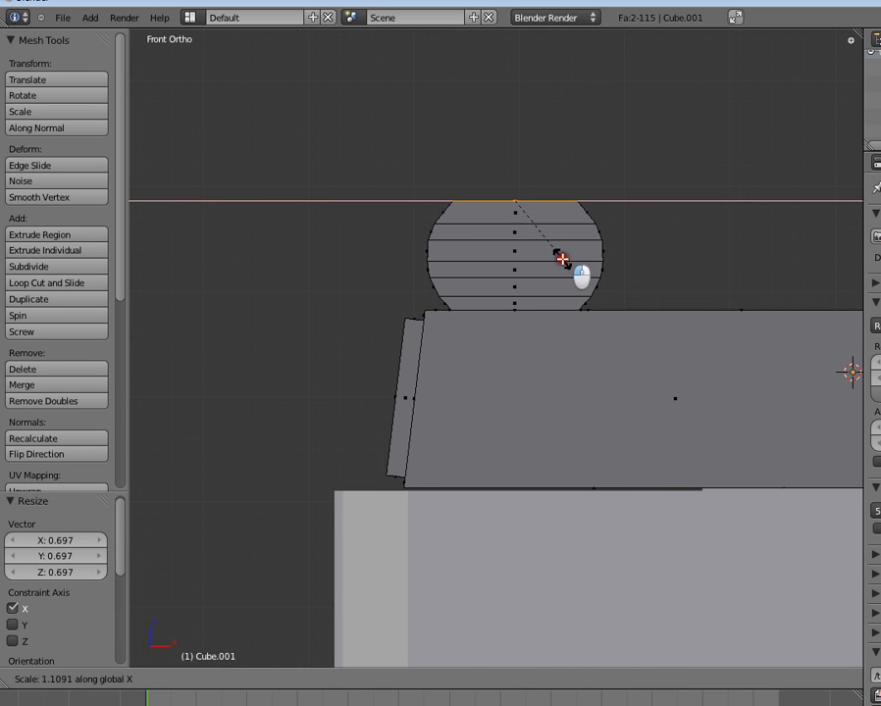
{"action": "left_click", "coordinate": [555, 257]}
- Lower the top faces of the sixth tier by about 0.023 along Z
{"action": "key", "text": "e"}
{"action": "key", "text": "Escape"}
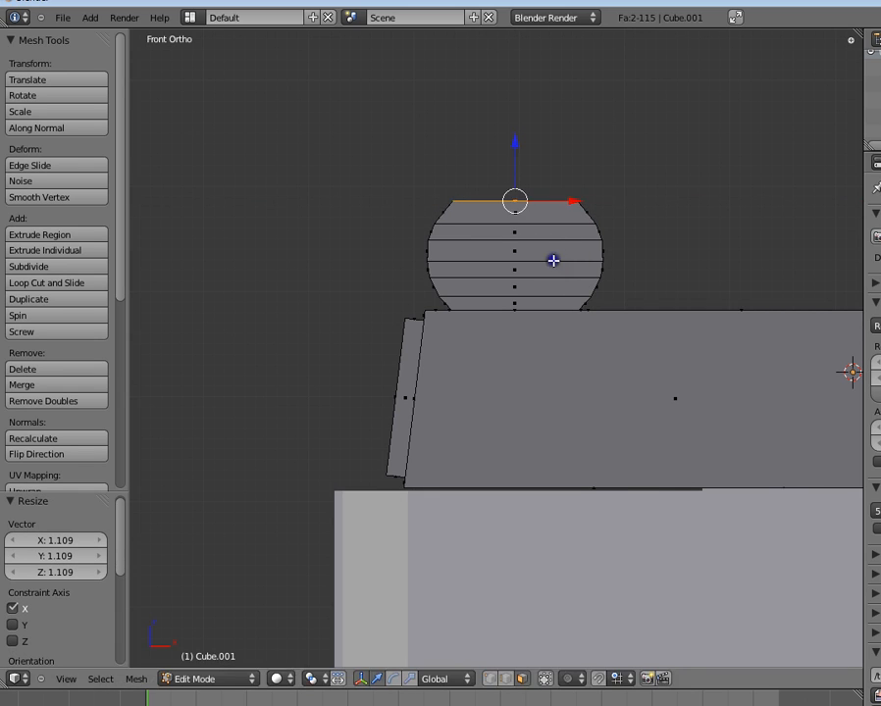
{"action": "left_click_drag", "start_coordinate": [516, 153], "coordinate": [517, 156]}
{"action": "left_click", "coordinate": [548, 263]}
- Extrude a seventh tier 0.124 upward and scale its top faces to 0.650 along X
{"action": "key", "text": "e"}
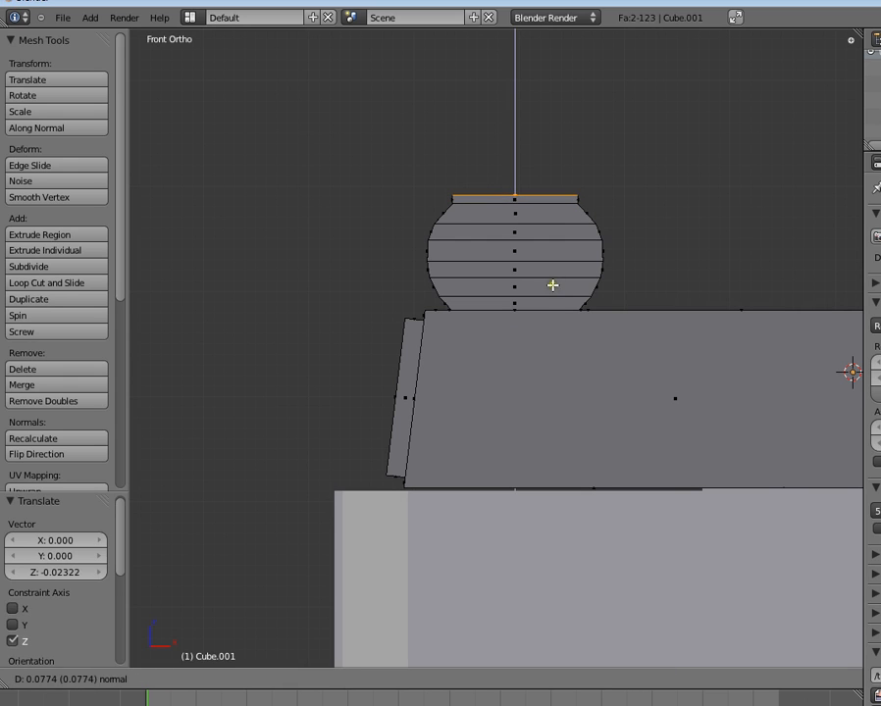
{"action": "left_click", "coordinate": [552, 280]}
{"action": "key", "text": "s"}
{"action": "key", "text": "x"}
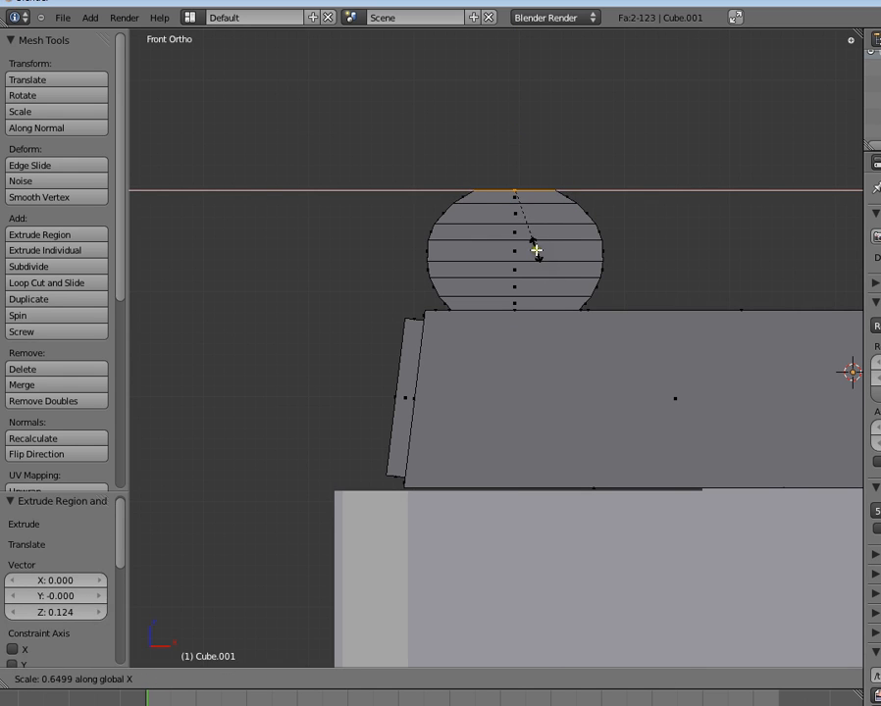
{"action": "left_click", "coordinate": [537, 250]}
{"action": "key", "text": "e"}
{"action": "key", "text": "r"}
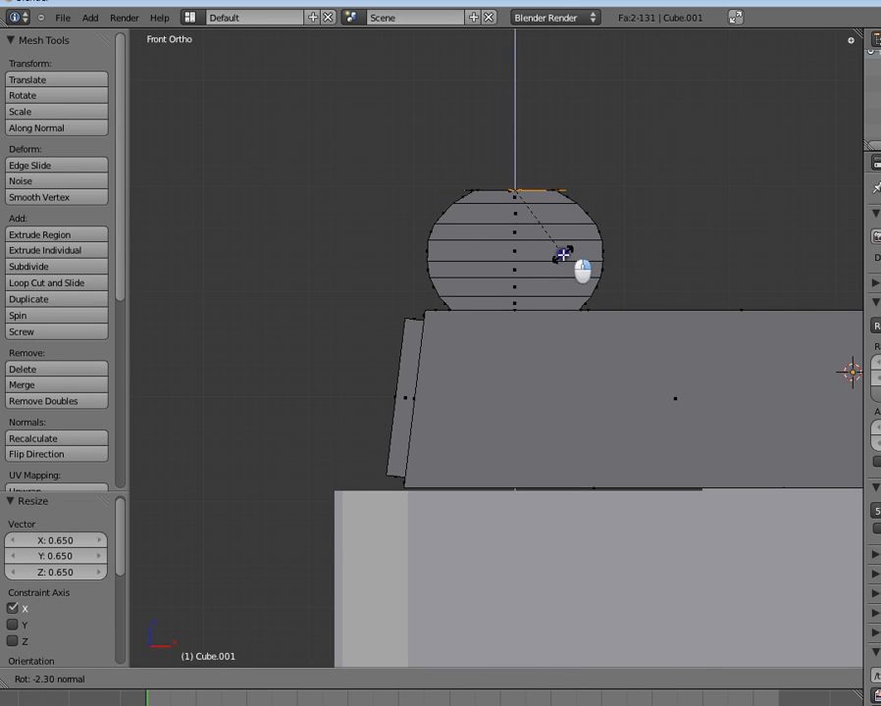
{"action": "right_click", "coordinate": [562, 254]}
{"action": "key", "text": "ctrl+z"}
- Cap the rounded rolls with a thin extrusion narrowed along X and raised slightly, and return to Object Mode
{"action": "key", "text": "e"}
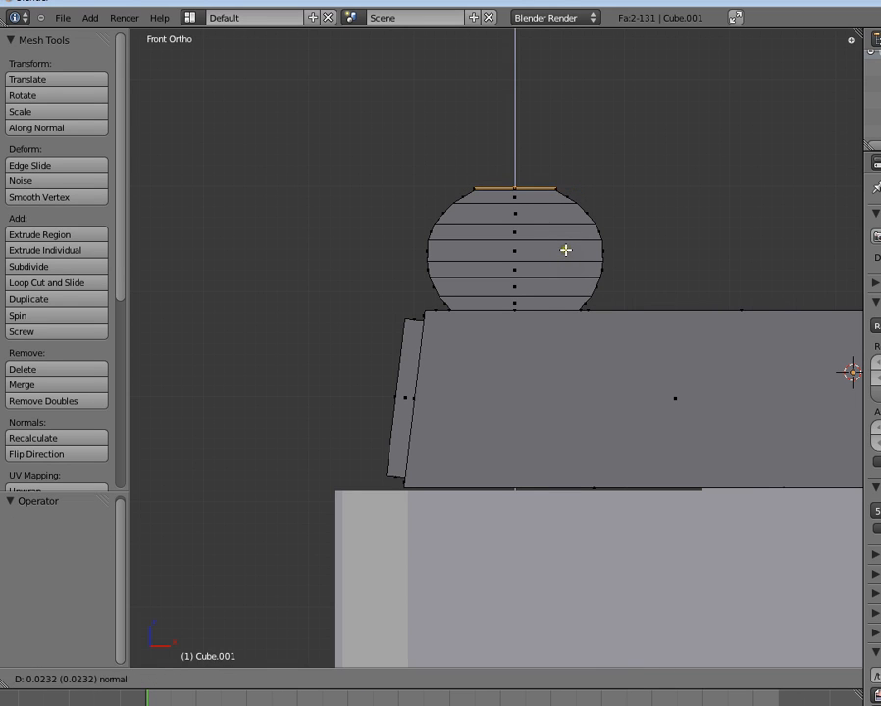
{"action": "left_click", "coordinate": [564, 250]}
{"action": "key", "text": "s"}
{"action": "key", "text": "x"}
{"action": "left_click", "coordinate": [525, 155]}
{"action": "left_click_drag", "start_coordinate": [515, 149], "coordinate": [515, 146]}
{"action": "key", "text": "Tab"}
- Examine the rounded rolls and the surrounding turret roof in perspective view with nothing selected
{"action": "middle_click_drag", "start_coordinate": [512, 202], "coordinate": [602, 428]}
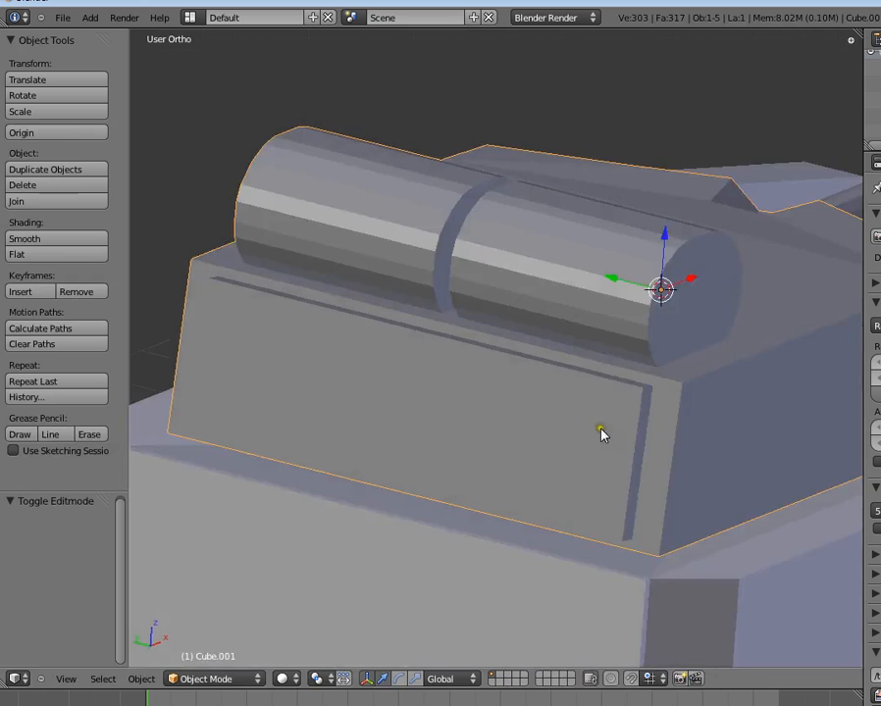
{"action": "key", "text": "KP_5"}
{"action": "key", "text": "a"}
{"action": "scroll", "coordinate": [599, 431], "scroll_direction": "down", "scroll_amount": 6}
{"action": "middle_click_drag", "start_coordinate": [495, 429], "coordinate": [701, 427]}
{"action": "middle_click_drag", "start_coordinate": [427, 453], "coordinate": [672, 436], "text": "shift"}
{"action": "middle_click_drag", "start_coordinate": [599, 390], "coordinate": [689, 543], "text": "shift"}
- In Edit Mode, select the -Y roof face just ahead of the rolls and extrude it in place
{"action": "key", "text": "Tab"}
{"action": "scroll", "coordinate": [519, 422], "scroll_direction": "up", "scroll_amount": 3}
{"action": "right_click", "coordinate": [537, 429]}
{"action": "middle_click_drag", "start_coordinate": [520, 485], "coordinate": [589, 403]}
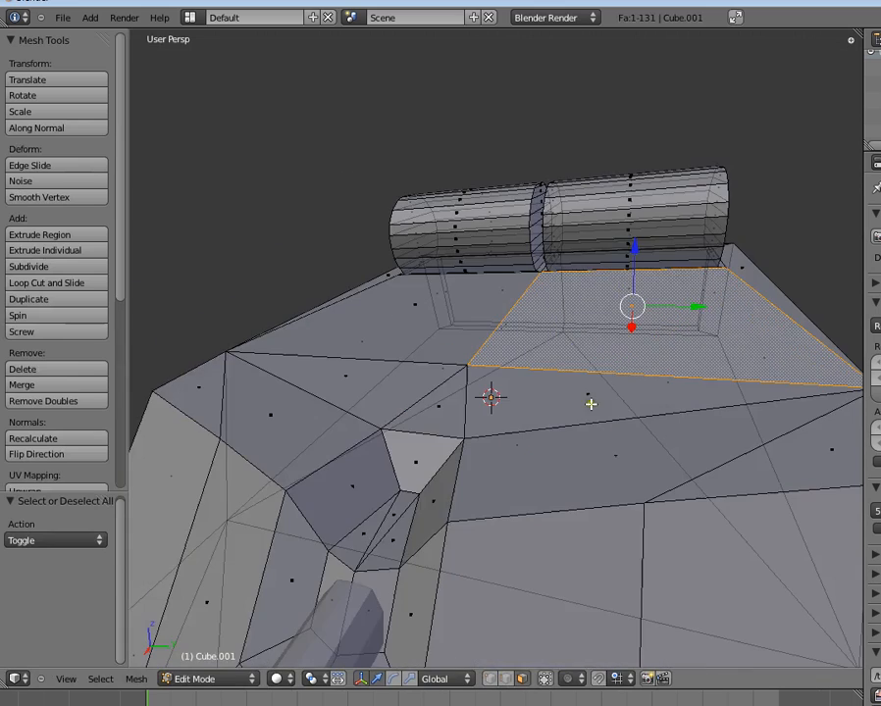
{"action": "key", "text": "a"}
{"action": "middle_click_drag", "start_coordinate": [441, 471], "coordinate": [577, 414]}
{"action": "scroll", "coordinate": [460, 484], "scroll_direction": "down", "scroll_amount": 1}
{"action": "scroll", "coordinate": [456, 468], "scroll_direction": "up", "scroll_amount": 2}
{"action": "scroll", "coordinate": [562, 471], "scroll_direction": "down", "scroll_amount": 2}
{"action": "scroll", "coordinate": [529, 397], "scroll_direction": "up", "scroll_amount": 3}
{"action": "middle_click_drag", "start_coordinate": [457, 323], "coordinate": [481, 347], "text": "shift"}
{"action": "right_click", "coordinate": [482, 347]}
{"action": "middle_click_drag", "start_coordinate": [520, 396], "coordinate": [570, 478]}
{"action": "key", "text": "e"}
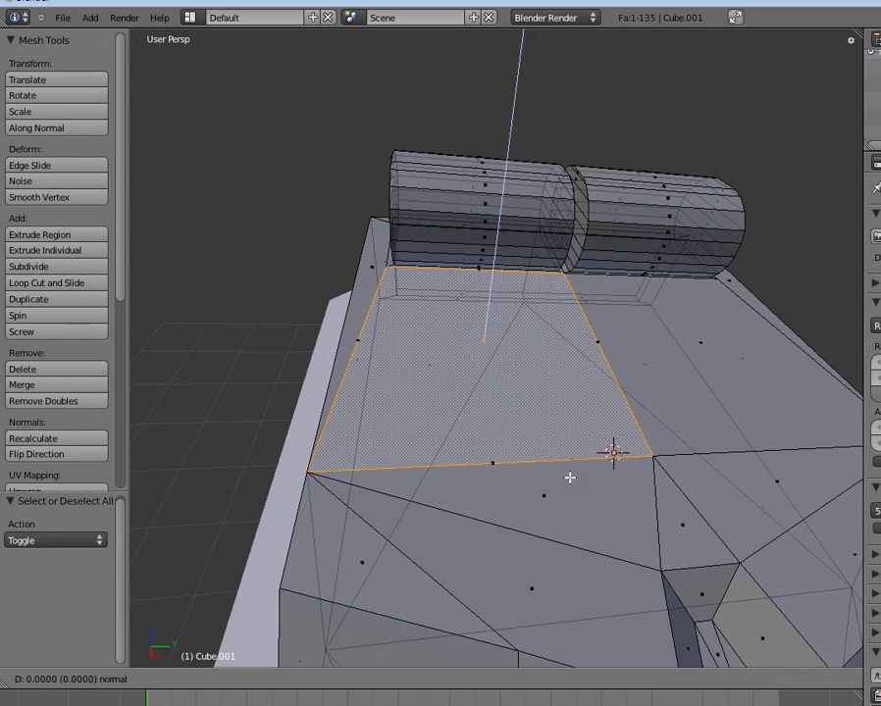
{"action": "right_click", "coordinate": [569, 478]}
{"action": "key", "text": "s"}
{"action": "left_click", "coordinate": [558, 415]}
{"action": "middle_click_drag", "start_coordinate": [558, 415], "coordinate": [569, 418]}
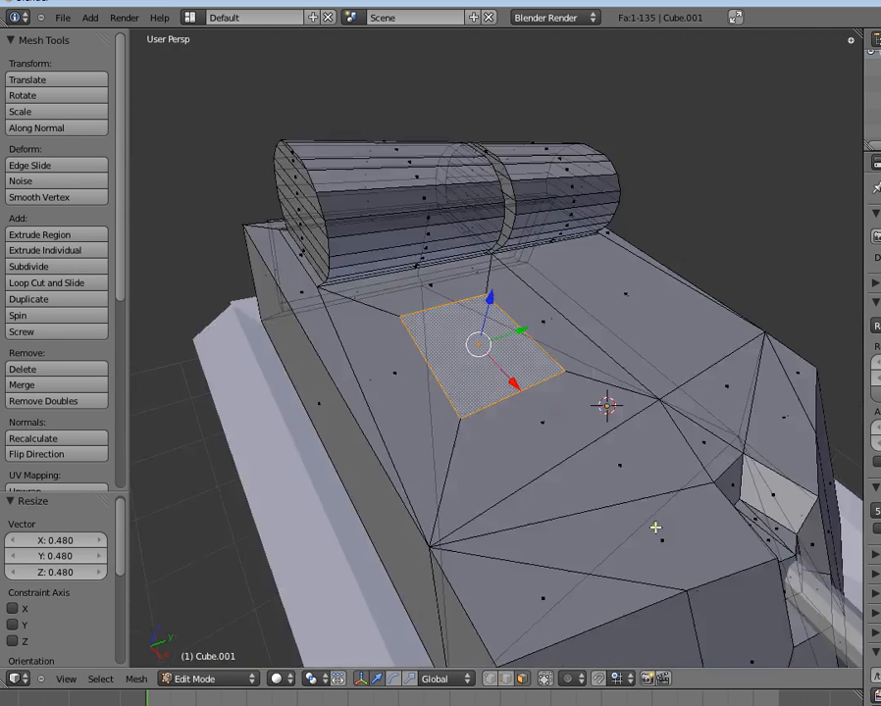
{"action": "key", "text": "s"}
{"action": "left_click", "coordinate": [602, 429]}
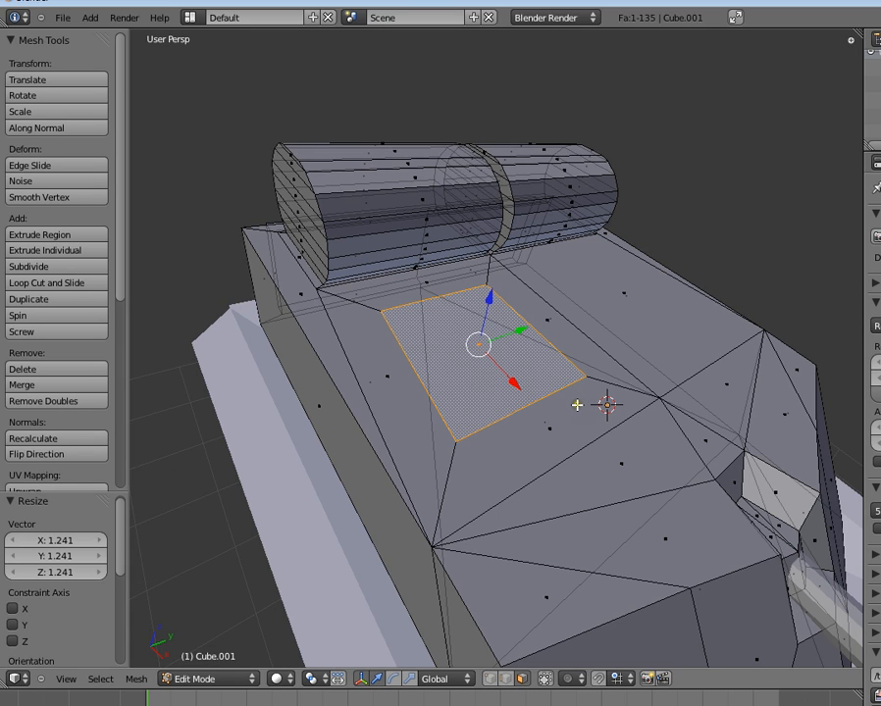
{"action": "key", "text": "ctrl+z"}
{"action": "key", "text": "ctrl+z"}
{"action": "key", "text": "ctrl+z"}
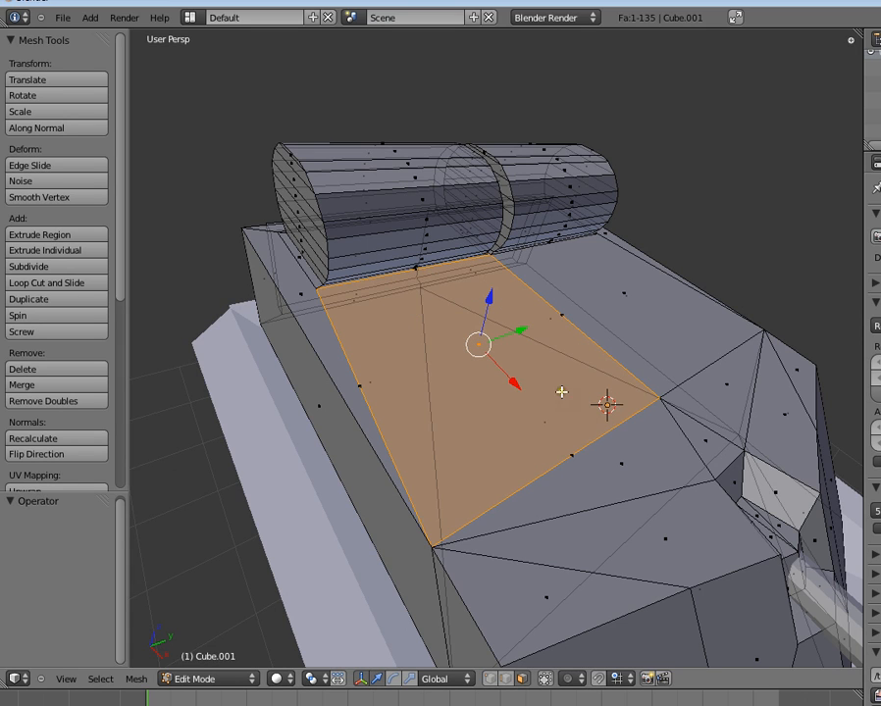
- Scale the extruded roof face to 0.574 to inset a hatch outline
{"action": "key", "text": "s"}
{"action": "left_click", "coordinate": [519, 371]}
{"action": "scroll", "coordinate": [607, 477], "scroll_direction": "up", "scroll_amount": 2}
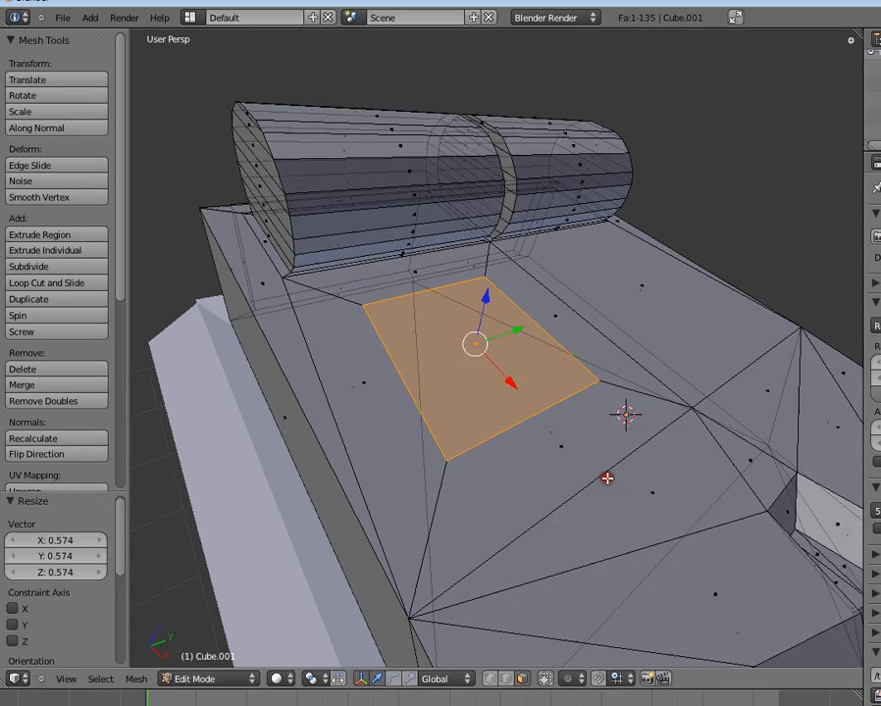
- Subdivide the inset hatch face with one cut and switch to vertex selection
{"action": "middle_click_drag", "start_coordinate": [607, 477], "coordinate": [590, 483]}
{"action": "scroll", "coordinate": [613, 463], "scroll_direction": "up", "scroll_amount": 2}
{"action": "scroll", "coordinate": [576, 452], "scroll_direction": "down", "scroll_amount": 3}
{"action": "middle_click_drag", "start_coordinate": [545, 440], "coordinate": [512, 433]}
{"action": "key", "text": "w"}
{"action": "left_click", "coordinate": [512, 433]}
{"action": "left_click", "coordinate": [493, 678]}
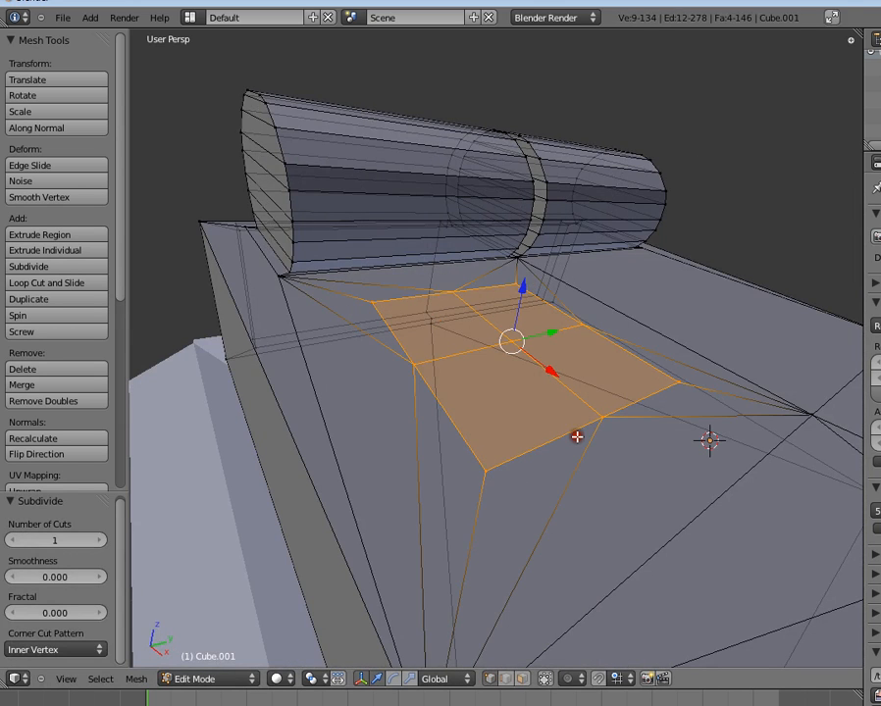
- Move the middle vertex of the hatch's front edge about 0.18 forward along X, and clear the selection
{"action": "right_click", "coordinate": [601, 417]}
{"action": "middle_click_drag", "start_coordinate": [600, 417], "coordinate": [623, 460]}
{"action": "left_click_drag", "start_coordinate": [638, 465], "coordinate": [661, 486]}
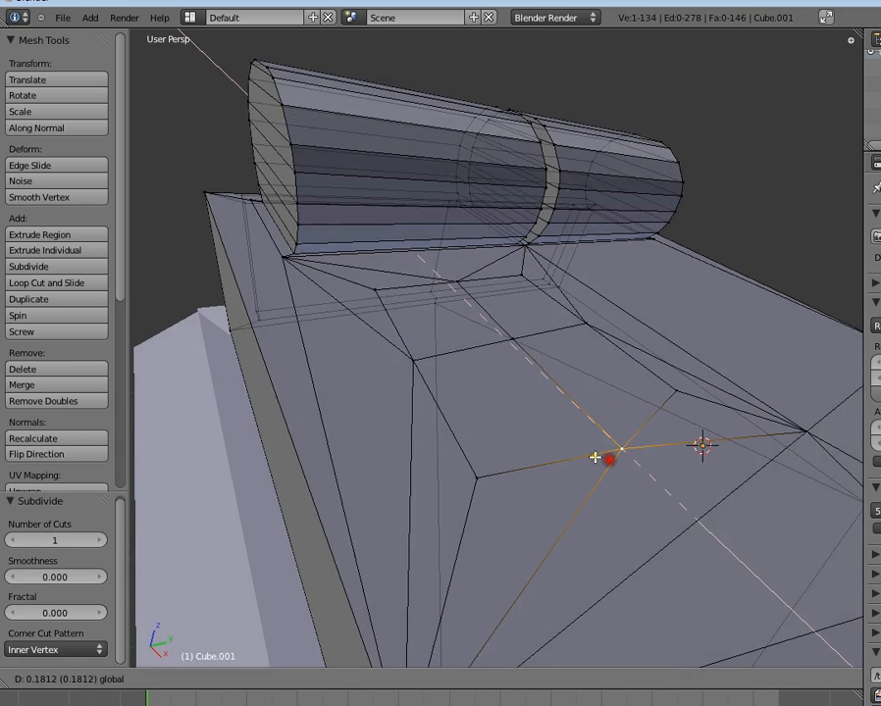
{"action": "key", "text": "a"}
- Scale the hatch's two rear corner vertices together to 0.873, and clear the selection
{"action": "middle_click_drag", "start_coordinate": [595, 456], "coordinate": [445, 480]}
{"action": "right_click", "coordinate": [443, 258]}
{"action": "right_click", "coordinate": [619, 235], "text": "shift"}
{"action": "key", "text": "s"}
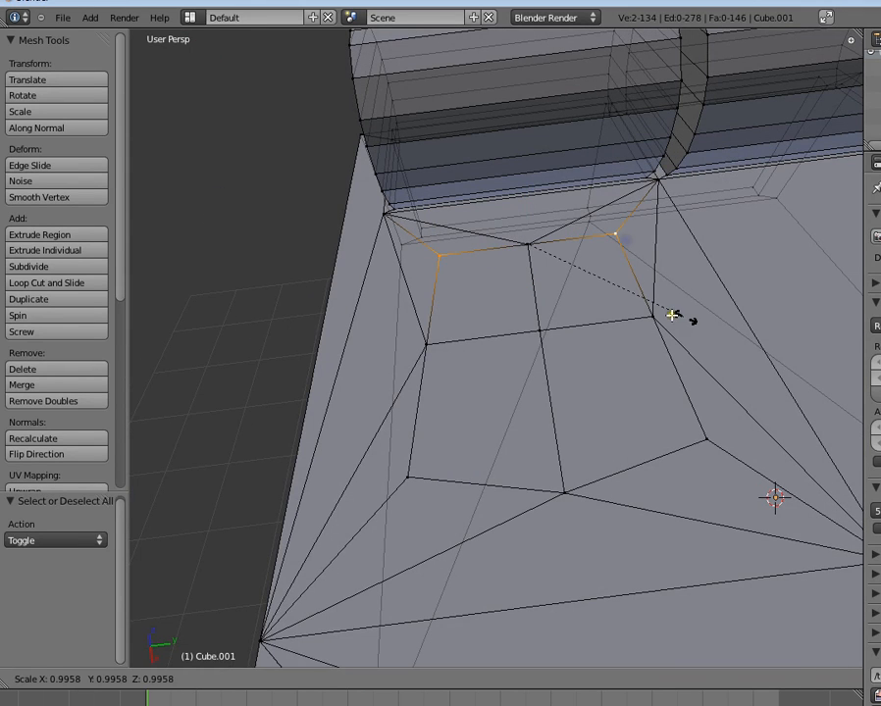
{"action": "left_click", "coordinate": [563, 307]}
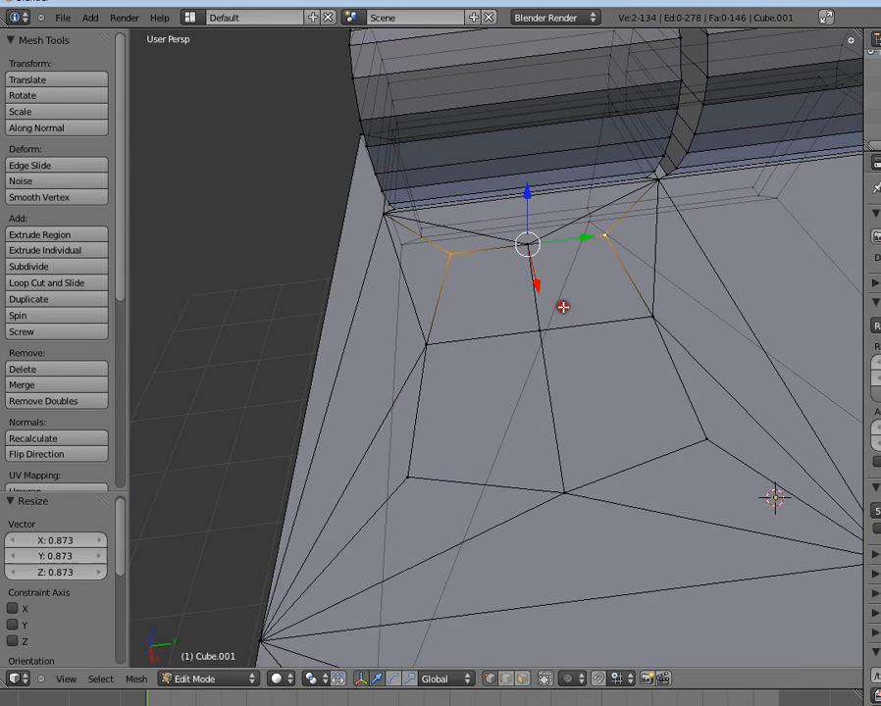
{"action": "left_click", "coordinate": [563, 324]}
{"action": "key", "text": "a"}
- Shift the hatch's front -Y corner vertex slightly rearward along X and about 0.056 inward along Y
{"action": "middle_click_drag", "start_coordinate": [562, 323], "coordinate": [534, 493]}
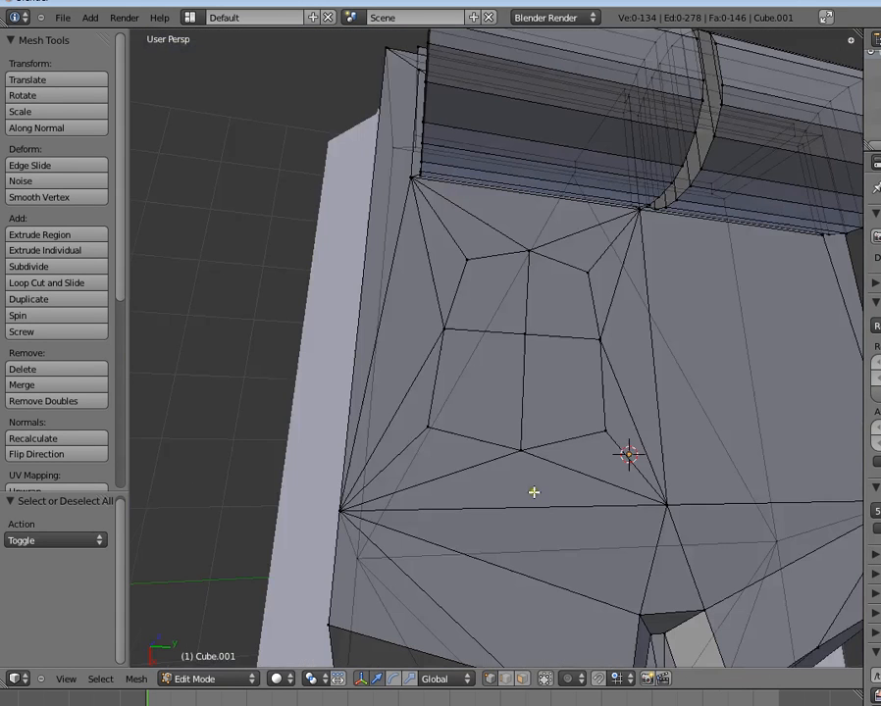
{"action": "middle_click_drag", "start_coordinate": [468, 437], "coordinate": [449, 441]}
{"action": "left_click_drag", "start_coordinate": [426, 482], "coordinate": [429, 471]}
{"action": "left_click_drag", "start_coordinate": [475, 418], "coordinate": [483, 424]}
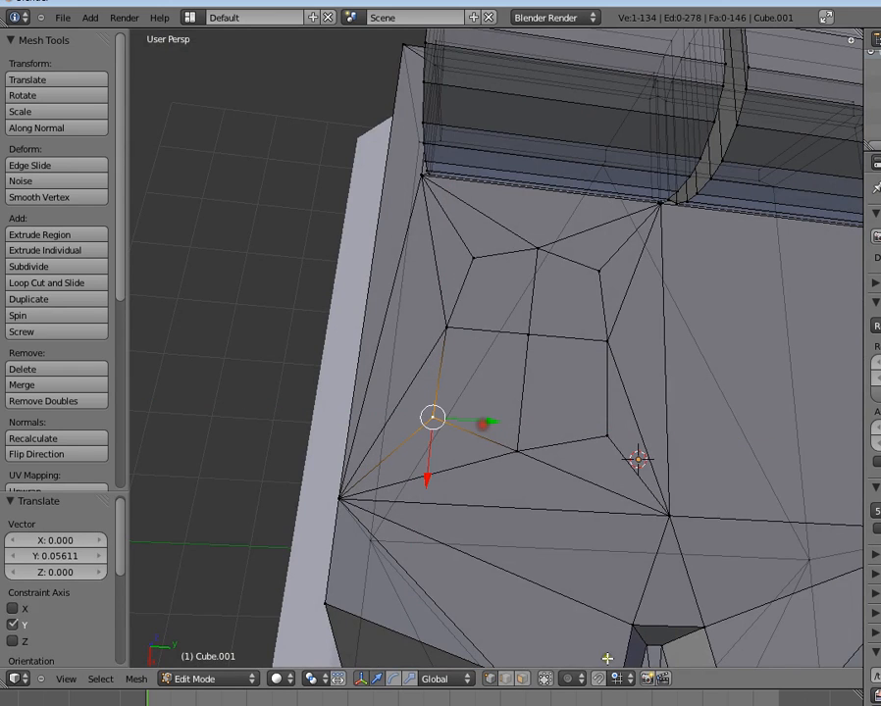
- Switch to face selection and select all four faces of the hatch
{"action": "left_click", "coordinate": [523, 678]}
{"action": "right_click", "coordinate": [480, 416]}
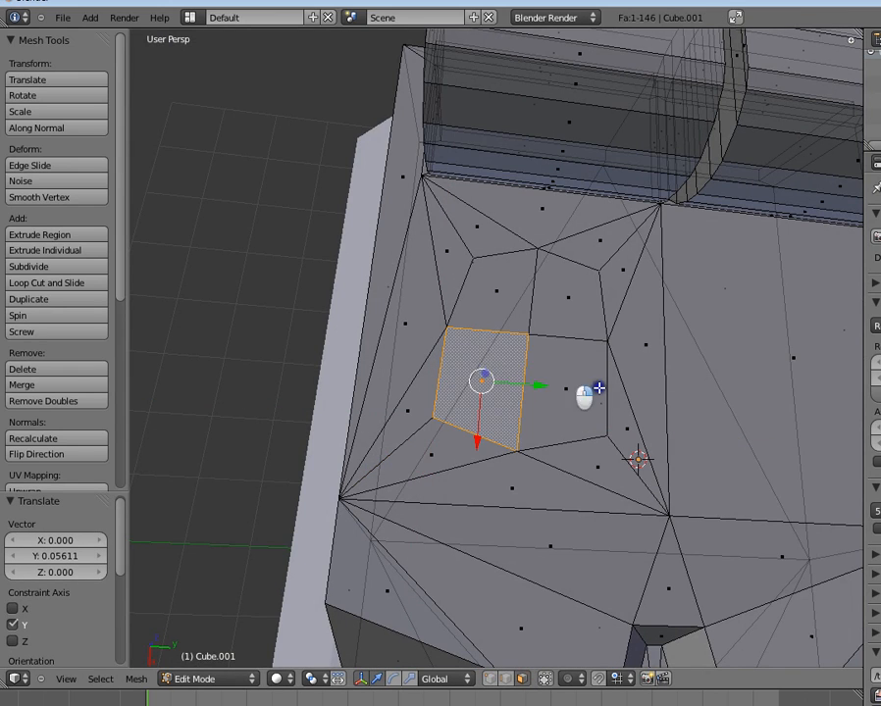
{"action": "right_click", "coordinate": [578, 329], "text": "shift"}
{"action": "right_click", "coordinate": [566, 370]}
{"action": "right_click", "coordinate": [500, 379], "text": "shift"}
{"action": "right_click", "coordinate": [485, 315], "text": "shift"}
{"action": "right_click", "coordinate": [540, 309], "text": "shift"}
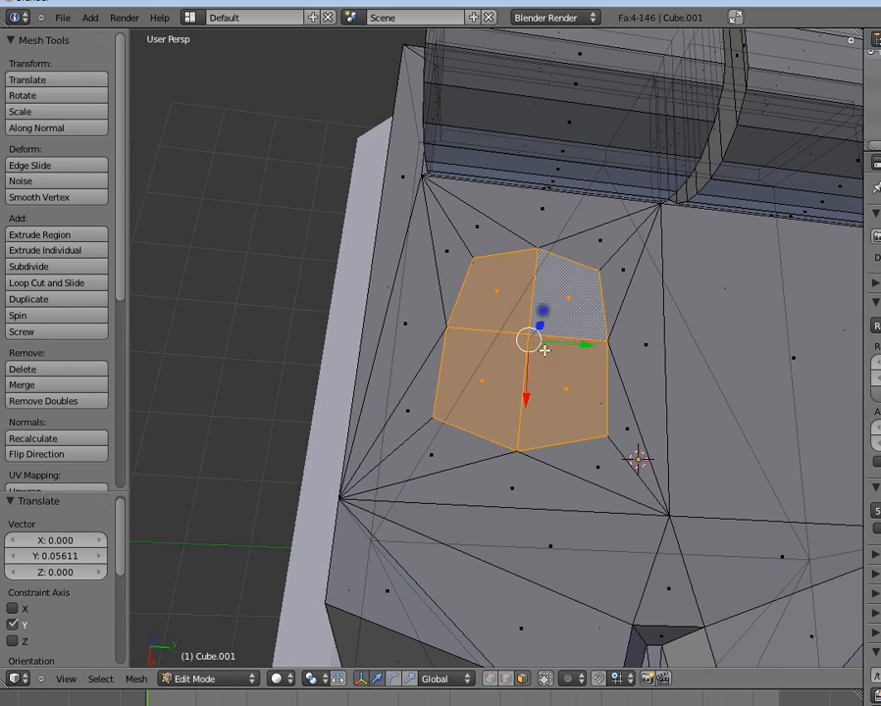
- Extrude the hatch faces about 0.06 down into the roof and inset the sunken floor to 0.872
{"action": "middle_click_drag", "start_coordinate": [544, 350], "coordinate": [568, 361]}
{"action": "key", "text": "e"}
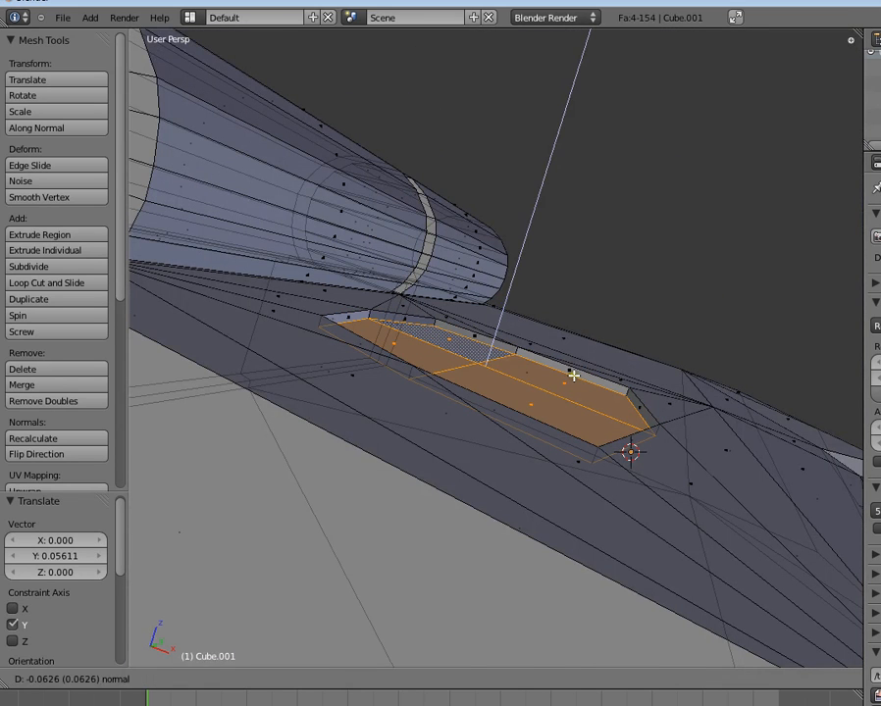
{"action": "left_click", "coordinate": [571, 373]}
{"action": "key", "text": "e"}
{"action": "right_click", "coordinate": [622, 427]}
{"action": "key", "text": "s"}
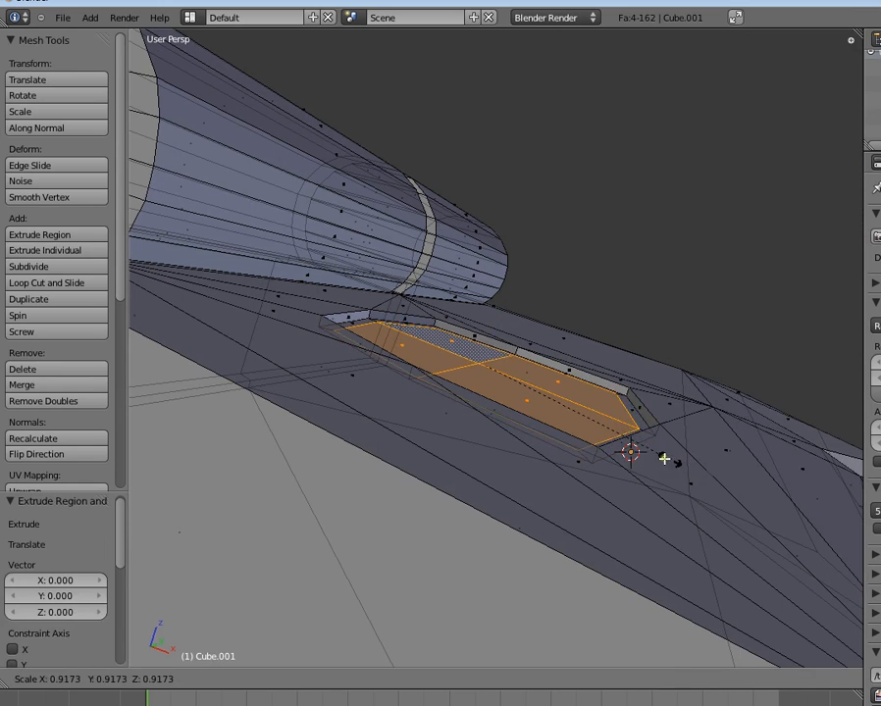
{"action": "left_click", "coordinate": [659, 453]}
- Extrude the hatch floor about 0.10 upward and another 0.026, scaling the top faces inward into a beveled lid
{"action": "key", "text": "e"}
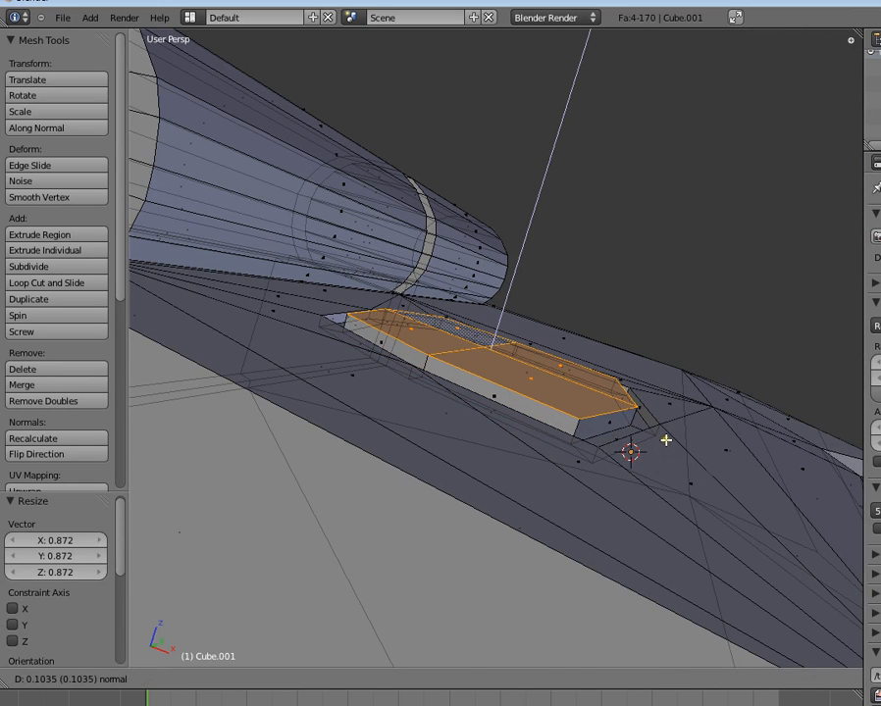
{"action": "left_click", "coordinate": [663, 437]}
{"action": "key", "text": "s"}
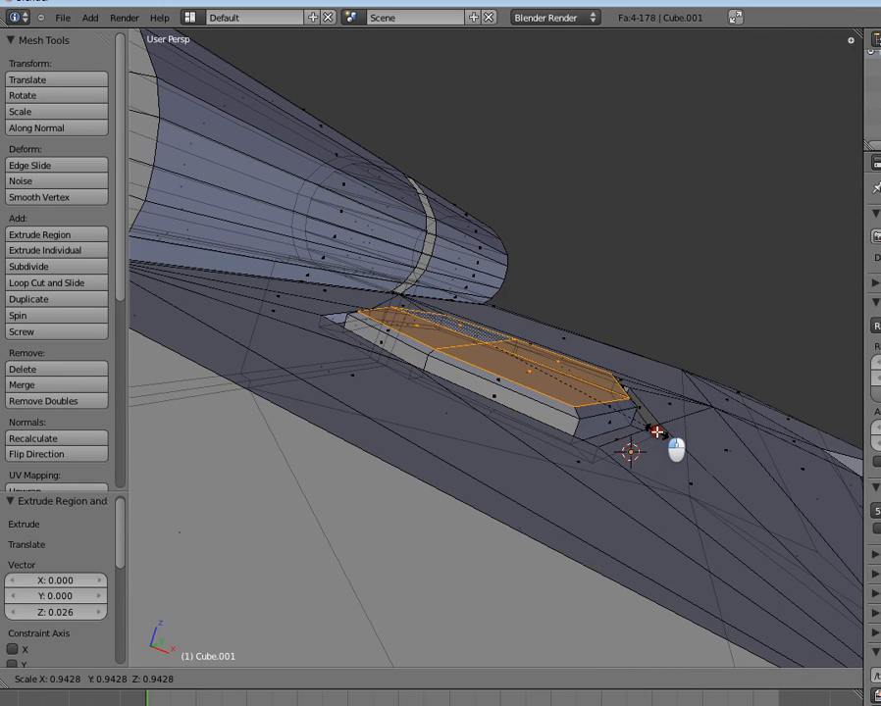
{"action": "right_click", "coordinate": [657, 427]}
{"action": "key", "text": "s"}
{"action": "left_click", "coordinate": [610, 402]}
{"action": "key", "text": "Tab"}
{"action": "middle_click_drag", "start_coordinate": [610, 402], "coordinate": [453, 453]}
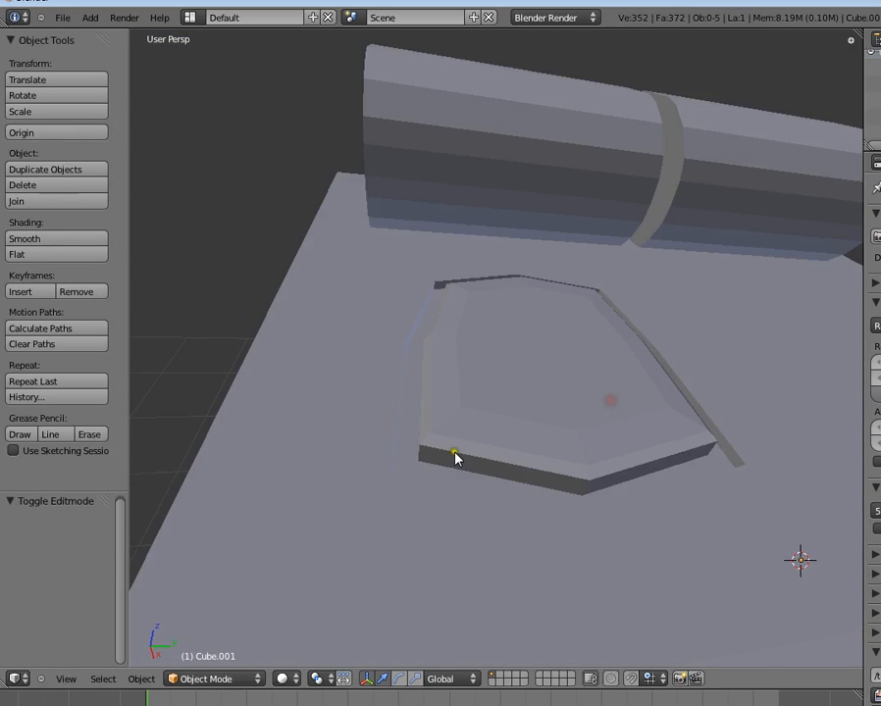
- Examine the raised hatch lid and its recess on the turret roof, both shaded in object mode and as mesh
{"action": "key", "text": "a"}
{"action": "scroll", "coordinate": [532, 477], "scroll_direction": "down", "scroll_amount": 6}
{"action": "scroll", "coordinate": [534, 488], "scroll_direction": "down", "scroll_amount": 4}
{"action": "mouse_move", "coordinate": [535, 487]}
{"action": "middle_mouse_down"}
{"action": "mouse_move", "coordinate": [490, 515]}
{"action": "mouse_move", "coordinate": [610, 419]}
{"action": "mouse_move", "coordinate": [540, 448]}
{"action": "mouse_move", "coordinate": [364, 408]}
{"action": "mouse_move", "coordinate": [404, 434]}
{"action": "middle_mouse_up"}
{"action": "scroll", "coordinate": [541, 449], "scroll_direction": "up", "scroll_amount": 9}
{"action": "key", "text": "Tab"}
{"action": "key", "text": "a"}
{"action": "scroll", "coordinate": [481, 460], "scroll_direction": "down", "scroll_amount": 3}
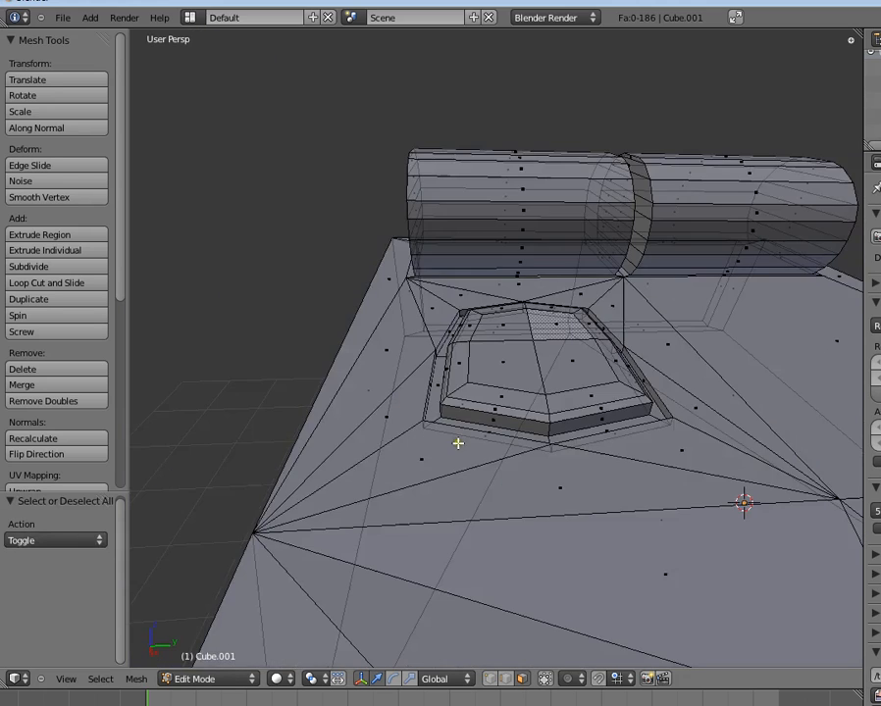
{"action": "mouse_move", "coordinate": [458, 442]}
{"action": "middle_mouse_down"}
{"action": "mouse_move", "coordinate": [515, 464]}
{"action": "mouse_move", "coordinate": [634, 478]}
{"action": "mouse_move", "coordinate": [575, 506]}
{"action": "mouse_move", "coordinate": [458, 399]}
{"action": "mouse_move", "coordinate": [593, 310]}
{"action": "mouse_move", "coordinate": [536, 457]}
{"action": "mouse_move", "coordinate": [603, 493]}
{"action": "mouse_move", "coordinate": [526, 417]}
{"action": "middle_mouse_up"}
{"action": "scroll", "coordinate": [635, 478], "scroll_direction": "up", "scroll_amount": 2}
{"action": "key", "text": "Tab"}
{"action": "key", "text": "a"}
{"action": "scroll", "coordinate": [575, 506], "scroll_direction": "down", "scroll_amount": 4}
{"action": "key", "text": "a"}
{"action": "key", "text": "Tab"}
{"action": "scroll", "coordinate": [563, 451], "scroll_direction": "up", "scroll_amount": 3}
{"action": "key", "text": "a"}
{"action": "key", "text": "a"}
{"action": "right_click", "coordinate": [634, 511]}
{"action": "right_click", "coordinate": [640, 437], "text": "shift"}
{"action": "right_click", "coordinate": [578, 386]}
{"action": "right_click", "coordinate": [623, 431], "text": "shift"}
{"action": "right_click", "coordinate": [640, 515], "text": "shift"}
{"action": "mouse_move", "coordinate": [568, 475]}
{"action": "middle_mouse_down"}
{"action": "mouse_move", "coordinate": [470, 438]}
{"action": "mouse_move", "coordinate": [580, 506]}
{"action": "mouse_move", "coordinate": [494, 416]}
{"action": "mouse_move", "coordinate": [559, 551]}
{"action": "mouse_move", "coordinate": [548, 439]}
{"action": "mouse_move", "coordinate": [403, 496]}
{"action": "mouse_move", "coordinate": [627, 484]}
{"action": "middle_mouse_up"}
{"action": "key", "text": "a"}
{"action": "scroll", "coordinate": [564, 502], "scroll_direction": "down", "scroll_amount": 2}
{"action": "scroll", "coordinate": [559, 552], "scroll_direction": "down", "scroll_amount": 3}
{"action": "scroll", "coordinate": [566, 504], "scroll_direction": "up", "scroll_amount": 3}
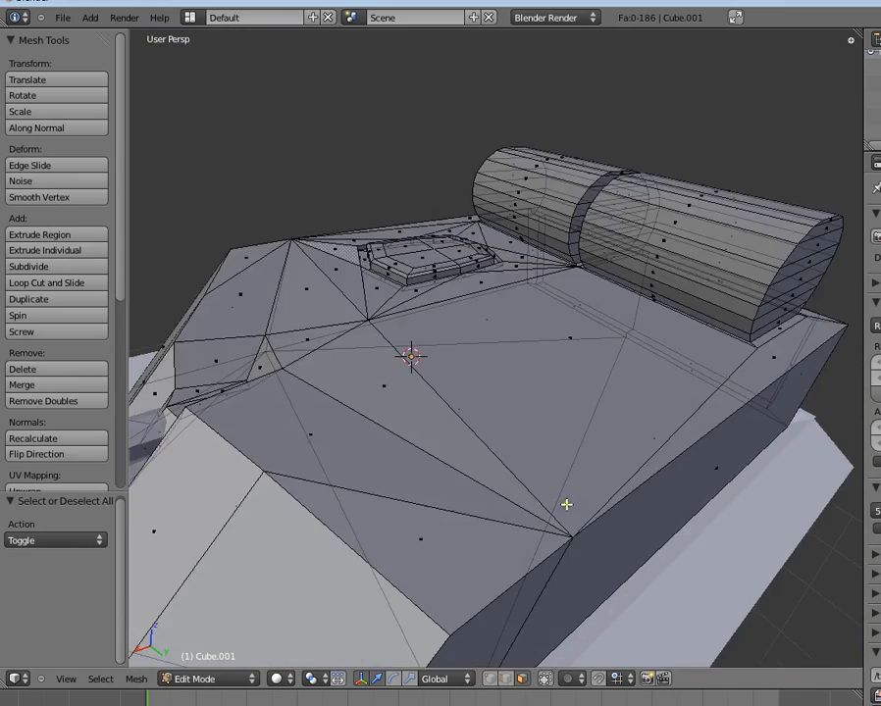
- Select the vertical edges at both ends and the middle of the turret's two rear panels in edge selection
{"action": "right_click", "coordinate": [568, 350]}
{"action": "middle_click_drag", "start_coordinate": [707, 467], "coordinate": [549, 463]}
{"action": "right_click", "coordinate": [710, 427], "text": "shift"}
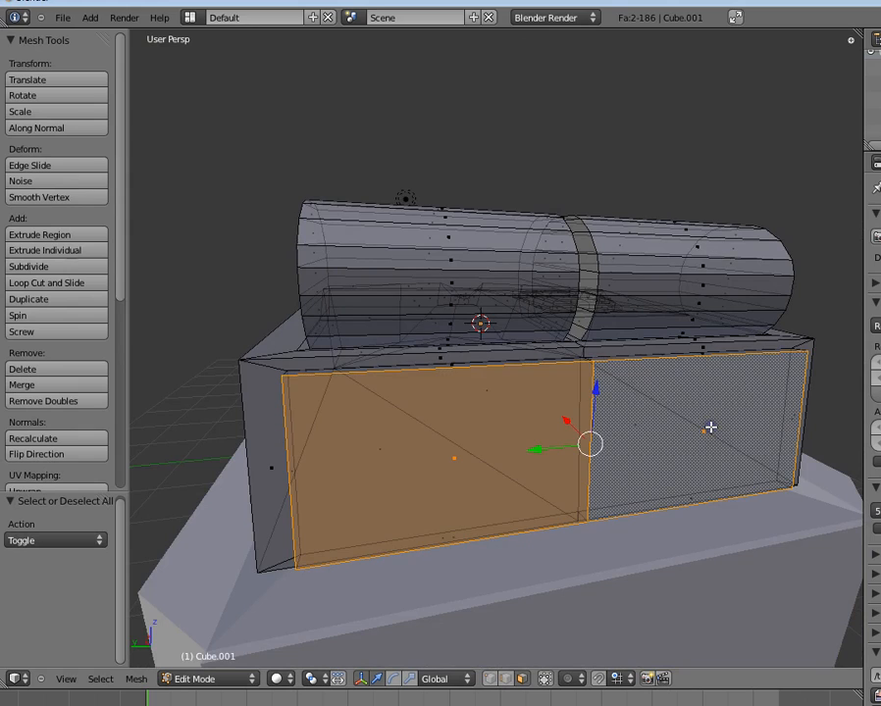
{"action": "left_click", "coordinate": [506, 679]}
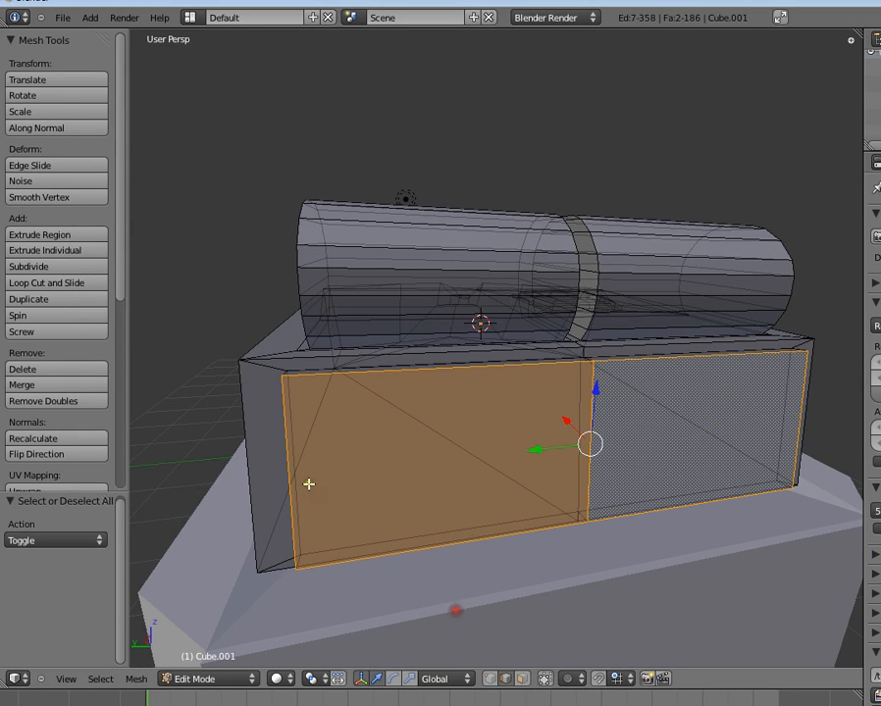
{"action": "right_click", "coordinate": [297, 473]}
{"action": "right_click", "coordinate": [304, 474], "text": "shift"}
{"action": "right_click", "coordinate": [293, 461]}
{"action": "right_click", "coordinate": [291, 477], "text": "shift"}
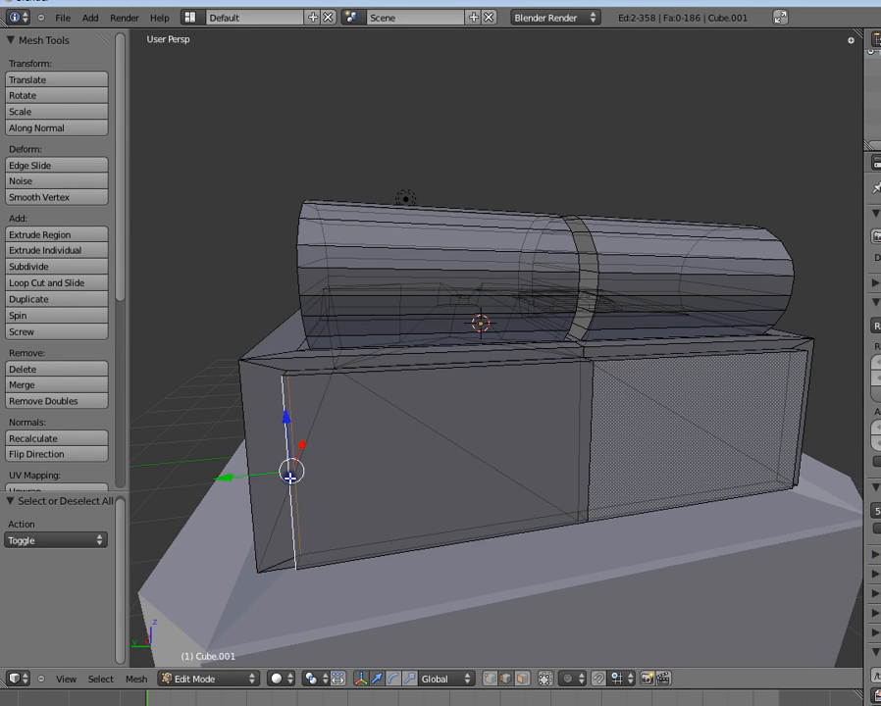
{"action": "right_click", "coordinate": [591, 435], "text": "shift"}
{"action": "right_click", "coordinate": [797, 419], "text": "shift"}
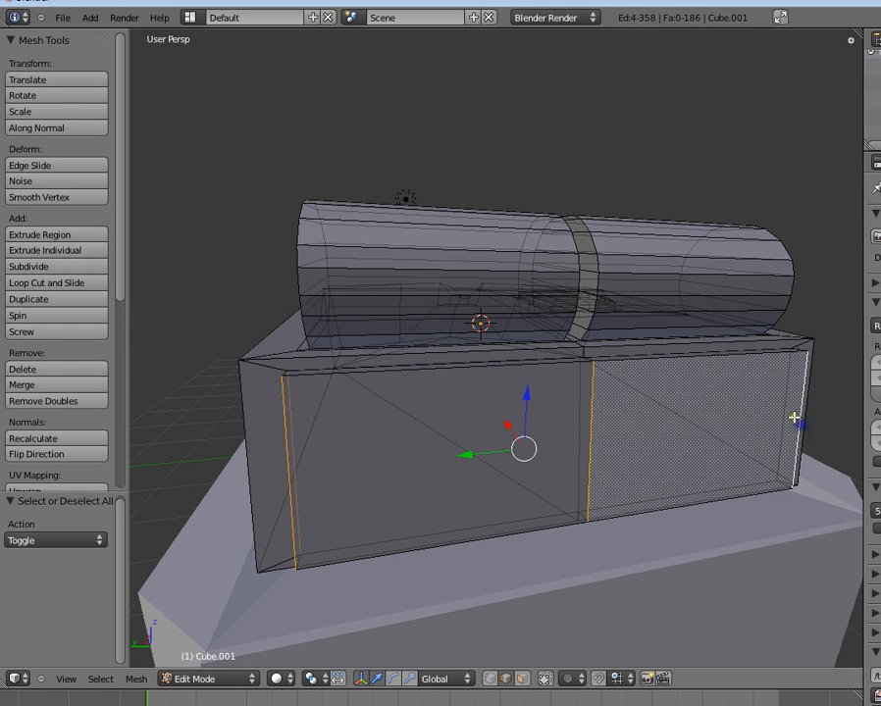
{"action": "right_click", "coordinate": [794, 417], "text": "shift"}
{"action": "middle_click_drag", "start_coordinate": [801, 423], "coordinate": [736, 419]}
- Subdivide the selected vertical edges three times to split each rear panel into eight horizontal strips
{"action": "key", "text": "w"}
{"action": "left_click", "coordinate": [737, 419]}
{"action": "key", "text": "w"}
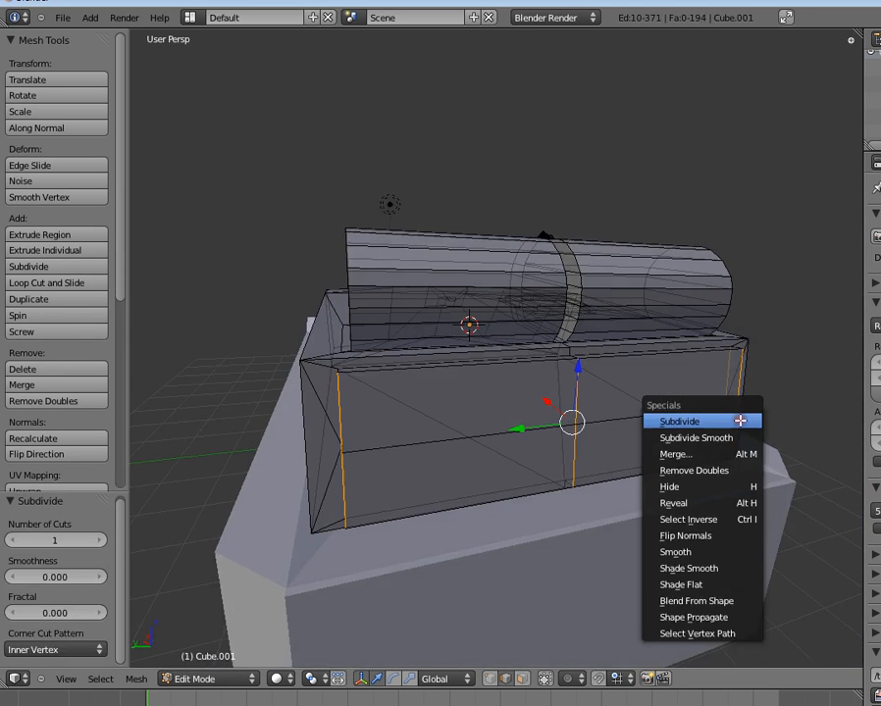
{"action": "left_click", "coordinate": [740, 421]}
{"action": "key", "text": "w"}
{"action": "left_click", "coordinate": [739, 421]}
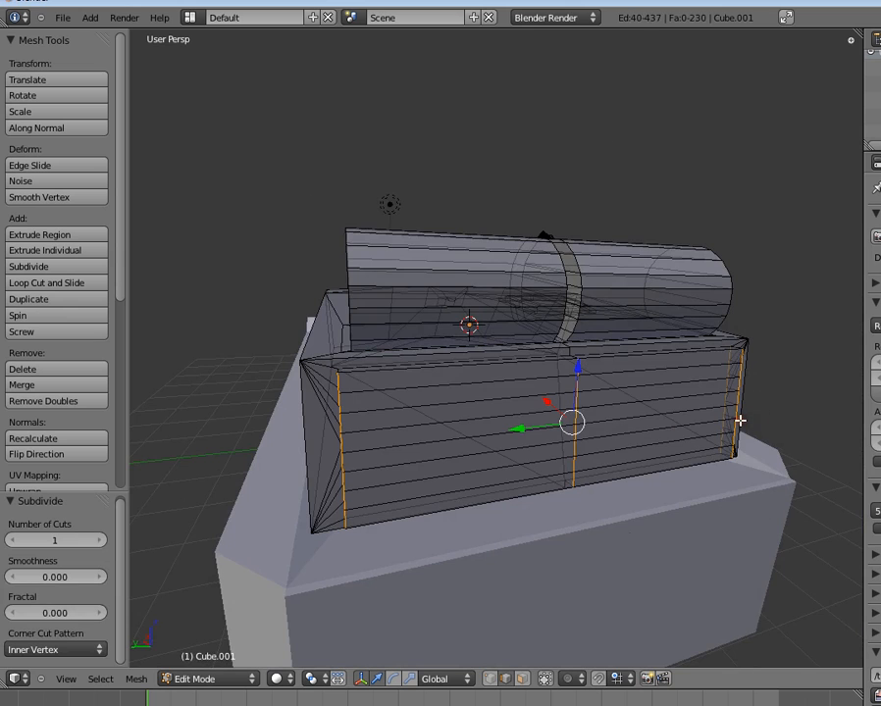
- Switch to face selection limited to visible faces and select all 16 horizontal strips of the two rear panels
{"action": "left_click", "coordinate": [524, 679]}
{"action": "middle_click_drag", "start_coordinate": [461, 461], "coordinate": [507, 416]}
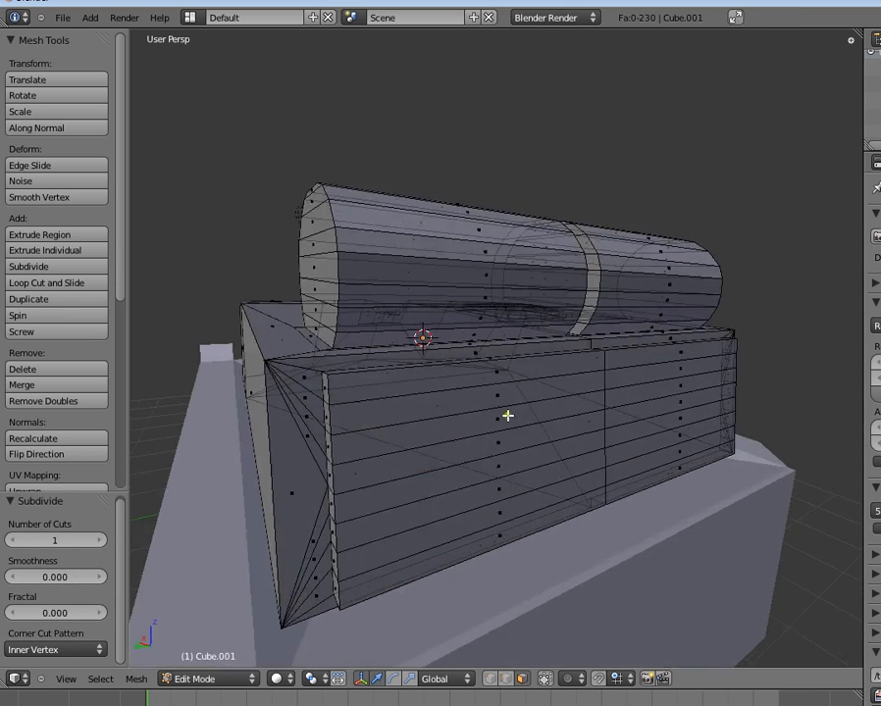
{"action": "left_click", "coordinate": [546, 679]}
{"action": "key", "text": "a"}
{"action": "key", "text": "b"}
{"action": "right_click", "coordinate": [491, 383]}
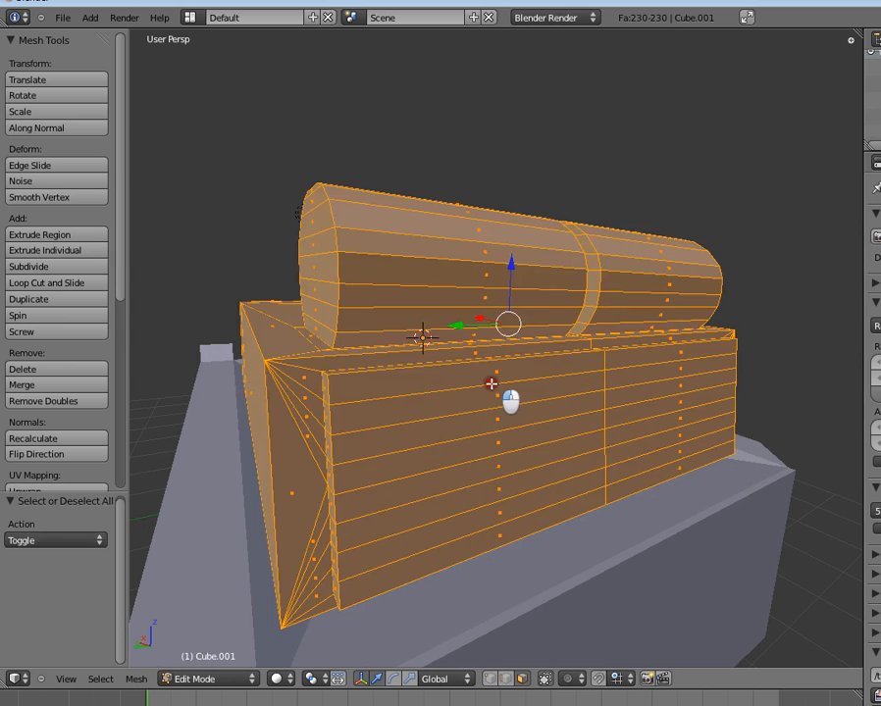
{"action": "key", "text": "a"}
{"action": "key", "text": "b"}
{"action": "left_click_drag", "start_coordinate": [487, 371], "coordinate": [512, 533]}
{"action": "key", "text": "b"}
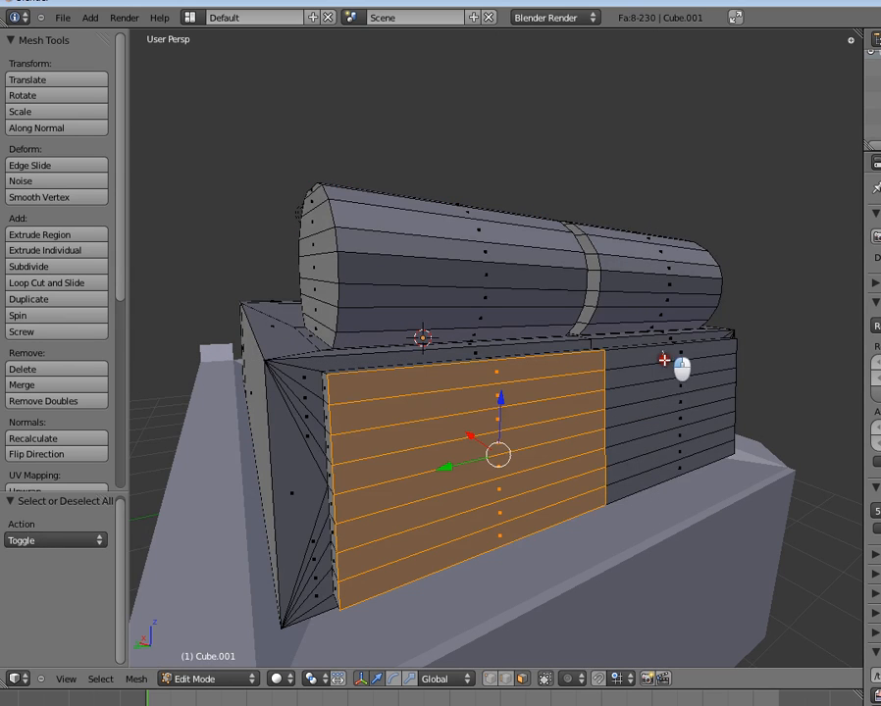
{"action": "left_click_drag", "start_coordinate": [663, 350], "coordinate": [661, 483]}
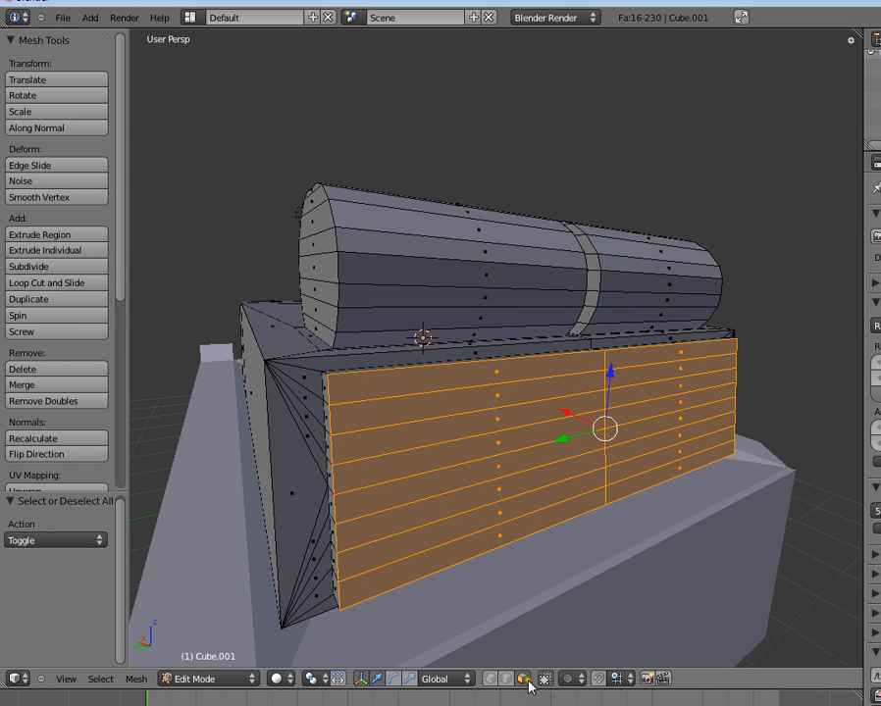
{"action": "key", "text": "e"}
{"action": "right_click", "coordinate": [629, 493]}
{"action": "key", "text": "ctrl+z"}
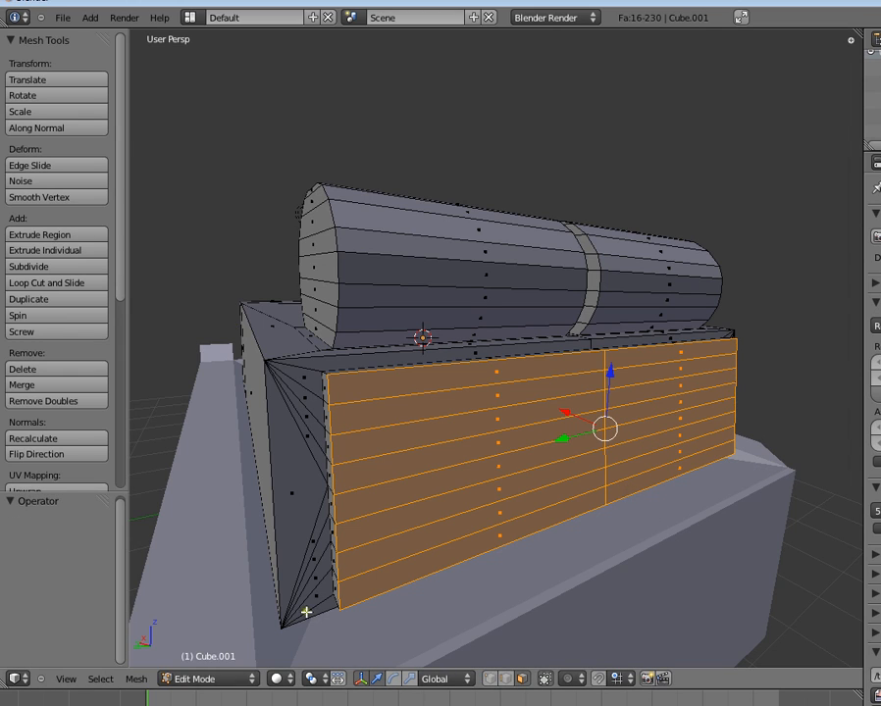
- Extrude the 16 rear strips as individual faces with an offset of about 0.031
{"action": "left_click", "coordinate": [137, 680]}
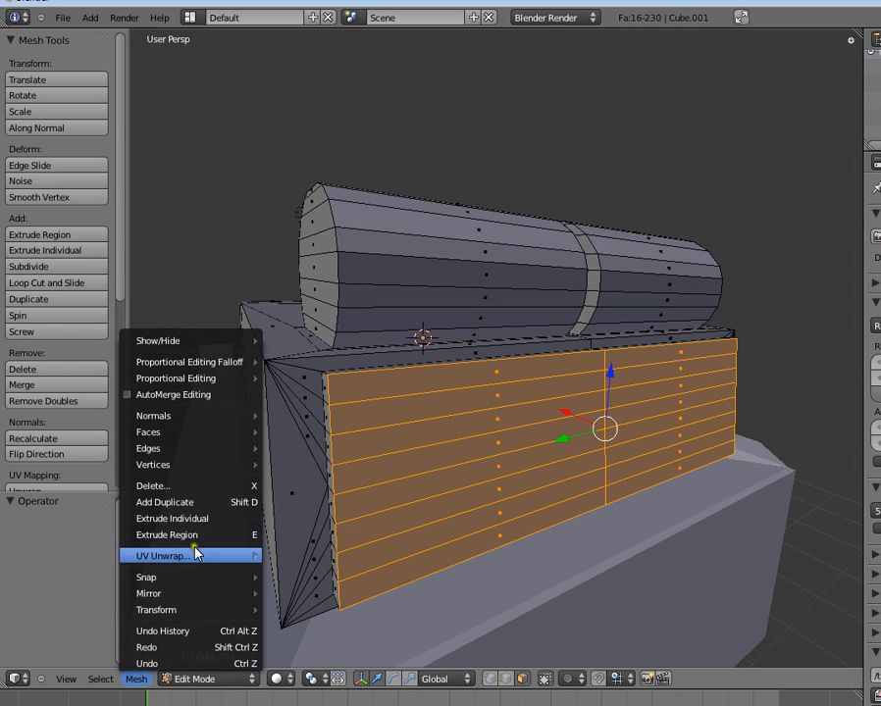
{"action": "mouse_move", "coordinate": [196, 556]}
{"action": "mouse_move", "coordinate": [202, 423]}
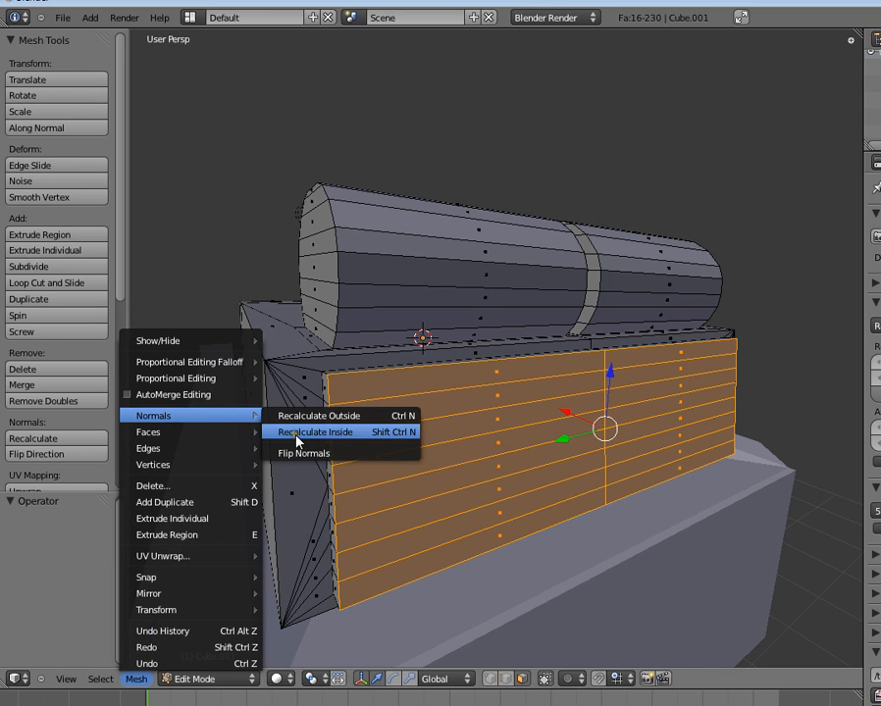
{"action": "mouse_move", "coordinate": [210, 453]}
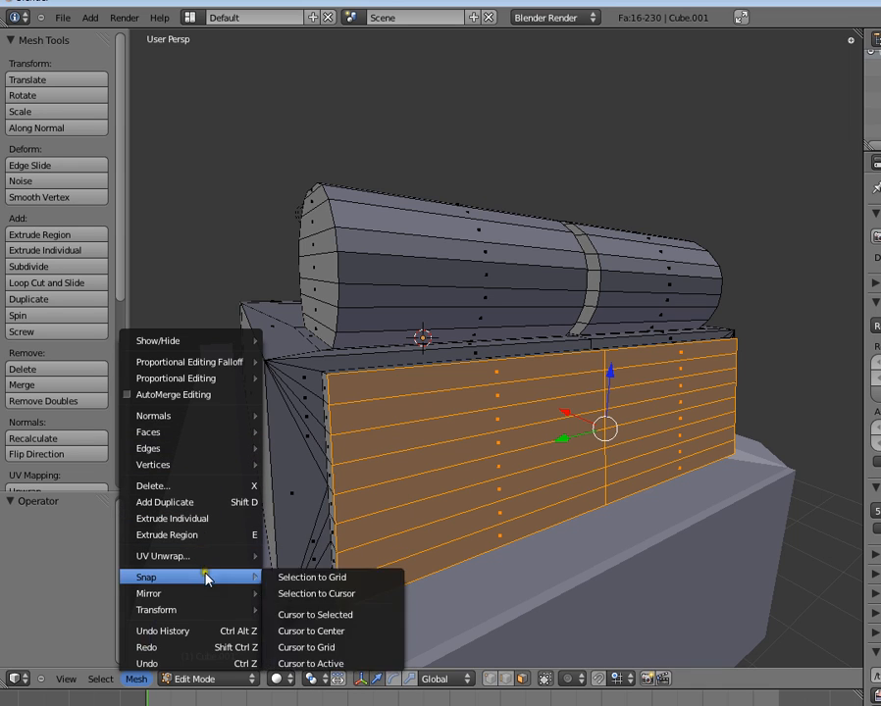
{"action": "mouse_move", "coordinate": [203, 581]}
{"action": "left_click", "coordinate": [194, 525]}
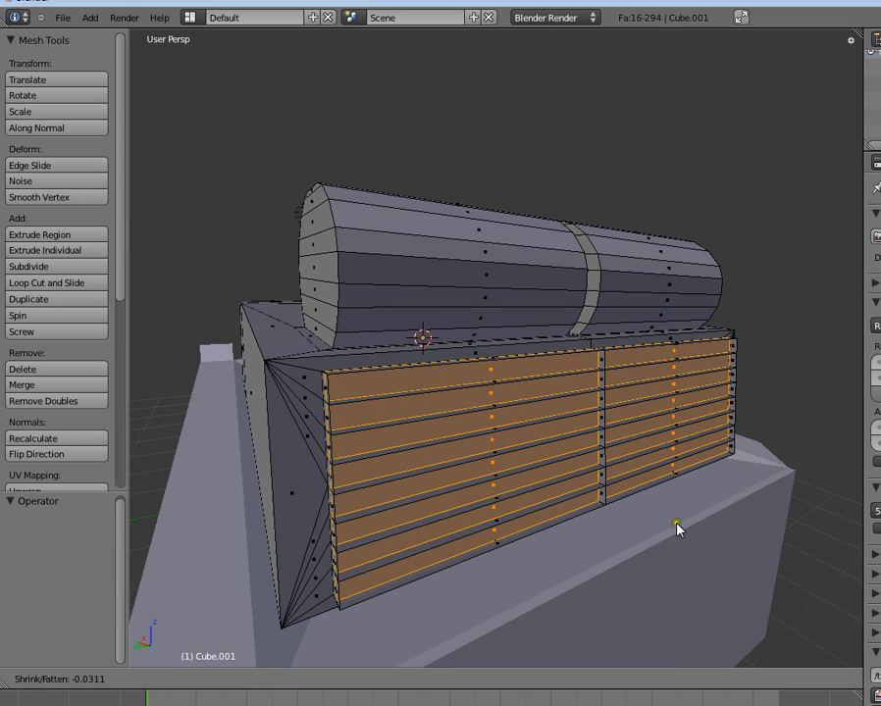
{"action": "left_click", "coordinate": [675, 528]}
- With individual origins as pivot, scale the strips to 0.933 overall and about 0.50 along Z, and leave edit mode
{"action": "left_click", "coordinate": [309, 677]}
{"action": "left_click", "coordinate": [350, 628]}
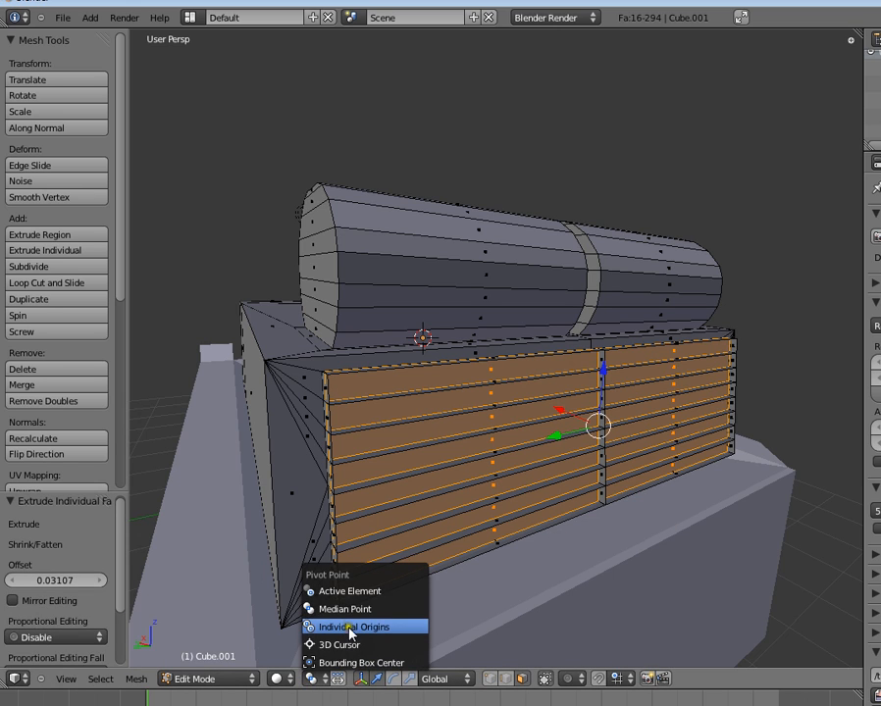
{"action": "key", "text": "s"}
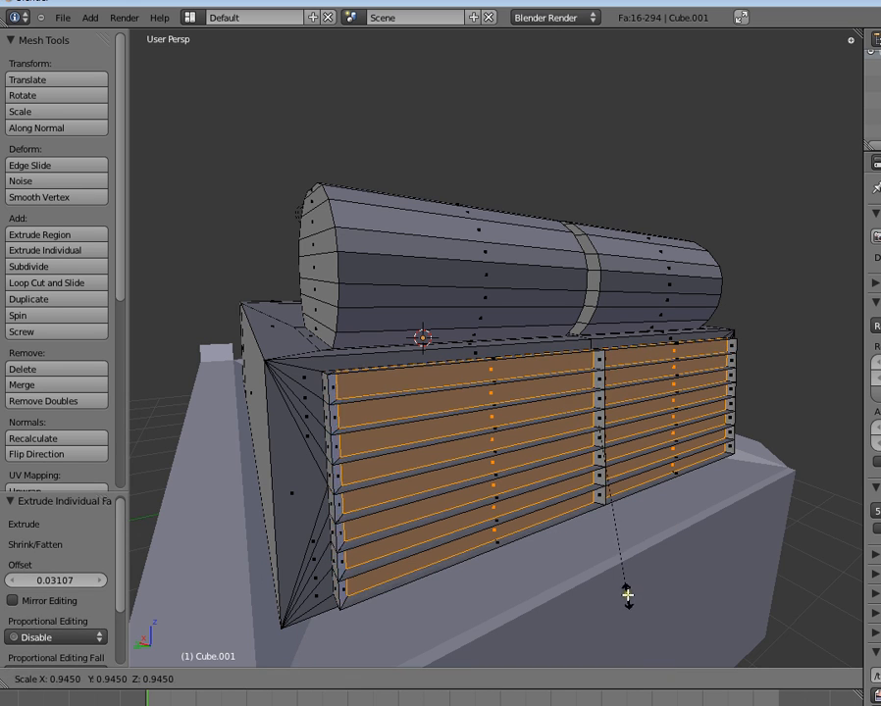
{"action": "left_click", "coordinate": [629, 593]}
{"action": "key", "text": "s"}
{"action": "key", "text": "z"}
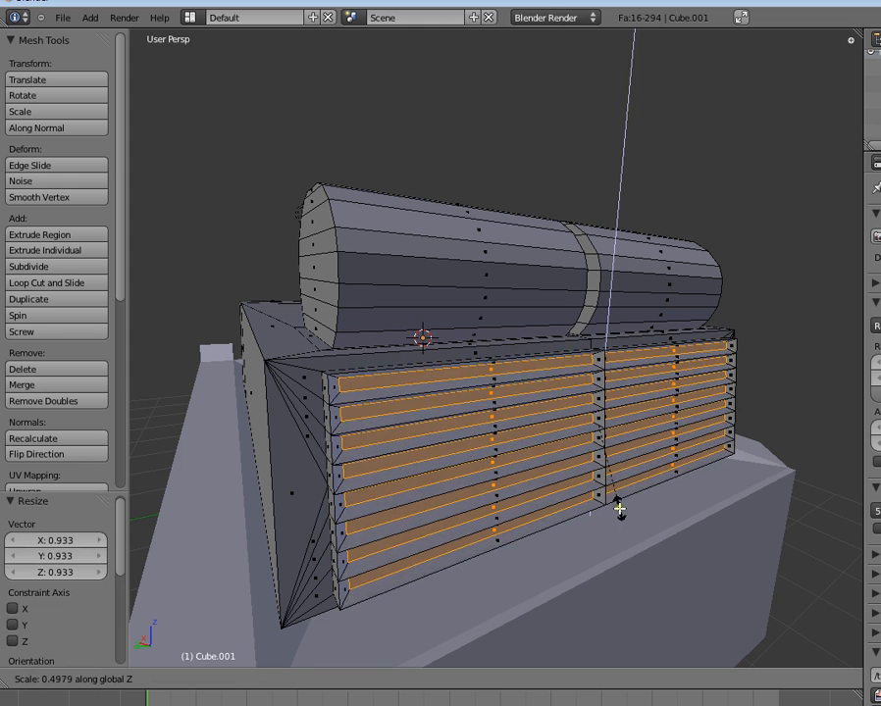
{"action": "left_click", "coordinate": [617, 506]}
{"action": "key", "text": "Tab"}
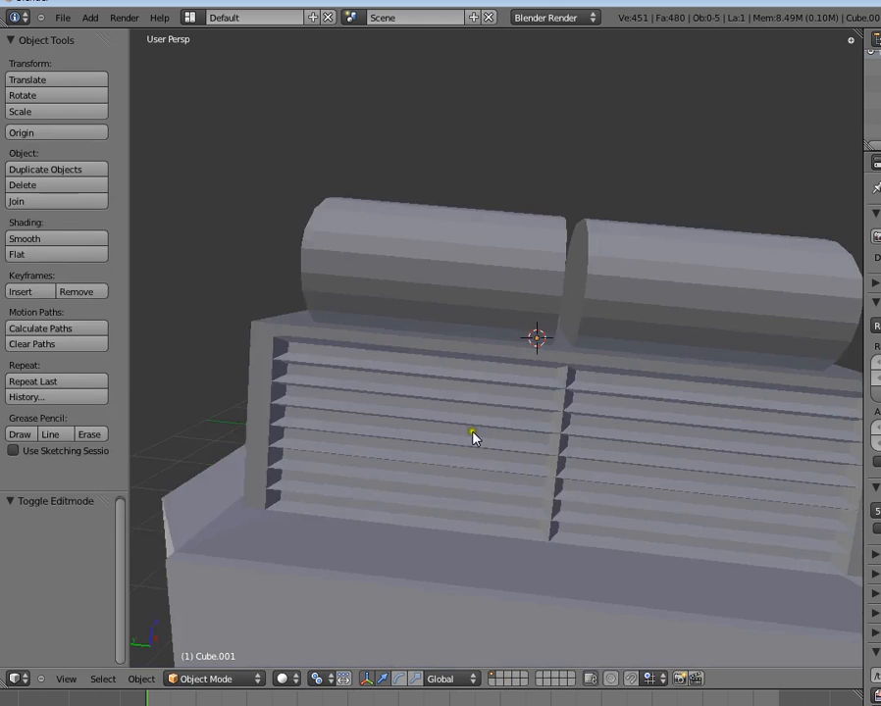
- Examine the slatted rear panels and the turret's back from several angles and distances
{"action": "scroll", "coordinate": [452, 412], "scroll_direction": "down", "scroll_amount": 3}
{"action": "middle_click_drag", "start_coordinate": [452, 412], "coordinate": [548, 458]}
{"action": "scroll", "coordinate": [636, 421], "scroll_direction": "up", "scroll_amount": 3}
{"action": "key", "text": "a"}
{"action": "key", "text": "a"}
{"action": "right_click", "coordinate": [543, 381]}
{"action": "scroll", "coordinate": [559, 438], "scroll_direction": "down", "scroll_amount": 3}
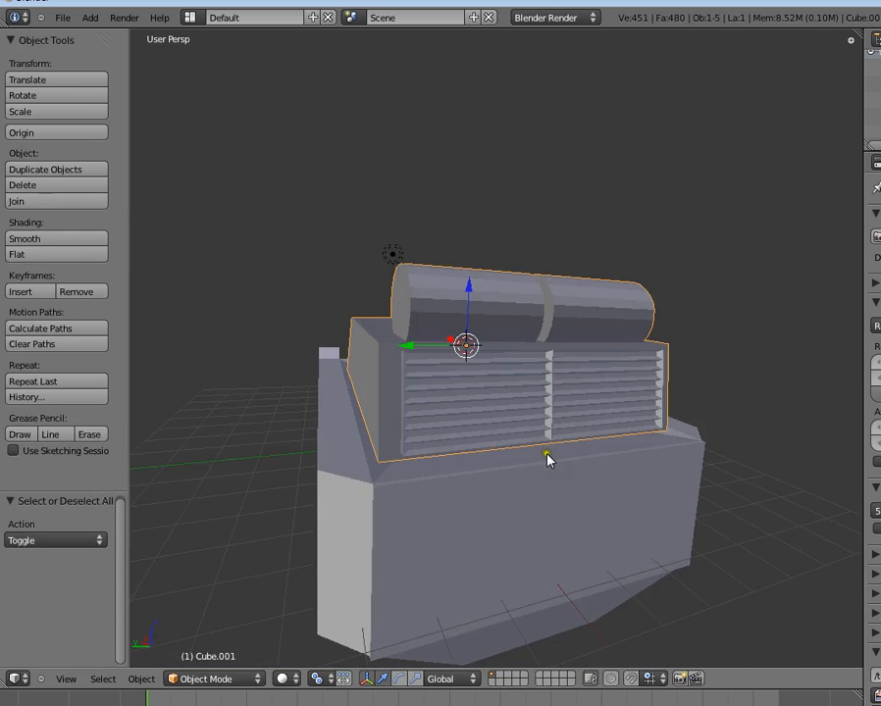
{"action": "scroll", "coordinate": [548, 458], "scroll_direction": "up", "scroll_amount": 3}
{"action": "key", "text": "a"}
{"action": "middle_click_drag", "start_coordinate": [527, 403], "coordinate": [599, 449]}
{"action": "scroll", "coordinate": [441, 396], "scroll_direction": "up", "scroll_amount": 3}
{"action": "scroll", "coordinate": [526, 418], "scroll_direction": "down", "scroll_amount": 3}
{"action": "scroll", "coordinate": [523, 425], "scroll_direction": "up", "scroll_amount": 3}
{"action": "key", "text": "Tab"}
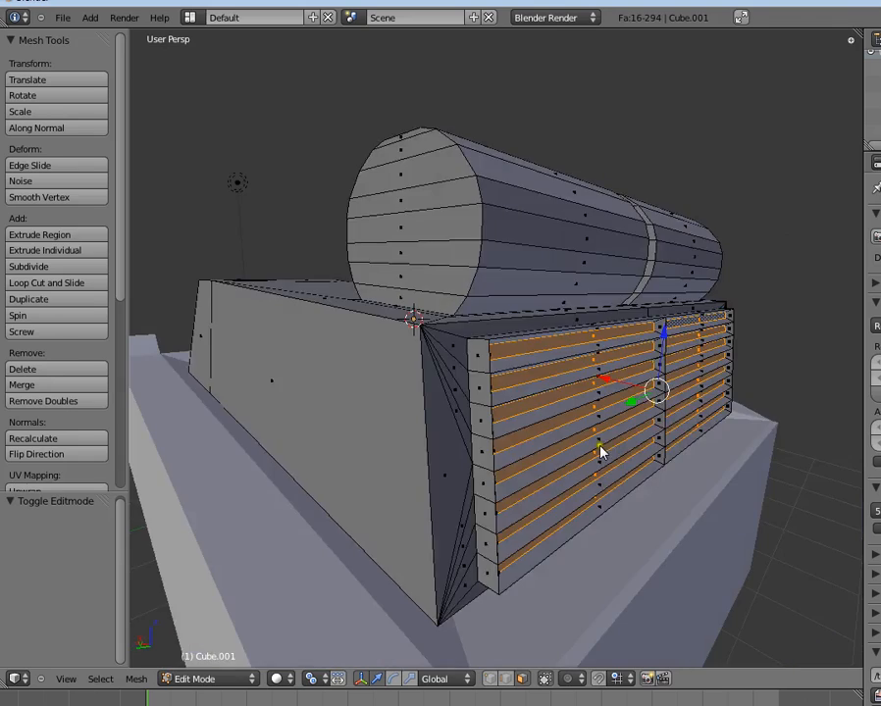
{"action": "key", "text": "Tab"}
{"action": "key", "text": "a"}
{"action": "scroll", "coordinate": [505, 409], "scroll_direction": "down", "scroll_amount": 4}
{"action": "key", "text": "a"}
{"action": "scroll", "coordinate": [544, 432], "scroll_direction": "up", "scroll_amount": 2}
{"action": "scroll", "coordinate": [543, 432], "scroll_direction": "up", "scroll_amount": 5}
- Extrude the 16 slat faces and move them 0.107 along negative X, returning to object mode
{"action": "key", "text": "Tab"}
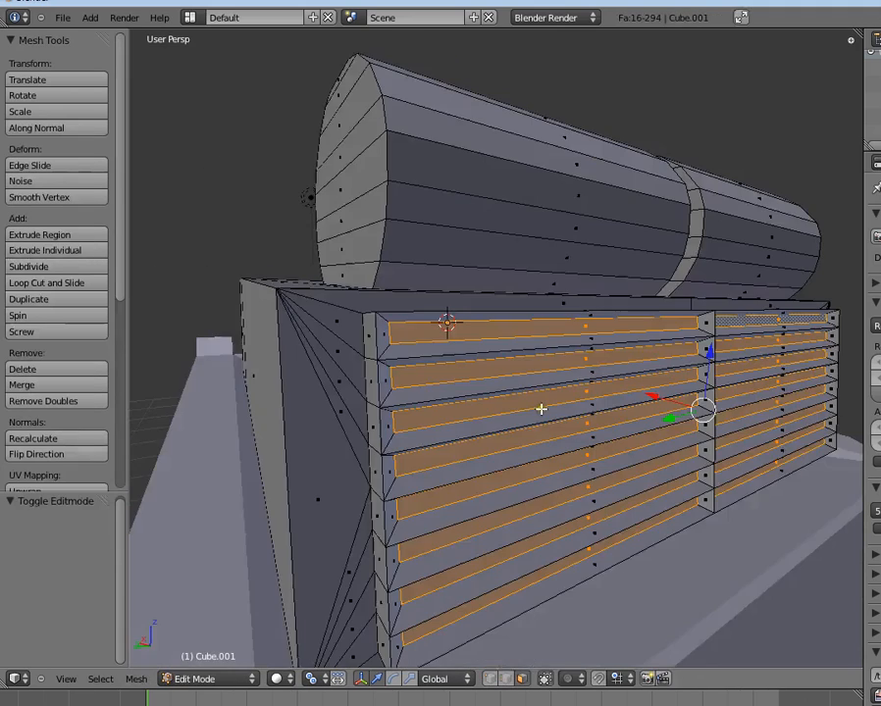
{"action": "middle_click_drag", "start_coordinate": [698, 394], "coordinate": [653, 390]}
{"action": "left_click_drag", "start_coordinate": [717, 383], "coordinate": [687, 400]}
{"action": "middle_click_drag", "start_coordinate": [687, 400], "coordinate": [627, 397]}
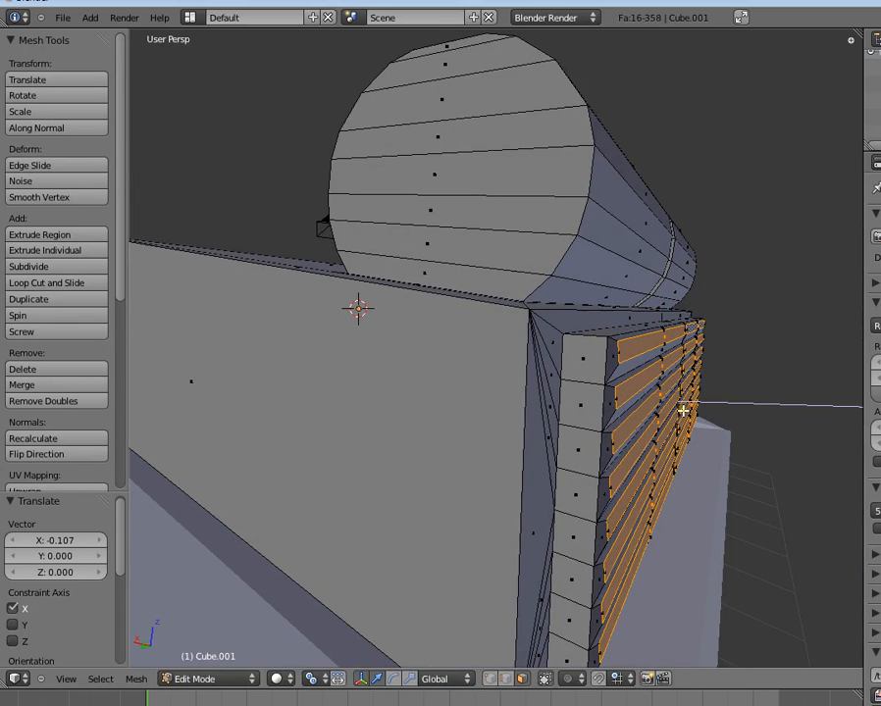
{"action": "key", "text": "e"}
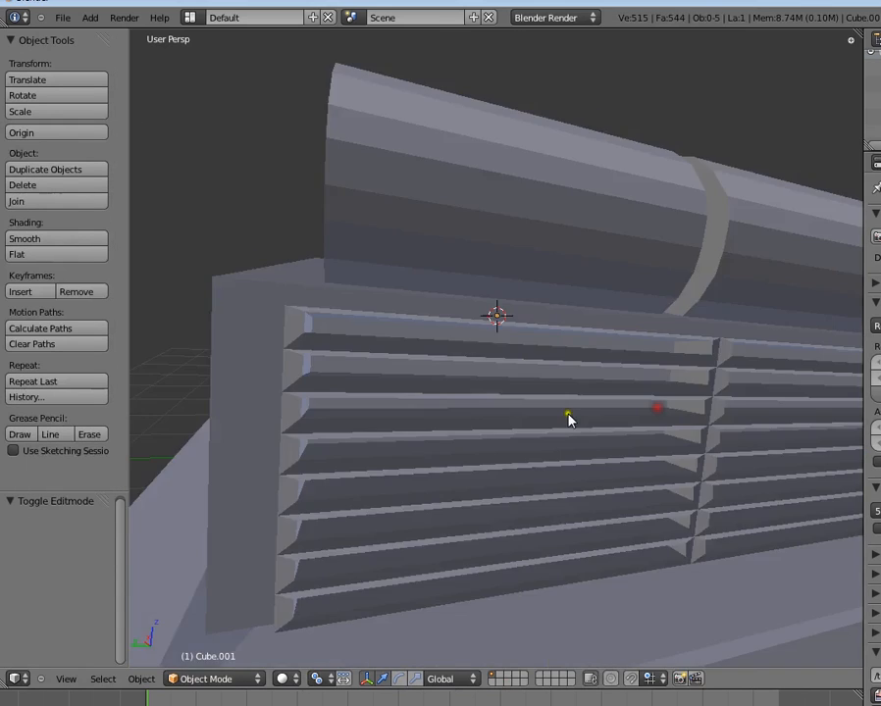
{"action": "key", "text": "a"}
{"action": "scroll", "coordinate": [518, 416], "scroll_direction": "down", "scroll_amount": 4}
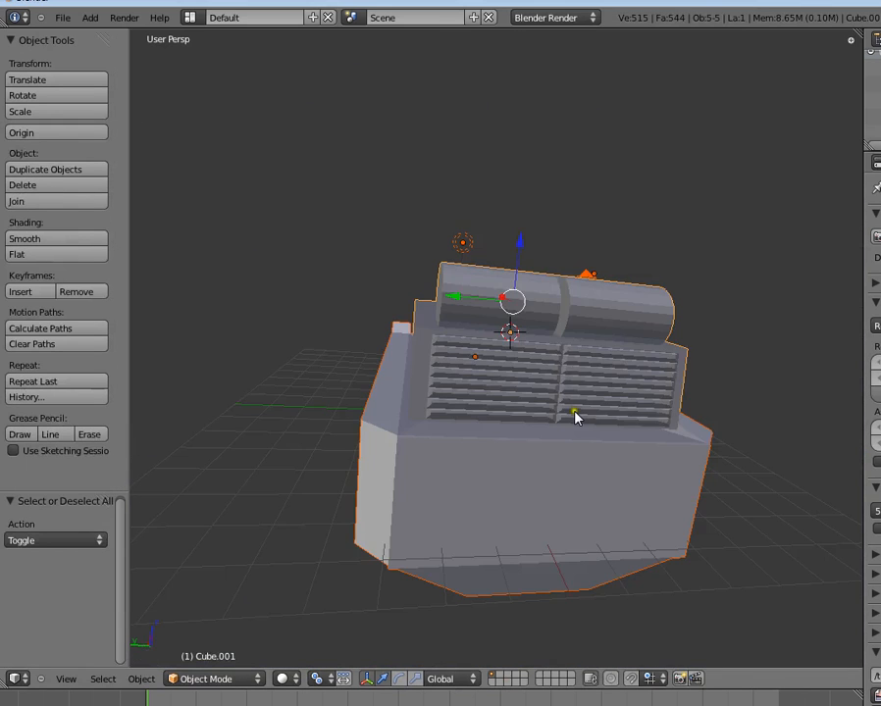
{"action": "key", "text": "a"}
- Extrude the narrow triangular roof face along the turret's +Y edge in place and scale it to 0.475
{"action": "middle_click_drag", "start_coordinate": [575, 412], "coordinate": [457, 386]}
{"action": "middle_click_drag", "start_coordinate": [662, 485], "coordinate": [586, 472]}
{"action": "middle_click_drag", "start_coordinate": [638, 442], "coordinate": [594, 523]}
{"action": "right_click", "coordinate": [500, 503]}
{"action": "key", "text": "Tab"}
{"action": "right_click", "coordinate": [589, 477]}
{"action": "key", "text": "e"}
{"action": "right_click", "coordinate": [662, 550]}
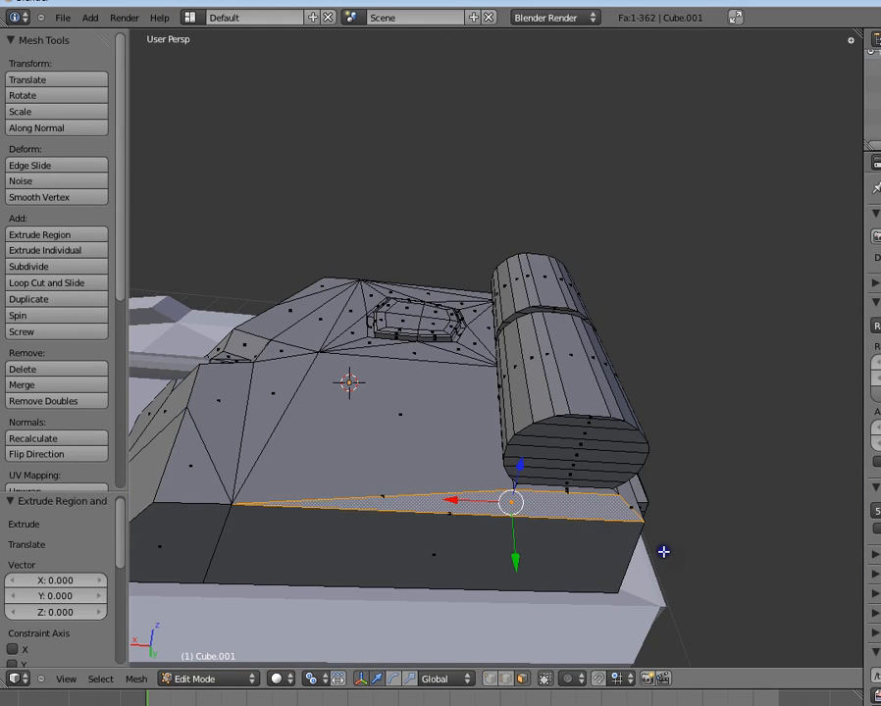
{"action": "key", "text": "s"}
{"action": "left_click", "coordinate": [465, 530]}
- Switch to vertex selection and move the inset face's pointed front vertex 1.404 along negative X
{"action": "left_click", "coordinate": [495, 676]}
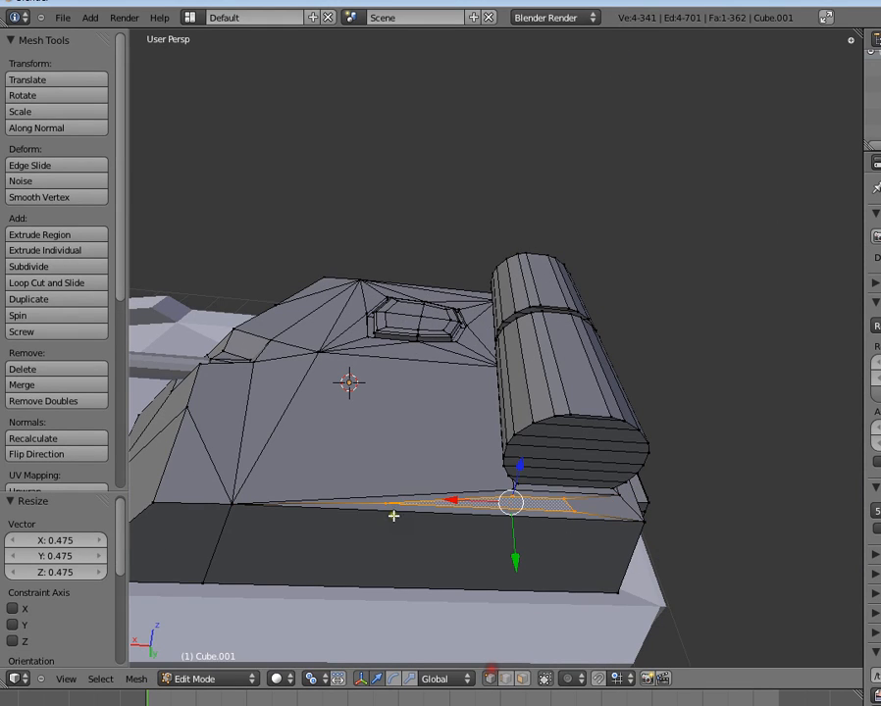
{"action": "right_click", "coordinate": [391, 505]}
{"action": "left_click_drag", "start_coordinate": [330, 498], "coordinate": [458, 504]}
- Select all four vertices of the inset face and scale them to about 0.30 along X and 0.535 overall
{"action": "right_click", "coordinate": [513, 498], "text": "shift"}
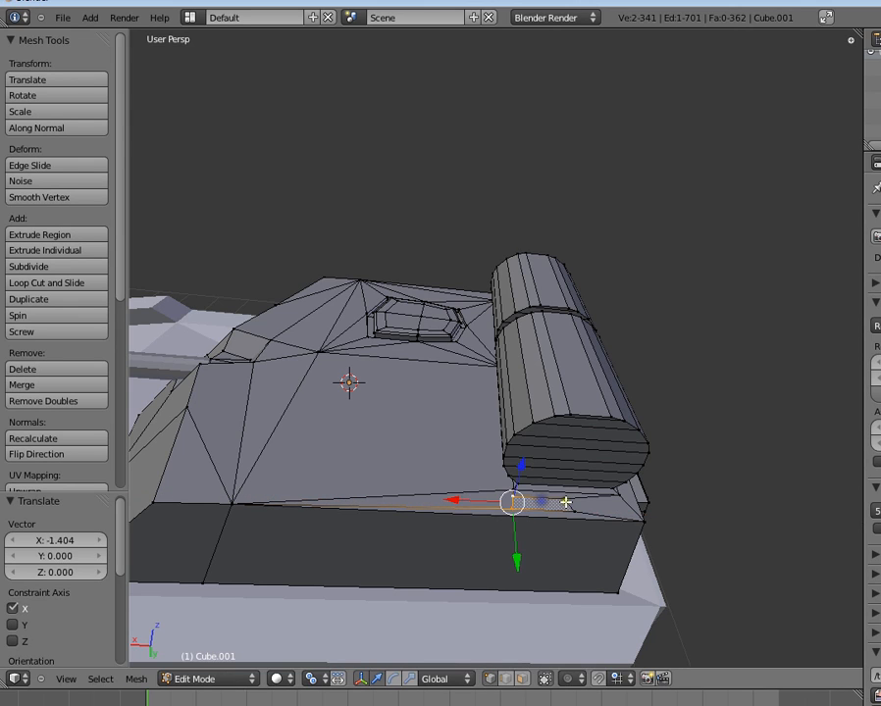
{"action": "right_click", "coordinate": [564, 499], "text": "shift"}
{"action": "right_click", "coordinate": [574, 511], "text": "shift"}
{"action": "key", "text": "s"}
{"action": "key", "text": "x"}
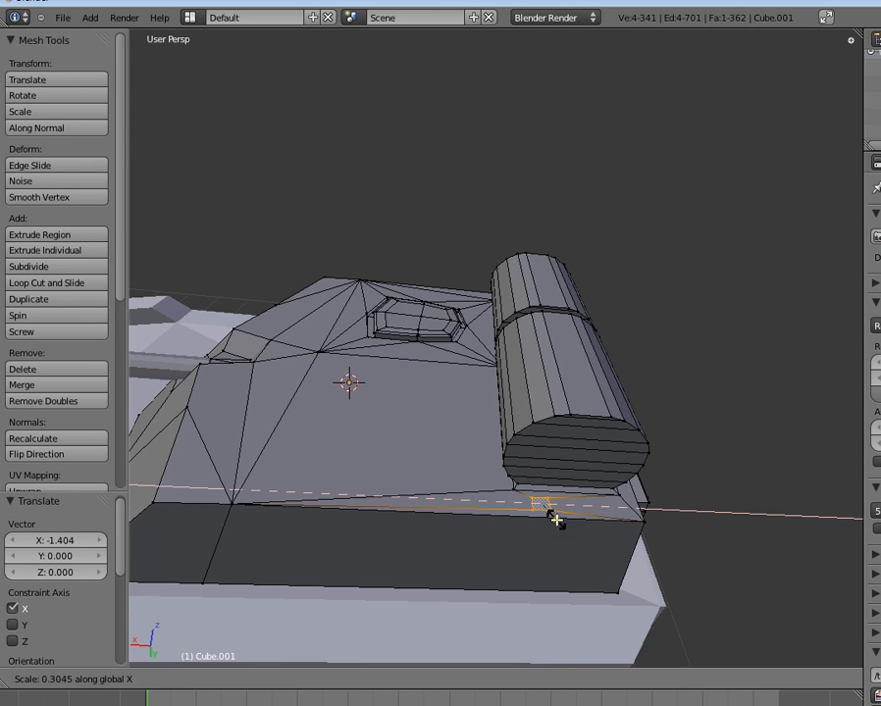
{"action": "left_click", "coordinate": [557, 520]}
{"action": "key", "text": "s"}
{"action": "left_click", "coordinate": [566, 528]}
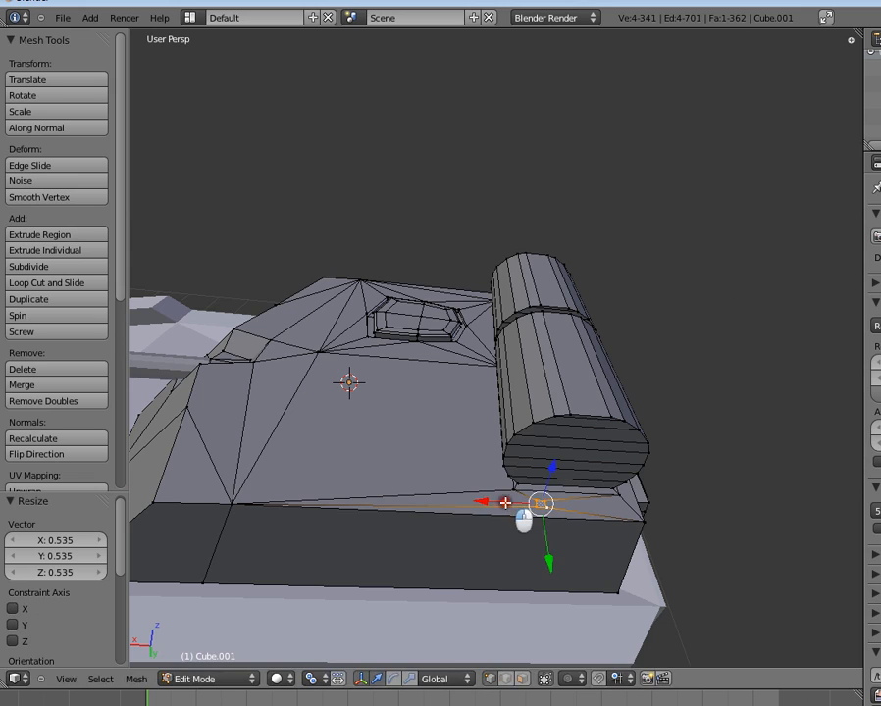
- Move the inset roof face 0.853 along negative X and extrude it 1.284 upward along Z
{"action": "left_click_drag", "start_coordinate": [506, 502], "coordinate": [576, 510]}
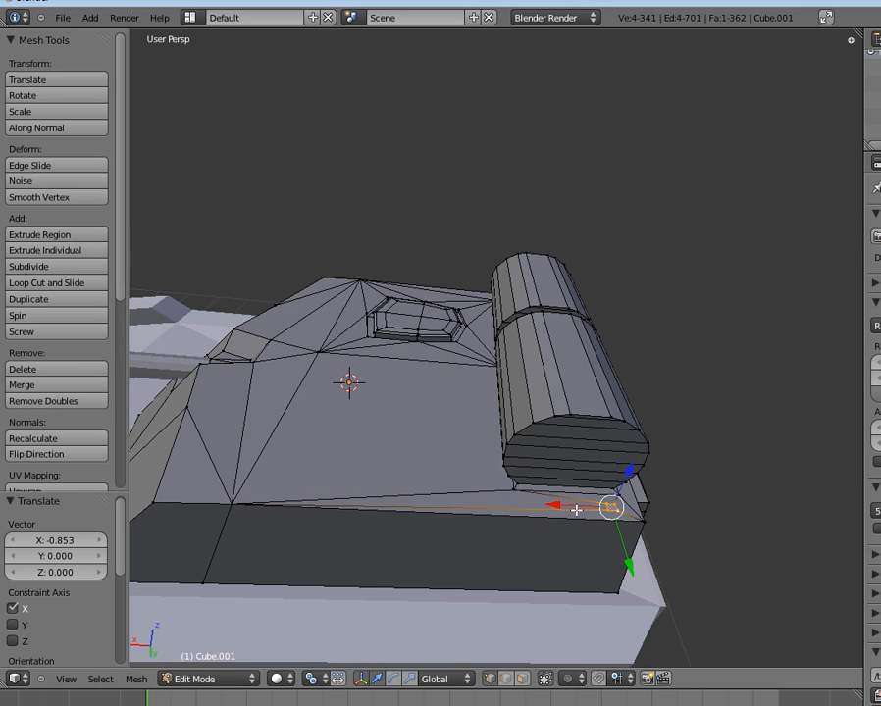
{"action": "key", "text": "KP_3"}
{"action": "key", "text": "KP_5"}
{"action": "key", "text": "KP_1"}
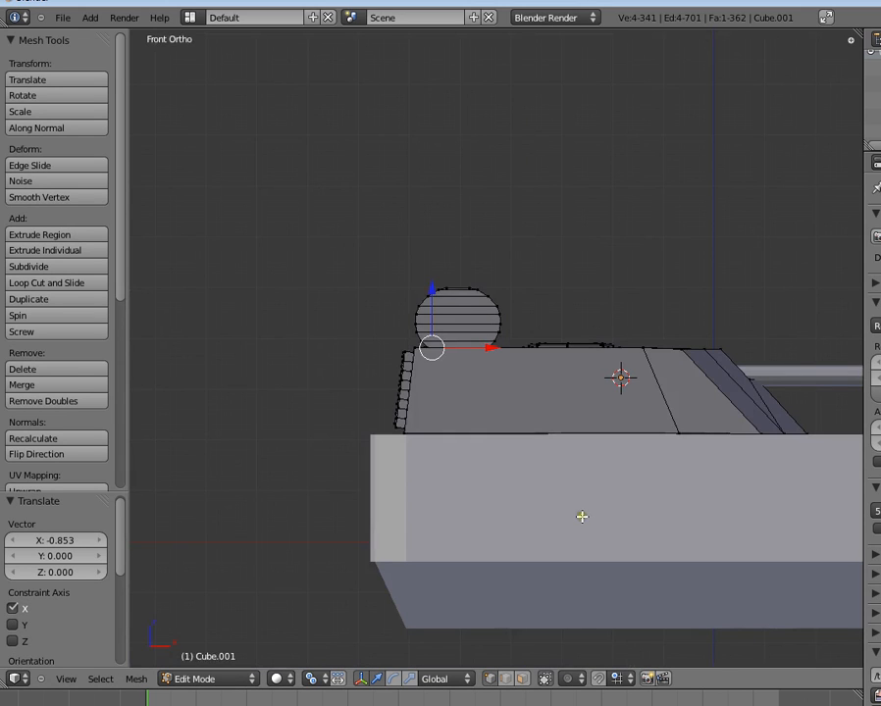
{"action": "key", "text": "g"}
{"action": "key", "text": "z"}
{"action": "key", "text": "z"}
{"action": "key", "text": "Escape"}
- Shift the extruded end face slightly up and toward positive X, scale it to 0.946 and rotate it -2.673° in front view
{"action": "key", "text": "g"}
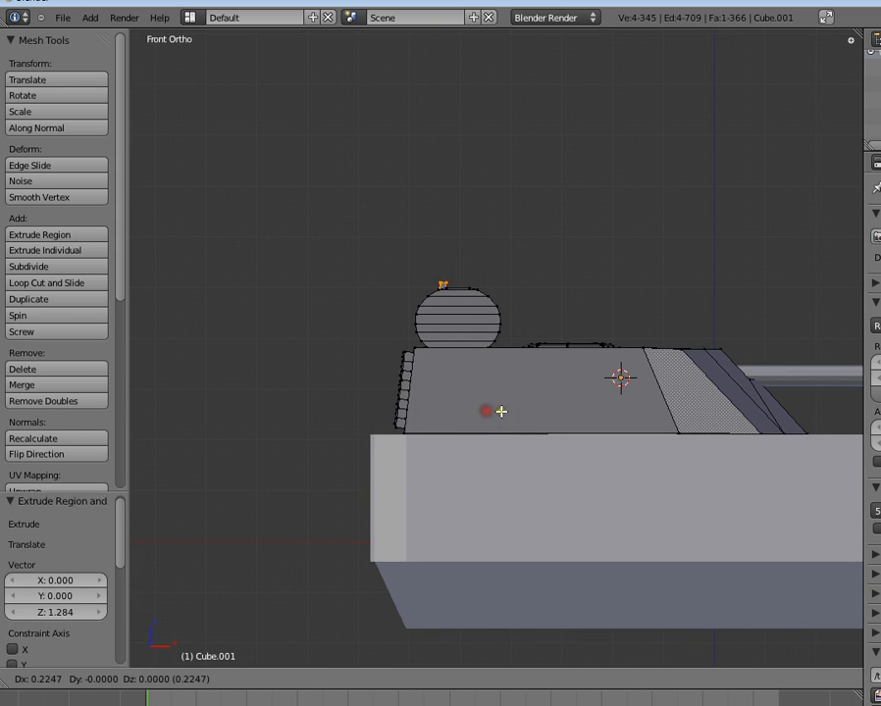
{"action": "left_click", "coordinate": [498, 405]}
{"action": "key", "text": "s"}
{"action": "left_click", "coordinate": [500, 395]}
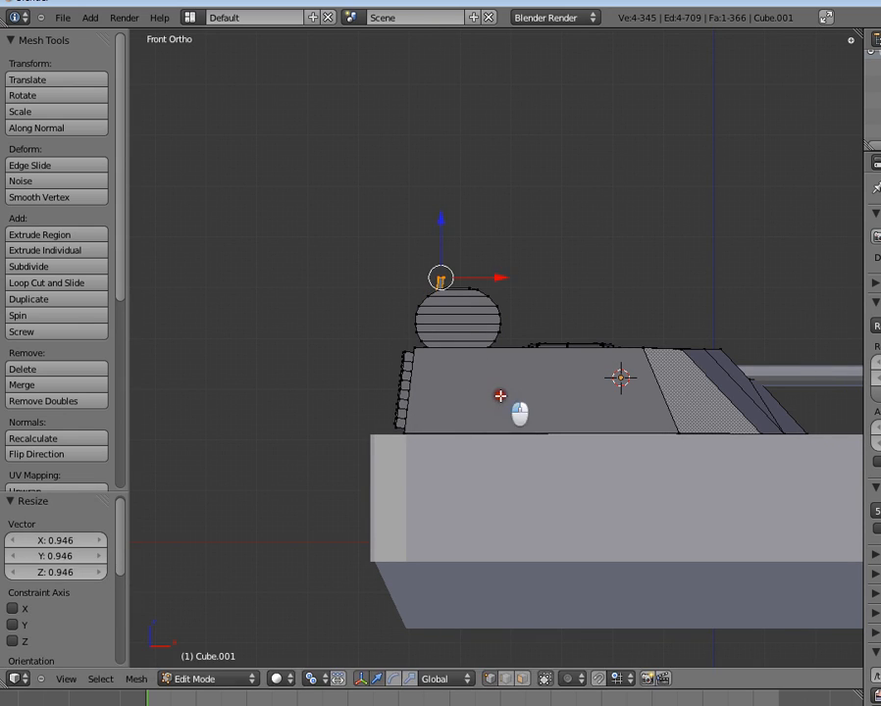
{"action": "key", "text": "r"}
{"action": "left_click", "coordinate": [505, 393]}
- Extrude the end face about 1.285 further along its normal to form a taller antenna rod and start adjusting the tip's position
{"action": "key", "text": "g"}
{"action": "key", "text": "z"}
{"action": "key", "text": "z"}
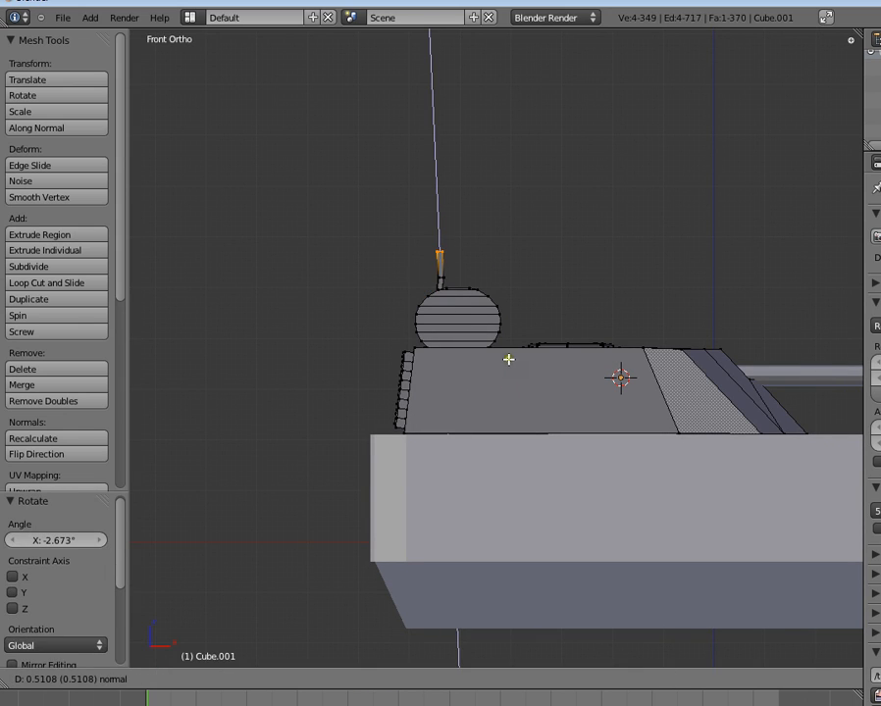
{"action": "left_click", "coordinate": [501, 330]}
{"action": "key", "text": "g"}
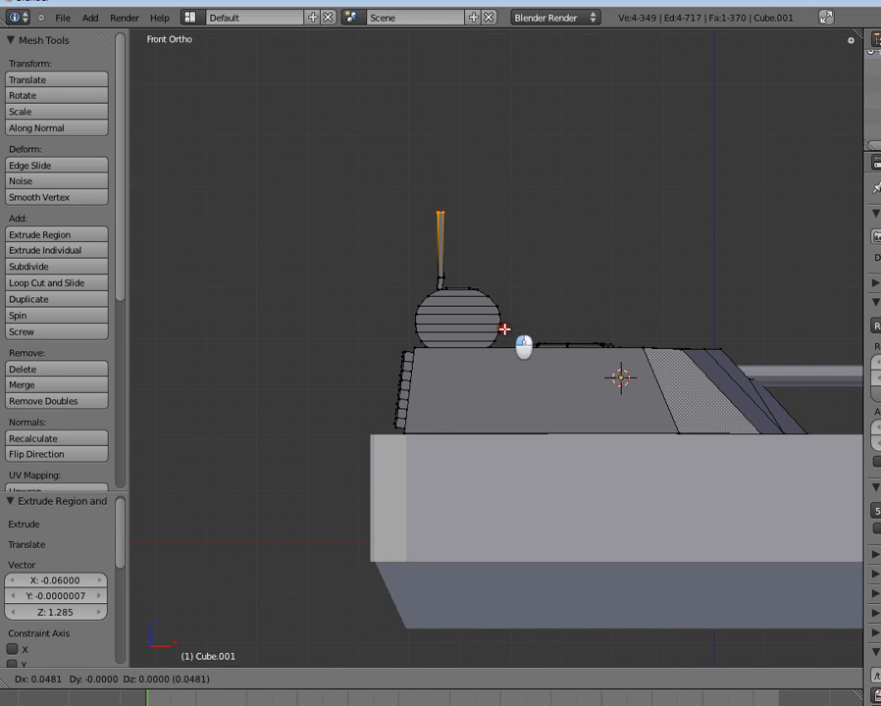
- Shift the antenna's top end about 0.05 along X, tilt it, and scale it to 0.884
{"action": "left_click", "coordinate": [504, 330]}
{"action": "key", "text": "r"}
{"action": "left_click", "coordinate": [536, 320]}
{"action": "key", "text": "s"}
{"action": "left_click", "coordinate": [523, 304]}
- Extrude another antenna segment from the tilted top face along its normal and scale the new end to 0.845
{"action": "key", "text": "g"}
{"action": "key", "text": "z"}
{"action": "key", "text": "z"}
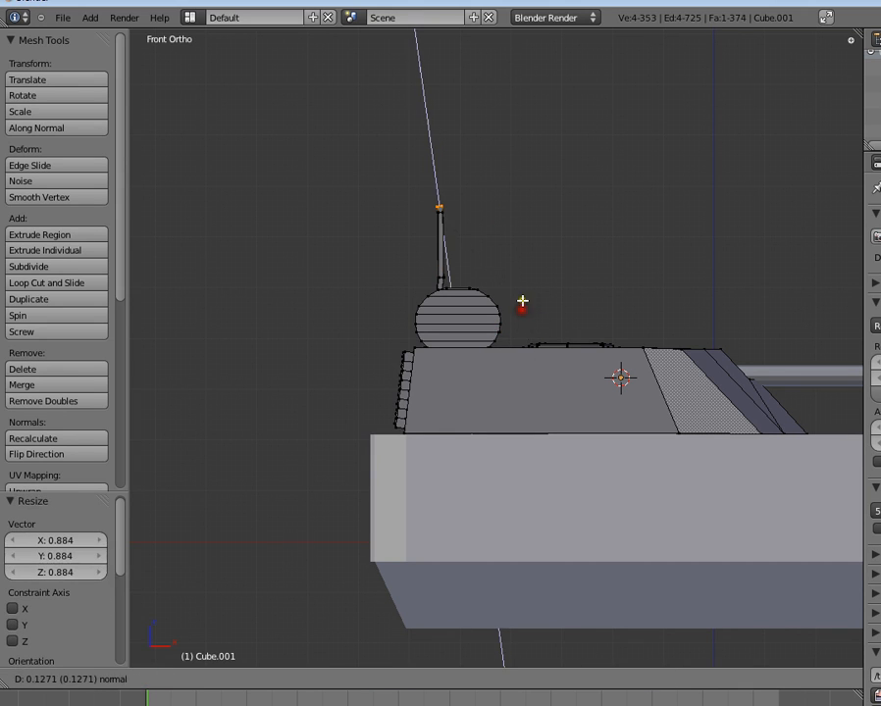
{"action": "left_click", "coordinate": [512, 256]}
{"action": "key", "text": "s"}
{"action": "left_click", "coordinate": [497, 237]}
- Extrude a final segment from the antenna's tip, taper its end, and return to Object Mode with nothing selected
{"action": "key", "text": "e"}
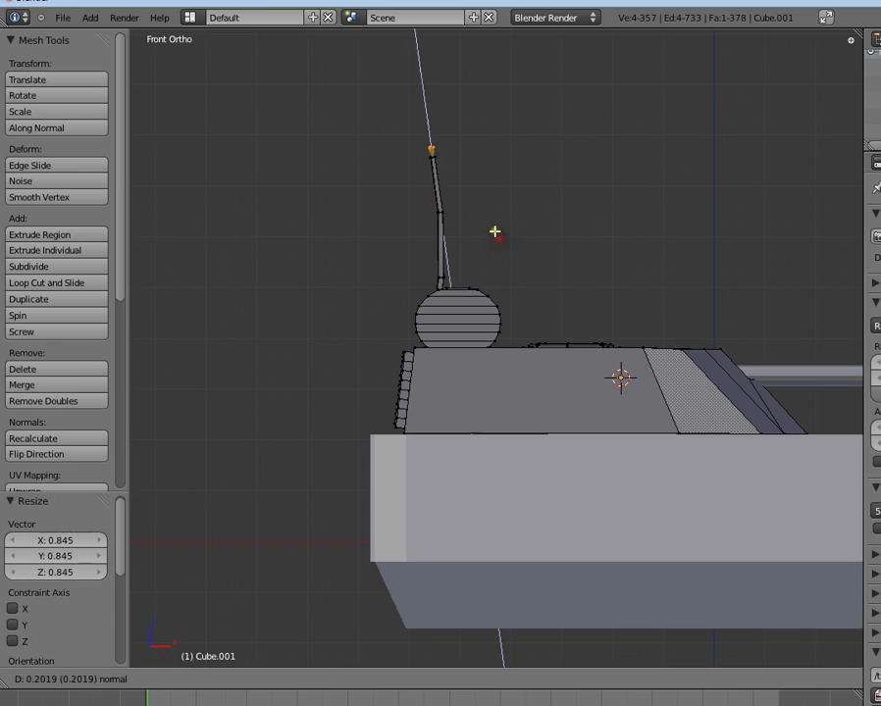
{"action": "left_click", "coordinate": [489, 226]}
{"action": "key", "text": "s"}
{"action": "left_click", "coordinate": [471, 197]}
{"action": "key", "text": "Tab"}
{"action": "key", "text": "a"}
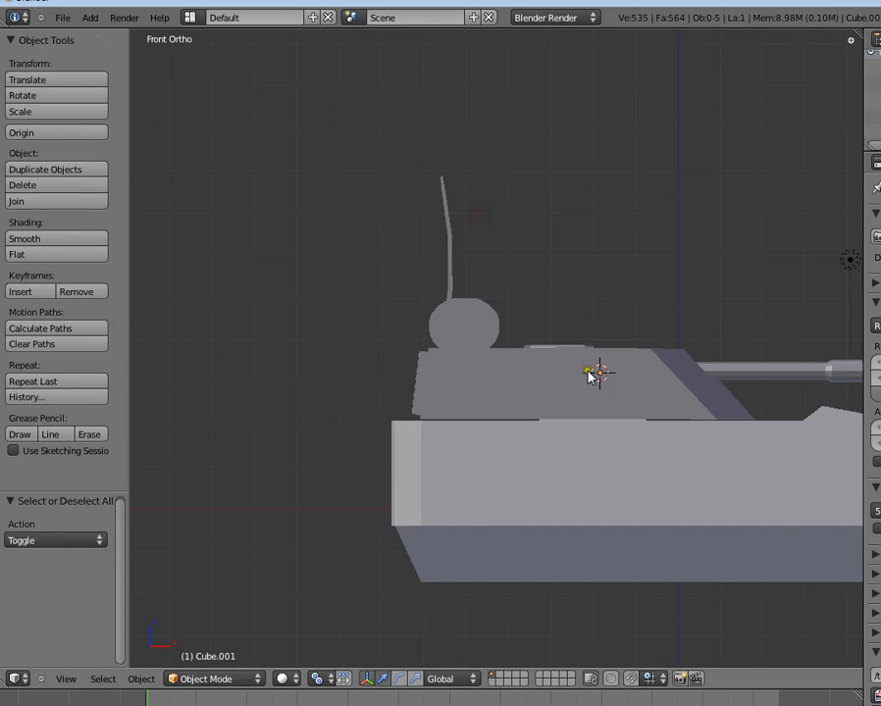
- Try to rotate the turret on its own about the global Z axis
{"action": "middle_click_drag", "start_coordinate": [588, 375], "coordinate": [431, 444]}
{"action": "key", "text": "KP_5"}
{"action": "scroll", "coordinate": [461, 437], "scroll_direction": "down", "scroll_amount": 5}
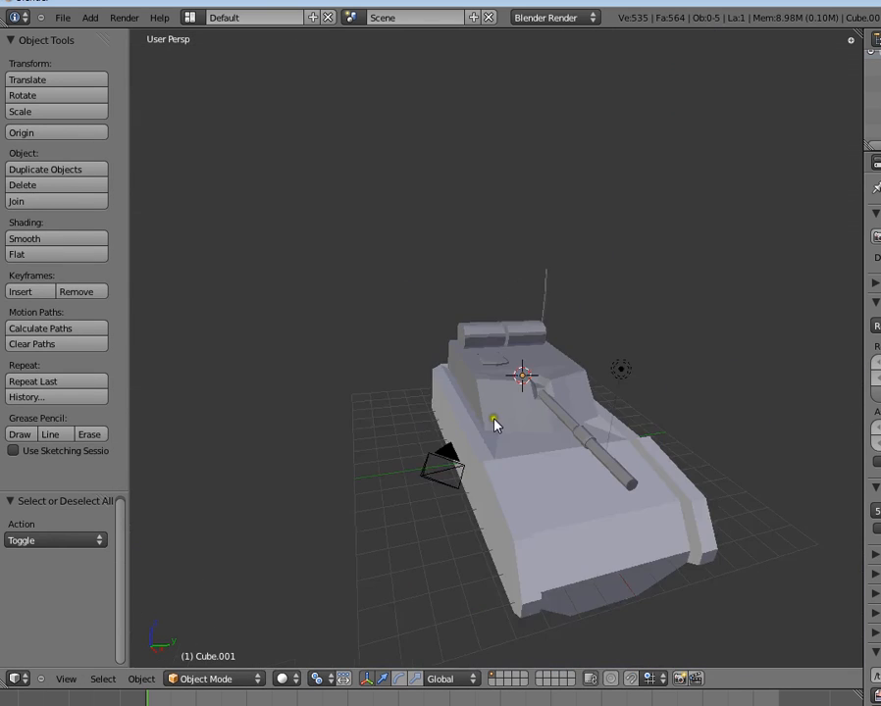
{"action": "middle_click_drag", "start_coordinate": [687, 461], "coordinate": [491, 416]}
{"action": "right_click", "coordinate": [491, 416]}
{"action": "scroll", "coordinate": [616, 421], "scroll_direction": "up", "scroll_amount": 4}
{"action": "key", "text": "r"}
{"action": "key", "text": "z"}
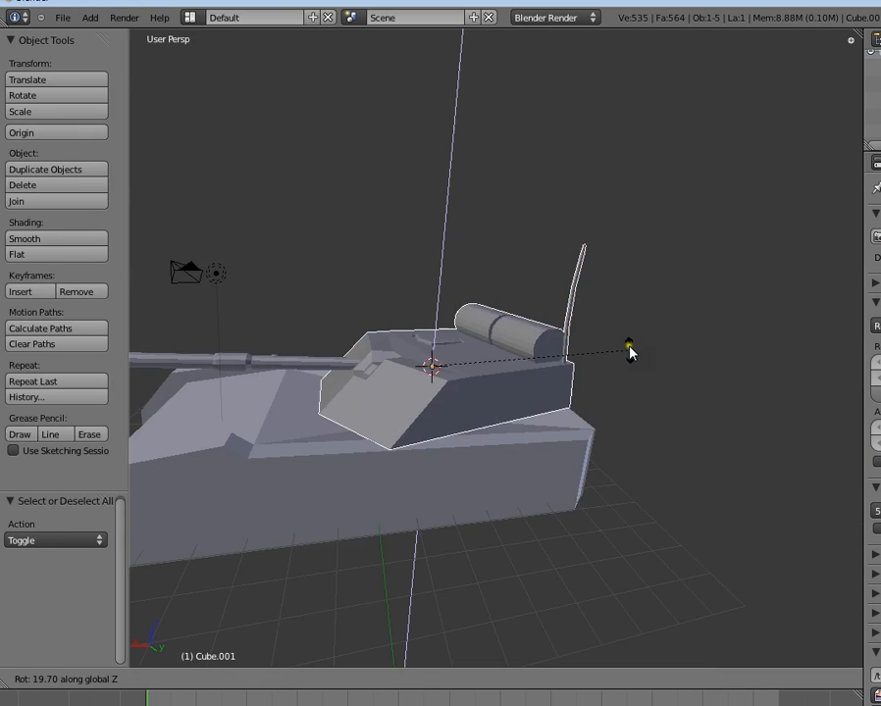
{"action": "key", "text": "Escape"}
- Try to rotate the turret together with the gun barrel about the global Z axis
{"action": "scroll", "coordinate": [359, 367], "scroll_direction": "down", "scroll_amount": 3}
{"action": "right_click", "coordinate": [368, 363], "text": "shift"}
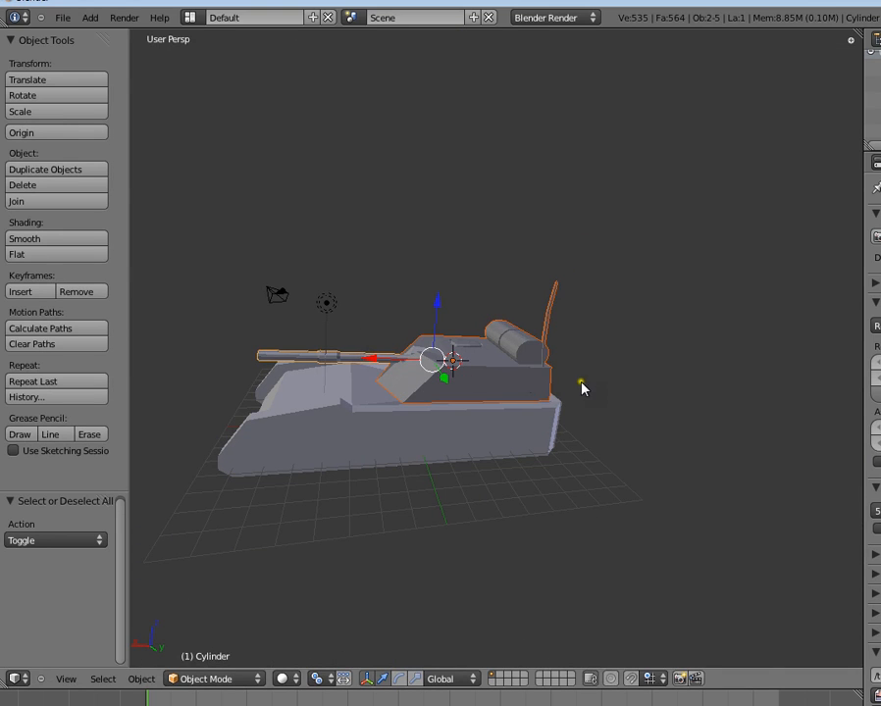
{"action": "key", "text": "r"}
{"action": "key", "text": "z"}
{"action": "key", "text": "Escape"}
{"action": "key", "text": "a"}
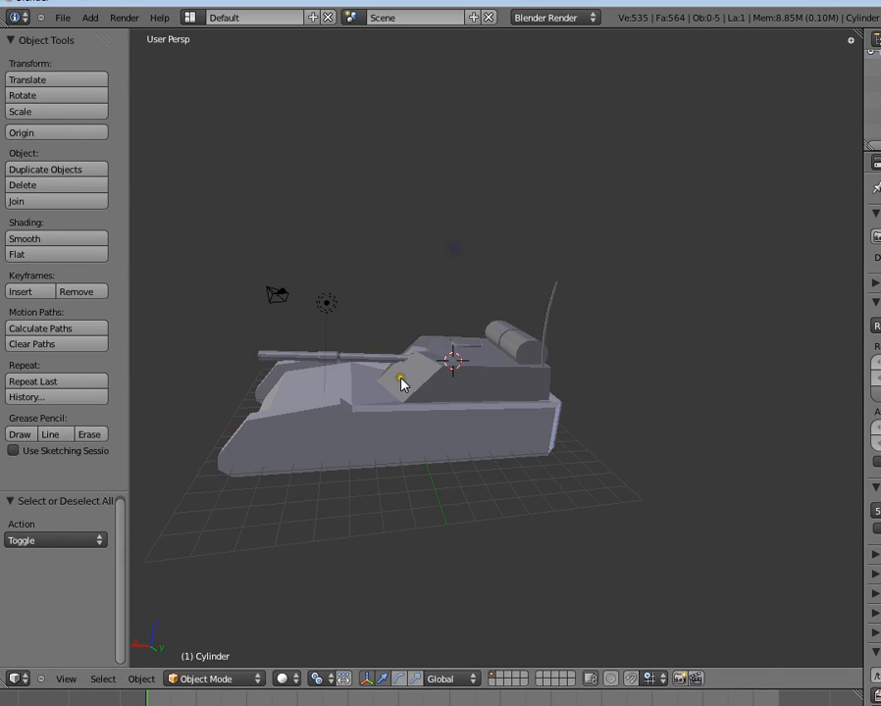
- Set the pivot point to Median Point and try to rotate the barrel and turret about global Z
{"action": "left_click", "coordinate": [314, 677]}
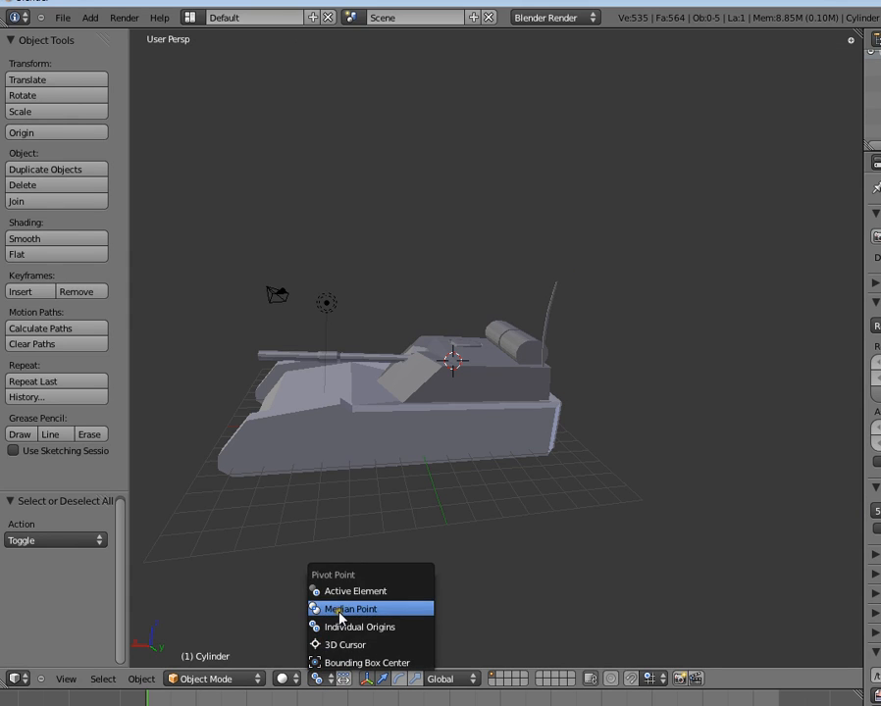
{"action": "left_click", "coordinate": [341, 611]}
{"action": "right_click", "coordinate": [375, 359]}
{"action": "right_click", "coordinate": [438, 374], "text": "shift"}
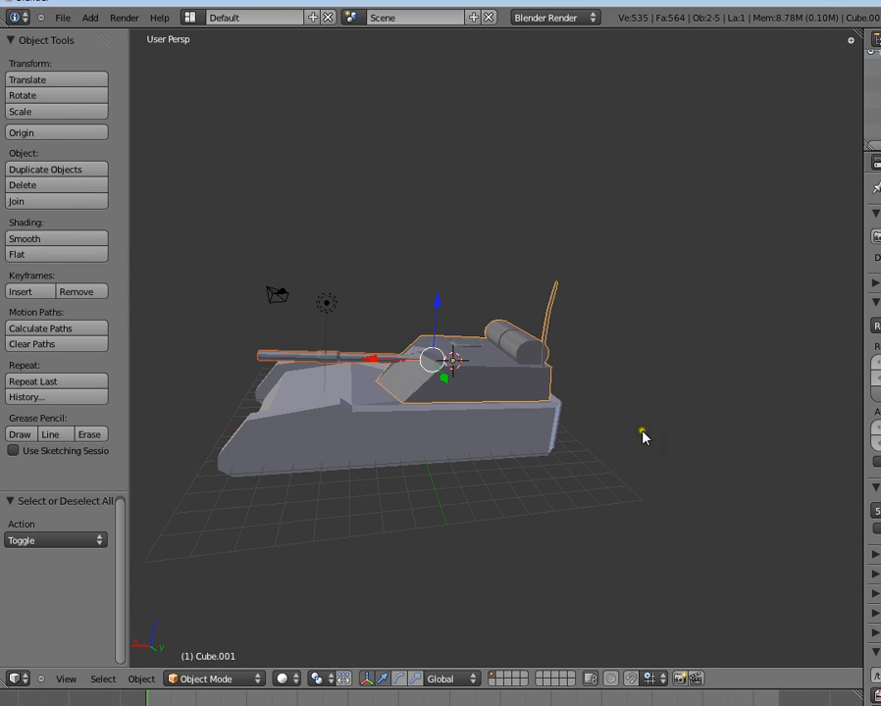
{"action": "key", "text": "r"}
{"action": "key", "text": "z"}
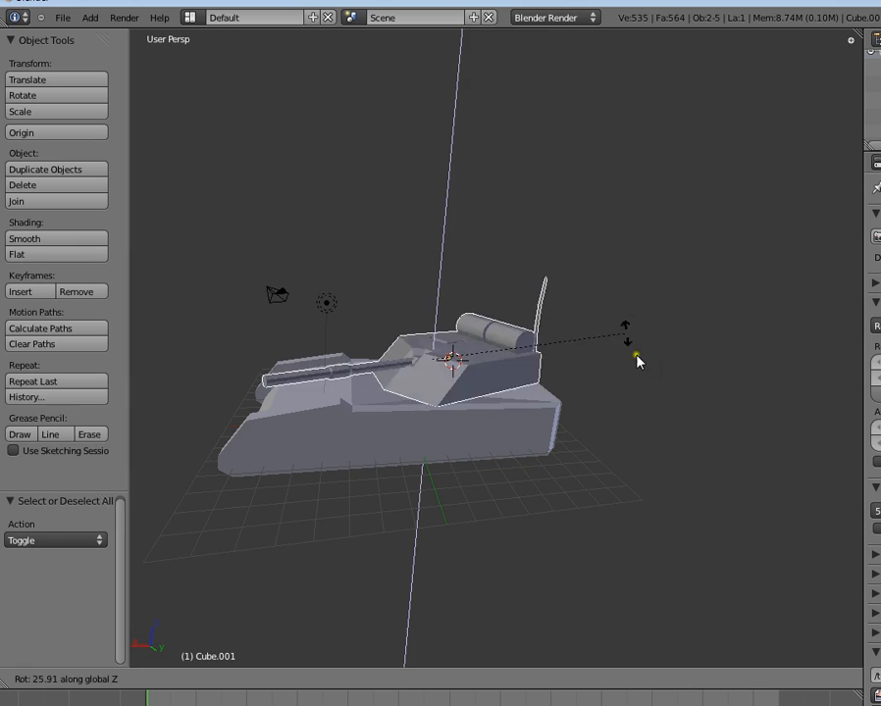
{"action": "right_click", "coordinate": [502, 447]}
- Scale the gun barrel uniformly to 1.256
{"action": "key", "text": "a"}
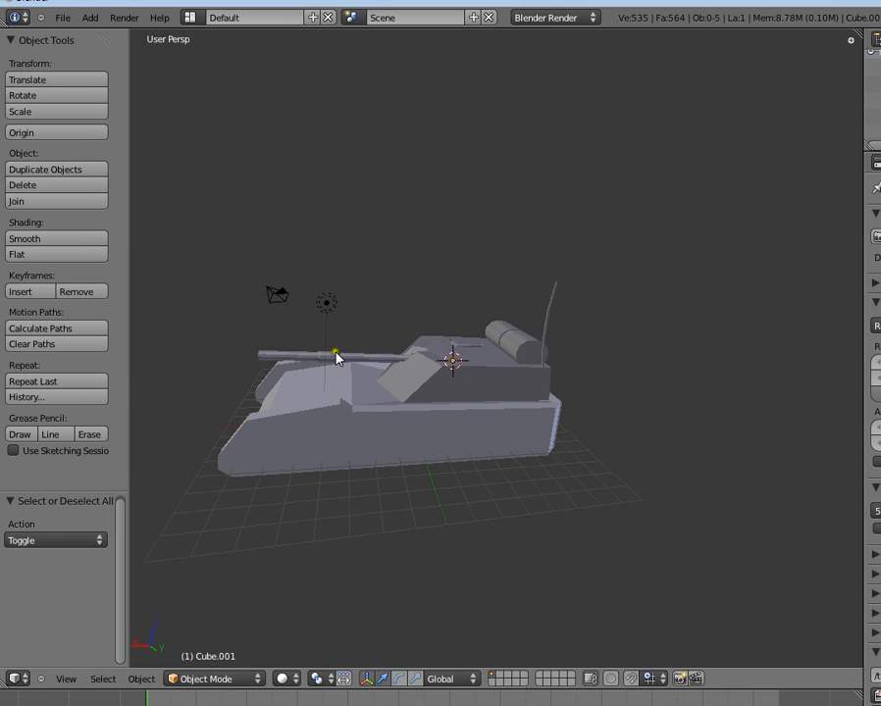
{"action": "key", "text": "s"}
{"action": "left_click", "coordinate": [455, 402]}
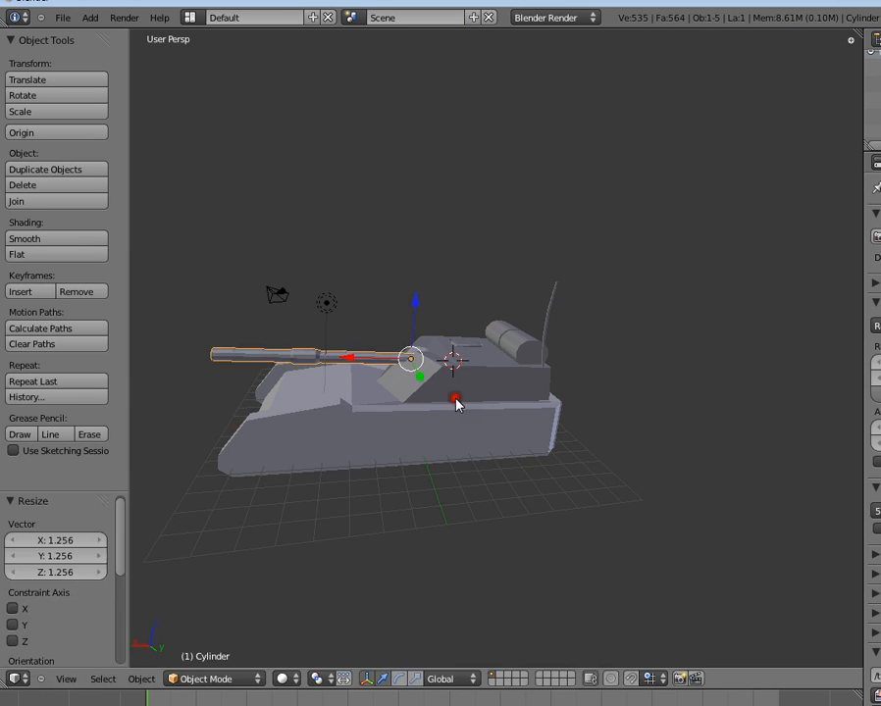
- Try to rotate the enlarged barrel and the turret together about the global Z axis
{"action": "right_click", "coordinate": [451, 369], "text": "shift"}
{"action": "key", "text": "r"}
{"action": "key", "text": "z"}
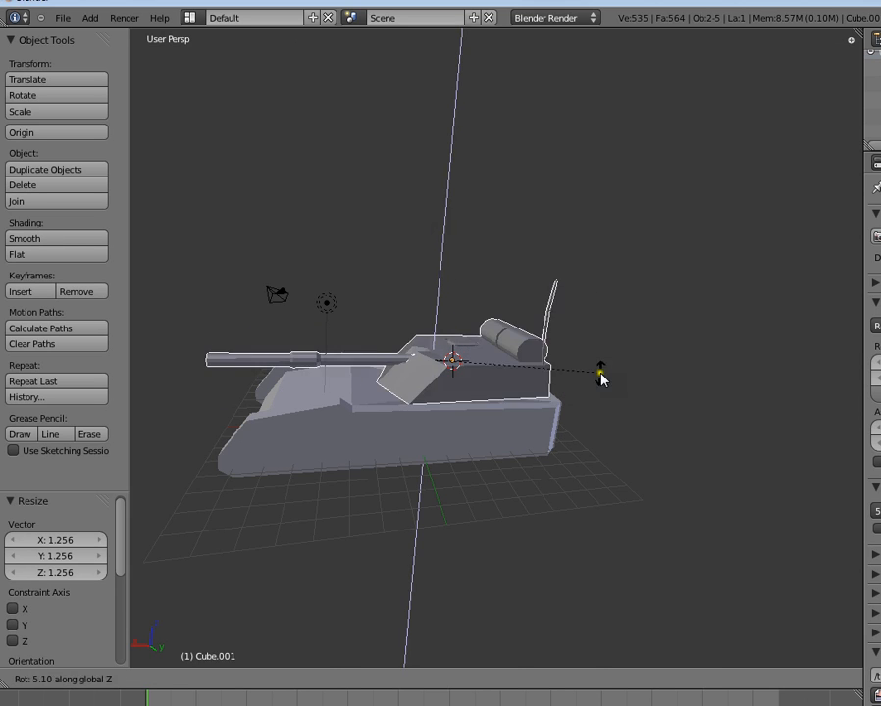
{"action": "left_click", "coordinate": [501, 381]}
{"action": "key", "text": "a"}
- Set the pivot point to Active Element with the turret active, and try to rotate turret and barrel about global Z
{"action": "right_click", "coordinate": [389, 361]}
{"action": "right_click", "coordinate": [435, 361], "text": "shift"}
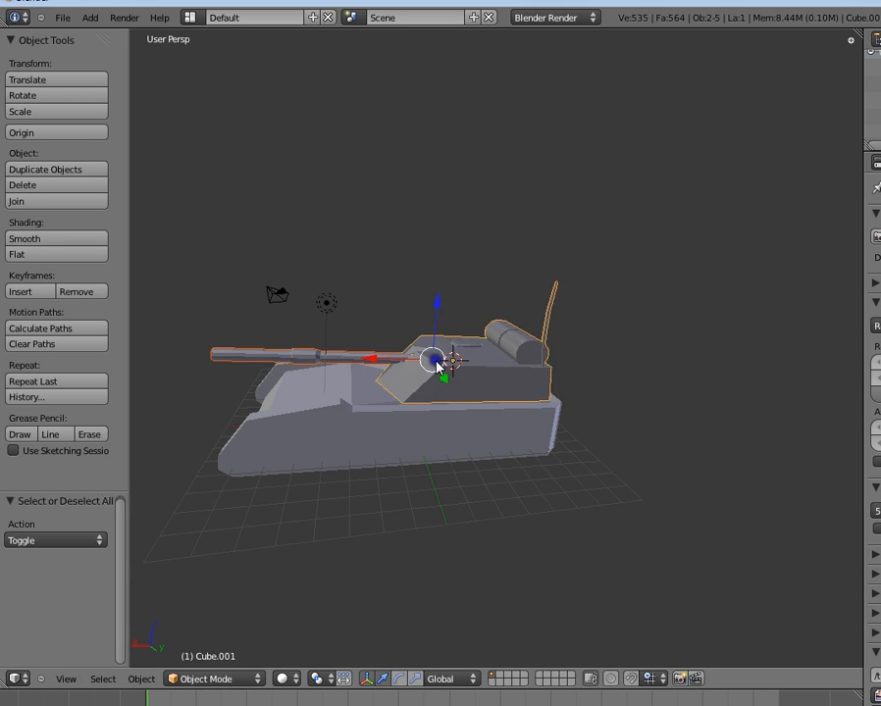
{"action": "left_click", "coordinate": [317, 677]}
{"action": "left_click", "coordinate": [365, 585]}
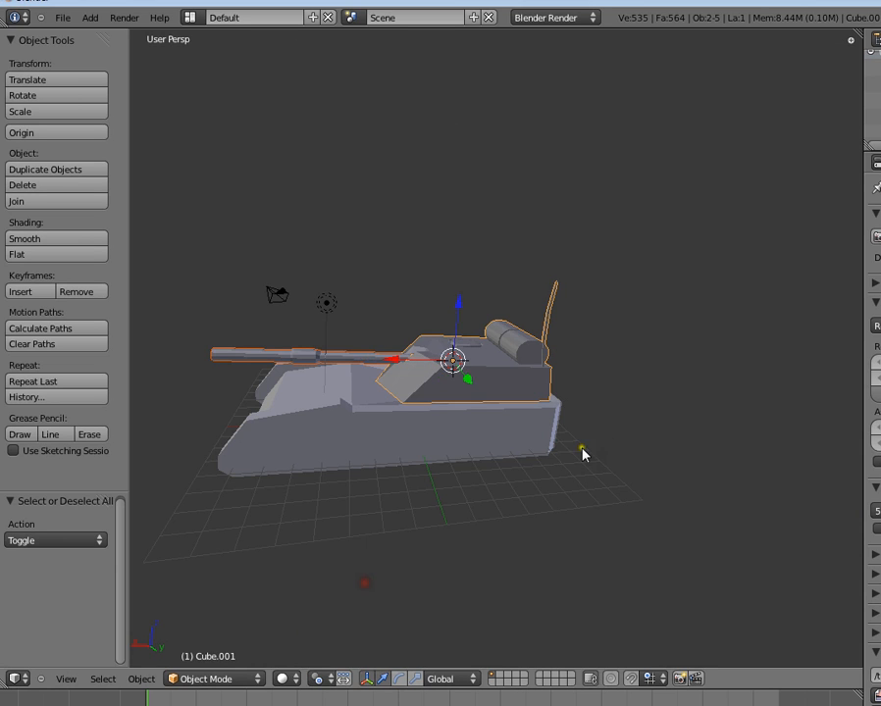
{"action": "key", "text": "r"}
{"action": "key", "text": "z"}
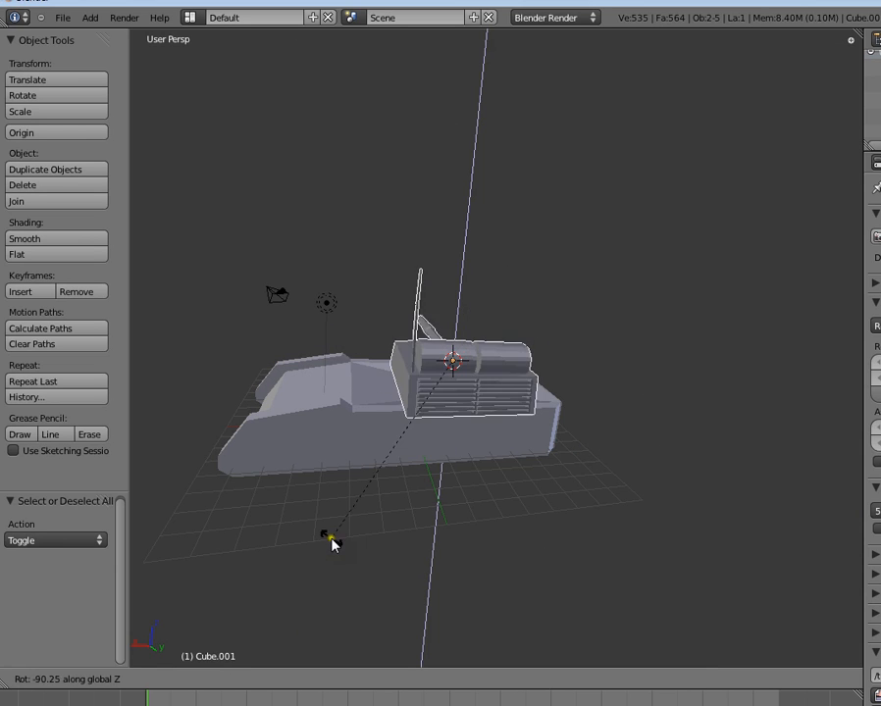
{"action": "left_click", "coordinate": [638, 341]}
- Open the hull mesh for editing in face selection mode and select its large upper rear face
{"action": "middle_click_drag", "start_coordinate": [638, 341], "coordinate": [502, 432]}
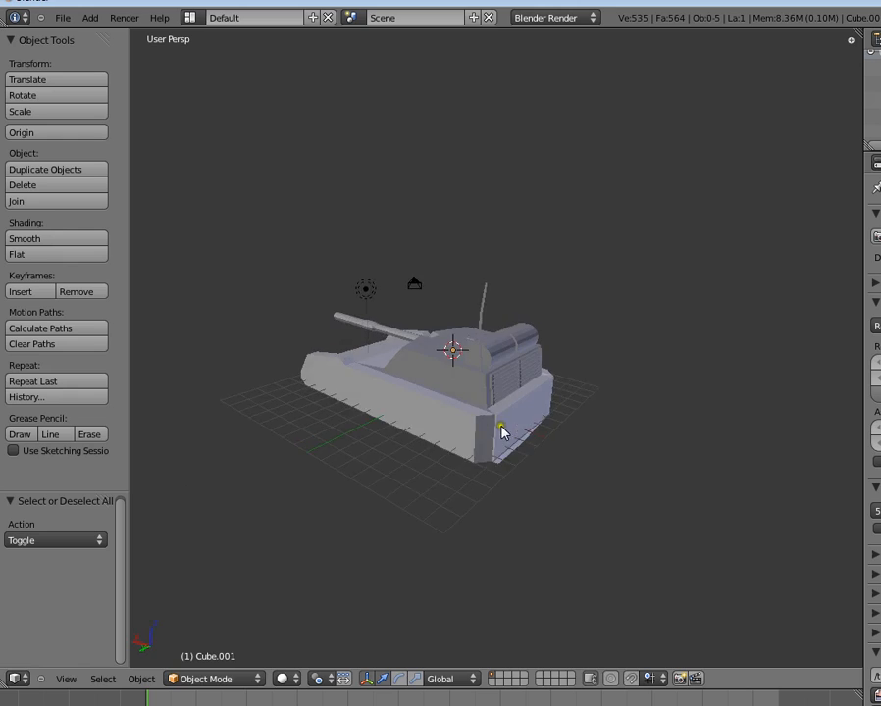
{"action": "scroll", "coordinate": [501, 432], "scroll_direction": "up", "scroll_amount": 2}
{"action": "right_click", "coordinate": [549, 479]}
{"action": "middle_click_drag", "start_coordinate": [548, 469], "coordinate": [505, 484]}
{"action": "key", "text": "Tab"}
{"action": "left_click", "coordinate": [528, 676]}
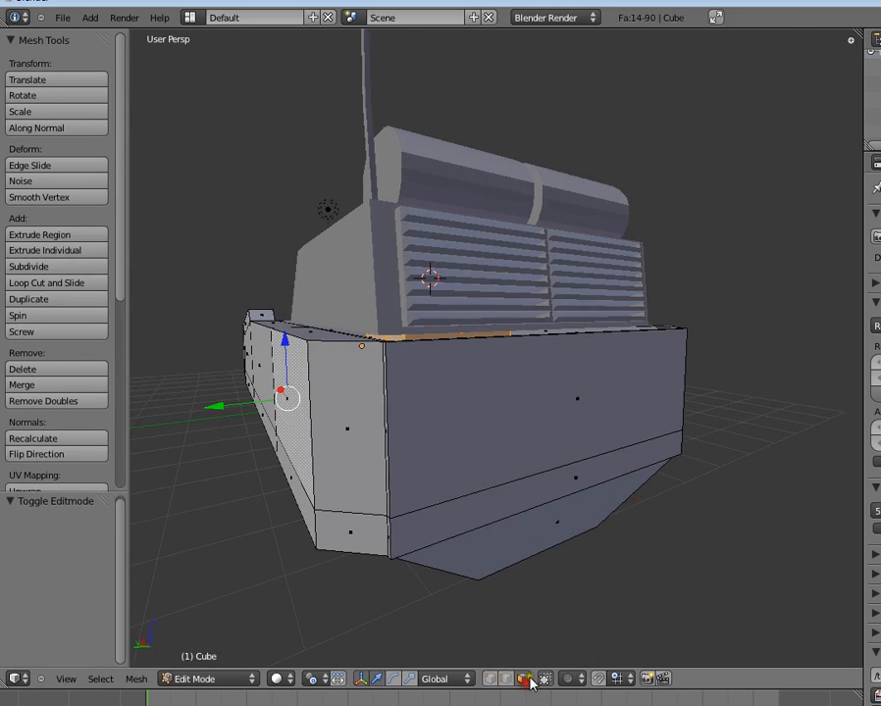
{"action": "right_click", "coordinate": [574, 403]}
{"action": "scroll", "coordinate": [515, 400], "scroll_direction": "down", "scroll_amount": 3}
{"action": "middle_click_drag", "start_coordinate": [515, 400], "coordinate": [684, 410]}
{"action": "middle_click_drag", "start_coordinate": [487, 444], "coordinate": [630, 469]}
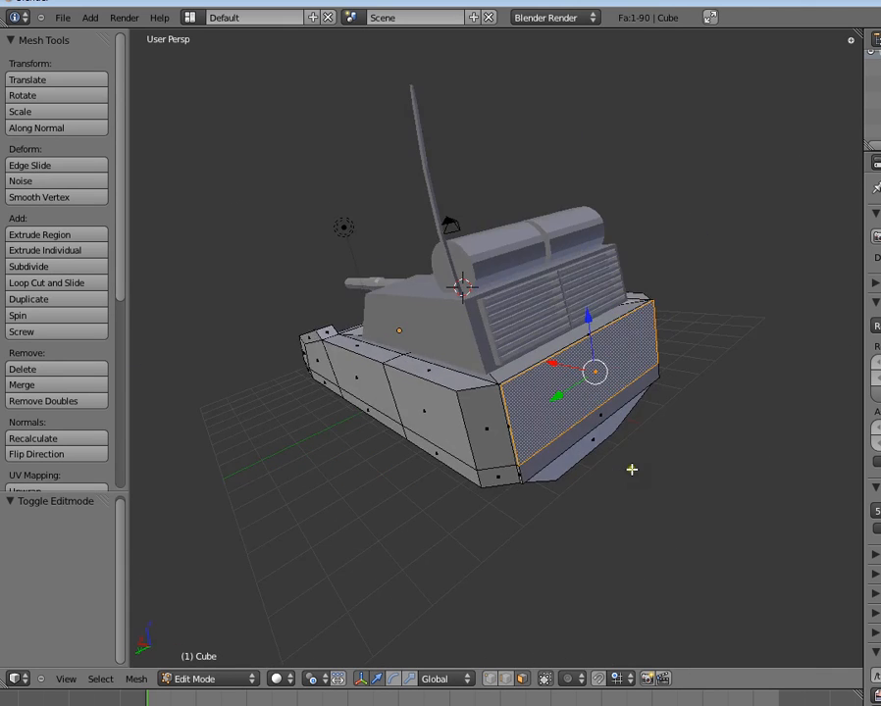
- Extrude the hull's rear face in place, scale it to 0.967, and move it 0.111 along X into the hull
{"action": "scroll", "coordinate": [631, 469], "scroll_direction": "up", "scroll_amount": 2}
{"action": "middle_click_drag", "start_coordinate": [716, 576], "coordinate": [684, 578]}
{"action": "middle_click_drag", "start_coordinate": [650, 528], "coordinate": [646, 510]}
{"action": "key", "text": "e"}
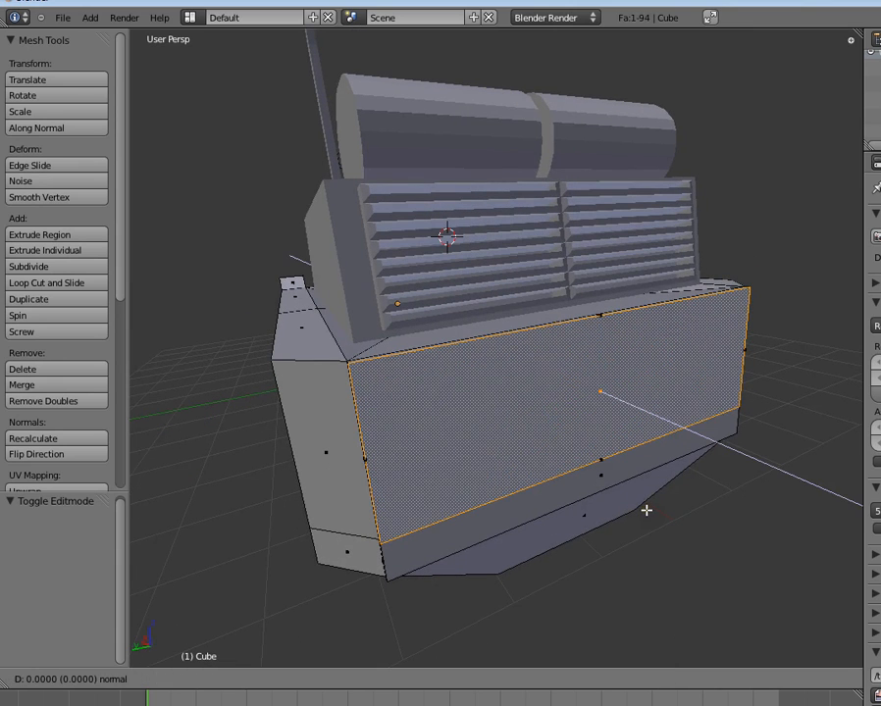
{"action": "right_click", "coordinate": [647, 510]}
{"action": "key", "text": "s"}
{"action": "left_click", "coordinate": [643, 502]}
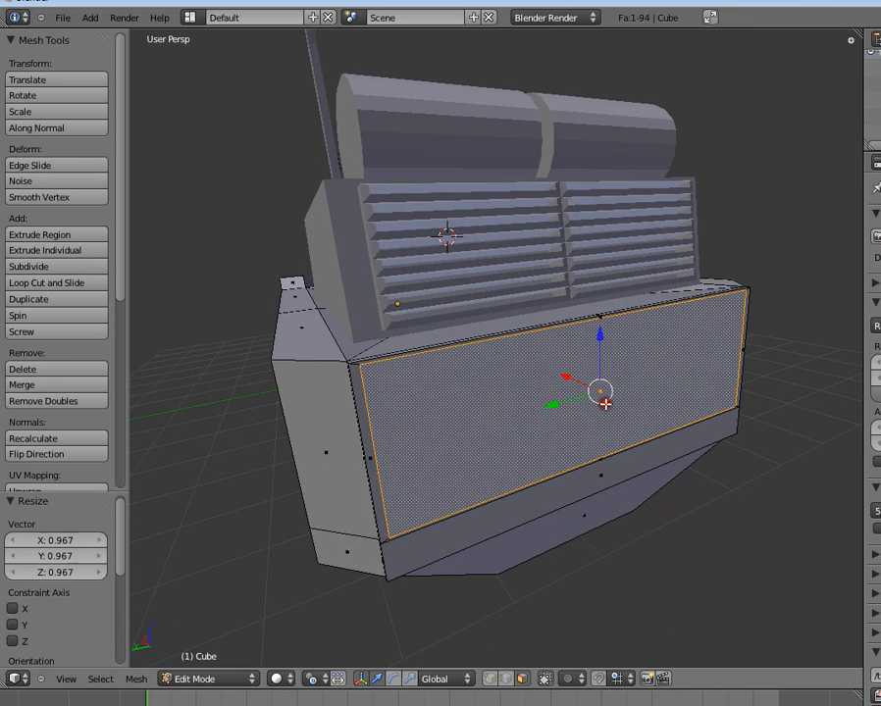
{"action": "left_click_drag", "start_coordinate": [576, 384], "coordinate": [568, 380]}
- Extrude the recessed rear face outward and shift it along X so it protrudes as a plate behind the hull
{"action": "key", "text": "e"}
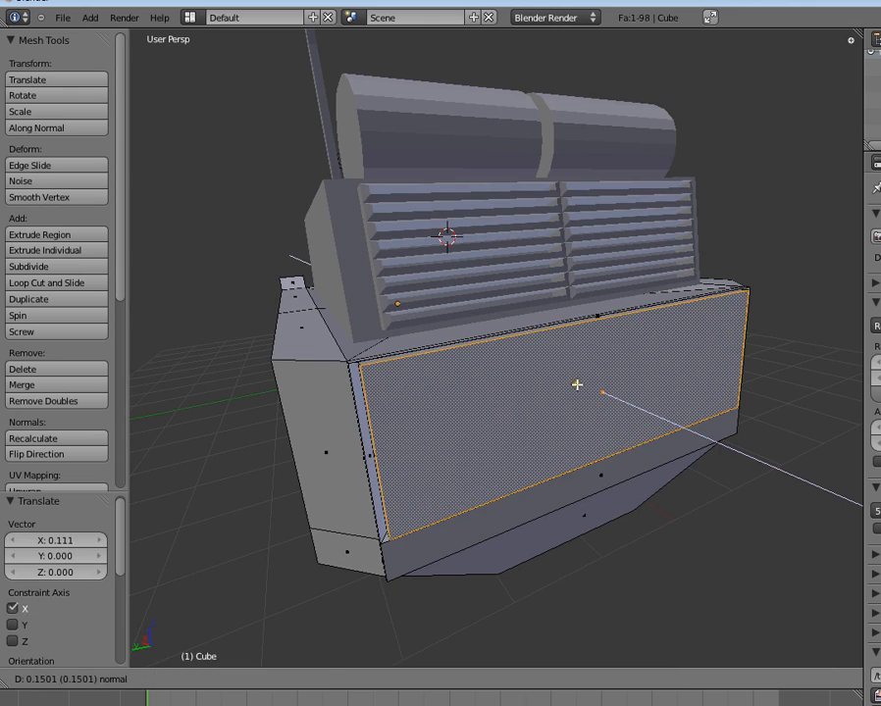
{"action": "left_click", "coordinate": [564, 385]}
{"action": "key", "text": "Tab"}
{"action": "middle_click_drag", "start_coordinate": [551, 379], "coordinate": [609, 502]}
{"action": "key", "text": "Tab"}
{"action": "key", "text": "g"}
{"action": "key", "text": "x"}
{"action": "left_click", "coordinate": [676, 323]}
{"action": "key", "text": "Tab"}
{"action": "key", "text": "Tab"}
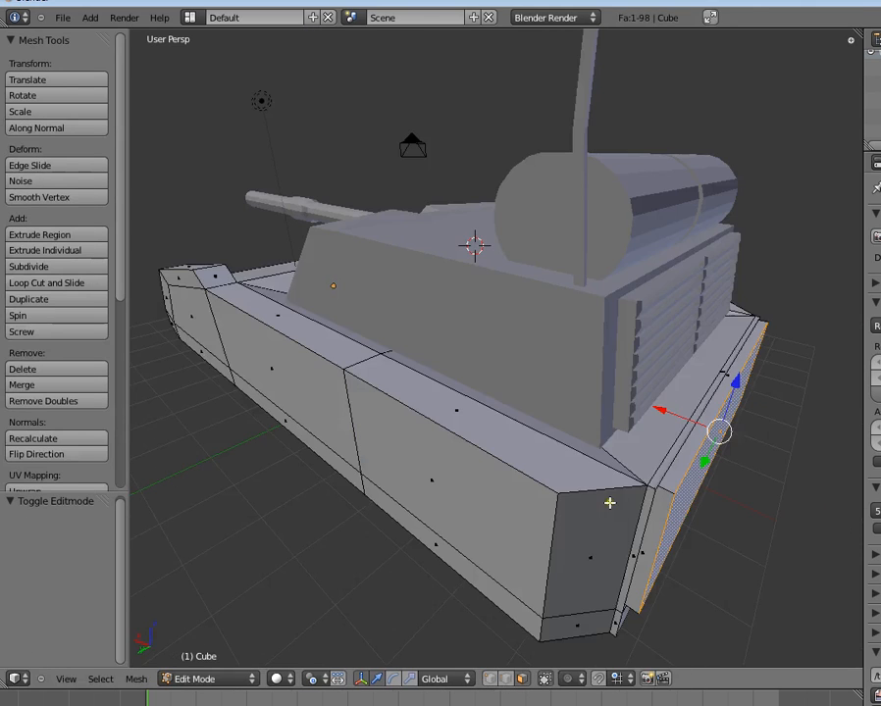
- Extrude the rear plate's outer face about 0.01 backward along X and scale it down slightly to bevel its edge
{"action": "key", "text": "e"}
{"action": "left_click", "coordinate": [723, 480]}
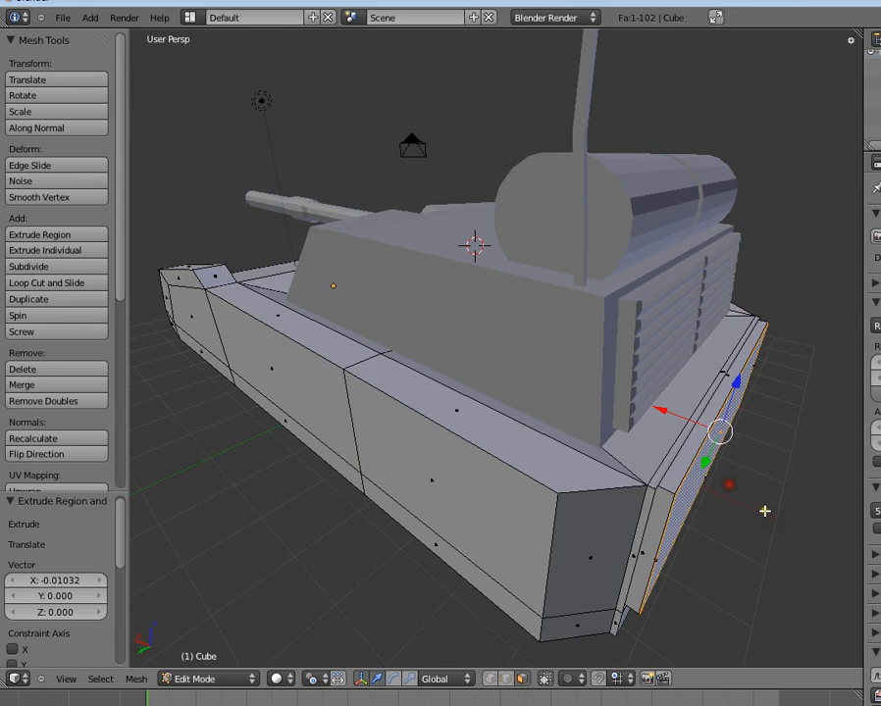
{"action": "key", "text": "s"}
{"action": "left_click", "coordinate": [749, 508]}
{"action": "key", "text": "Tab"}
{"action": "middle_click_drag", "start_coordinate": [749, 508], "coordinate": [470, 483]}
{"action": "key", "text": "a"}
{"action": "scroll", "coordinate": [594, 481], "scroll_direction": "down", "scroll_amount": 4}
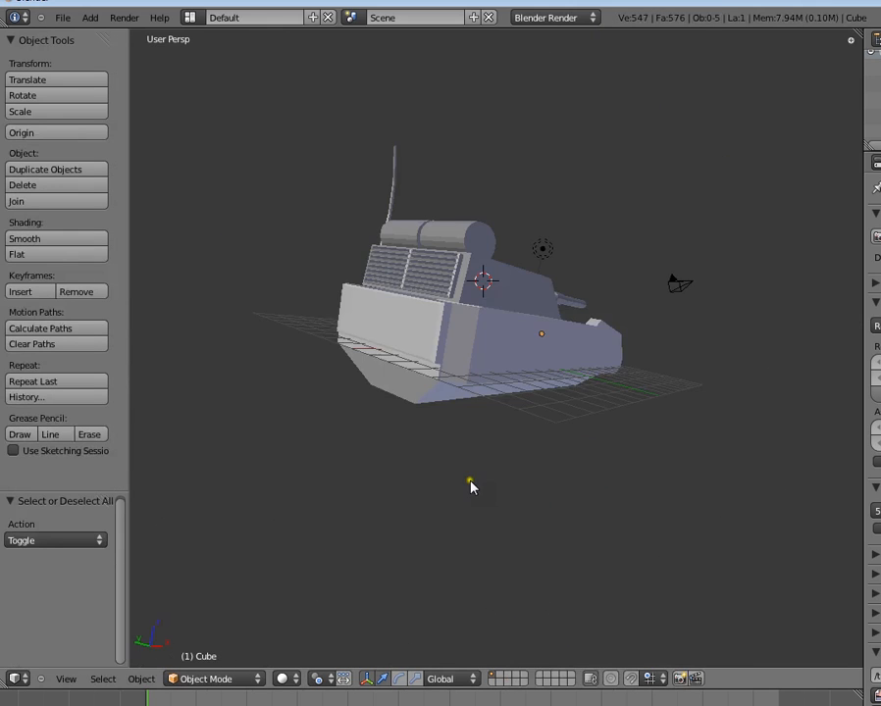
- Select the three lower strip faces along one side of the hull and try to move them along Y
{"action": "scroll", "coordinate": [471, 482], "scroll_direction": "up", "scroll_amount": 5}
{"action": "key", "text": "Tab"}
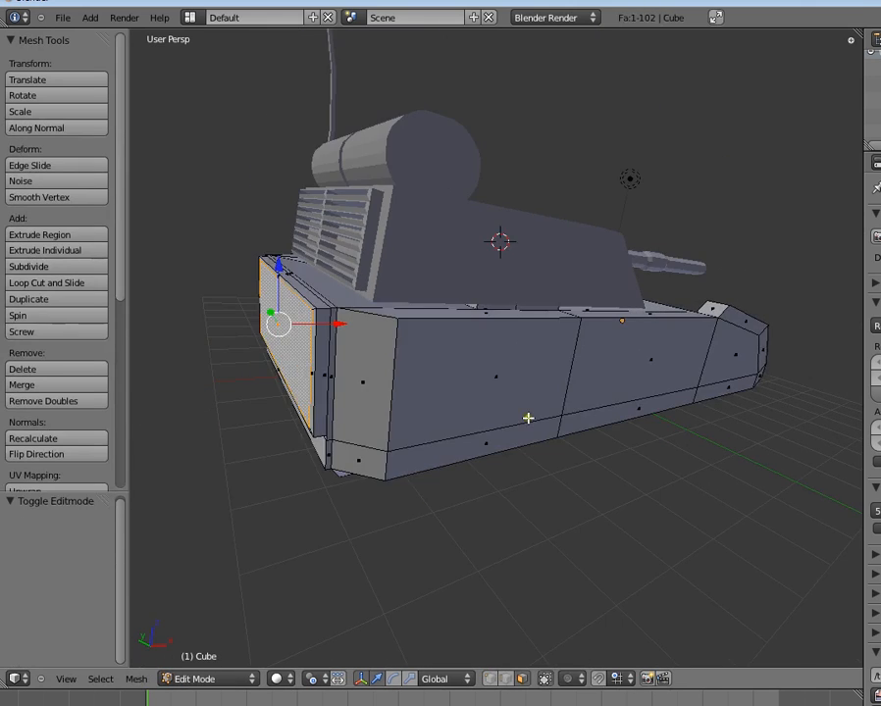
{"action": "middle_click_drag", "start_coordinate": [529, 417], "coordinate": [580, 314]}
{"action": "right_click", "coordinate": [580, 315]}
{"action": "right_click", "coordinate": [577, 351]}
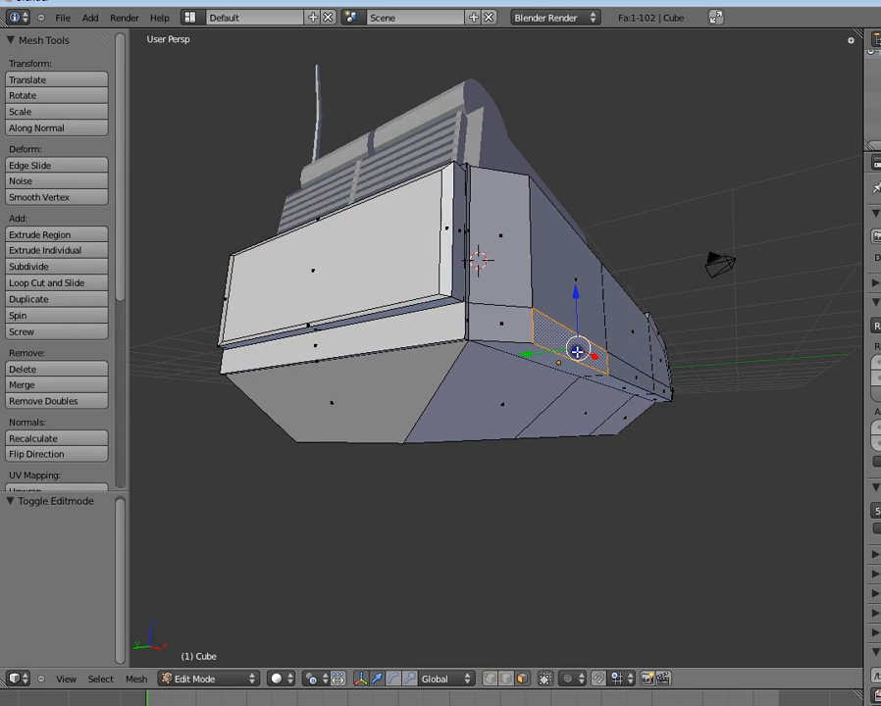
{"action": "right_click", "coordinate": [662, 391]}
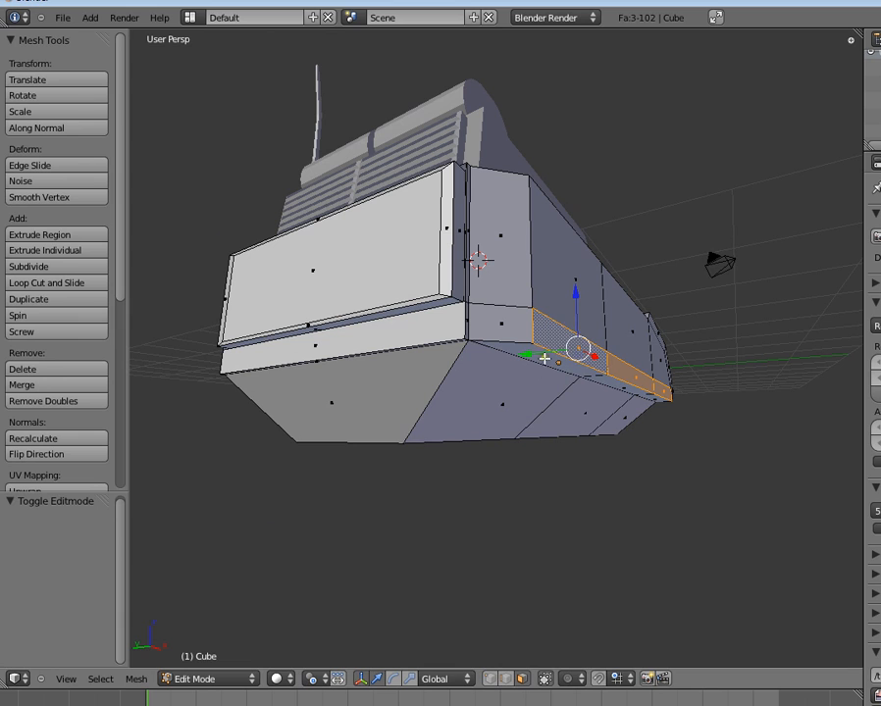
{"action": "left_click_drag", "start_coordinate": [526, 354], "coordinate": [566, 347]}
{"action": "middle_click_drag", "start_coordinate": [552, 345], "coordinate": [361, 424]}
{"action": "scroll", "coordinate": [564, 435], "scroll_direction": "down", "scroll_amount": 4}
{"action": "middle_click_drag", "start_coordinate": [564, 435], "coordinate": [550, 403]}
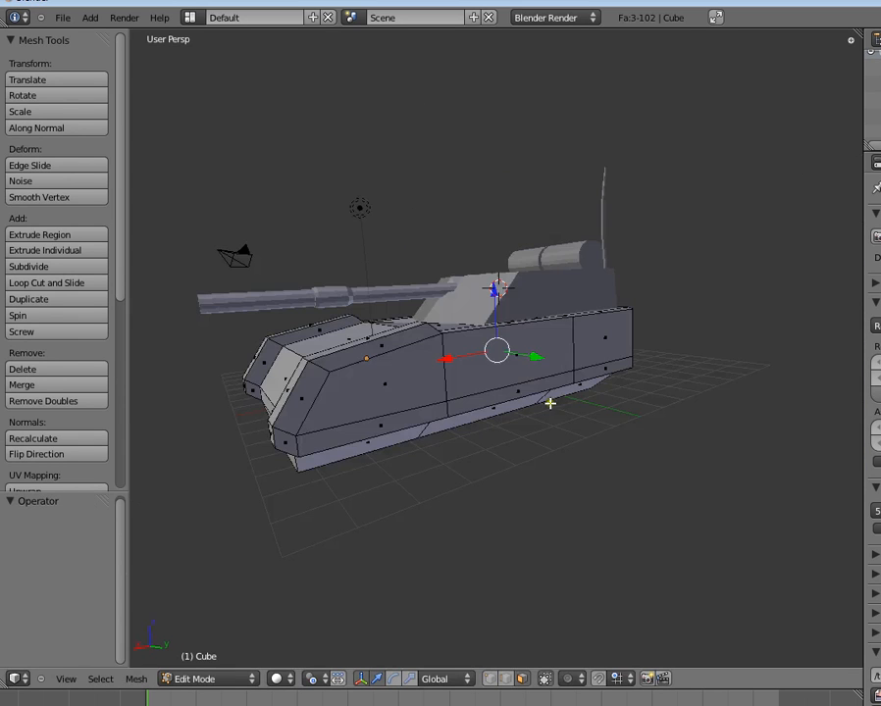
- Add the three lower strip faces on the opposite side to the selection and try scaling them along Y
{"action": "right_click", "coordinate": [599, 370], "text": "shift"}
{"action": "middle_click_drag", "start_coordinate": [457, 414], "coordinate": [591, 432]}
{"action": "key", "text": "s"}
{"action": "key", "text": "y"}
{"action": "key", "text": "Escape"}
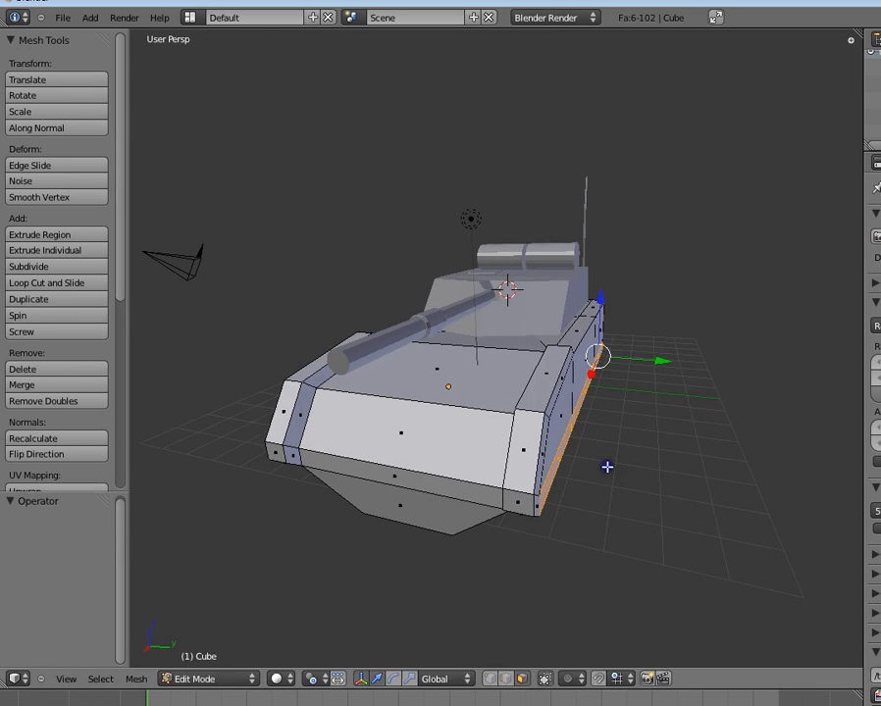
- Change the pivot point and scale both lower side strips outward from their shared centre to about 1.17 along global Y
{"action": "left_click", "coordinate": [328, 683]}
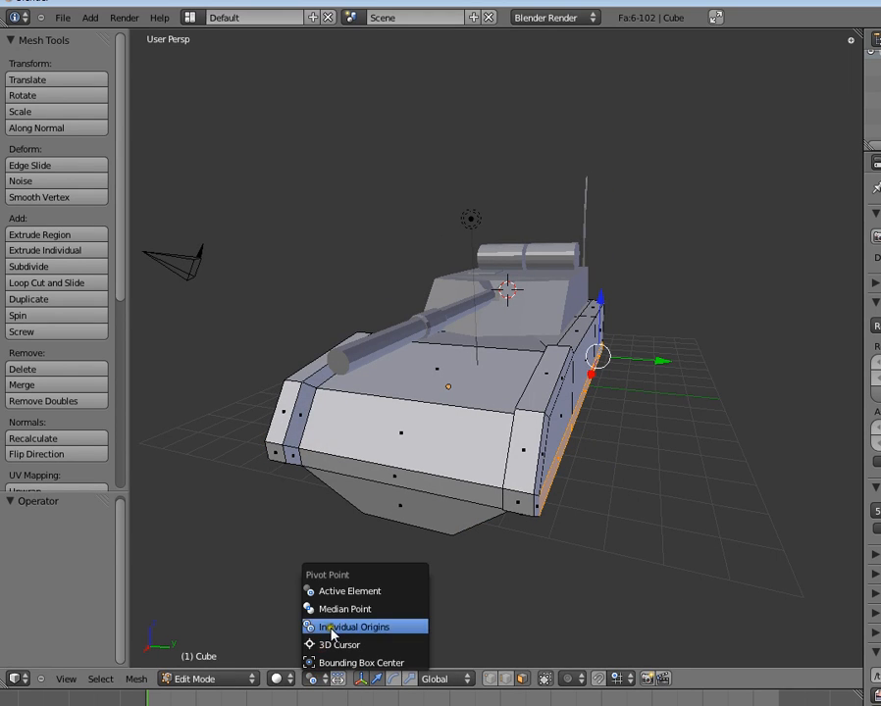
{"action": "left_click", "coordinate": [331, 627]}
{"action": "key", "text": "s"}
{"action": "key", "text": "y"}
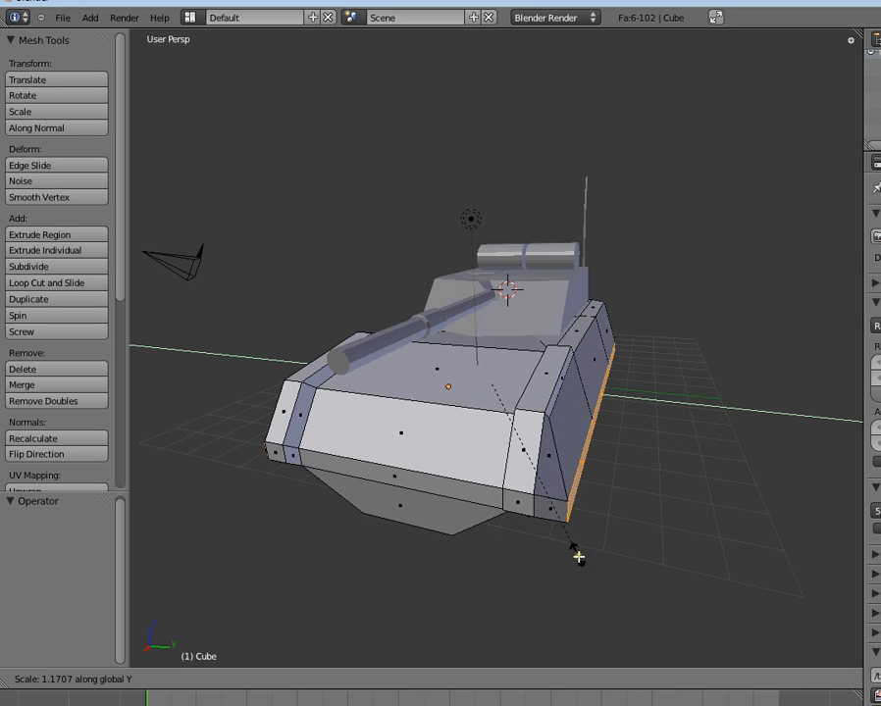
{"action": "left_click", "coordinate": [583, 559]}
{"action": "middle_click_drag", "start_coordinate": [412, 440], "coordinate": [569, 428]}
{"action": "key", "text": "Tab"}
{"action": "middle_click_drag", "start_coordinate": [490, 423], "coordinate": [448, 361]}
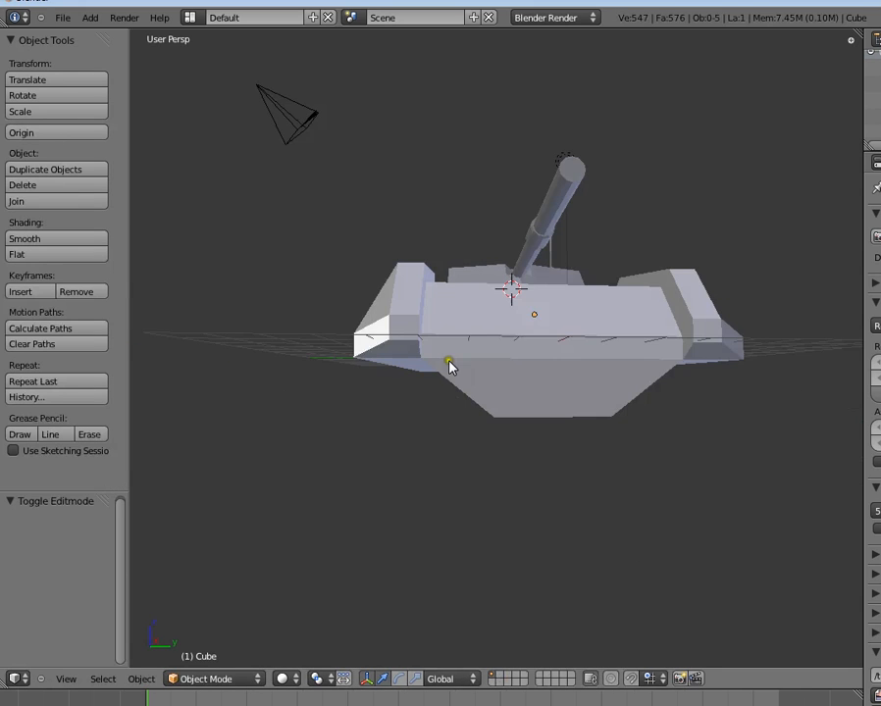
{"action": "key", "text": "a"}
{"action": "key", "text": "a"}
- Select the four central faces on the hull's front and extrude them outward about 0.955 in X and 0.43 in Z
{"action": "middle_click_drag", "start_coordinate": [517, 350], "coordinate": [501, 503]}
{"action": "scroll", "coordinate": [554, 405], "scroll_direction": "up", "scroll_amount": 2}
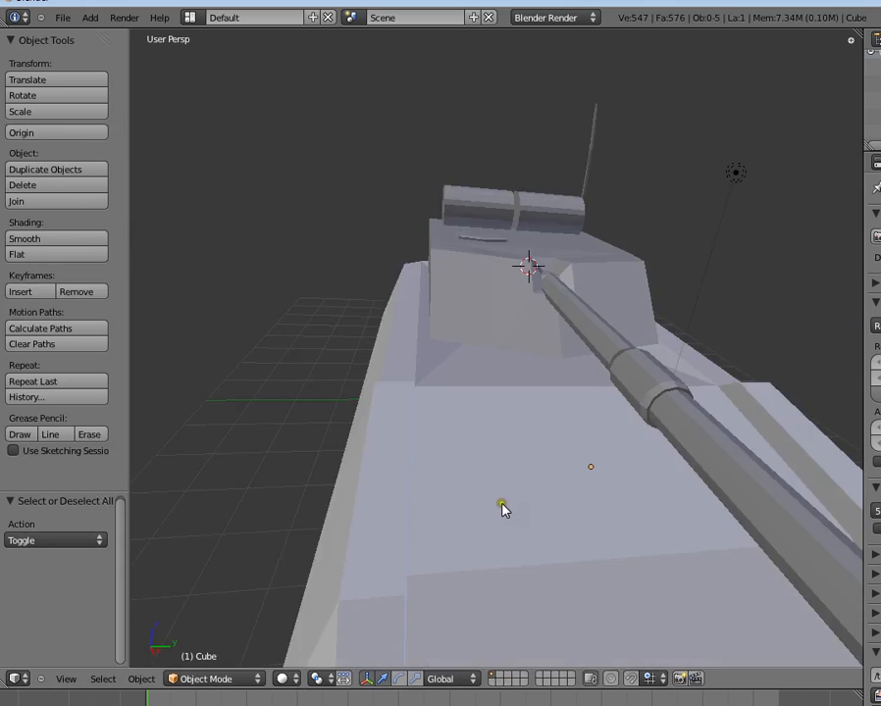
{"action": "scroll", "coordinate": [501, 508], "scroll_direction": "down", "scroll_amount": 4}
{"action": "key", "text": "Tab"}
{"action": "middle_click_drag", "start_coordinate": [474, 429], "coordinate": [561, 478]}
{"action": "scroll", "coordinate": [593, 430], "scroll_direction": "up", "scroll_amount": 4}
{"action": "right_click", "coordinate": [683, 487]}
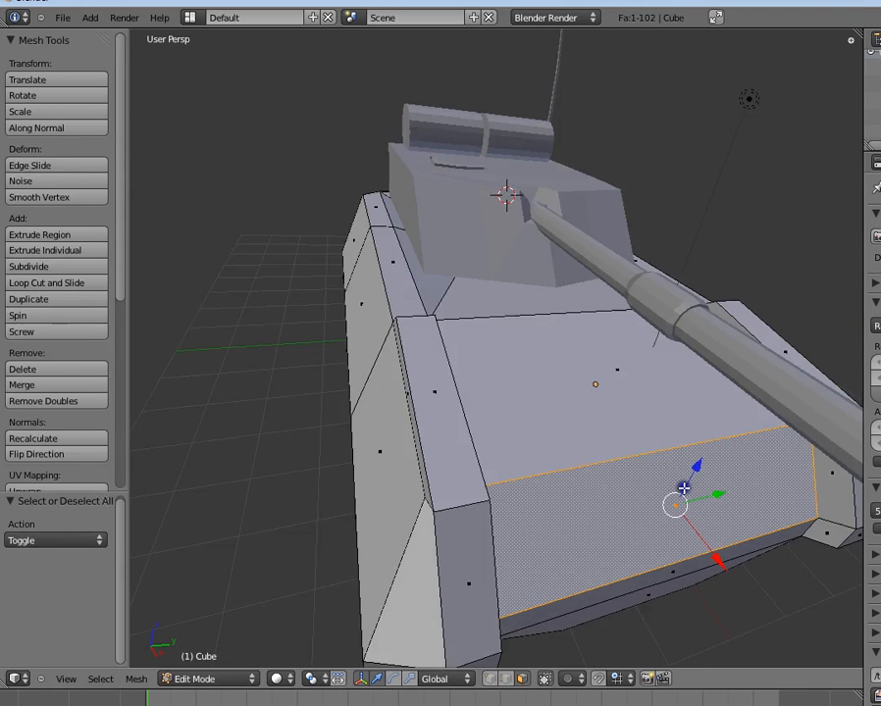
{"action": "scroll", "coordinate": [679, 483], "scroll_direction": "down", "scroll_amount": 2}
{"action": "right_click", "coordinate": [584, 362], "text": "shift"}
{"action": "middle_click_drag", "start_coordinate": [622, 431], "coordinate": [542, 341]}
{"action": "right_click", "coordinate": [511, 349], "text": "shift"}
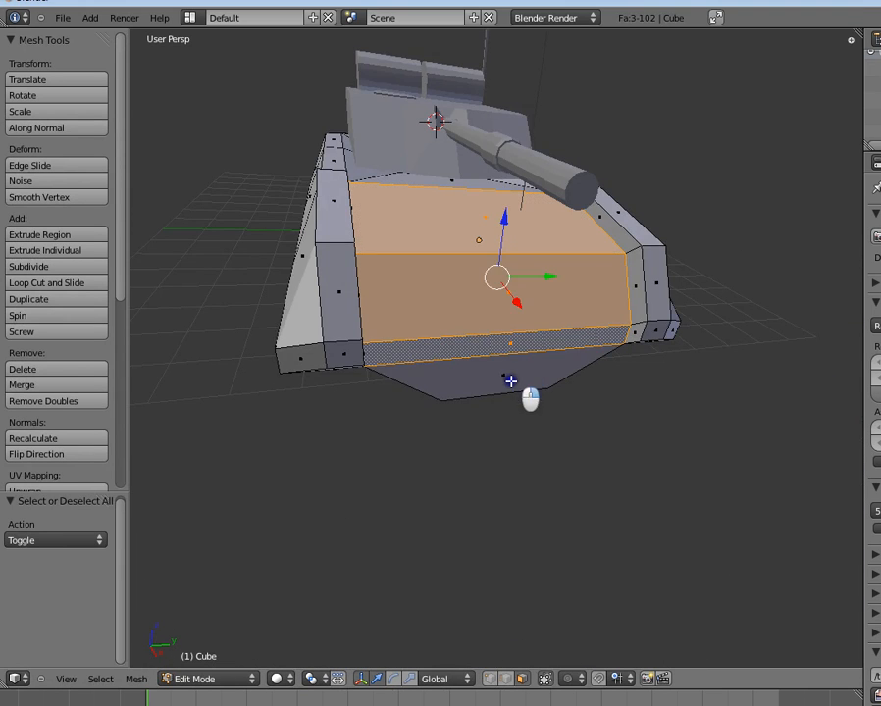
{"action": "middle_click_drag", "start_coordinate": [511, 380], "coordinate": [583, 402]}
{"action": "key", "text": "e"}
{"action": "left_click", "coordinate": [751, 372]}
- Try narrowing the extruded front faces to about 0.314 along global Y and shifting them along X
{"action": "key", "text": "s"}
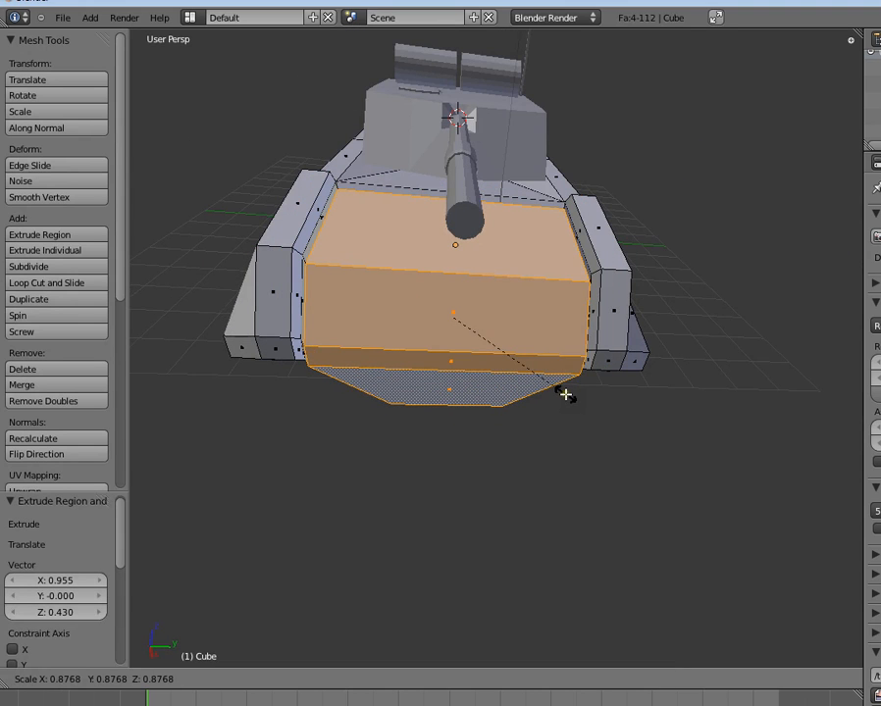
{"action": "key", "text": "y"}
{"action": "left_click", "coordinate": [492, 345]}
{"action": "middle_click_drag", "start_coordinate": [491, 345], "coordinate": [558, 375]}
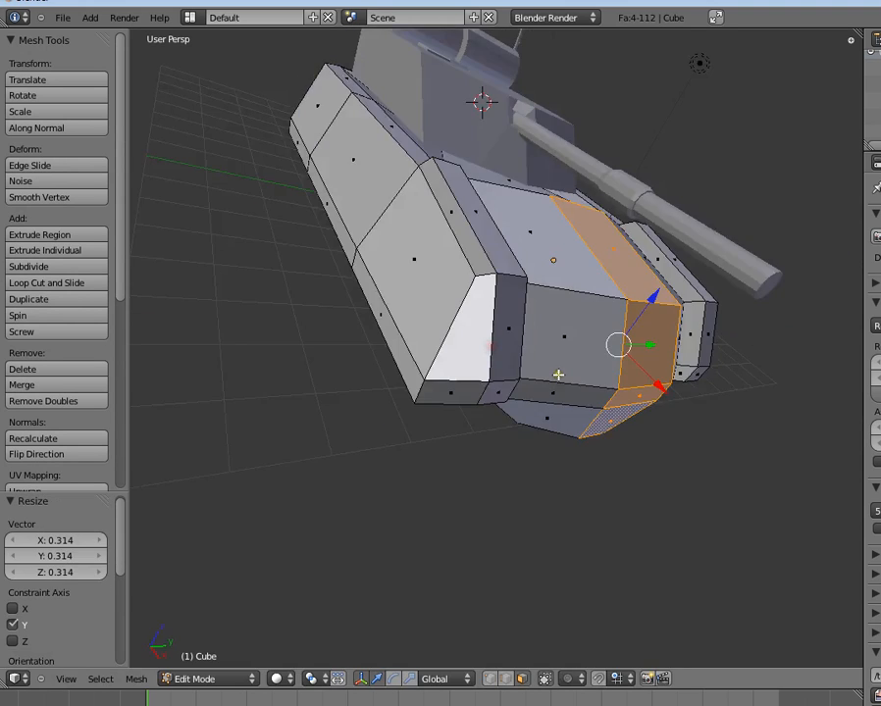
{"action": "left_click_drag", "start_coordinate": [661, 381], "coordinate": [690, 404]}
{"action": "key", "text": "Tab"}
{"action": "middle_click_drag", "start_coordinate": [690, 404], "coordinate": [567, 428]}
- Undo the narrowing and shifting of the extruded front faces
{"action": "key", "text": "a"}
{"action": "scroll", "coordinate": [661, 312], "scroll_direction": "down", "scroll_amount": 4}
{"action": "scroll", "coordinate": [661, 315], "scroll_direction": "up", "scroll_amount": 4}
{"action": "key", "text": "a"}
{"action": "right_click", "coordinate": [402, 388]}
{"action": "key", "text": "Tab"}
{"action": "key", "text": "ctrl+z"}
{"action": "key", "text": "ctrl+z"}
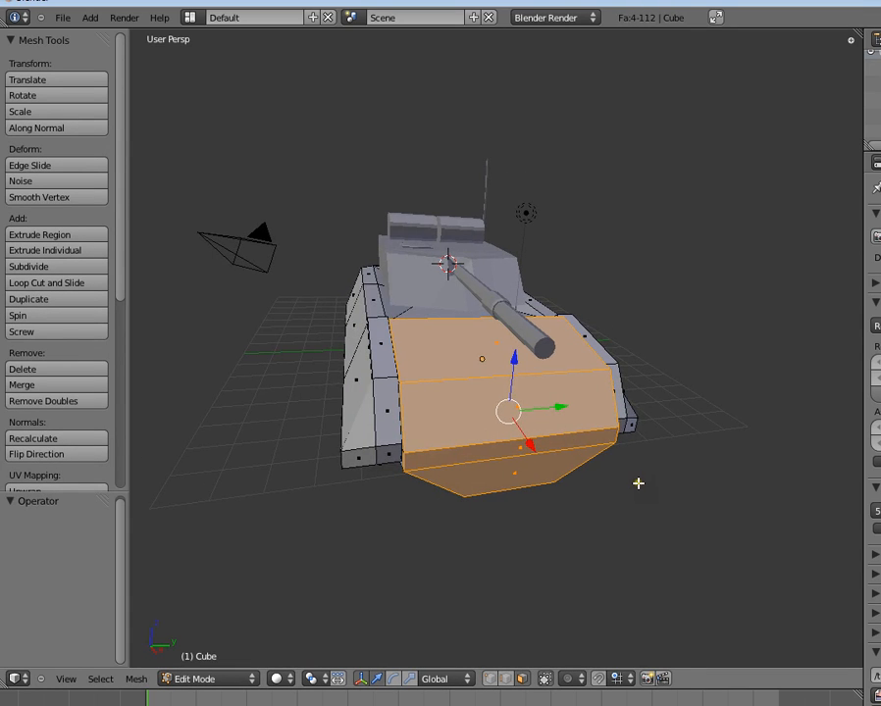
- Narrow the four extruded front faces of the hull by scaling them down along global Y
{"action": "scroll", "coordinate": [636, 480], "scroll_direction": "up", "scroll_amount": 2}
{"action": "key", "text": "s"}
{"action": "key", "text": "x"}
{"action": "key", "text": "y"}
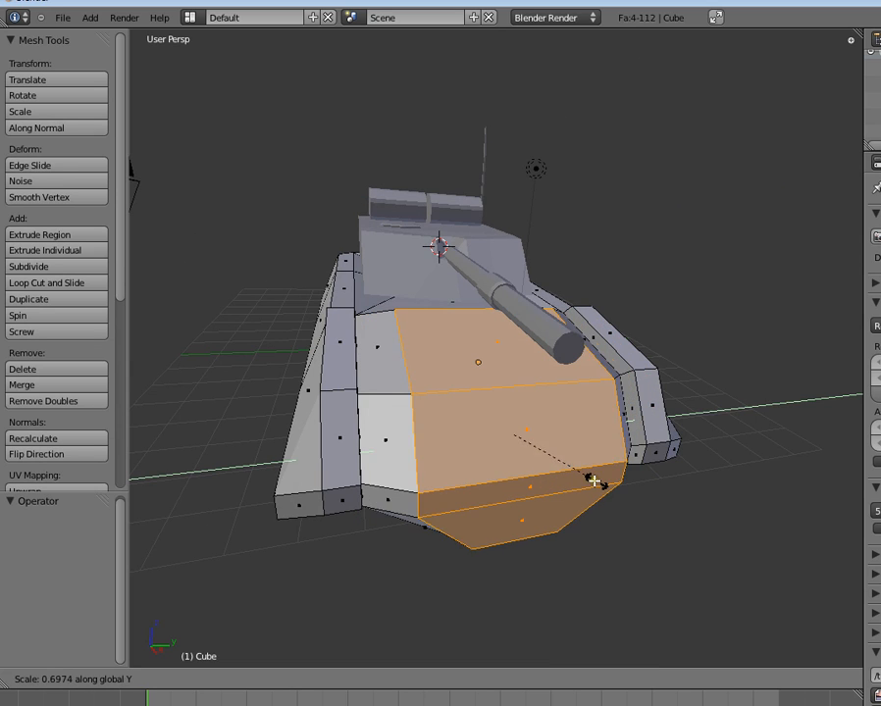
{"action": "left_click", "coordinate": [612, 485]}
- Adjust the narrowed front faces along global X, moving them back about 0.608 and forward about 0.209
{"action": "middle_click_drag", "start_coordinate": [532, 482], "coordinate": [582, 448]}
{"action": "key", "text": "g"}
{"action": "key", "text": "x"}
{"action": "left_click", "coordinate": [688, 508]}
{"action": "middle_click_drag", "start_coordinate": [408, 445], "coordinate": [728, 370]}
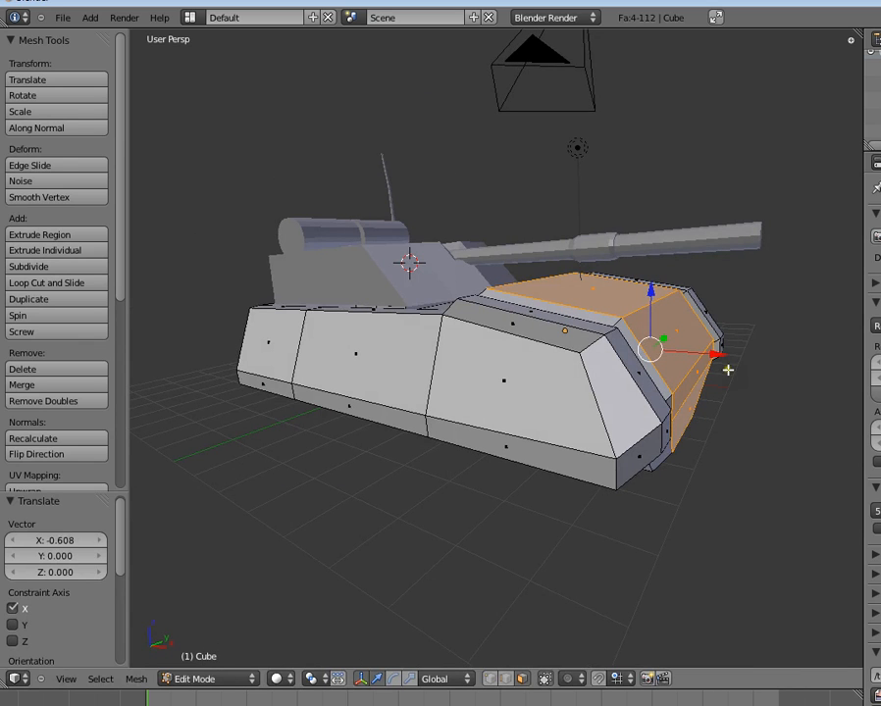
{"action": "left_click_drag", "start_coordinate": [721, 353], "coordinate": [732, 355]}
{"action": "left_click_drag", "start_coordinate": [657, 307], "coordinate": [657, 307]}
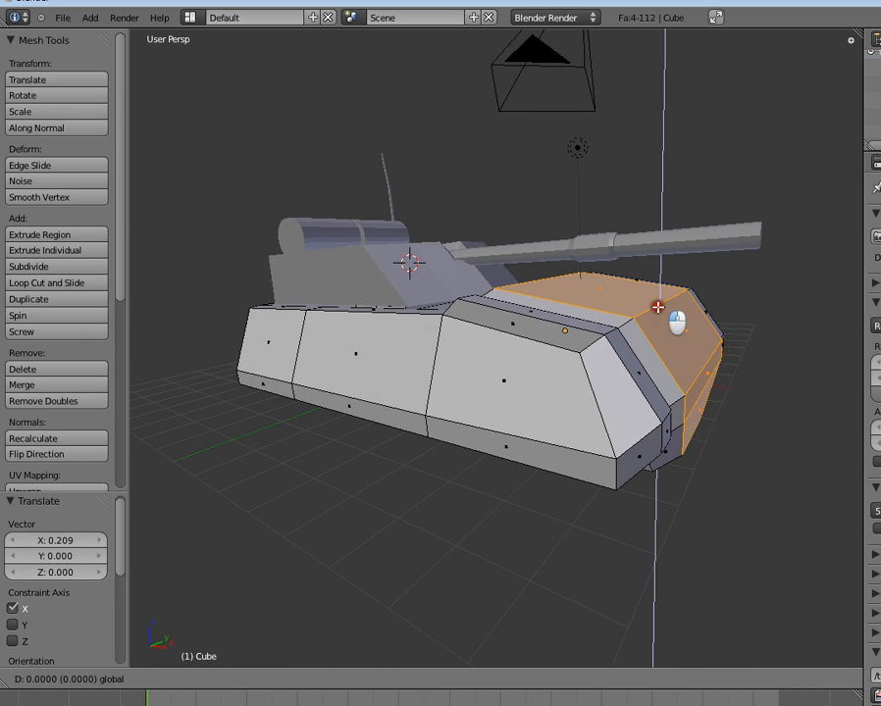
{"action": "key", "text": "Tab"}
{"action": "middle_click_drag", "start_coordinate": [721, 408], "coordinate": [419, 492]}
- Select the three large side panels on one side of the hull and extrude them outward together
{"action": "key", "text": "a"}
{"action": "key", "text": "Tab"}
{"action": "right_click", "coordinate": [350, 452]}
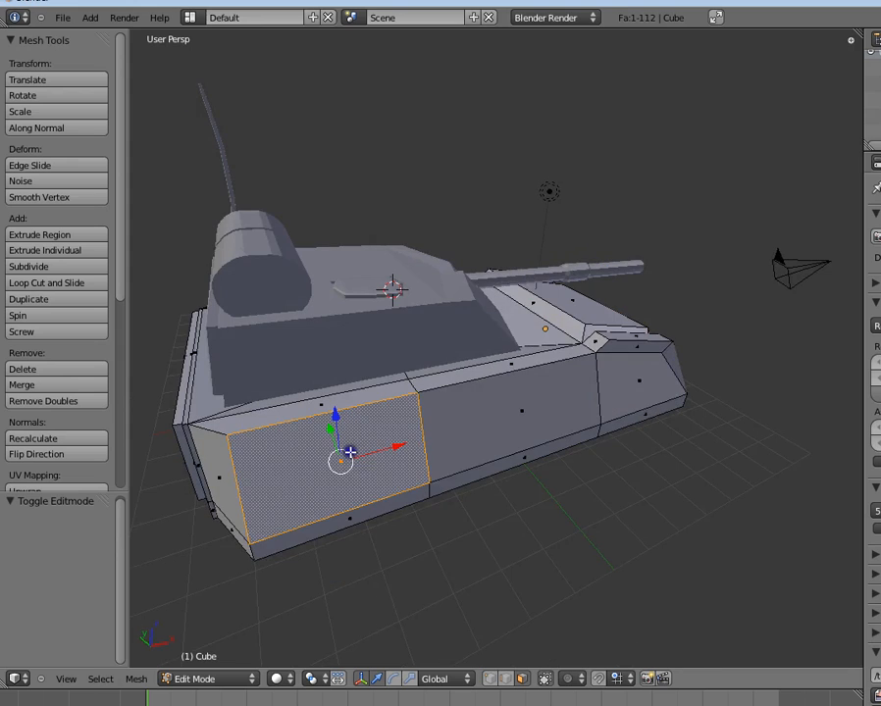
{"action": "right_click", "coordinate": [509, 397], "text": "shift"}
{"action": "right_click", "coordinate": [594, 398], "text": "shift"}
{"action": "middle_click_drag", "start_coordinate": [594, 398], "coordinate": [685, 453]}
{"action": "key", "text": "e"}
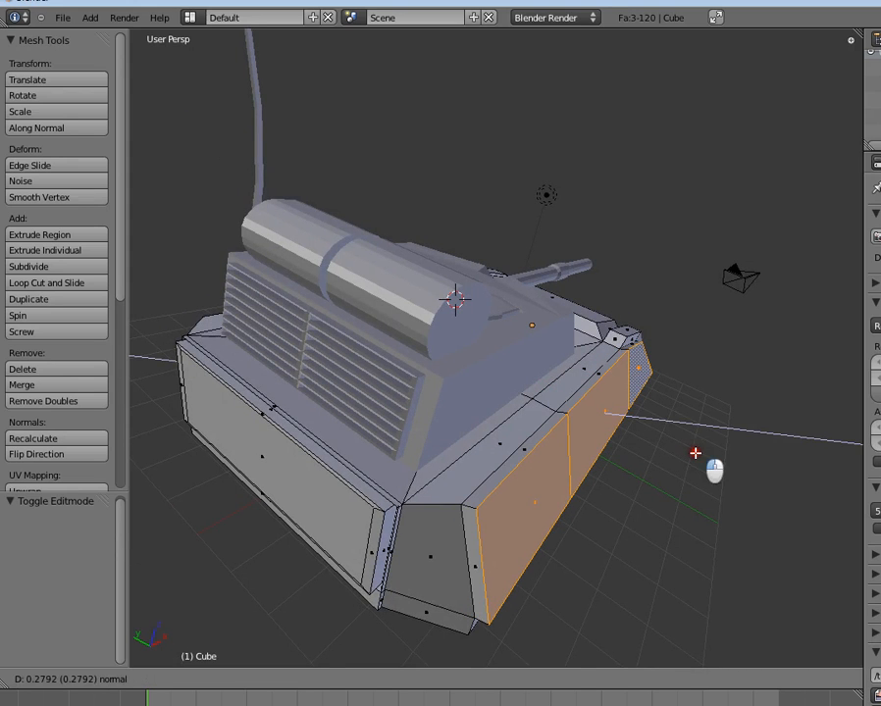
{"action": "left_click", "coordinate": [692, 452]}
- Extrude the side panels outward about another 0.04 along Y and scale them to about 0.96 to bevel their edges
{"action": "key", "text": "e"}
{"action": "left_click", "coordinate": [653, 449]}
{"action": "key", "text": "s"}
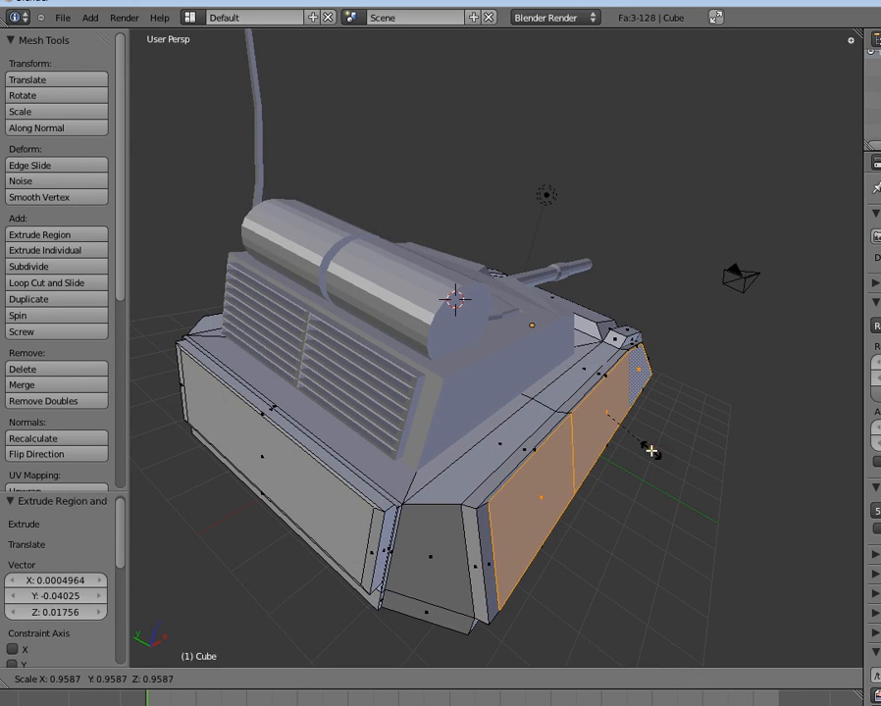
{"action": "left_click", "coordinate": [651, 452]}
{"action": "key", "text": "Tab"}
{"action": "middle_click_drag", "start_coordinate": [640, 450], "coordinate": [459, 458]}
{"action": "key", "text": "a"}
{"action": "key", "text": "a"}
{"action": "scroll", "coordinate": [601, 445], "scroll_direction": "down", "scroll_amount": 4}
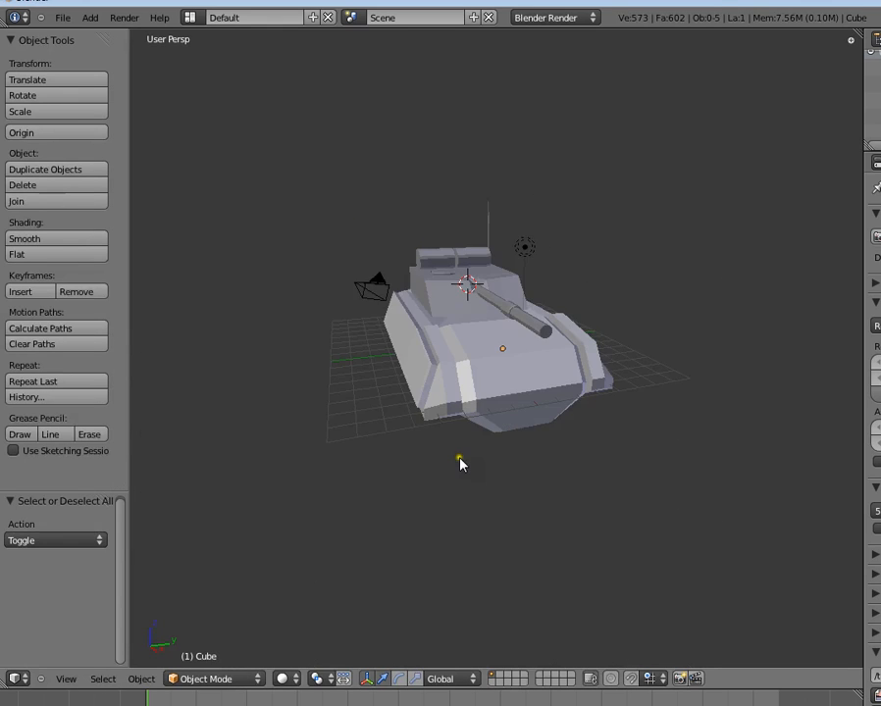
- Select only the steep central face of the hull's nose, extrude it slightly and scale it down to form a border
{"action": "middle_click_drag", "start_coordinate": [569, 469], "coordinate": [514, 470]}
{"action": "key", "text": "Tab"}
{"action": "scroll", "coordinate": [514, 471], "scroll_direction": "up", "scroll_amount": 3}
{"action": "right_click", "coordinate": [492, 379]}
{"action": "right_click", "coordinate": [501, 433], "text": "shift"}
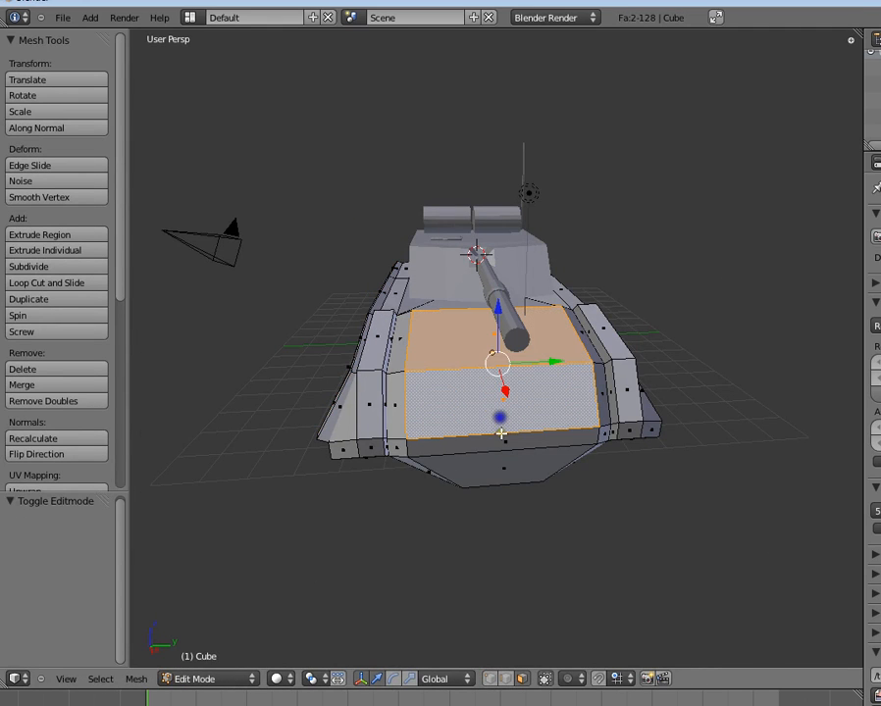
{"action": "key", "text": "a"}
{"action": "right_click", "coordinate": [512, 416]}
{"action": "middle_click_drag", "start_coordinate": [516, 416], "coordinate": [612, 393]}
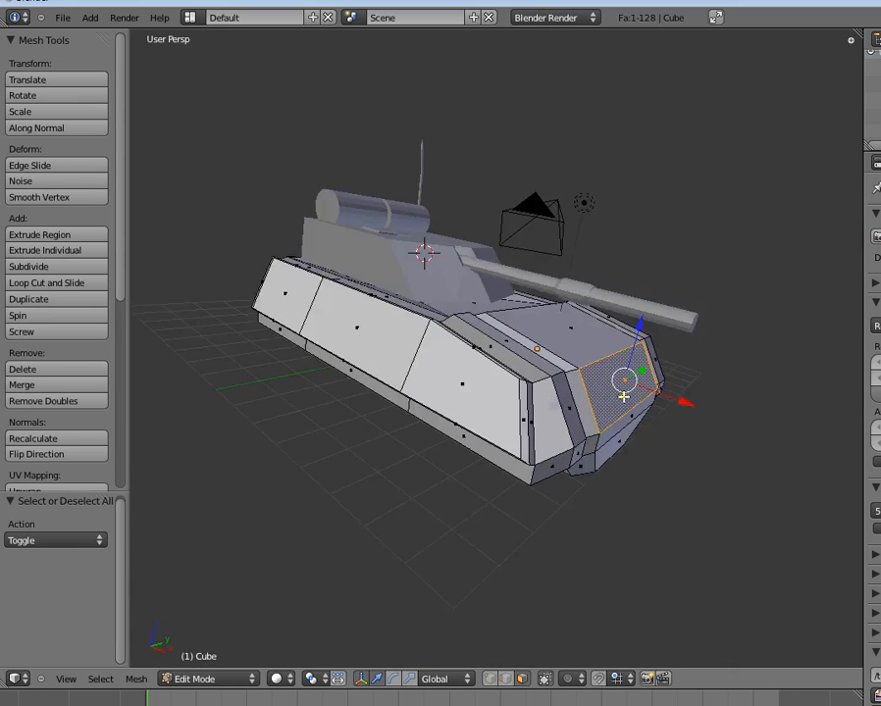
{"action": "scroll", "coordinate": [622, 396], "scroll_direction": "up", "scroll_amount": 2}
{"action": "key", "text": "e"}
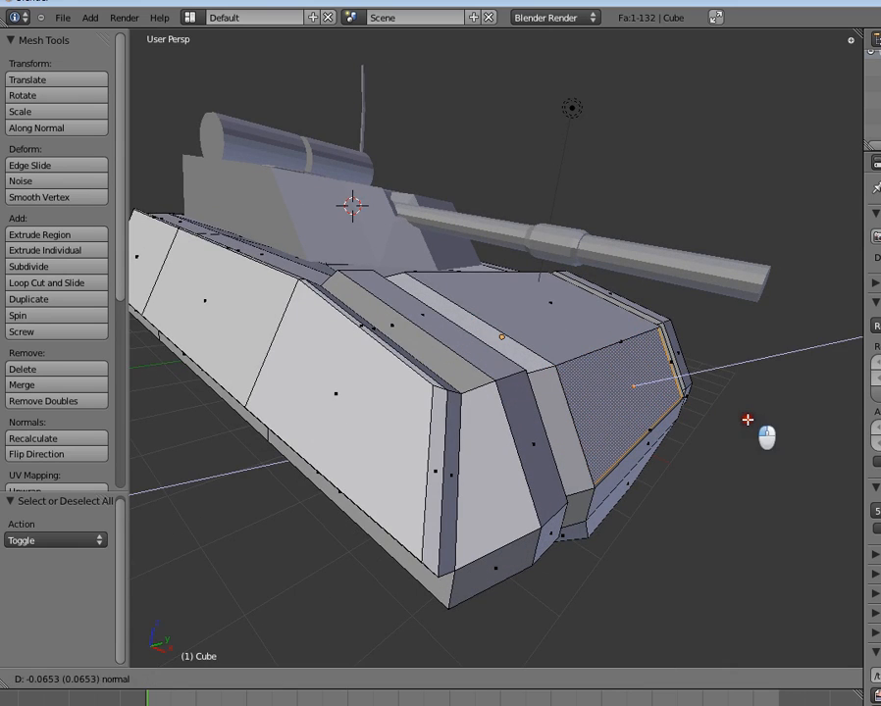
{"action": "left_click", "coordinate": [740, 418]}
{"action": "key", "text": "s"}
{"action": "left_click", "coordinate": [734, 416]}
- Extrude the bordered nose face outward about 0.063 in X and 0.042 in Z, and scale it down slightly
{"action": "key", "text": "e"}
{"action": "left_click", "coordinate": [738, 416]}
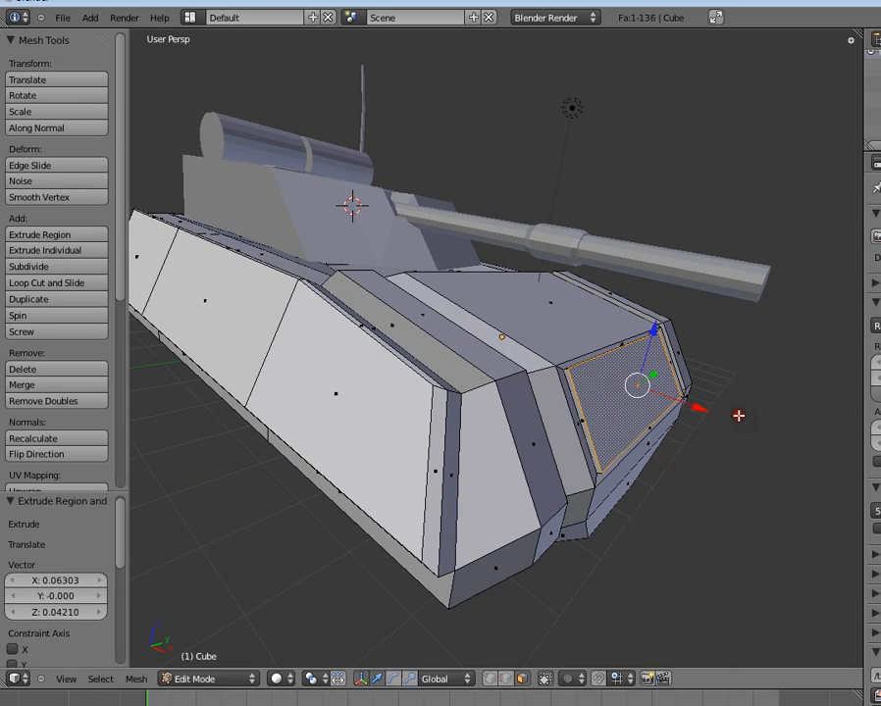
{"action": "key", "text": "s"}
{"action": "left_click", "coordinate": [735, 416]}
{"action": "key", "text": "Tab"}
{"action": "middle_click_drag", "start_coordinate": [738, 418], "coordinate": [554, 339]}
- Select the upper sloped face of the hull's nose, extrude it in place and scale it to about 0.909
{"action": "key", "text": "Tab"}
{"action": "key", "text": "e"}
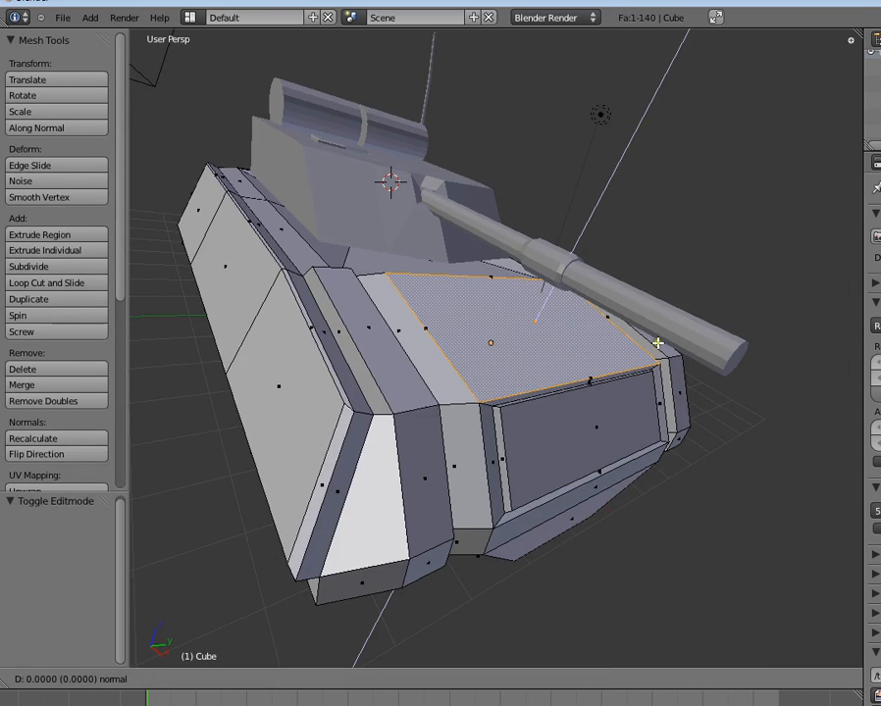
{"action": "left_click", "coordinate": [657, 343]}
{"action": "key", "text": "s"}
{"action": "left_click", "coordinate": [666, 365]}
- Extrude the inset upper nose face slightly outward and scale it down a little to bevel its edge
{"action": "key", "text": "e"}
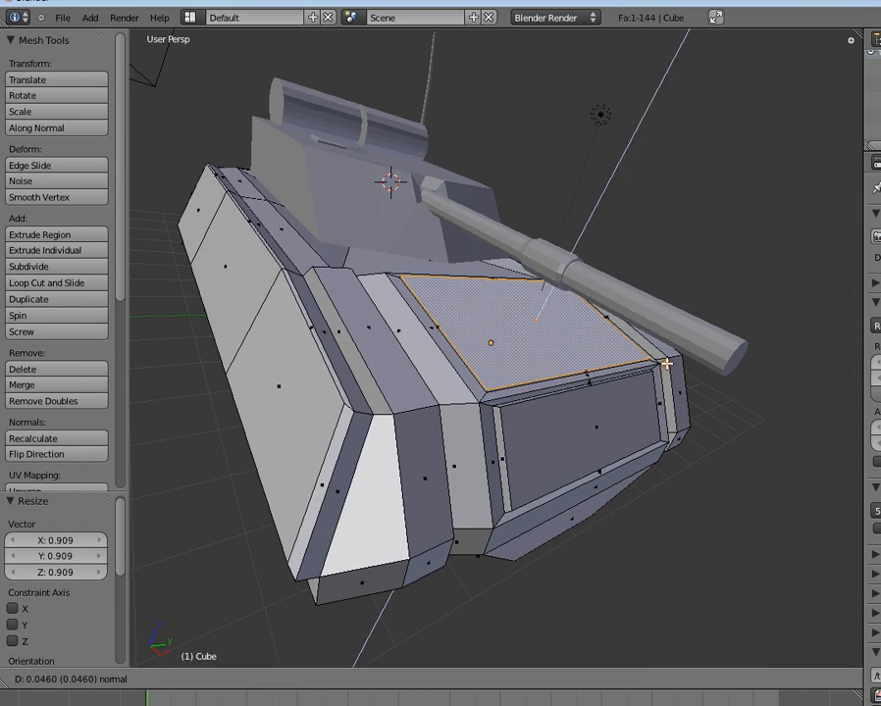
{"action": "left_click", "coordinate": [665, 362]}
{"action": "key", "text": "s"}
{"action": "left_click", "coordinate": [665, 362]}
{"action": "key", "text": "Tab"}
{"action": "middle_click_drag", "start_coordinate": [665, 362], "coordinate": [455, 376]}
- Select the two lower central faces of the hull's nose, extrude them in place and scale them to about 0.928
{"action": "key", "text": "a"}
{"action": "key", "text": "a"}
{"action": "key", "text": "Tab"}
{"action": "scroll", "coordinate": [483, 391], "scroll_direction": "up", "scroll_amount": 2}
{"action": "right_click", "coordinate": [417, 430]}
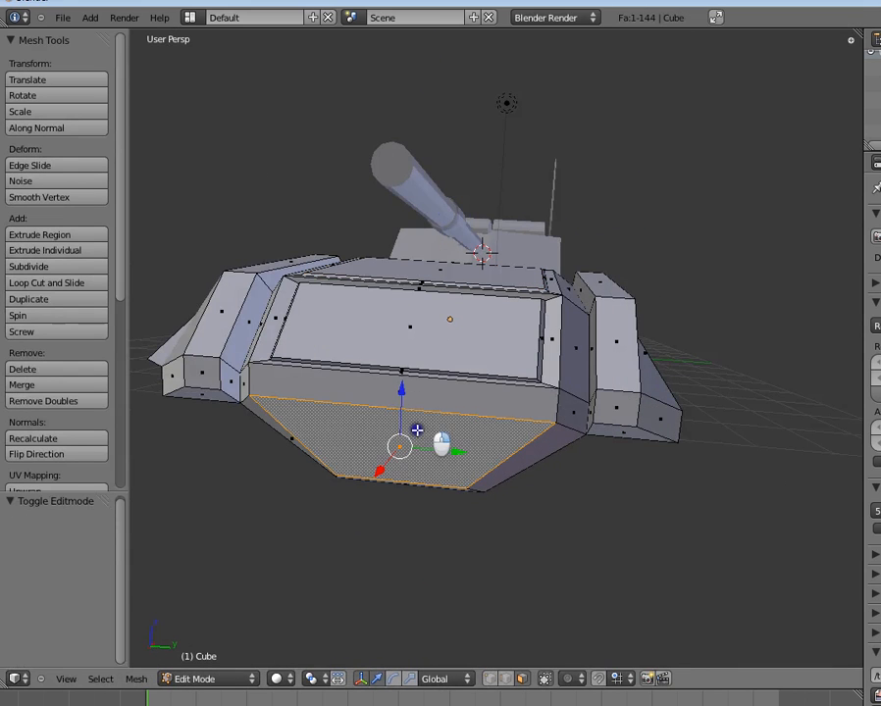
{"action": "right_click", "coordinate": [416, 399], "text": "shift"}
{"action": "key", "text": "e"}
{"action": "right_click", "coordinate": [577, 459]}
{"action": "key", "text": "s"}
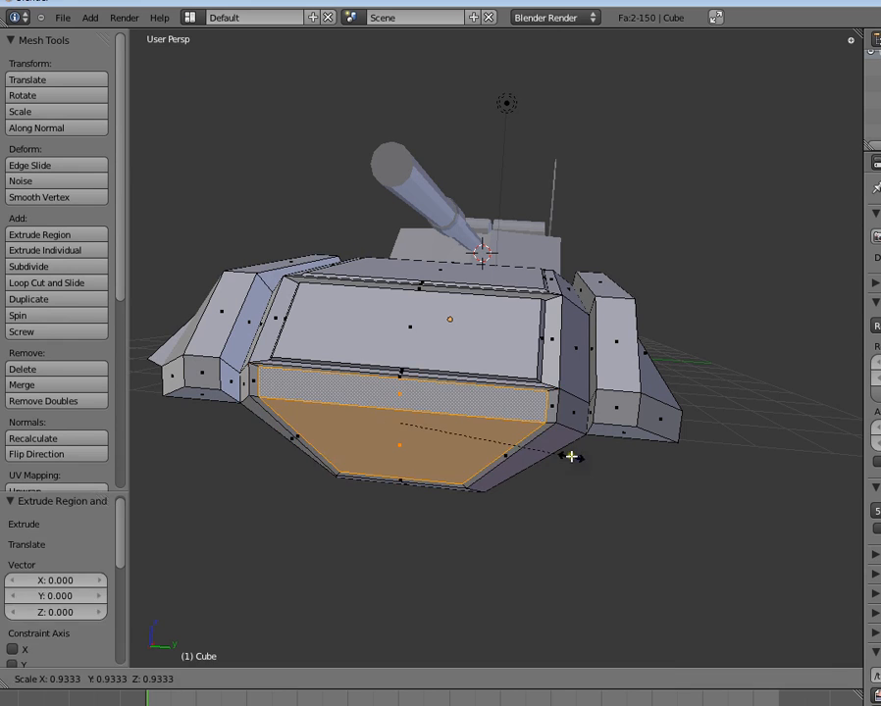
{"action": "left_click", "coordinate": [571, 456]}
{"action": "middle_click_drag", "start_coordinate": [571, 456], "coordinate": [682, 426]}
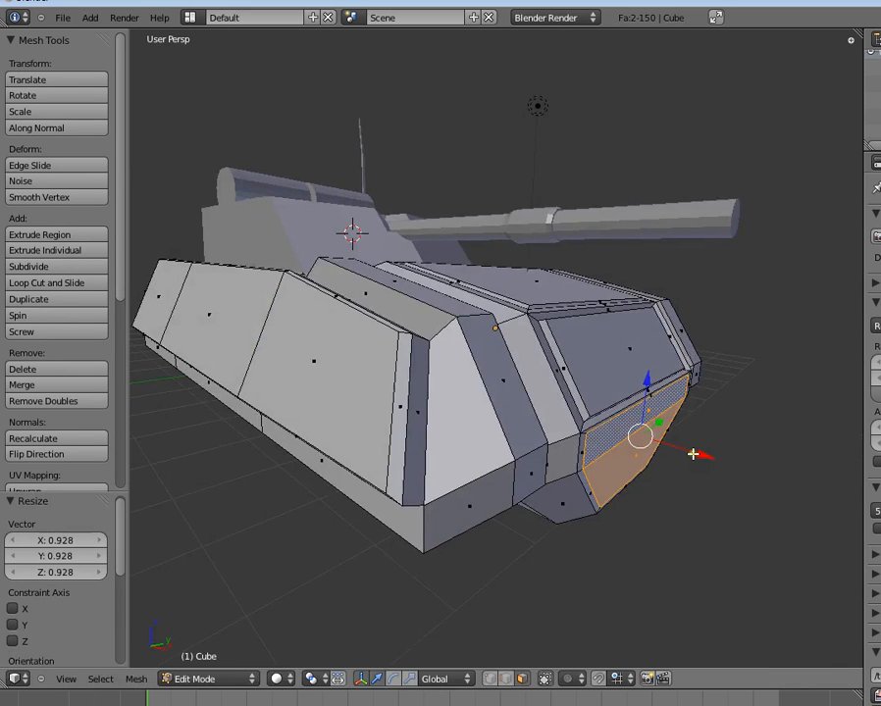
- Extrude the inset lower nose faces outward about 0.043 along X and scale them to about 0.916
{"action": "key", "text": "e"}
{"action": "left_click", "coordinate": [689, 454]}
{"action": "key", "text": "s"}
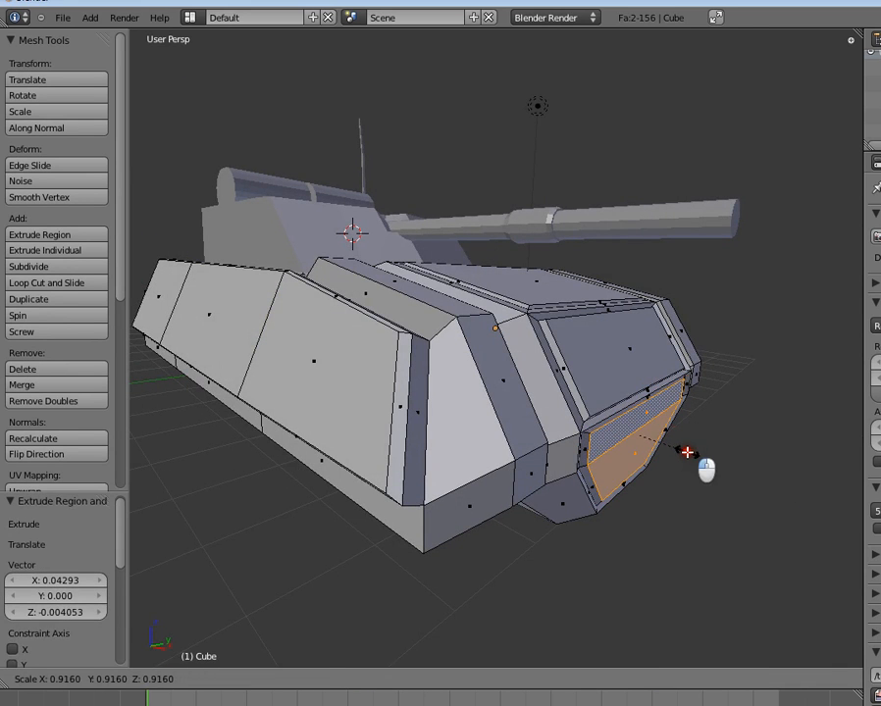
{"action": "left_click", "coordinate": [687, 452]}
{"action": "key", "text": "Tab"}
{"action": "middle_click_drag", "start_coordinate": [687, 452], "coordinate": [466, 401]}
{"action": "scroll", "coordinate": [501, 391], "scroll_direction": "down", "scroll_amount": 4}
- Select the three large side panels on the hull's opposite side and extrude them about 0.165 in Y and 0.072 in Z
{"action": "key", "text": "a"}
{"action": "key", "text": "a"}
{"action": "key", "text": "Tab"}
{"action": "right_click", "coordinate": [584, 333], "text": "shift"}
{"action": "right_click", "coordinate": [643, 326], "text": "shift"}
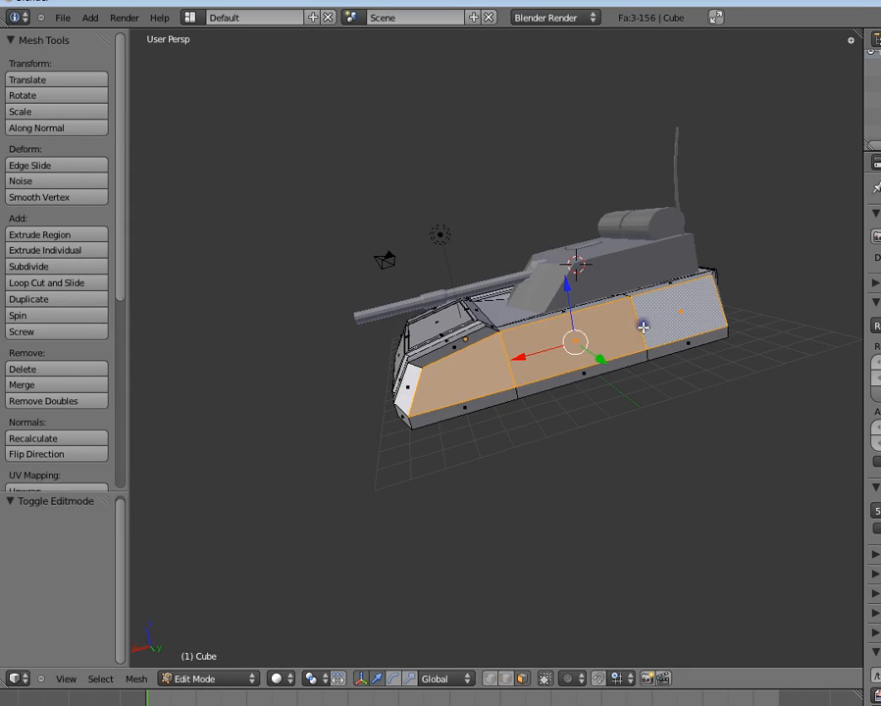
{"action": "middle_click_drag", "start_coordinate": [642, 327], "coordinate": [733, 400]}
{"action": "key", "text": "e"}
{"action": "left_click", "coordinate": [738, 400]}
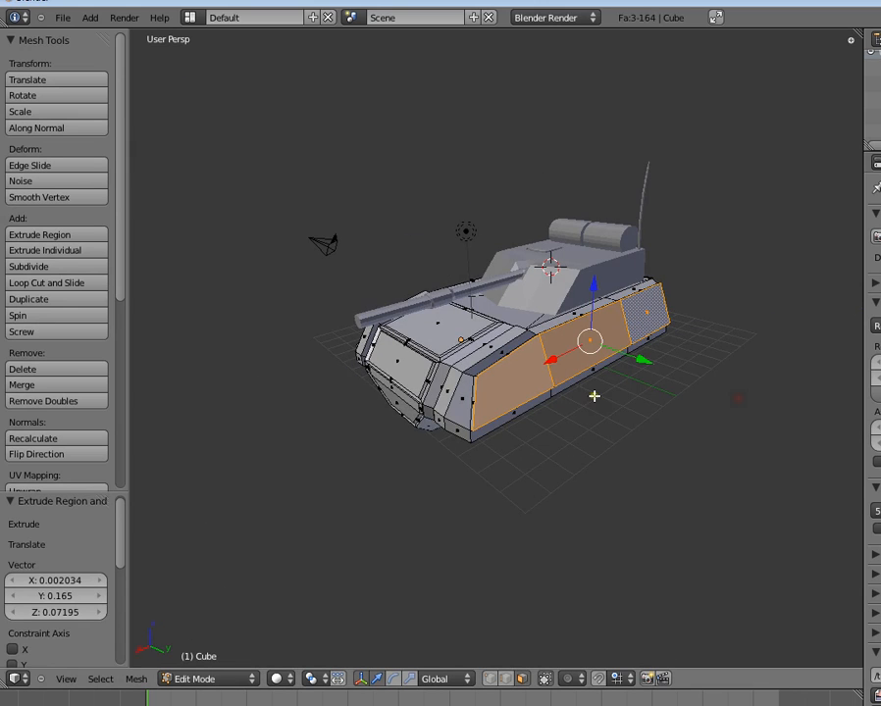
- Extrude the opposite side panels a little further outward and scale them down slightly to bevel their edges
{"action": "middle_click_drag", "start_coordinate": [594, 396], "coordinate": [571, 272]}
{"action": "key", "text": "e"}
{"action": "left_click", "coordinate": [649, 405]}
{"action": "key", "text": "s"}
{"action": "left_click", "coordinate": [646, 403]}
{"action": "key", "text": "Tab"}
{"action": "key", "text": "a"}
{"action": "key", "text": "a"}
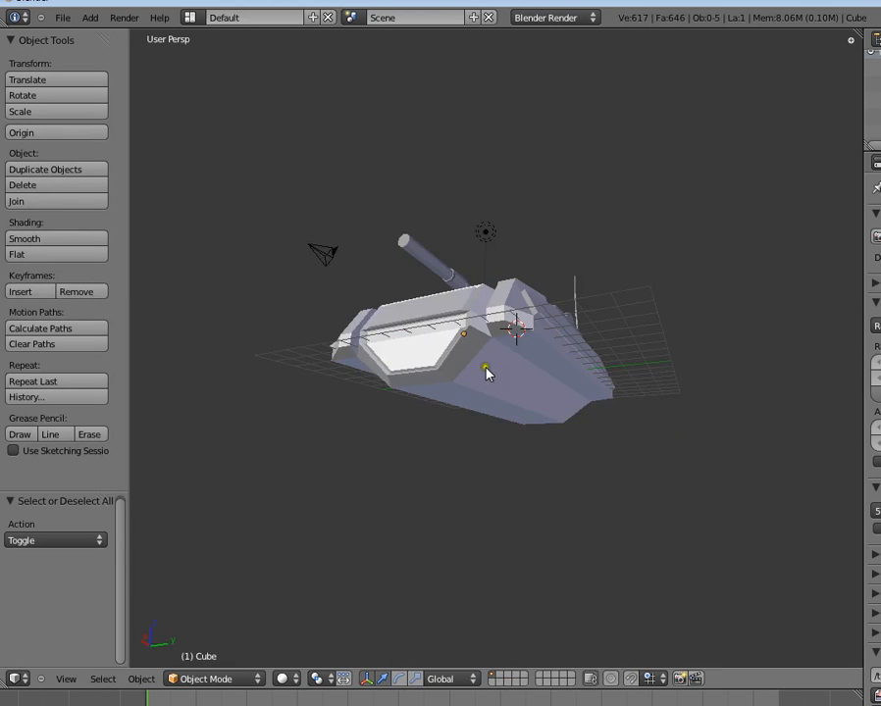
- Edit the turret mesh, select the long face on one side and extrude it outward as a side plate
{"action": "middle_click_drag", "start_coordinate": [487, 372], "coordinate": [509, 334]}
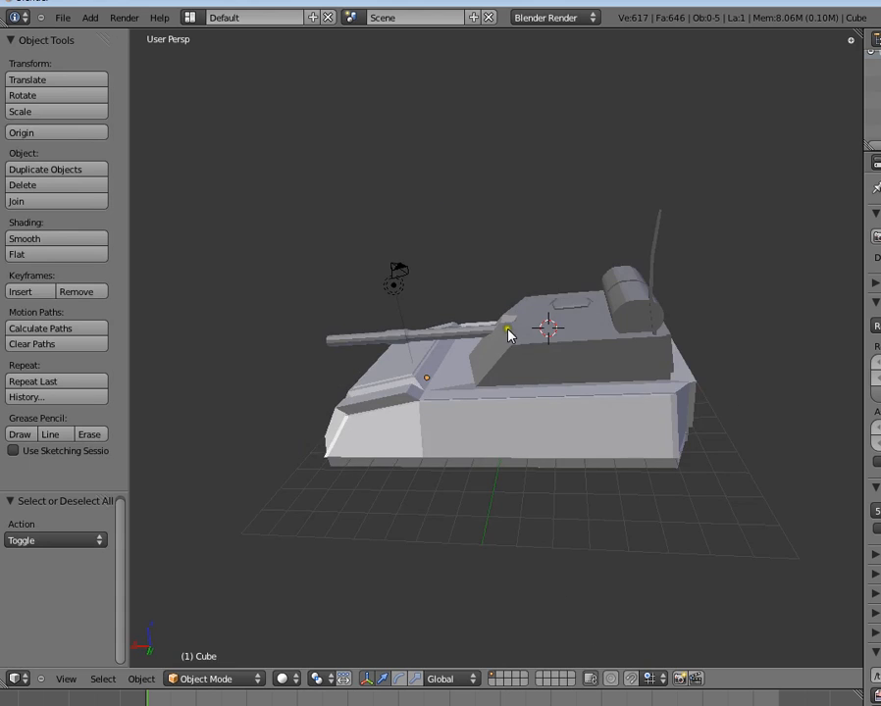
{"action": "middle_click_drag", "start_coordinate": [604, 373], "coordinate": [520, 371]}
{"action": "scroll", "coordinate": [520, 371], "scroll_direction": "up", "scroll_amount": 3}
{"action": "key", "text": "Tab"}
{"action": "middle_click_drag", "start_coordinate": [405, 371], "coordinate": [514, 356]}
{"action": "right_click", "coordinate": [517, 355]}
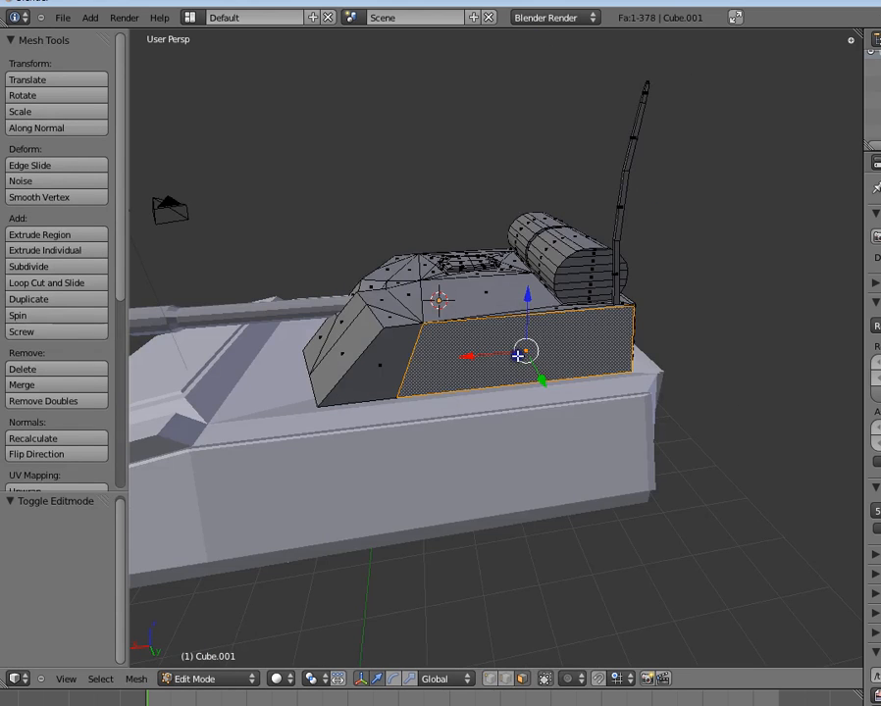
{"action": "middle_click_drag", "start_coordinate": [539, 395], "coordinate": [367, 286]}
{"action": "key", "text": "e"}
{"action": "left_click", "coordinate": [654, 404]}
- Select the matching long face on the turret's opposite side and extrude it outward
{"action": "right_click", "coordinate": [443, 295]}
{"action": "middle_click_drag", "start_coordinate": [578, 386], "coordinate": [550, 364]}
{"action": "key", "text": "e"}
{"action": "left_click", "coordinate": [551, 365]}
- Select the three front turret faces on one side of the barrel and extrude them about 0.069 forward in X and 0.064 up in Z
{"action": "key", "text": "a"}
{"action": "right_click", "coordinate": [479, 355]}
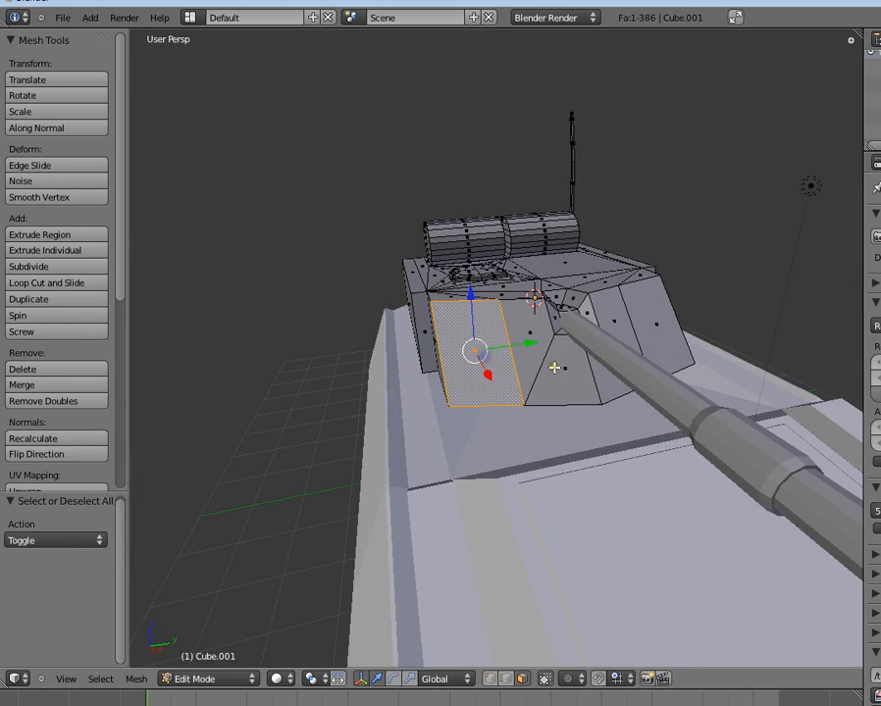
{"action": "right_click", "coordinate": [518, 326], "text": "shift"}
{"action": "right_click", "coordinate": [547, 367], "text": "shift"}
{"action": "middle_click_drag", "start_coordinate": [547, 367], "coordinate": [626, 415]}
{"action": "key", "text": "e"}
{"action": "left_click", "coordinate": [649, 420]}
{"action": "key", "text": "s"}
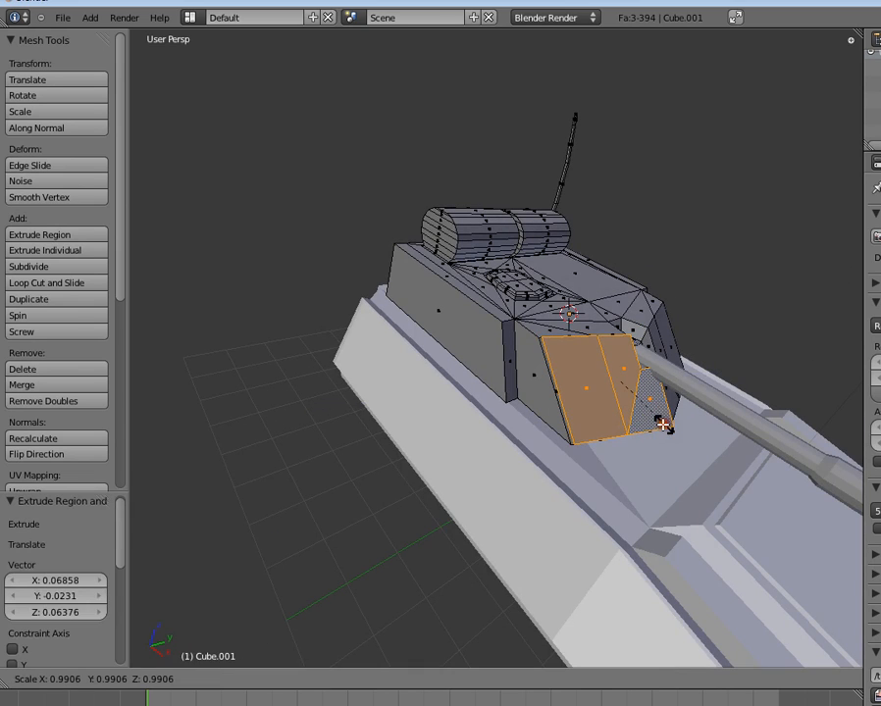
{"action": "left_click", "coordinate": [664, 426]}
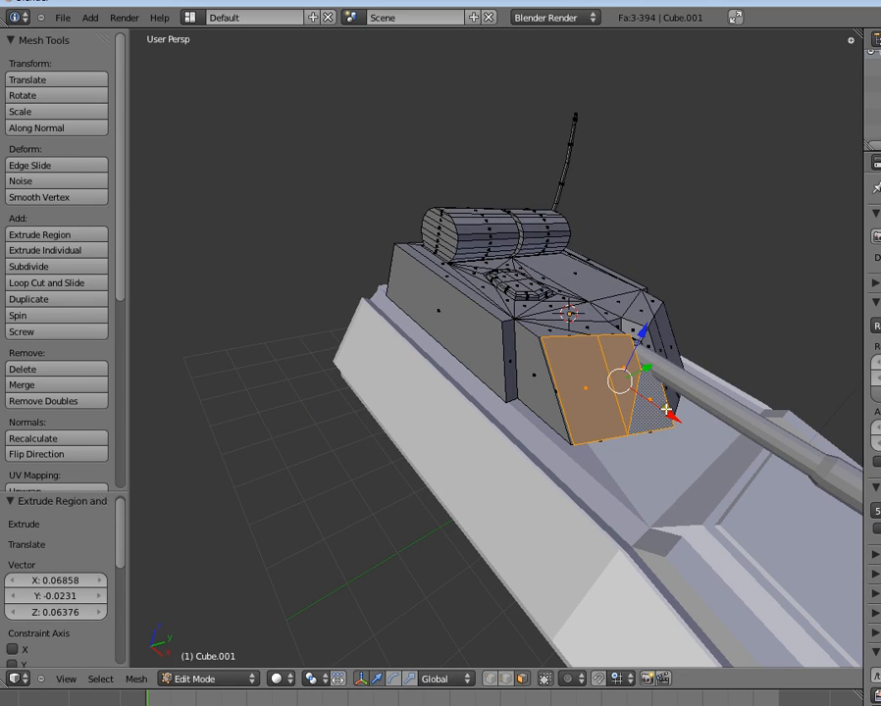
- Move the three extruded turret front faces about -0.207 along X and scale them to about 0.772
{"action": "key", "text": "g"}
{"action": "key", "text": "x"}
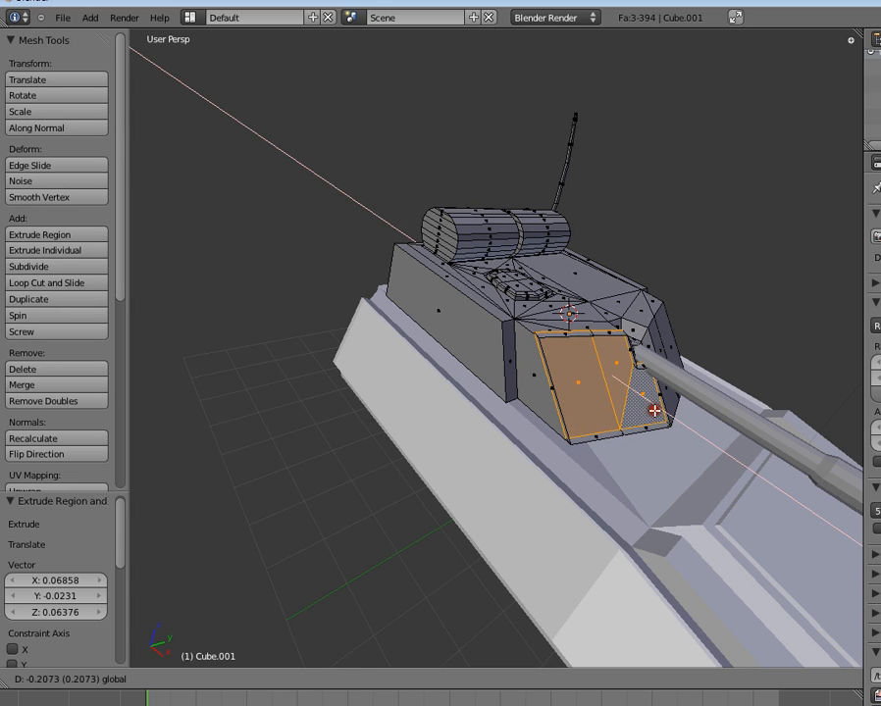
{"action": "left_click", "coordinate": [654, 410]}
{"action": "key", "text": "s"}
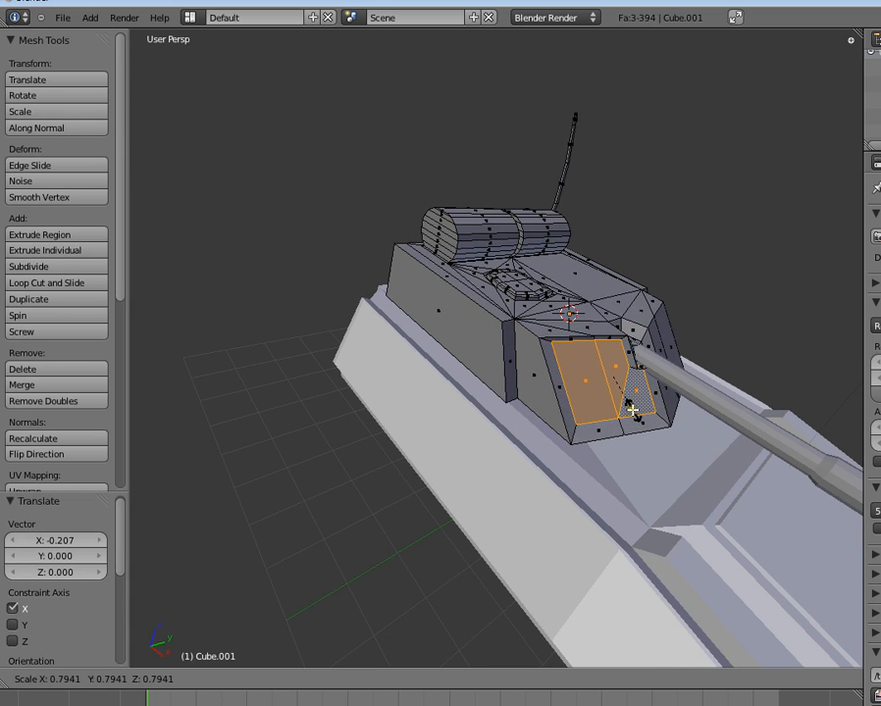
{"action": "left_click", "coordinate": [632, 410]}
- Extrude the three scaled turret front faces inward to form a recessed panel beside the barrel
{"action": "key", "text": "e"}
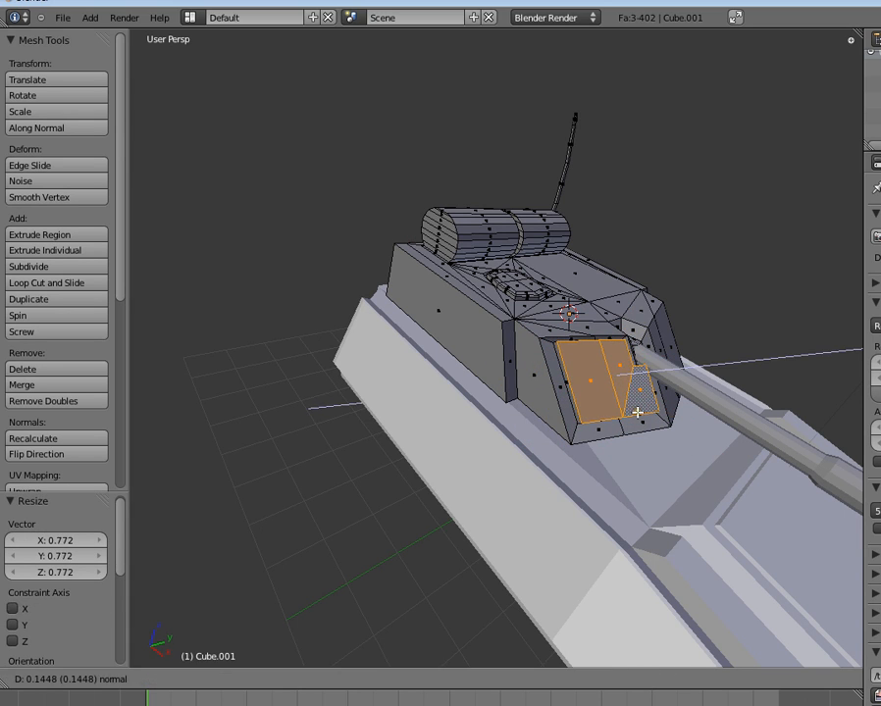
{"action": "left_click", "coordinate": [618, 413]}
{"action": "key", "text": "Tab"}
{"action": "middle_click_drag", "start_coordinate": [610, 416], "coordinate": [534, 492]}
{"action": "key", "text": "Tab"}
{"action": "key", "text": "KP_Decimal"}
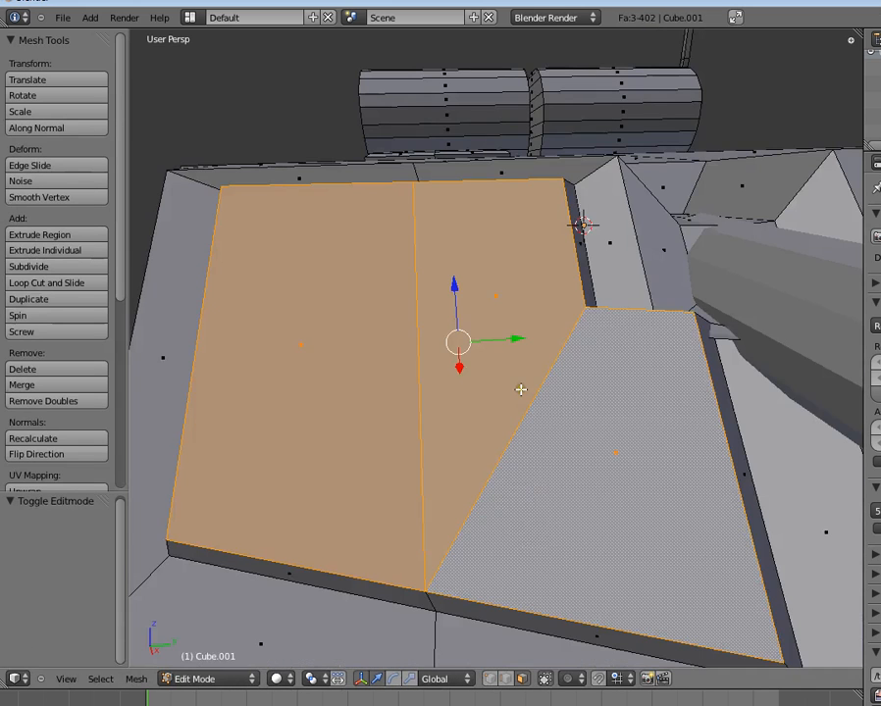
- Undo the recess extrusion, the scaling and the X move of the three turret front faces
{"action": "key", "text": "ctrl+z"}
{"action": "key", "text": "ctrl+z"}
{"action": "scroll", "coordinate": [521, 390], "scroll_direction": "down", "scroll_amount": 2}
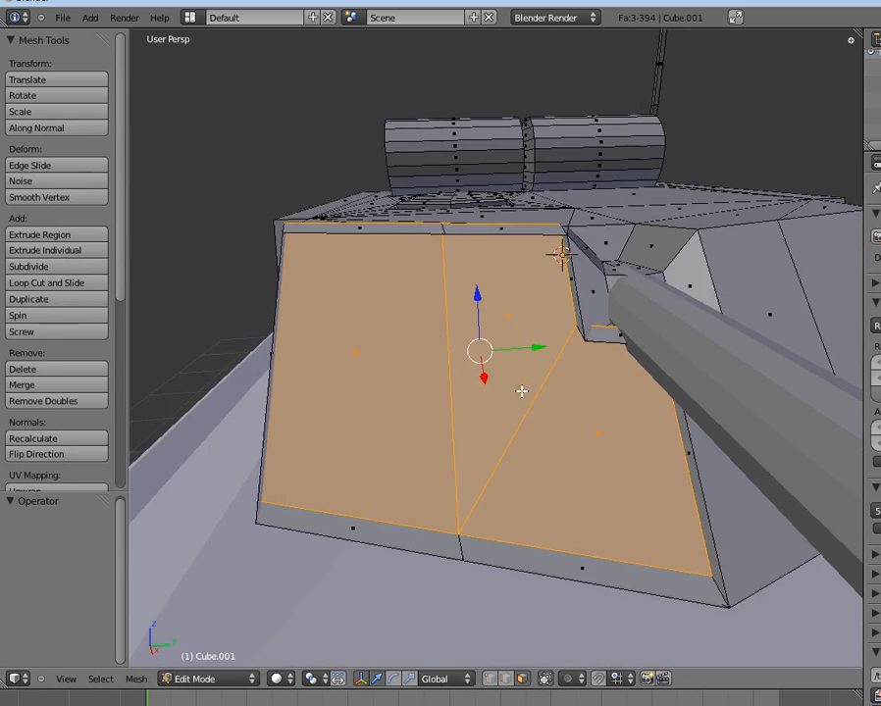
{"action": "key", "text": "ctrl+z"}
{"action": "scroll", "coordinate": [522, 391], "scroll_direction": "down", "scroll_amount": 2}
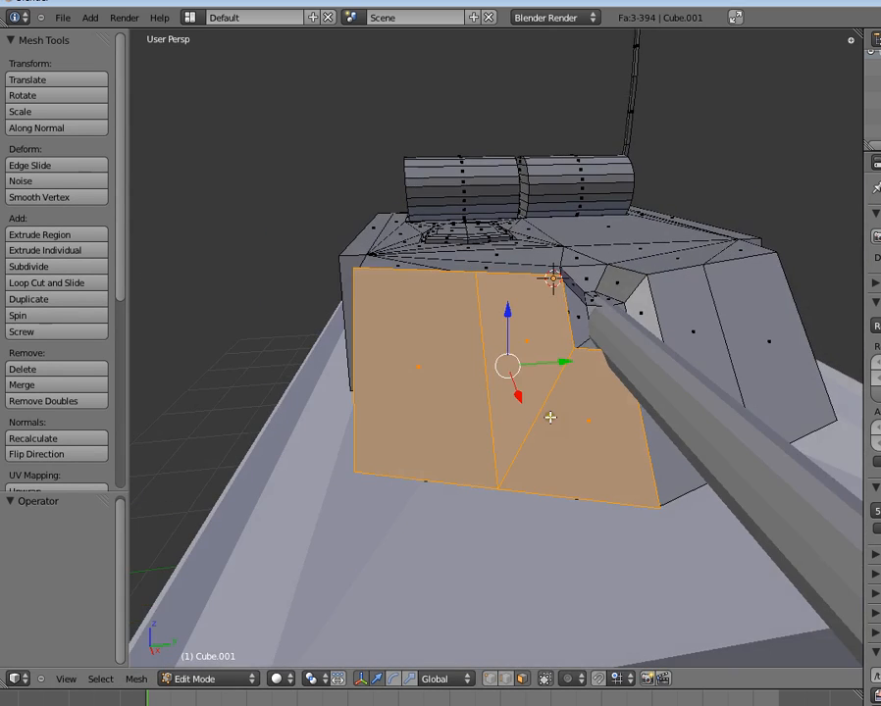
- Scale the three extruded turret front faces to about 0.844 and lower them slightly along Z
{"action": "key", "text": "s"}
{"action": "middle_click_drag", "start_coordinate": [553, 415], "coordinate": [616, 475]}
{"action": "right_click", "coordinate": [686, 464]}
{"action": "key", "text": "s"}
{"action": "left_click", "coordinate": [713, 502]}
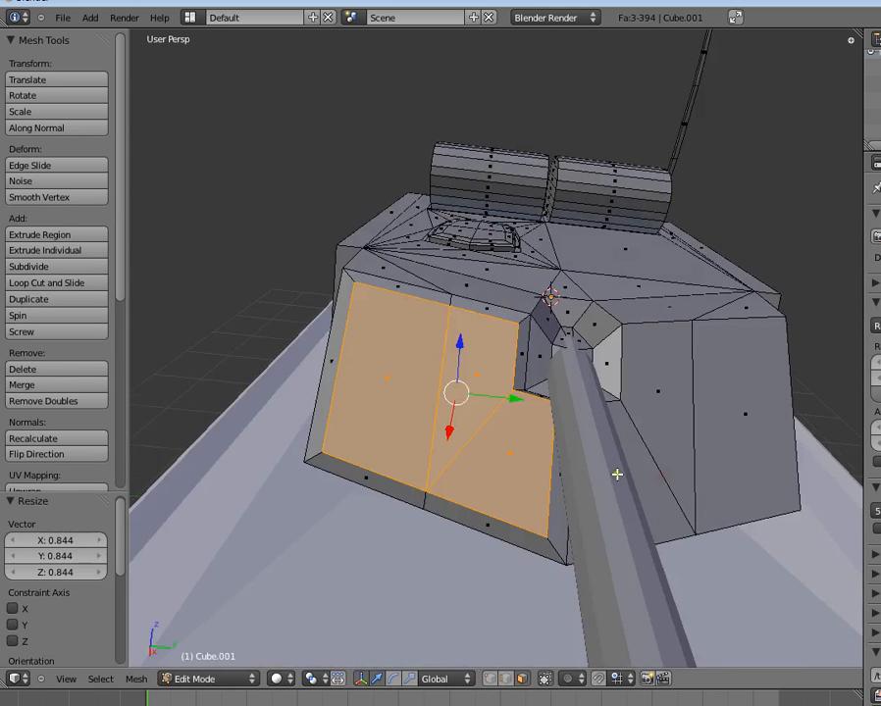
{"action": "left_click_drag", "start_coordinate": [456, 361], "coordinate": [461, 367]}
{"action": "key", "text": "Tab"}
{"action": "scroll", "coordinate": [541, 420], "scroll_direction": "down", "scroll_amount": 3}
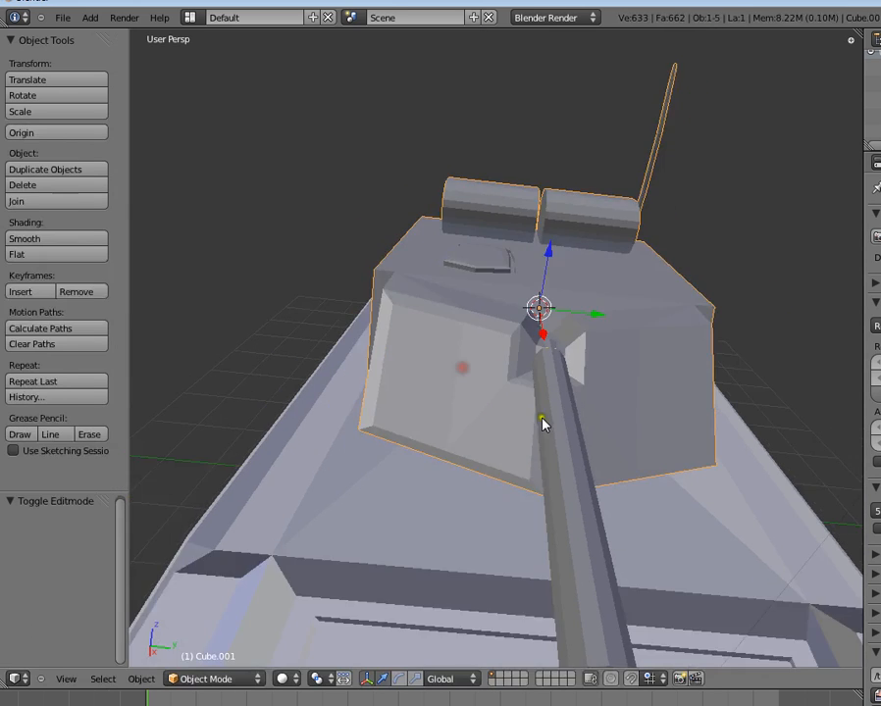
- Select the three turret front faces on the other side of the barrel and extrude them outward about 0.088
{"action": "key", "text": "Tab"}
{"action": "middle_click_drag", "start_coordinate": [566, 455], "coordinate": [460, 408]}
{"action": "right_click", "coordinate": [460, 408]}
{"action": "right_click", "coordinate": [500, 371], "text": "shift"}
{"action": "right_click", "coordinate": [556, 392], "text": "shift"}
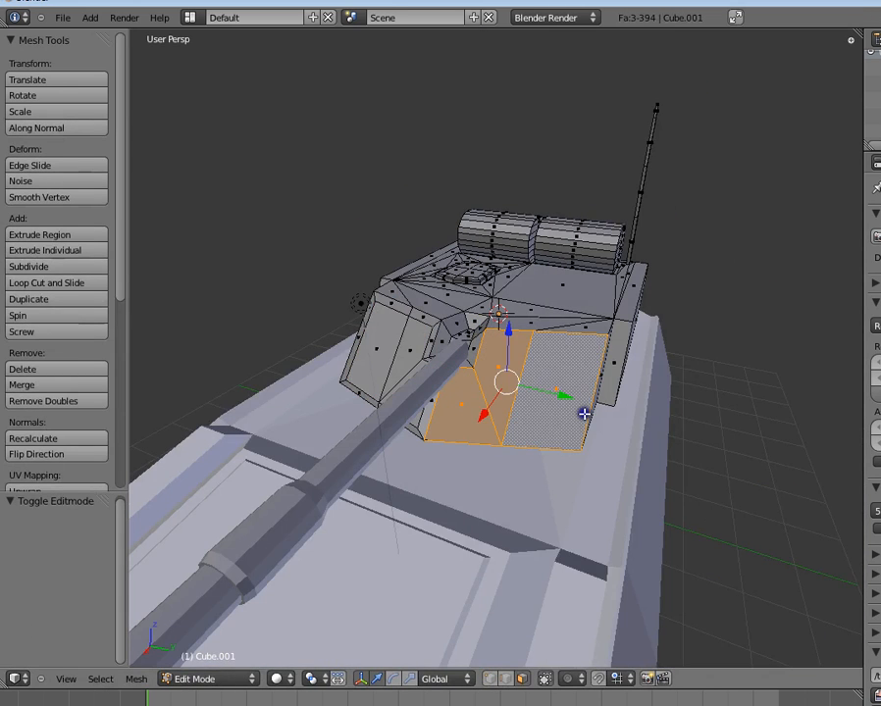
{"action": "scroll", "coordinate": [619, 450], "scroll_direction": "up", "scroll_amount": 1}
{"action": "key", "text": "e"}
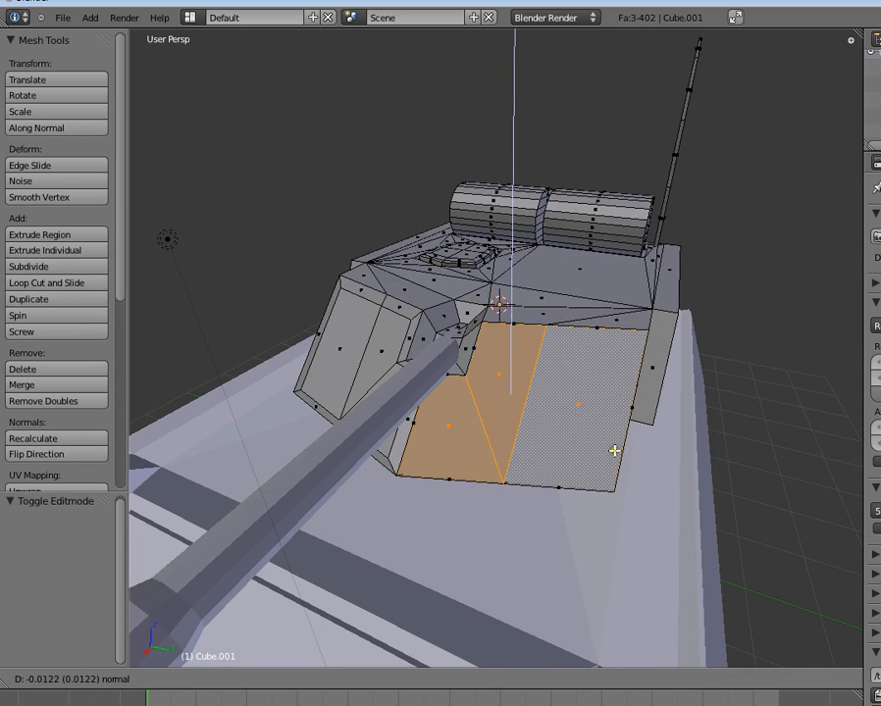
{"action": "left_click", "coordinate": [619, 450]}
{"action": "middle_click_drag", "start_coordinate": [618, 450], "coordinate": [459, 435]}
{"action": "key", "text": "e"}
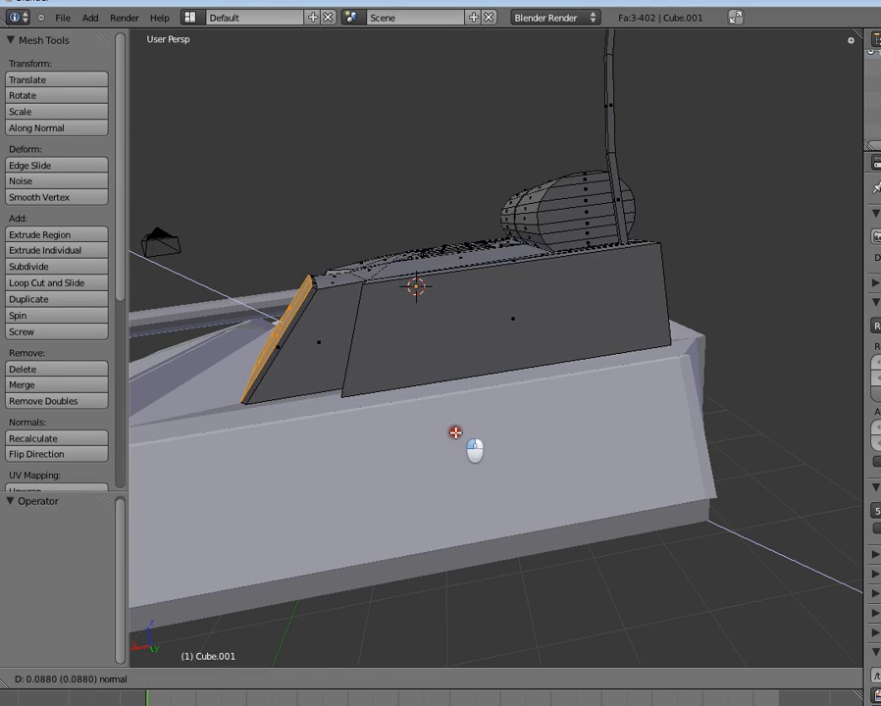
{"action": "left_click", "coordinate": [455, 433]}
- Scale down the three newly extruded turret front faces and lower them about 0.07 along Z to match the opposite side
{"action": "key", "text": "s"}
{"action": "left_click", "coordinate": [433, 424]}
{"action": "middle_click_drag", "start_coordinate": [433, 424], "coordinate": [575, 296]}
{"action": "left_click_drag", "start_coordinate": [577, 283], "coordinate": [579, 291]}
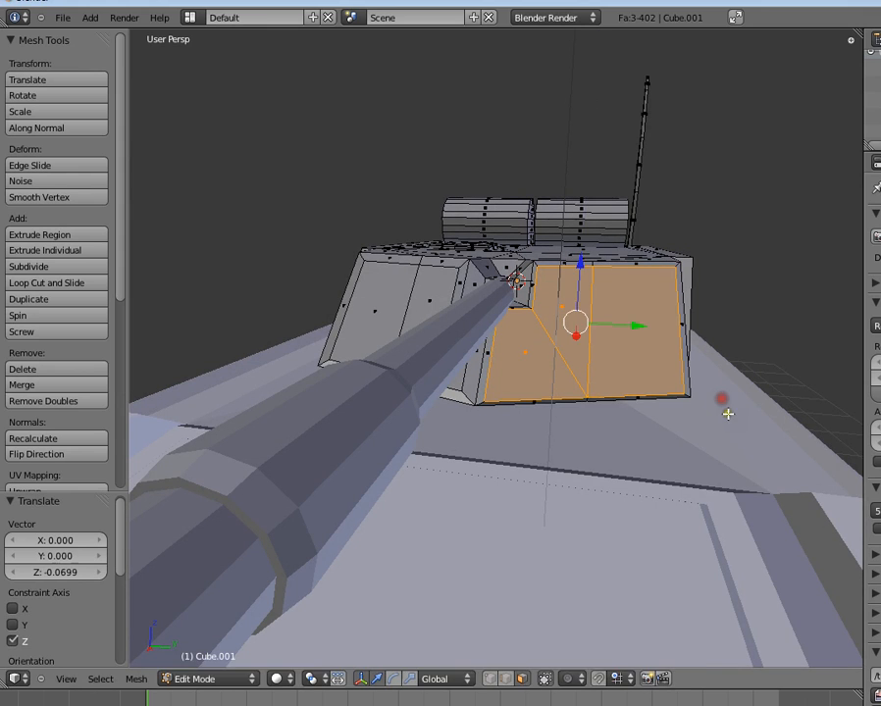
{"action": "key", "text": "s"}
{"action": "left_click", "coordinate": [710, 410]}
{"action": "middle_click_drag", "start_coordinate": [506, 432], "coordinate": [666, 454]}
{"action": "key", "text": "Tab"}
{"action": "key", "text": "a"}
{"action": "key", "text": "Tab"}
{"action": "scroll", "coordinate": [535, 413], "scroll_direction": "up", "scroll_amount": 5}
{"action": "middle_click_drag", "start_coordinate": [535, 413], "coordinate": [618, 501]}
{"action": "key", "text": "a"}
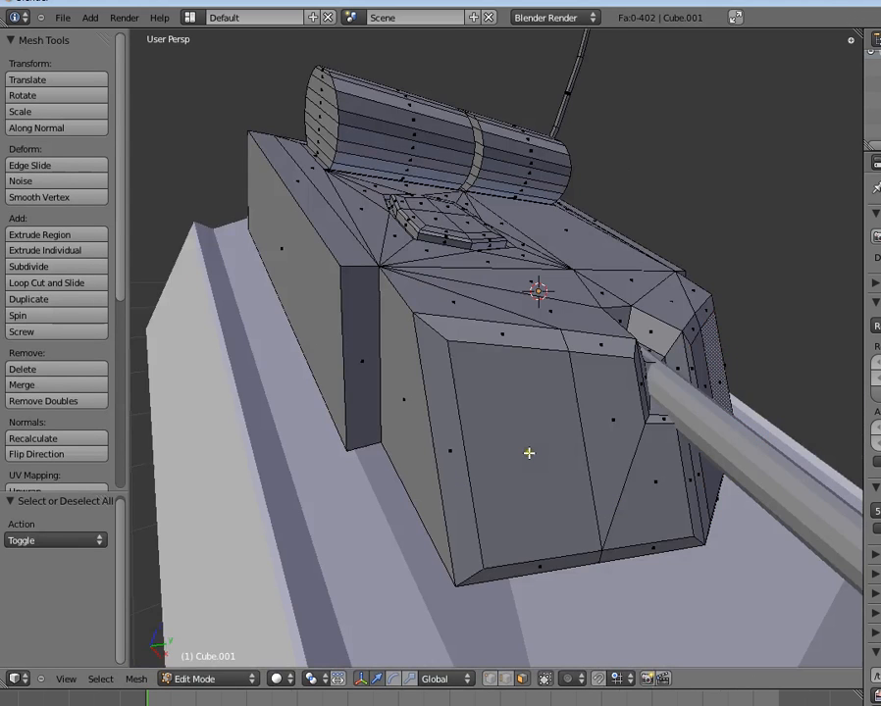
- Select the eight end faces of the turret's rear drum, extrude them in place and scale them inward to form a rim
{"action": "scroll", "coordinate": [528, 453], "scroll_direction": "down", "scroll_amount": 5}
{"action": "middle_click_drag", "start_coordinate": [529, 453], "coordinate": [437, 361]}
{"action": "scroll", "coordinate": [360, 301], "scroll_direction": "up", "scroll_amount": 5}
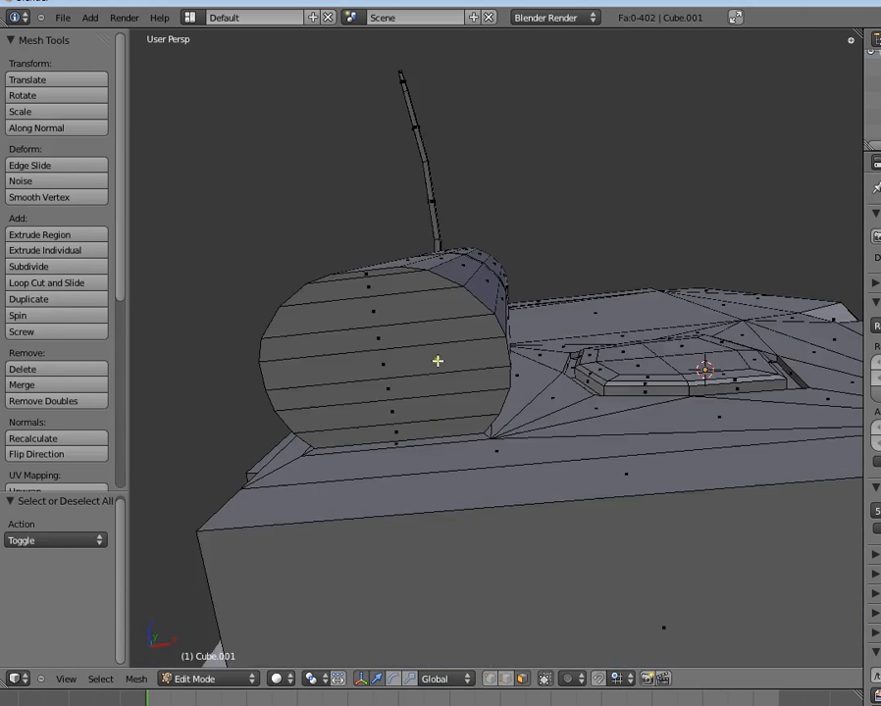
{"action": "right_click", "coordinate": [376, 314], "text": "shift"}
{"action": "right_click", "coordinate": [382, 337], "text": "shift"}
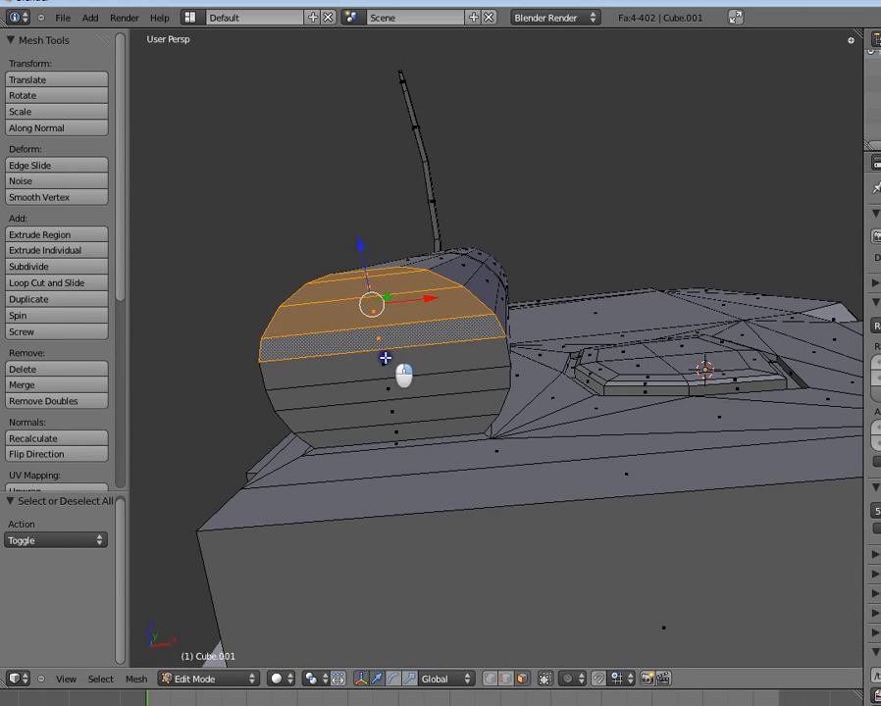
{"action": "right_click", "coordinate": [386, 360], "text": "shift"}
{"action": "right_click", "coordinate": [396, 385], "text": "shift"}
{"action": "right_click", "coordinate": [398, 409], "text": "shift"}
{"action": "right_click", "coordinate": [402, 414], "text": "shift"}
{"action": "middle_click_drag", "start_coordinate": [414, 422], "coordinate": [623, 443]}
{"action": "key", "text": "e"}
{"action": "right_click", "coordinate": [606, 443]}
{"action": "key", "text": "s"}
{"action": "left_click", "coordinate": [595, 440]}
- Recess the drum's end faces, extrude them again in place and scale them to about 0.12
{"action": "key", "text": "e"}
{"action": "right_click", "coordinate": [622, 443]}
{"action": "key", "text": "s"}
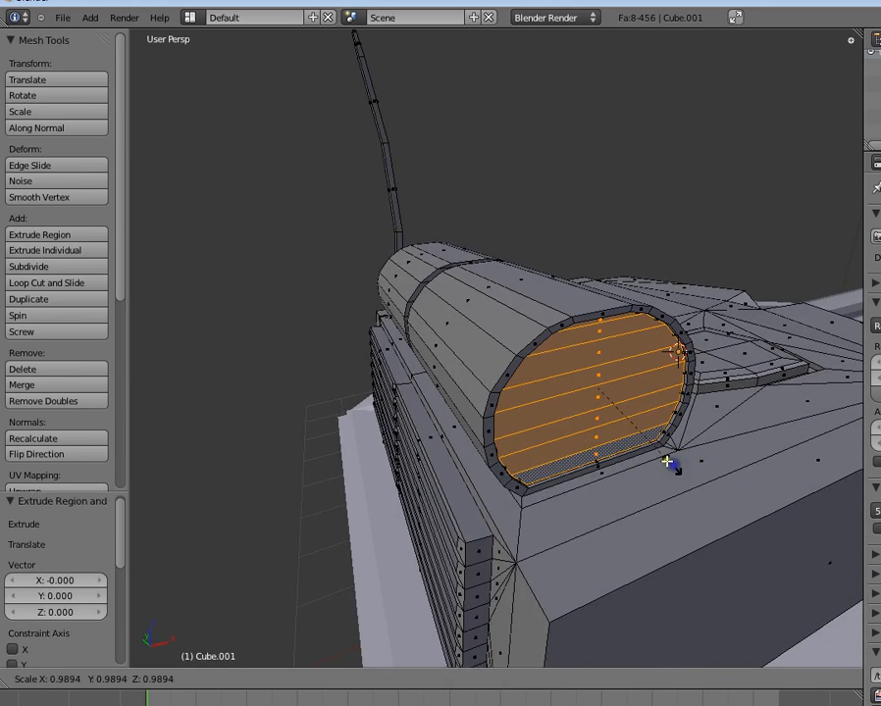
{"action": "left_click", "coordinate": [606, 394]}
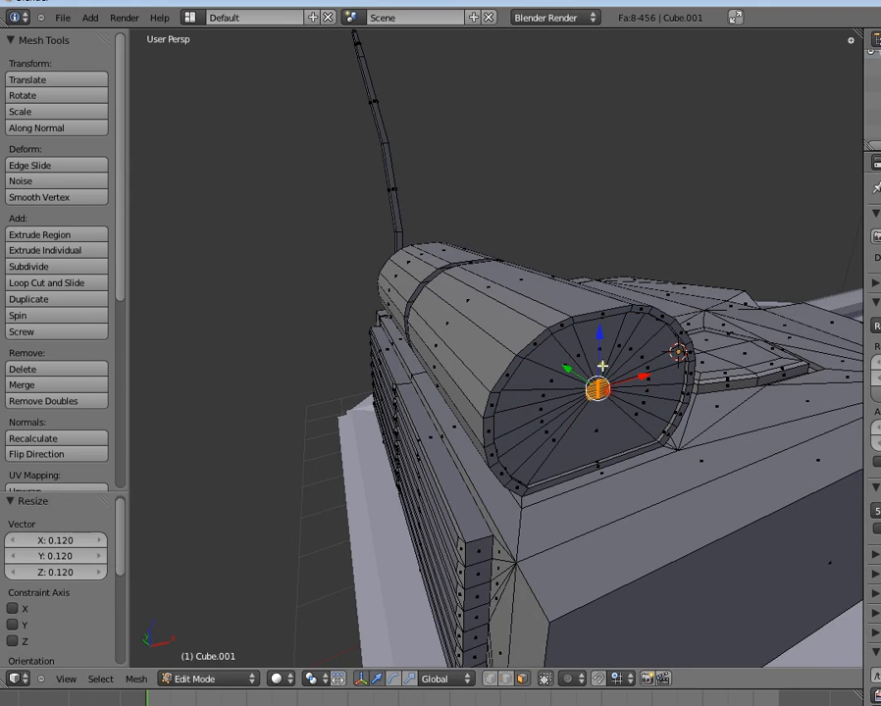
- Move the small drum end faces about -0.366 along Z and extrude them about 0.05 outward as a cap
{"action": "key", "text": "g"}
{"action": "key", "text": "z"}
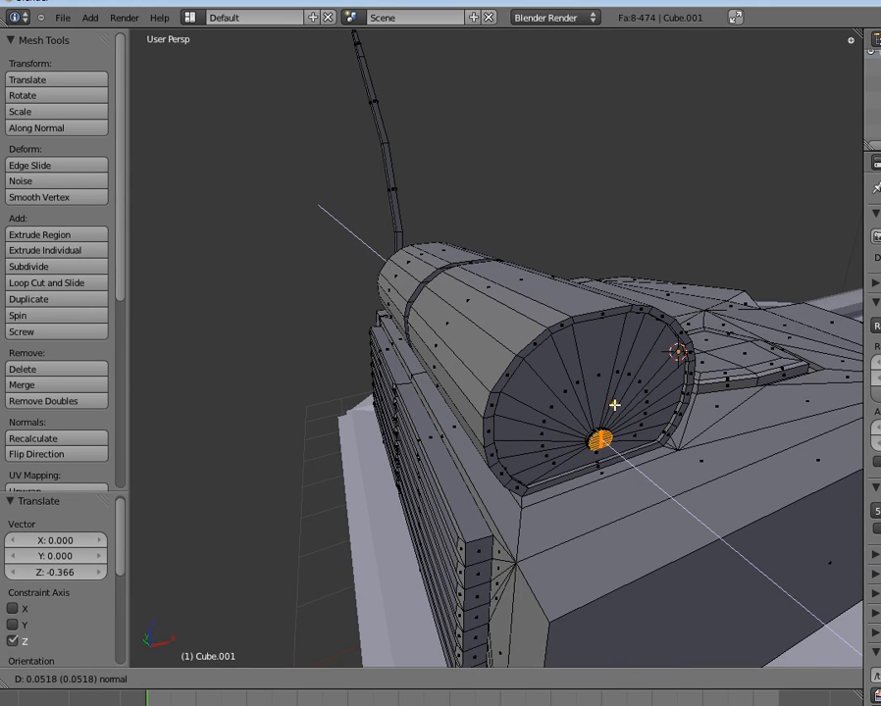
{"action": "left_click", "coordinate": [614, 404]}
{"action": "key", "text": "Tab"}
{"action": "scroll", "coordinate": [628, 432], "scroll_direction": "down", "scroll_amount": 5}
{"action": "key", "text": "a"}
{"action": "scroll", "coordinate": [476, 421], "scroll_direction": "down", "scroll_amount": 4}
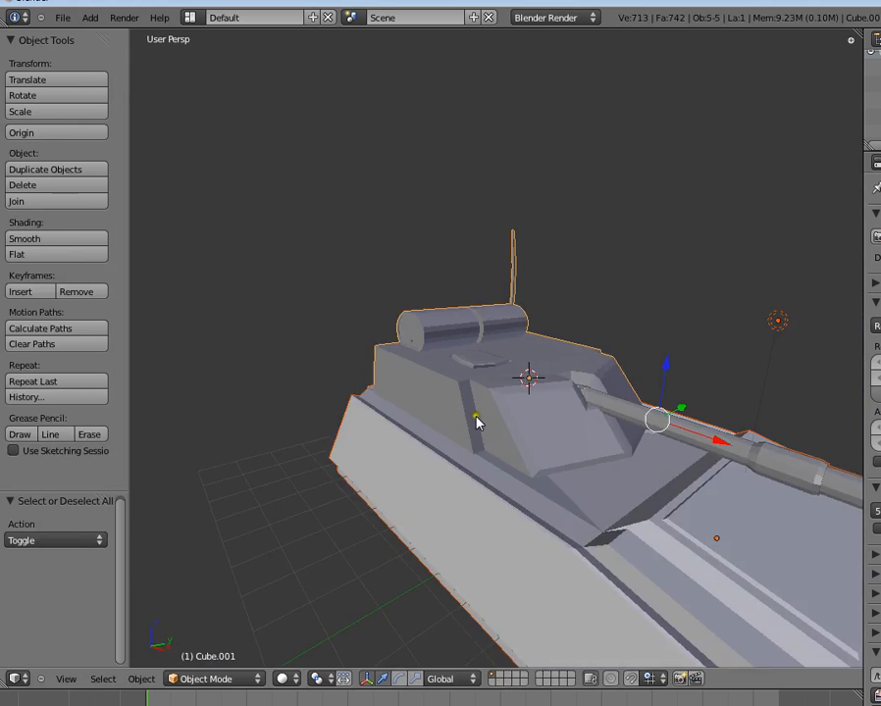
{"action": "key", "text": "a"}
- Extrude the eight faces at the drum's opposite end in place, scale them to 0.886 and recess them about 0.03
{"action": "scroll", "coordinate": [533, 423], "scroll_direction": "up", "scroll_amount": 4}
{"action": "middle_click_drag", "start_coordinate": [533, 423], "coordinate": [447, 442]}
{"action": "key", "text": "Tab"}
{"action": "scroll", "coordinate": [447, 442], "scroll_direction": "up", "scroll_amount": 2}
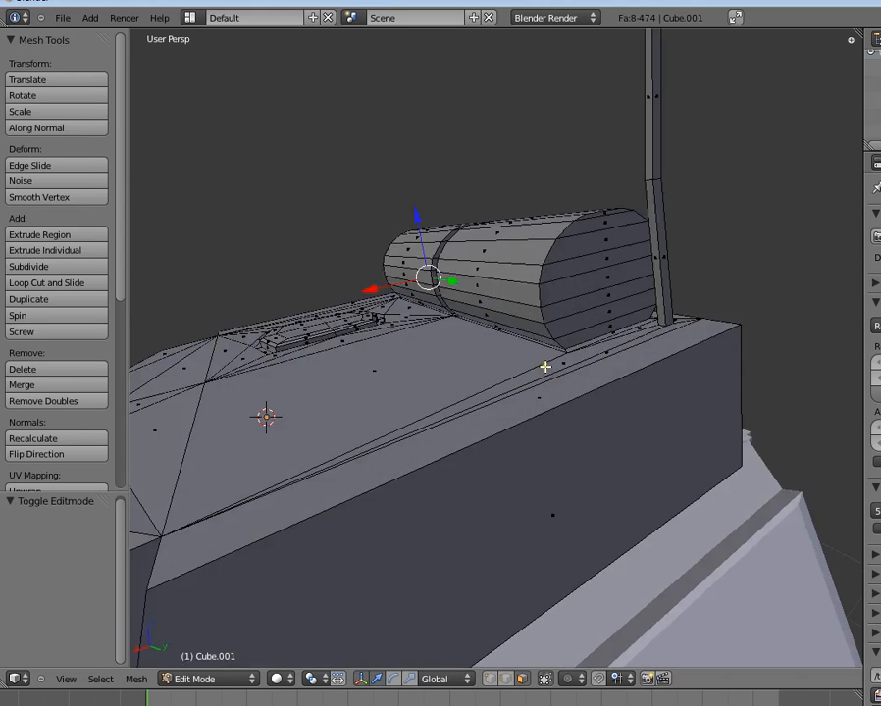
{"action": "right_click", "coordinate": [595, 296], "text": "shift"}
{"action": "right_click", "coordinate": [597, 279], "text": "shift"}
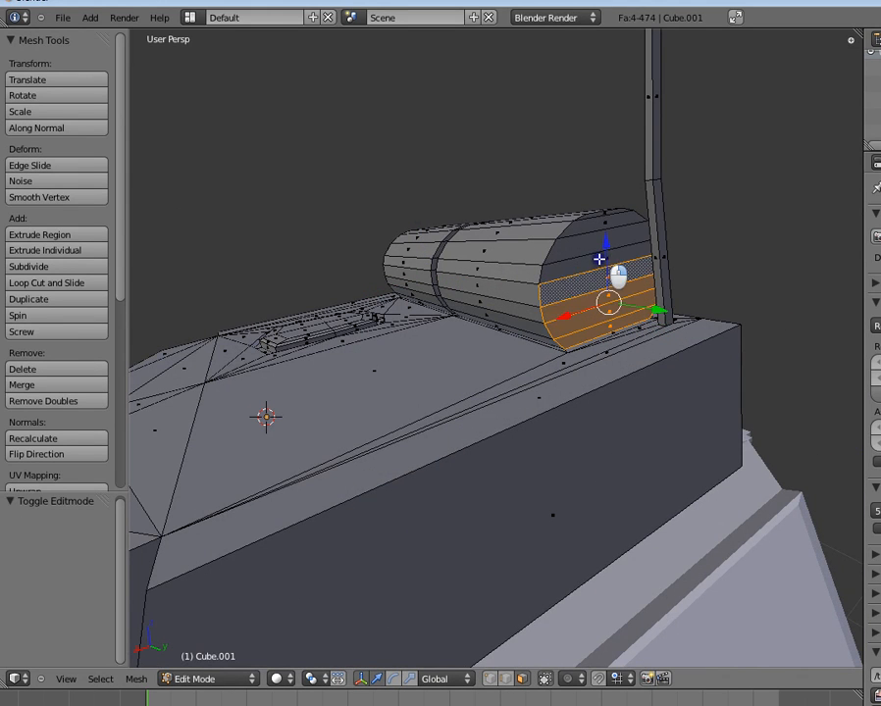
{"action": "right_click", "coordinate": [599, 258], "text": "shift"}
{"action": "right_click", "coordinate": [600, 240], "text": "shift"}
{"action": "right_click", "coordinate": [604, 220], "text": "shift"}
{"action": "right_click", "coordinate": [603, 215], "text": "shift"}
{"action": "key", "text": "e"}
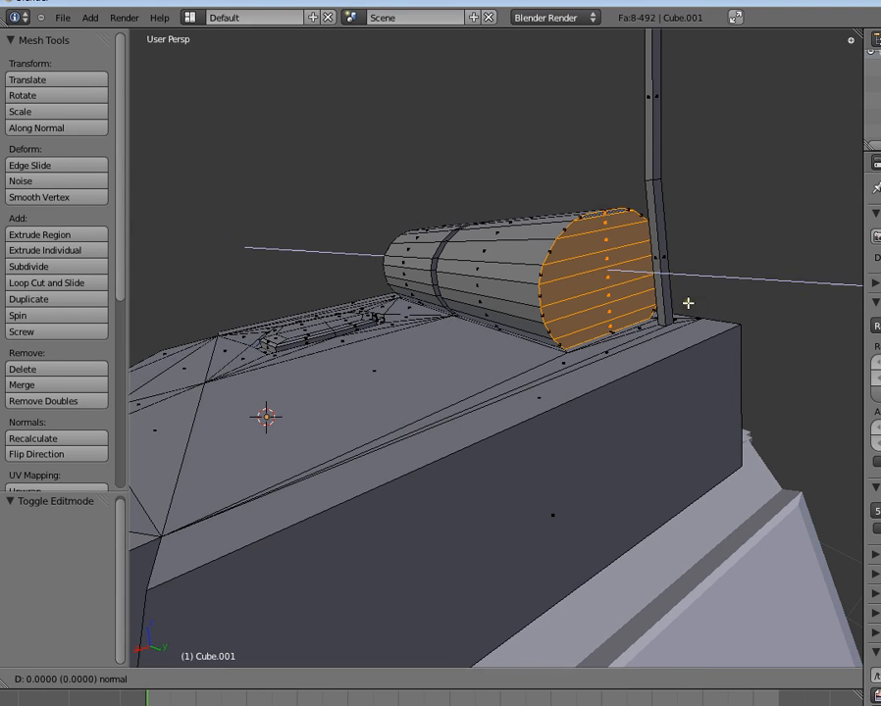
{"action": "right_click", "coordinate": [696, 305]}
{"action": "key", "text": "s"}
{"action": "left_click", "coordinate": [706, 310]}
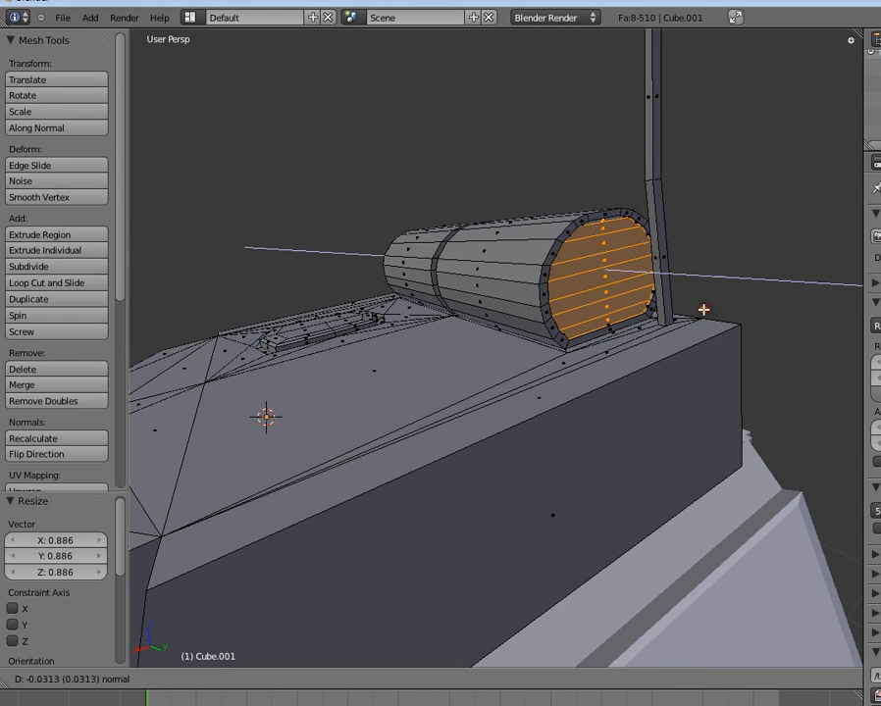
{"action": "key", "text": "Tab"}
{"action": "scroll", "coordinate": [696, 308], "scroll_direction": "down", "scroll_amount": 3}
{"action": "middle_click_drag", "start_coordinate": [697, 308], "coordinate": [603, 456]}
{"action": "key", "text": "a"}
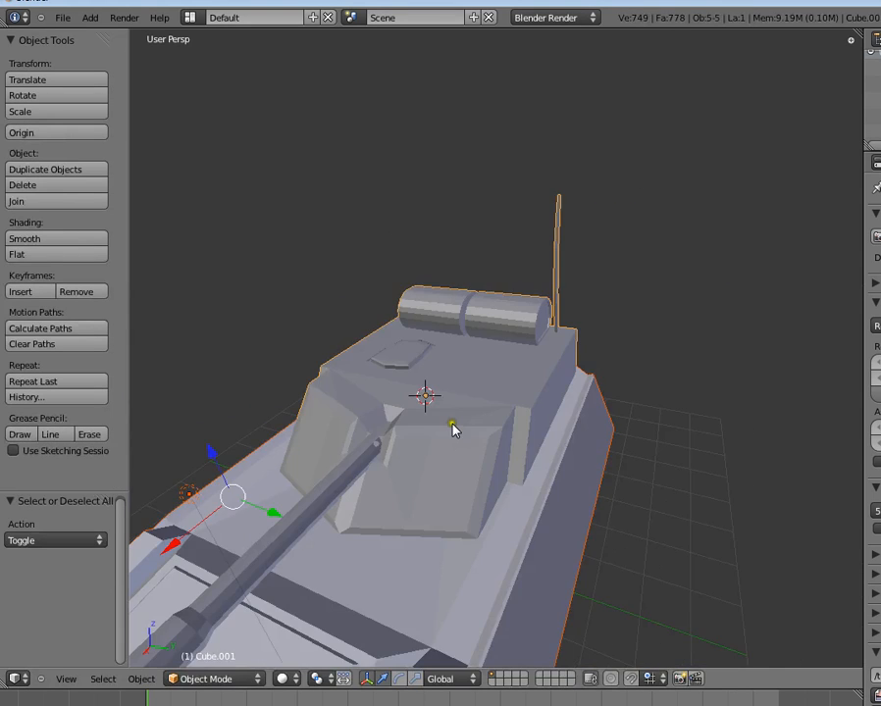
- Try rotating the turret and barrel together about the global Z axis
{"action": "middle_click_drag", "start_coordinate": [451, 423], "coordinate": [610, 388]}
{"action": "right_click", "coordinate": [637, 425]}
{"action": "right_click", "coordinate": [733, 429]}
{"action": "right_click", "coordinate": [616, 423], "text": "shift"}
{"action": "key", "text": "r"}
{"action": "key", "text": "z"}
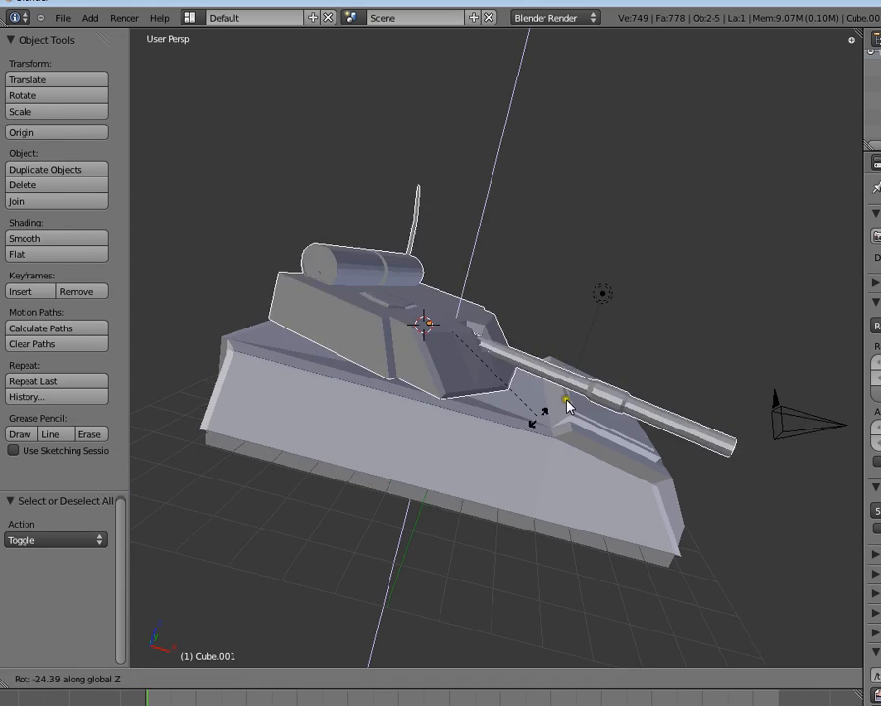
{"action": "right_click", "coordinate": [593, 381]}
{"action": "key", "text": "a"}
- Select the twelve muzzle faces of the barrel, extrude them in place and scale them to about 0.77
{"action": "middle_click_drag", "start_coordinate": [610, 387], "coordinate": [626, 391]}
{"action": "right_click", "coordinate": [663, 390]}
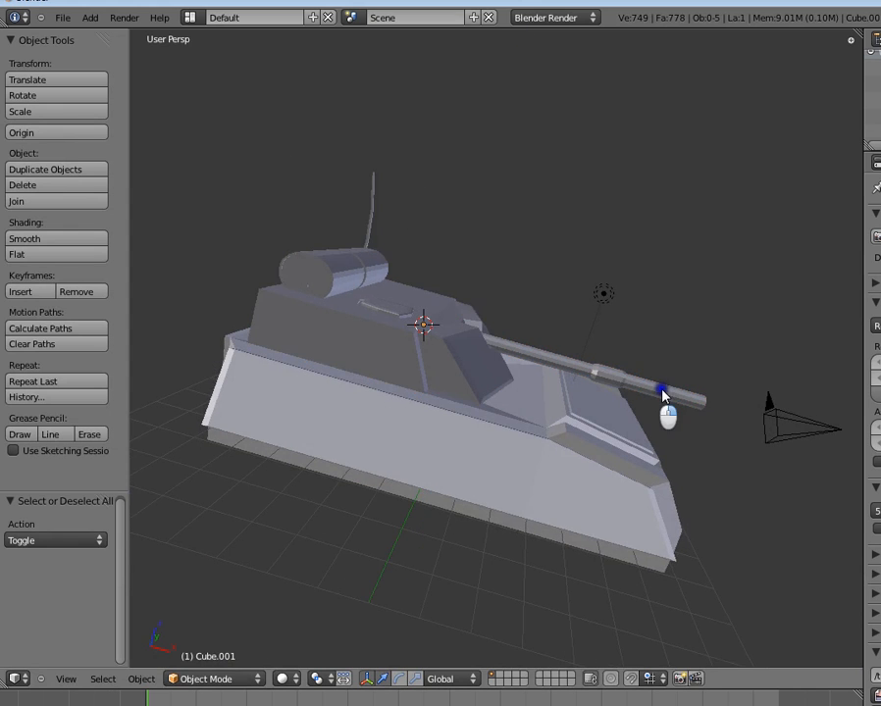
{"action": "middle_click_drag", "start_coordinate": [677, 422], "coordinate": [495, 349]}
{"action": "scroll", "coordinate": [545, 396], "scroll_direction": "up", "scroll_amount": 1}
{"action": "key", "text": "Tab"}
{"action": "key", "text": "a"}
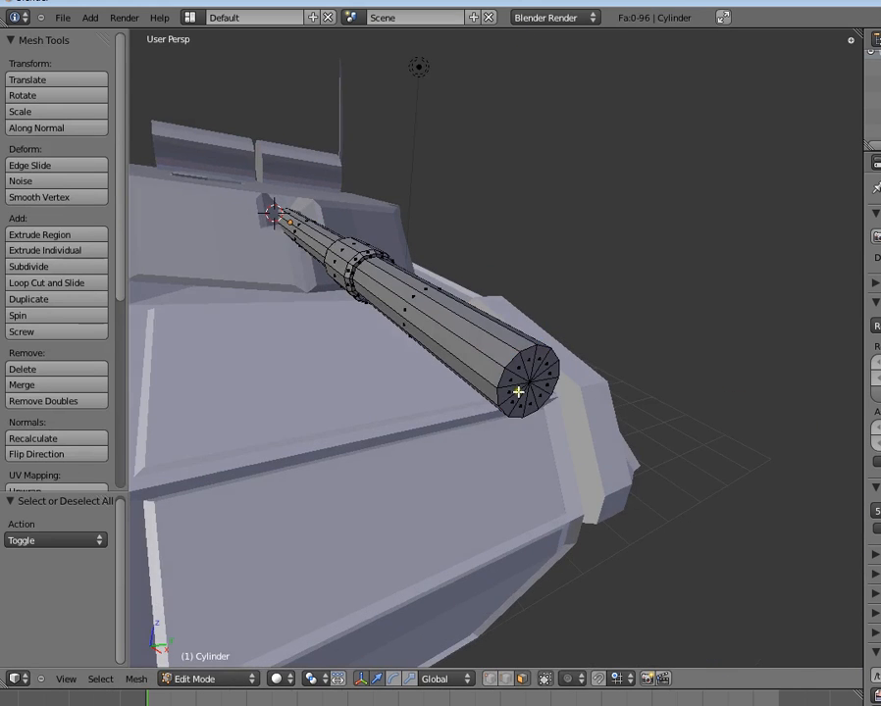
{"action": "middle_click_drag", "start_coordinate": [516, 392], "coordinate": [522, 373]}
{"action": "left_click_drag", "start_coordinate": [540, 396], "coordinate": [542, 391]}
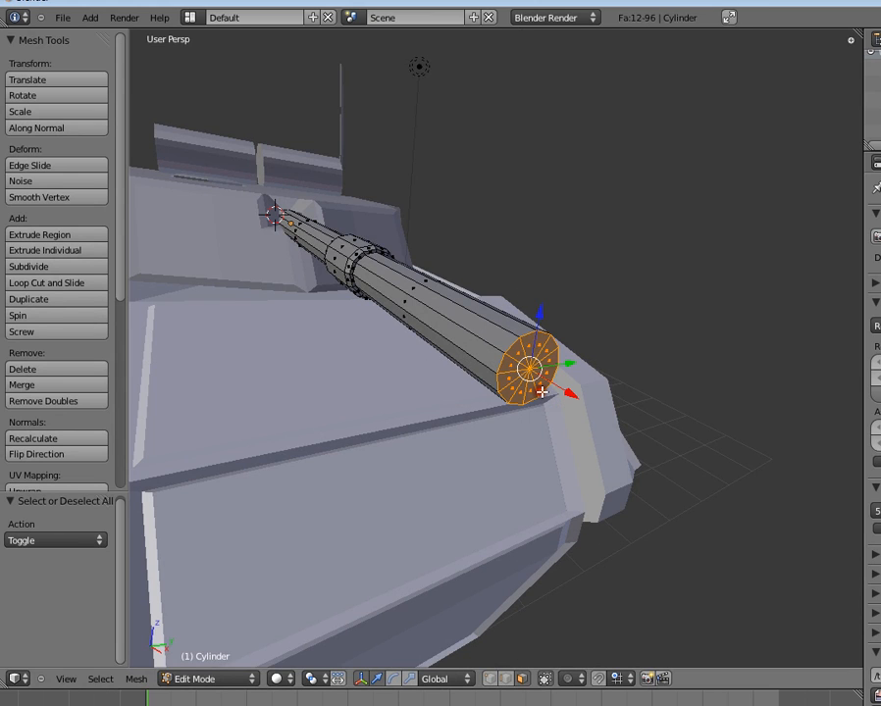
{"action": "key", "text": "e"}
{"action": "right_click", "coordinate": [590, 406]}
{"action": "key", "text": "s"}
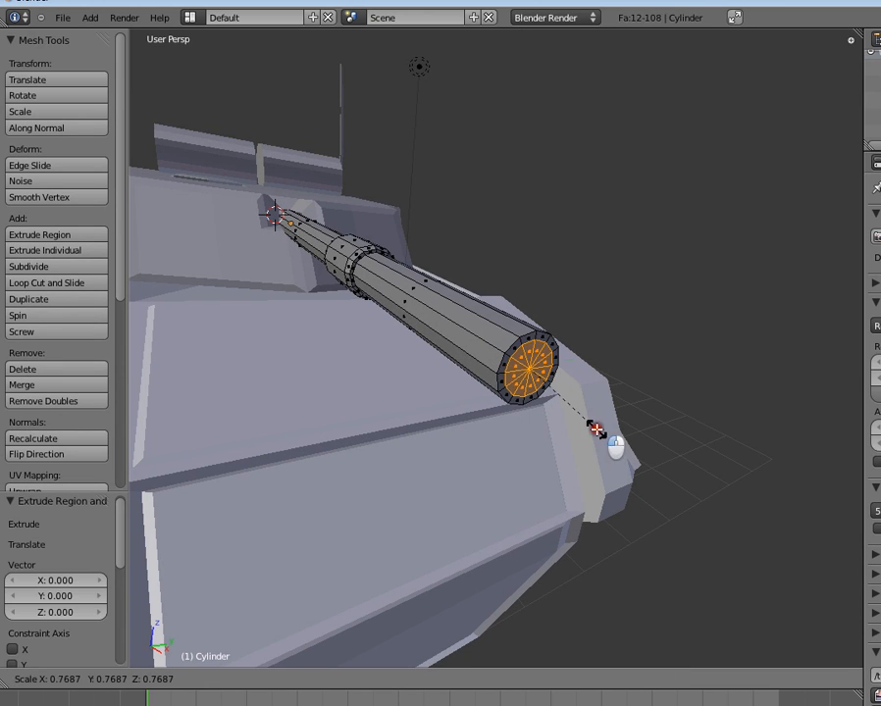
{"action": "left_click", "coordinate": [598, 436]}
- Extrude the inner muzzle faces back into the barrel to start the bore
{"action": "key", "text": "e"}
{"action": "left_click", "coordinate": [526, 387]}
{"action": "key", "text": "Tab"}
{"action": "middle_click_drag", "start_coordinate": [522, 392], "coordinate": [579, 402]}
{"action": "key", "text": "a"}
{"action": "key", "text": "Tab"}
{"action": "scroll", "coordinate": [514, 320], "scroll_direction": "up", "scroll_amount": 2}
- Rotate the bore's inner faces about 26.3° around X and extrude them about -5.64 along X deeper into the barrel
{"action": "key", "text": "r"}
{"action": "key", "text": "x"}
{"action": "left_click", "coordinate": [520, 257]}
{"action": "key", "text": "e"}
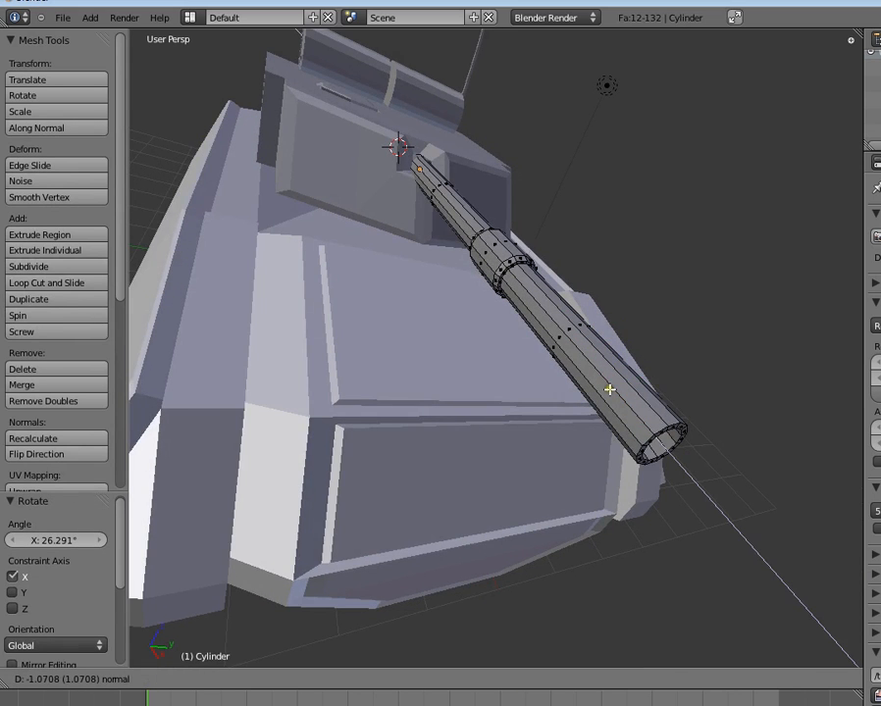
{"action": "left_click", "coordinate": [522, 288]}
- Rotate the faces at the bore's inner end around X in two passes to twist the bore walls into spiral rifling
{"action": "middle_click_drag", "start_coordinate": [529, 308], "coordinate": [485, 252]}
{"action": "key", "text": "r"}
{"action": "key", "text": "x"}
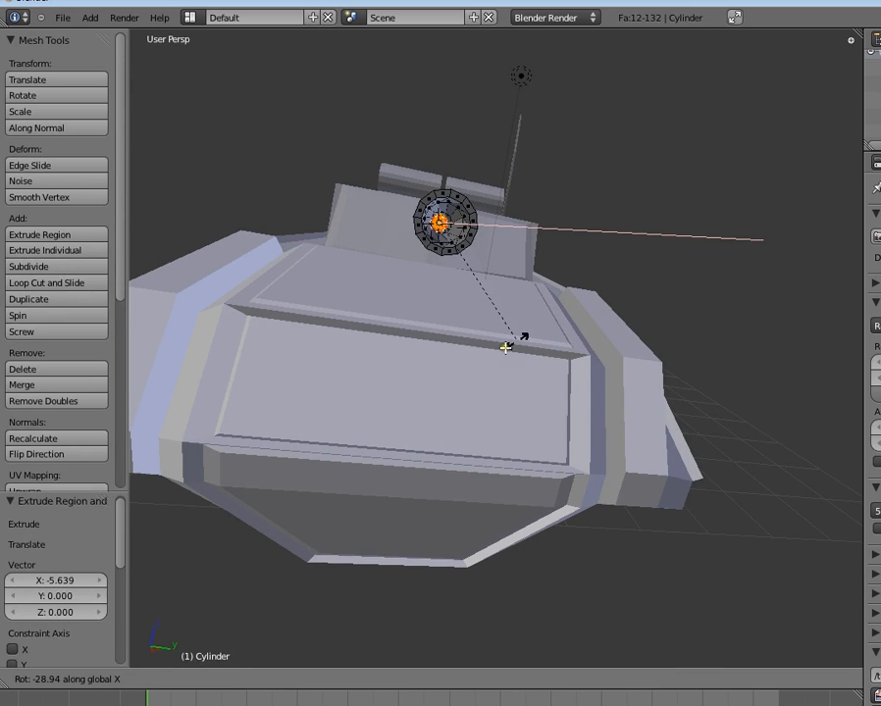
{"action": "left_click", "coordinate": [450, 361]}
{"action": "key", "text": "Tab"}
{"action": "scroll", "coordinate": [457, 361], "scroll_direction": "up", "scroll_amount": 2}
{"action": "middle_click_drag", "start_coordinate": [457, 361], "coordinate": [416, 340]}
{"action": "key", "text": "Tab"}
{"action": "key", "text": "r"}
{"action": "key", "text": "x"}
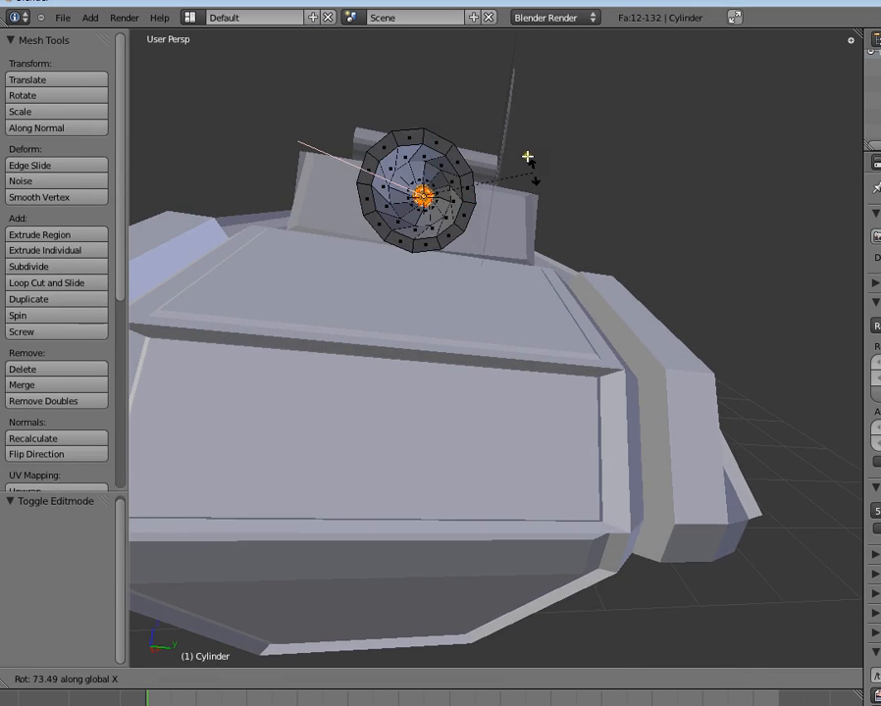
{"action": "left_click", "coordinate": [499, 132]}
{"action": "key", "text": "Tab"}
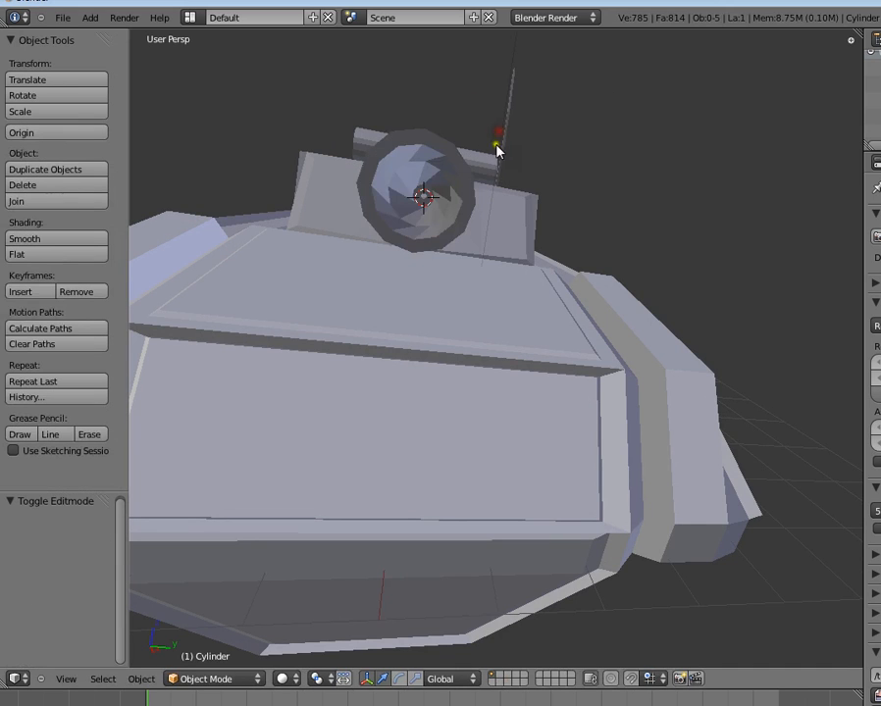
{"action": "key", "text": "a"}
- Examine the hollowed barrel bore and the whole tank from the front and side
{"action": "scroll", "coordinate": [551, 261], "scroll_direction": "down", "scroll_amount": 4}
{"action": "middle_click_drag", "start_coordinate": [549, 261], "coordinate": [425, 300]}
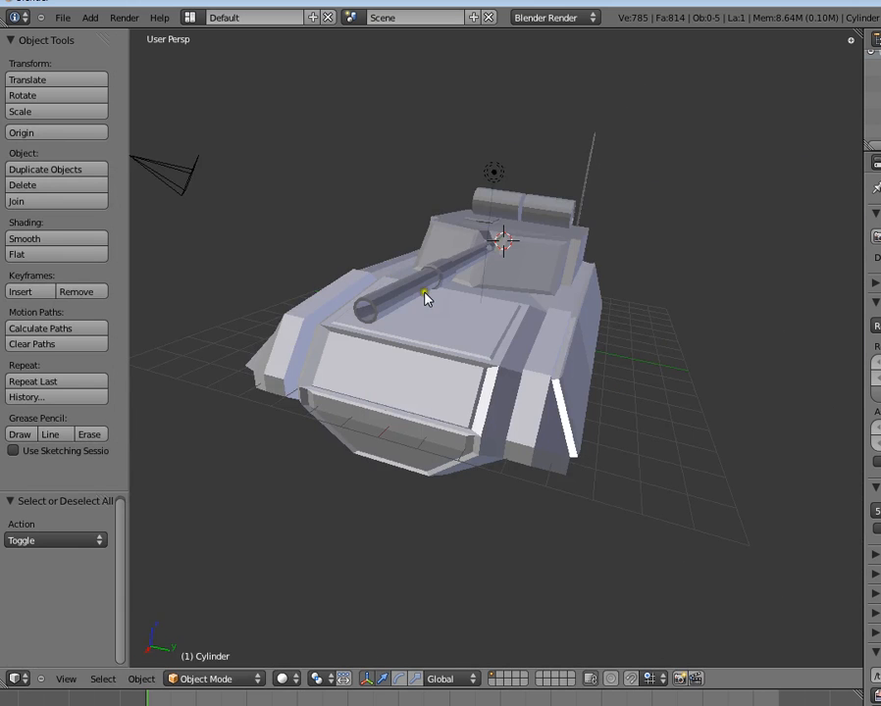
{"action": "middle_click_drag", "start_coordinate": [502, 345], "coordinate": [555, 308]}
{"action": "scroll", "coordinate": [483, 330], "scroll_direction": "up", "scroll_amount": 5}
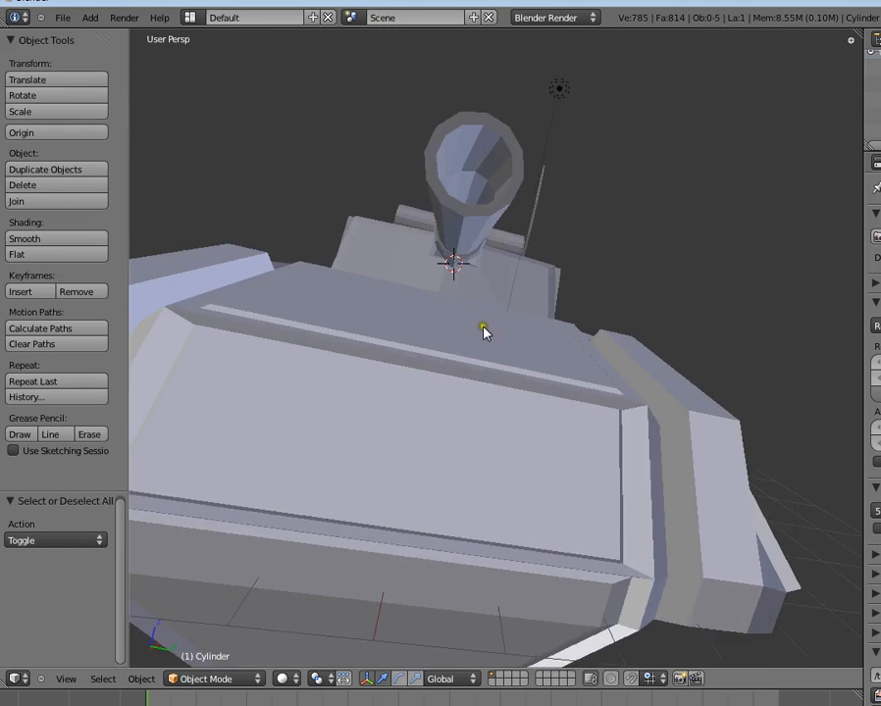
{"action": "middle_click_drag", "start_coordinate": [480, 350], "coordinate": [429, 366]}
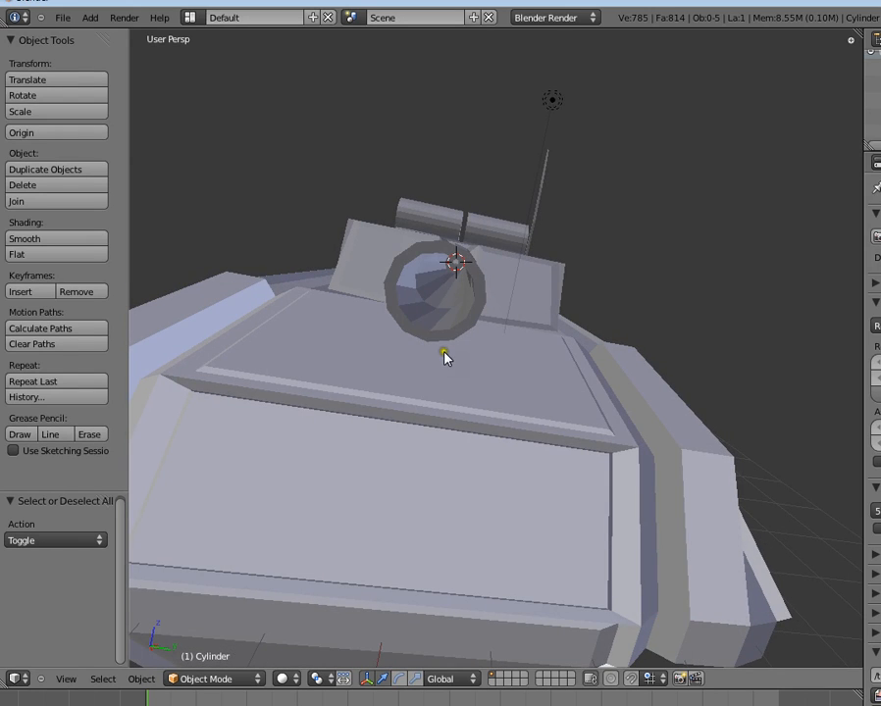
{"action": "scroll", "coordinate": [470, 371], "scroll_direction": "down", "scroll_amount": 6}
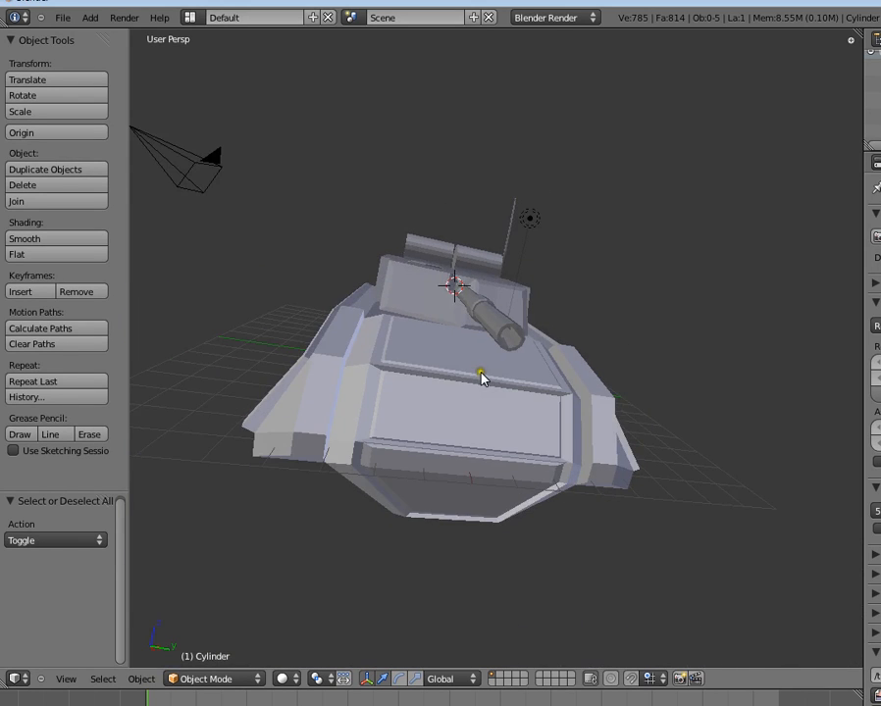
{"action": "key", "text": "a"}
{"action": "key", "text": "a"}
{"action": "middle_click_drag", "start_coordinate": [481, 381], "coordinate": [372, 345]}
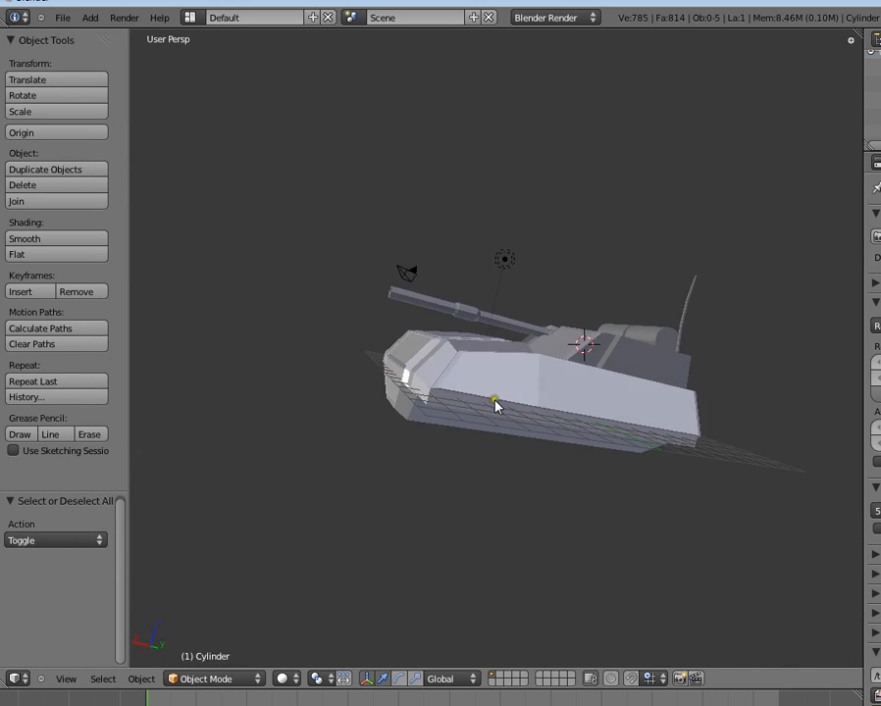
- Move the tank's hull, turret and barrel together about -2.305 along X and scale them to about 0.61
{"action": "middle_click_drag", "start_coordinate": [494, 404], "coordinate": [472, 498]}
{"action": "middle_click_drag", "start_coordinate": [687, 382], "coordinate": [542, 382]}
{"action": "right_click", "coordinate": [472, 393]}
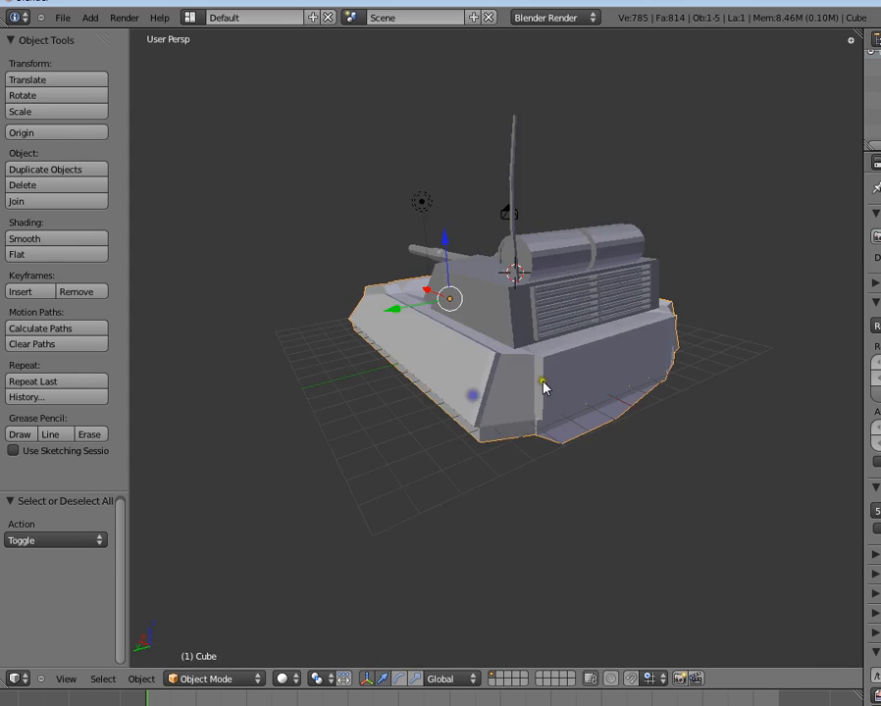
{"action": "right_click", "coordinate": [505, 345], "text": "shift"}
{"action": "middle_click_drag", "start_coordinate": [505, 345], "coordinate": [456, 295]}
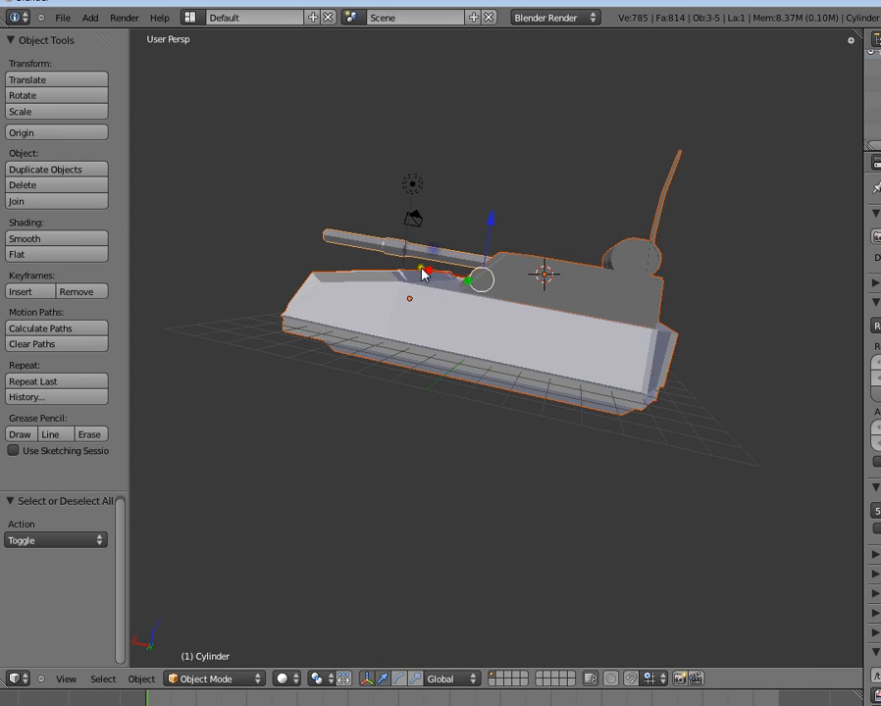
{"action": "left_click_drag", "start_coordinate": [420, 273], "coordinate": [471, 284]}
{"action": "middle_click_drag", "start_coordinate": [638, 376], "coordinate": [592, 365], "text": "shift"}
{"action": "key", "text": "s"}
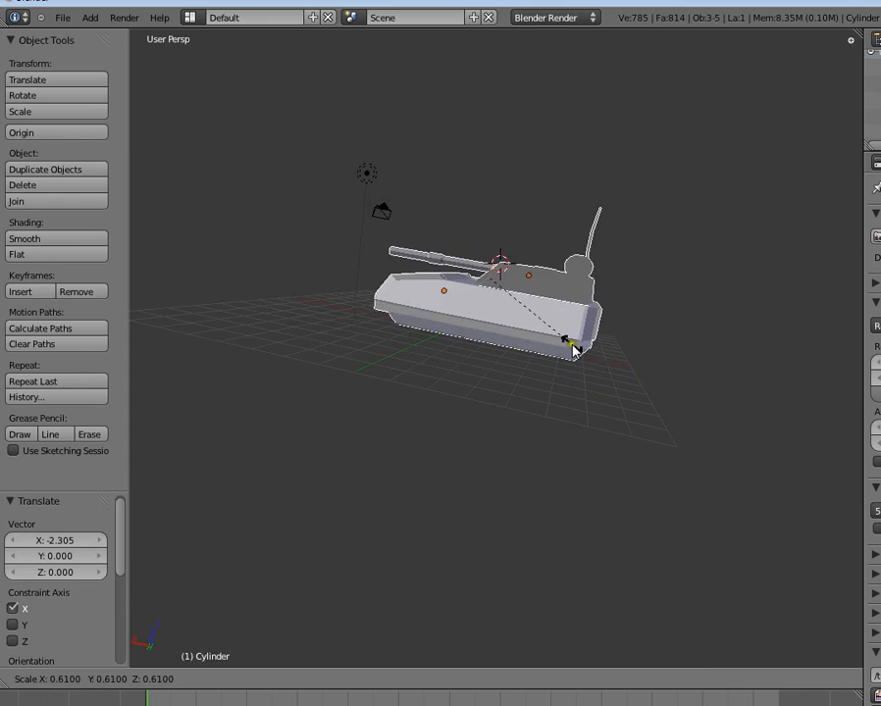
{"action": "left_click", "coordinate": [574, 348]}
{"action": "middle_click_drag", "start_coordinate": [535, 400], "coordinate": [530, 477]}
{"action": "key", "text": "a"}
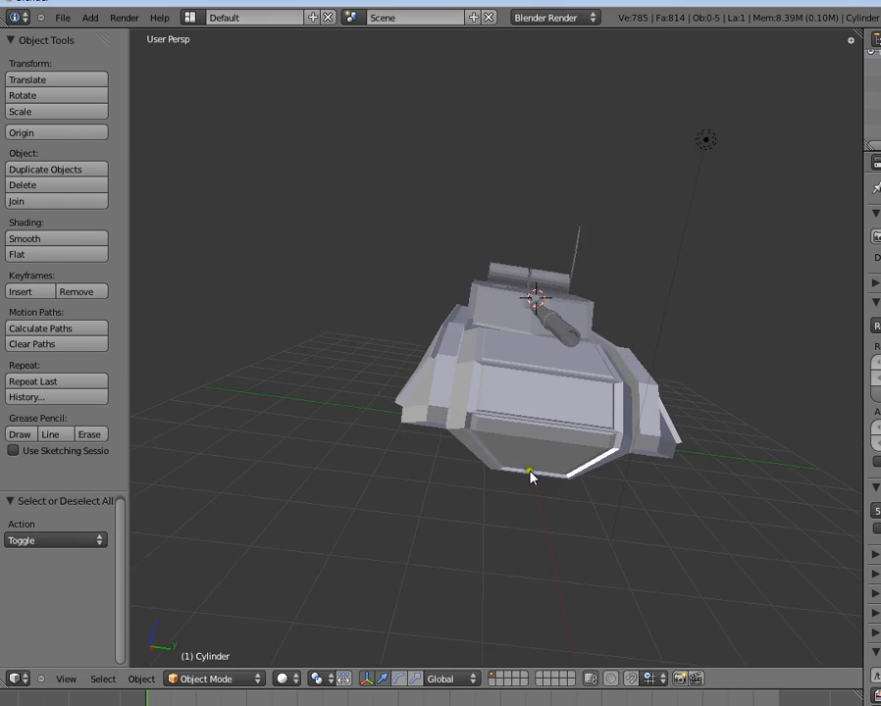
- Add a cube and raise it above the turret
{"action": "scroll", "coordinate": [530, 478], "scroll_direction": "up", "scroll_amount": 3}
{"action": "right_click", "coordinate": [521, 430]}
{"action": "middle_click_drag", "start_coordinate": [522, 429], "coordinate": [607, 336]}
{"action": "key", "text": "space"}
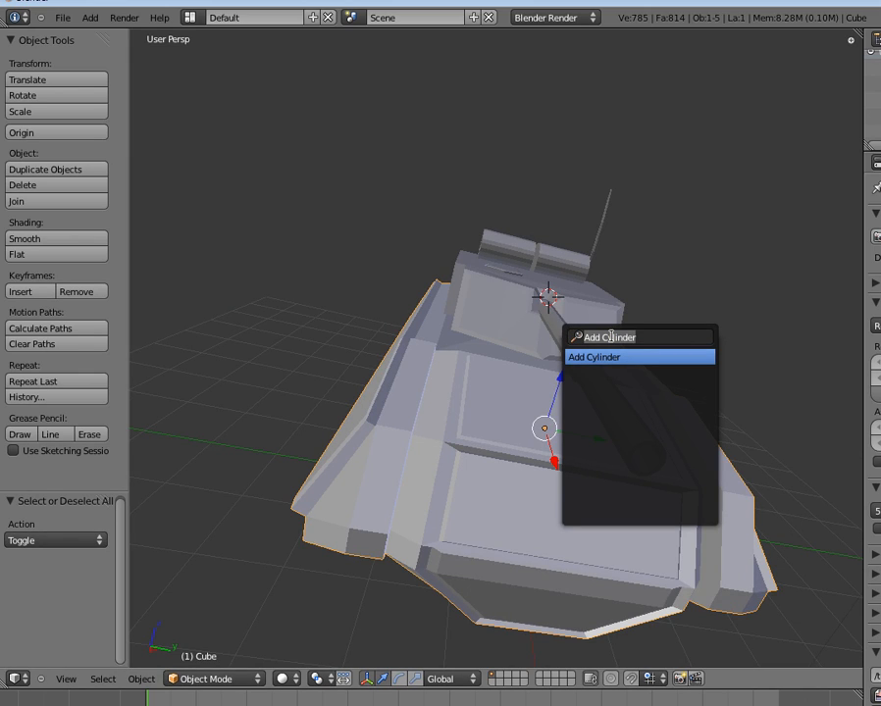
{"action": "type", "text": "cube"}
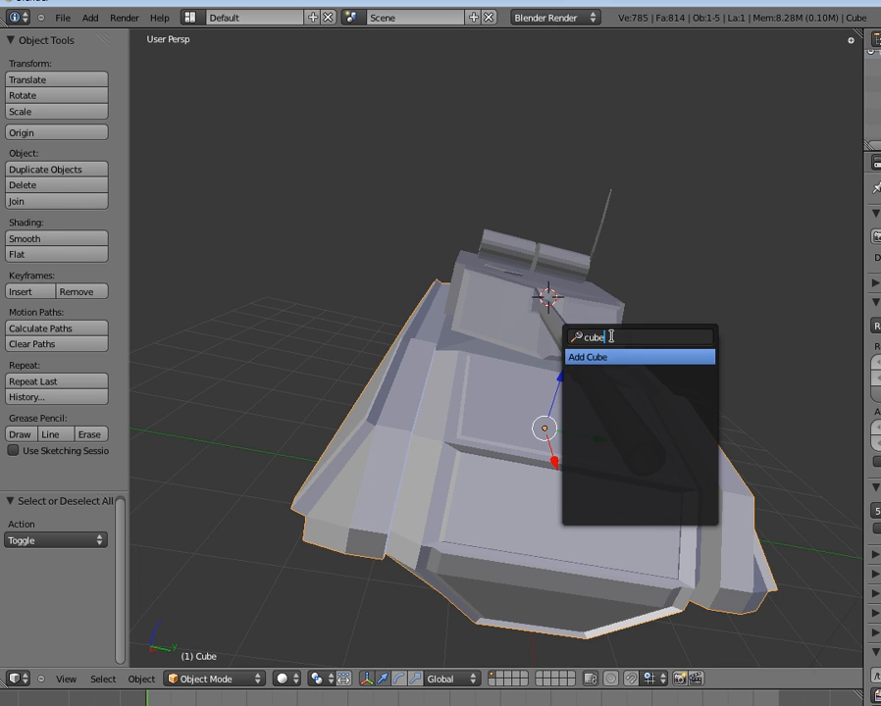
{"action": "key", "text": "Return"}
{"action": "left_click_drag", "start_coordinate": [554, 243], "coordinate": [583, 136]}
{"action": "key", "text": "Tab"}
{"action": "middle_click_drag", "start_coordinate": [582, 135], "coordinate": [660, 330]}
{"action": "key", "text": "Tab"}
{"action": "scroll", "coordinate": [628, 393], "scroll_direction": "up", "scroll_amount": 3}
{"action": "scroll", "coordinate": [671, 477], "scroll_direction": "down", "scroll_amount": 1}
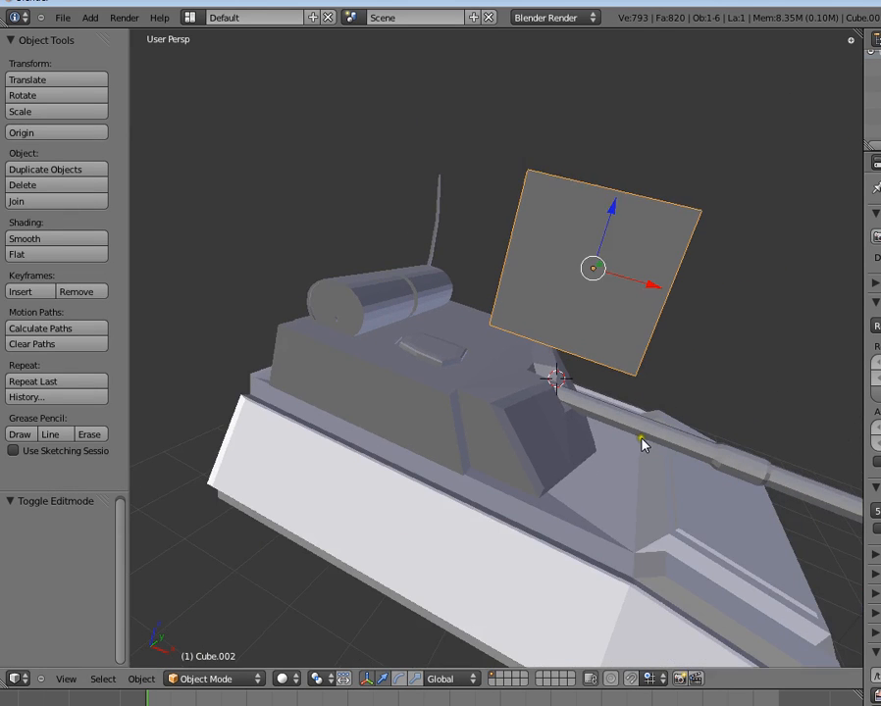
- Flatten the cube to about 0.30 of its height along Z
{"action": "key", "text": "s"}
{"action": "right_click", "coordinate": [633, 416]}
{"action": "key", "text": "s"}
{"action": "key", "text": "z"}
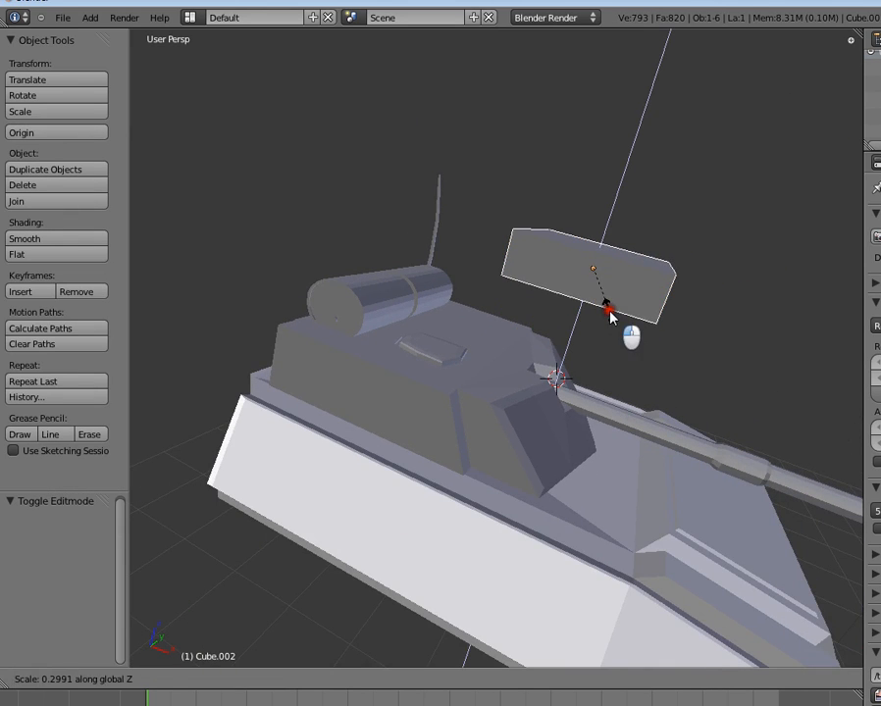
{"action": "left_click", "coordinate": [610, 312]}
- Extrude the block's +Y side face about 0.048, shift it about -0.429 along X and extrude it outward into a side pod
{"action": "middle_click_drag", "start_coordinate": [647, 360], "coordinate": [481, 478]}
{"action": "scroll", "coordinate": [684, 486], "scroll_direction": "up", "scroll_amount": 2}
{"action": "key", "text": "Tab"}
{"action": "key", "text": "a"}
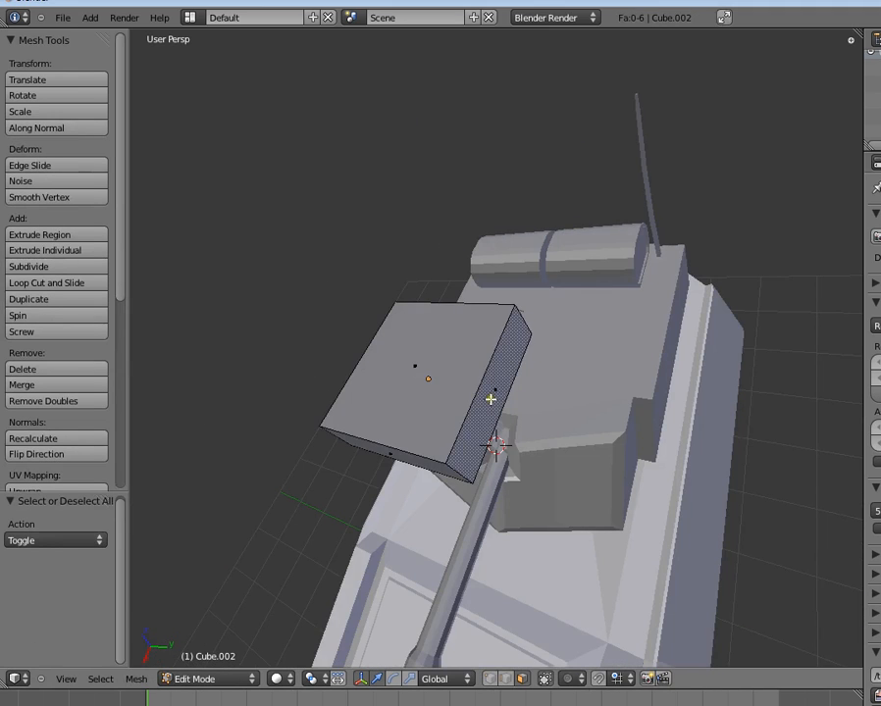
{"action": "key", "text": "e"}
{"action": "left_click", "coordinate": [549, 403]}
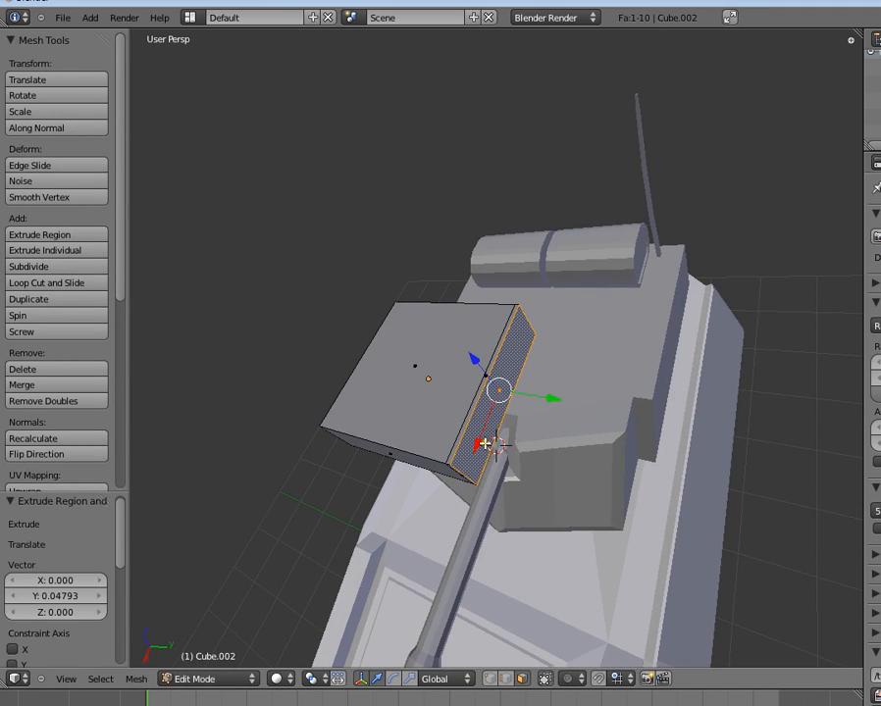
{"action": "left_click_drag", "start_coordinate": [481, 435], "coordinate": [501, 405]}
{"action": "key", "text": "e"}
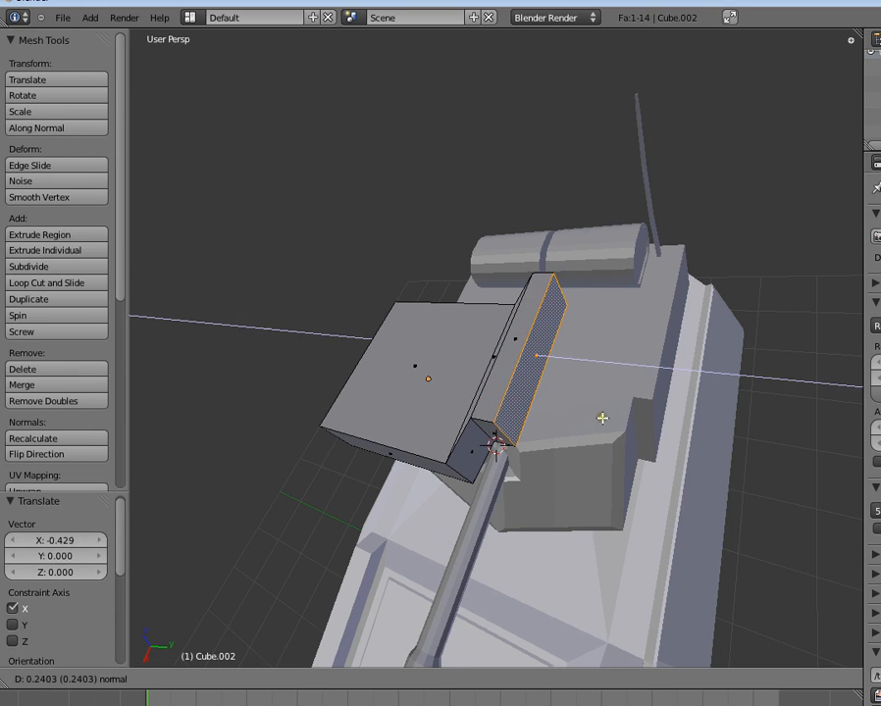
{"action": "left_click", "coordinate": [614, 420]}
- Extrude the pod's outer face about 0.025 along Y and scale it to about 0.84 for a bevelled end
{"action": "key", "text": "e"}
{"action": "left_click", "coordinate": [613, 420]}
{"action": "key", "text": "s"}
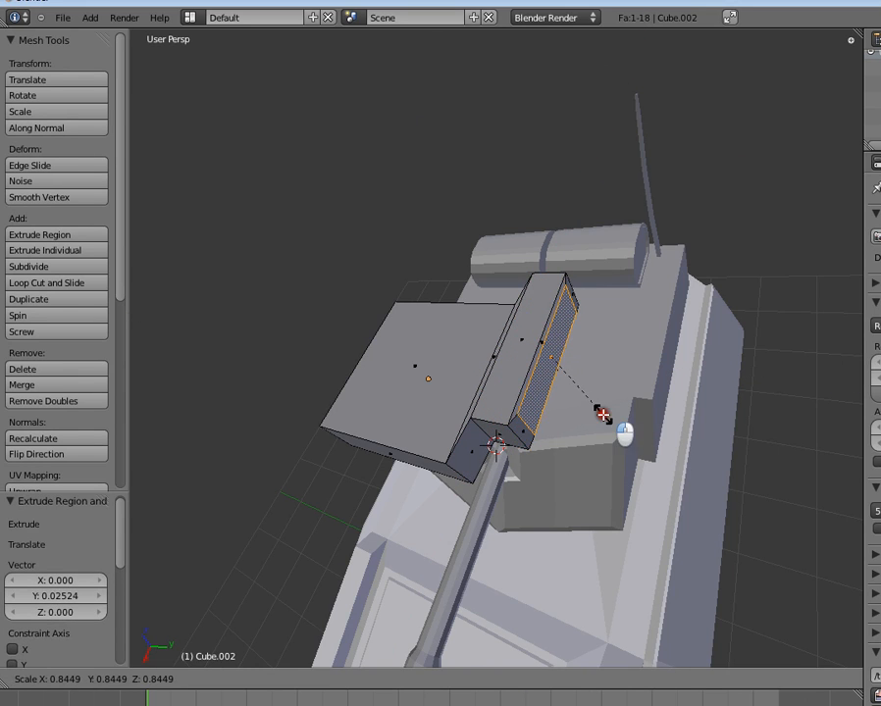
{"action": "left_click", "coordinate": [602, 415]}
- Extrude the block's opposite side face about -0.025 along Y and shift it about -0.334 along X
{"action": "key", "text": "Tab"}
{"action": "middle_click_drag", "start_coordinate": [504, 414], "coordinate": [593, 420]}
{"action": "key", "text": "Tab"}
{"action": "middle_click_drag", "start_coordinate": [514, 398], "coordinate": [583, 427]}
{"action": "key", "text": "e"}
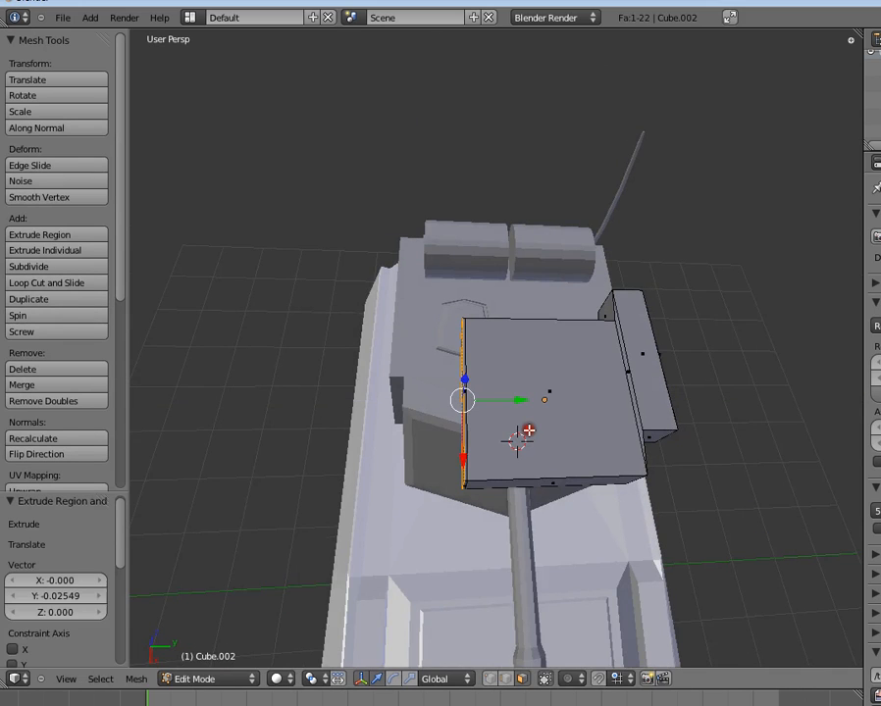
{"action": "left_click", "coordinate": [463, 428]}
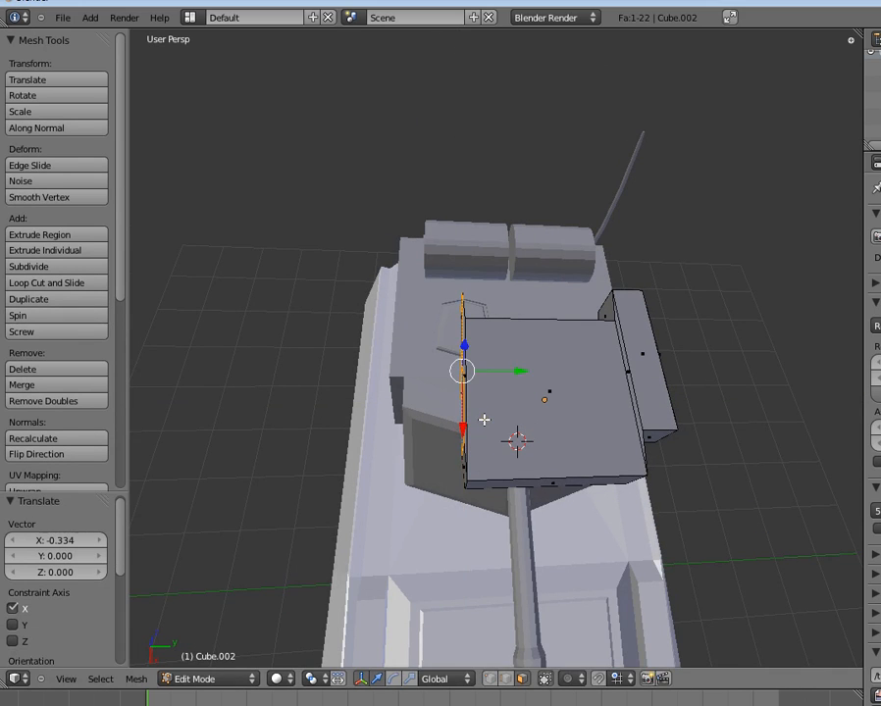
- Align the shifted side face with the first pod in top view, moving it about -0.093 along X
{"action": "key", "text": "KP_7"}
{"action": "scroll", "coordinate": [483, 419], "scroll_direction": "up", "scroll_amount": 2}
{"action": "left_click_drag", "start_coordinate": [579, 341], "coordinate": [571, 198]}
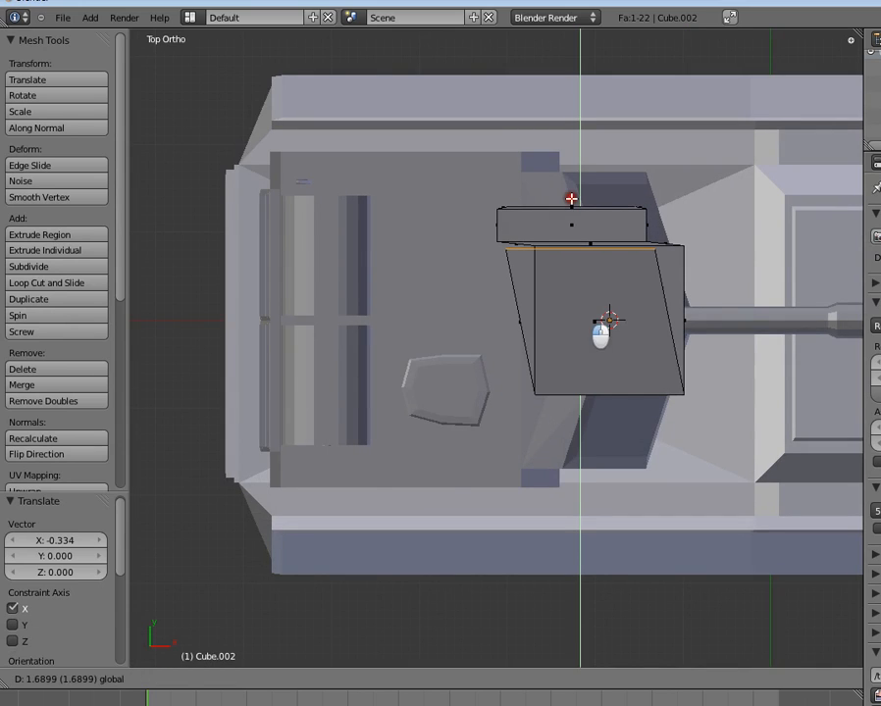
{"action": "right_click", "coordinate": [571, 189]}
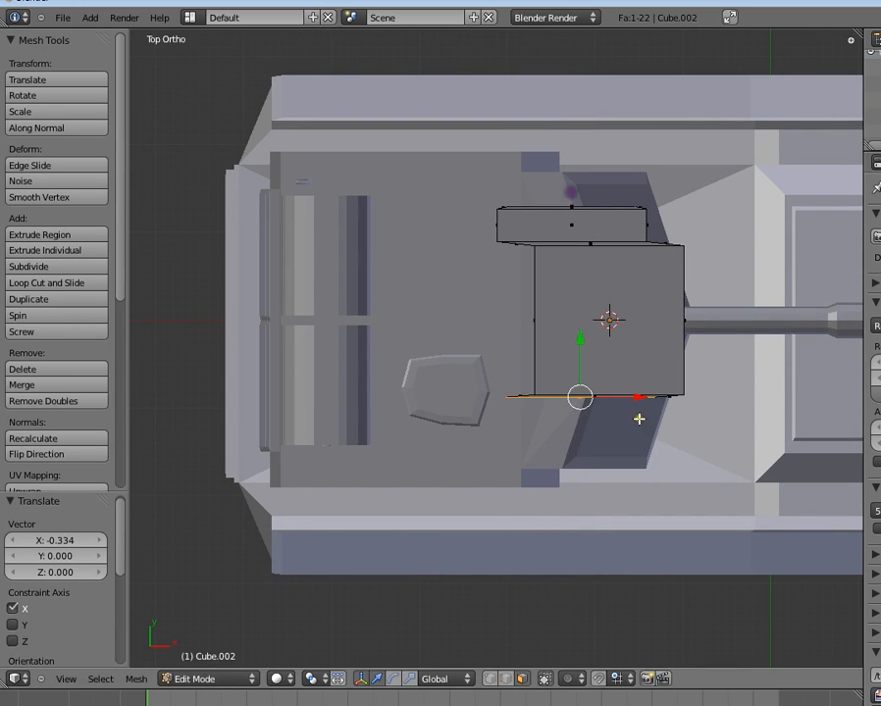
{"action": "left_click_drag", "start_coordinate": [629, 398], "coordinate": [622, 400]}
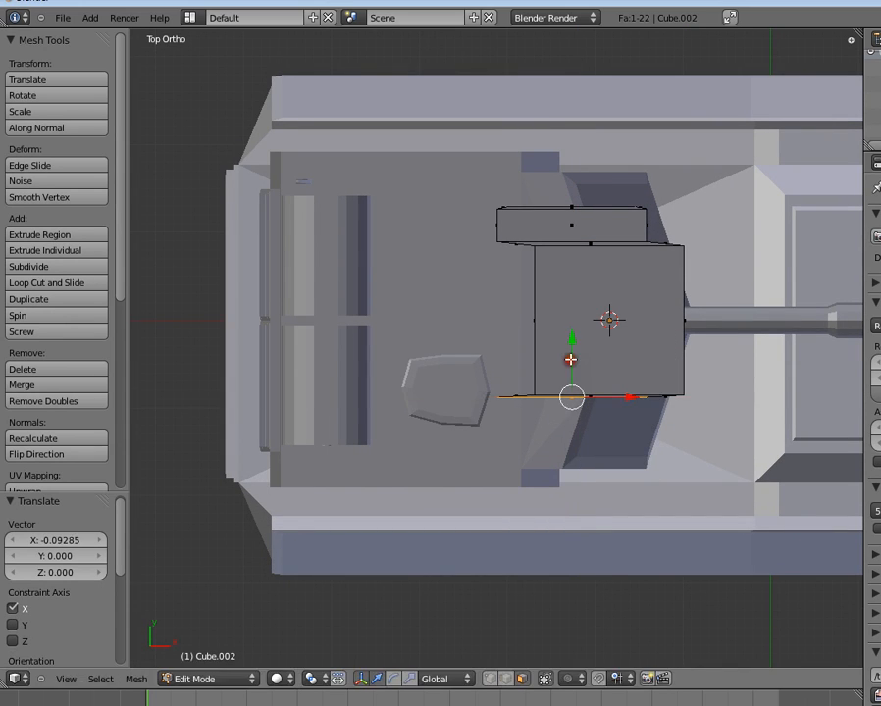
{"action": "left_click_drag", "start_coordinate": [571, 338], "coordinate": [560, 177]}
{"action": "right_click", "coordinate": [562, 181]}
- Extrude the second pod about -0.371 along Y, then extrude about -0.046 and scale the end face to 0.788 for a bevelled end
{"action": "key", "text": "e"}
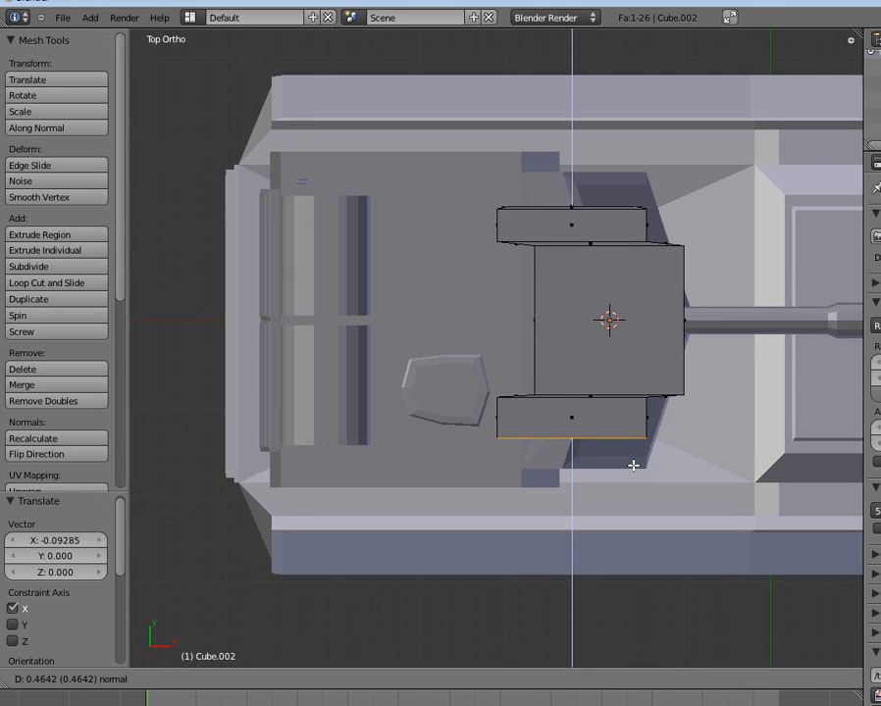
{"action": "left_click", "coordinate": [634, 457]}
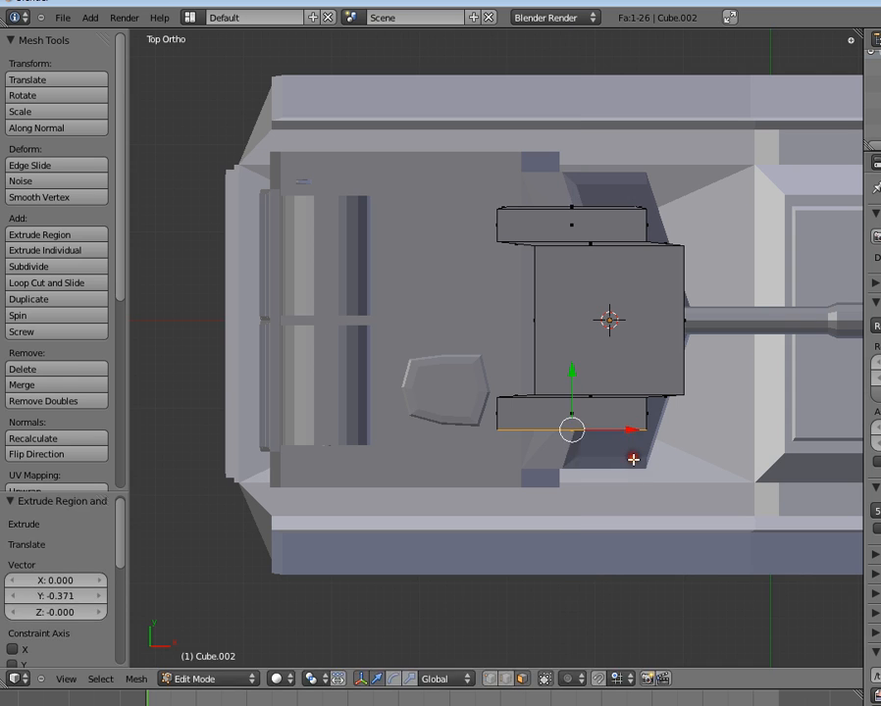
{"action": "key", "text": "e"}
{"action": "left_click", "coordinate": [633, 459]}
{"action": "key", "text": "s"}
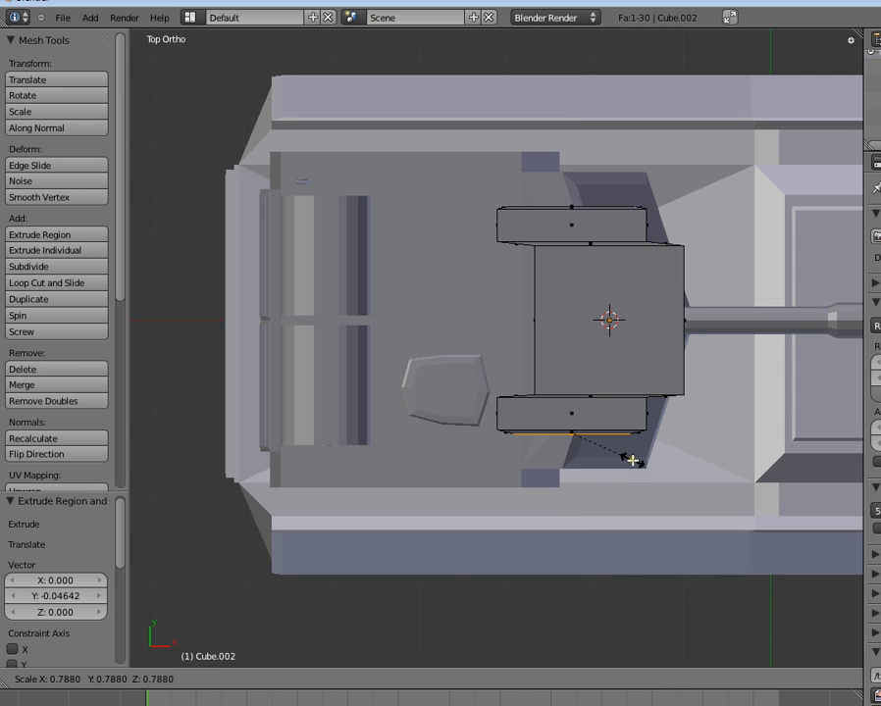
{"action": "left_click", "coordinate": [632, 460]}
- Extrude the central block's top face about 0.039 upward and scale it to about 0.825
{"action": "middle_click_drag", "start_coordinate": [630, 464], "coordinate": [480, 484]}
{"action": "key", "text": "KP_5"}
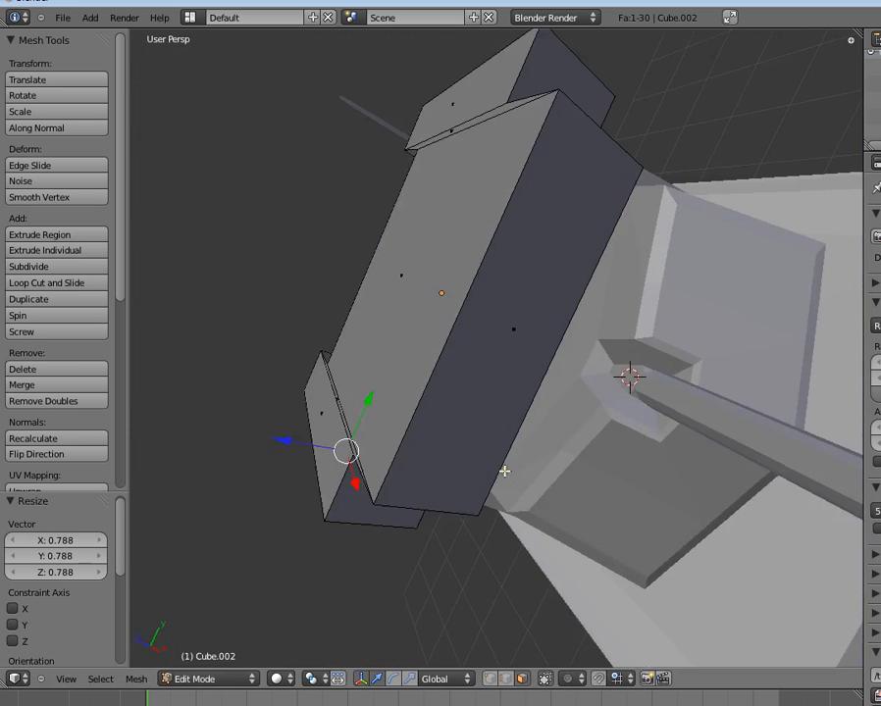
{"action": "key", "text": "a"}
{"action": "scroll", "coordinate": [423, 338], "scroll_direction": "down", "scroll_amount": 2}
{"action": "key", "text": "Tab"}
{"action": "middle_click_drag", "start_coordinate": [437, 320], "coordinate": [475, 409]}
{"action": "key", "text": "Tab"}
{"action": "key", "text": "a"}
{"action": "key", "text": "a"}
{"action": "right_click", "coordinate": [558, 322]}
{"action": "scroll", "coordinate": [558, 322], "scroll_direction": "up", "scroll_amount": 2}
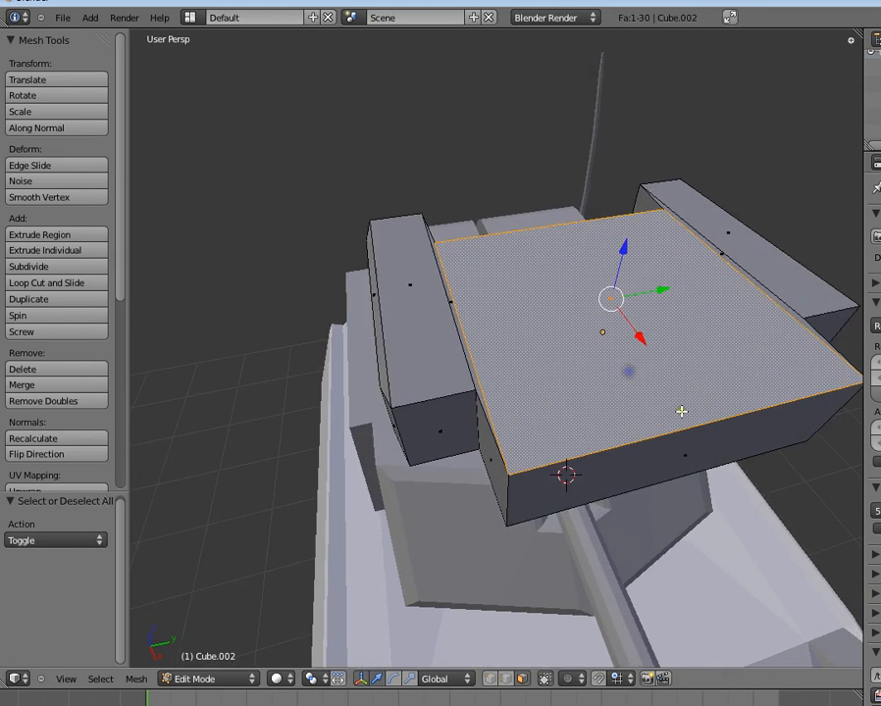
{"action": "key", "text": "e"}
{"action": "left_click", "coordinate": [722, 416]}
{"action": "key", "text": "s"}
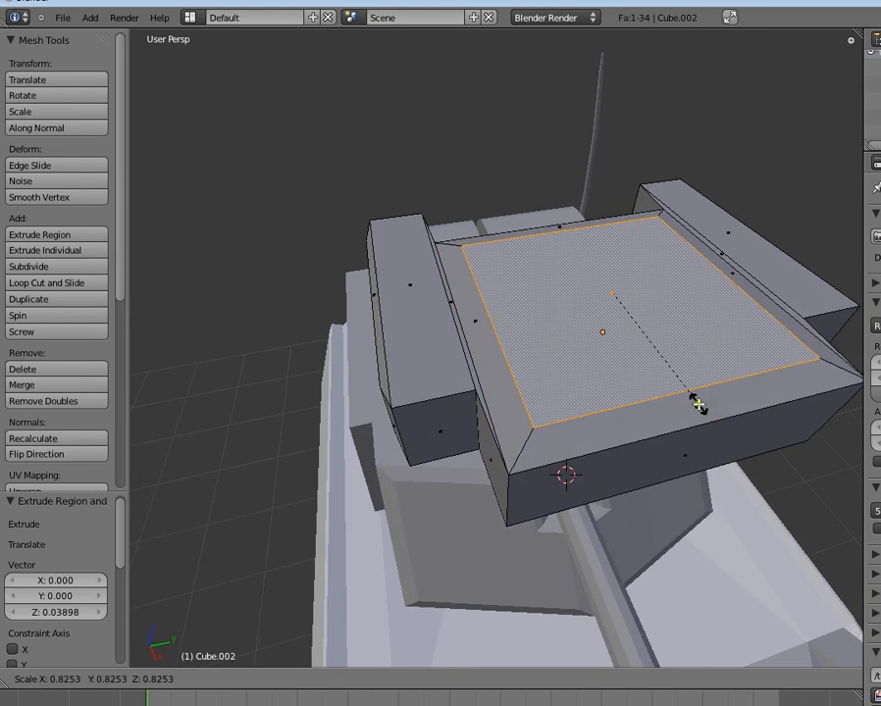
{"action": "left_click", "coordinate": [698, 404]}
- Sink the inner top face about -0.042 along Z and extrude it again, scaled to 0.946
{"action": "key", "text": "e"}
{"action": "left_click", "coordinate": [705, 415]}
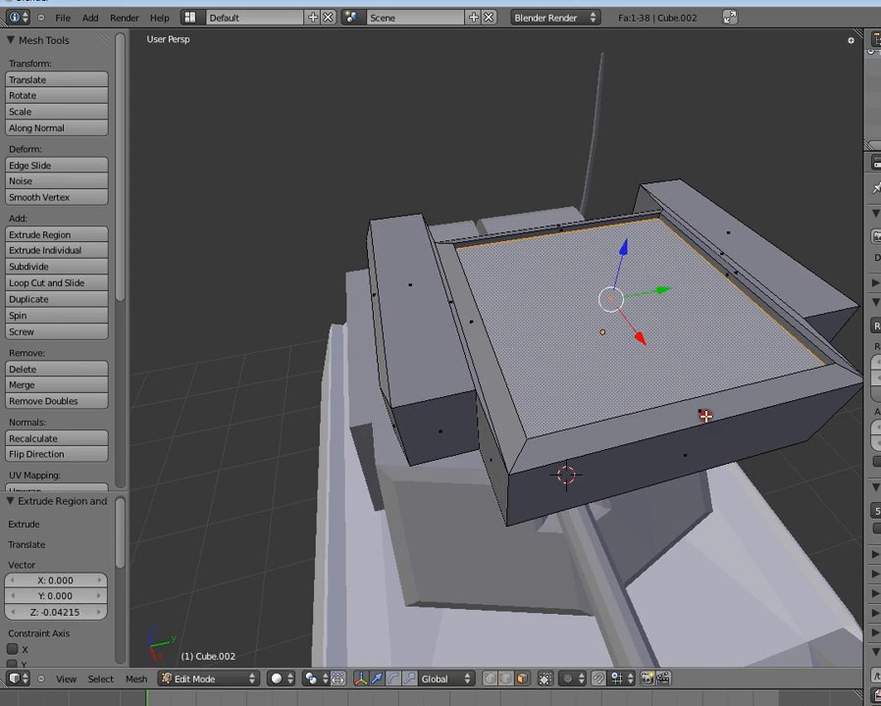
{"action": "key", "text": "e"}
{"action": "key", "text": "s"}
{"action": "left_click", "coordinate": [755, 423]}
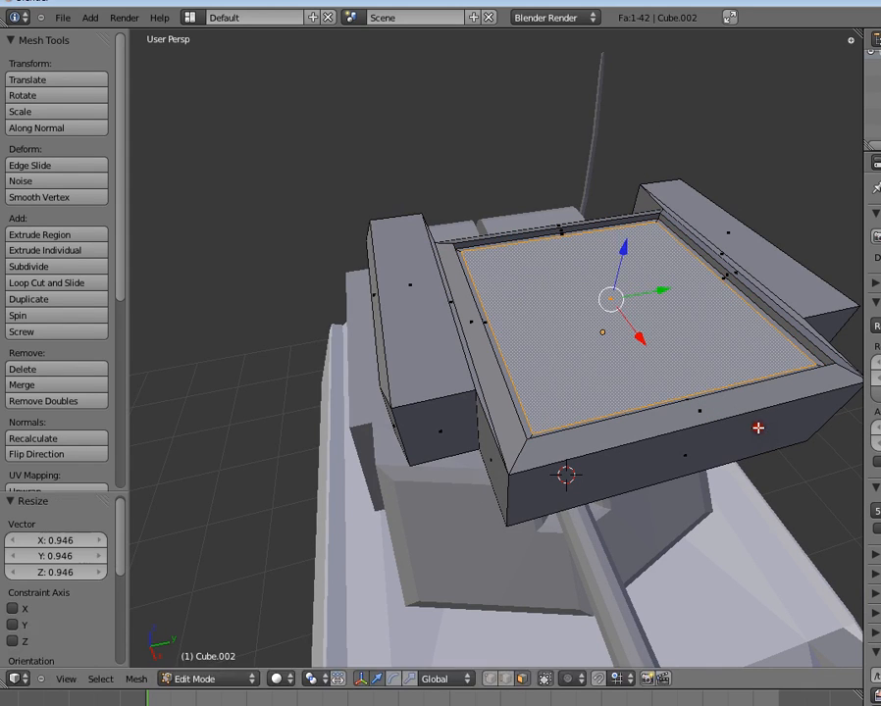
- Narrow the recessed top face to 0.607 along Y and extrude it about 0.086 upward into a raised plate
{"action": "key", "text": "s"}
{"action": "key", "text": "y"}
{"action": "left_click", "coordinate": [682, 386]}
{"action": "key", "text": "e"}
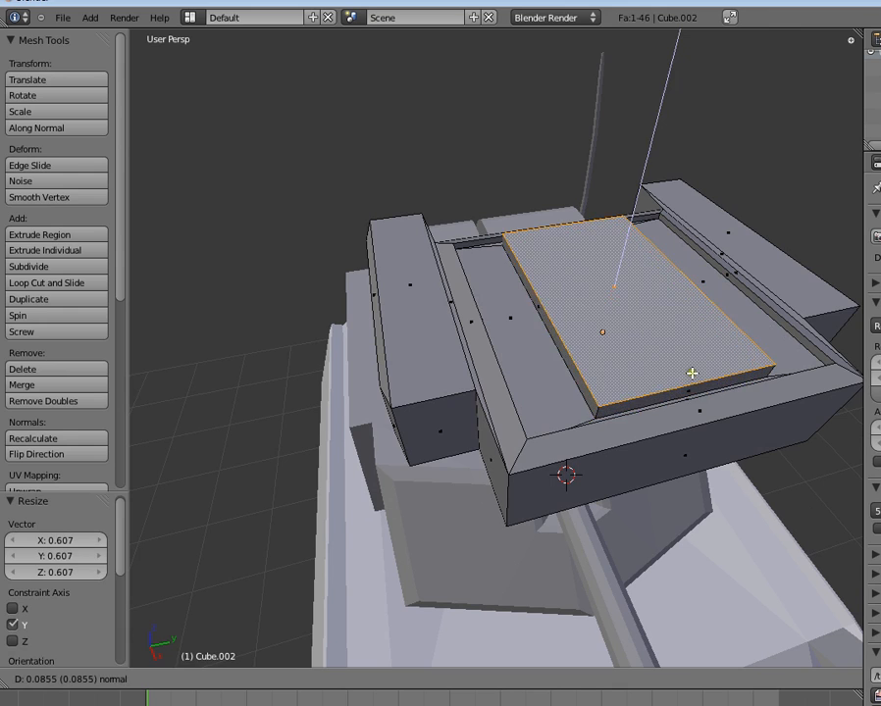
{"action": "left_click", "coordinate": [691, 371]}
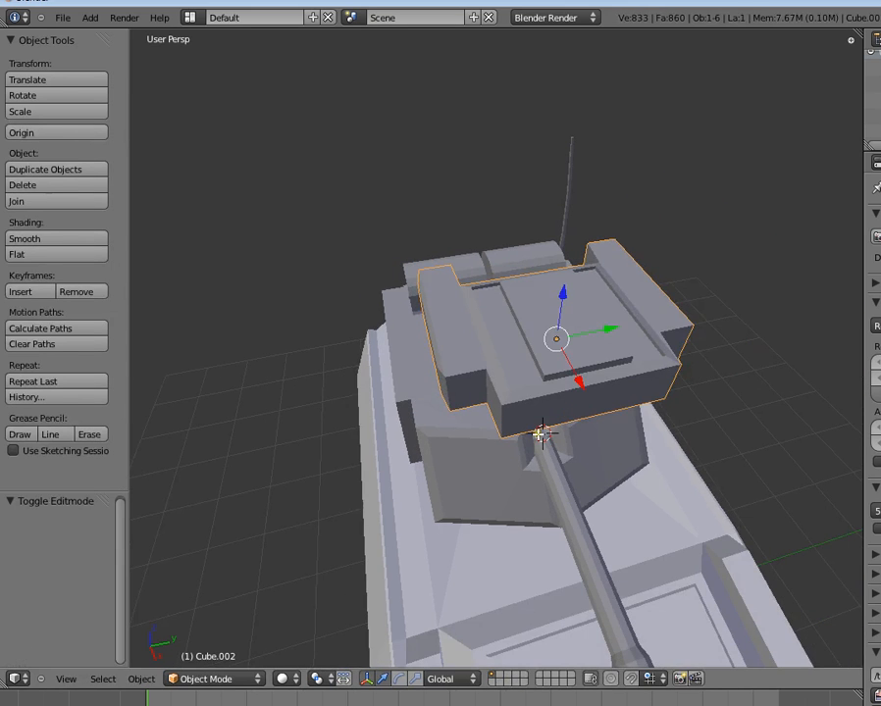
- Extrude the central block's bottom face about -0.129 along Z and scale it to 0.893
{"action": "key", "text": "Tab"}
{"action": "middle_click_drag", "start_coordinate": [538, 432], "coordinate": [538, 250]}
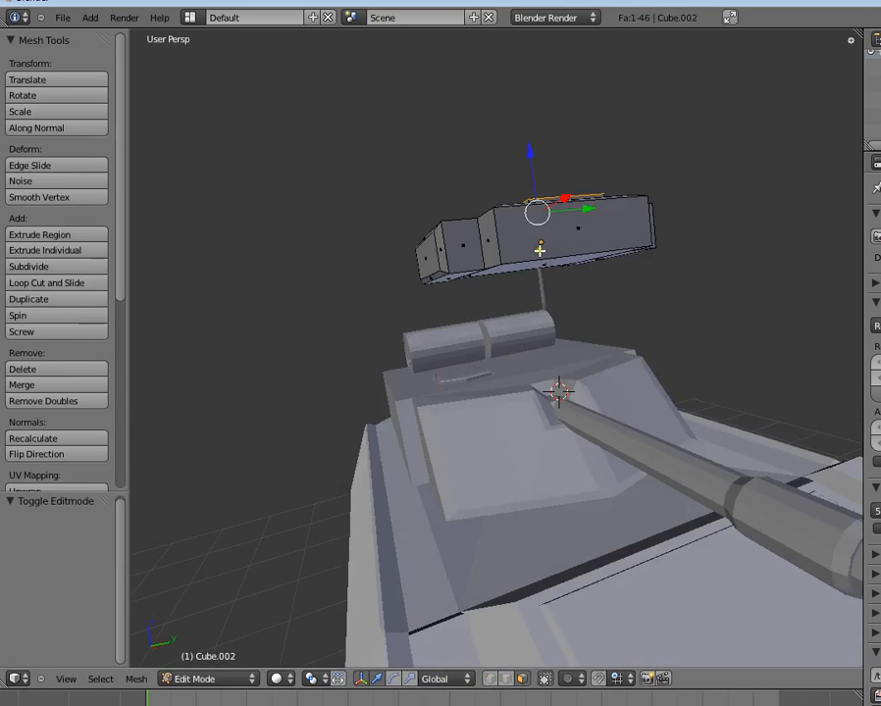
{"action": "key", "text": "a"}
{"action": "scroll", "coordinate": [554, 324], "scroll_direction": "up", "scroll_amount": 2}
{"action": "middle_click_drag", "start_coordinate": [554, 325], "coordinate": [541, 190]}
{"action": "right_click", "coordinate": [542, 189]}
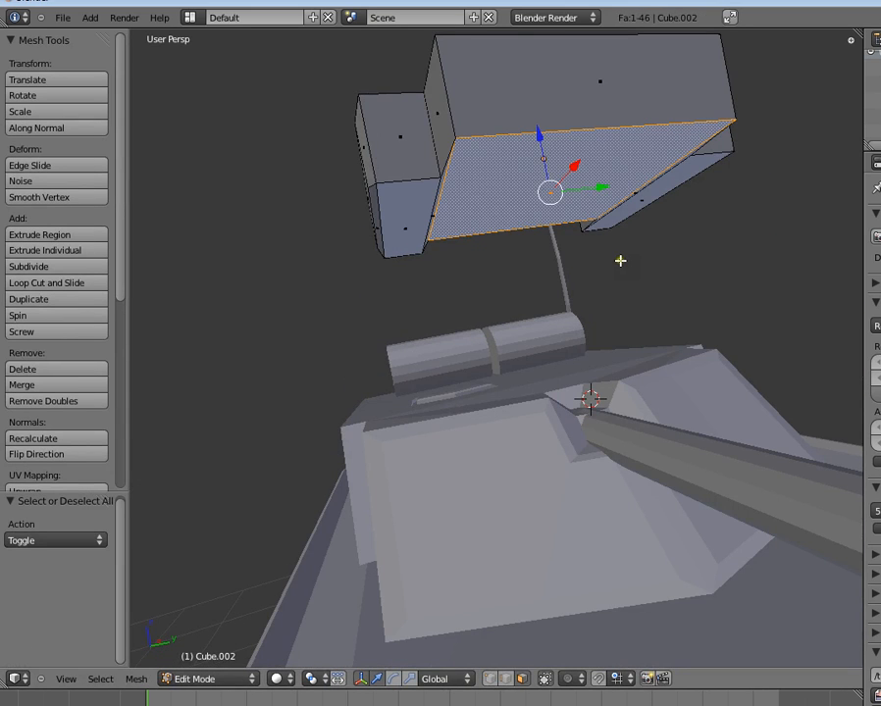
{"action": "key", "text": "e"}
{"action": "left_click", "coordinate": [625, 271]}
{"action": "key", "text": "s"}
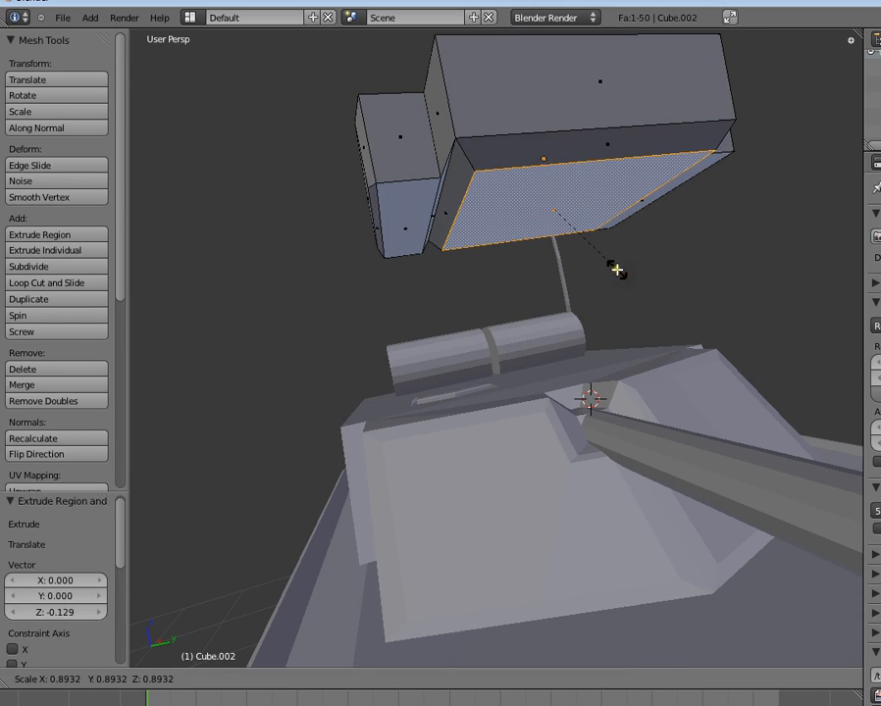
{"action": "left_click", "coordinate": [617, 270]}
- Narrow the extruded bottom face to about 0.44 along Y and shift it about -0.296 along X
{"action": "key", "text": "s"}
{"action": "key", "text": "y"}
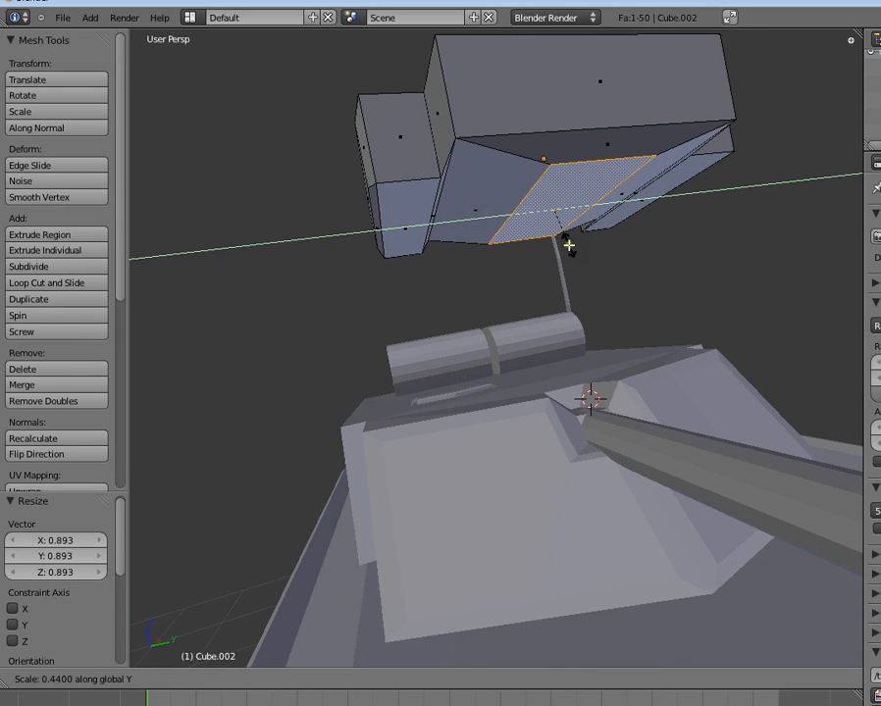
{"action": "left_click", "coordinate": [569, 244]}
{"action": "middle_click_drag", "start_coordinate": [569, 244], "coordinate": [691, 232]}
{"action": "left_click_drag", "start_coordinate": [685, 261], "coordinate": [657, 269]}
{"action": "left_click", "coordinate": [628, 270]}
{"action": "middle_click_drag", "start_coordinate": [628, 270], "coordinate": [549, 553]}
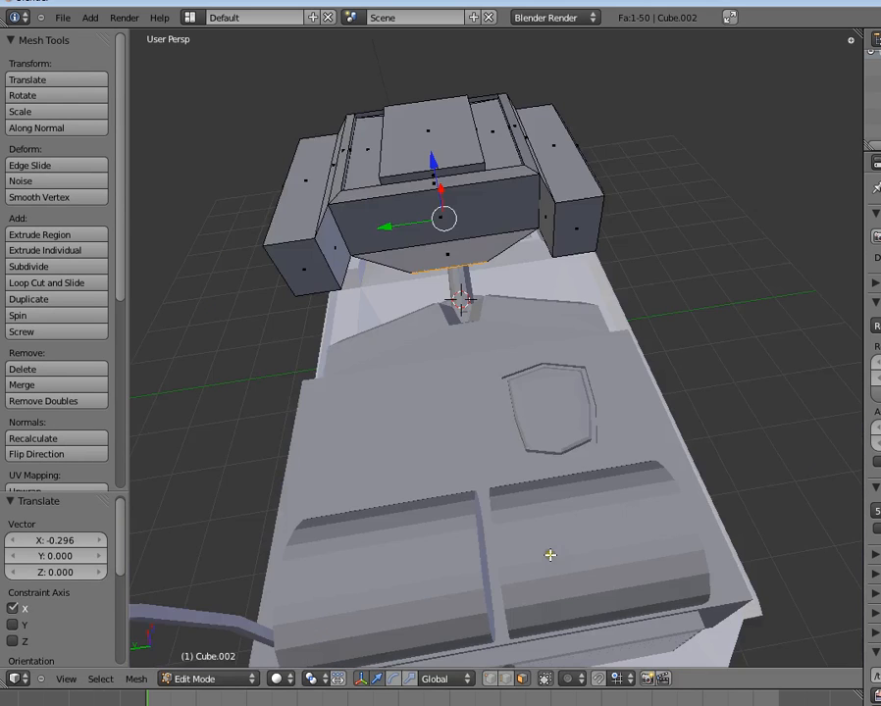
- Extrude the central block's front face about 0.021 along X and scale it to about 0.83 for a bevelled edge
{"action": "key", "text": "Tab"}
{"action": "key", "text": "Tab"}
{"action": "middle_click_drag", "start_coordinate": [603, 598], "coordinate": [578, 419]}
{"action": "key", "text": "a"}
{"action": "right_click", "coordinate": [524, 401]}
{"action": "key", "text": "e"}
{"action": "left_click", "coordinate": [678, 433]}
{"action": "key", "text": "s"}
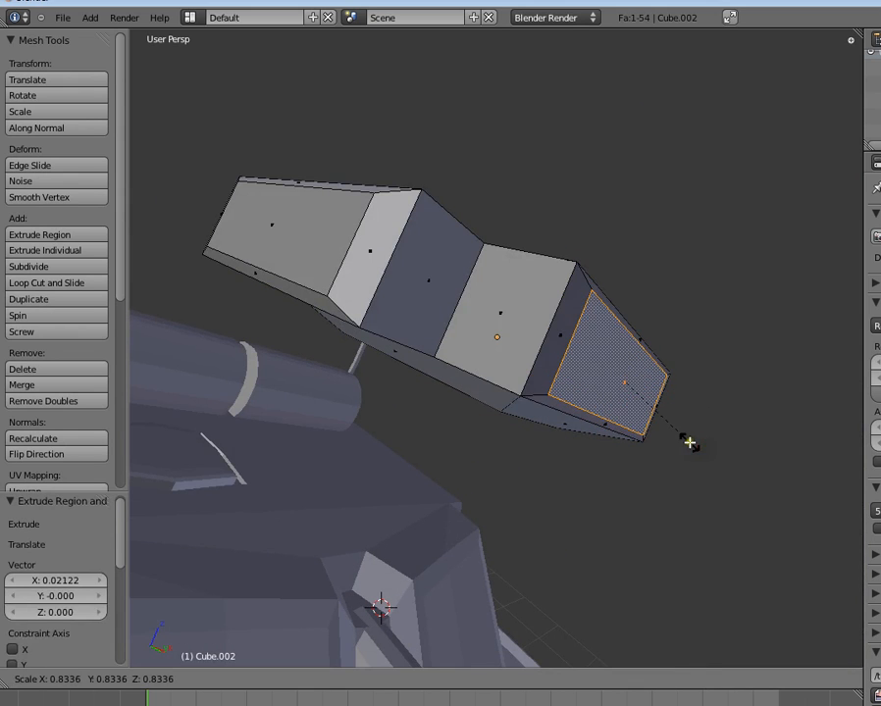
{"action": "left_click", "coordinate": [689, 443]}
- Move the block's entire mesh about 0.998 along X
{"action": "key", "text": "Tab"}
{"action": "middle_click_drag", "start_coordinate": [637, 402], "coordinate": [591, 388]}
{"action": "key", "text": "a"}
{"action": "right_click", "coordinate": [545, 389]}
{"action": "scroll", "coordinate": [578, 396], "scroll_direction": "up", "scroll_amount": 3}
{"action": "key", "text": "Tab"}
{"action": "key", "text": "g"}
{"action": "key", "text": "x"}
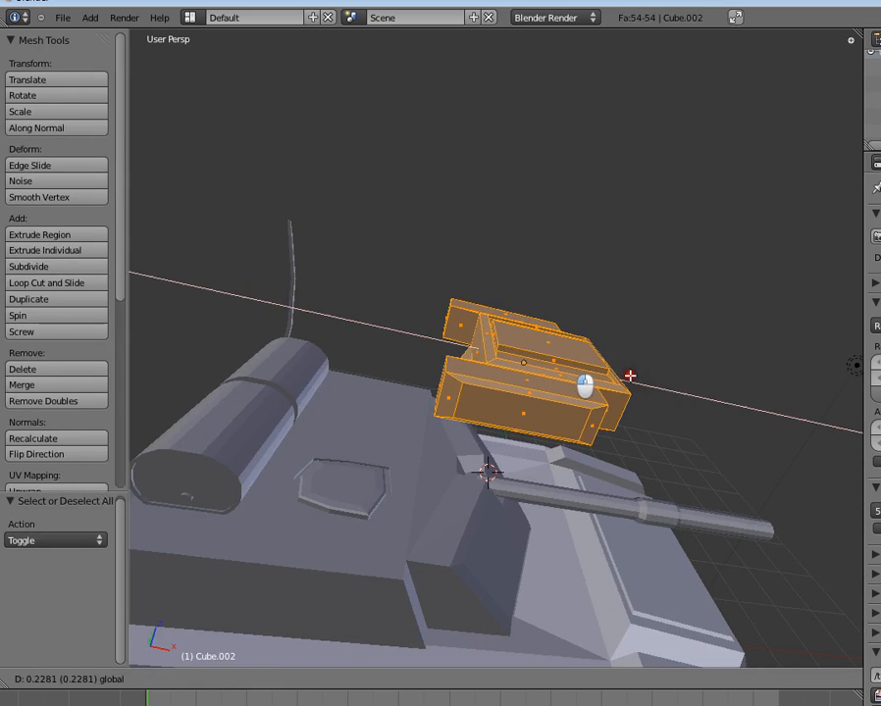
{"action": "left_click", "coordinate": [638, 381]}
{"action": "middle_click_drag", "start_coordinate": [638, 381], "coordinate": [488, 458]}
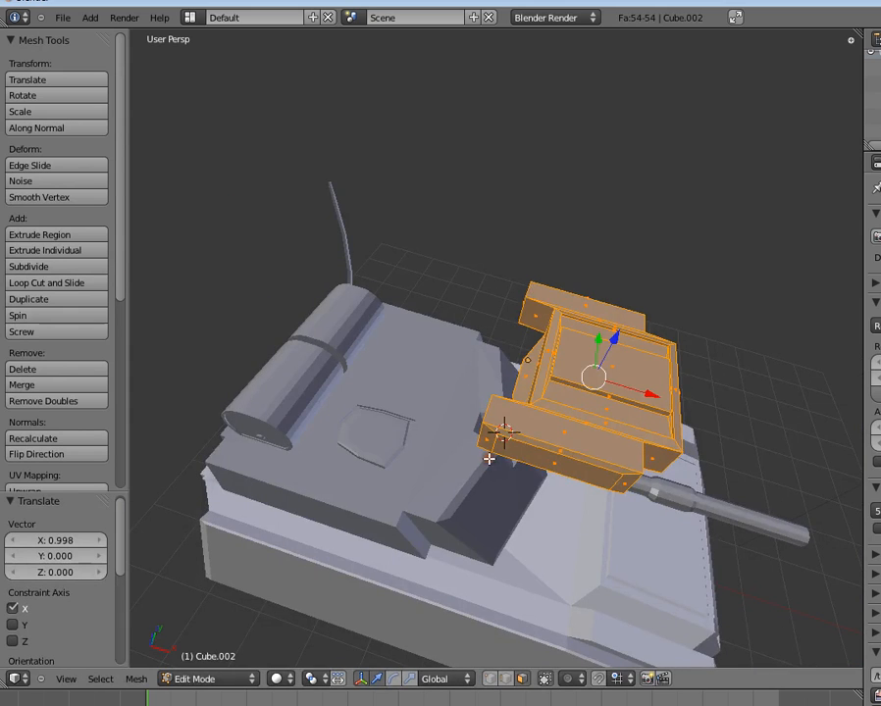
- Leave mesh editing and duplicate the finished block about 1.71 along X as a second track link
{"action": "key", "text": "KP_3"}
{"action": "key", "text": "KP_1"}
{"action": "scroll", "coordinate": [516, 474], "scroll_direction": "up", "scroll_amount": 4}
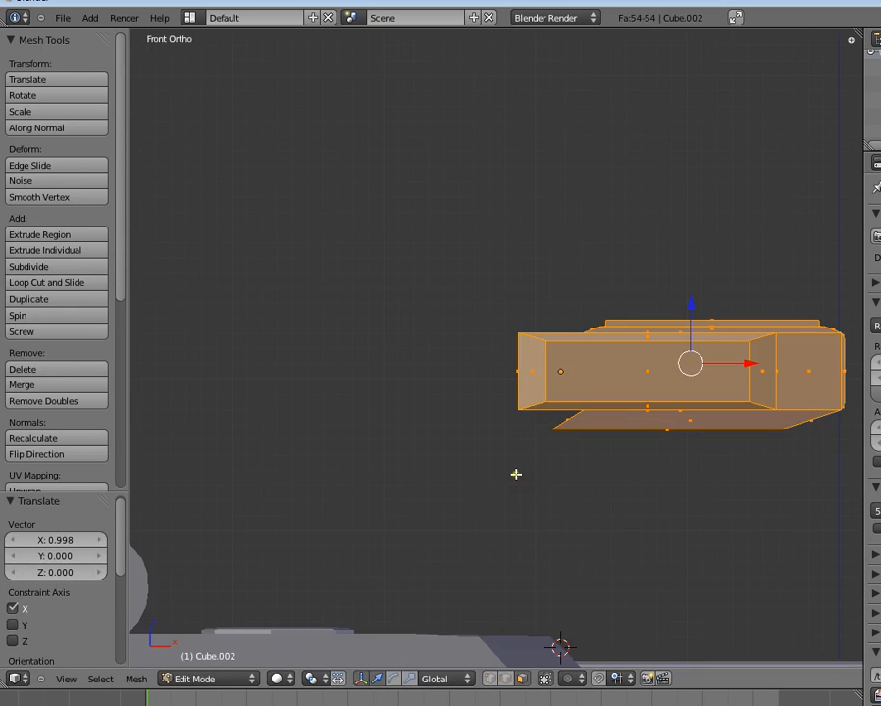
{"action": "left_click_drag", "start_coordinate": [724, 360], "coordinate": [722, 362]}
{"action": "key", "text": "Tab"}
{"action": "scroll", "coordinate": [671, 417], "scroll_direction": "down", "scroll_amount": 5}
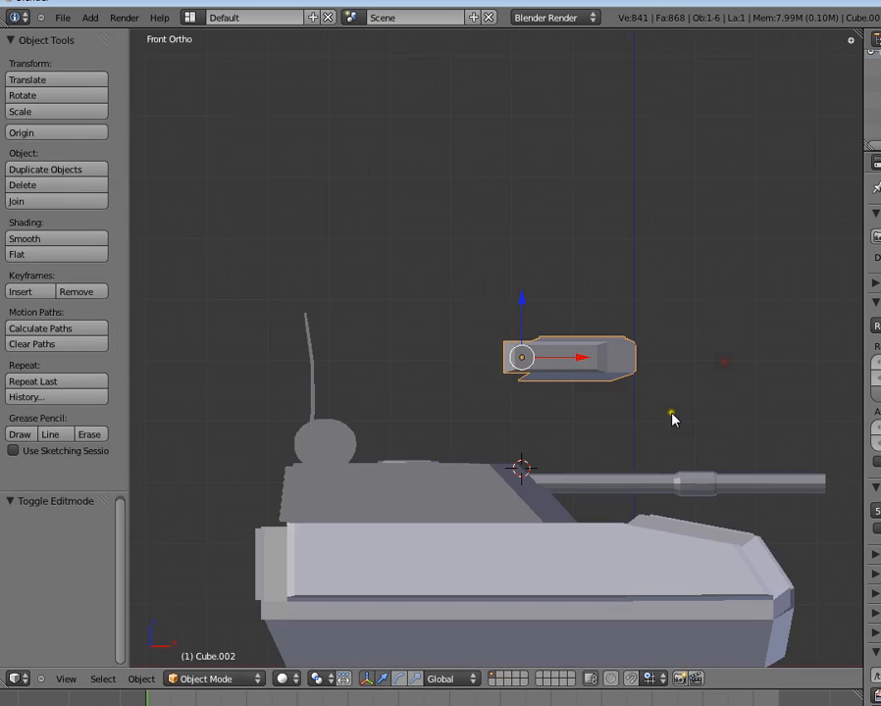
{"action": "middle_click_drag", "start_coordinate": [671, 417], "coordinate": [494, 404], "text": "shift"}
{"action": "key", "text": "shift+d"}
{"action": "key", "text": "x"}
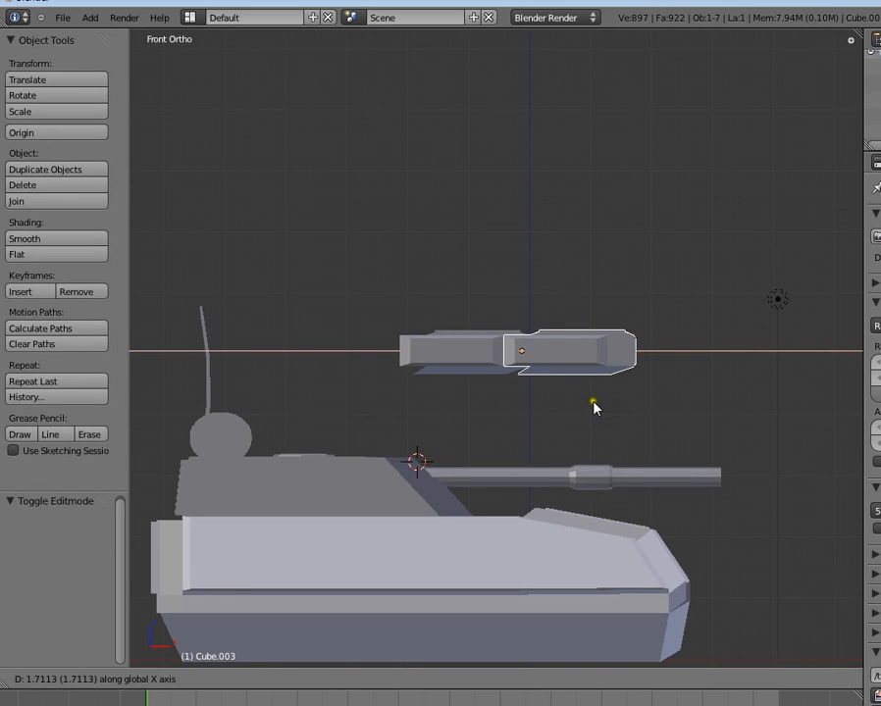
{"action": "left_click", "coordinate": [594, 405]}
- Duplicate the second link about 1.671 along X and tilt the copy slightly upward
{"action": "key", "text": "shift+d"}
{"action": "key", "text": "x"}
{"action": "left_click", "coordinate": [701, 410]}
{"action": "key", "text": "r"}
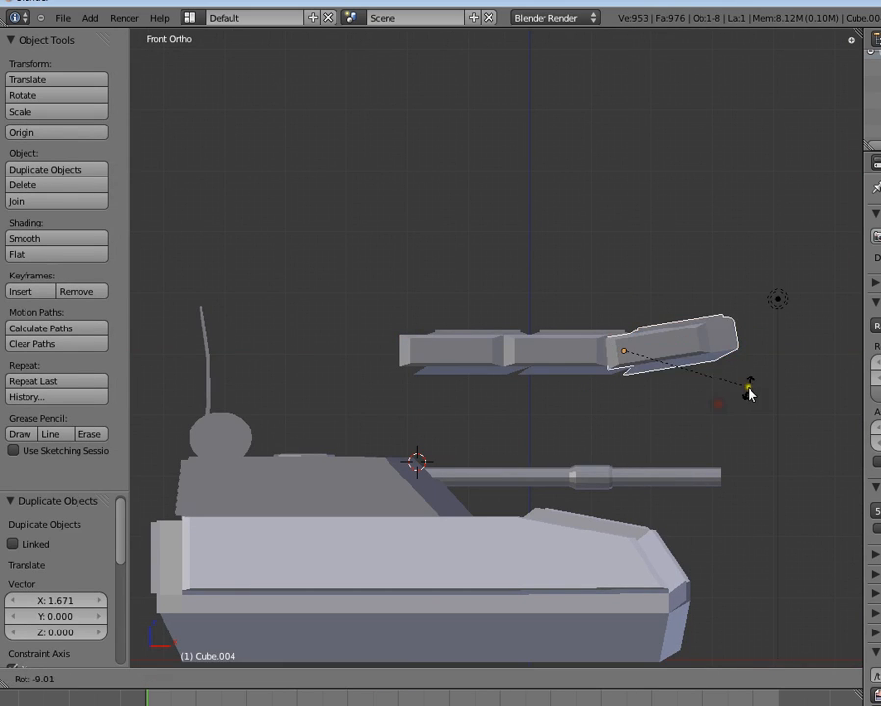
{"action": "left_click", "coordinate": [745, 383]}
- Duplicate the tilted link about 1.524 along X, raise it about 0.374, tilt it more steeply and align it with its neighbour
{"action": "key", "text": "shift+d"}
{"action": "key", "text": "x"}
{"action": "left_click", "coordinate": [841, 377]}
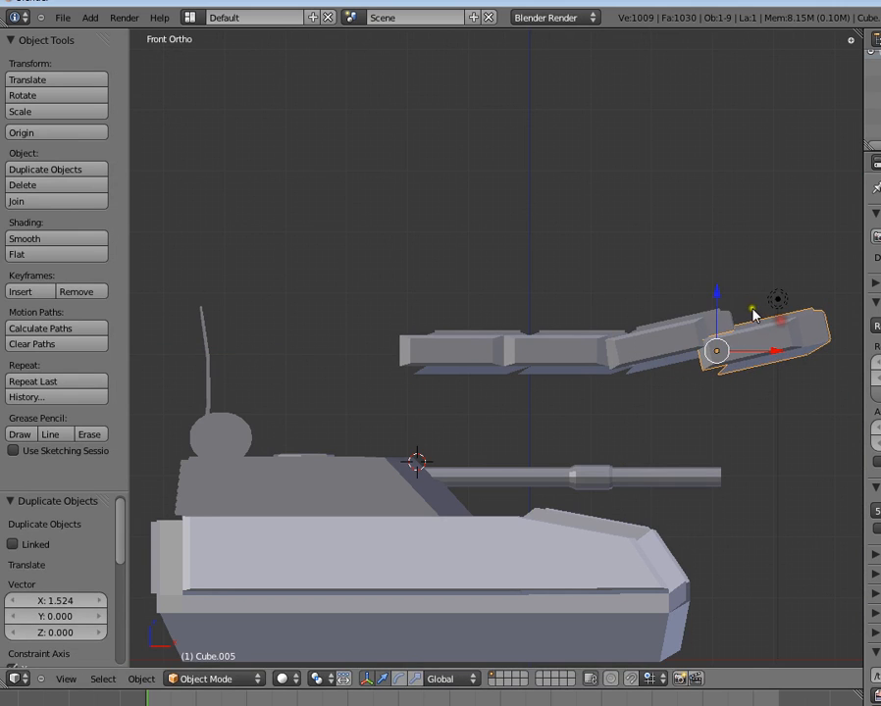
{"action": "left_click_drag", "start_coordinate": [717, 300], "coordinate": [784, 359]}
{"action": "key", "text": "r"}
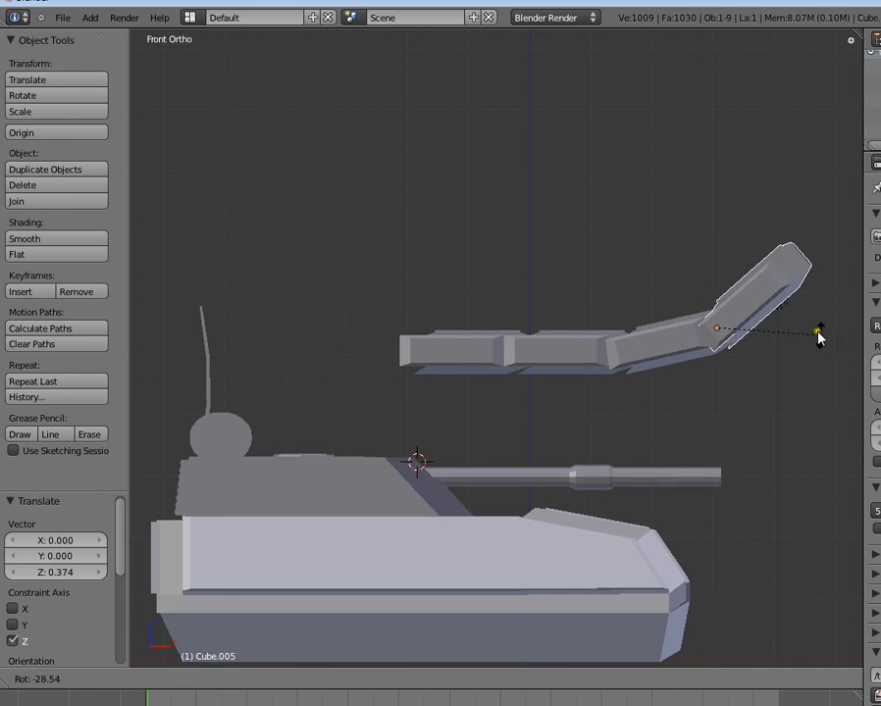
{"action": "left_click", "coordinate": [796, 341]}
{"action": "key", "text": "g"}
{"action": "left_click", "coordinate": [787, 361]}
{"action": "middle_click_drag", "start_coordinate": [787, 361], "coordinate": [752, 382], "text": "shift"}
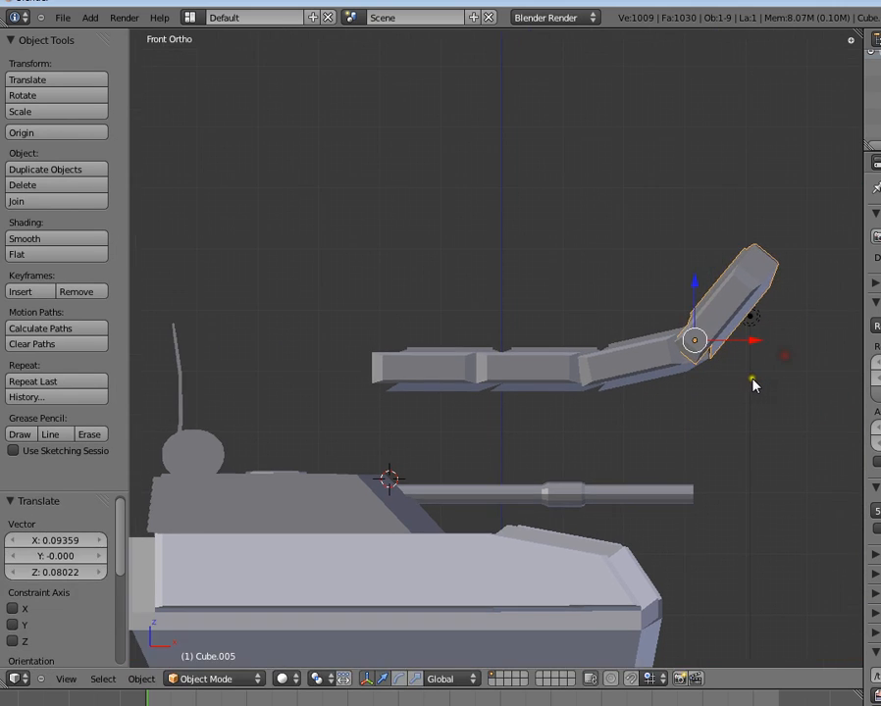
- Duplicate the end link about 1.110 along X and 1.377 along Z, and rotate it about -10.6°
{"action": "key", "text": "shift+d"}
{"action": "left_click", "coordinate": [824, 304]}
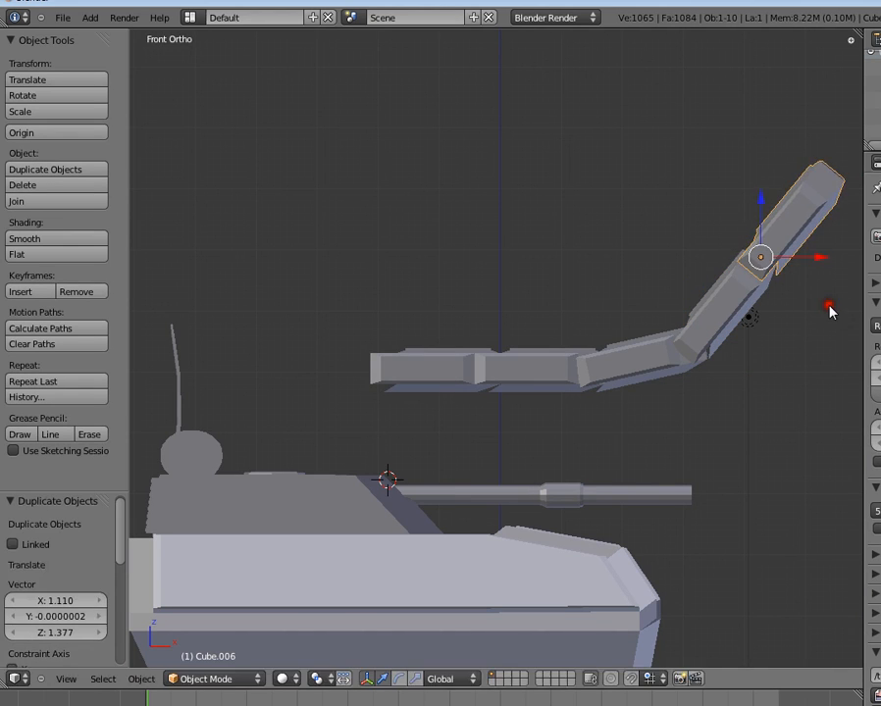
{"action": "key", "text": "r"}
{"action": "left_click", "coordinate": [802, 291]}
{"action": "scroll", "coordinate": [647, 390], "scroll_direction": "down", "scroll_amount": 4}
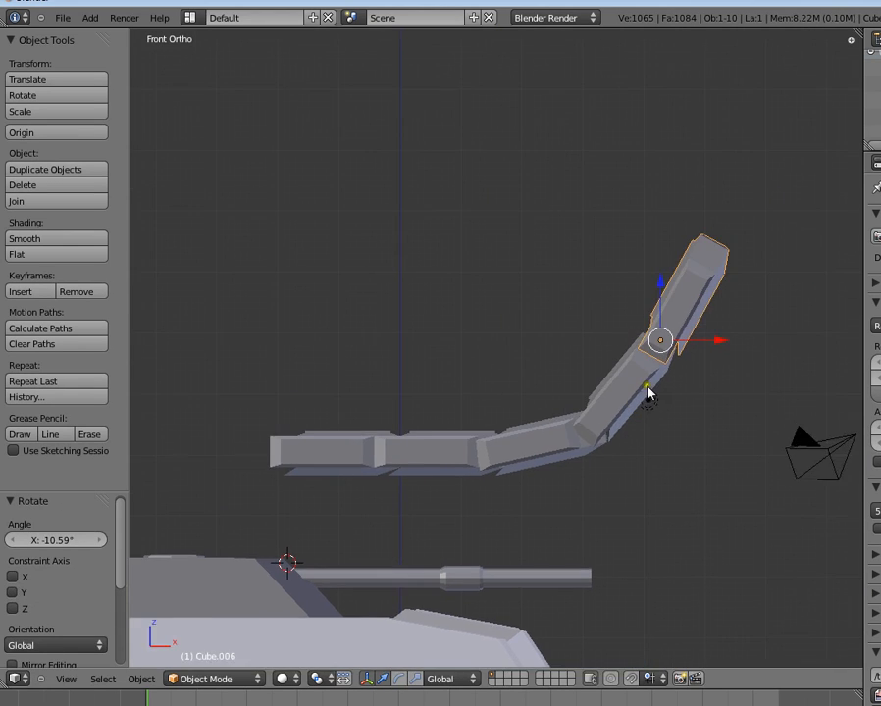
- Duplicate the upper end link about 0.887 along X and 1.525 along Z, and rotate it about -23.6°
{"action": "key", "text": "shift+d"}
{"action": "left_click", "coordinate": [684, 350]}
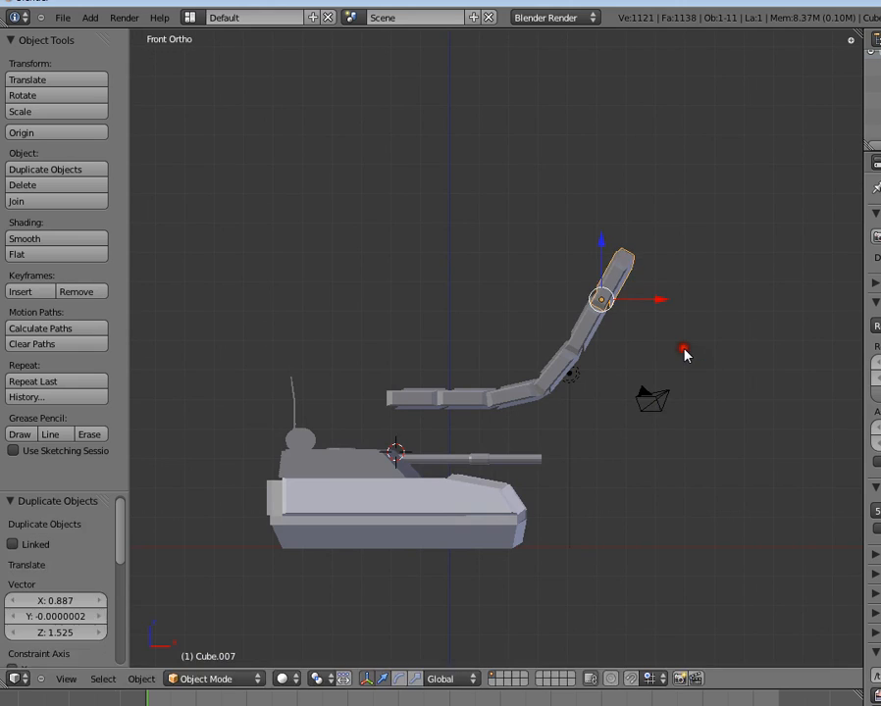
{"action": "key", "text": "r"}
{"action": "left_click", "coordinate": [675, 310]}
- Duplicate the near-vertical link above itself and rotate the copy about -36.1° to start curving the track back
{"action": "key", "text": "shift+d"}
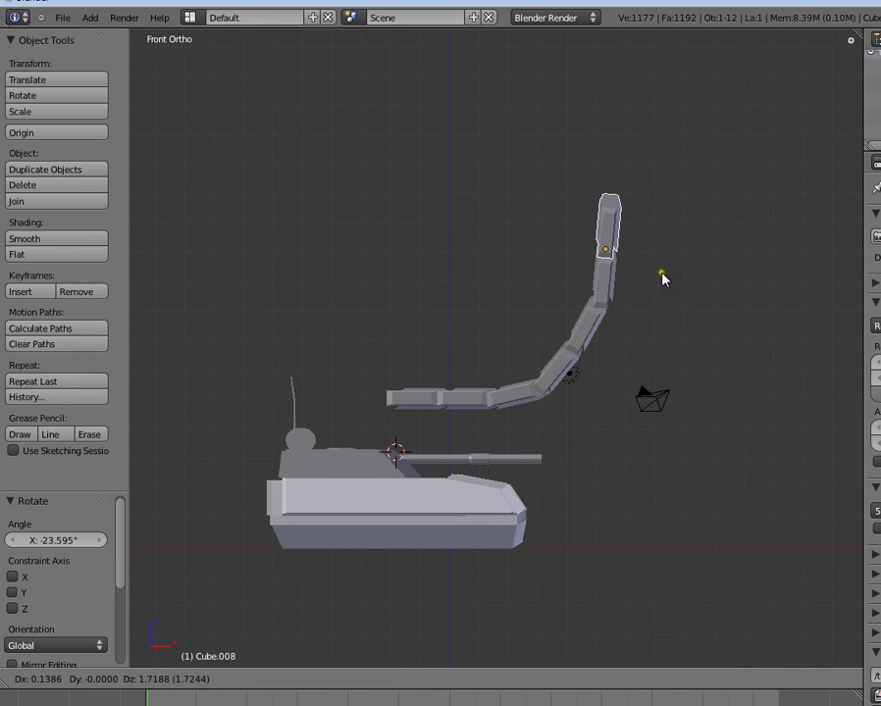
{"action": "left_click", "coordinate": [661, 261]}
{"action": "key", "text": "r"}
{"action": "left_click", "coordinate": [651, 245]}
- Duplicate the top link about -0.998 along X and 1.636 along Z, and rotate it about -30°
{"action": "key", "text": "shift+d"}
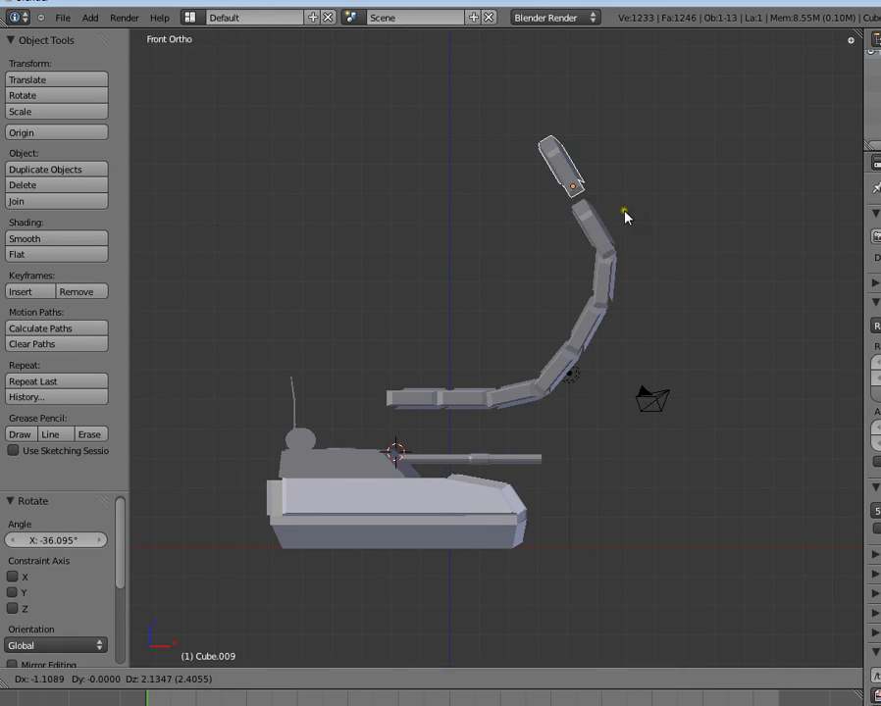
{"action": "left_click", "coordinate": [628, 230]}
{"action": "key", "text": "r"}
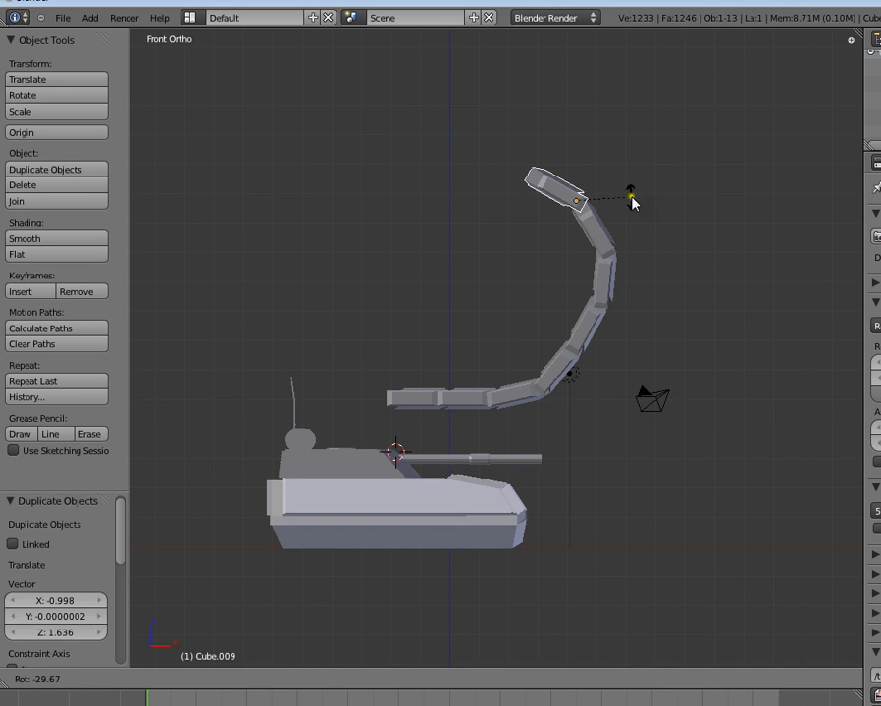
{"action": "left_click", "coordinate": [628, 189]}
- Duplicate the link about -1.442 along X and 0.776 along Z, rotate it about -23° and shift it about -0.083 along X
{"action": "key", "text": "shift+d"}
{"action": "left_click", "coordinate": [591, 178]}
{"action": "key", "text": "r"}
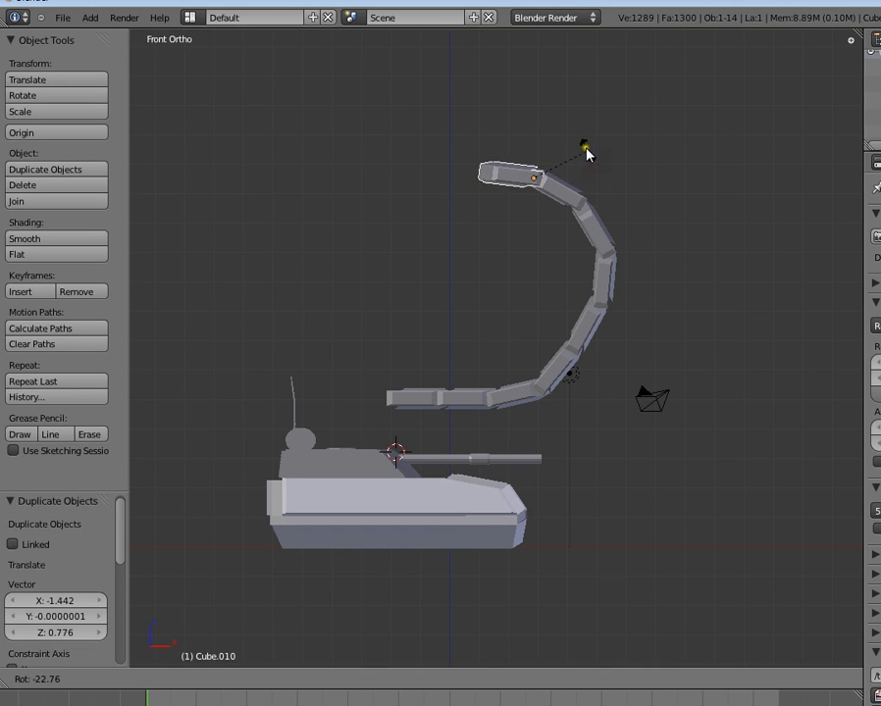
{"action": "left_click", "coordinate": [583, 147]}
{"action": "key", "text": "g"}
{"action": "left_click", "coordinate": [580, 147]}
{"action": "middle_click_drag", "start_coordinate": [593, 176], "coordinate": [697, 220], "text": "shift"}
- Duplicate the topmost link about -1.941 along X, tilt it downward and nudge it about 0.055 along X and -0.194 along Z
{"action": "key", "text": "shift+d"}
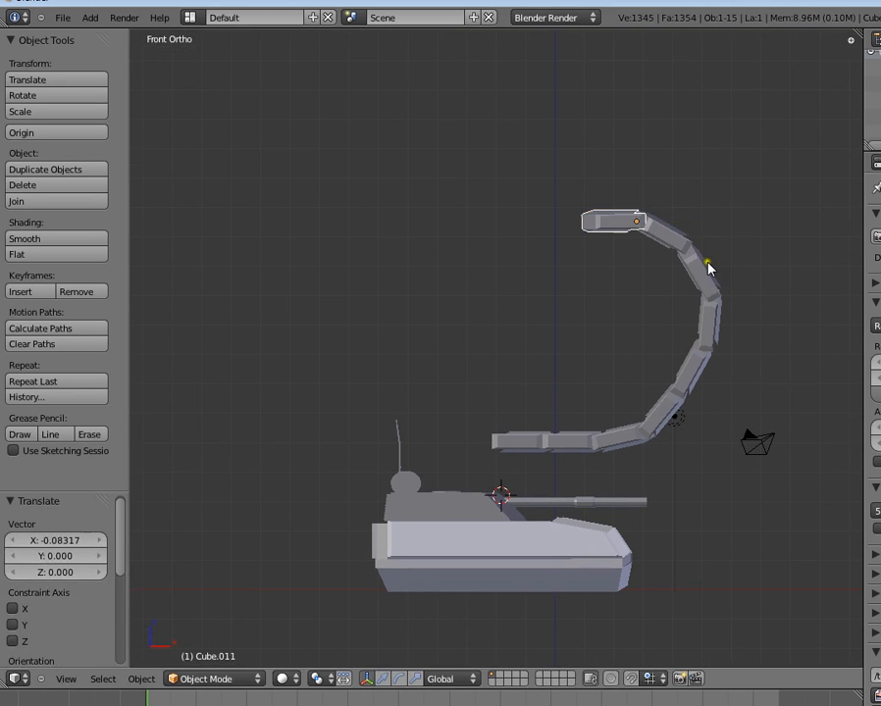
{"action": "left_click", "coordinate": [670, 273]}
{"action": "key", "text": "r"}
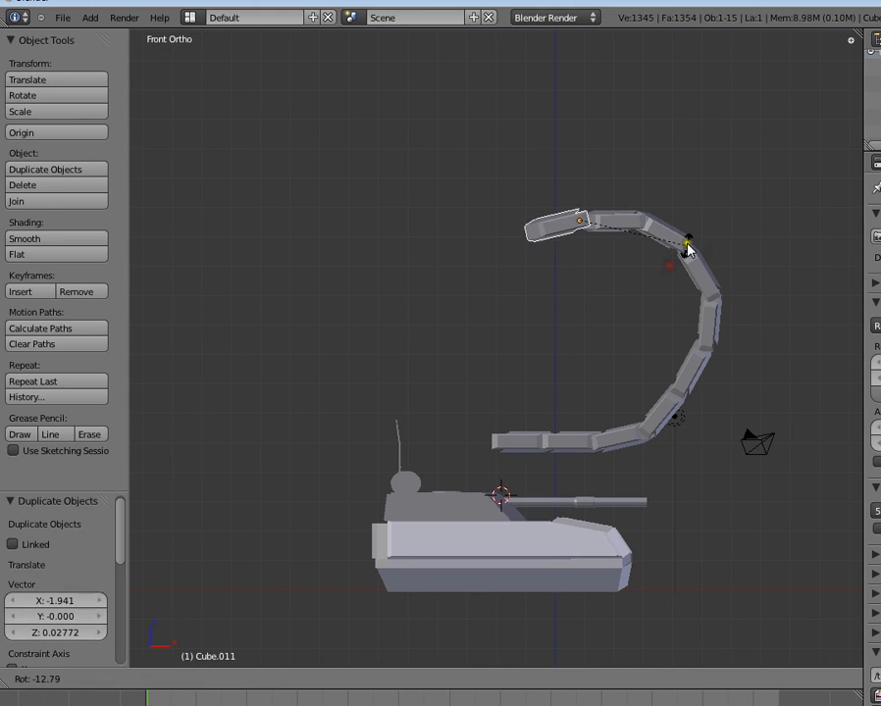
{"action": "left_click", "coordinate": [680, 235]}
{"action": "key", "text": "g"}
{"action": "left_click", "coordinate": [683, 240]}
- Duplicate the last upper link down along the curve and rotate the copy about 8.6°
{"action": "key", "text": "shift+d"}
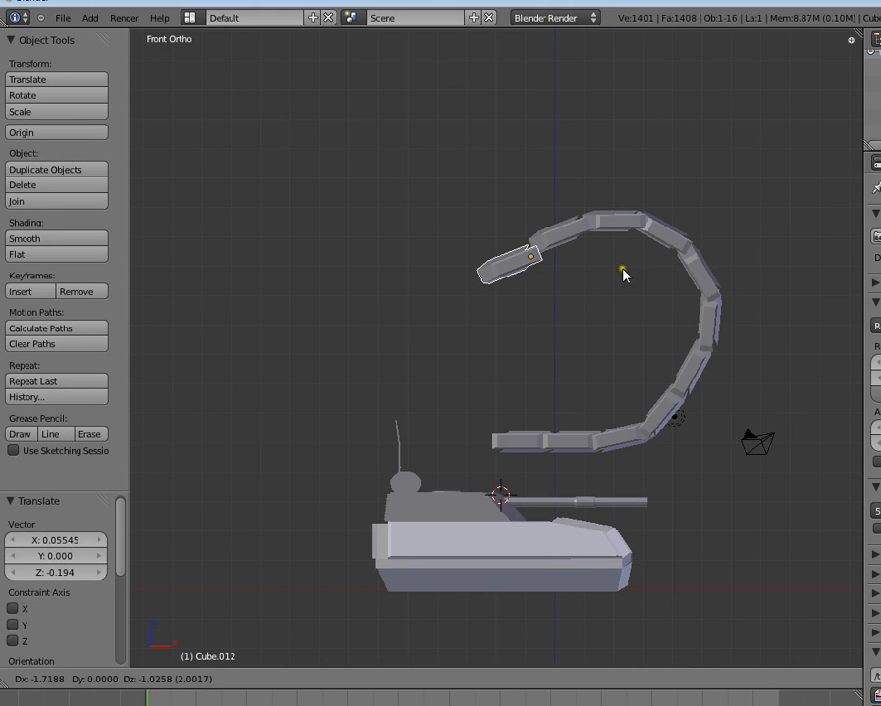
{"action": "left_click", "coordinate": [631, 265]}
{"action": "key", "text": "r"}
{"action": "left_click", "coordinate": [633, 284]}
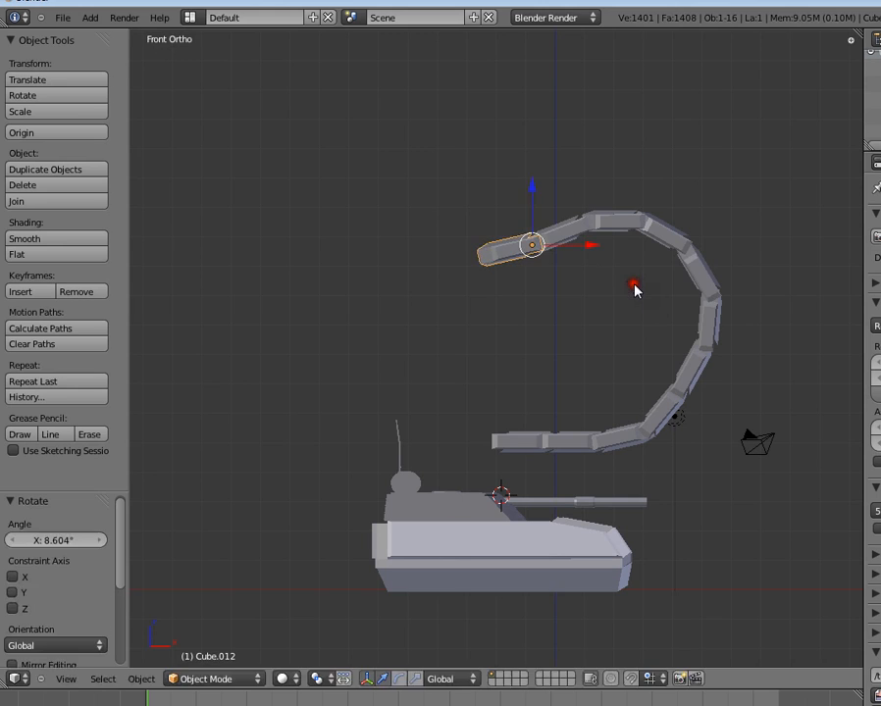
- Duplicate the link about -2.218 along X and -0.333 along Z, rotate it about 9° and nudge it against its neighbour
{"action": "key", "text": "shift+d"}
{"action": "left_click", "coordinate": [583, 294]}
{"action": "key", "text": "r"}
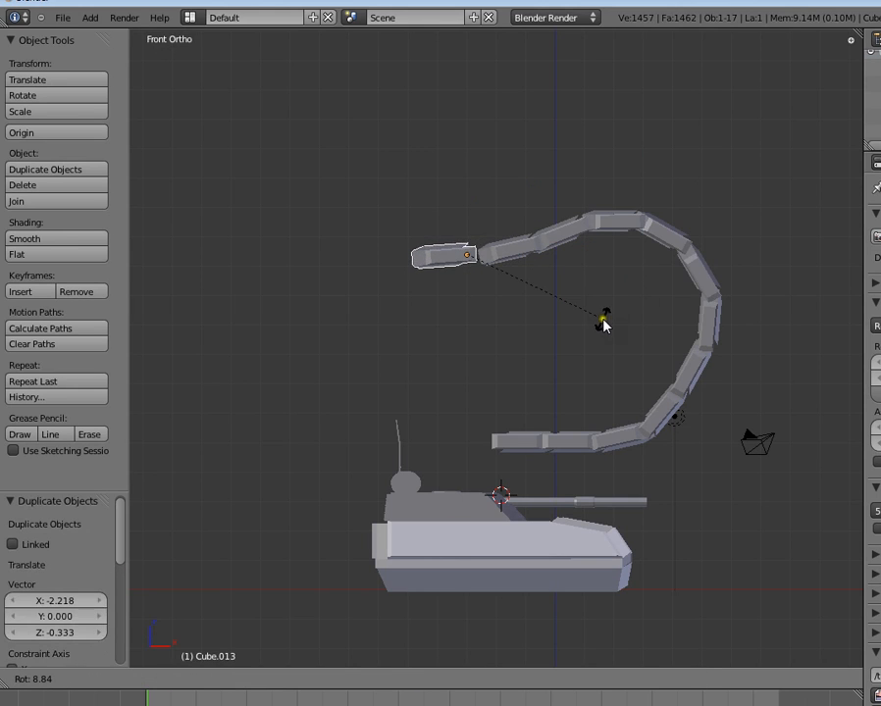
{"action": "left_click", "coordinate": [610, 320]}
{"action": "key", "text": "g"}
{"action": "left_click", "coordinate": [614, 328]}
- Clear the selection and box-select all the links of the curved track strip
{"action": "middle_click_drag", "start_coordinate": [614, 328], "coordinate": [711, 465]}
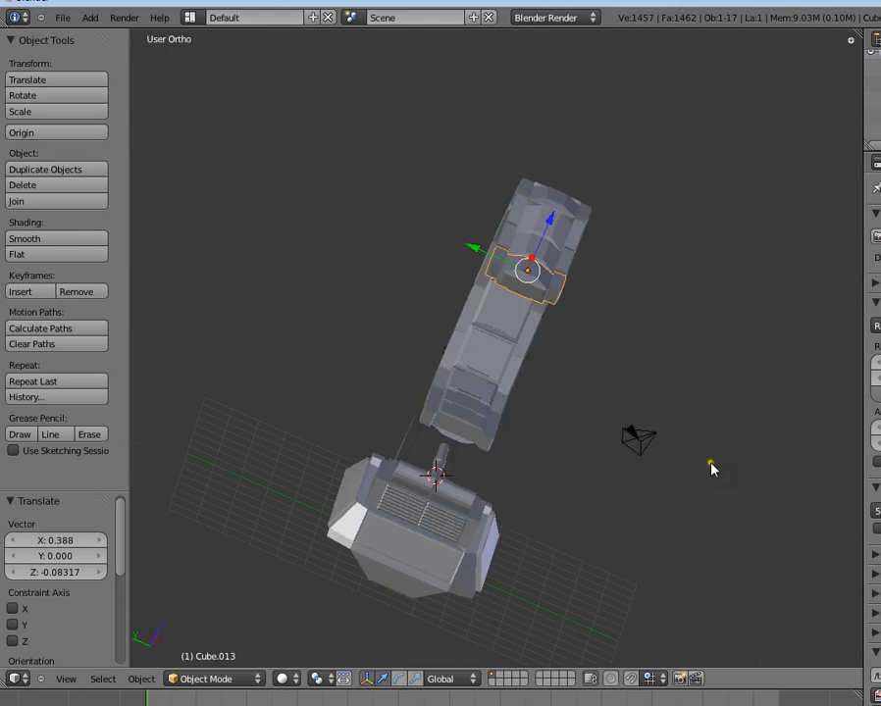
{"action": "key", "text": "a"}
{"action": "middle_click_drag", "start_coordinate": [559, 448], "coordinate": [432, 273]}
{"action": "key", "text": "b"}
{"action": "left_click_drag", "start_coordinate": [429, 187], "coordinate": [514, 379]}
{"action": "left_click_drag", "start_coordinate": [487, 440], "coordinate": [490, 453]}
{"action": "middle_click_drag", "start_coordinate": [490, 453], "coordinate": [667, 462]}
{"action": "key", "text": "KP_3"}
{"action": "key", "text": "KP_5"}
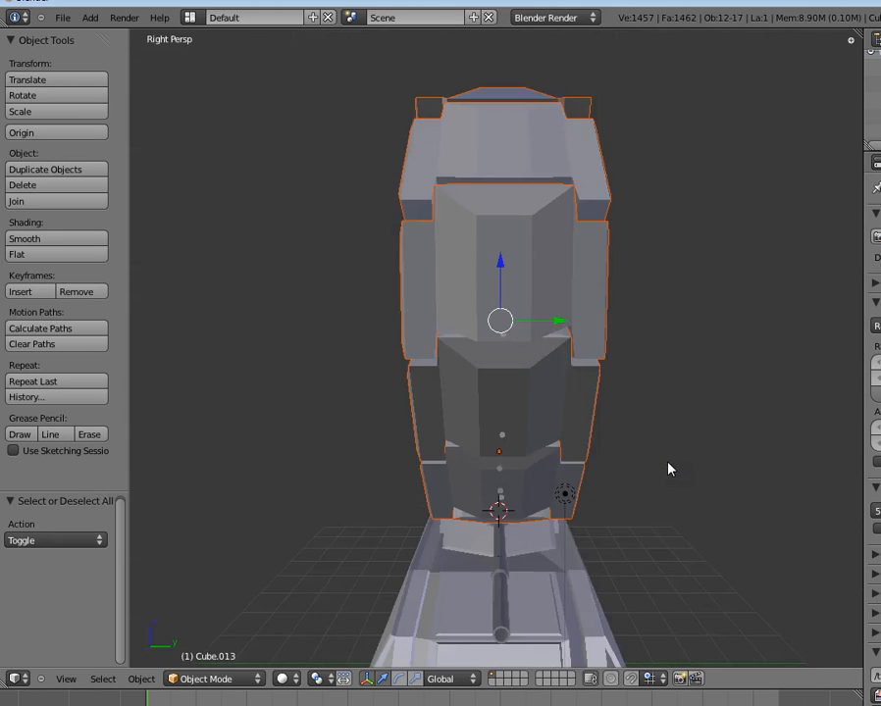
- Scale the selected track links to about 0.351 and lower them about -8.151 along Z to the hull's front
{"action": "key", "text": "KP_1"}
{"action": "key", "text": "KP_5"}
{"action": "key", "text": "s"}
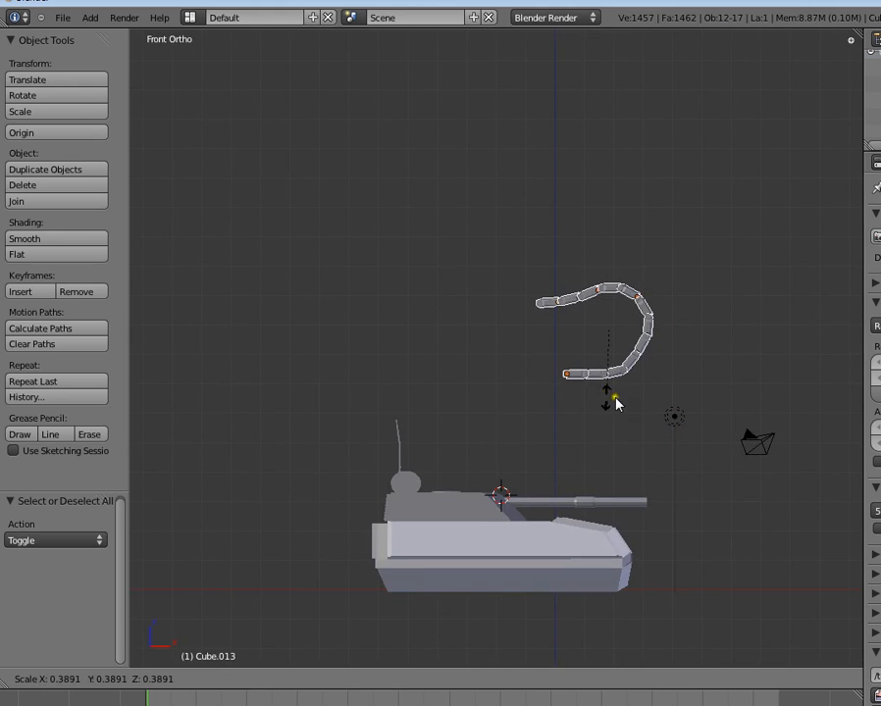
{"action": "left_click", "coordinate": [625, 399]}
{"action": "middle_click_drag", "start_coordinate": [625, 399], "coordinate": [622, 304], "text": "shift"}
{"action": "key", "text": "g"}
{"action": "key", "text": "z"}
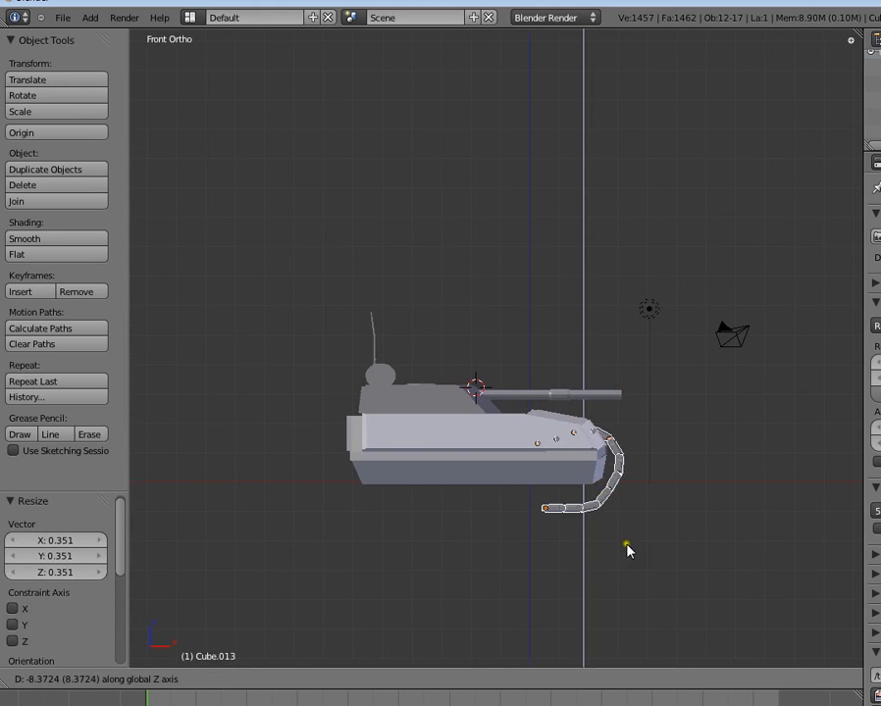
{"action": "left_click", "coordinate": [618, 541]}
- Scale the track strip down to about 0.79 while checking its size against the hull from the right side view
{"action": "middle_click_drag", "start_coordinate": [618, 541], "coordinate": [418, 482]}
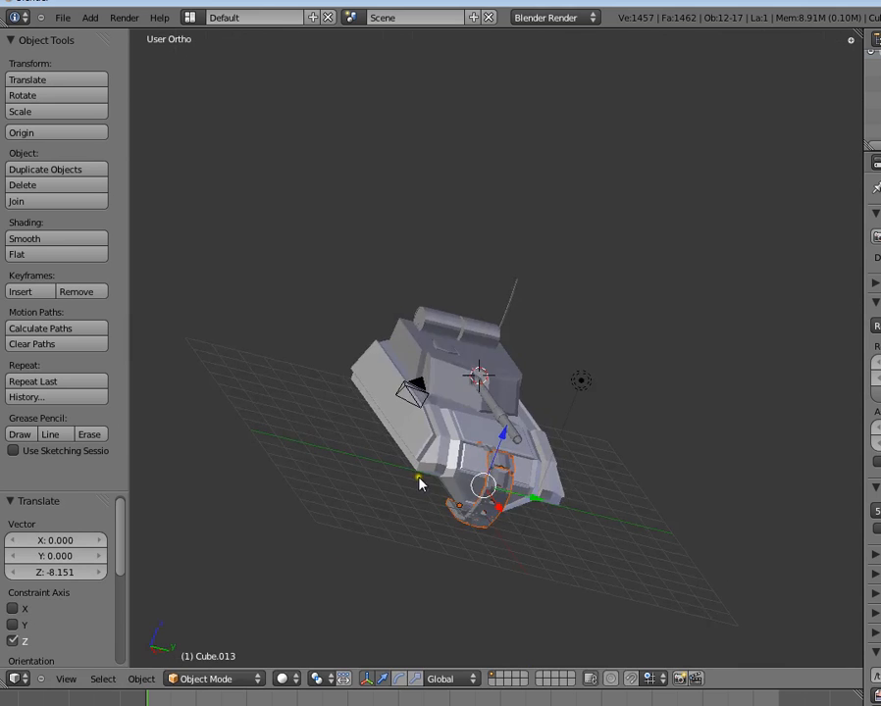
{"action": "key", "text": "KP_1"}
{"action": "key", "text": "KP_5"}
{"action": "key", "text": "KP_3"}
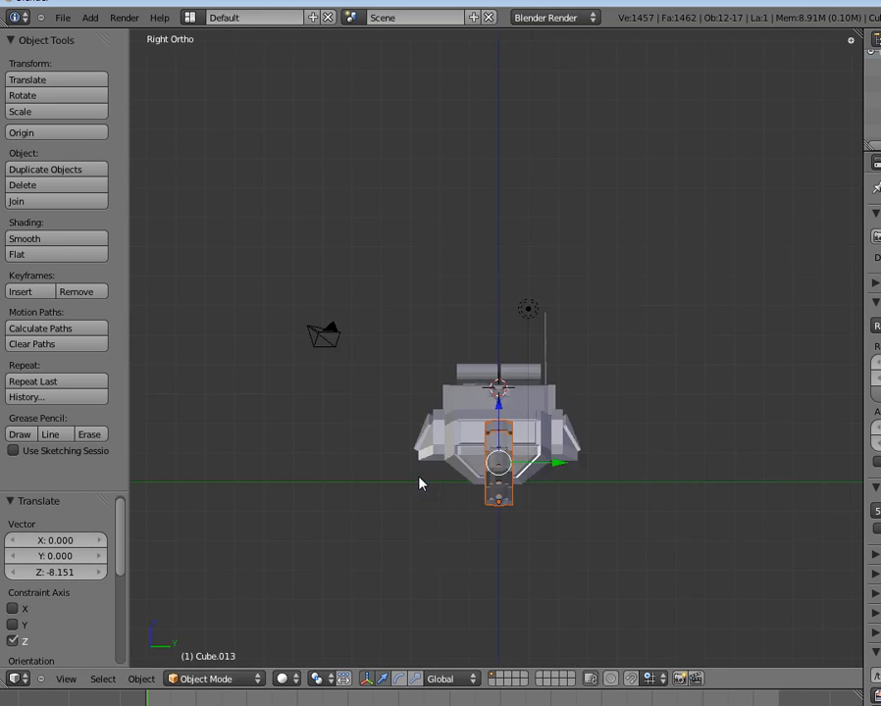
{"action": "scroll", "coordinate": [453, 503], "scroll_direction": "up", "scroll_amount": 3}
{"action": "key", "text": "s"}
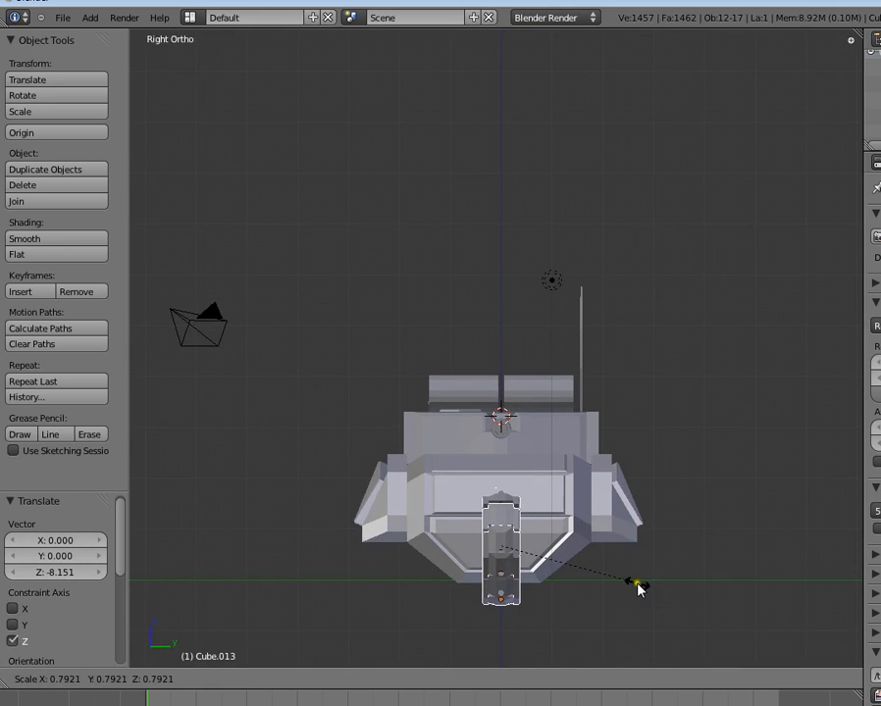
{"action": "left_click", "coordinate": [640, 582]}
- Move the track strip about -2.166 along Y under the side skirt and widen it about 1.524 along Y
{"action": "key", "text": "g"}
{"action": "key", "text": "y"}
{"action": "left_click", "coordinate": [524, 591]}
{"action": "key", "text": "s"}
{"action": "key", "text": "y"}
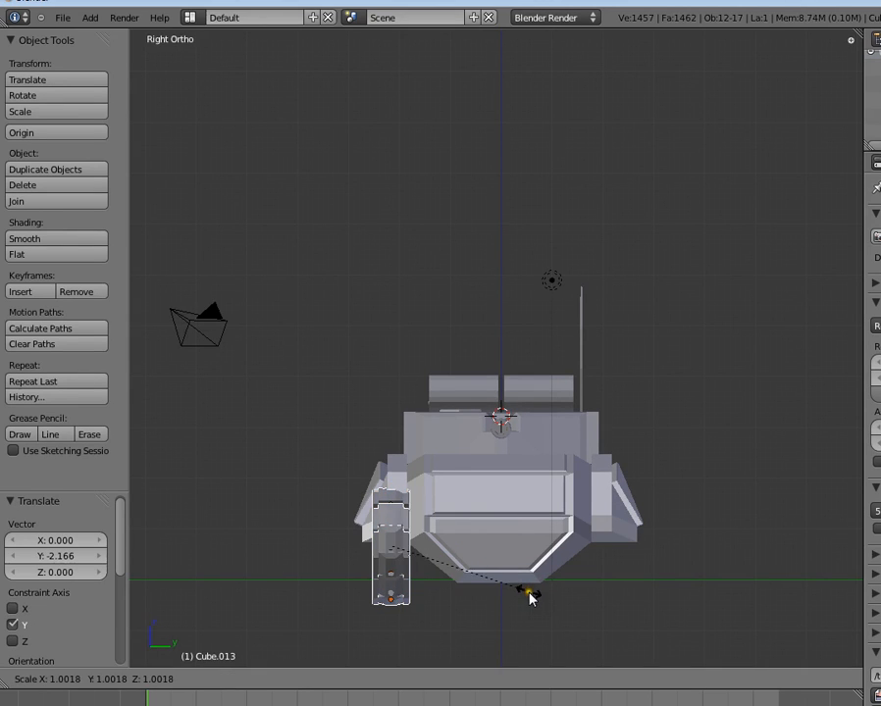
{"action": "left_click", "coordinate": [598, 632]}
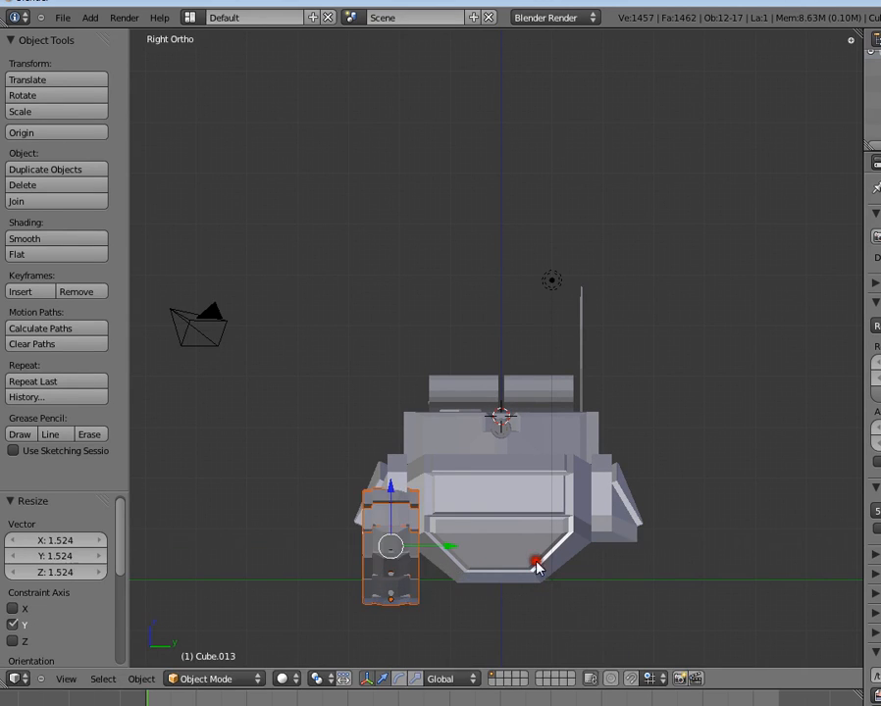
- Lower the track strip about -0.321 along Z beneath the side skirt
{"action": "middle_click_drag", "start_coordinate": [449, 513], "coordinate": [466, 433], "text": "shift"}
{"action": "key", "text": "g"}
{"action": "key", "text": "z"}
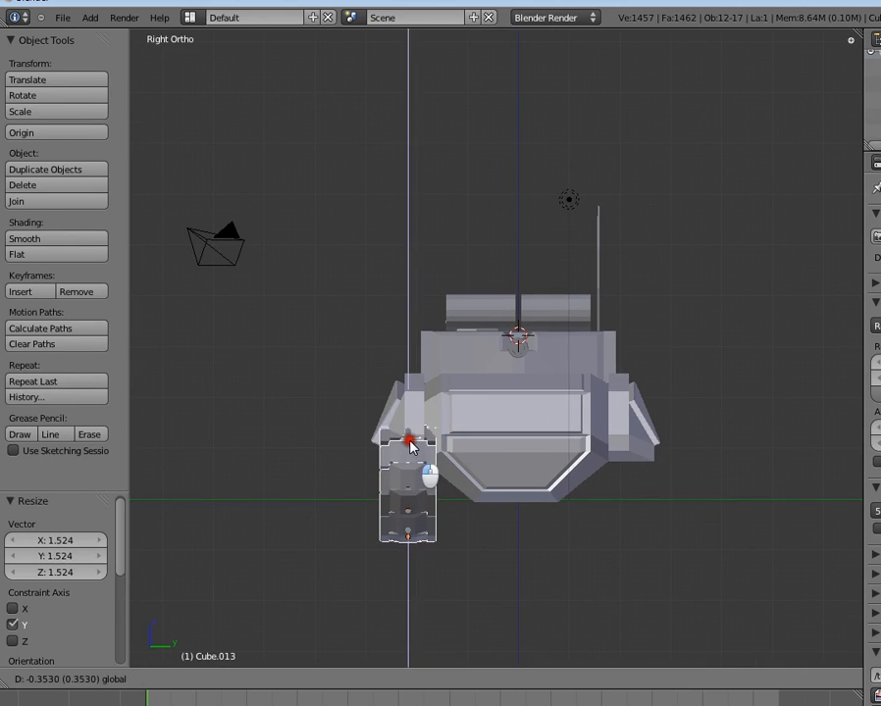
{"action": "left_click", "coordinate": [414, 457]}
- Shift the track strip about -0.535 along X and 0.227 along Z in the front view
{"action": "middle_click_drag", "start_coordinate": [414, 457], "coordinate": [611, 449]}
{"action": "key", "text": "KP_3"}
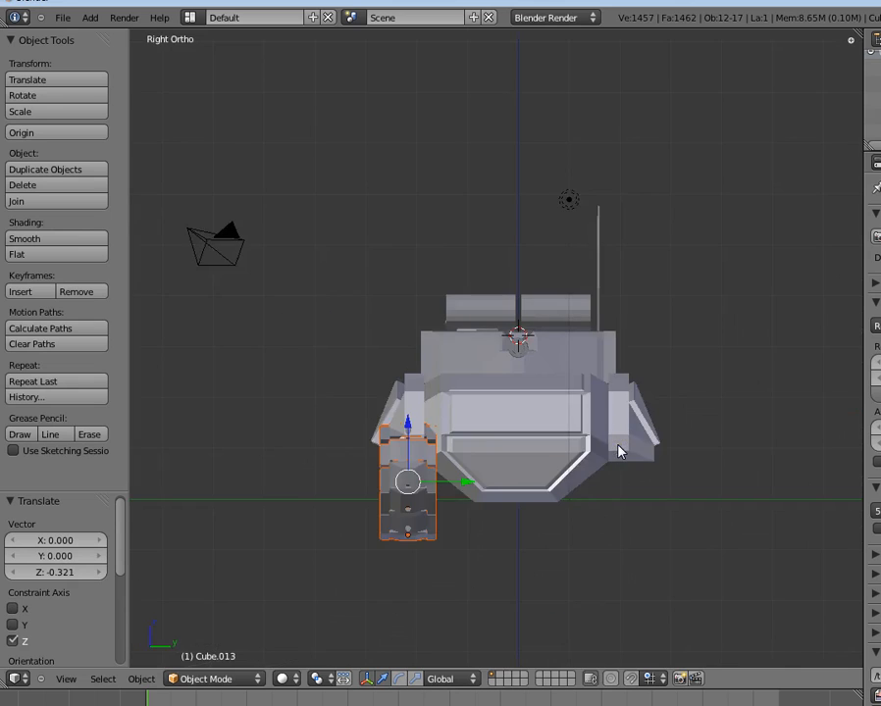
{"action": "middle_click_drag", "start_coordinate": [618, 451], "coordinate": [704, 543]}
{"action": "key", "text": "KP_1"}
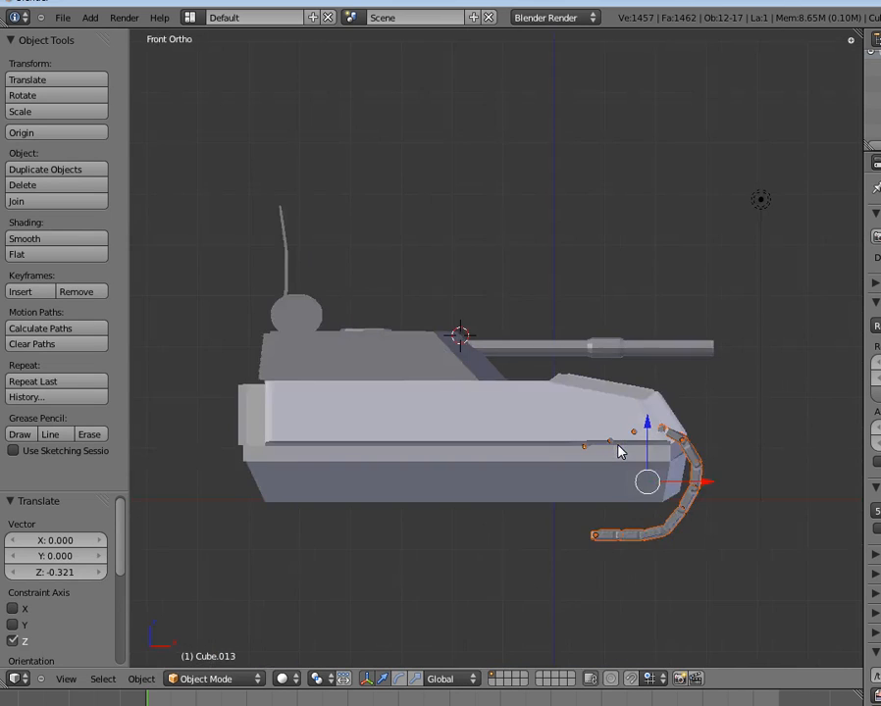
{"action": "scroll", "coordinate": [704, 543], "scroll_direction": "up", "scroll_amount": 2}
{"action": "key", "text": "g"}
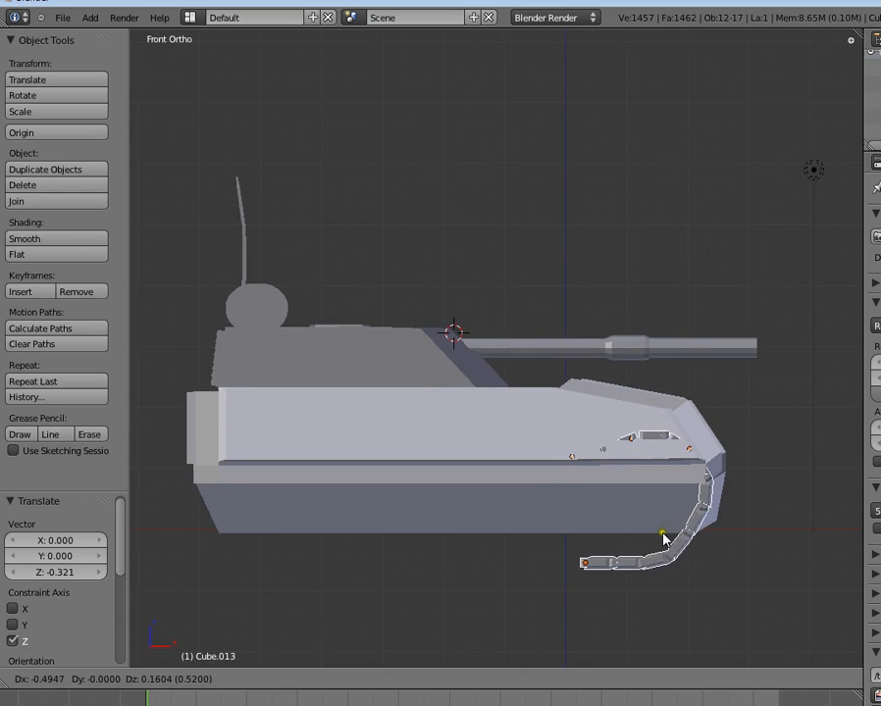
{"action": "left_click", "coordinate": [660, 535]}
- Rescale the whole track strip uniformly relative to the hull
{"action": "middle_click_drag", "start_coordinate": [659, 535], "coordinate": [638, 292]}
{"action": "key", "text": "KP_5"}
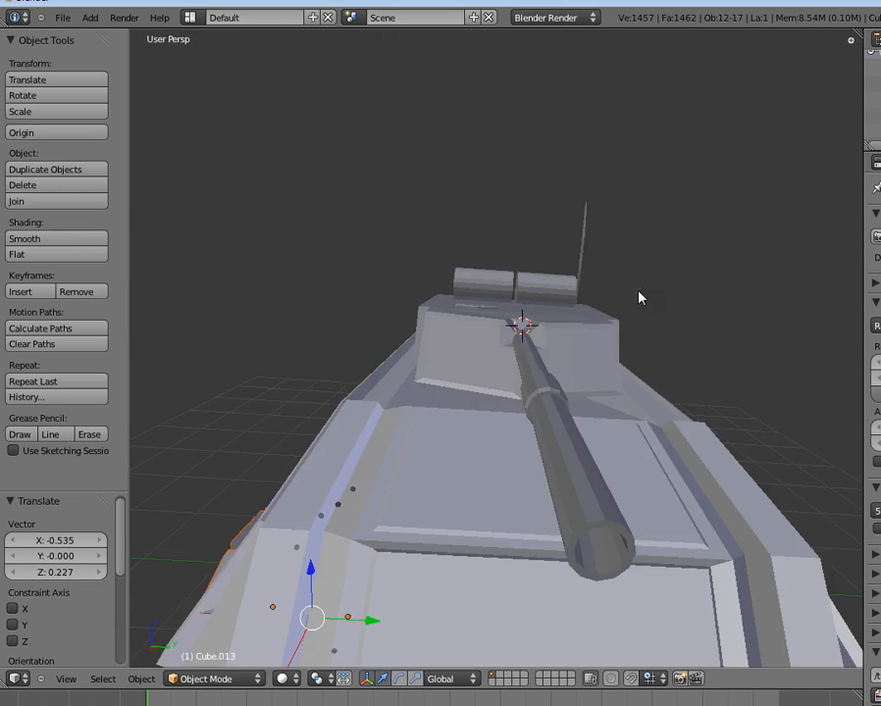
{"action": "scroll", "coordinate": [638, 292], "scroll_direction": "down", "scroll_amount": 5}
{"action": "middle_click_drag", "start_coordinate": [550, 404], "coordinate": [552, 471]}
{"action": "scroll", "coordinate": [559, 361], "scroll_direction": "up", "scroll_amount": 4}
{"action": "key", "text": "s"}
{"action": "left_click", "coordinate": [527, 522]}
- Move the track strip outward from the hull along Y, by about -1.139 and a further -0.223
{"action": "middle_click_drag", "start_coordinate": [526, 526], "coordinate": [479, 416]}
{"action": "left_click_drag", "start_coordinate": [471, 414], "coordinate": [397, 421]}
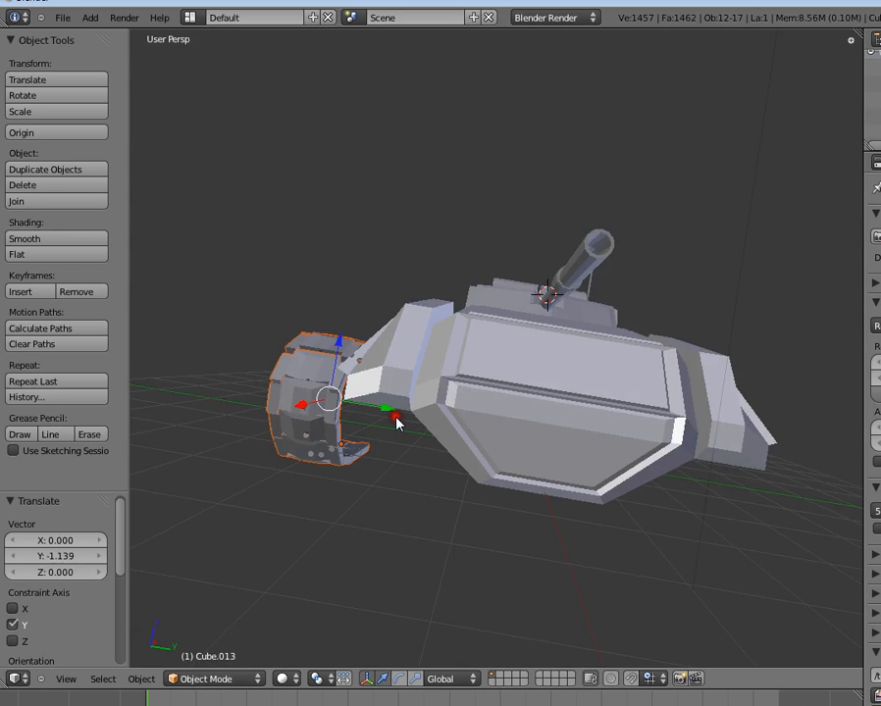
{"action": "middle_click_drag", "start_coordinate": [397, 421], "coordinate": [460, 491]}
{"action": "left_click_drag", "start_coordinate": [488, 467], "coordinate": [461, 453]}
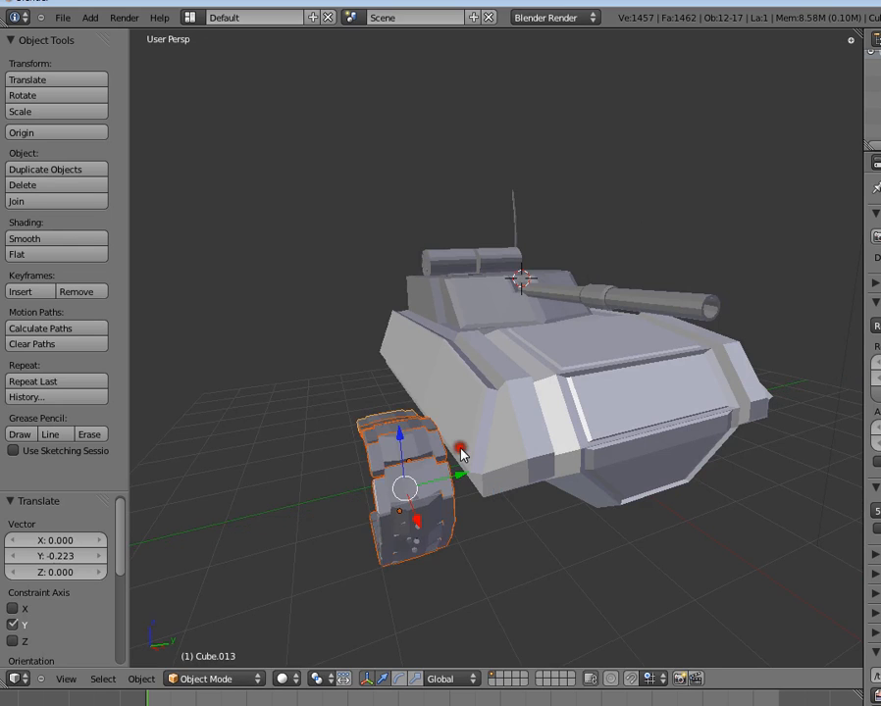
- In the front orthographic view, duplicate the rear end link of the upper track run by X -0.479, Z -0.033 and rotate it 6.247°
{"action": "key", "text": "KP_3"}
{"action": "key", "text": "KP_5"}
{"action": "key", "text": "KP_1"}
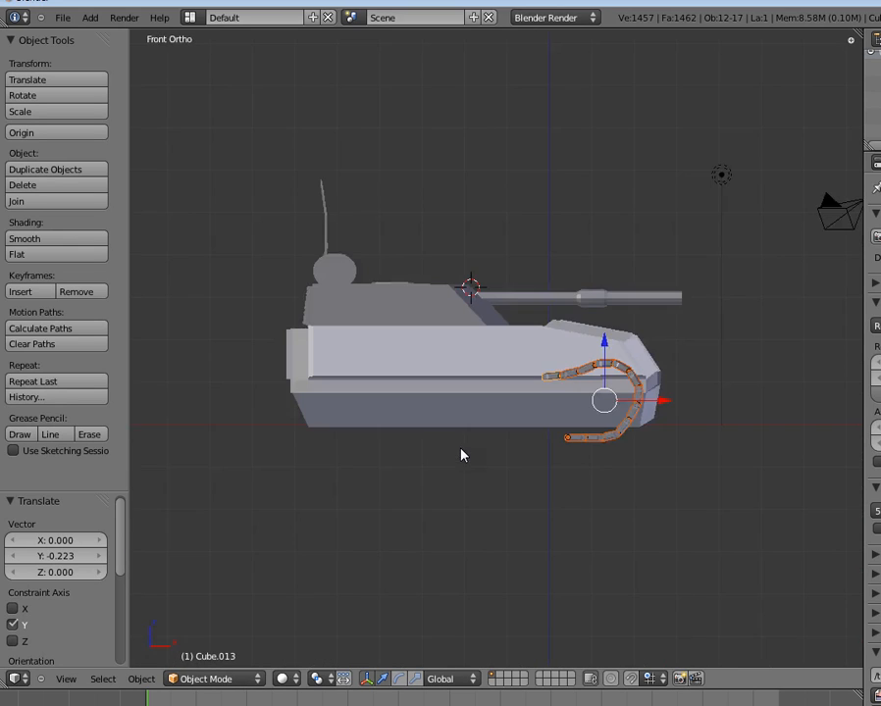
{"action": "scroll", "coordinate": [519, 402], "scroll_direction": "up", "scroll_amount": 5}
{"action": "key", "text": "a"}
{"action": "scroll", "coordinate": [608, 412], "scroll_direction": "down", "scroll_amount": 2}
{"action": "right_click", "coordinate": [594, 404]}
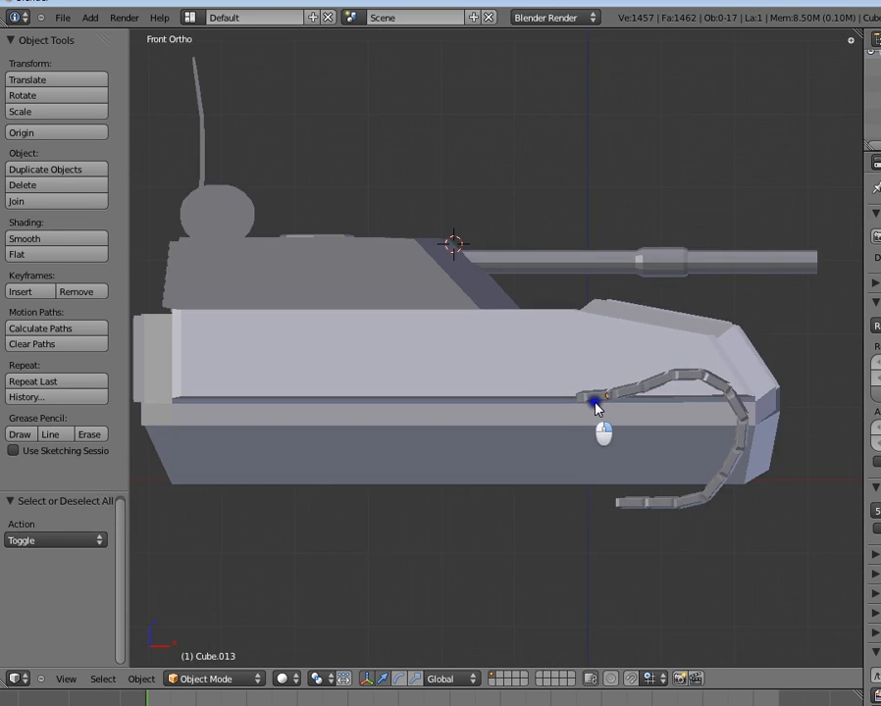
{"action": "key", "text": "shift+d"}
{"action": "left_click", "coordinate": [578, 422]}
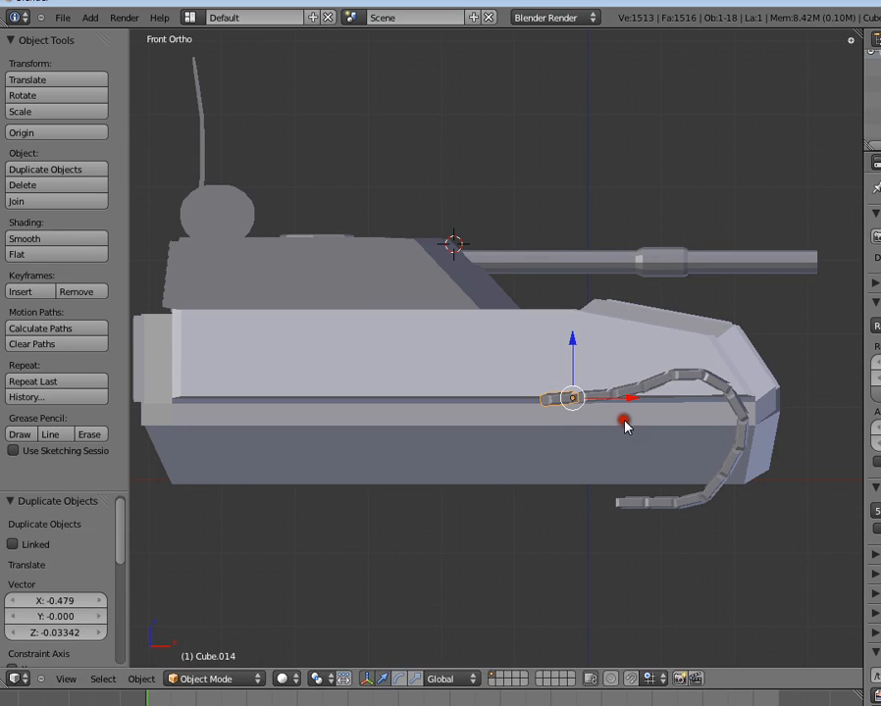
{"action": "key", "text": "r"}
{"action": "left_click", "coordinate": [624, 428]}
- Duplicate the end link by X -0.457, Z 0.022, then rotate the last two links together about -4.6° and nudge them into line
{"action": "key", "text": "shift+d"}
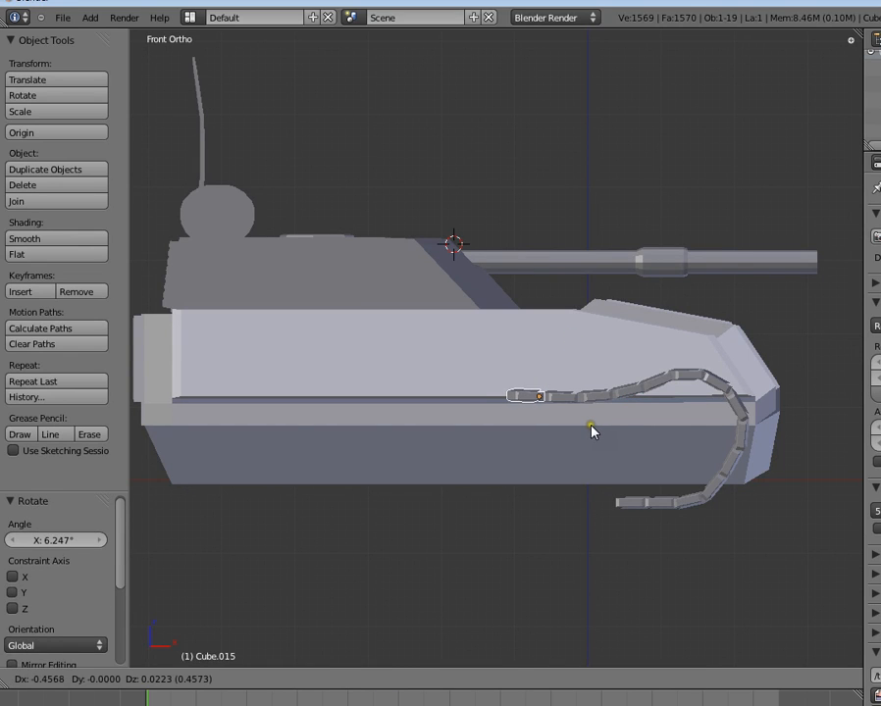
{"action": "left_click", "coordinate": [589, 427]}
{"action": "right_click", "coordinate": [588, 404], "text": "shift"}
{"action": "key", "text": "r"}
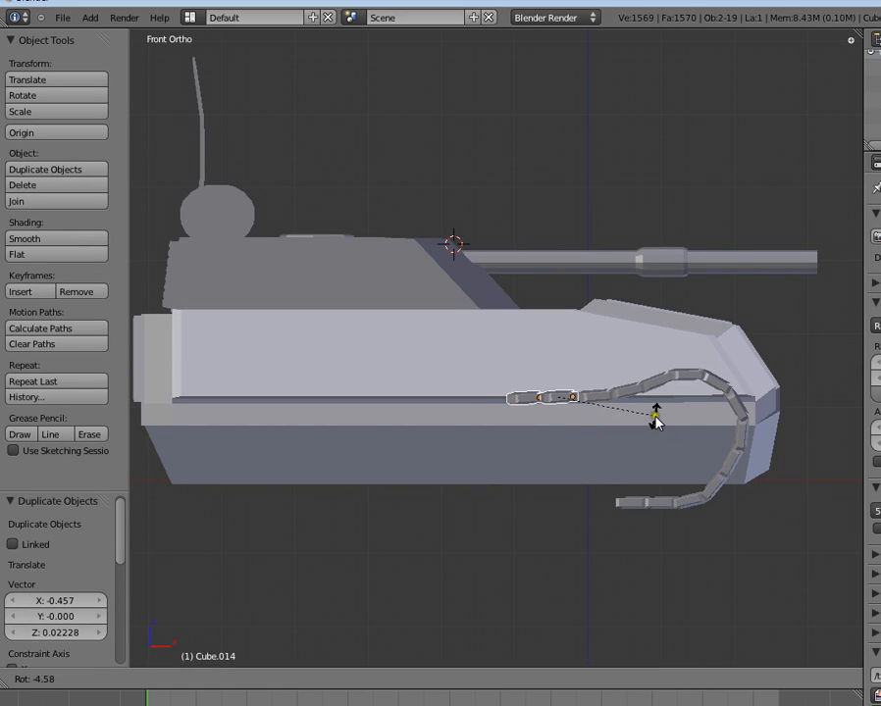
{"action": "left_click", "coordinate": [653, 418]}
{"action": "key", "text": "g"}
{"action": "left_click", "coordinate": [653, 420]}
- Extend the upper run rearward with two copies of the two-link pair, rotating the first 1.487° and the second 3.198°
{"action": "key", "text": "shift+d"}
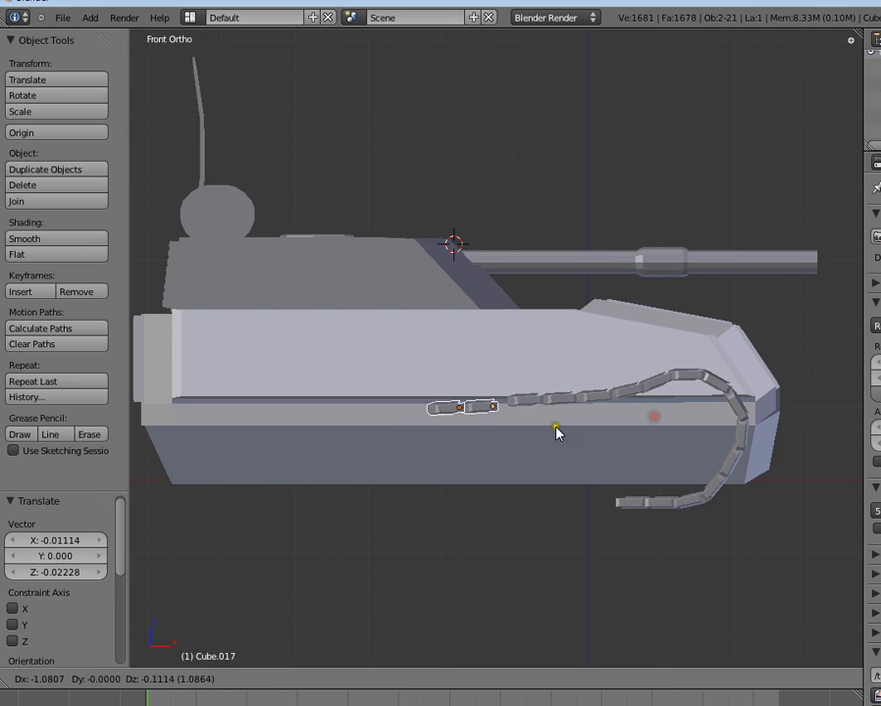
{"action": "left_click", "coordinate": [582, 422]}
{"action": "key", "text": "r"}
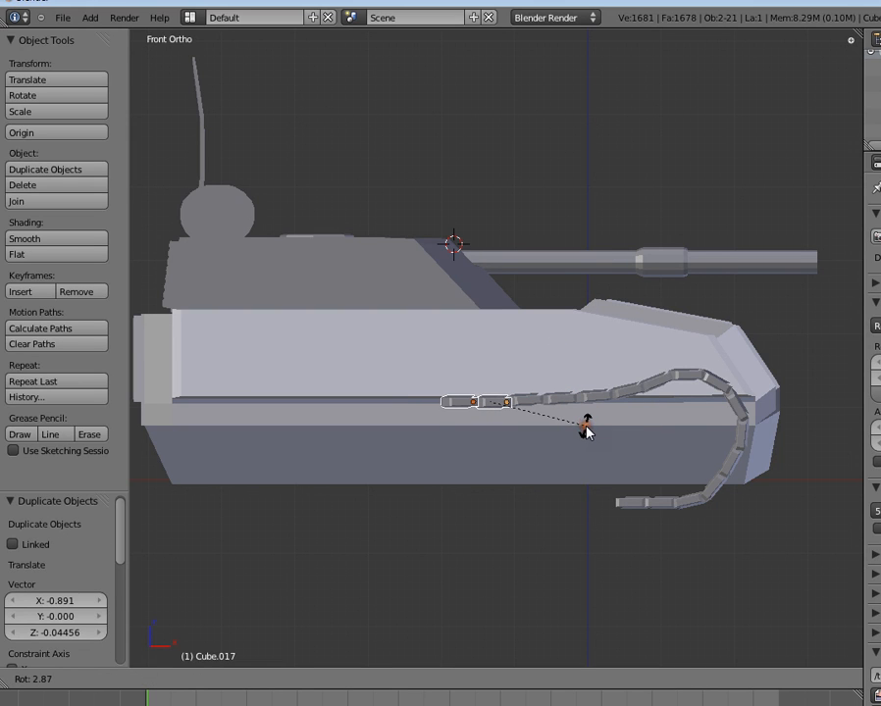
{"action": "left_click", "coordinate": [586, 427]}
{"action": "key", "text": "shift+d"}
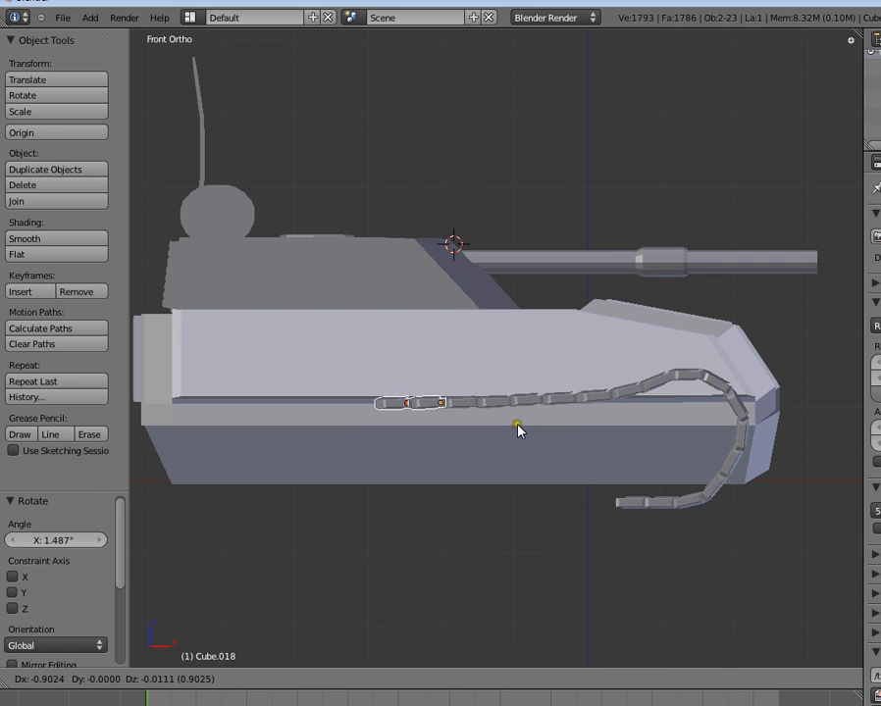
{"action": "left_click", "coordinate": [517, 427]}
{"action": "key", "text": "r"}
{"action": "left_click", "coordinate": [517, 429]}
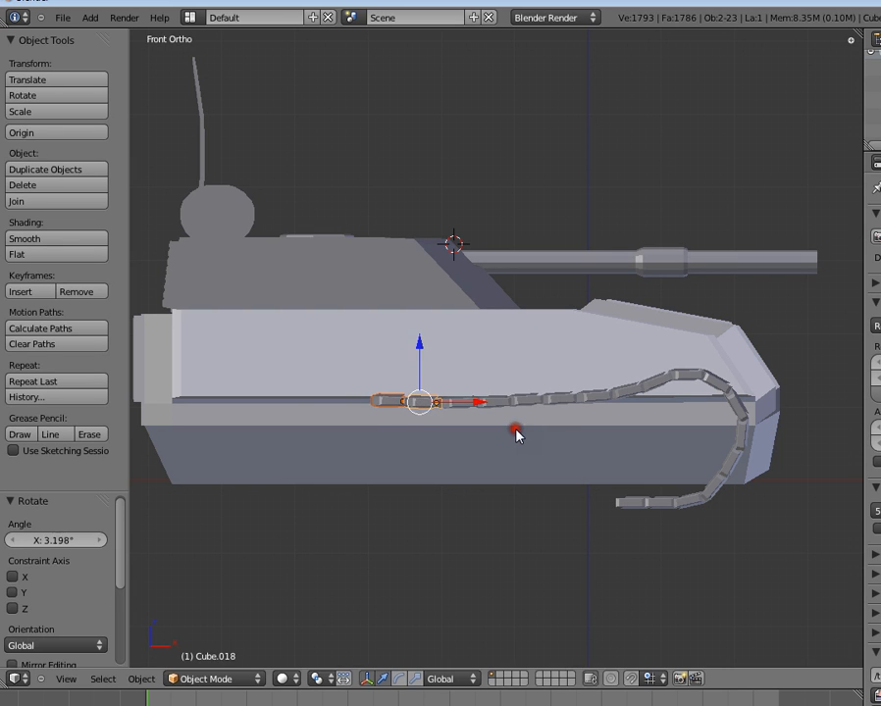
- Duplicate the last link pair by X -0.880, Z 0.045 along the upper run and rotate it 1.478°
{"action": "key", "text": "shift+d"}
{"action": "left_click", "coordinate": [449, 425]}
{"action": "key", "text": "r"}
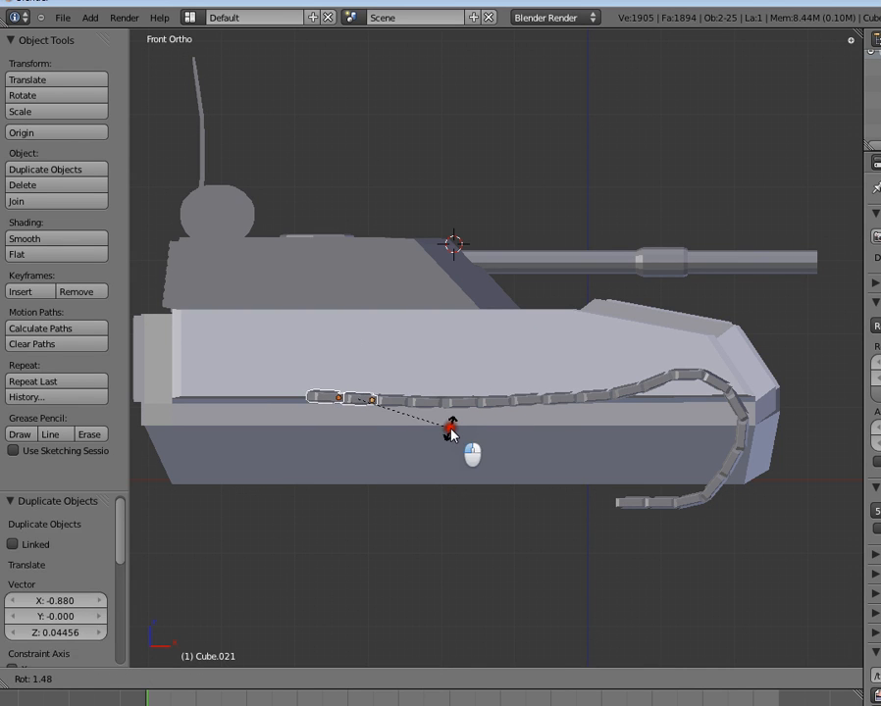
{"action": "left_click", "coordinate": [449, 427]}
- Add two more link pairs toward the rear, about -0.891 and -0.869 along X, tilting the second about 2.5° and nudging it into place
{"action": "key", "text": "shift+d"}
{"action": "left_click", "coordinate": [385, 423]}
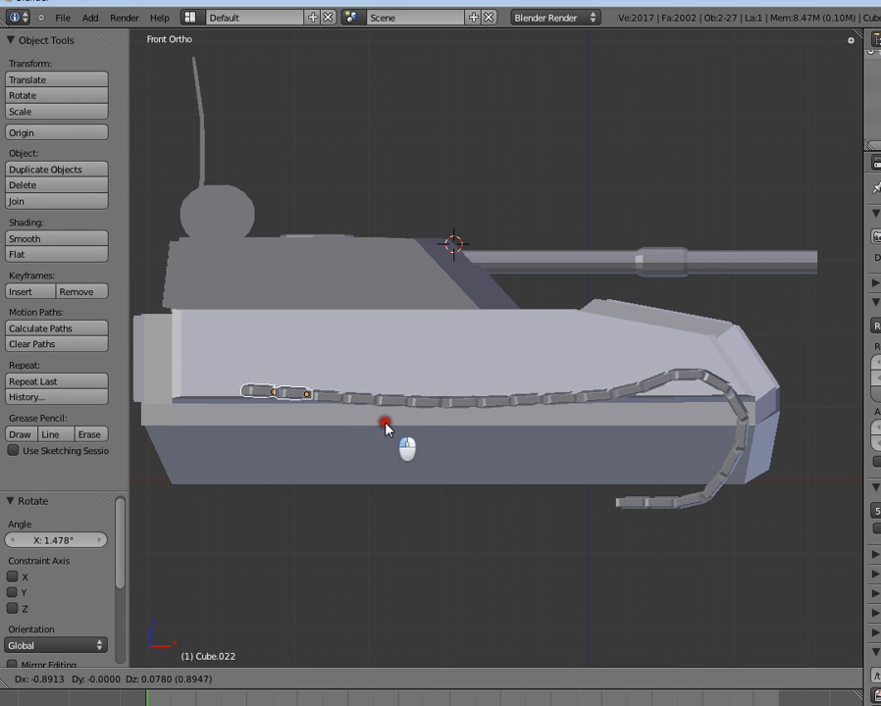
{"action": "key", "text": "shift+d"}
{"action": "left_click", "coordinate": [320, 418]}
{"action": "key", "text": "r"}
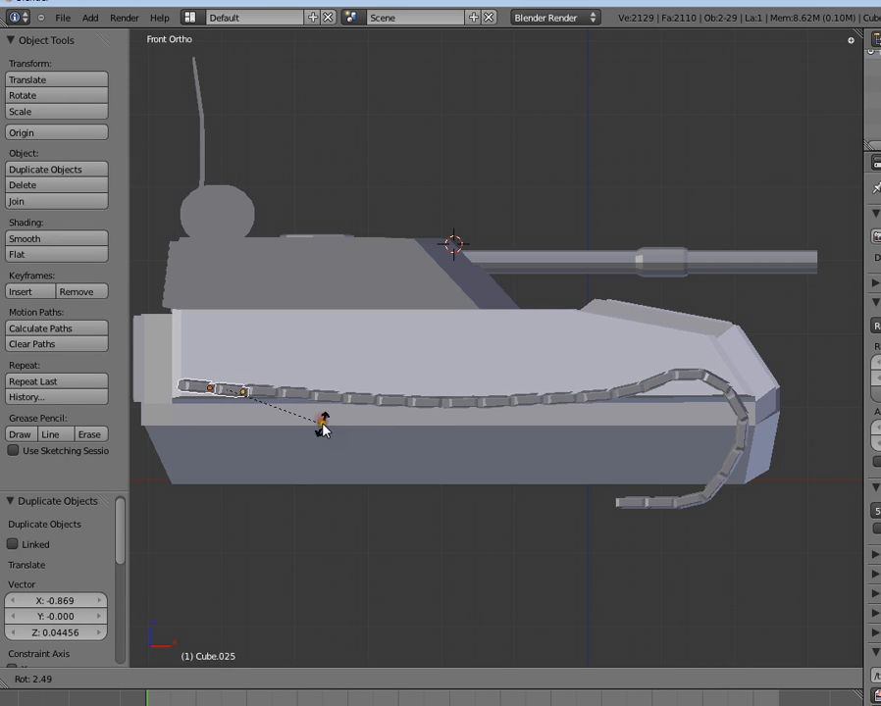
{"action": "left_click", "coordinate": [323, 431]}
{"action": "key", "text": "g"}
{"action": "left_click", "coordinate": [323, 426]}
- Duplicate only the rearmost link by about X -0.446, Z 0.045 and rotate the copy -15.577° to begin the rear bend
{"action": "key", "text": "a"}
{"action": "right_click", "coordinate": [191, 381]}
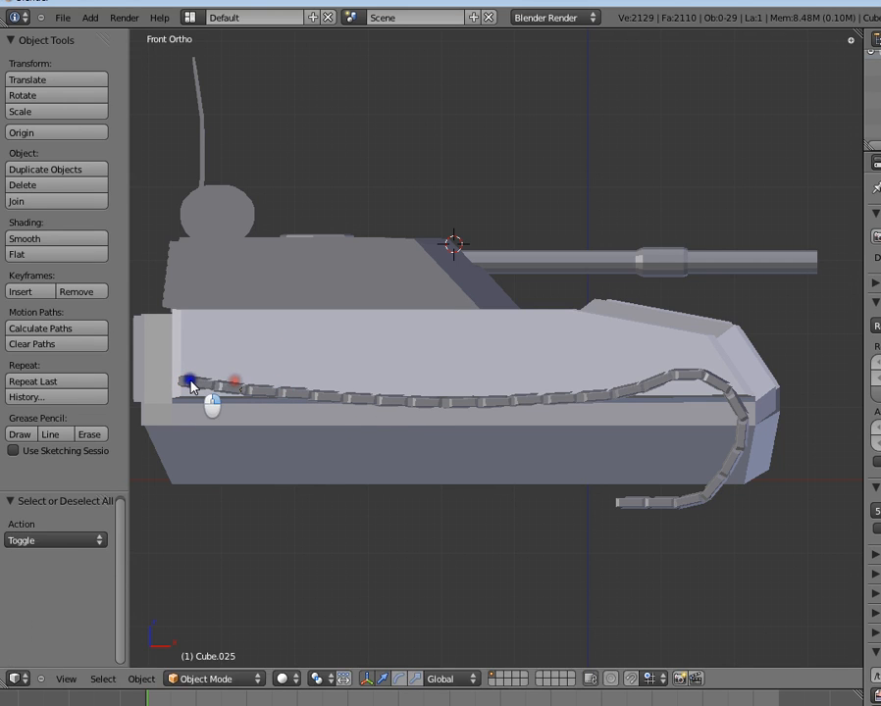
{"action": "key", "text": "shift+d"}
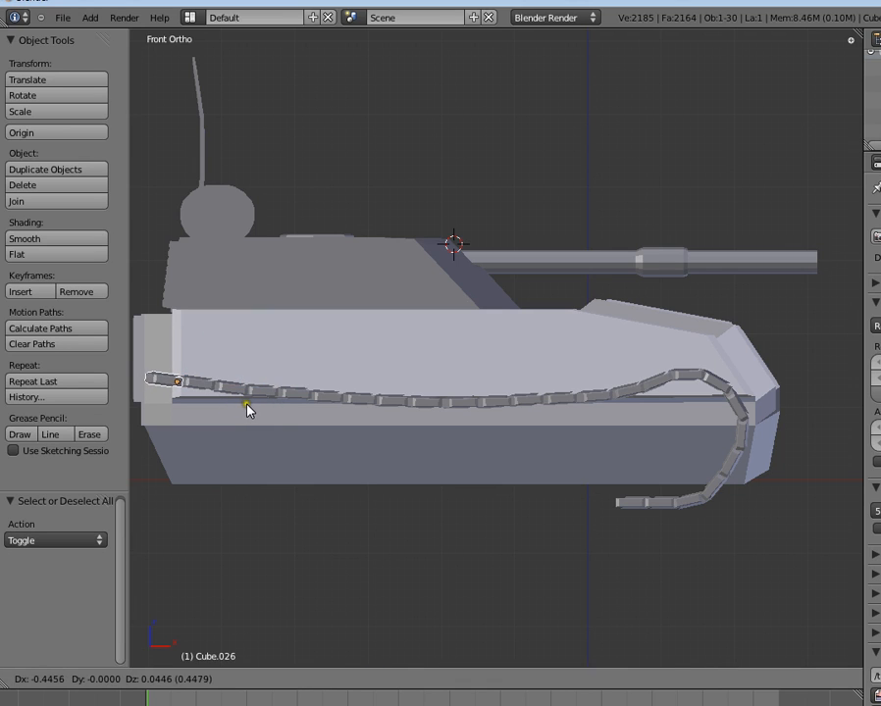
{"action": "left_click", "coordinate": [247, 405]}
{"action": "key", "text": "r"}
{"action": "left_click", "coordinate": [245, 387]}
- Duplicate the rear end link once more and rotate the copy -29.677° so the track curves downward behind the hull
{"action": "key", "text": "shift+d"}
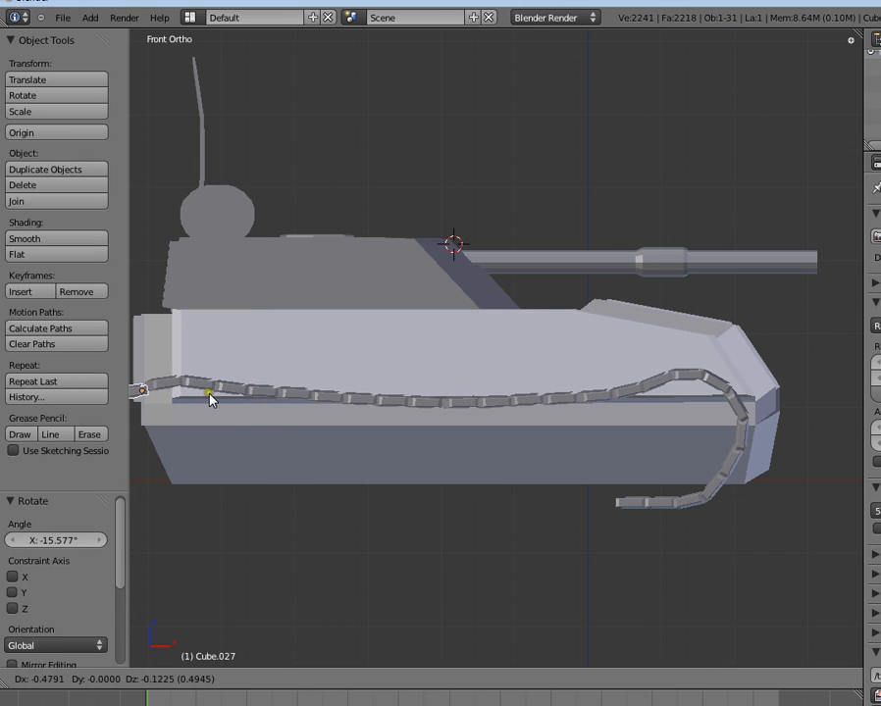
{"action": "left_click", "coordinate": [210, 382]}
{"action": "key", "text": "r"}
{"action": "left_click", "coordinate": [204, 363]}
- Duplicate the rear end link by X -0.321, Z -0.267 and rotate the copy to point steeply downward
{"action": "scroll", "coordinate": [235, 393], "scroll_direction": "down", "scroll_amount": 2}
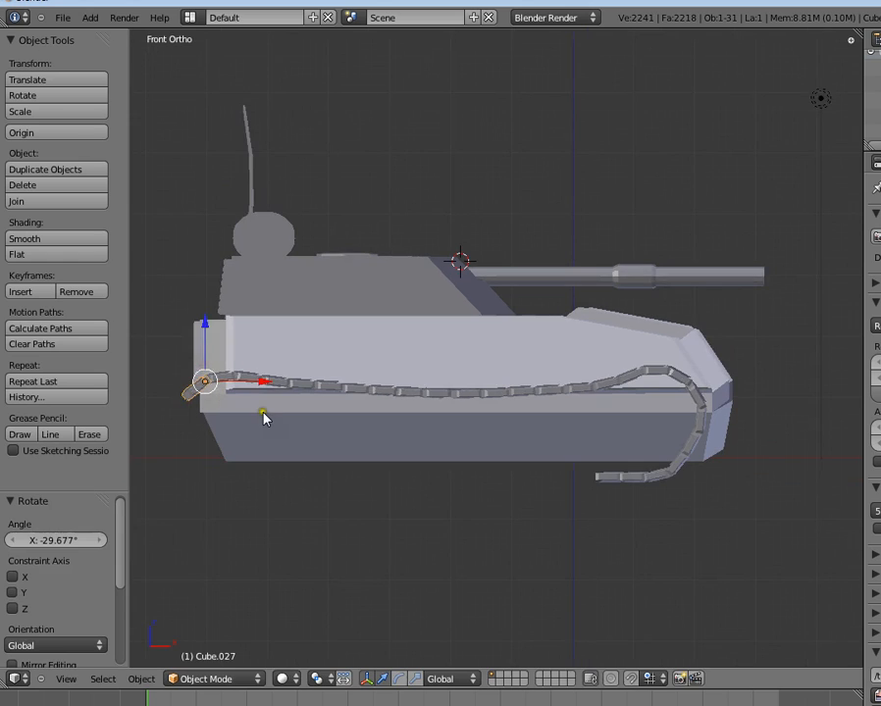
{"action": "key", "text": "shift+d"}
{"action": "left_click", "coordinate": [244, 430]}
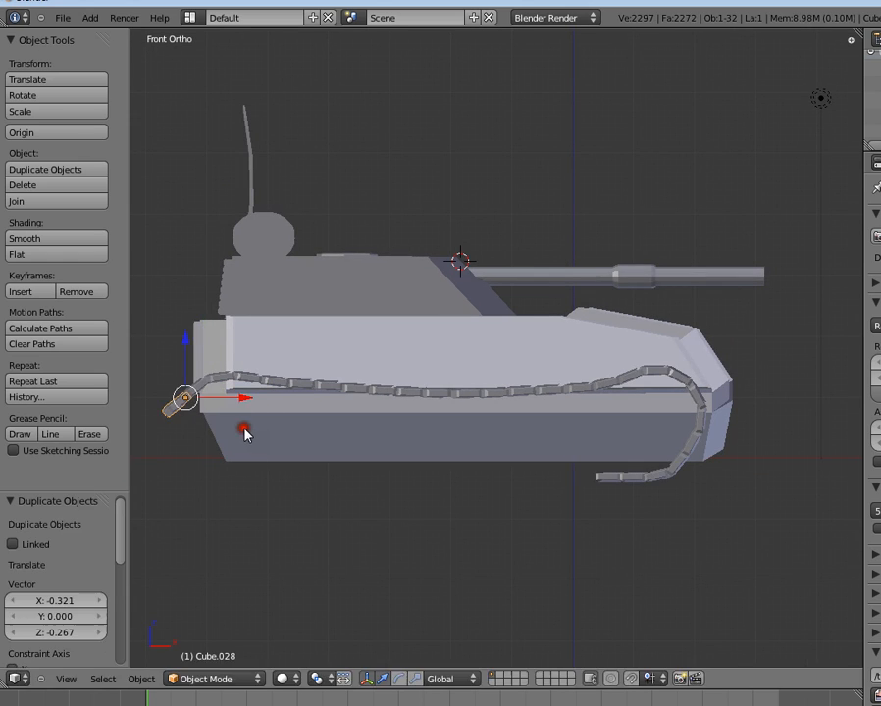
{"action": "key", "text": "r"}
{"action": "left_click", "coordinate": [255, 402]}
- Duplicate the lowest rear link by Z -0.495, rotate it inward, and shift it X -0.120, Z 0.094 to join the chain
{"action": "key", "text": "shift+d"}
{"action": "left_click", "coordinate": [251, 421]}
{"action": "key", "text": "r"}
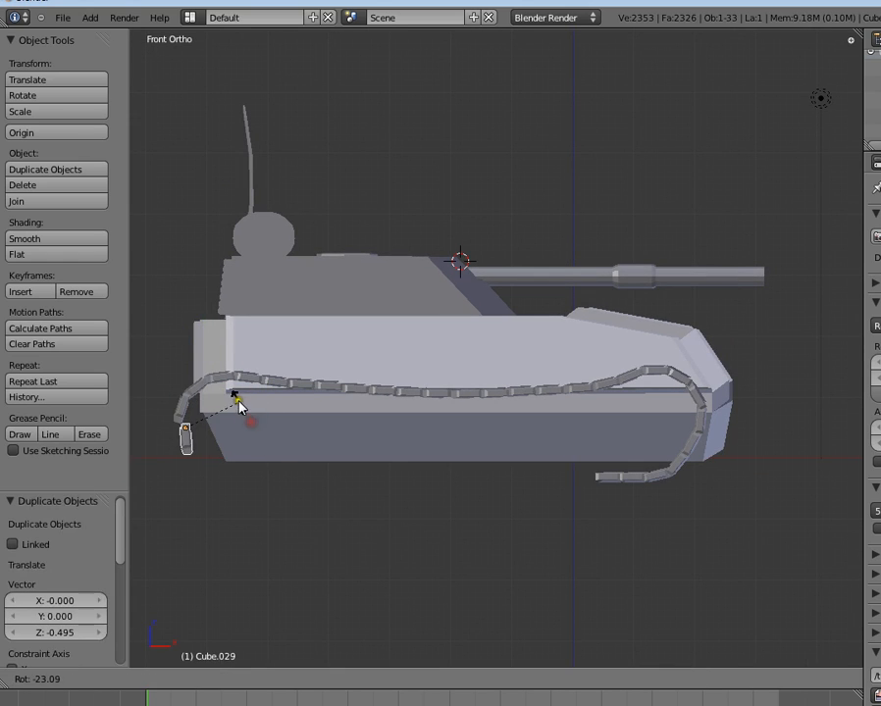
{"action": "left_click", "coordinate": [229, 390]}
- Continue the rear curve with two more duplicated links, rotating the first -19.144° and the second -21.206°
{"action": "key", "text": "shift+d"}
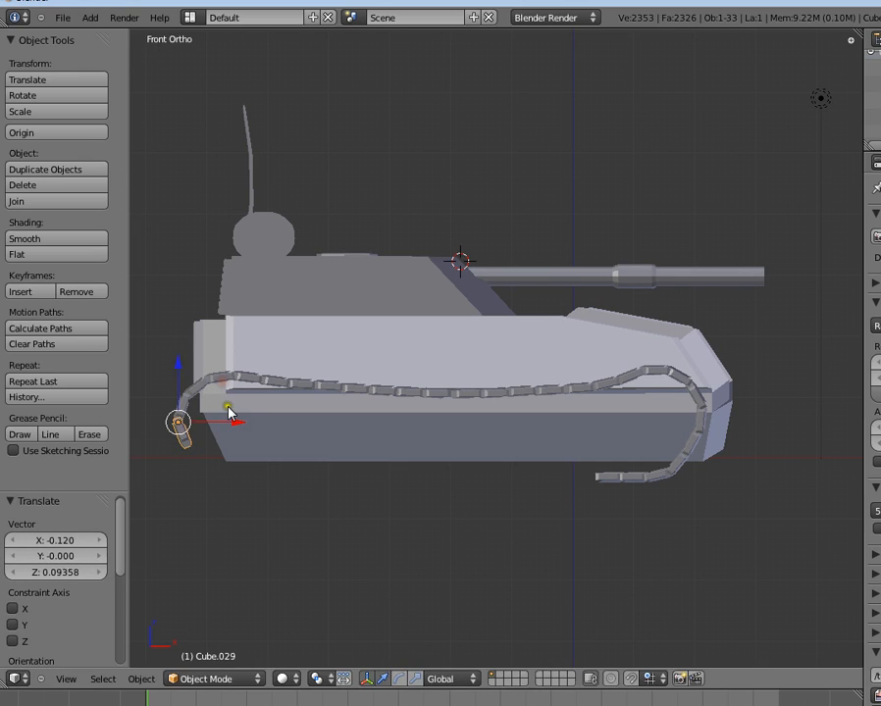
{"action": "left_click", "coordinate": [240, 436]}
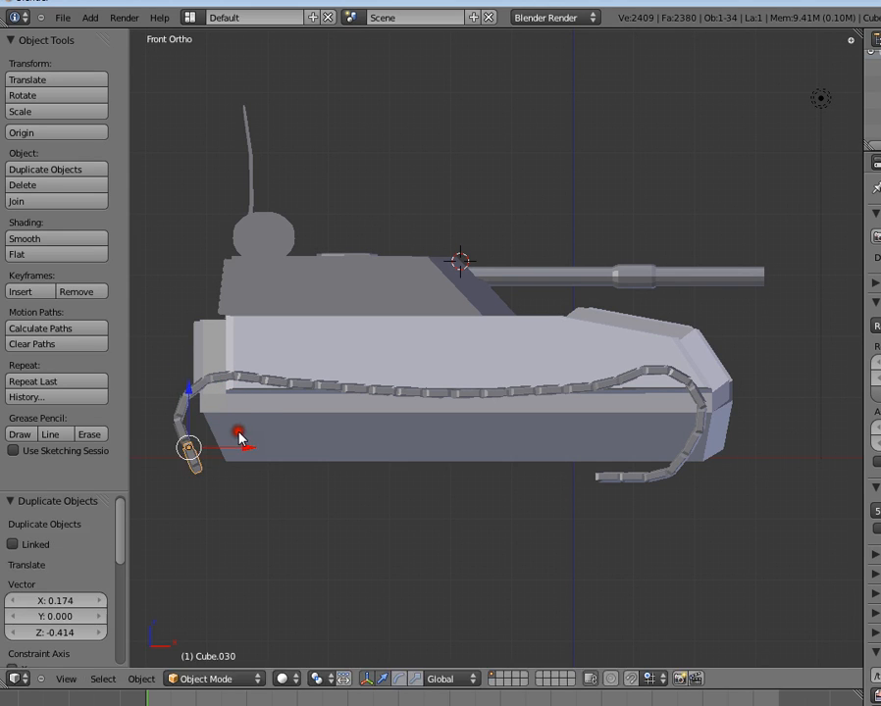
{"action": "key", "text": "r"}
{"action": "left_click", "coordinate": [245, 422]}
{"action": "key", "text": "shift+d"}
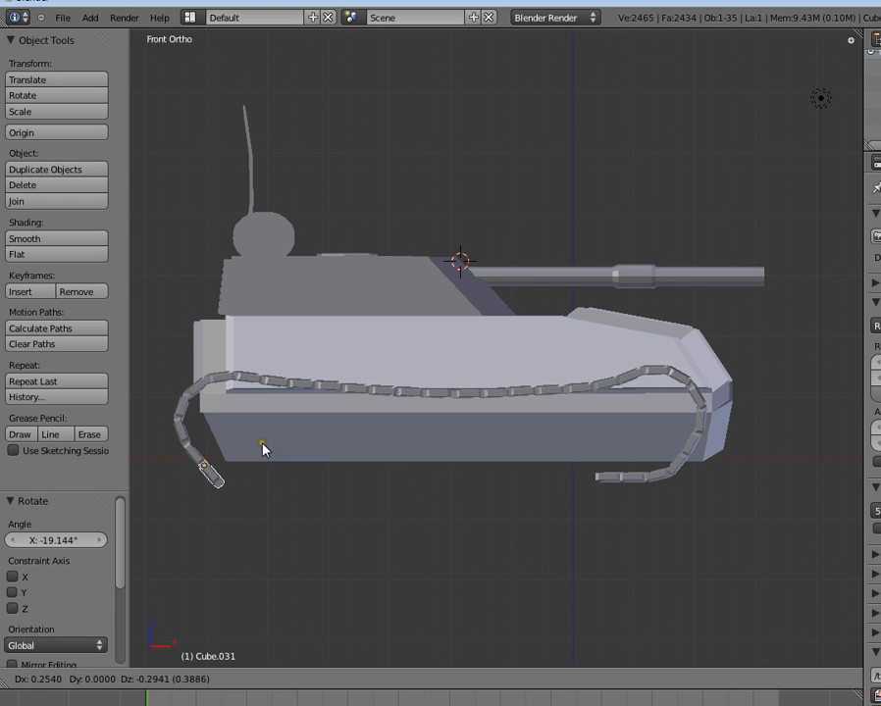
{"action": "left_click", "coordinate": [263, 449]}
{"action": "key", "text": "r"}
{"action": "left_click", "coordinate": [279, 450]}
- Turn the track onto the bottom run with two more duplicated links, rotating the first -24.322° and the second -10.067°
{"action": "key", "text": "shift+d"}
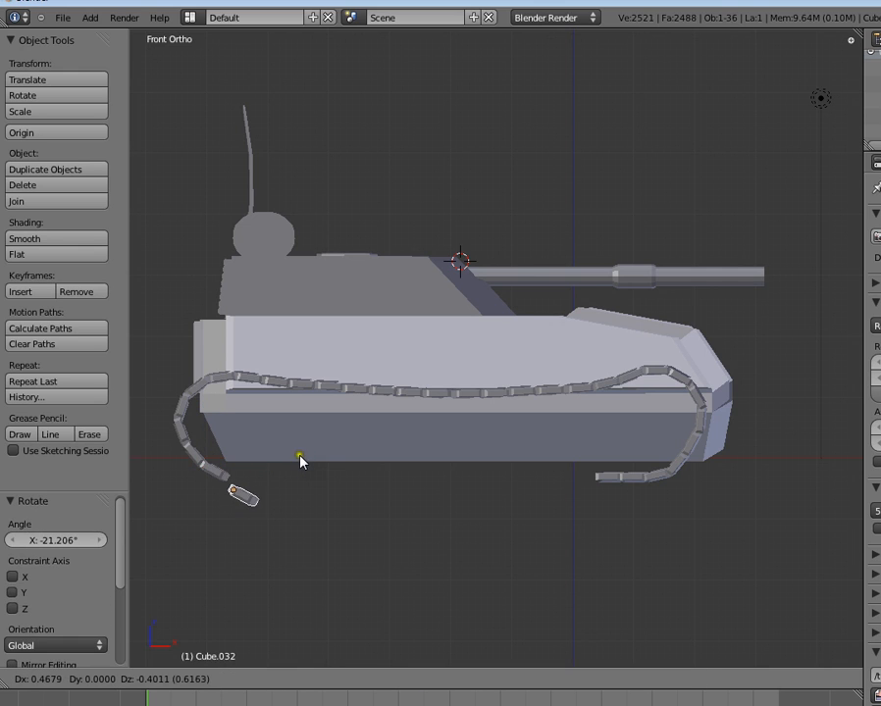
{"action": "left_click", "coordinate": [305, 458]}
{"action": "key", "text": "r"}
{"action": "left_click", "coordinate": [304, 479]}
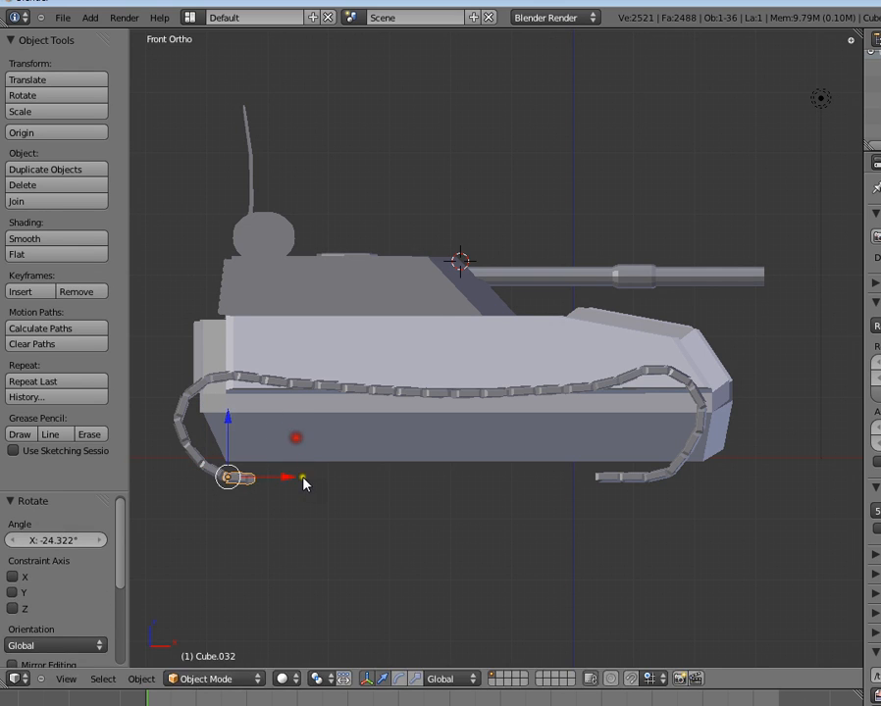
{"action": "key", "text": "shift+d"}
{"action": "left_click", "coordinate": [329, 482]}
{"action": "key", "text": "r"}
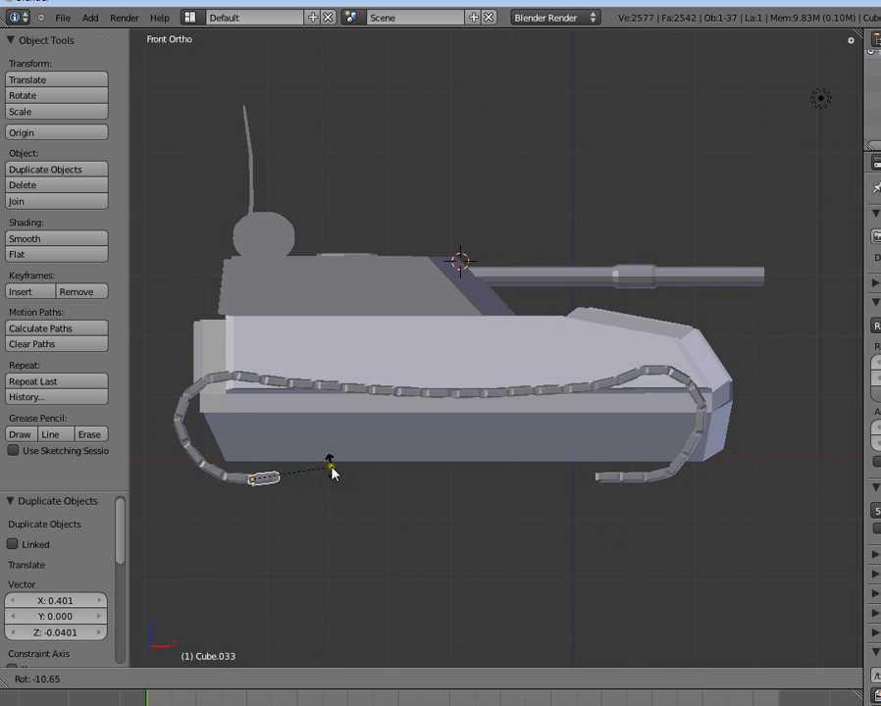
{"action": "left_click", "coordinate": [332, 474]}
- Add two duplicated links forward along the bottom run, each about 0.455 along X, and rotate the second 2.56°
{"action": "key", "text": "shift+d"}
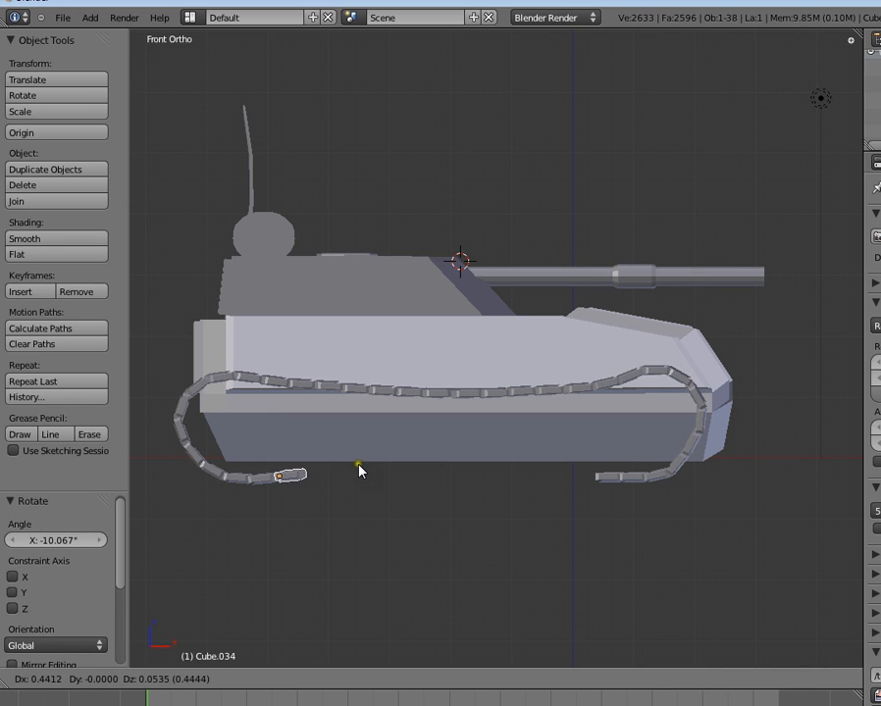
{"action": "left_click", "coordinate": [359, 472]}
{"action": "key", "text": "shift+d"}
{"action": "left_click", "coordinate": [388, 465]}
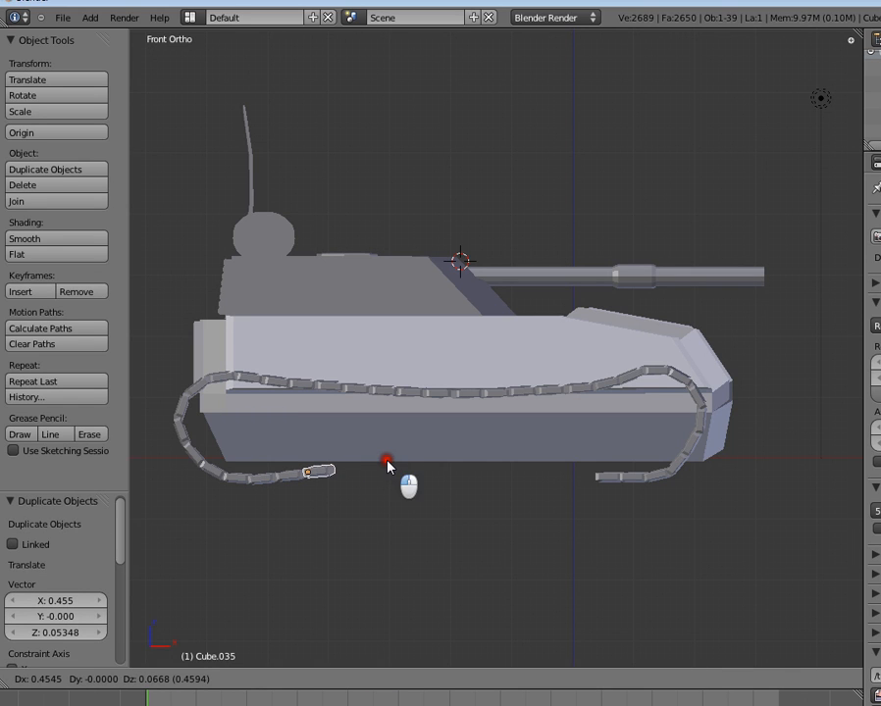
{"action": "key", "text": "r"}
{"action": "left_click", "coordinate": [388, 468]}
- Duplicate the front end link of the bottom run forward and level the copy by rotating it 4.378°
{"action": "key", "text": "shift+d"}
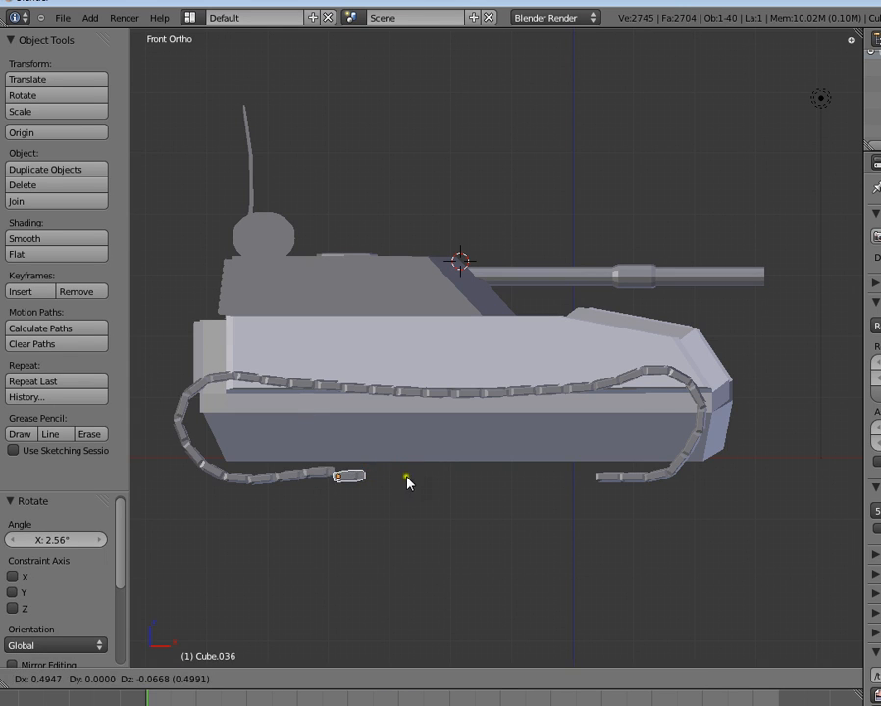
{"action": "left_click", "coordinate": [384, 473]}
{"action": "key", "text": "r"}
{"action": "left_click", "coordinate": [395, 476]}
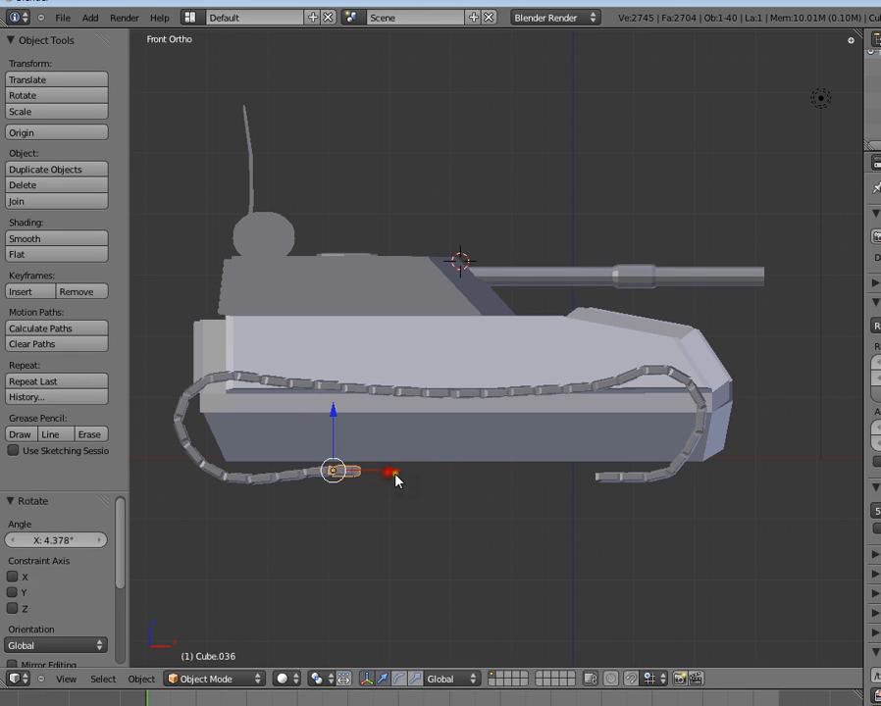
- Add two more bottom links, offset 0.455 and 0.468 along X, and tilt the second about 11° downward
{"action": "key", "text": "shift+d"}
{"action": "left_click", "coordinate": [416, 476]}
{"action": "key", "text": "shift+d"}
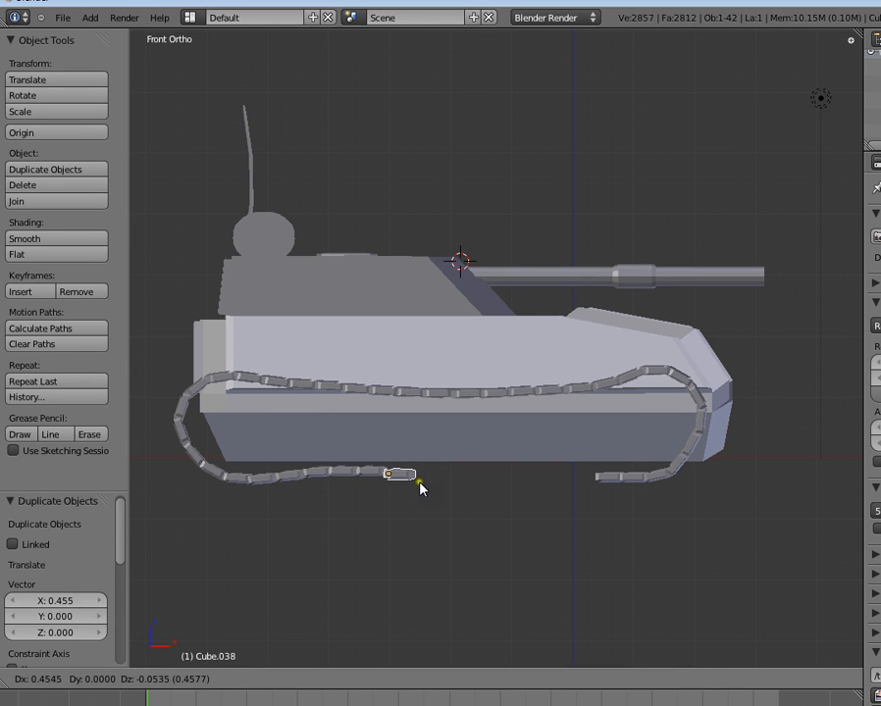
{"action": "left_click", "coordinate": [422, 487]}
{"action": "key", "text": "r"}
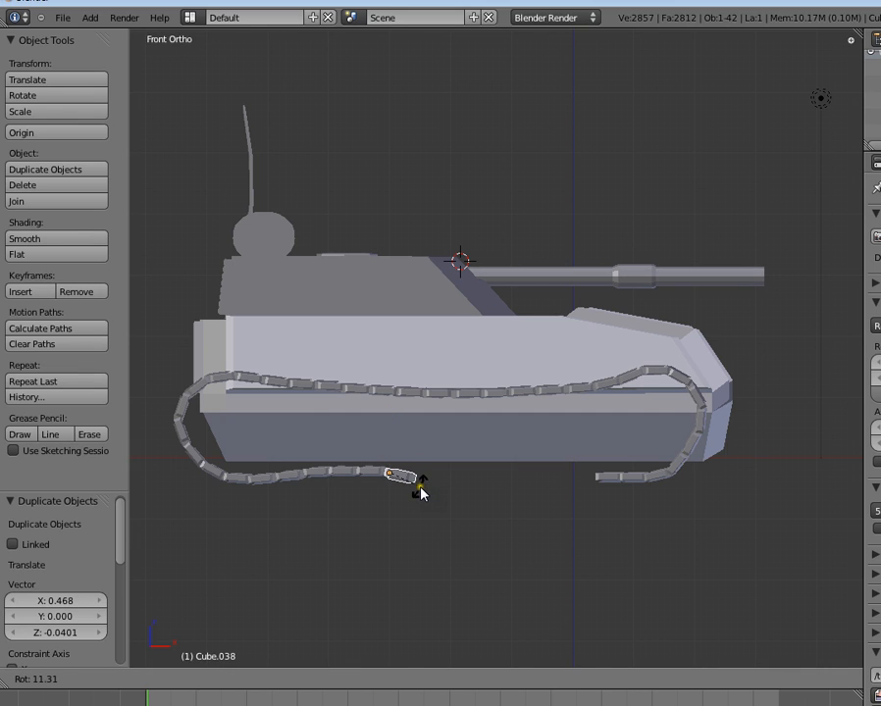
{"action": "left_click", "coordinate": [422, 492]}
- Duplicate the tilted bottom link by X 0.455, Z -0.094 and rotate the copy -16.398°
{"action": "key", "text": "shift+d"}
{"action": "left_click", "coordinate": [449, 491]}
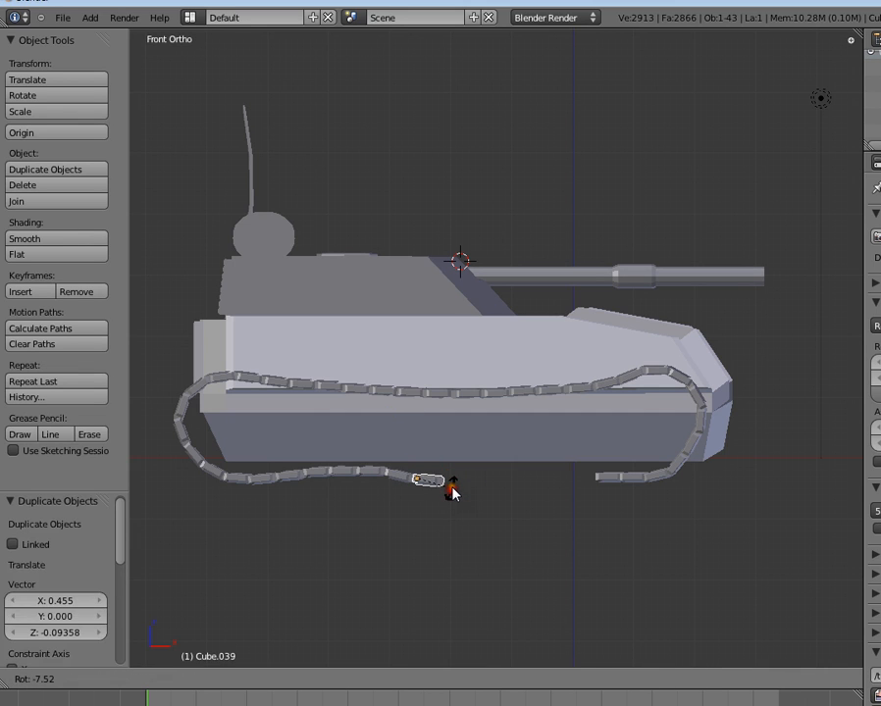
{"action": "key", "text": "r"}
{"action": "left_click", "coordinate": [453, 488]}
- Examine the newest bottom link's alignment with its neighbours and the hull, close up and from the right side
{"action": "middle_click_drag", "start_coordinate": [453, 489], "coordinate": [601, 449]}
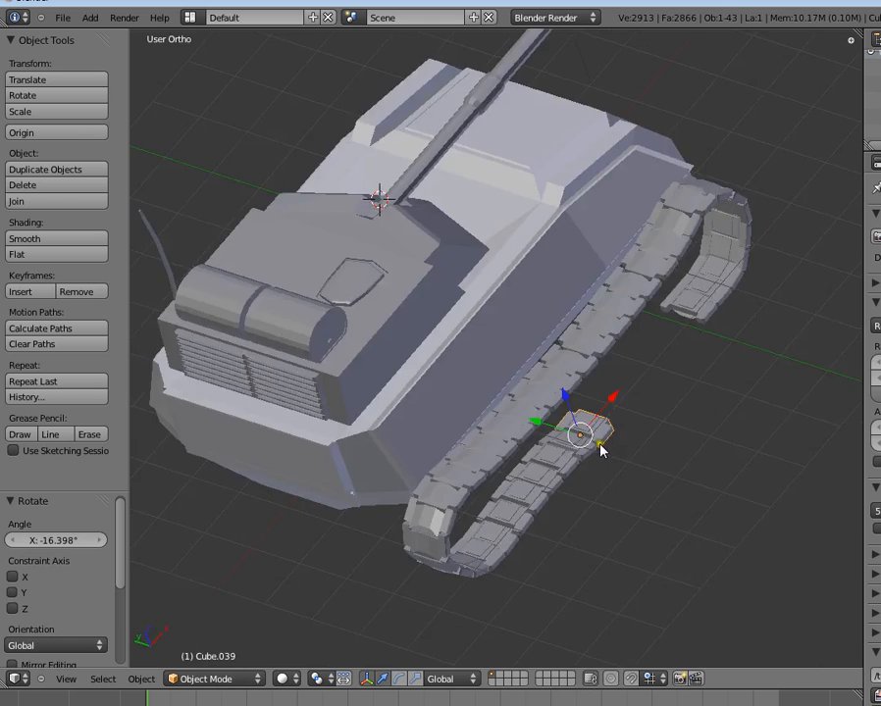
{"action": "scroll", "coordinate": [681, 495], "scroll_direction": "up", "scroll_amount": 5}
{"action": "key", "text": "Tab"}
{"action": "middle_click_drag", "start_coordinate": [689, 495], "coordinate": [501, 463]}
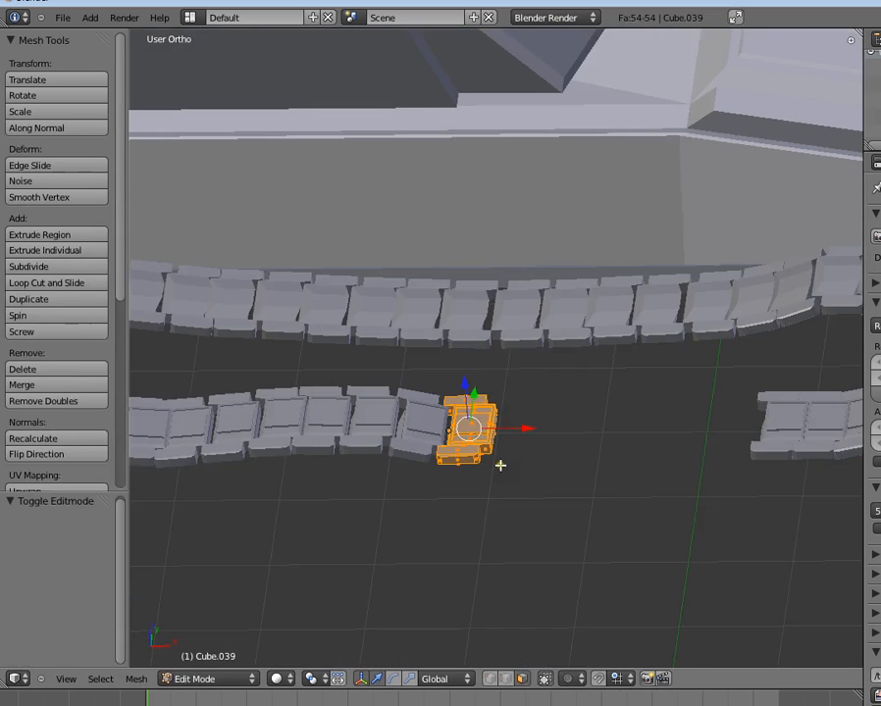
{"action": "scroll", "coordinate": [471, 453], "scroll_direction": "up", "scroll_amount": 3}
{"action": "key", "text": "Tab"}
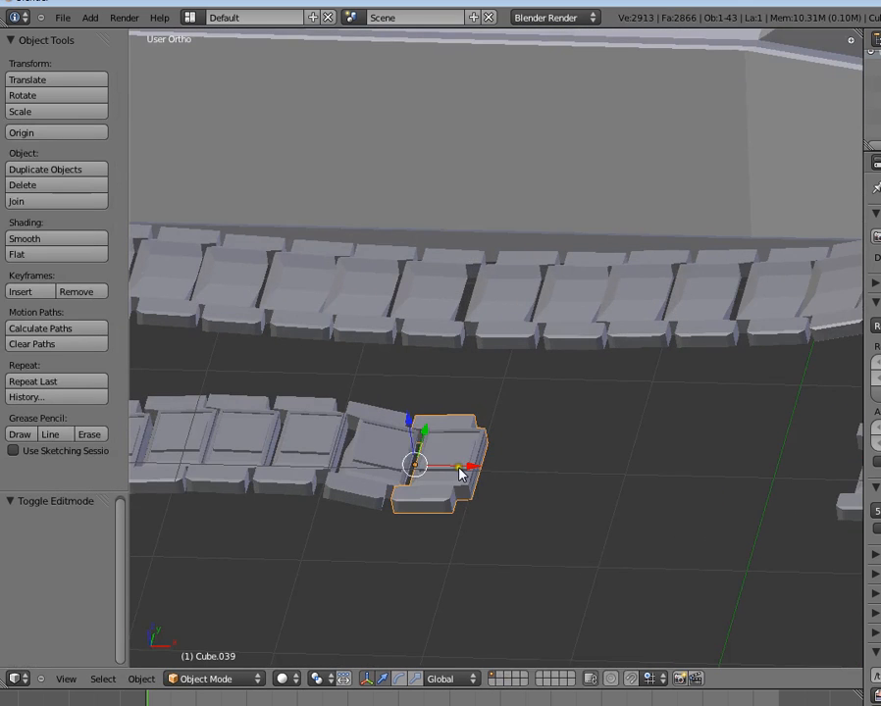
{"action": "key", "text": "KP_3"}
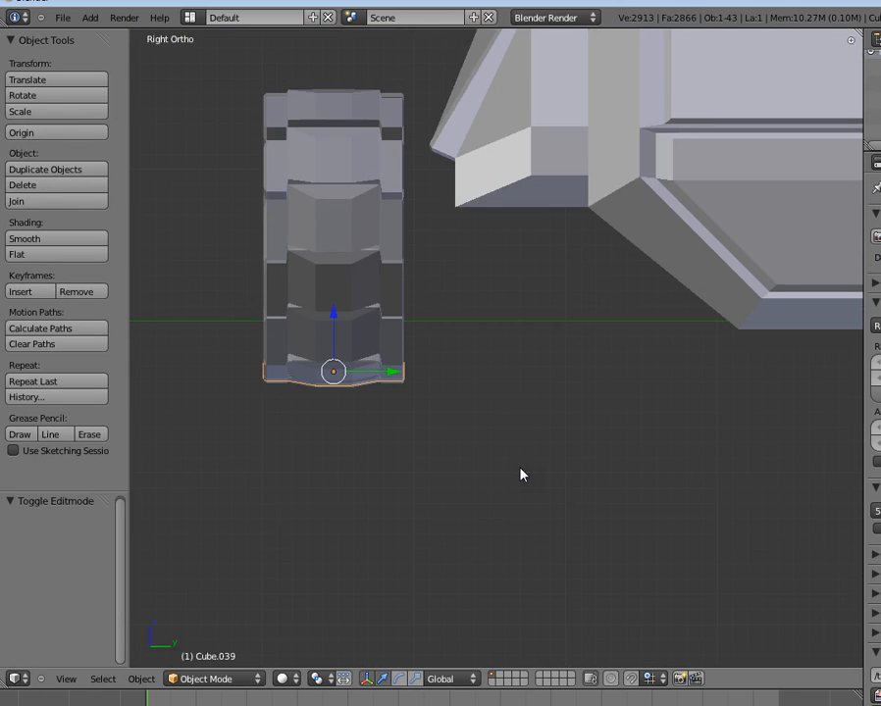
- Level the newest bottom link by rotating it about 4°, and add two copies ahead of it, offset 0.446 and 0.408 along X
{"action": "key", "text": "KP_1"}
{"action": "scroll", "coordinate": [580, 412], "scroll_direction": "down", "scroll_amount": 4}
{"action": "key", "text": "r"}
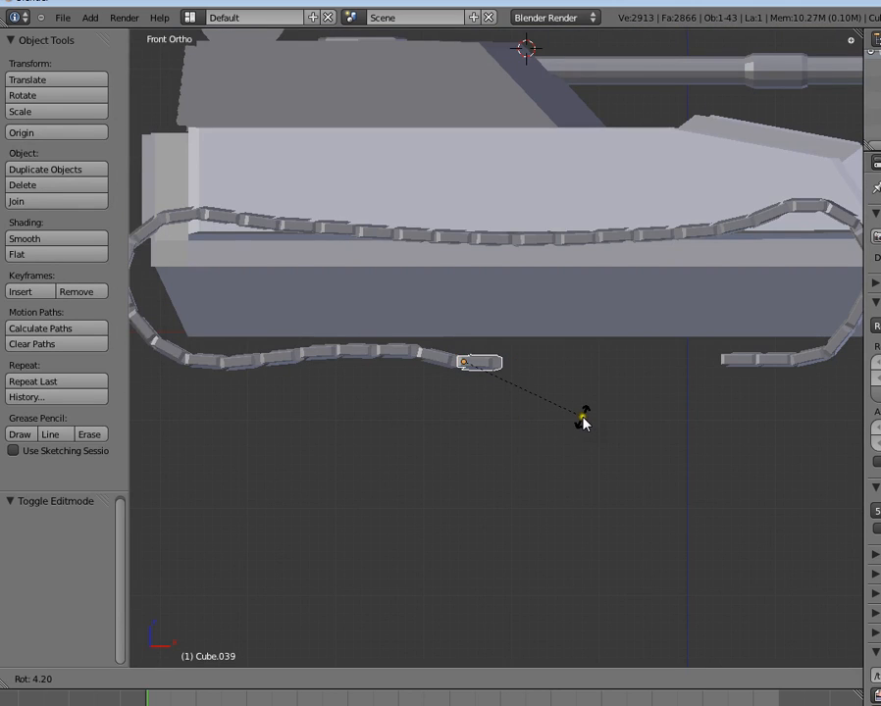
{"action": "left_click", "coordinate": [580, 418]}
{"action": "key", "text": "shift+d"}
{"action": "left_click", "coordinate": [579, 415]}
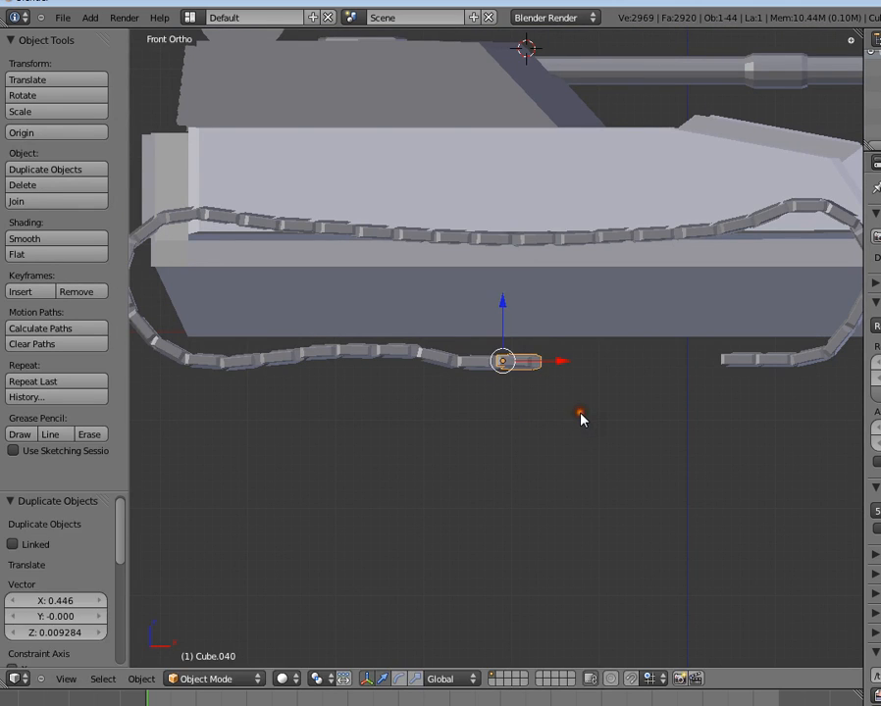
{"action": "key", "text": "shift+d"}
{"action": "left_click", "coordinate": [593, 419]}
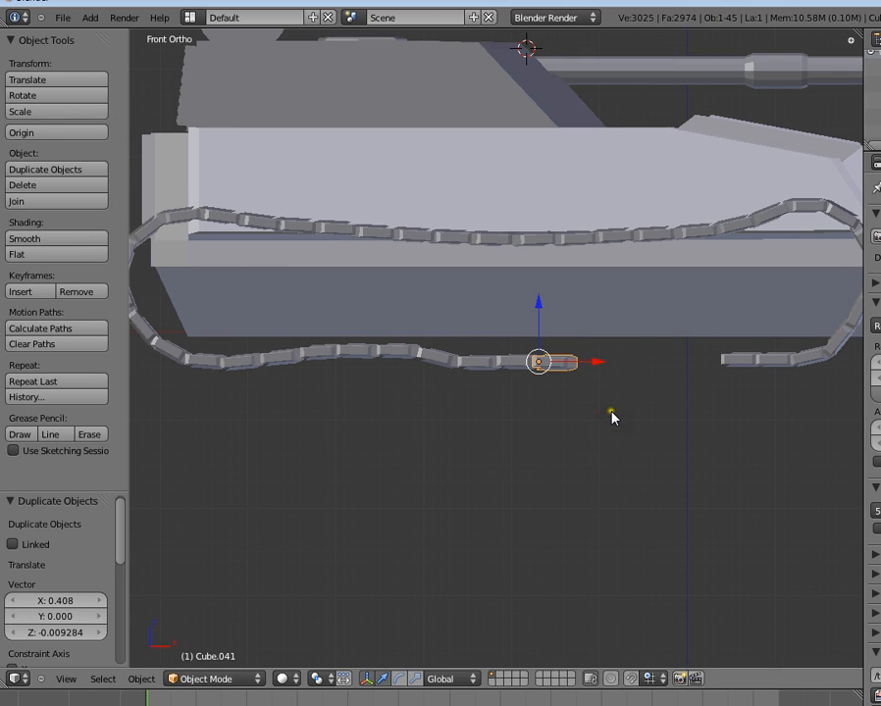
- Duplicate the front bottom link 0.418 along X and tilt the copy upward by about -7.4°
{"action": "key", "text": "shift+d"}
{"action": "left_click", "coordinate": [659, 408]}
{"action": "key", "text": "r"}
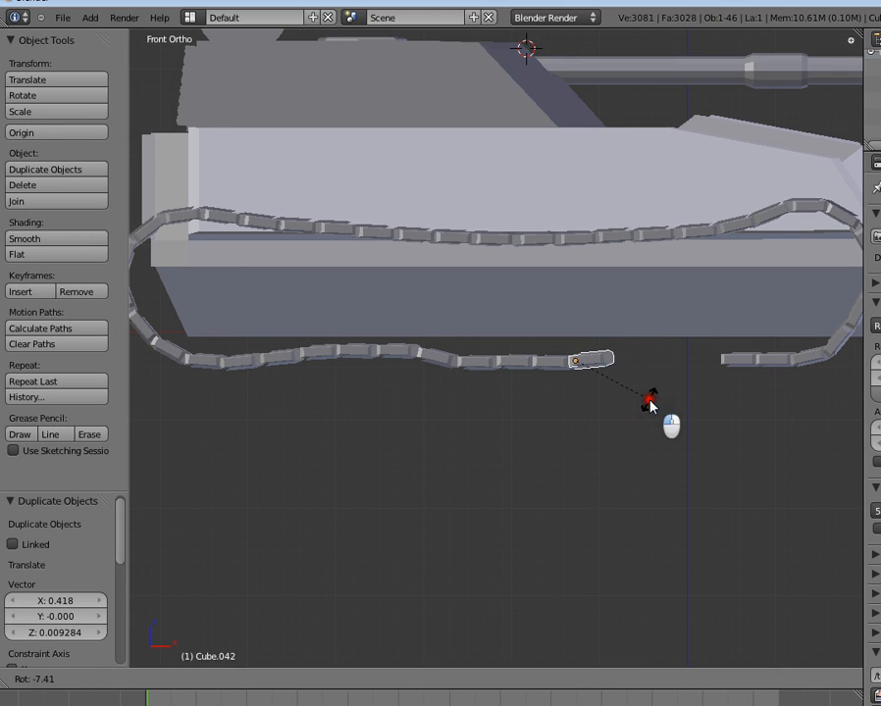
{"action": "left_click", "coordinate": [651, 402]}
- Duplicate the tilted link by X 0.399, Z 0.0557, rotate the copy level by about 5°, and lower it 0.02785 along Z
{"action": "key", "text": "shift+d"}
{"action": "left_click", "coordinate": [685, 397]}
{"action": "key", "text": "r"}
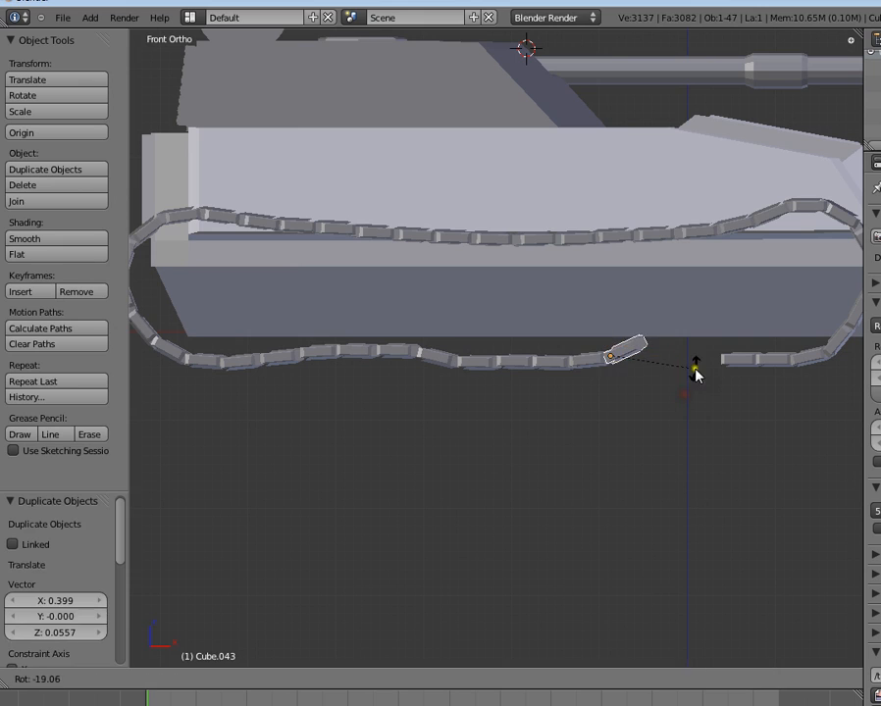
{"action": "right_click", "coordinate": [666, 422]}
{"action": "key", "text": "r"}
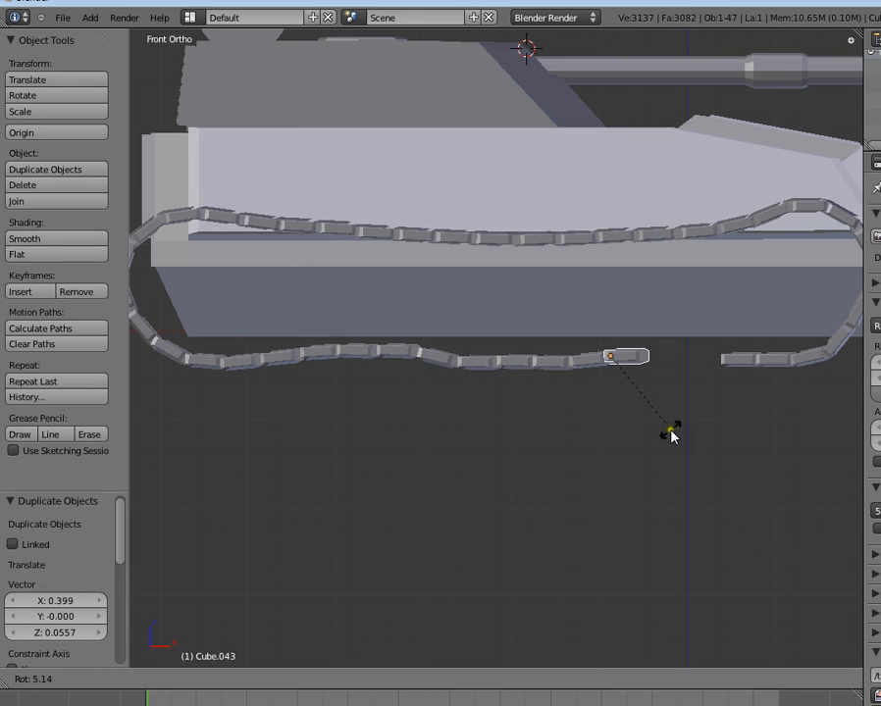
{"action": "left_click", "coordinate": [670, 435]}
{"action": "key", "text": "g"}
{"action": "left_click", "coordinate": [667, 432]}
- Close the bottom gap with two more links, offset 0.408 and about 0.399 along X, rotating the last 1.993° and nudging it forward
{"action": "key", "text": "shift+d"}
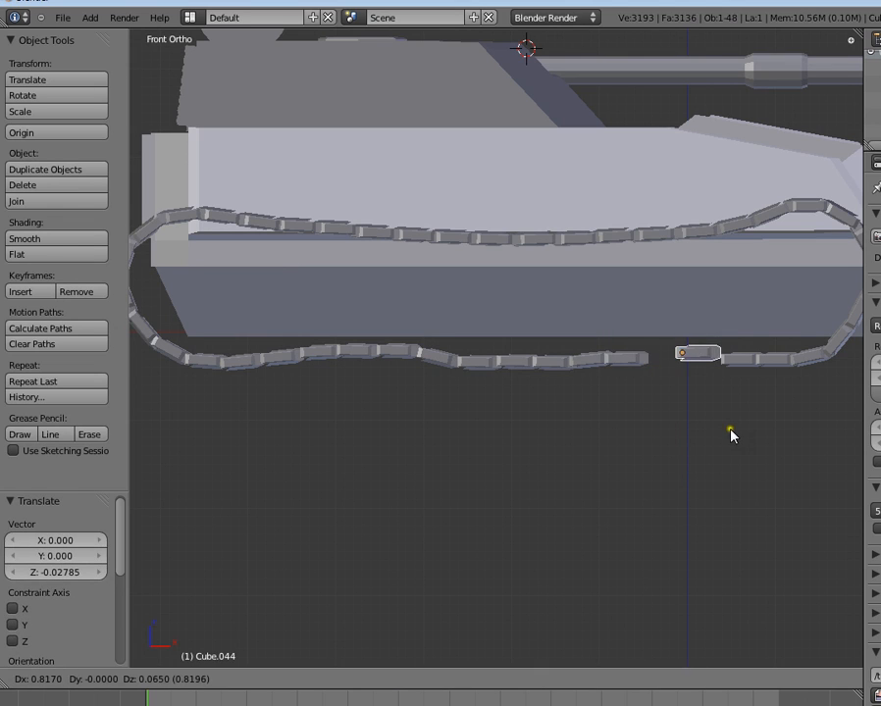
{"action": "left_click", "coordinate": [704, 433]}
{"action": "key", "text": "shift+d"}
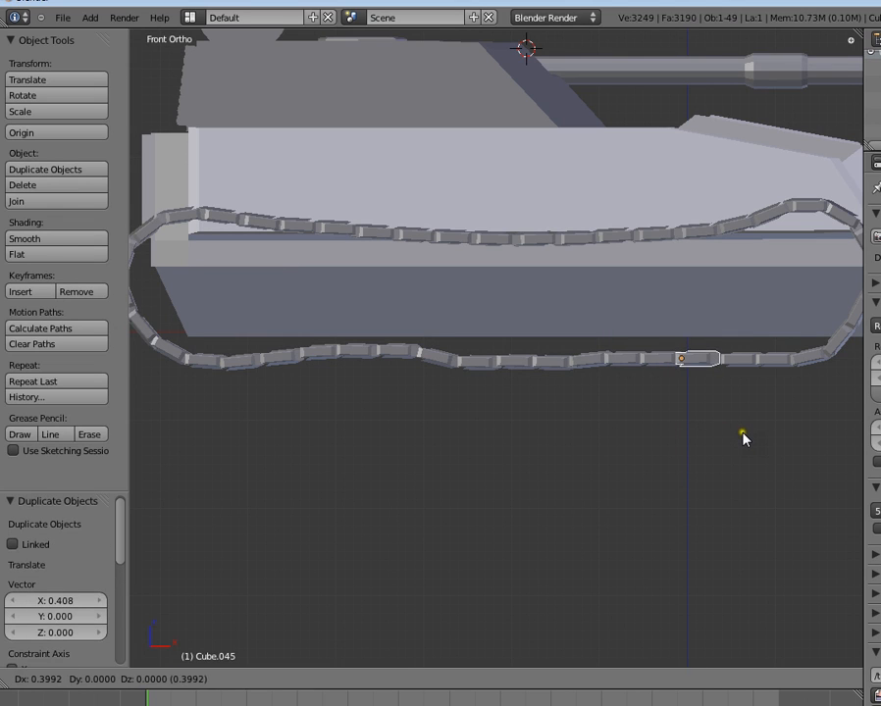
{"action": "left_click", "coordinate": [744, 436]}
{"action": "key", "text": "r"}
{"action": "left_click", "coordinate": [745, 442]}
{"action": "key", "text": "g"}
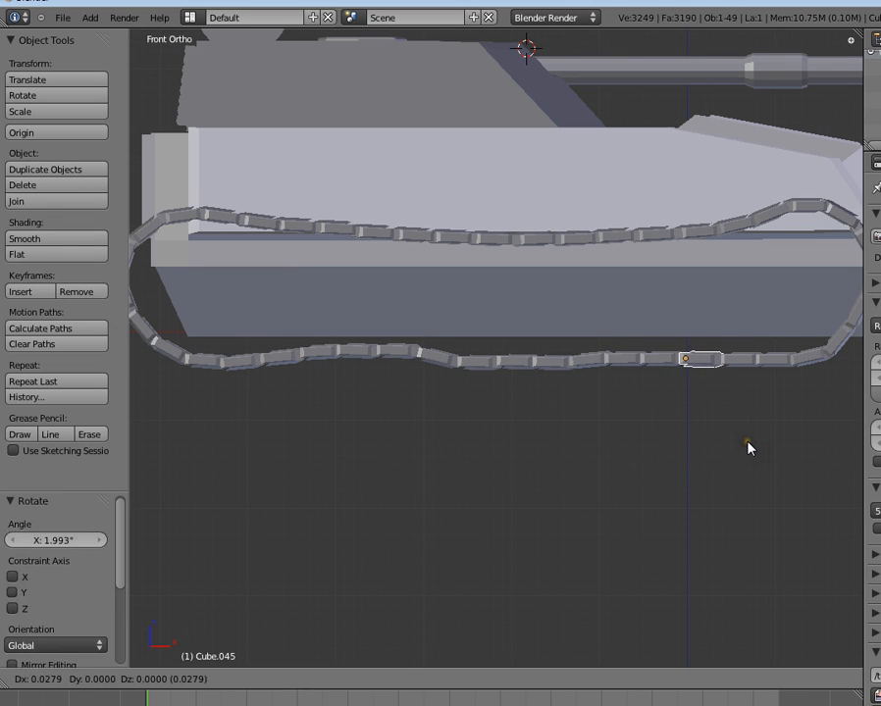
{"action": "left_click", "coordinate": [747, 447]}
- Examine the completed track loop in perspective, along its bottom run and beside the hull
{"action": "middle_click_drag", "start_coordinate": [748, 447], "coordinate": [600, 469]}
{"action": "key", "text": "a"}
{"action": "key", "text": "KP_5"}
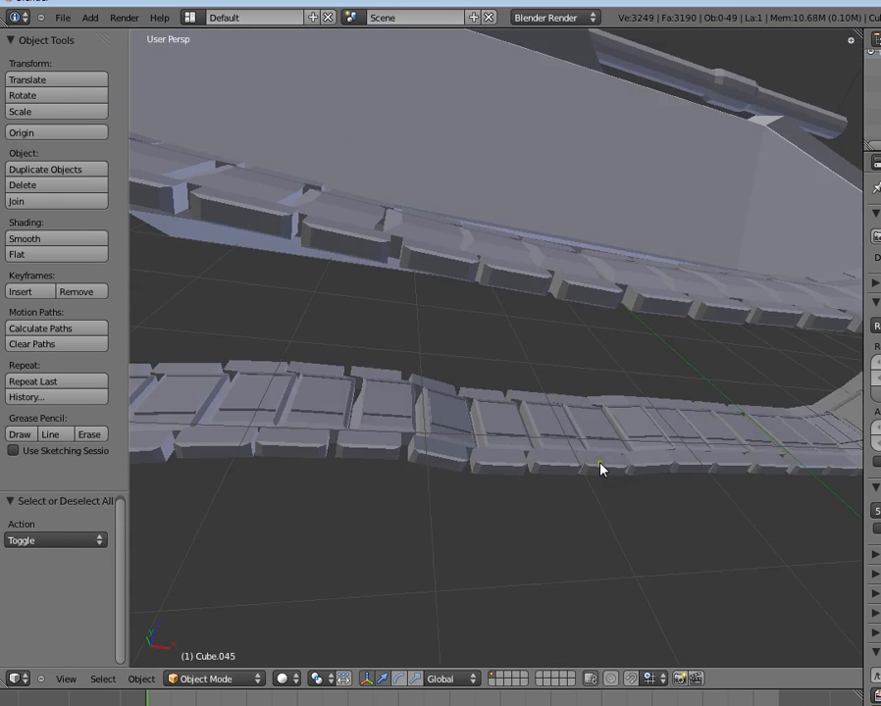
{"action": "scroll", "coordinate": [495, 376], "scroll_direction": "down", "scroll_amount": 5}
{"action": "scroll", "coordinate": [396, 410], "scroll_direction": "up", "scroll_amount": 5}
{"action": "middle_click_drag", "start_coordinate": [562, 394], "coordinate": [296, 284]}
{"action": "scroll", "coordinate": [586, 434], "scroll_direction": "down", "scroll_amount": 5}
{"action": "scroll", "coordinate": [527, 495], "scroll_direction": "up", "scroll_amount": 3}
- Select all the track links, slide them toward the hull to test the fit, and move them back out by -3.444 along Y
{"action": "key", "text": "b"}
{"action": "left_click_drag", "start_coordinate": [327, 157], "coordinate": [456, 513]}
{"action": "middle_click_drag", "start_coordinate": [419, 450], "coordinate": [497, 339]}
{"action": "left_click_drag", "start_coordinate": [493, 317], "coordinate": [558, 309]}
{"action": "mouse_move", "coordinate": [558, 309]}
{"action": "middle_mouse_down"}
{"action": "mouse_move", "coordinate": [595, 202]}
{"action": "mouse_move", "coordinate": [503, 312]}
{"action": "mouse_move", "coordinate": [468, 315]}
{"action": "mouse_move", "coordinate": [553, 312]}
{"action": "middle_mouse_up"}
{"action": "left_click_drag", "start_coordinate": [565, 312], "coordinate": [374, 310]}
- In the hull mesh, inset the three underside faces of the track-side skirt by extruding them in place and scaling to 0.972
{"action": "right_click", "coordinate": [529, 248]}
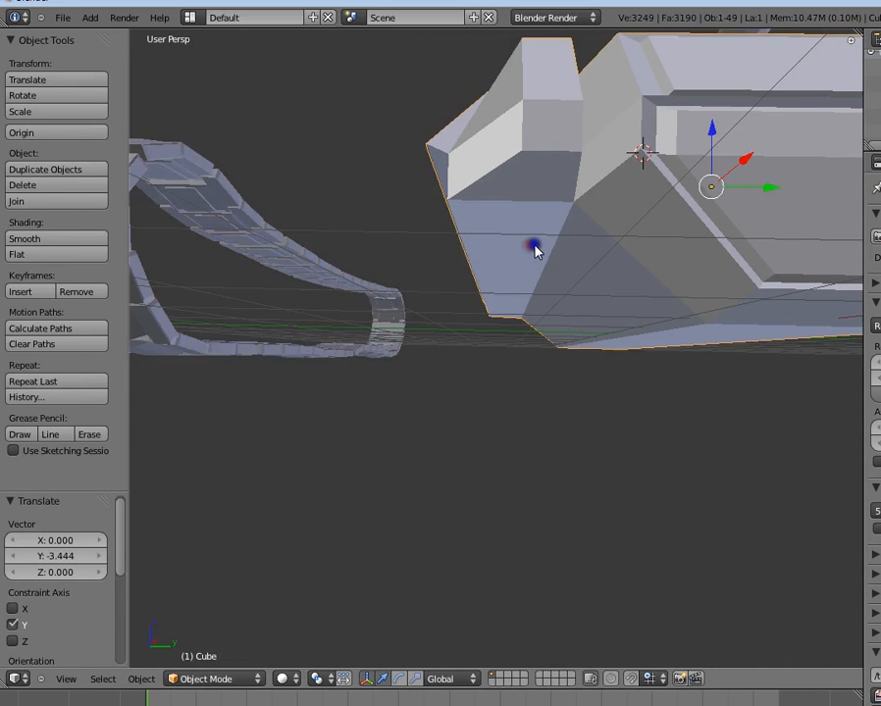
{"action": "key", "text": "Tab"}
{"action": "middle_click_drag", "start_coordinate": [534, 250], "coordinate": [488, 269]}
{"action": "scroll", "coordinate": [487, 270], "scroll_direction": "up", "scroll_amount": 4}
{"action": "key", "text": "a"}
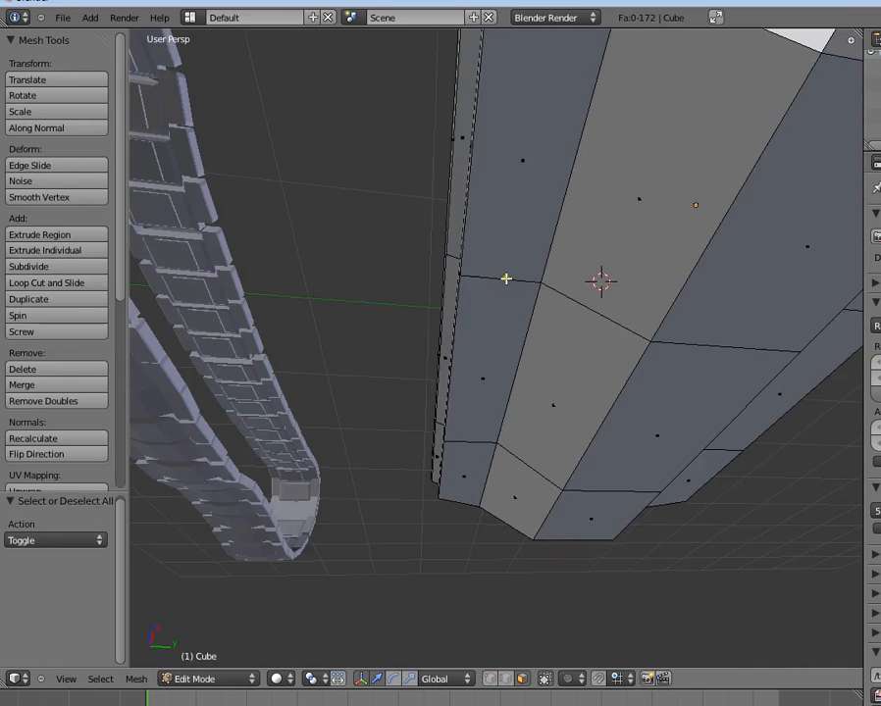
{"action": "right_click", "coordinate": [519, 176]}
{"action": "right_click", "coordinate": [488, 332], "text": "shift"}
{"action": "right_click", "coordinate": [475, 470], "text": "shift"}
{"action": "middle_click_drag", "start_coordinate": [475, 470], "coordinate": [487, 361]}
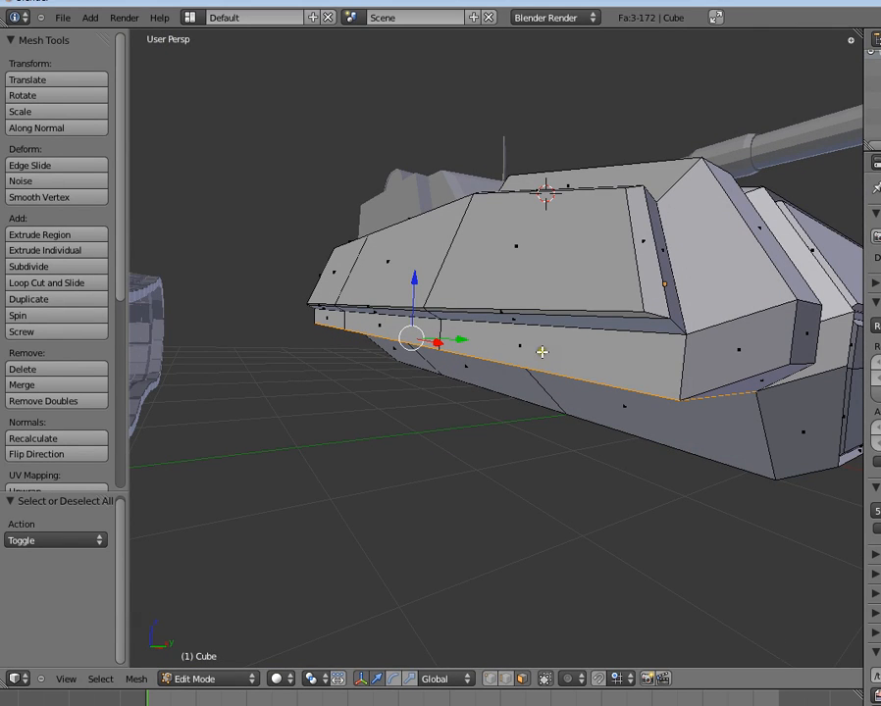
{"action": "middle_click_drag", "start_coordinate": [561, 334], "coordinate": [528, 267]}
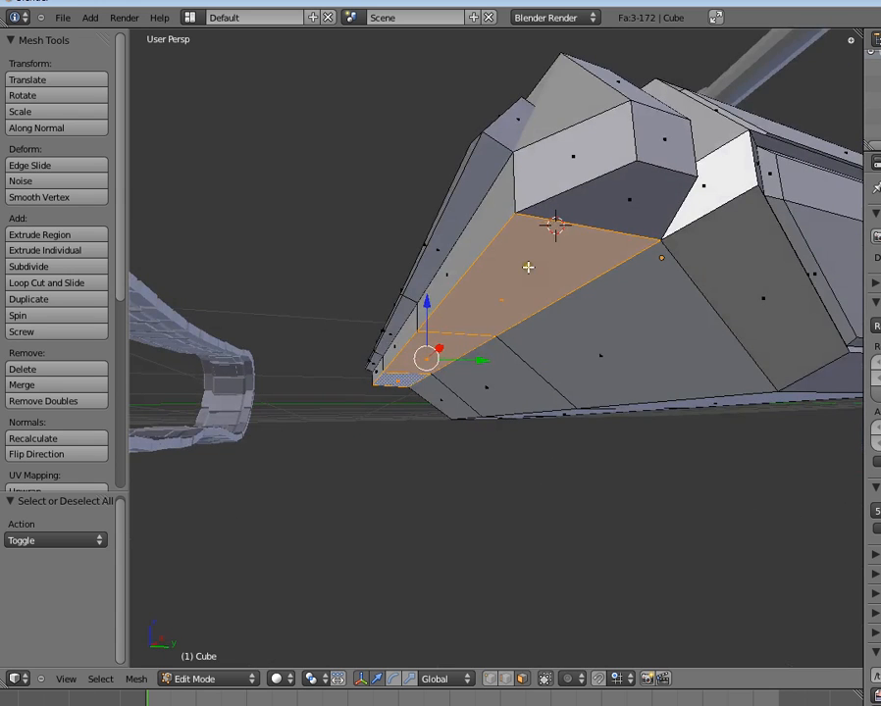
{"action": "key", "text": "e"}
{"action": "right_click", "coordinate": [627, 348]}
{"action": "key", "text": "s"}
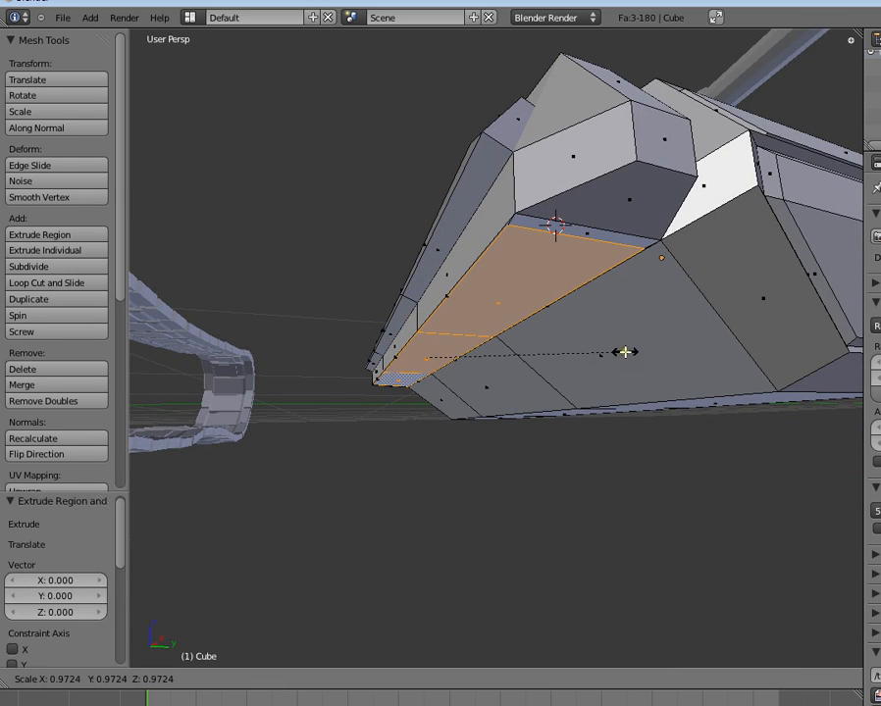
{"action": "left_click", "coordinate": [625, 351]}
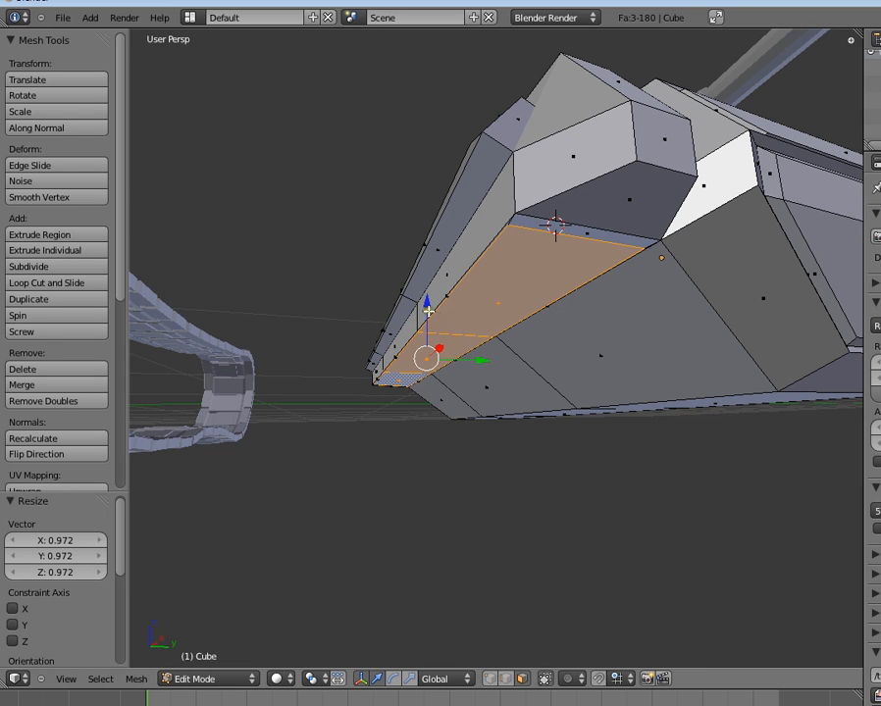
- Try extruding the inset underside faces up into the skirt by about 0.35 along their normal
{"action": "key", "text": "e"}
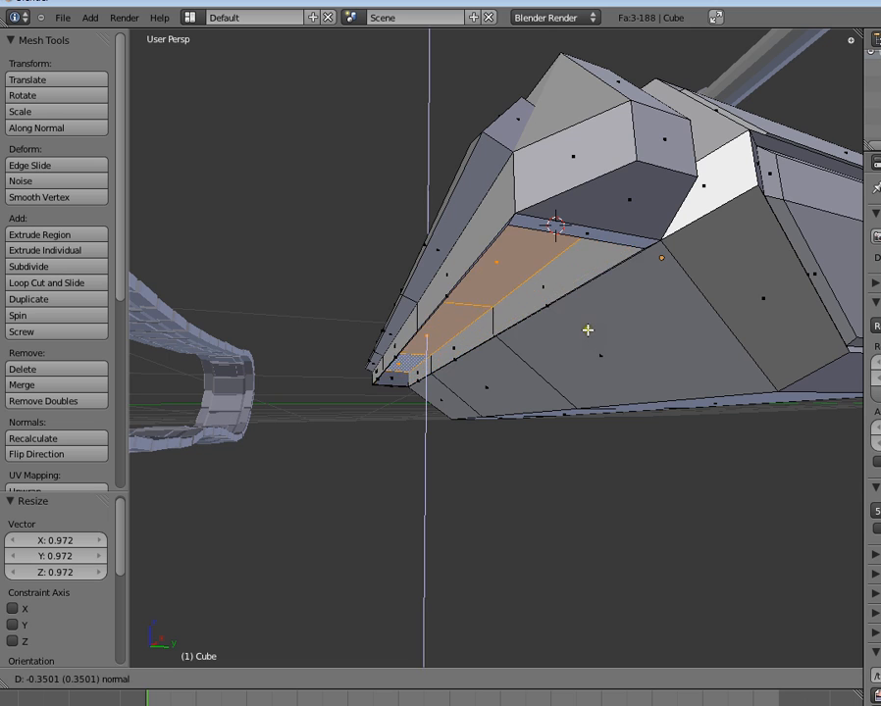
{"action": "left_click", "coordinate": [586, 320]}
{"action": "key", "text": "Tab"}
{"action": "middle_click_drag", "start_coordinate": [511, 329], "coordinate": [498, 346]}
{"action": "key", "text": "Tab"}
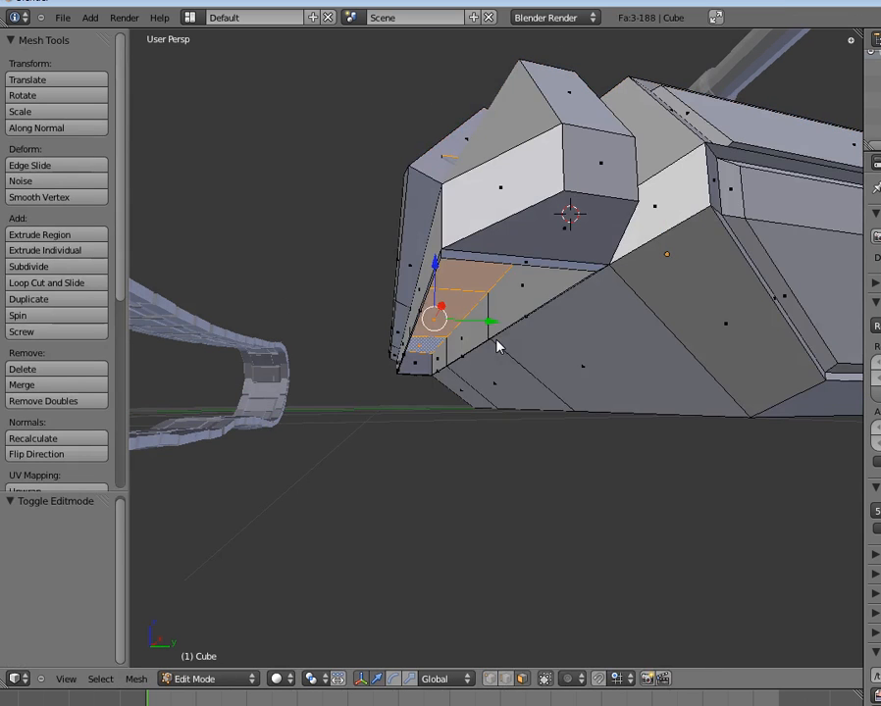
- Raise the inset underside faces about 0.43 along Z to form a track recess in the skirt
{"action": "key", "text": "g"}
{"action": "key", "text": "z"}
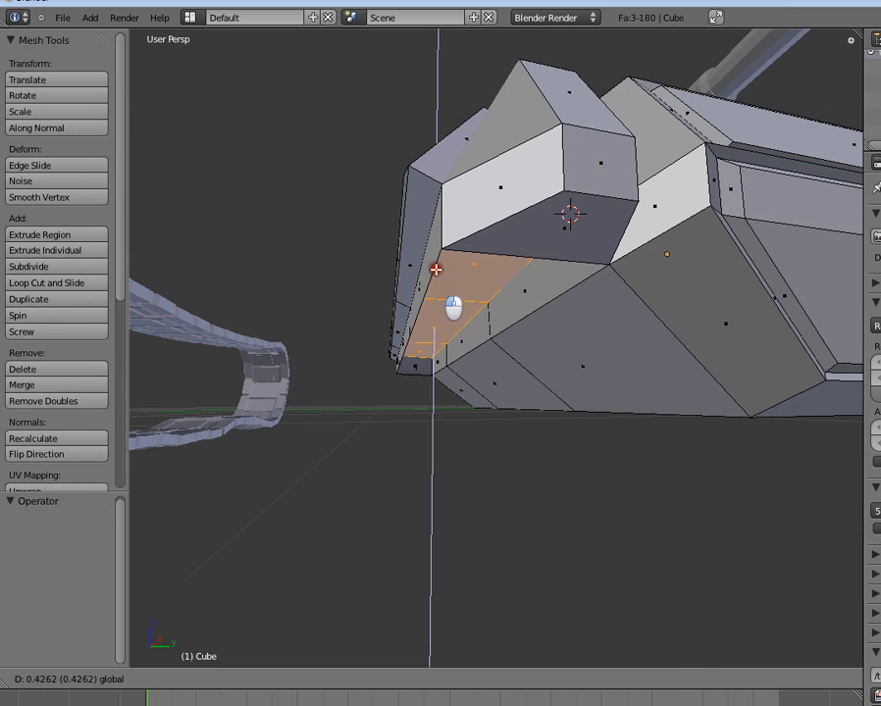
{"action": "left_click", "coordinate": [436, 275]}
{"action": "key", "text": "Tab"}
{"action": "middle_click_drag", "start_coordinate": [542, 346], "coordinate": [477, 373]}
{"action": "key", "text": "a"}
{"action": "scroll", "coordinate": [478, 373], "scroll_direction": "down", "scroll_amount": 4}
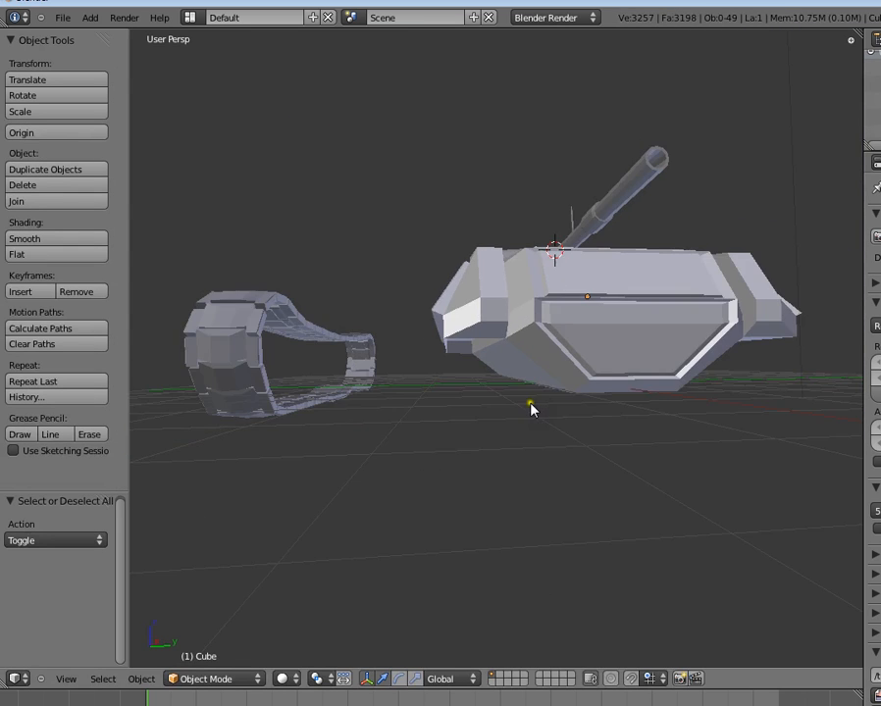
- Scale the whole hull object along the Y axis and clear the selection
{"action": "middle_click_drag", "start_coordinate": [531, 405], "coordinate": [492, 195]}
{"action": "right_click", "coordinate": [519, 333]}
{"action": "scroll", "coordinate": [520, 337], "scroll_direction": "down", "scroll_amount": 5}
{"action": "key", "text": "s"}
{"action": "key", "text": "y"}
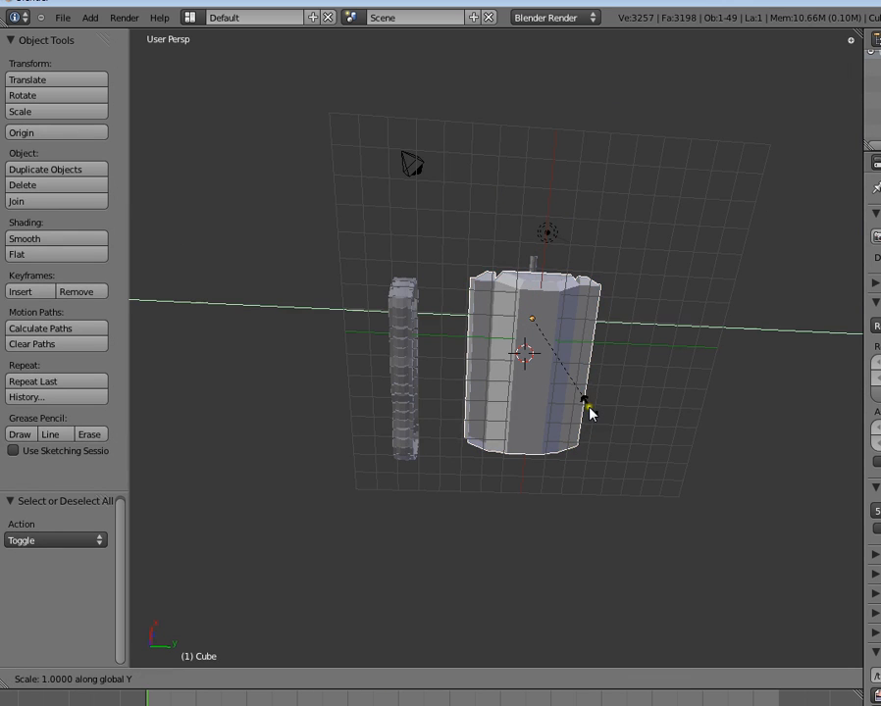
{"action": "left_click", "coordinate": [600, 422]}
{"action": "middle_click_drag", "start_coordinate": [601, 422], "coordinate": [495, 266]}
{"action": "key", "text": "a"}
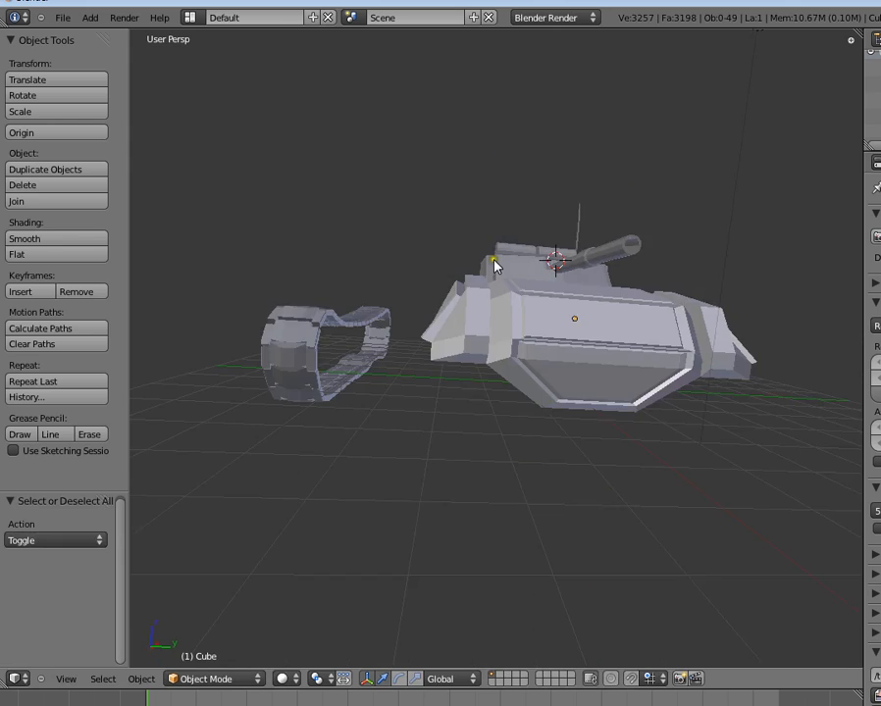
- Inset the three underside faces of the opposite skirt by extruding them in place and scaling to about 0.977
{"action": "middle_click_drag", "start_coordinate": [540, 330], "coordinate": [605, 319]}
{"action": "key", "text": "Tab"}
{"action": "key", "text": "a"}
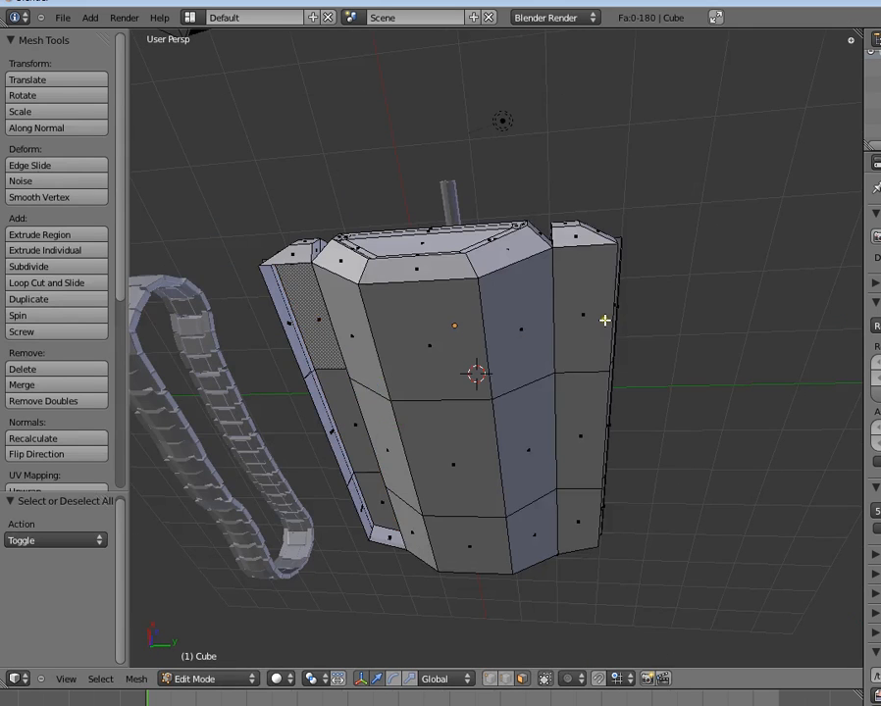
{"action": "right_click", "coordinate": [605, 320]}
{"action": "right_click", "coordinate": [588, 409], "text": "shift"}
{"action": "right_click", "coordinate": [579, 515], "text": "shift"}
{"action": "middle_click_drag", "start_coordinate": [489, 387], "coordinate": [568, 436]}
{"action": "key", "text": "e"}
{"action": "right_click", "coordinate": [667, 443]}
{"action": "key", "text": "s"}
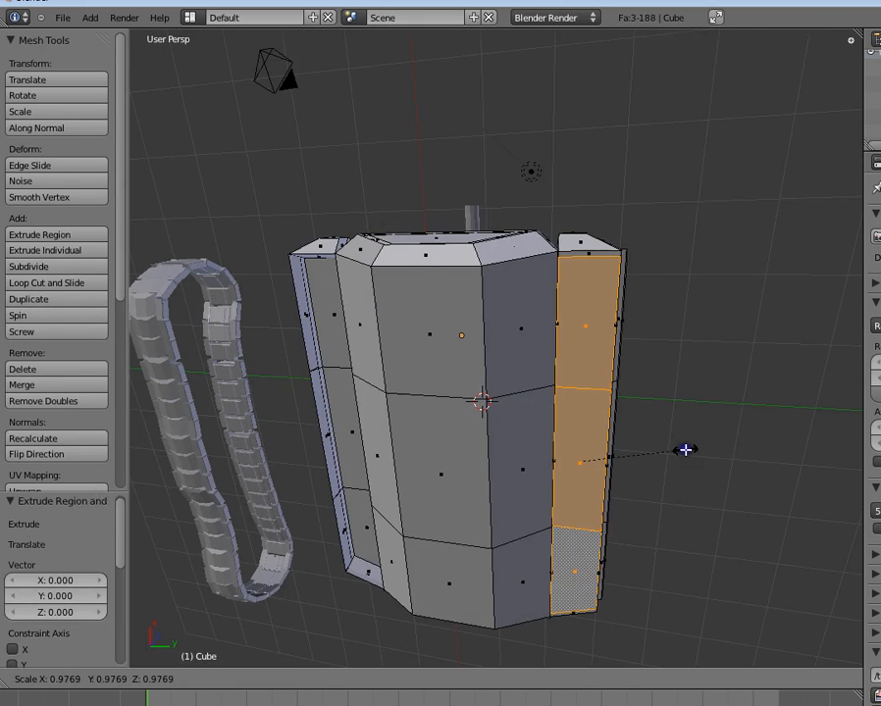
{"action": "left_click", "coordinate": [685, 449]}
- Try raising the inset faces into the opposite skirt and inspect the recess from below
{"action": "middle_click_drag", "start_coordinate": [684, 449], "coordinate": [299, 411]}
{"action": "middle_click_drag", "start_coordinate": [474, 446], "coordinate": [611, 438]}
{"action": "left_click_drag", "start_coordinate": [642, 409], "coordinate": [655, 397]}
{"action": "key", "text": "Tab"}
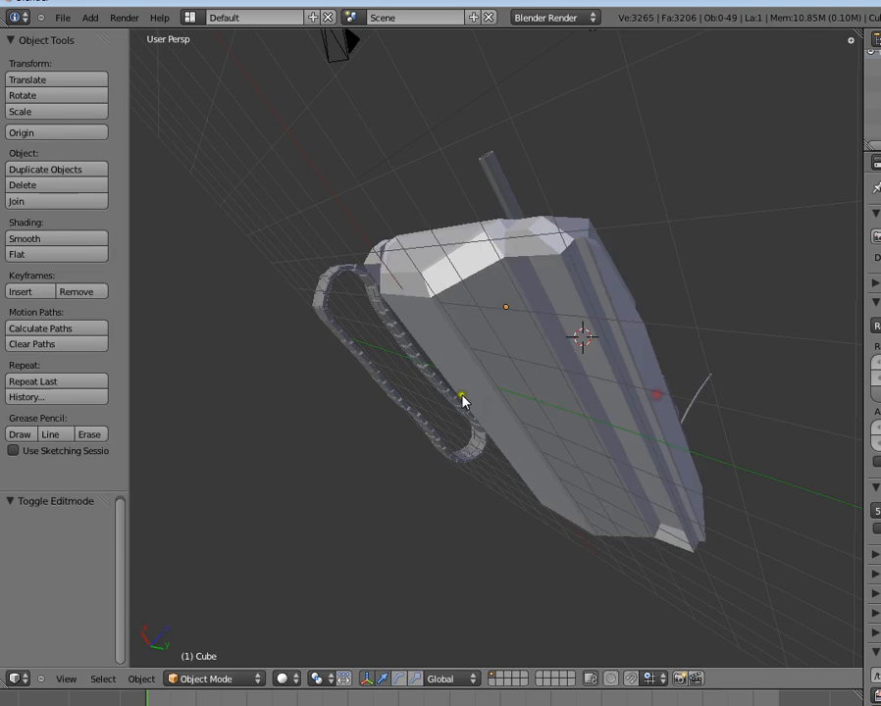
{"action": "middle_click_drag", "start_coordinate": [461, 400], "coordinate": [458, 503]}
{"action": "scroll", "coordinate": [458, 503], "scroll_direction": "up", "scroll_amount": 4}
{"action": "key", "text": "Tab"}
{"action": "middle_click_drag", "start_coordinate": [464, 435], "coordinate": [862, 500]}
{"action": "left_click", "coordinate": [843, 503]}
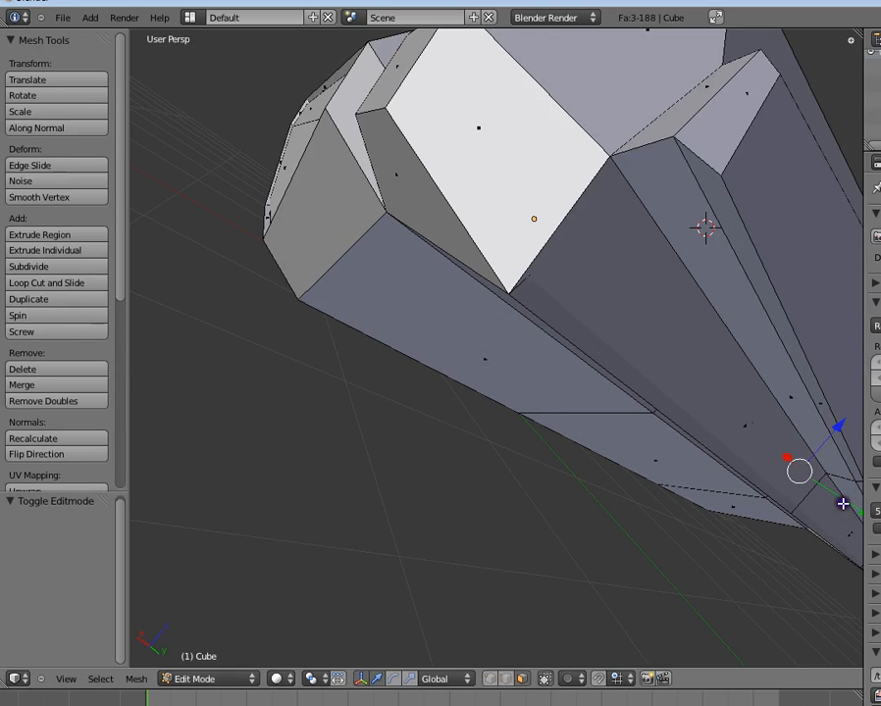
{"action": "right_click", "coordinate": [832, 505]}
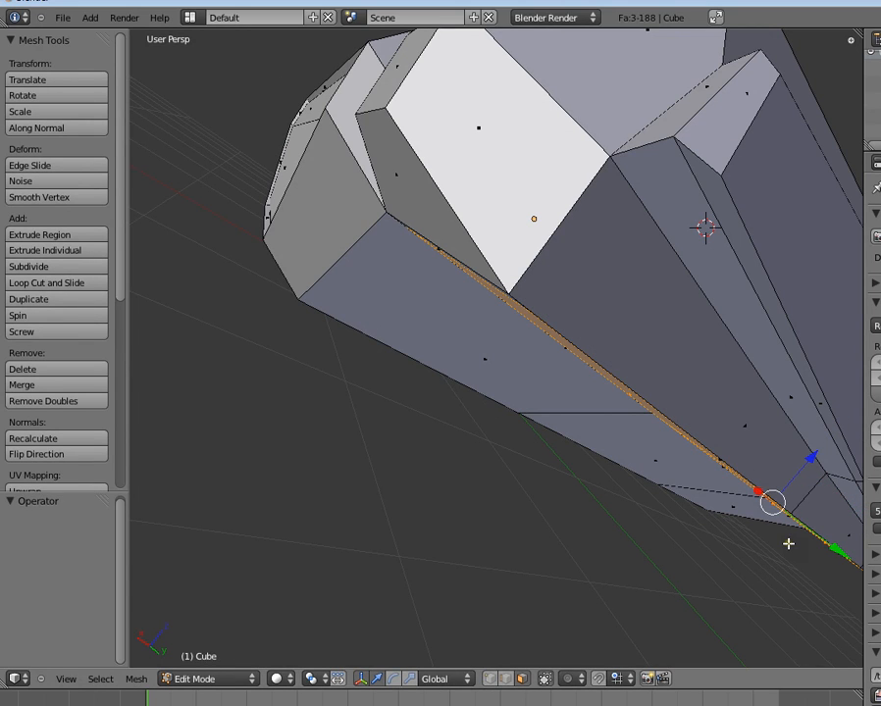
- Extrude the opposite skirt's inset faces 0.539 upward and adjust their height along Z to form the second track recess
{"action": "key", "text": "e"}
{"action": "left_click", "coordinate": [812, 488]}
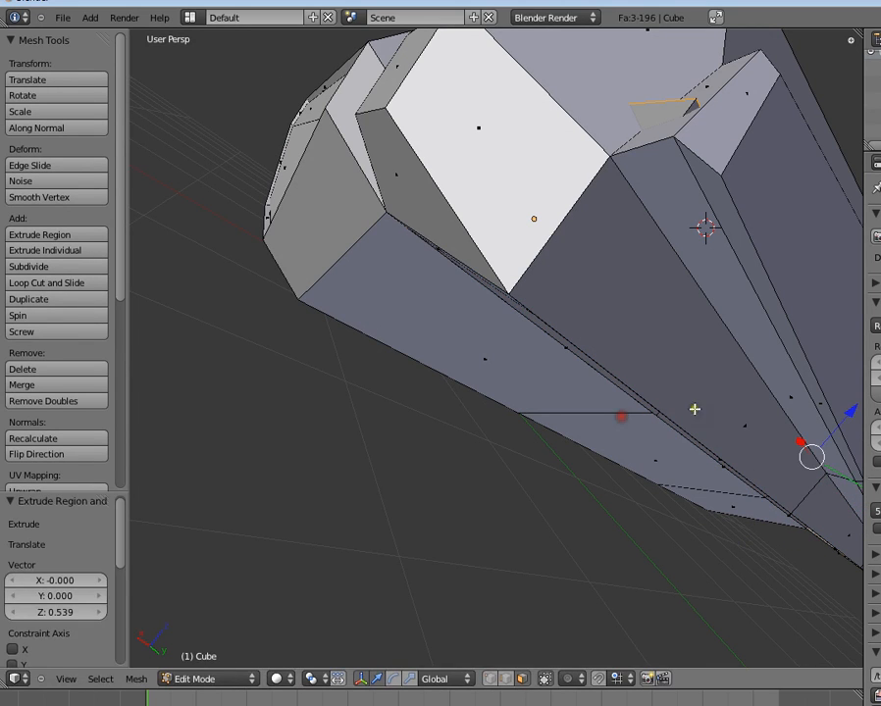
{"action": "key", "text": "g"}
{"action": "key", "text": "z"}
{"action": "left_click", "coordinate": [841, 426]}
{"action": "middle_click_drag", "start_coordinate": [841, 425], "coordinate": [618, 246]}
{"action": "key", "text": "Tab"}
{"action": "scroll", "coordinate": [619, 246], "scroll_direction": "down", "scroll_amount": 6}
- Select all the track links and move them 3.067 along Y into the recess under the hull's skirt
{"action": "middle_click_drag", "start_coordinate": [531, 294], "coordinate": [398, 324]}
{"action": "key", "text": "a"}
{"action": "key", "text": "b"}
{"action": "left_click_drag", "start_coordinate": [357, 245], "coordinate": [463, 488]}
{"action": "key", "text": "Tab"}
{"action": "key", "text": "g"}
{"action": "left_click_drag", "start_coordinate": [567, 383], "coordinate": [576, 383]}
{"action": "middle_click_drag", "start_coordinate": [501, 343], "coordinate": [437, 334]}
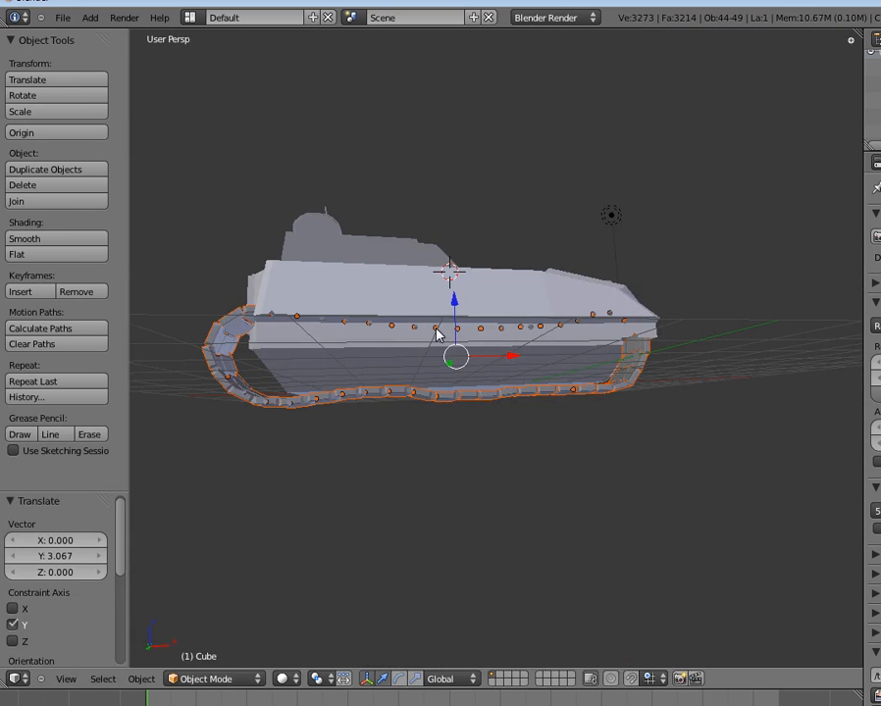
- Scale the selected track loop to 0.897 in the front orthographic view
{"action": "key", "text": "KP_3"}
{"action": "key", "text": "KP_5"}
{"action": "key", "text": "KP_1"}
{"action": "scroll", "coordinate": [613, 435], "scroll_direction": "up", "scroll_amount": 3}
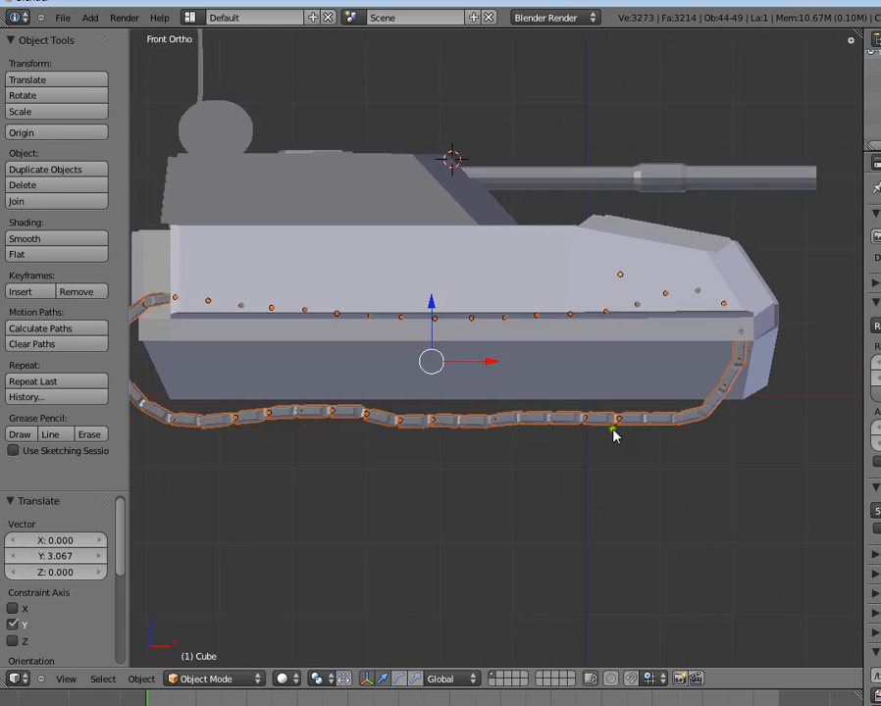
{"action": "key", "text": "s"}
{"action": "left_click", "coordinate": [604, 428]}
- Shift the track loop forward and slightly down beneath the hull, and scale it by 1.036
{"action": "key", "text": "g"}
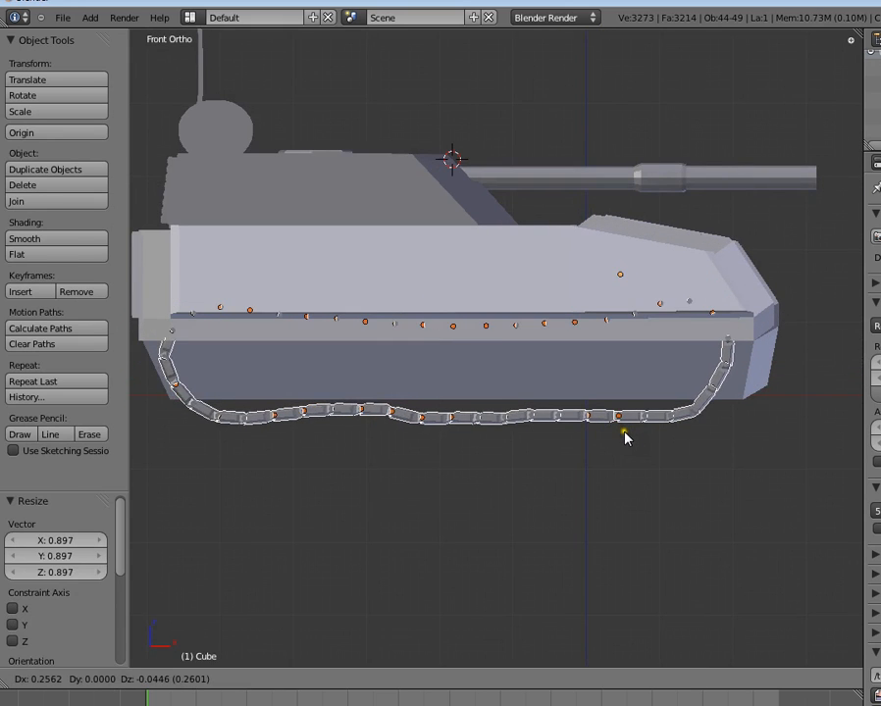
{"action": "left_click", "coordinate": [637, 437]}
{"action": "key", "text": "s"}
{"action": "left_click", "coordinate": [647, 439]}
- Examine how the track loop fits inside the skirt recess from below and from the tank's front
{"action": "middle_click_drag", "start_coordinate": [648, 439], "coordinate": [631, 180]}
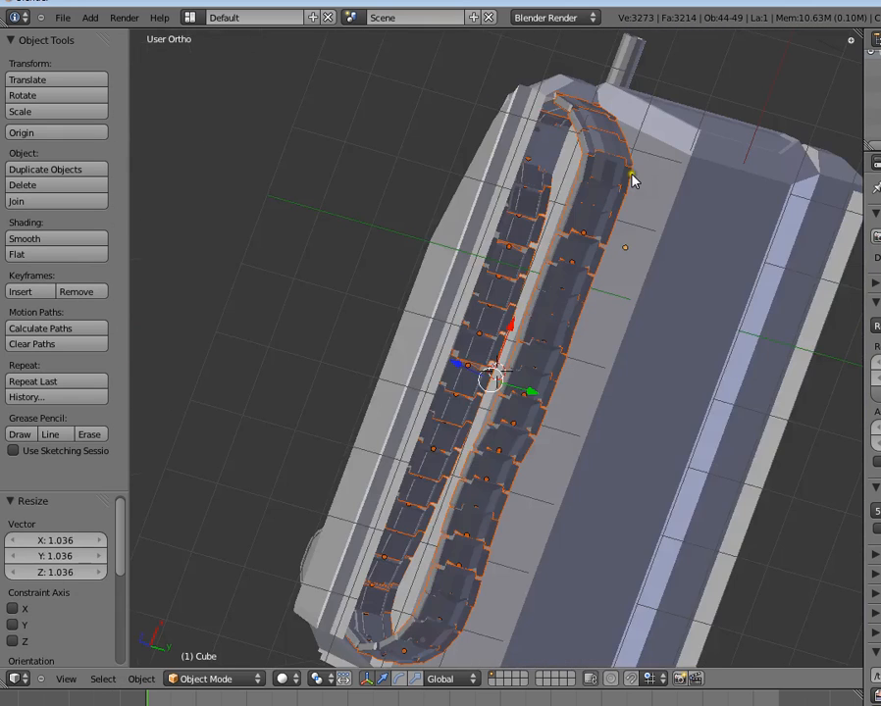
{"action": "middle_click_drag", "start_coordinate": [543, 276], "coordinate": [451, 202]}
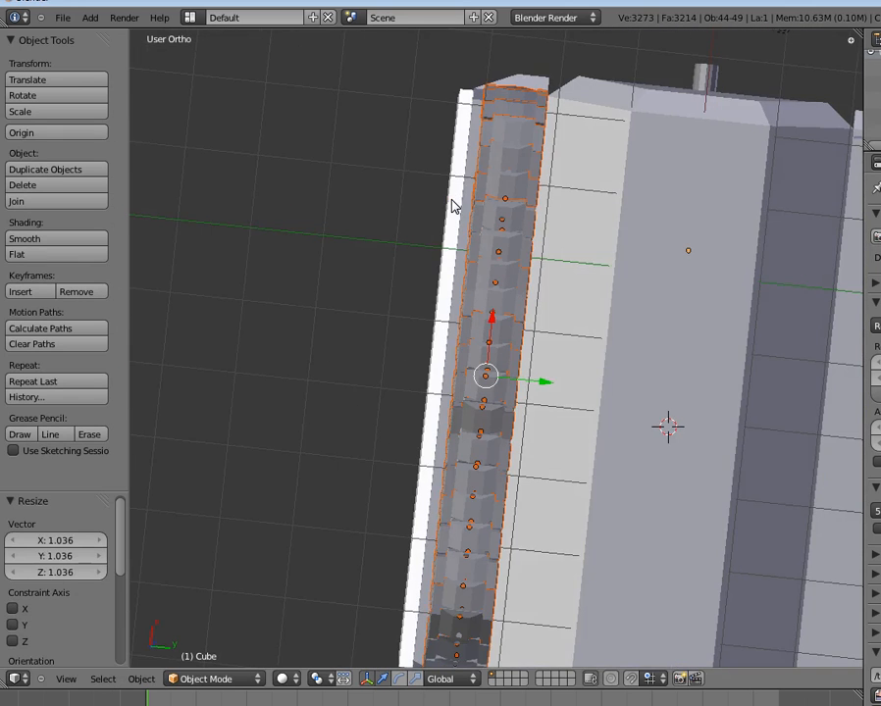
{"action": "key", "text": "KP_5"}
{"action": "scroll", "coordinate": [444, 264], "scroll_direction": "down", "scroll_amount": 4}
{"action": "middle_click_drag", "start_coordinate": [486, 354], "coordinate": [554, 508]}
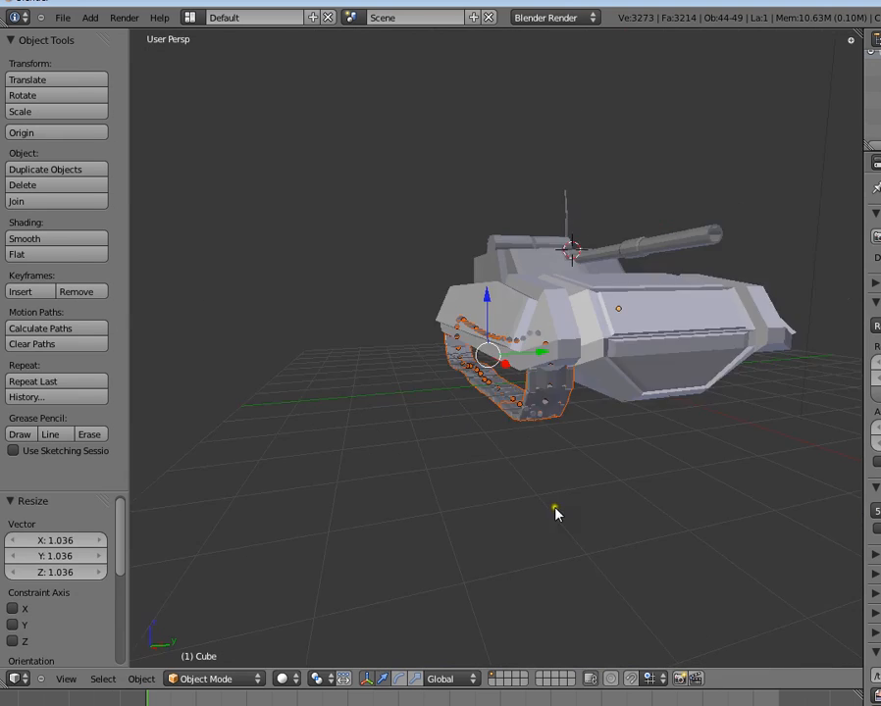
{"action": "scroll", "coordinate": [552, 490], "scroll_direction": "up", "scroll_amount": 2}
{"action": "middle_click_drag", "start_coordinate": [457, 368], "coordinate": [449, 343]}
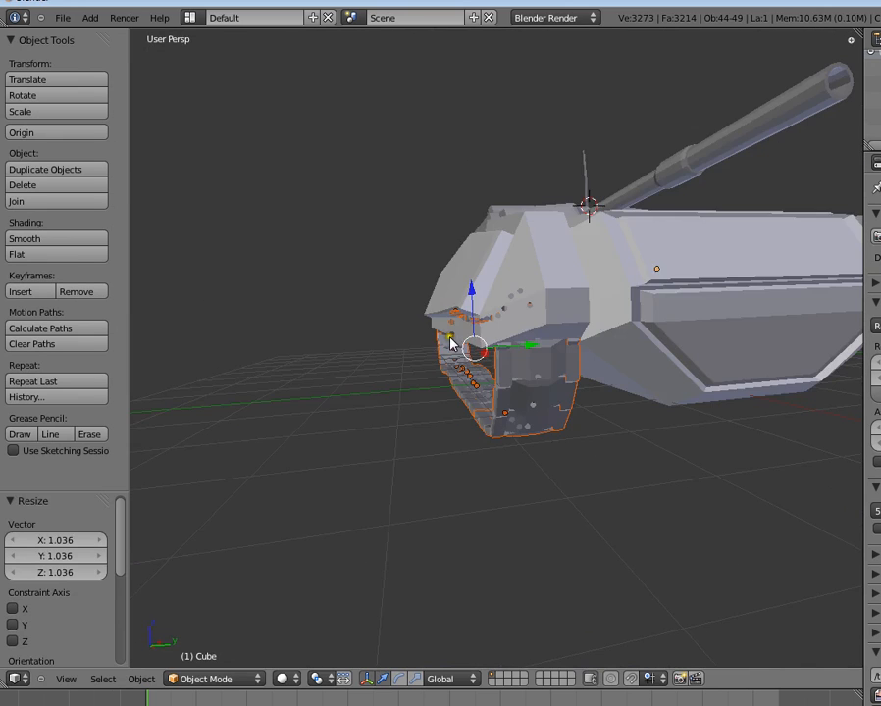
{"action": "scroll", "coordinate": [529, 416], "scroll_direction": "up", "scroll_amount": 2}
{"action": "middle_click_drag", "start_coordinate": [514, 418], "coordinate": [332, 329]}
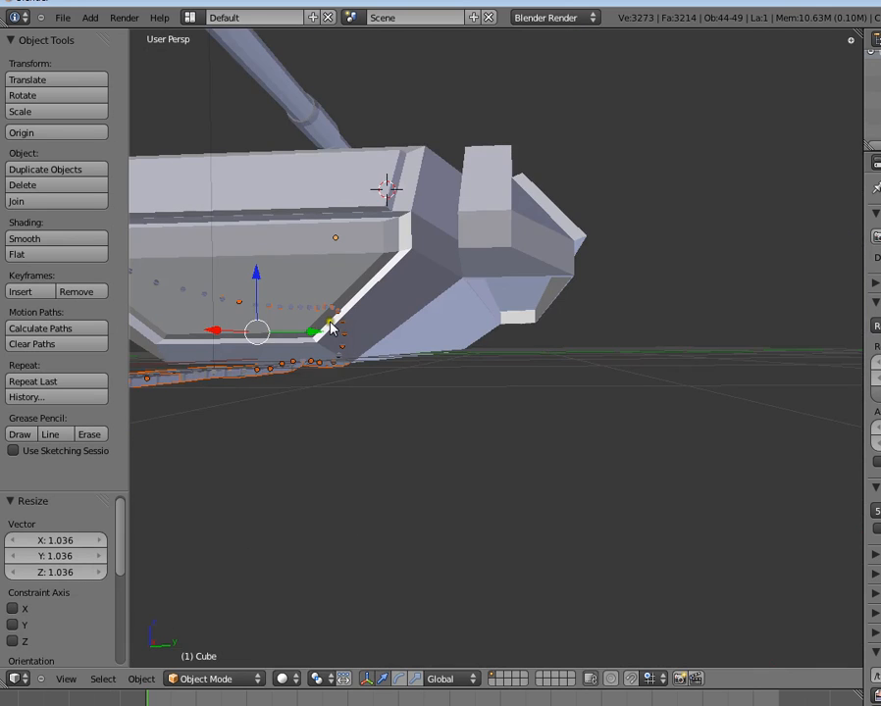
{"action": "key", "text": "shift+d"}
{"action": "key", "text": "x"}
{"action": "left_click", "coordinate": [453, 331]}
{"action": "scroll", "coordinate": [431, 331], "scroll_direction": "down", "scroll_amount": 5}
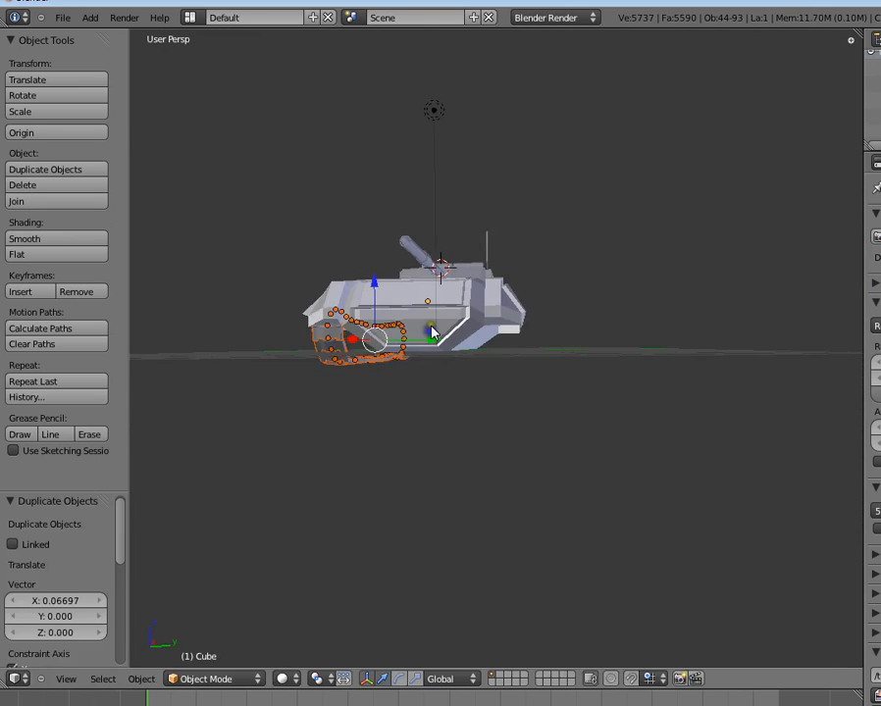
{"action": "middle_click_drag", "start_coordinate": [430, 332], "coordinate": [683, 357]}
{"action": "key", "text": "Delete"}
{"action": "scroll", "coordinate": [549, 355], "scroll_direction": "up", "scroll_amount": 5}
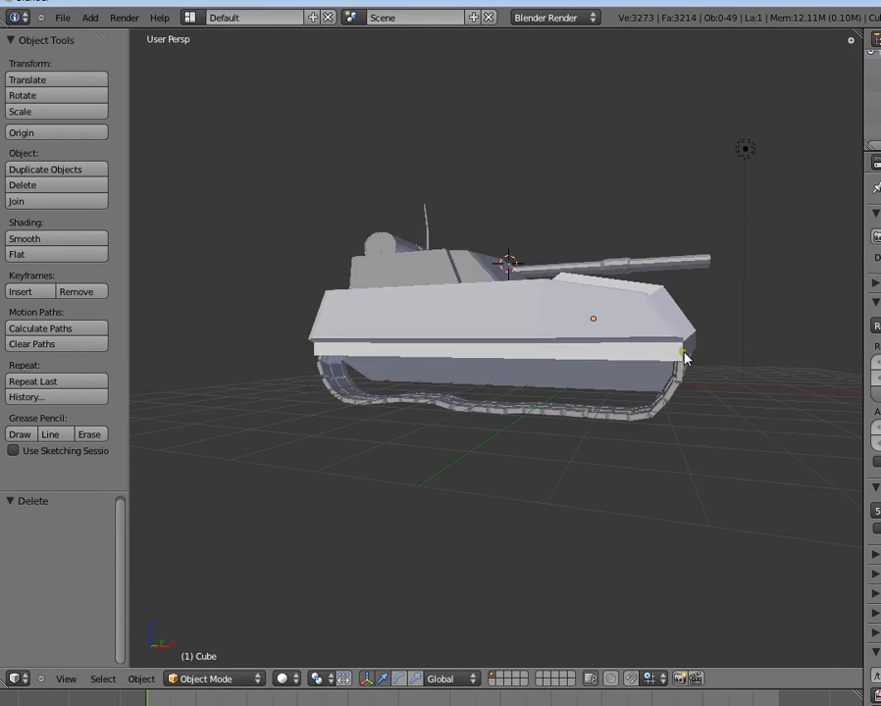
- Add a mesh cylinder with 12 vertices in the front orthographic view
{"action": "key", "text": "KP_3"}
{"action": "key", "text": "KP_1"}
{"action": "scroll", "coordinate": [502, 334], "scroll_direction": "up", "scroll_amount": 2}
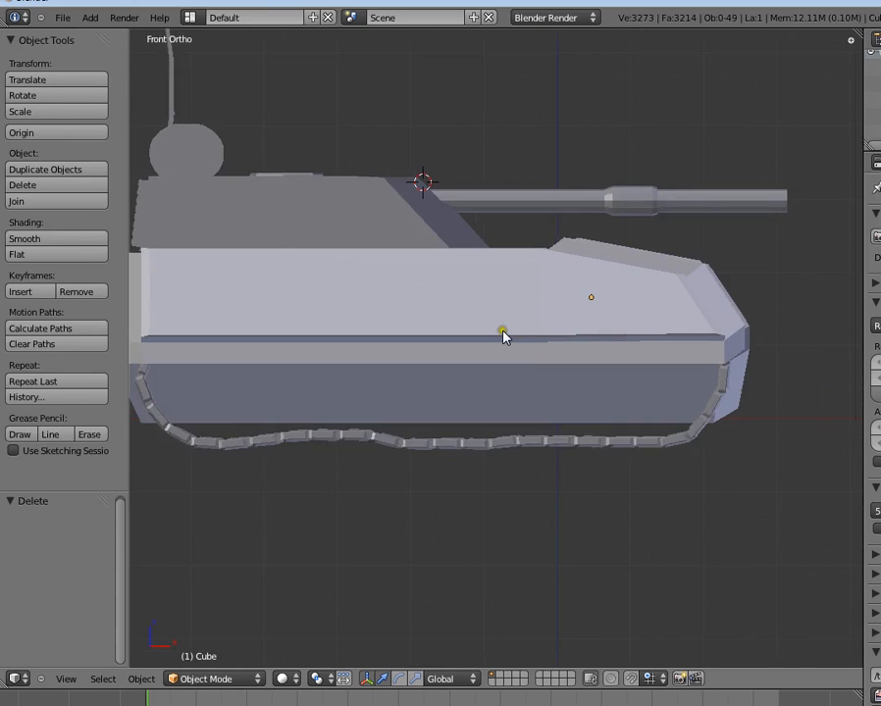
{"action": "middle_click_drag", "start_coordinate": [502, 334], "coordinate": [631, 437], "text": "shift"}
{"action": "key", "text": "space"}
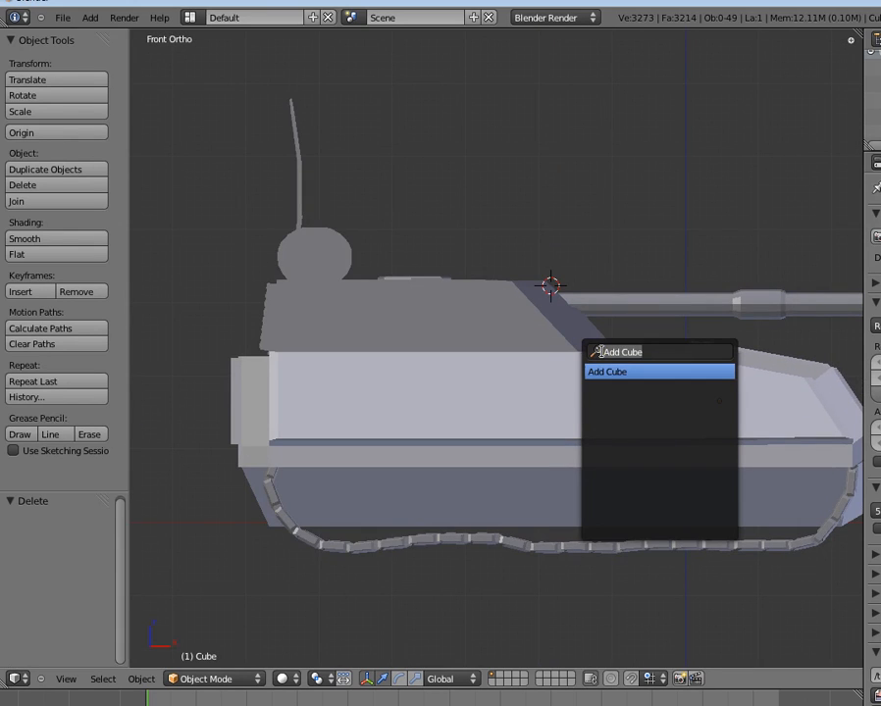
{"action": "type", "text": "cylin"}
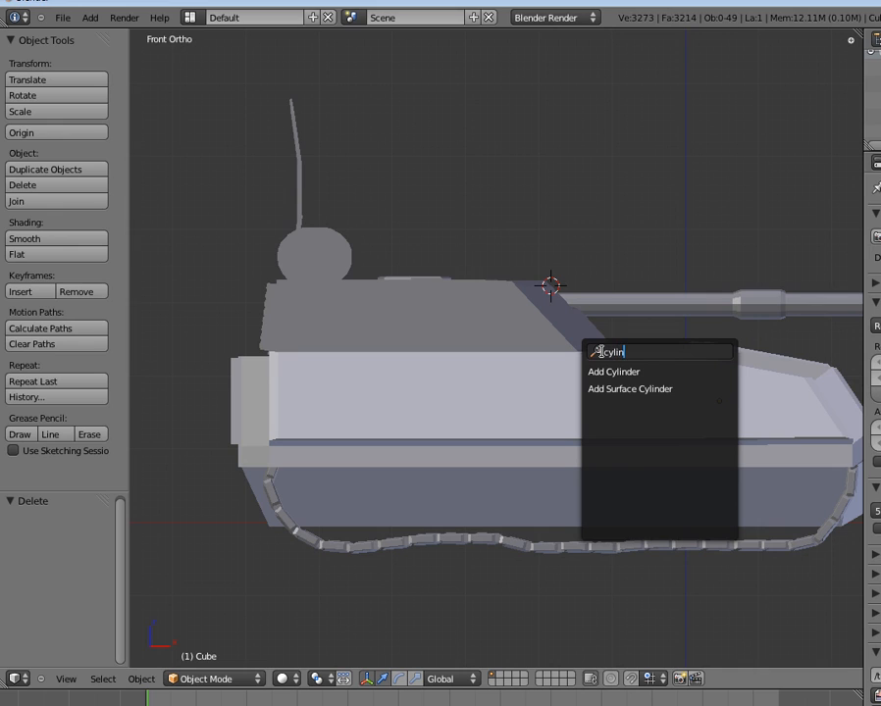
{"action": "key", "text": "Return"}
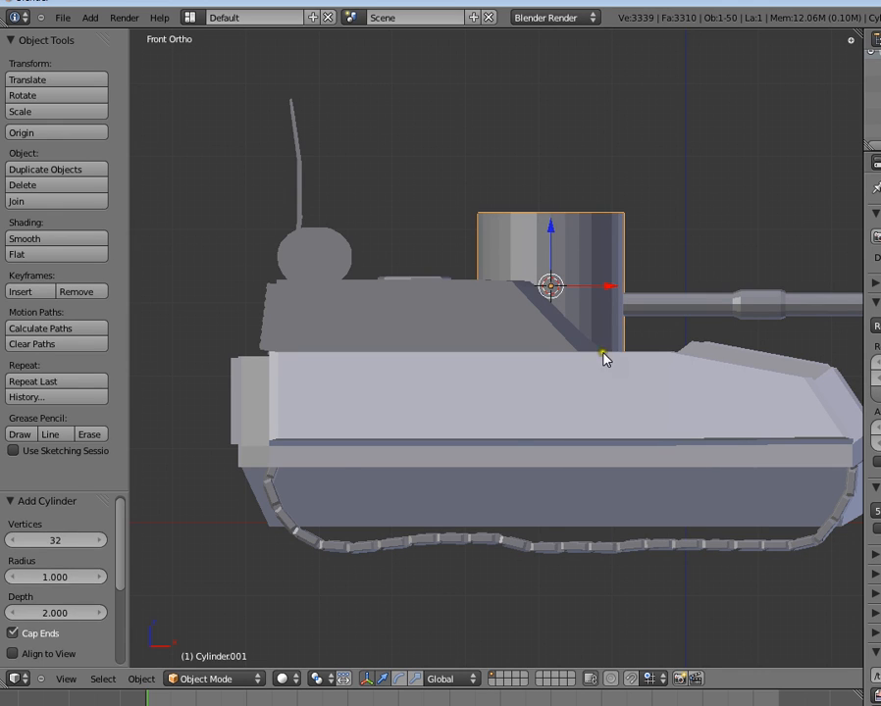
{"action": "left_click", "coordinate": [35, 541]}
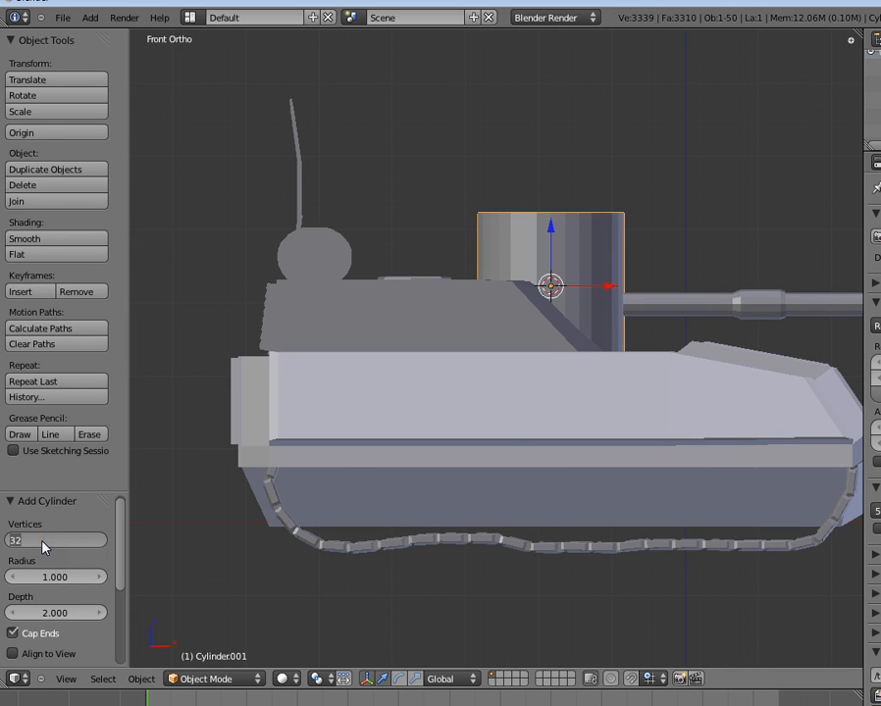
{"action": "type", "text": "12"}
{"action": "key", "text": "Return"}
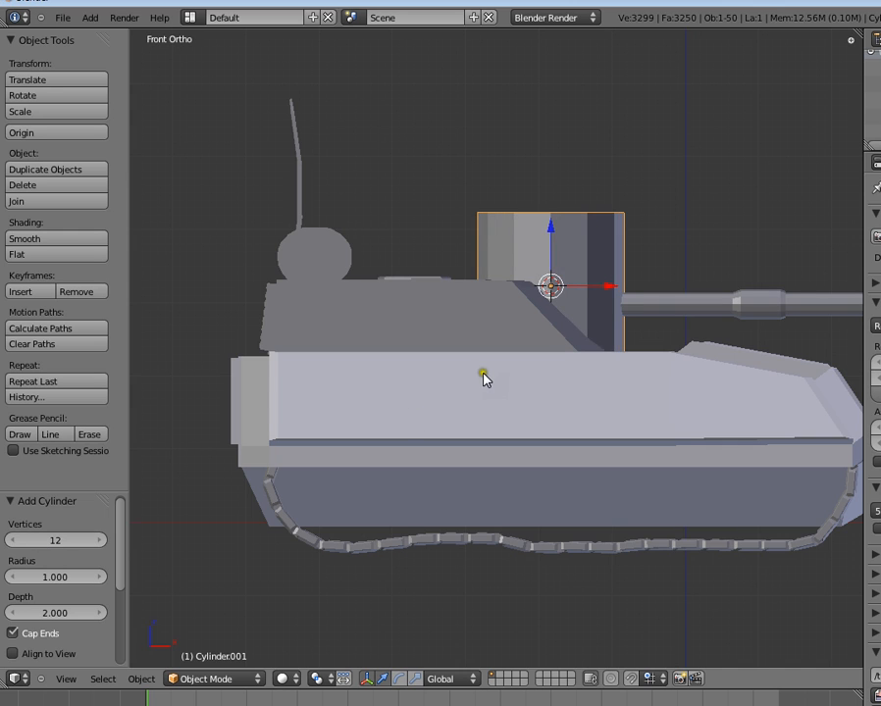
- Rotate the cylinder 90° about X and raise it along Z well above the turret
{"action": "type", "text": "r90"}
{"action": "key", "text": "Return"}
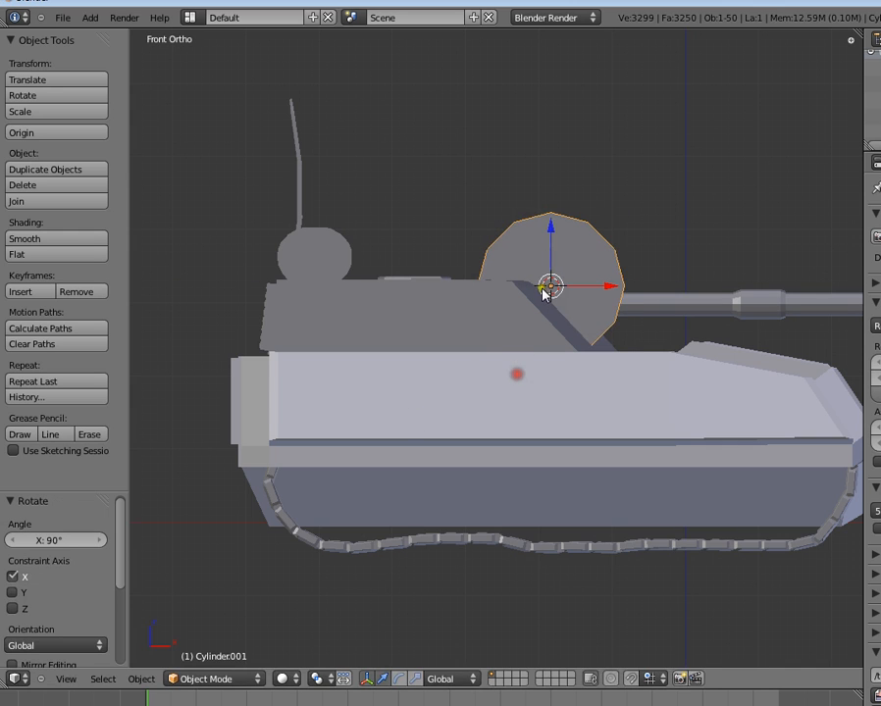
{"action": "key", "text": "g"}
{"action": "key", "text": "z"}
{"action": "left_click", "coordinate": [562, 105]}
- Scale the cylinder down uniformly and enter Edit Mode on it
{"action": "scroll", "coordinate": [477, 414], "scroll_direction": "up", "scroll_amount": 4}
{"action": "middle_click_drag", "start_coordinate": [562, 103], "coordinate": [565, 349], "text": "shift"}
{"action": "key", "text": "s"}
{"action": "left_click", "coordinate": [606, 490]}
{"action": "key", "text": "Tab"}
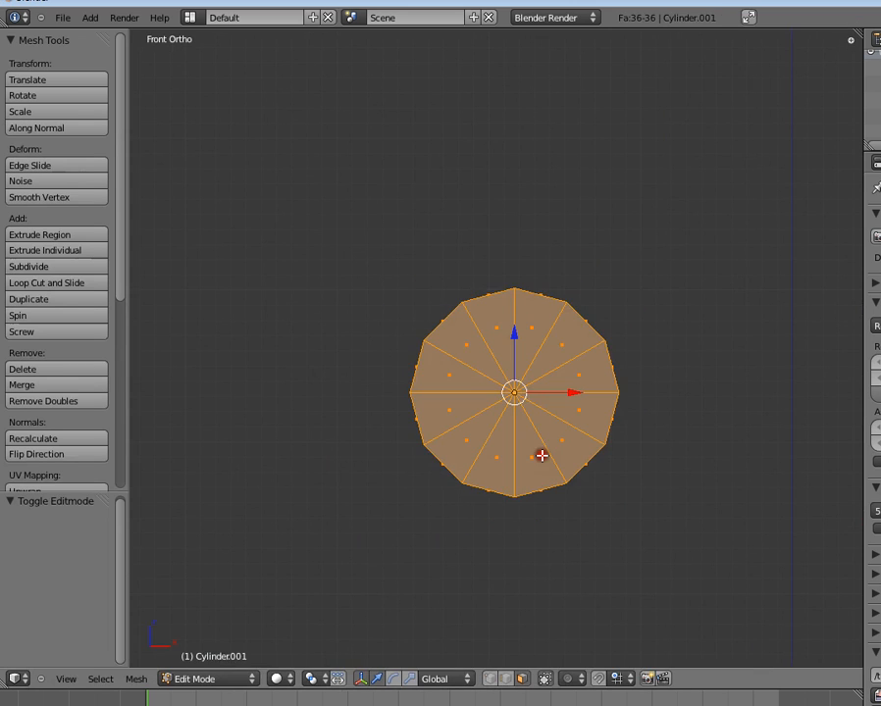
{"action": "key", "text": "a"}
{"action": "middle_click_drag", "start_coordinate": [541, 454], "coordinate": [492, 444]}
{"action": "scroll", "coordinate": [510, 433], "scroll_direction": "down", "scroll_amount": 5}
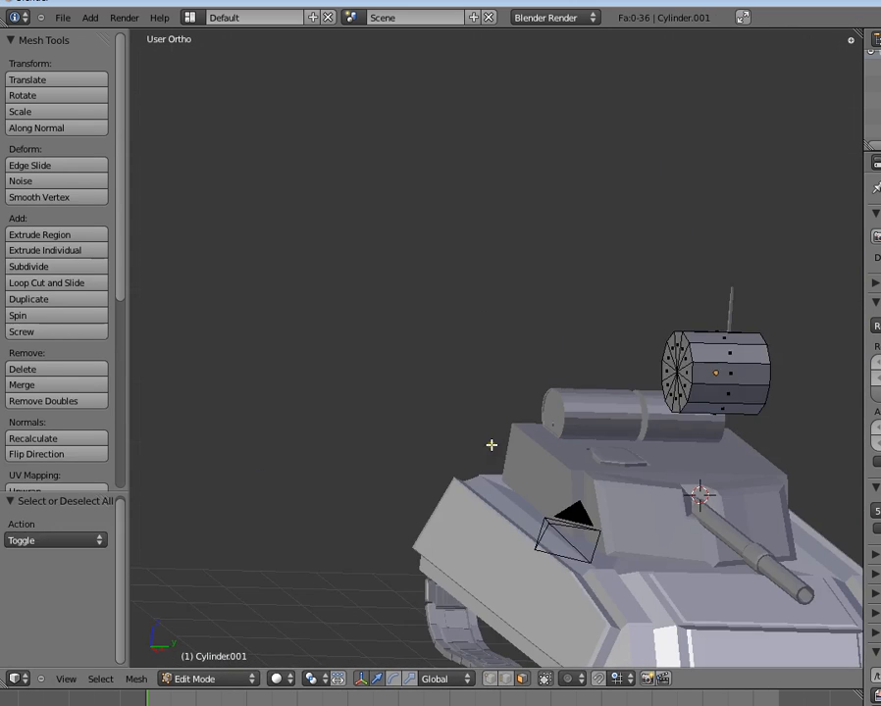
{"action": "key", "text": "KP_5"}
{"action": "scroll", "coordinate": [588, 426], "scroll_direction": "up", "scroll_amount": 1}
{"action": "middle_click_drag", "start_coordinate": [624, 432], "coordinate": [607, 627]}
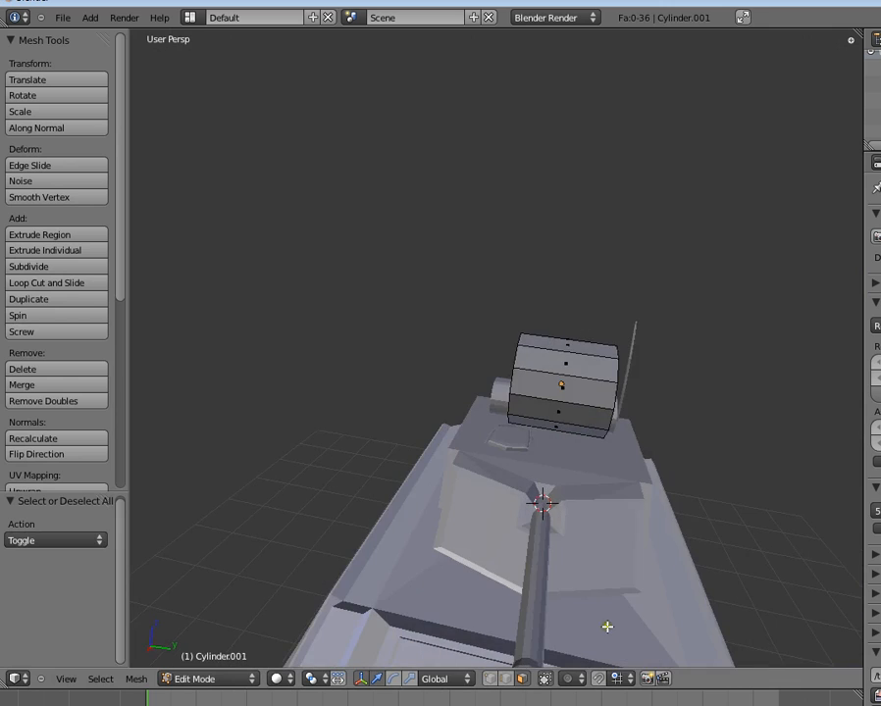
{"action": "key", "text": "a"}
{"action": "key", "text": "a"}
{"action": "key", "text": "b"}
{"action": "left_click_drag", "start_coordinate": [552, 307], "coordinate": [570, 462]}
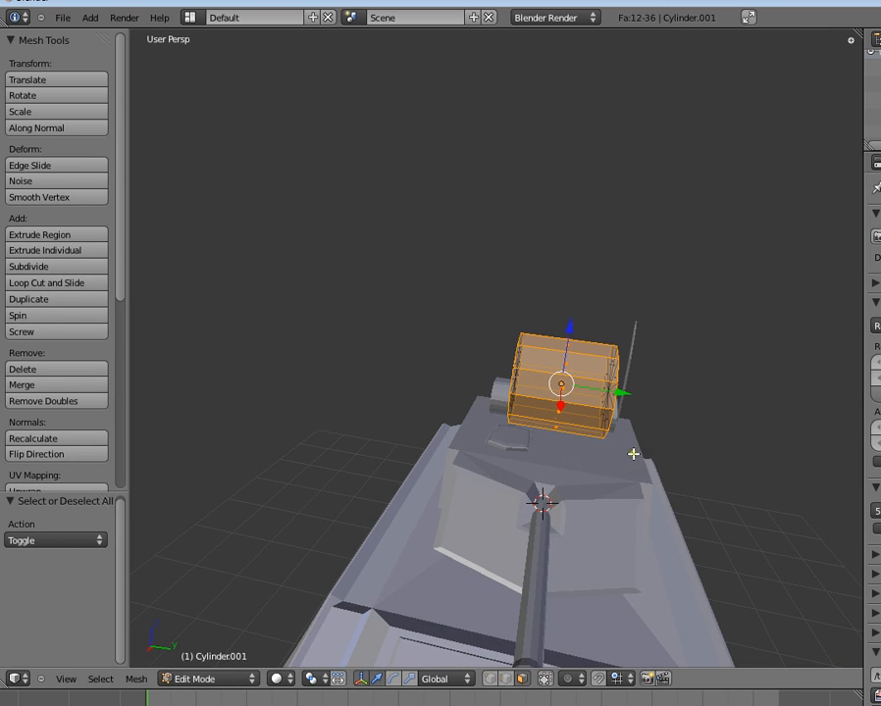
{"action": "key", "text": "s"}
{"action": "key", "text": "x"}
{"action": "key", "text": "y"}
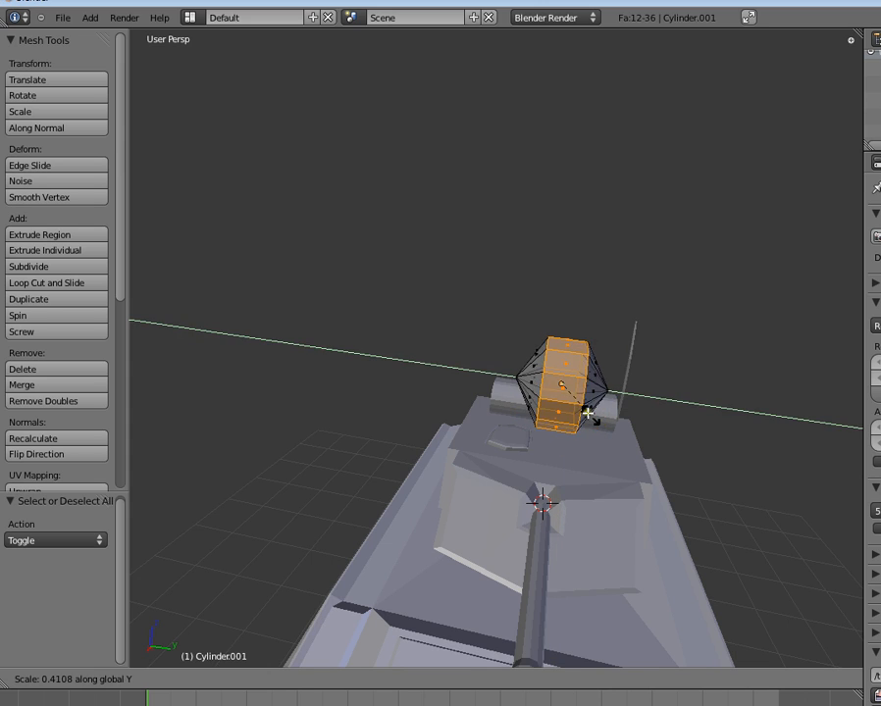
{"action": "key", "text": "Escape"}
- Select the cylinder's entire mesh and scale it to 0.444 along Y into a flat wheel
{"action": "key", "text": "a"}
{"action": "key", "text": "a"}
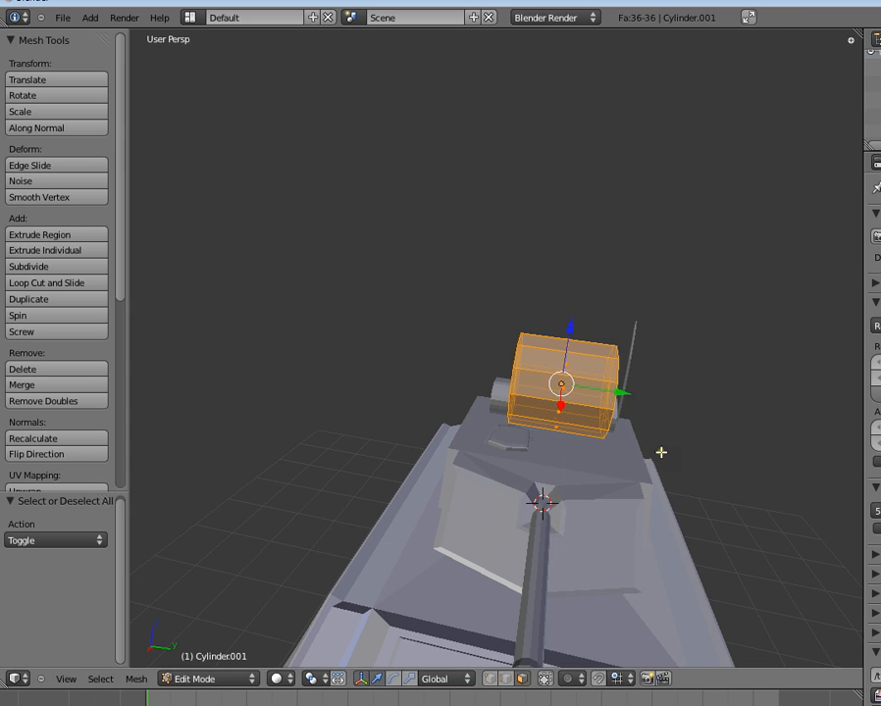
{"action": "key", "text": "s"}
{"action": "key", "text": "y"}
{"action": "left_click", "coordinate": [613, 419]}
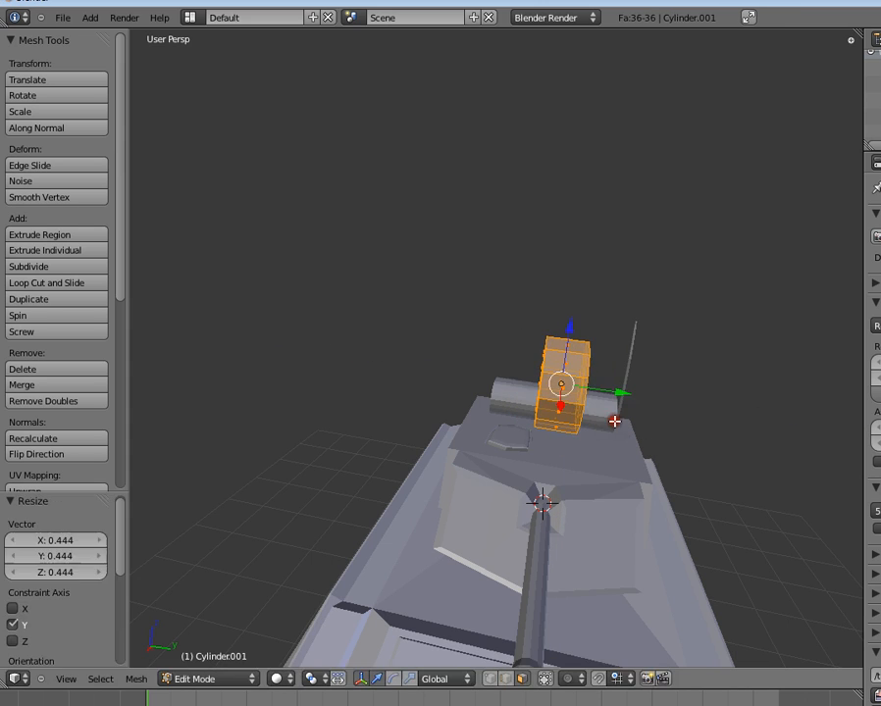
- Select the 12 faces around the wheel's rim and set the pivot point to Individual Origins
{"action": "middle_click_drag", "start_coordinate": [636, 396], "coordinate": [594, 323]}
{"action": "key", "text": "a"}
{"action": "scroll", "coordinate": [610, 390], "scroll_direction": "up", "scroll_amount": 2}
{"action": "middle_click_drag", "start_coordinate": [610, 391], "coordinate": [598, 343]}
{"action": "key", "text": "b"}
{"action": "left_click_drag", "start_coordinate": [505, 240], "coordinate": [554, 387]}
{"action": "mouse_move", "coordinate": [500, 377]}
{"action": "middle_mouse_down"}
{"action": "mouse_move", "coordinate": [477, 249]}
{"action": "mouse_move", "coordinate": [485, 380]}
{"action": "middle_mouse_up"}
{"action": "left_click", "coordinate": [307, 677]}
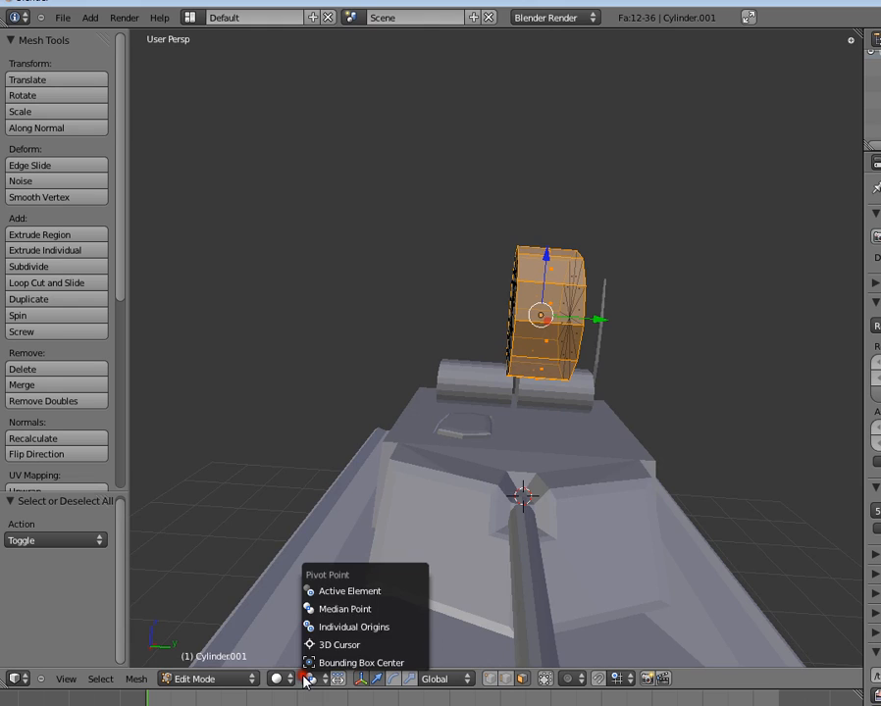
{"action": "left_click", "coordinate": [323, 626]}
- Extrude the rim faces individually and scale each one to 0.569 around its own centre
{"action": "left_click", "coordinate": [149, 679]}
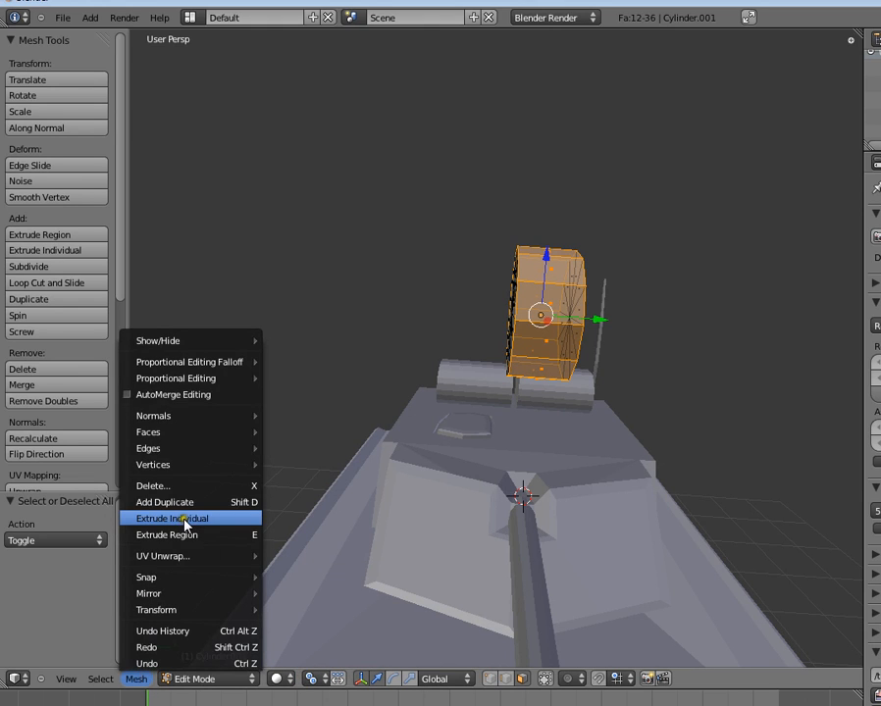
{"action": "left_click", "coordinate": [180, 516]}
{"action": "left_click", "coordinate": [609, 448]}
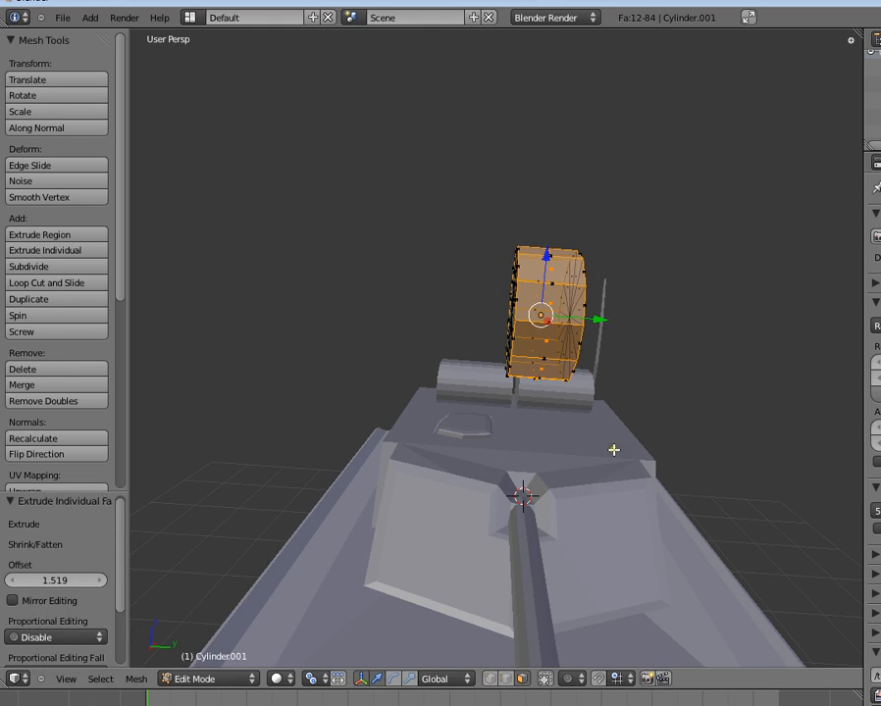
{"action": "key", "text": "s"}
{"action": "key", "text": "Escape"}
{"action": "mouse_move", "coordinate": [594, 412]}
{"action": "middle_mouse_down"}
{"action": "mouse_move", "coordinate": [700, 441]}
{"action": "mouse_move", "coordinate": [601, 414]}
{"action": "middle_mouse_up"}
{"action": "key", "text": "s"}
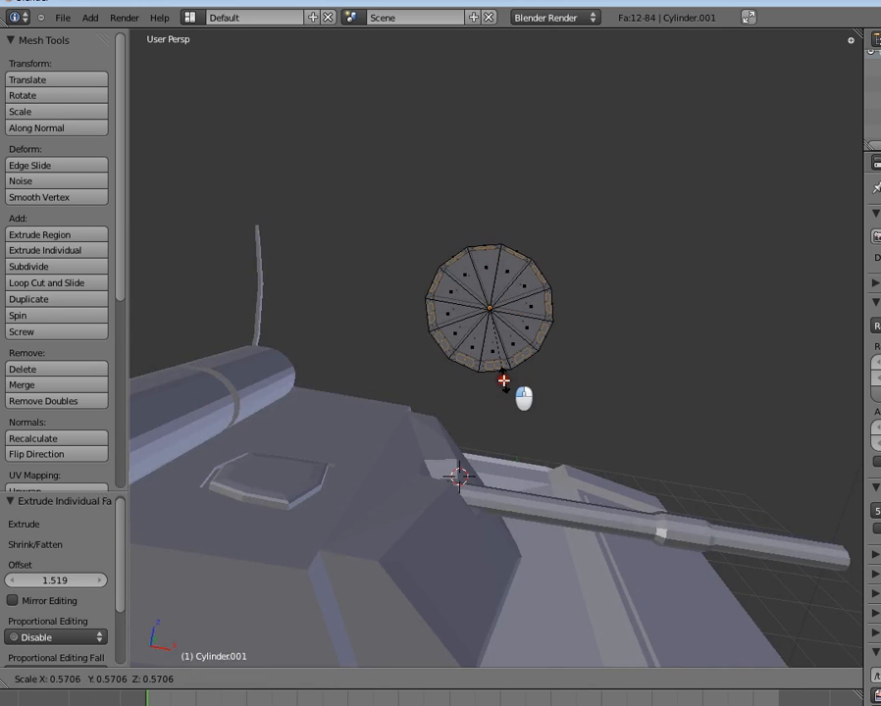
{"action": "left_click", "coordinate": [503, 381]}
{"action": "middle_click_drag", "start_coordinate": [503, 380], "coordinate": [620, 387]}
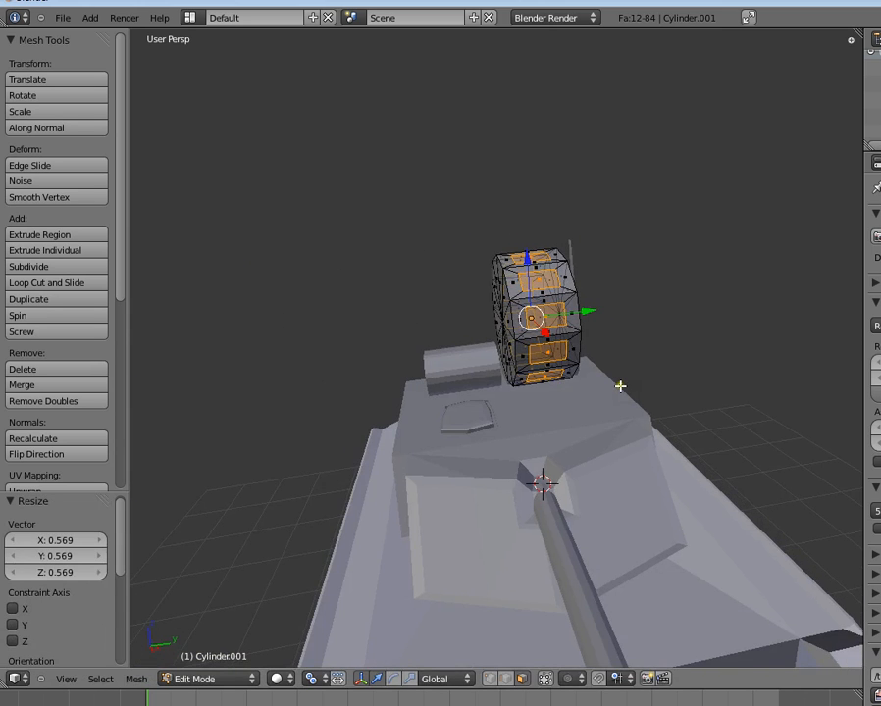
- Extrude the inset rim faces and scale them by 1.718 around their common centre to form teeth
{"action": "key", "text": "e"}
{"action": "left_click", "coordinate": [628, 373]}
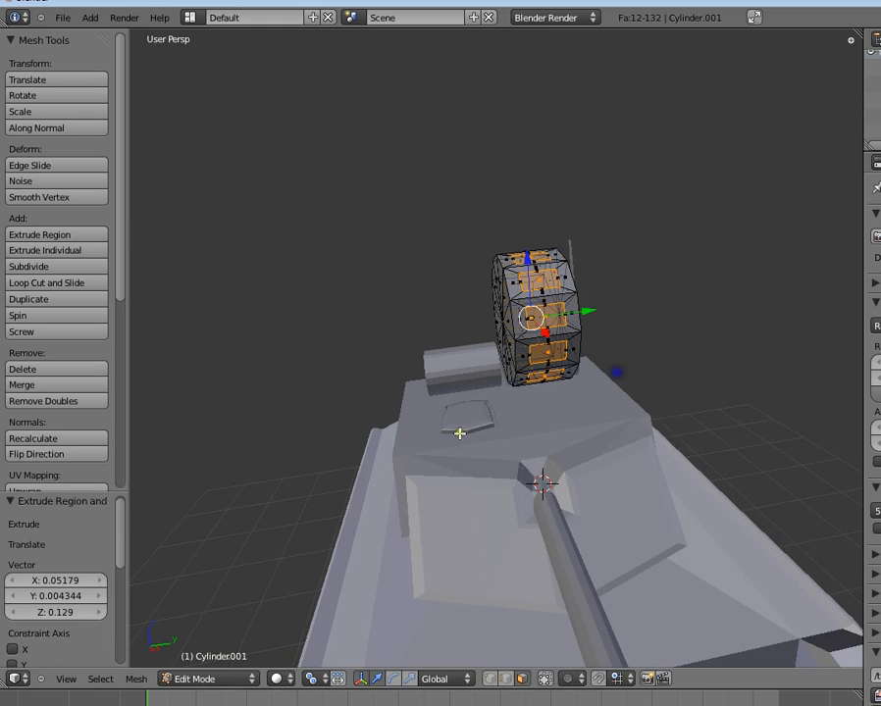
{"action": "left_click", "coordinate": [278, 678]}
{"action": "left_click", "coordinate": [333, 622]}
{"action": "key", "text": "s"}
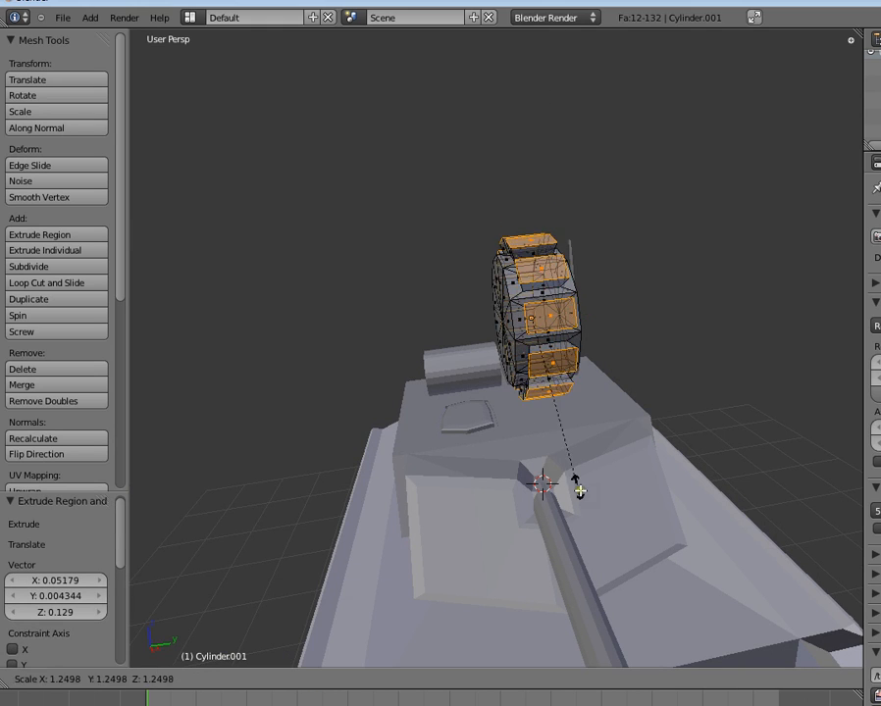
{"action": "left_click", "coordinate": [639, 529]}
{"action": "middle_click_drag", "start_coordinate": [471, 380], "coordinate": [390, 396]}
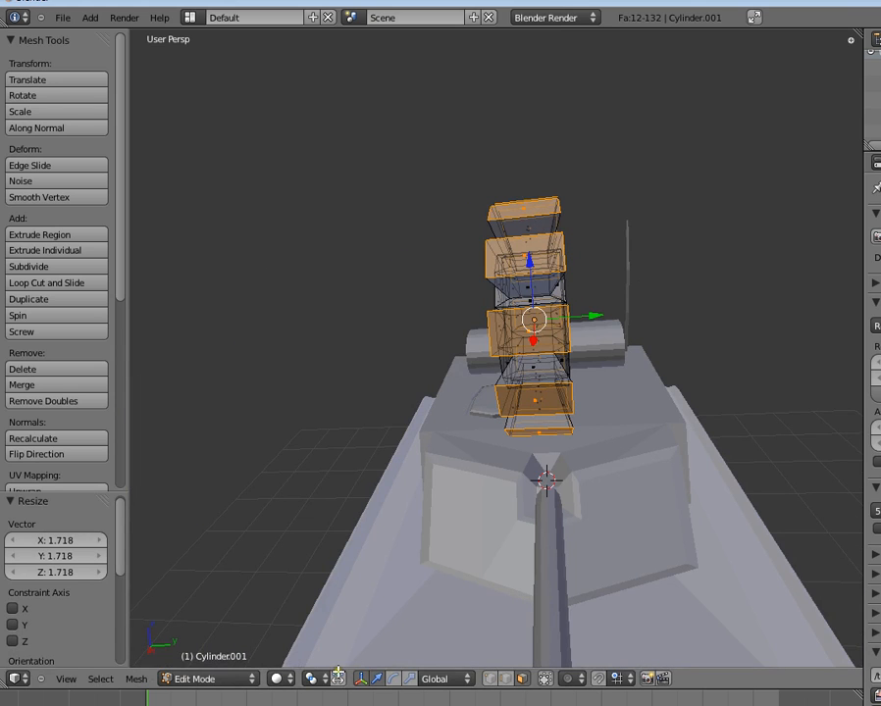
- Set the pivot point to Individual Origins and scale the outer tooth faces to 0.556
{"action": "left_click", "coordinate": [319, 677]}
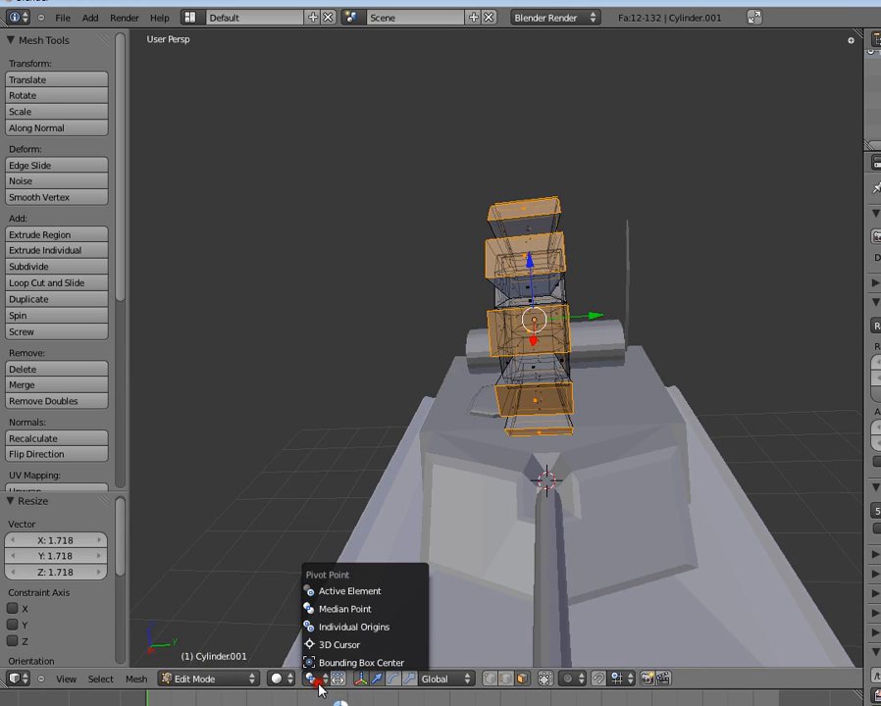
{"action": "left_click", "coordinate": [345, 628]}
{"action": "key", "text": "s"}
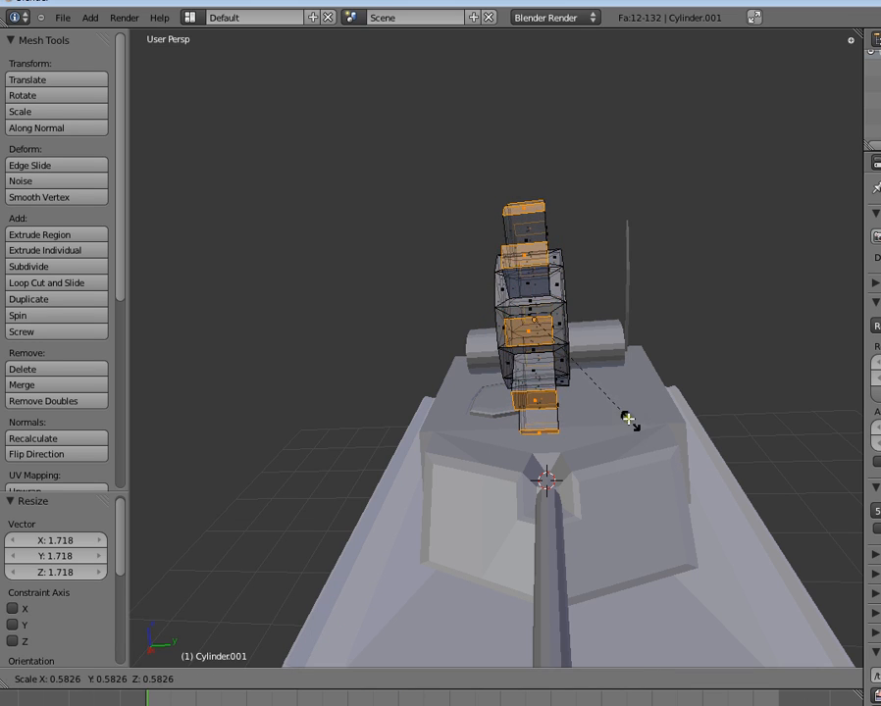
{"action": "left_click", "coordinate": [529, 414]}
{"action": "middle_click_drag", "start_coordinate": [530, 414], "coordinate": [502, 544]}
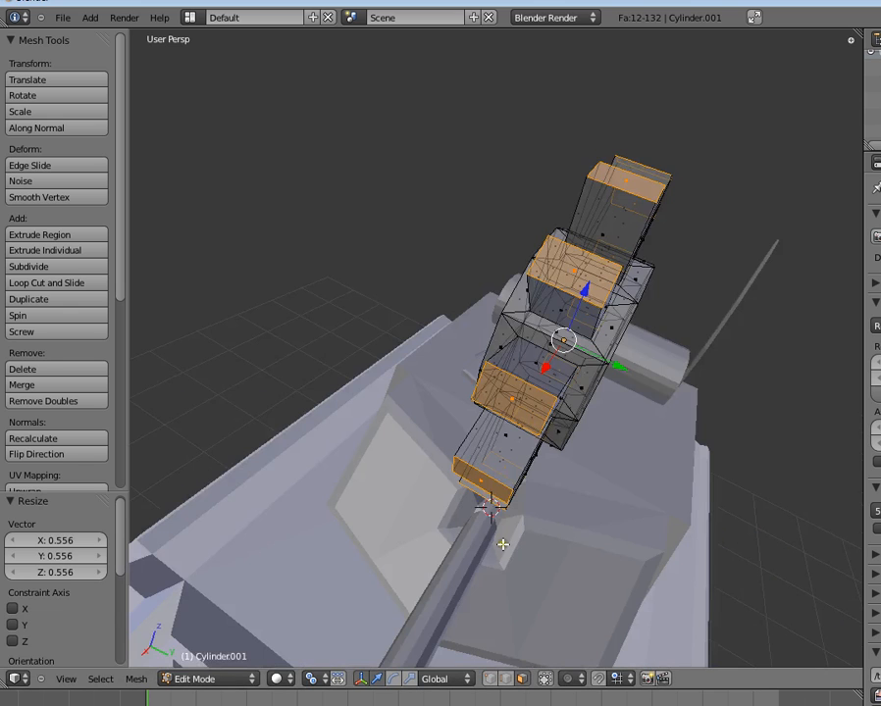
- Enlarge the outer tooth faces slightly around their own centres and check the wheel in Object Mode
{"action": "key", "text": "s"}
{"action": "key", "text": "Escape"}
{"action": "key", "text": "Tab"}
{"action": "middle_click_drag", "start_coordinate": [585, 478], "coordinate": [610, 482]}
{"action": "key", "text": "Tab"}
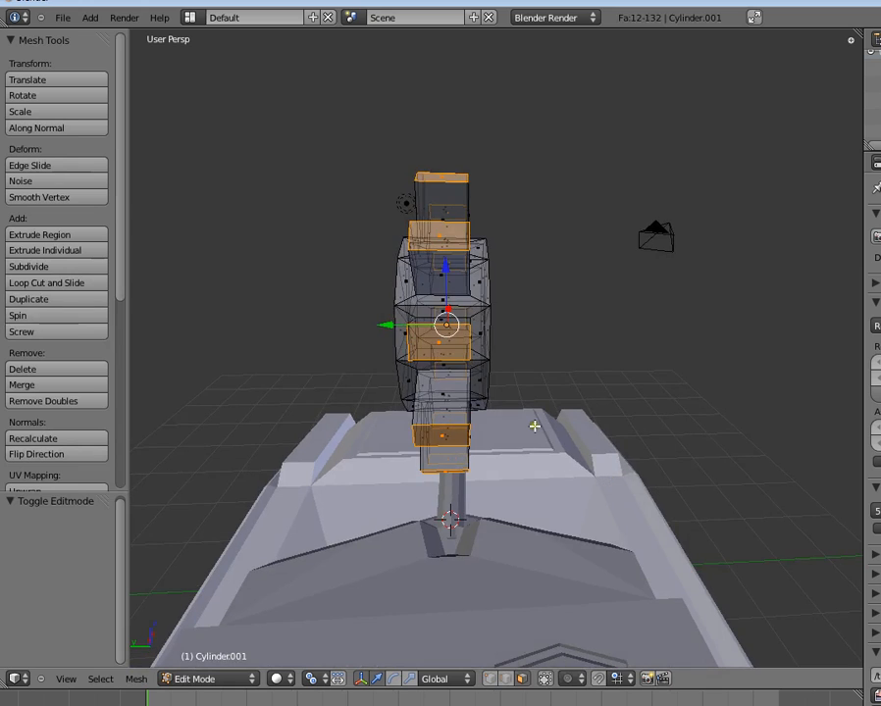
{"action": "key", "text": "s"}
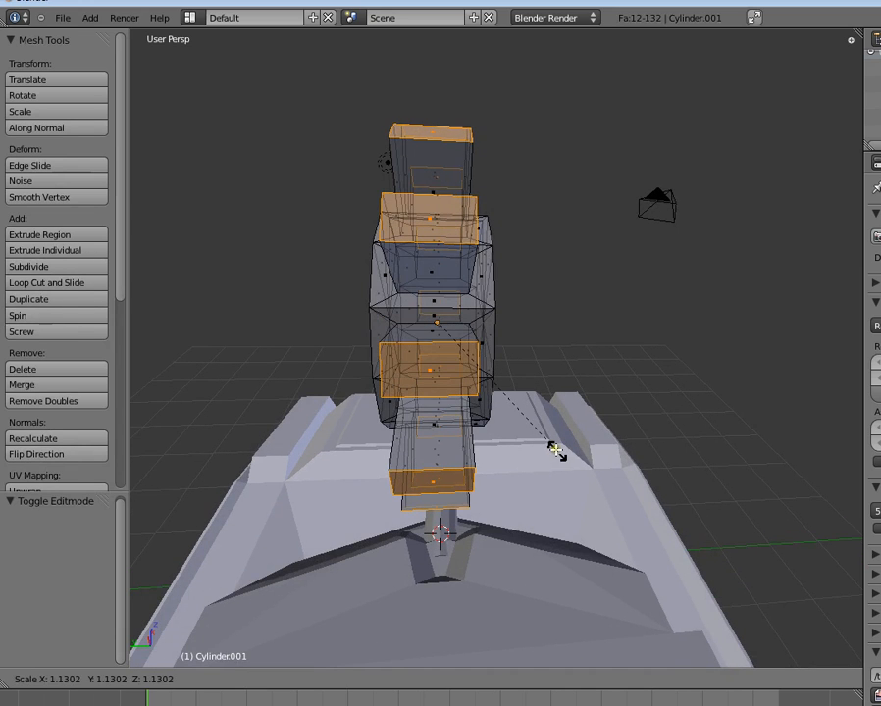
{"action": "left_click", "coordinate": [545, 445]}
{"action": "key", "text": "Tab"}
{"action": "middle_click_drag", "start_coordinate": [552, 462], "coordinate": [586, 458]}
- Reselect the toothed wheel, reopen its mesh for editing, and limit selection to visible geometry
{"action": "key", "text": "a"}
{"action": "right_click", "coordinate": [500, 344]}
{"action": "key", "text": "Tab"}
{"action": "scroll", "coordinate": [527, 407], "scroll_direction": "up", "scroll_amount": 3}
{"action": "key", "text": "a"}
{"action": "middle_click_drag", "start_coordinate": [527, 407], "coordinate": [533, 552]}
{"action": "scroll", "coordinate": [532, 552], "scroll_direction": "up", "scroll_amount": 2}
{"action": "left_click", "coordinate": [541, 679]}
- Select only the 12 triangular faces of the wheel's near side cap
{"action": "key", "text": "a"}
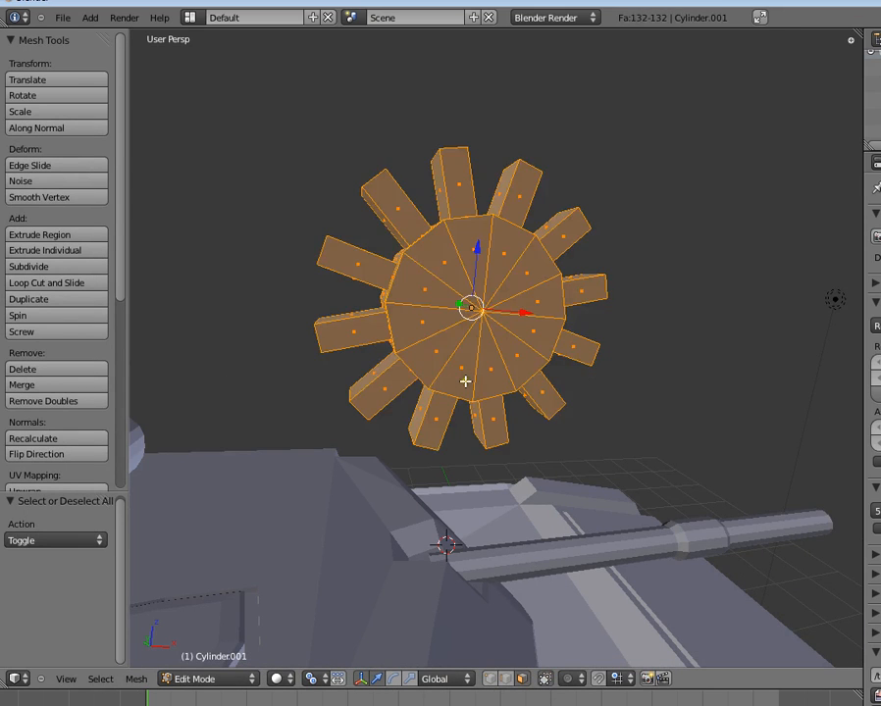
{"action": "key", "text": "a"}
{"action": "key", "text": "b"}
{"action": "left_click_drag", "start_coordinate": [463, 273], "coordinate": [514, 392]}
{"action": "middle_click_drag", "start_coordinate": [514, 392], "coordinate": [563, 430]}
{"action": "scroll", "coordinate": [563, 430], "scroll_direction": "up", "scroll_amount": 2}
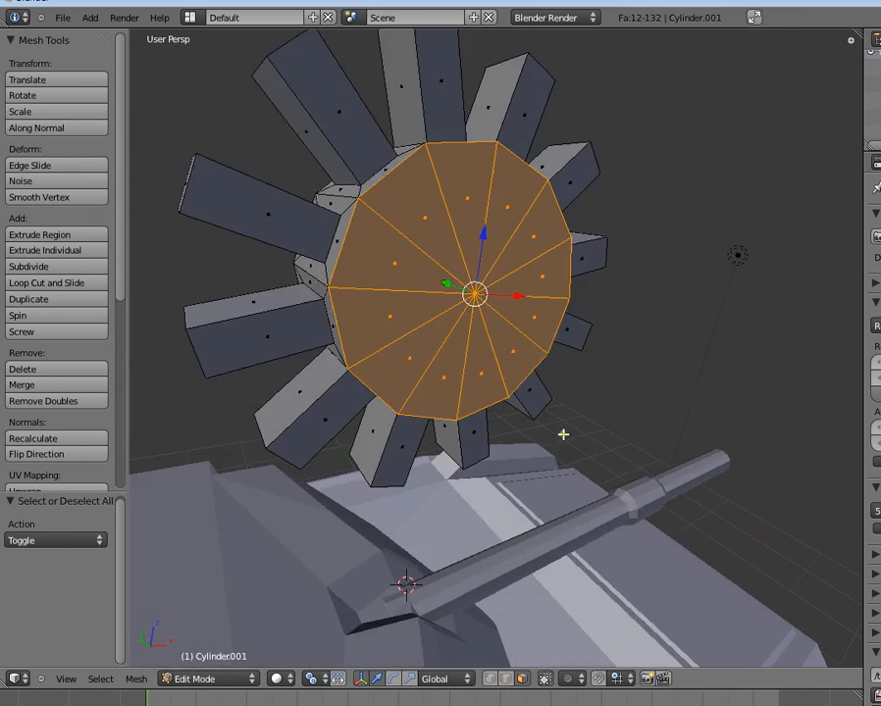
- Extrude the side cap slightly outward and narrow it, moving it -0.0212 along Y and scaling it to 0.945
{"action": "key", "text": "e"}
{"action": "left_click", "coordinate": [563, 433]}
{"action": "key", "text": "s"}
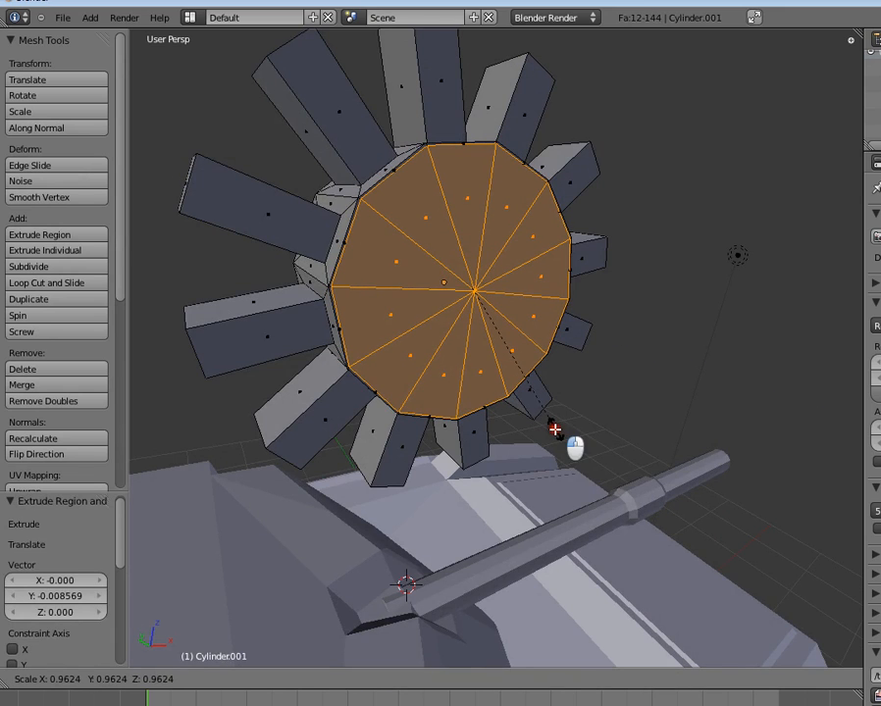
{"action": "left_click", "coordinate": [555, 429]}
{"action": "left_click_drag", "start_coordinate": [447, 286], "coordinate": [452, 283]}
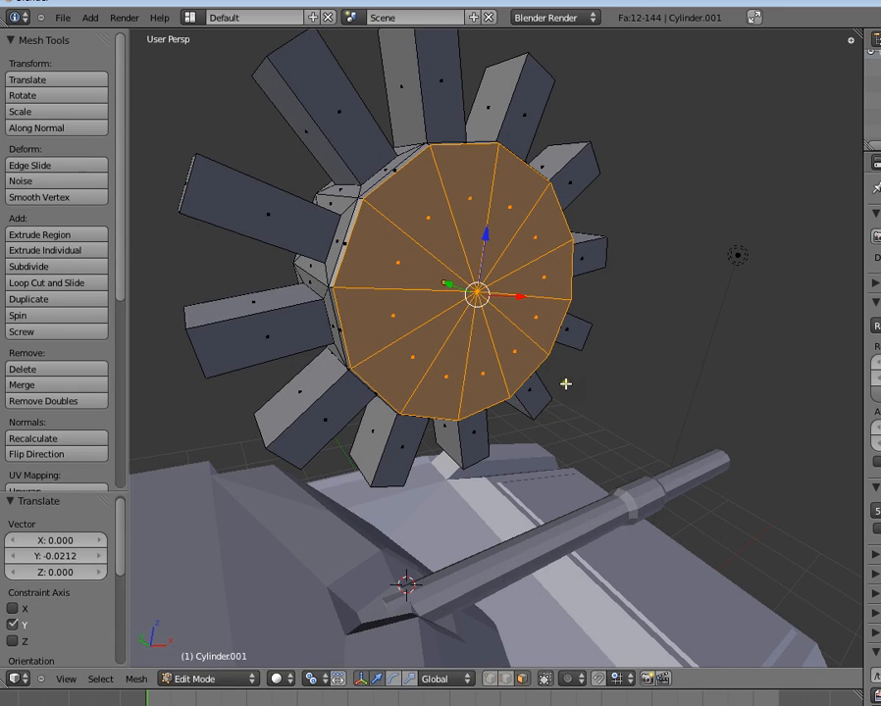
{"action": "key", "text": "s"}
{"action": "left_click", "coordinate": [558, 381]}
- Set the pivot point to Median Point, then extrude the wheel's side cap again and scale it to 0.897
{"action": "left_click", "coordinate": [338, 676]}
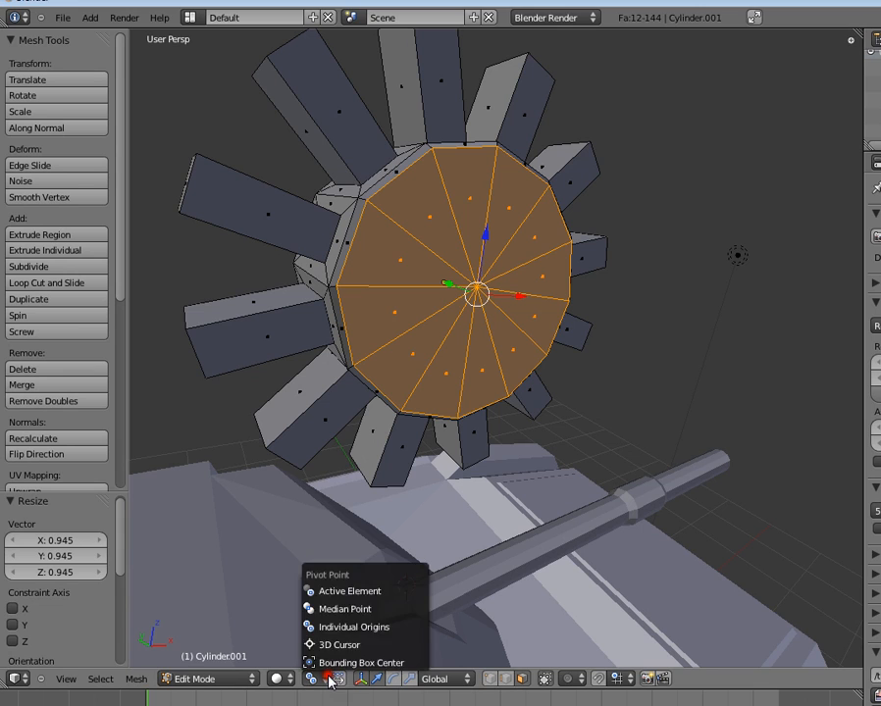
{"action": "left_click", "coordinate": [324, 626]}
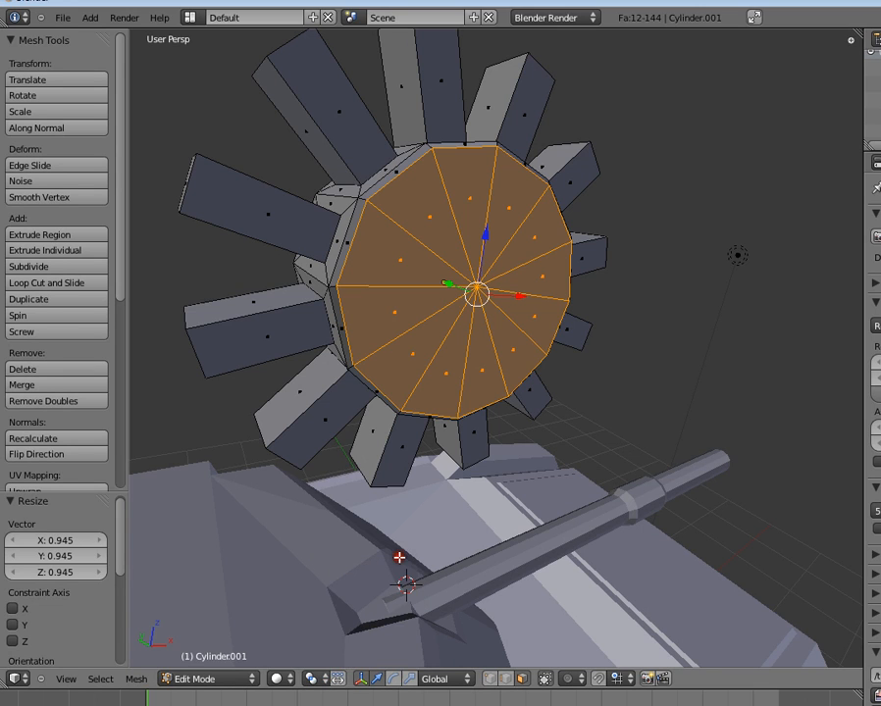
{"action": "key", "text": "e"}
{"action": "left_click", "coordinate": [547, 408]}
{"action": "key", "text": "s"}
{"action": "left_click", "coordinate": [544, 400]}
- Recess the side cap about 0.065 inward along its normal and inset its face to about 0.865
{"action": "key", "text": "e"}
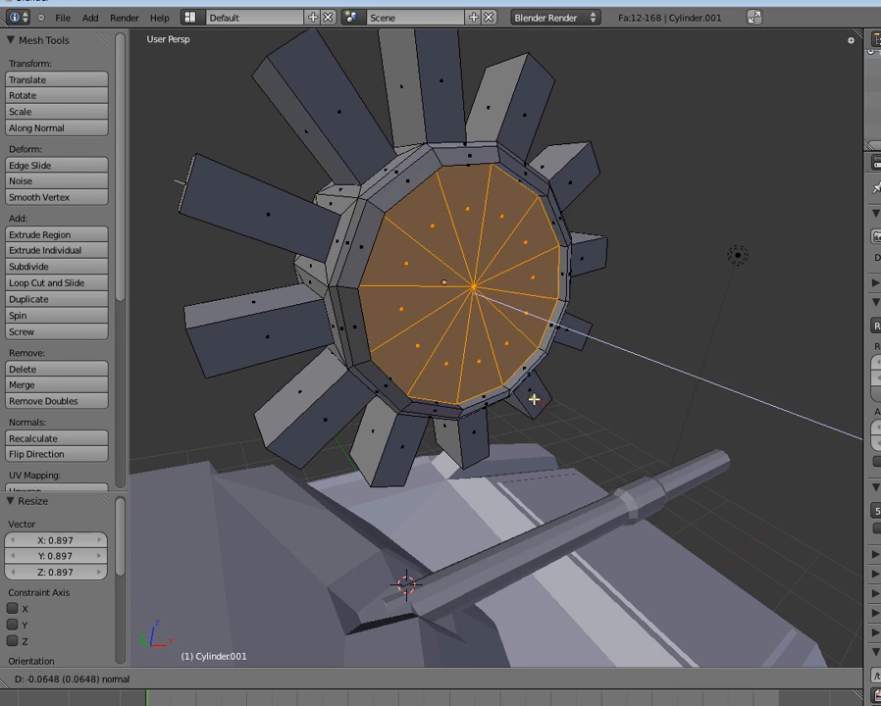
{"action": "right_click", "coordinate": [534, 399]}
{"action": "key", "text": "s"}
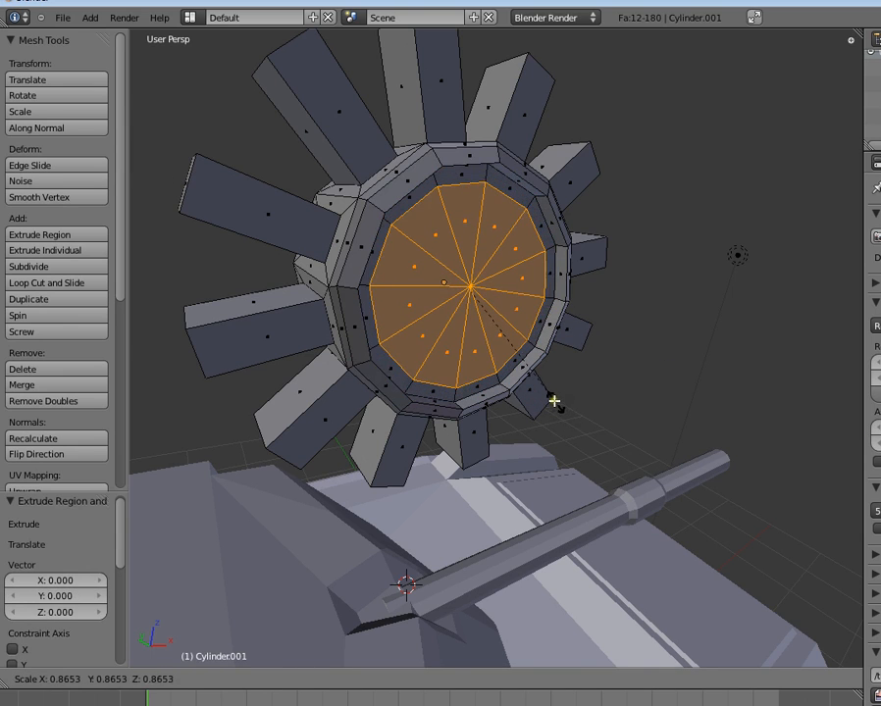
{"action": "left_click", "coordinate": [551, 405]}
- Extrude the inner disc -0.07457 along Y, inset it once more with another extrusion, and return to Object Mode
{"action": "key", "text": "e"}
{"action": "right_click", "coordinate": [556, 399]}
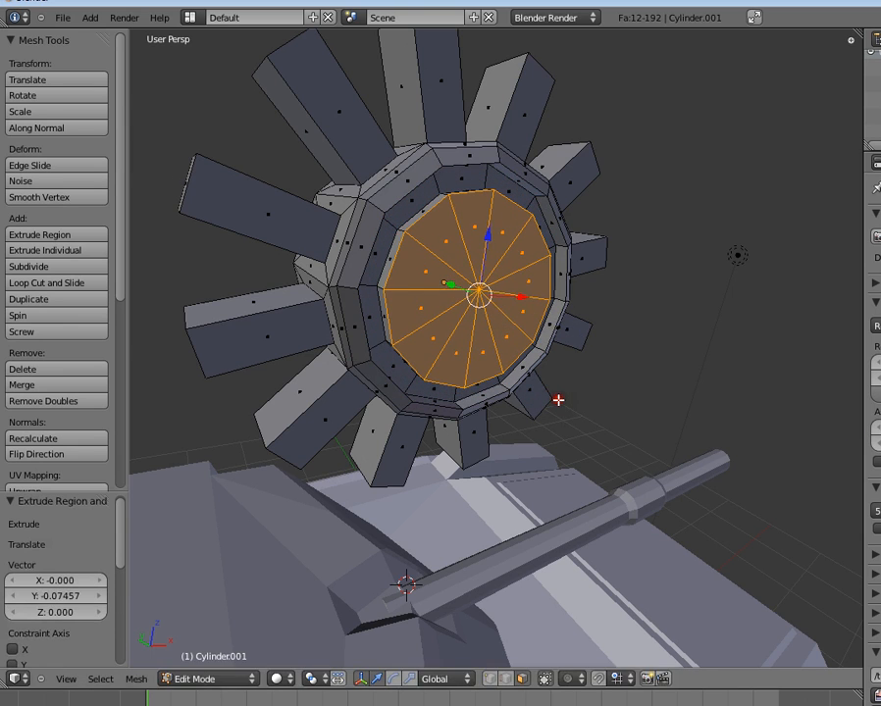
{"action": "key", "text": "s"}
{"action": "left_click", "coordinate": [544, 388]}
{"action": "key", "text": "e"}
{"action": "right_click", "coordinate": [545, 389]}
{"action": "key", "text": "Tab"}
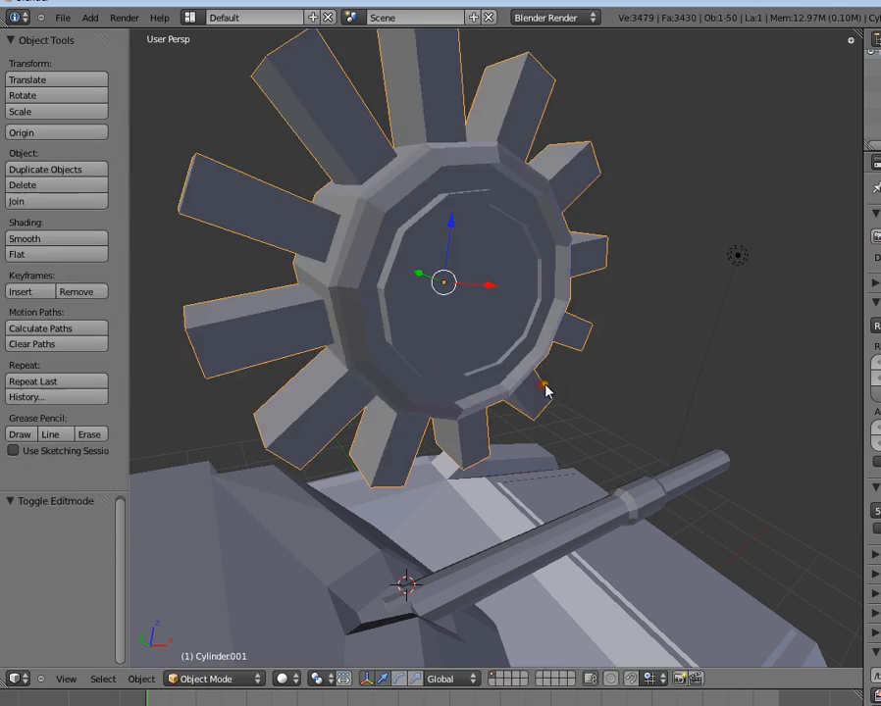
- Check the detailed hub in Object Mode, reselect the toothed wheel and reopen its mesh for editing
{"action": "middle_click_drag", "start_coordinate": [545, 391], "coordinate": [528, 429]}
{"action": "key", "text": "a"}
{"action": "right_click", "coordinate": [489, 323]}
{"action": "scroll", "coordinate": [488, 322], "scroll_direction": "down", "scroll_amount": 4}
{"action": "scroll", "coordinate": [529, 428], "scroll_direction": "up", "scroll_amount": 4}
{"action": "key", "text": "Tab"}
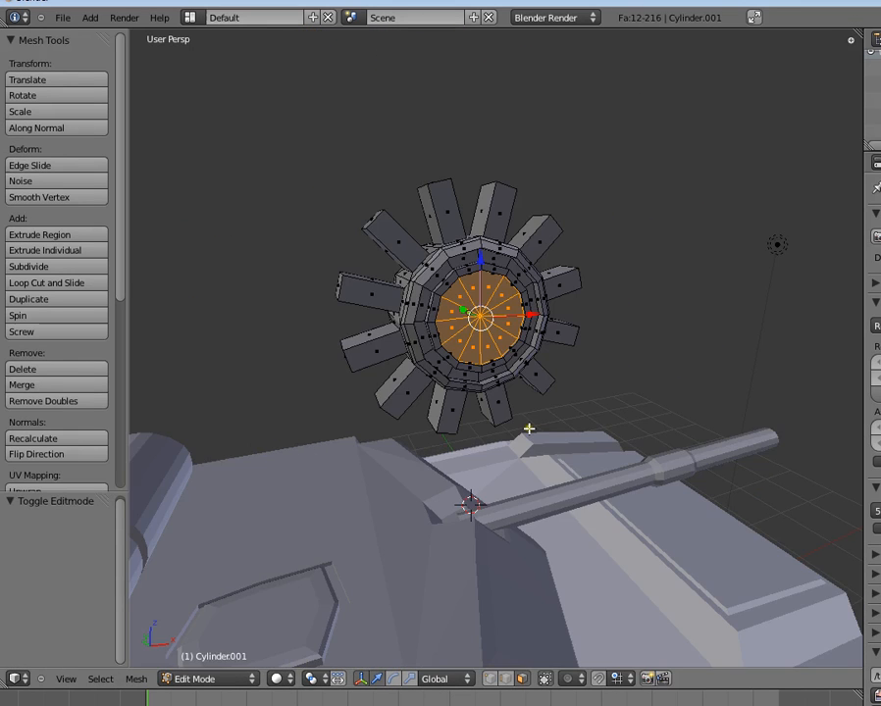
{"action": "middle_click_drag", "start_coordinate": [441, 375], "coordinate": [526, 450], "text": "shift"}
{"action": "scroll", "coordinate": [588, 391], "scroll_direction": "up", "scroll_amount": 2}
- Clear the selection and select only the outer end faces of all 12 wheel teeth
{"action": "key", "text": "a"}
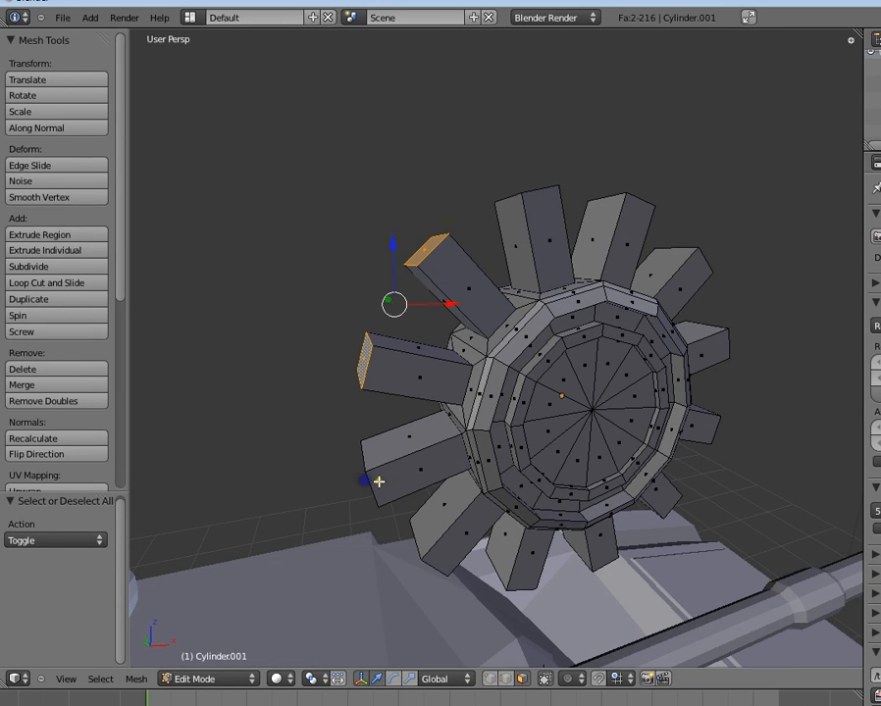
{"action": "middle_click_drag", "start_coordinate": [378, 481], "coordinate": [467, 366]}
{"action": "right_click", "coordinate": [431, 366], "text": "shift"}
{"action": "middle_click_drag", "start_coordinate": [429, 402], "coordinate": [440, 249]}
{"action": "right_click", "coordinate": [478, 436], "text": "shift"}
{"action": "middle_click_drag", "start_coordinate": [478, 437], "coordinate": [489, 253]}
{"action": "right_click", "coordinate": [512, 355], "text": "shift"}
{"action": "middle_click_drag", "start_coordinate": [512, 355], "coordinate": [495, 334]}
{"action": "right_click", "coordinate": [516, 471], "text": "shift"}
{"action": "middle_click_drag", "start_coordinate": [515, 471], "coordinate": [461, 327]}
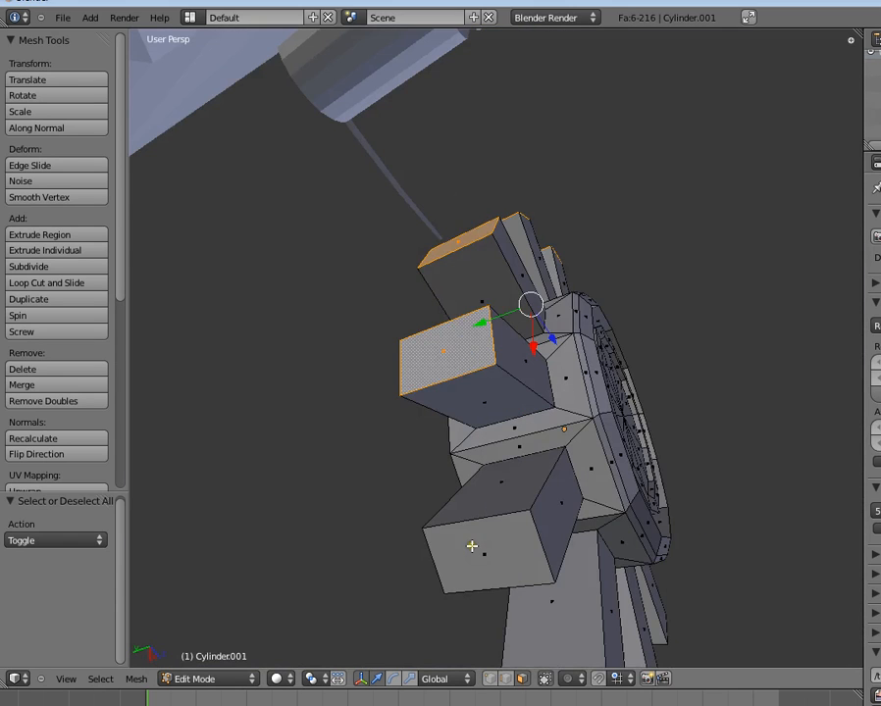
{"action": "right_click", "coordinate": [489, 562], "text": "shift"}
{"action": "scroll", "coordinate": [551, 481], "scroll_direction": "down", "scroll_amount": 3}
{"action": "middle_click_drag", "start_coordinate": [551, 481], "coordinate": [540, 405]}
{"action": "right_click", "coordinate": [586, 494], "text": "shift"}
{"action": "middle_click_drag", "start_coordinate": [586, 495], "coordinate": [425, 299]}
{"action": "right_click", "coordinate": [438, 318], "text": "shift"}
{"action": "right_click", "coordinate": [507, 374], "text": "shift"}
{"action": "middle_click_drag", "start_coordinate": [507, 375], "coordinate": [457, 199]}
{"action": "right_click", "coordinate": [542, 375], "text": "shift"}
{"action": "right_click", "coordinate": [628, 411], "text": "shift"}
{"action": "middle_click_drag", "start_coordinate": [417, 417], "coordinate": [527, 485]}
- Extrude the 12 tooth end faces and push them outward by scaling them to 1.060 around the median point
{"action": "scroll", "coordinate": [527, 484], "scroll_direction": "down", "scroll_amount": 3}
{"action": "key", "text": "e"}
{"action": "key", "text": "Escape"}
{"action": "key", "text": "s"}
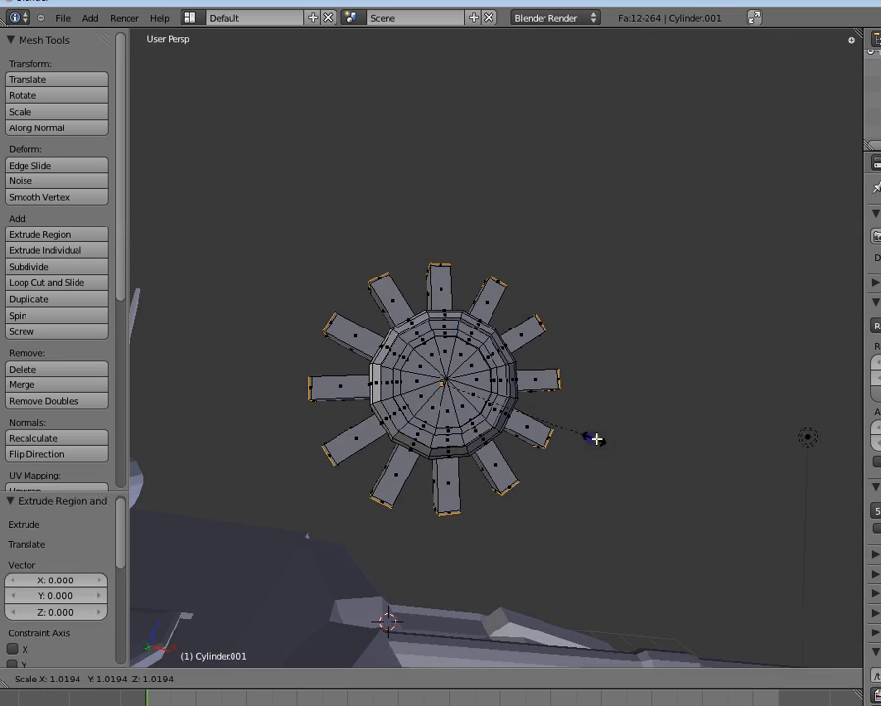
{"action": "left_click", "coordinate": [564, 447]}
- Set the pivot to Individual Origins, shrink each tooth's end face to taper the tips, and return to Object Mode
{"action": "left_click", "coordinate": [310, 678]}
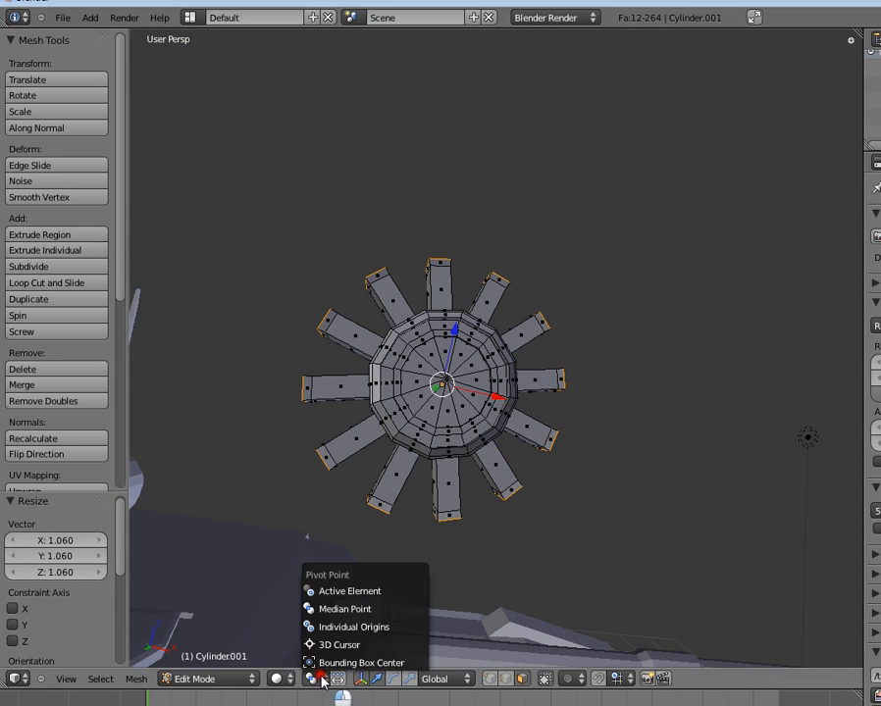
{"action": "left_click", "coordinate": [304, 623]}
{"action": "key", "text": "s"}
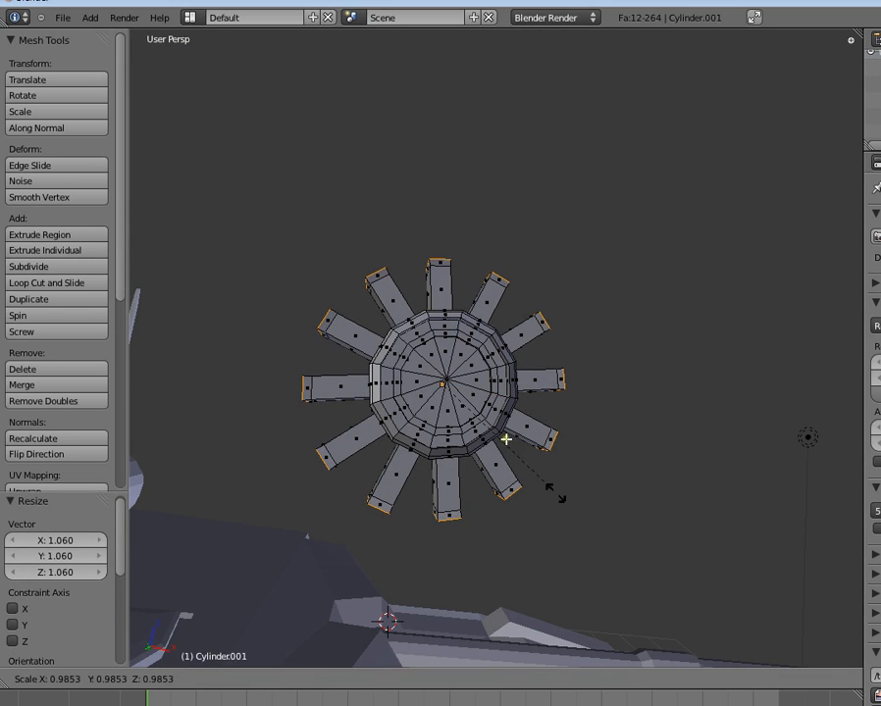
{"action": "left_click", "coordinate": [509, 440]}
{"action": "key", "text": "Tab"}
- Examine the tapered teeth and overall proportions of the wheel from several angles
{"action": "middle_click_drag", "start_coordinate": [509, 440], "coordinate": [458, 483]}
{"action": "key", "text": "a"}
{"action": "scroll", "coordinate": [519, 423], "scroll_direction": "down", "scroll_amount": 2}
{"action": "scroll", "coordinate": [462, 364], "scroll_direction": "down", "scroll_amount": 3}
{"action": "middle_click_drag", "start_coordinate": [518, 423], "coordinate": [444, 377]}
{"action": "right_click", "coordinate": [481, 366]}
{"action": "key", "text": "s"}
{"action": "right_click", "coordinate": [560, 421]}
{"action": "scroll", "coordinate": [502, 406], "scroll_direction": "up", "scroll_amount": 3}
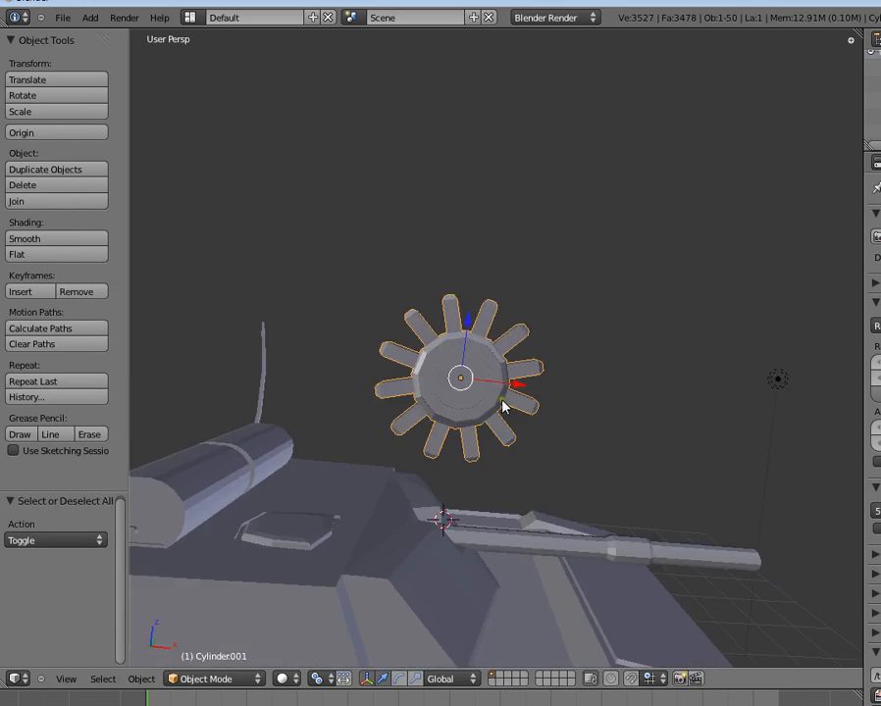
- Switch to the front view and reopen the wheel's mesh for editing
{"action": "key", "text": "KP_3"}
{"action": "key", "text": "KP_1"}
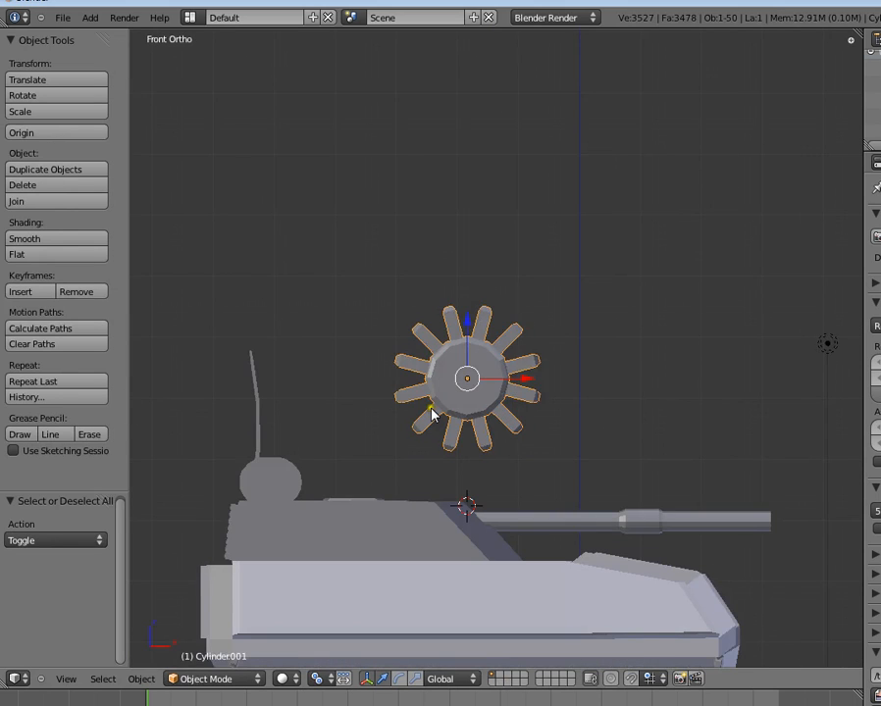
{"action": "key", "text": "a"}
{"action": "scroll", "coordinate": [458, 397], "scroll_direction": "up", "scroll_amount": 2}
{"action": "key", "text": "Tab"}
{"action": "scroll", "coordinate": [518, 534], "scroll_direction": "up", "scroll_amount": 2}
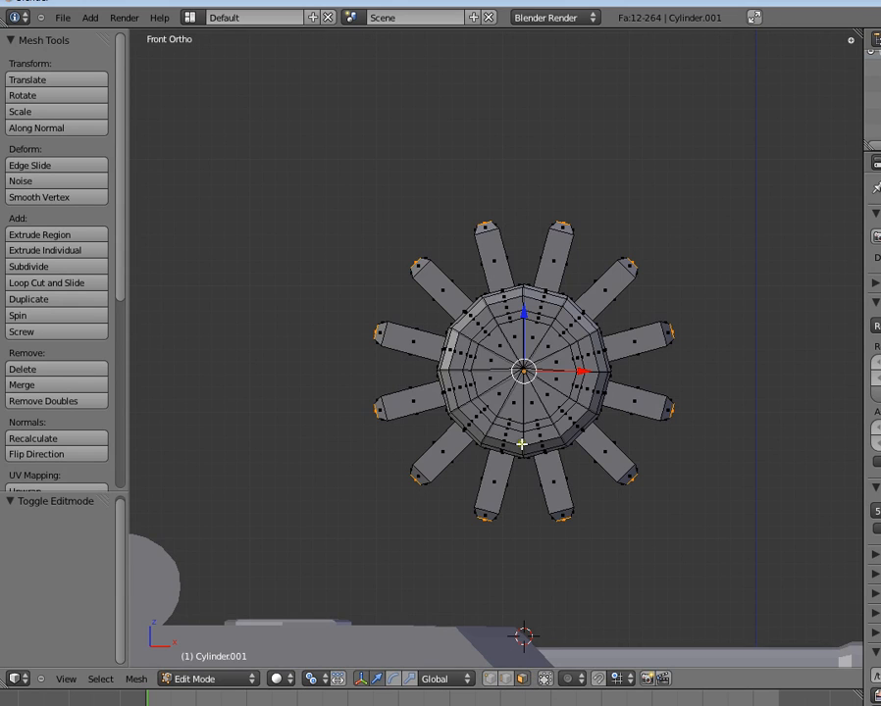
- Clear the selection and circle-select the wheel's entire central hub without the teeth
{"action": "key", "text": "a"}
{"action": "key", "text": "a"}
{"action": "key", "text": "a"}
{"action": "key", "text": "b"}
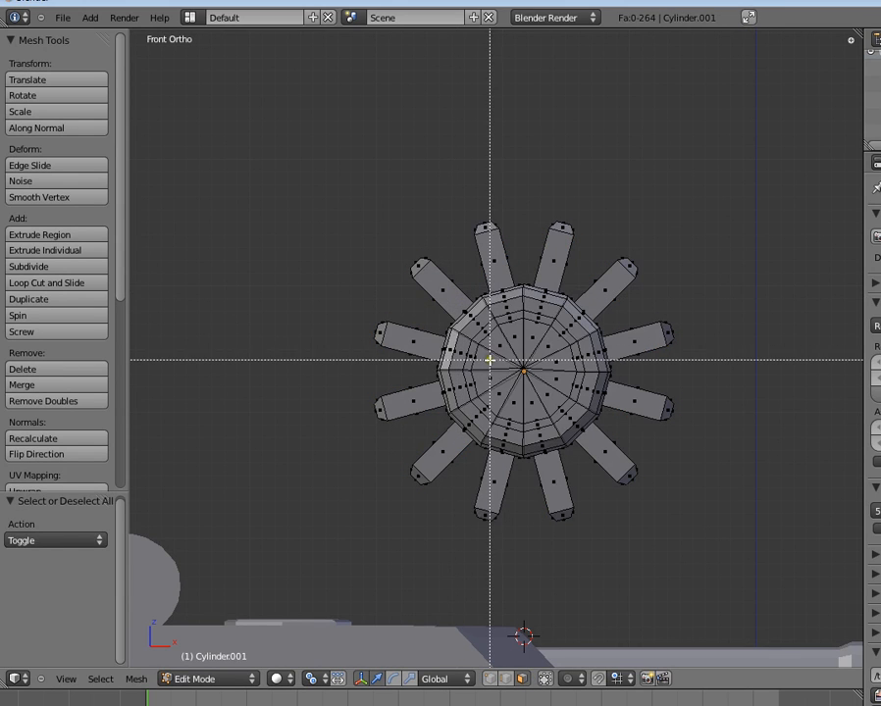
{"action": "key", "text": "Escape"}
{"action": "key", "text": "c"}
{"action": "scroll", "coordinate": [521, 370], "scroll_direction": "down", "scroll_amount": 10}
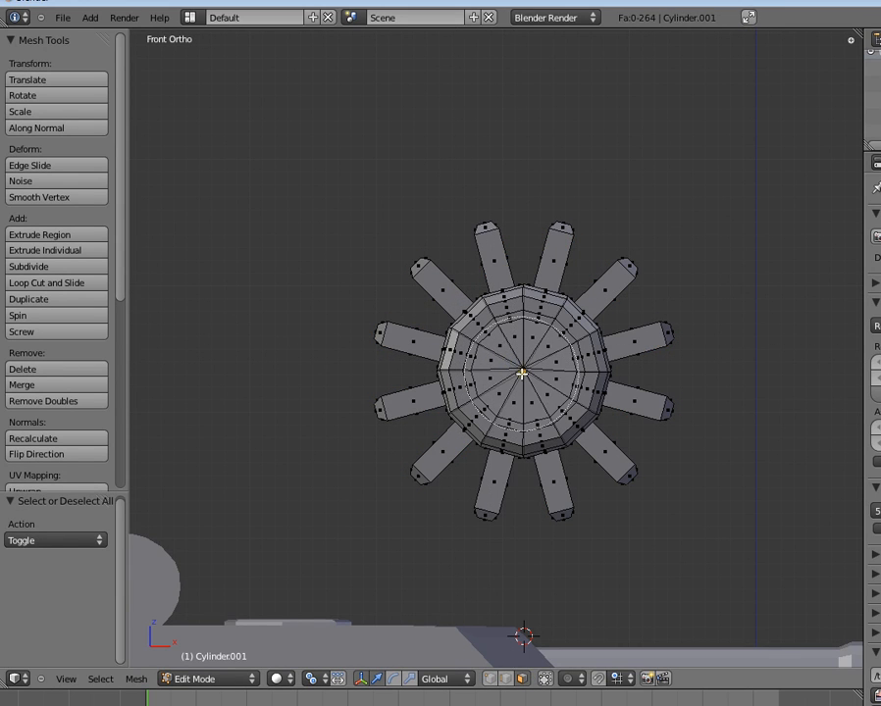
{"action": "left_click", "coordinate": [522, 371]}
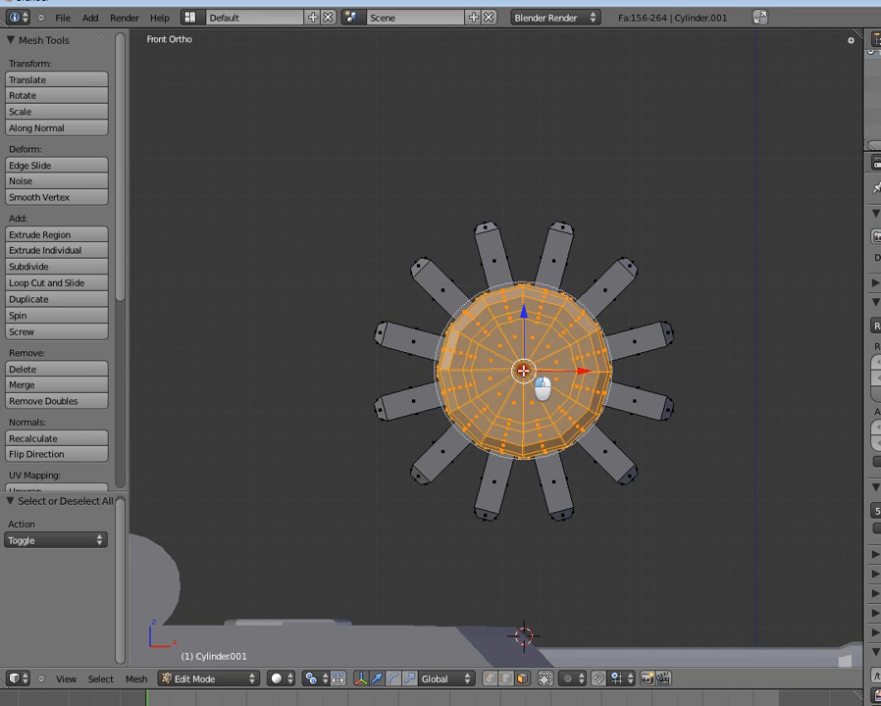
- Set the pivot to Median Point, enlarge the hub to about 1.41 so the teeth become shorter, and return to Object Mode
{"action": "key", "text": "s"}
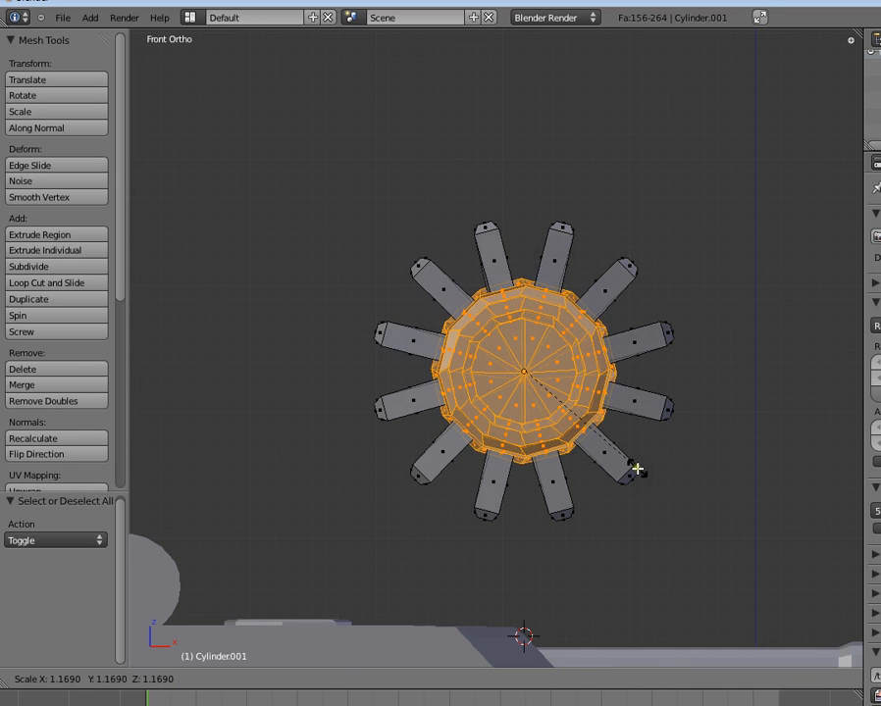
{"action": "right_click", "coordinate": [628, 469]}
{"action": "left_click", "coordinate": [312, 678]}
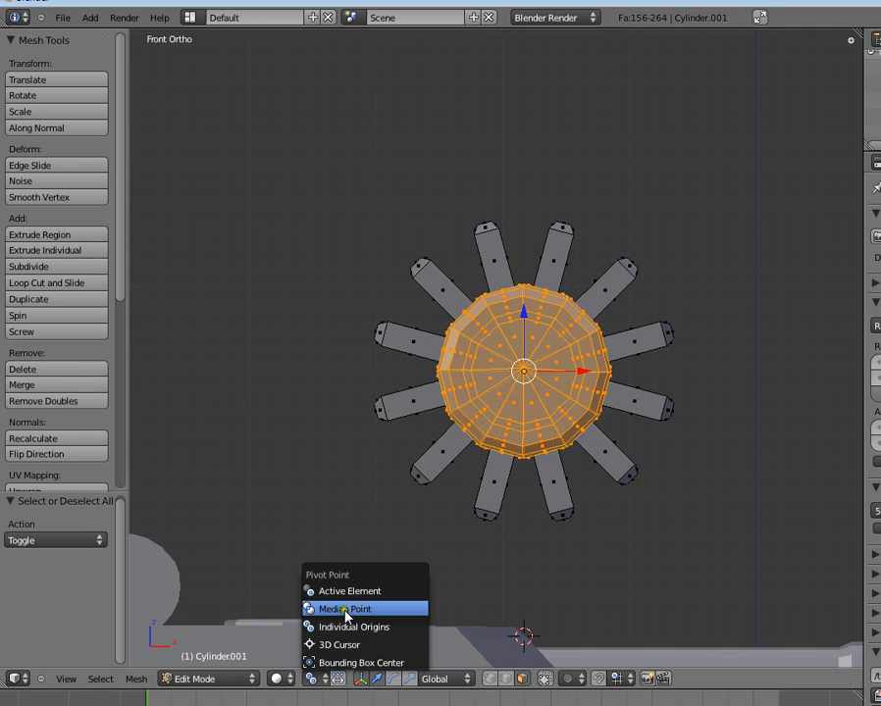
{"action": "left_click", "coordinate": [343, 609]}
{"action": "key", "text": "s"}
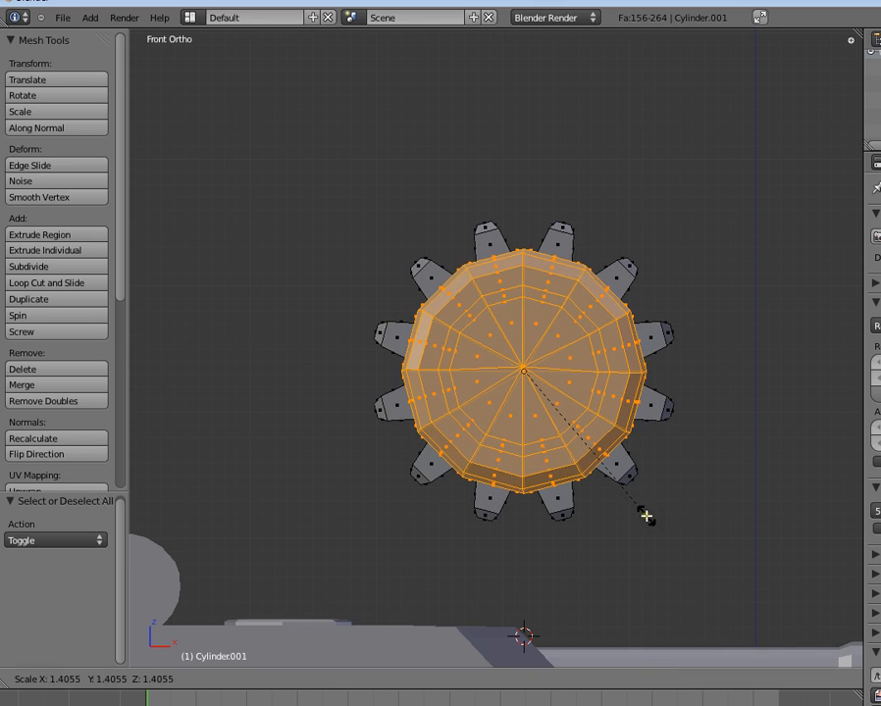
{"action": "left_click", "coordinate": [643, 514]}
{"action": "key", "text": "Tab"}
- Reselect the whole toothed wheel and scale it to 0.547
{"action": "scroll", "coordinate": [530, 407], "scroll_direction": "down", "scroll_amount": 2}
{"action": "key", "text": "a"}
{"action": "middle_click_drag", "start_coordinate": [516, 401], "coordinate": [567, 454]}
{"action": "right_click", "coordinate": [535, 380]}
{"action": "key", "text": "s"}
{"action": "left_click", "coordinate": [535, 412]}
- Move the wheel down to track level beside the hull: about -2.15 along Y, -3.937 along Z and another -0.759 along Y
{"action": "middle_click_drag", "start_coordinate": [535, 412], "coordinate": [474, 343]}
{"action": "scroll", "coordinate": [448, 396], "scroll_direction": "down", "scroll_amount": 3}
{"action": "key", "text": "g"}
{"action": "key", "text": "y"}
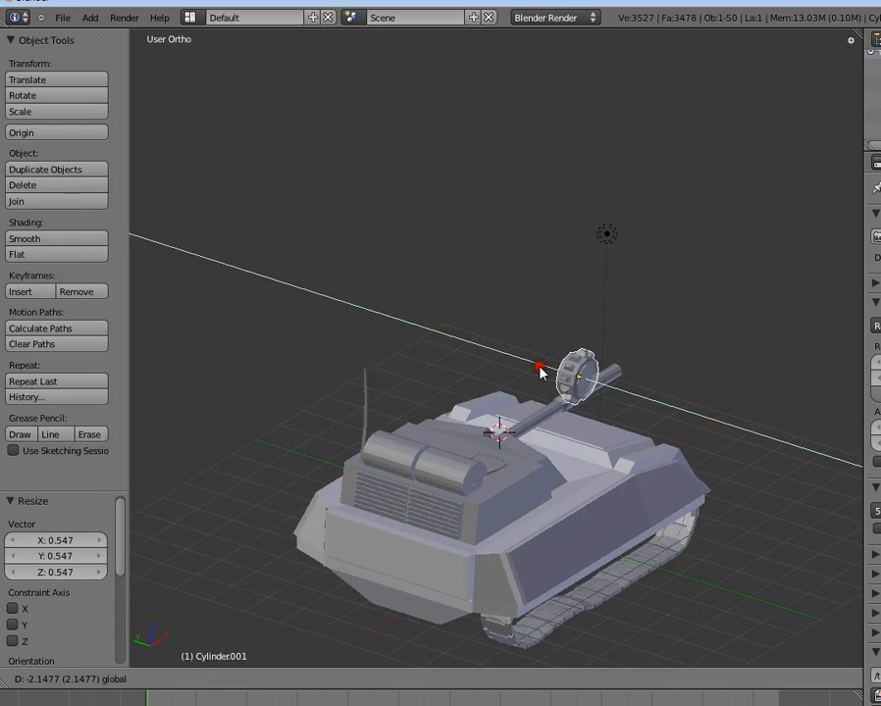
{"action": "left_click", "coordinate": [542, 362]}
{"action": "key", "text": "g"}
{"action": "key", "text": "z"}
{"action": "left_click", "coordinate": [542, 495]}
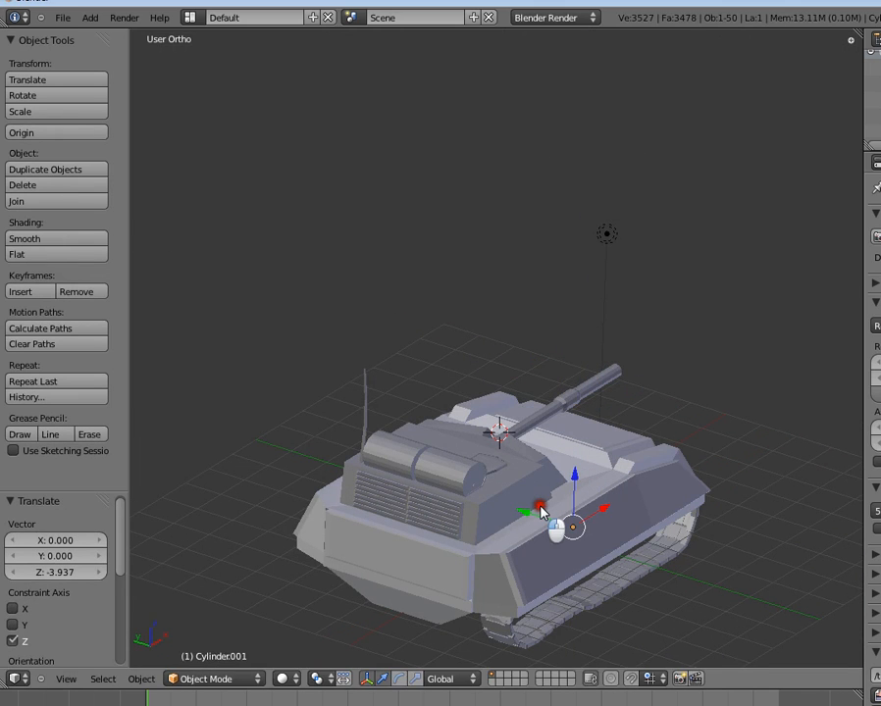
{"action": "key", "text": "g"}
{"action": "key", "text": "y"}
{"action": "left_click", "coordinate": [577, 514]}
- In the front view, move the wheel -2.967 along X and -0.936 along Z to the rear curve of the track
{"action": "key", "text": "KP_3"}
{"action": "key", "text": "KP_5"}
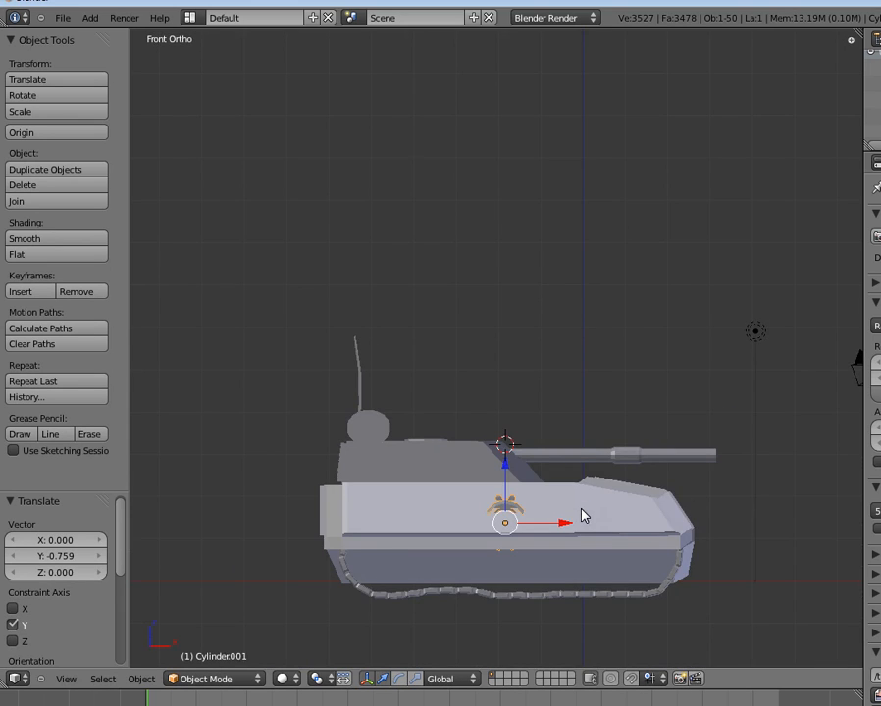
{"action": "middle_click_drag", "start_coordinate": [582, 508], "coordinate": [606, 385], "text": "shift"}
{"action": "scroll", "coordinate": [603, 419], "scroll_direction": "up", "scroll_amount": 5}
{"action": "scroll", "coordinate": [606, 437], "scroll_direction": "down", "scroll_amount": 3}
{"action": "middle_click_drag", "start_coordinate": [607, 437], "coordinate": [628, 389], "text": "shift"}
{"action": "key", "text": "g"}
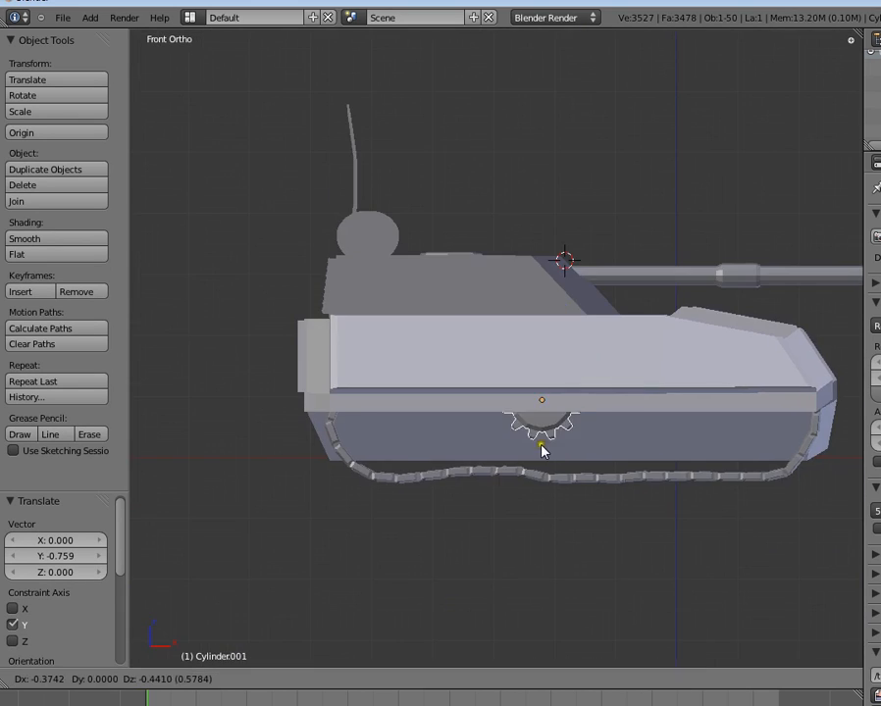
{"action": "left_click", "coordinate": [450, 449]}
- Enlarge the wheel to about 1.18 and shift it 0.02673 along X and 0.08019 along Z within the track's curve
{"action": "key", "text": "s"}
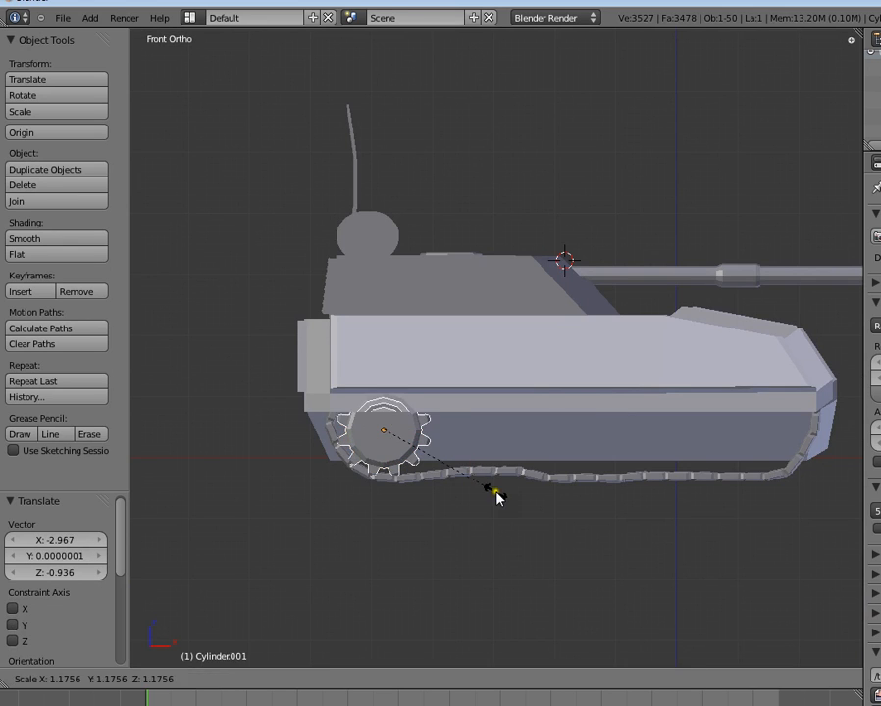
{"action": "left_click", "coordinate": [499, 496]}
{"action": "key", "text": "g"}
{"action": "left_click", "coordinate": [432, 394]}
- Switch to perspective and move the wheel 0.191 along Y, inward over the track links
{"action": "middle_click_drag", "start_coordinate": [431, 394], "coordinate": [586, 465]}
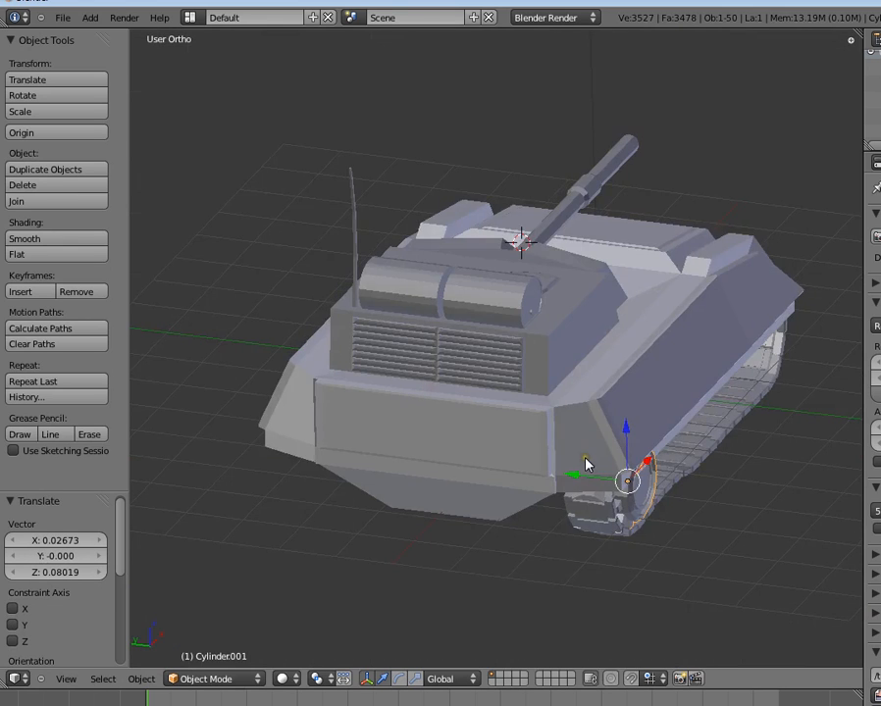
{"action": "key", "text": "KP_5"}
{"action": "scroll", "coordinate": [586, 465], "scroll_direction": "up", "scroll_amount": 6}
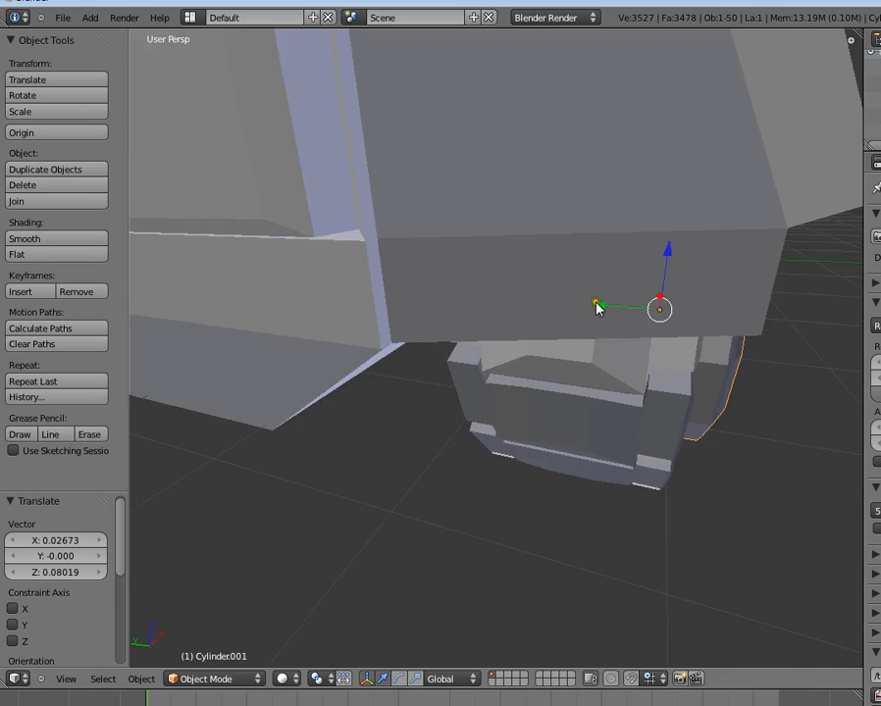
{"action": "key", "text": "g"}
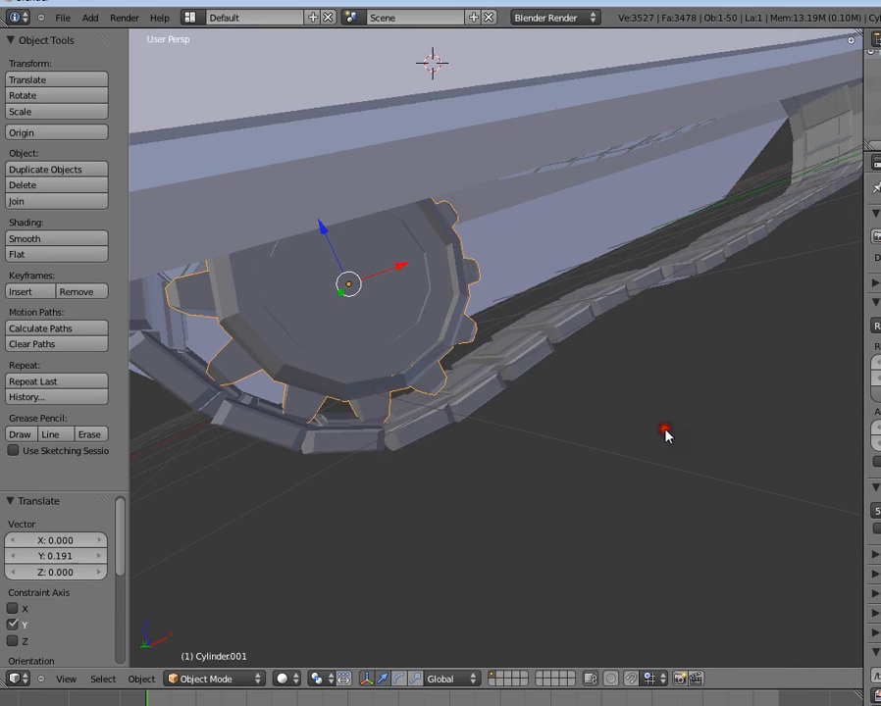
- Rescale the wheel to suit the track's width and move it -0.06885 along Z
{"action": "middle_click_drag", "start_coordinate": [665, 433], "coordinate": [577, 327]}
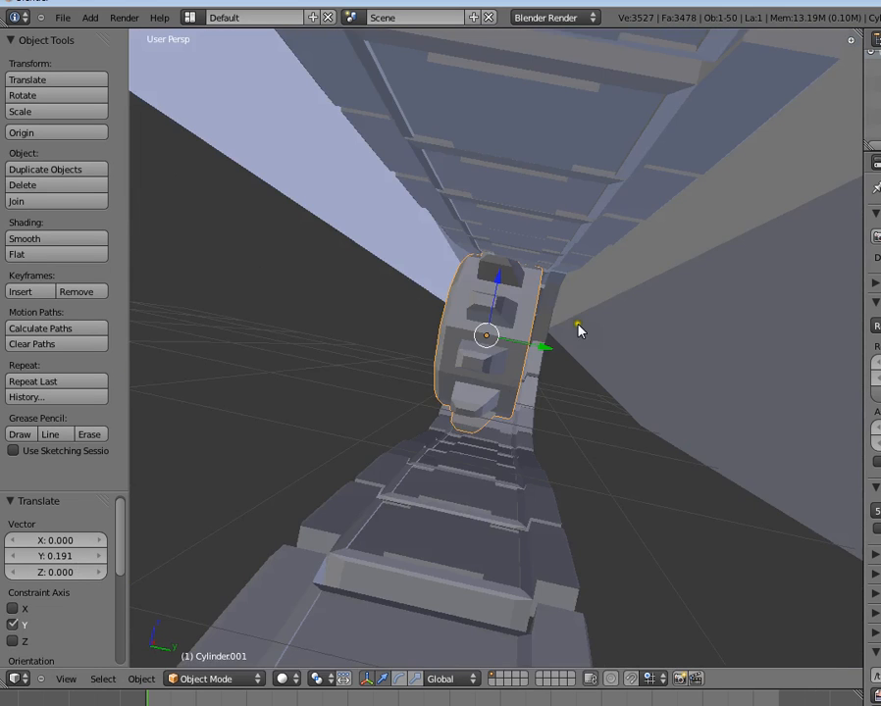
{"action": "key", "text": "s"}
{"action": "left_click", "coordinate": [571, 376]}
{"action": "middle_click_drag", "start_coordinate": [572, 375], "coordinate": [554, 361]}
{"action": "key", "text": "g"}
{"action": "key", "text": "z"}
{"action": "left_click", "coordinate": [493, 312]}
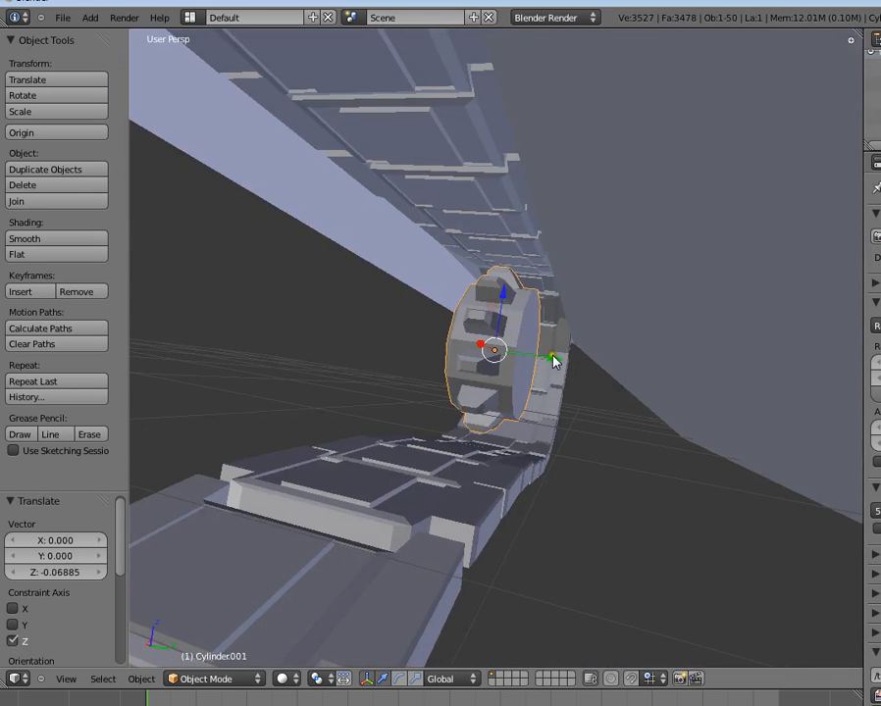
- Fine-tune the wheel's fit in the track, moving it 0.05624 along Y, -0.04655 and 0.06801 along Z, and slightly rearward along X
{"action": "left_click_drag", "start_coordinate": [552, 357], "coordinate": [558, 359]}
{"action": "middle_click_drag", "start_coordinate": [412, 343], "coordinate": [577, 349]}
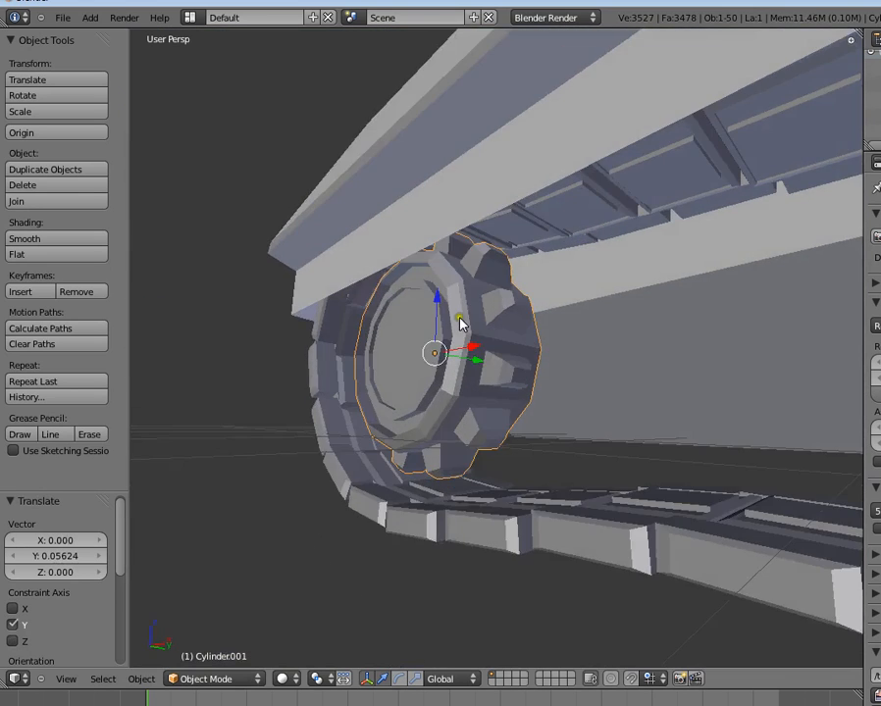
{"action": "left_click_drag", "start_coordinate": [437, 297], "coordinate": [437, 306]}
{"action": "middle_click_drag", "start_coordinate": [437, 306], "coordinate": [569, 370]}
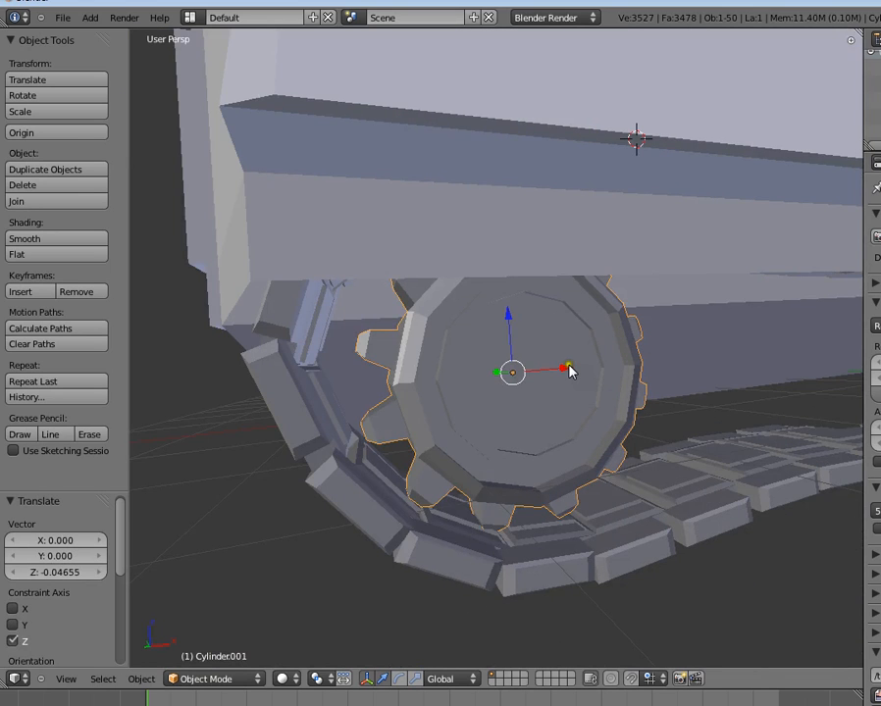
{"action": "left_click_drag", "start_coordinate": [569, 370], "coordinate": [526, 358]}
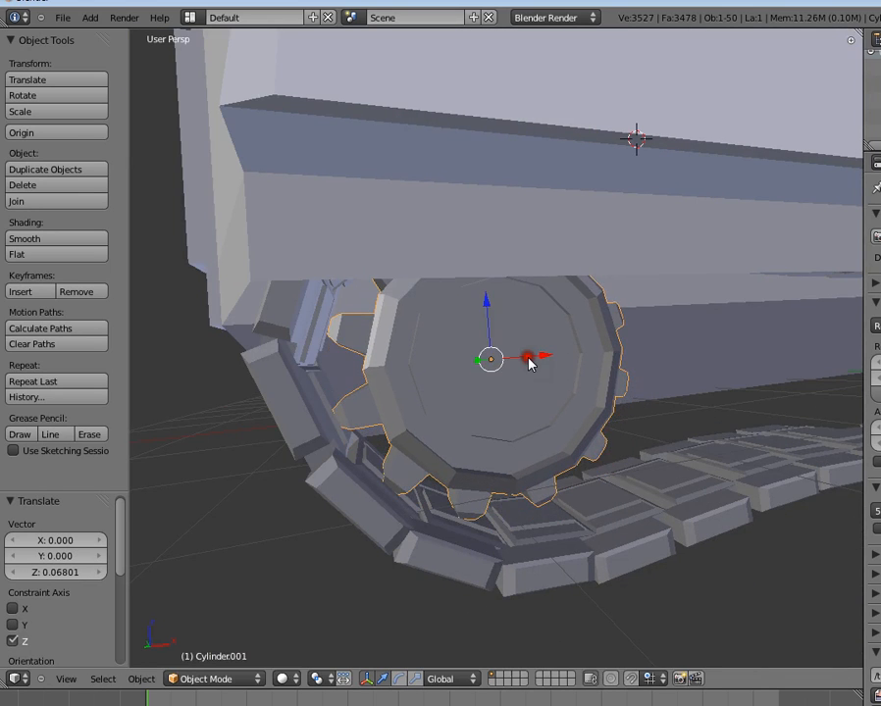
- Duplicate the large rear sprocket wheel, scale the copy to 0.55 and place it beside the original, just above the track
{"action": "middle_click_drag", "start_coordinate": [526, 357], "coordinate": [394, 350]}
{"action": "key", "text": "KP_1"}
{"action": "scroll", "coordinate": [559, 357], "scroll_direction": "down", "scroll_amount": 4}
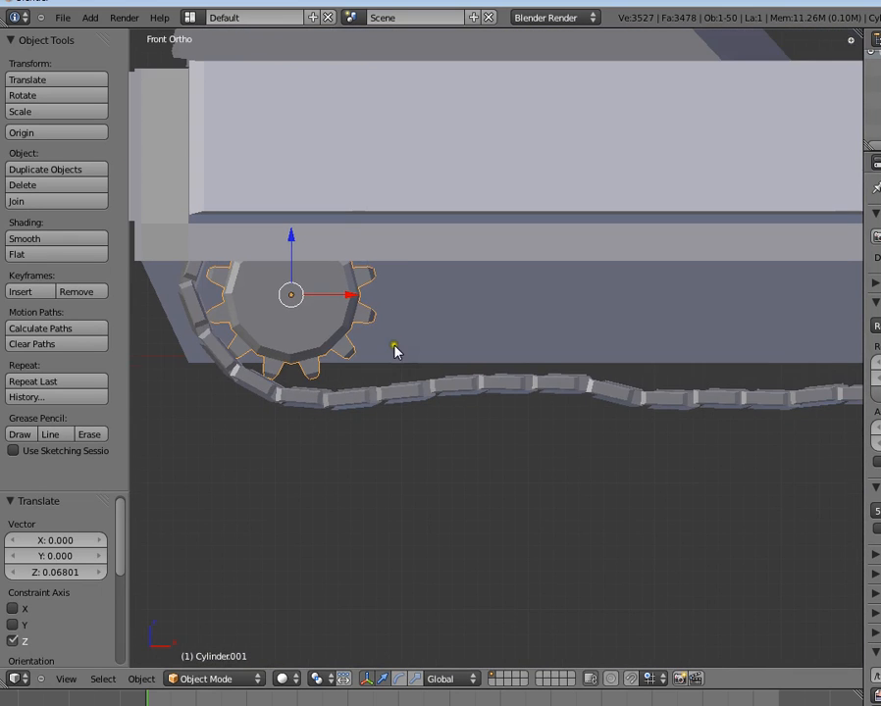
{"action": "key", "text": "shift+d"}
{"action": "key", "text": "x"}
{"action": "left_click", "coordinate": [494, 355]}
{"action": "key", "text": "s"}
{"action": "left_click", "coordinate": [469, 333]}
{"action": "key", "text": "g"}
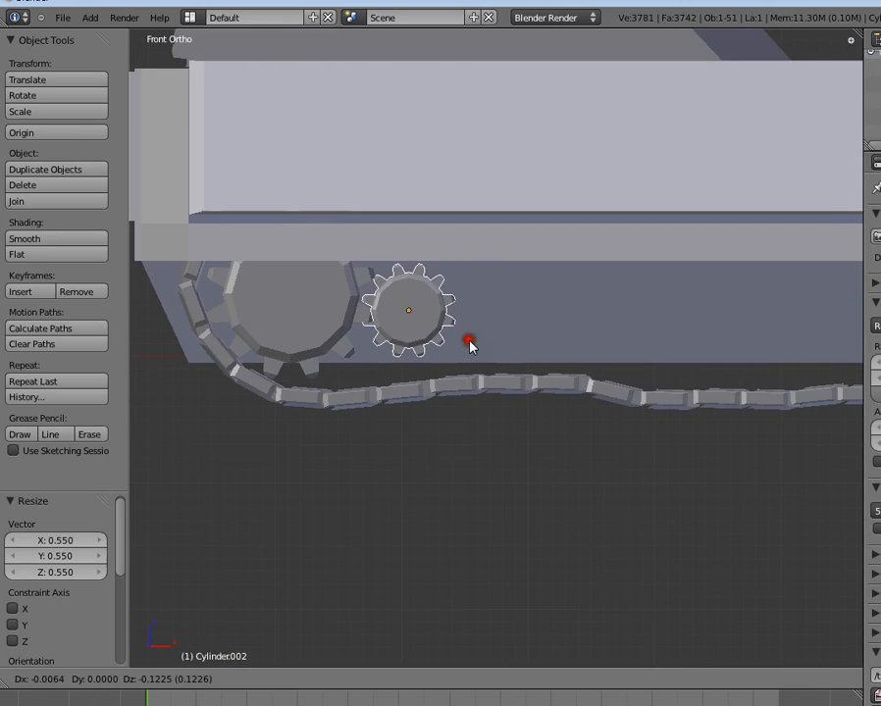
{"action": "left_click", "coordinate": [479, 355]}
- Enlarge the copied wheel by a factor of about 1.37 and shift it about 0.09 along X and 0.03 along Z
{"action": "key", "text": "s"}
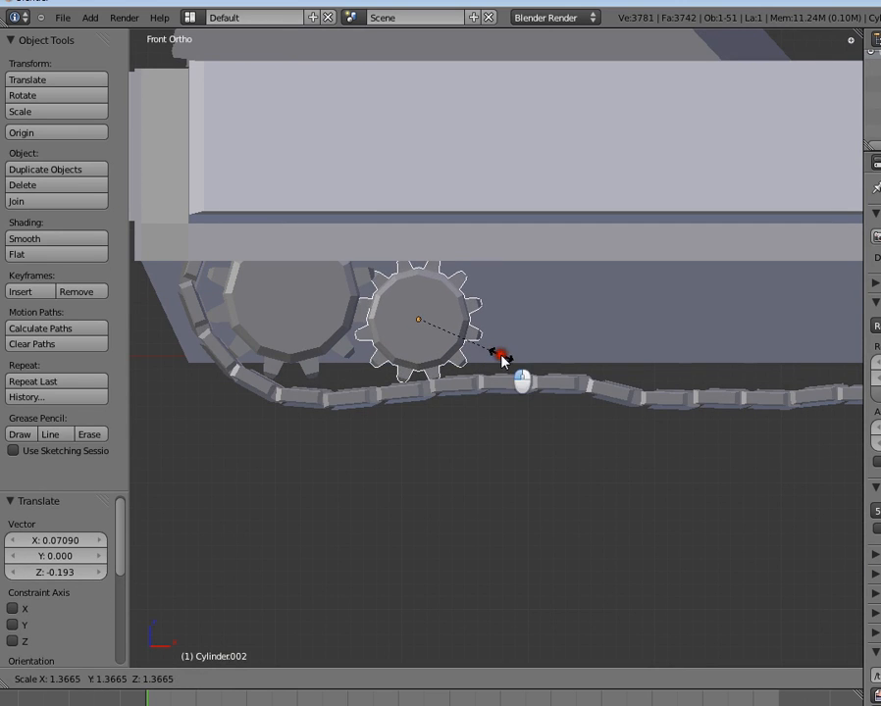
{"action": "left_click", "coordinate": [504, 356]}
{"action": "key", "text": "g"}
{"action": "left_click", "coordinate": [510, 355]}
- Duplicate the smaller wheel and place the copy about 0.915 further along X and 0.129 higher
{"action": "middle_click_drag", "start_coordinate": [492, 343], "coordinate": [447, 337], "text": "shift"}
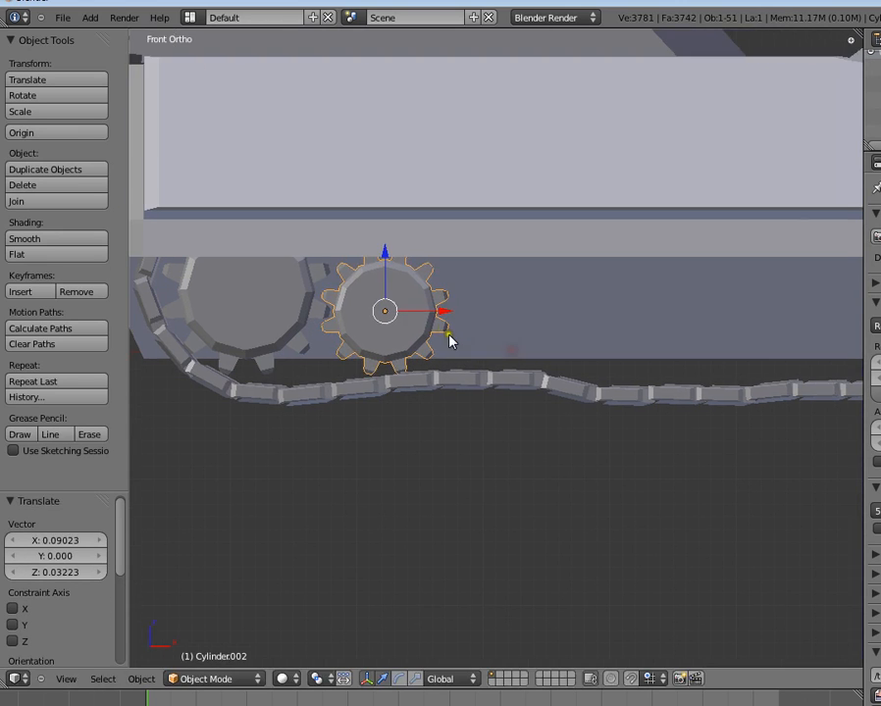
{"action": "key", "text": "shift+d"}
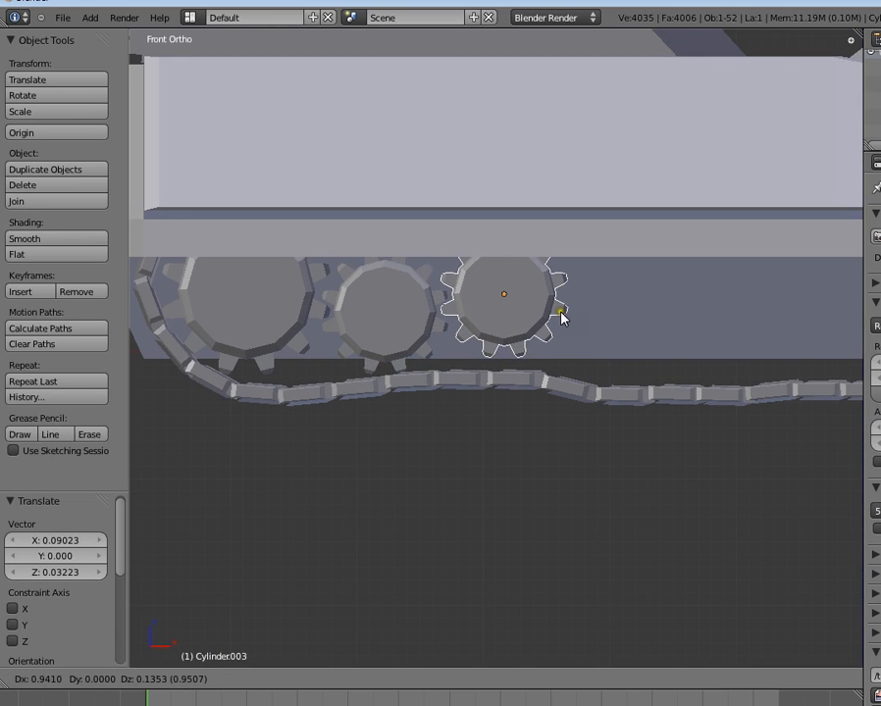
{"action": "left_click", "coordinate": [561, 316]}
- Duplicate the third wheel about 0.956 forward along X and lower the copy about 0.1 on Z to sit on the track
{"action": "middle_click_drag", "start_coordinate": [559, 313], "coordinate": [440, 298], "text": "shift"}
{"action": "scroll", "coordinate": [439, 298], "scroll_direction": "down", "scroll_amount": 2}
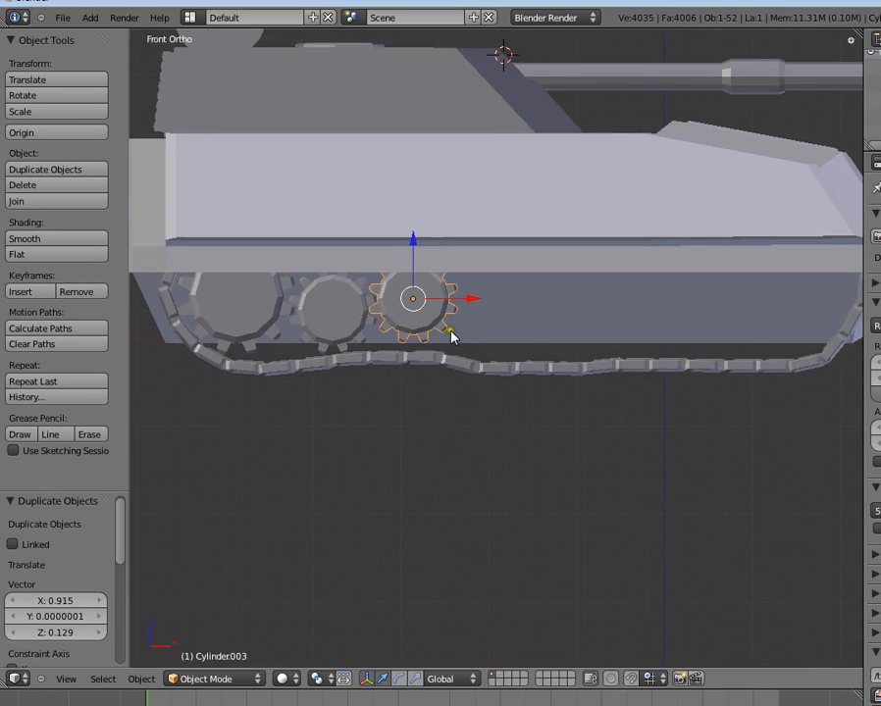
{"action": "key", "text": "shift+d"}
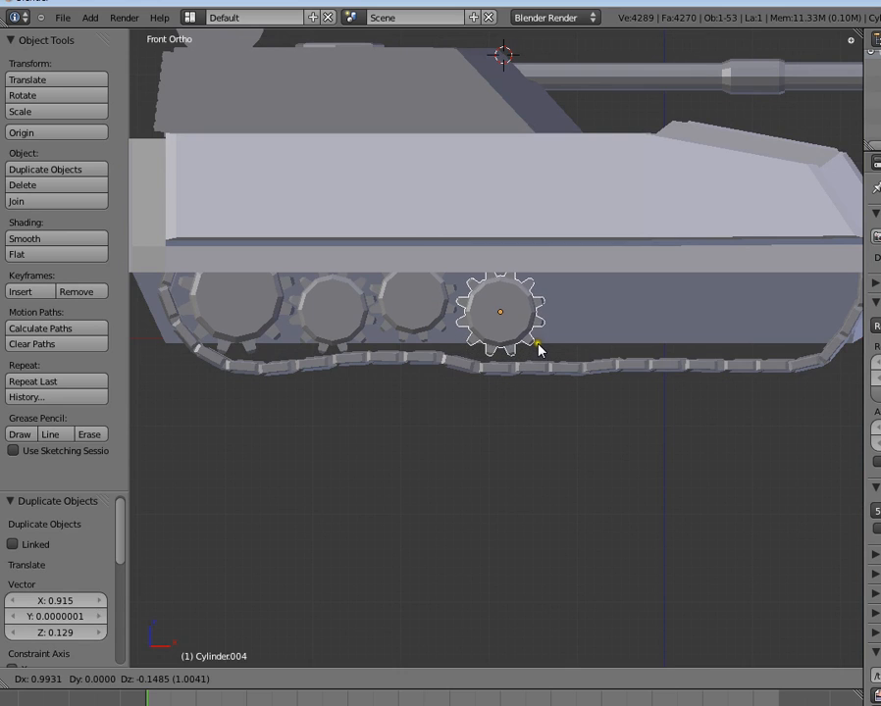
{"action": "left_click", "coordinate": [534, 349]}
{"action": "middle_click_drag", "start_coordinate": [521, 355], "coordinate": [489, 326], "text": "shift"}
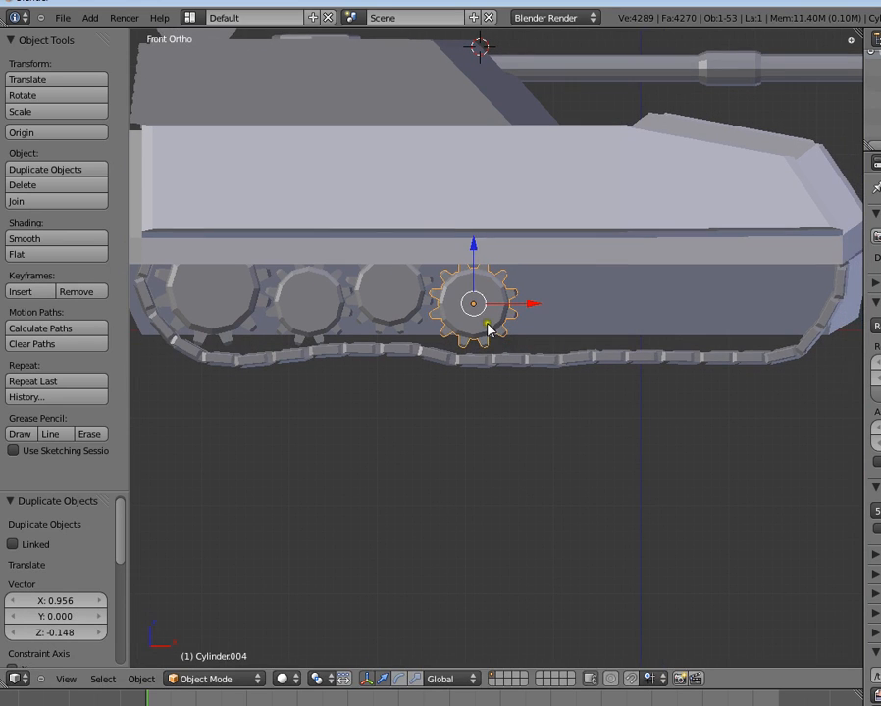
{"action": "key", "text": "g"}
{"action": "key", "text": "z"}
{"action": "left_click", "coordinate": [498, 339]}
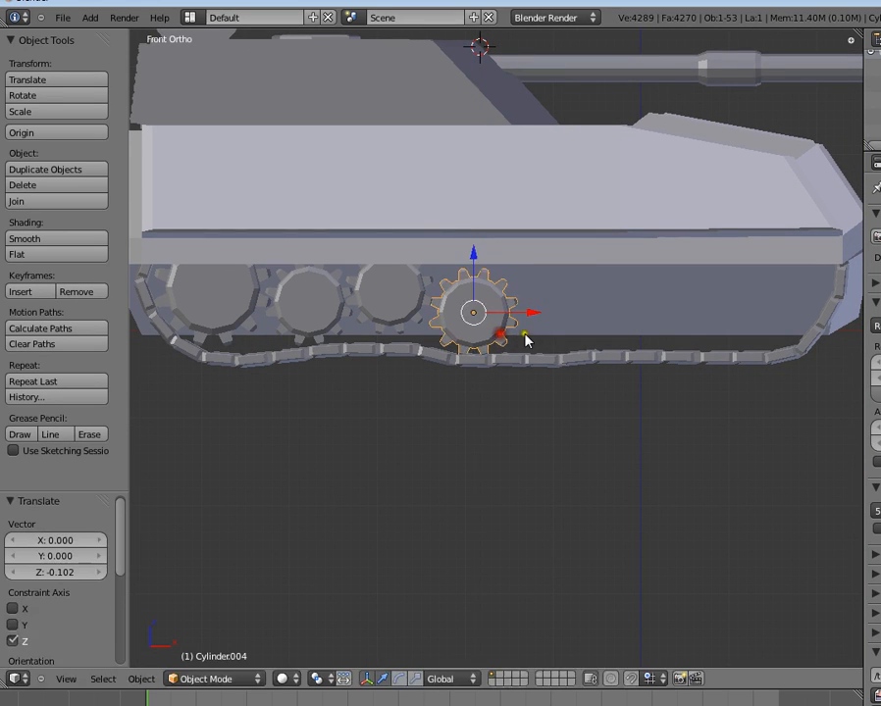
- Rotate the fourth wheel slightly and nudge it about -0.037 along X and 0.028 along Z to mesh with its neighbour
{"action": "key", "text": "r"}
{"action": "left_click", "coordinate": [525, 330]}
{"action": "key", "text": "g"}
{"action": "left_click", "coordinate": [526, 328]}
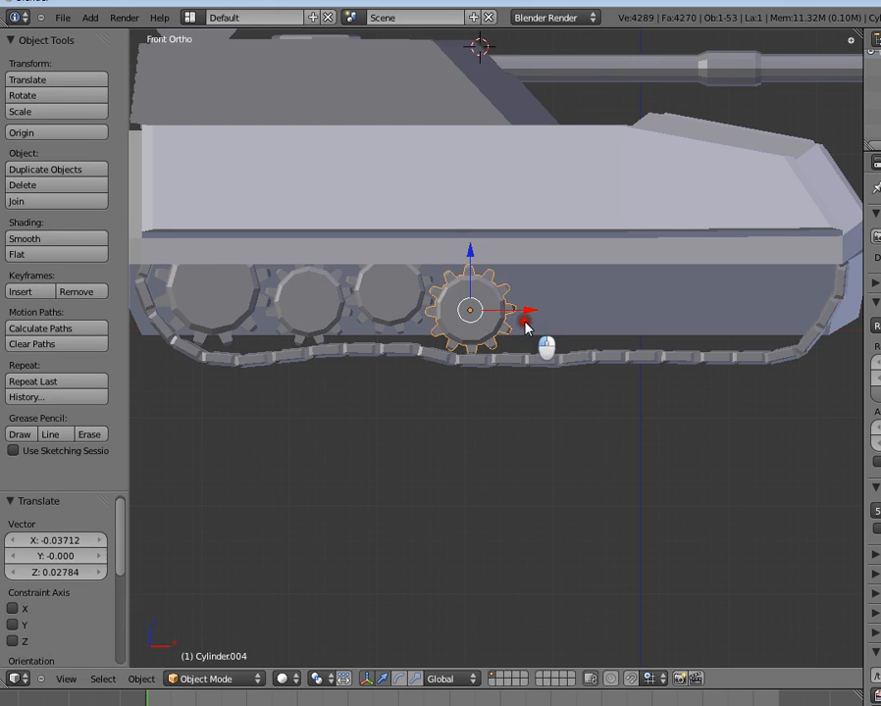
- Duplicate the fourth wheel and place the copy in front of it, higher under the side skirt
{"action": "middle_click_drag", "start_coordinate": [545, 345], "coordinate": [502, 330], "text": "shift"}
{"action": "key", "text": "shift+d"}
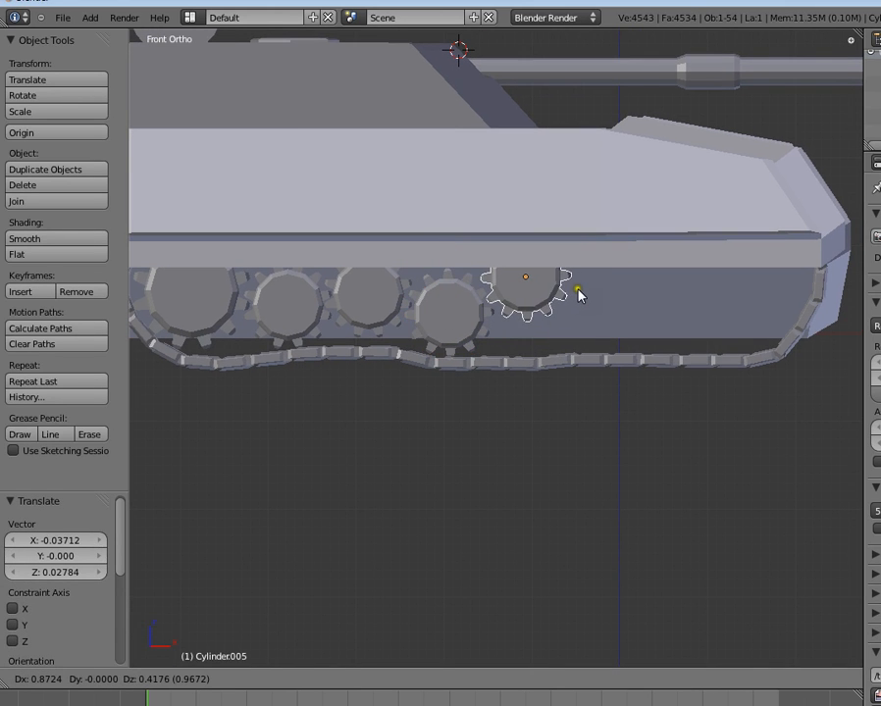
{"action": "left_click", "coordinate": [576, 297]}
- Enlarge the fifth wheel and move it forward and down onto the track, finishing with about -0.055 on Z
{"action": "middle_click_drag", "start_coordinate": [577, 297], "coordinate": [604, 329]}
{"action": "key", "text": "g"}
{"action": "key", "text": "z"}
{"action": "left_click", "coordinate": [516, 288]}
{"action": "key", "text": "s"}
{"action": "left_click", "coordinate": [619, 335]}
{"action": "left_click_drag", "start_coordinate": [557, 286], "coordinate": [588, 284]}
{"action": "middle_click_drag", "start_coordinate": [589, 284], "coordinate": [560, 310]}
{"action": "key", "text": "s"}
{"action": "left_click", "coordinate": [553, 316]}
{"action": "left_click_drag", "start_coordinate": [506, 235], "coordinate": [506, 246]}
- Slide the fifth wheel back along X towards the fourth, rotate it about 2.4° and nudge it into place
{"action": "middle_click_drag", "start_coordinate": [506, 257], "coordinate": [567, 269]}
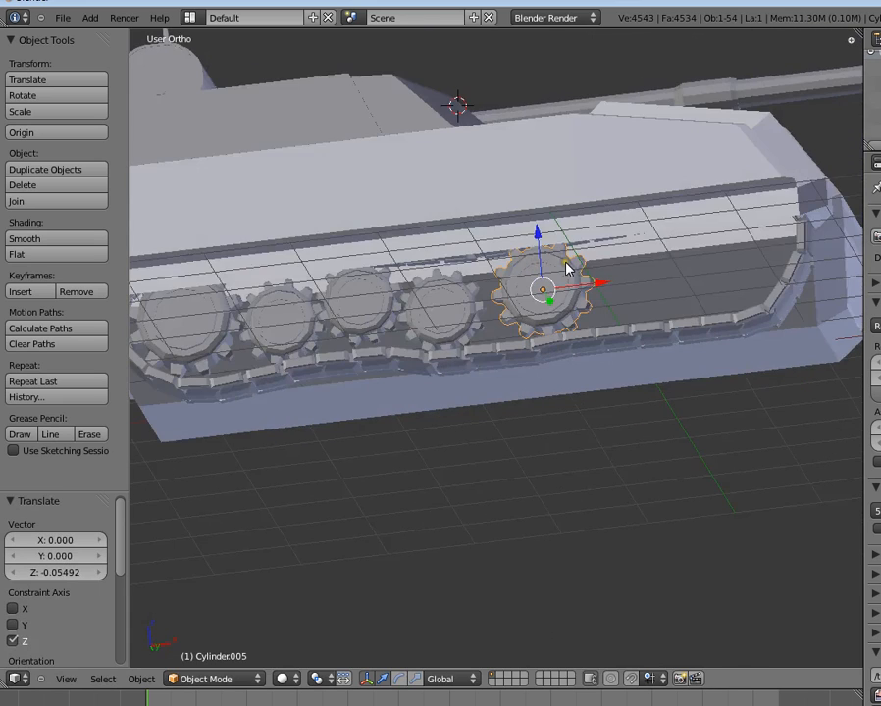
{"action": "key", "text": "KP_3"}
{"action": "key", "text": "KP_1"}
{"action": "key", "text": "KP_5"}
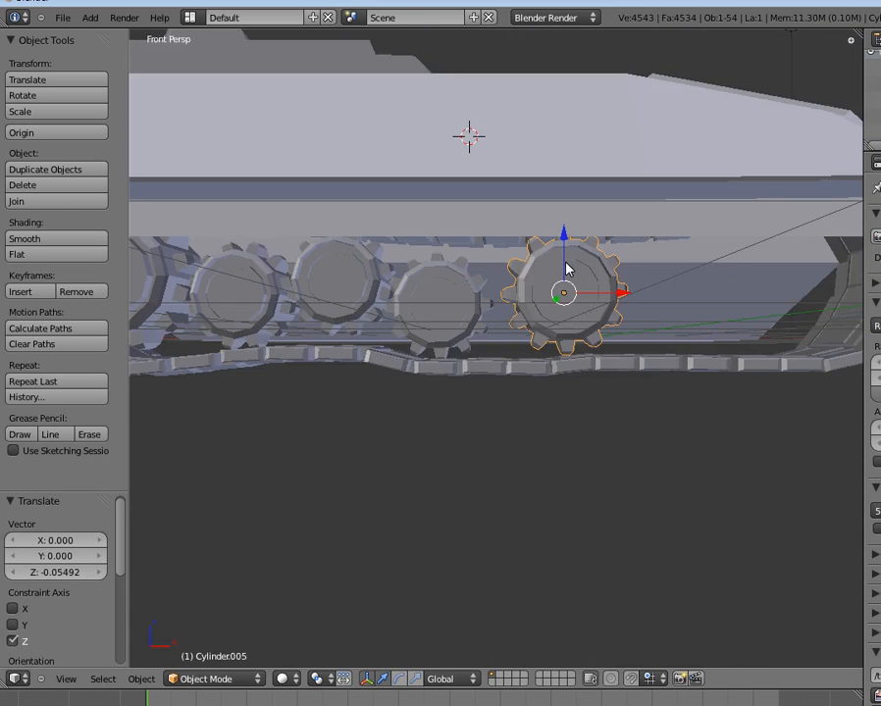
{"action": "key", "text": "KP_5"}
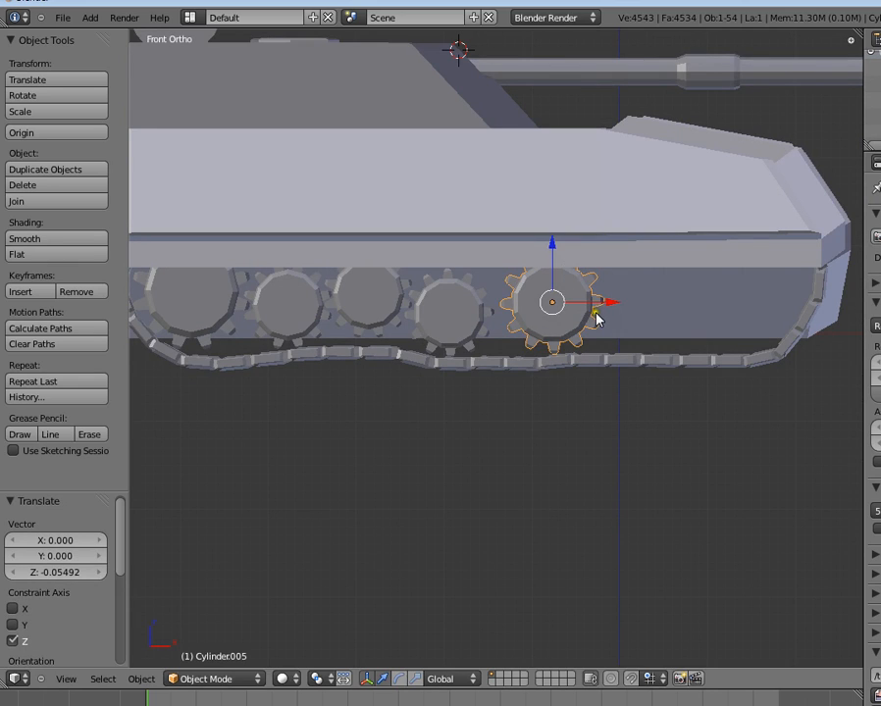
{"action": "key", "text": "g"}
{"action": "key", "text": "x"}
{"action": "left_click", "coordinate": [587, 310]}
{"action": "key", "text": "r"}
{"action": "left_click", "coordinate": [593, 319]}
{"action": "key", "text": "g"}
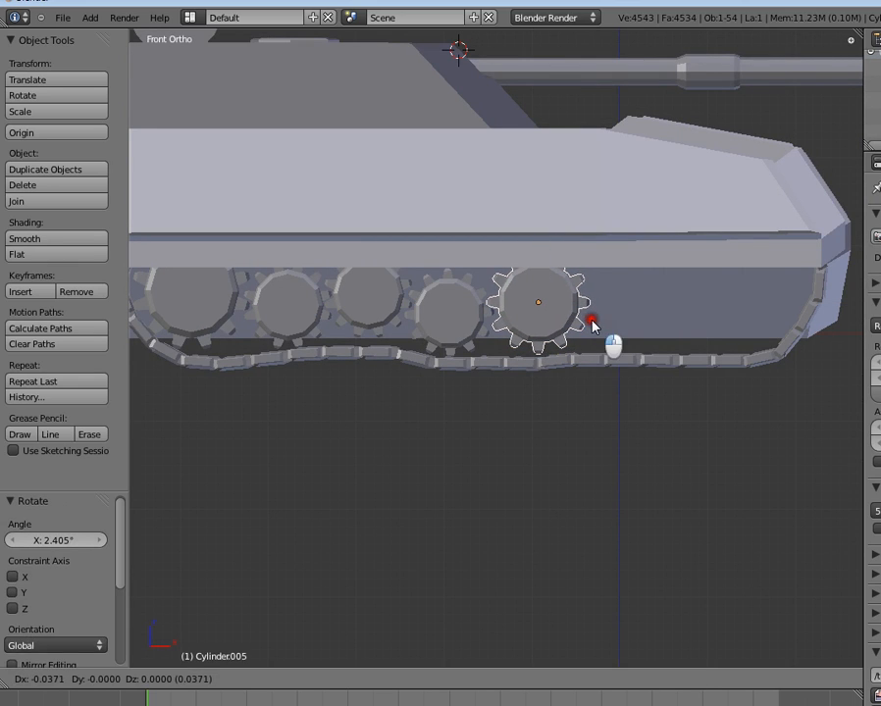
{"action": "left_click", "coordinate": [593, 322]}
- Duplicate the fifth wheel about 2.311 along X into the track's front curve, enlarge it by about 1.15 and nudge it forward
{"action": "key", "text": "shift+d"}
{"action": "left_click", "coordinate": [795, 312]}
{"action": "key", "text": "s"}
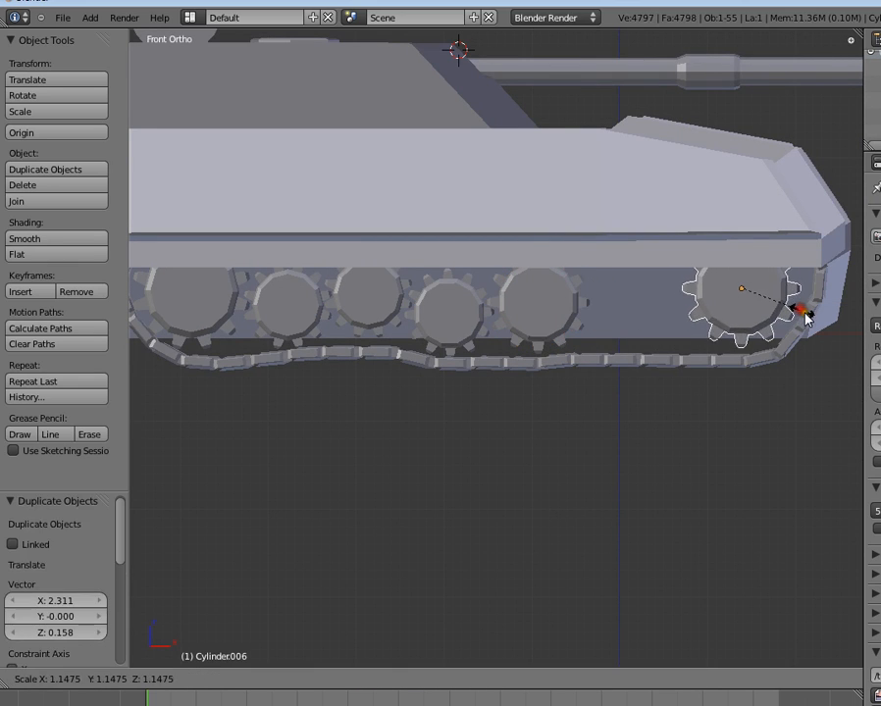
{"action": "left_click", "coordinate": [802, 314]}
{"action": "key", "text": "g"}
{"action": "left_click", "coordinate": [803, 314]}
- Scale the front wheel down to 0.916 and lower it about 0.056 on Z to fit inside the track
{"action": "middle_click_drag", "start_coordinate": [802, 314], "coordinate": [427, 173]}
{"action": "key", "text": "s"}
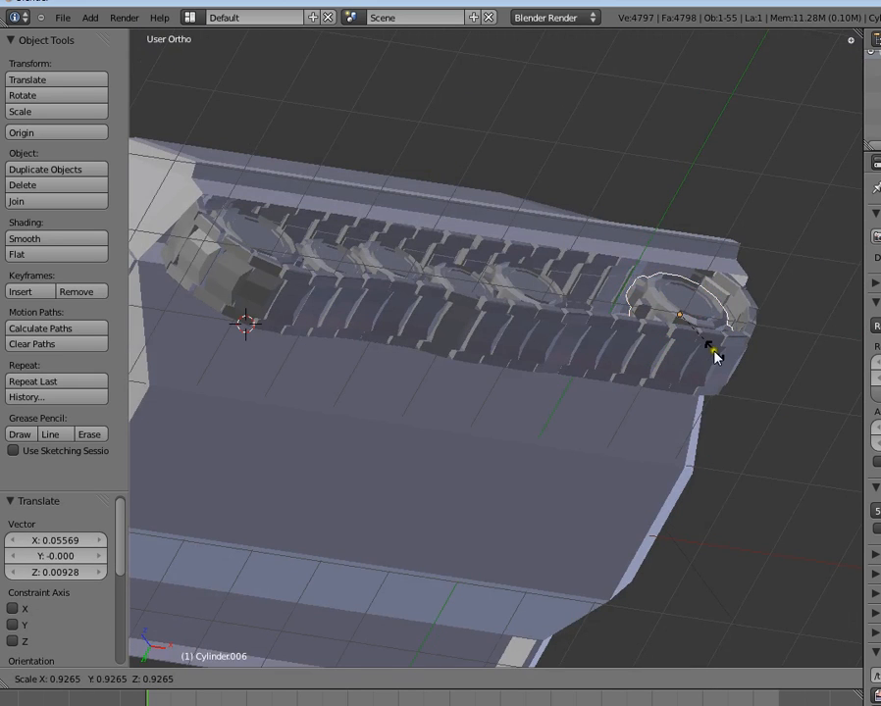
{"action": "left_click", "coordinate": [712, 355]}
{"action": "key", "text": "KP_3"}
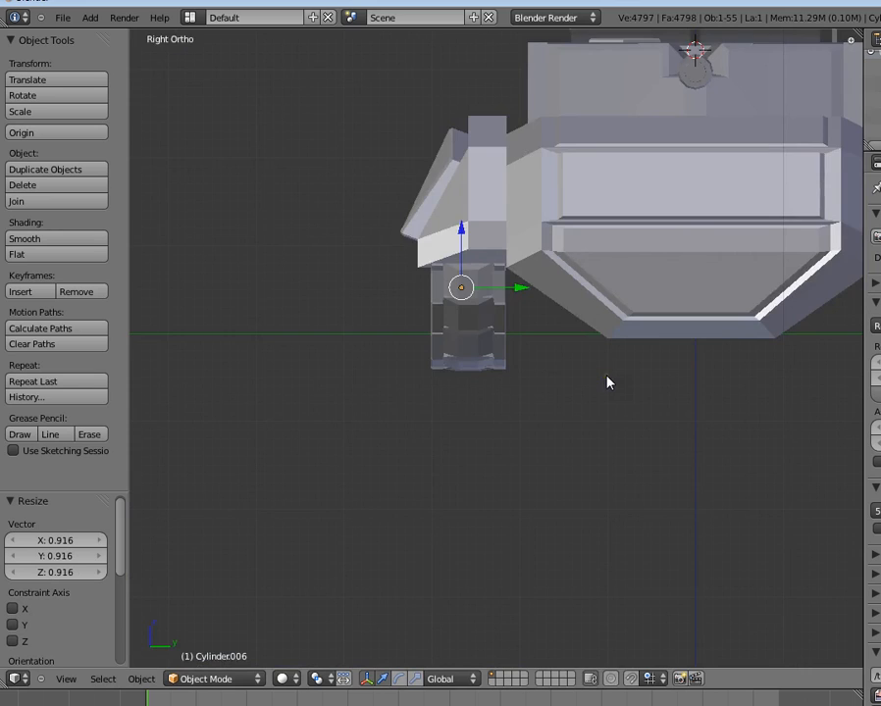
{"action": "key", "text": "KP_1"}
- Duplicate the front wheel into the gap behind it, rotate the copy and nudge it about -0.065 along X and 0.028 along Z
{"action": "key", "text": "shift+d"}
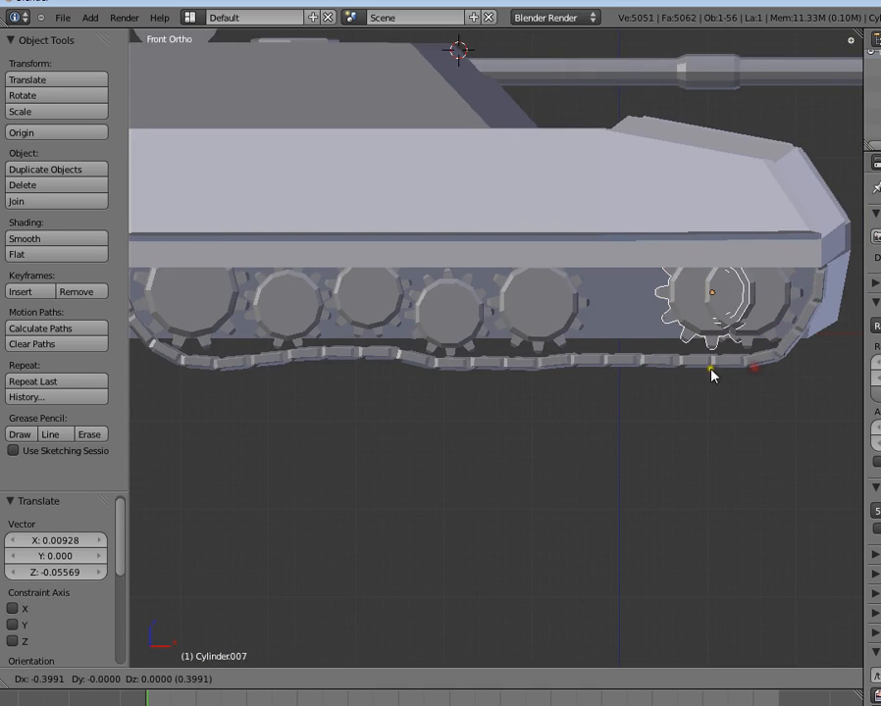
{"action": "left_click", "coordinate": [652, 380]}
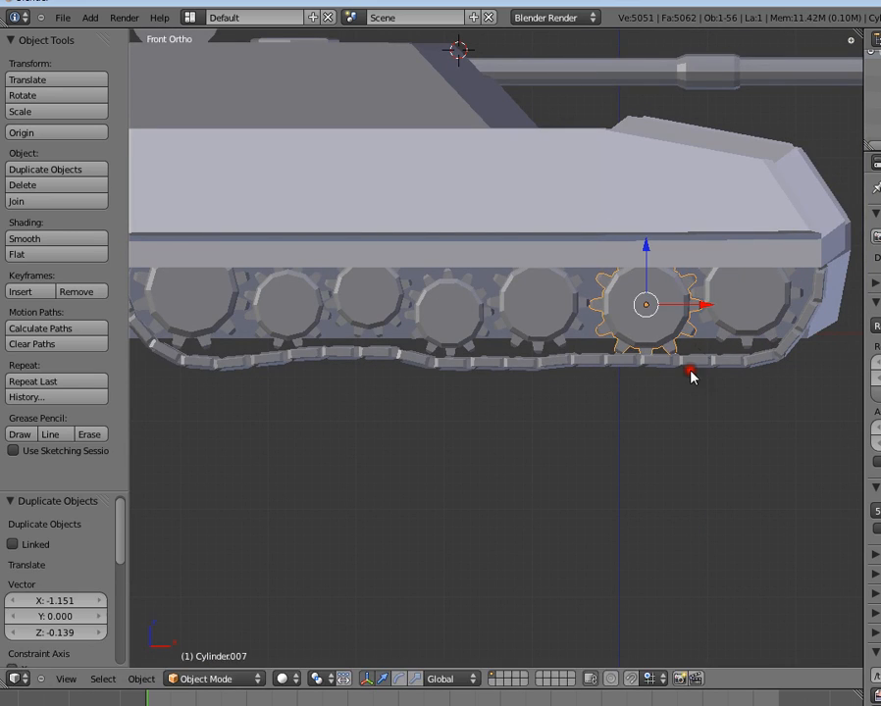
{"action": "key", "text": "r"}
{"action": "left_click", "coordinate": [722, 369]}
{"action": "key", "text": "g"}
{"action": "left_click", "coordinate": [719, 365]}
- Rotate the gap-filling wheel by about -13°, raise it slightly and clear the selection
{"action": "key", "text": "r"}
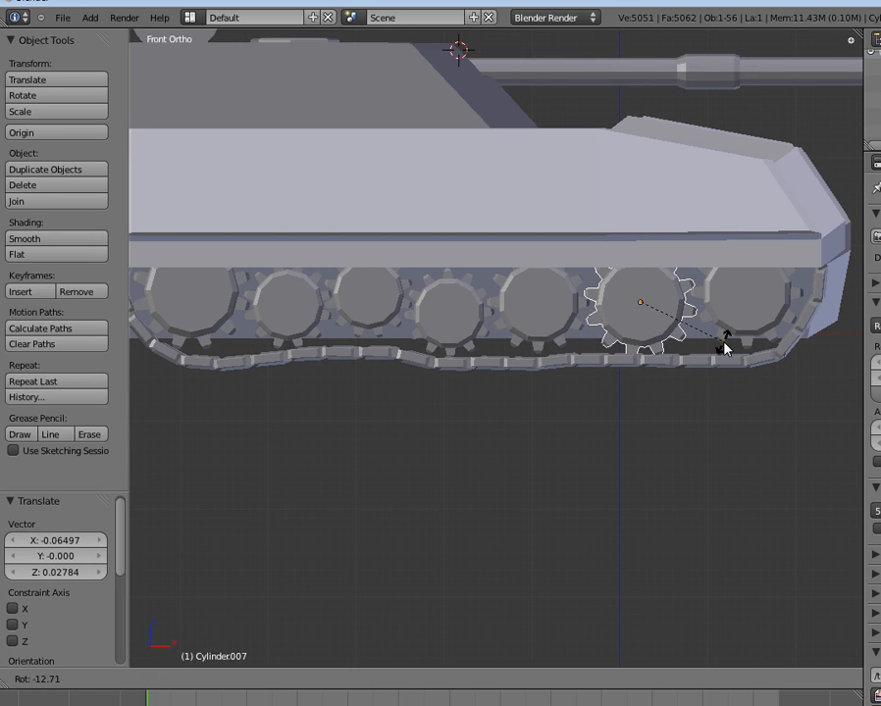
{"action": "left_click", "coordinate": [726, 349]}
{"action": "key", "text": "g"}
{"action": "left_click", "coordinate": [722, 344]}
{"action": "key", "text": "a"}
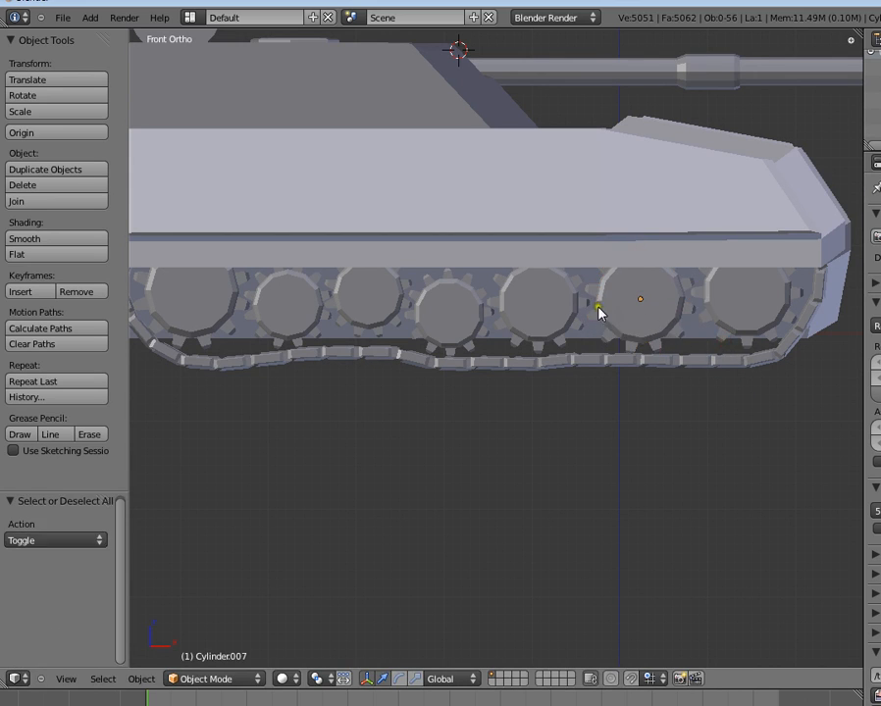
- Examine the wheels and track links in perspective, including a close look at the links at the track's end
{"action": "middle_click_drag", "start_coordinate": [598, 308], "coordinate": [475, 319]}
{"action": "key", "text": "KP_5"}
{"action": "scroll", "coordinate": [531, 307], "scroll_direction": "down", "scroll_amount": 4}
{"action": "scroll", "coordinate": [433, 330], "scroll_direction": "up", "scroll_amount": 5}
{"action": "key", "text": "a"}
{"action": "key", "text": "a"}
{"action": "right_click", "coordinate": [424, 345]}
{"action": "scroll", "coordinate": [456, 431], "scroll_direction": "up", "scroll_amount": 6}
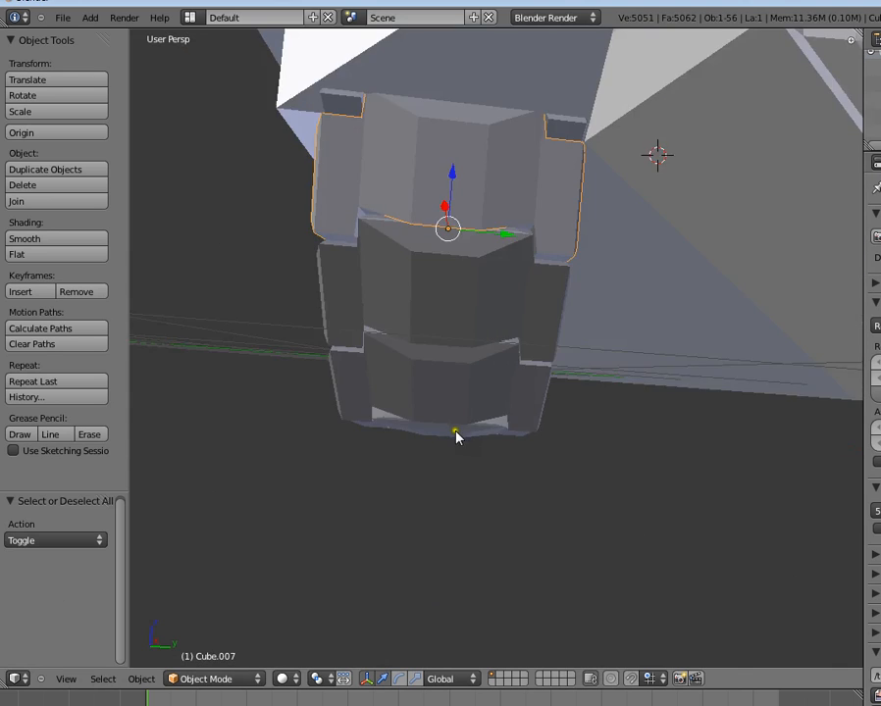
{"action": "middle_click_drag", "start_coordinate": [456, 431], "coordinate": [405, 423]}
- Box-select the track and wheels and try to move the selection along the global Y axis
{"action": "key", "text": "a"}
{"action": "scroll", "coordinate": [405, 423], "scroll_direction": "down", "scroll_amount": 4}
{"action": "middle_click_drag", "start_coordinate": [405, 299], "coordinate": [434, 272]}
{"action": "scroll", "coordinate": [389, 297], "scroll_direction": "down", "scroll_amount": 4}
{"action": "key", "text": "b"}
{"action": "left_click_drag", "start_coordinate": [435, 271], "coordinate": [480, 421]}
{"action": "key", "text": "g"}
{"action": "key", "text": "y"}
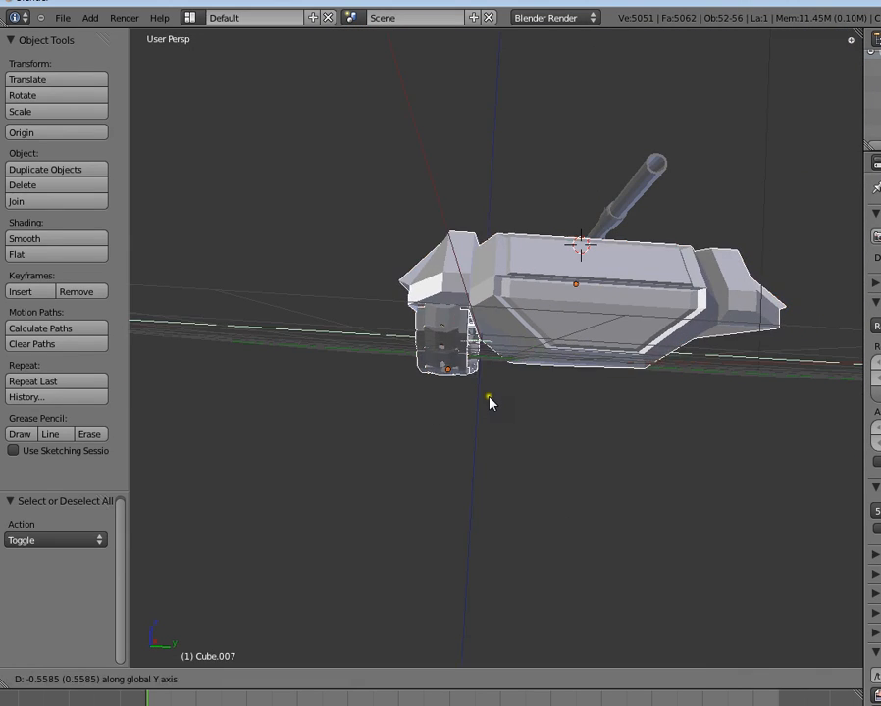
{"action": "right_click", "coordinate": [531, 294]}
- Remove the hull from the selection and move the track with its wheels outward by about -1.95 along global Y
{"action": "key", "text": "b"}
{"action": "middle_click_drag", "start_coordinate": [531, 235], "coordinate": [598, 257]}
{"action": "key", "text": "g"}
{"action": "key", "text": "y"}
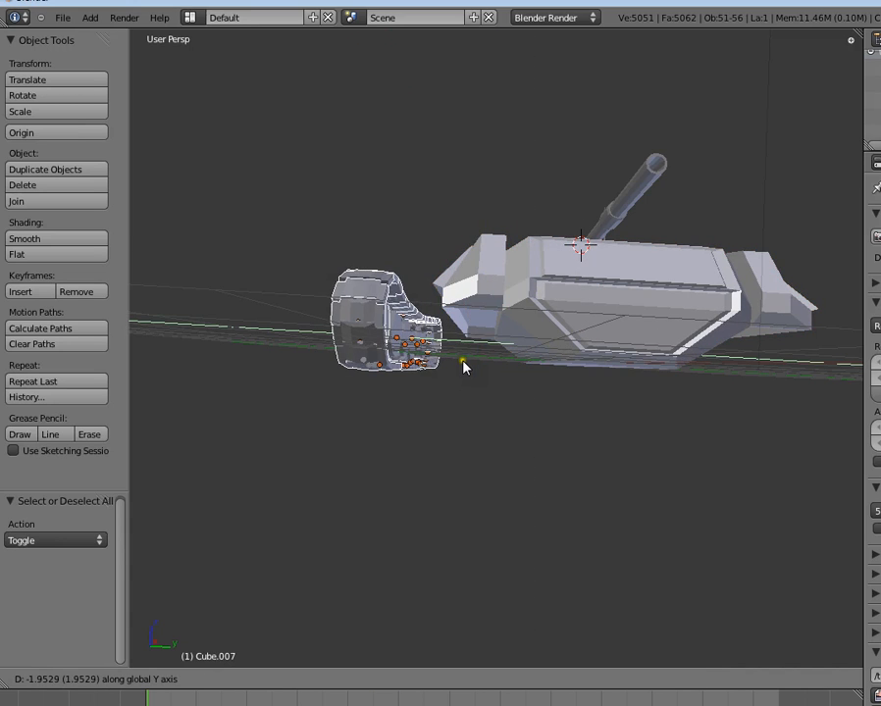
{"action": "left_click", "coordinate": [465, 365]}
- Examine the tank's hull, turret and separated track from the front and above
{"action": "middle_click_drag", "start_coordinate": [465, 364], "coordinate": [523, 550]}
{"action": "key", "text": "a"}
{"action": "right_click", "coordinate": [520, 388]}
{"action": "scroll", "coordinate": [503, 403], "scroll_direction": "down", "scroll_amount": 1}
{"action": "key", "text": "a"}
{"action": "middle_click_drag", "start_coordinate": [503, 404], "coordinate": [517, 461]}
{"action": "scroll", "coordinate": [498, 440], "scroll_direction": "up", "scroll_amount": 2}
{"action": "key", "text": "a"}
{"action": "key", "text": "a"}
{"action": "right_click", "coordinate": [406, 274]}
{"action": "scroll", "coordinate": [438, 382], "scroll_direction": "up", "scroll_amount": 3}
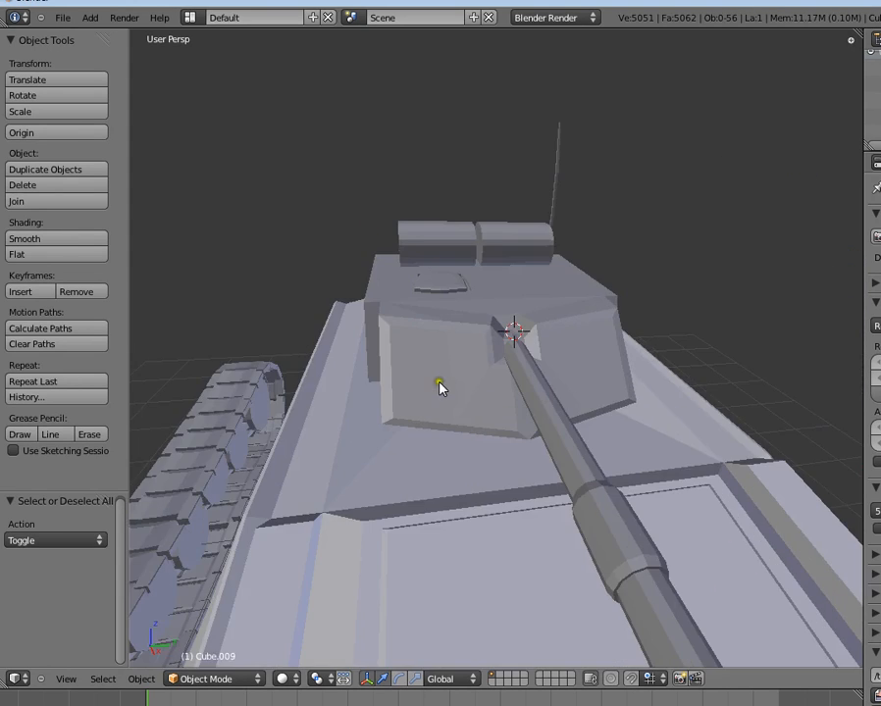
- Select the turret and open its mesh in Edit Mode with all faces deselected
{"action": "right_click", "coordinate": [450, 315]}
{"action": "key", "text": "Tab"}
{"action": "key", "text": "Tab"}
{"action": "middle_click_drag", "start_coordinate": [450, 315], "coordinate": [491, 529]}
{"action": "key", "text": "a"}
{"action": "key", "text": "Tab"}
{"action": "scroll", "coordinate": [550, 392], "scroll_direction": "up", "scroll_amount": 3}
{"action": "key", "text": "a"}
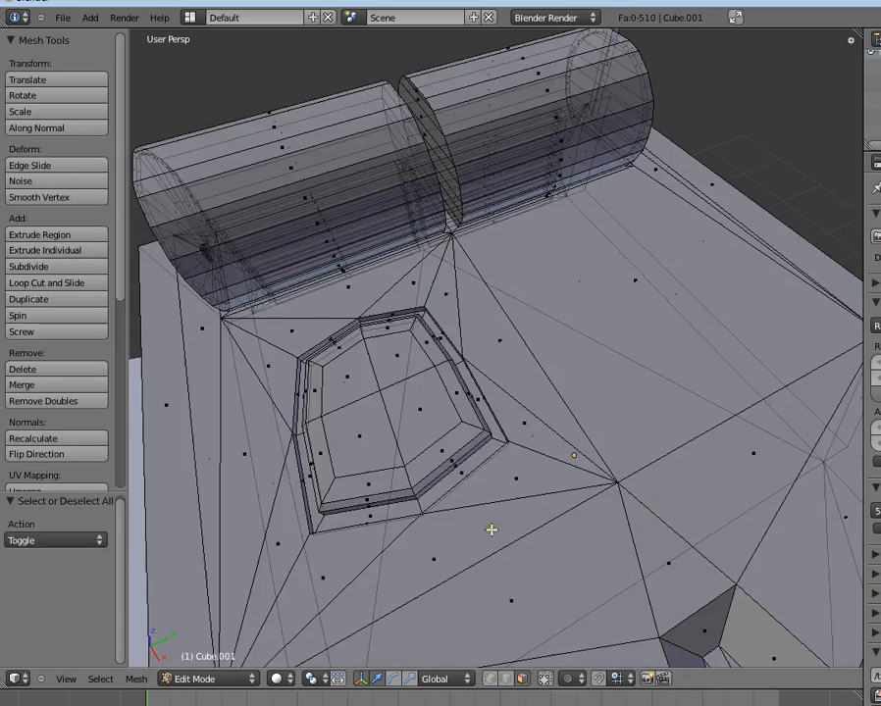
- Limit selection to visible geometry and select the faces of the turret hatch's raised front rim
{"action": "scroll", "coordinate": [492, 529], "scroll_direction": "up", "scroll_amount": 1}
{"action": "scroll", "coordinate": [394, 527], "scroll_direction": "down", "scroll_amount": 1}
{"action": "middle_click_drag", "start_coordinate": [394, 526], "coordinate": [492, 374]}
{"action": "scroll", "coordinate": [491, 374], "scroll_direction": "up", "scroll_amount": 1}
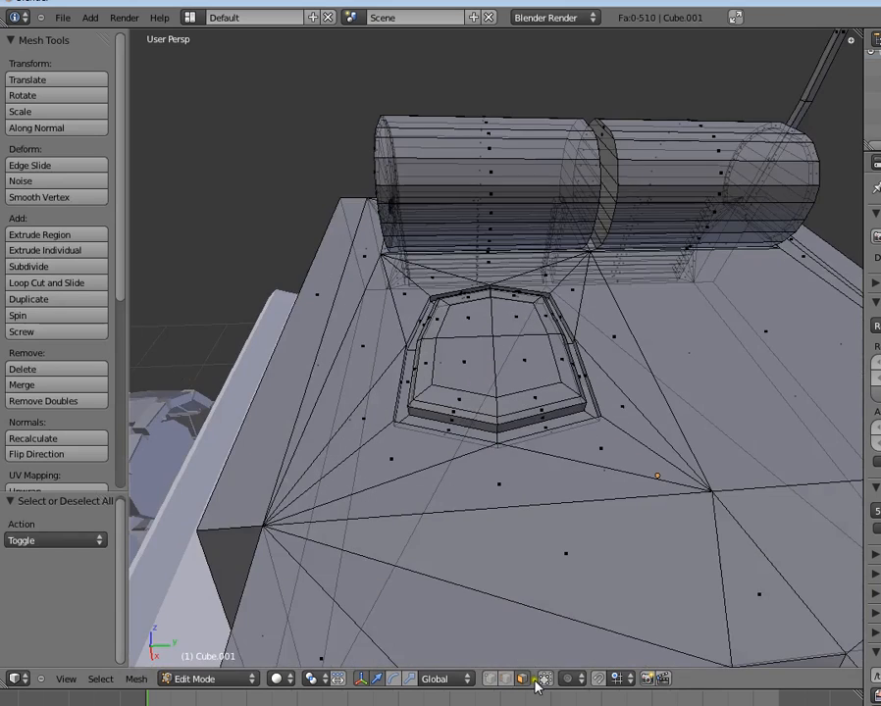
{"action": "scroll", "coordinate": [523, 526], "scroll_direction": "up", "scroll_amount": 3}
{"action": "left_click", "coordinate": [544, 680]}
{"action": "left_click", "coordinate": [420, 495]}
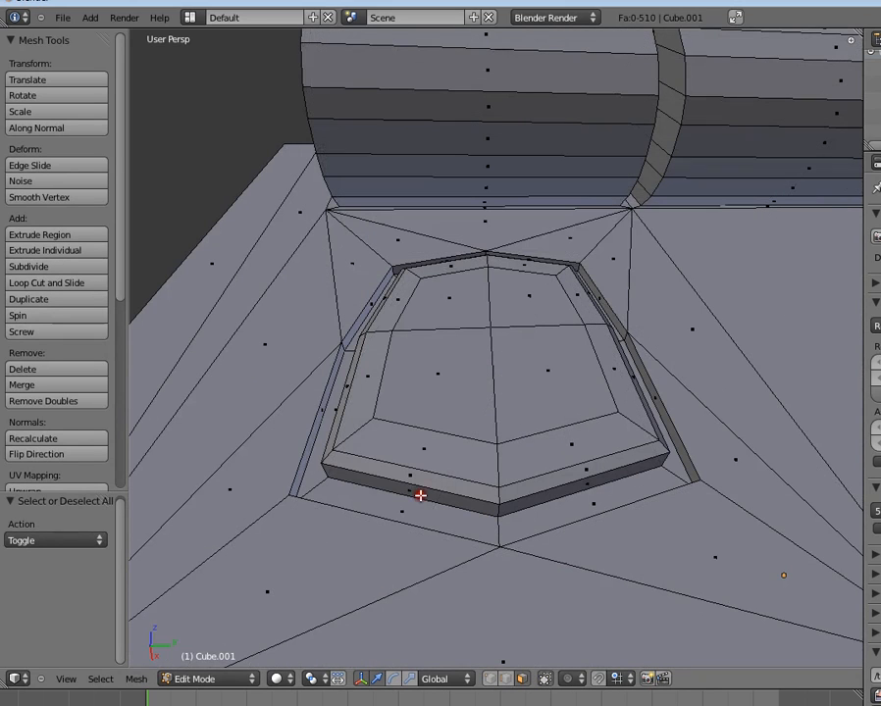
{"action": "right_click", "coordinate": [419, 490]}
{"action": "right_click", "coordinate": [570, 472], "text": "shift"}
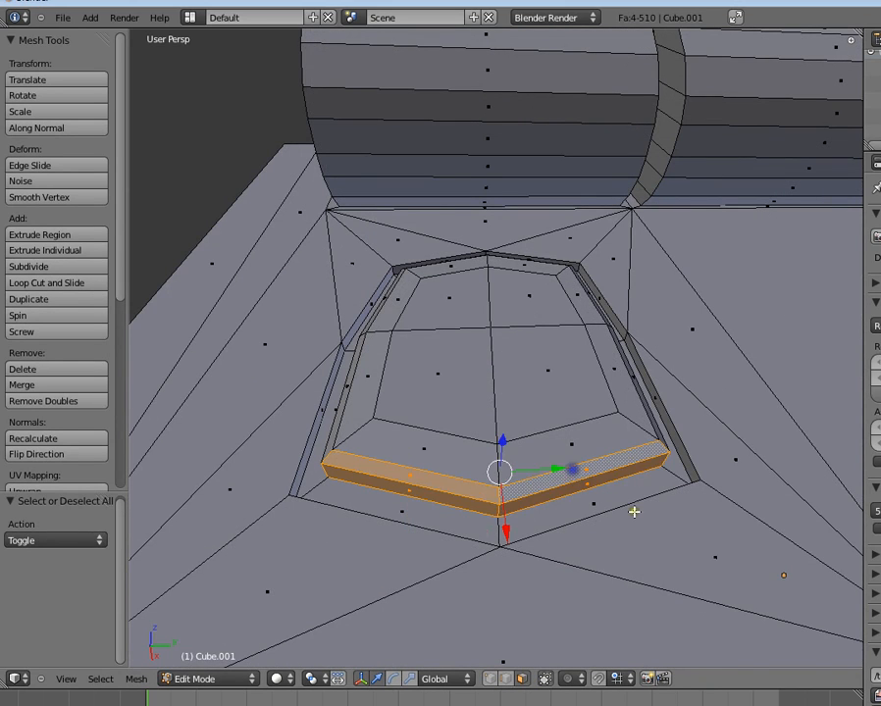
- Add the rim faces along one side of the turret hatch to the selection
{"action": "middle_click_drag", "start_coordinate": [633, 511], "coordinate": [476, 398]}
{"action": "right_click", "coordinate": [531, 406], "text": "shift"}
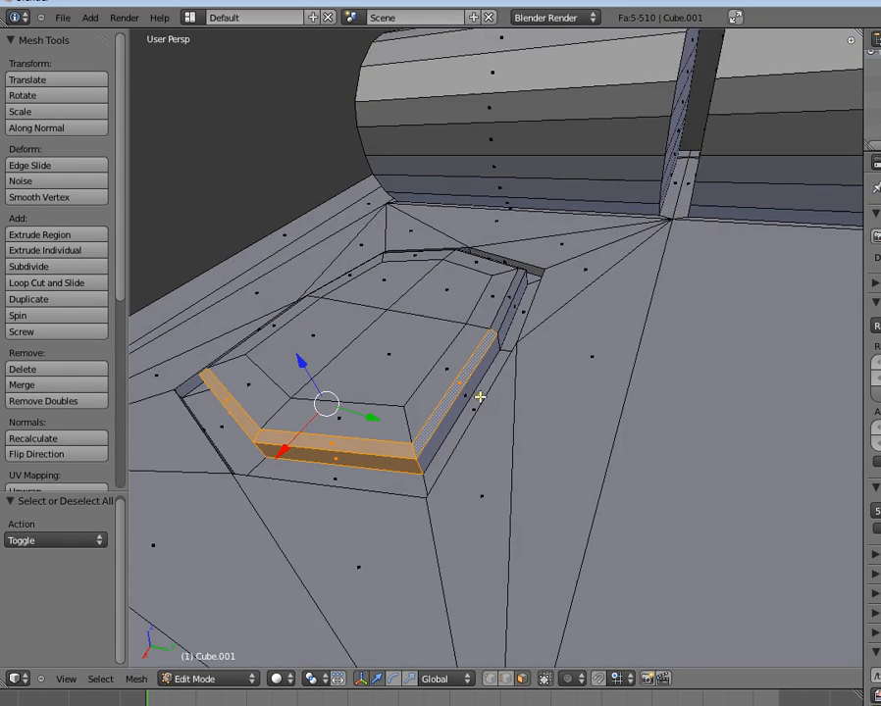
{"action": "right_click", "coordinate": [501, 354], "text": "shift"}
{"action": "right_click", "coordinate": [511, 313], "text": "shift"}
{"action": "middle_click_drag", "start_coordinate": [511, 313], "coordinate": [513, 546]}
- Add the rim faces along the rear and the other side of the turret hatch to the selection
{"action": "right_click", "coordinate": [503, 421], "text": "shift"}
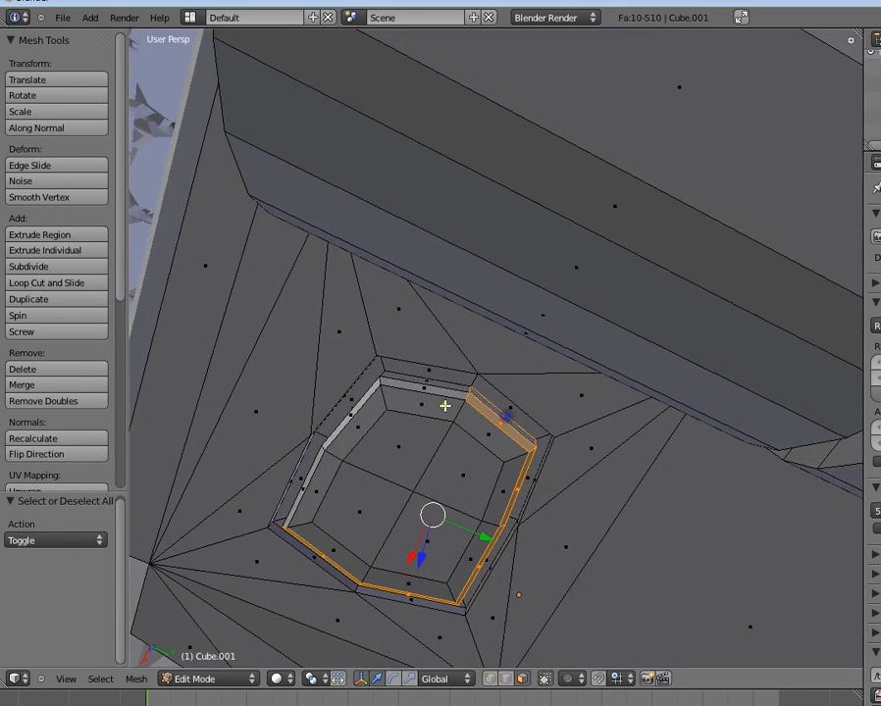
{"action": "right_click", "coordinate": [439, 385], "text": "shift"}
{"action": "middle_click_drag", "start_coordinate": [437, 386], "coordinate": [508, 448]}
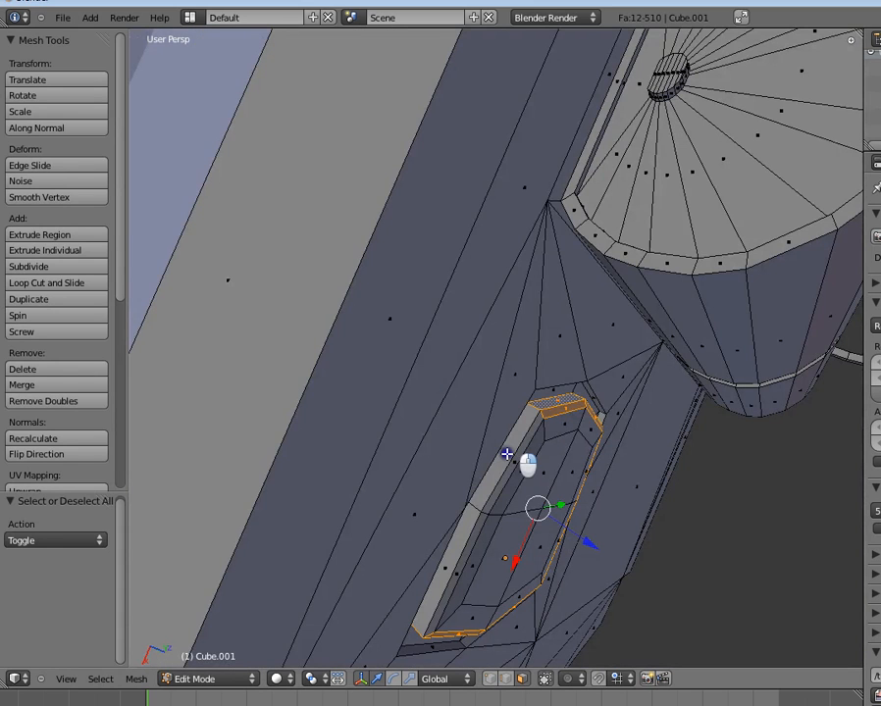
{"action": "right_click", "coordinate": [506, 454], "text": "shift"}
{"action": "right_click", "coordinate": [515, 462], "text": "shift"}
{"action": "right_click", "coordinate": [467, 539], "text": "shift"}
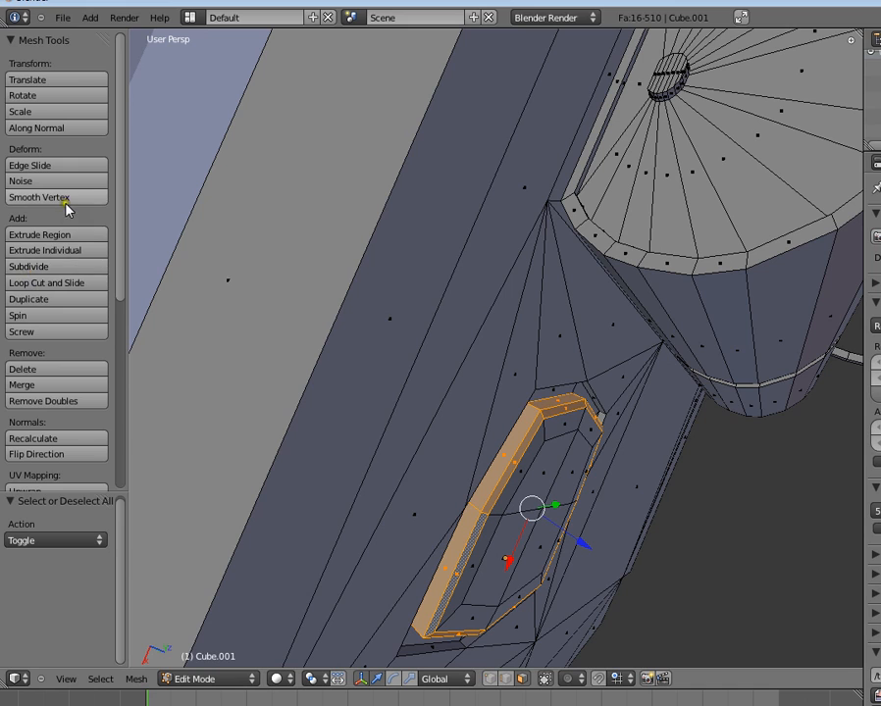
- Apply Smooth shading to the selected hatch rim faces and return to Object Mode with everything deselected
{"action": "scroll", "coordinate": [67, 301], "scroll_direction": "down", "scroll_amount": 3}
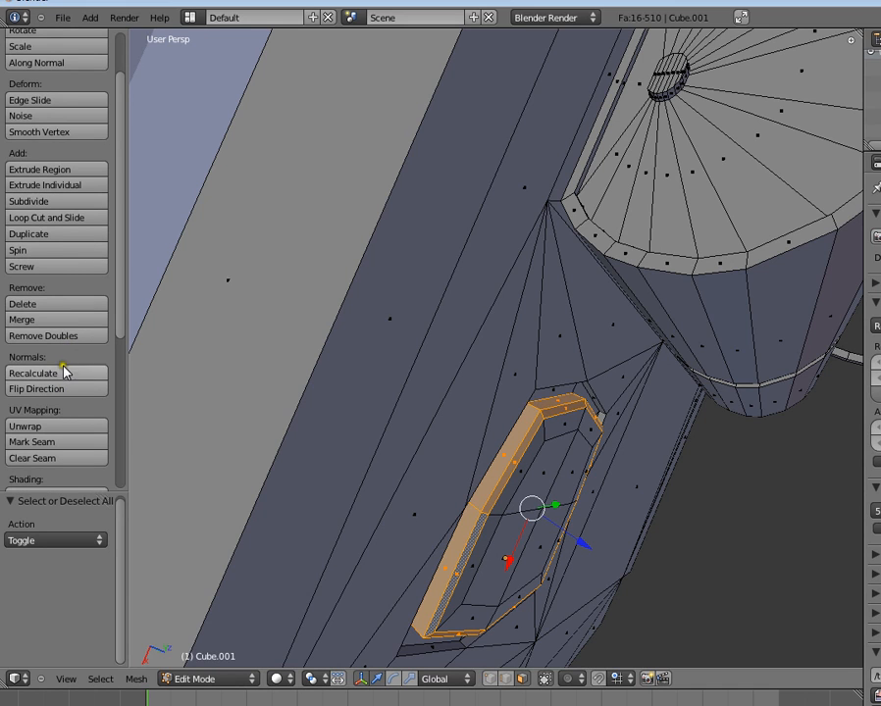
{"action": "scroll", "coordinate": [69, 316], "scroll_direction": "down", "scroll_amount": 3}
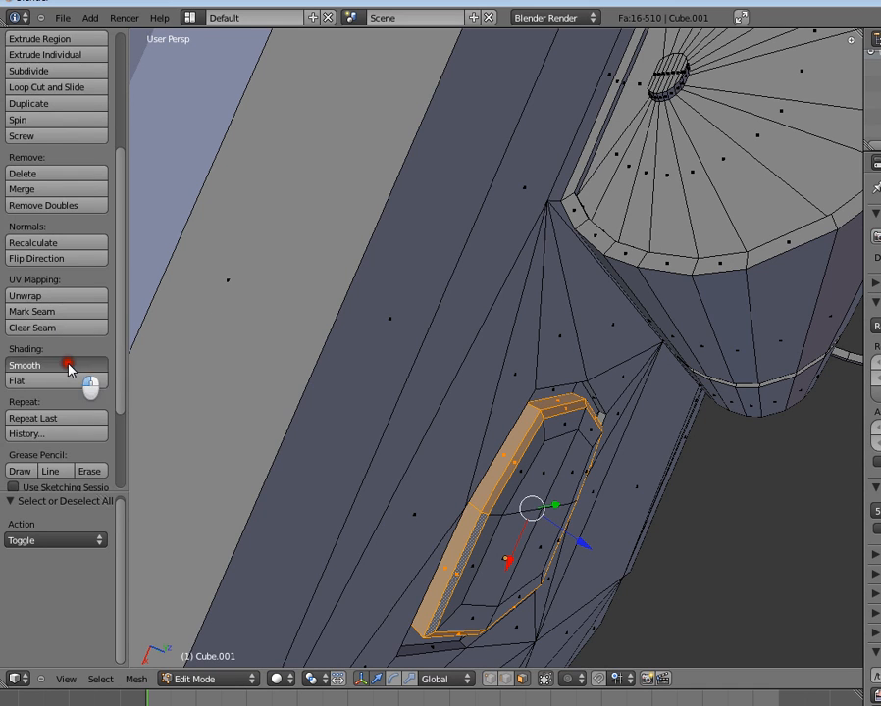
{"action": "left_click", "coordinate": [65, 364]}
{"action": "key", "text": "Tab"}
{"action": "key", "text": "a"}
{"action": "scroll", "coordinate": [601, 284], "scroll_direction": "down", "scroll_amount": 4}
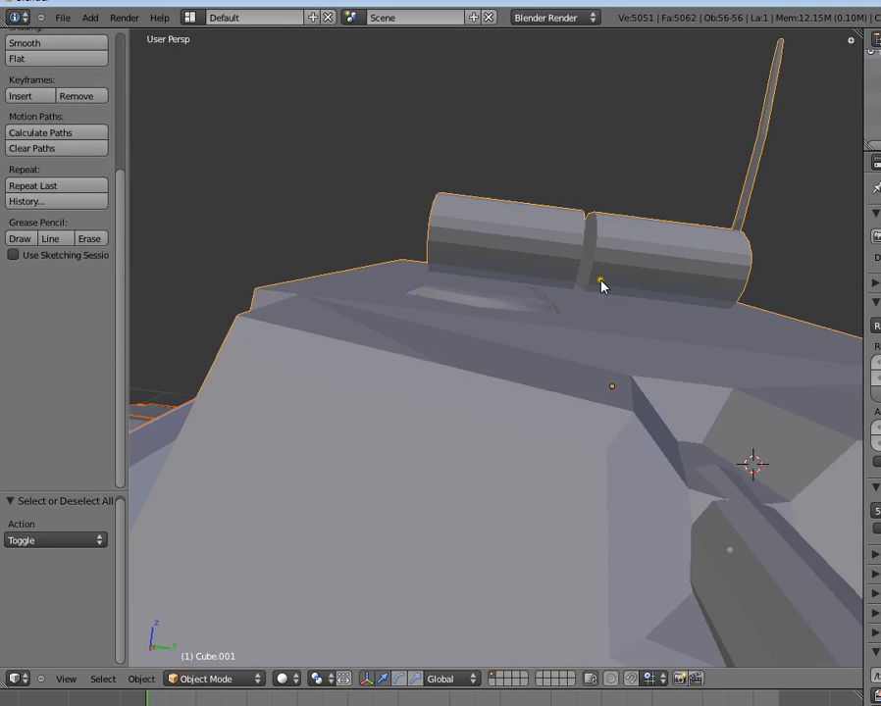
{"action": "scroll", "coordinate": [543, 496], "scroll_direction": "down", "scroll_amount": 5}
{"action": "scroll", "coordinate": [475, 381], "scroll_direction": "up", "scroll_amount": 5}
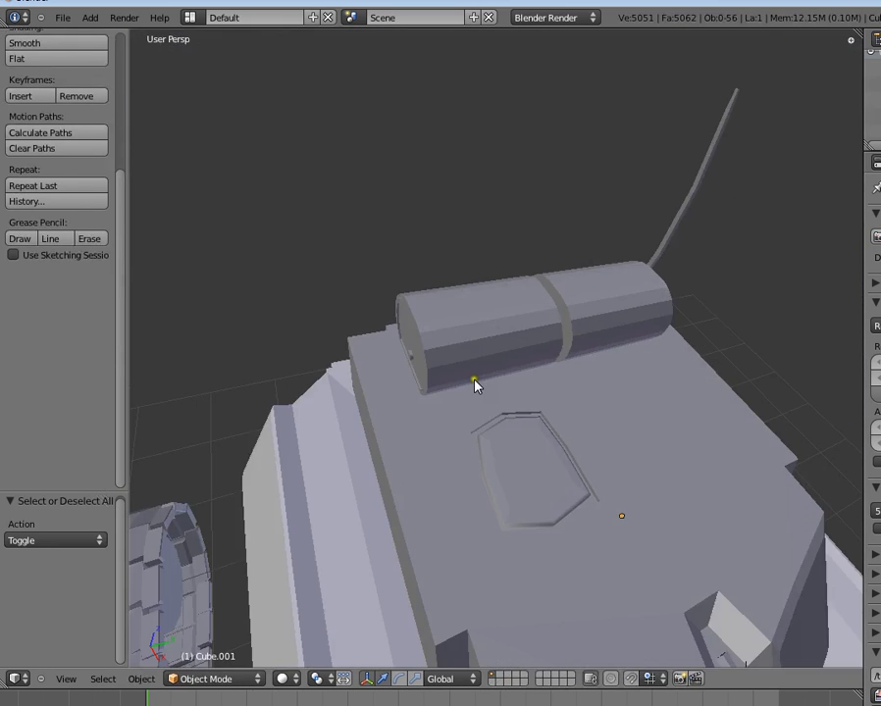
- Open the turret mesh with nothing selected and box-select the front-facing side faces of both drums behind the hatch
{"action": "key", "text": "Tab"}
{"action": "scroll", "coordinate": [406, 286], "scroll_direction": "up", "scroll_amount": 3}
{"action": "key", "text": "a"}
{"action": "middle_click_drag", "start_coordinate": [423, 249], "coordinate": [469, 238]}
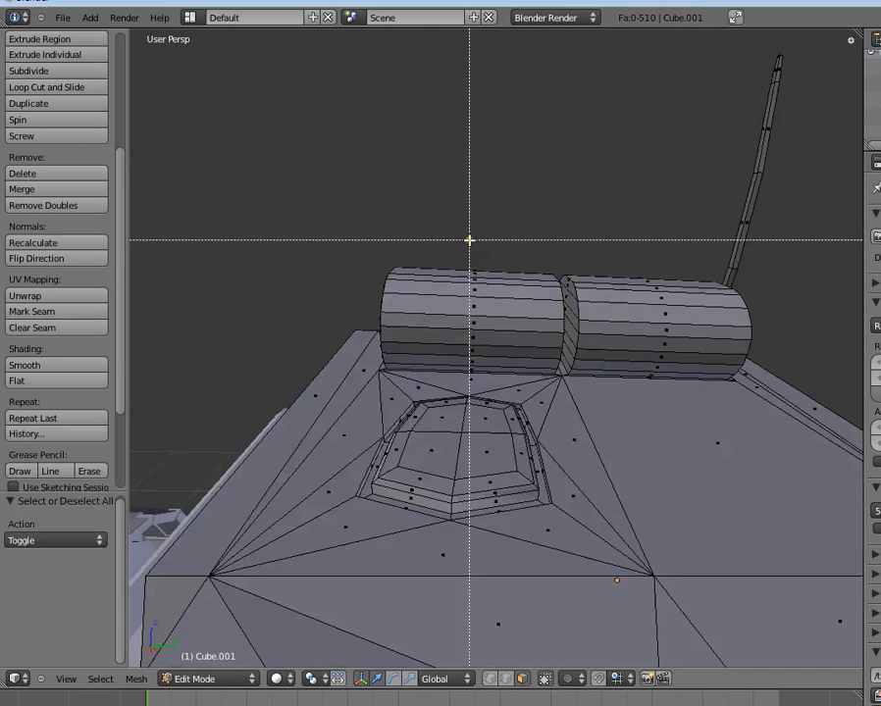
{"action": "left_click_drag", "start_coordinate": [492, 366], "coordinate": [494, 365]}
{"action": "middle_click_drag", "start_coordinate": [520, 337], "coordinate": [626, 269]}
{"action": "key", "text": "b"}
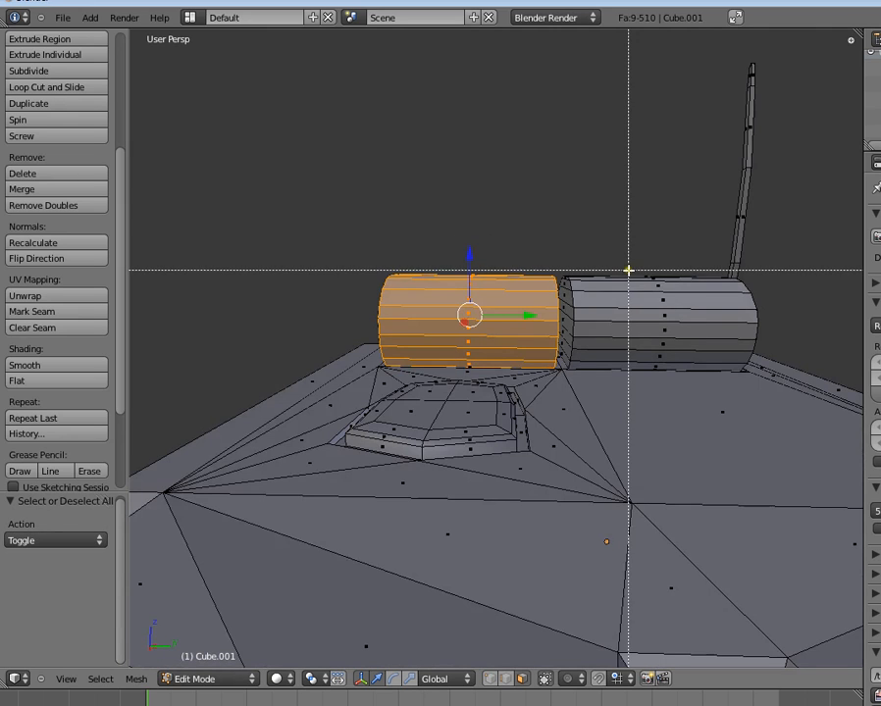
{"action": "left_click_drag", "start_coordinate": [634, 255], "coordinate": [644, 281]}
{"action": "left_click_drag", "start_coordinate": [668, 367], "coordinate": [672, 366]}
- Add the rear-facing side faces of both turret drums to the selection, leaving out the strap between them
{"action": "middle_click_drag", "start_coordinate": [673, 366], "coordinate": [458, 392]}
{"action": "left_click_drag", "start_coordinate": [323, 301], "coordinate": [324, 300]}
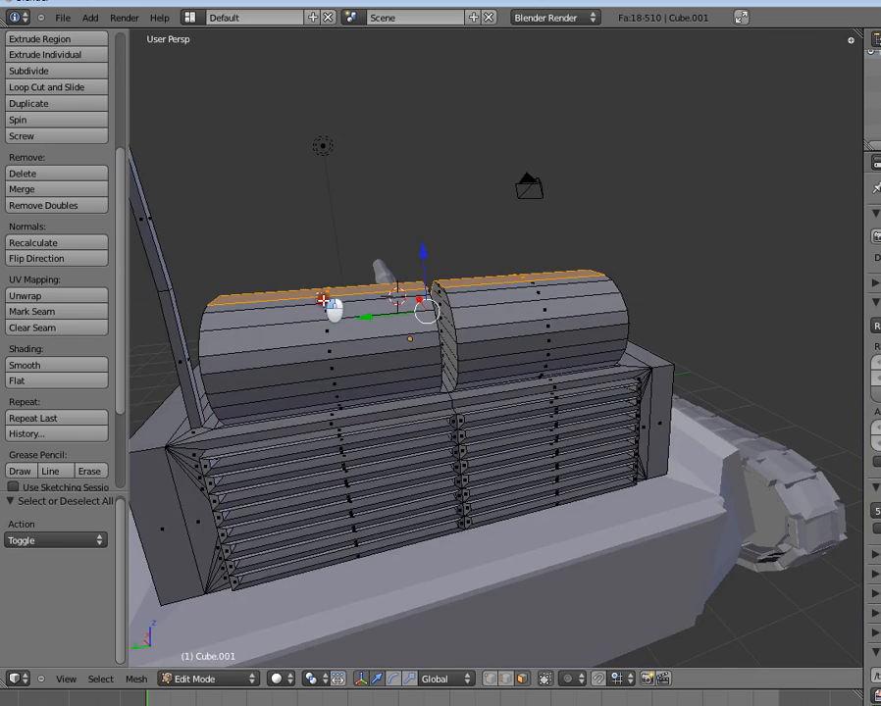
{"action": "left_click_drag", "start_coordinate": [349, 396], "coordinate": [351, 398]}
{"action": "middle_click_drag", "start_coordinate": [351, 398], "coordinate": [315, 349]}
{"action": "middle_click_drag", "start_coordinate": [449, 349], "coordinate": [516, 275]}
{"action": "key", "text": "b"}
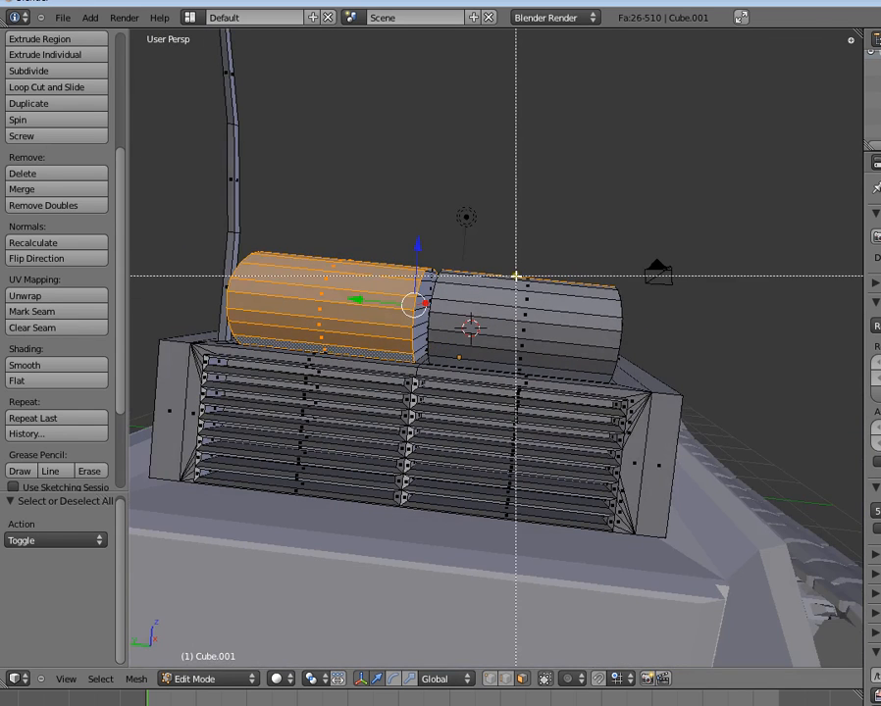
{"action": "left_click_drag", "start_coordinate": [517, 275], "coordinate": [536, 369]}
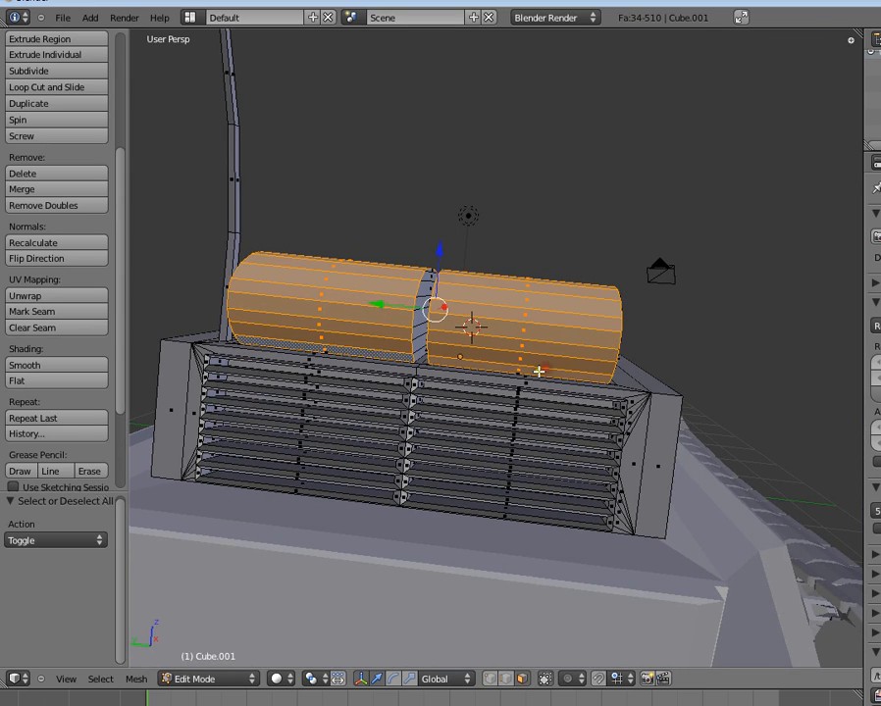
{"action": "middle_click_drag", "start_coordinate": [536, 369], "coordinate": [295, 397]}
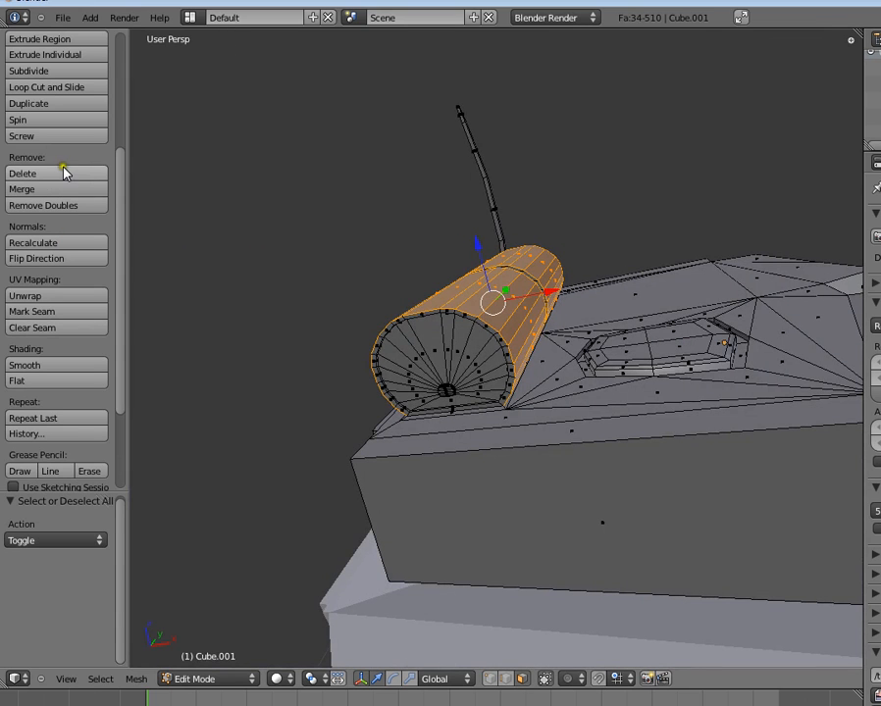
- Apply Smooth shading to the side faces of both drums and return to Object Mode with everything deselected
{"action": "left_click", "coordinate": [53, 364]}
{"action": "key", "text": "Tab"}
{"action": "mouse_move", "coordinate": [489, 338]}
{"action": "middle_mouse_down"}
{"action": "mouse_move", "coordinate": [544, 469]}
{"action": "mouse_move", "coordinate": [629, 392]}
{"action": "middle_mouse_up"}
{"action": "scroll", "coordinate": [630, 392], "scroll_direction": "down", "scroll_amount": 4}
{"action": "key", "text": "a"}
{"action": "key", "text": "a"}
{"action": "middle_click_drag", "start_coordinate": [655, 468], "coordinate": [479, 418]}
{"action": "middle_click_drag", "start_coordinate": [385, 351], "coordinate": [556, 456]}
{"action": "key", "text": "Tab"}
{"action": "key", "text": "Tab"}
{"action": "scroll", "coordinate": [625, 428], "scroll_direction": "down", "scroll_amount": 3}
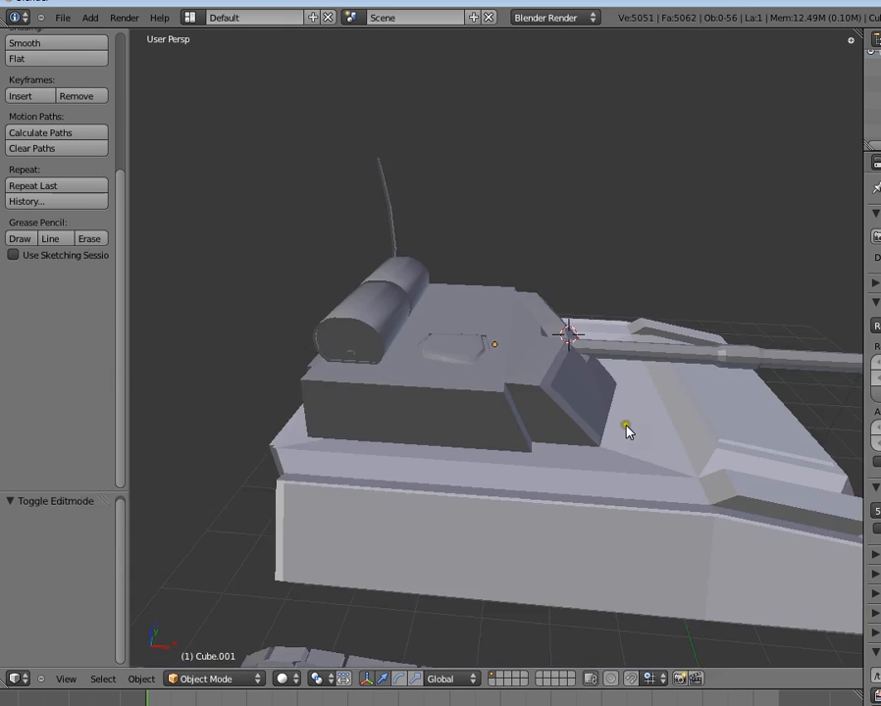
- Leave the turret mesh, select the gun barrel and open its mesh in Edit Mode
{"action": "middle_click_drag", "start_coordinate": [625, 427], "coordinate": [520, 412]}
{"action": "key", "text": "Tab"}
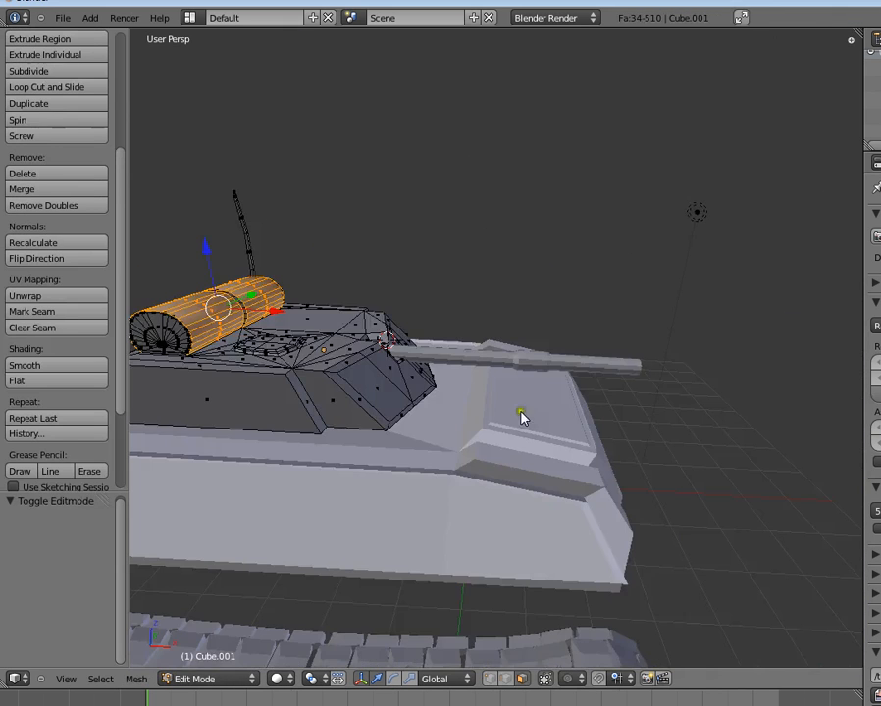
{"action": "key", "text": "Tab"}
{"action": "right_click", "coordinate": [520, 357]}
{"action": "key", "text": "Tab"}
{"action": "middle_click_drag", "start_coordinate": [520, 357], "coordinate": [426, 462]}
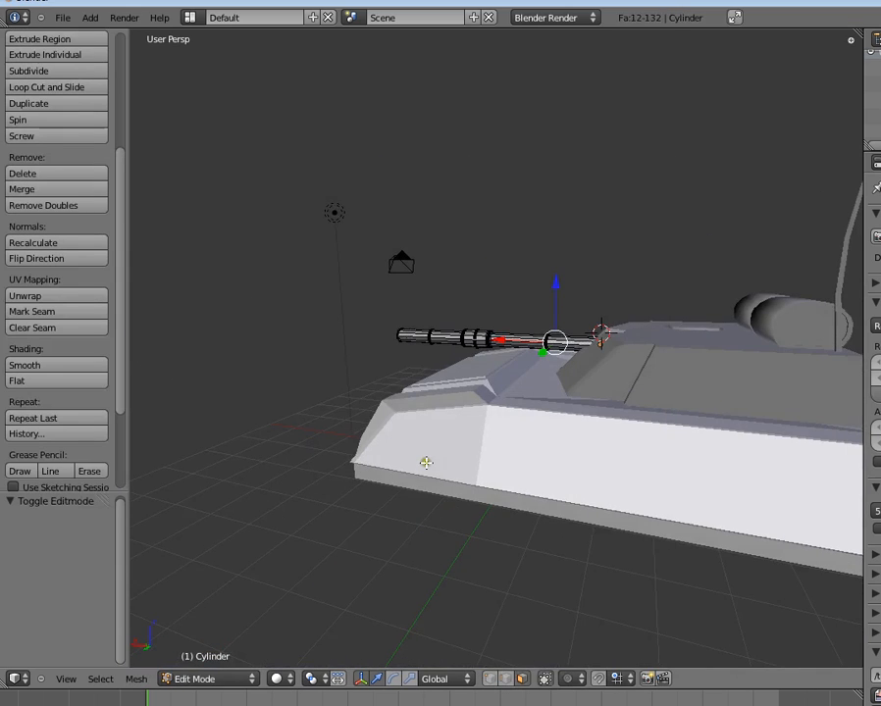
- Deselect all faces and box-select the gun barrel's outer faces along one side
{"action": "scroll", "coordinate": [425, 462], "scroll_direction": "up", "scroll_amount": 3}
{"action": "key", "text": "a"}
{"action": "key", "text": "a"}
{"action": "key", "text": "a"}
{"action": "middle_click_drag", "start_coordinate": [500, 383], "coordinate": [430, 345]}
{"action": "key", "text": "b"}
{"action": "left_click_drag", "start_coordinate": [275, 259], "coordinate": [362, 353]}
{"action": "key", "text": "b"}
{"action": "left_click_drag", "start_coordinate": [368, 276], "coordinate": [582, 361]}
- Add the gun barrel's outer faces along the opposite side to the selection
{"action": "middle_click_drag", "start_coordinate": [582, 361], "coordinate": [477, 384]}
{"action": "key", "text": "Tab"}
{"action": "scroll", "coordinate": [496, 382], "scroll_direction": "up", "scroll_amount": 1}
{"action": "middle_click_drag", "start_coordinate": [398, 286], "coordinate": [487, 385]}
{"action": "key", "text": "Tab"}
{"action": "scroll", "coordinate": [488, 385], "scroll_direction": "down", "scroll_amount": 4}
{"action": "key", "text": "b"}
{"action": "left_click_drag", "start_coordinate": [390, 275], "coordinate": [668, 399]}
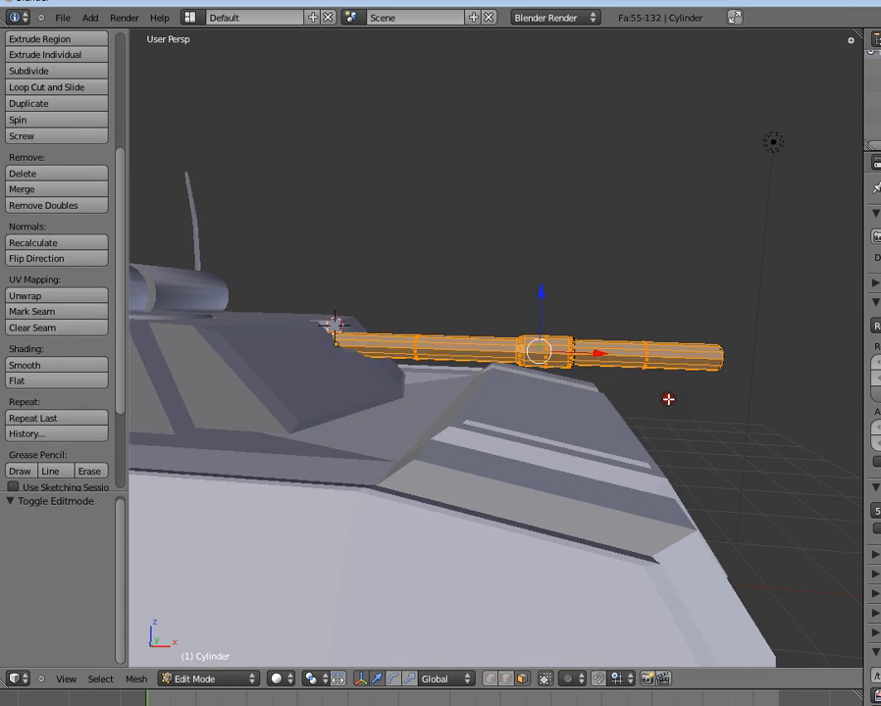
- Add the remaining outer faces around the gun barrel, leaving the muzzle ring and bore unselected
{"action": "middle_click_drag", "start_coordinate": [668, 399], "coordinate": [411, 309]}
{"action": "key", "text": "b"}
{"action": "left_click_drag", "start_coordinate": [394, 287], "coordinate": [475, 381]}
{"action": "middle_click_drag", "start_coordinate": [474, 380], "coordinate": [428, 454]}
{"action": "key", "text": "b"}
{"action": "left_click_drag", "start_coordinate": [330, 344], "coordinate": [444, 481]}
{"action": "middle_click_drag", "start_coordinate": [444, 482], "coordinate": [385, 274]}
{"action": "key", "text": "b"}
{"action": "left_click_drag", "start_coordinate": [384, 273], "coordinate": [515, 385]}
{"action": "middle_click_drag", "start_coordinate": [515, 385], "coordinate": [555, 400]}
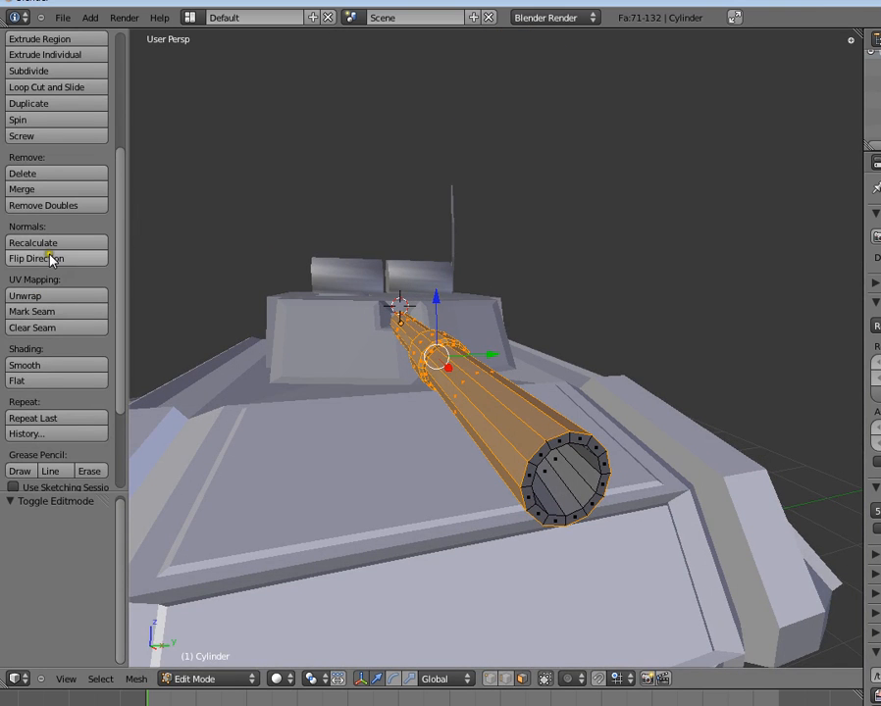
- Apply Smooth shading to the barrel's outer faces and return to Object Mode with everything deselected
{"action": "key", "text": "a"}
{"action": "scroll", "coordinate": [421, 412], "scroll_direction": "down", "scroll_amount": 2}
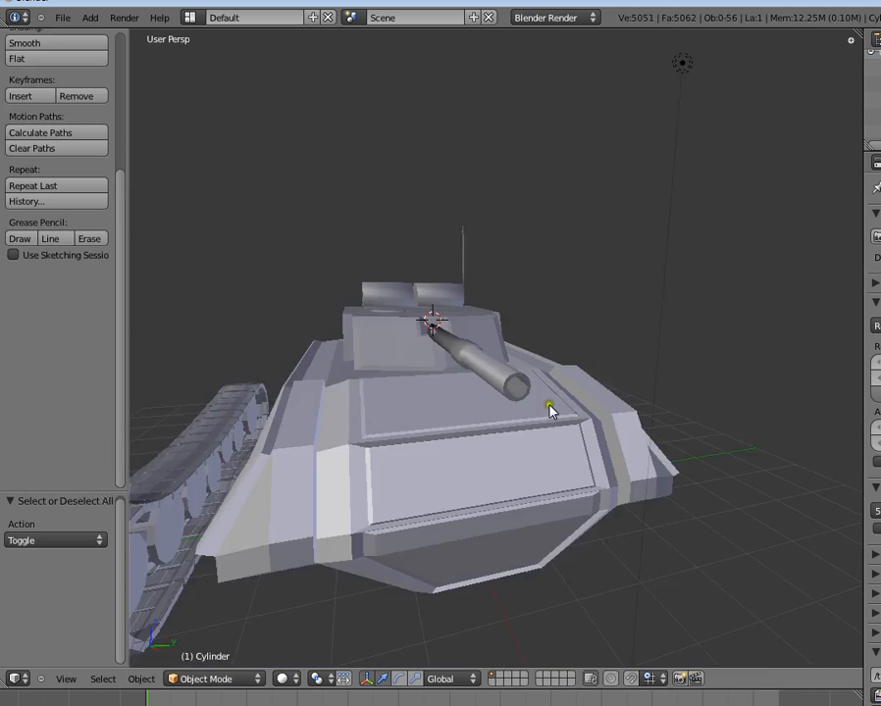
{"action": "middle_click_drag", "start_coordinate": [550, 405], "coordinate": [593, 389]}
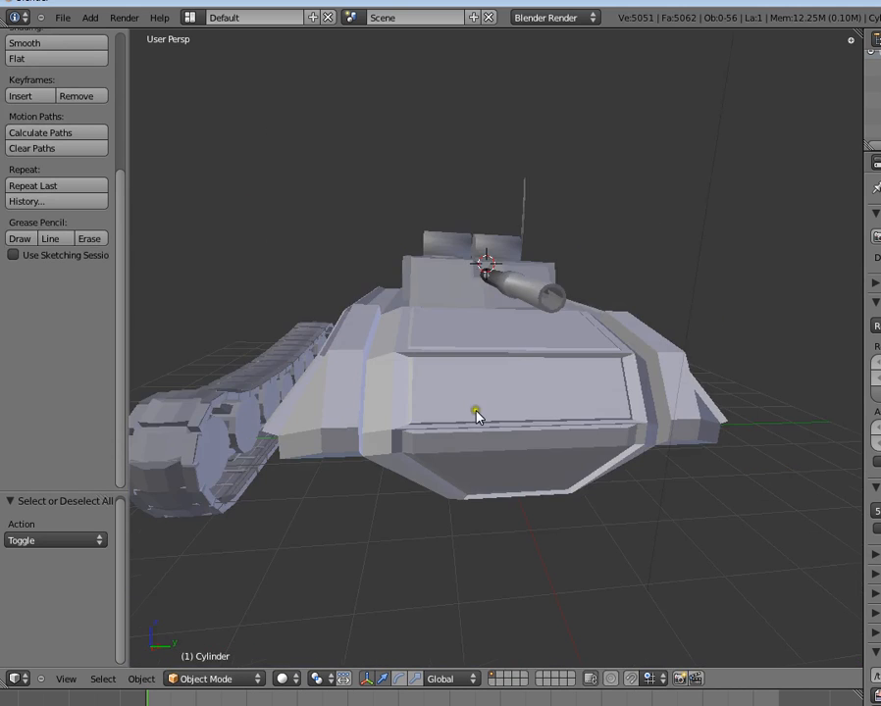
{"action": "scroll", "coordinate": [476, 414], "scroll_direction": "down", "scroll_amount": 2}
{"action": "middle_click_drag", "start_coordinate": [475, 413], "coordinate": [545, 429]}
{"action": "middle_click_drag", "start_coordinate": [602, 478], "coordinate": [676, 335]}
- Move the lamp by about 3.258 in X, -7.574 in Y and 4.306 in Z
{"action": "right_click", "coordinate": [593, 213]}
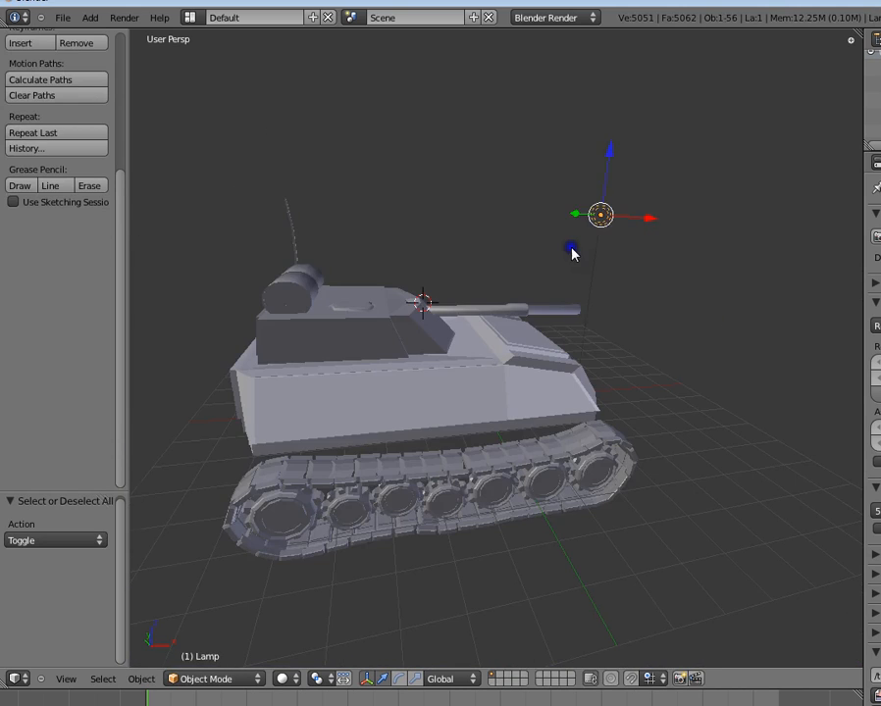
{"action": "scroll", "coordinate": [567, 357], "scroll_direction": "down", "scroll_amount": 4}
{"action": "middle_click_drag", "start_coordinate": [363, 360], "coordinate": [518, 383]}
{"action": "key", "text": "g"}
{"action": "left_click", "coordinate": [683, 313]}
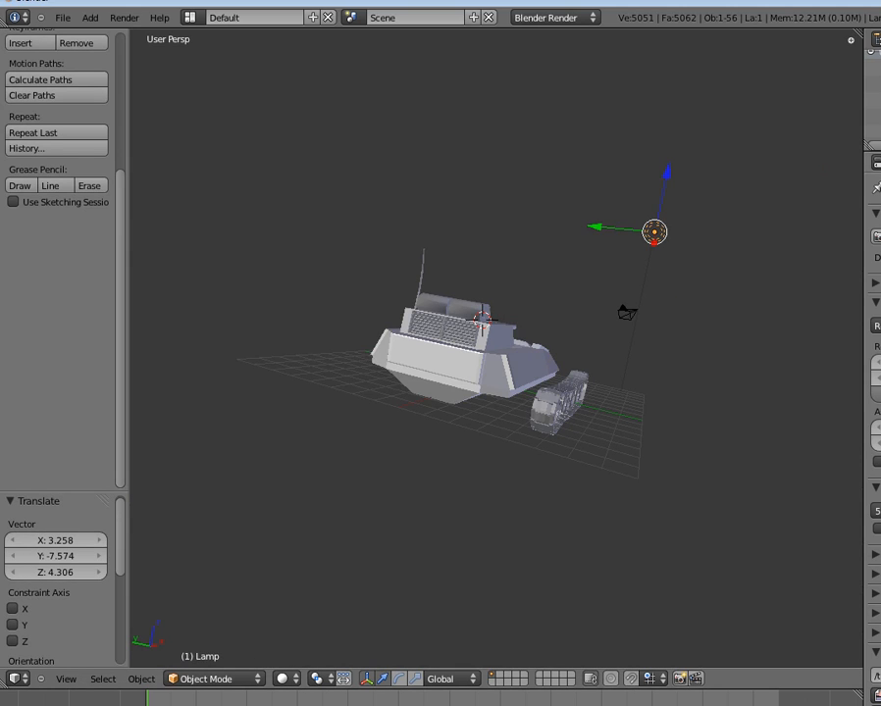
- Aim the lamp toward the tank by rotating it 71.139° and another -21.778°
{"action": "key", "text": "r"}
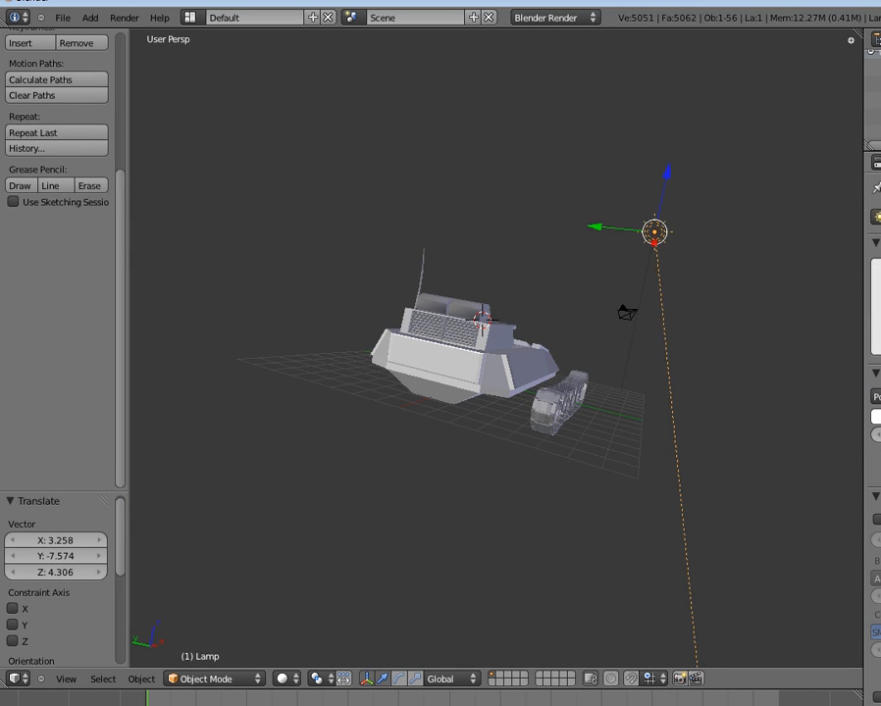
{"action": "left_click", "coordinate": [610, 401]}
{"action": "key", "text": "r"}
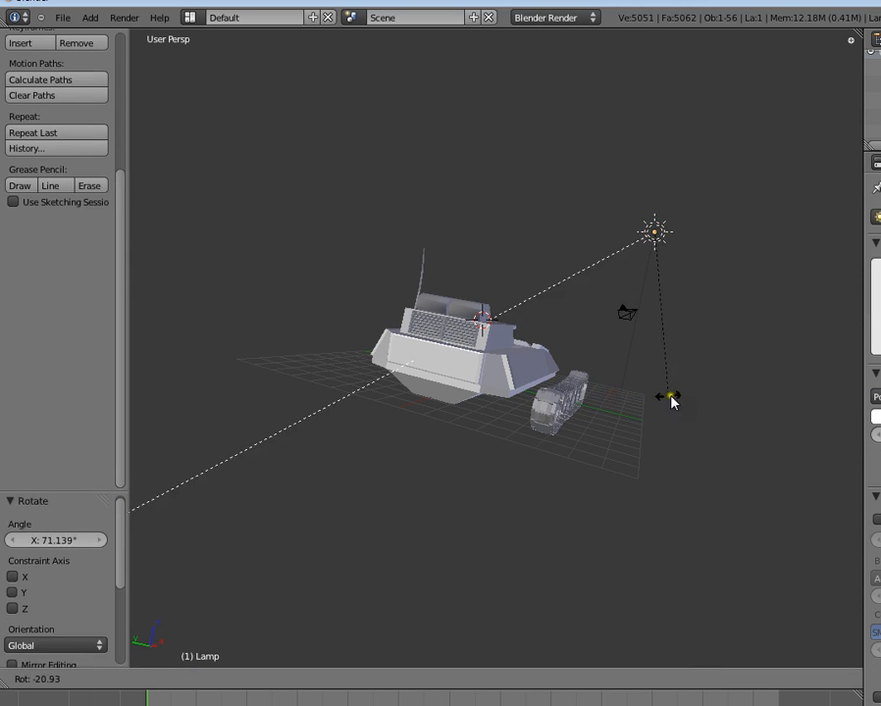
{"action": "left_click", "coordinate": [502, 551]}
- Set the viewport shading to Textured and rotate the lamp about -3.1° from a front side view
{"action": "left_click", "coordinate": [298, 682]}
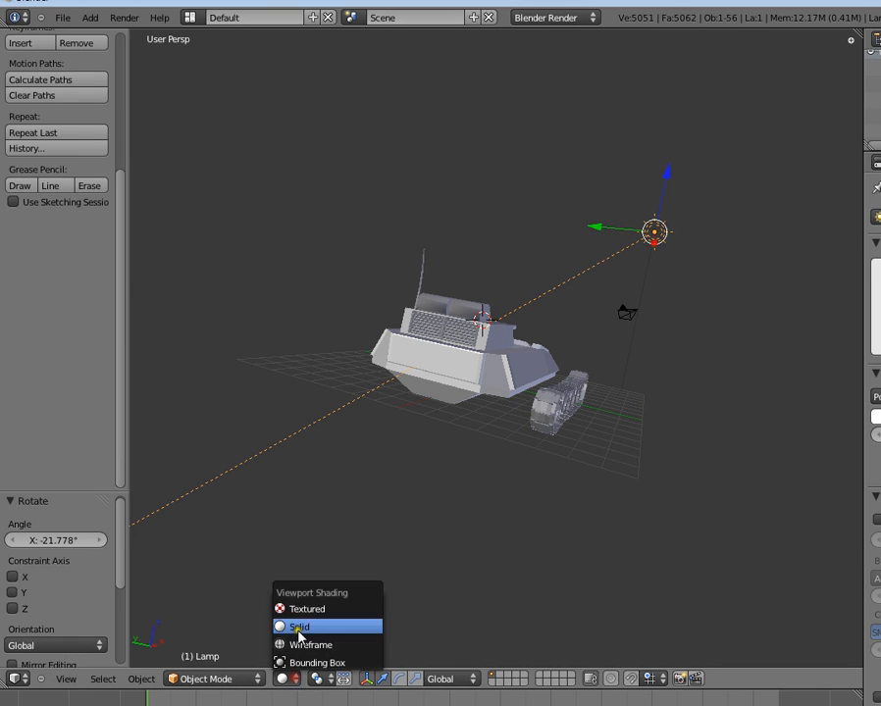
{"action": "left_click", "coordinate": [307, 610]}
{"action": "middle_click_drag", "start_coordinate": [602, 337], "coordinate": [775, 378]}
{"action": "key", "text": "r"}
{"action": "left_click", "coordinate": [658, 385]}
{"action": "scroll", "coordinate": [663, 375], "scroll_direction": "up", "scroll_amount": 2}
- Add a plane and scale it up by about 5.109 and again by about 1.970
{"action": "key", "text": "space"}
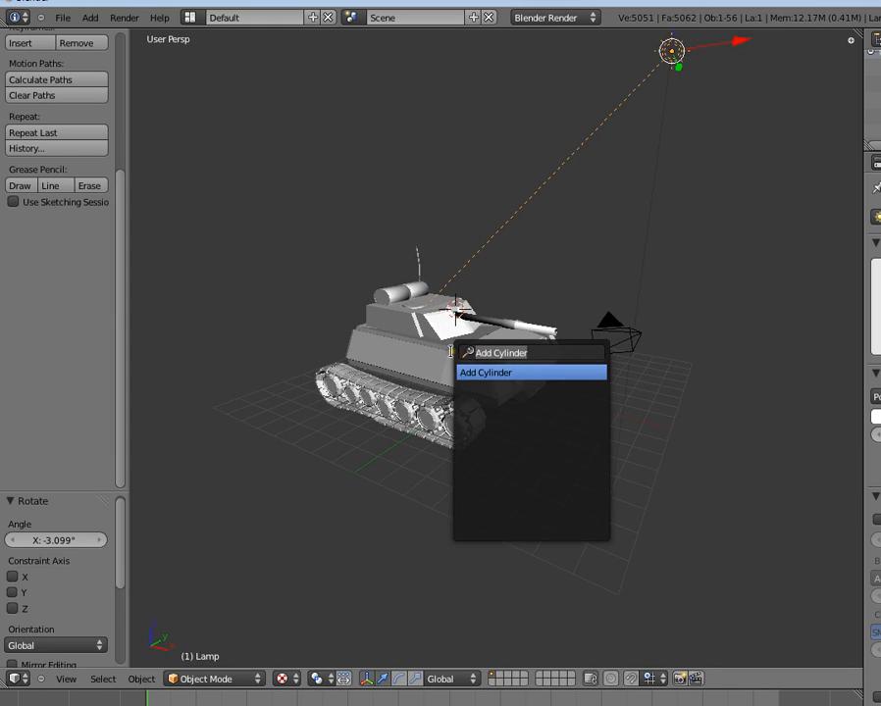
{"action": "type", "text": "plane"}
{"action": "key", "text": "Return"}
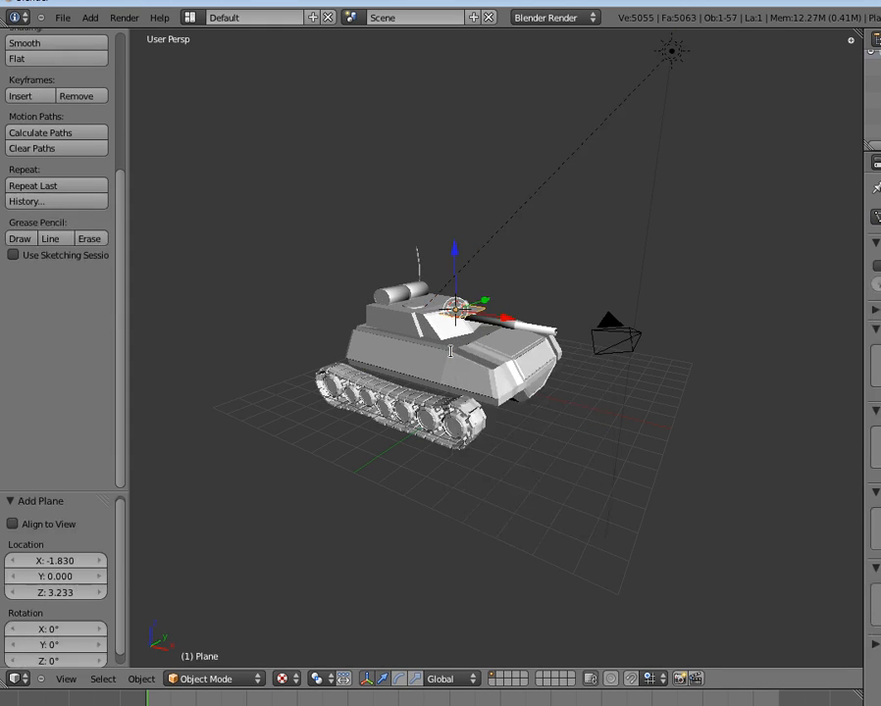
{"action": "key", "text": "s"}
{"action": "left_click", "coordinate": [576, 409]}
{"action": "key", "text": "s"}
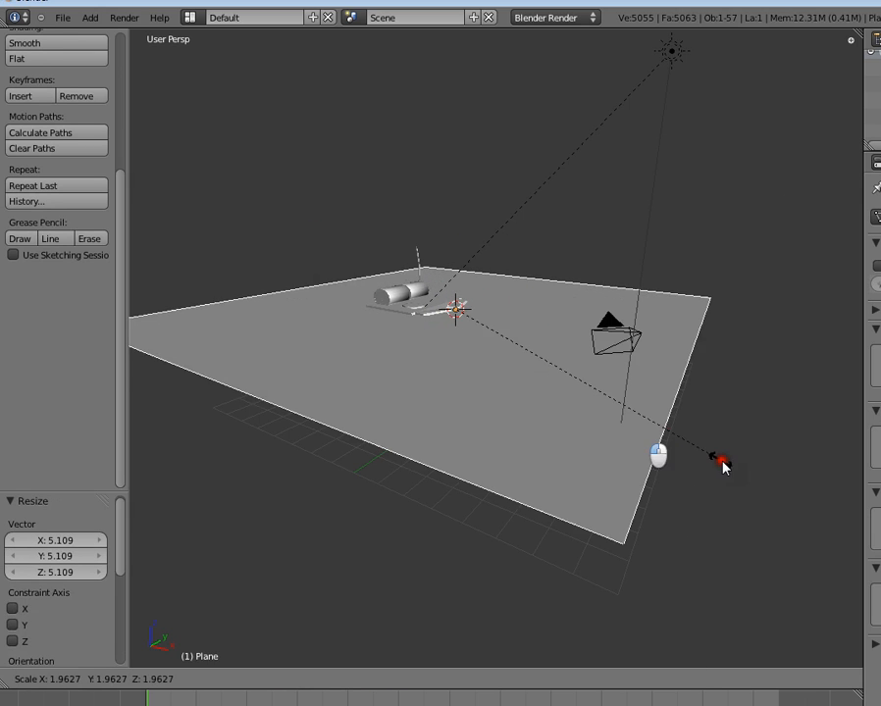
{"action": "left_click", "coordinate": [673, 426]}
- Lower the plane along the Z axis to the ground beneath the tank's track and rescale it
{"action": "key", "text": "g"}
{"action": "key", "text": "z"}
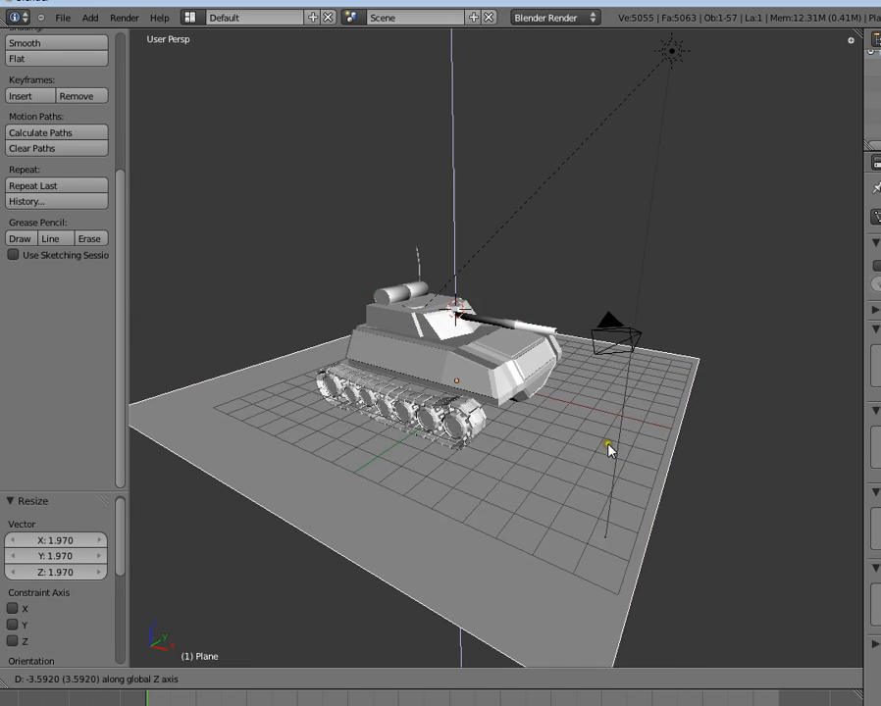
{"action": "left_click", "coordinate": [602, 459]}
{"action": "key", "text": "s"}
{"action": "left_click", "coordinate": [603, 461]}
{"action": "middle_click_drag", "start_coordinate": [604, 461], "coordinate": [490, 355]}
{"action": "left_click_drag", "start_coordinate": [491, 350], "coordinate": [492, 353]}
{"action": "middle_click_drag", "start_coordinate": [492, 353], "coordinate": [536, 191]}
{"action": "scroll", "coordinate": [551, 486], "scroll_direction": "up", "scroll_amount": 3}
{"action": "scroll", "coordinate": [545, 484], "scroll_direction": "down", "scroll_amount": 3}
- Select only the lamp and rotate it about -17.22° and another -194.335°
{"action": "key", "text": "a"}
{"action": "right_click", "coordinate": [521, 181]}
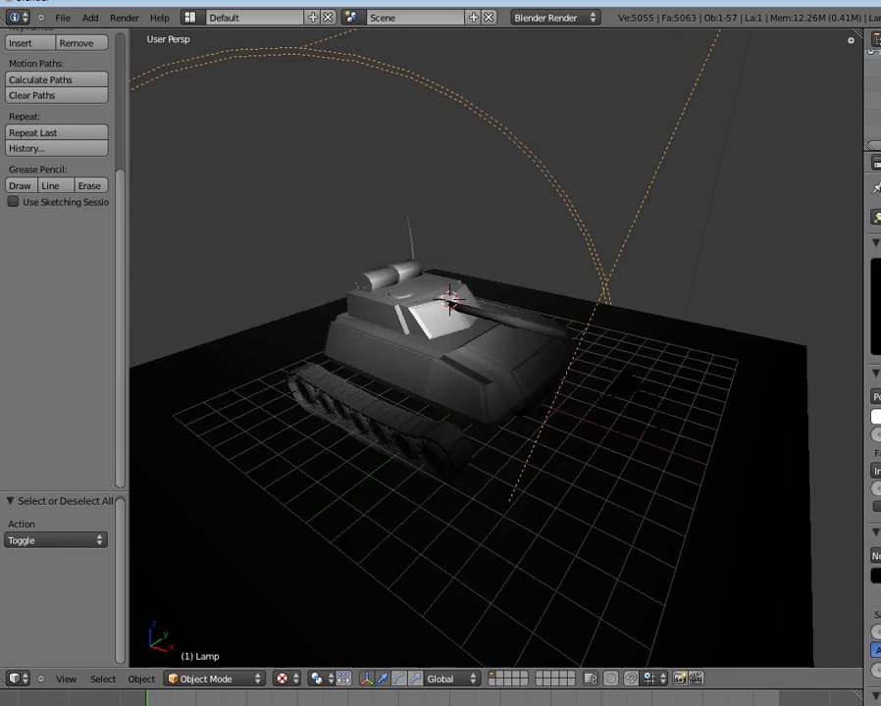
{"action": "key", "text": "r"}
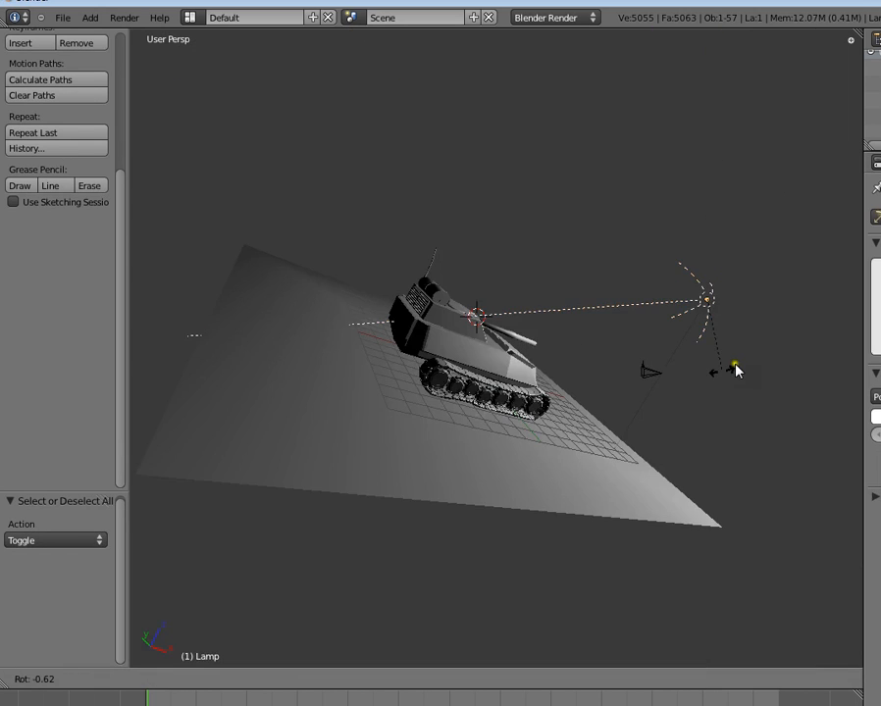
{"action": "left_click", "coordinate": [738, 358]}
{"action": "key", "text": "r"}
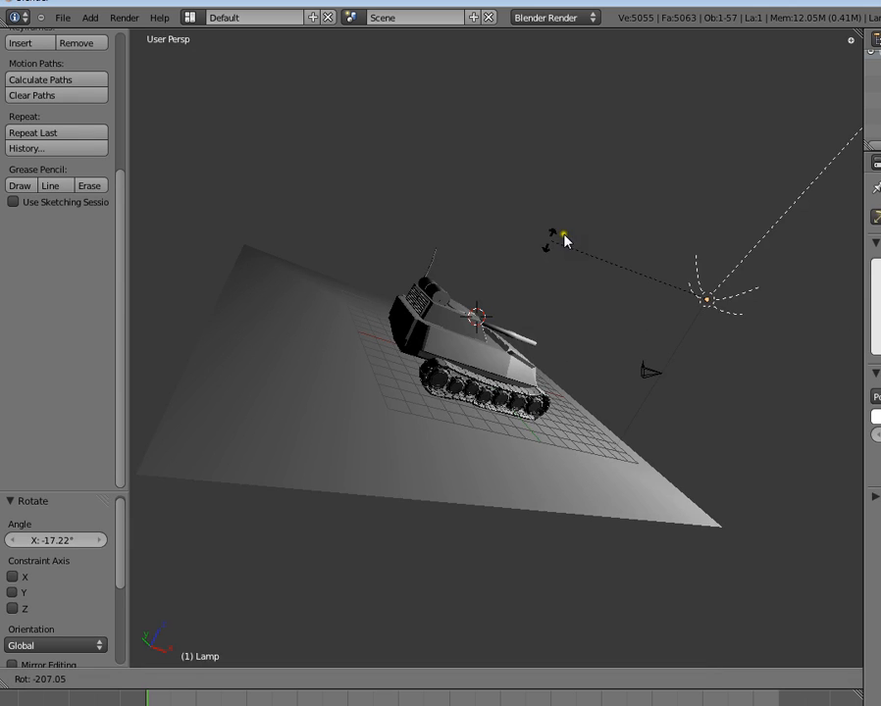
{"action": "left_click", "coordinate": [576, 227]}
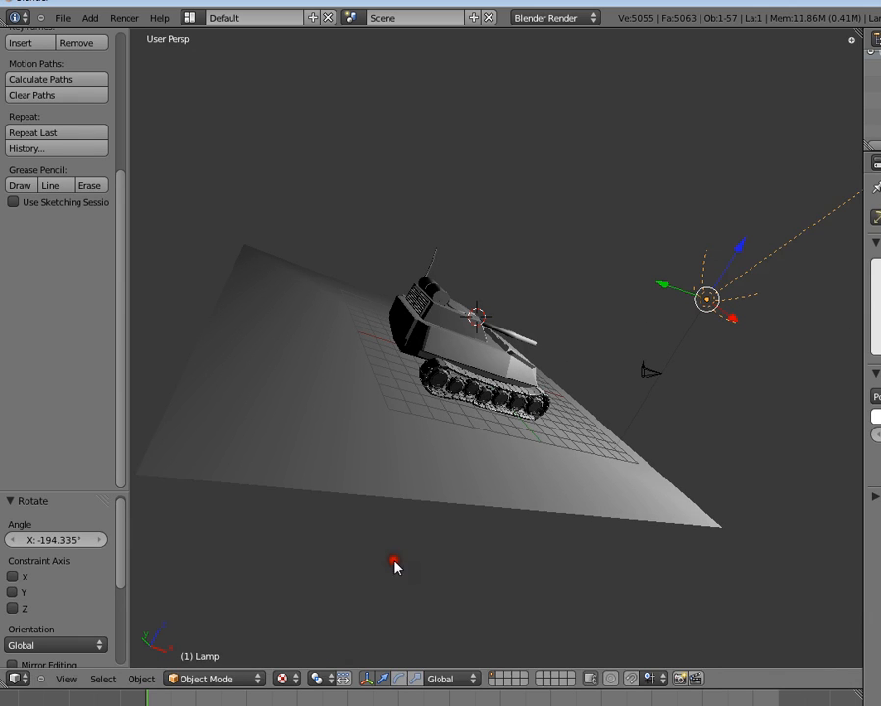
- Set the viewport's material shading mode to GLSL and hide the view properties sidebar
{"action": "left_click", "coordinate": [285, 678]}
{"action": "key", "text": "n"}
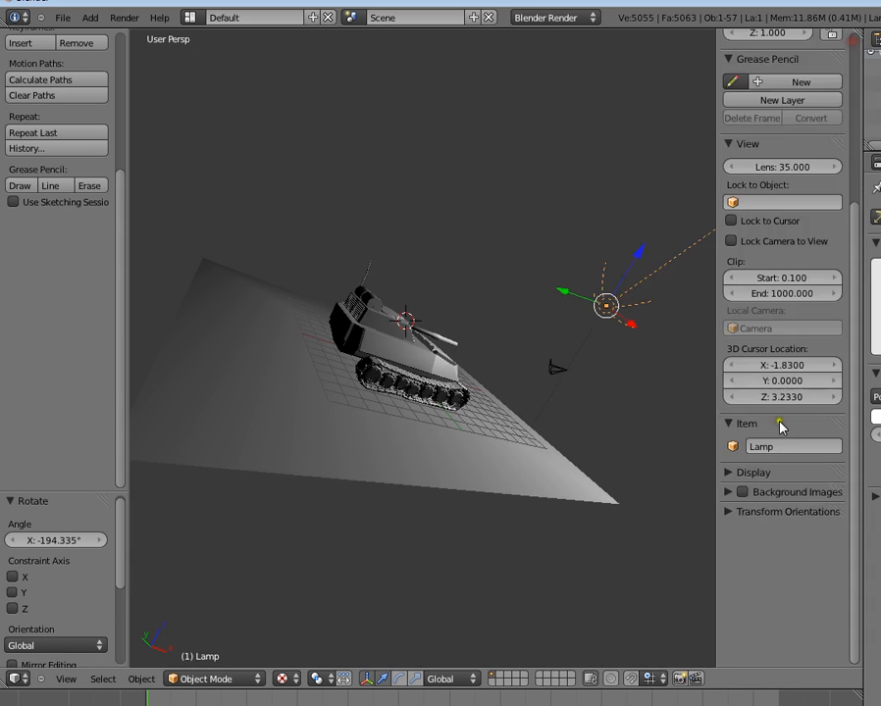
{"action": "left_click", "coordinate": [763, 474]}
{"action": "scroll", "coordinate": [763, 477], "scroll_direction": "down", "scroll_amount": 3}
{"action": "left_click", "coordinate": [782, 564]}
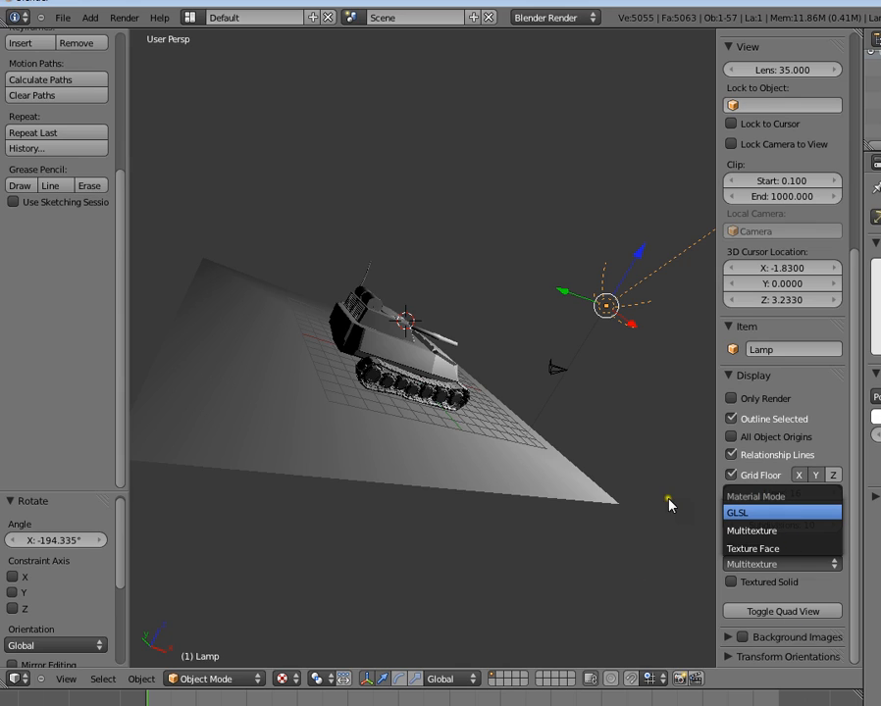
{"action": "key", "text": "Return"}
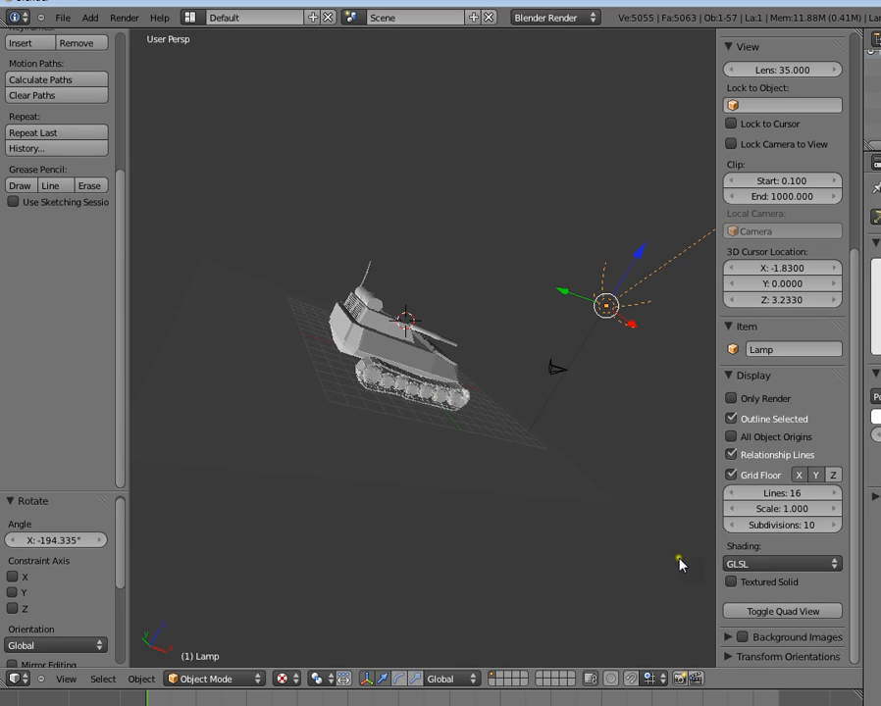
{"action": "left_click", "coordinate": [710, 511]}
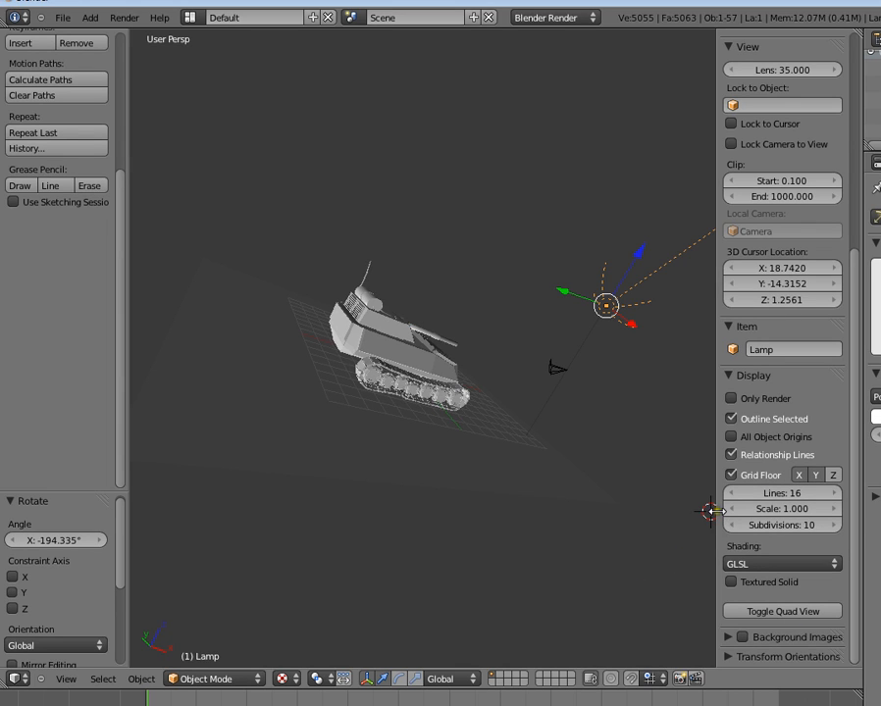
{"action": "left_click_drag", "start_coordinate": [717, 506], "coordinate": [853, 506]}
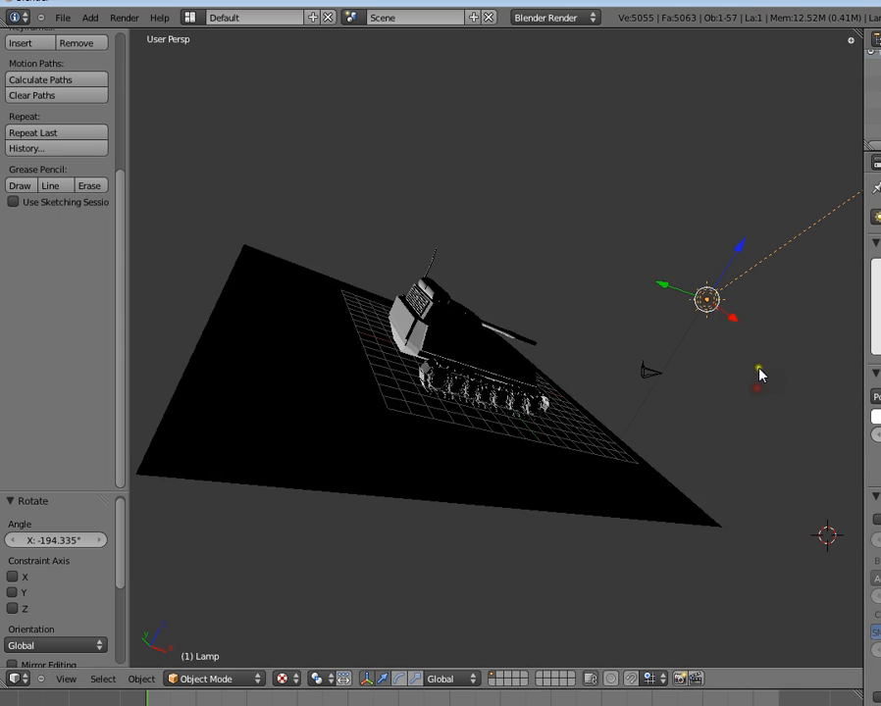
- Rotate the lamp about 196.194° and, from an overhead view, another 11.881° to light the tank and ground plane
{"action": "key", "text": "r"}
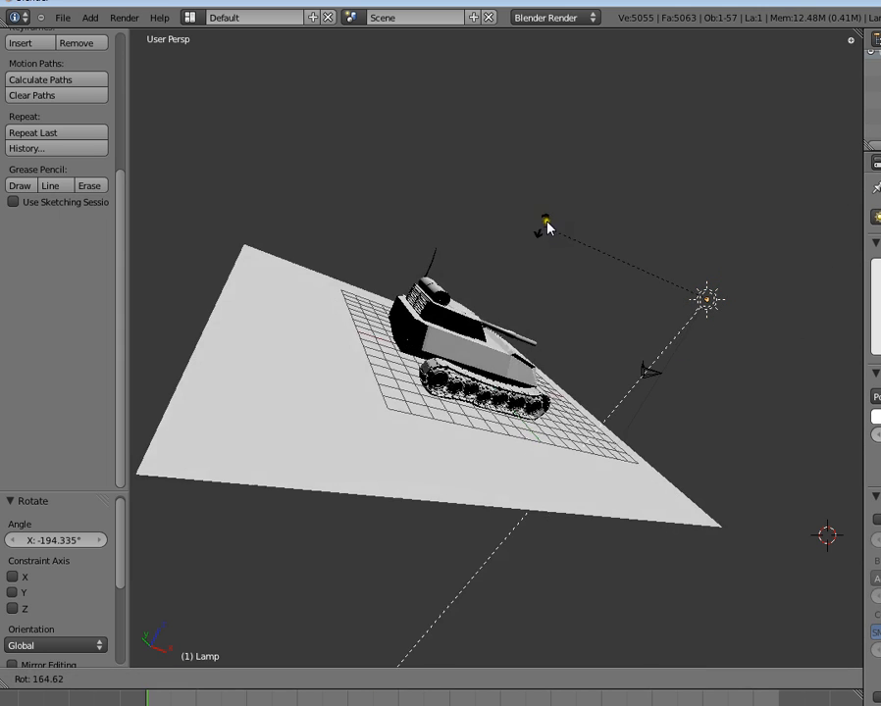
{"action": "left_click", "coordinate": [646, 216]}
{"action": "middle_click_drag", "start_coordinate": [647, 216], "coordinate": [673, 463]}
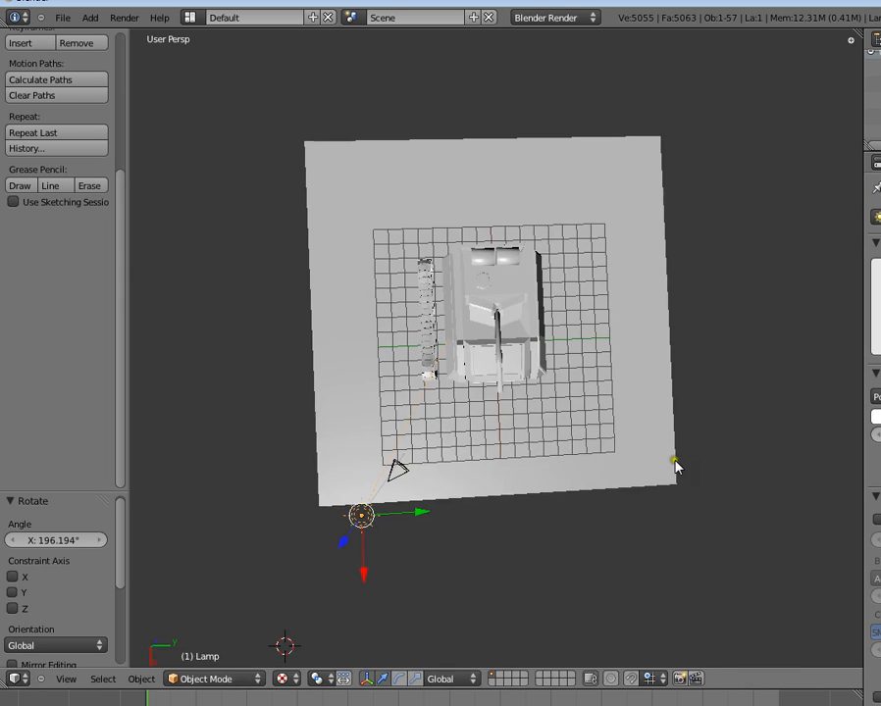
{"action": "key", "text": "r"}
{"action": "left_click", "coordinate": [543, 511]}
{"action": "scroll", "coordinate": [542, 511], "scroll_direction": "up", "scroll_amount": 5}
{"action": "middle_click_drag", "start_coordinate": [495, 415], "coordinate": [609, 400]}
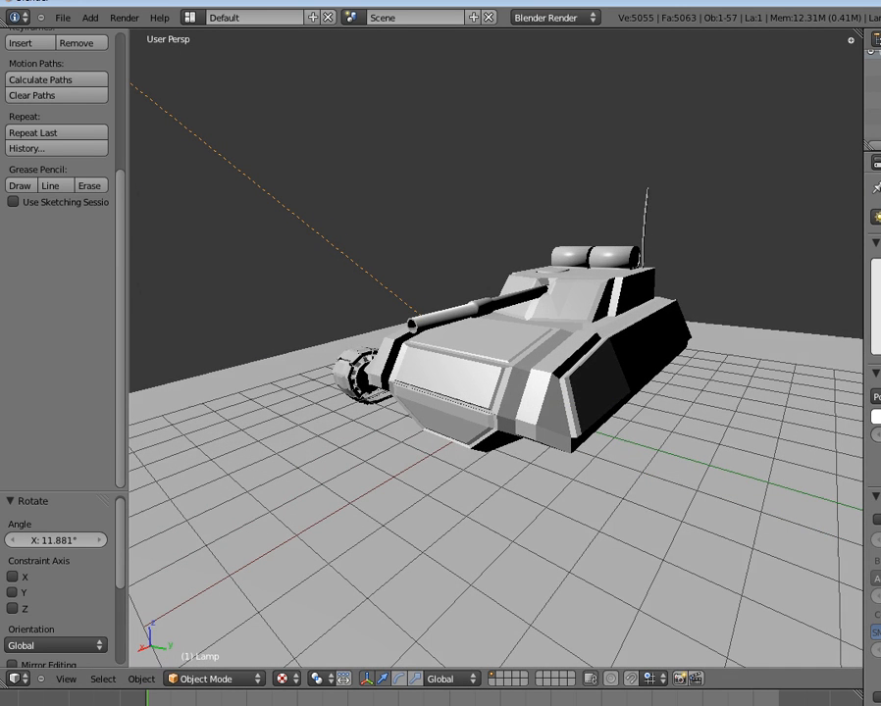
- Duplicate the lamp to the tank's other side, offset about X -9.414, Y 12.234, Z -1.348, and rotate the copy about 173.005°
{"action": "scroll", "coordinate": [478, 406], "scroll_direction": "down", "scroll_amount": 6}
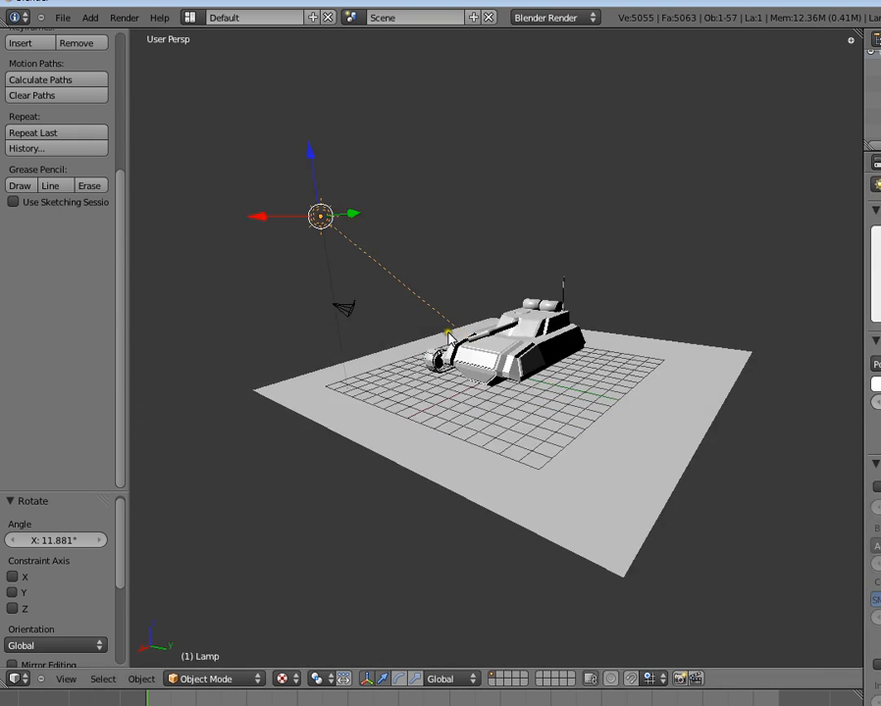
{"action": "key", "text": "shift+d"}
{"action": "left_click", "coordinate": [779, 368]}
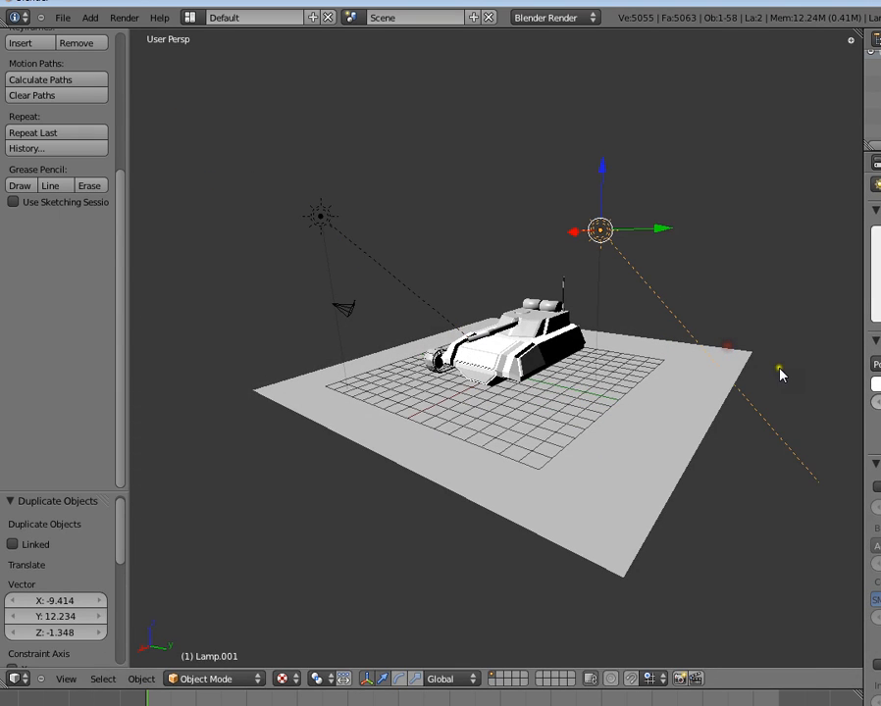
{"action": "key", "text": "r"}
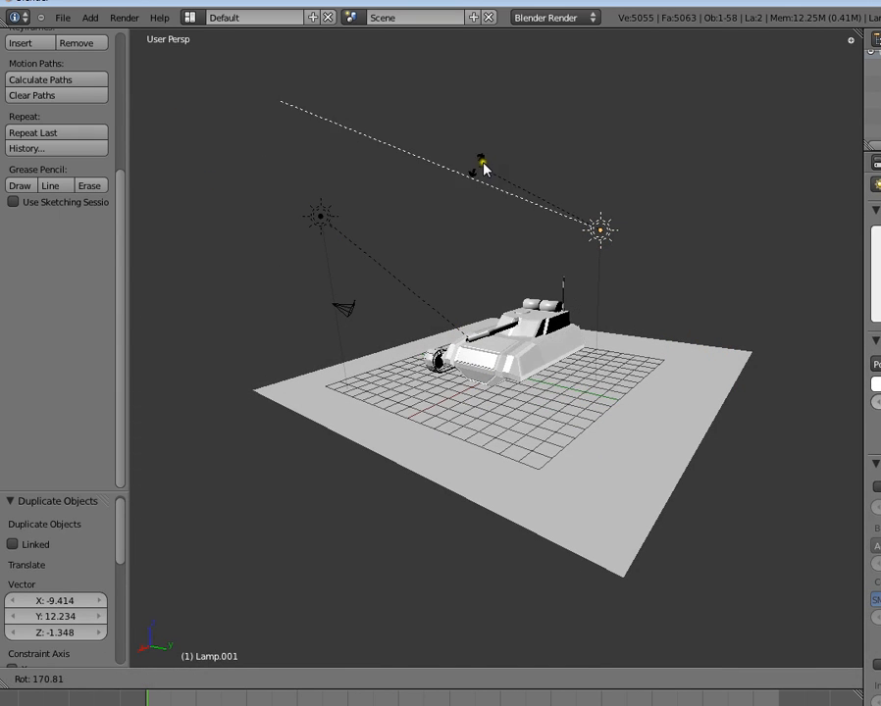
{"action": "left_click", "coordinate": [552, 229]}
{"action": "scroll", "coordinate": [639, 330], "scroll_direction": "up", "scroll_amount": 2}
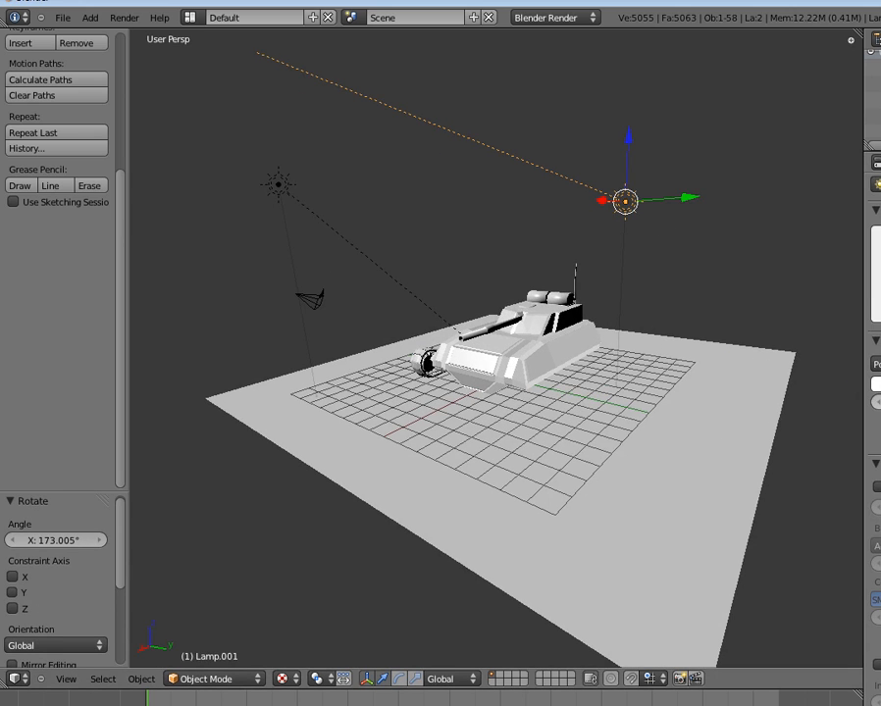
- Reduce the duplicated lamp's energy and deselect everything
{"action": "mouse_move", "coordinate": [861, 399]}
{"action": "left_mouse_down"}
{"action": "mouse_move", "coordinate": [852, 400]}
{"action": "mouse_move", "coordinate": [860, 402]}
{"action": "left_mouse_up"}
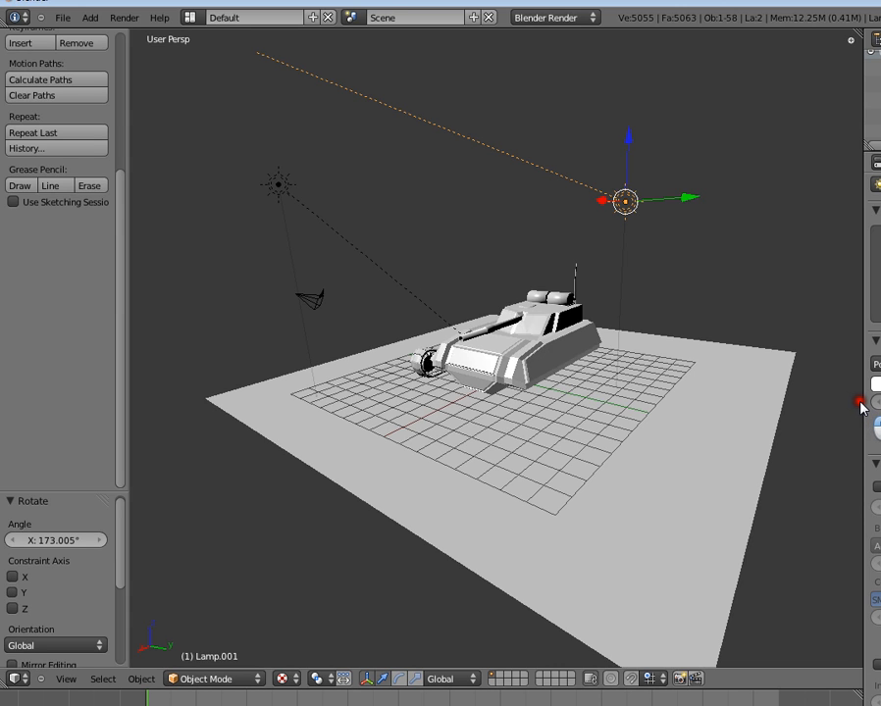
{"action": "scroll", "coordinate": [602, 398], "scroll_direction": "up", "scroll_amount": 3}
{"action": "key", "text": "a"}
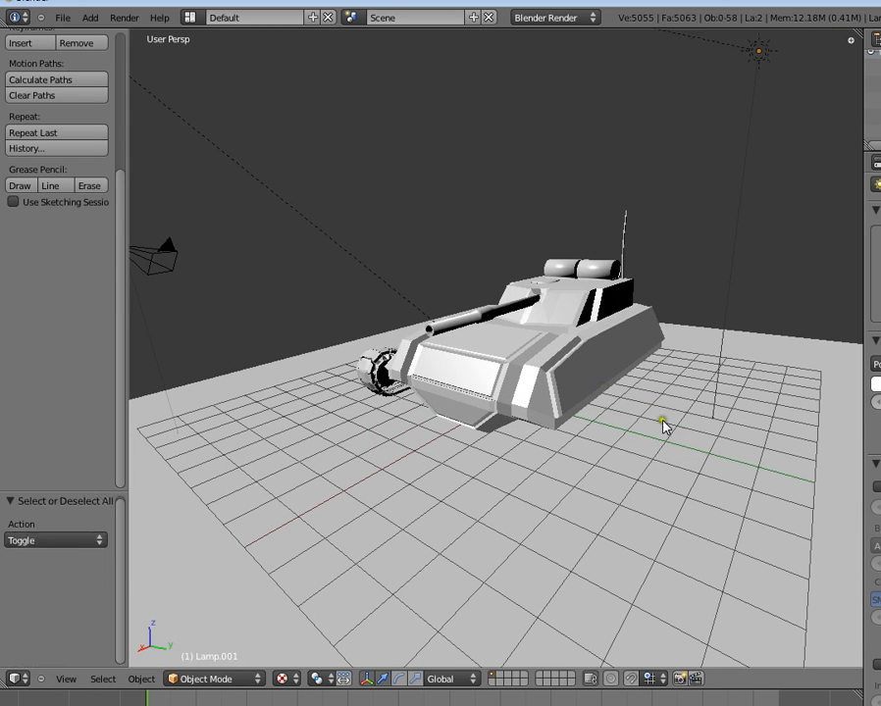
- Select the duplicated lamp and rotate it about 57° around the global Z axis
{"action": "middle_click_drag", "start_coordinate": [663, 425], "coordinate": [634, 288]}
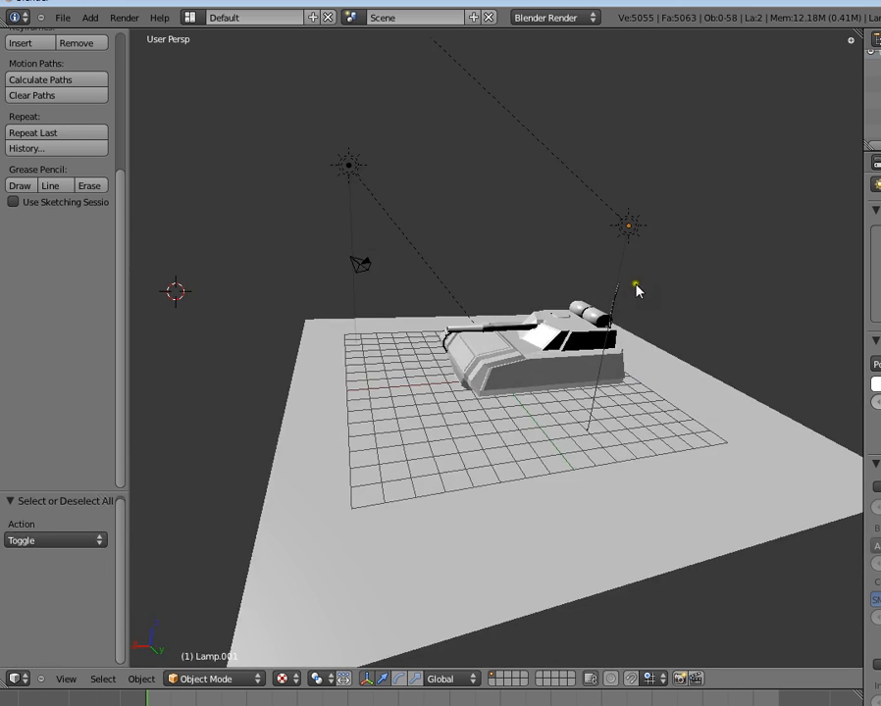
{"action": "right_click", "coordinate": [628, 239]}
{"action": "middle_click_drag", "start_coordinate": [632, 246], "coordinate": [675, 405]}
{"action": "key", "text": "r"}
{"action": "key", "text": "z"}
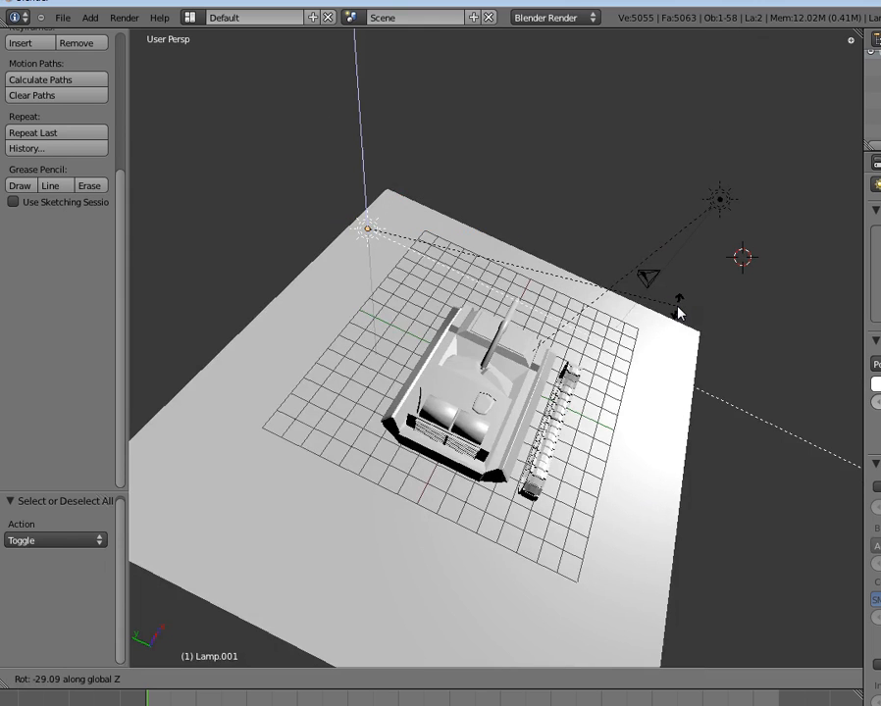
{"action": "left_click", "coordinate": [596, 238]}
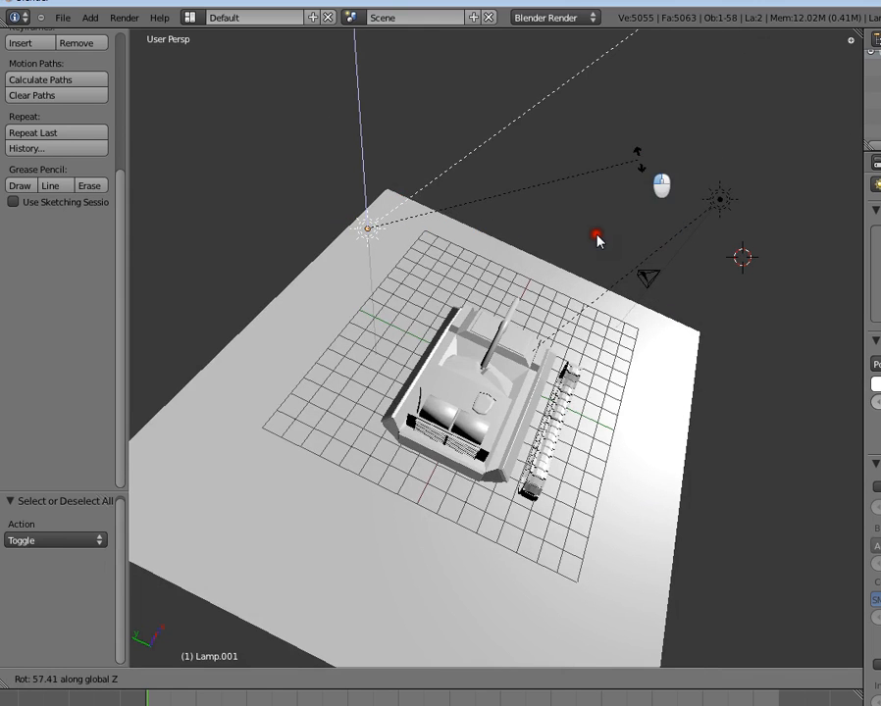
{"action": "middle_click_drag", "start_coordinate": [597, 239], "coordinate": [550, 396]}
- Examine the tank's turret, rear and front under the two-lamp lighting
{"action": "key", "text": "a"}
{"action": "right_click_drag", "start_coordinate": [673, 337], "coordinate": [670, 331]}
{"action": "right_click", "coordinate": [669, 331]}
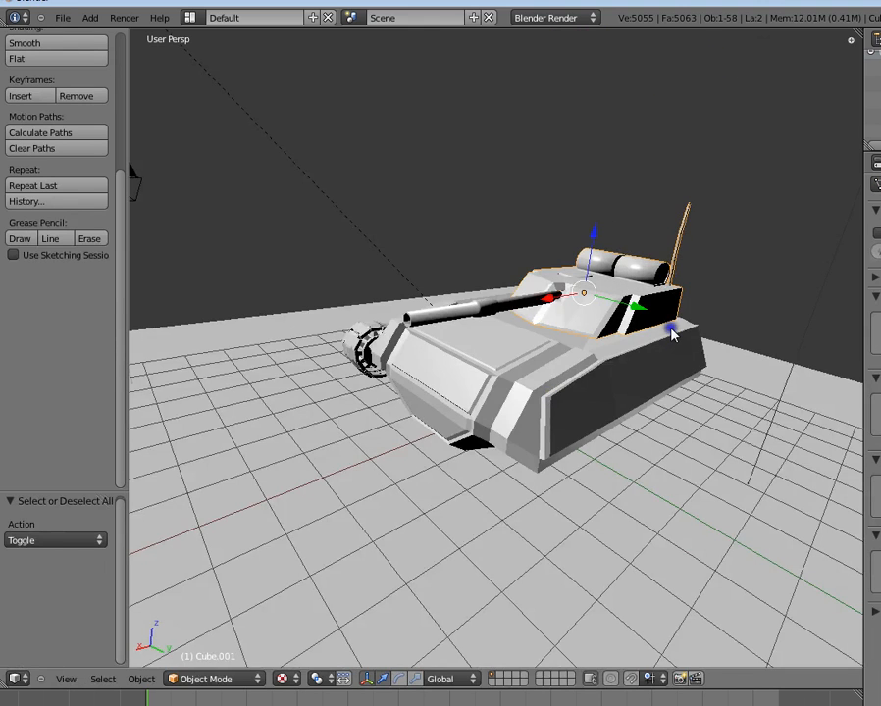
{"action": "middle_click_drag", "start_coordinate": [685, 454], "coordinate": [453, 314]}
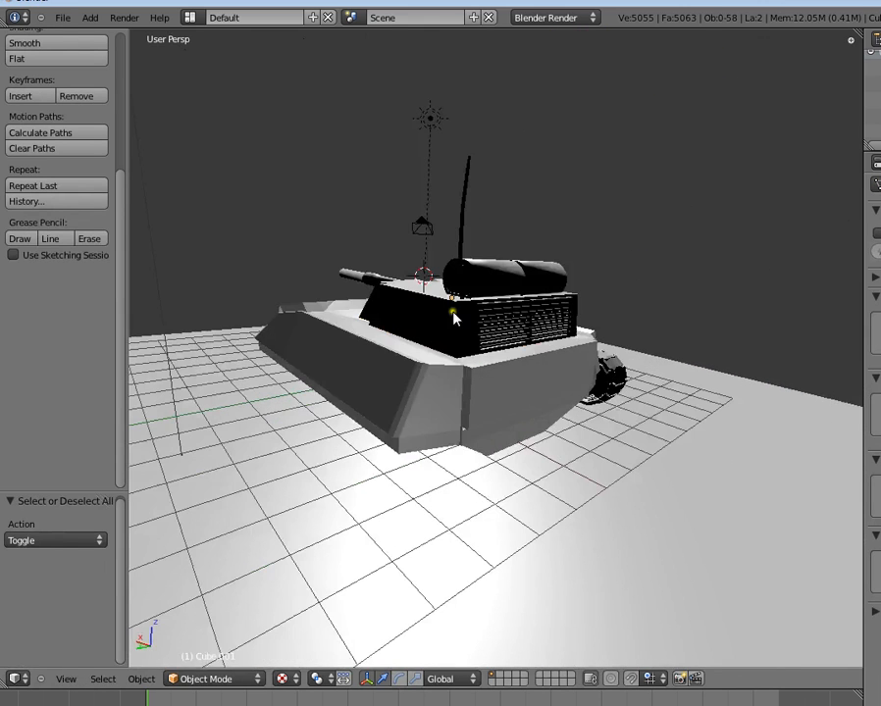
{"action": "right_click", "coordinate": [453, 312]}
{"action": "scroll", "coordinate": [474, 440], "scroll_direction": "up", "scroll_amount": 3}
{"action": "middle_click_drag", "start_coordinate": [490, 456], "coordinate": [684, 493]}
{"action": "middle_click_drag", "start_coordinate": [625, 380], "coordinate": [620, 399], "text": "shift"}
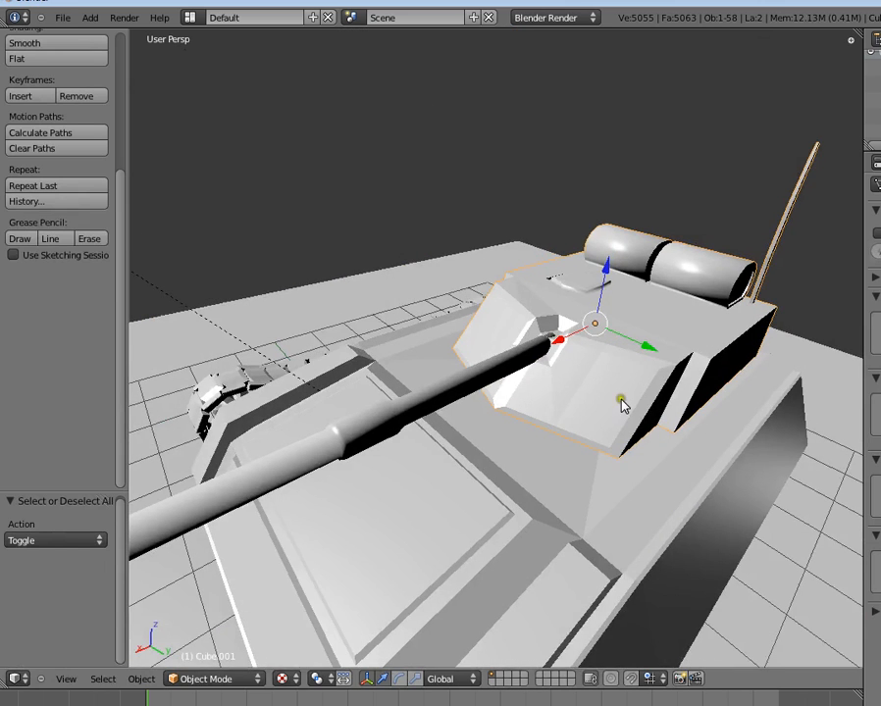
- Widen the properties area and rename the tank hull's material to "tank body"
{"action": "left_click_drag", "start_coordinate": [865, 244], "coordinate": [740, 243]}
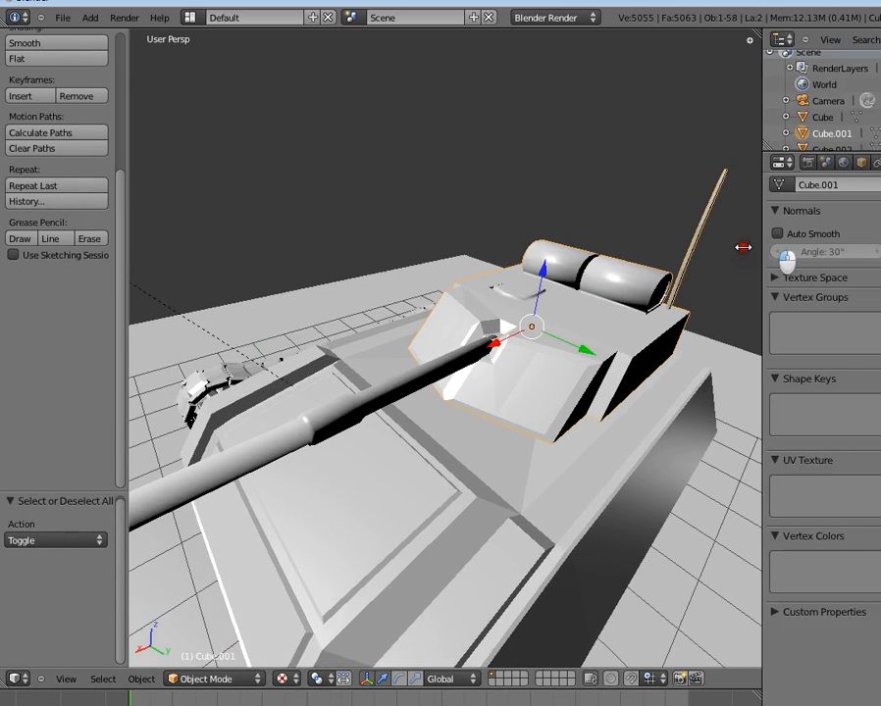
{"action": "scroll", "coordinate": [606, 299], "scroll_direction": "down", "scroll_amount": 3}
{"action": "scroll", "coordinate": [549, 353], "scroll_direction": "up", "scroll_amount": 2}
{"action": "right_click", "coordinate": [494, 422]}
{"action": "middle_click_drag", "start_coordinate": [494, 422], "coordinate": [519, 370]}
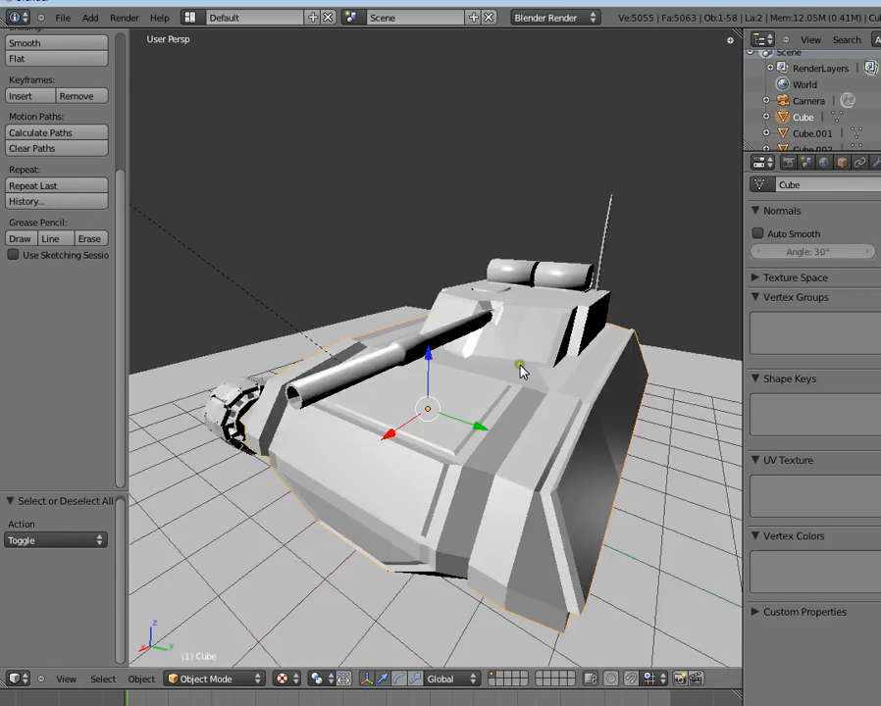
{"action": "left_click", "coordinate": [842, 162]}
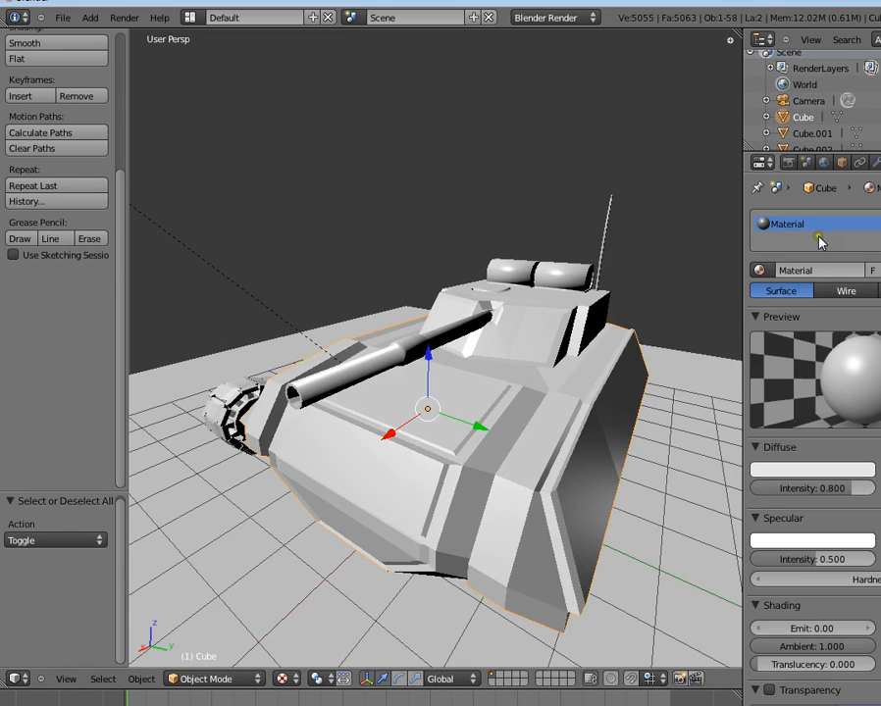
{"action": "left_click", "coordinate": [813, 271]}
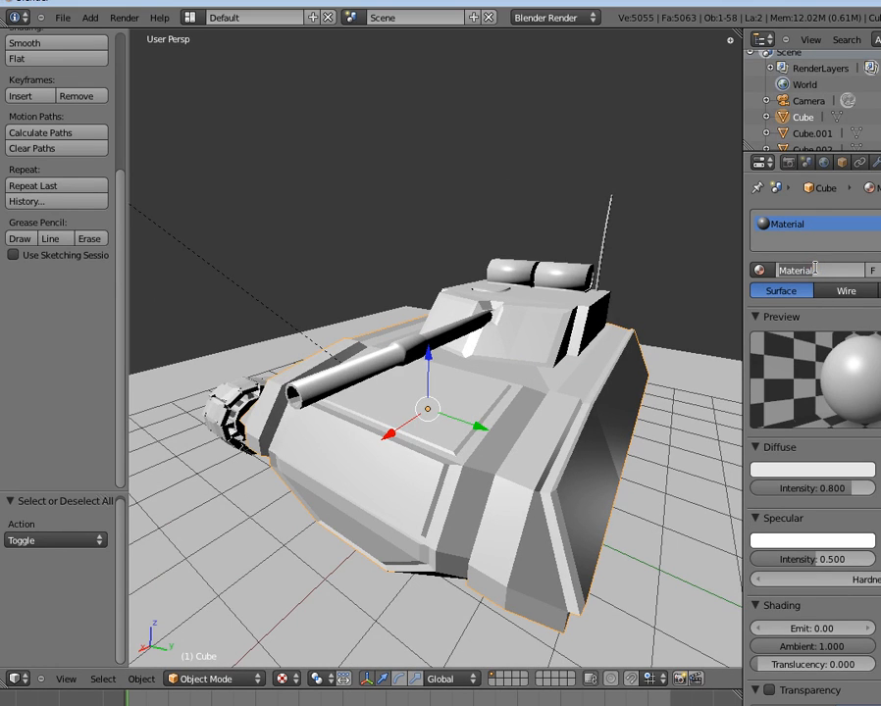
{"action": "type", "text": "tank body"}
{"action": "key", "text": "Return"}
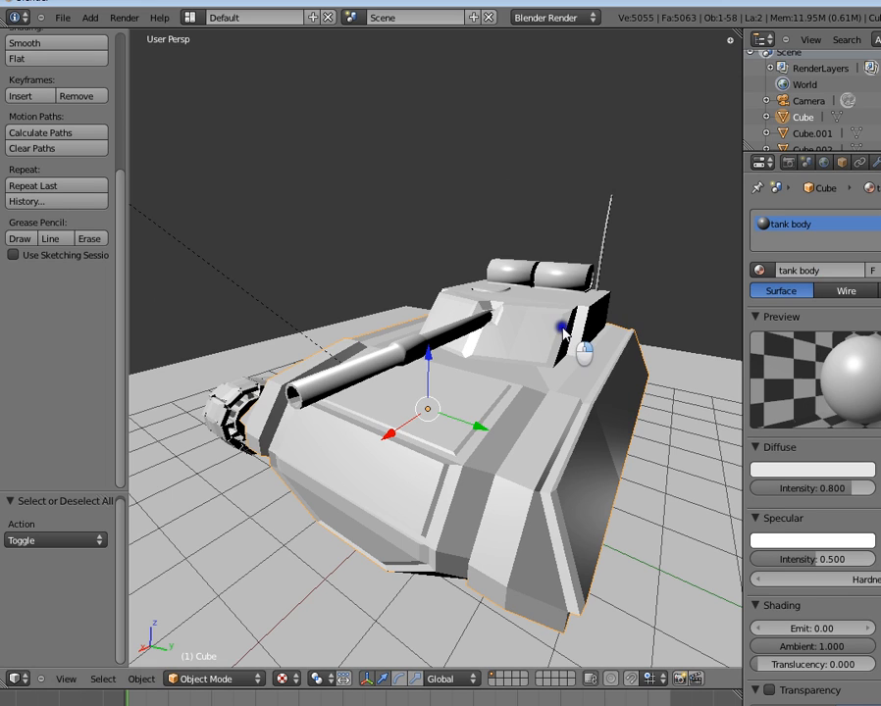
- Add a new material to the upper tank section and name it "tank top"
{"action": "right_click", "coordinate": [580, 353]}
{"action": "left_click", "coordinate": [803, 271]}
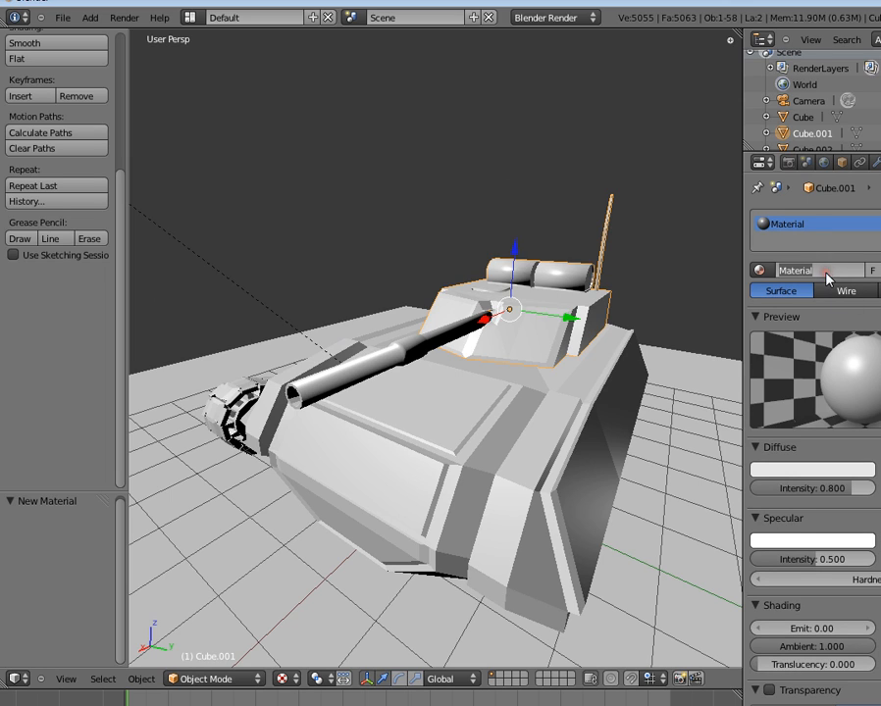
{"action": "left_click", "coordinate": [826, 272]}
{"action": "type", "text": "tu"}
{"action": "key", "text": "Escape"}
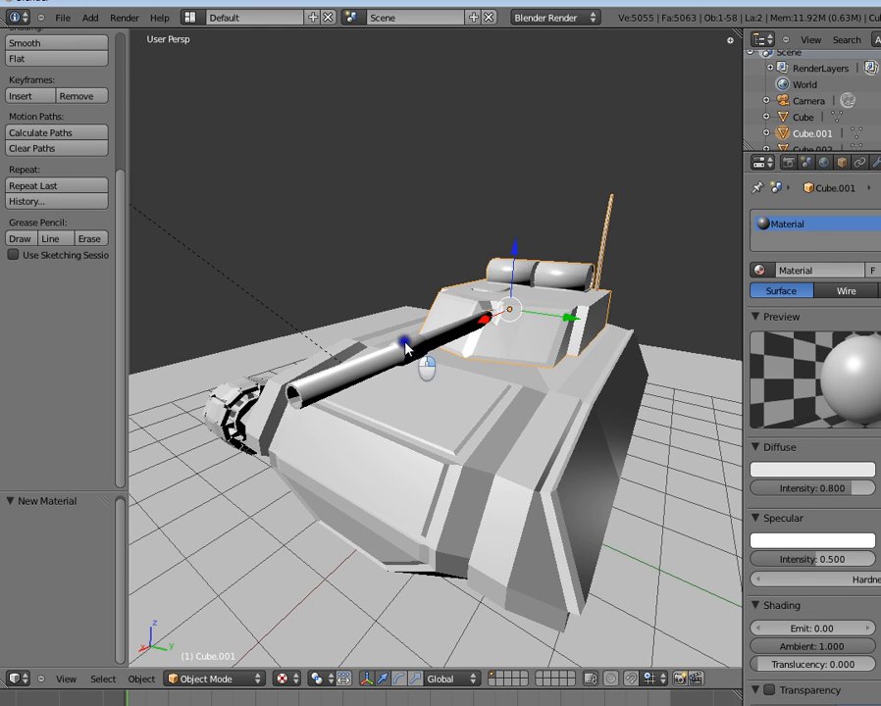
{"action": "right_click", "coordinate": [403, 345]}
{"action": "right_click", "coordinate": [530, 334]}
{"action": "type", "text": "tank top"}
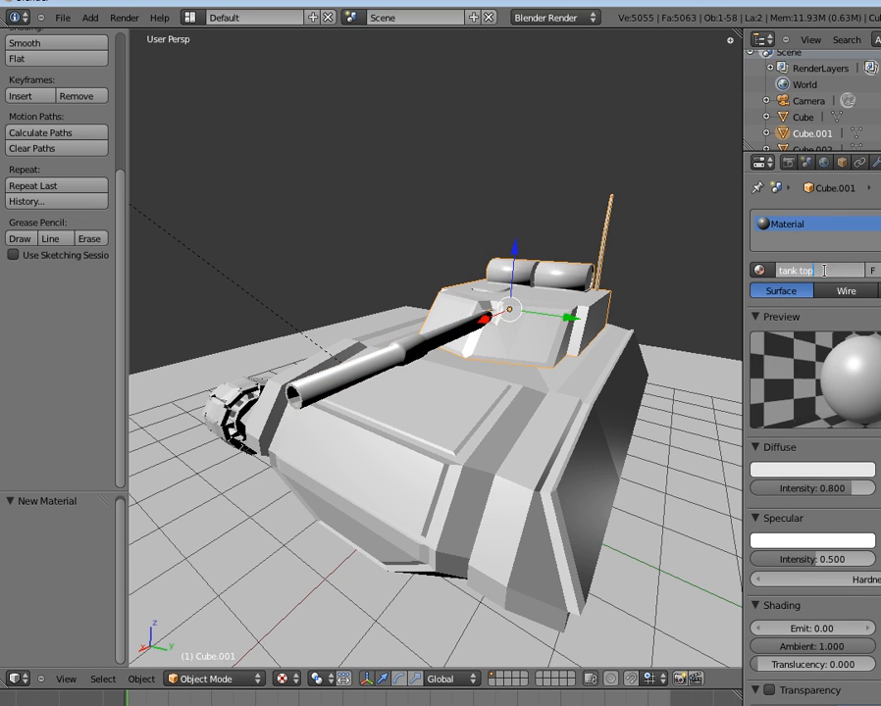
{"action": "key", "text": "Return"}
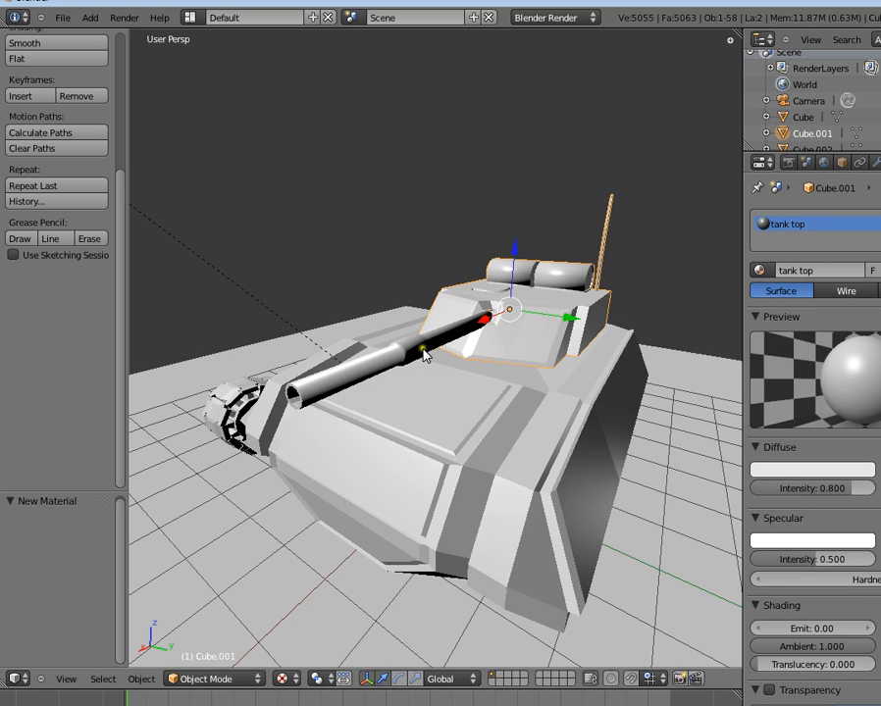
- Add a new material to the gun barrel and name it "turret"
{"action": "right_click", "coordinate": [422, 348]}
{"action": "left_click", "coordinate": [780, 275]}
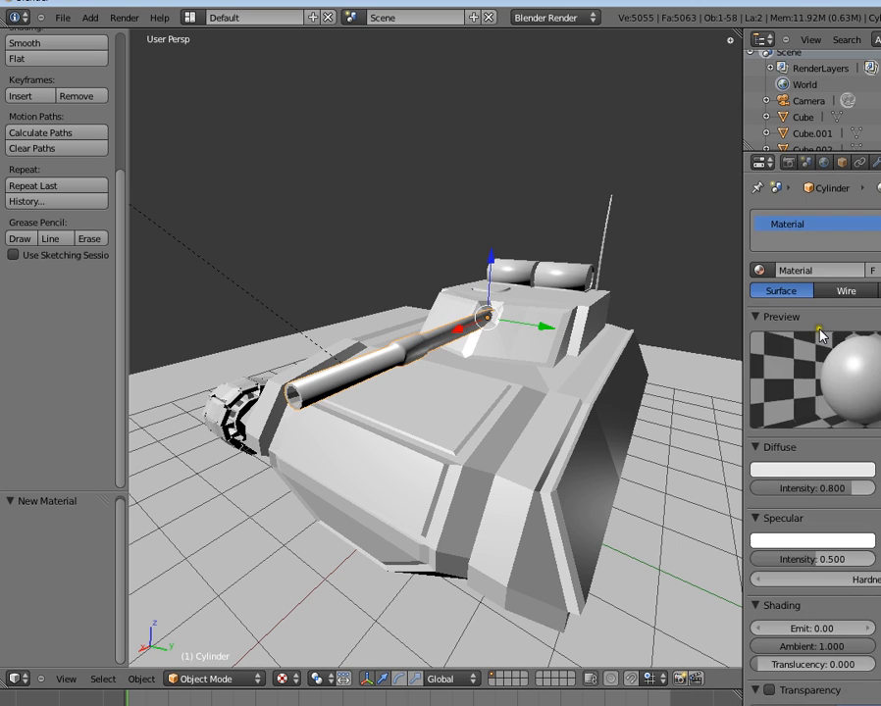
{"action": "left_click", "coordinate": [823, 270]}
{"action": "type", "text": "turret"}
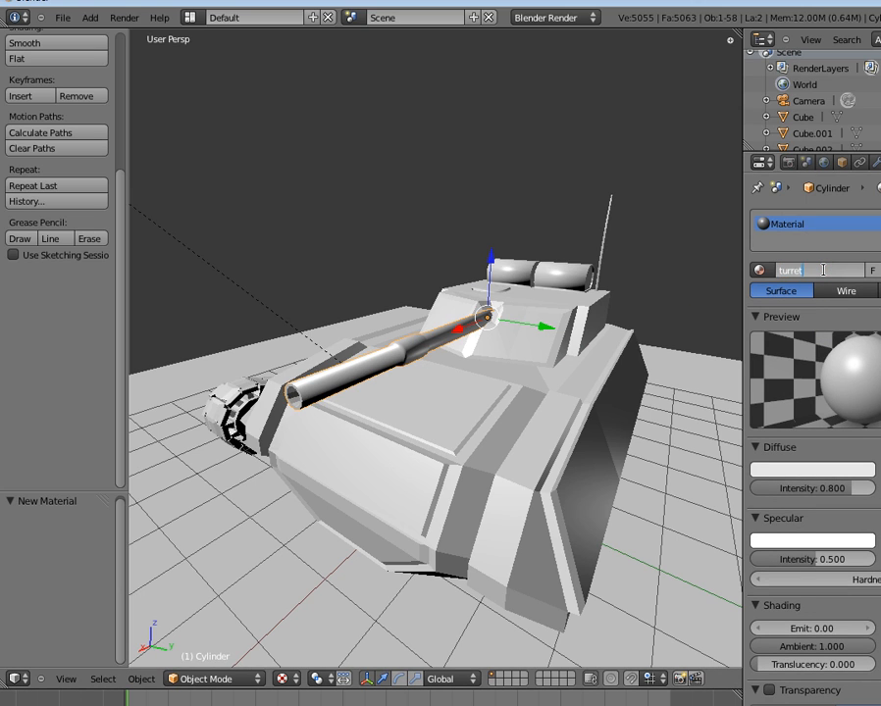
{"action": "key", "text": "Return"}
- Add a new material to one of the tank's track links and name it "tracks"
{"action": "middle_click_drag", "start_coordinate": [437, 389], "coordinate": [627, 359]}
{"action": "scroll", "coordinate": [532, 442], "scroll_direction": "up", "scroll_amount": 2}
{"action": "key", "text": "a"}
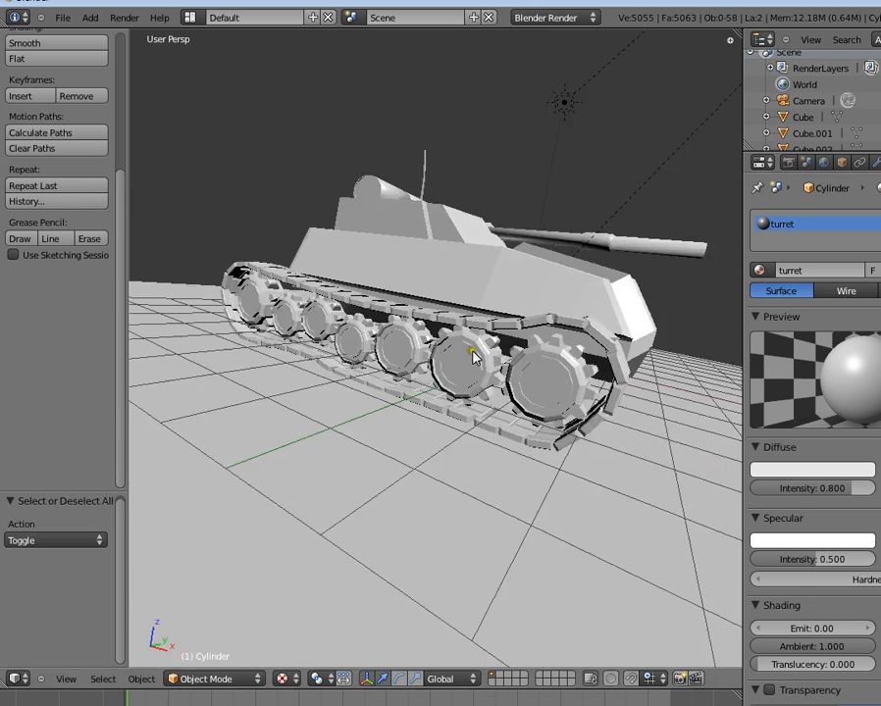
{"action": "scroll", "coordinate": [473, 355], "scroll_direction": "up", "scroll_amount": 3}
{"action": "middle_click_drag", "start_coordinate": [525, 469], "coordinate": [382, 443]}
{"action": "right_click", "coordinate": [350, 399]}
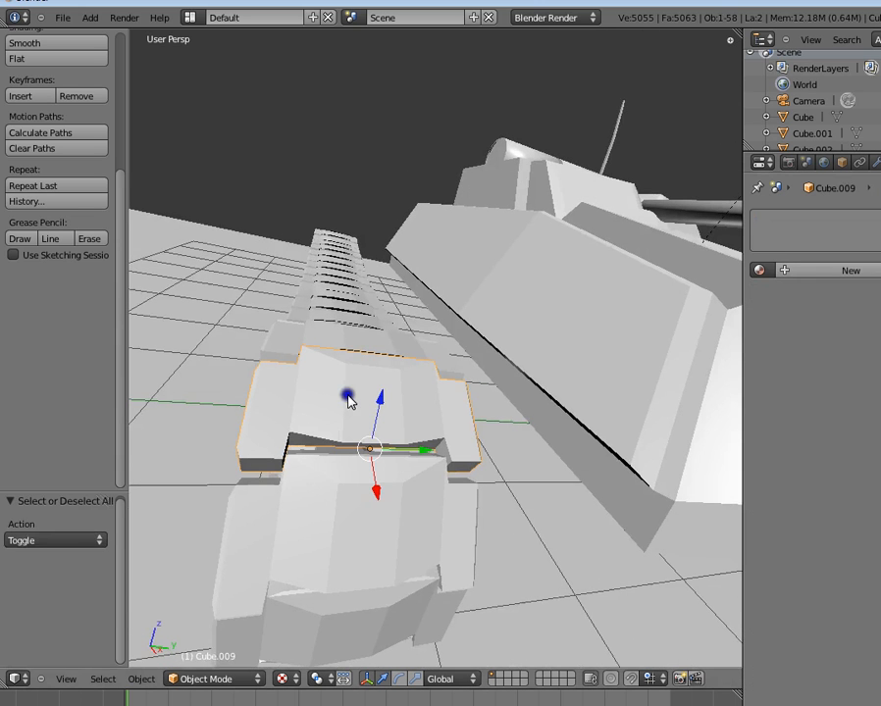
{"action": "left_click", "coordinate": [822, 277]}
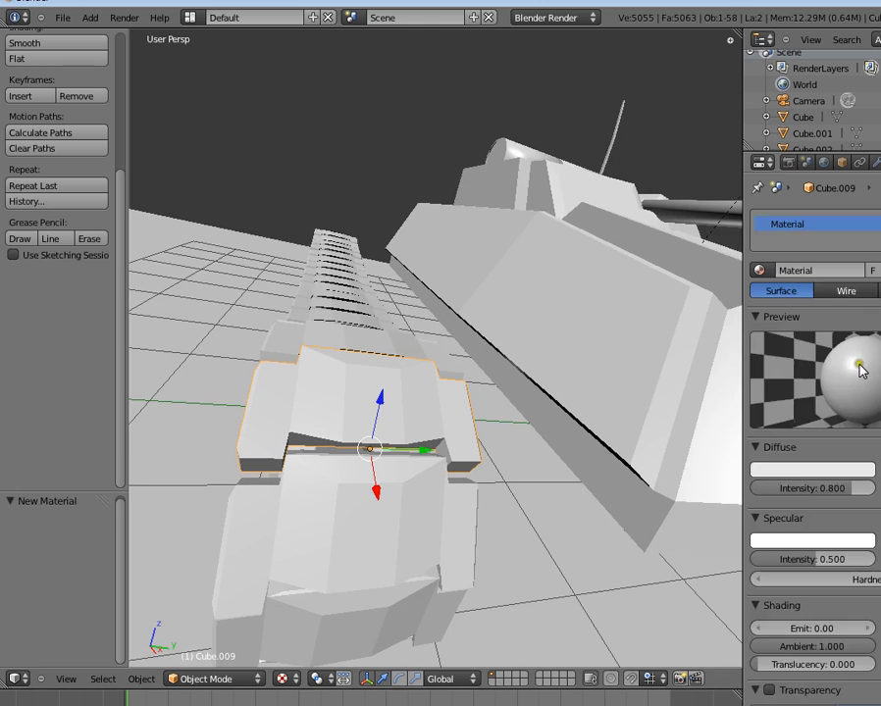
{"action": "double_click", "coordinate": [821, 278]}
{"action": "type", "text": "tr"}
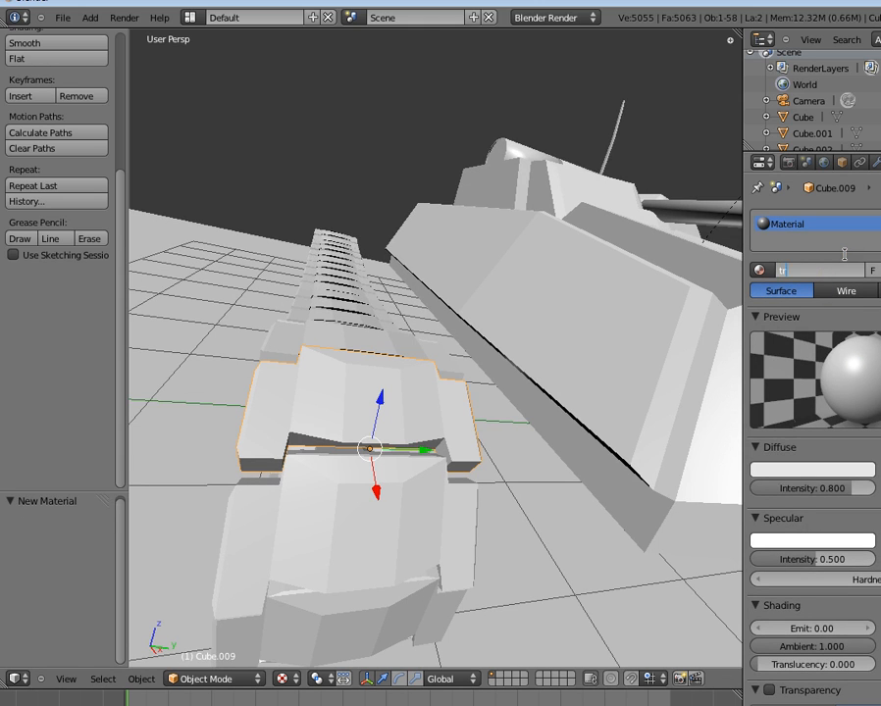
{"action": "type", "text": "acks"}
{"action": "key", "text": "Return"}
- Add a new material to the large toothed front wheel and name it "cog"
{"action": "middle_click_drag", "start_coordinate": [442, 319], "coordinate": [472, 420]}
{"action": "right_click", "coordinate": [676, 432]}
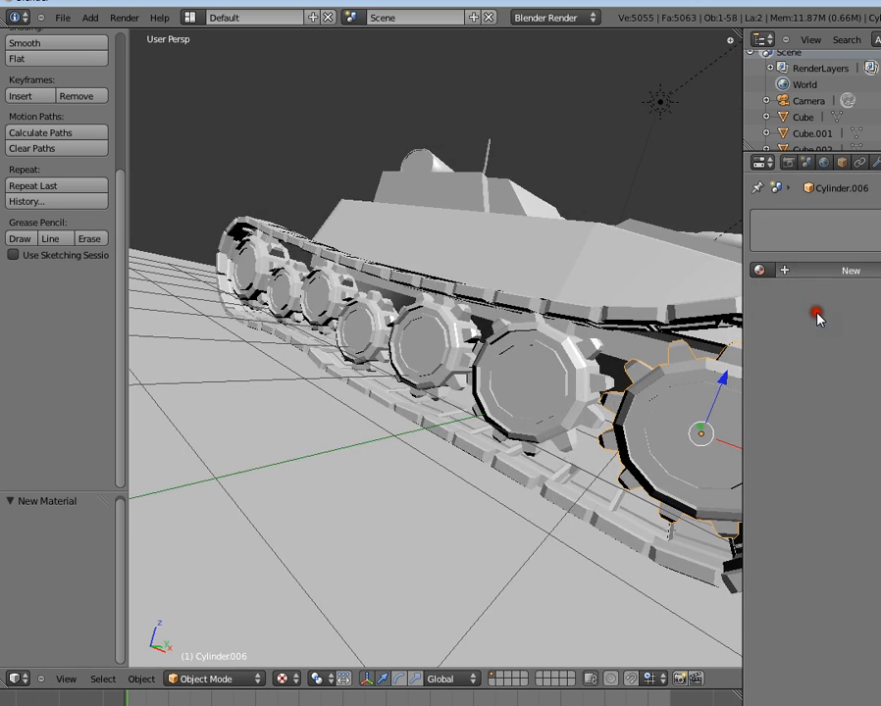
{"action": "left_click", "coordinate": [822, 272]}
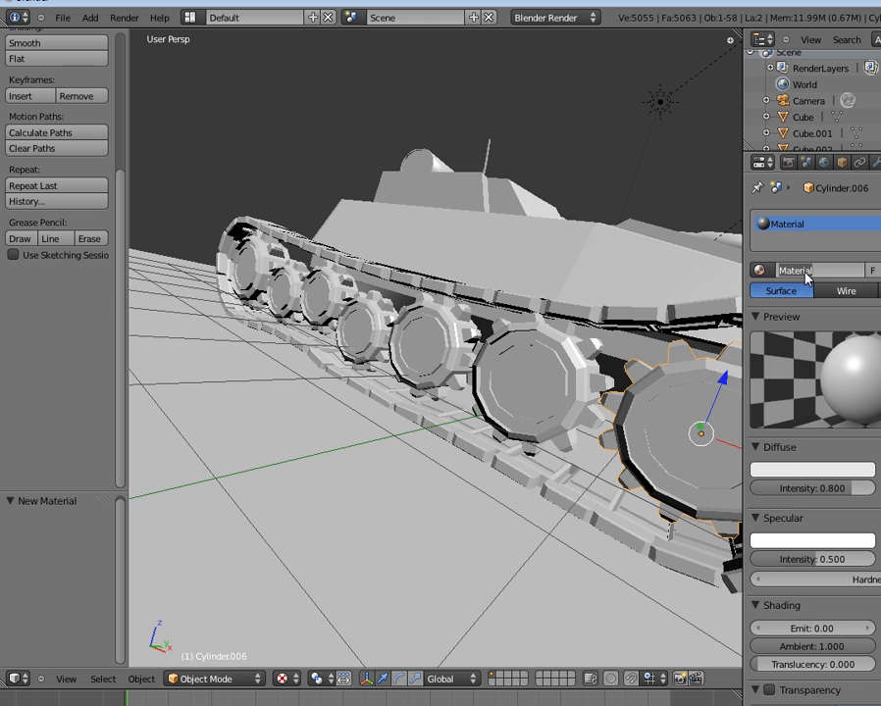
{"action": "double_click", "coordinate": [806, 271]}
{"action": "type", "text": "cog"}
{"action": "key", "text": "Return"}
- Examine the tank hull from the front and the track side
{"action": "middle_click_drag", "start_coordinate": [806, 278], "coordinate": [550, 402]}
{"action": "key", "text": "a"}
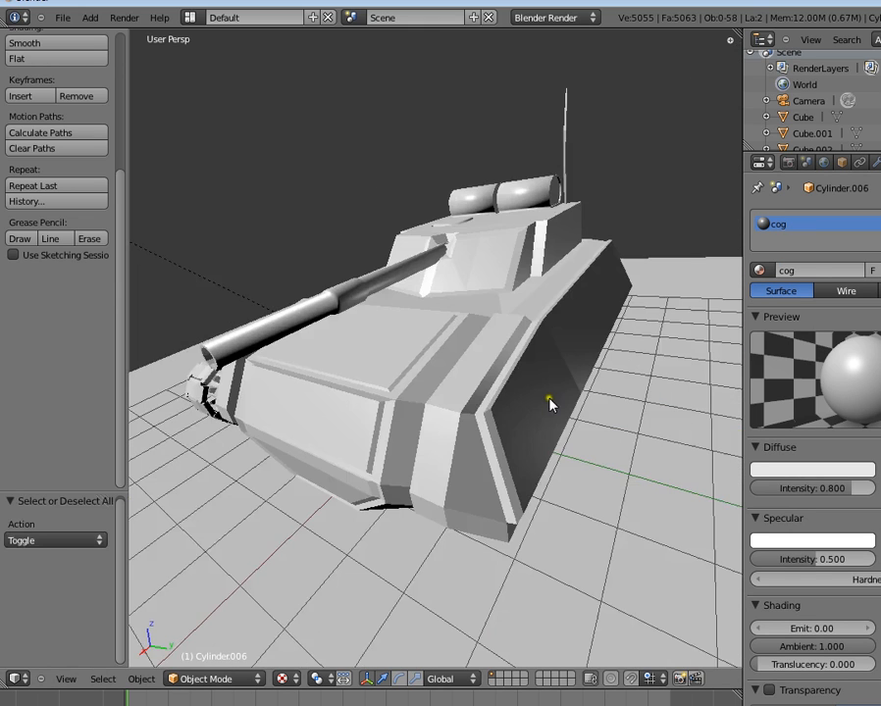
{"action": "right_click", "coordinate": [466, 364]}
{"action": "key", "text": "Tab"}
{"action": "key", "text": "Tab"}
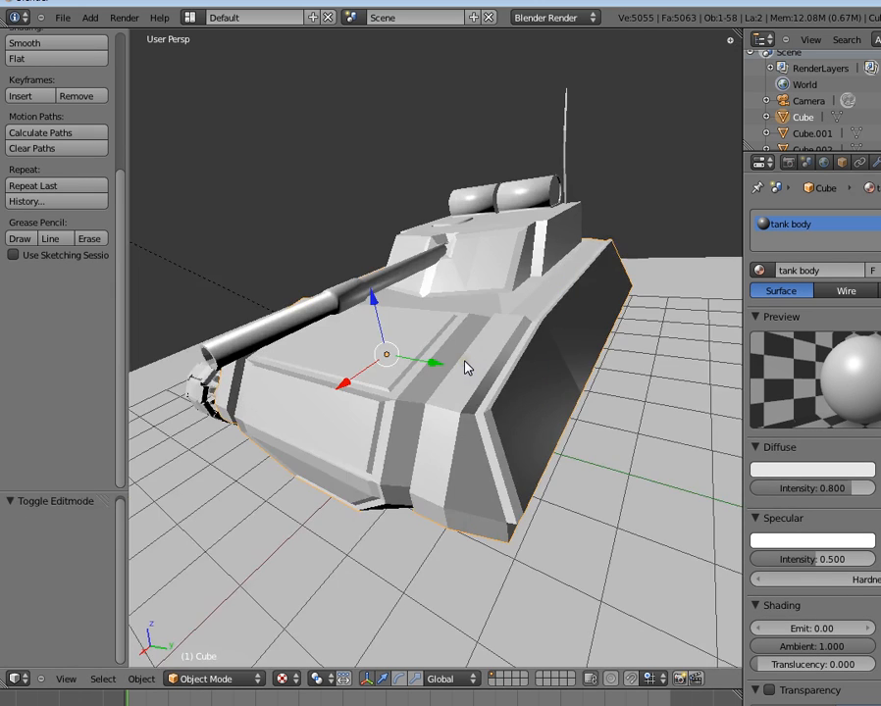
{"action": "middle_click_drag", "start_coordinate": [465, 365], "coordinate": [534, 350]}
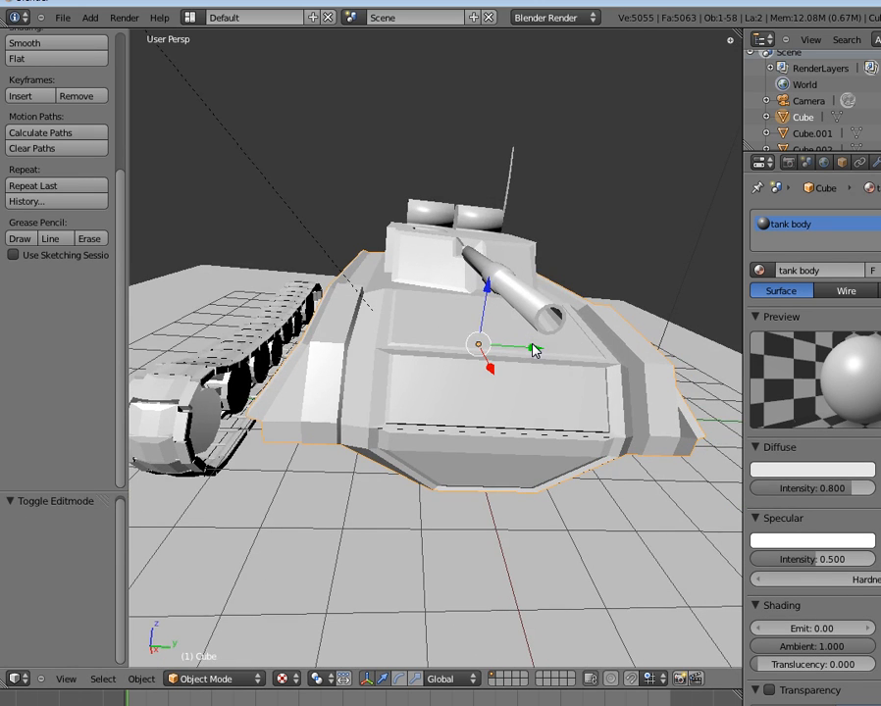
{"action": "key", "text": "Tab"}
{"action": "key", "text": "Tab"}
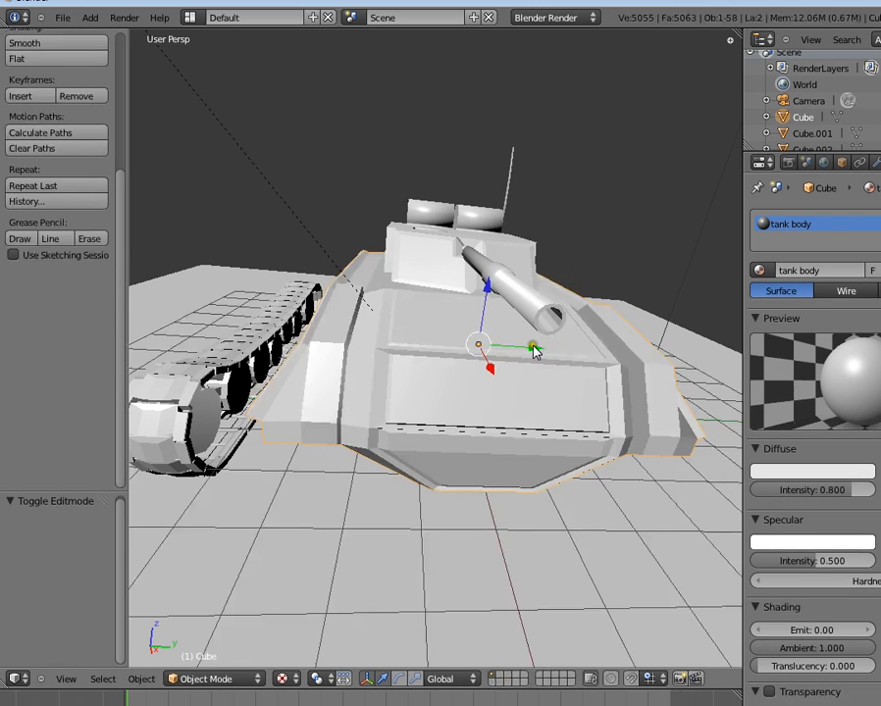
{"action": "key", "text": "Tab"}
{"action": "scroll", "coordinate": [534, 351], "scroll_direction": "up", "scroll_amount": 3}
{"action": "key", "text": "Tab"}
{"action": "middle_click_drag", "start_coordinate": [519, 366], "coordinate": [567, 343]}
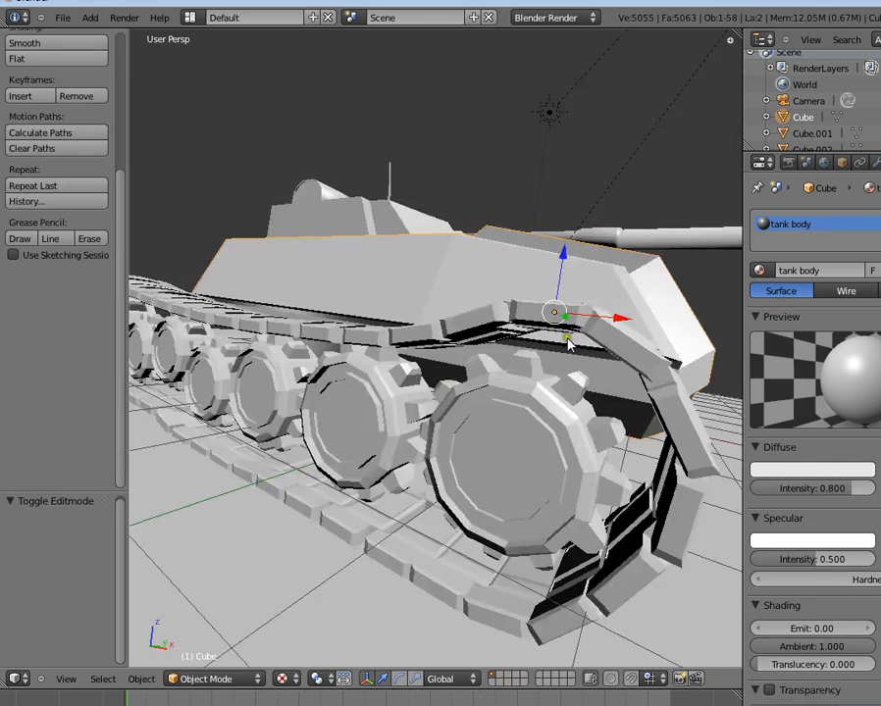
{"action": "key", "text": "a"}
{"action": "middle_click_drag", "start_coordinate": [486, 345], "coordinate": [465, 390]}
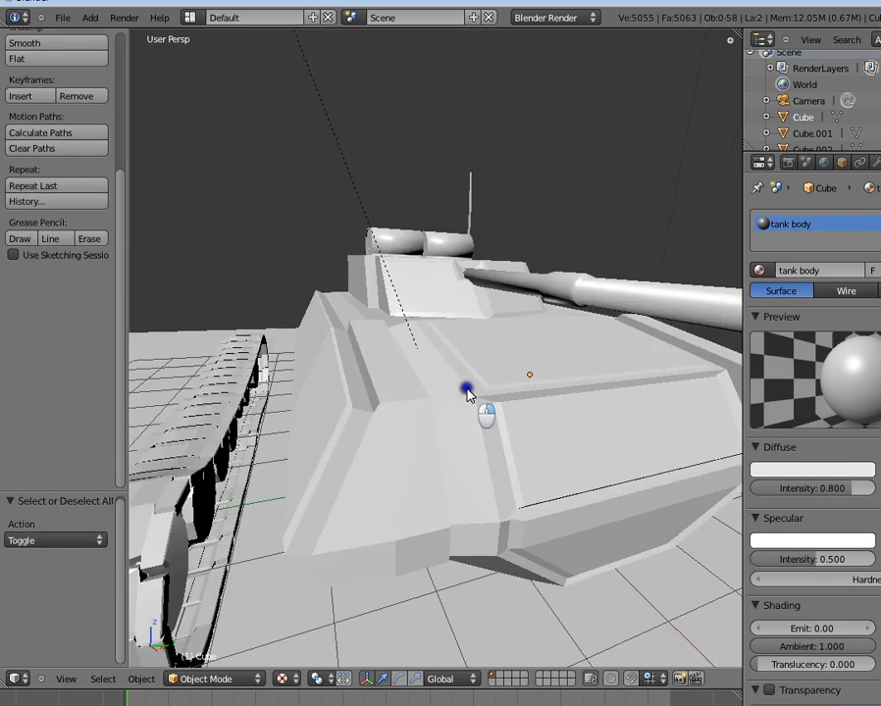
- Select the tank hull, add a texture to its "tank body" material and set the texture type to Image or Movie
{"action": "right_click", "coordinate": [467, 393]}
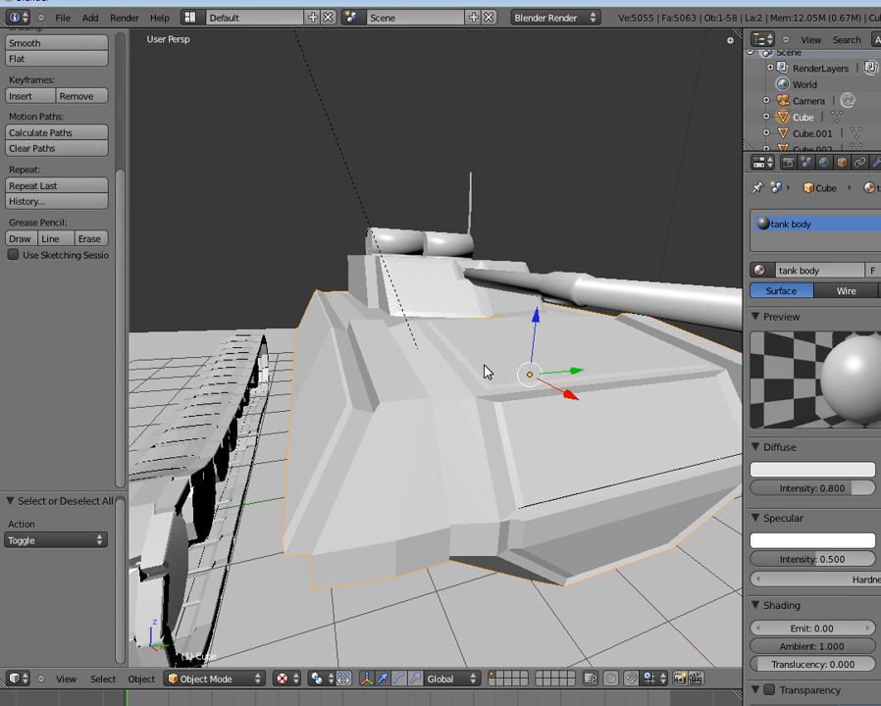
{"action": "scroll", "coordinate": [393, 413], "scroll_direction": "down", "scroll_amount": 2}
{"action": "middle_click_drag", "start_coordinate": [429, 445], "coordinate": [385, 412]}
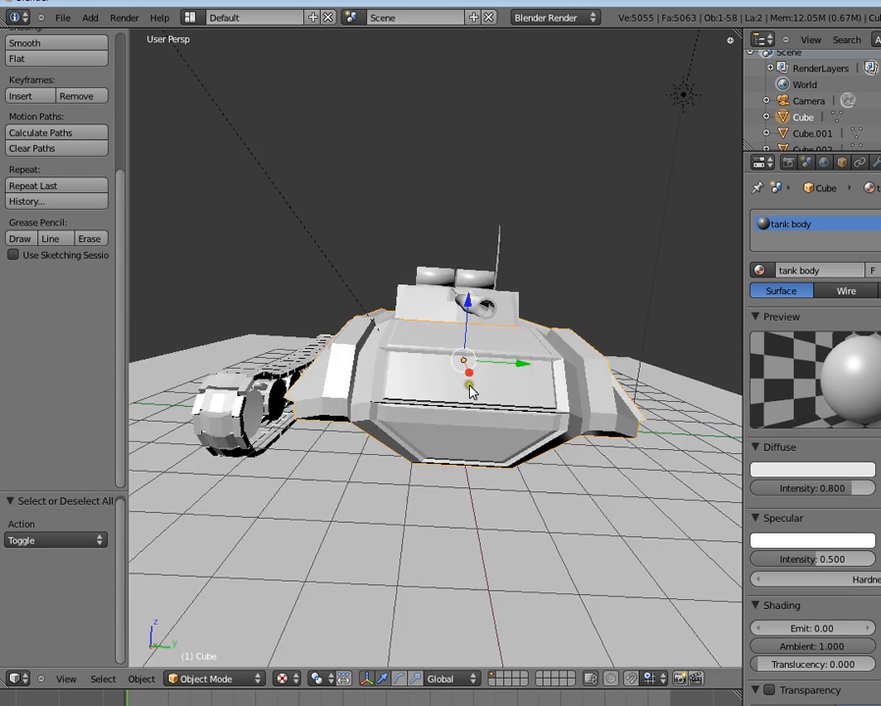
{"action": "middle_click_drag", "start_coordinate": [469, 387], "coordinate": [375, 390]}
{"action": "scroll", "coordinate": [460, 404], "scroll_direction": "up", "scroll_amount": 3}
{"action": "middle_click_drag", "start_coordinate": [460, 403], "coordinate": [572, 430]}
{"action": "middle_click_drag", "start_coordinate": [576, 432], "coordinate": [554, 417]}
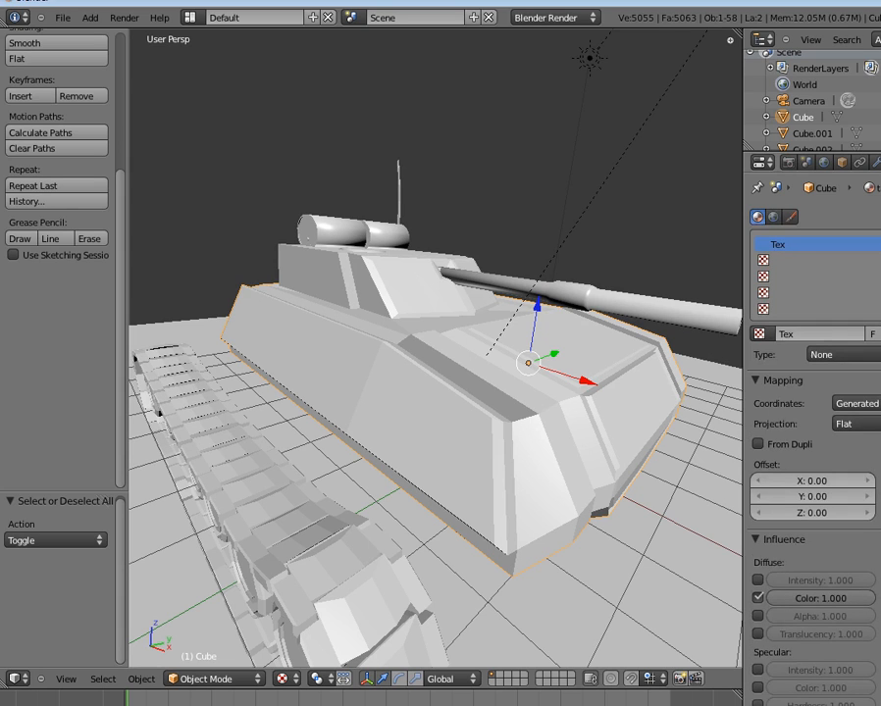
{"action": "left_click", "coordinate": [835, 354]}
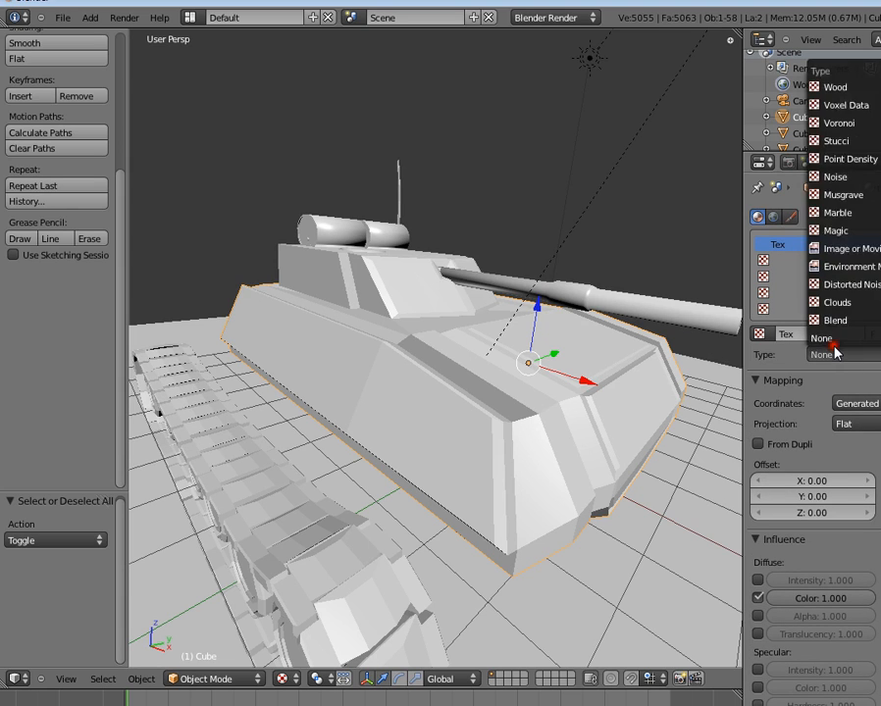
{"action": "left_click", "coordinate": [834, 356]}
{"action": "left_click", "coordinate": [831, 359]}
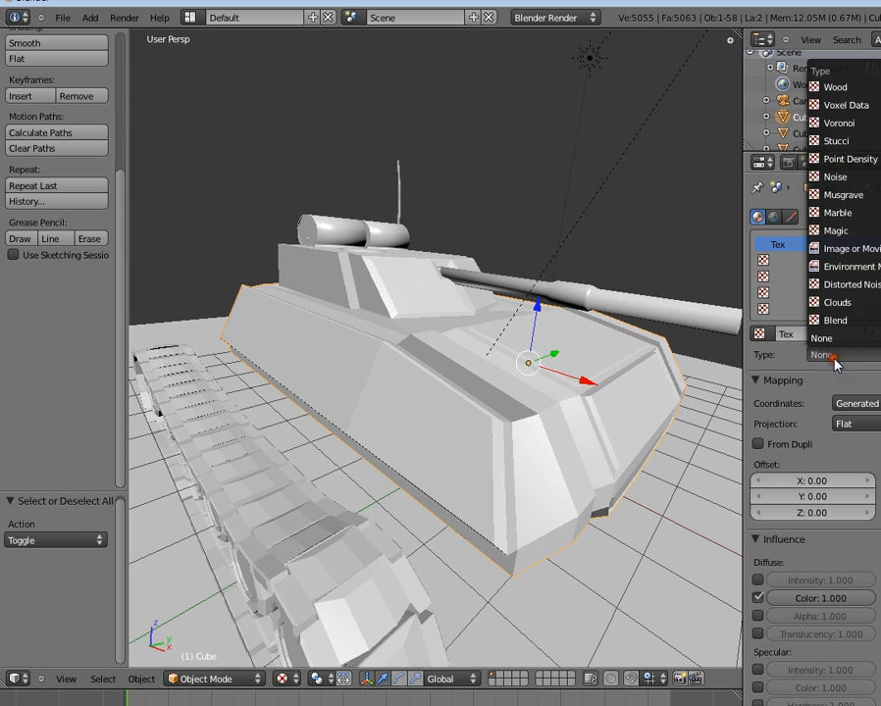
{"action": "left_click", "coordinate": [849, 250]}
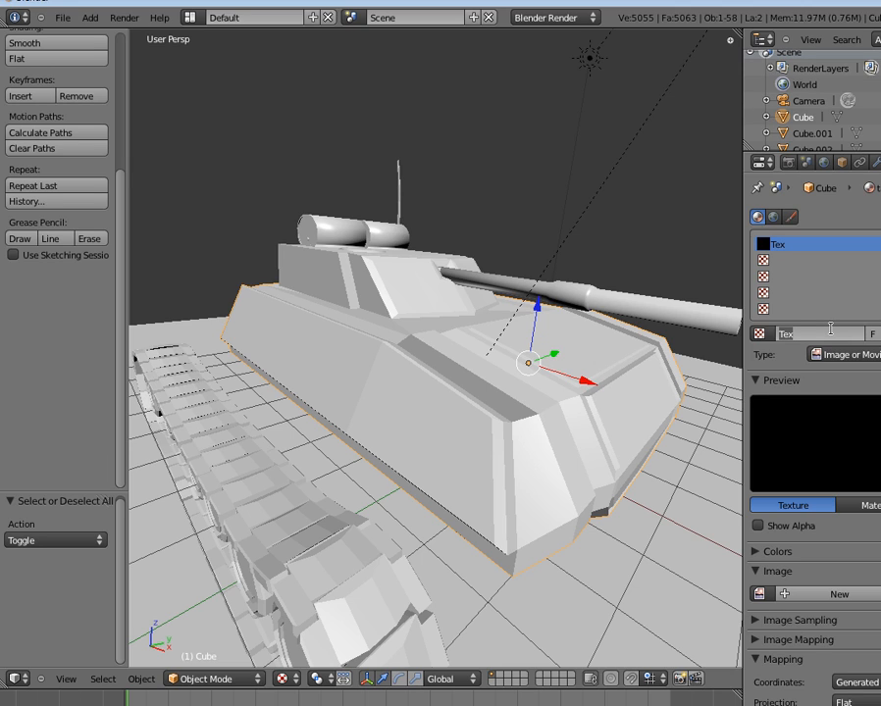
- Rename the hull's texture to "camo"
{"action": "key", "text": "Return"}
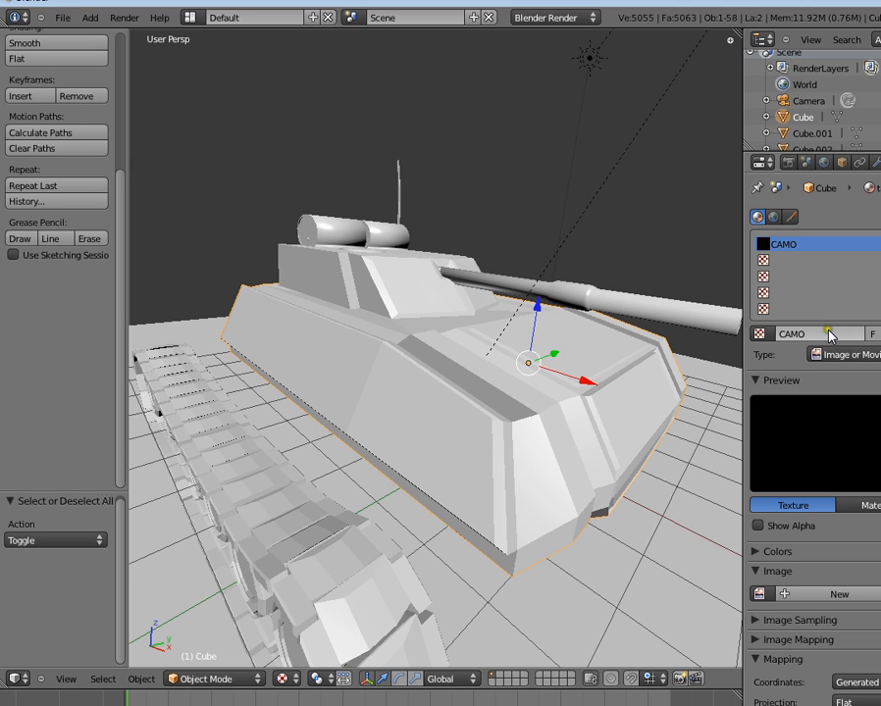
{"action": "left_click", "coordinate": [829, 335]}
{"action": "type", "text": "camo"}
{"action": "key", "text": "Return"}
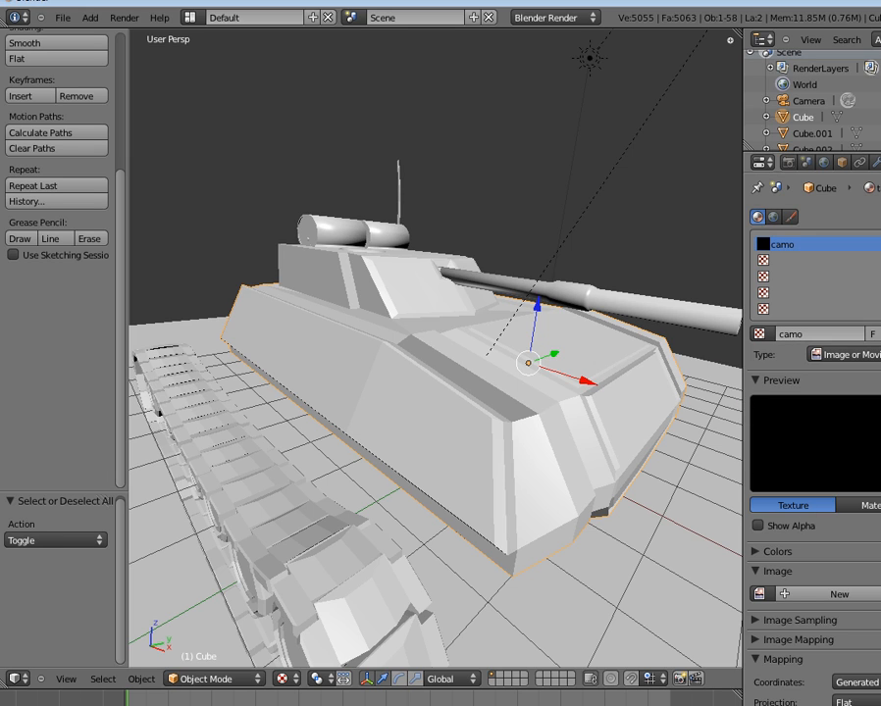
{"action": "key", "text": "alt+Tab"}
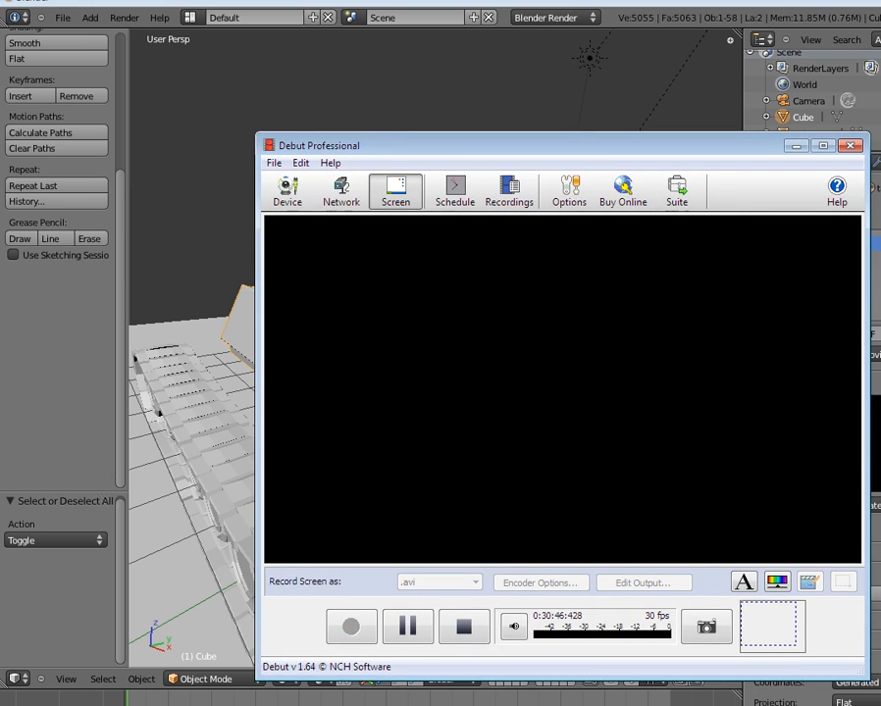
{"action": "key", "text": "alt+Tab"}
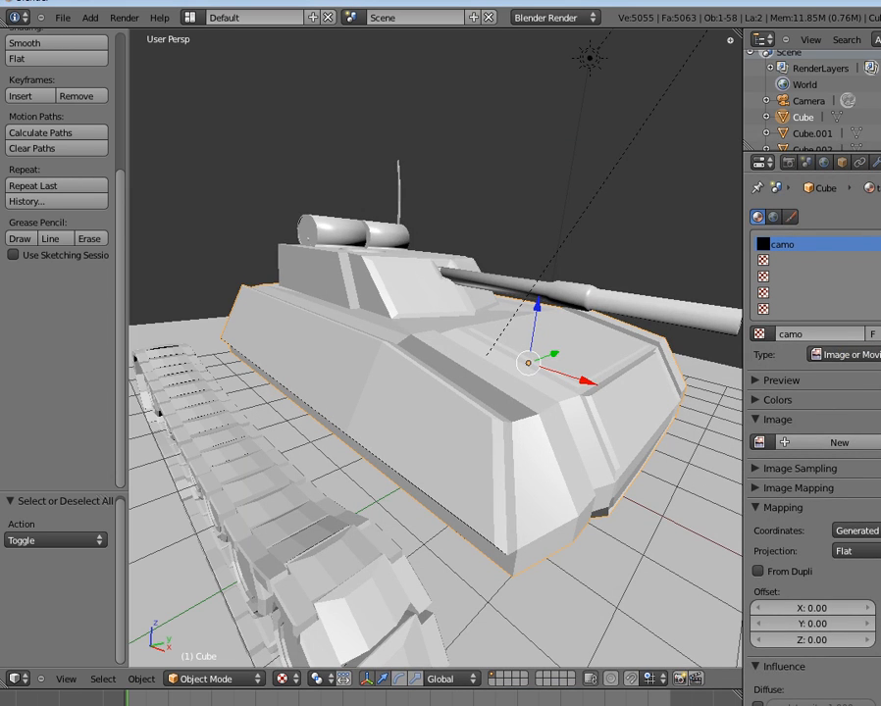
- Load Camouflage0001_S.jpg from the Modelling folder in Blender Tutorials as the camo texture's image
{"action": "left_click", "coordinate": [876, 443]}
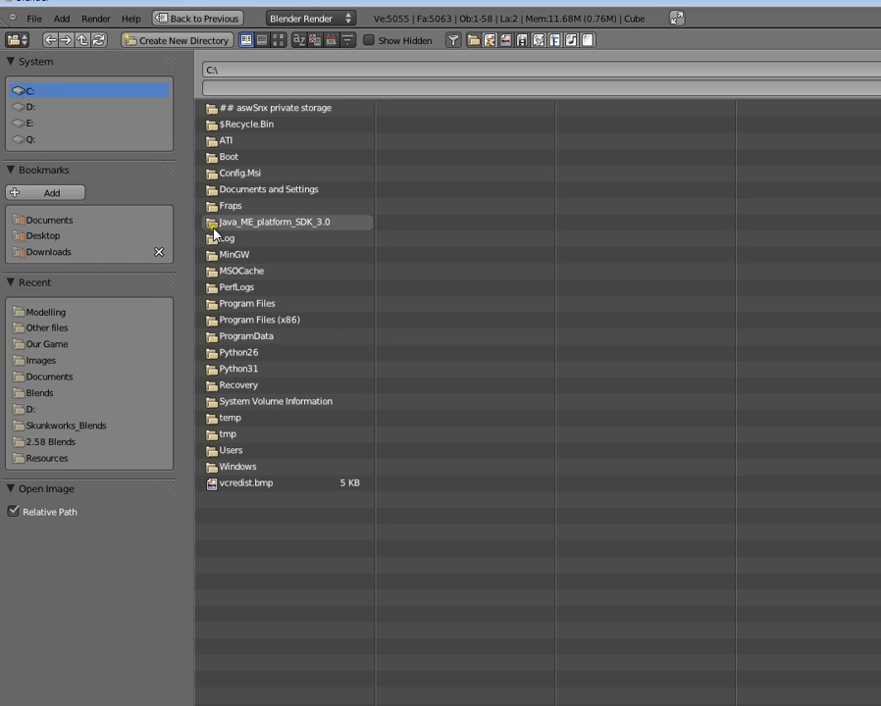
{"action": "left_click", "coordinate": [51, 221]}
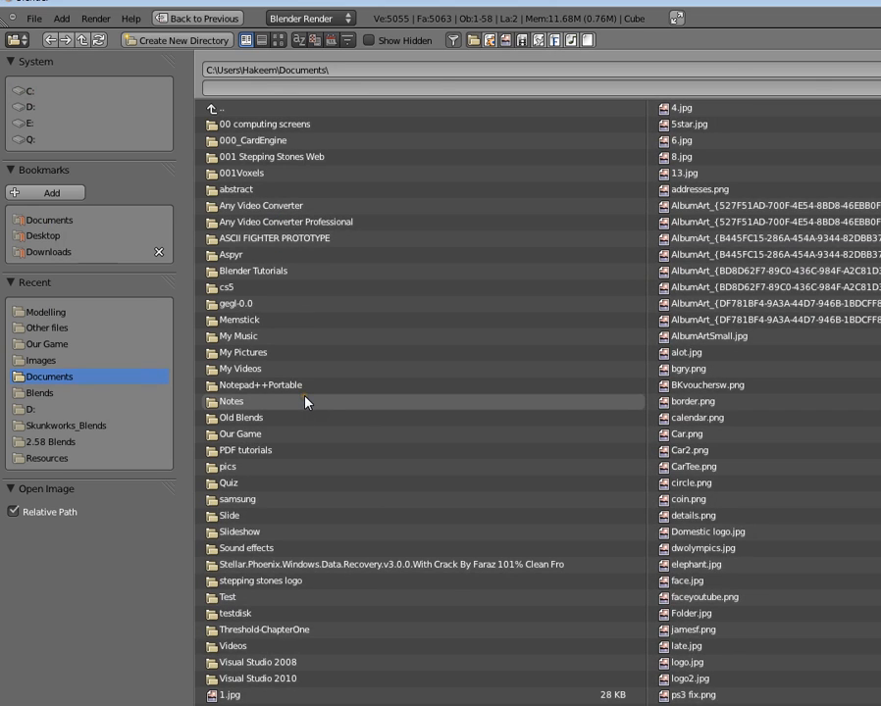
{"action": "left_click", "coordinate": [295, 272]}
{"action": "left_click", "coordinate": [274, 127]}
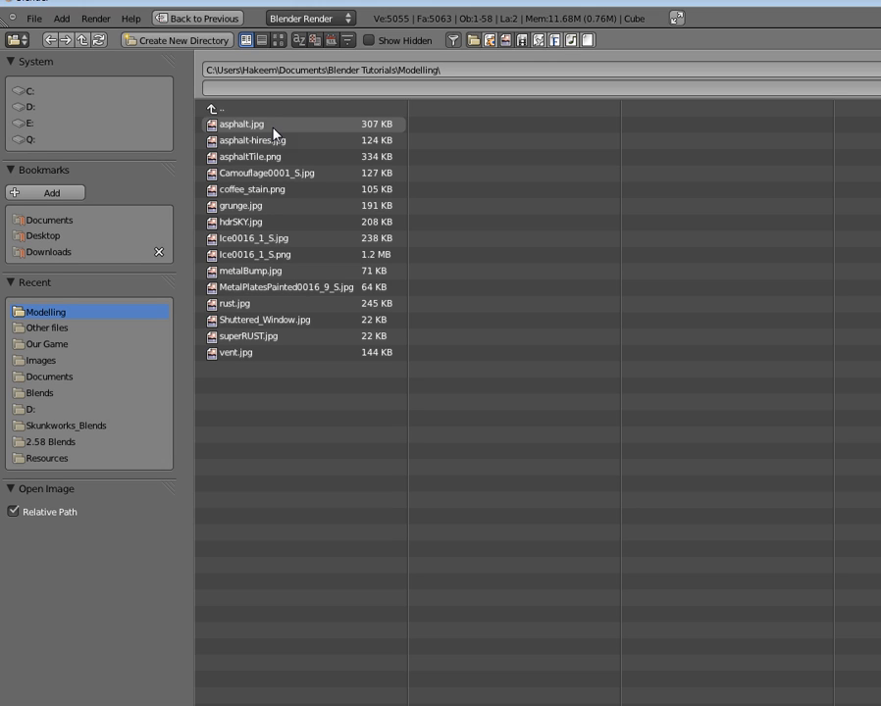
{"action": "left_click", "coordinate": [274, 174]}
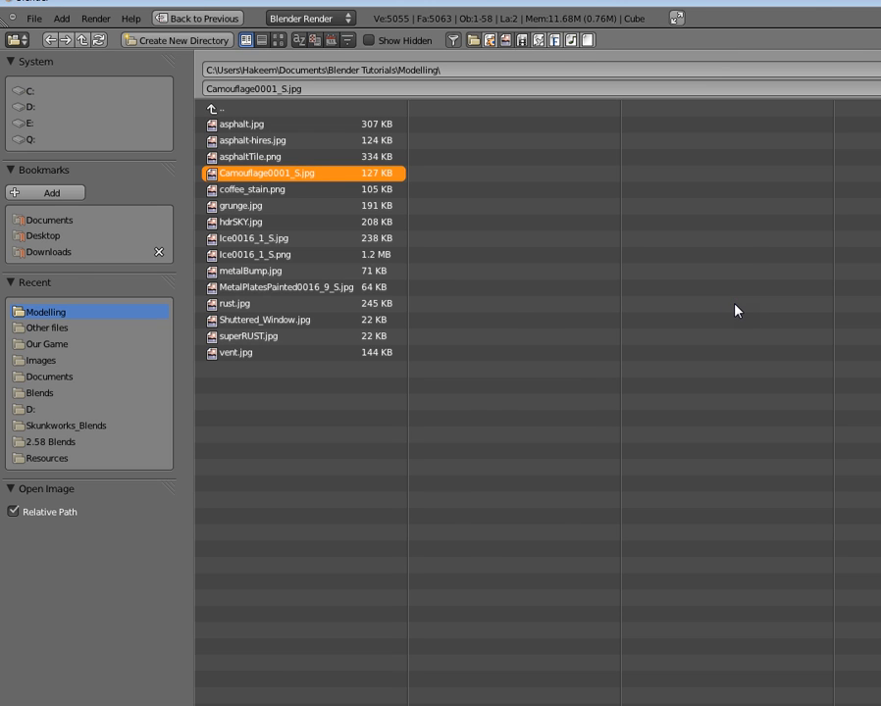
{"action": "key", "text": "Return"}
- Unwrap all faces of the tank hull in Edit Mode and return to Object Mode
{"action": "middle_click_drag", "start_coordinate": [488, 393], "coordinate": [470, 393]}
{"action": "key", "text": "Tab"}
{"action": "key", "text": "Tab"}
{"action": "key", "text": "Tab"}
{"action": "key", "text": "a"}
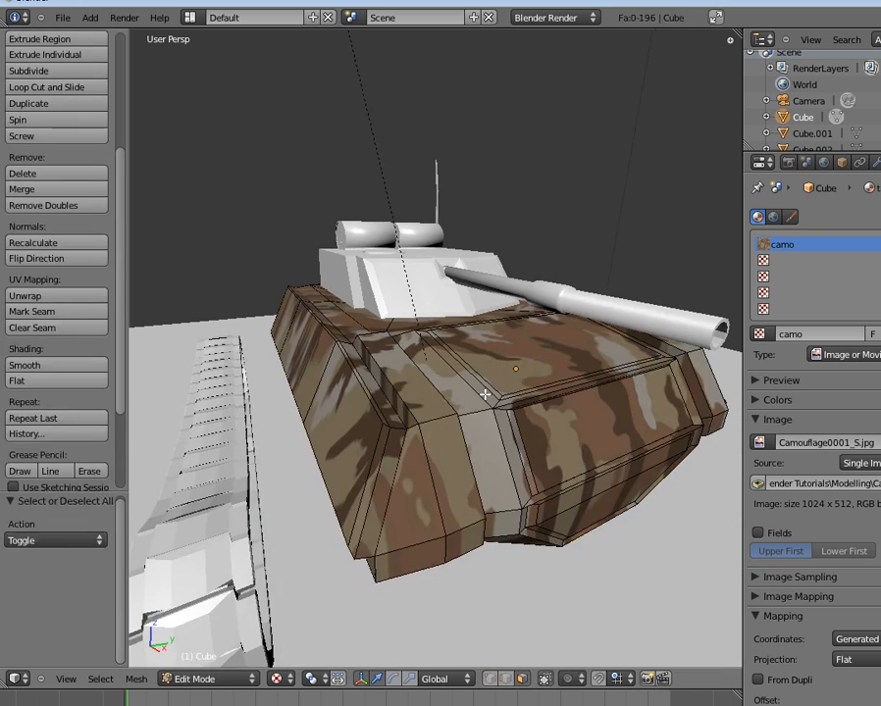
{"action": "key", "text": "a"}
{"action": "key", "text": "u"}
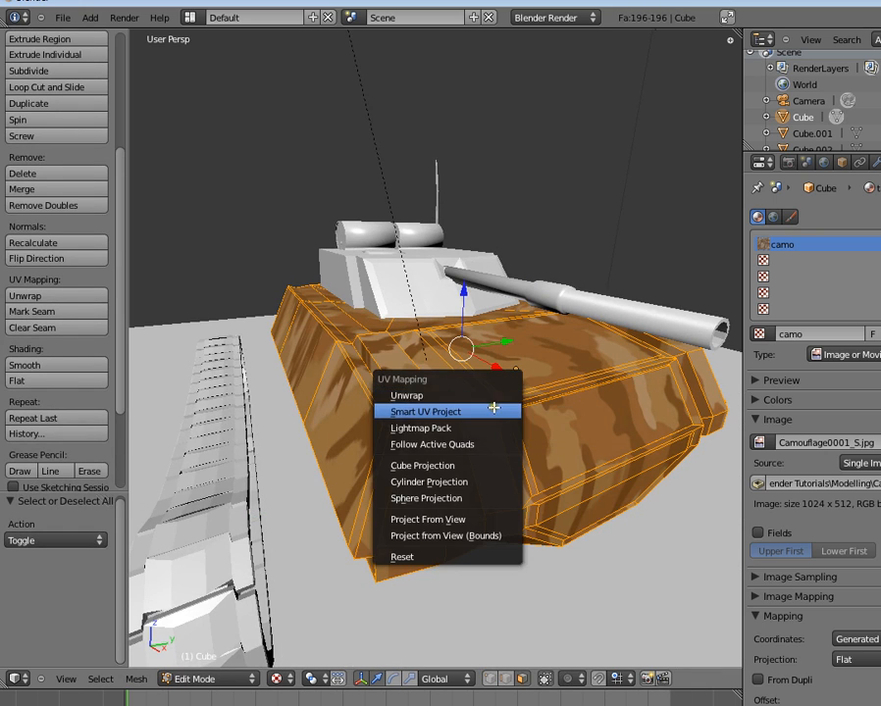
{"action": "left_click", "coordinate": [496, 391]}
{"action": "key", "text": "Tab"}
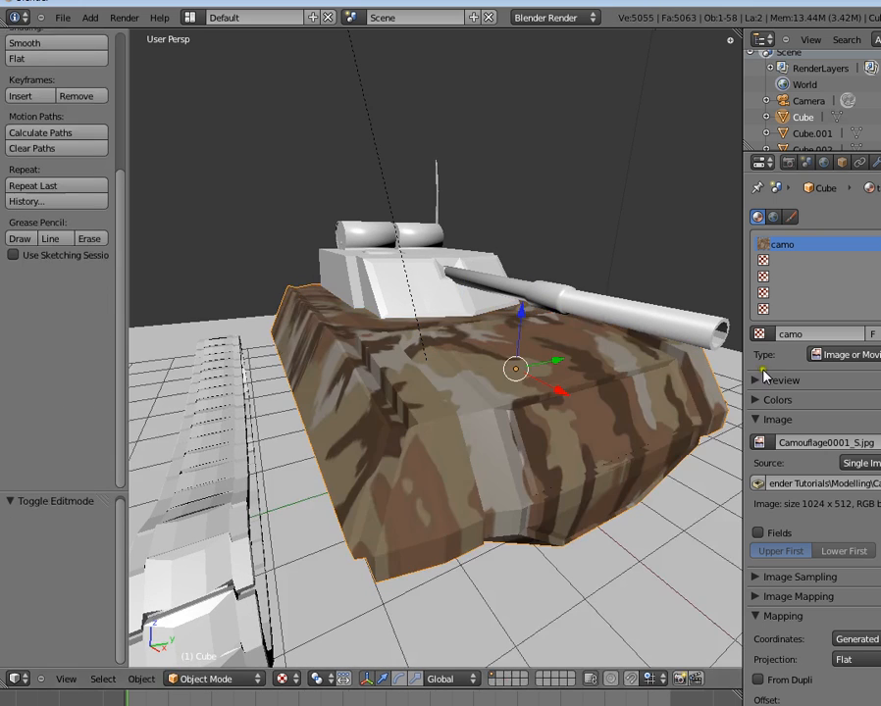
- Widen the properties side, enlarge the outliner area and change it to a UV/Image Editor
{"action": "left_click_drag", "start_coordinate": [743, 375], "coordinate": [586, 378]}
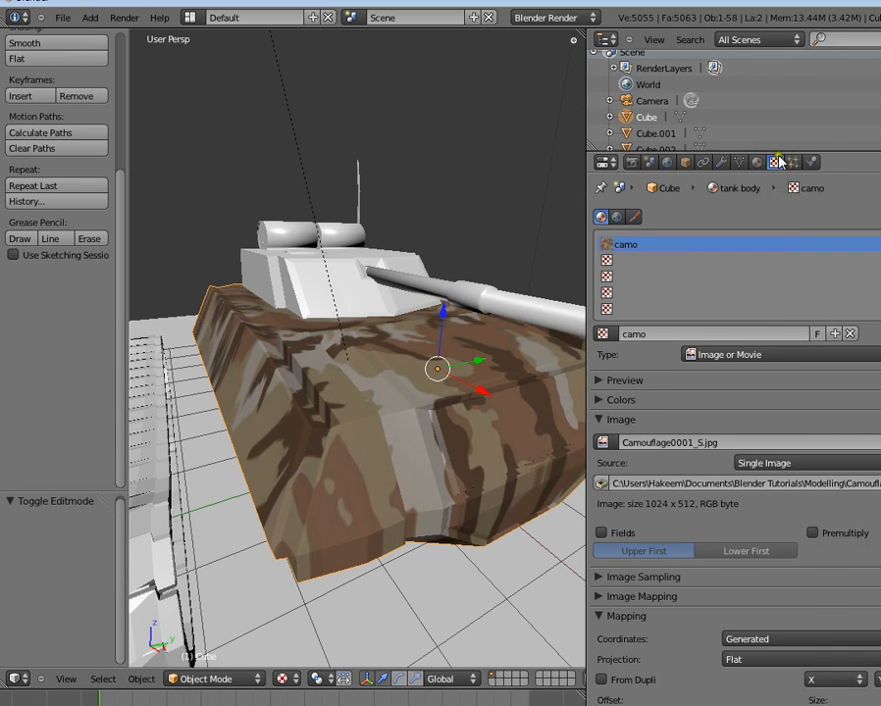
{"action": "left_click_drag", "start_coordinate": [783, 155], "coordinate": [784, 307]}
{"action": "left_click", "coordinate": [605, 39]}
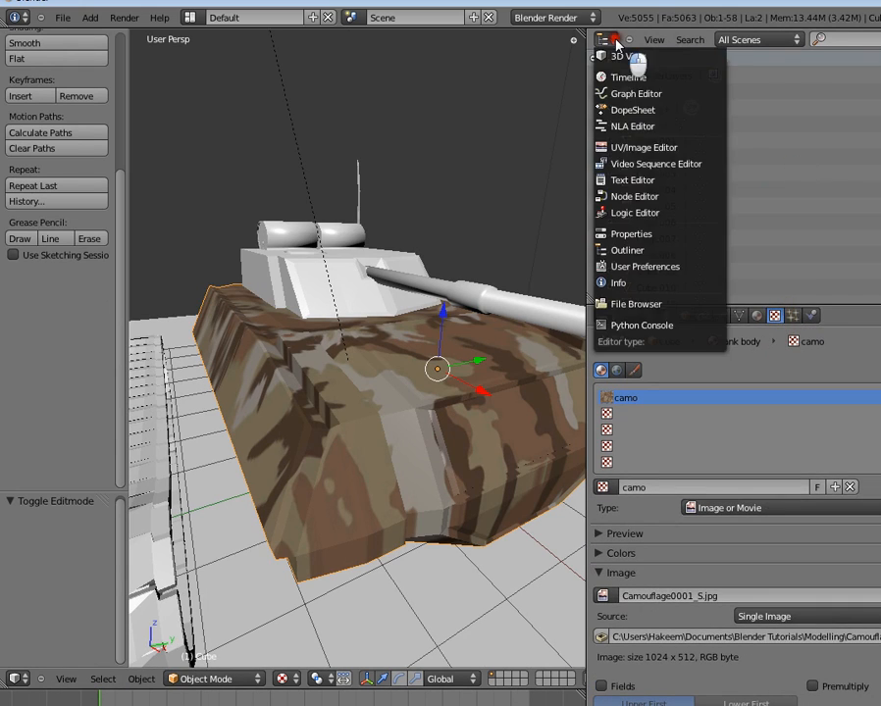
{"action": "left_click", "coordinate": [638, 147]}
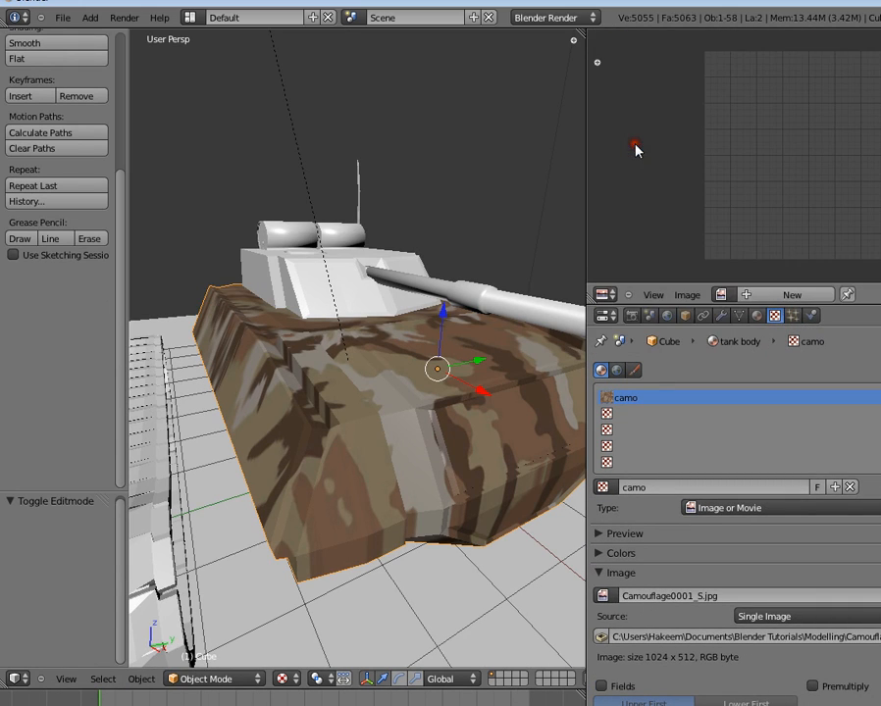
- Try a Cube Projection on the hull's faces in Edit Mode and scale the UV layout to about 0.593
{"action": "key", "text": "Tab"}
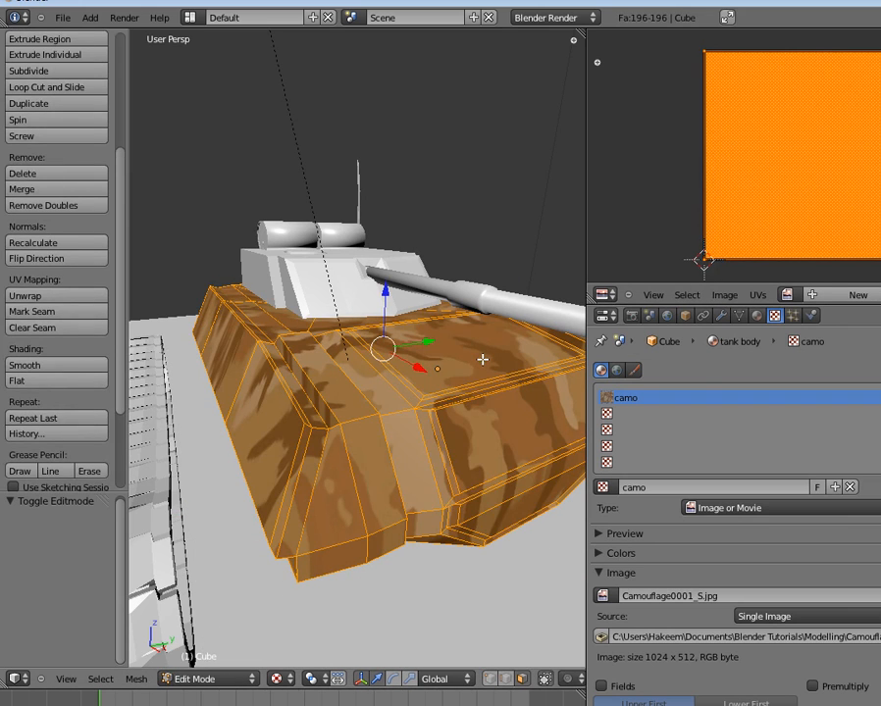
{"action": "key", "text": "u"}
{"action": "left_click", "coordinate": [482, 360]}
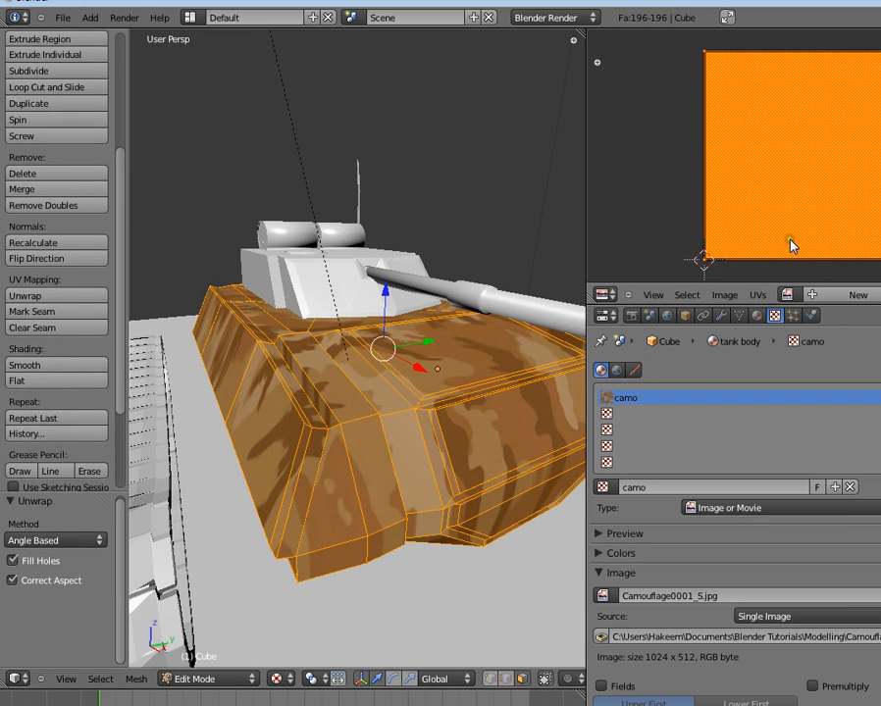
{"action": "key", "text": "u"}
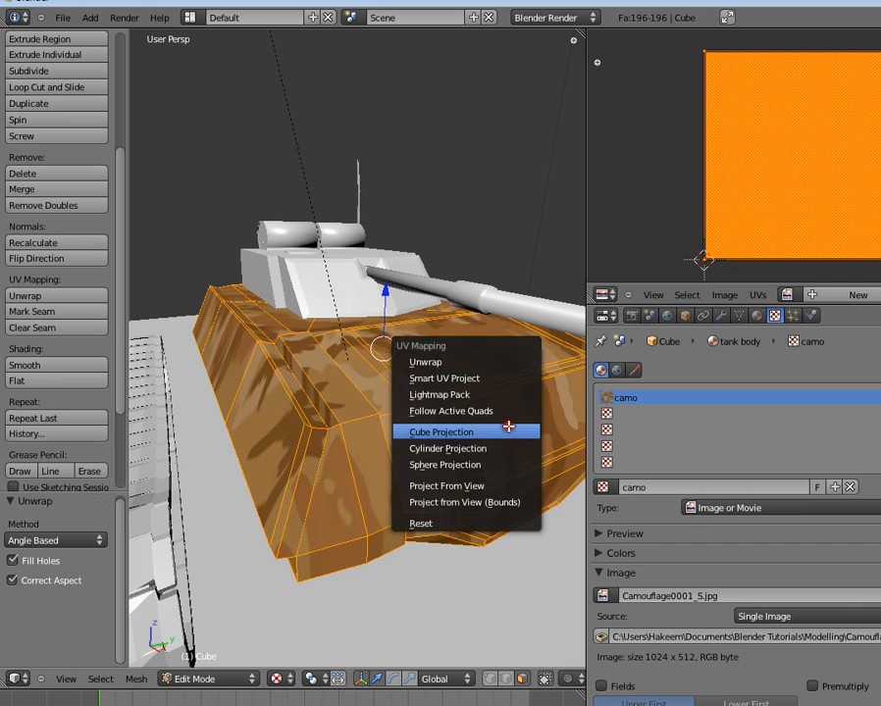
{"action": "left_click", "coordinate": [451, 431]}
{"action": "key", "text": "s"}
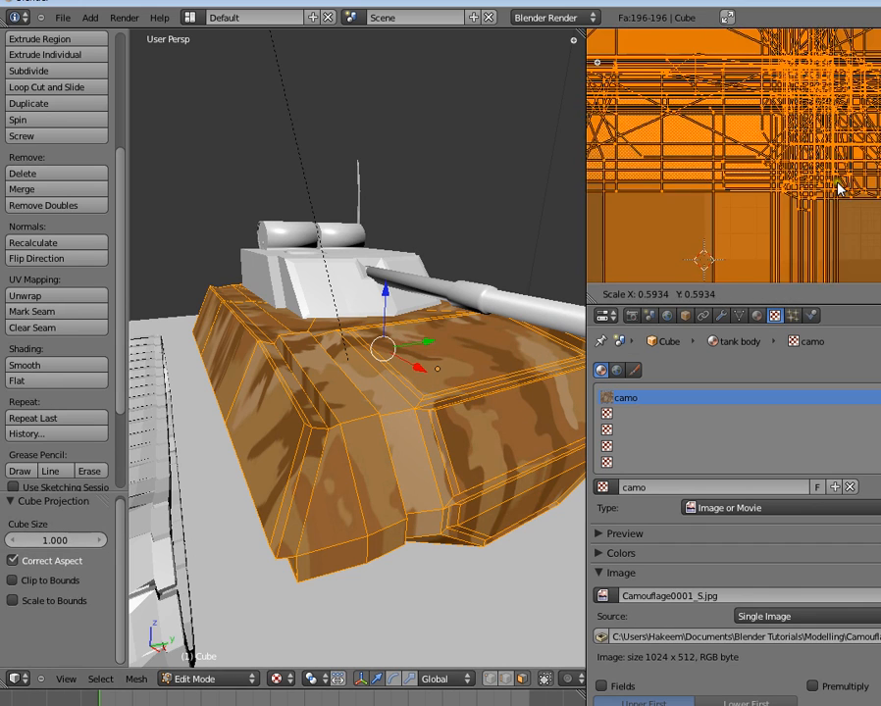
{"action": "left_click", "coordinate": [840, 188]}
- Set the camo texture's mapping coordinates to UV using the UVTex layer
{"action": "scroll", "coordinate": [738, 571], "scroll_direction": "down", "scroll_amount": 5}
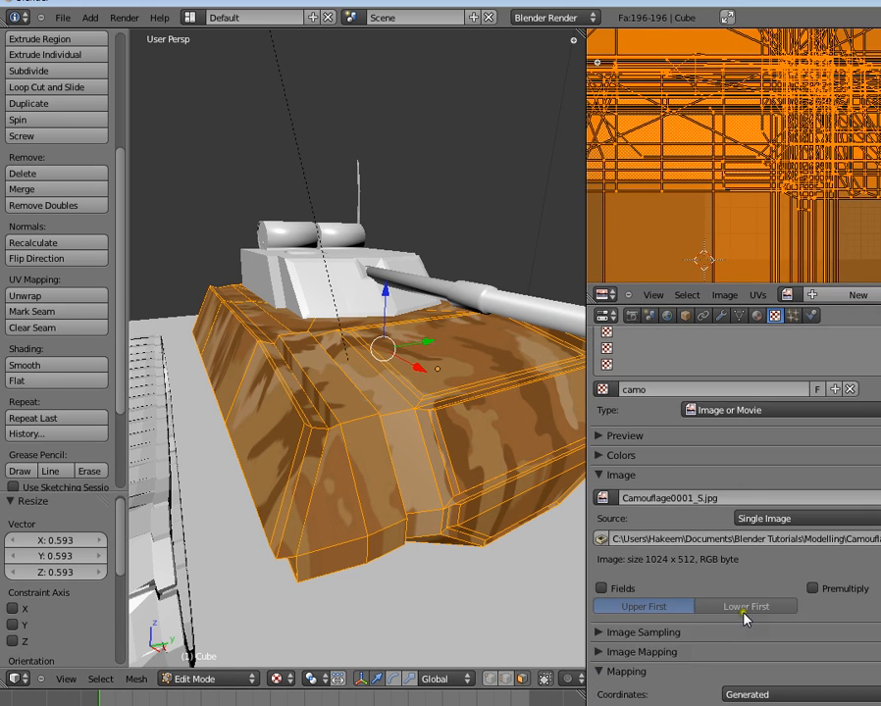
{"action": "left_click", "coordinate": [751, 598]}
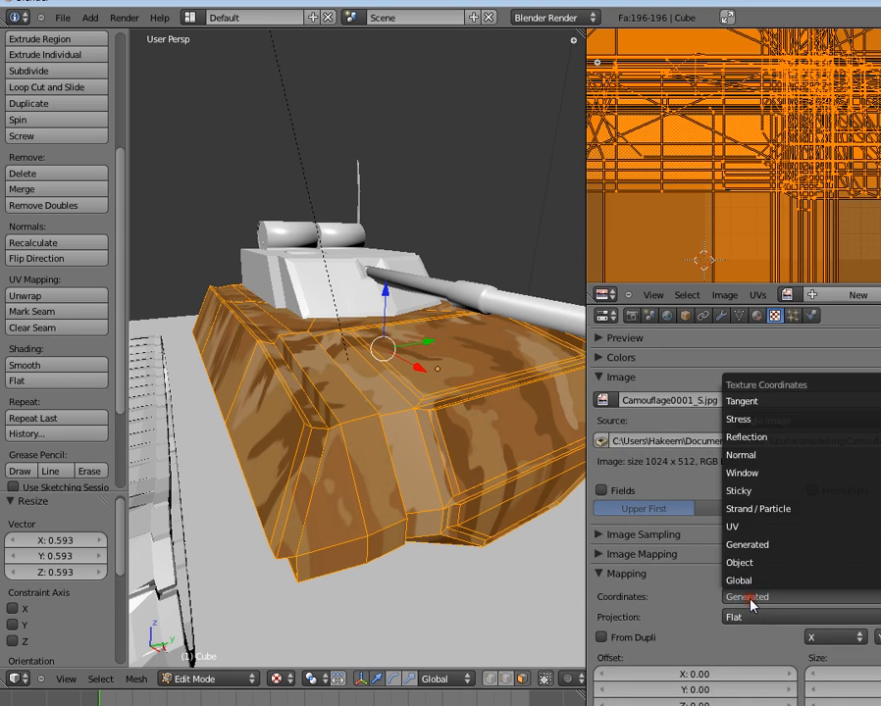
{"action": "left_click", "coordinate": [757, 528]}
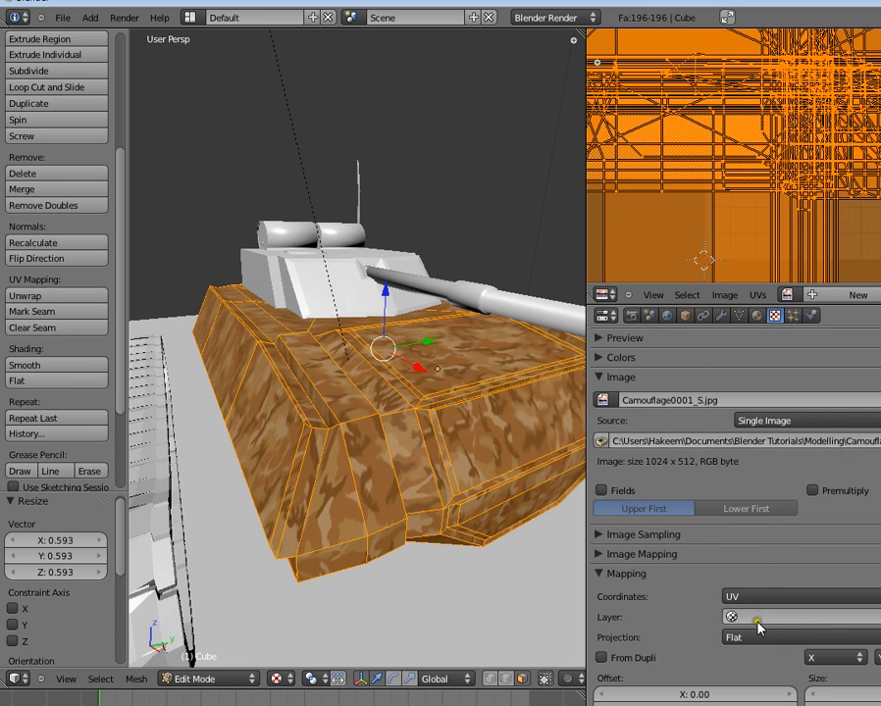
{"action": "left_click", "coordinate": [765, 624]}
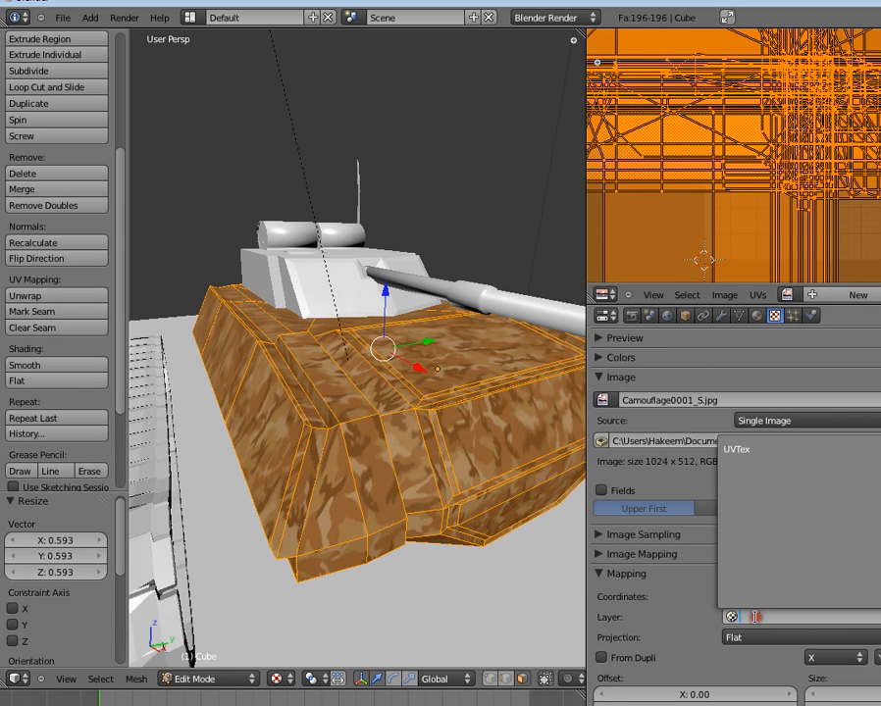
{"action": "left_click", "coordinate": [793, 456]}
- Scale the cube-projected UV layout down to about 0.41 and check the hull in Object Mode
{"action": "key", "text": "s"}
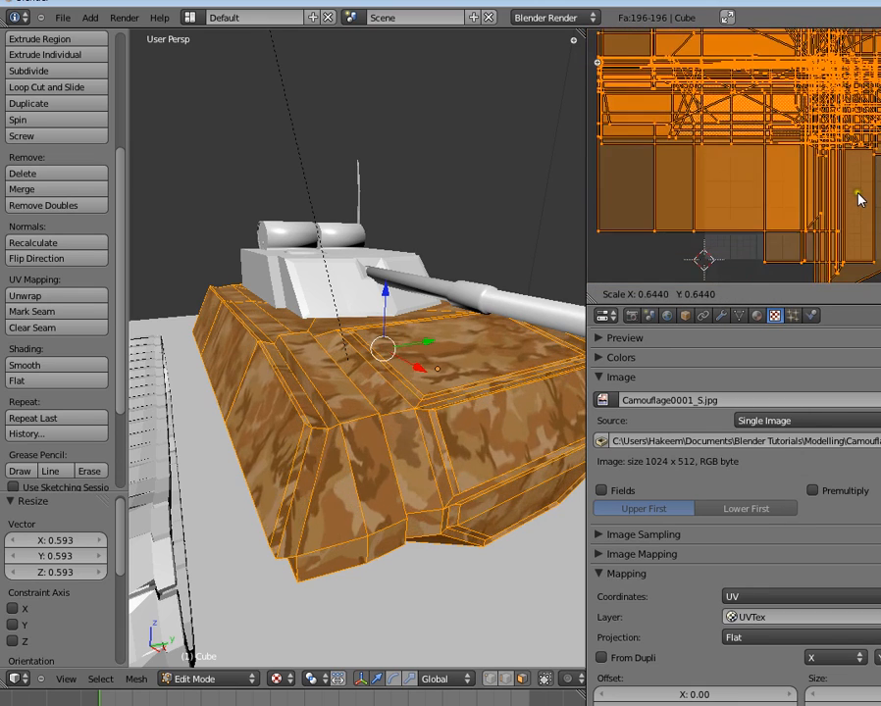
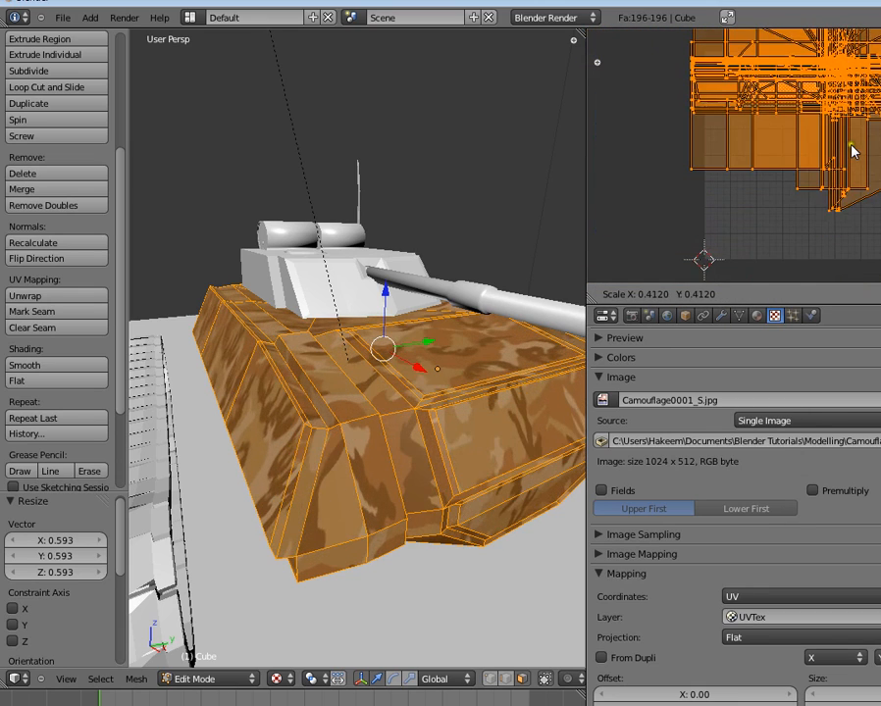
{"action": "left_click", "coordinate": [851, 148]}
{"action": "key", "text": "Tab"}
{"action": "middle_click_drag", "start_coordinate": [252, 432], "coordinate": [393, 465]}
- Try a Cylinder Projection on the hull, scale its UVs by about 1.114 and inspect the camouflage in Object Mode
{"action": "key", "text": "Tab"}
{"action": "key", "text": "u"}
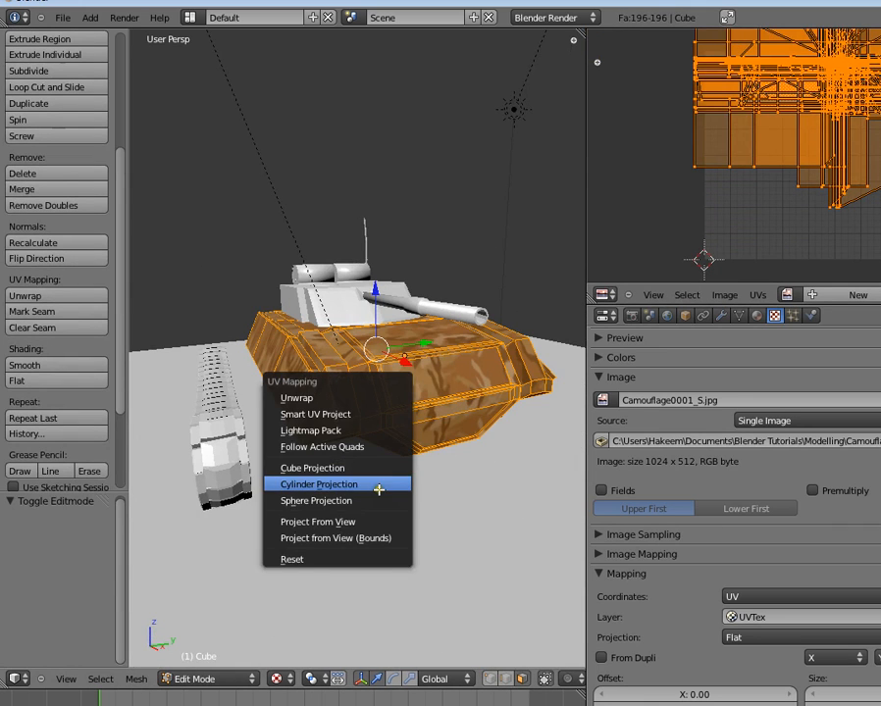
{"action": "left_click", "coordinate": [378, 488]}
{"action": "key", "text": "Tab"}
{"action": "key", "text": "Tab"}
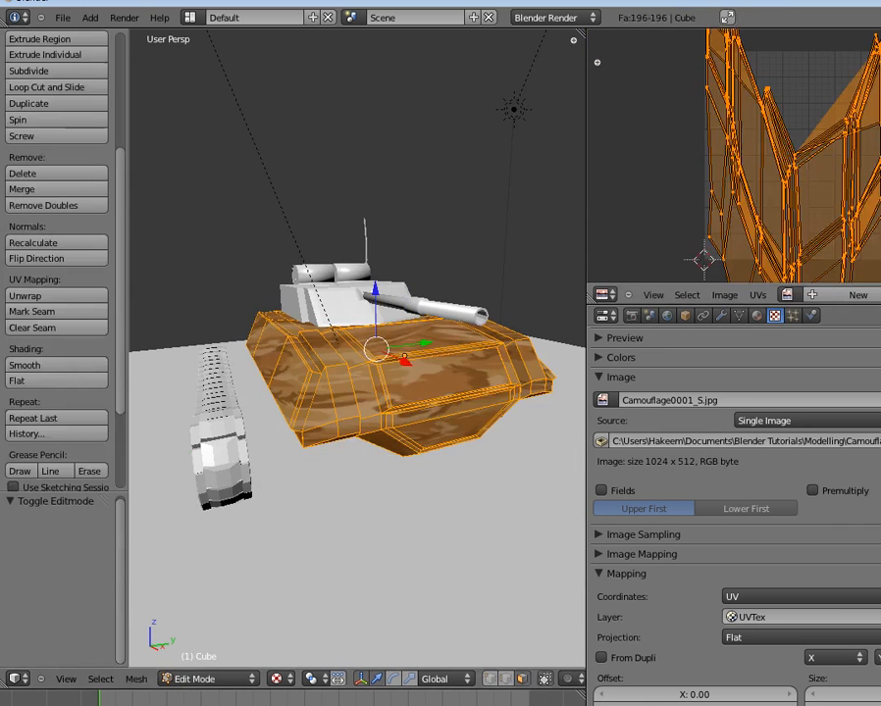
{"action": "key", "text": "s"}
{"action": "key", "text": "Return"}
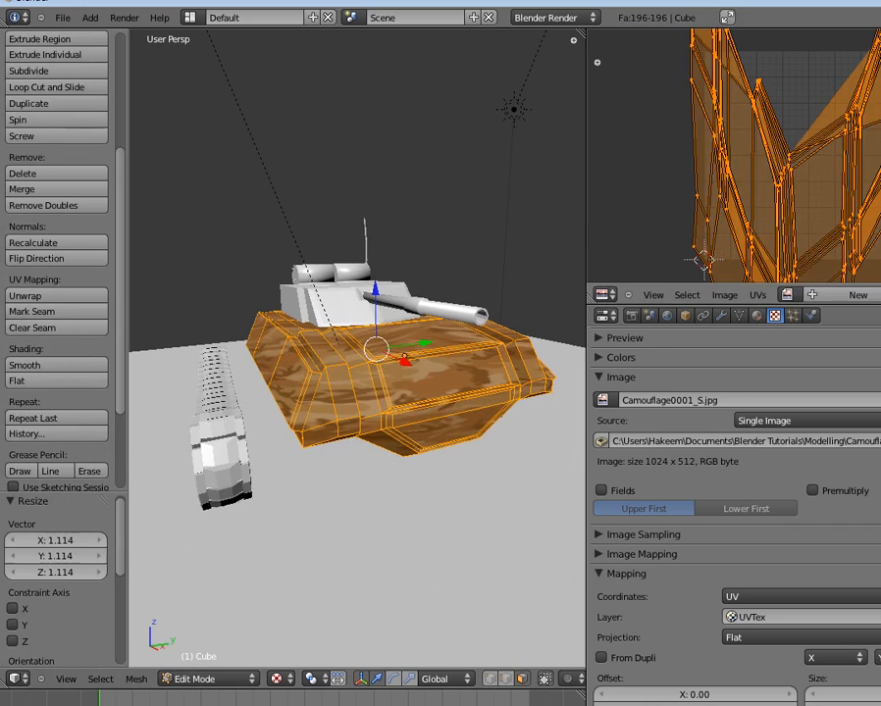
{"action": "key", "text": "Tab"}
{"action": "middle_click_drag", "start_coordinate": [477, 378], "coordinate": [356, 459]}
- Remap the hull's faces in Edit Mode with a Sphere Projection and check the camouflage from the front
{"action": "key", "text": "Tab"}
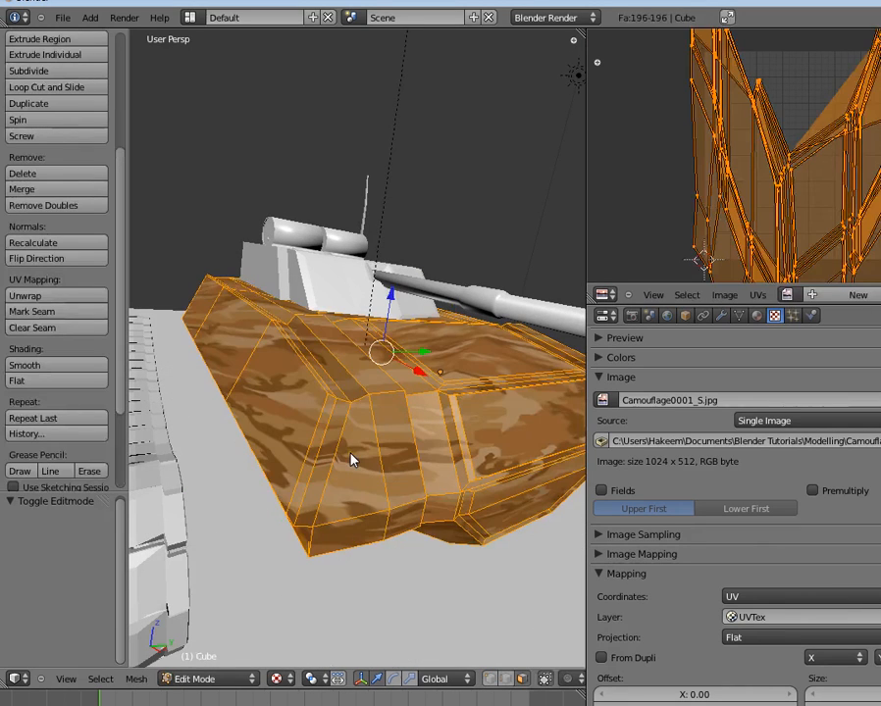
{"action": "key", "text": "u"}
{"action": "left_click", "coordinate": [349, 469]}
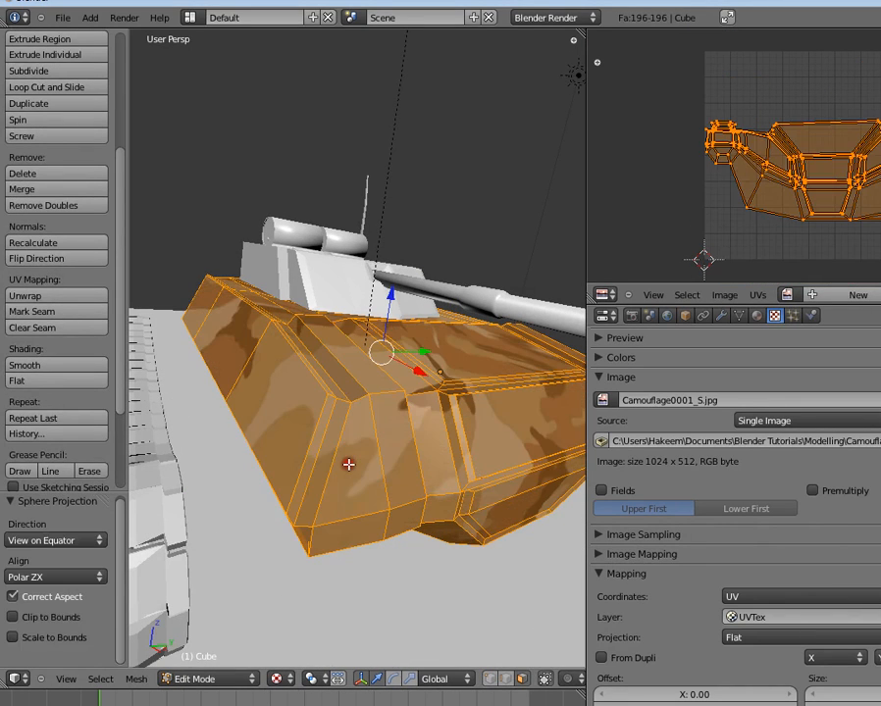
{"action": "middle_click_drag", "start_coordinate": [357, 393], "coordinate": [482, 413]}
{"action": "key", "text": "Tab"}
{"action": "key", "text": "Tab"}
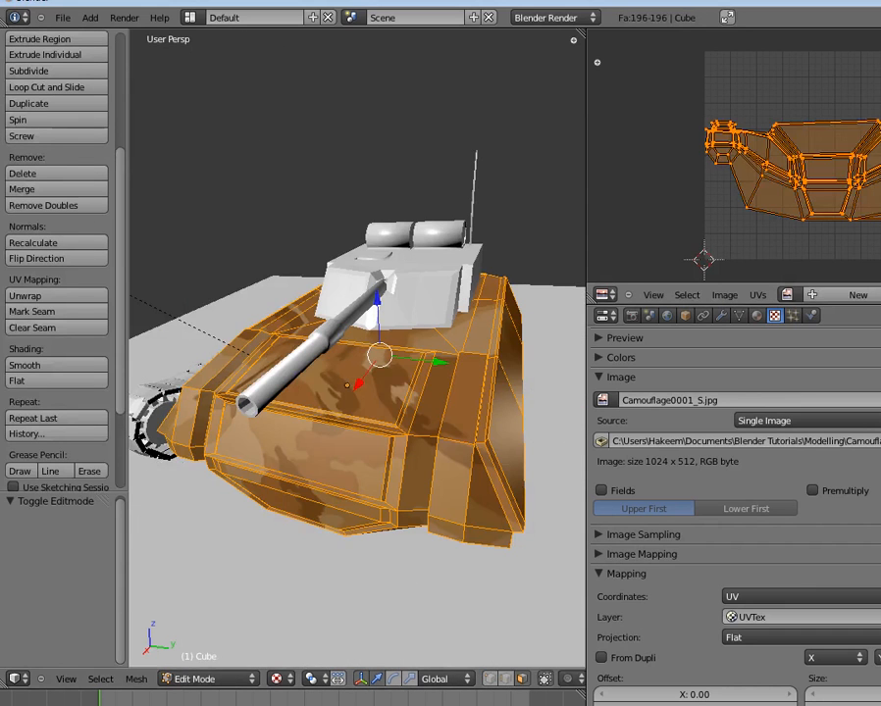
- Scale the hull's UV layout by about 2.453 and 0.654, shift it slightly up and left, and return to Object Mode with nothing selected
{"action": "key", "text": "s"}
{"action": "key", "text": "Return"}
{"action": "key", "text": "s"}
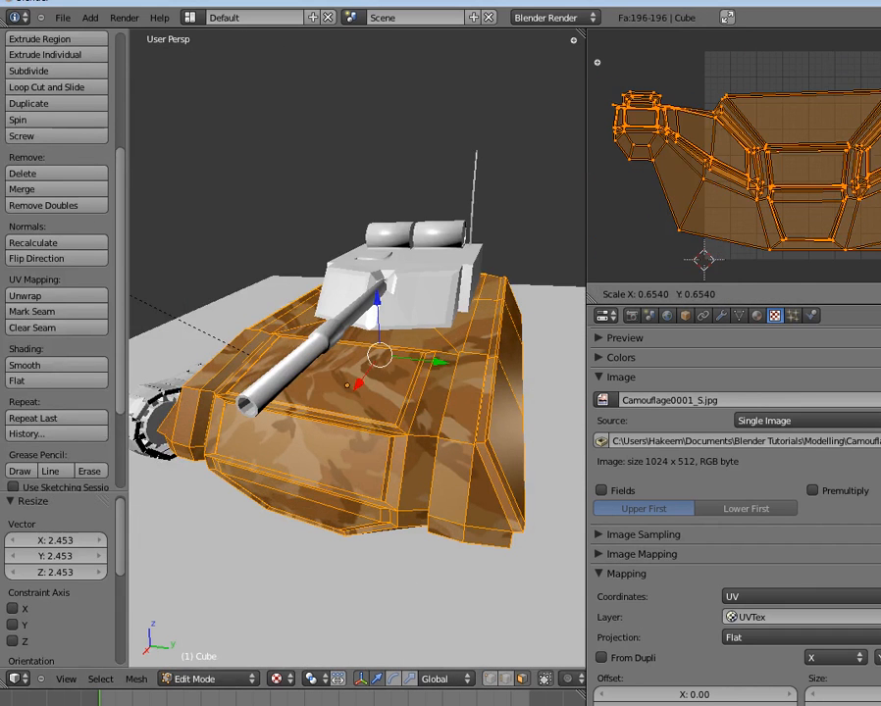
{"action": "left_click", "coordinate": [871, 216]}
{"action": "key", "text": "g"}
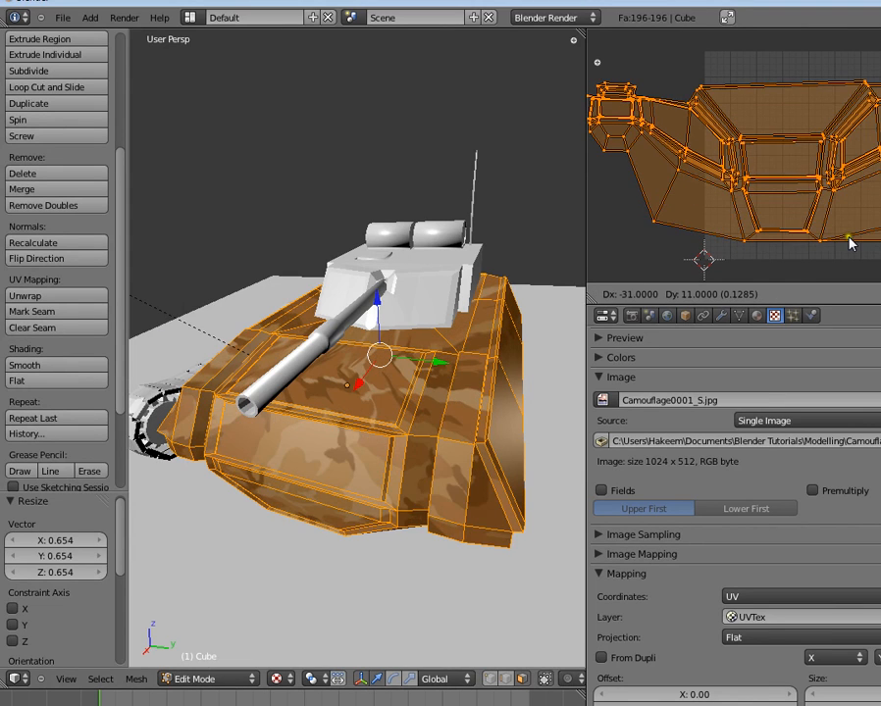
{"action": "left_click", "coordinate": [853, 230]}
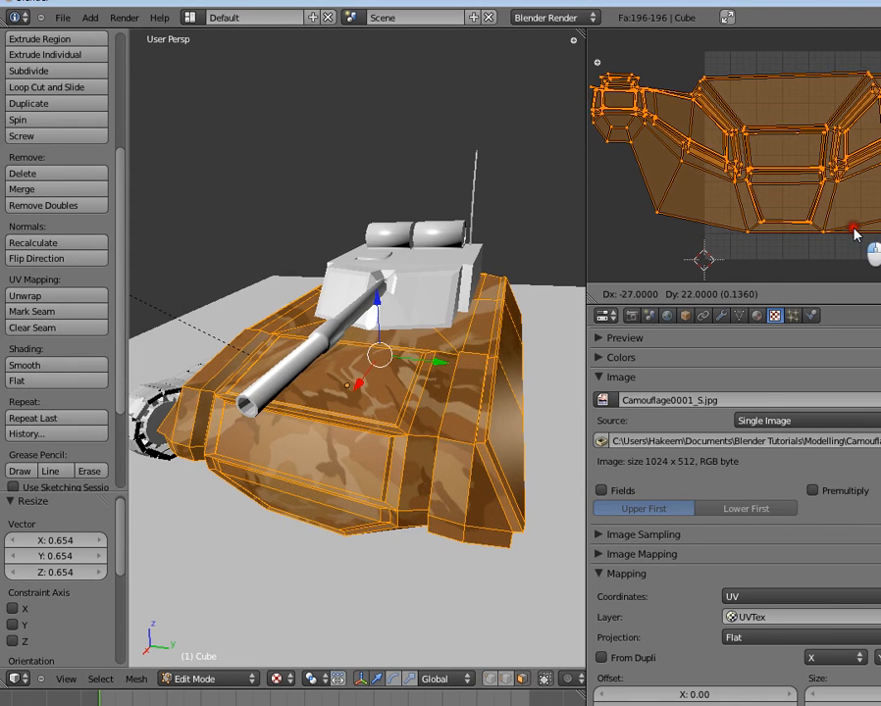
{"action": "key", "text": "Tab"}
{"action": "middle_click_drag", "start_coordinate": [372, 384], "coordinate": [412, 457]}
{"action": "key", "text": "a"}
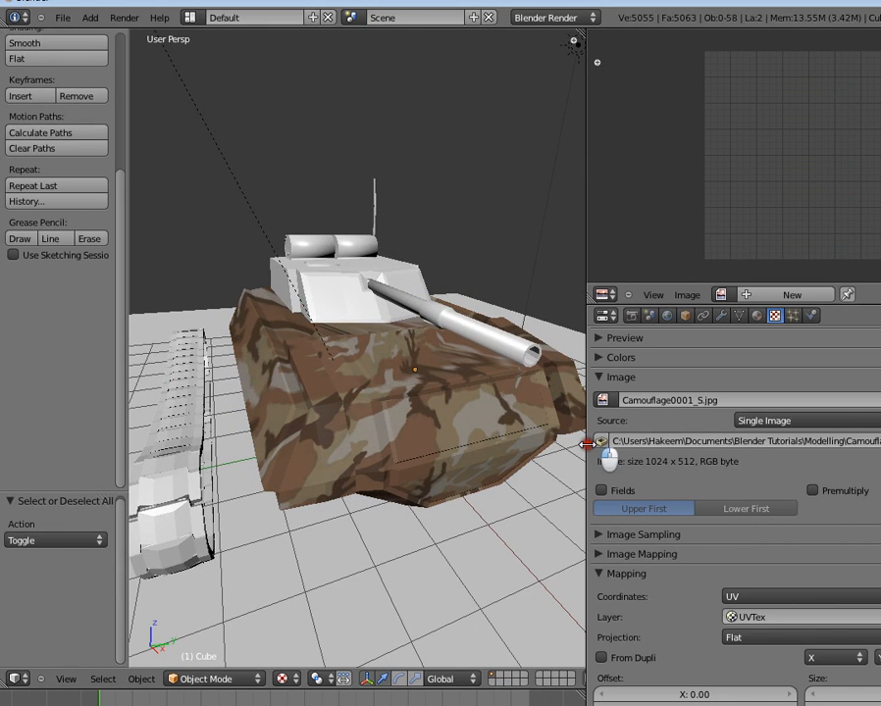
- Select the hull and add a second texture named "metal" to the tank body material, below camo
{"action": "scroll", "coordinate": [779, 459], "scroll_direction": "down", "scroll_amount": 5}
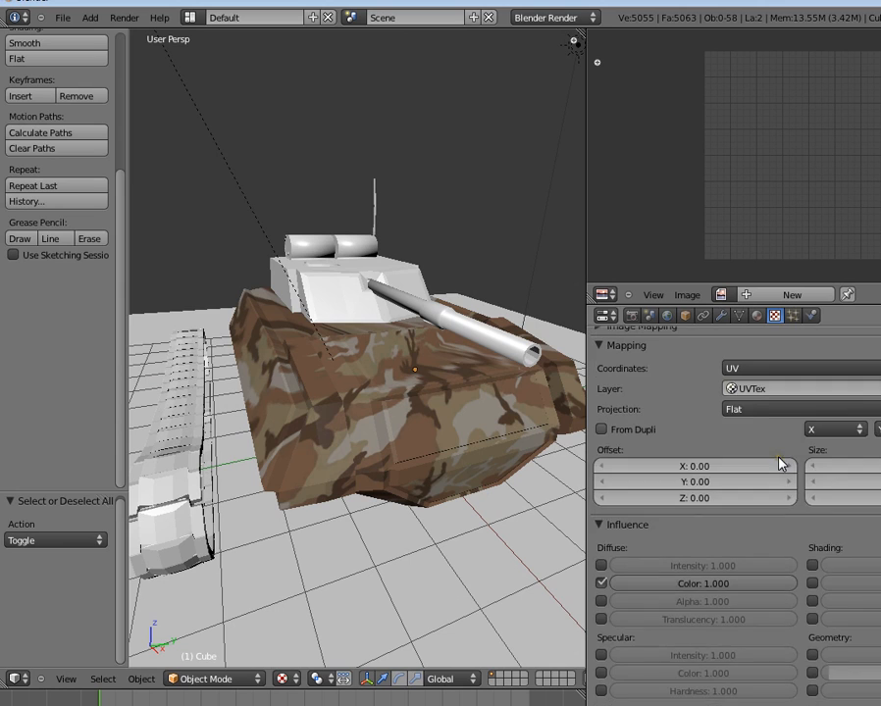
{"action": "scroll", "coordinate": [767, 442], "scroll_direction": "up", "scroll_amount": 10}
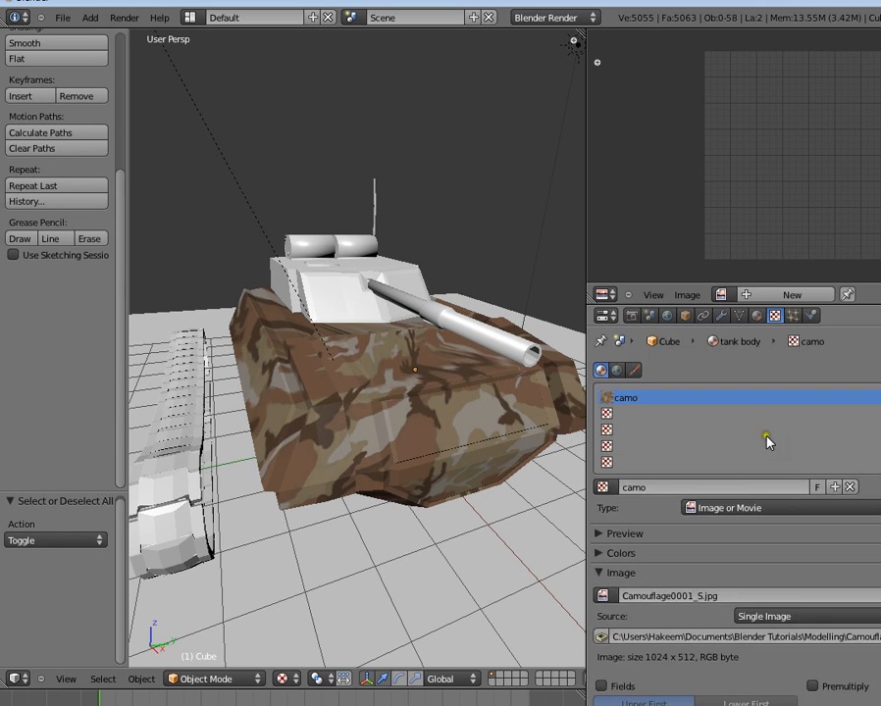
{"action": "right_click", "coordinate": [457, 411]}
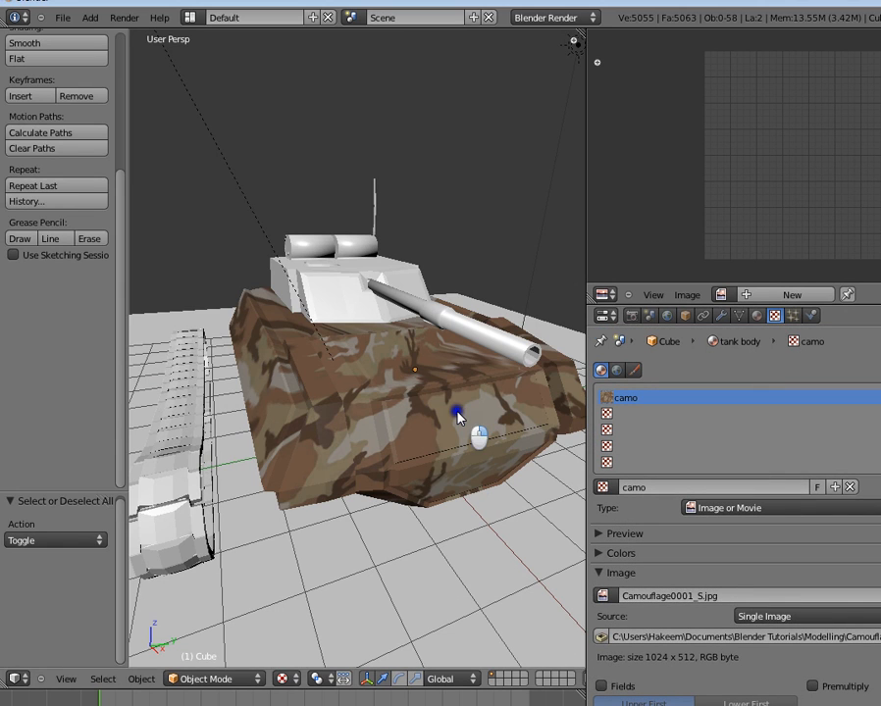
{"action": "left_click", "coordinate": [756, 317]}
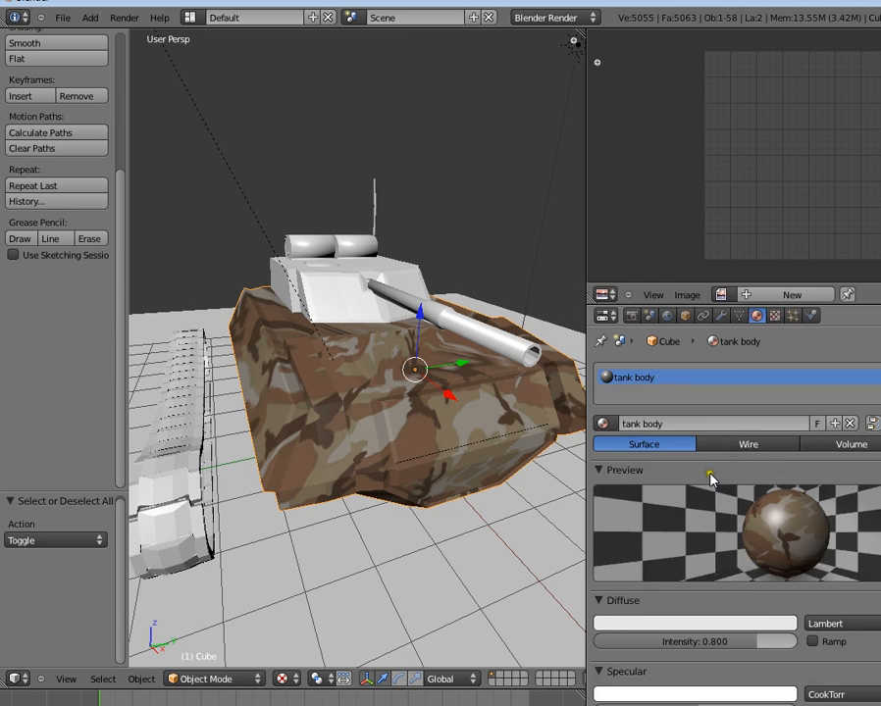
{"action": "left_click", "coordinate": [774, 314]}
{"action": "left_click", "coordinate": [656, 412]}
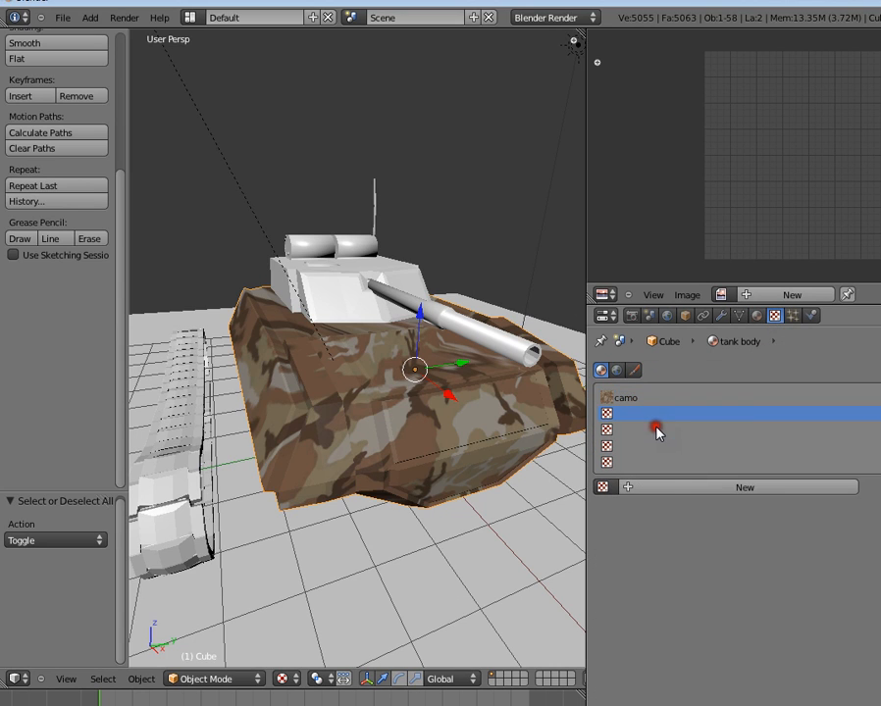
{"action": "left_click", "coordinate": [673, 490]}
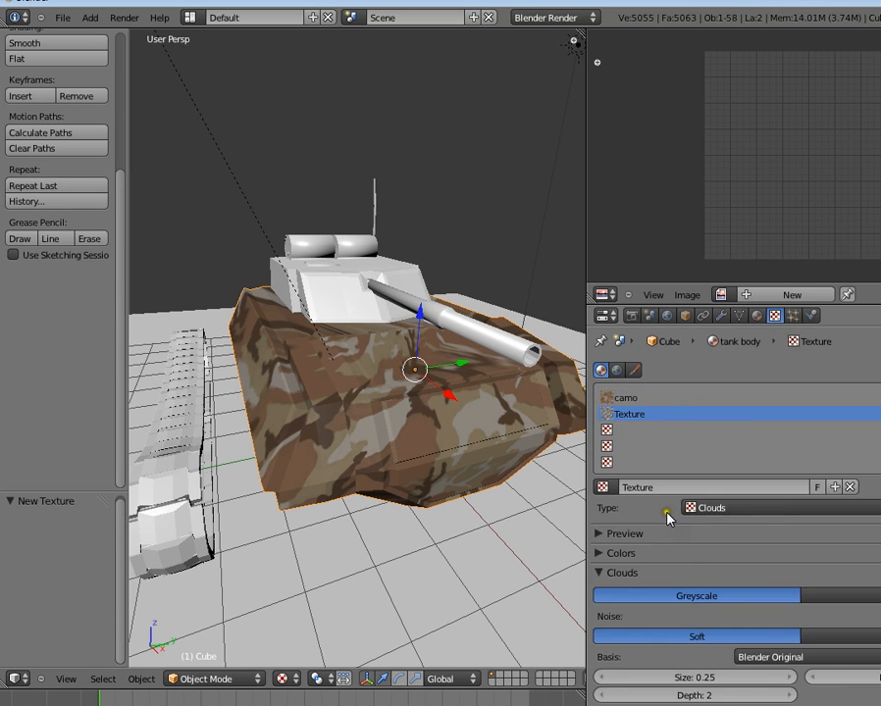
{"action": "type", "text": "metal"}
{"action": "key", "text": "Return"}
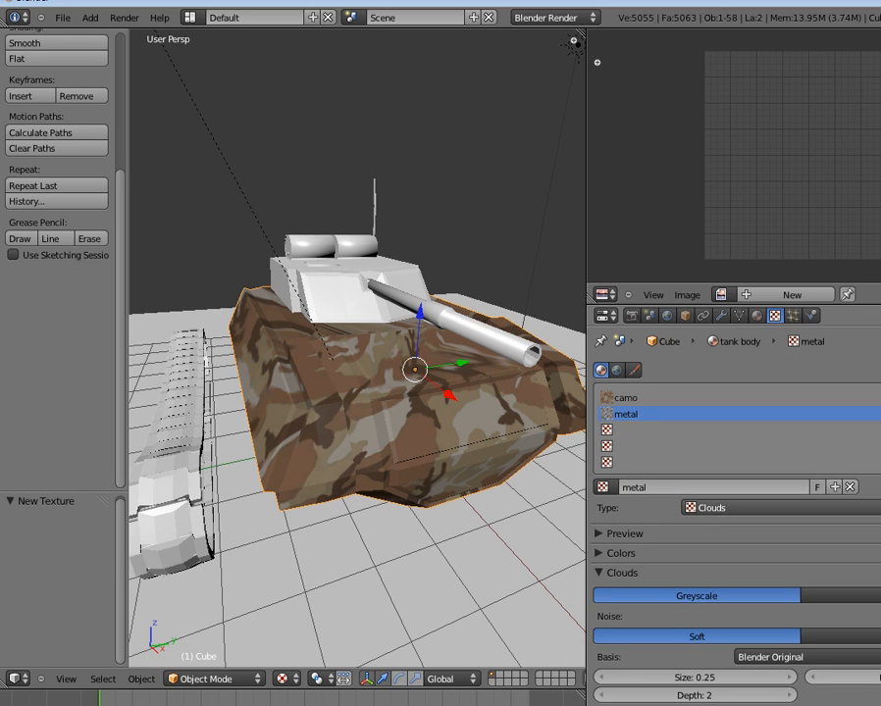
- Make the metal texture an Image or Movie type and load metalBump.jpg from the Modelling folder
{"action": "left_click", "coordinate": [859, 507]}
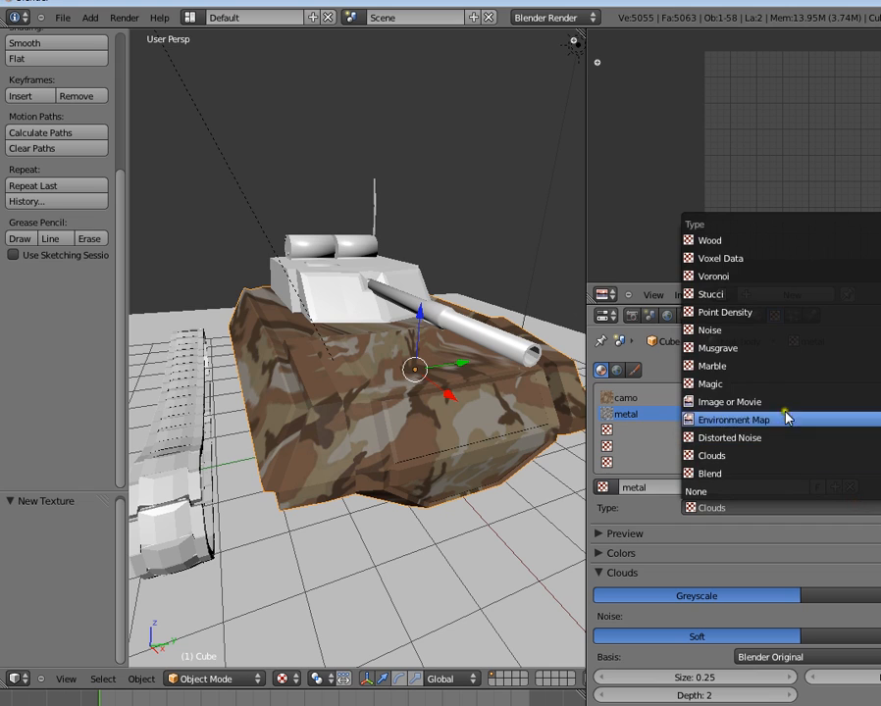
{"action": "left_click", "coordinate": [785, 410]}
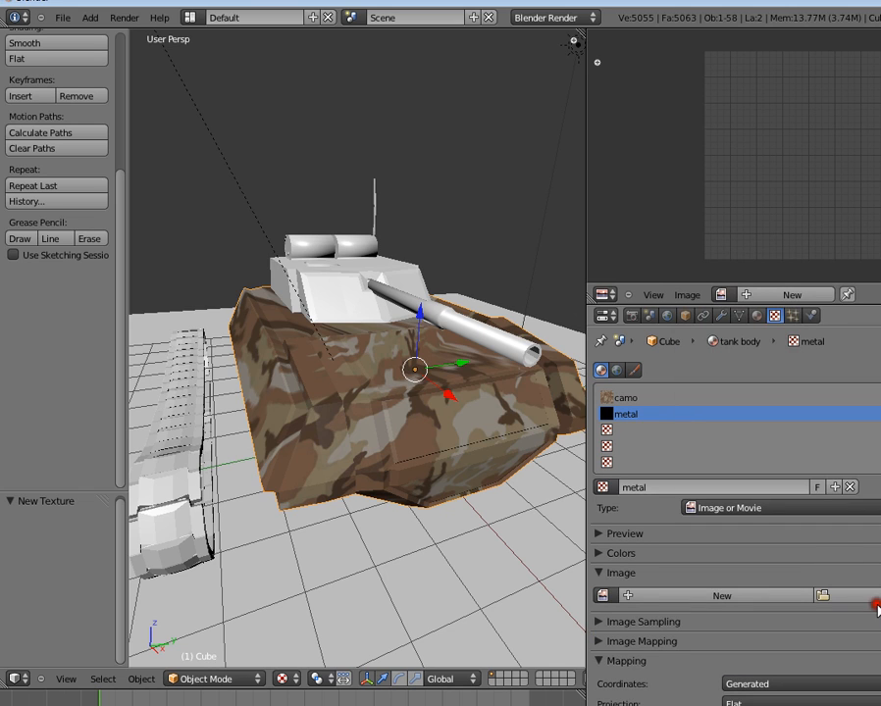
{"action": "left_click", "coordinate": [876, 596]}
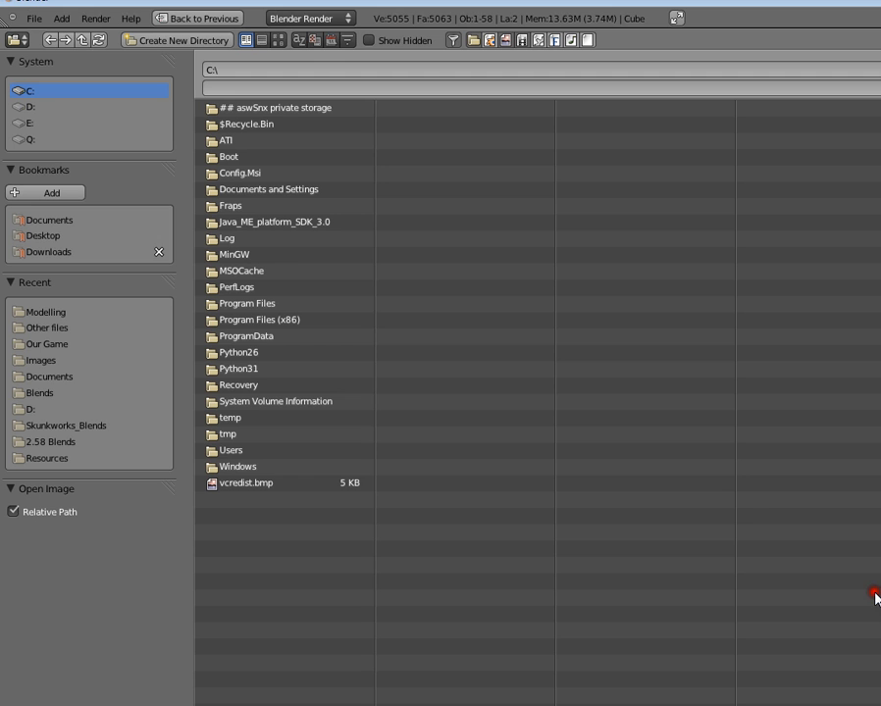
{"action": "left_click", "coordinate": [73, 311]}
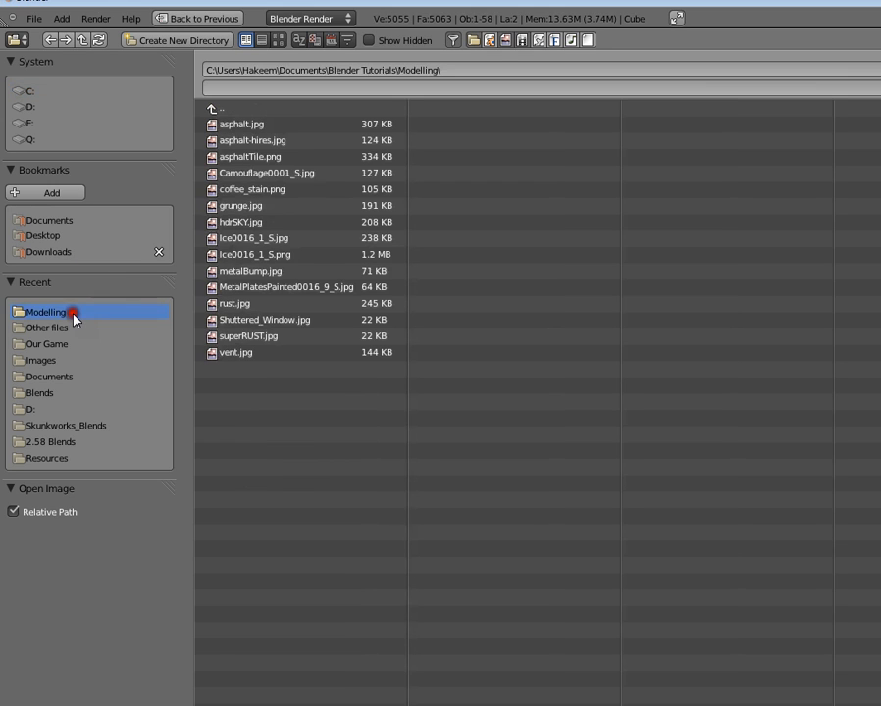
{"action": "left_click", "coordinate": [270, 289]}
{"action": "left_click", "coordinate": [260, 272]}
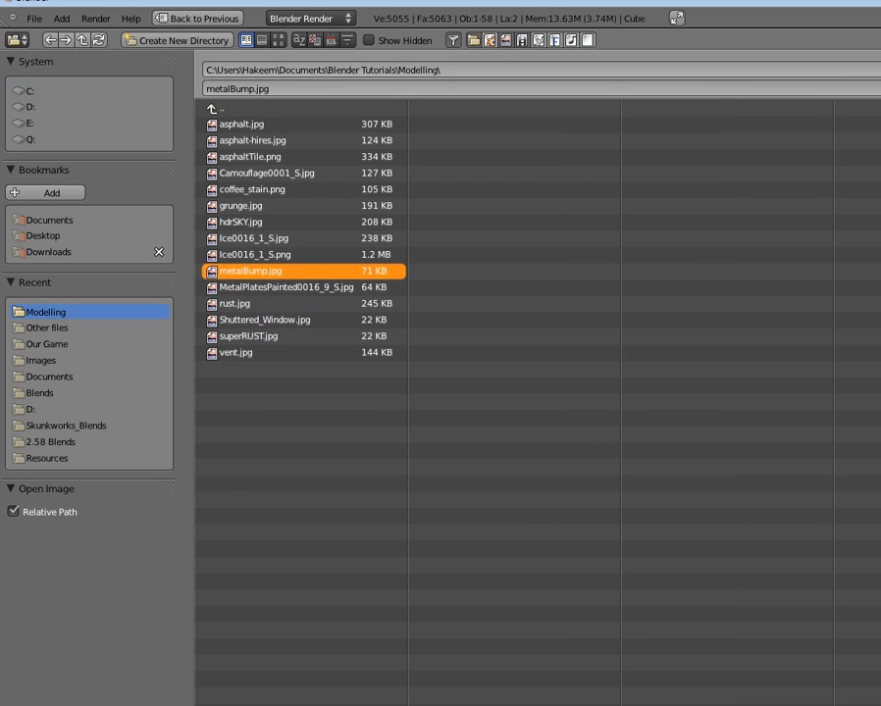
{"action": "key", "text": "Return"}
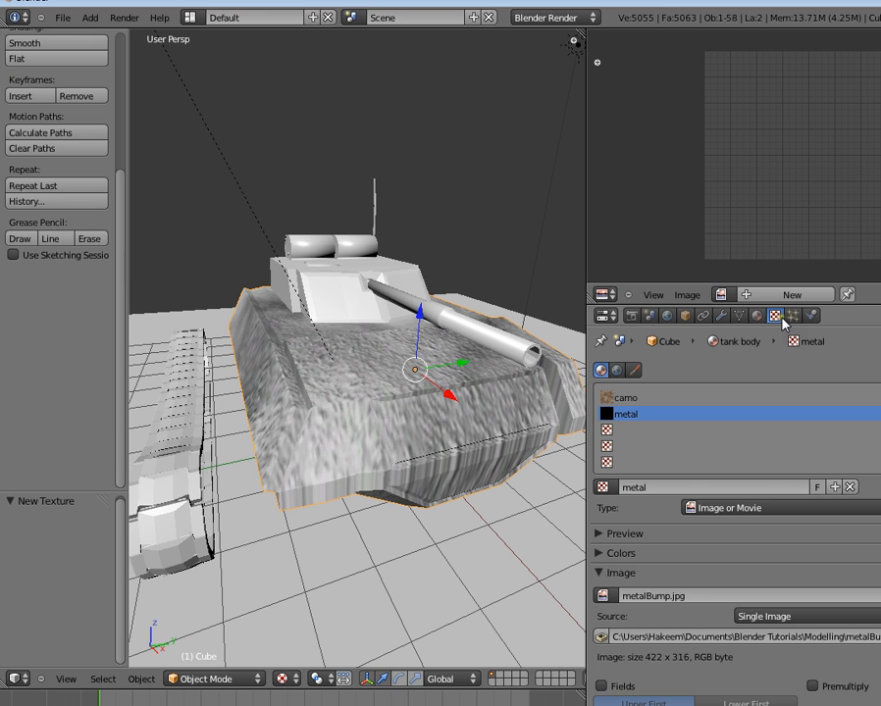
- Set the metal texture's mapping coordinates to UV
{"action": "scroll", "coordinate": [772, 578], "scroll_direction": "down", "scroll_amount": 1}
{"action": "scroll", "coordinate": [775, 608], "scroll_direction": "down", "scroll_amount": 2}
{"action": "left_click", "coordinate": [778, 687]}
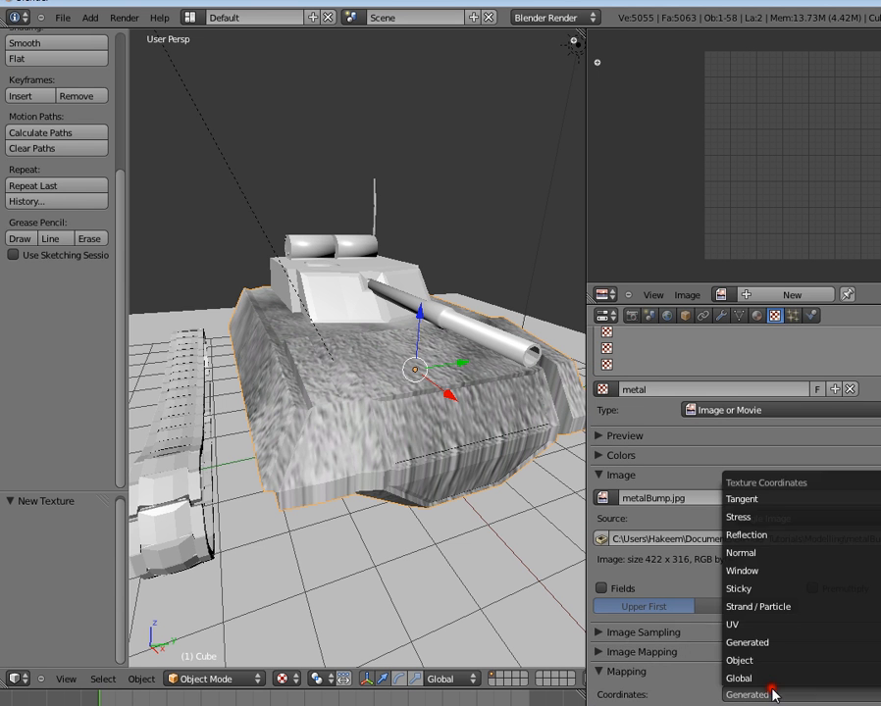
{"action": "left_click", "coordinate": [770, 625]}
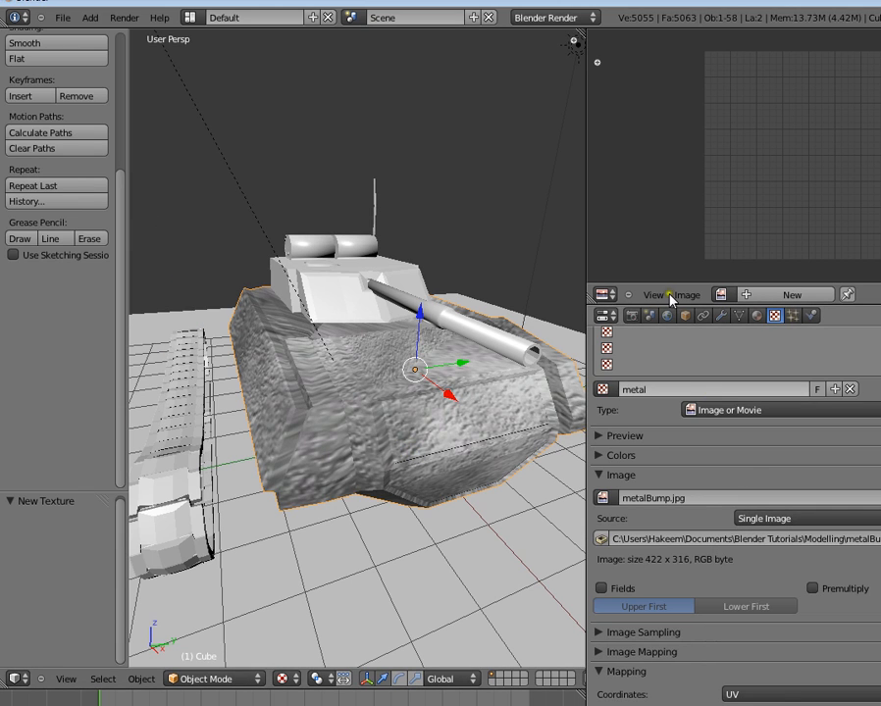
- Add a second UV texture layer to the hull mesh
{"action": "left_click", "coordinate": [738, 315]}
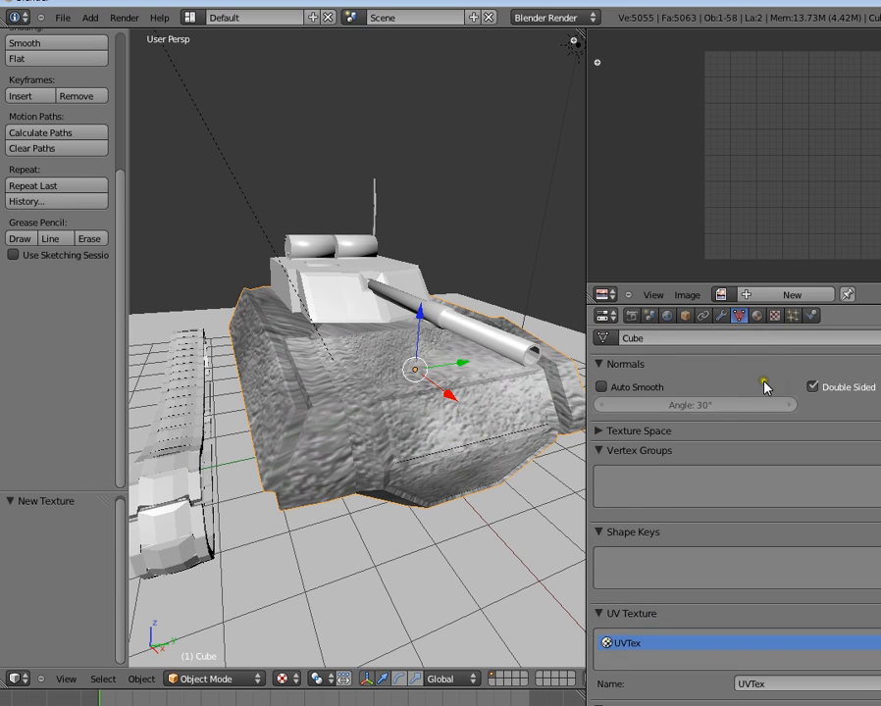
{"action": "scroll", "coordinate": [764, 387], "scroll_direction": "up", "scroll_amount": 1}
{"action": "scroll", "coordinate": [804, 414], "scroll_direction": "down", "scroll_amount": 2}
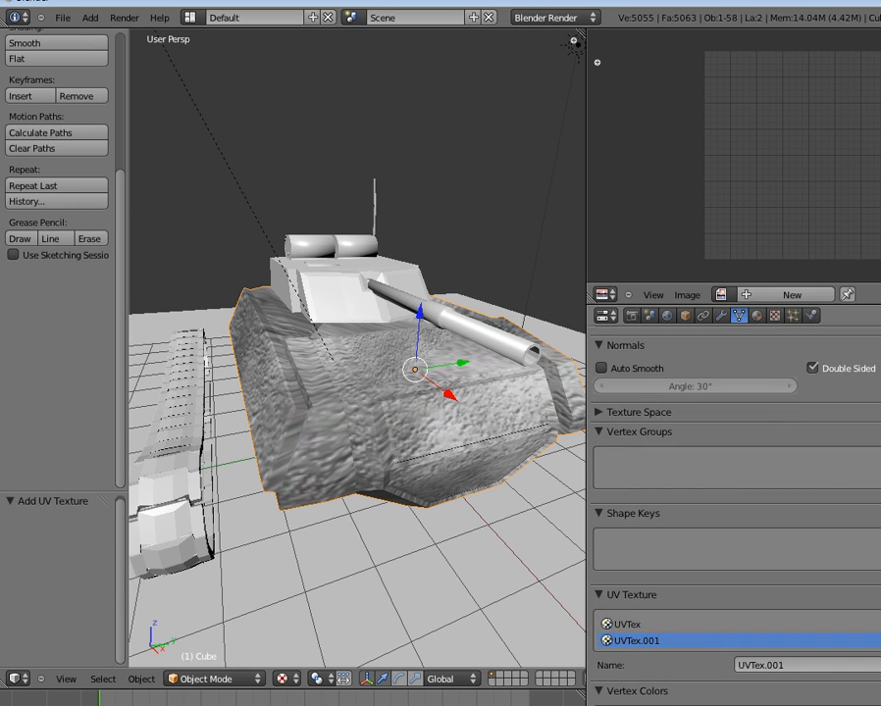
- Assign the UVTex.001 layer to the tank body's metal texture mapping
{"action": "left_click", "coordinate": [756, 316]}
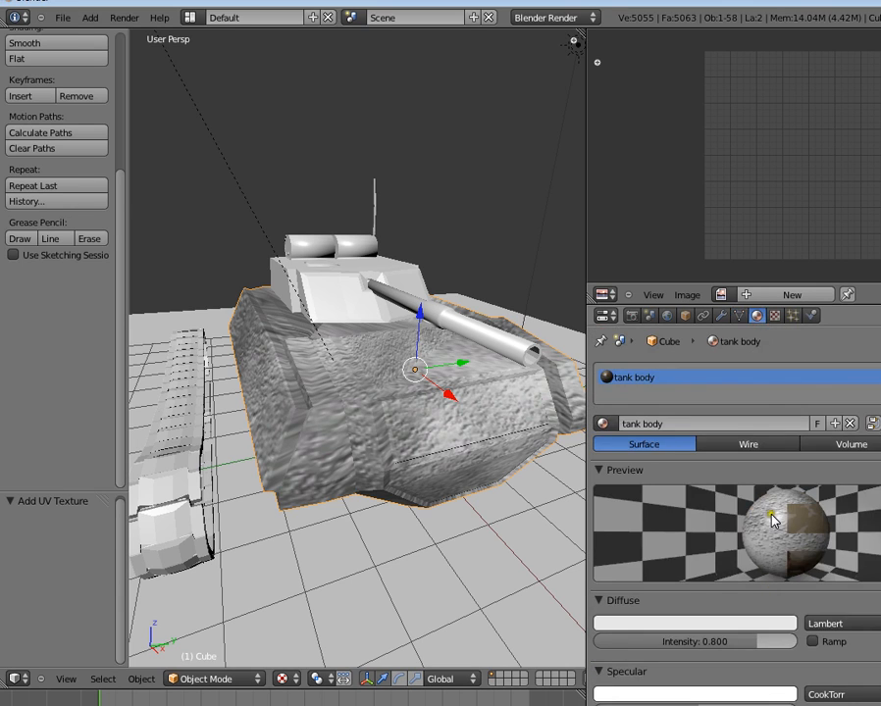
{"action": "scroll", "coordinate": [774, 327], "scroll_direction": "down", "scroll_amount": 2}
{"action": "left_click", "coordinate": [774, 315]}
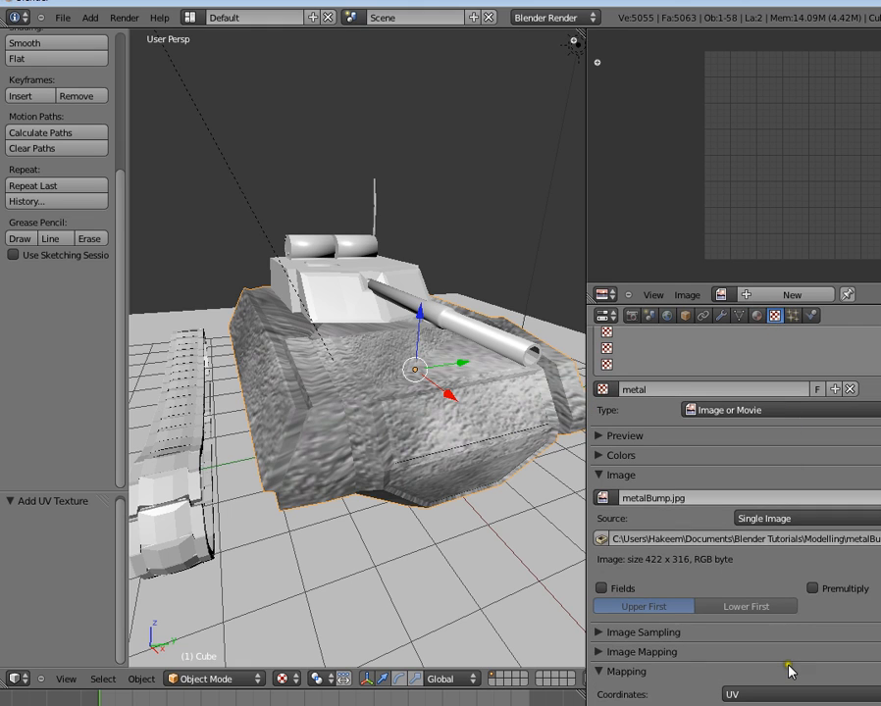
{"action": "left_click", "coordinate": [785, 700]}
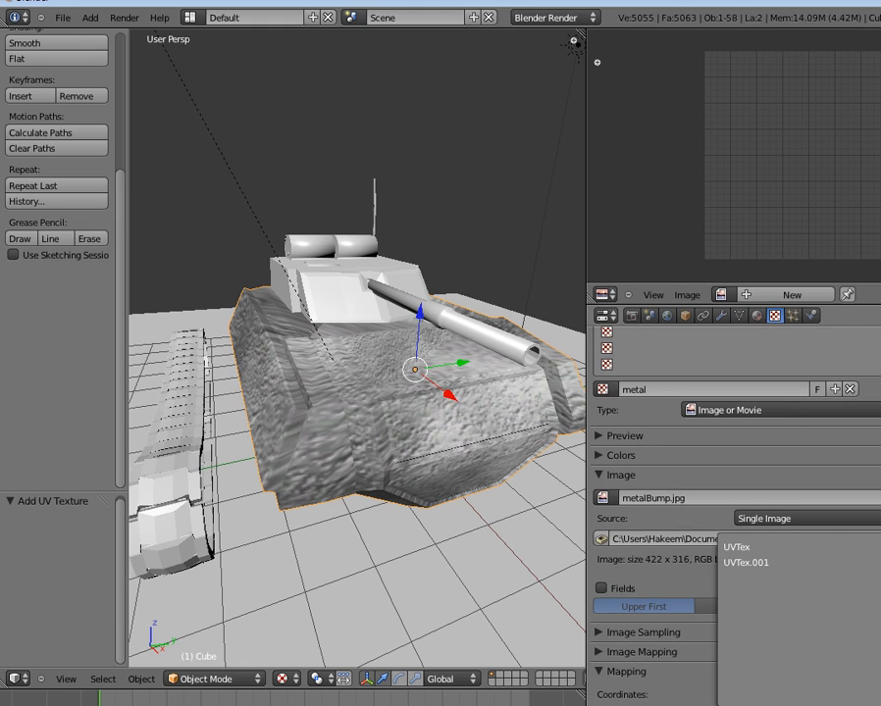
{"action": "left_click", "coordinate": [426, 442]}
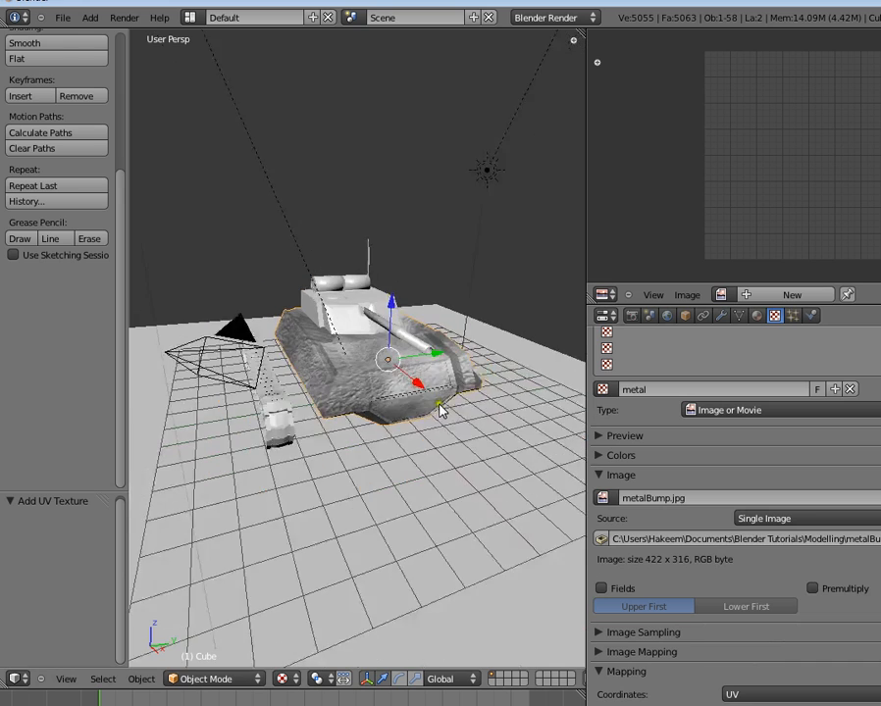
- Enlarge the hull's UV layout in the new layer by about 1.4, scale it once more and return to Object Mode
{"action": "key", "text": "Tab"}
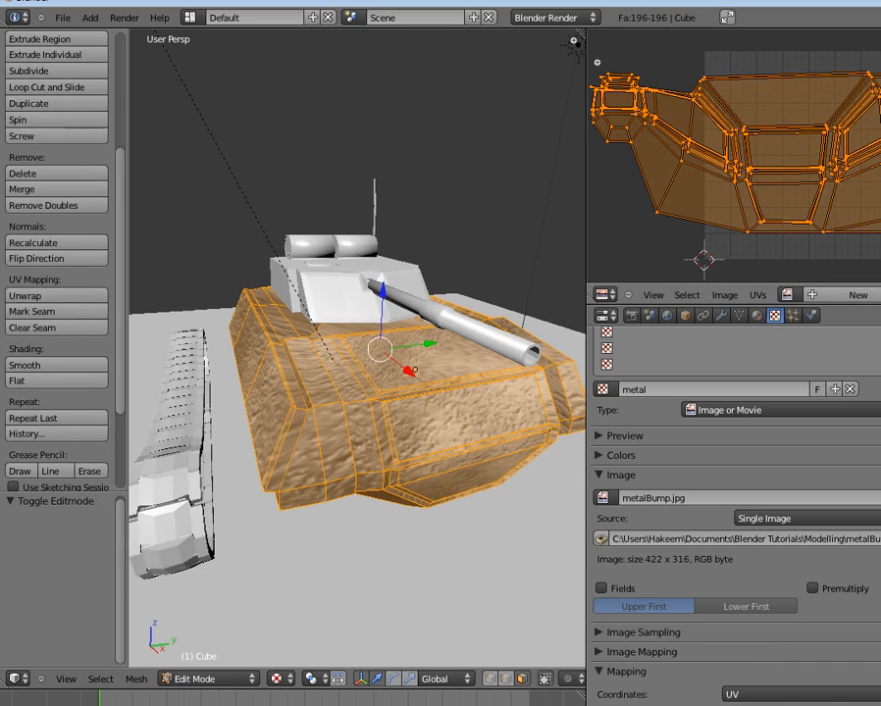
{"action": "key", "text": "s"}
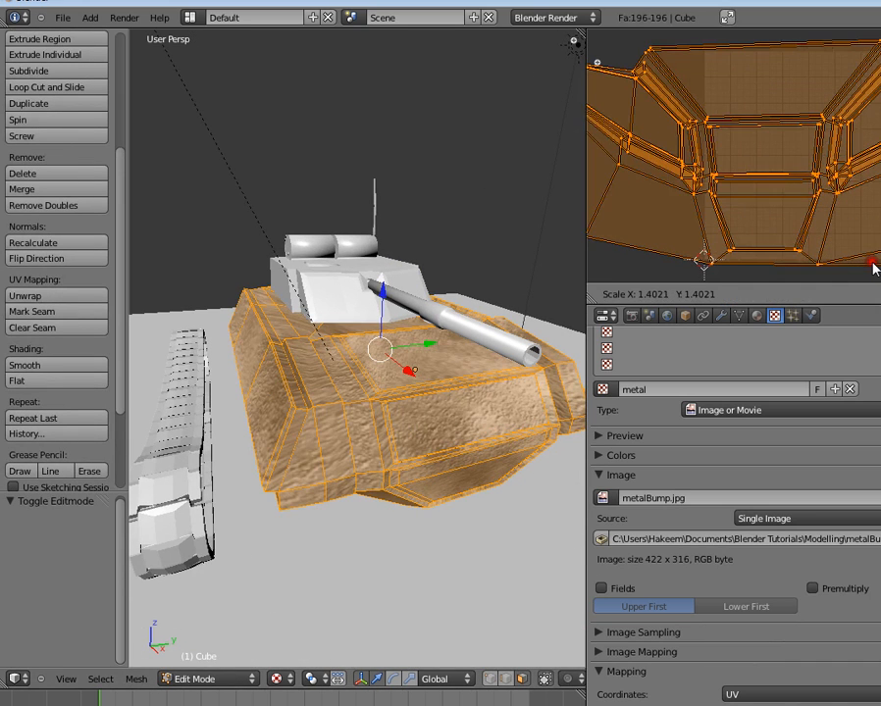
{"action": "left_click", "coordinate": [872, 263]}
{"action": "key", "text": "s"}
{"action": "left_click", "coordinate": [866, 267]}
{"action": "key", "text": "Tab"}
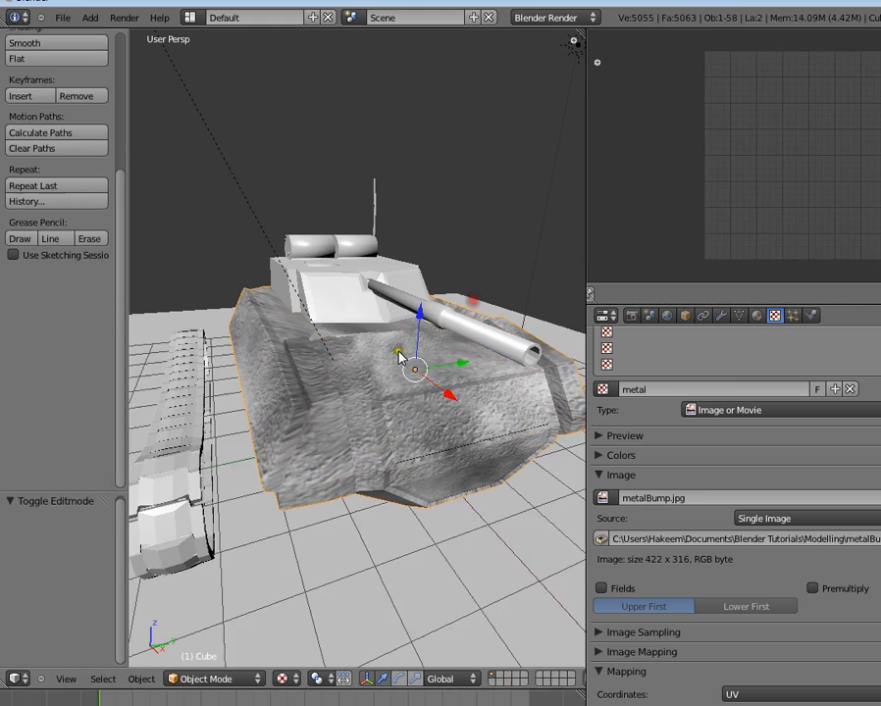
- Unwrap the whole hull with Cube Projection and scale its UV layout by about 0.82, ending in Object Mode
{"action": "middle_click_drag", "start_coordinate": [399, 358], "coordinate": [366, 432]}
{"action": "key", "text": "Tab"}
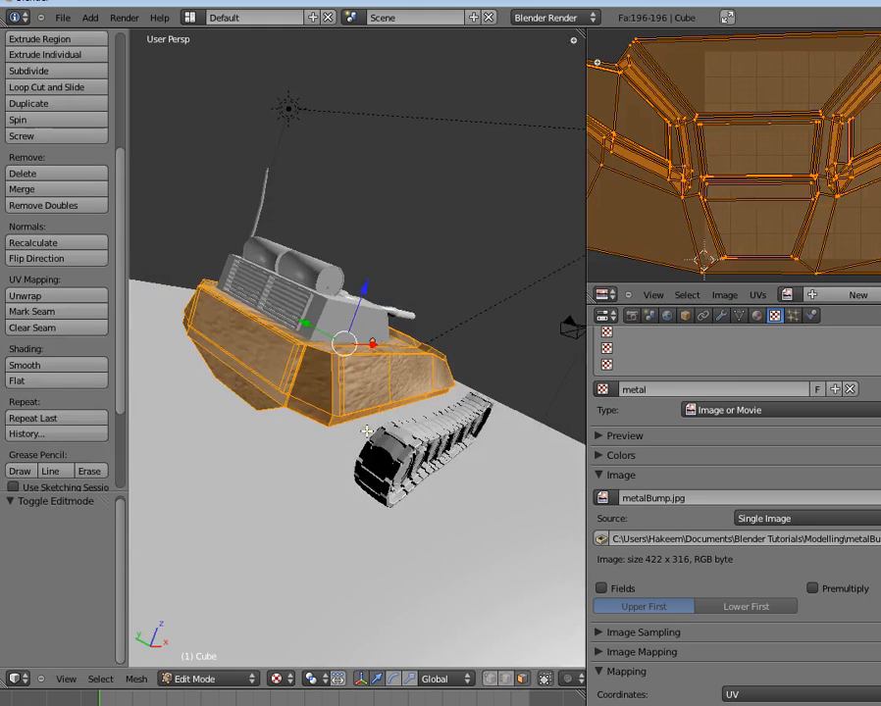
{"action": "key", "text": "u"}
{"action": "left_click", "coordinate": [393, 399]}
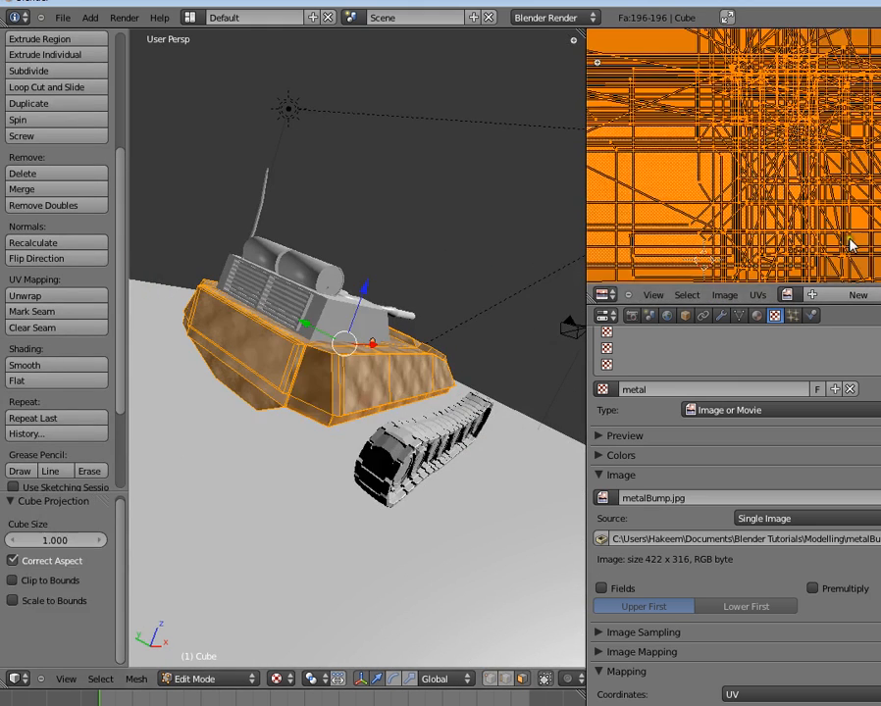
{"action": "key", "text": "s"}
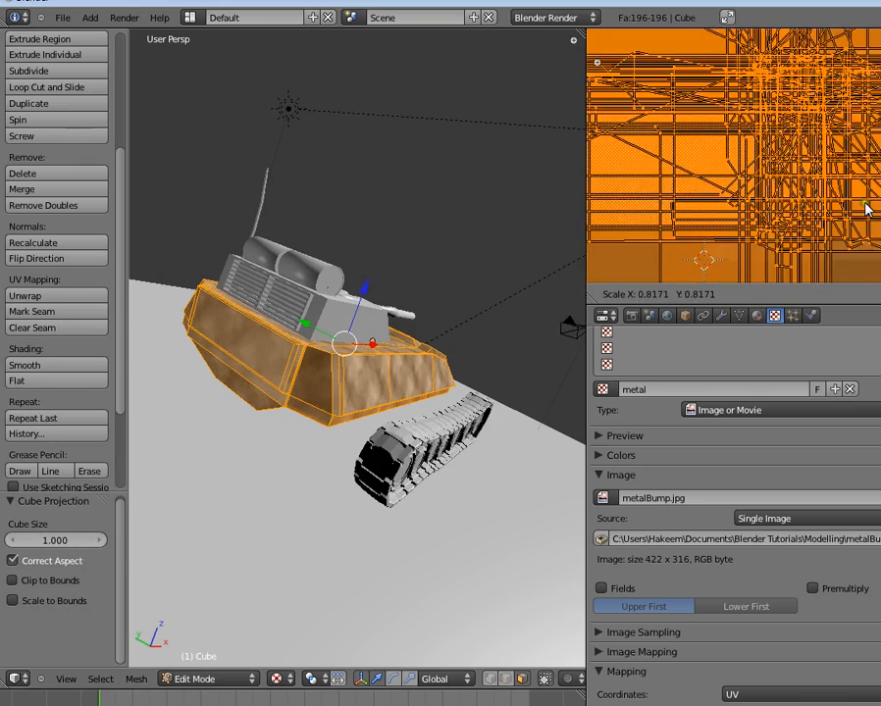
{"action": "left_click", "coordinate": [867, 204]}
{"action": "key", "text": "Tab"}
{"action": "middle_click_drag", "start_coordinate": [440, 353], "coordinate": [422, 444]}
{"action": "scroll", "coordinate": [423, 445], "scroll_direction": "up", "scroll_amount": 4}
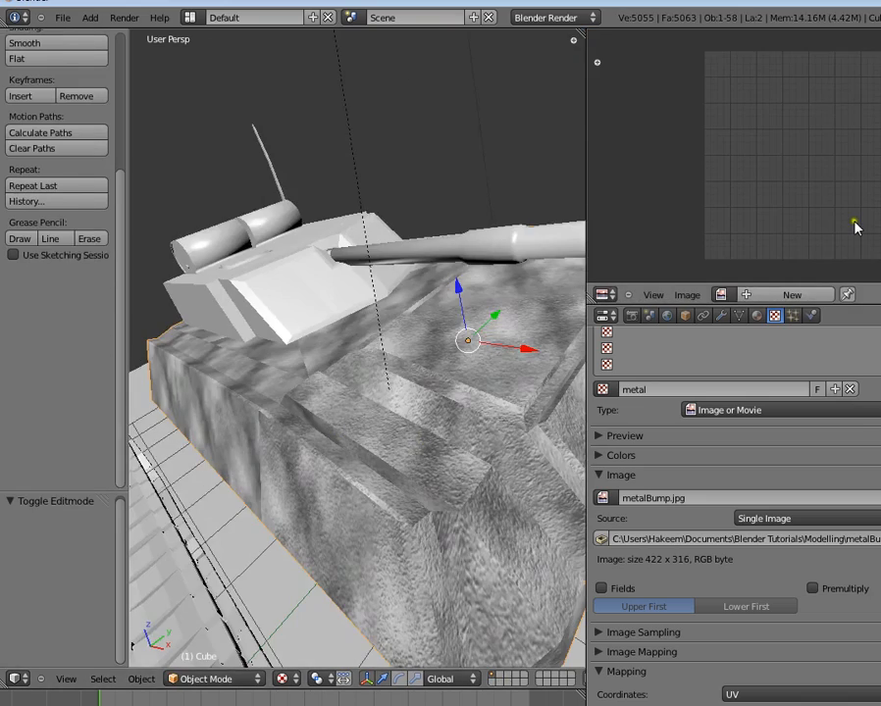
- Shrink the hull's UV layout by about 0.54, enlarge it slightly and return to Object Mode
{"action": "key", "text": "Tab"}
{"action": "key", "text": "s"}
{"action": "left_click", "coordinate": [845, 164]}
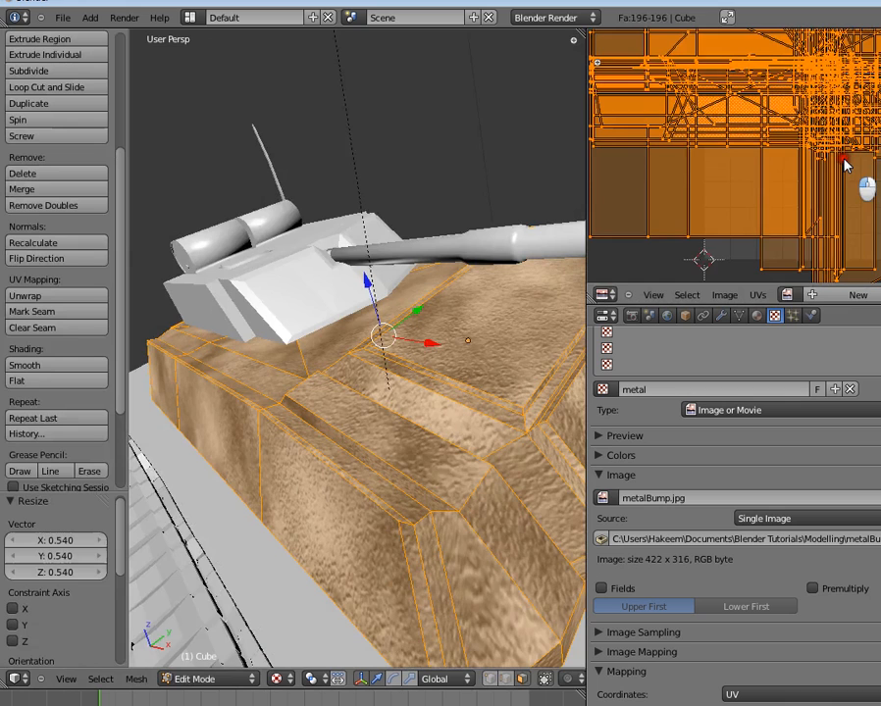
{"action": "key", "text": "s"}
{"action": "left_click", "coordinate": [871, 245]}
{"action": "key", "text": "Tab"}
{"action": "scroll", "coordinate": [527, 373], "scroll_direction": "down", "scroll_amount": 5}
{"action": "middle_click_drag", "start_coordinate": [531, 406], "coordinate": [465, 489]}
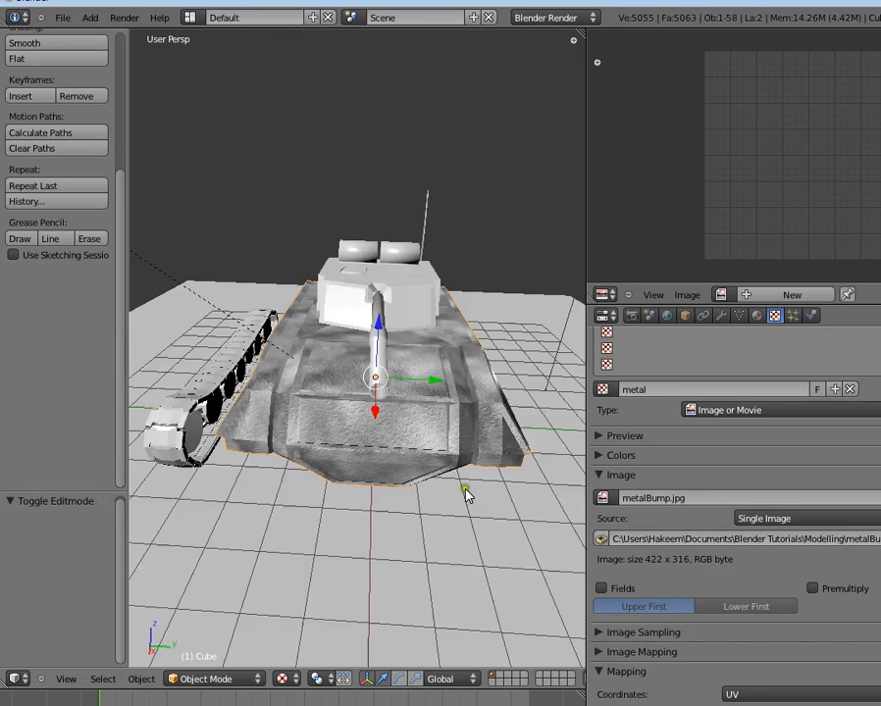
{"action": "scroll", "coordinate": [429, 475], "scroll_direction": "up", "scroll_amount": 1}
- Set the metal texture's influence blend type to Multiply and deselect all objects
{"action": "scroll", "coordinate": [685, 440], "scroll_direction": "down", "scroll_amount": 5}
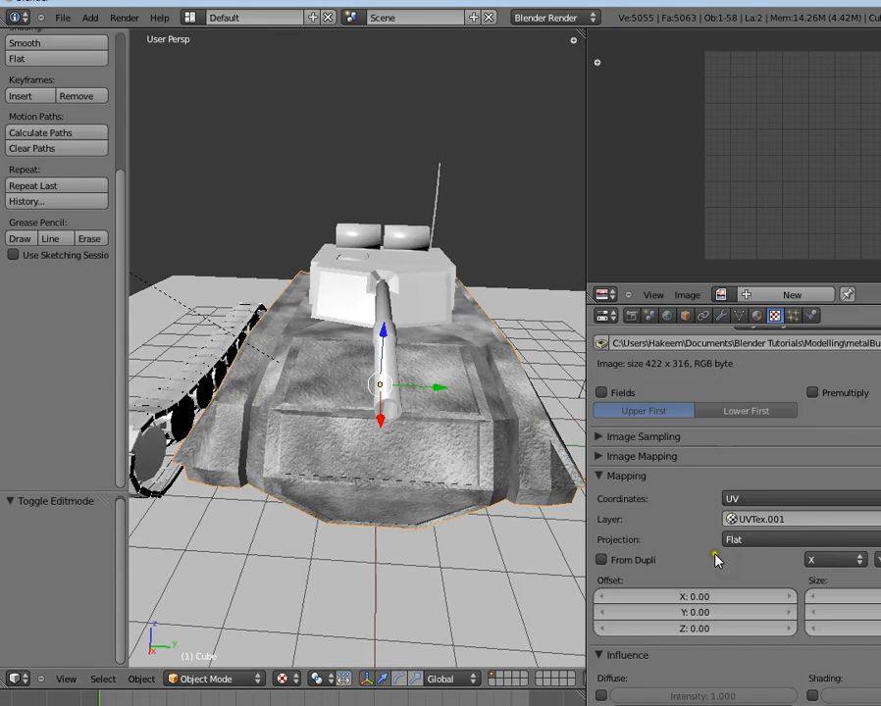
{"action": "scroll", "coordinate": [640, 665], "scroll_direction": "down", "scroll_amount": 4}
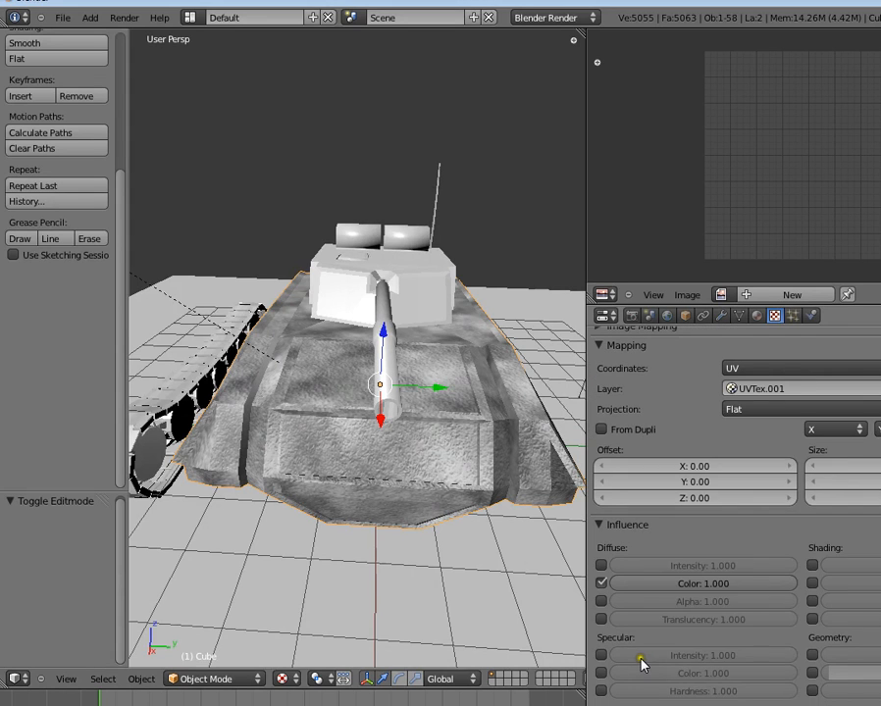
{"action": "left_click", "coordinate": [701, 700]}
{"action": "left_click", "coordinate": [704, 652]}
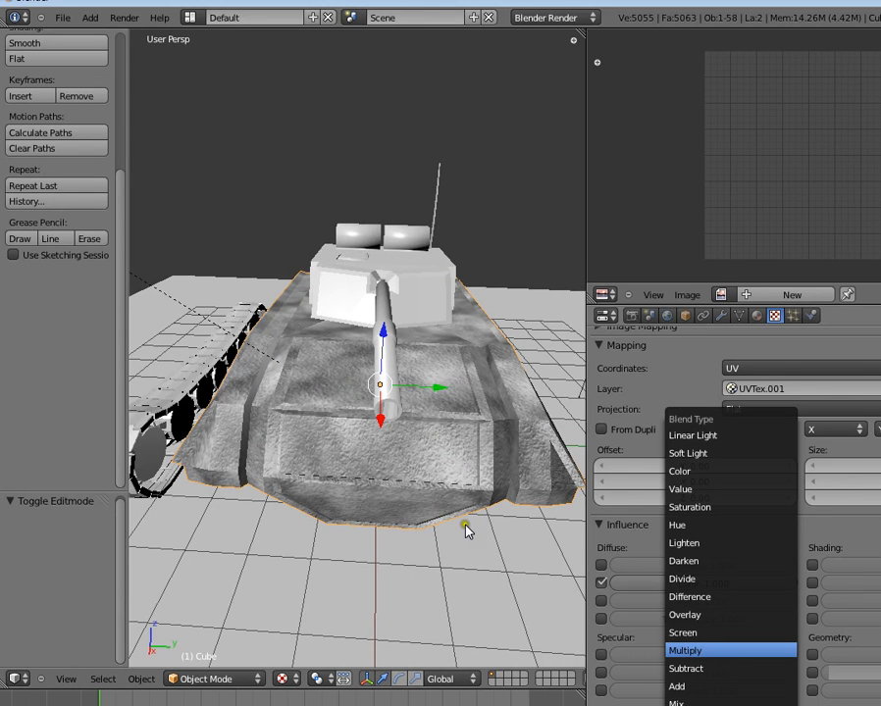
{"action": "scroll", "coordinate": [379, 491], "scroll_direction": "up", "scroll_amount": 3}
{"action": "middle_click_drag", "start_coordinate": [380, 490], "coordinate": [419, 499]}
{"action": "key", "text": "a"}
{"action": "scroll", "coordinate": [418, 480], "scroll_direction": "down", "scroll_amount": 3}
{"action": "key", "text": "a"}
{"action": "key", "text": "a"}
{"action": "scroll", "coordinate": [335, 406], "scroll_direction": "up", "scroll_amount": 3}
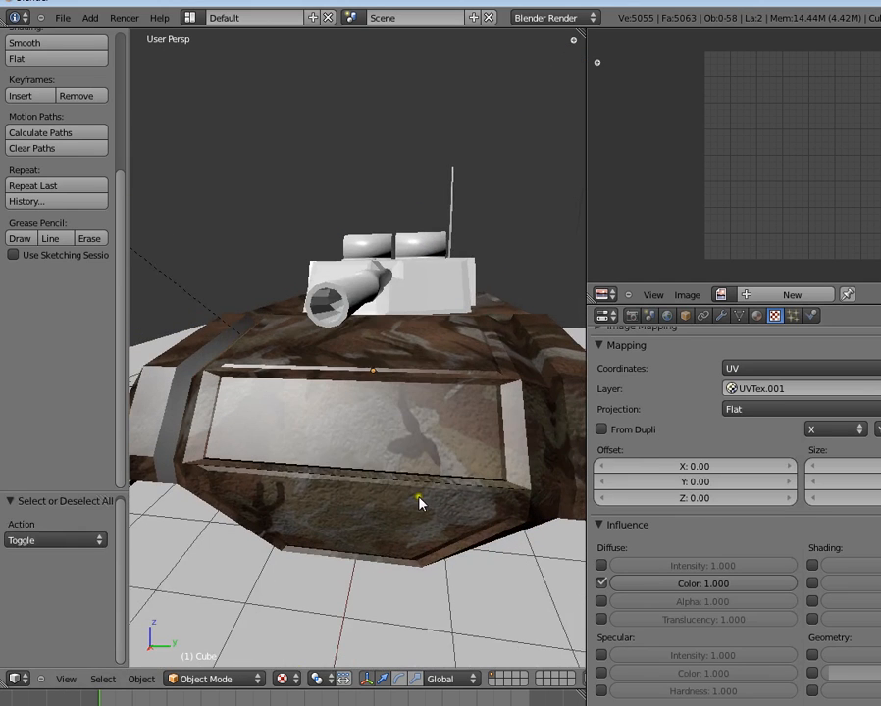
- Try the metal texture's specular intensity influence, turn it off and enable specular color influence instead
{"action": "left_click", "coordinate": [602, 657]}
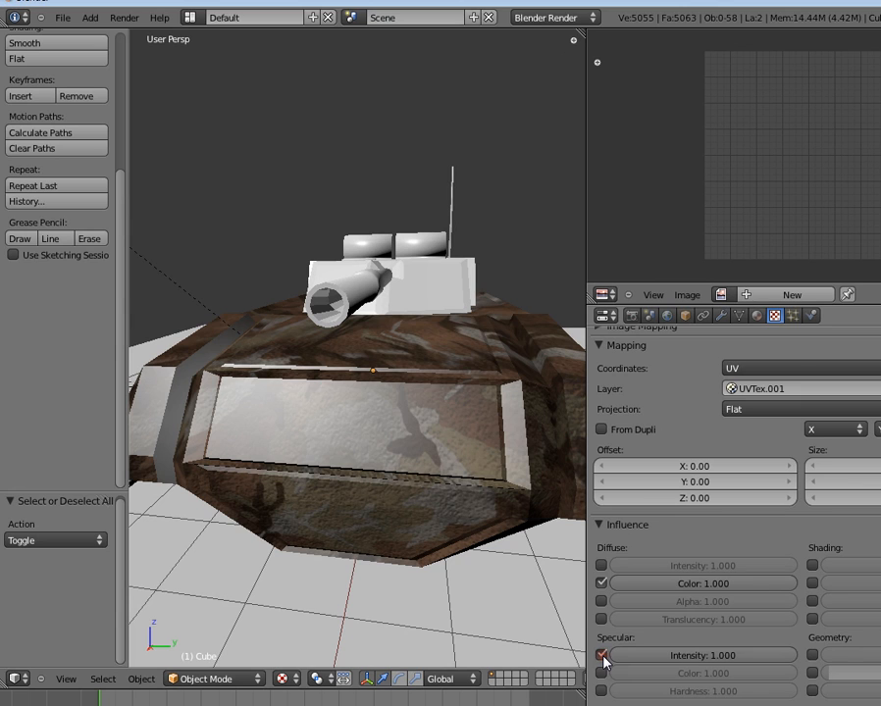
{"action": "left_click", "coordinate": [601, 654]}
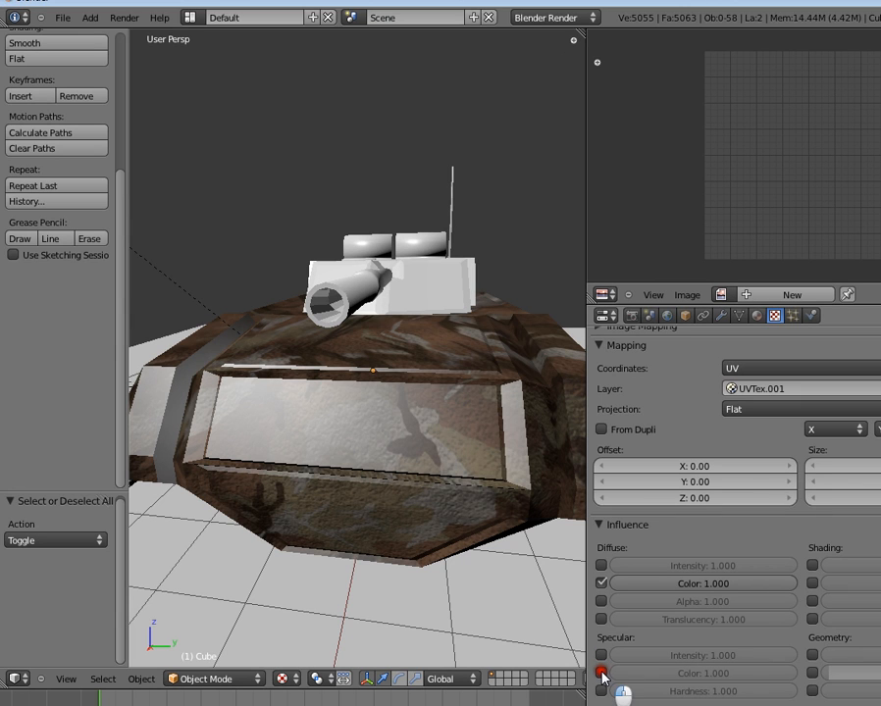
{"action": "left_click", "coordinate": [602, 673]}
{"action": "scroll", "coordinate": [373, 436], "scroll_direction": "down", "scroll_amount": 3}
{"action": "middle_click_drag", "start_coordinate": [374, 436], "coordinate": [393, 466]}
- Reselect the hull, choose UVTex.001 again as the metal texture's UV layer and enable From Dupli
{"action": "key", "text": "a"}
{"action": "scroll", "coordinate": [315, 436], "scroll_direction": "up", "scroll_amount": 3}
{"action": "right_click", "coordinate": [372, 406]}
{"action": "right_click", "coordinate": [355, 379]}
{"action": "key", "text": "Tab"}
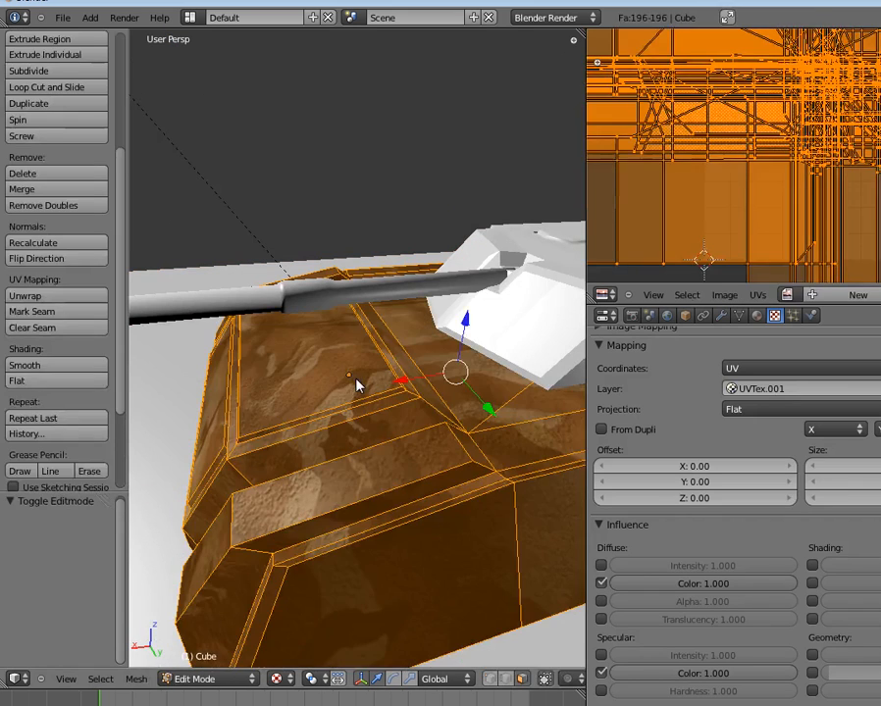
{"action": "key", "text": "Tab"}
{"action": "scroll", "coordinate": [745, 464], "scroll_direction": "down", "scroll_amount": 1}
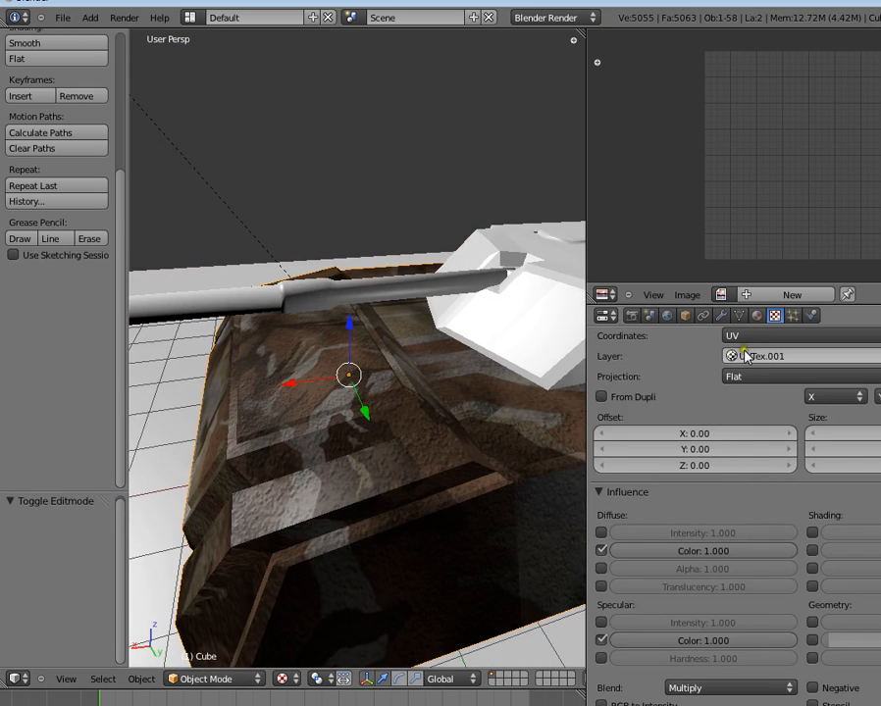
{"action": "scroll", "coordinate": [745, 369], "scroll_direction": "up", "scroll_amount": 1}
{"action": "left_click", "coordinate": [747, 389]}
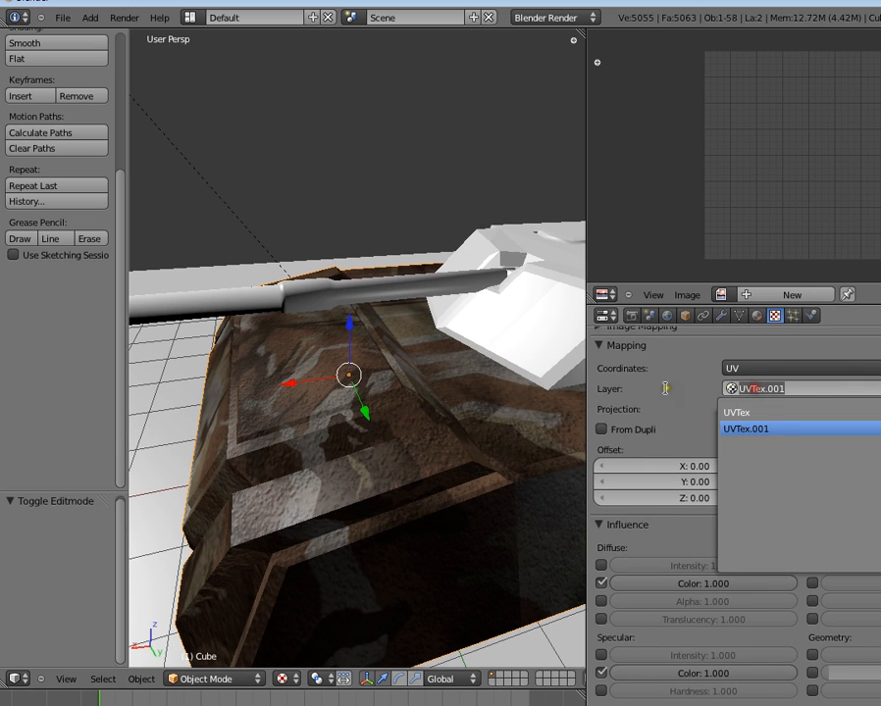
{"action": "left_click", "coordinate": [741, 432]}
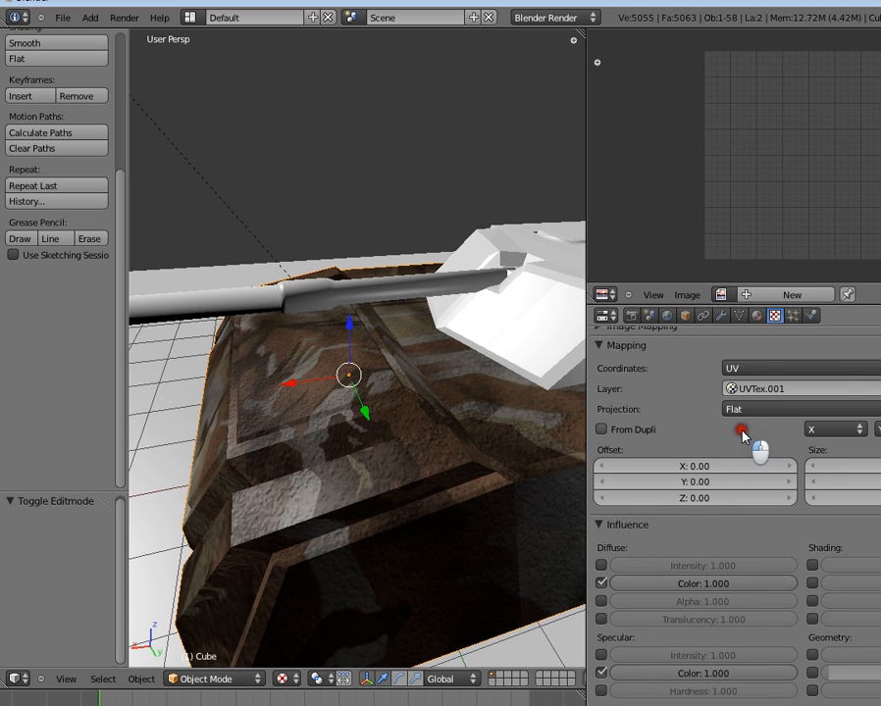
{"action": "left_click", "coordinate": [628, 428]}
- Examine the hull's cube-projected UV layout in Edit Mode and return to Object Mode
{"action": "scroll", "coordinate": [444, 394], "scroll_direction": "down", "scroll_amount": 3}
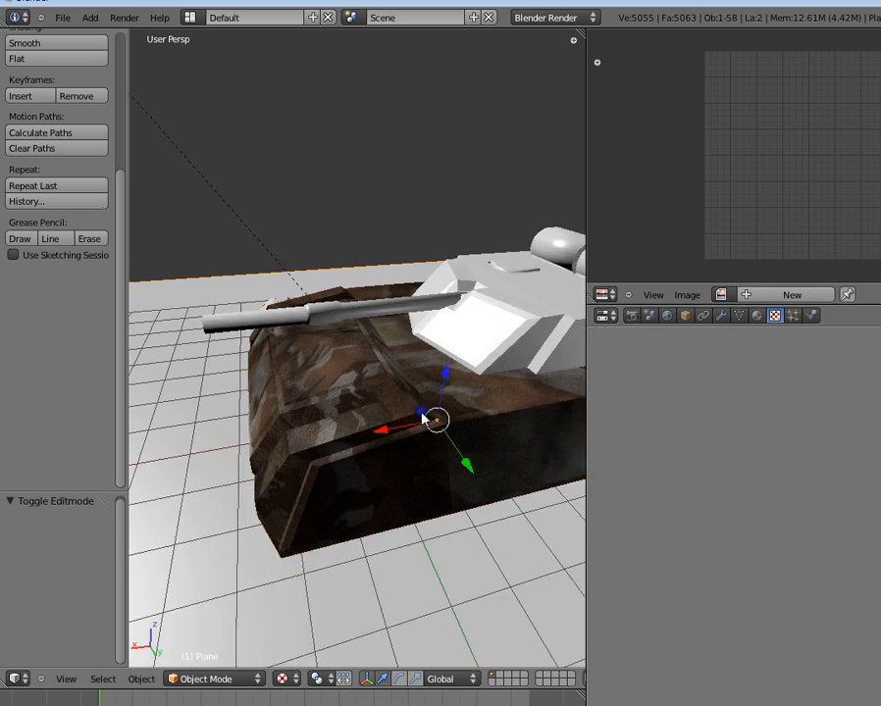
{"action": "key", "text": "Tab"}
{"action": "scroll", "coordinate": [738, 221], "scroll_direction": "down", "scroll_amount": 2}
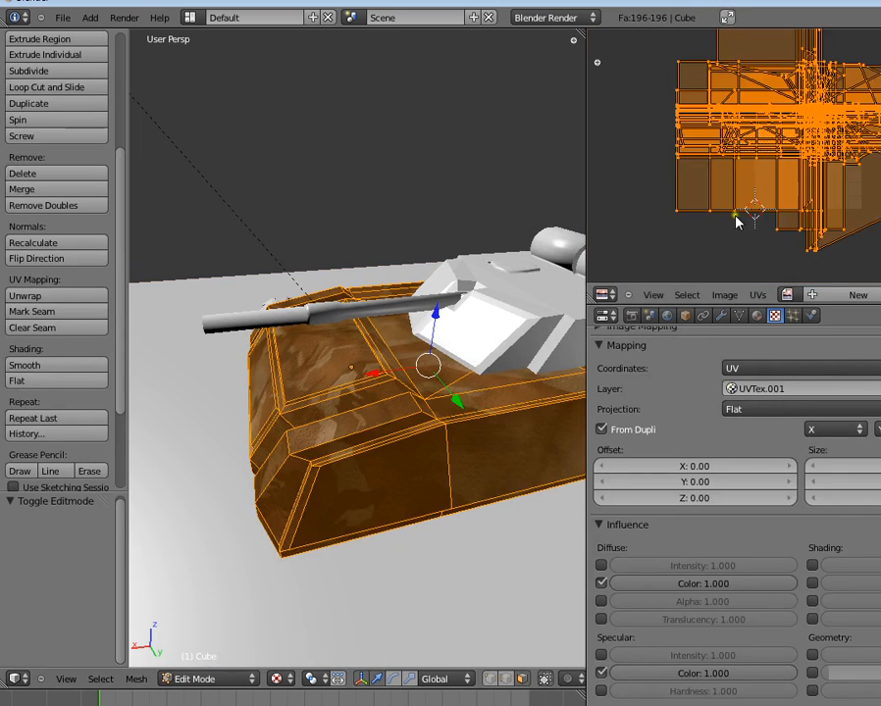
{"action": "middle_click_drag", "start_coordinate": [818, 219], "coordinate": [797, 117]}
{"action": "middle_click_drag", "start_coordinate": [578, 196], "coordinate": [384, 399]}
{"action": "scroll", "coordinate": [384, 399], "scroll_direction": "down", "scroll_amount": 3}
{"action": "middle_click_drag", "start_coordinate": [474, 452], "coordinate": [422, 437]}
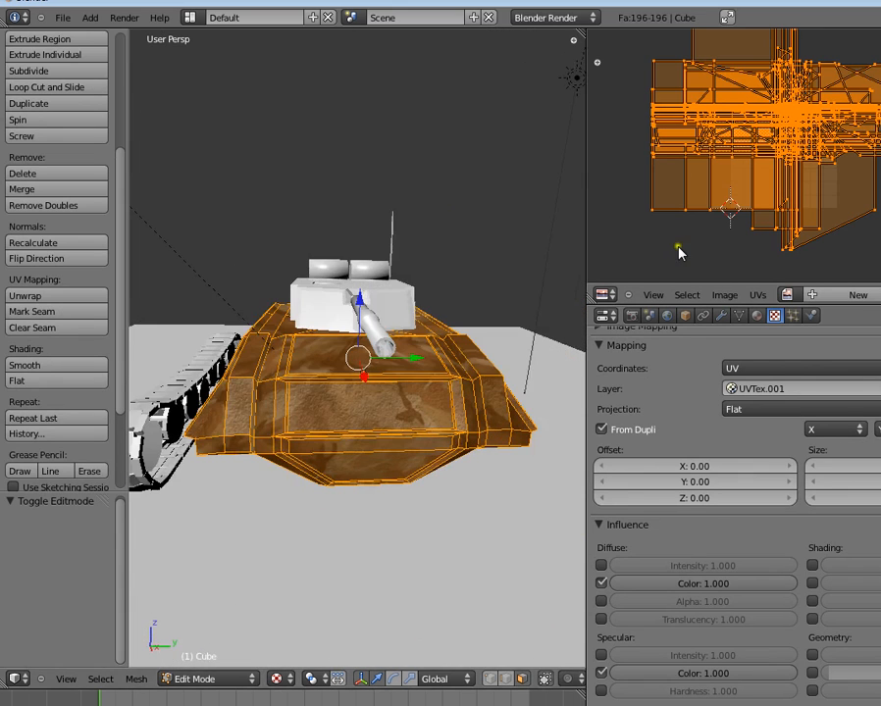
{"action": "scroll", "coordinate": [786, 204], "scroll_direction": "up", "scroll_amount": 2}
{"action": "scroll", "coordinate": [786, 202], "scroll_direction": "up", "scroll_amount": 1}
{"action": "scroll", "coordinate": [785, 191], "scroll_direction": "down", "scroll_amount": 3}
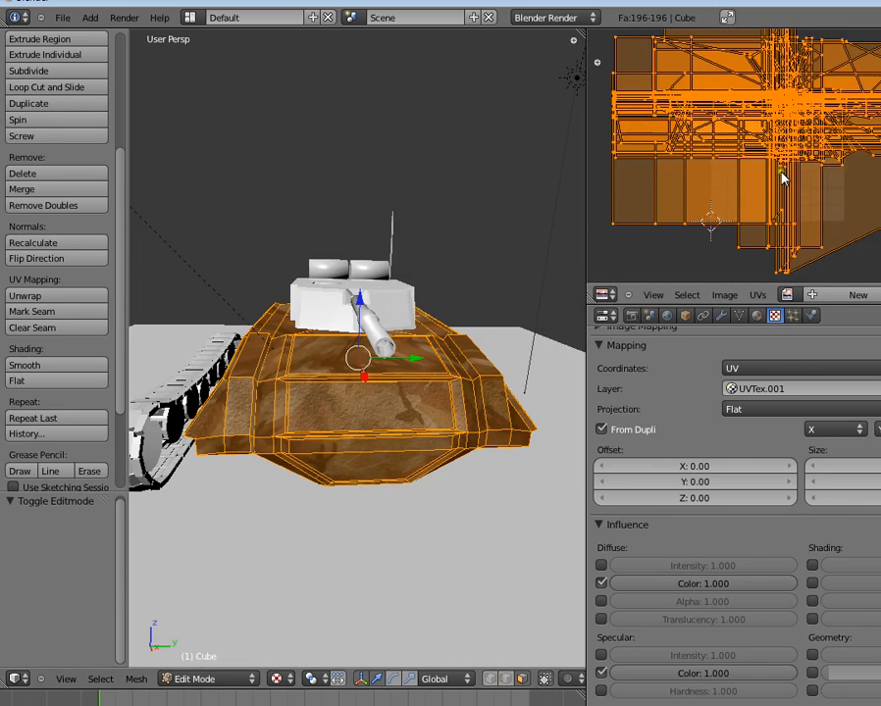
{"action": "middle_click_drag", "start_coordinate": [780, 176], "coordinate": [781, 245]}
{"action": "key", "text": "Tab"}
- Examine the combined camouflage and metal textures on the hull along with the metal texture's mapping and influence settings
{"action": "scroll", "coordinate": [429, 383], "scroll_direction": "up", "scroll_amount": 3}
{"action": "middle_click_drag", "start_coordinate": [428, 382], "coordinate": [393, 377]}
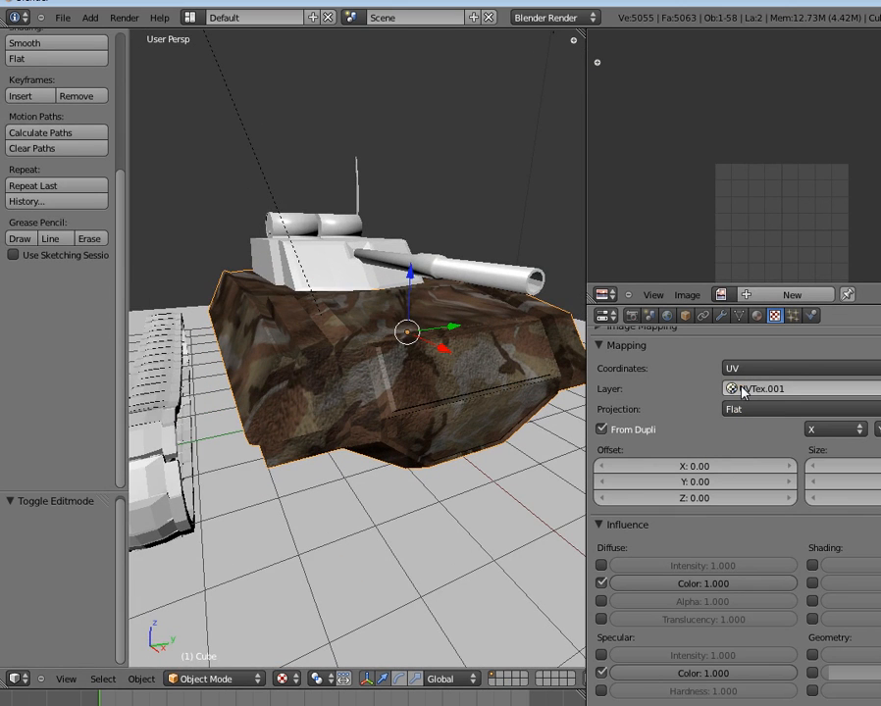
{"action": "scroll", "coordinate": [728, 454], "scroll_direction": "down", "scroll_amount": 1}
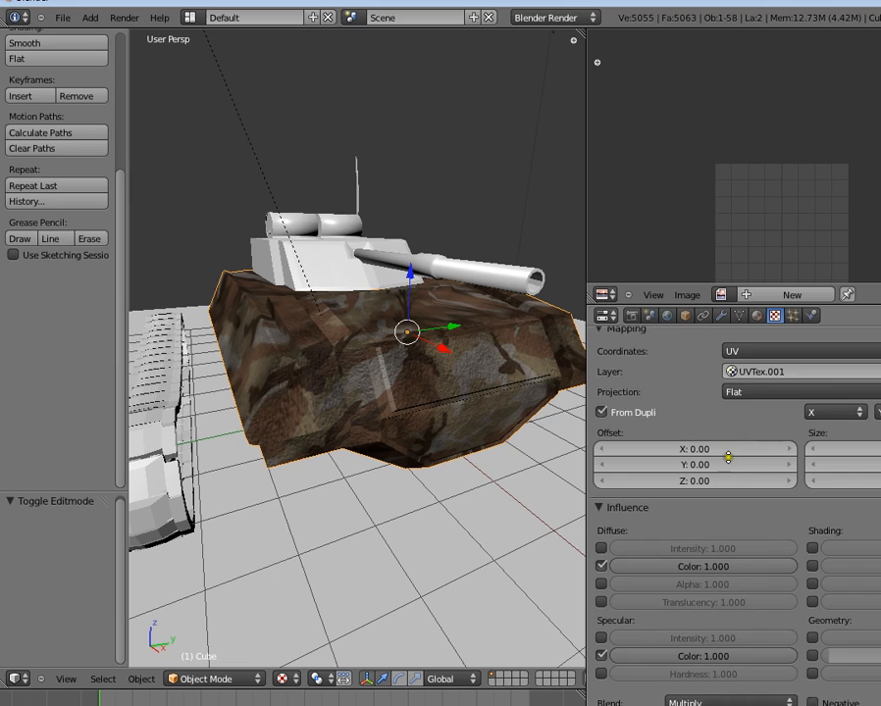
{"action": "scroll", "coordinate": [727, 456], "scroll_direction": "up", "scroll_amount": 1}
{"action": "key", "text": "Tab"}
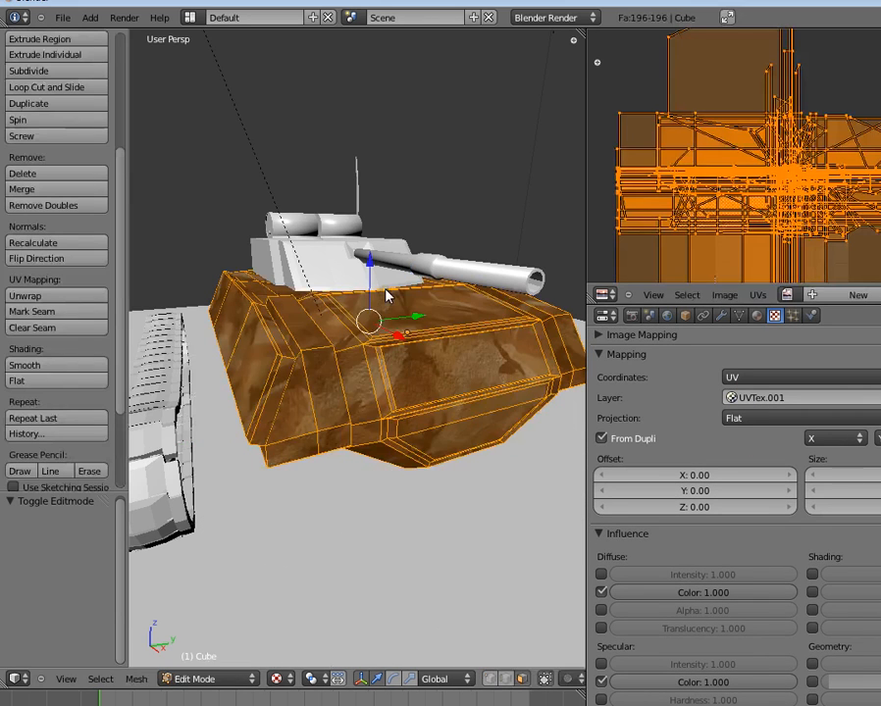
{"action": "key", "text": "Tab"}
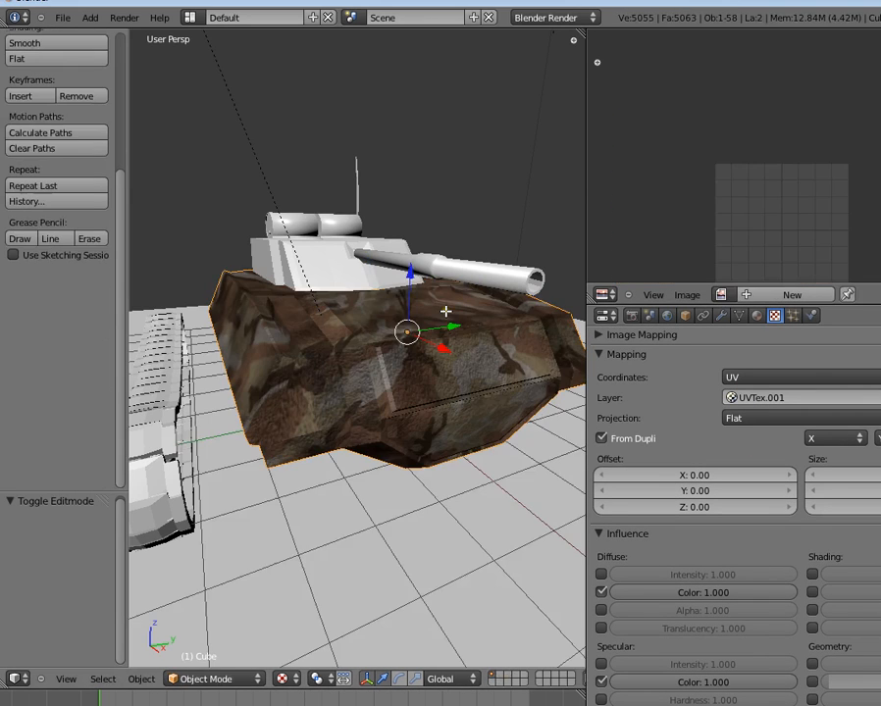
{"action": "scroll", "coordinate": [710, 472], "scroll_direction": "down", "scroll_amount": 3}
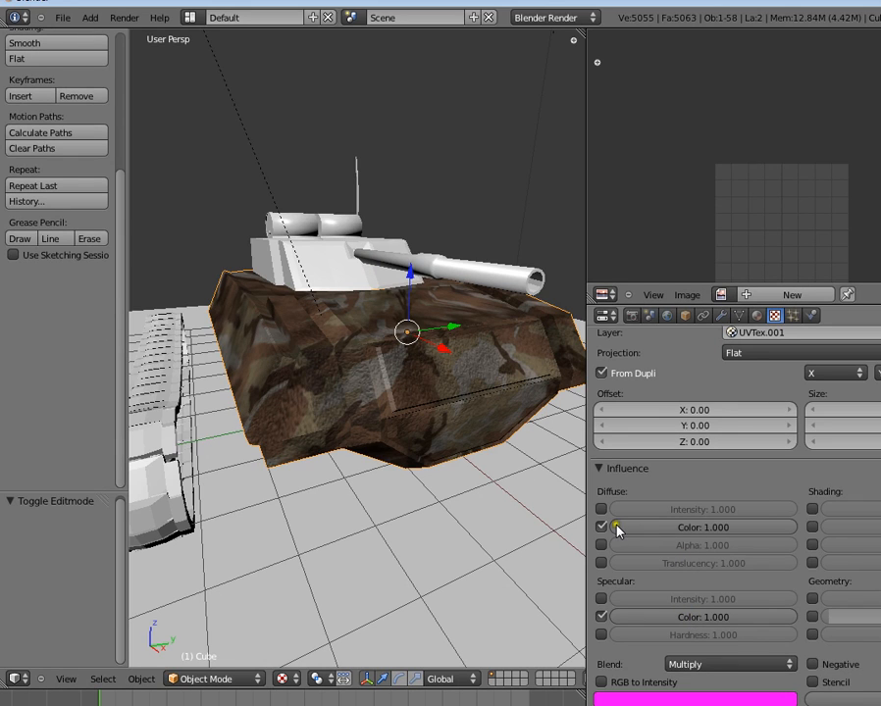
{"action": "middle_click_drag", "start_coordinate": [468, 393], "coordinate": [533, 390]}
{"action": "scroll", "coordinate": [741, 436], "scroll_direction": "up", "scroll_amount": 12}
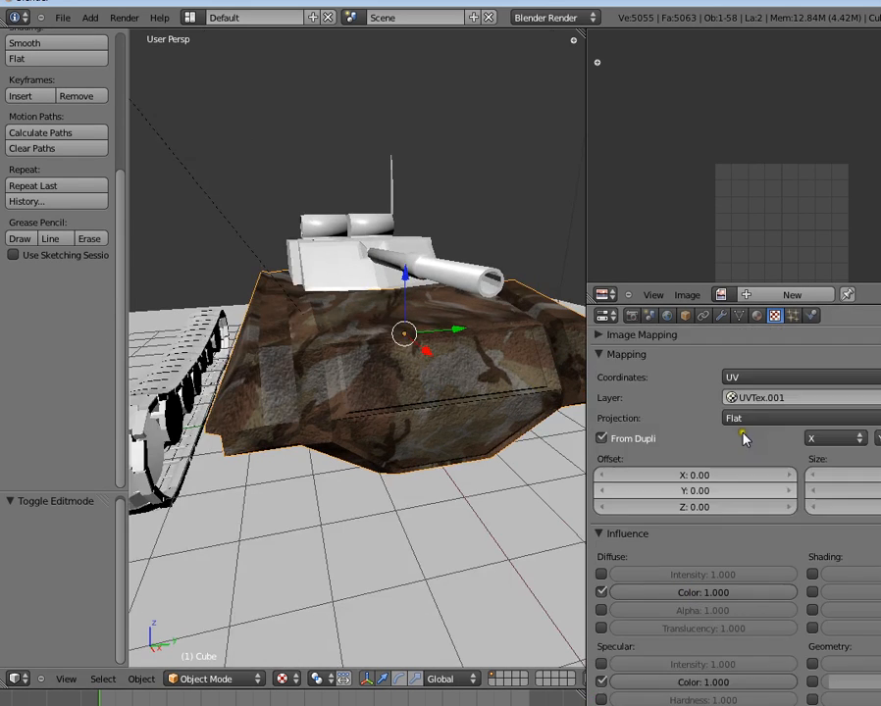
- Enter Edit Mode on the hull with the camo texture active and try scaling its cube-projected UV layout to about 0.5
{"action": "scroll", "coordinate": [742, 440], "scroll_direction": "up", "scroll_amount": 1}
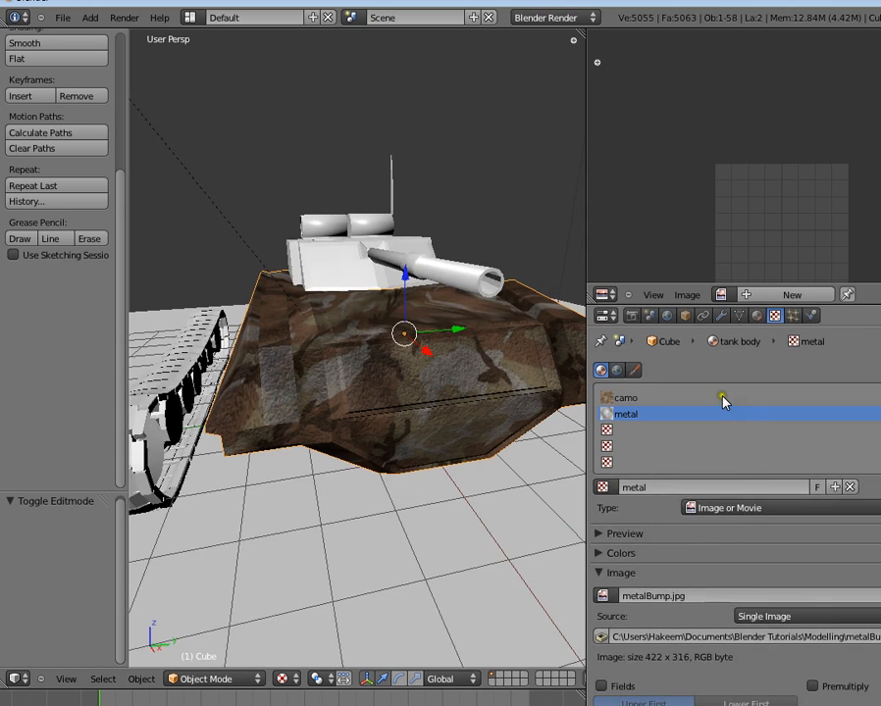
{"action": "left_click", "coordinate": [722, 396]}
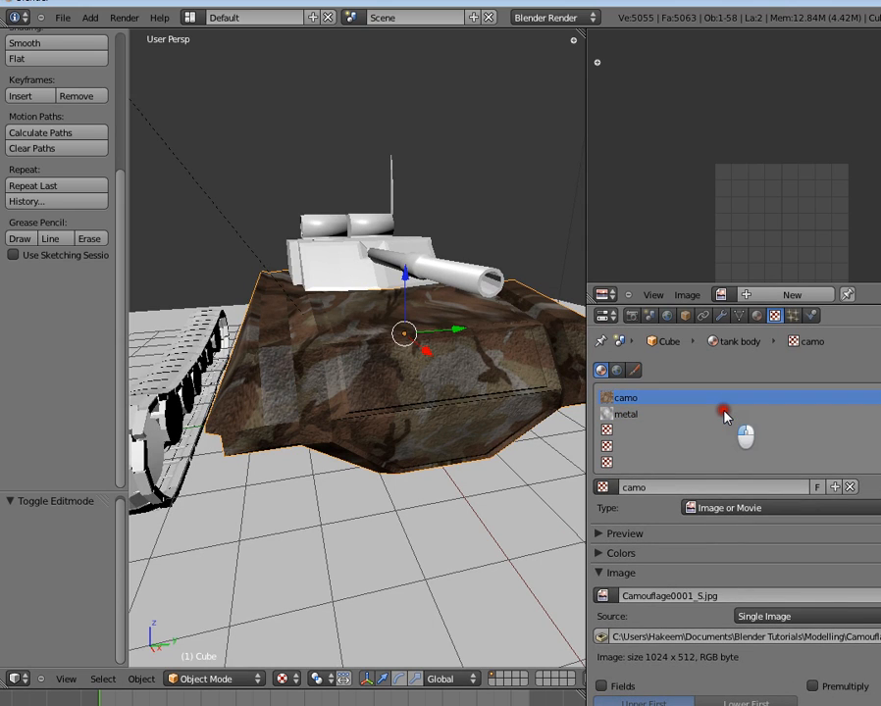
{"action": "left_click", "coordinate": [723, 413]}
{"action": "left_click", "coordinate": [723, 400]}
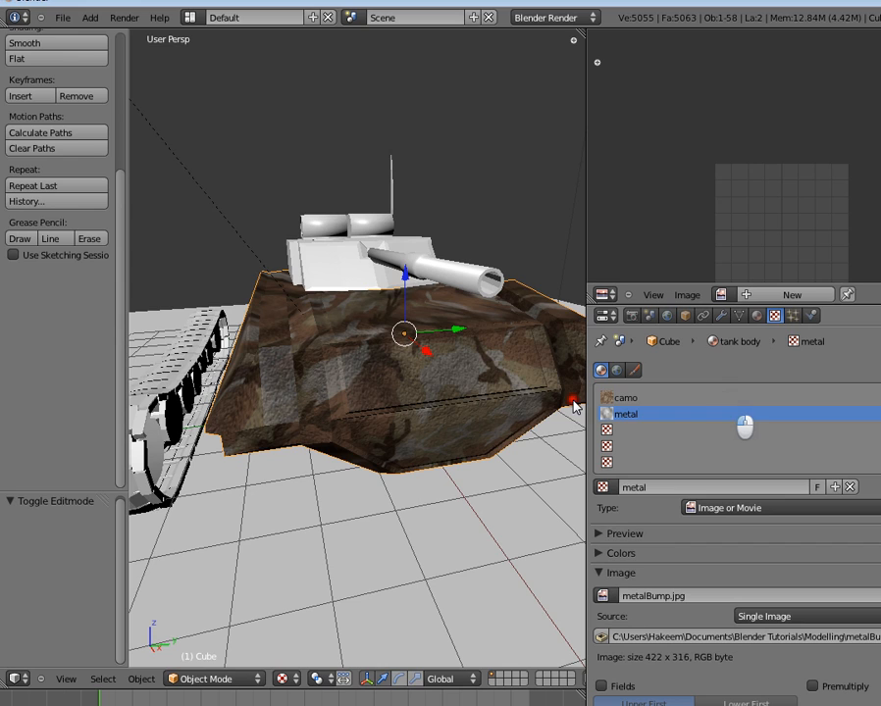
{"action": "key", "text": "Tab"}
{"action": "key", "text": "s"}
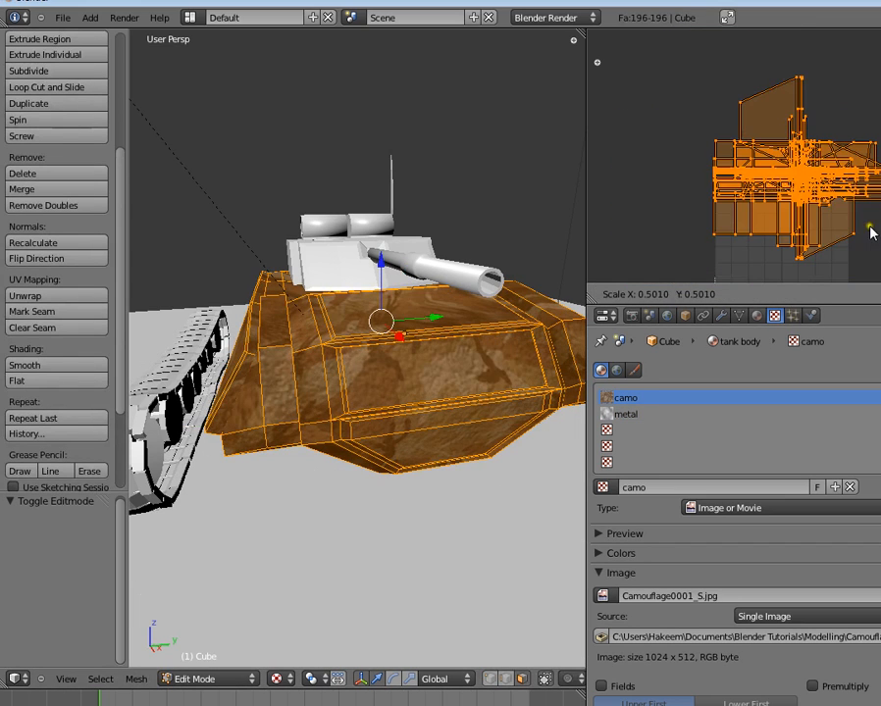
{"action": "key", "text": "Return"}
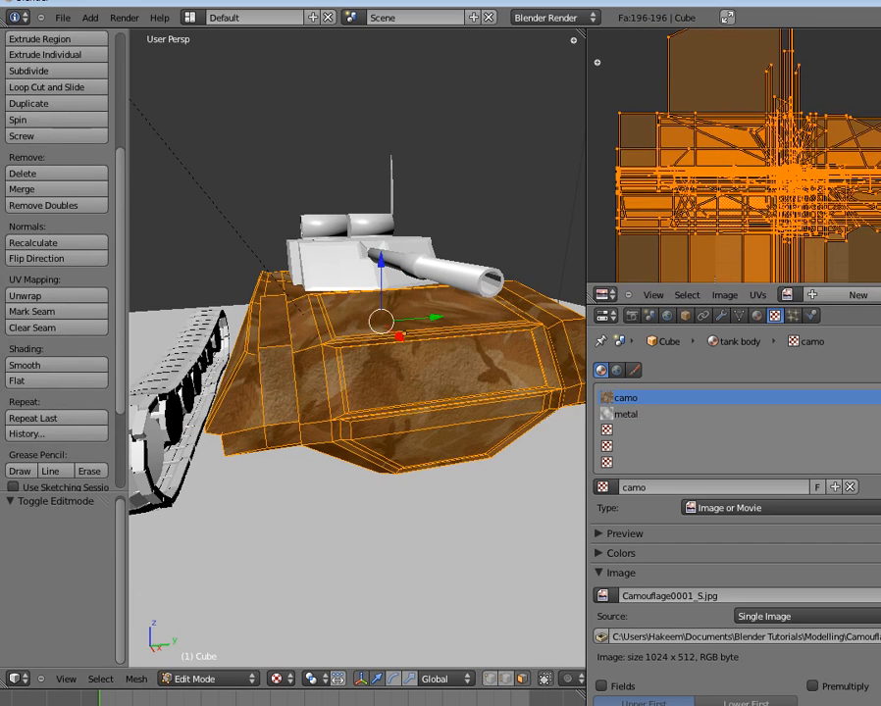
- Try scaling the hull's camouflage UV layout up to about 2.9 times and return to Object Mode
{"action": "scroll", "coordinate": [761, 294], "scroll_direction": "down", "scroll_amount": 8}
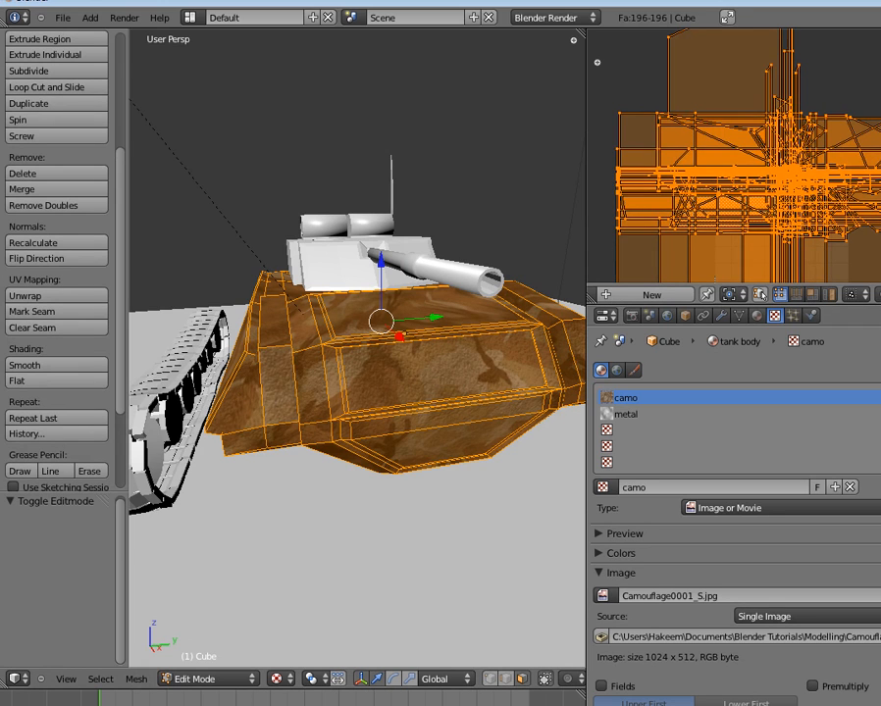
{"action": "key", "text": "s"}
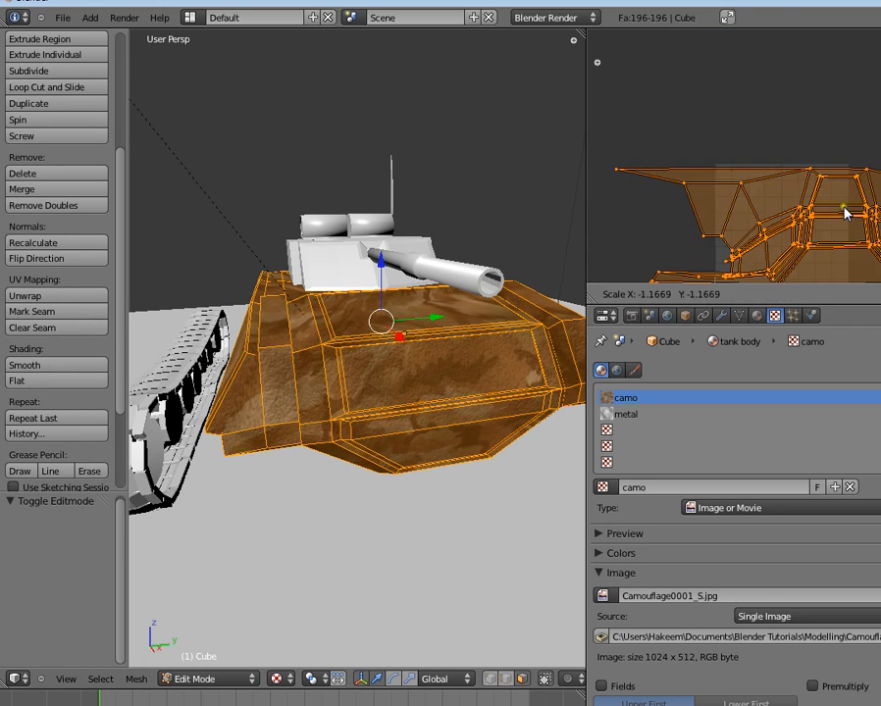
{"action": "left_click", "coordinate": [810, 229]}
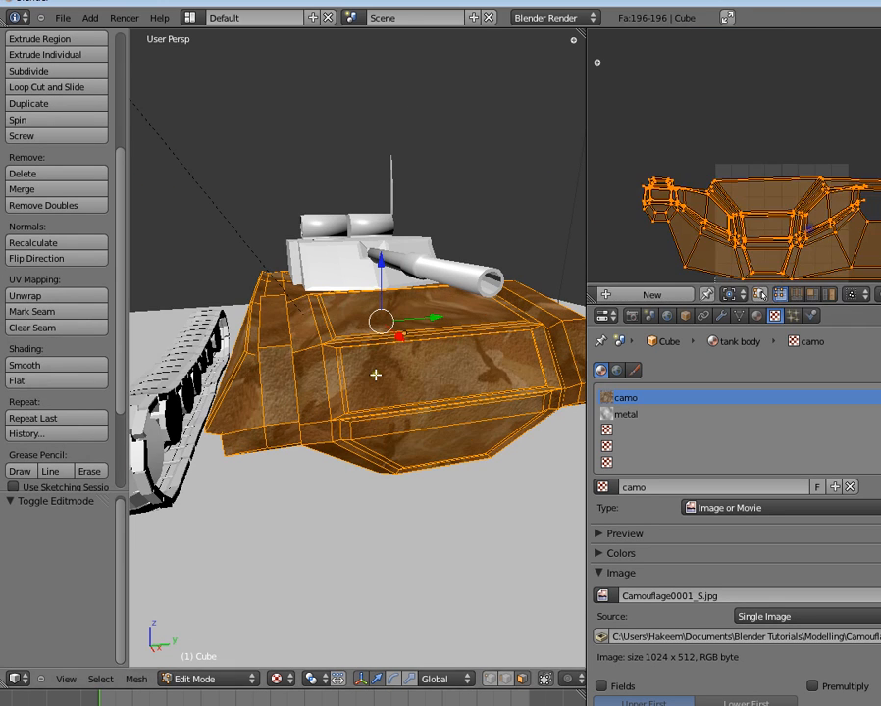
{"action": "scroll", "coordinate": [381, 381], "scroll_direction": "up", "scroll_amount": 4}
{"action": "key", "text": "s"}
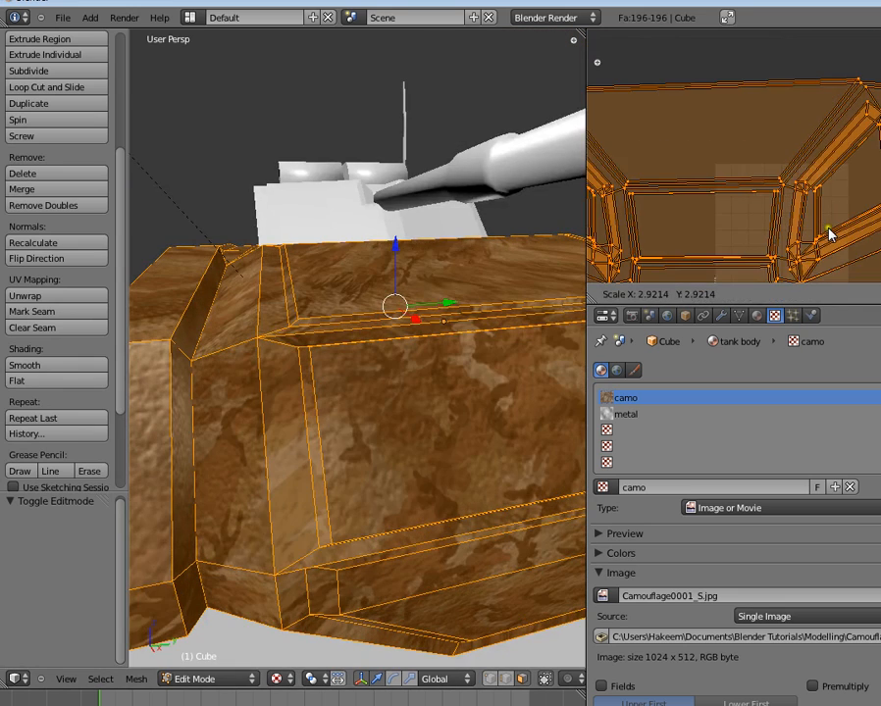
{"action": "left_click", "coordinate": [580, 159]}
{"action": "scroll", "coordinate": [438, 419], "scroll_direction": "down", "scroll_amount": 3}
{"action": "key", "text": "Tab"}
- Compare the mapping and influence settings of the camo and metal textures and examine their combined look on the hull
{"action": "middle_click_drag", "start_coordinate": [437, 418], "coordinate": [324, 435]}
{"action": "scroll", "coordinate": [734, 610], "scroll_direction": "down", "scroll_amount": 10}
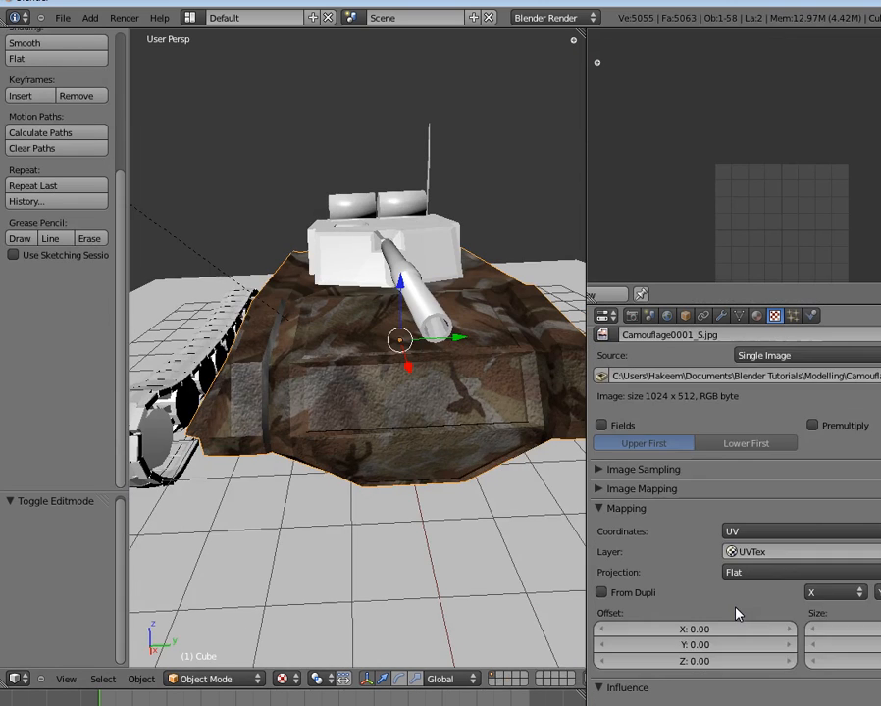
{"action": "scroll", "coordinate": [712, 524], "scroll_direction": "up", "scroll_amount": 10}
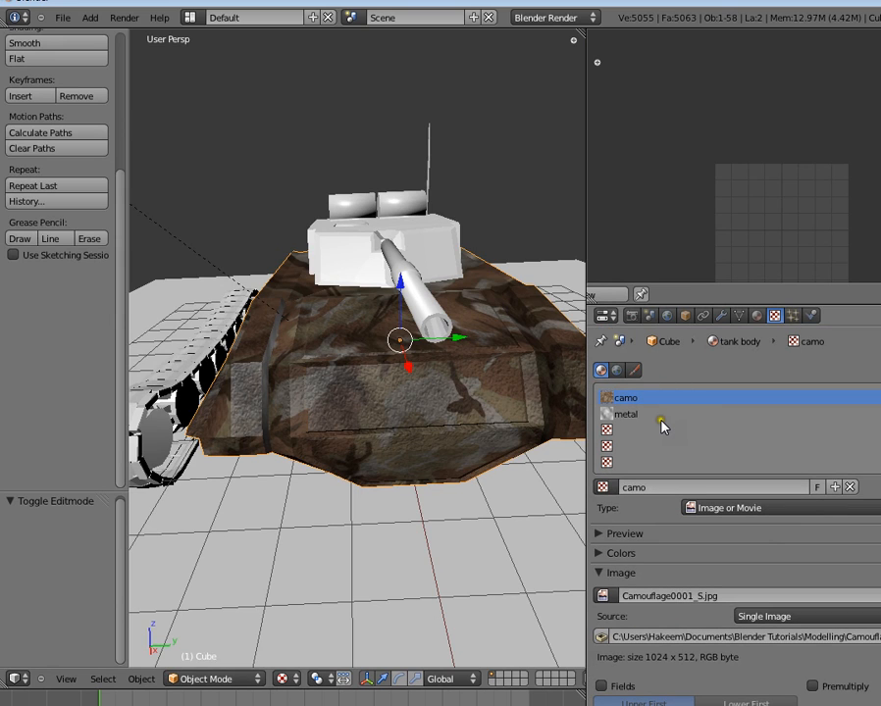
{"action": "left_click", "coordinate": [661, 419]}
{"action": "scroll", "coordinate": [710, 608], "scroll_direction": "down", "scroll_amount": 5}
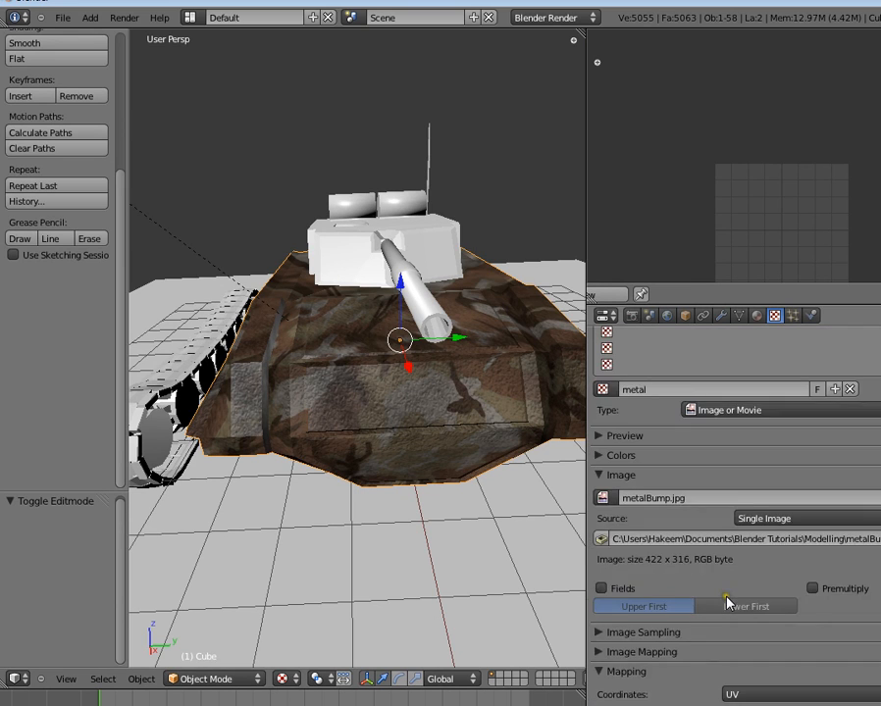
{"action": "scroll", "coordinate": [709, 610], "scroll_direction": "down", "scroll_amount": 8}
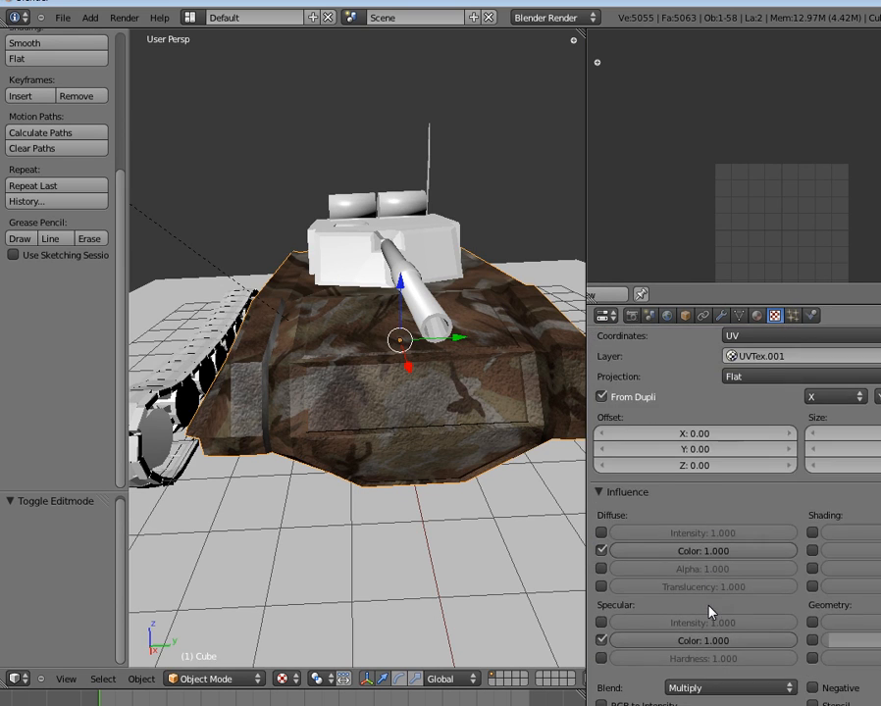
{"action": "middle_click_drag", "start_coordinate": [301, 432], "coordinate": [382, 515]}
{"action": "scroll", "coordinate": [330, 508], "scroll_direction": "up", "scroll_amount": 3}
{"action": "middle_click_drag", "start_coordinate": [450, 531], "coordinate": [345, 448]}
{"action": "scroll", "coordinate": [322, 495], "scroll_direction": "down", "scroll_amount": 2}
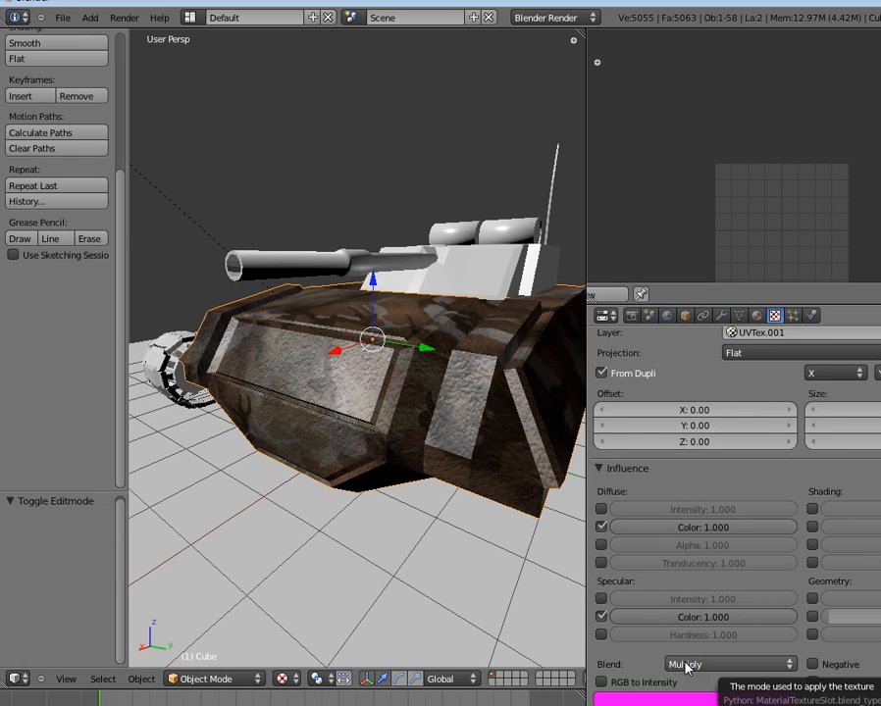
{"action": "middle_click_drag", "start_coordinate": [371, 418], "coordinate": [412, 351]}
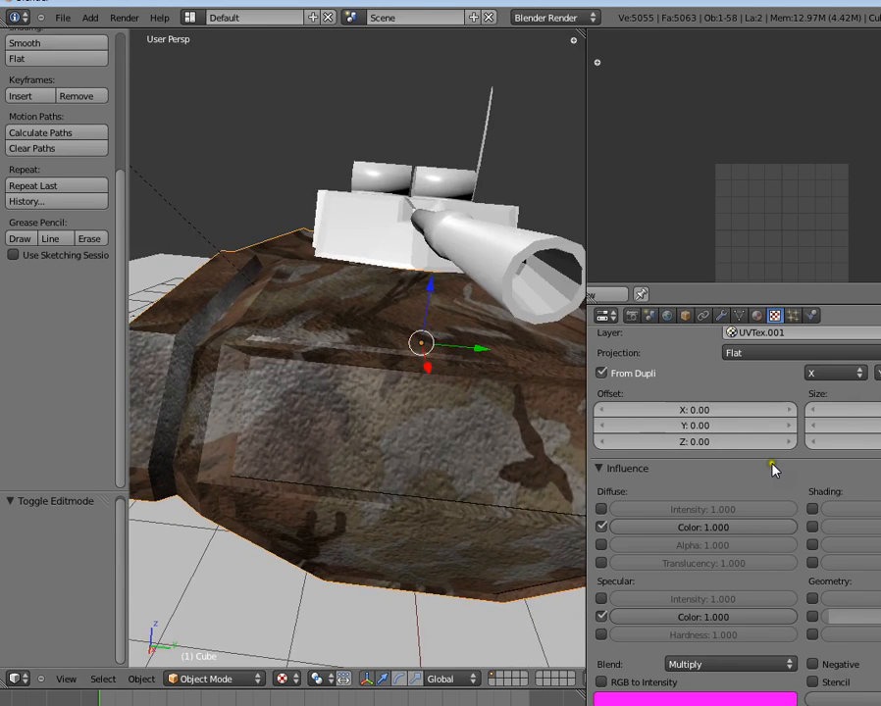
- Turn the metal texture's specular color influence off and on again to compare its effect on the hull
{"action": "left_click", "coordinate": [601, 617]}
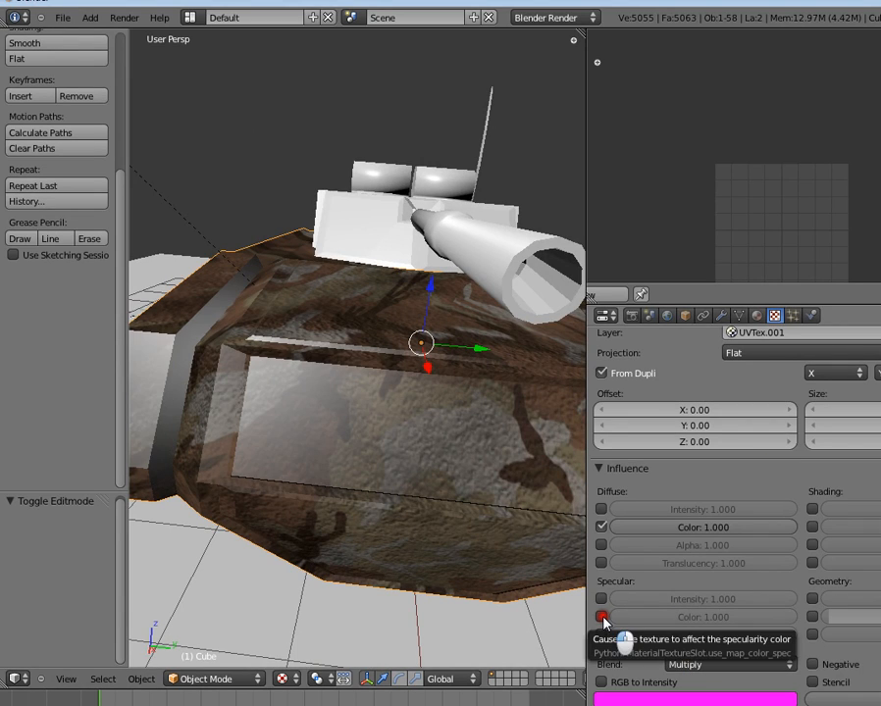
{"action": "left_click", "coordinate": [602, 617]}
{"action": "mouse_move", "coordinate": [526, 548]}
{"action": "middle_mouse_down"}
{"action": "mouse_move", "coordinate": [468, 456]}
{"action": "mouse_move", "coordinate": [277, 435]}
{"action": "mouse_move", "coordinate": [294, 449]}
{"action": "mouse_move", "coordinate": [327, 415]}
{"action": "mouse_move", "coordinate": [324, 439]}
{"action": "mouse_move", "coordinate": [322, 405]}
{"action": "mouse_move", "coordinate": [340, 425]}
{"action": "middle_mouse_up"}
{"action": "scroll", "coordinate": [334, 414], "scroll_direction": "down", "scroll_amount": 3}
{"action": "scroll", "coordinate": [338, 431], "scroll_direction": "up", "scroll_amount": 3}
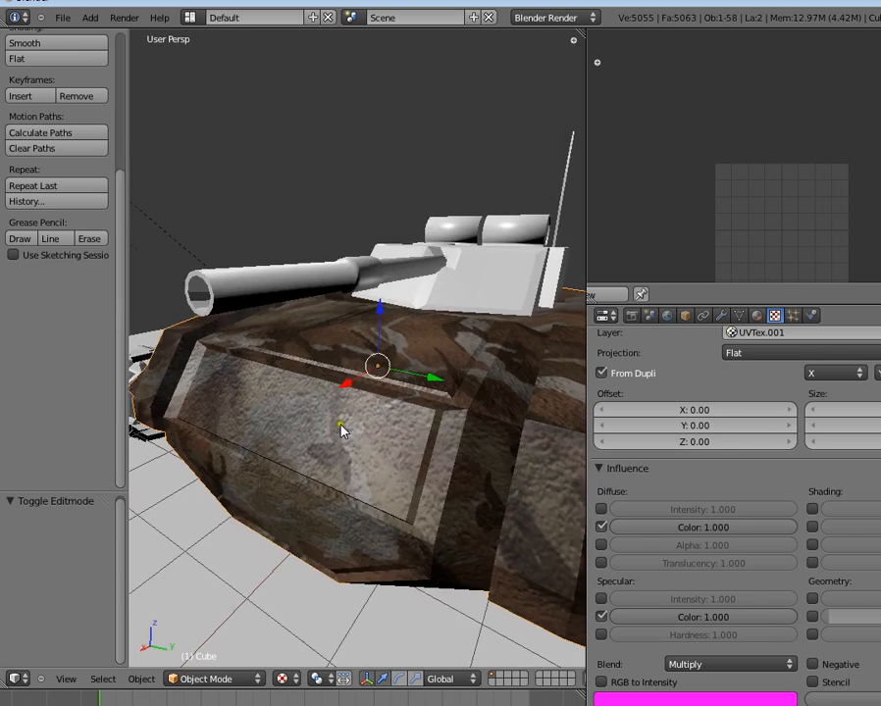
{"action": "scroll", "coordinate": [341, 431], "scroll_direction": "down", "scroll_amount": 3}
{"action": "middle_click_drag", "start_coordinate": [366, 462], "coordinate": [348, 472]}
- Deselect everything to examine the hull's front surfaces without the outline and reselect the hull
{"action": "key", "text": "a"}
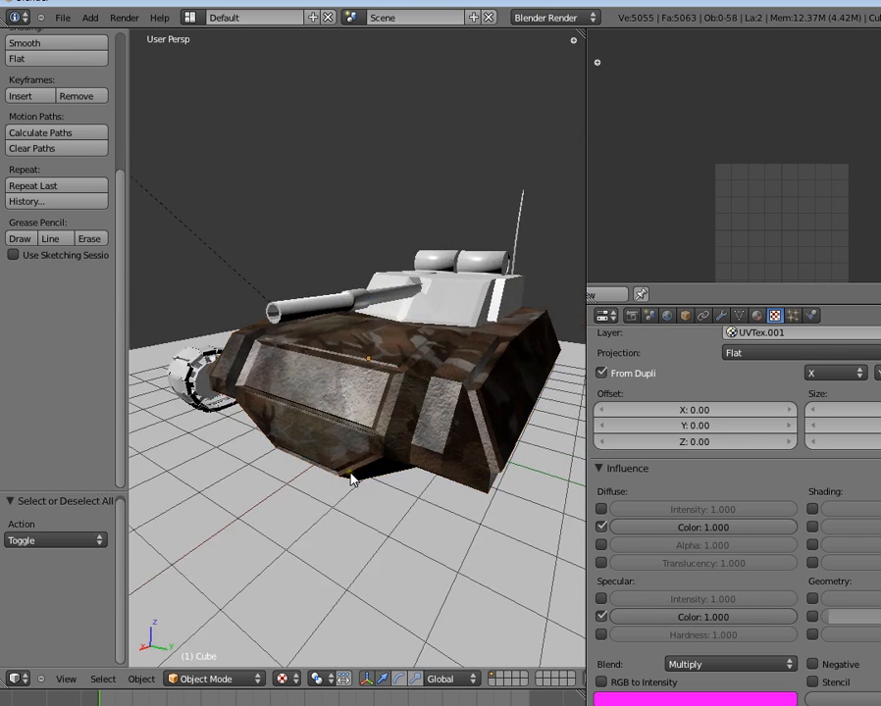
{"action": "scroll", "coordinate": [379, 551], "scroll_direction": "up", "scroll_amount": 3}
{"action": "scroll", "coordinate": [378, 545], "scroll_direction": "down", "scroll_amount": 3}
{"action": "middle_click_drag", "start_coordinate": [377, 545], "coordinate": [410, 361]}
{"action": "scroll", "coordinate": [282, 426], "scroll_direction": "up", "scroll_amount": 3}
{"action": "right_click", "coordinate": [403, 369]}
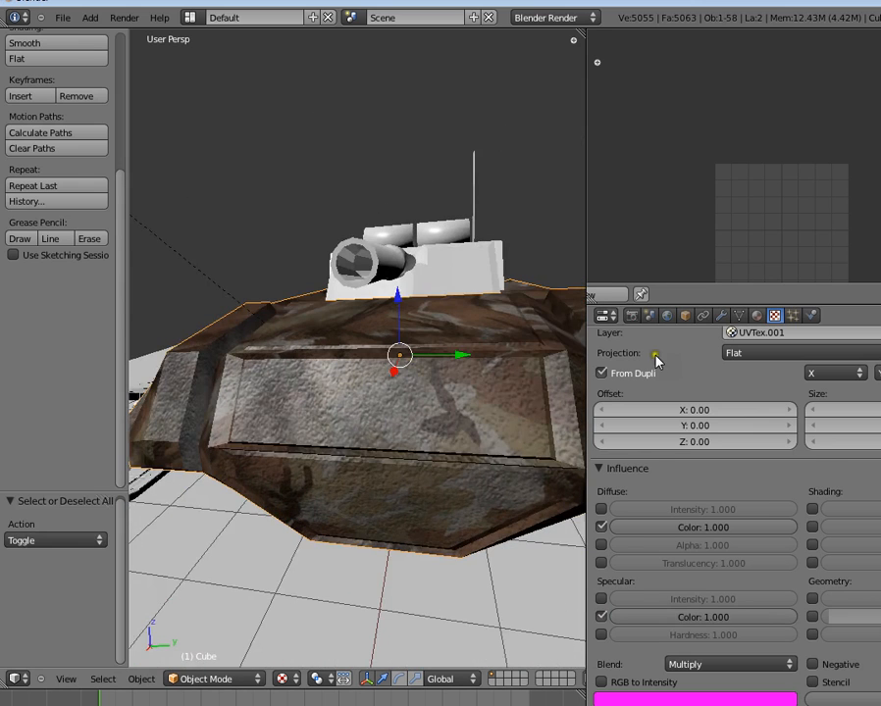
- Add a new texture in the tank body material's third slot and set its type to Image or Movie
{"action": "scroll", "coordinate": [814, 451], "scroll_direction": "up", "scroll_amount": 12}
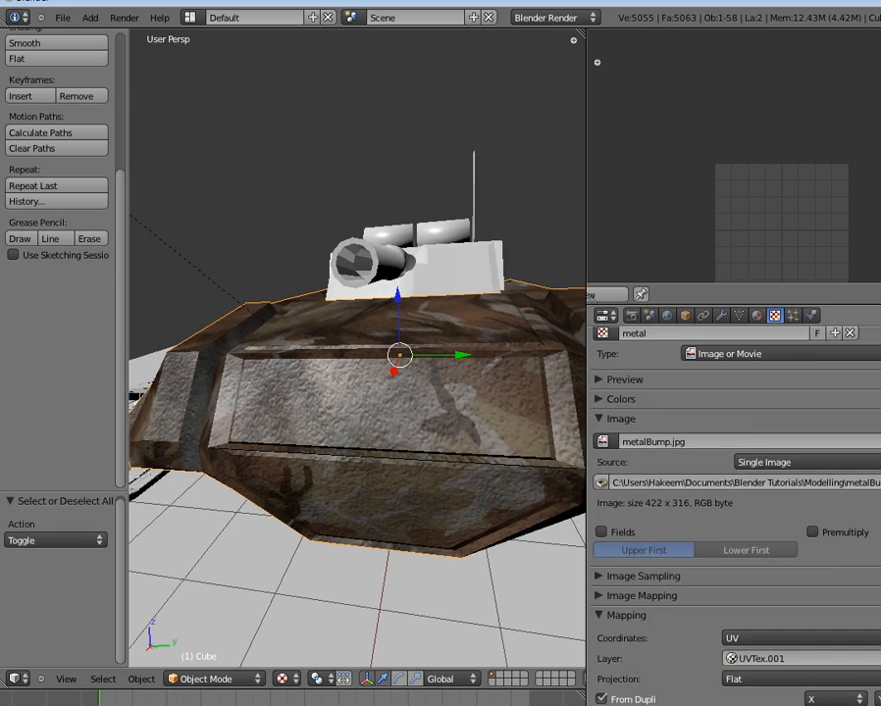
{"action": "scroll", "coordinate": [735, 441], "scroll_direction": "up", "scroll_amount": 2}
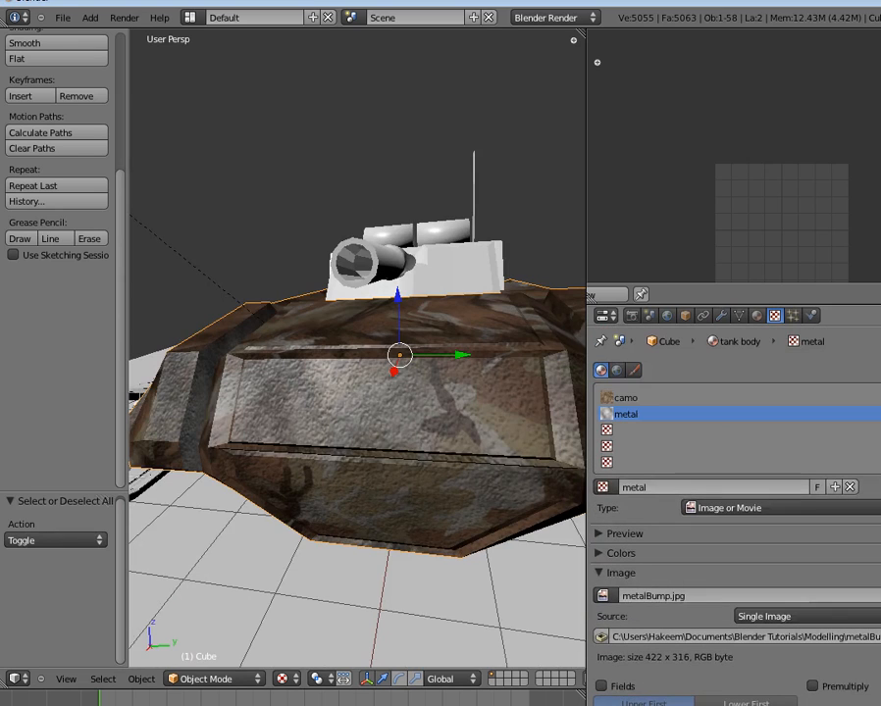
{"action": "left_click", "coordinate": [640, 429]}
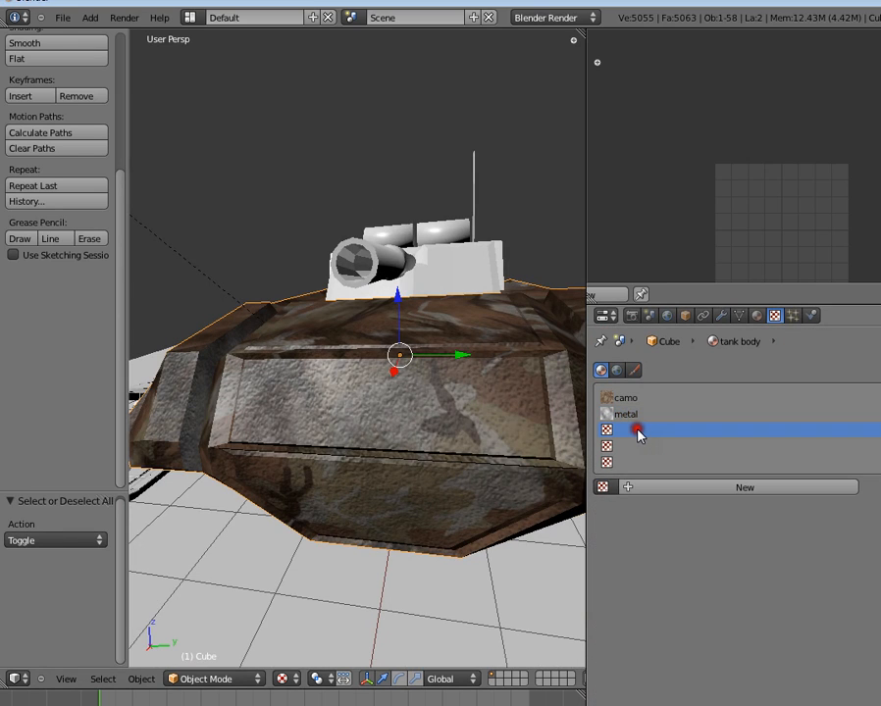
{"action": "left_click", "coordinate": [681, 487]}
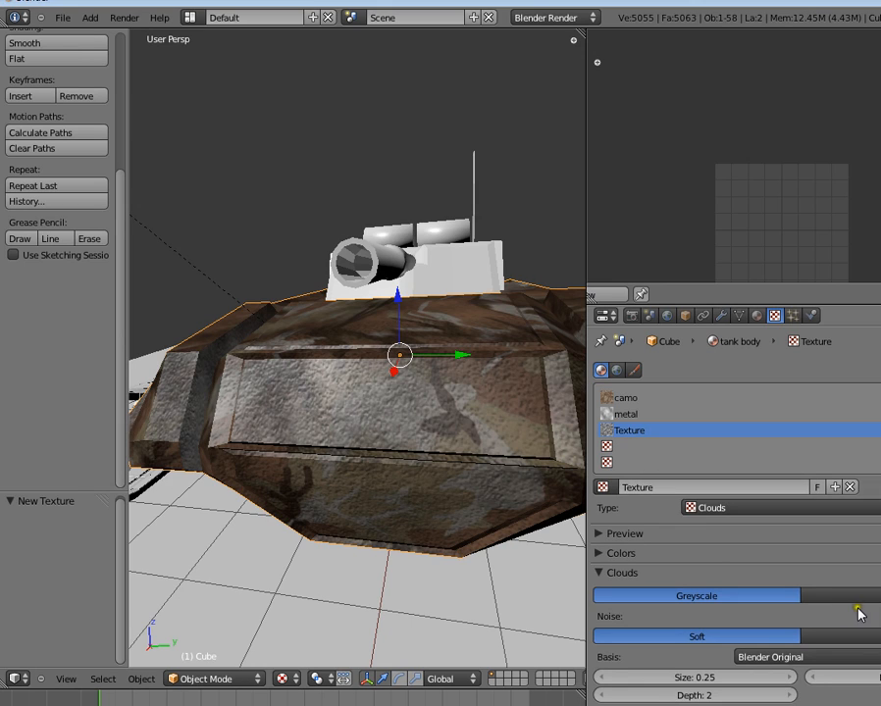
{"action": "left_click", "coordinate": [770, 508]}
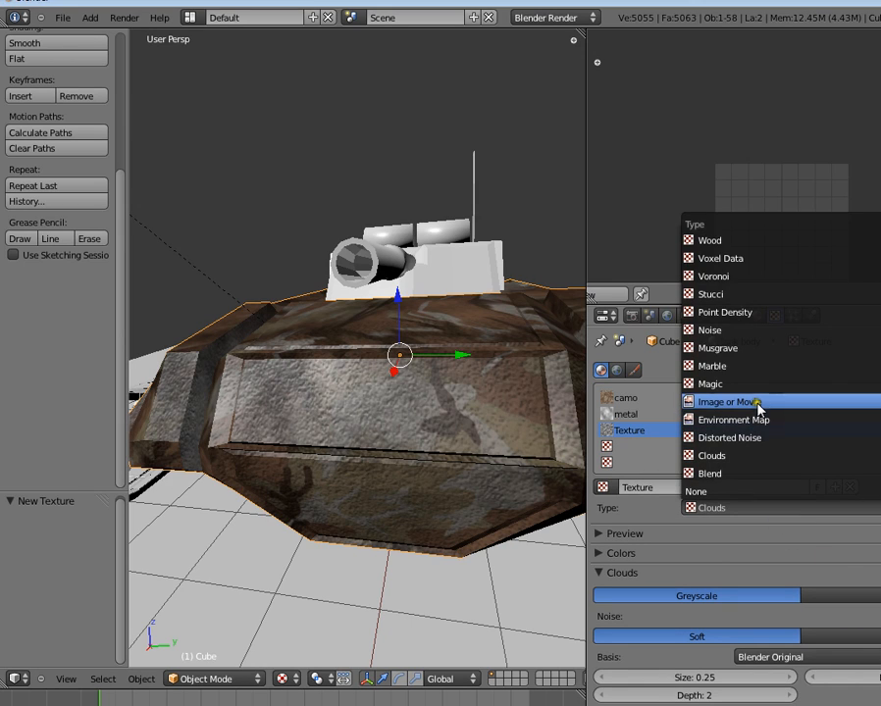
{"action": "left_click", "coordinate": [757, 402]}
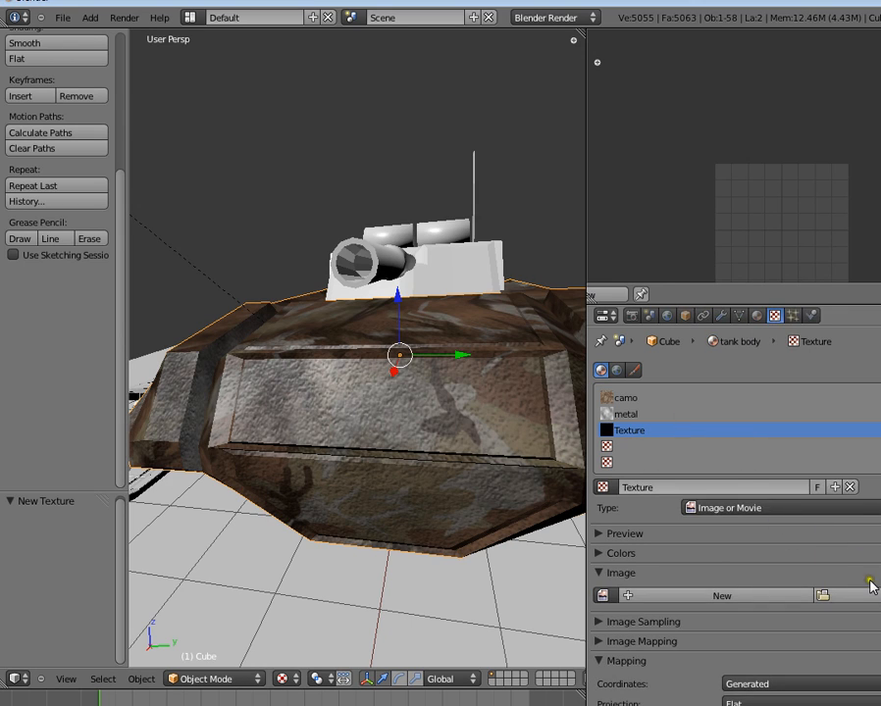
- Load superRUST.jpg from the Modelling folder as the new texture's image and inspect it on the hull
{"action": "left_click", "coordinate": [867, 587]}
{"action": "left_click", "coordinate": [87, 310]}
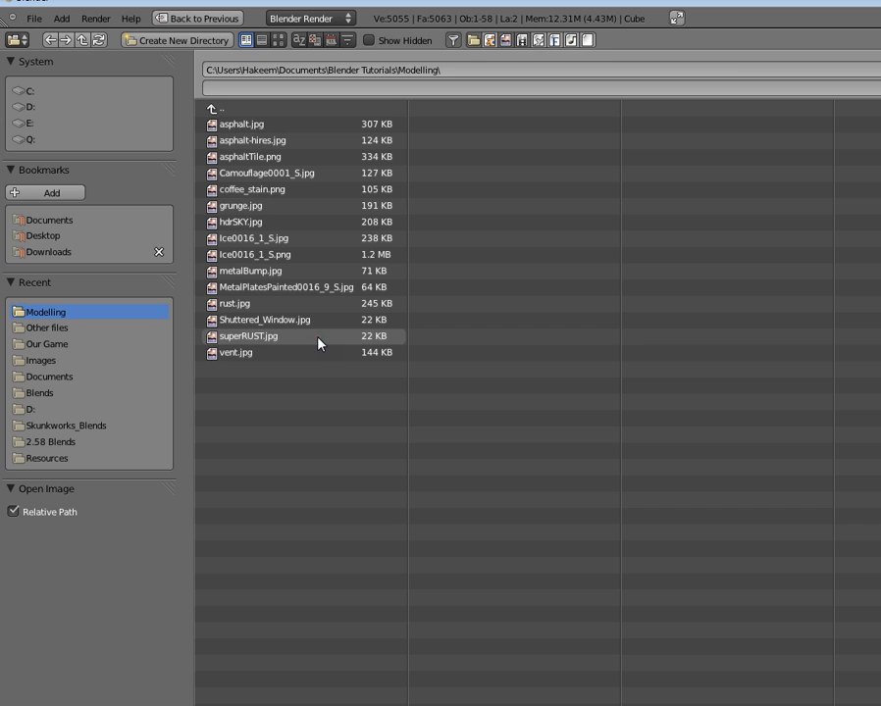
{"action": "left_click", "coordinate": [317, 336]}
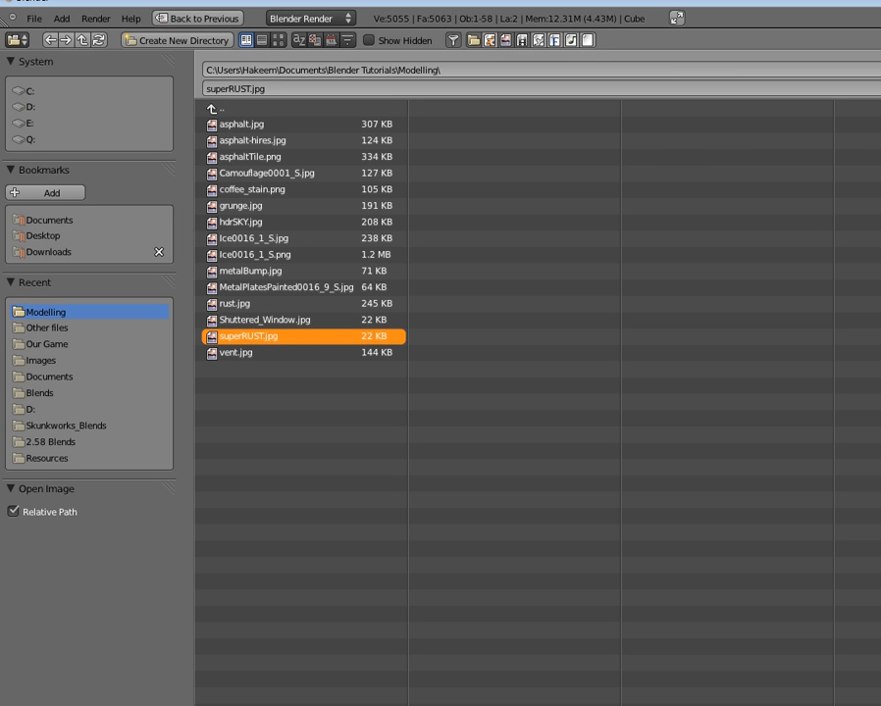
{"action": "key", "text": "Return"}
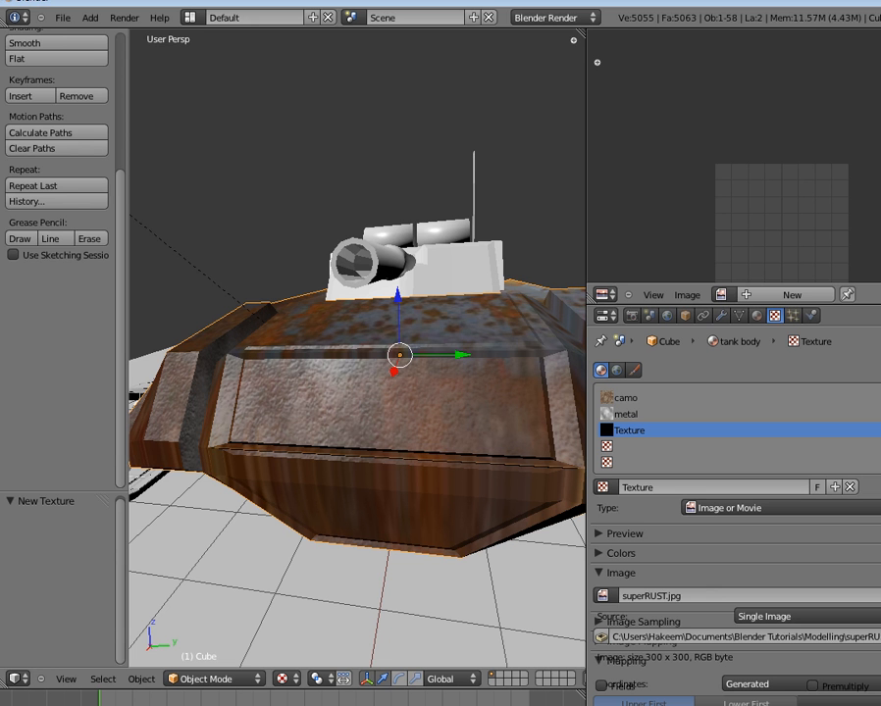
{"action": "scroll", "coordinate": [379, 517], "scroll_direction": "down", "scroll_amount": 2}
{"action": "middle_click_drag", "start_coordinate": [382, 431], "coordinate": [530, 500]}
- Try UV coordinates with the UVTex layer for the rust texture and check its look on the hull
{"action": "scroll", "coordinate": [768, 526], "scroll_direction": "down", "scroll_amount": 3}
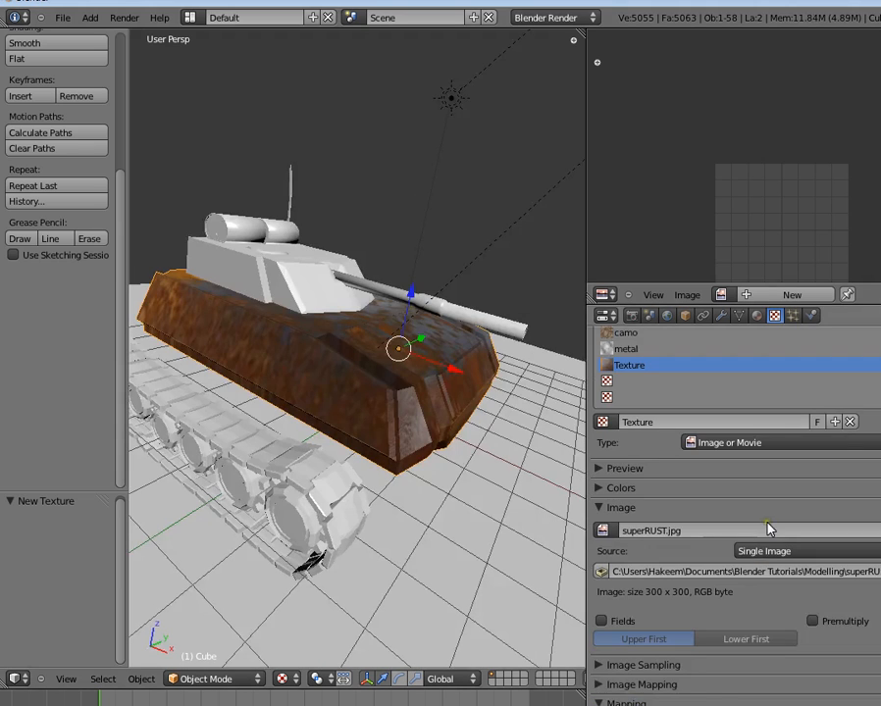
{"action": "scroll", "coordinate": [768, 526], "scroll_direction": "down", "scroll_amount": 4}
{"action": "left_click", "coordinate": [765, 629]}
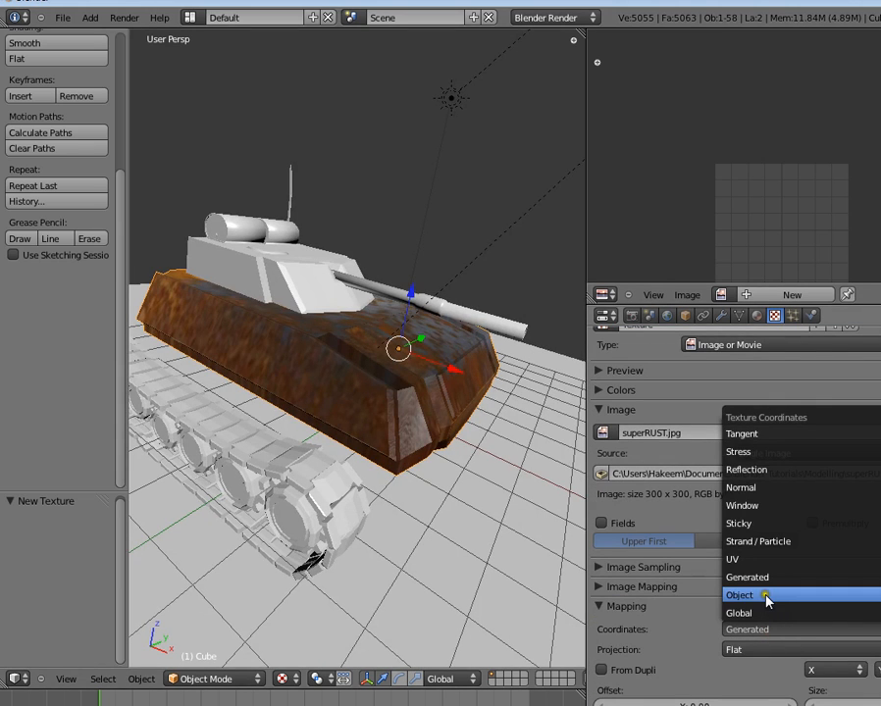
{"action": "left_click", "coordinate": [757, 559]}
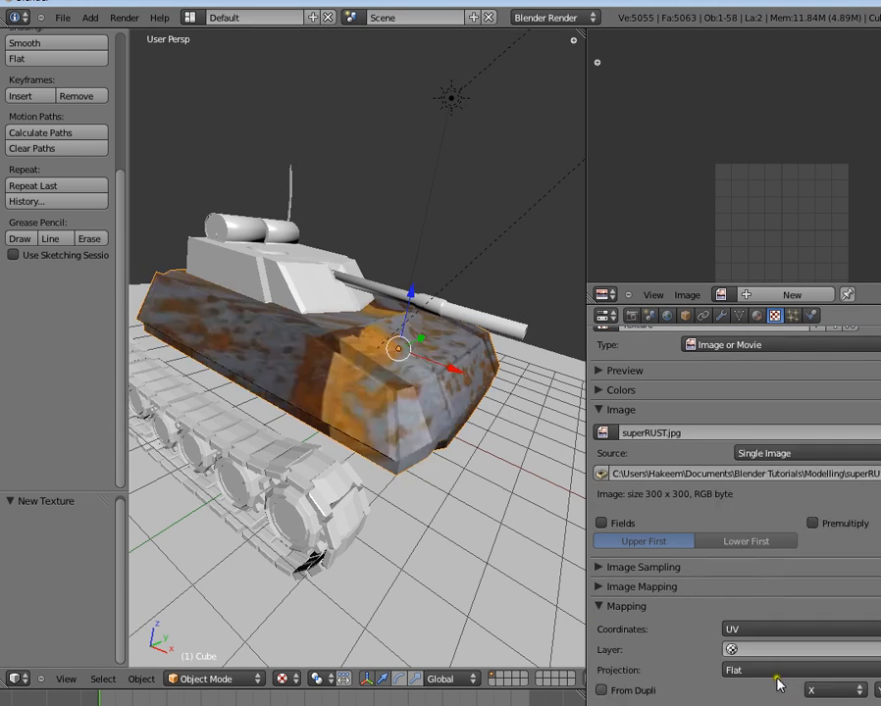
{"action": "left_click", "coordinate": [770, 649]}
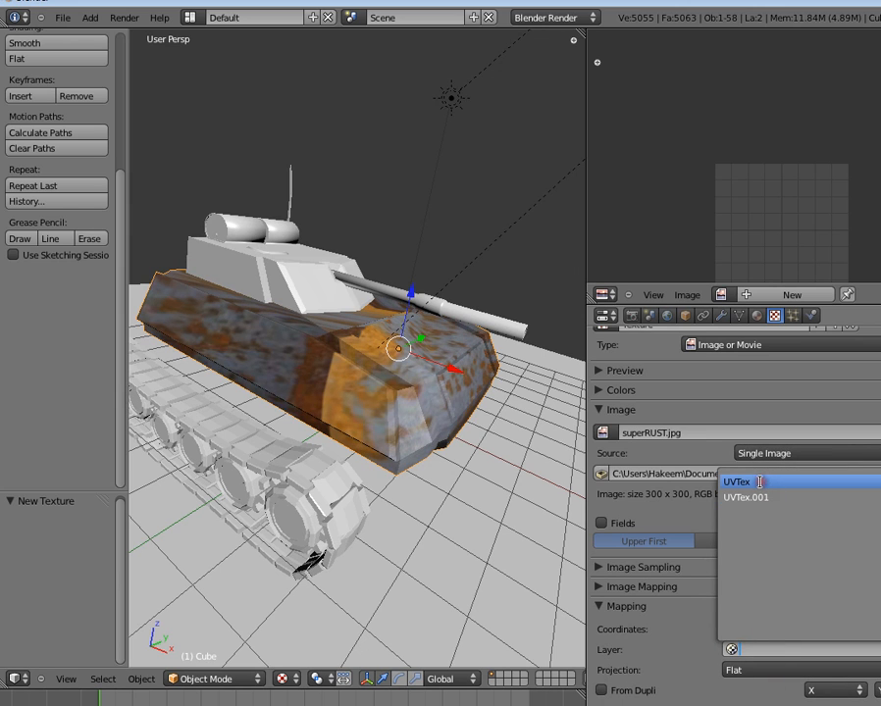
{"action": "key", "text": "Return"}
{"action": "middle_click_drag", "start_coordinate": [435, 458], "coordinate": [314, 447]}
- Try UVTex.001 as the rust texture's UV layer and set its coordinates back to Generated
{"action": "left_click", "coordinate": [728, 649]}
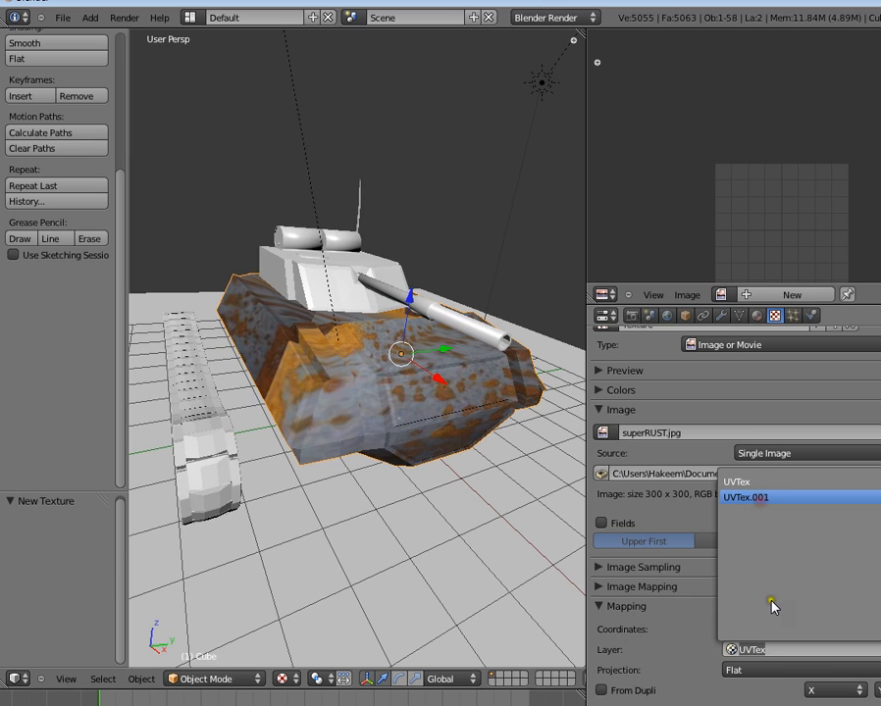
{"action": "key", "text": "Return"}
{"action": "left_click", "coordinate": [773, 627]}
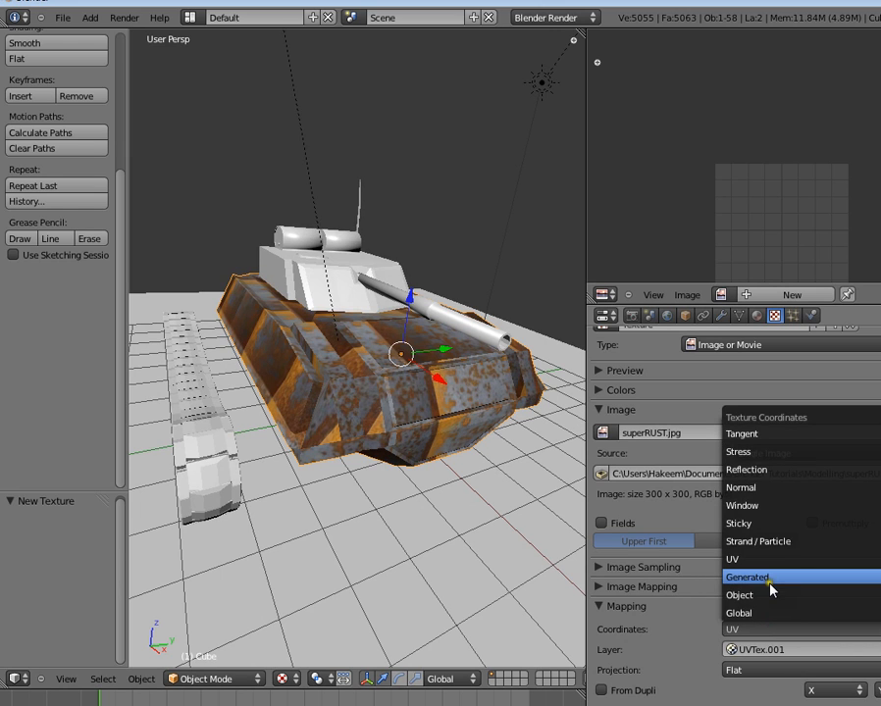
{"action": "left_click", "coordinate": [770, 583]}
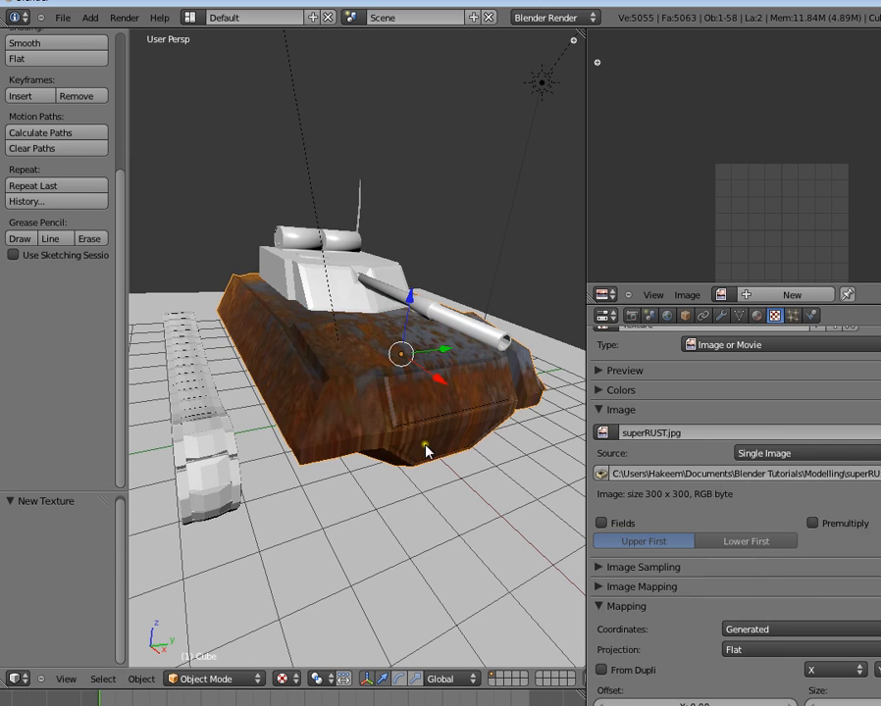
- Inspect the rust texture's Generated mapping on the tank hull from the front, side and rear
{"action": "middle_click_drag", "start_coordinate": [427, 451], "coordinate": [371, 471]}
{"action": "key", "text": "a"}
{"action": "scroll", "coordinate": [381, 463], "scroll_direction": "up", "scroll_amount": 1}
{"action": "right_click", "coordinate": [383, 452]}
{"action": "scroll", "coordinate": [384, 446], "scroll_direction": "up", "scroll_amount": 1}
{"action": "scroll", "coordinate": [388, 453], "scroll_direction": "down", "scroll_amount": 2}
{"action": "key", "text": "a"}
{"action": "middle_click_drag", "start_coordinate": [464, 466], "coordinate": [350, 501]}
{"action": "scroll", "coordinate": [414, 414], "scroll_direction": "down", "scroll_amount": 4}
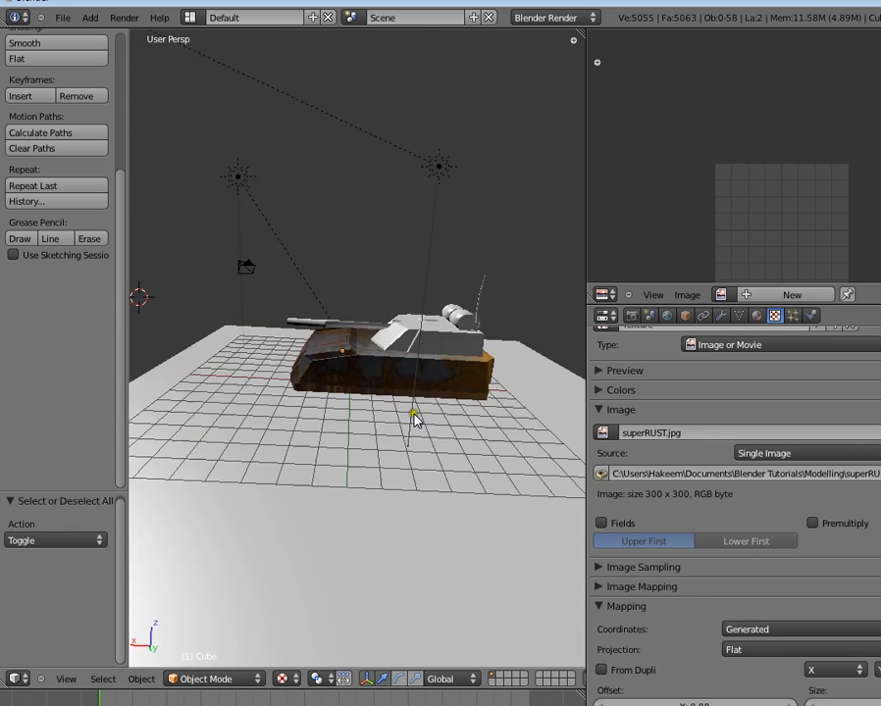
{"action": "middle_click_drag", "start_coordinate": [414, 414], "coordinate": [300, 381]}
{"action": "scroll", "coordinate": [310, 424], "scroll_direction": "up", "scroll_amount": 4}
{"action": "scroll", "coordinate": [363, 414], "scroll_direction": "down", "scroll_amount": 1}
{"action": "right_click", "coordinate": [344, 415]}
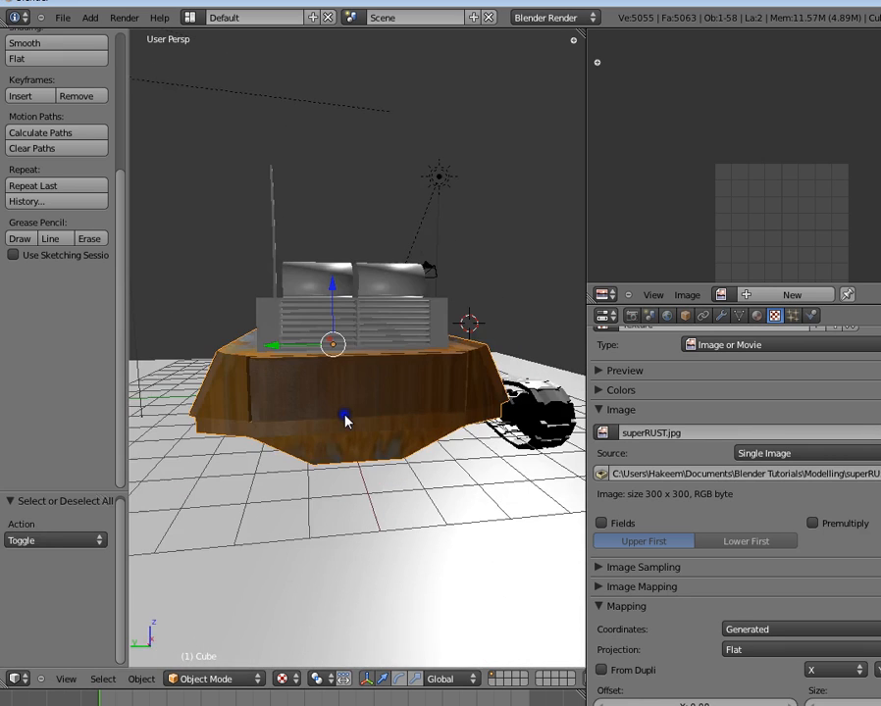
{"action": "middle_click_drag", "start_coordinate": [344, 420], "coordinate": [360, 432]}
{"action": "key", "text": "a"}
{"action": "scroll", "coordinate": [412, 419], "scroll_direction": "up", "scroll_amount": 2}
{"action": "right_click", "coordinate": [362, 434]}
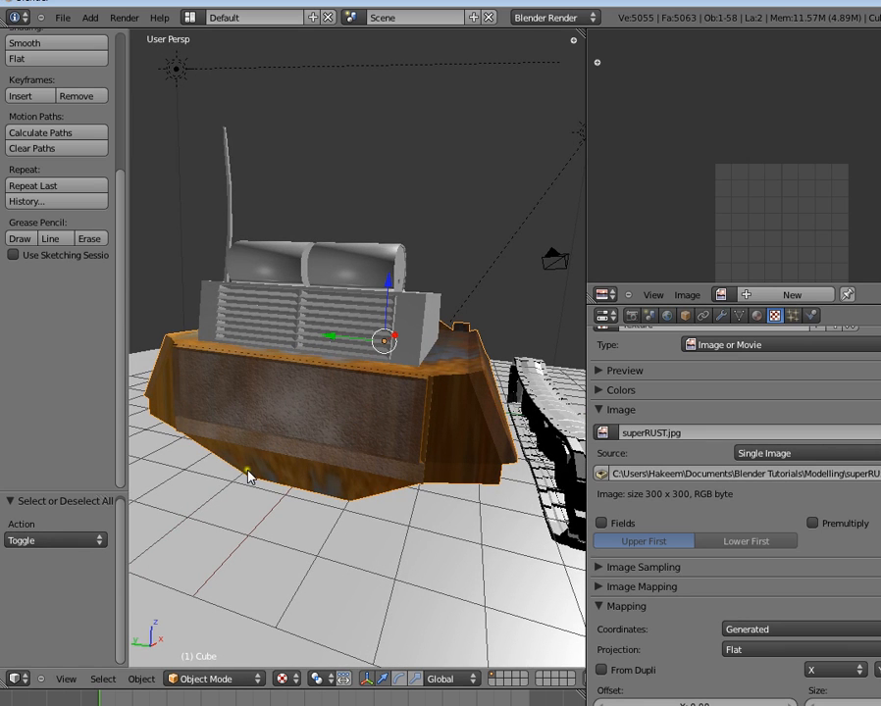
{"action": "middle_click_drag", "start_coordinate": [248, 471], "coordinate": [363, 499]}
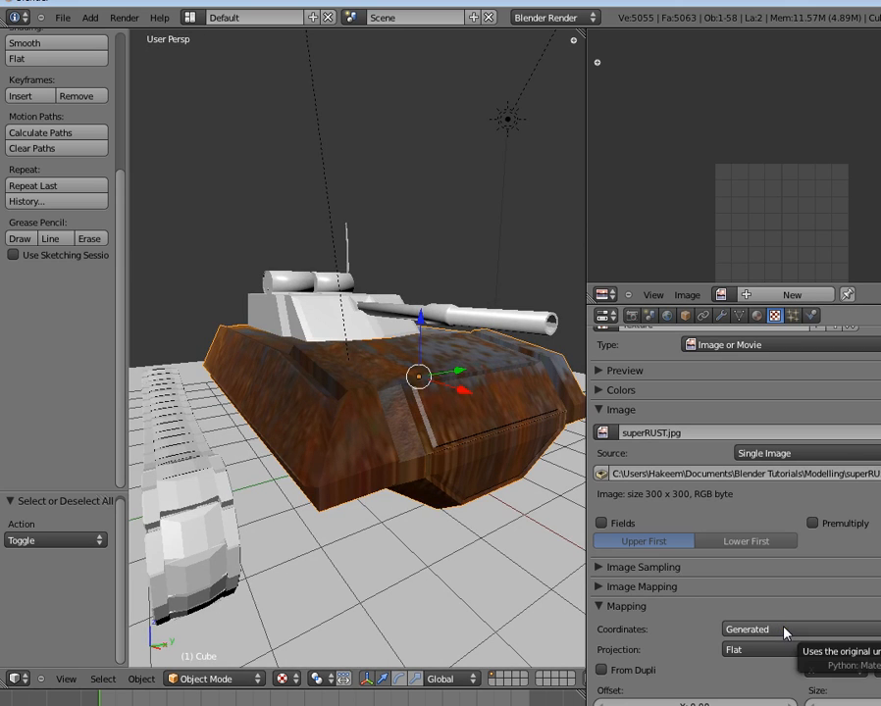
- Try the Overlay blend mode for the rust texture with a diffuse color influence of 0.792 and check the hull
{"action": "scroll", "coordinate": [630, 660], "scroll_direction": "down", "scroll_amount": 8}
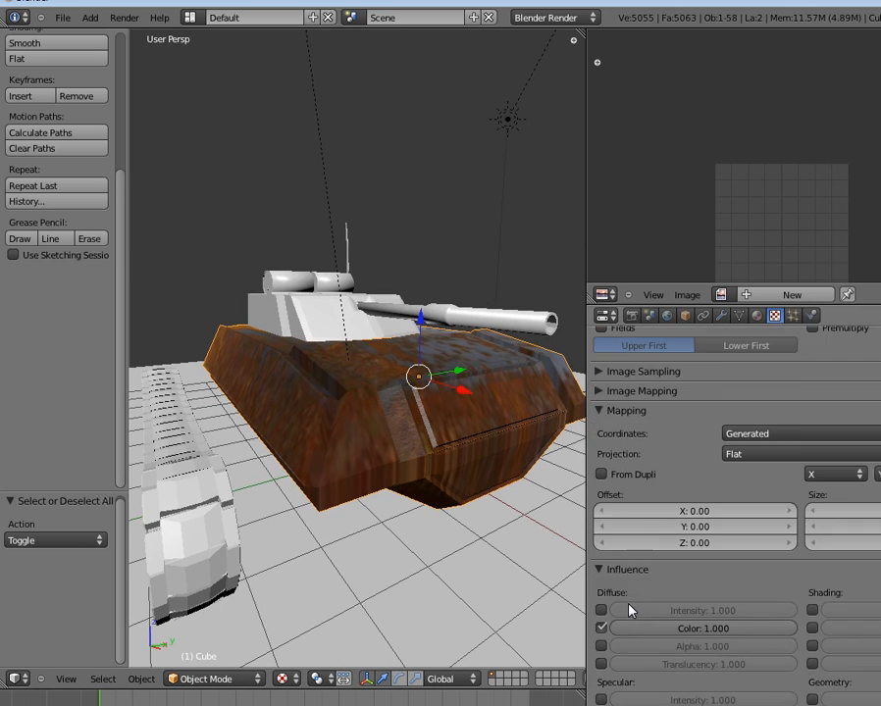
{"action": "left_click", "coordinate": [688, 664]}
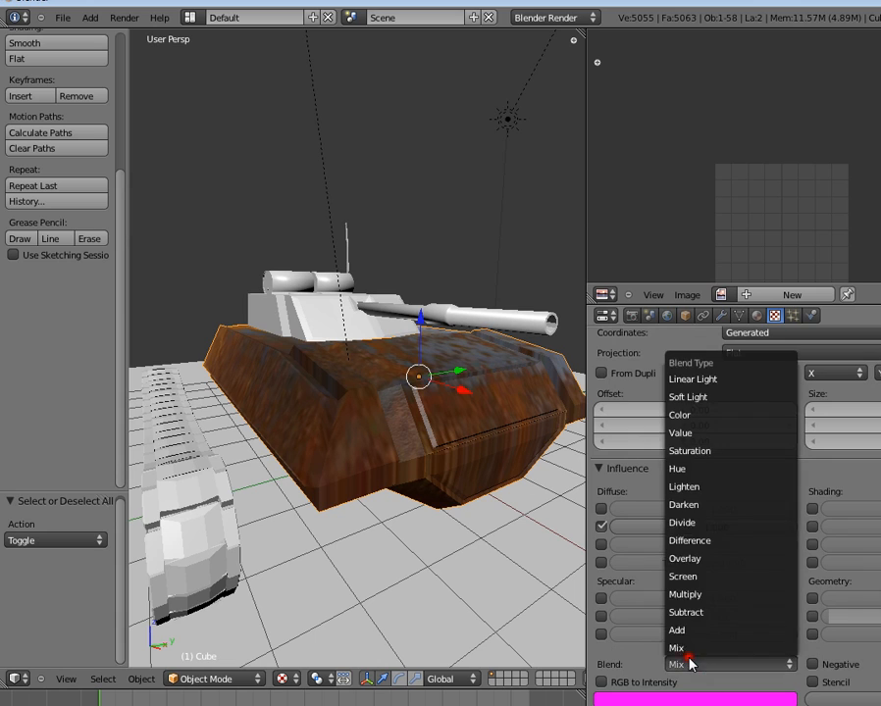
{"action": "left_click", "coordinate": [699, 560]}
{"action": "middle_click_drag", "start_coordinate": [392, 442], "coordinate": [389, 488]}
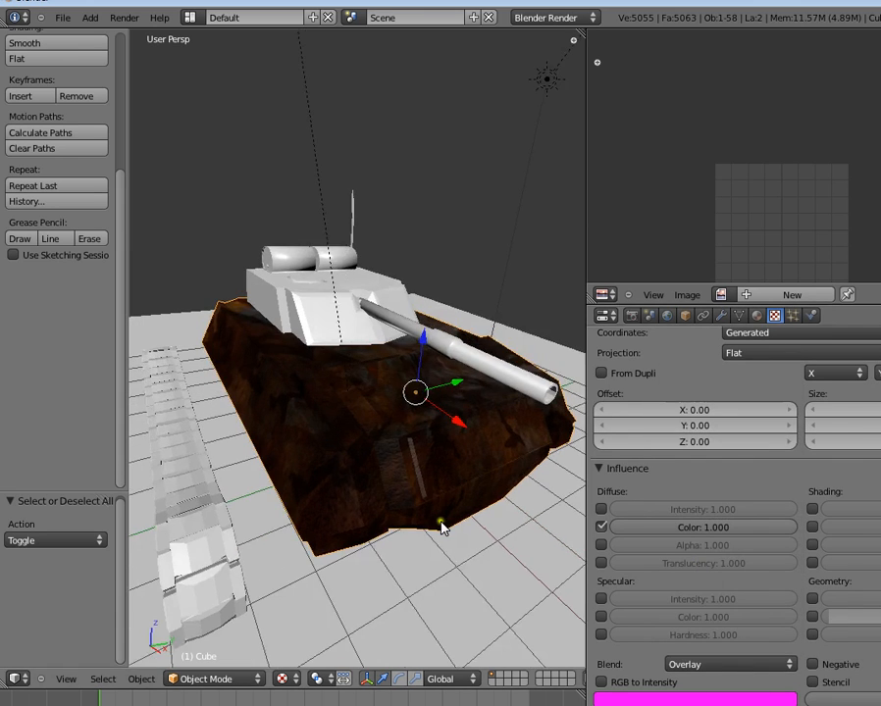
{"action": "mouse_move", "coordinate": [767, 526]}
{"action": "left_mouse_down"}
{"action": "mouse_move", "coordinate": [720, 526]}
{"action": "mouse_move", "coordinate": [764, 530]}
{"action": "left_mouse_up"}
{"action": "scroll", "coordinate": [355, 461], "scroll_direction": "up", "scroll_amount": 3}
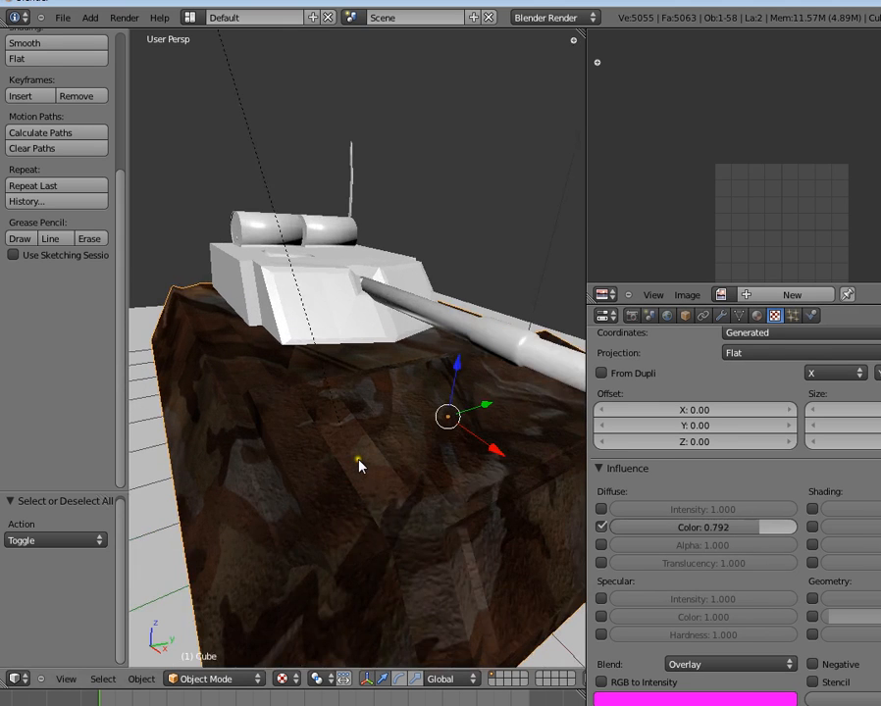
{"action": "middle_click_drag", "start_coordinate": [357, 458], "coordinate": [353, 583]}
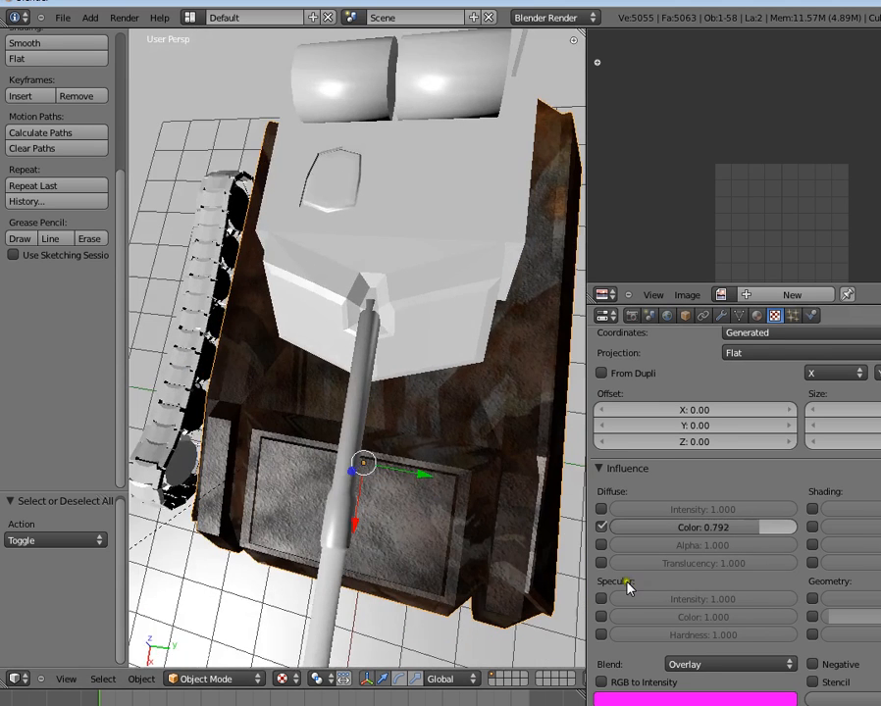
- Try the Subtract blend mode for the rust texture and view the result on the hull
{"action": "left_click", "coordinate": [699, 666]}
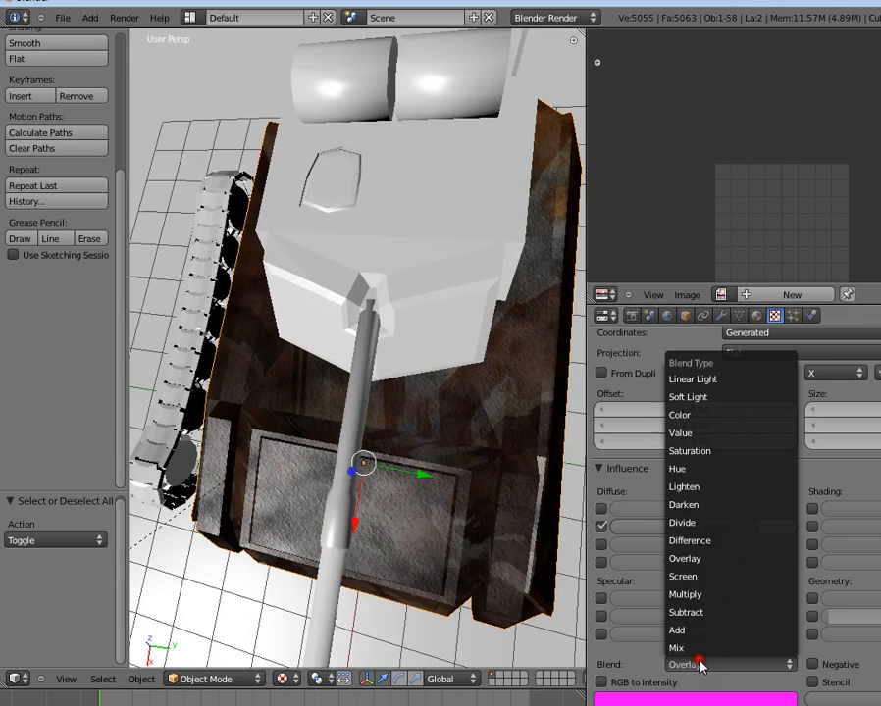
{"action": "left_click", "coordinate": [686, 612]}
{"action": "middle_click_drag", "start_coordinate": [374, 548], "coordinate": [333, 284]}
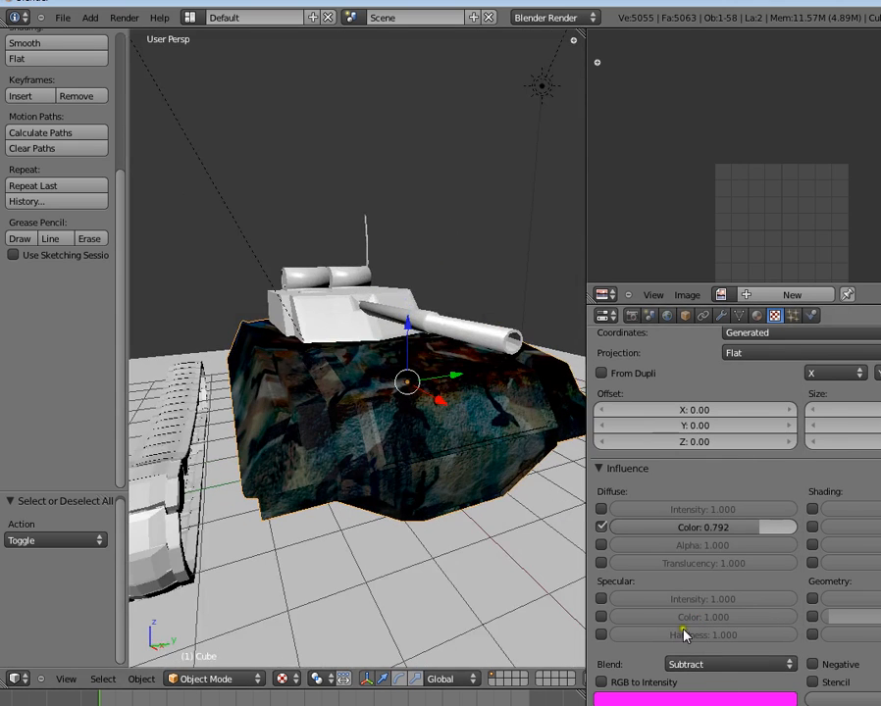
{"action": "left_click", "coordinate": [697, 666]}
{"action": "left_click", "coordinate": [691, 665]}
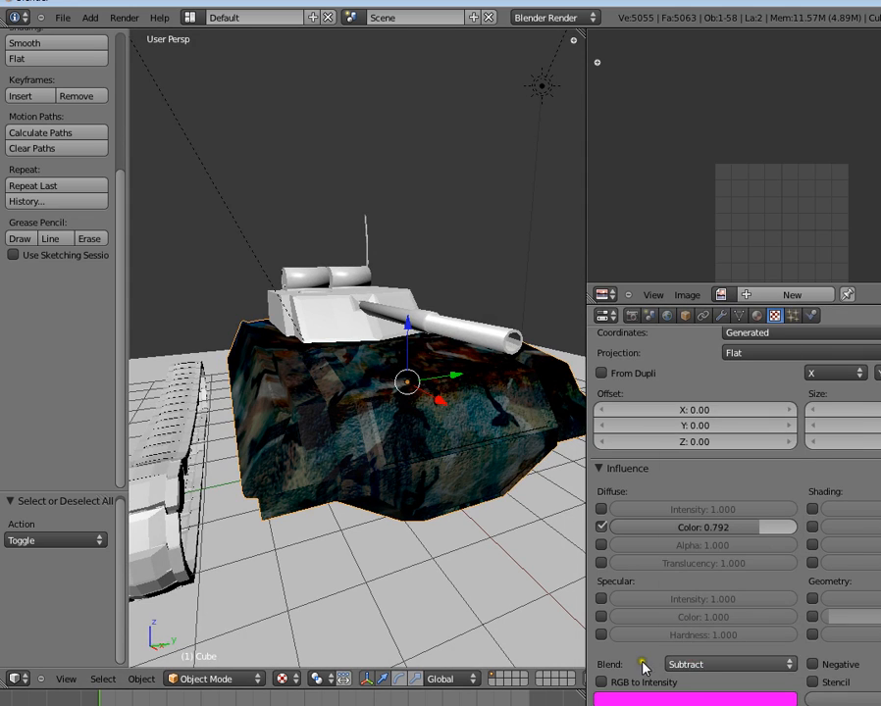
- Try the Add blend mode for the rust texture with its diffuse color influence lowered to 0.208, checking the hull's rear and side
{"action": "left_click", "coordinate": [705, 666]}
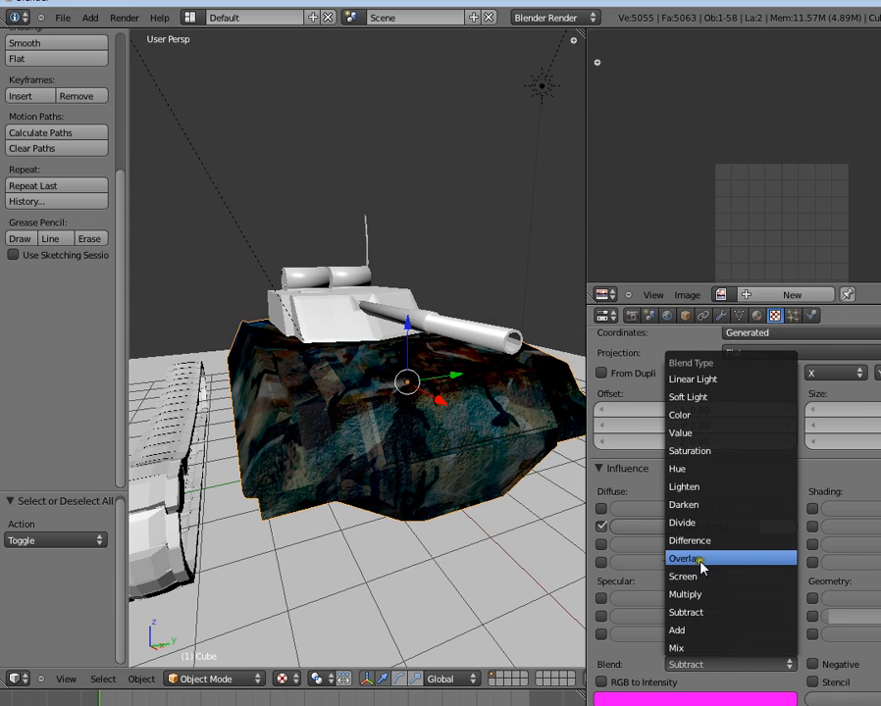
{"action": "left_click", "coordinate": [712, 631]}
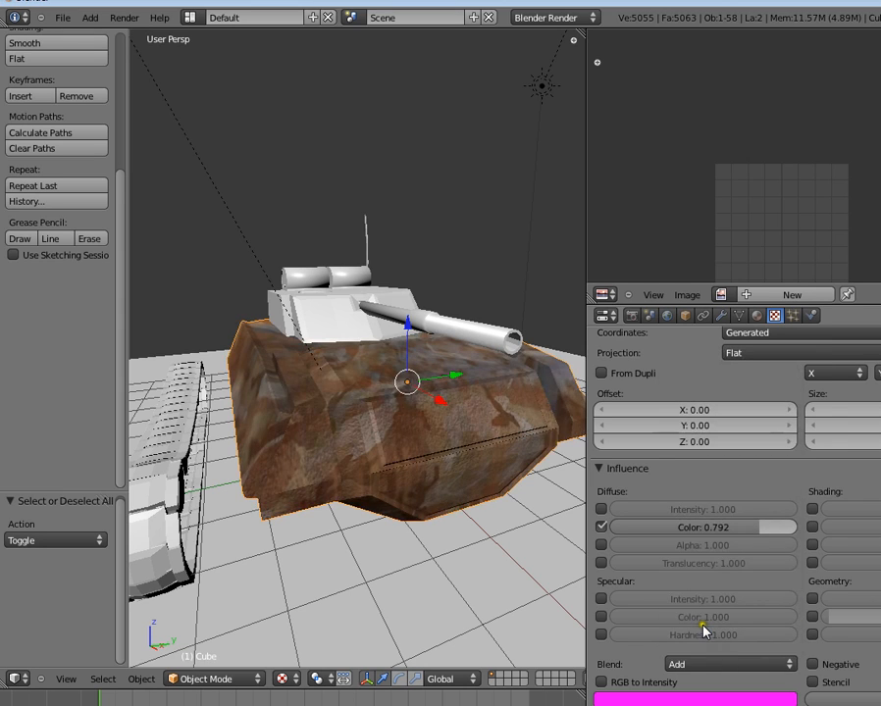
{"action": "middle_click_drag", "start_coordinate": [498, 529], "coordinate": [271, 427]}
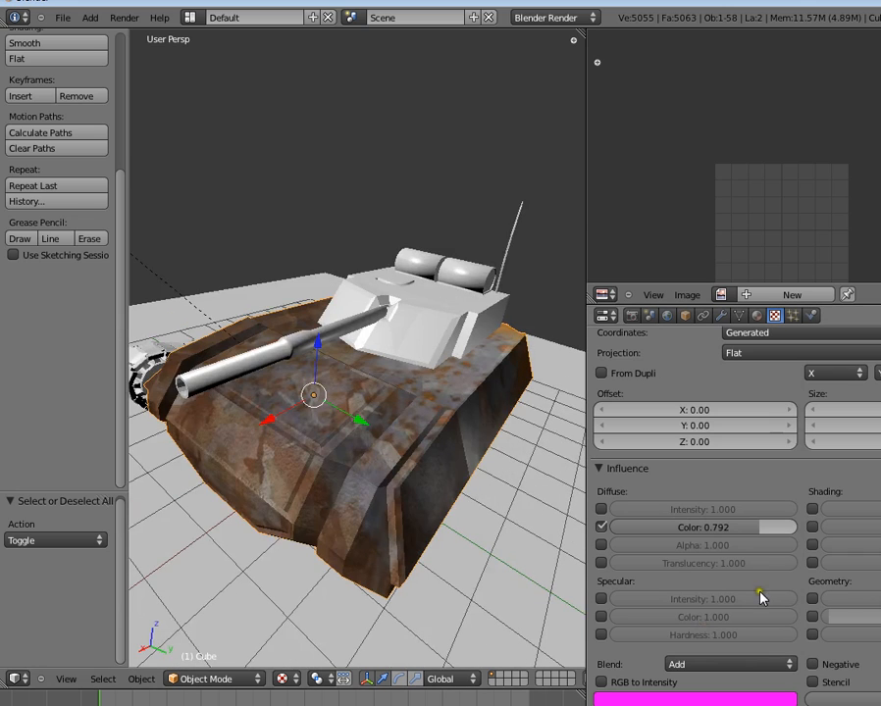
{"action": "left_click_drag", "start_coordinate": [759, 529], "coordinate": [297, 475]}
{"action": "middle_click_drag", "start_coordinate": [298, 475], "coordinate": [200, 348]}
{"action": "scroll", "coordinate": [200, 349], "scroll_direction": "down", "scroll_amount": 5}
{"action": "scroll", "coordinate": [409, 387], "scroll_direction": "up", "scroll_amount": 7}
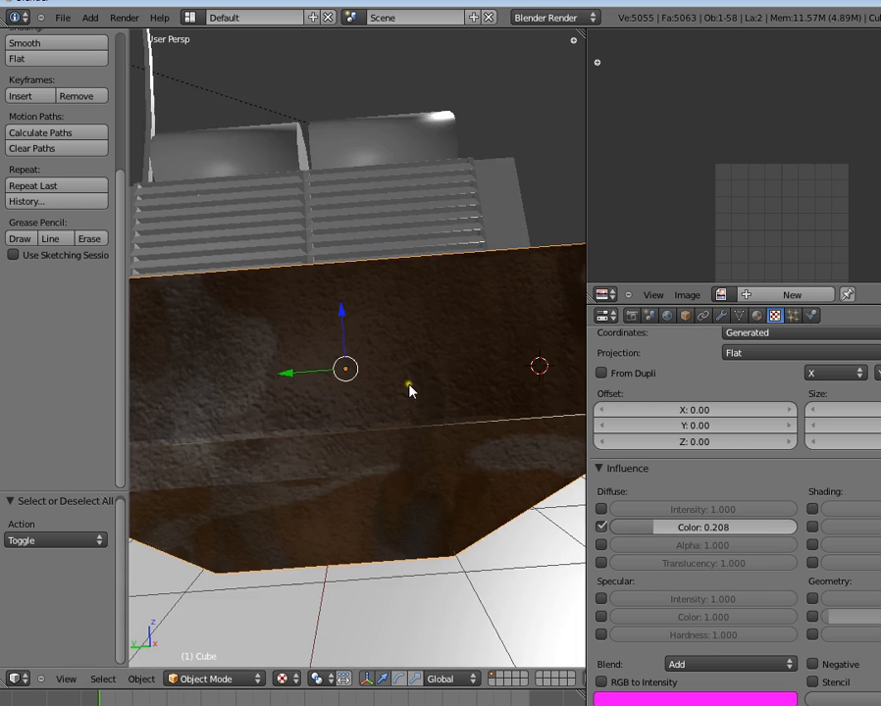
{"action": "middle_click_drag", "start_coordinate": [409, 387], "coordinate": [303, 424]}
{"action": "scroll", "coordinate": [303, 425], "scroll_direction": "down", "scroll_amount": 5}
{"action": "scroll", "coordinate": [304, 429], "scroll_direction": "up", "scroll_amount": 4}
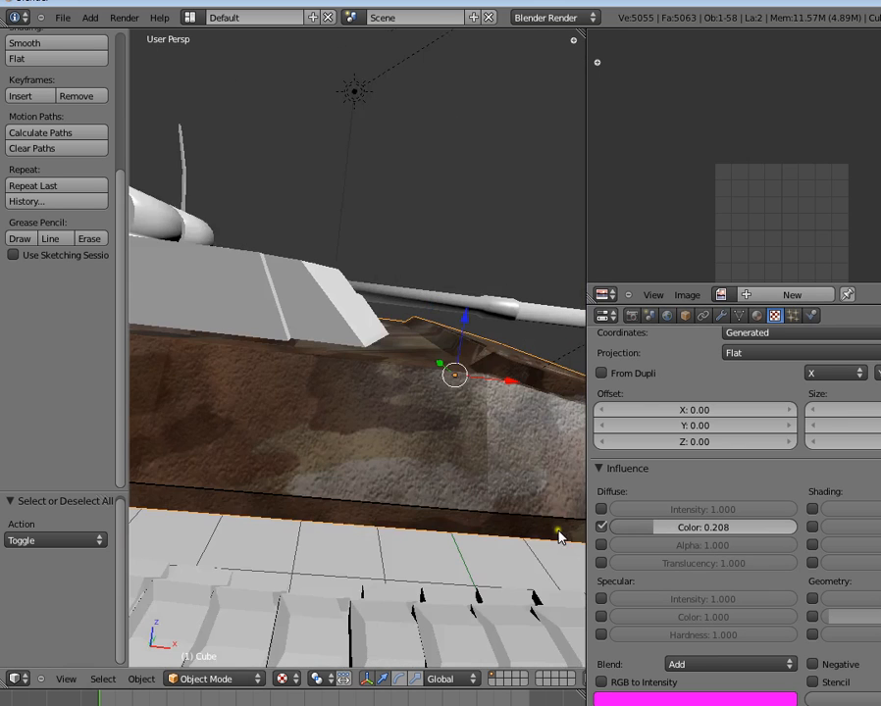
- Try the Multiply blend mode for the rust texture with diffuse color influences of 0.704 and 0.832
{"action": "left_click", "coordinate": [708, 663]}
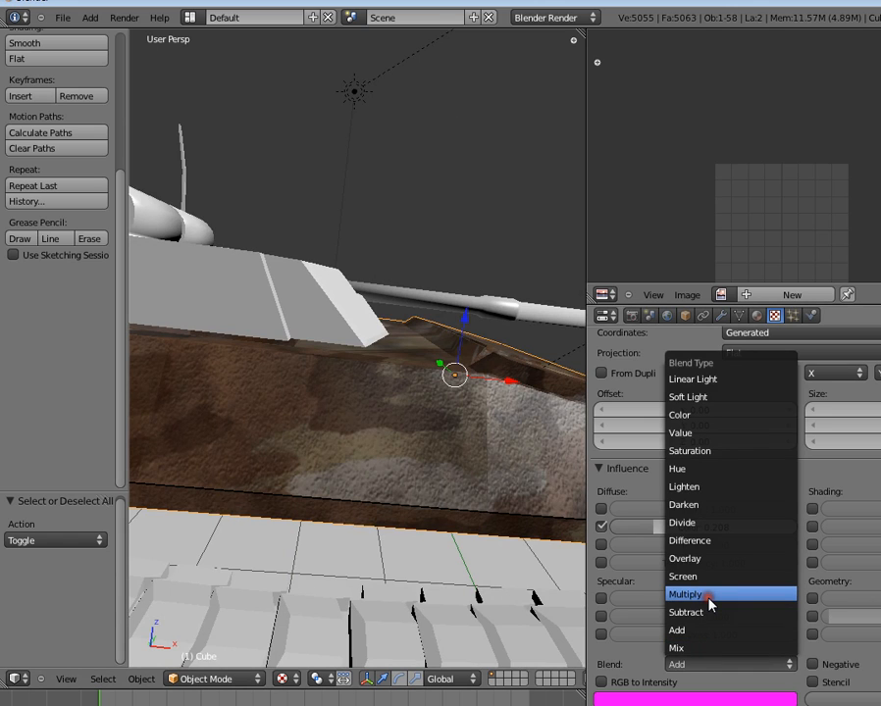
{"action": "left_click", "coordinate": [708, 599]}
{"action": "middle_click_drag", "start_coordinate": [566, 378], "coordinate": [431, 397]}
{"action": "scroll", "coordinate": [358, 432], "scroll_direction": "down", "scroll_amount": 1}
{"action": "left_click_drag", "start_coordinate": [610, 528], "coordinate": [753, 531]}
{"action": "middle_click_drag", "start_coordinate": [358, 393], "coordinate": [472, 359]}
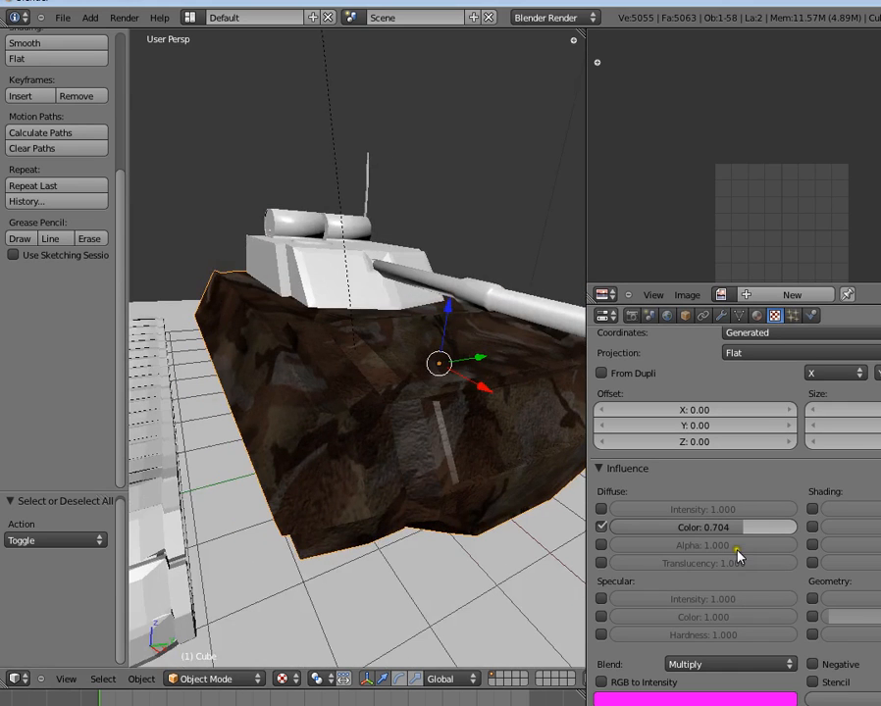
{"action": "left_click_drag", "start_coordinate": [763, 527], "coordinate": [789, 548]}
{"action": "middle_click_drag", "start_coordinate": [491, 412], "coordinate": [370, 423]}
{"action": "right_click", "coordinate": [370, 423]}
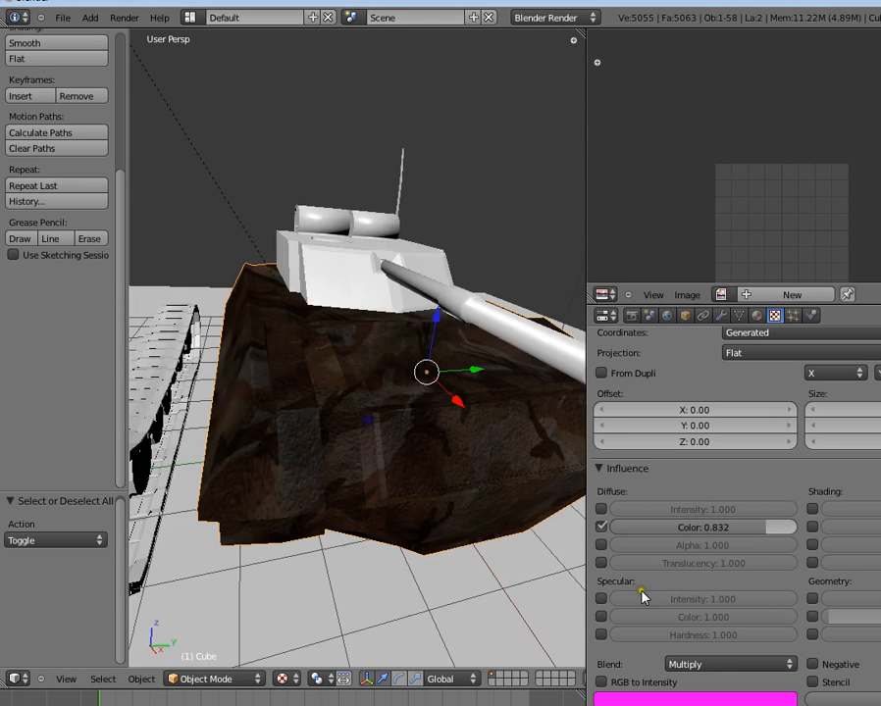
- Try the Difference and Divide blend modes for the rust texture on the hull
{"action": "left_click", "coordinate": [719, 670]}
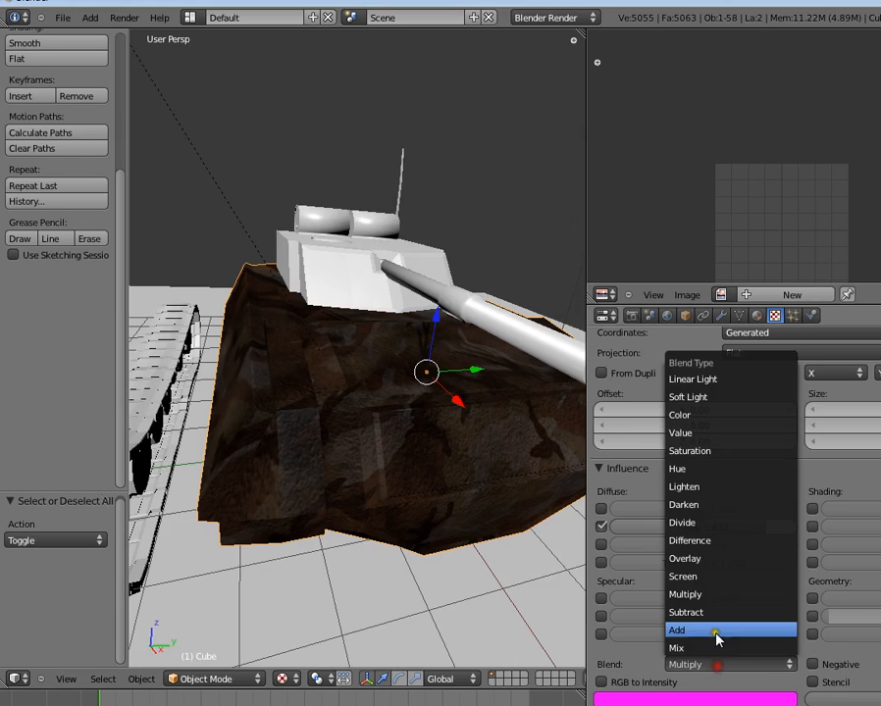
{"action": "left_click", "coordinate": [704, 541]}
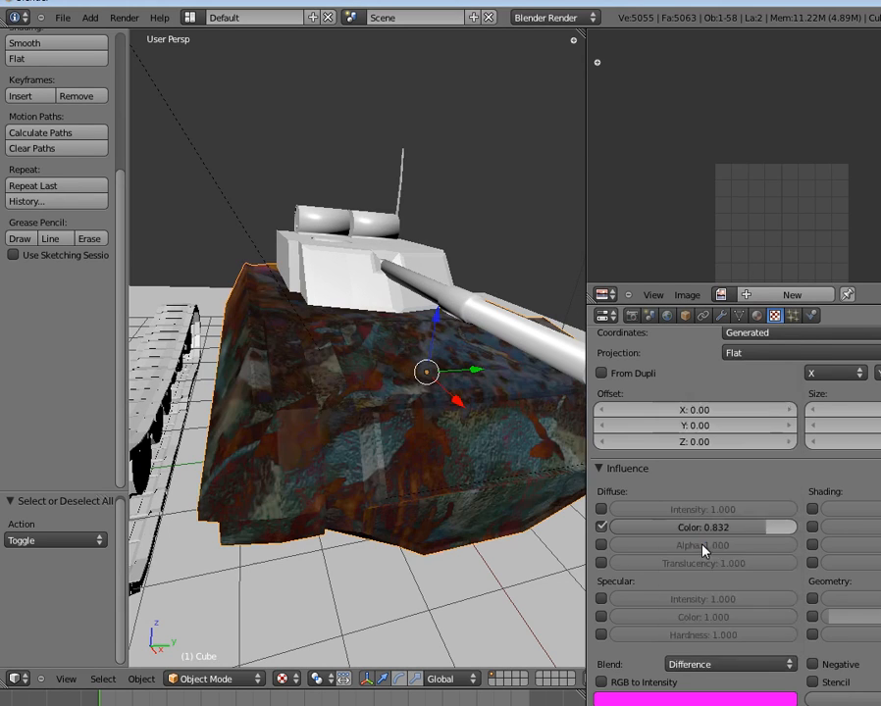
{"action": "left_click", "coordinate": [703, 663]}
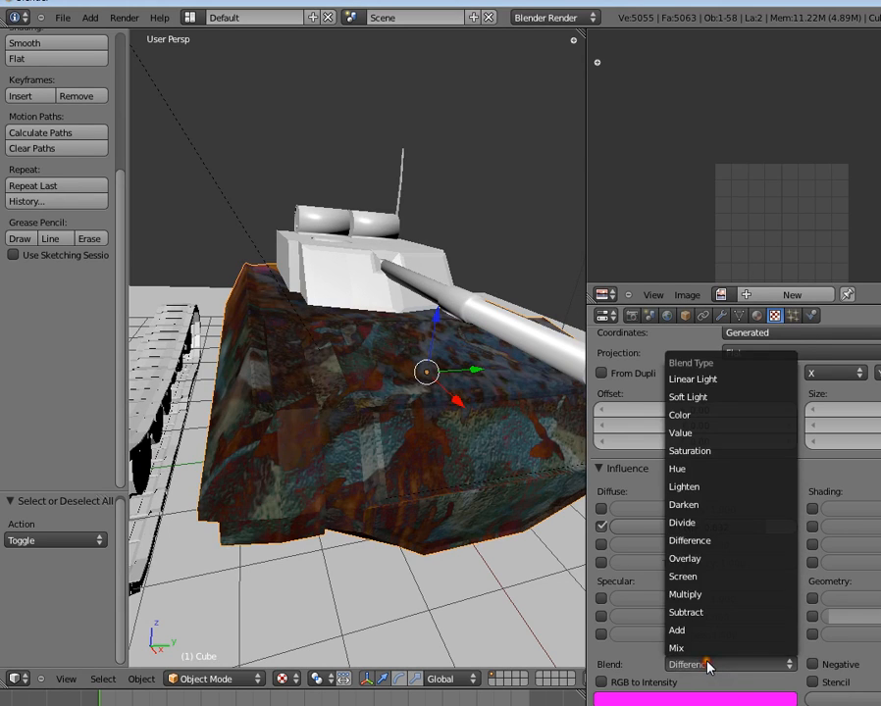
{"action": "left_click", "coordinate": [702, 525]}
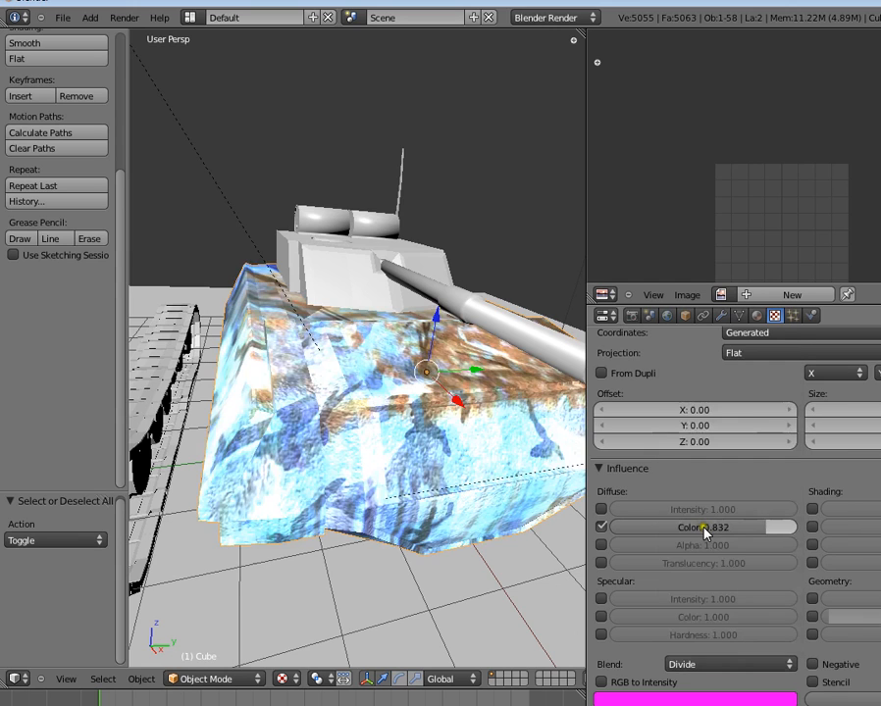
- Try the Lighten blend mode for the rust texture with a diffuse color influence of 0.677
{"action": "left_click", "coordinate": [713, 663]}
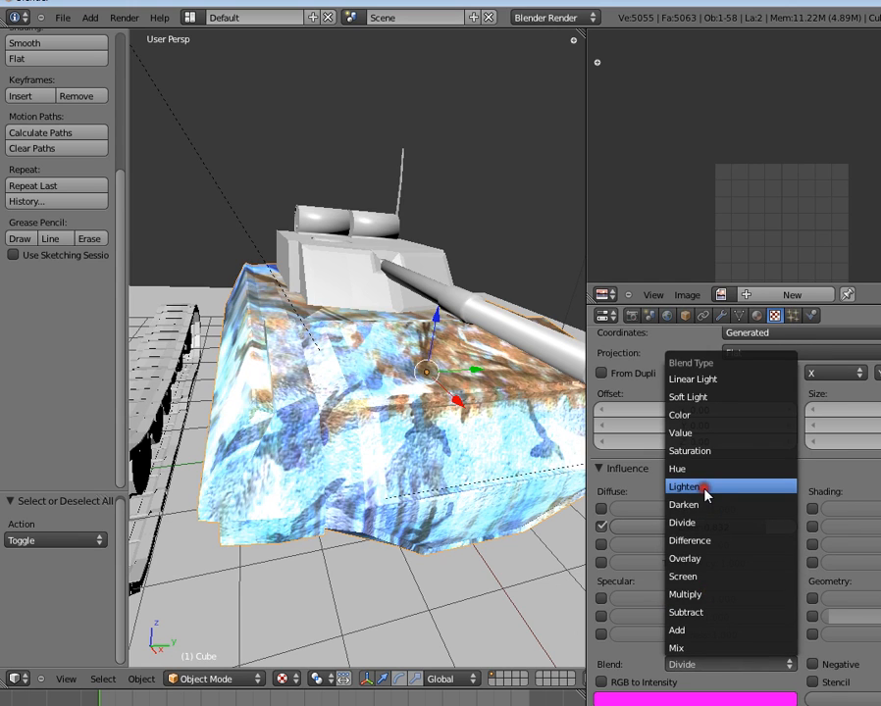
{"action": "left_click", "coordinate": [704, 489]}
{"action": "left_click_drag", "start_coordinate": [751, 532], "coordinate": [775, 531]}
- Set the rust texture's blend mode to Darken and its diffuse color influence to 0.779
{"action": "left_click", "coordinate": [728, 664]}
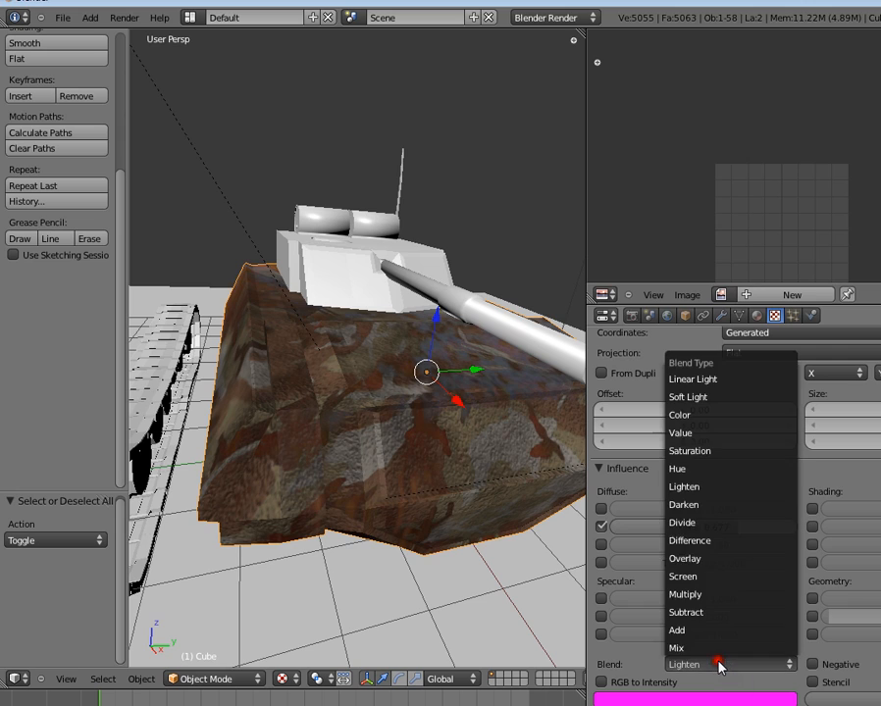
{"action": "left_click", "coordinate": [711, 503]}
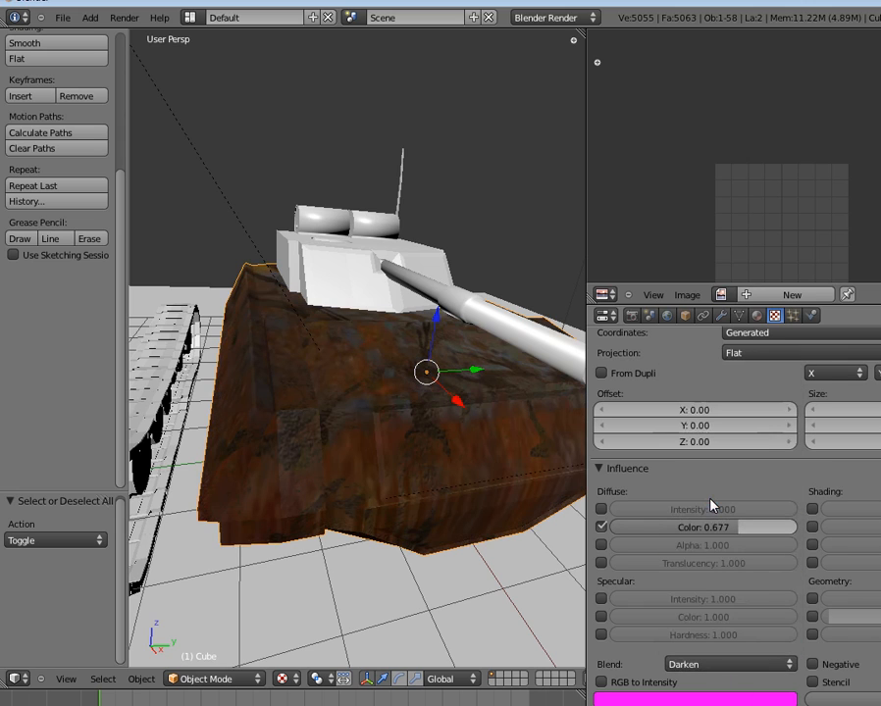
{"action": "left_click_drag", "start_coordinate": [691, 528], "coordinate": [391, 472]}
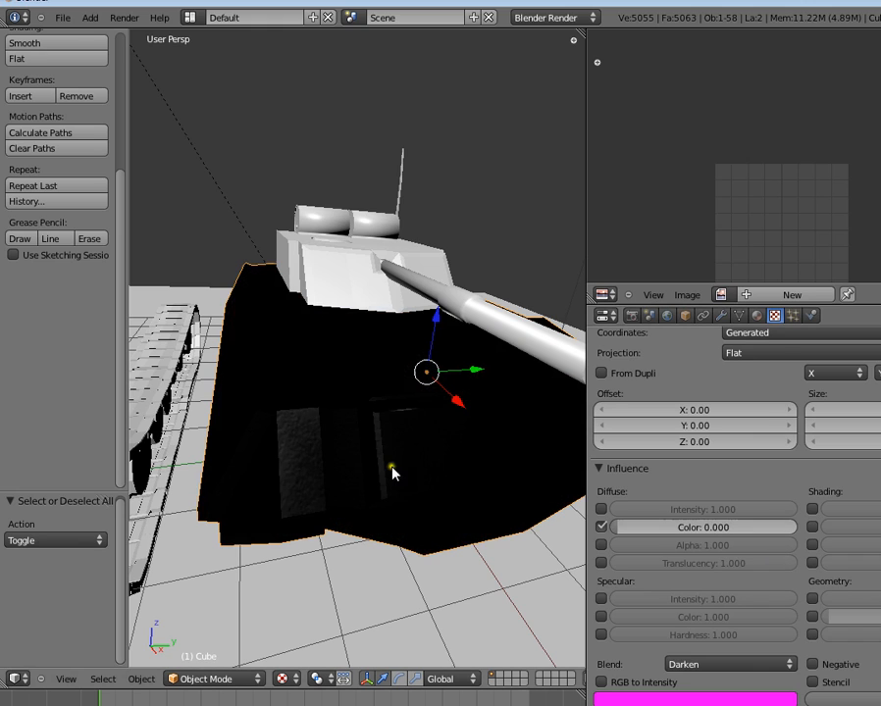
{"action": "mouse_move", "coordinate": [461, 471]}
{"action": "left_mouse_down"}
{"action": "mouse_move", "coordinate": [641, 527]}
{"action": "mouse_move", "coordinate": [768, 533]}
{"action": "left_mouse_up"}
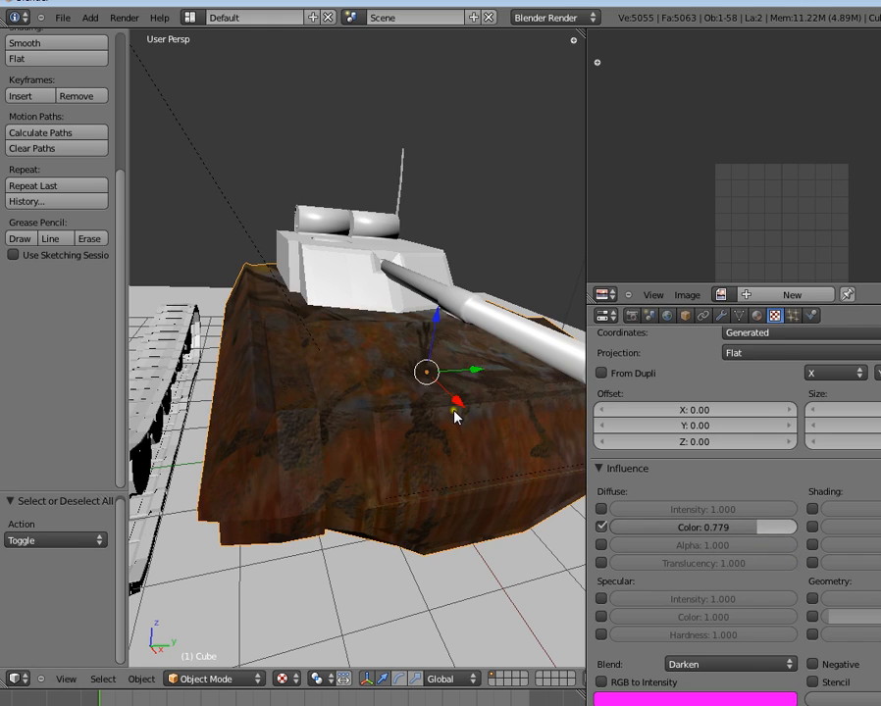
- Enable the rust texture's specular color influence at 0.208, with its specular intensity influence off
{"action": "middle_click_drag", "start_coordinate": [453, 412], "coordinate": [625, 612]}
{"action": "left_click", "coordinate": [600, 598]}
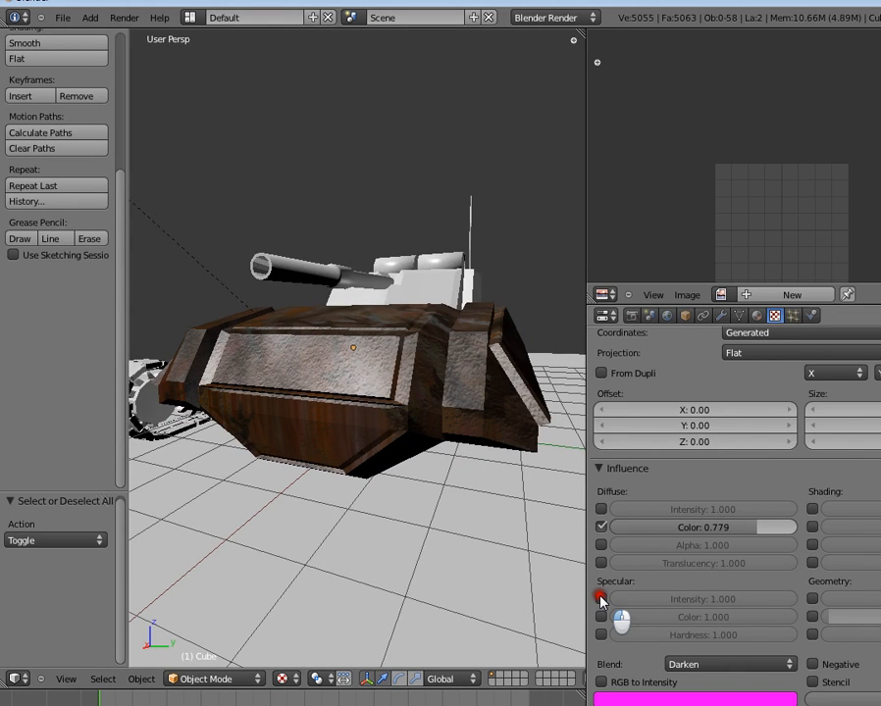
{"action": "left_click", "coordinate": [601, 615]}
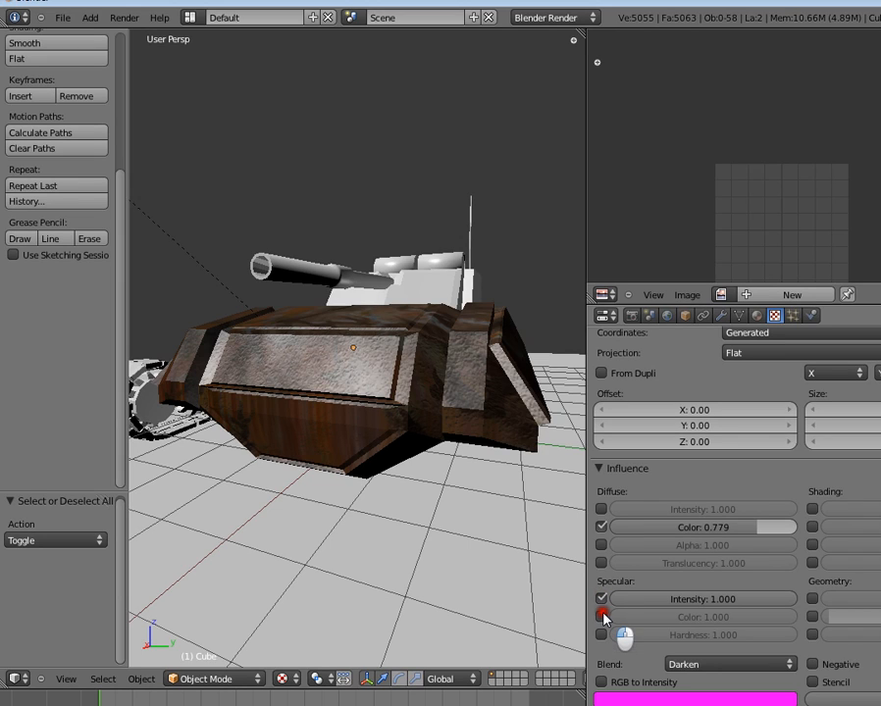
{"action": "left_click", "coordinate": [600, 598]}
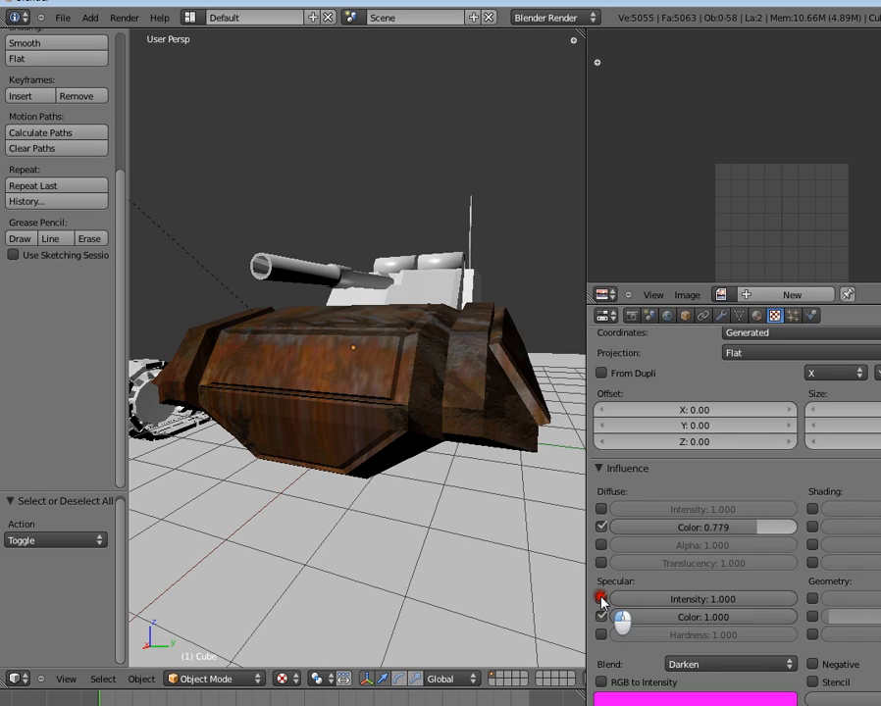
{"action": "left_click_drag", "start_coordinate": [742, 616], "coordinate": [642, 618]}
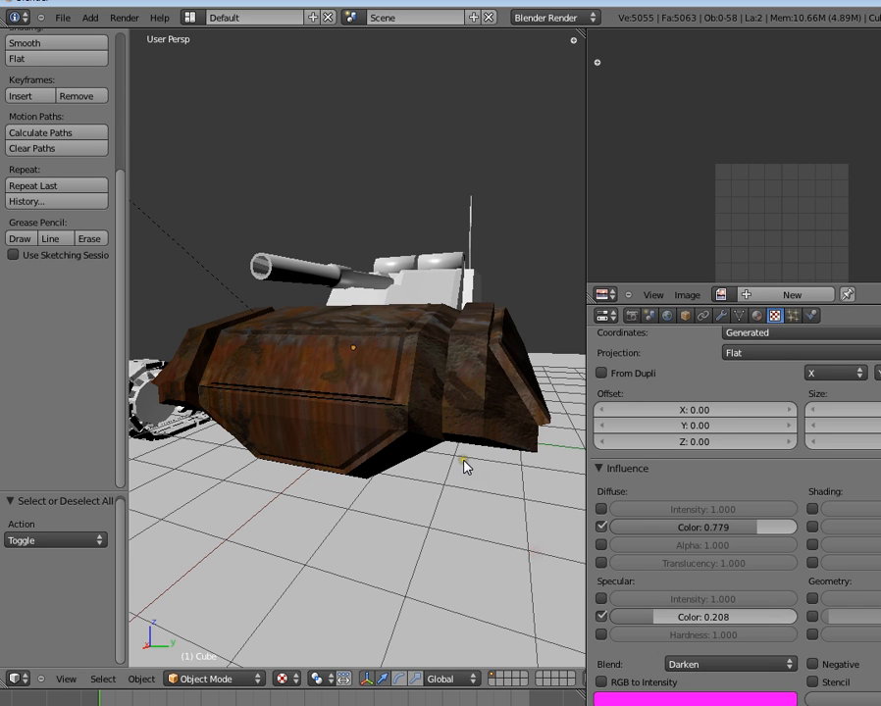
- Examine the darkened rust and camouflage blend on the hull close up and from around the tank
{"action": "scroll", "coordinate": [464, 461], "scroll_direction": "up", "scroll_amount": 3}
{"action": "middle_click_drag", "start_coordinate": [421, 438], "coordinate": [401, 454]}
{"action": "scroll", "coordinate": [388, 428], "scroll_direction": "down", "scroll_amount": 4}
{"action": "scroll", "coordinate": [413, 458], "scroll_direction": "up", "scroll_amount": 6}
{"action": "key", "text": "a"}
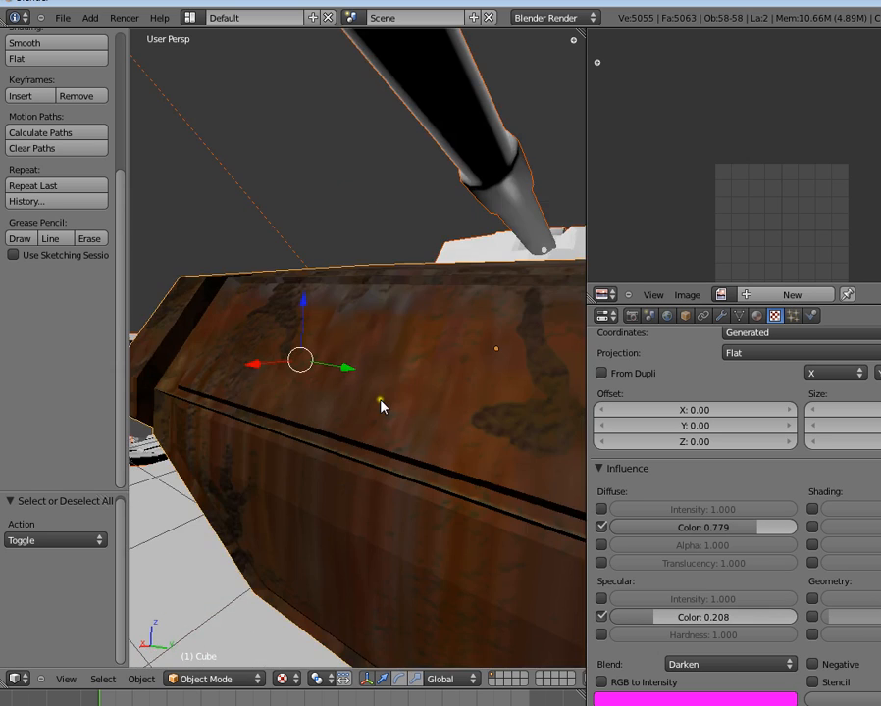
{"action": "key", "text": "a"}
{"action": "scroll", "coordinate": [381, 399], "scroll_direction": "down", "scroll_amount": 6}
{"action": "middle_click_drag", "start_coordinate": [380, 398], "coordinate": [442, 439]}
{"action": "scroll", "coordinate": [449, 488], "scroll_direction": "down", "scroll_amount": 4}
{"action": "scroll", "coordinate": [348, 444], "scroll_direction": "up", "scroll_amount": 3}
{"action": "right_click", "coordinate": [317, 412]}
{"action": "scroll", "coordinate": [407, 401], "scroll_direction": "up", "scroll_amount": 3}
{"action": "key", "text": "a"}
{"action": "scroll", "coordinate": [442, 439], "scroll_direction": "down", "scroll_amount": 3}
{"action": "middle_click_drag", "start_coordinate": [368, 432], "coordinate": [426, 449]}
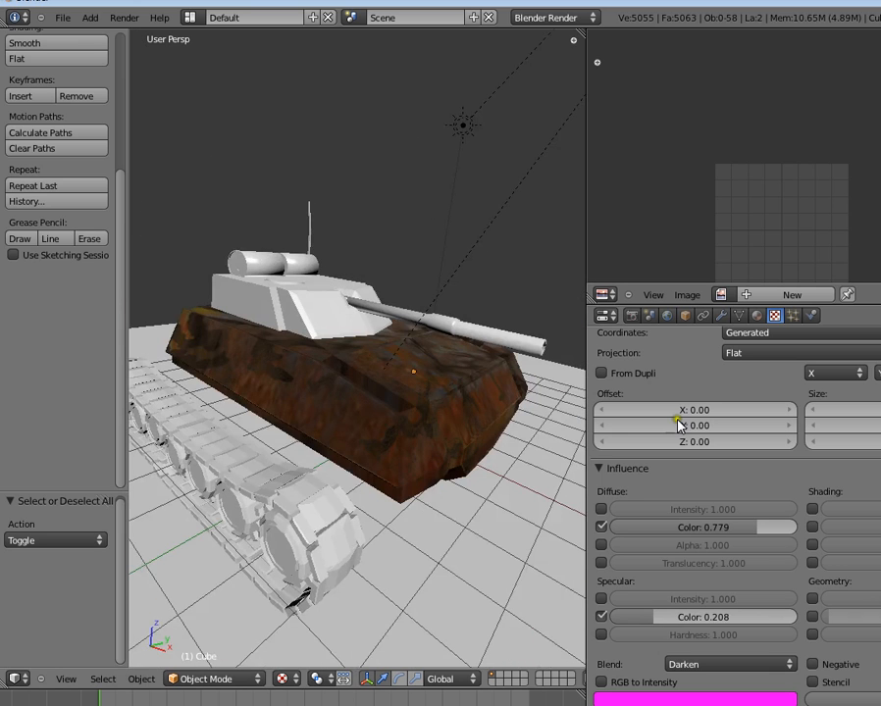
- Add a new texture in the tank body material's fourth slot and set its type to Image or Movie
{"action": "scroll", "coordinate": [704, 429], "scroll_direction": "up", "scroll_amount": 10}
{"action": "scroll", "coordinate": [706, 429], "scroll_direction": "up", "scroll_amount": 4}
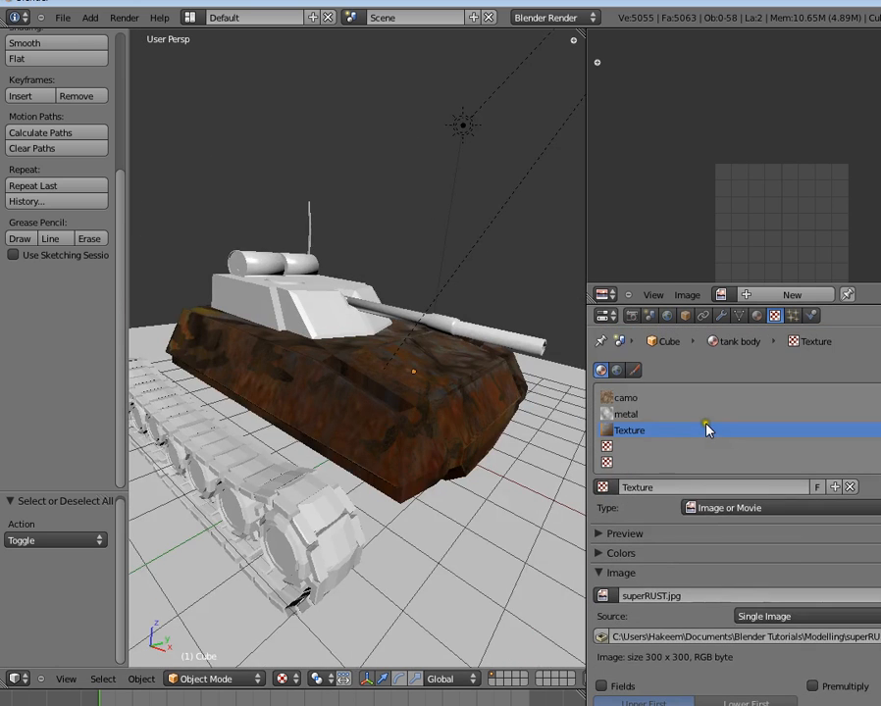
{"action": "left_click", "coordinate": [643, 448]}
{"action": "left_click", "coordinate": [648, 485]}
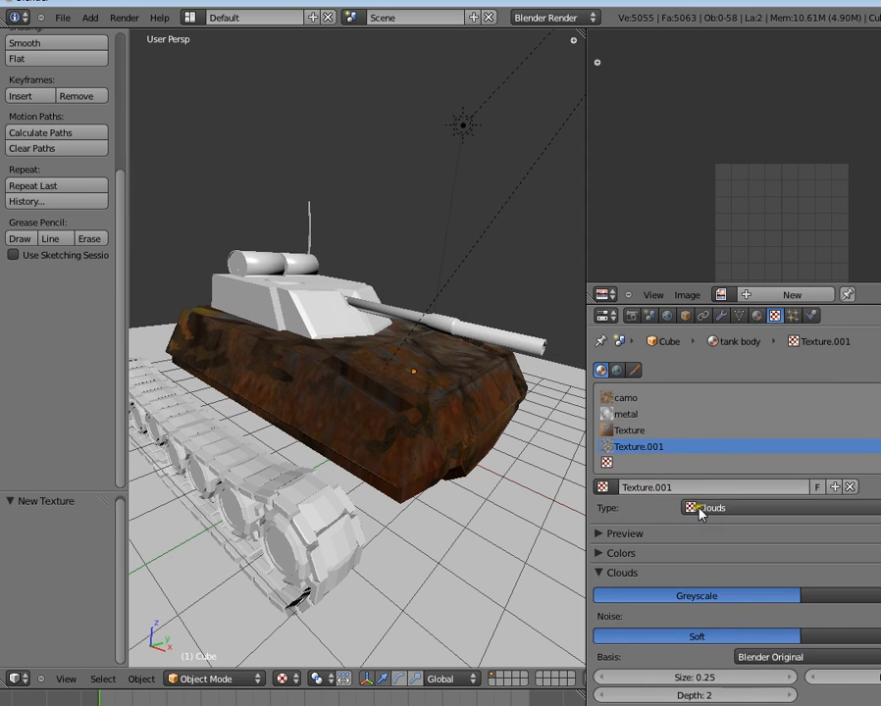
{"action": "left_click", "coordinate": [698, 507]}
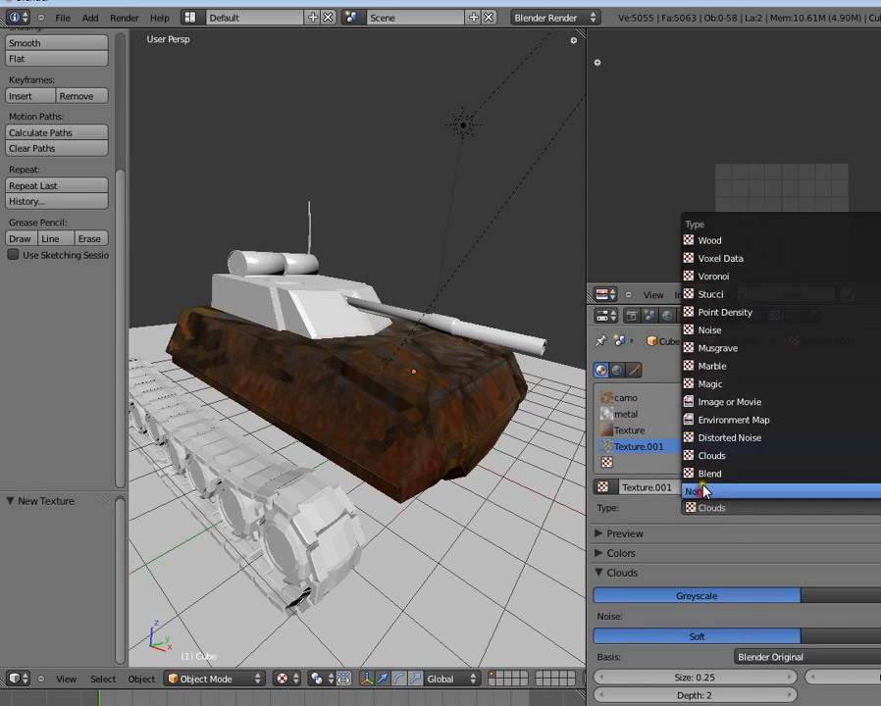
{"action": "left_click", "coordinate": [703, 418]}
{"action": "left_click", "coordinate": [721, 507]}
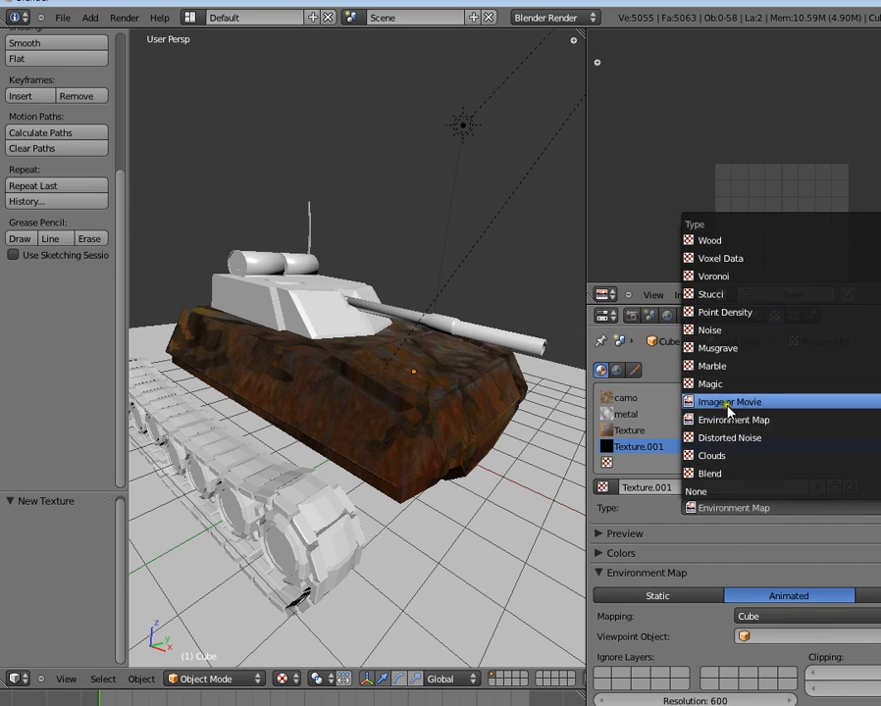
{"action": "key", "text": "Return"}
- Load Ice0016_1_S.png from the Modelling folder as the new texture's image
{"action": "left_click", "coordinate": [874, 592]}
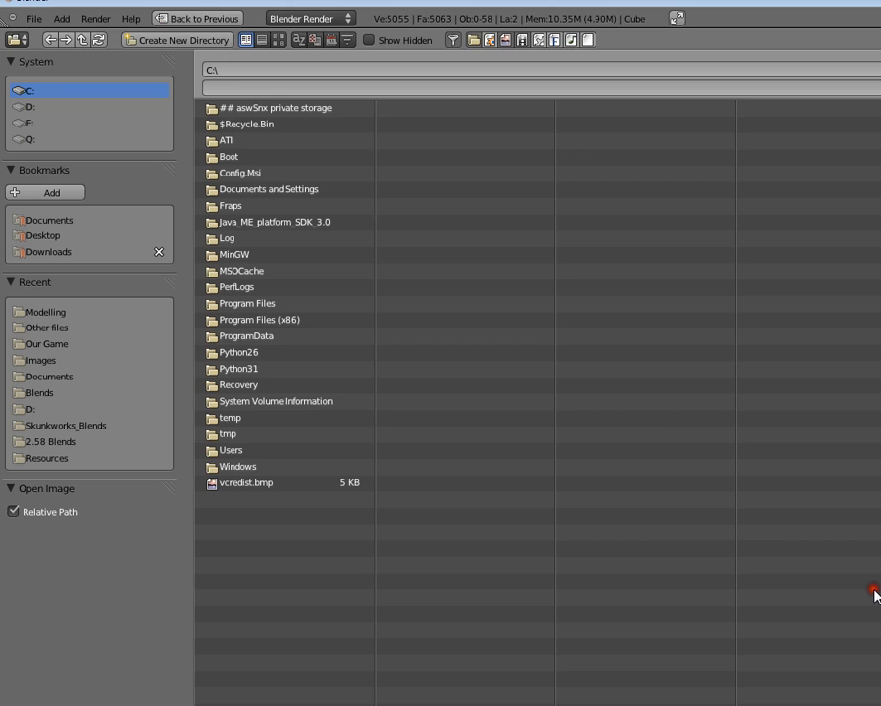
{"action": "left_click", "coordinate": [96, 313]}
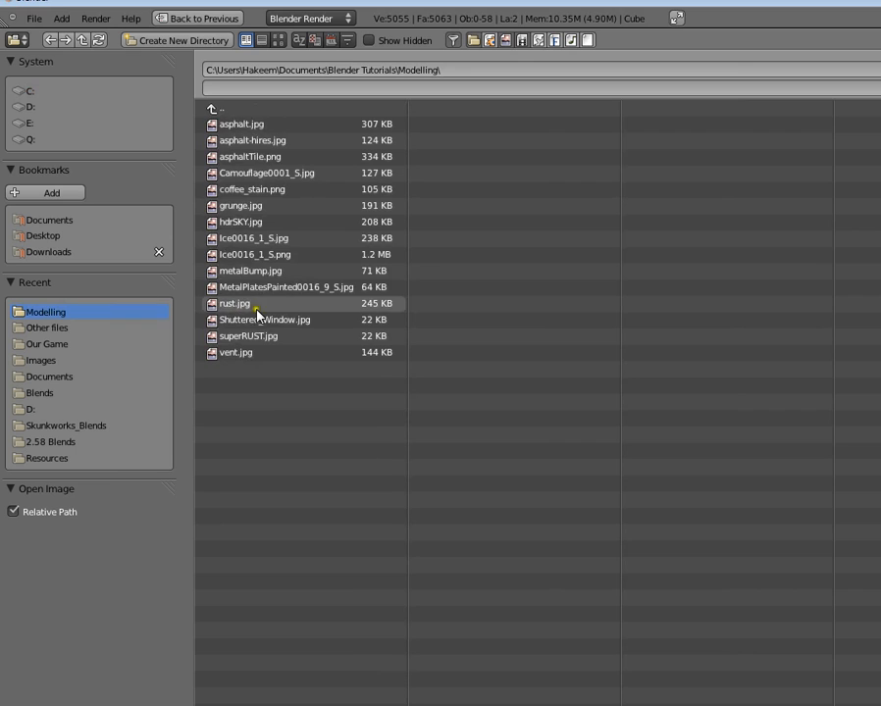
{"action": "left_click", "coordinate": [269, 255]}
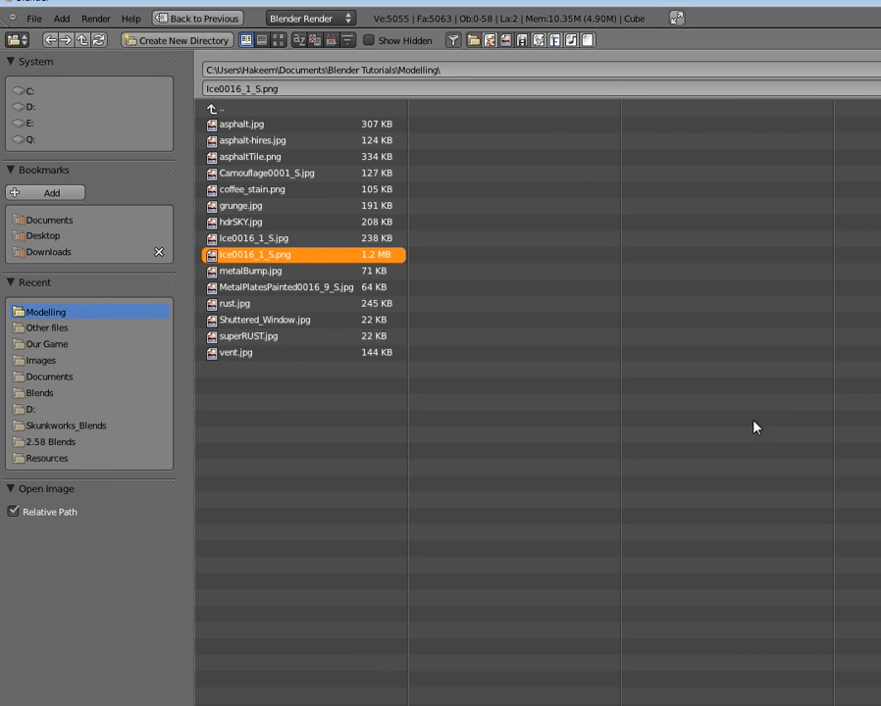
{"action": "key", "text": "Return"}
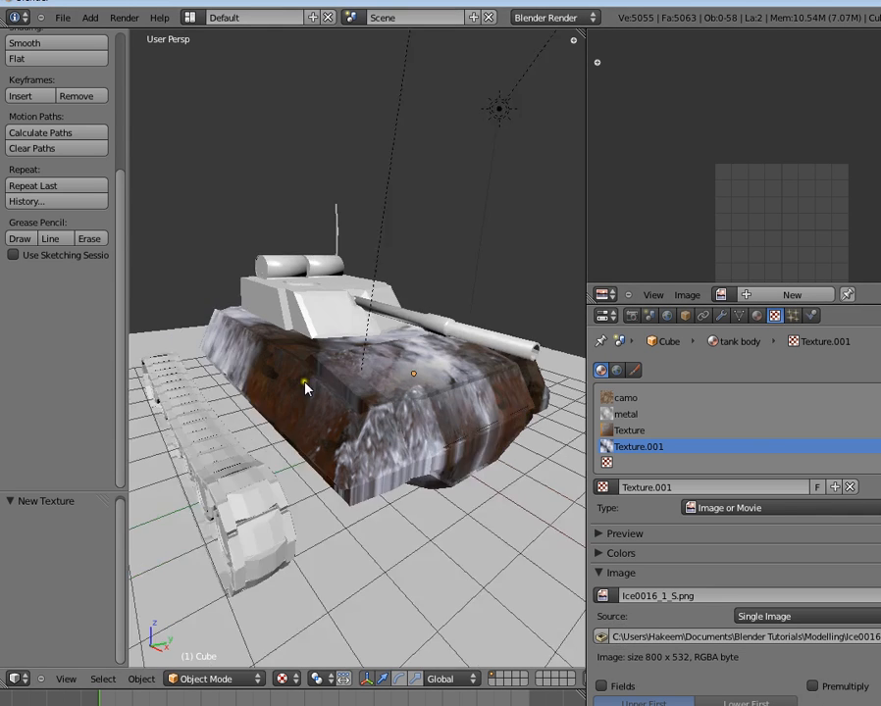
{"action": "middle_click_drag", "start_coordinate": [305, 388], "coordinate": [696, 554]}
- Set the ice texture's coordinates to UV and compare the UVTex.001 and UVTex layers on the hull, ending on UVTex
{"action": "scroll", "coordinate": [715, 585], "scroll_direction": "down", "scroll_amount": 3}
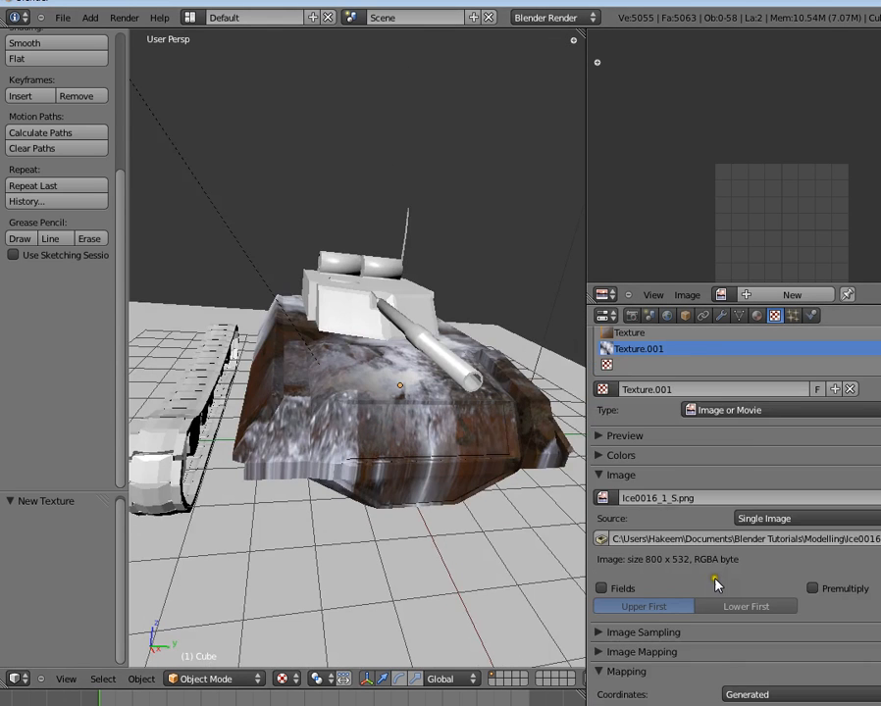
{"action": "scroll", "coordinate": [715, 586], "scroll_direction": "down", "scroll_amount": 3}
{"action": "left_click", "coordinate": [752, 594]}
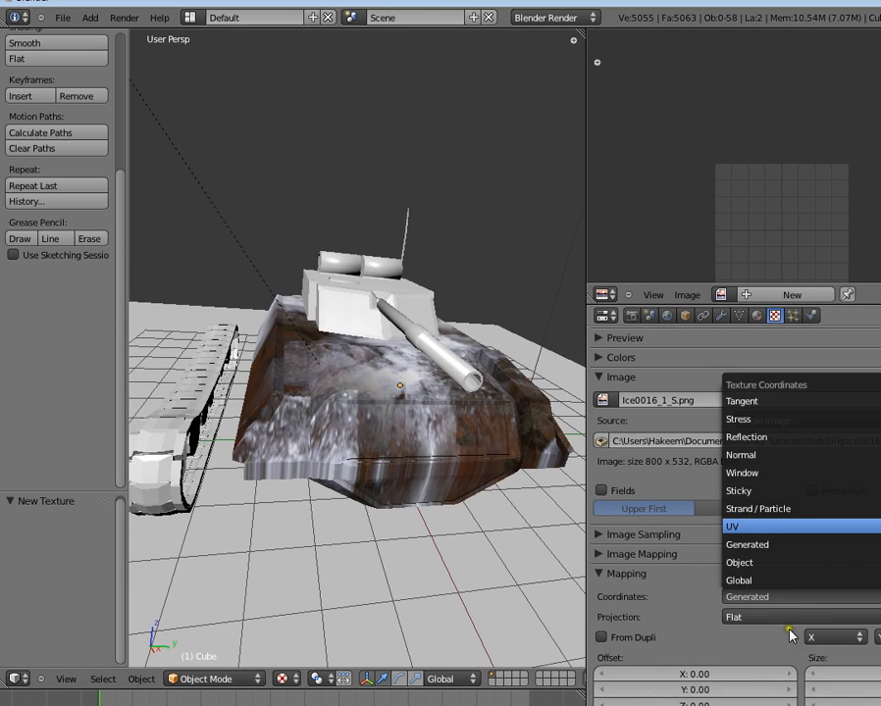
{"action": "left_click", "coordinate": [731, 526]}
{"action": "left_click", "coordinate": [756, 617]}
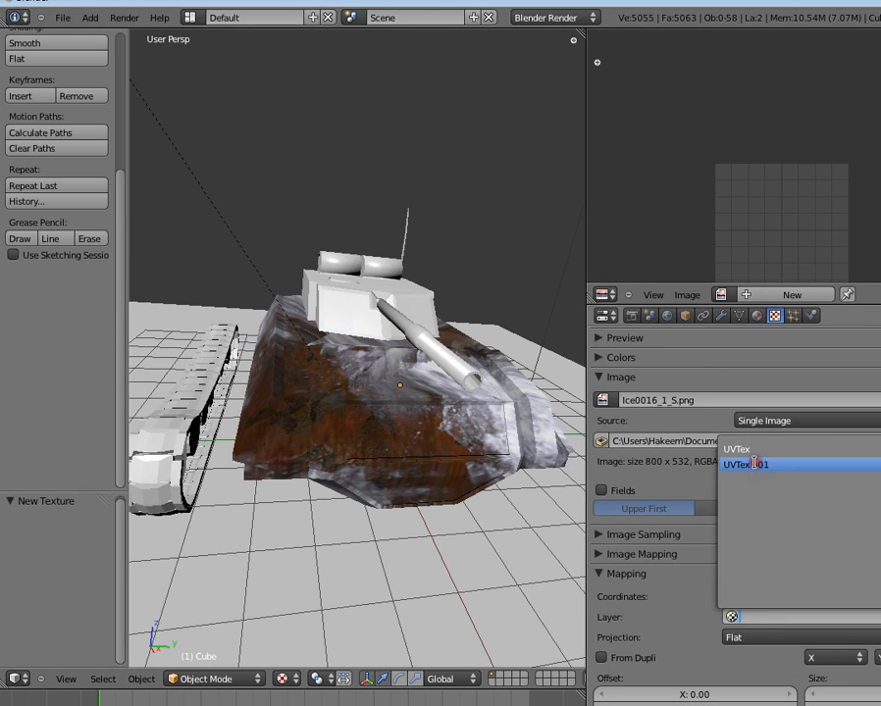
{"action": "key", "text": "Return"}
{"action": "left_click", "coordinate": [761, 617]}
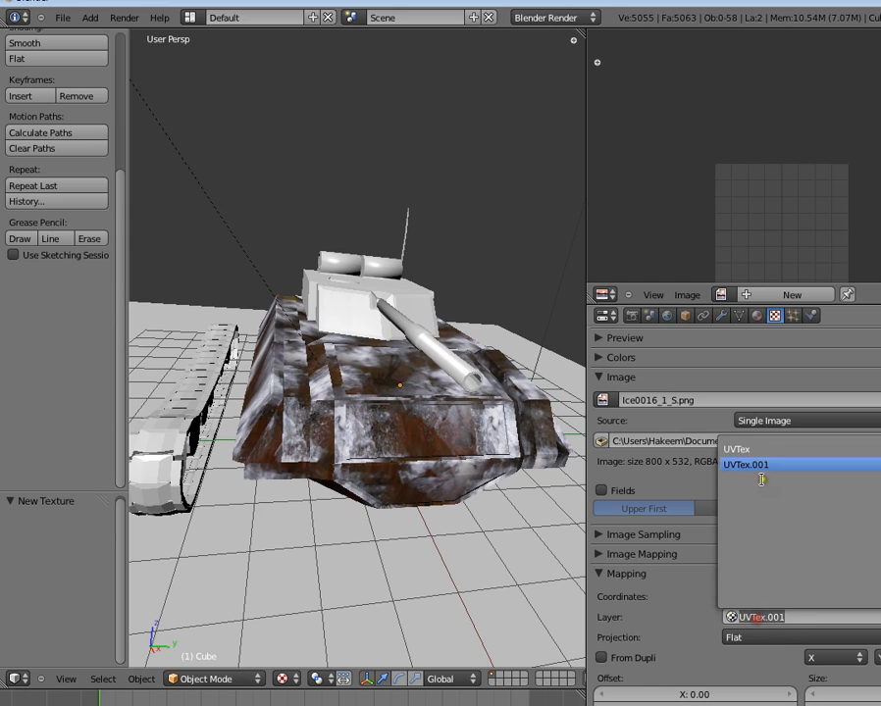
{"action": "left_click", "coordinate": [758, 448]}
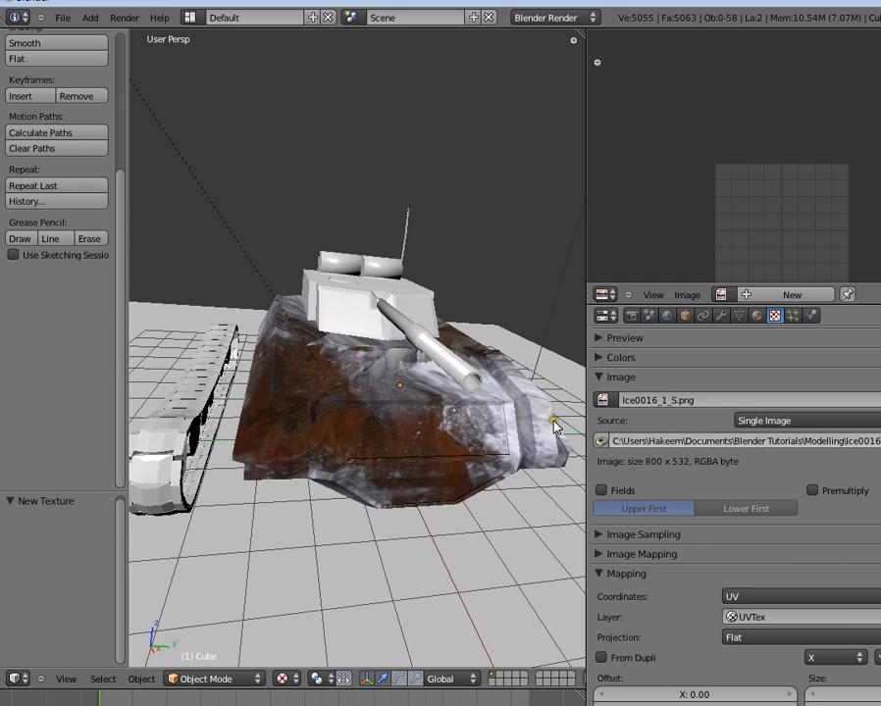
{"action": "middle_click_drag", "start_coordinate": [555, 422], "coordinate": [463, 398]}
- Add a third UV layer to the hull mesh and assign it as the ice texture's mapping layer
{"action": "key", "text": "Tab"}
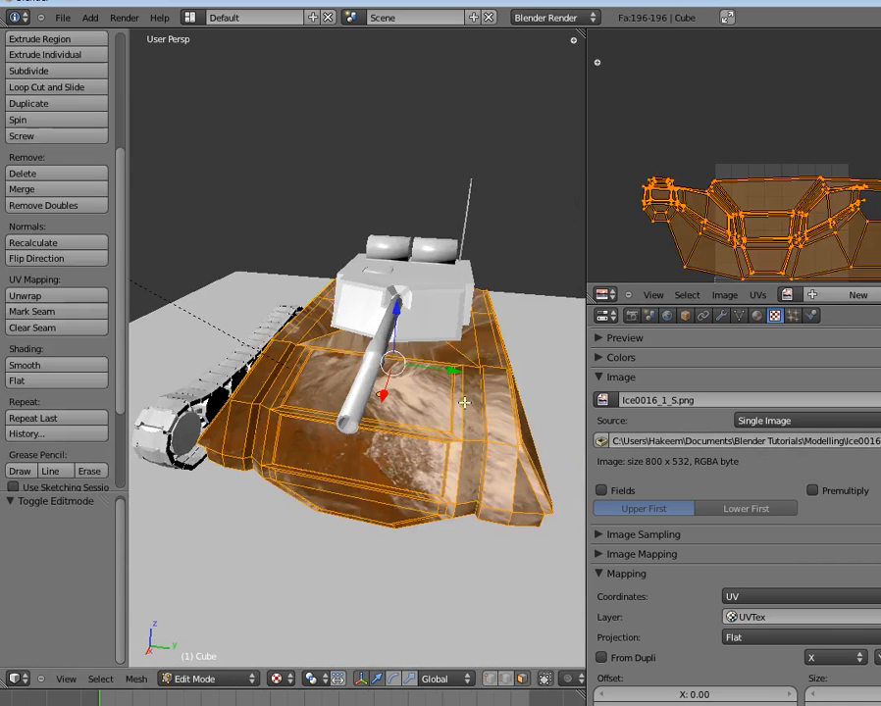
{"action": "left_click", "coordinate": [739, 315]}
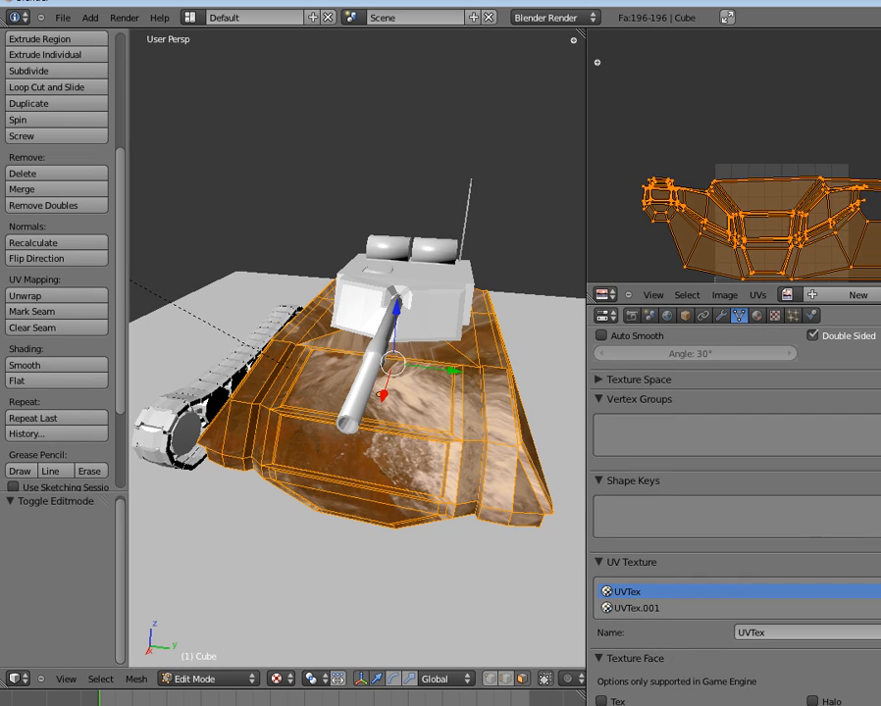
{"action": "left_click", "coordinate": [879, 592]}
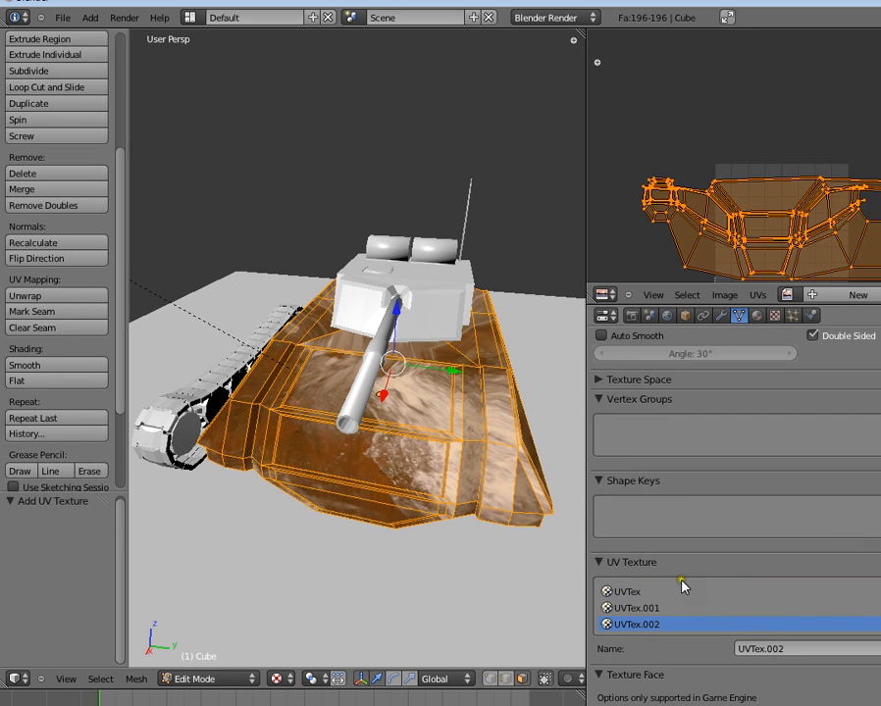
{"action": "left_click", "coordinate": [754, 316]}
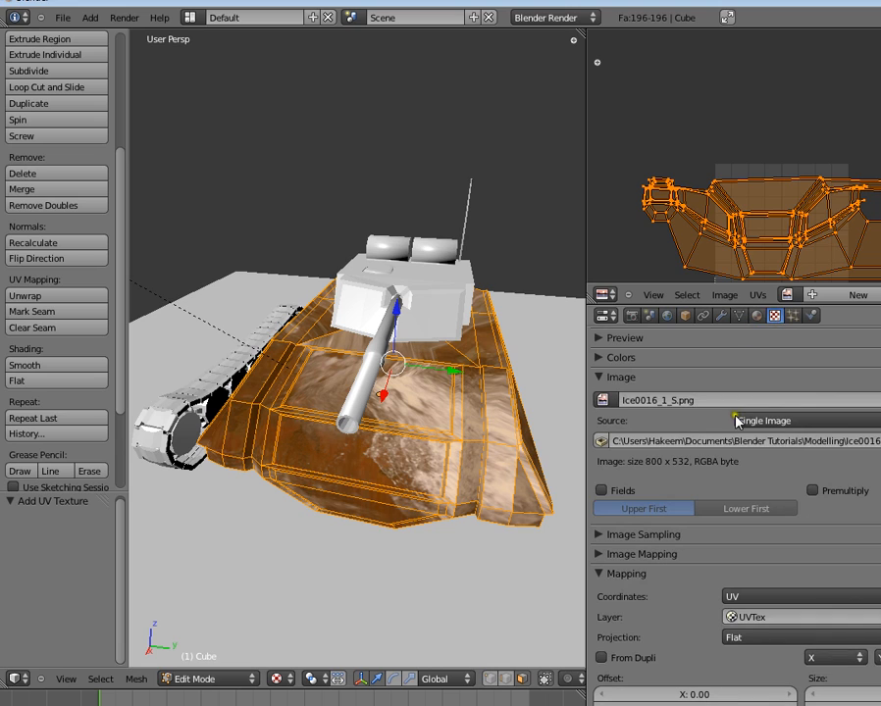
{"action": "left_click", "coordinate": [758, 618]}
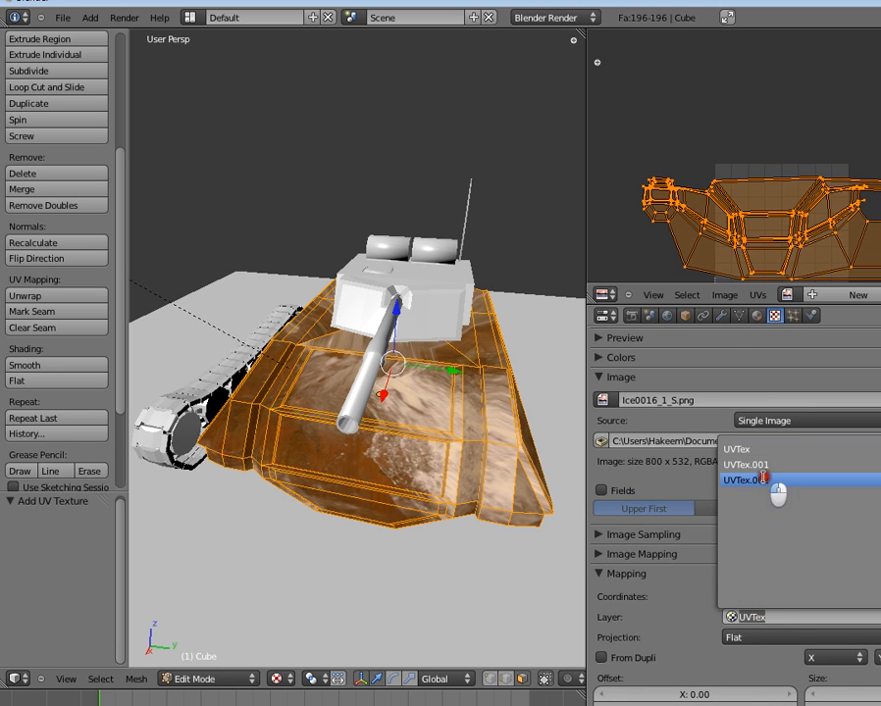
{"action": "left_click", "coordinate": [757, 477]}
- Unwrap the whole hull onto the new UV layer with Cube Projection
{"action": "key", "text": "u"}
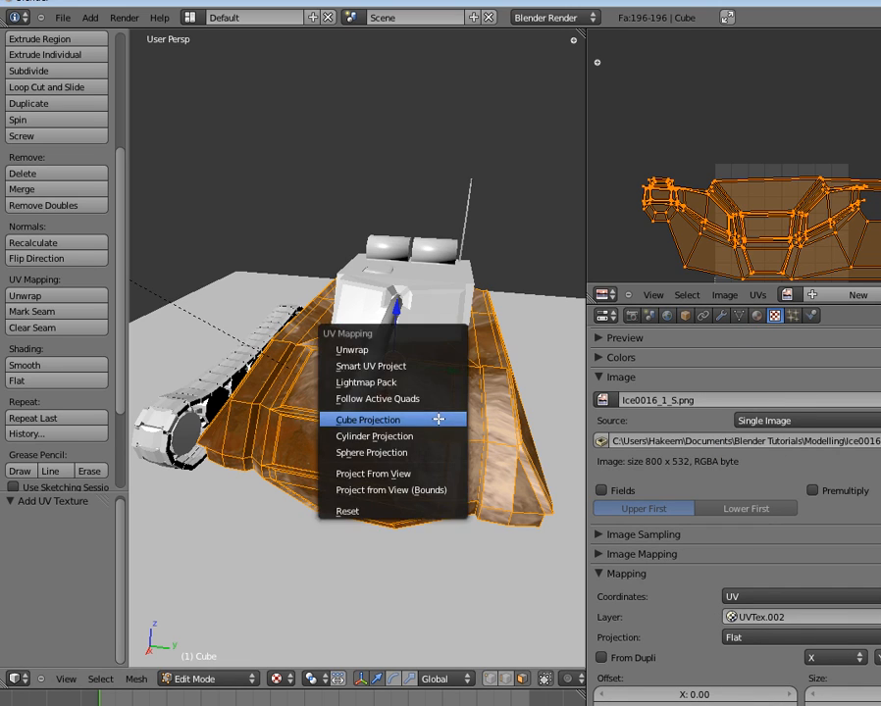
{"action": "left_click", "coordinate": [437, 419]}
{"action": "key", "text": "Tab"}
{"action": "key", "text": "Tab"}
- Scale the hull's UV layout down by about 0.768 and again by about 0.245
{"action": "key", "text": "s"}
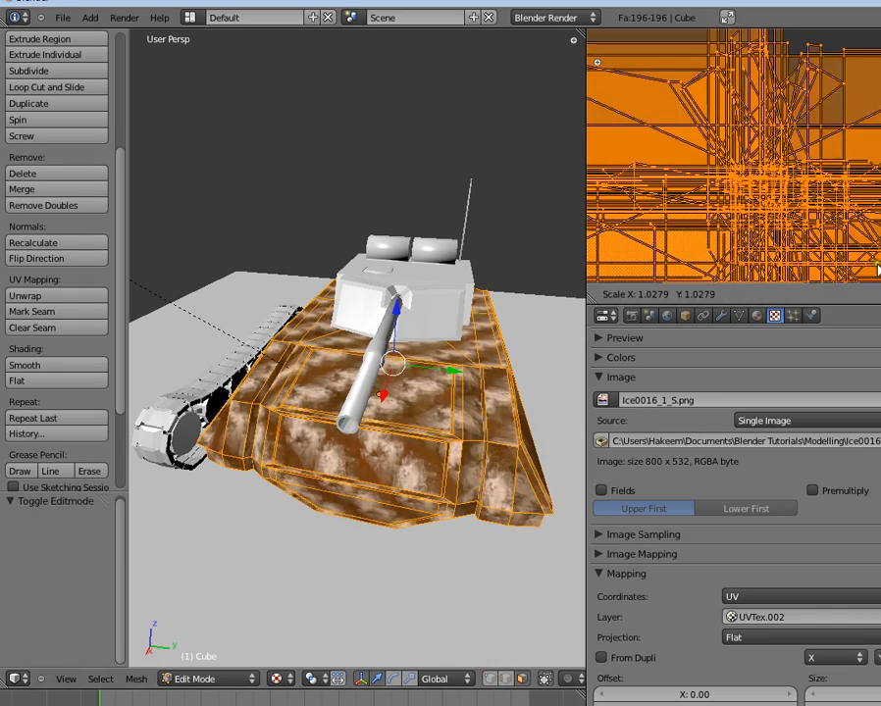
{"action": "left_click", "coordinate": [790, 263]}
{"action": "key", "text": "s"}
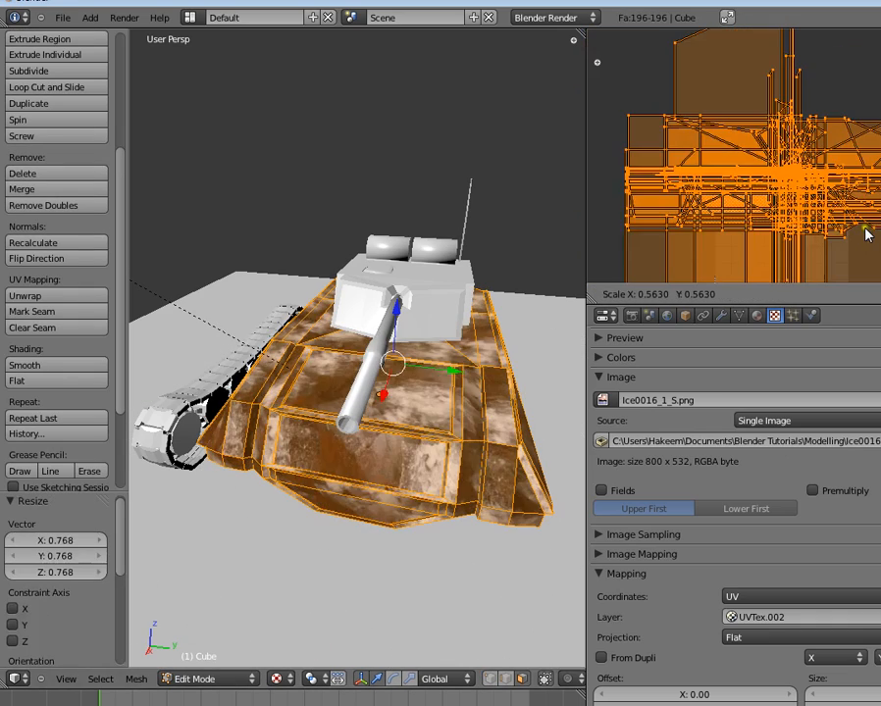
{"action": "left_click", "coordinate": [823, 213]}
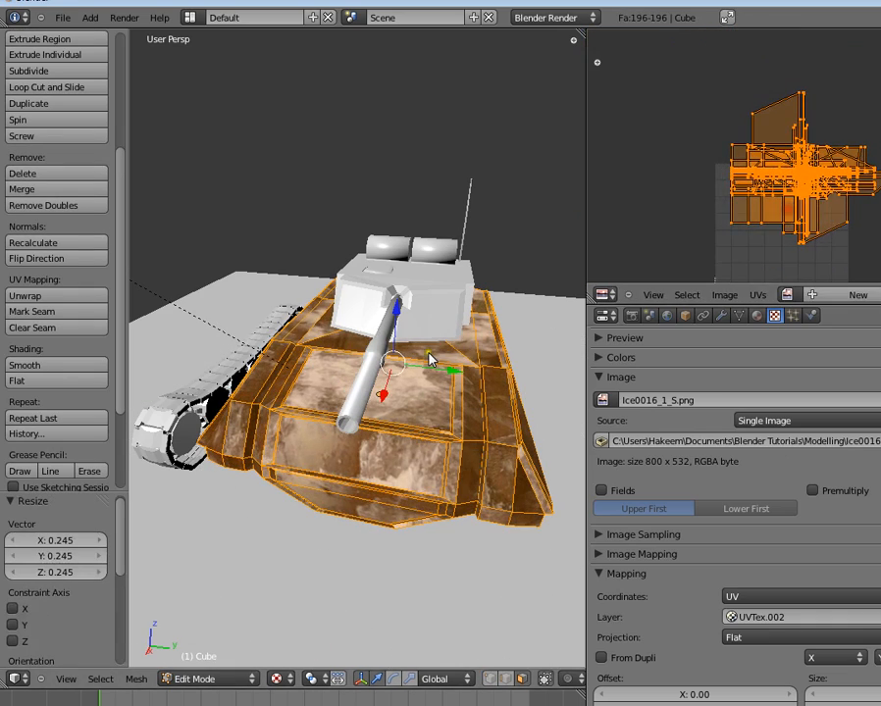
{"action": "key", "text": "Tab"}
{"action": "middle_click_drag", "start_coordinate": [430, 357], "coordinate": [449, 457]}
- Scale the UV layout by about 0.715, rotate it slightly clockwise and shift it by about -0.189 in X and 0.012 in Y
{"action": "key", "text": "Tab"}
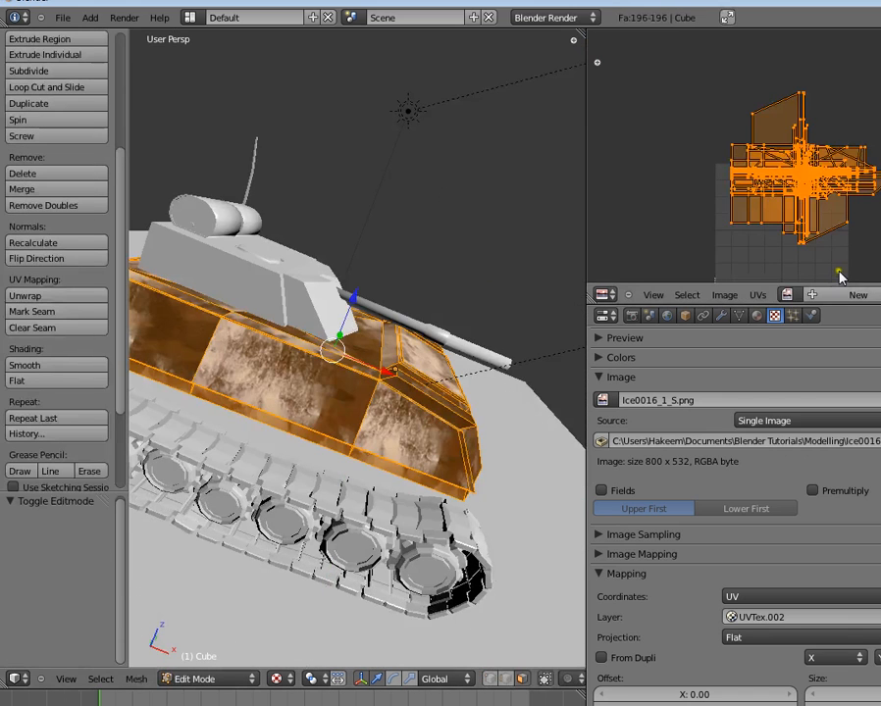
{"action": "key", "text": "s"}
{"action": "left_click", "coordinate": [822, 245]}
{"action": "key", "text": "r"}
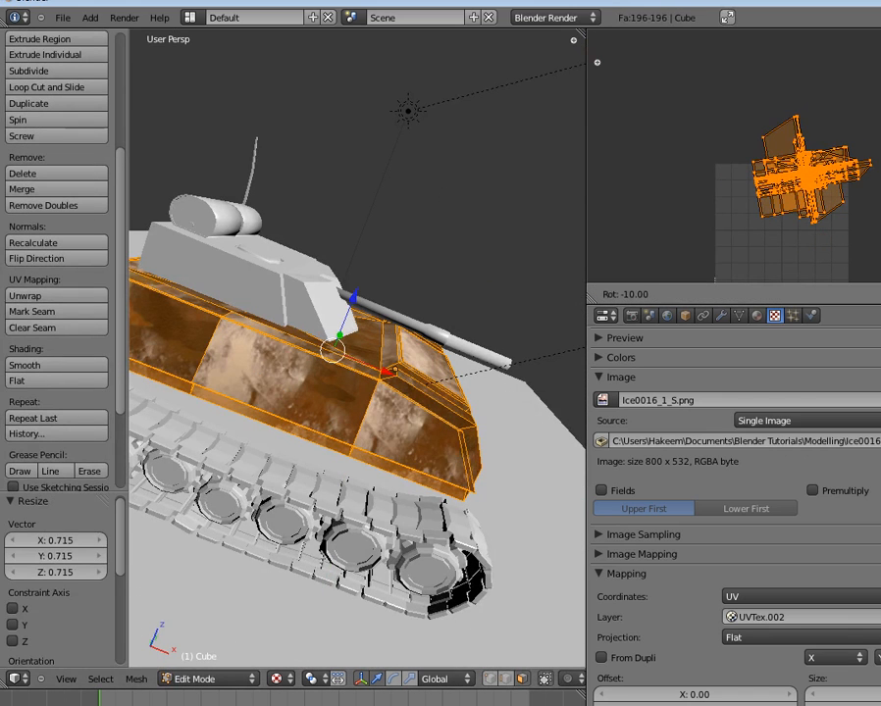
{"action": "key", "text": "Return"}
{"action": "key", "text": "g"}
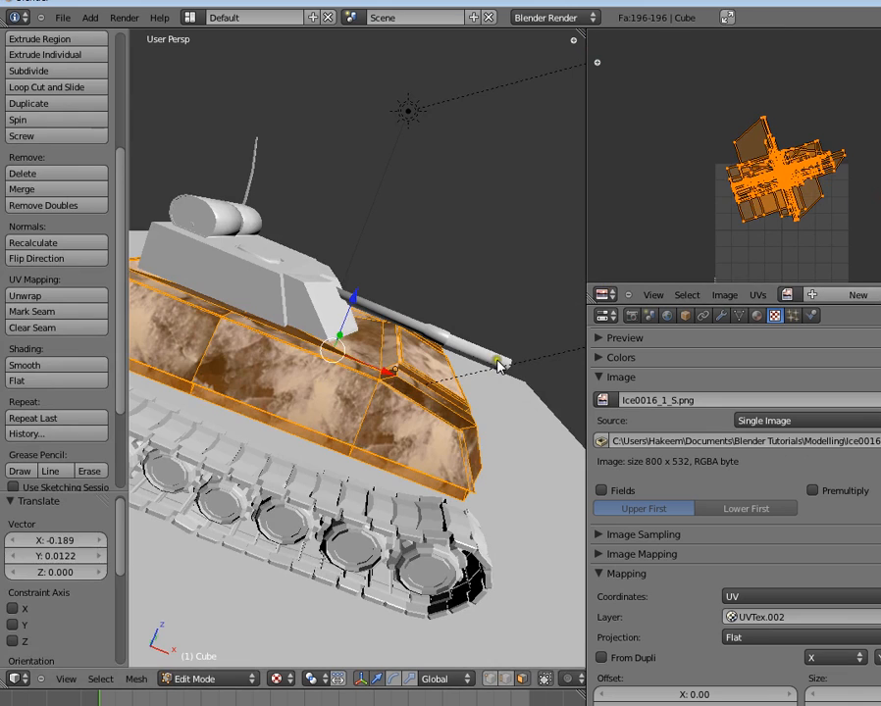
- Examine how the ice texture falls across the hull from the front and the side
{"action": "key", "text": "Tab"}
{"action": "middle_click_drag", "start_coordinate": [500, 359], "coordinate": [373, 441]}
{"action": "key", "text": "Tab"}
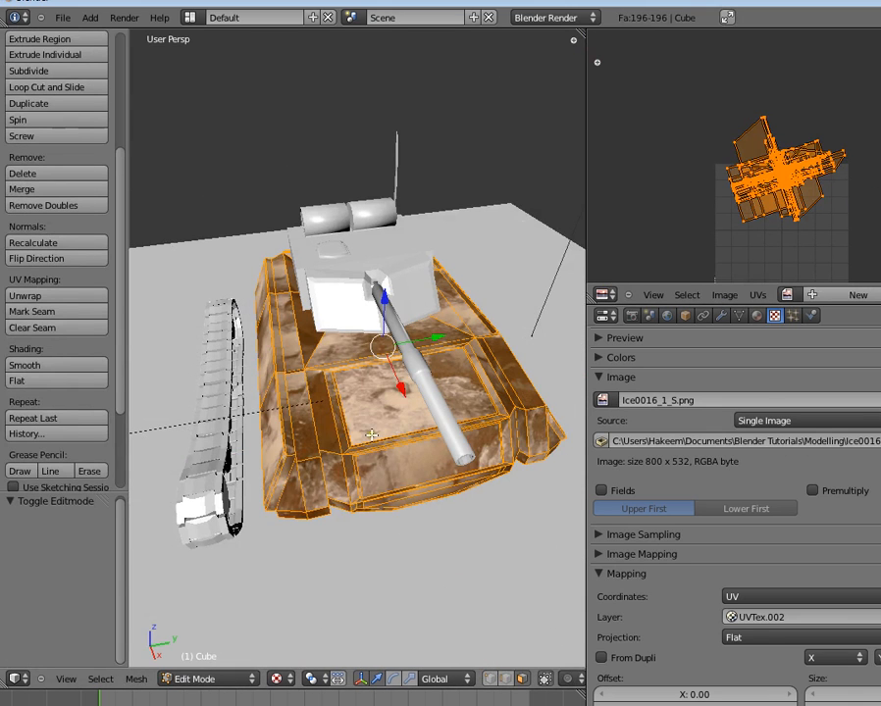
{"action": "key", "text": "u"}
{"action": "left_click", "coordinate": [337, 449]}
{"action": "key", "text": "Tab"}
{"action": "middle_click_drag", "start_coordinate": [378, 463], "coordinate": [442, 427]}
{"action": "scroll", "coordinate": [321, 370], "scroll_direction": "down", "scroll_amount": 3}
{"action": "scroll", "coordinate": [327, 372], "scroll_direction": "up", "scroll_amount": 5}
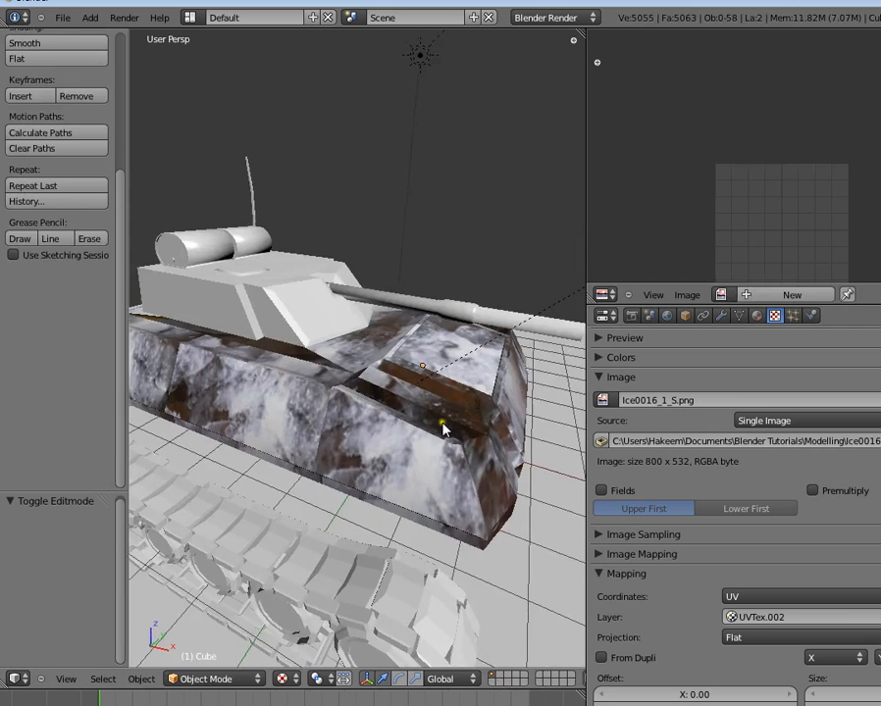
- Move the hull's UV layout by about -0.317 in X and -0.275 in Y, and check the ice pattern from the other side
{"action": "key", "text": "Tab"}
{"action": "key", "text": "g"}
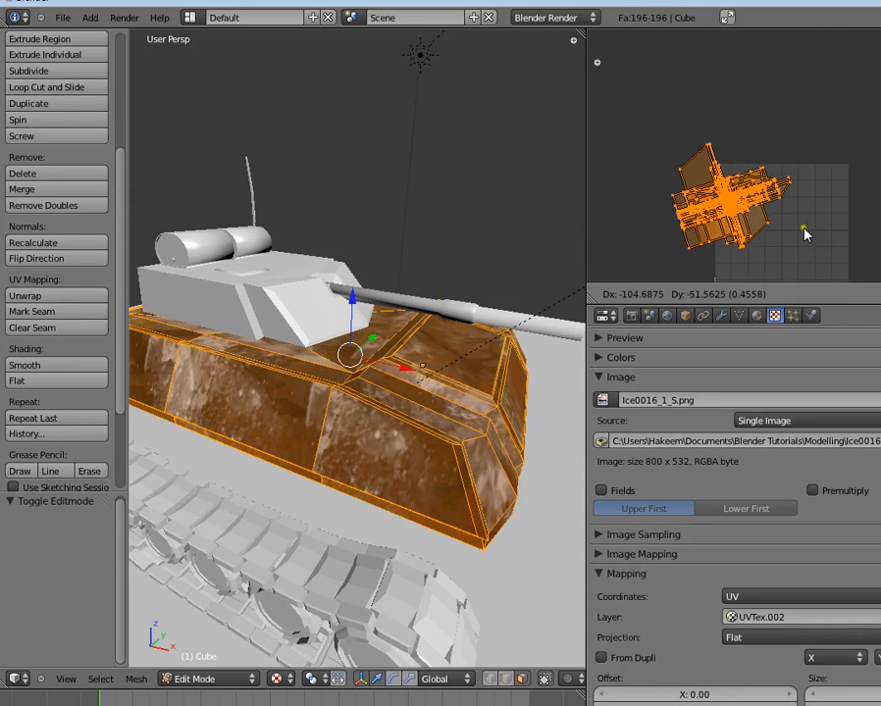
{"action": "left_click", "coordinate": [818, 242]}
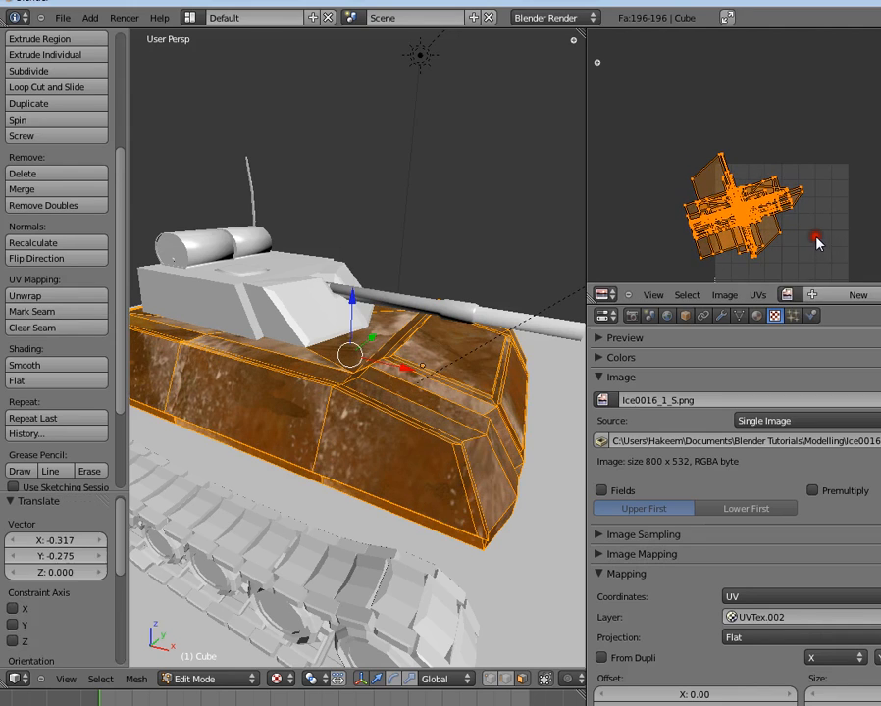
{"action": "key", "text": "Tab"}
{"action": "middle_click_drag", "start_coordinate": [463, 333], "coordinate": [779, 230]}
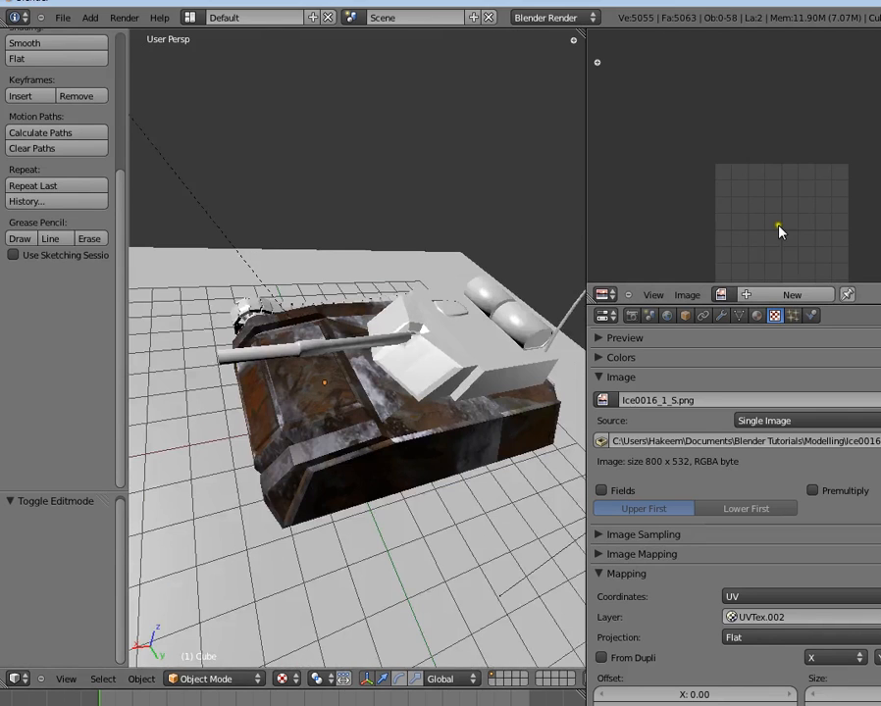
- Shift the hull's UV layout diagonally back into the image area and check the hull's front corner
{"action": "key", "text": "Tab"}
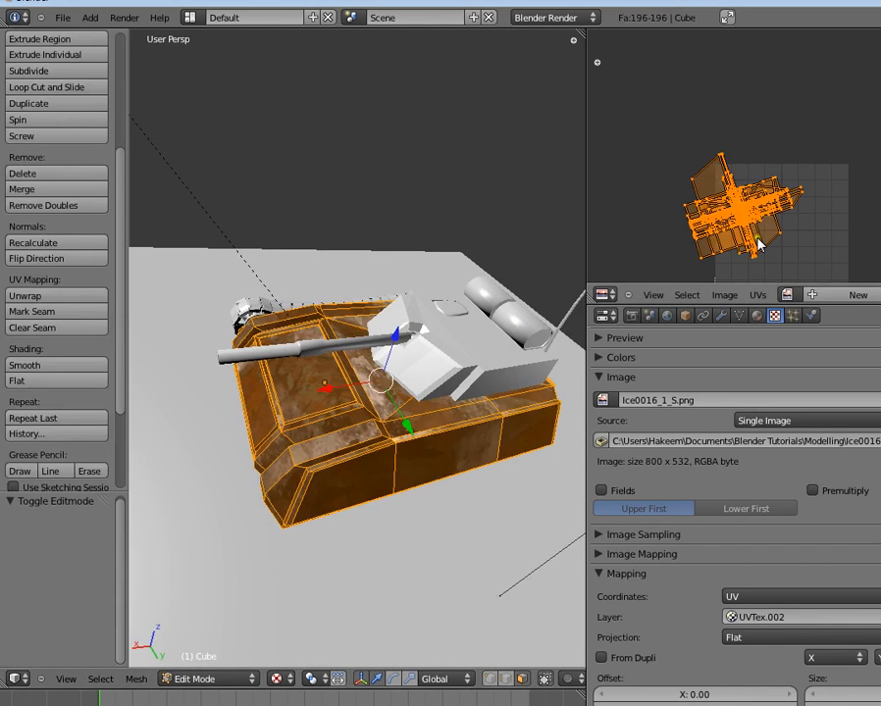
{"action": "key", "text": "g"}
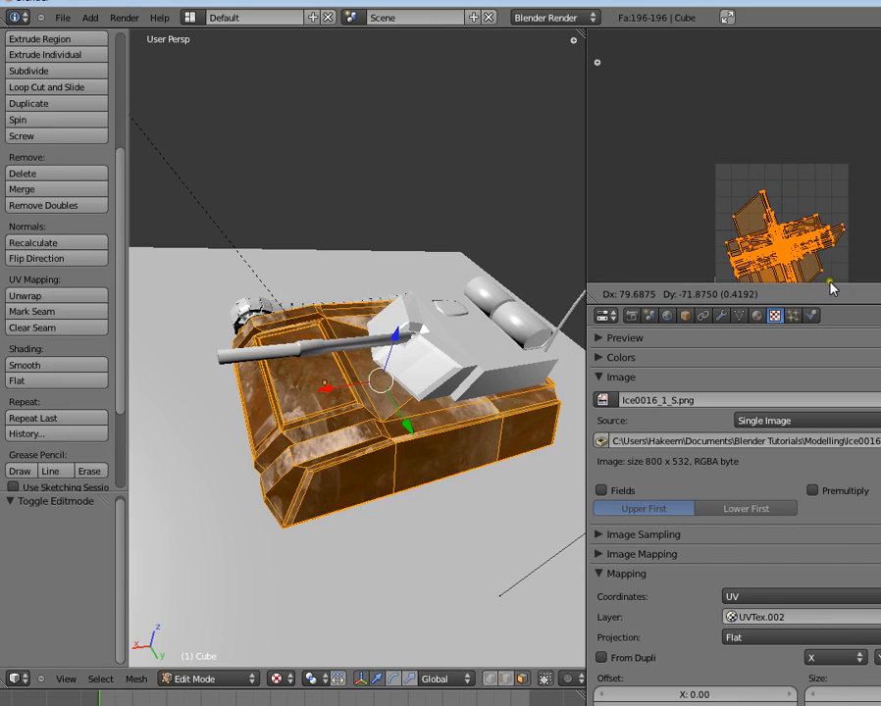
{"action": "left_click", "coordinate": [849, 275]}
{"action": "key", "text": "Tab"}
{"action": "middle_click_drag", "start_coordinate": [539, 301], "coordinate": [351, 462]}
- Scale the hull's UV layout up by about 2.189 and again by about 1.175, repositioning it after each scaling
{"action": "key", "text": "Tab"}
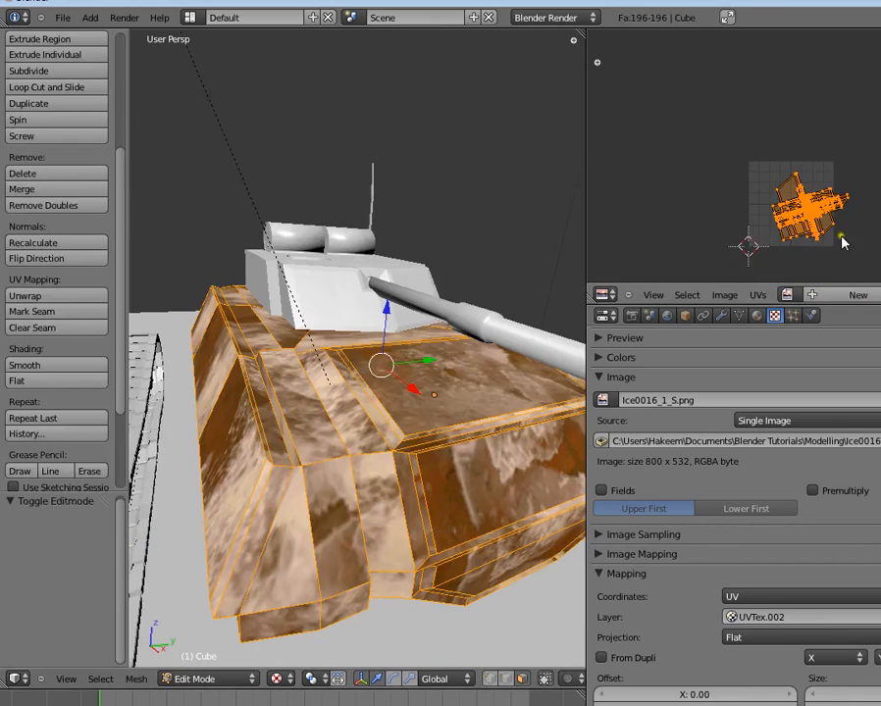
{"action": "key", "text": "s"}
{"action": "left_click", "coordinate": [871, 257]}
{"action": "key", "text": "g"}
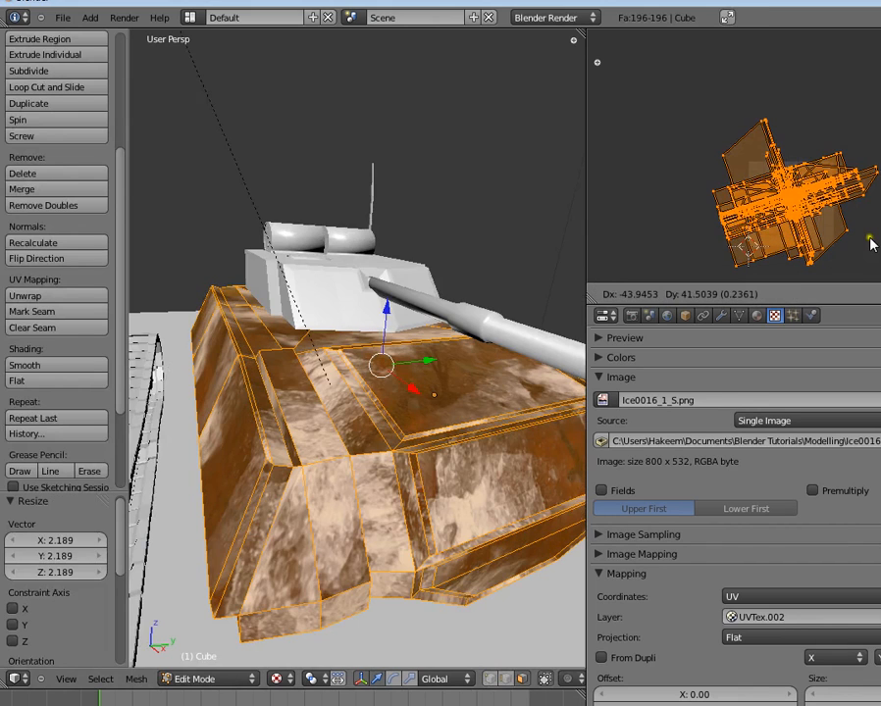
{"action": "left_click", "coordinate": [876, 245]}
{"action": "key", "text": "s"}
{"action": "left_click", "coordinate": [876, 251]}
{"action": "key", "text": "g"}
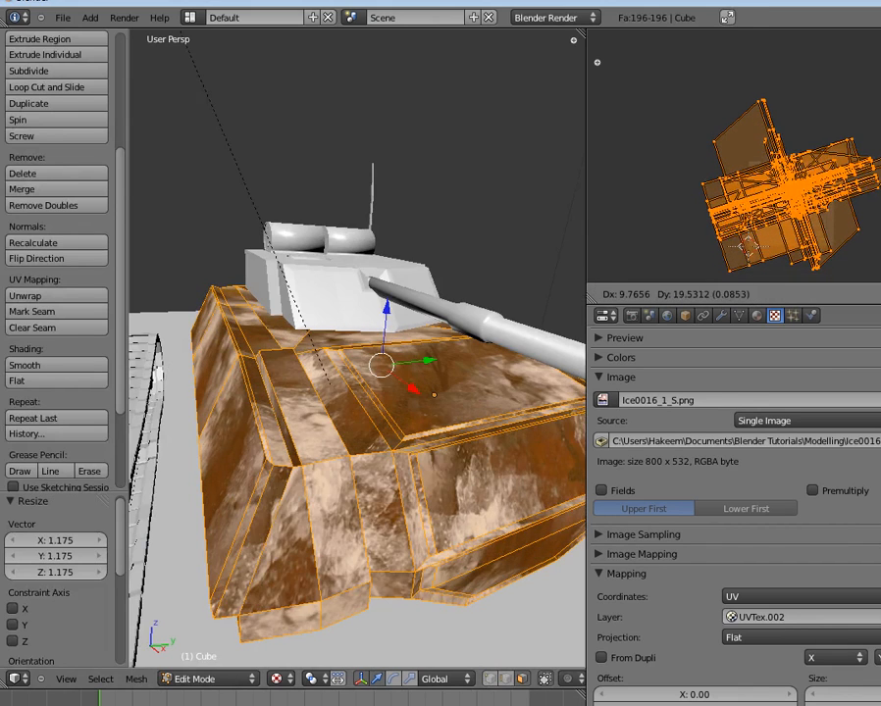
{"action": "left_click", "coordinate": [875, 241]}
{"action": "key", "text": "Tab"}
- Move the hull's UV layout by about -0.200 in X and -0.391 in Y, and check the ice pattern from the front and side
{"action": "scroll", "coordinate": [508, 349], "scroll_direction": "down", "scroll_amount": 3}
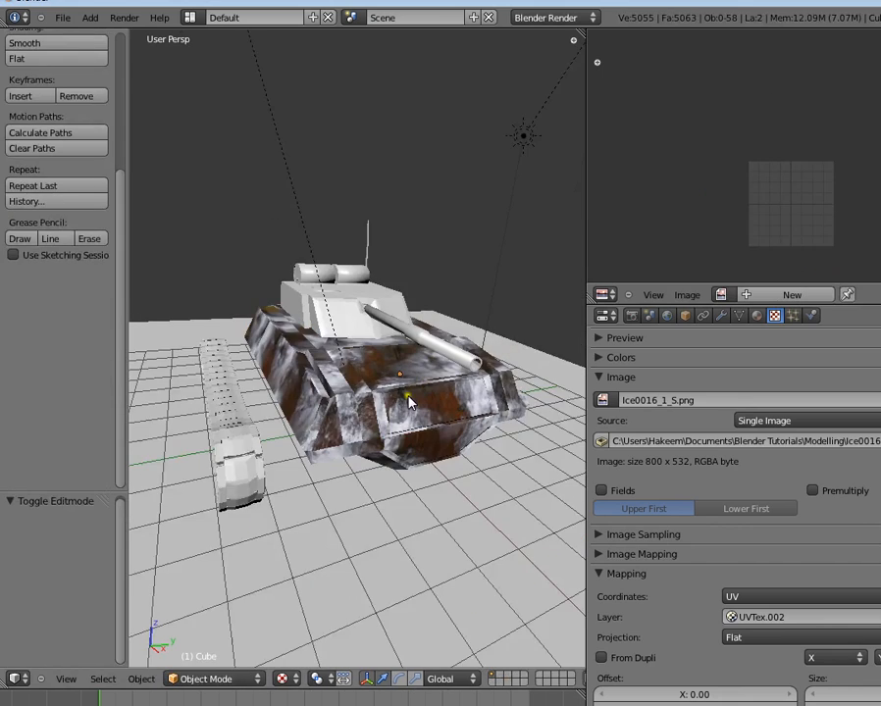
{"action": "middle_click_drag", "start_coordinate": [568, 401], "coordinate": [470, 393]}
{"action": "key", "text": "Tab"}
{"action": "key", "text": "g"}
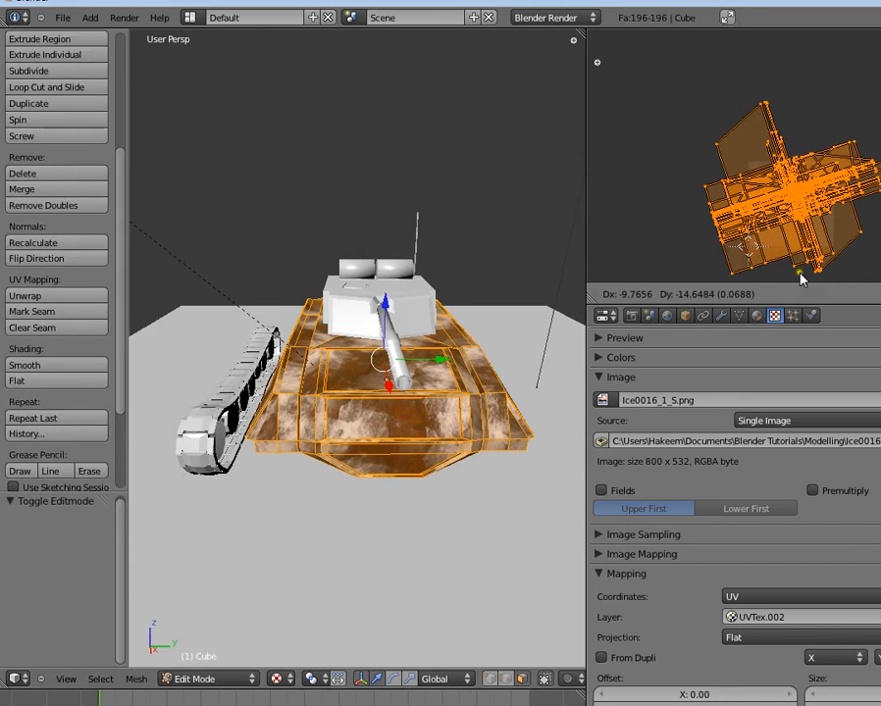
{"action": "left_click", "coordinate": [787, 294]}
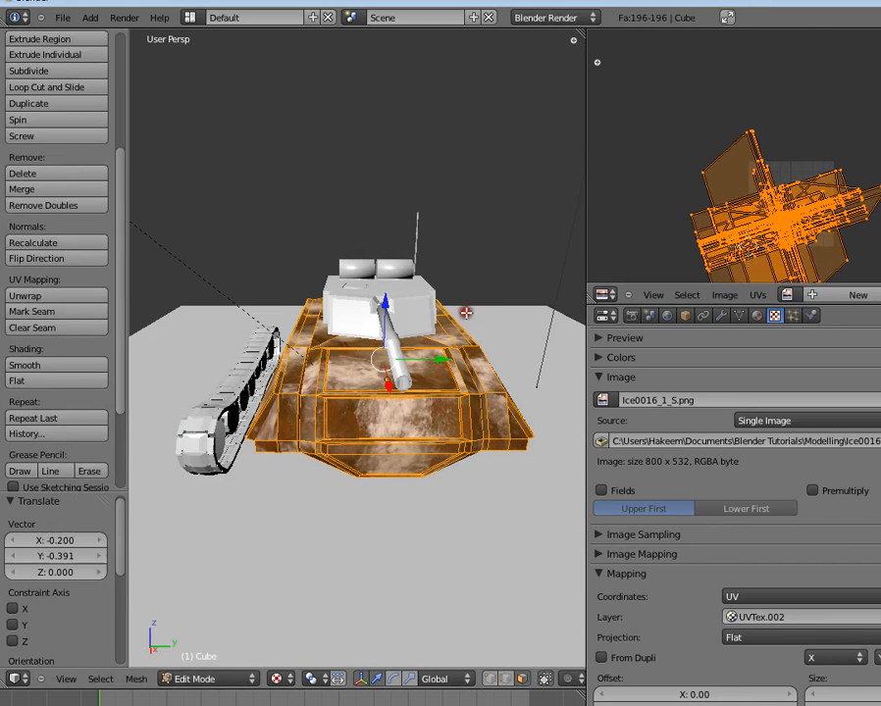
{"action": "key", "text": "Tab"}
{"action": "middle_click_drag", "start_coordinate": [375, 405], "coordinate": [520, 371]}
{"action": "scroll", "coordinate": [336, 369], "scroll_direction": "up", "scroll_amount": 3}
{"action": "right_click", "coordinate": [337, 369]}
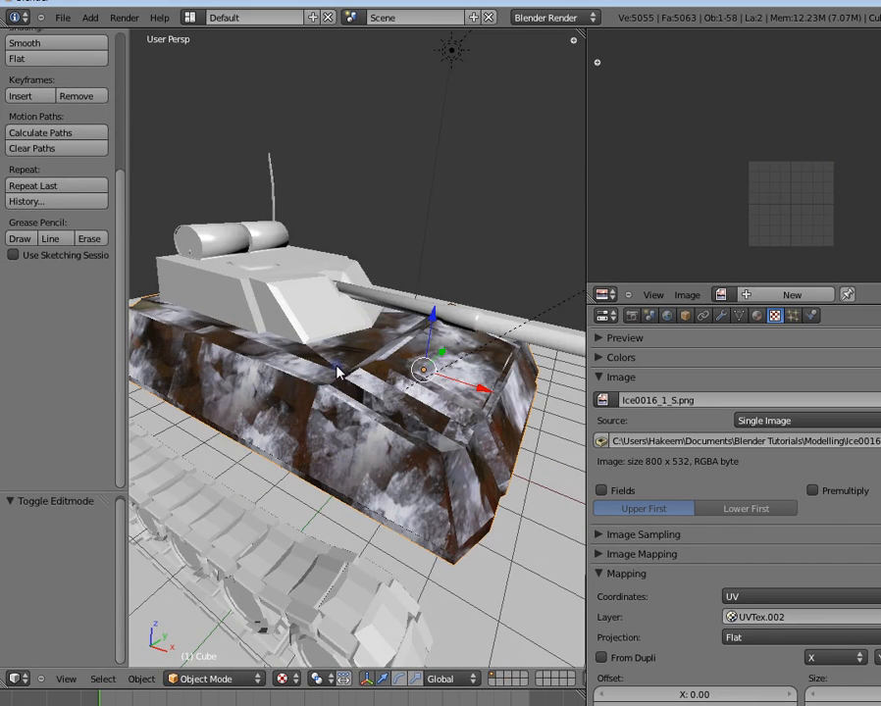
{"action": "key", "text": "a"}
{"action": "right_click", "coordinate": [336, 371]}
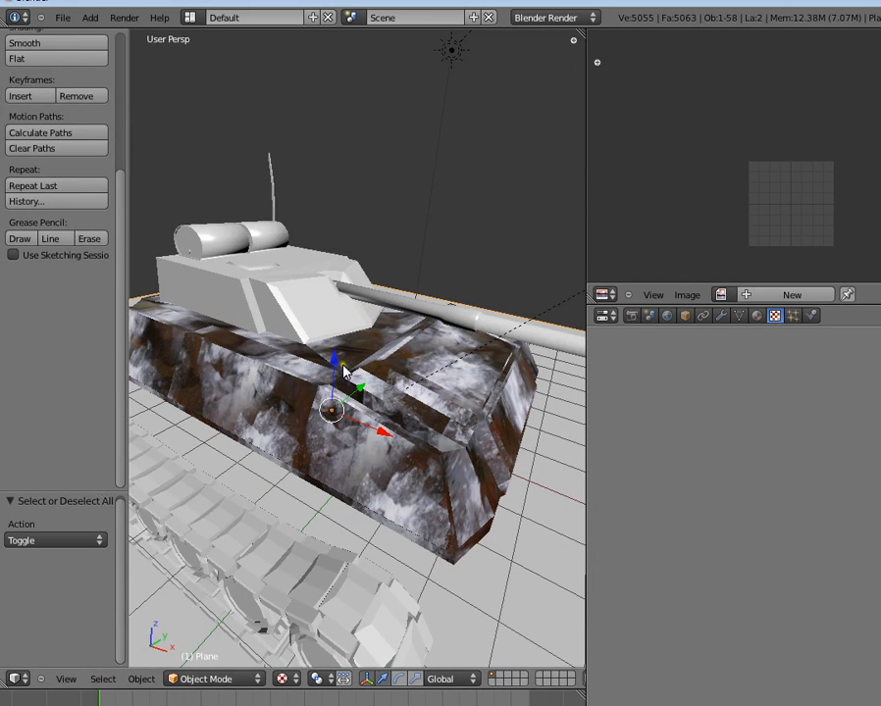
{"action": "left_click", "coordinate": [757, 316]}
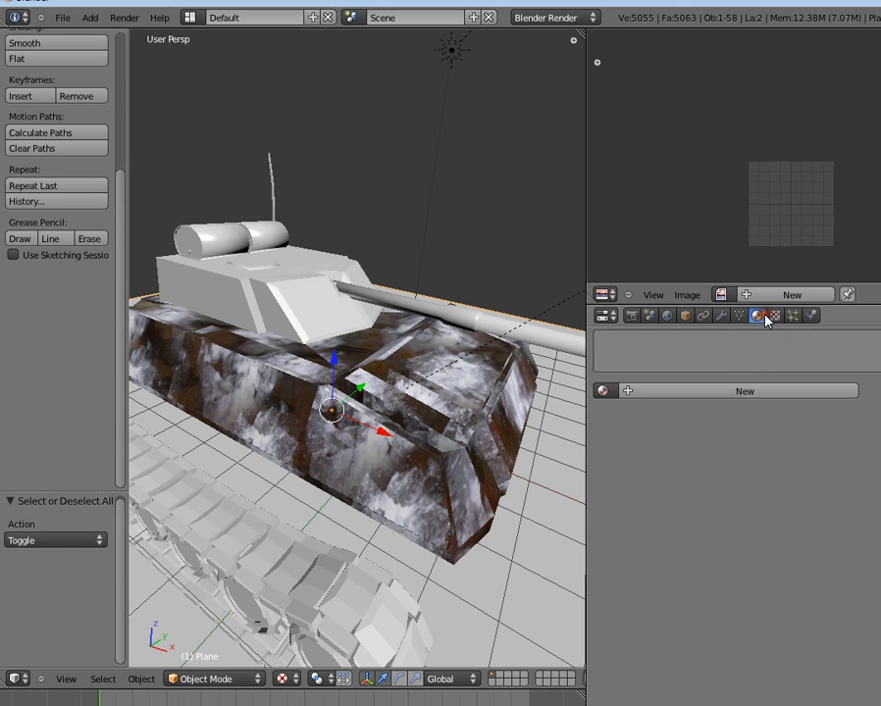
{"action": "right_click", "coordinate": [381, 422]}
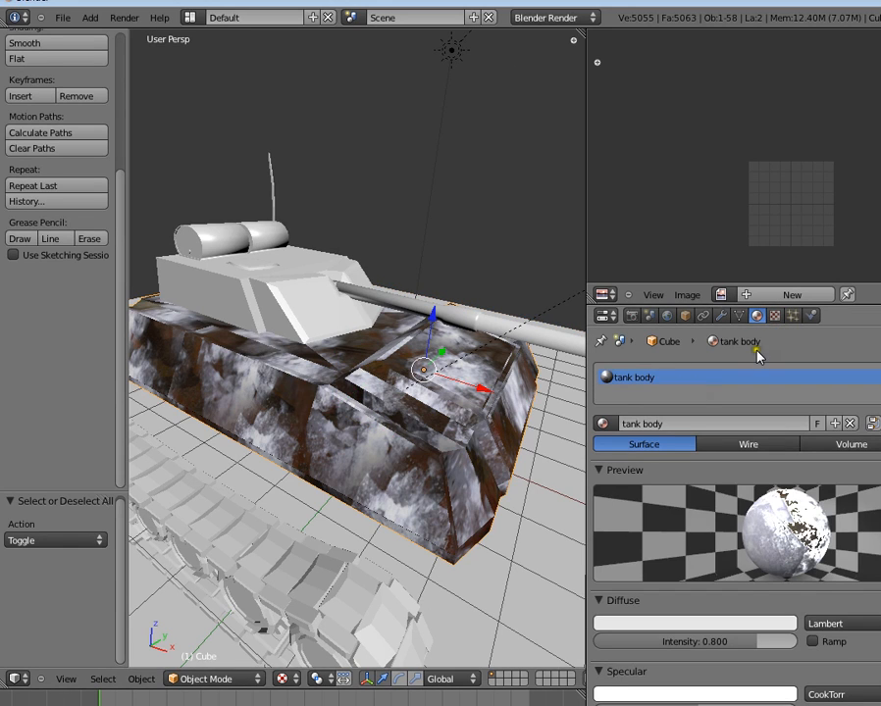
- Disable the ice and rust textures in the tank body material and inspect the camouflage on the hull's front
{"action": "left_click", "coordinate": [775, 314]}
{"action": "scroll", "coordinate": [628, 443], "scroll_direction": "up", "scroll_amount": 5}
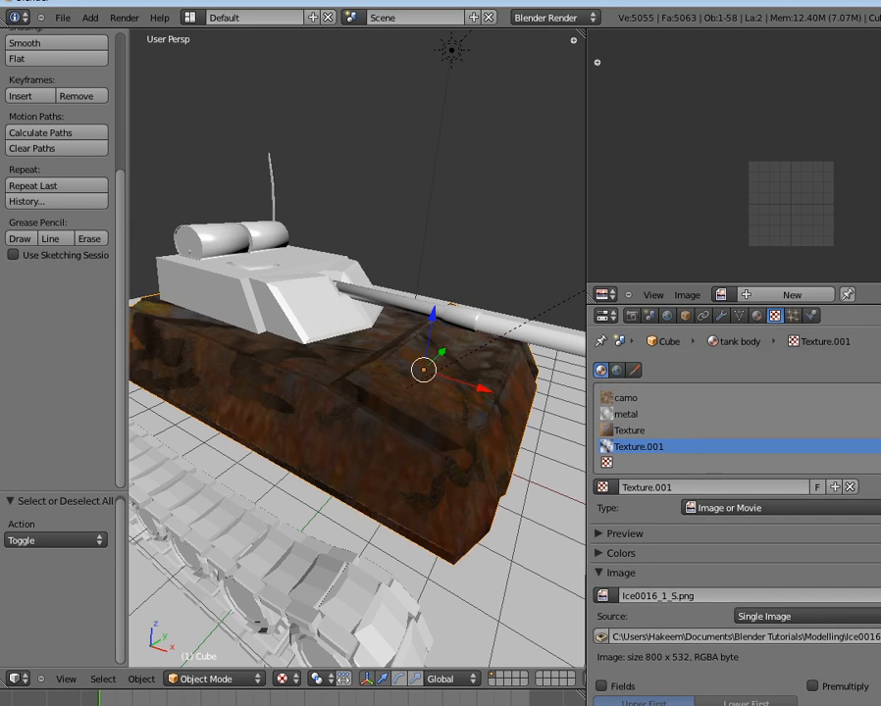
{"action": "middle_click_drag", "start_coordinate": [466, 431], "coordinate": [349, 420]}
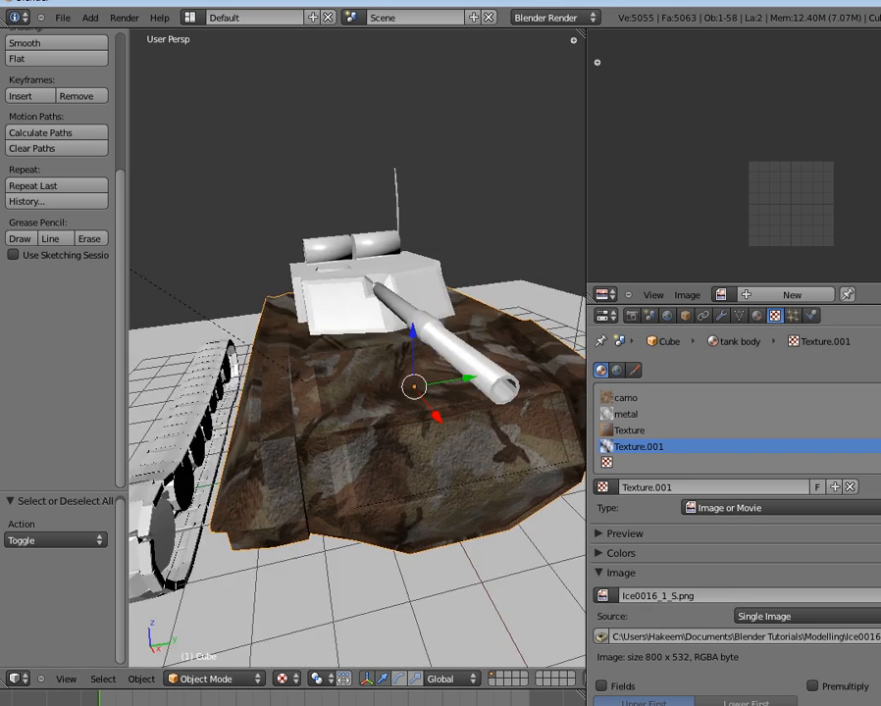
- Make the hull's Texture.001 ice image influence specular color and specular intensity, with its blend type set to Add
{"action": "middle_click_drag", "start_coordinate": [380, 483], "coordinate": [354, 487]}
{"action": "middle_click_drag", "start_coordinate": [407, 473], "coordinate": [392, 368]}
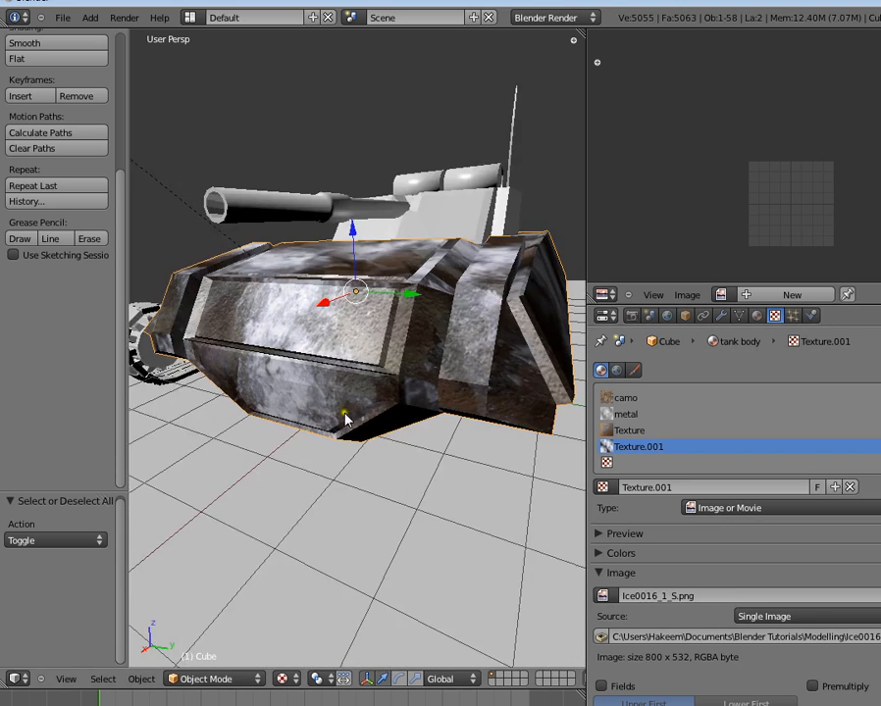
{"action": "middle_click_drag", "start_coordinate": [345, 415], "coordinate": [387, 421]}
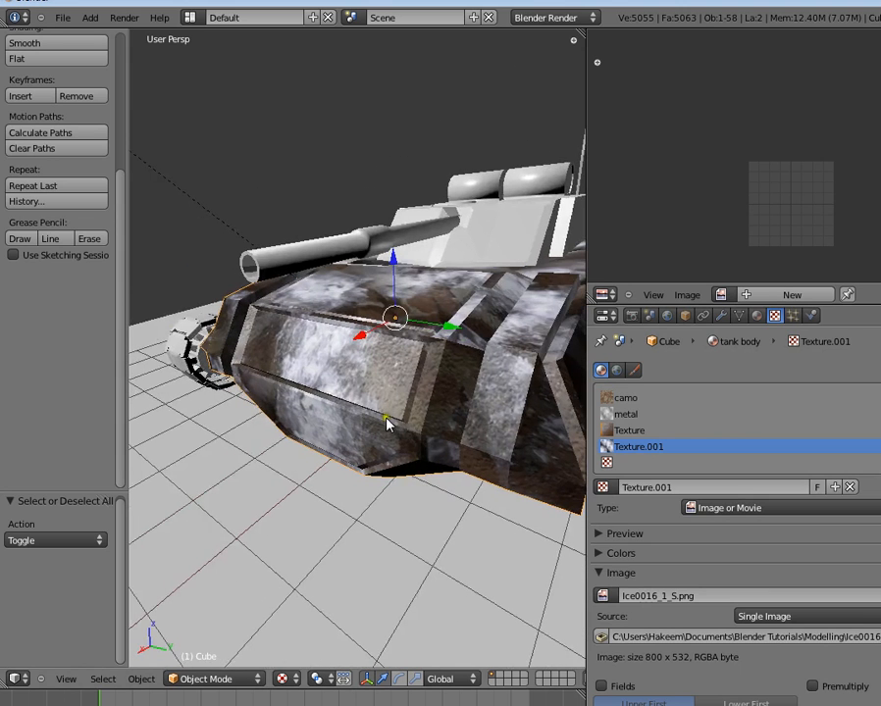
{"action": "scroll", "coordinate": [680, 565], "scroll_direction": "down", "scroll_amount": 3}
{"action": "scroll", "coordinate": [679, 566], "scroll_direction": "down", "scroll_amount": 10}
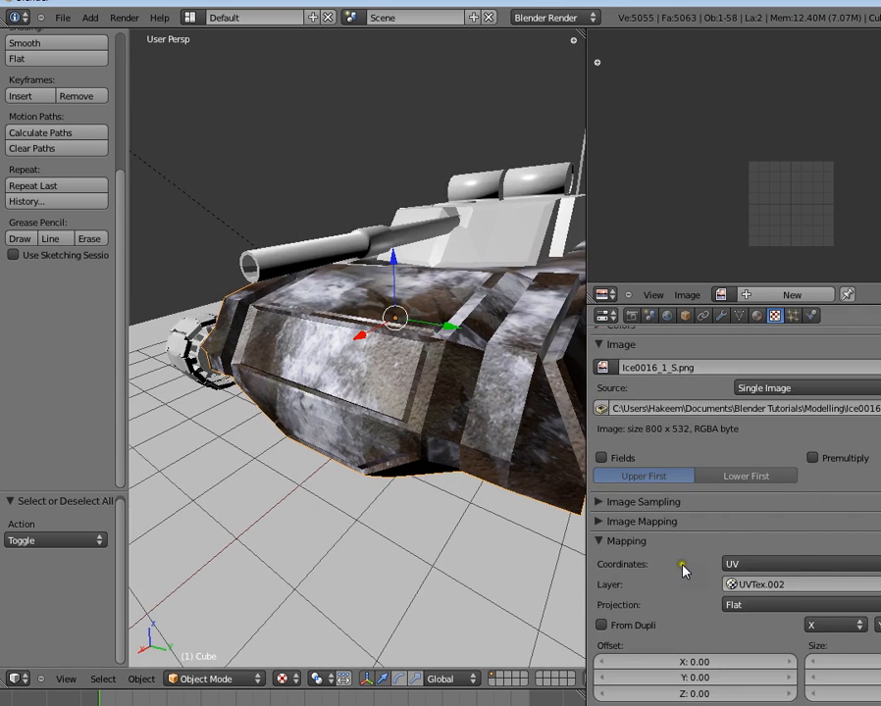
{"action": "left_click", "coordinate": [601, 672]}
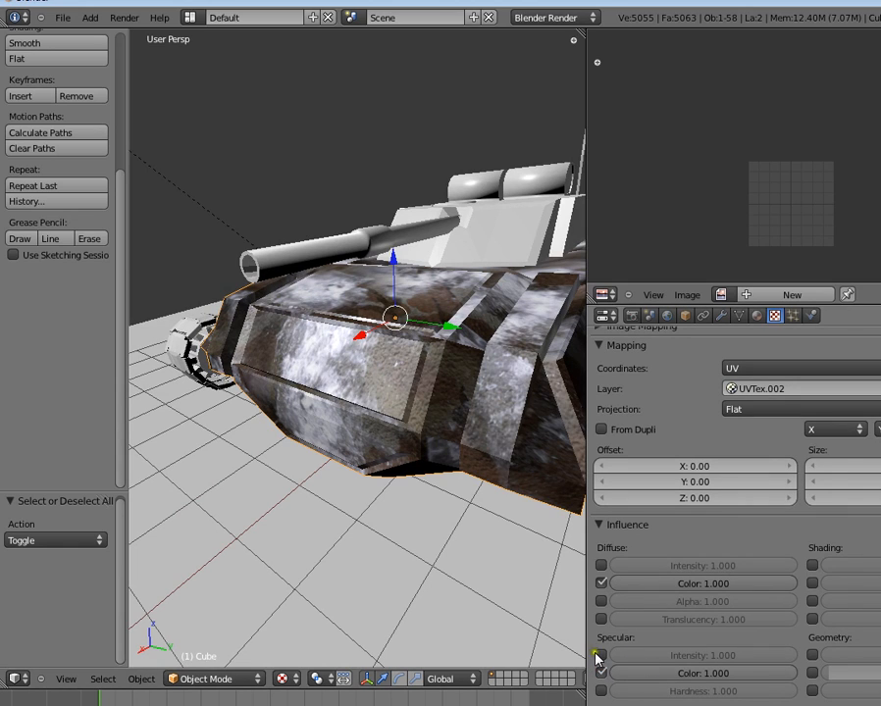
{"action": "left_click", "coordinate": [600, 655]}
{"action": "left_click", "coordinate": [730, 705]}
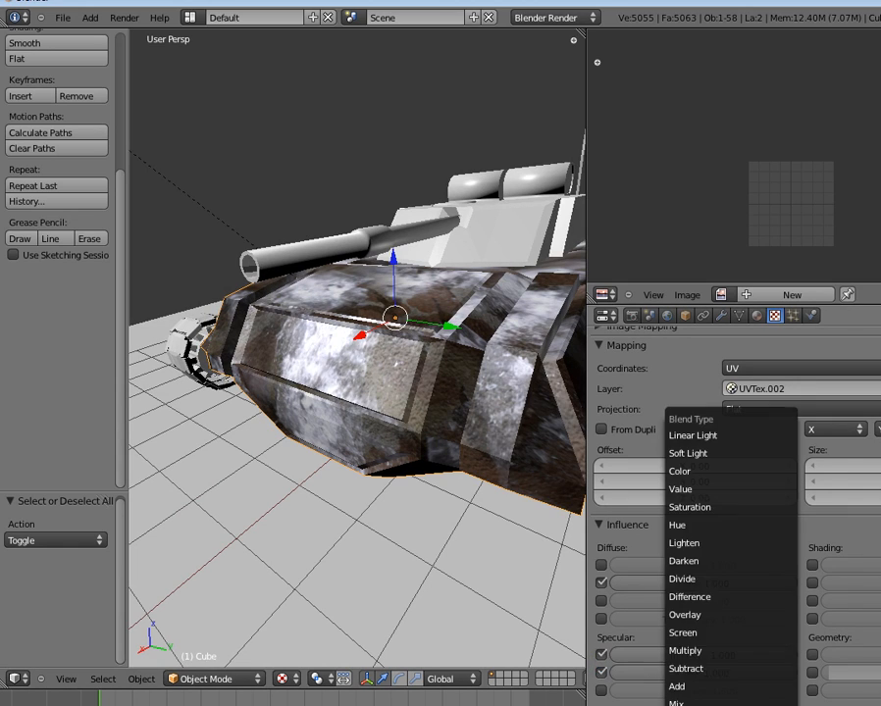
{"action": "left_click", "coordinate": [732, 682]}
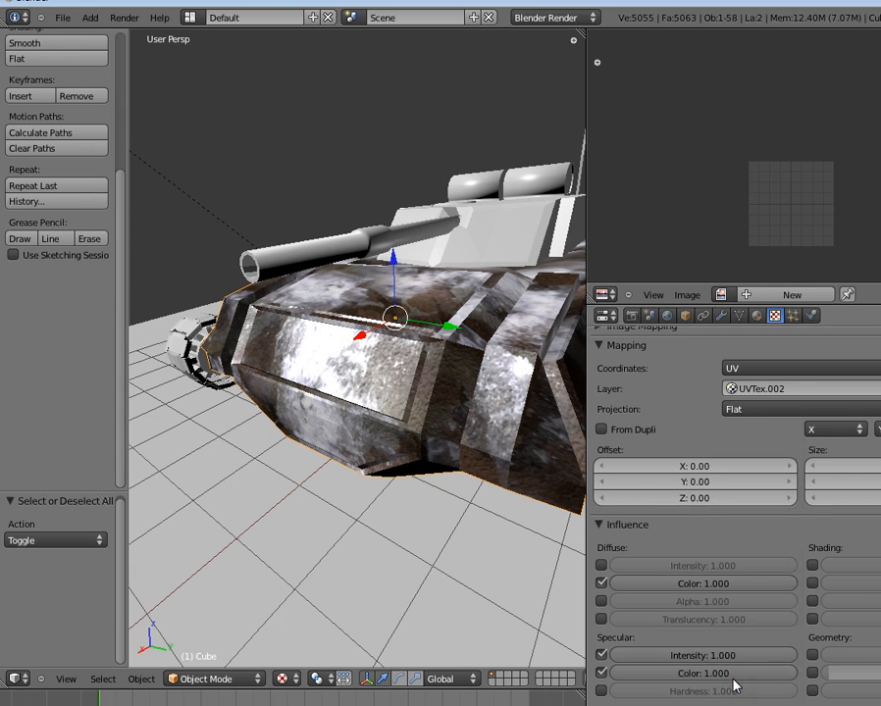
- Rotate Lamp.001 above the tank by about 14 degrees to change how its light falls on the hull
{"action": "middle_click_drag", "start_coordinate": [275, 437], "coordinate": [454, 515]}
{"action": "scroll", "coordinate": [369, 489], "scroll_direction": "up", "scroll_amount": 2}
{"action": "middle_click_drag", "start_coordinate": [369, 494], "coordinate": [339, 418]}
{"action": "scroll", "coordinate": [297, 444], "scroll_direction": "down", "scroll_amount": 3}
{"action": "middle_click_drag", "start_coordinate": [297, 444], "coordinate": [392, 454]}
{"action": "scroll", "coordinate": [418, 436], "scroll_direction": "down", "scroll_amount": 8}
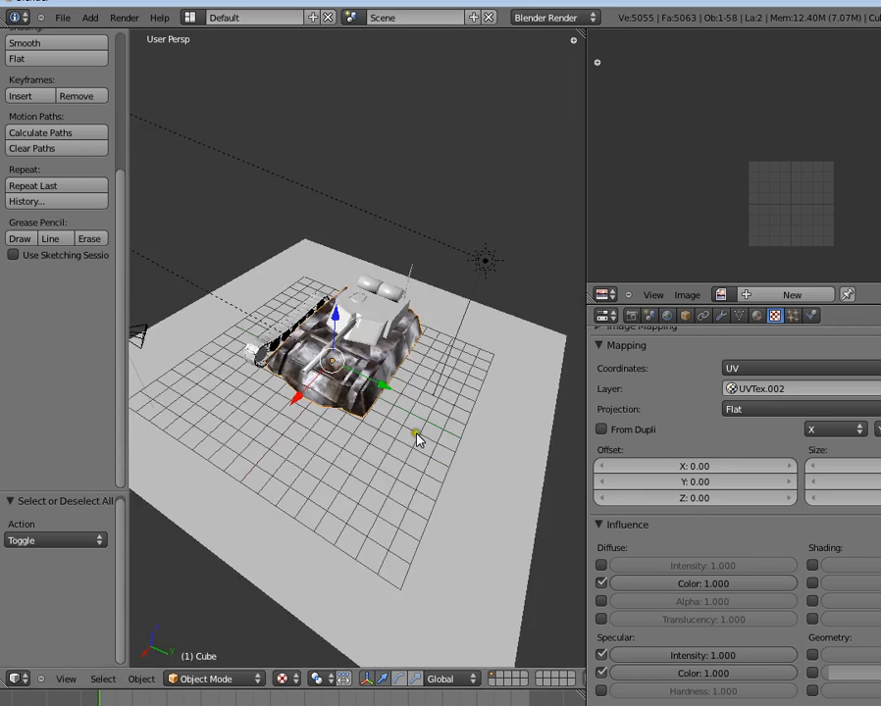
{"action": "right_click", "coordinate": [414, 305]}
{"action": "middle_click_drag", "start_coordinate": [351, 414], "coordinate": [413, 346]}
{"action": "key", "text": "r"}
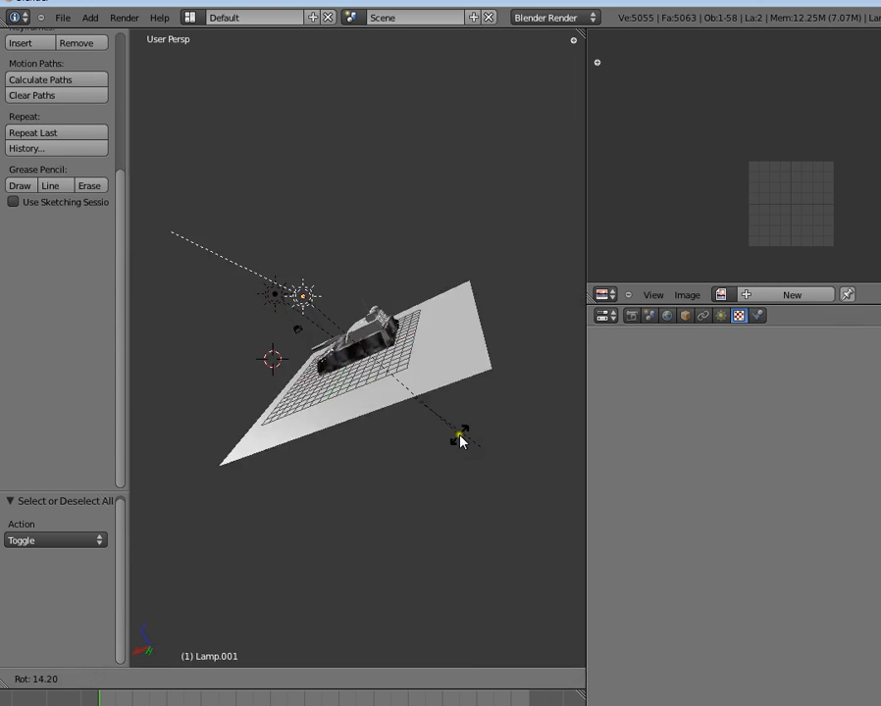
{"action": "left_click", "coordinate": [466, 446]}
{"action": "middle_click_drag", "start_coordinate": [360, 336], "coordinate": [460, 334]}
{"action": "scroll", "coordinate": [460, 334], "scroll_direction": "up", "scroll_amount": 6}
{"action": "scroll", "coordinate": [443, 333], "scroll_direction": "up", "scroll_amount": 5}
{"action": "key", "text": "a"}
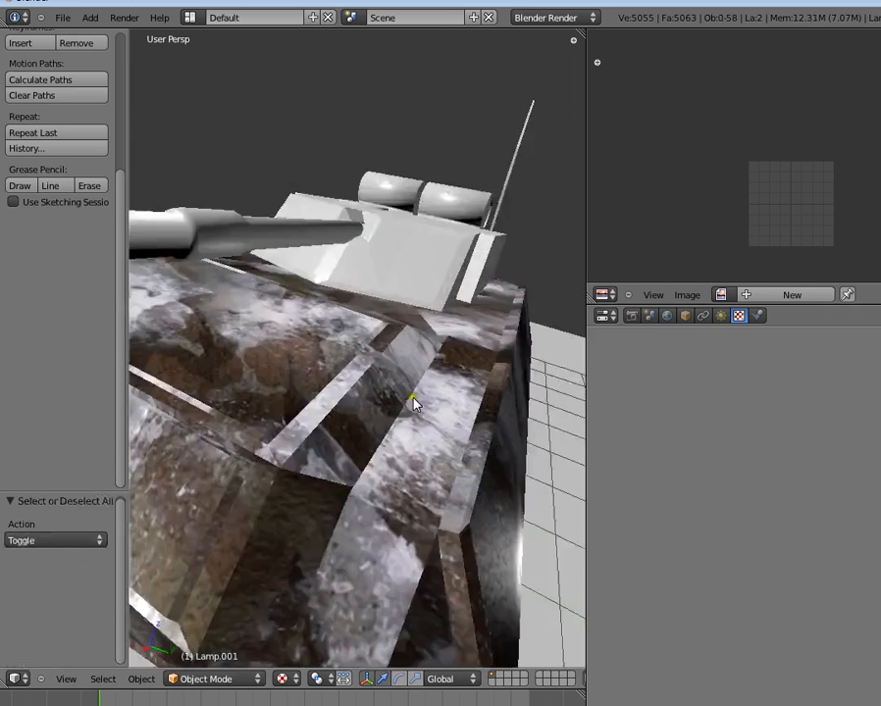
- Select the turret body and give its mesh three UV texture layers
{"action": "scroll", "coordinate": [412, 402], "scroll_direction": "down", "scroll_amount": 2}
{"action": "right_click", "coordinate": [380, 393]}
{"action": "middle_click_drag", "start_coordinate": [380, 394], "coordinate": [723, 321]}
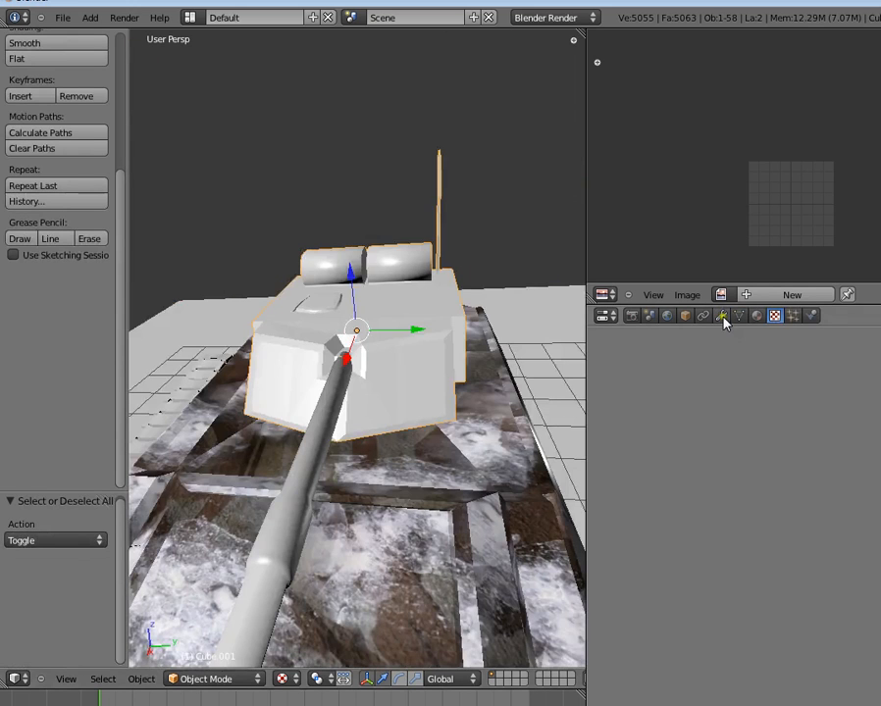
{"action": "left_click", "coordinate": [756, 315]}
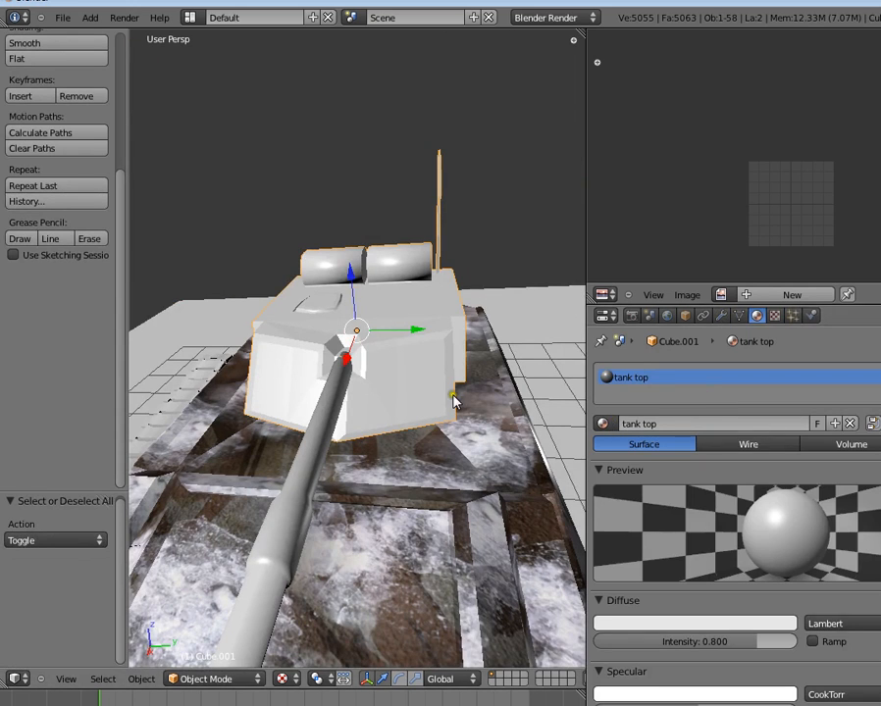
{"action": "key", "text": "Tab"}
{"action": "key", "text": "Tab"}
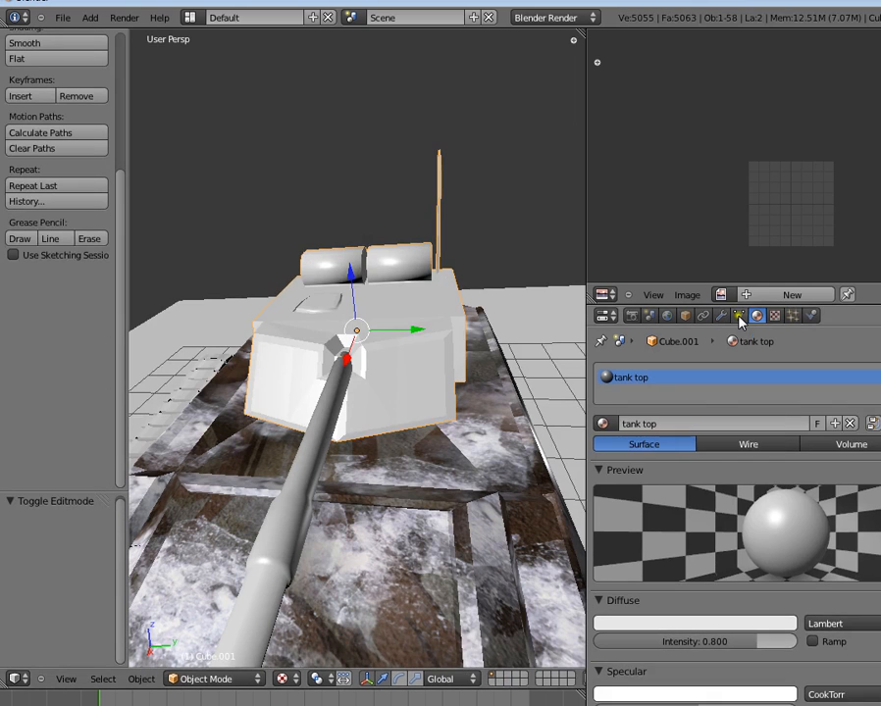
{"action": "left_click", "coordinate": [739, 315]}
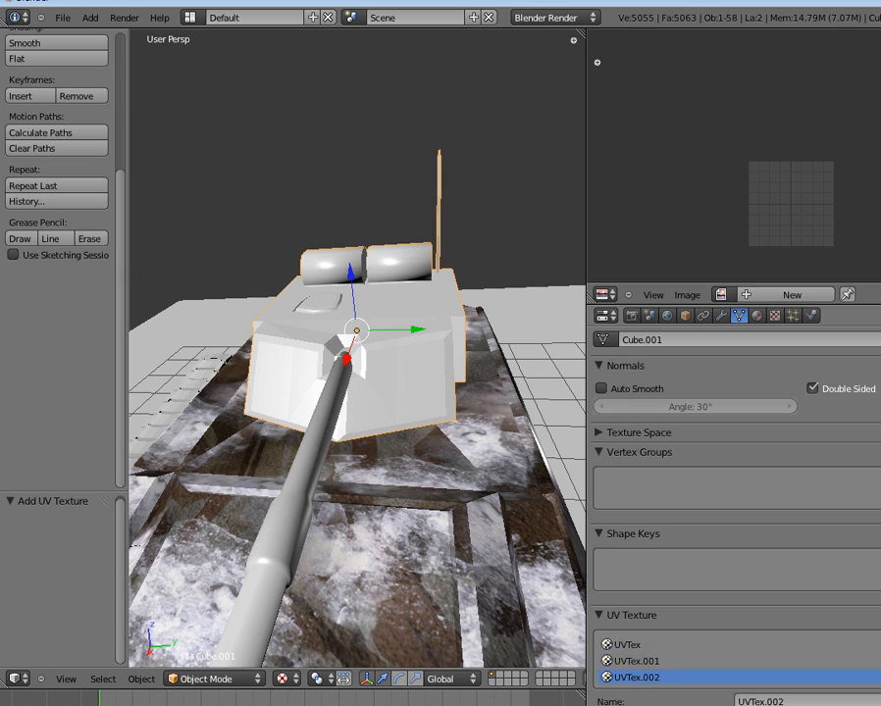
- Replace the turret body's material with the existing tank body material
{"action": "left_click", "coordinate": [757, 315]}
{"action": "left_click", "coordinate": [604, 422]}
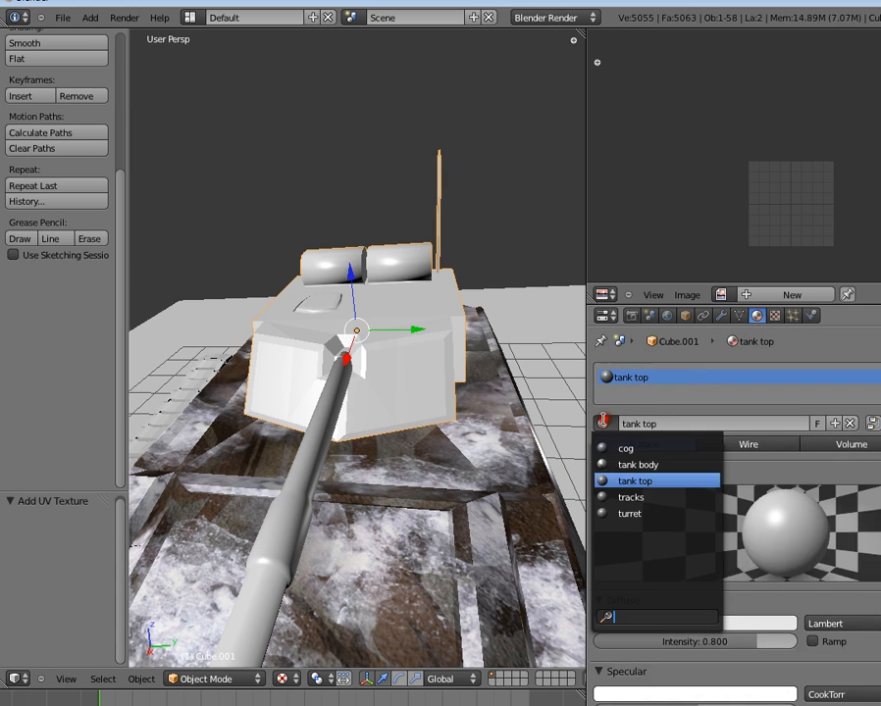
{"action": "left_click", "coordinate": [621, 465]}
- Unwrap all faces of the turret body with Cube Projection
{"action": "middle_click_drag", "start_coordinate": [428, 435], "coordinate": [420, 381]}
{"action": "key", "text": "Tab"}
{"action": "key", "text": "a"}
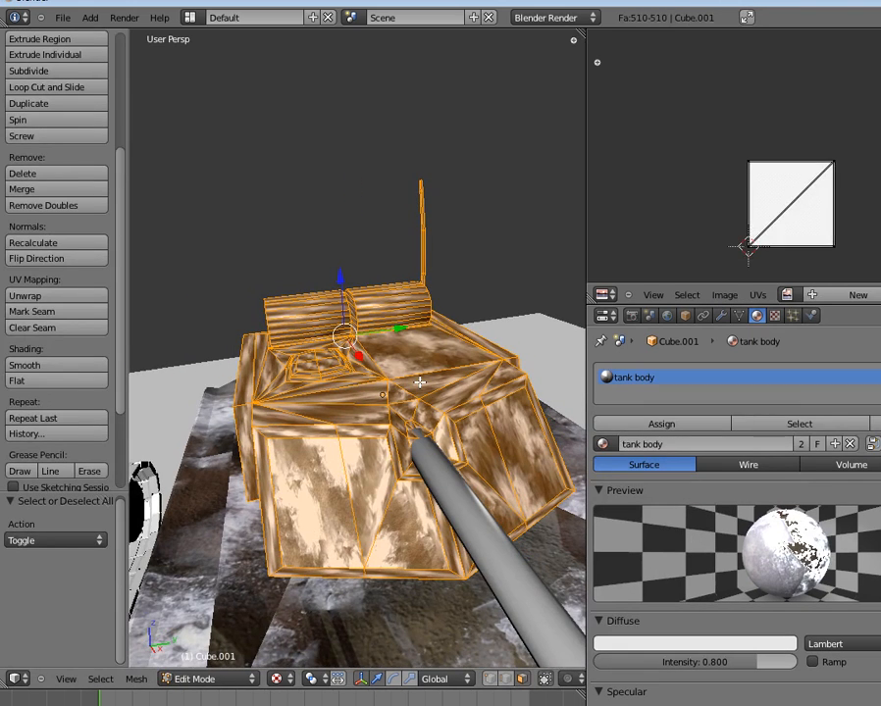
{"action": "scroll", "coordinate": [419, 381], "scroll_direction": "down", "scroll_amount": 4}
{"action": "scroll", "coordinate": [385, 397], "scroll_direction": "up", "scroll_amount": 4}
{"action": "key", "text": "u"}
{"action": "left_click", "coordinate": [387, 398]}
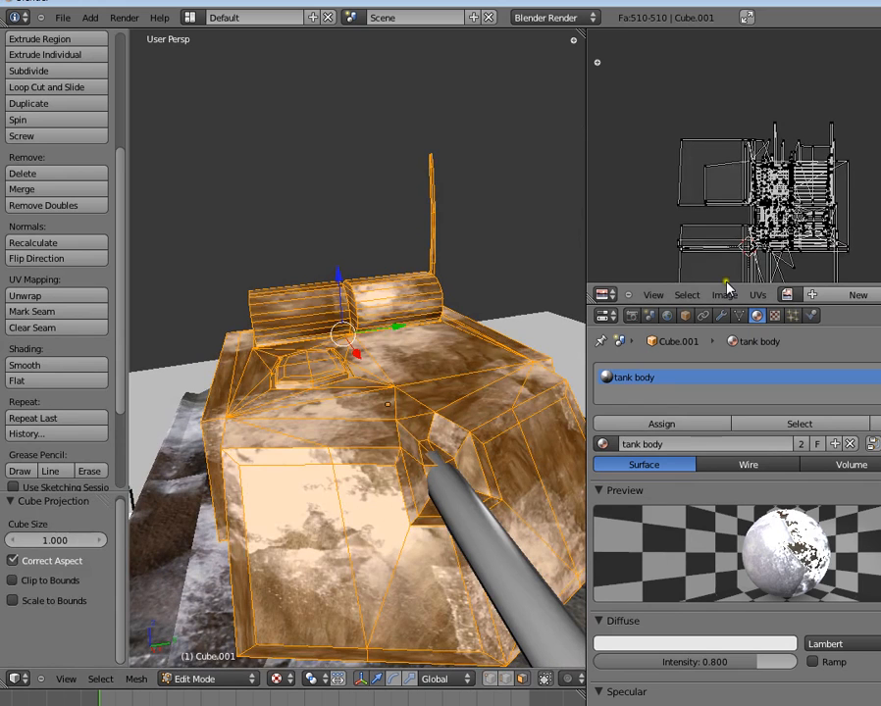
- Scale all the turret's UVs to about 0.48 and move them by 0.448 in X and -0.229 in Y
{"action": "key", "text": "a"}
{"action": "key", "text": "a"}
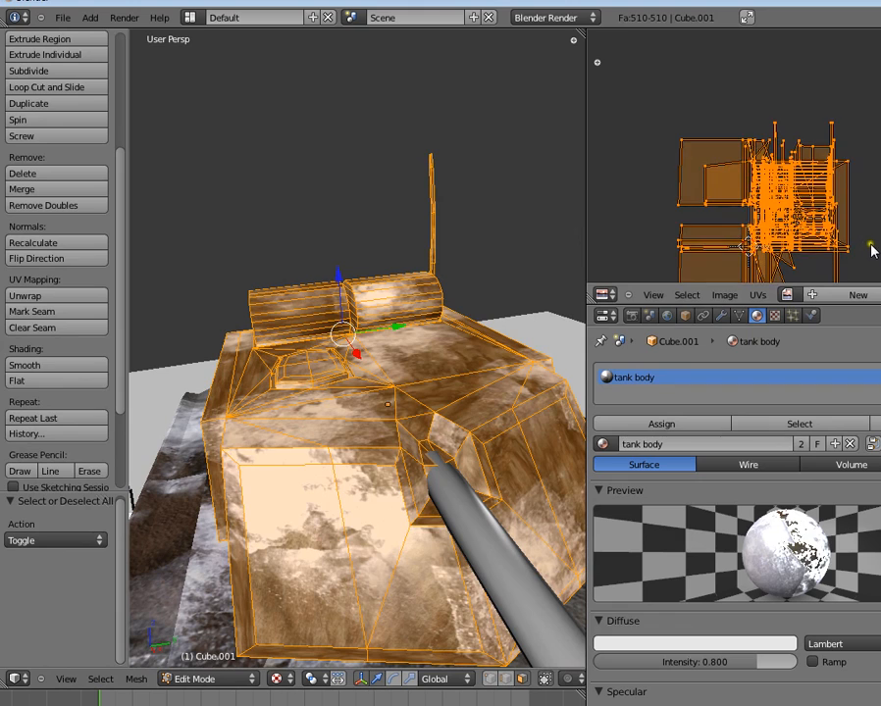
{"action": "key", "text": "s"}
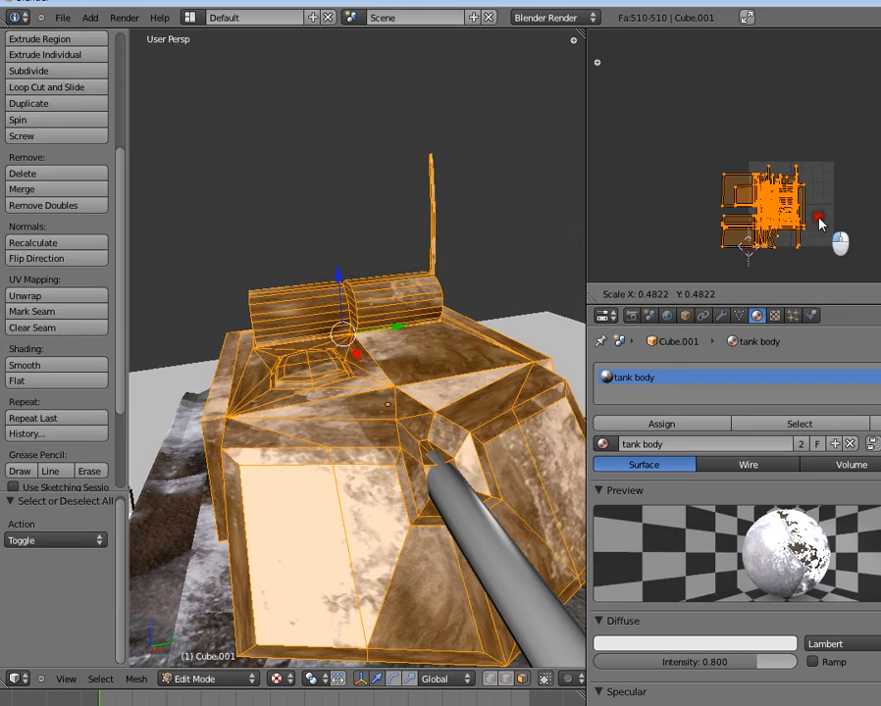
{"action": "left_click", "coordinate": [835, 232]}
{"action": "key", "text": "g"}
{"action": "left_click", "coordinate": [794, 238]}
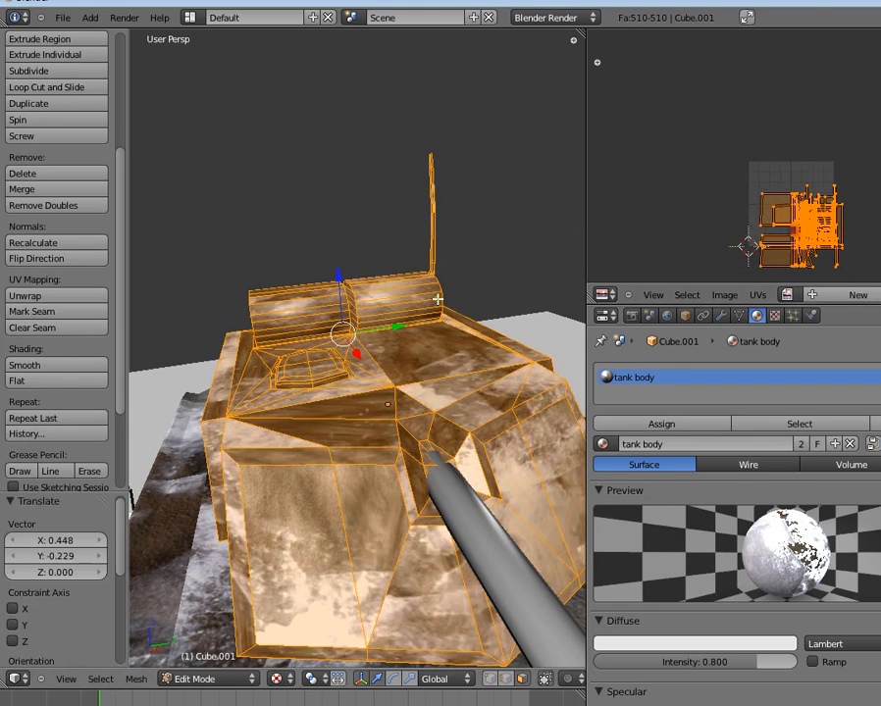
- Check the camouflage on the turret and move all its UVs up by about 0.31
{"action": "key", "text": "Tab"}
{"action": "scroll", "coordinate": [437, 364], "scroll_direction": "down", "scroll_amount": 3}
{"action": "middle_click_drag", "start_coordinate": [438, 365], "coordinate": [368, 476]}
{"action": "key", "text": "Tab"}
{"action": "middle_click_drag", "start_coordinate": [333, 444], "coordinate": [270, 328]}
{"action": "key", "text": "Tab"}
{"action": "scroll", "coordinate": [398, 392], "scroll_direction": "down", "scroll_amount": 3}
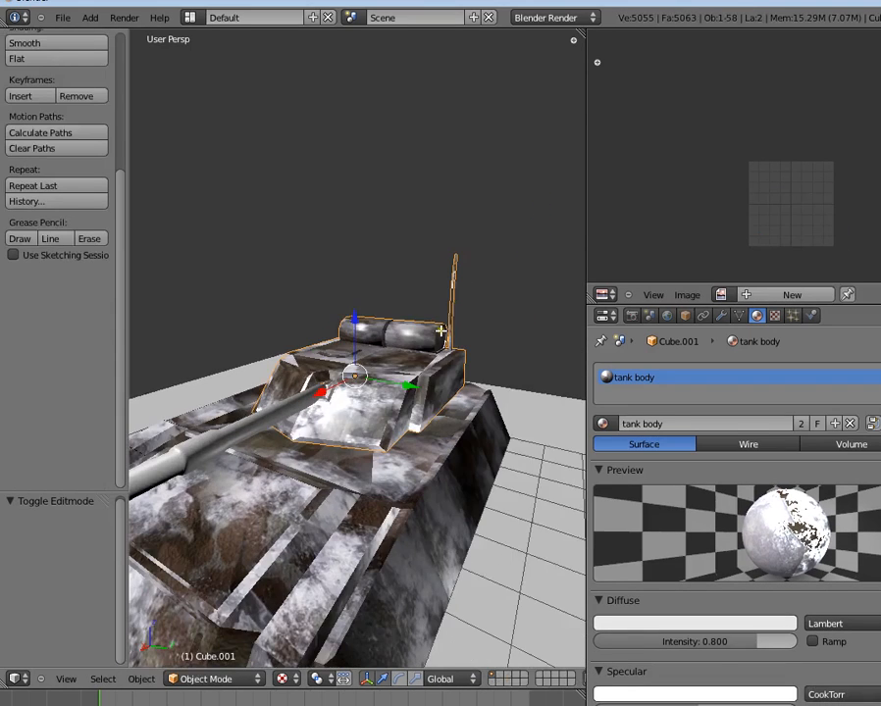
{"action": "key", "text": "Tab"}
{"action": "key", "text": "g"}
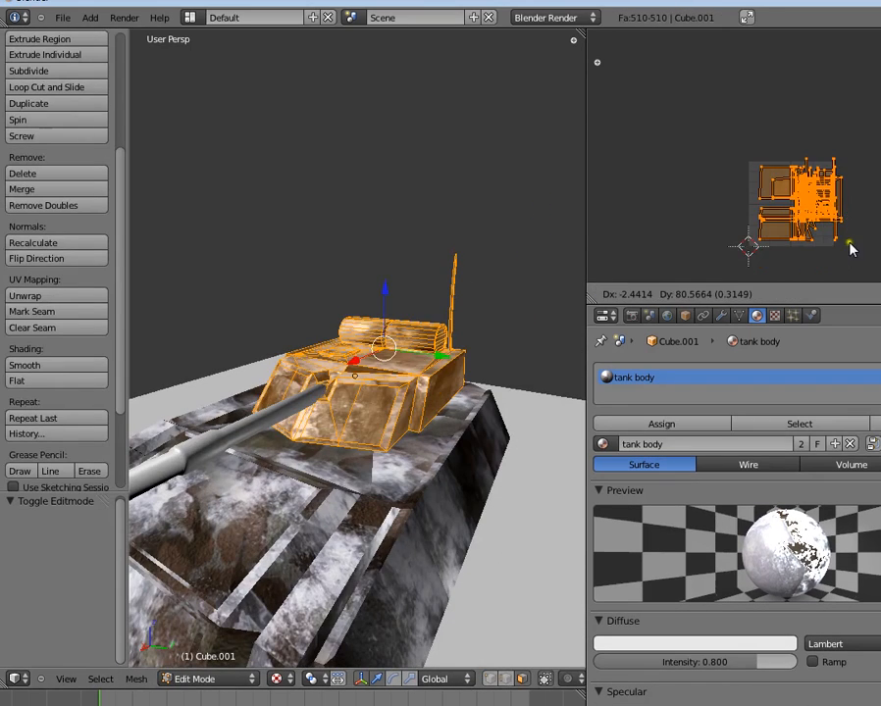
{"action": "left_click", "coordinate": [847, 245]}
- Switch the turret to another, still unmapped UV layer and unwrap all its faces with Cube Projection
{"action": "key", "text": "Tab"}
{"action": "middle_click_drag", "start_coordinate": [478, 347], "coordinate": [409, 408]}
{"action": "key", "text": "Tab"}
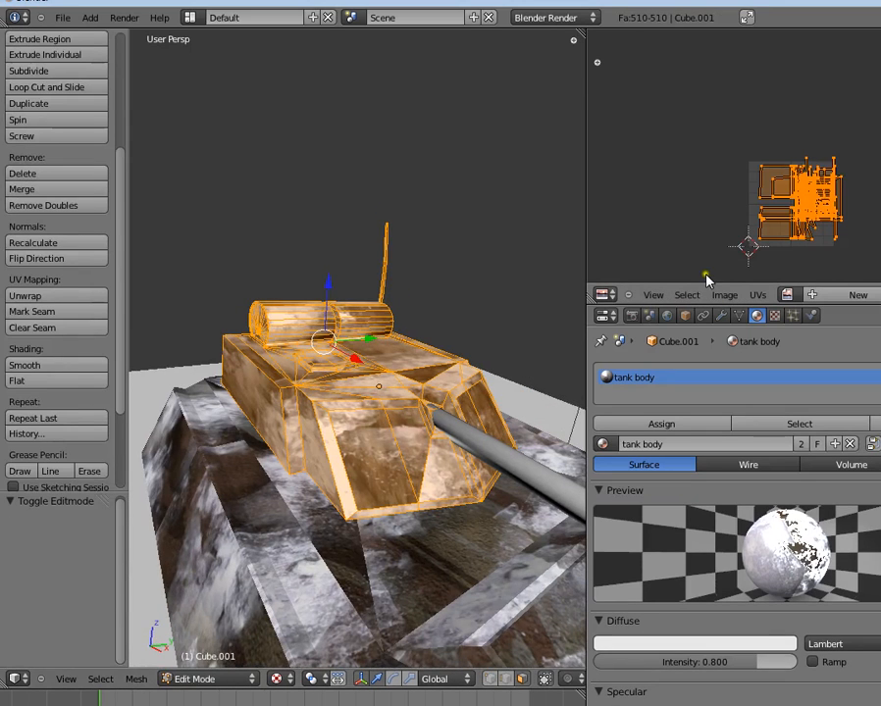
{"action": "middle_click_drag", "start_coordinate": [873, 294], "coordinate": [652, 294]}
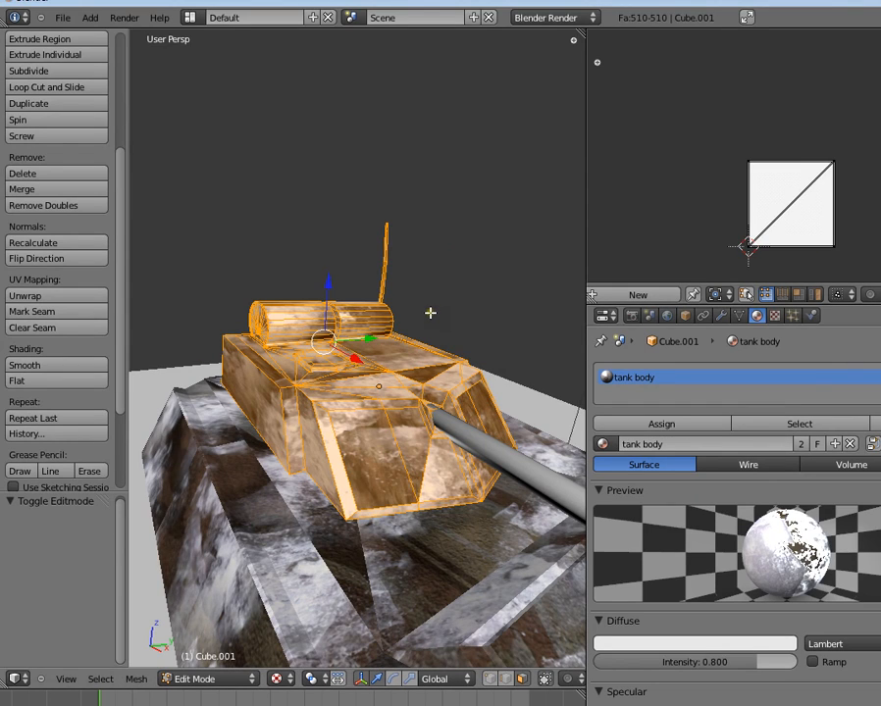
{"action": "key", "text": "u"}
{"action": "key", "text": "u"}
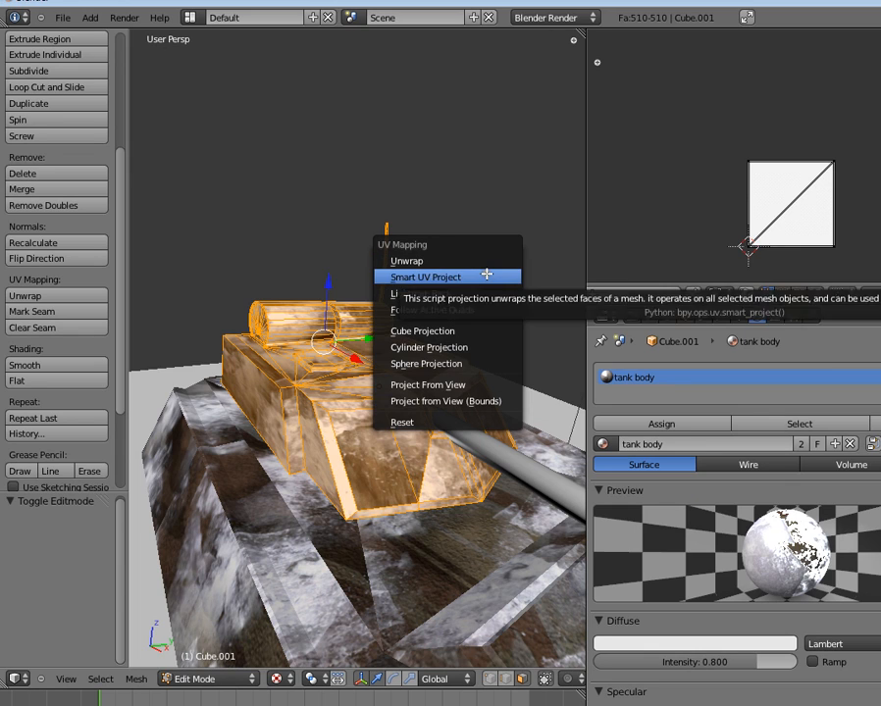
{"action": "left_click", "coordinate": [480, 327]}
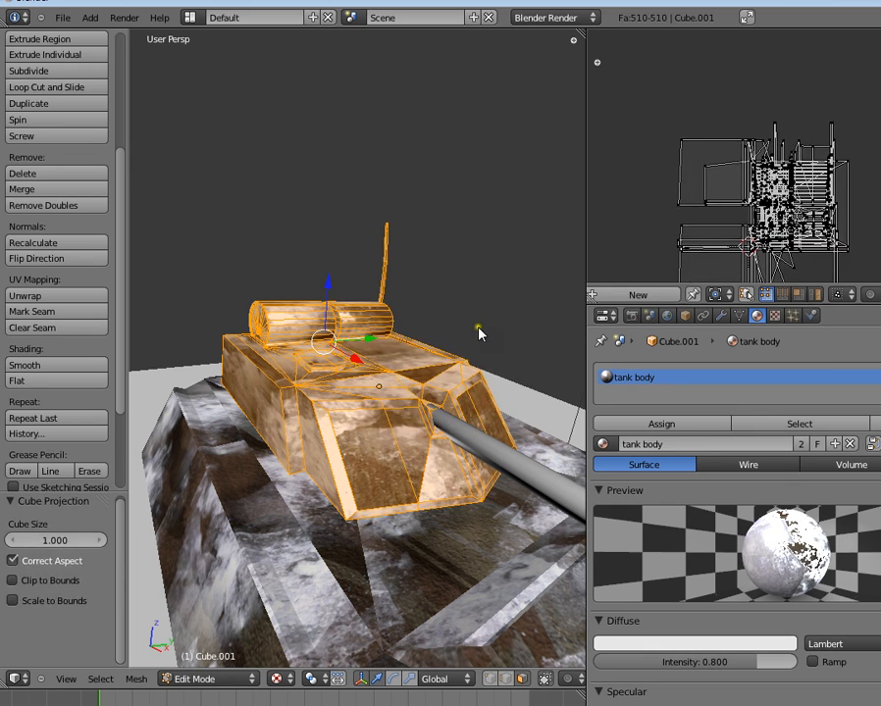
- Inspect the turret's texturing and scale all UVs of the current layer to 0.988
{"action": "key", "text": "Tab"}
{"action": "middle_click_drag", "start_coordinate": [338, 439], "coordinate": [333, 394]}
{"action": "scroll", "coordinate": [360, 468], "scroll_direction": "up", "scroll_amount": 4}
{"action": "scroll", "coordinate": [355, 442], "scroll_direction": "down", "scroll_amount": 3}
{"action": "scroll", "coordinate": [352, 427], "scroll_direction": "down", "scroll_amount": 2}
{"action": "key", "text": "Tab"}
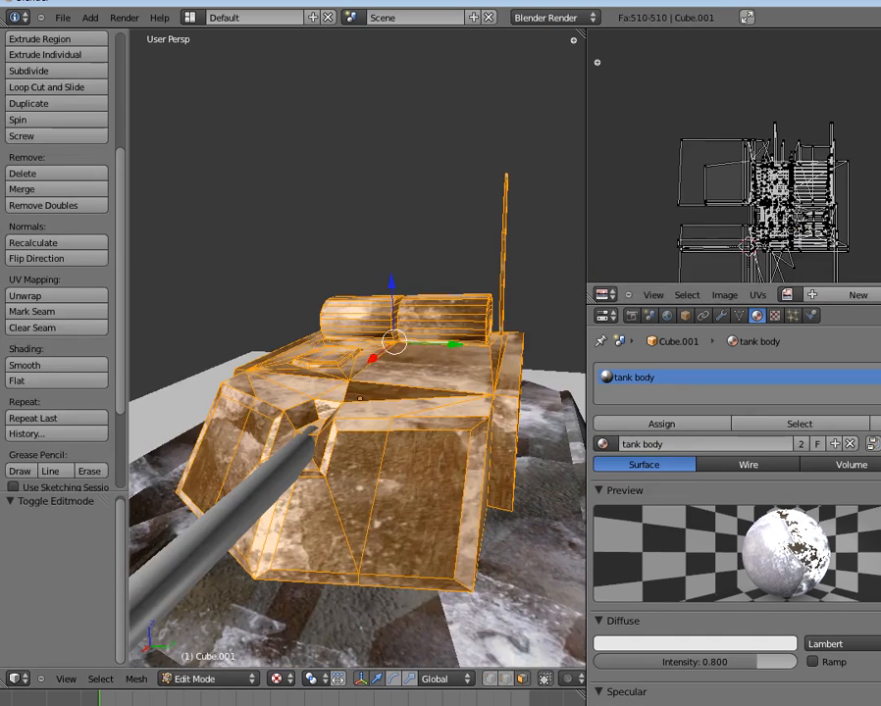
{"action": "key", "text": "a"}
{"action": "key", "text": "s"}
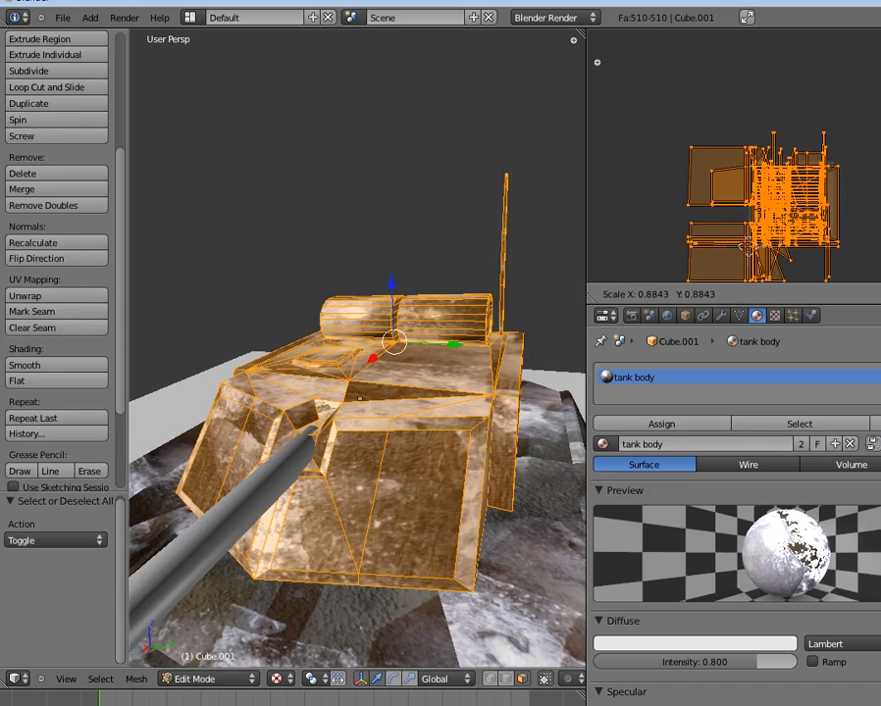
{"action": "left_click", "coordinate": [865, 241]}
- Switch to the remaining unmapped UV layer and unwrap the whole turret with Cylinder Projection
{"action": "scroll", "coordinate": [867, 297], "scroll_direction": "down", "scroll_amount": 5}
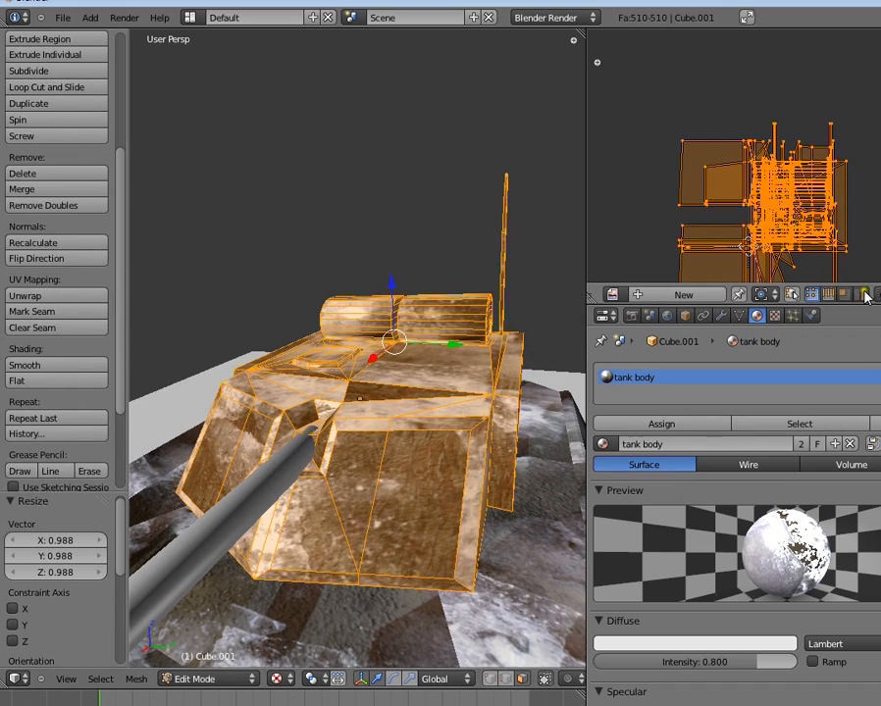
{"action": "key", "text": "ctrl+z"}
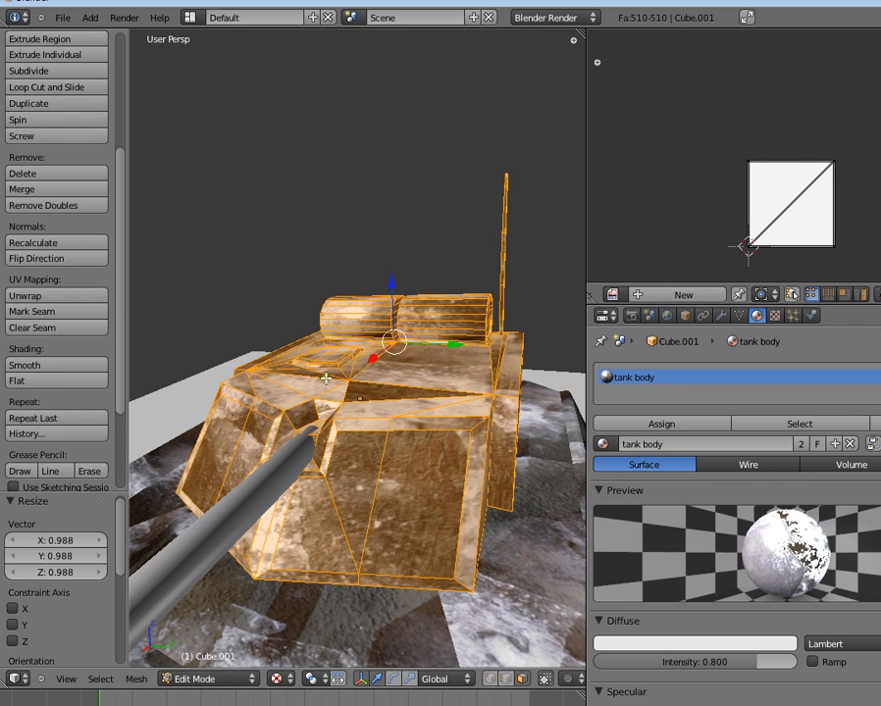
{"action": "key", "text": "u"}
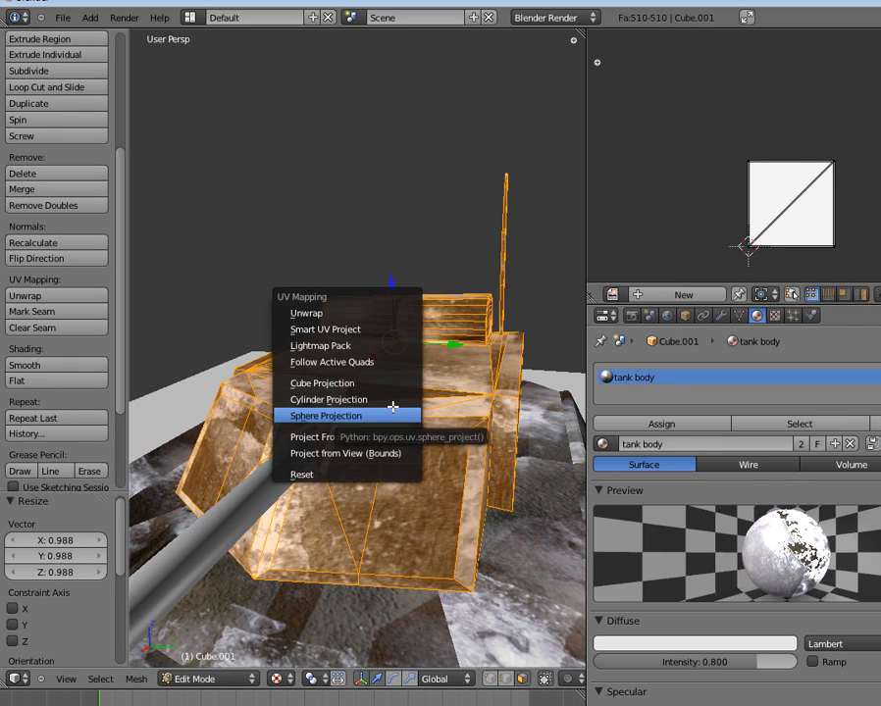
{"action": "left_click", "coordinate": [394, 401]}
{"action": "middle_click_drag", "start_coordinate": [379, 393], "coordinate": [386, 334]}
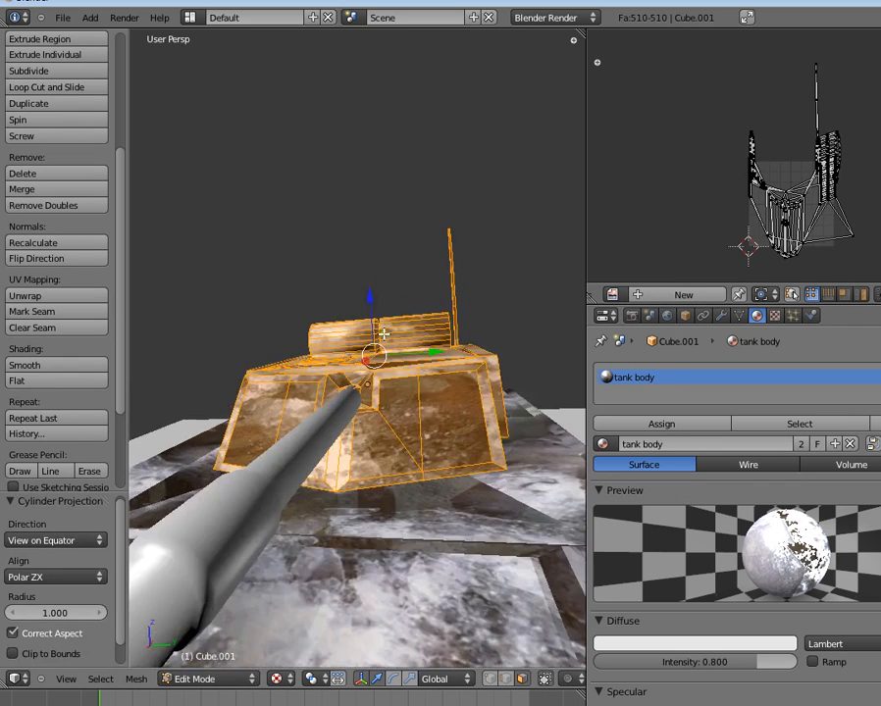
- Scale the cylinder-projected UVs up to about 1.64 and check the result on the turret in Object Mode
{"action": "key", "text": "a"}
{"action": "key", "text": "s"}
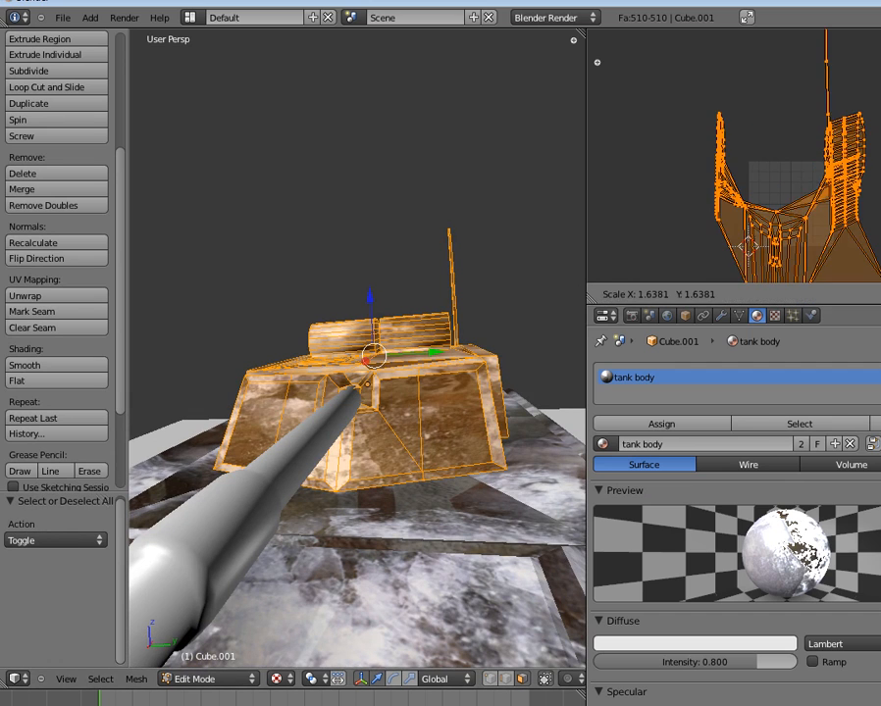
{"action": "left_click", "coordinate": [861, 223]}
{"action": "key", "text": "Tab"}
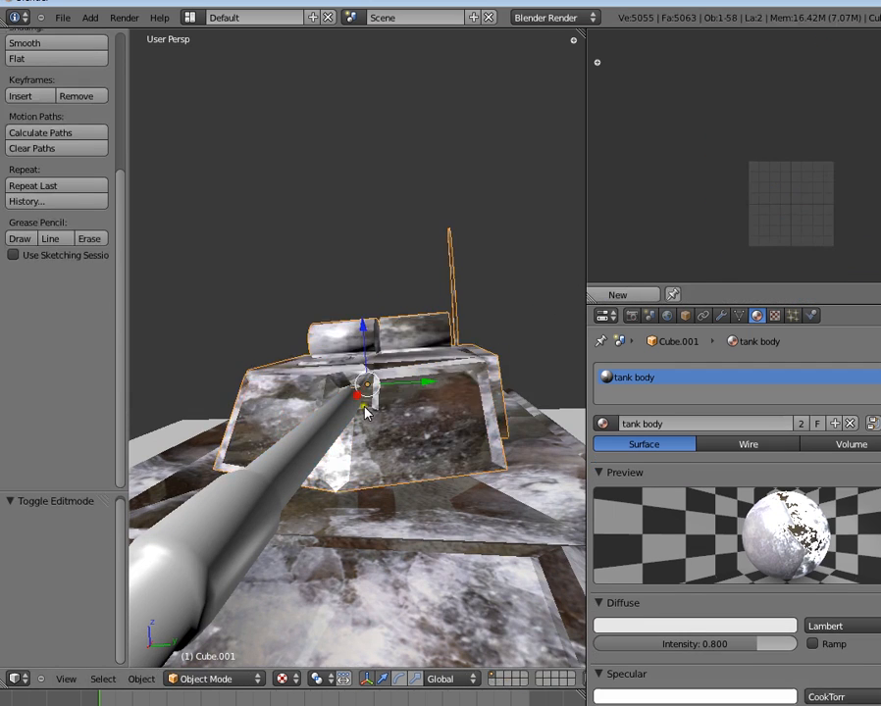
{"action": "middle_click_drag", "start_coordinate": [496, 357], "coordinate": [432, 429]}
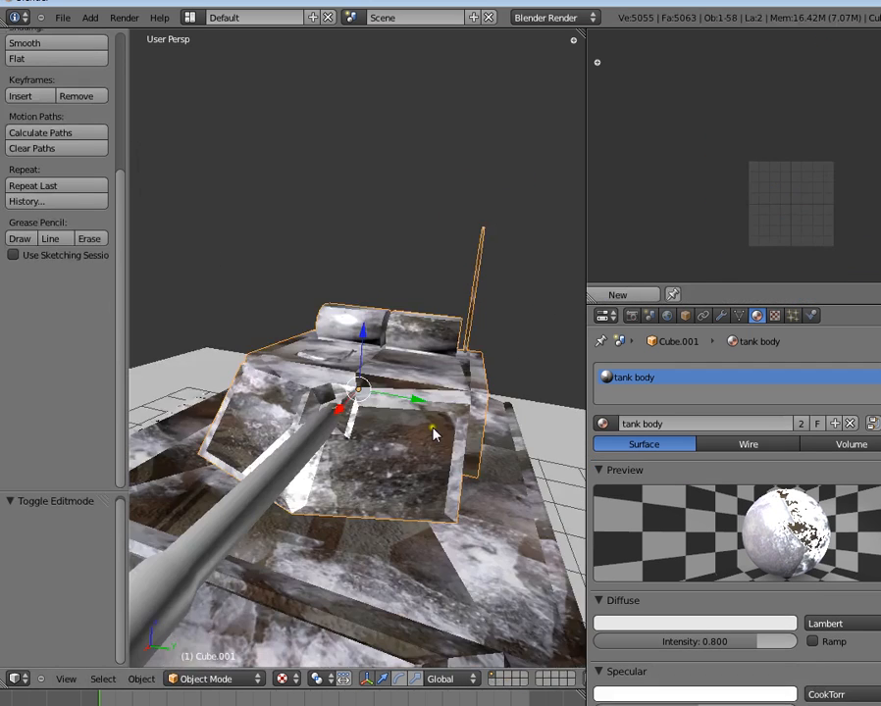
- Unwrap all the turret's faces with Sphere Projection and rescale the resulting UVs
{"action": "left_click", "coordinate": [774, 314]}
{"action": "scroll", "coordinate": [655, 392], "scroll_direction": "up", "scroll_amount": 6}
{"action": "scroll", "coordinate": [656, 401], "scroll_direction": "up", "scroll_amount": 4}
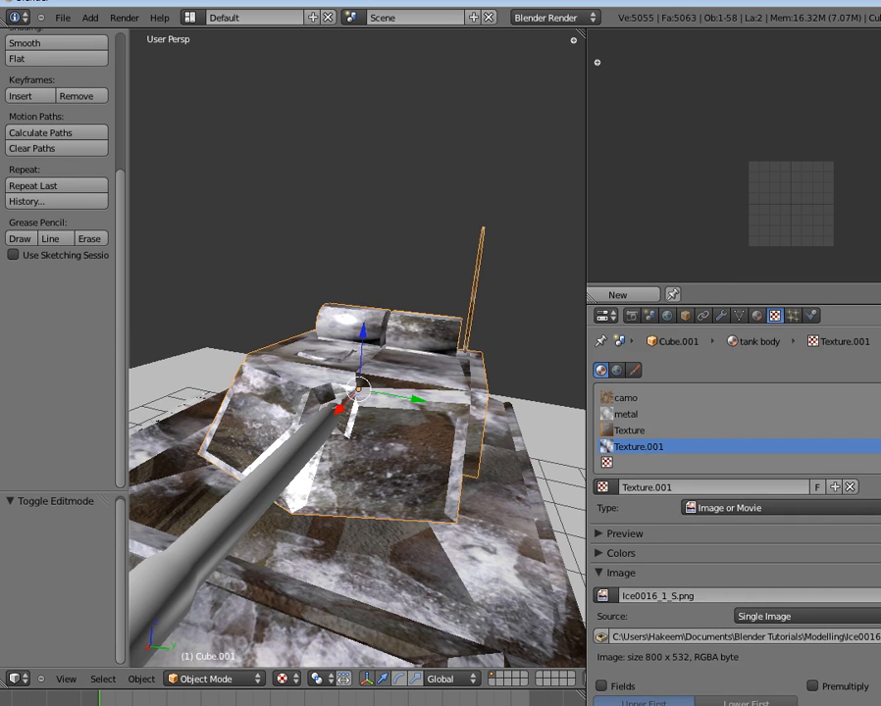
{"action": "middle_click_drag", "start_coordinate": [271, 389], "coordinate": [373, 338]}
{"action": "key", "text": "a"}
{"action": "scroll", "coordinate": [387, 427], "scroll_direction": "up", "scroll_amount": 4}
{"action": "key", "text": "Tab"}
{"action": "key", "text": "u"}
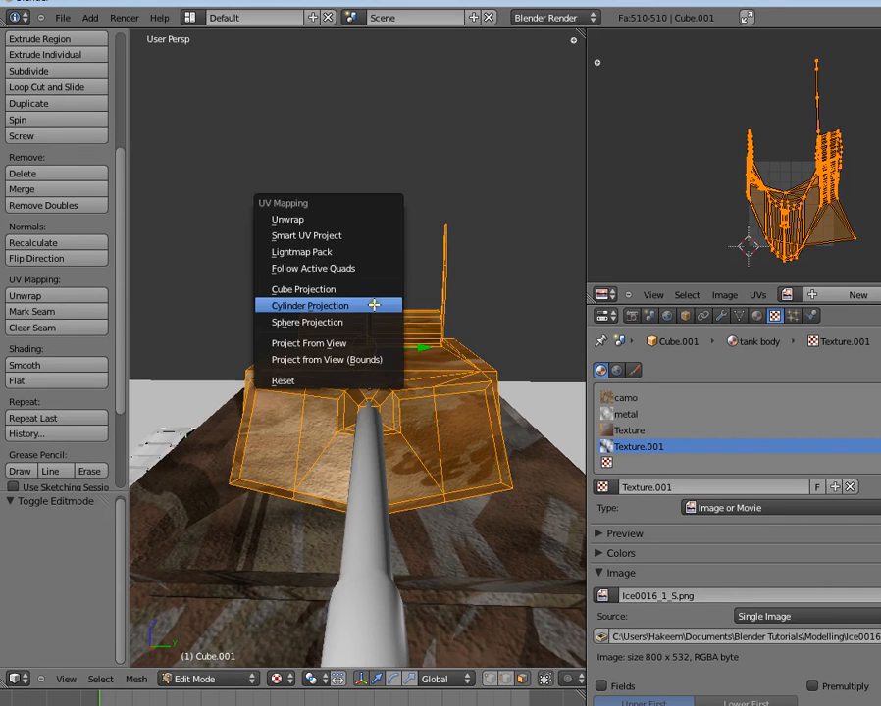
{"action": "left_click", "coordinate": [373, 324]}
{"action": "key", "text": "s"}
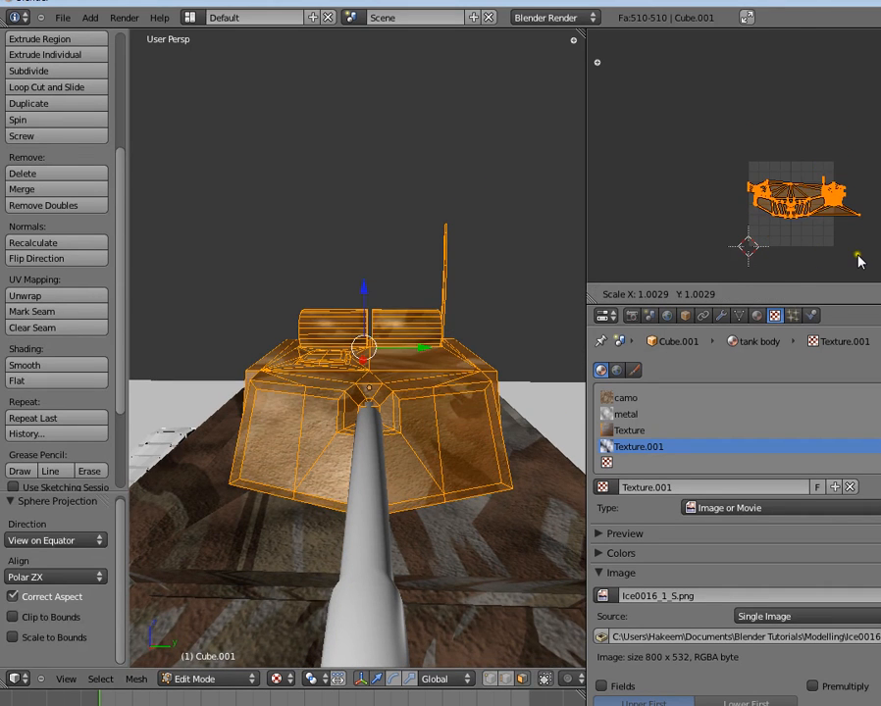
{"action": "left_click", "coordinate": [633, 269]}
{"action": "key", "text": "Tab"}
- Unwrap the turret's faces again and check the mapping in Object Mode
{"action": "middle_click_drag", "start_coordinate": [509, 393], "coordinate": [345, 373]}
{"action": "key", "text": "Tab"}
{"action": "key", "text": "u"}
{"action": "left_click", "coordinate": [440, 449]}
{"action": "key", "text": "Tab"}
{"action": "right_click", "coordinate": [315, 398]}
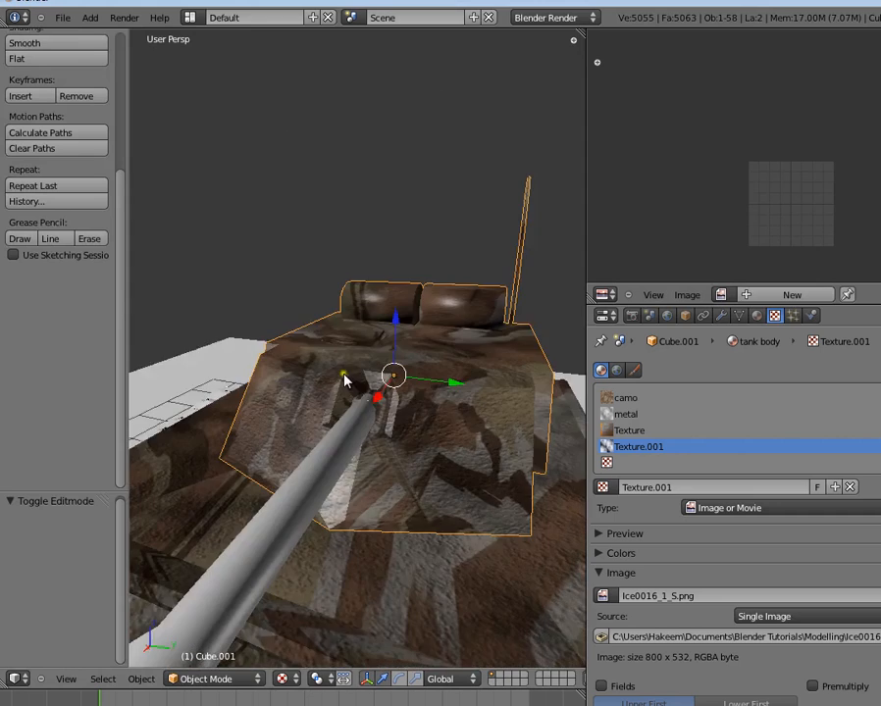
- Deselect everything and inspect the camouflage texturing on the turret and hull from several angles
{"action": "key", "text": "a"}
{"action": "middle_click_drag", "start_coordinate": [334, 455], "coordinate": [415, 382]}
{"action": "scroll", "coordinate": [391, 420], "scroll_direction": "down", "scroll_amount": 3}
{"action": "scroll", "coordinate": [476, 415], "scroll_direction": "up", "scroll_amount": 3}
{"action": "middle_click_drag", "start_coordinate": [413, 392], "coordinate": [299, 395]}
{"action": "scroll", "coordinate": [360, 448], "scroll_direction": "up", "scroll_amount": 2}
{"action": "scroll", "coordinate": [338, 436], "scroll_direction": "down", "scroll_amount": 2}
{"action": "scroll", "coordinate": [350, 451], "scroll_direction": "up", "scroll_amount": 2}
{"action": "scroll", "coordinate": [342, 453], "scroll_direction": "down", "scroll_amount": 2}
{"action": "scroll", "coordinate": [396, 509], "scroll_direction": "up", "scroll_amount": 2}
{"action": "scroll", "coordinate": [403, 499], "scroll_direction": "down", "scroll_amount": 2}
{"action": "scroll", "coordinate": [374, 359], "scroll_direction": "up", "scroll_amount": 1}
- Select the gun barrel and lower it about 0.035 along the Z axis
{"action": "right_click", "coordinate": [379, 347]}
{"action": "middle_click_drag", "start_coordinate": [379, 353], "coordinate": [352, 451]}
{"action": "scroll", "coordinate": [352, 451], "scroll_direction": "up", "scroll_amount": 2}
{"action": "right_click", "coordinate": [356, 391]}
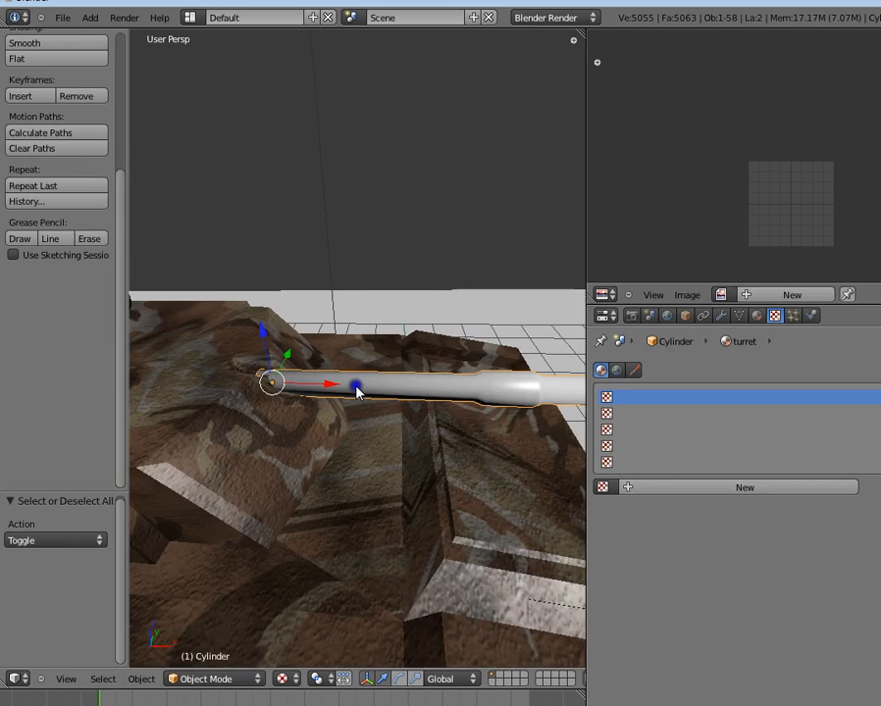
{"action": "middle_click_drag", "start_coordinate": [355, 387], "coordinate": [265, 410]}
{"action": "left_click_drag", "start_coordinate": [263, 412], "coordinate": [266, 420]}
{"action": "middle_click_drag", "start_coordinate": [267, 420], "coordinate": [378, 421]}
{"action": "scroll", "coordinate": [378, 422], "scroll_direction": "up", "scroll_amount": 3}
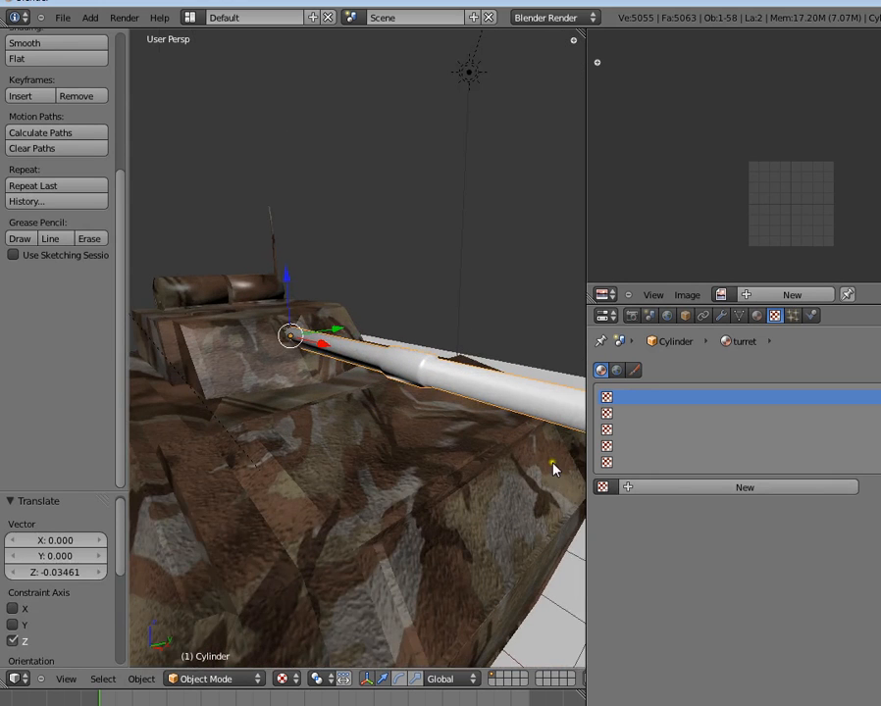
- Assign the existing metal texture to the barrel's material and unwrap all its faces, ending with Cylinder Projection
{"action": "left_click", "coordinate": [601, 487]}
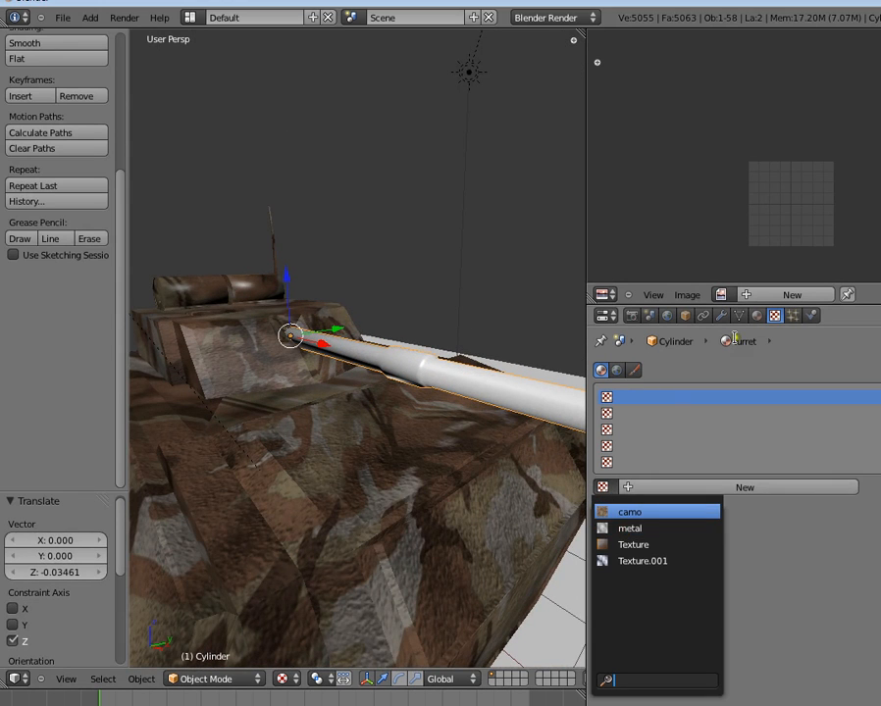
{"action": "left_click", "coordinate": [633, 527]}
{"action": "key", "text": "Tab"}
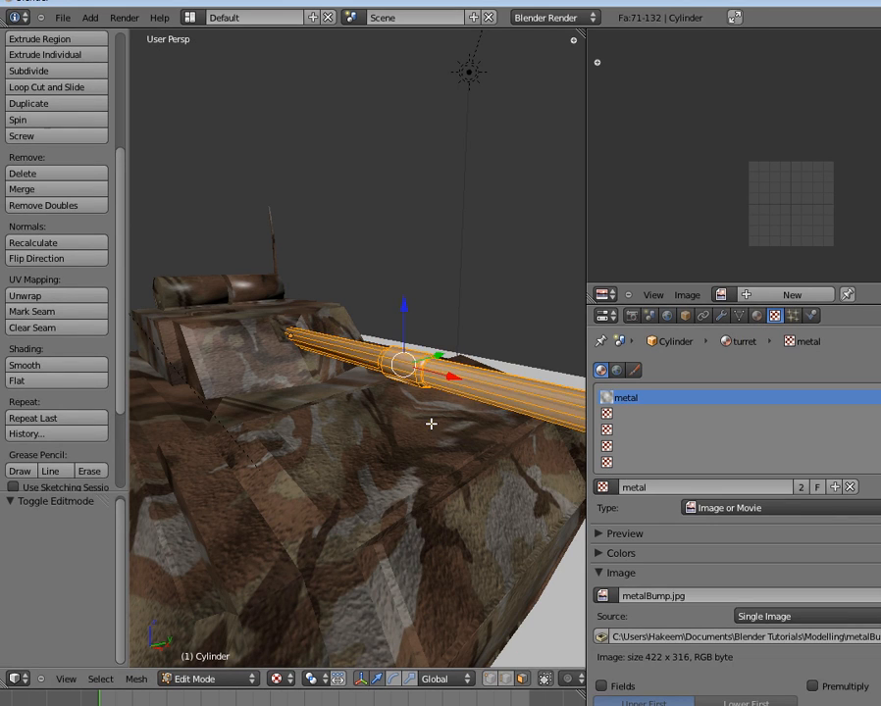
{"action": "key", "text": "a"}
{"action": "key", "text": "a"}
{"action": "key", "text": "u"}
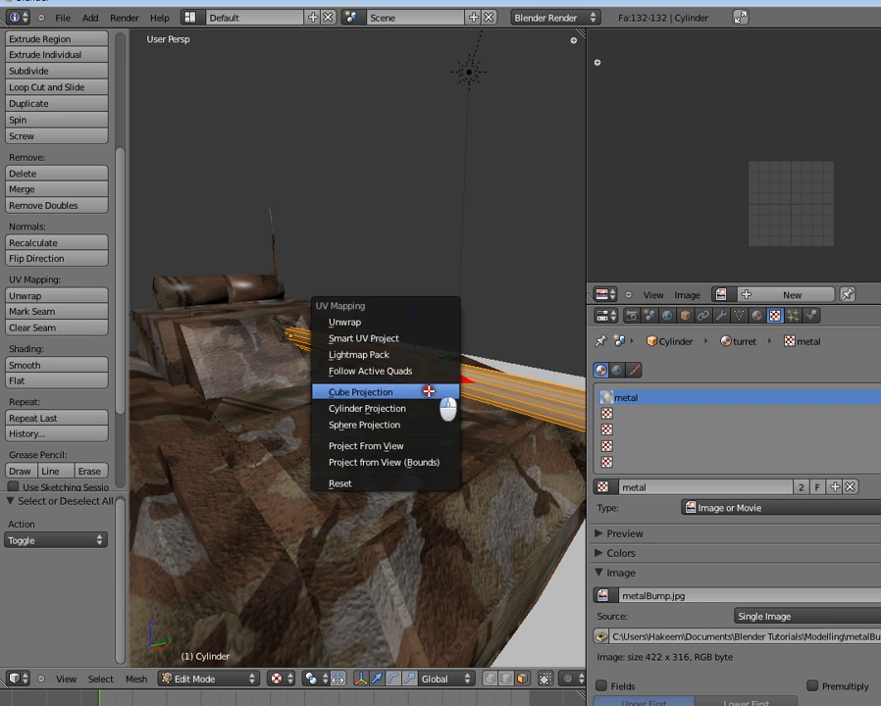
{"action": "left_click", "coordinate": [429, 391]}
{"action": "key", "text": "u"}
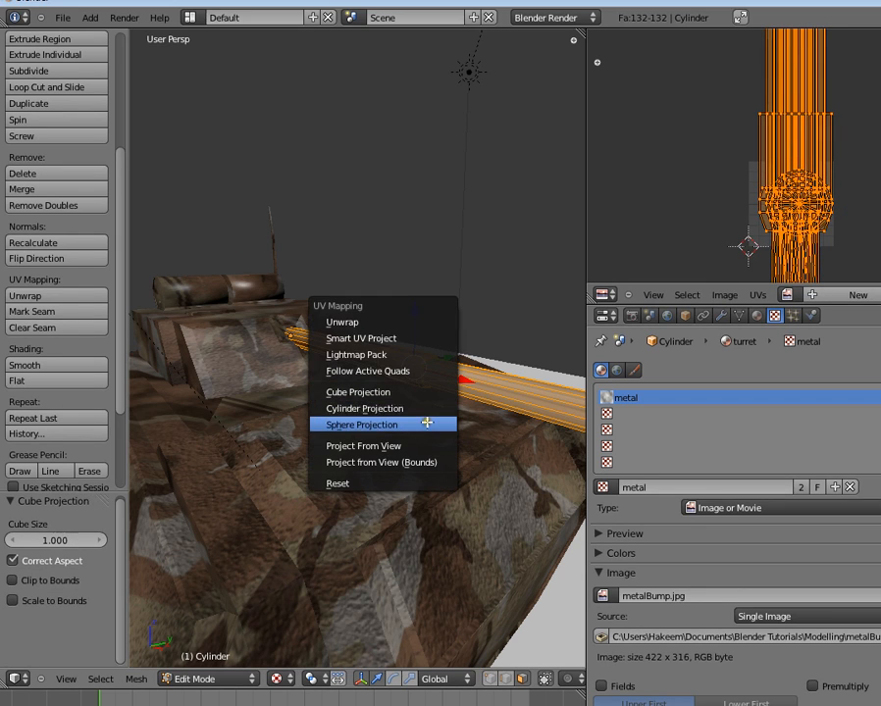
{"action": "left_click", "coordinate": [428, 408]}
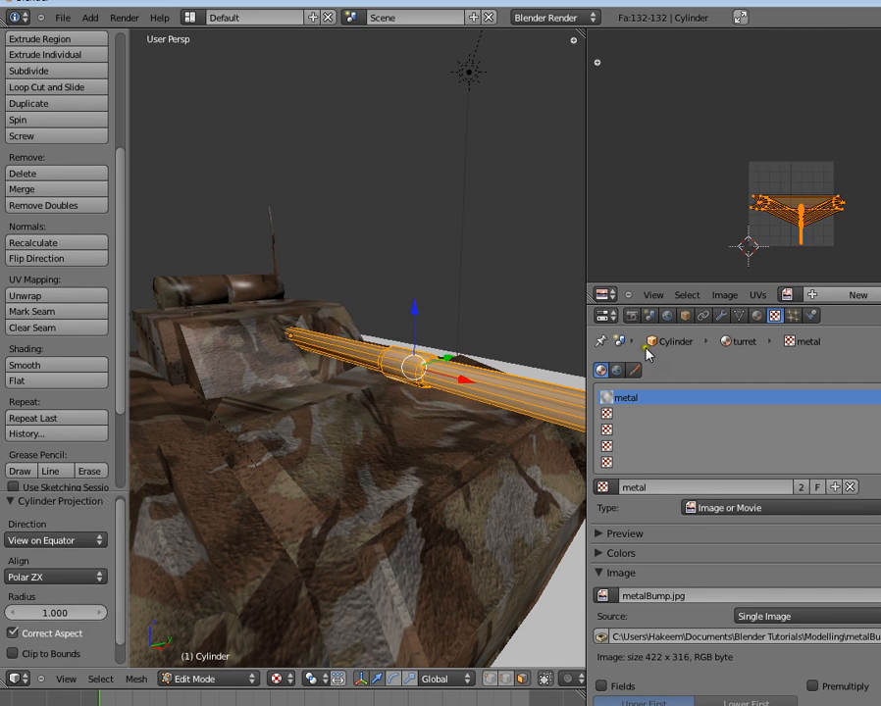
- Set the mapping coordinates of the barrel's metal texture to UV
{"action": "left_click", "coordinate": [755, 315]}
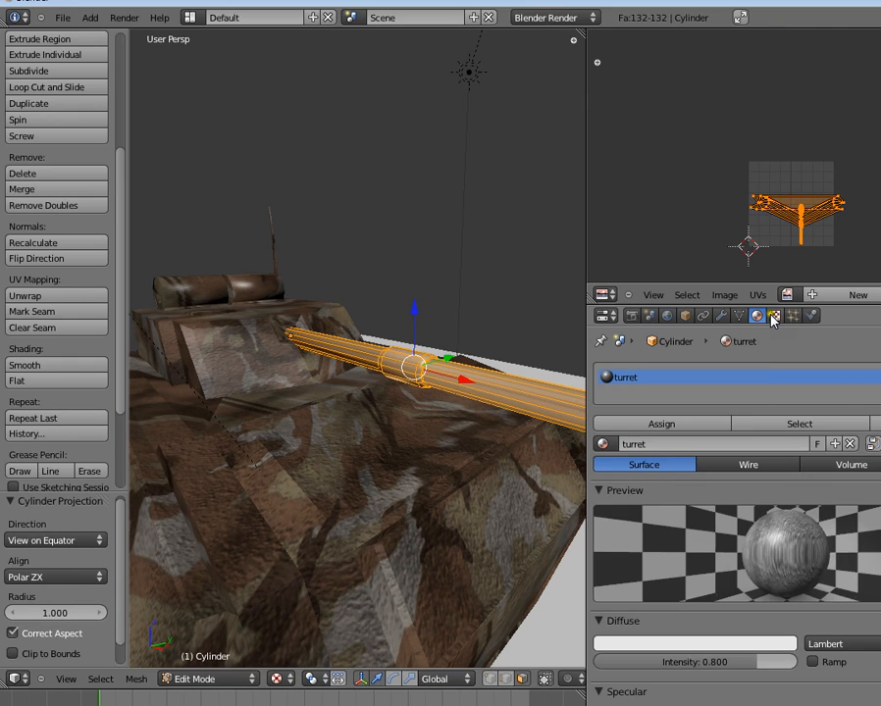
{"action": "left_click", "coordinate": [773, 316]}
{"action": "scroll", "coordinate": [739, 624], "scroll_direction": "down", "scroll_amount": 4}
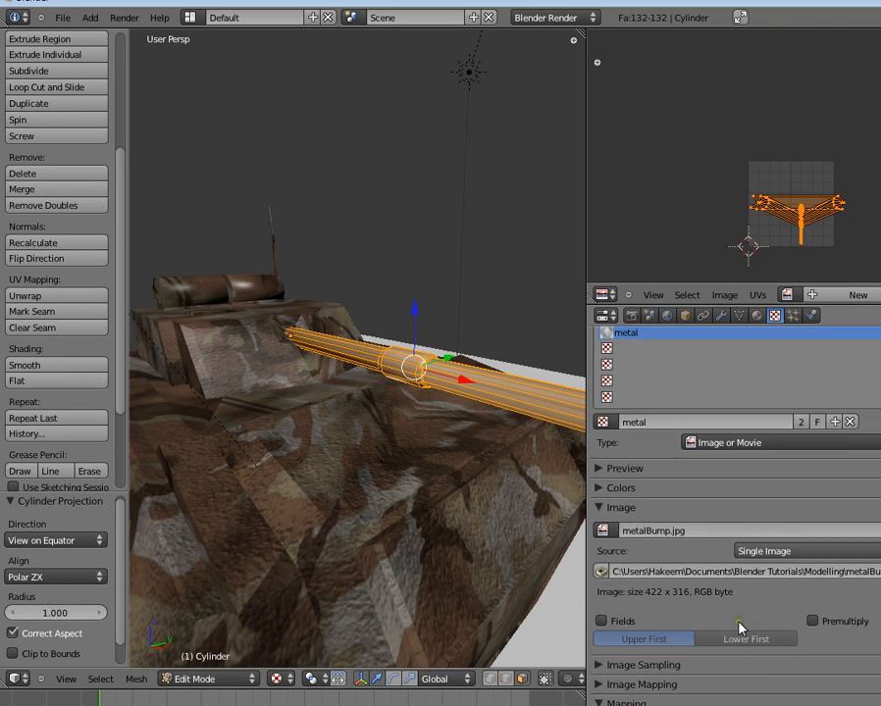
{"action": "scroll", "coordinate": [738, 624], "scroll_direction": "down", "scroll_amount": 2}
{"action": "left_click", "coordinate": [776, 661]}
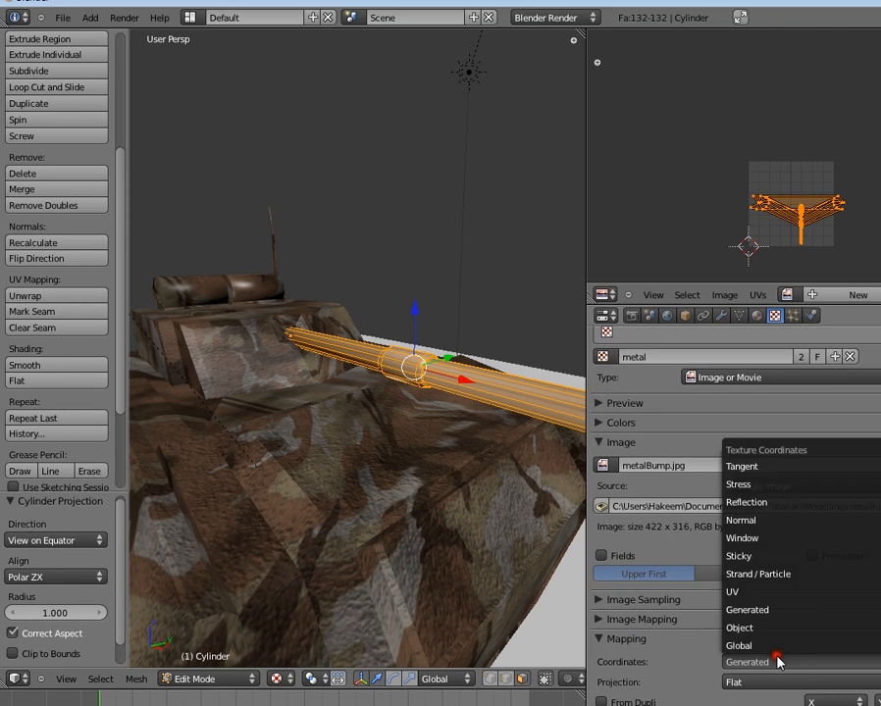
{"action": "left_click", "coordinate": [774, 592]}
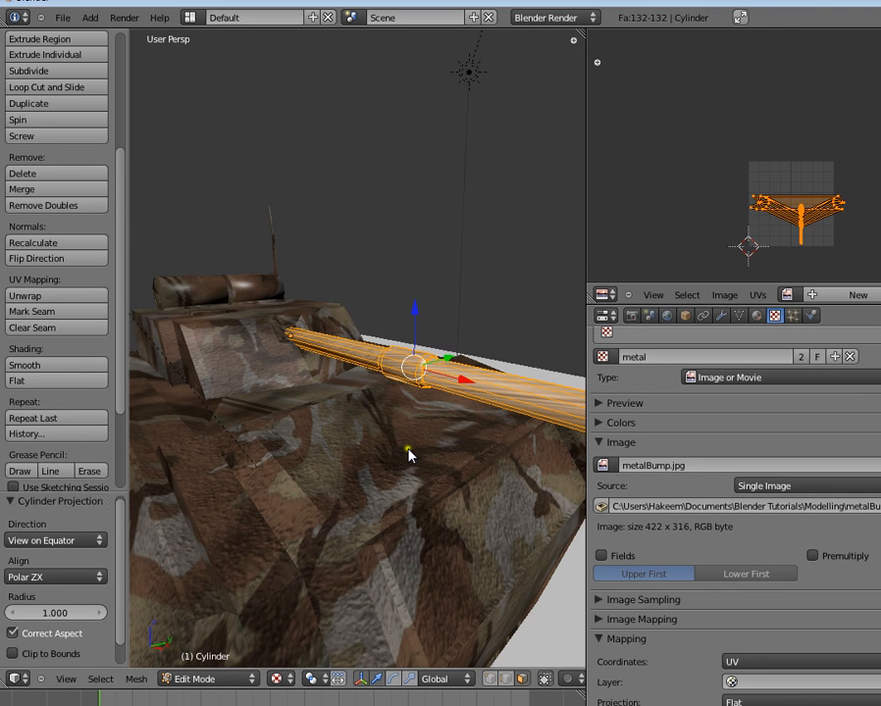
- Unwrap the barrel again with Cylinder Projection from a side view and check the metal texture in Object Mode
{"action": "key", "text": "Tab"}
{"action": "middle_click_drag", "start_coordinate": [406, 453], "coordinate": [359, 407]}
{"action": "scroll", "coordinate": [363, 445], "scroll_direction": "up", "scroll_amount": 2}
{"action": "scroll", "coordinate": [364, 447], "scroll_direction": "down", "scroll_amount": 4}
{"action": "key", "text": "Tab"}
{"action": "key", "text": "u"}
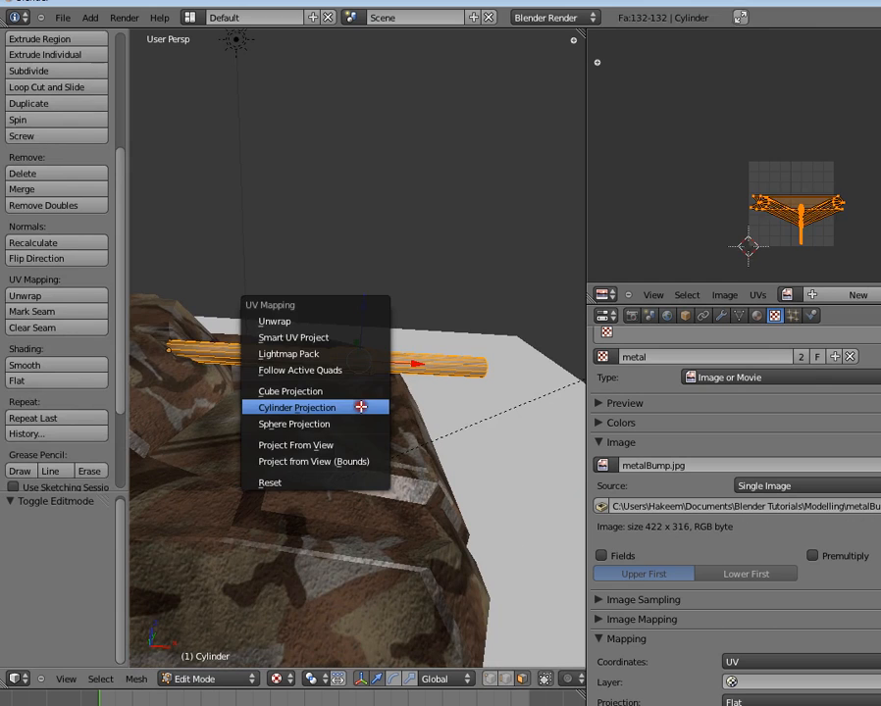
{"action": "left_click", "coordinate": [359, 406]}
{"action": "key", "text": "Tab"}
{"action": "scroll", "coordinate": [413, 425], "scroll_direction": "up", "scroll_amount": 5}
{"action": "middle_click_drag", "start_coordinate": [413, 425], "coordinate": [466, 387]}
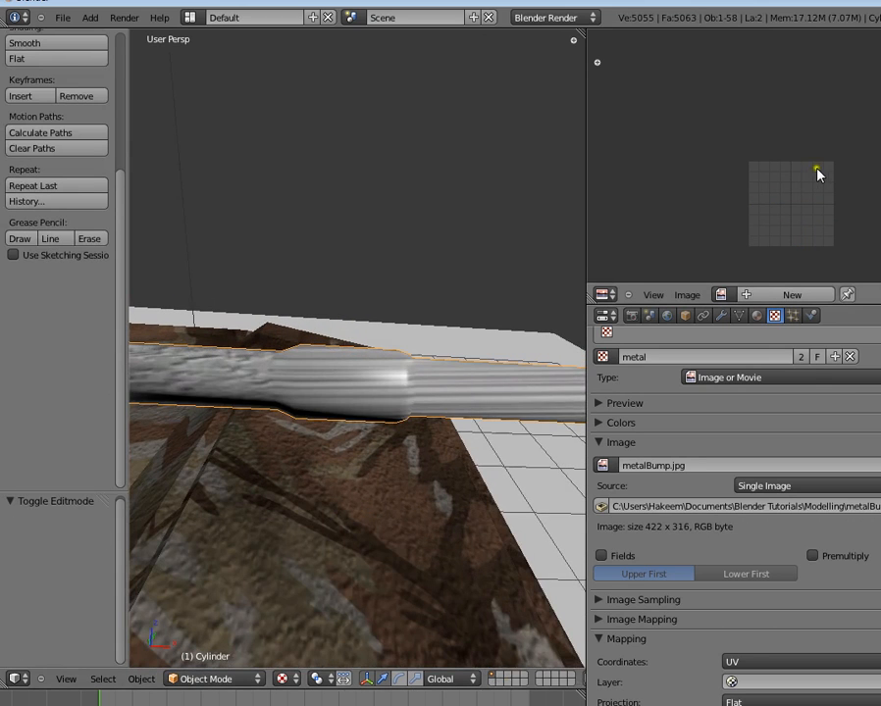
- Scale the barrel's cylinder-projected UVs up to 2.392
{"action": "key", "text": "Tab"}
{"action": "key", "text": "s"}
{"action": "key", "text": "Return"}
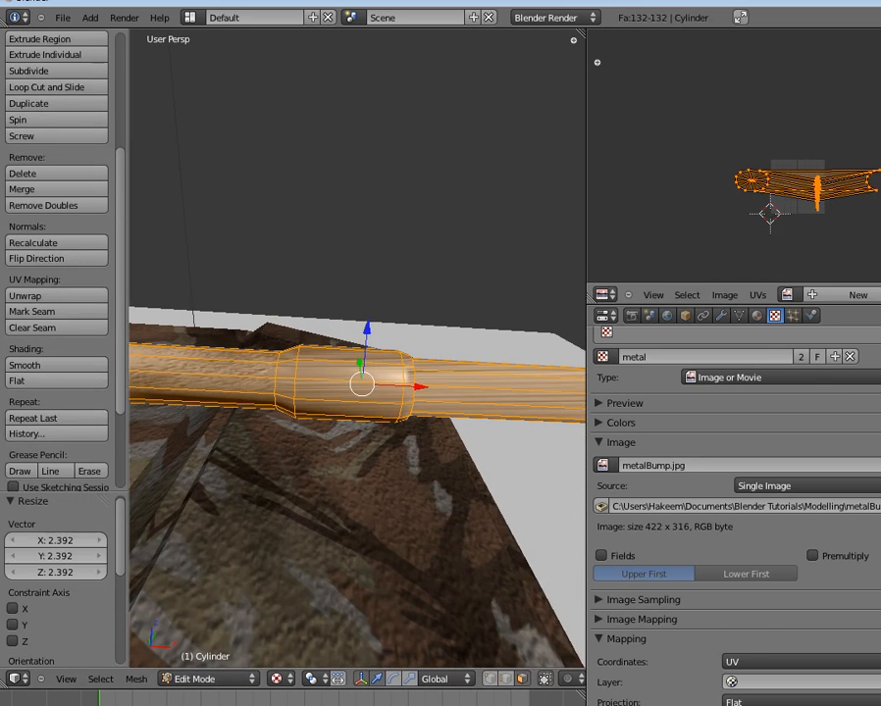
- Unwrap the barrel with Cube Projection and check the metal texture up close in Object Mode
{"action": "scroll", "coordinate": [417, 371], "scroll_direction": "down", "scroll_amount": 4}
{"action": "key", "text": "u"}
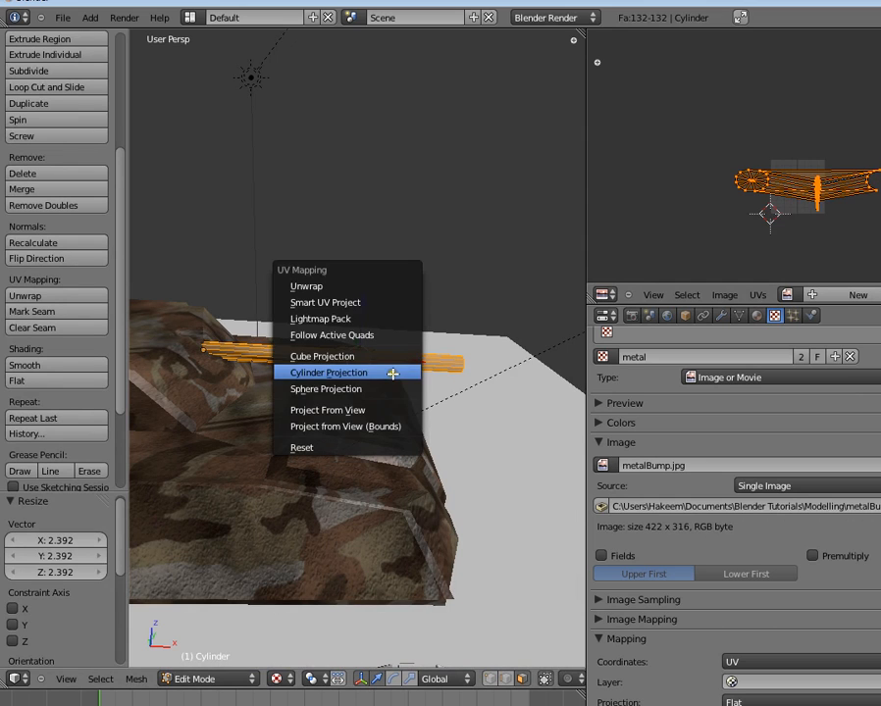
{"action": "left_click", "coordinate": [397, 357]}
{"action": "key", "text": "Tab"}
{"action": "scroll", "coordinate": [393, 381], "scroll_direction": "up", "scroll_amount": 5}
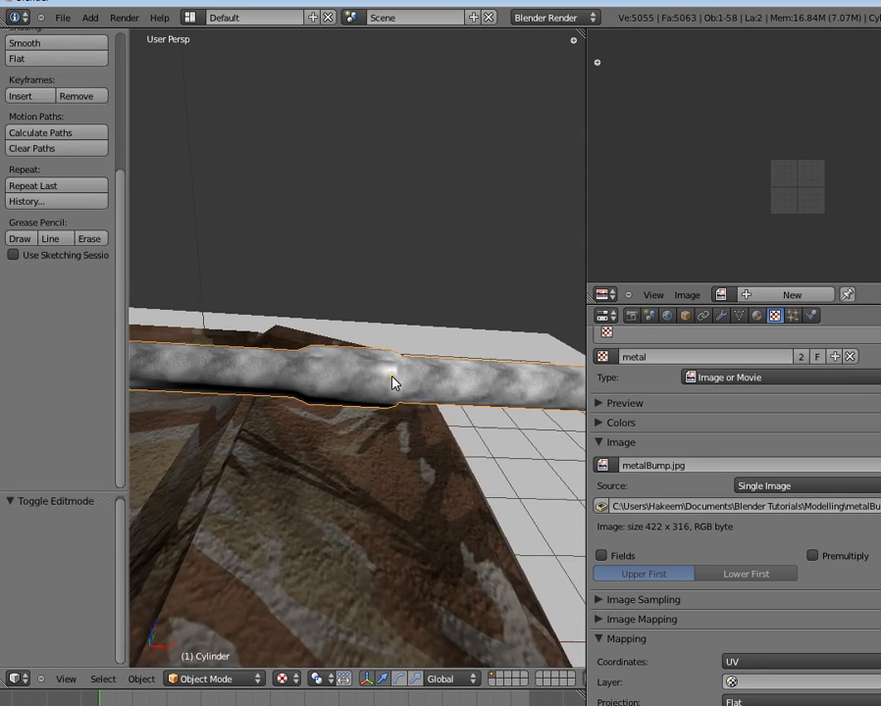
- Scale the barrel's cube-projected UVs by 0.598 and rescale them once more to adjust the metal grain
{"action": "scroll", "coordinate": [395, 381], "scroll_direction": "up", "scroll_amount": 2}
{"action": "key", "text": "Tab"}
{"action": "key", "text": "s"}
{"action": "key", "text": "Return"}
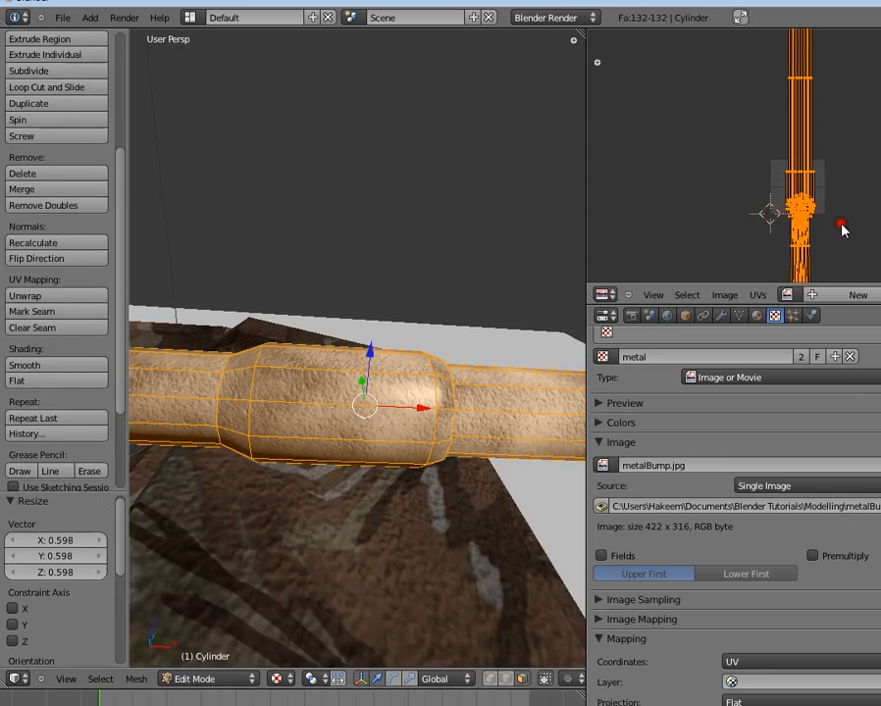
{"action": "scroll", "coordinate": [853, 233], "scroll_direction": "down", "scroll_amount": 3}
{"action": "key", "text": "s"}
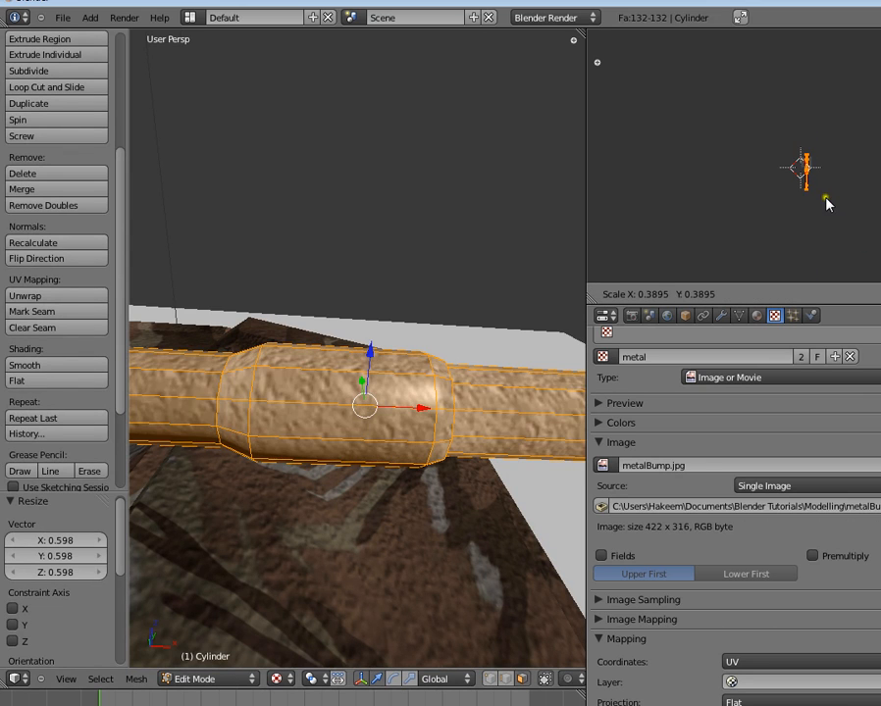
{"action": "left_click", "coordinate": [767, 212]}
- Inspect the barrel's metal texture in Object Mode from several angles and distances
{"action": "key", "text": "Tab"}
{"action": "scroll", "coordinate": [416, 343], "scroll_direction": "down", "scroll_amount": 3}
{"action": "key", "text": "a"}
{"action": "scroll", "coordinate": [420, 355], "scroll_direction": "down", "scroll_amount": 2}
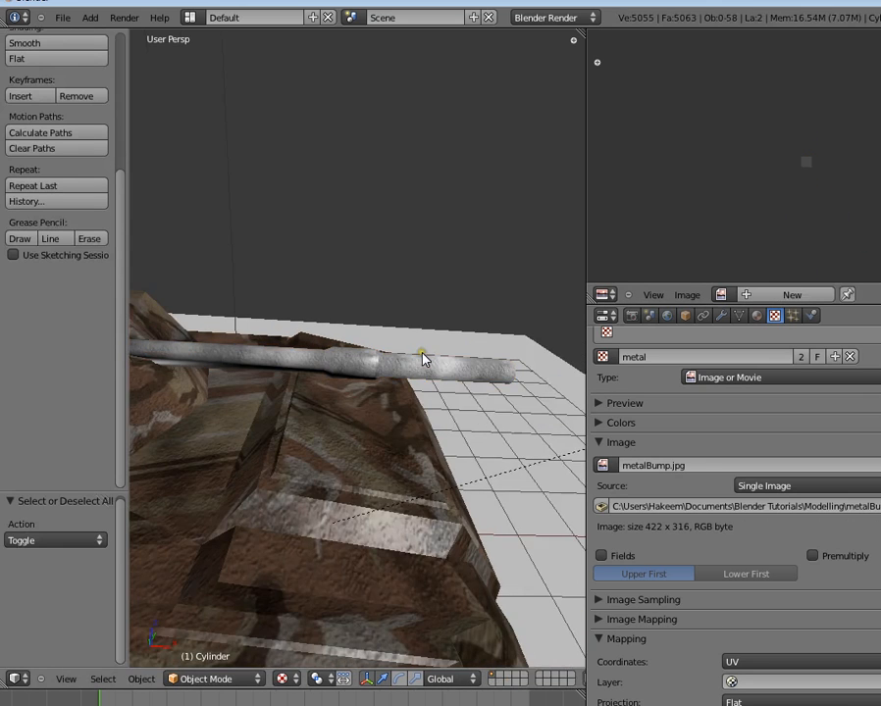
{"action": "middle_click_drag", "start_coordinate": [420, 355], "coordinate": [415, 399]}
{"action": "right_click", "coordinate": [419, 372]}
{"action": "scroll", "coordinate": [351, 416], "scroll_direction": "down", "scroll_amount": 3}
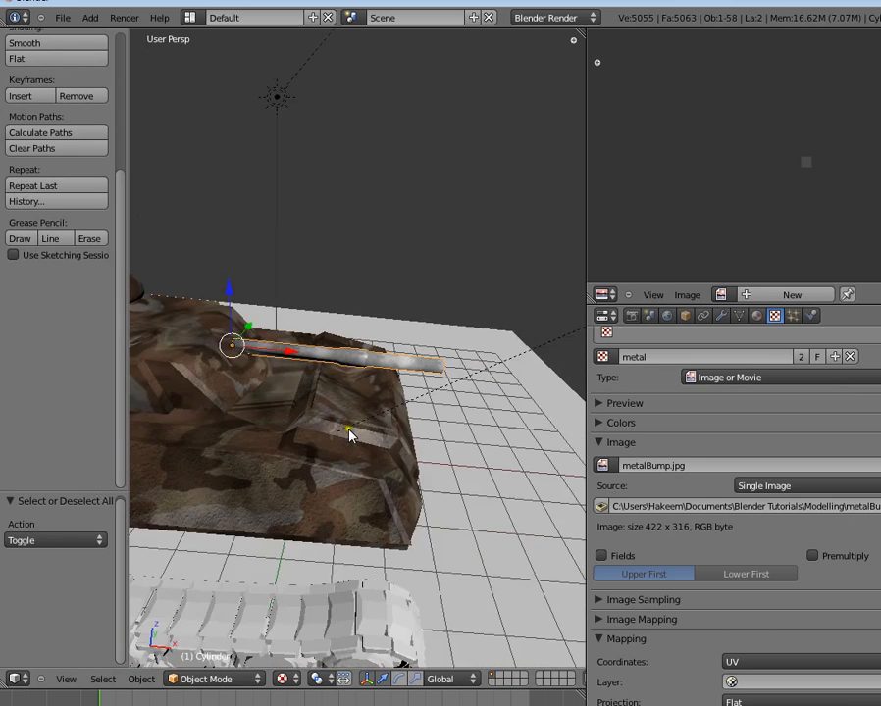
{"action": "middle_click_drag", "start_coordinate": [349, 433], "coordinate": [390, 475]}
{"action": "scroll", "coordinate": [420, 417], "scroll_direction": "up", "scroll_amount": 3}
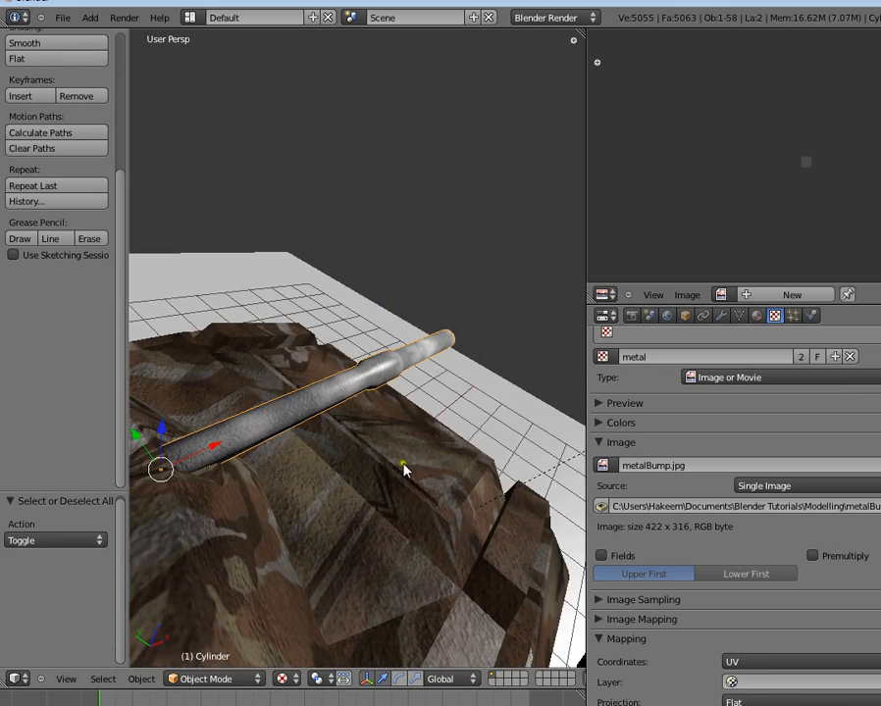
- Reduce the diffuse color influence of the camo texture on the tank hull
{"action": "right_click", "coordinate": [432, 477]}
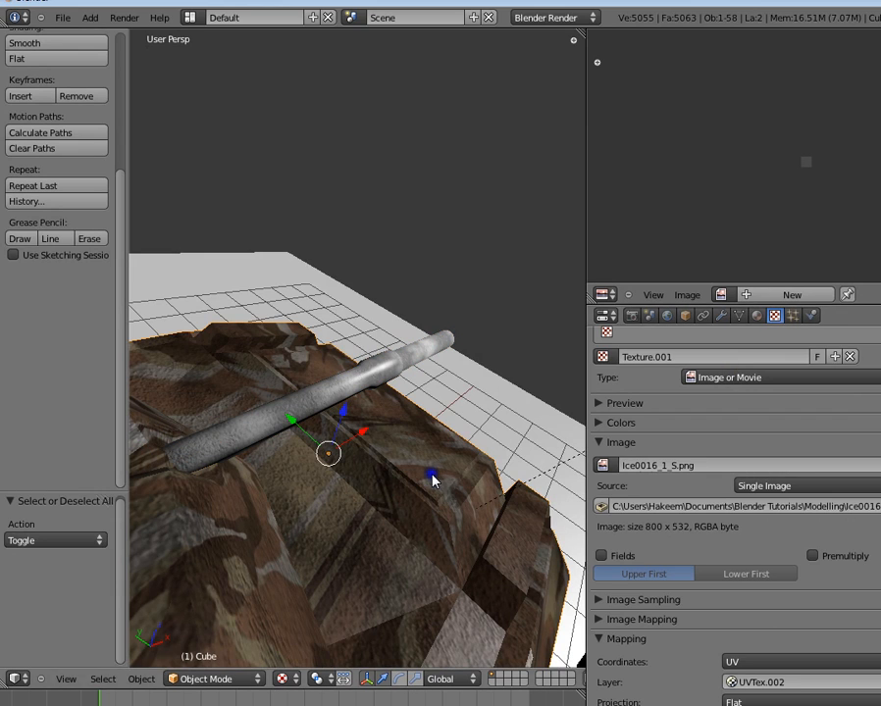
{"action": "scroll", "coordinate": [744, 602], "scroll_direction": "down", "scroll_amount": 3}
{"action": "scroll", "coordinate": [746, 603], "scroll_direction": "up", "scroll_amount": 3}
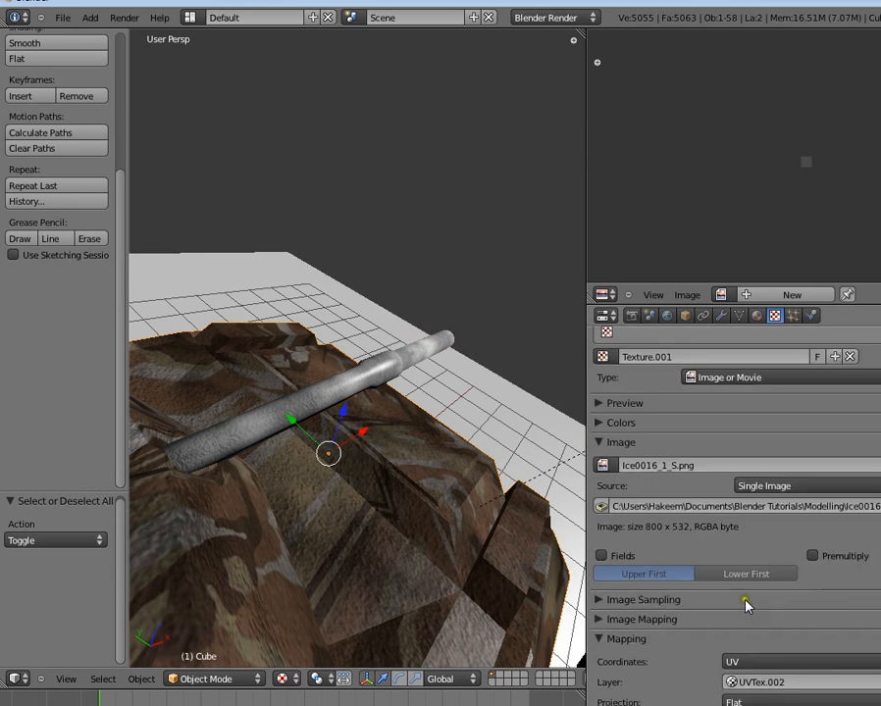
{"action": "scroll", "coordinate": [746, 602], "scroll_direction": "up", "scroll_amount": 4}
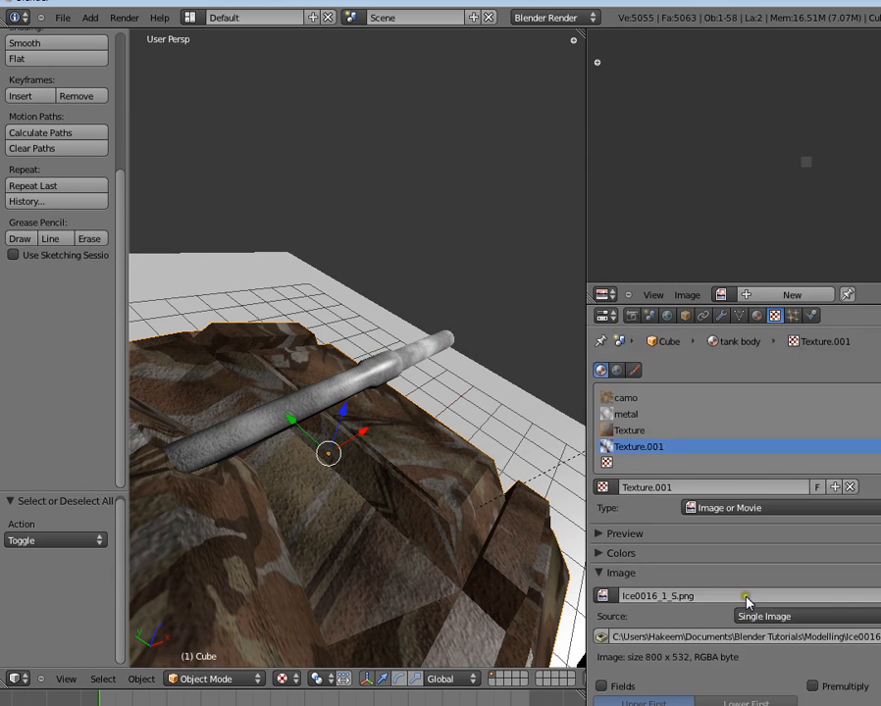
{"action": "left_click", "coordinate": [622, 398]}
{"action": "scroll", "coordinate": [710, 570], "scroll_direction": "down", "scroll_amount": 7}
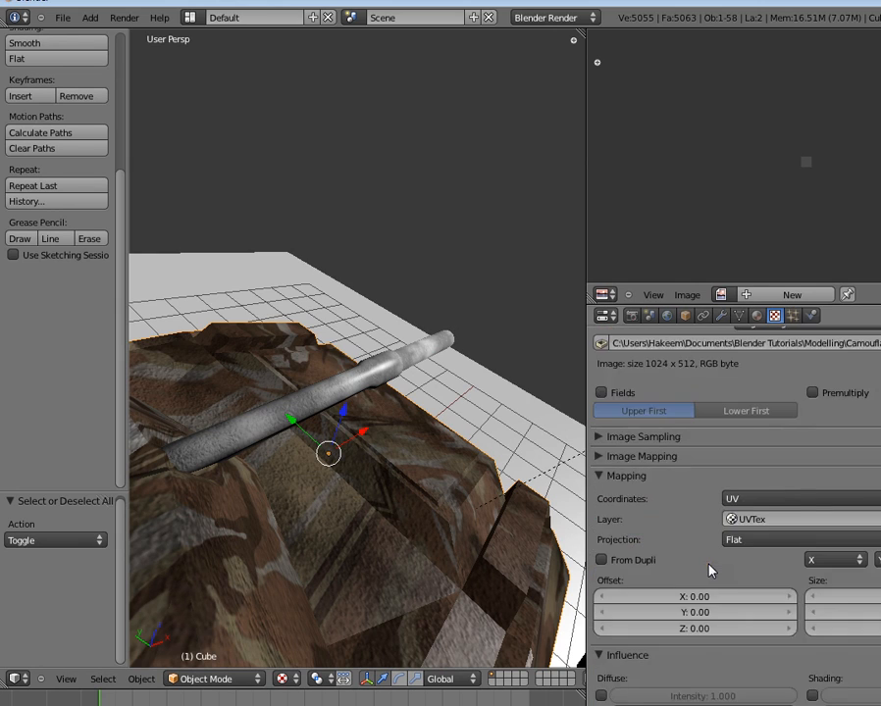
{"action": "scroll", "coordinate": [710, 569], "scroll_direction": "down", "scroll_amount": 4}
{"action": "left_click", "coordinate": [786, 551]}
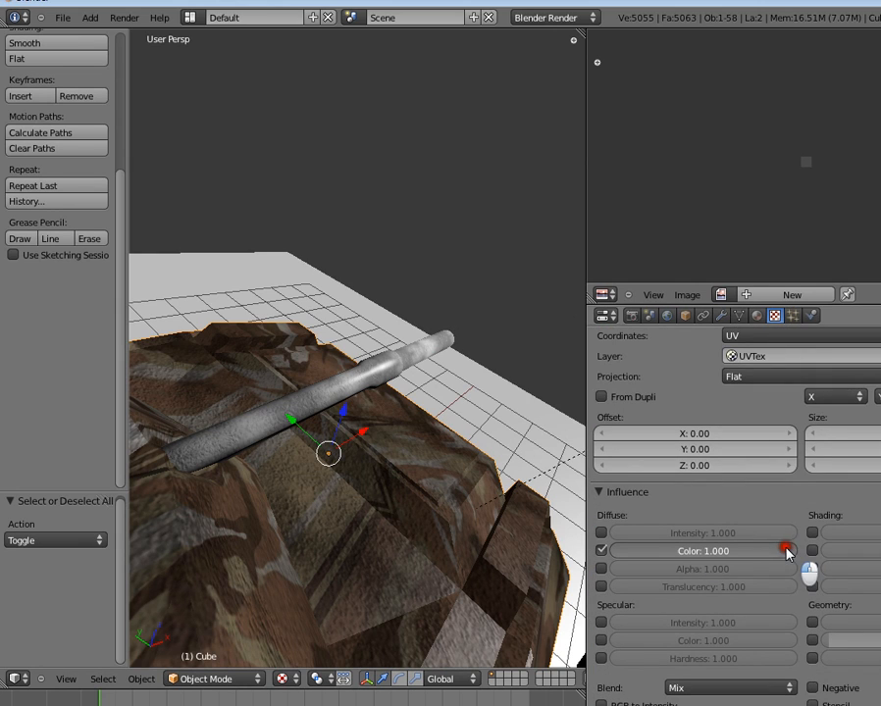
{"action": "left_click_drag", "start_coordinate": [785, 552], "coordinate": [764, 556]}
- Select the gun barrel and compare its metal texture with the hull's camouflage from several angles
{"action": "middle_click_drag", "start_coordinate": [428, 518], "coordinate": [368, 374]}
{"action": "right_click", "coordinate": [369, 375]}
{"action": "scroll", "coordinate": [362, 425], "scroll_direction": "up", "scroll_amount": 2}
{"action": "middle_click_drag", "start_coordinate": [362, 425], "coordinate": [463, 467]}
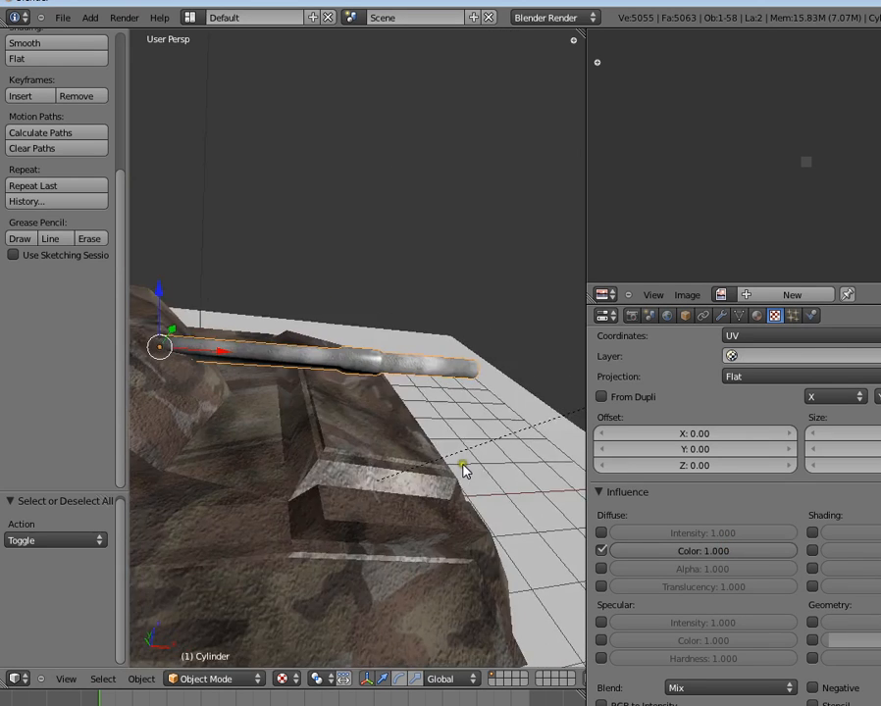
{"action": "scroll", "coordinate": [382, 432], "scroll_direction": "down", "scroll_amount": 3}
{"action": "scroll", "coordinate": [419, 416], "scroll_direction": "up", "scroll_amount": 4}
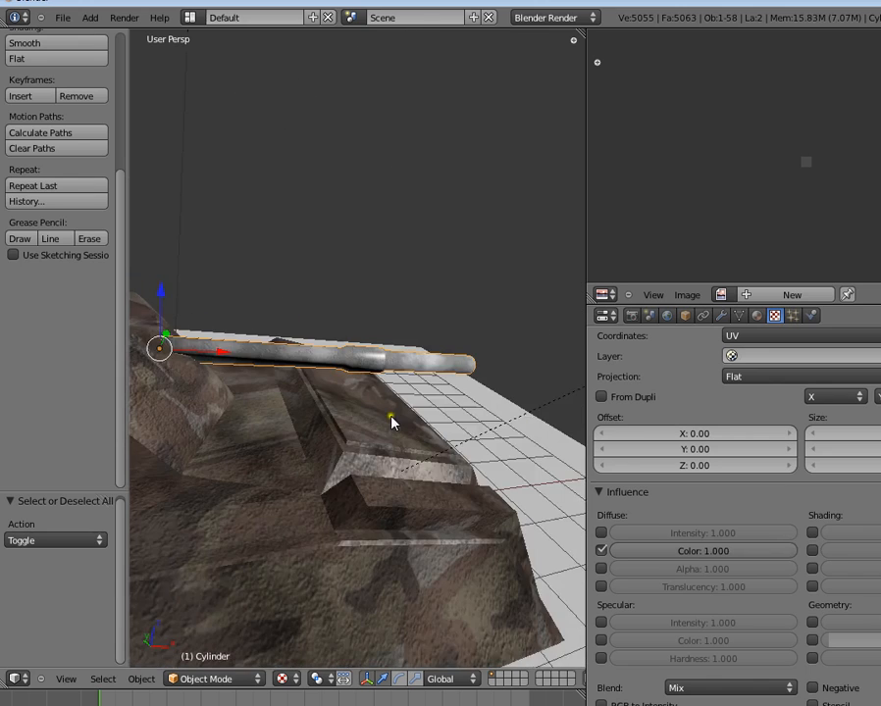
{"action": "scroll", "coordinate": [392, 422], "scroll_direction": "down", "scroll_amount": 1}
{"action": "middle_click_drag", "start_coordinate": [392, 422], "coordinate": [427, 446]}
{"action": "scroll", "coordinate": [426, 445], "scroll_direction": "up", "scroll_amount": 3}
{"action": "middle_click_drag", "start_coordinate": [366, 396], "coordinate": [465, 450]}
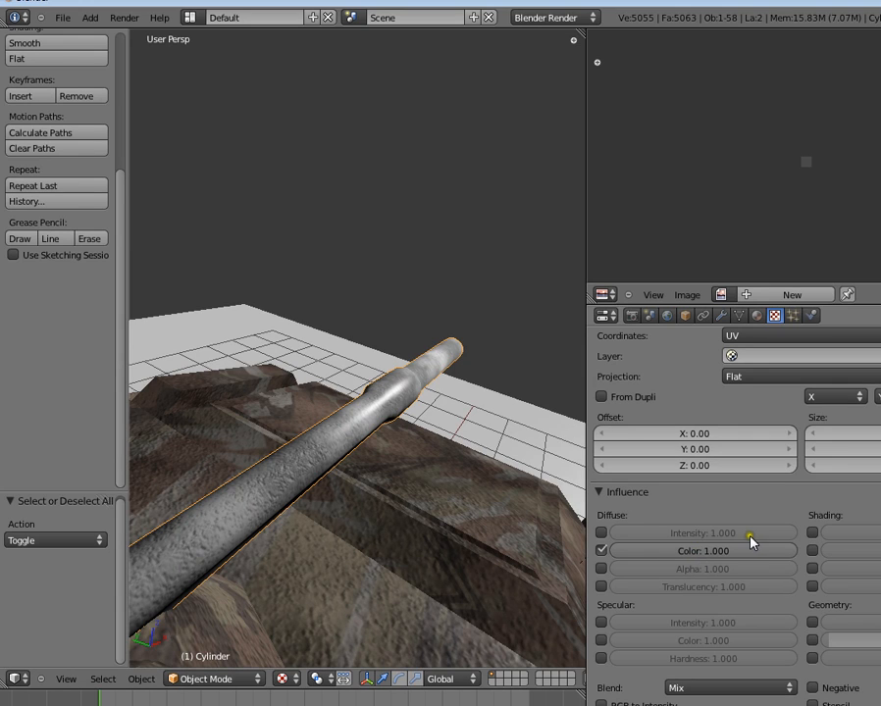
- Add the existing camo texture to the second texture slot of the gun barrel's material
{"action": "scroll", "coordinate": [779, 538], "scroll_direction": "up", "scroll_amount": 5}
{"action": "scroll", "coordinate": [770, 526], "scroll_direction": "up", "scroll_amount": 7}
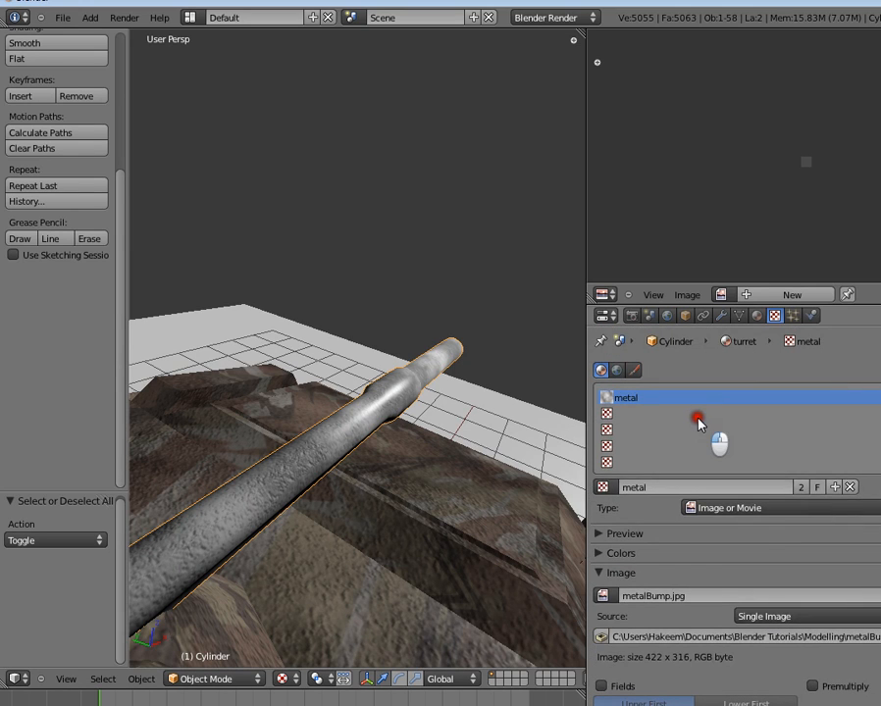
{"action": "left_click", "coordinate": [696, 414]}
{"action": "left_click", "coordinate": [601, 489]}
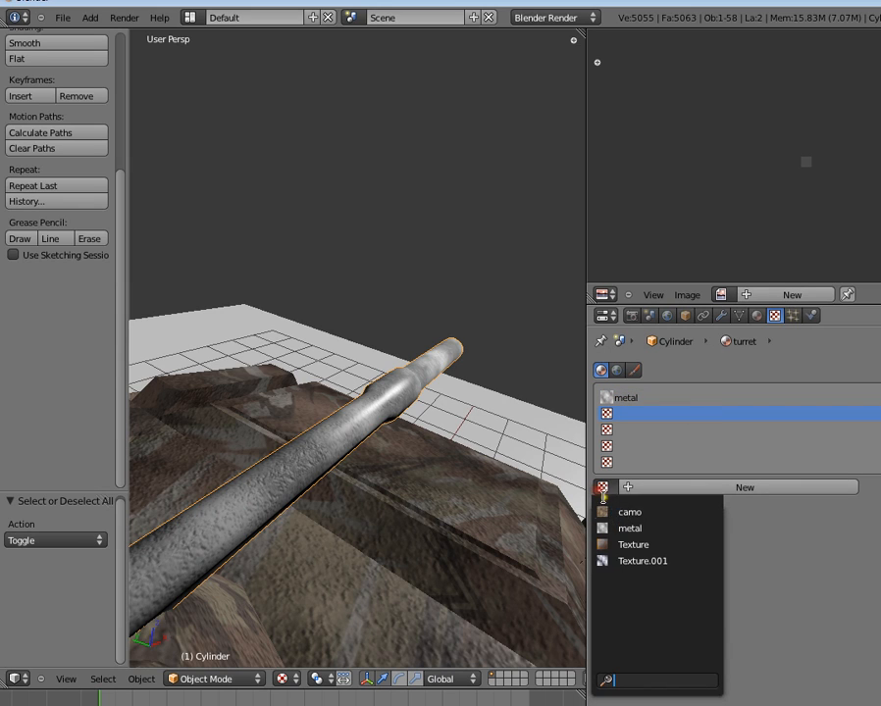
{"action": "left_click", "coordinate": [613, 513]}
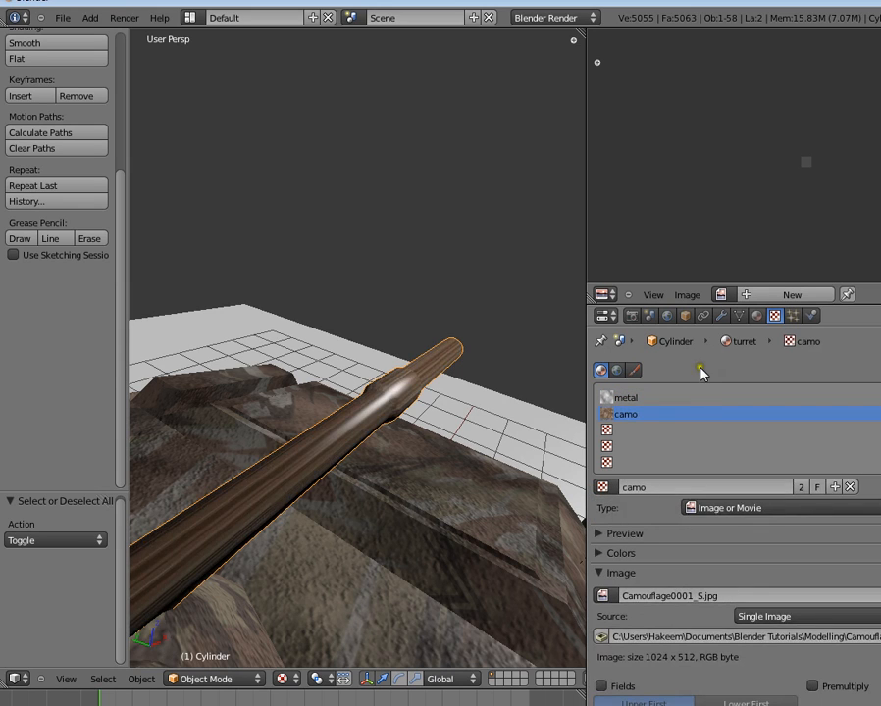
- Map the barrel's camo texture with UV coordinates using the UVTex layer
{"action": "scroll", "coordinate": [819, 666], "scroll_direction": "down", "scroll_amount": 4}
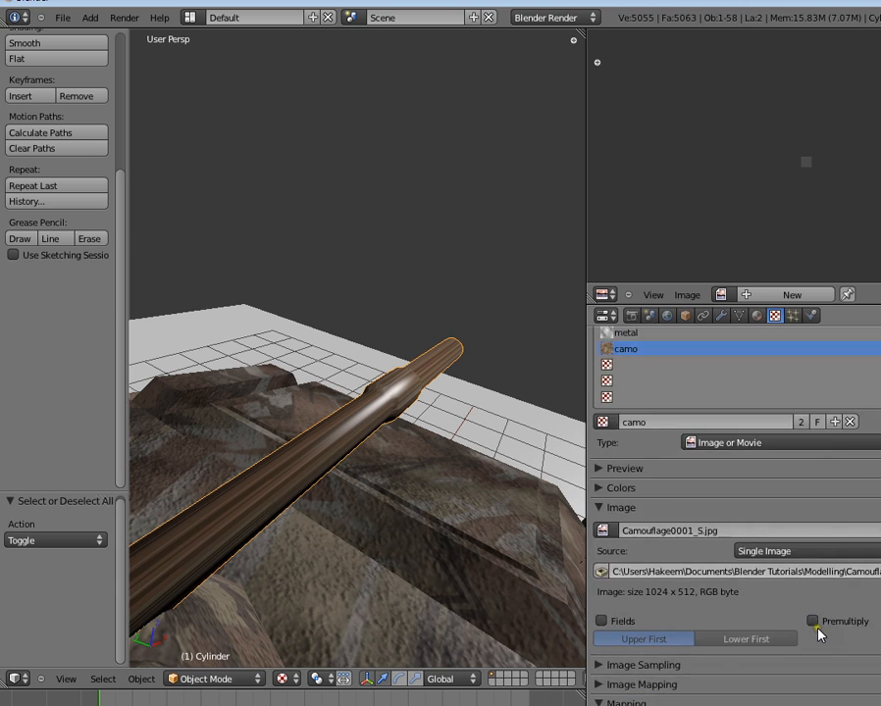
{"action": "left_click", "coordinate": [802, 661]}
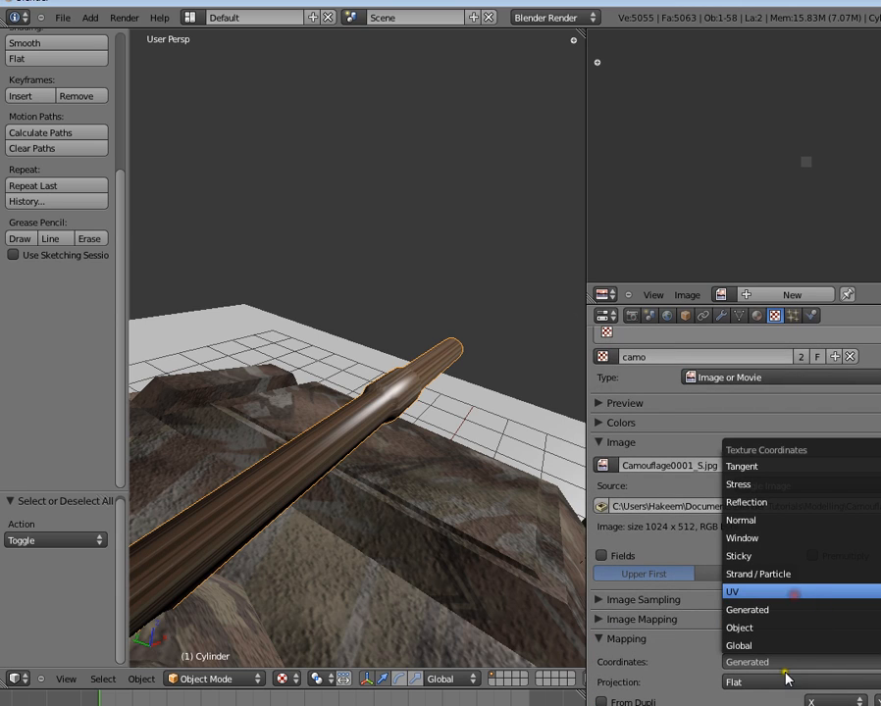
{"action": "left_click", "coordinate": [782, 591]}
{"action": "left_click", "coordinate": [778, 681]}
{"action": "left_click", "coordinate": [769, 511]}
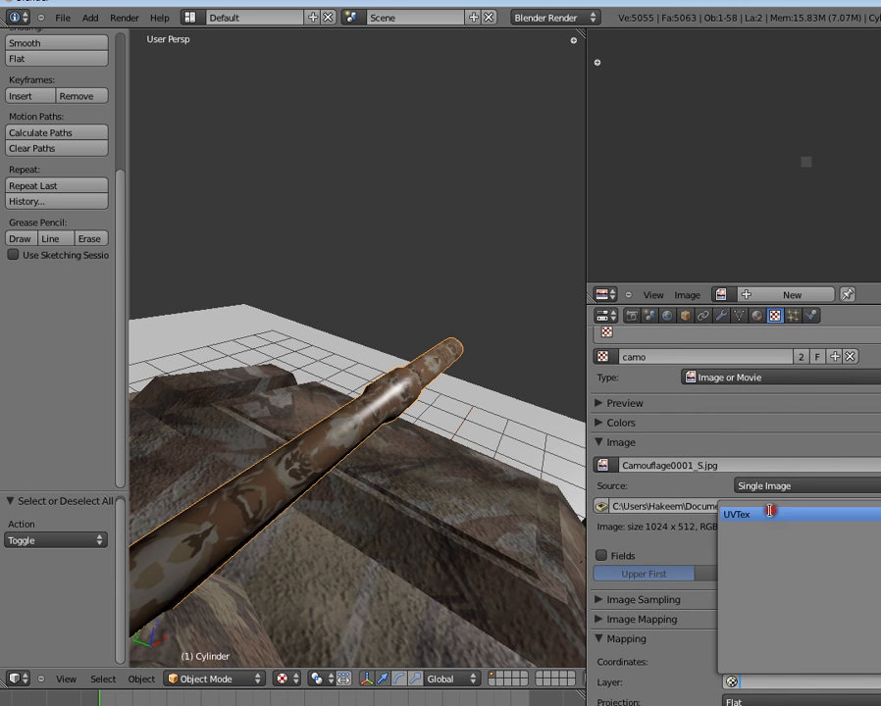
- Set the barrel's camo texture to Multiply blending and its diffuse color influence to 0.712
{"action": "scroll", "coordinate": [692, 610], "scroll_direction": "down", "scroll_amount": 8}
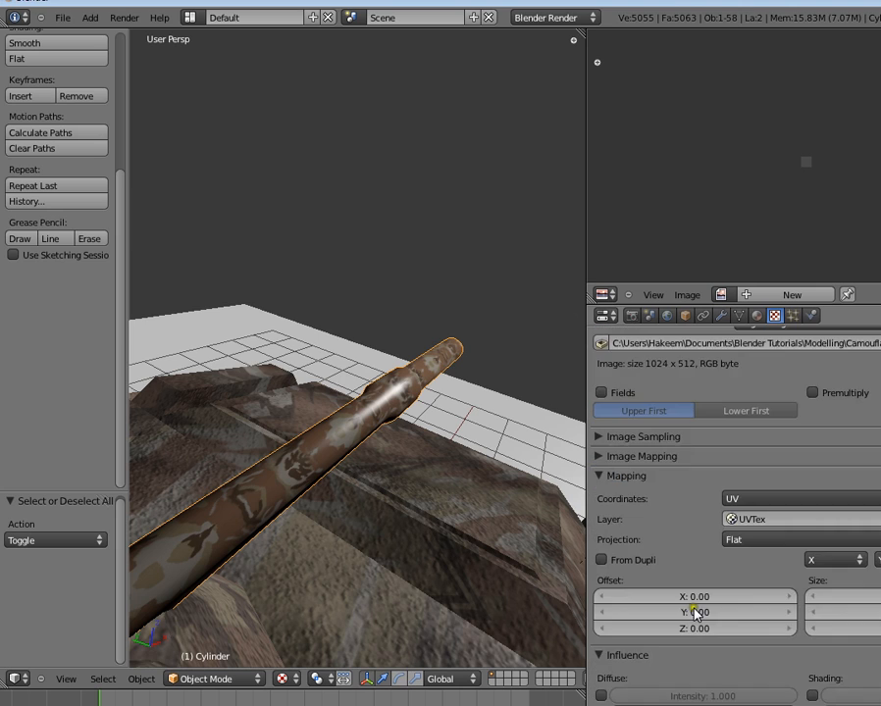
{"action": "scroll", "coordinate": [727, 677], "scroll_direction": "down", "scroll_amount": 1}
{"action": "left_click", "coordinate": [723, 691]}
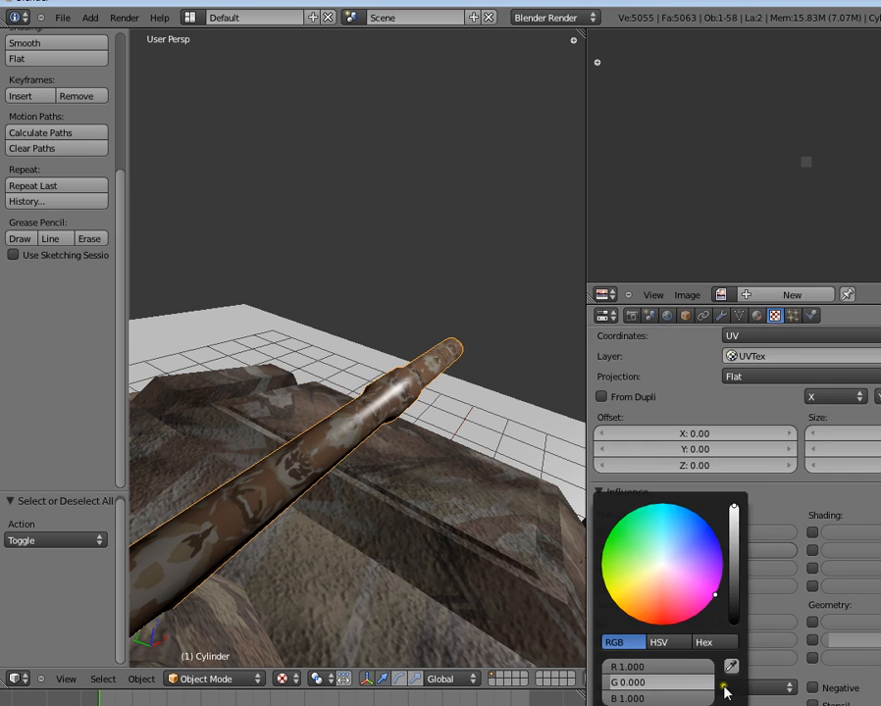
{"action": "left_click", "coordinate": [743, 688]}
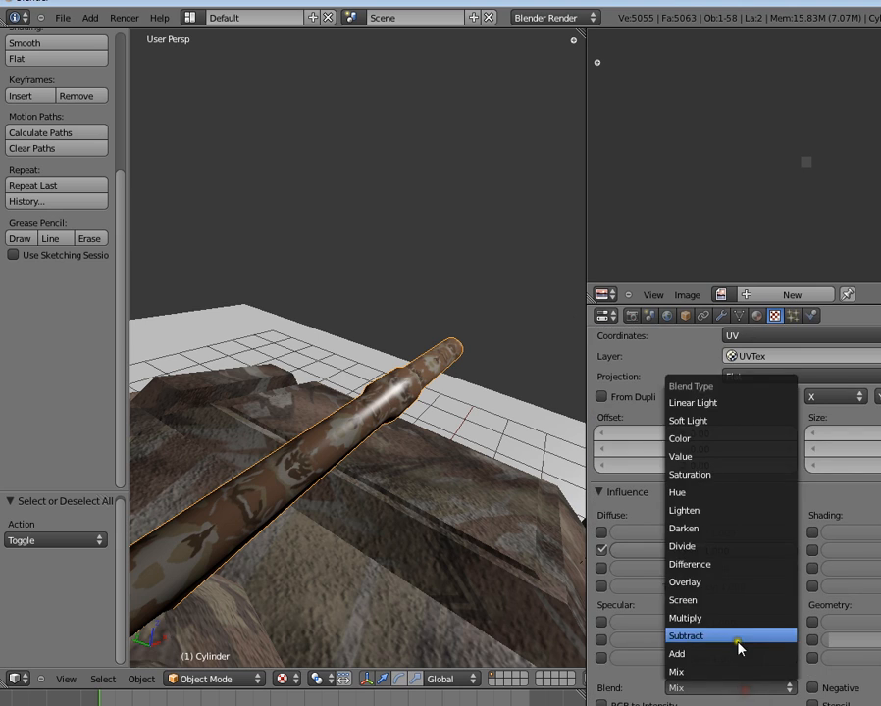
{"action": "left_click", "coordinate": [736, 620]}
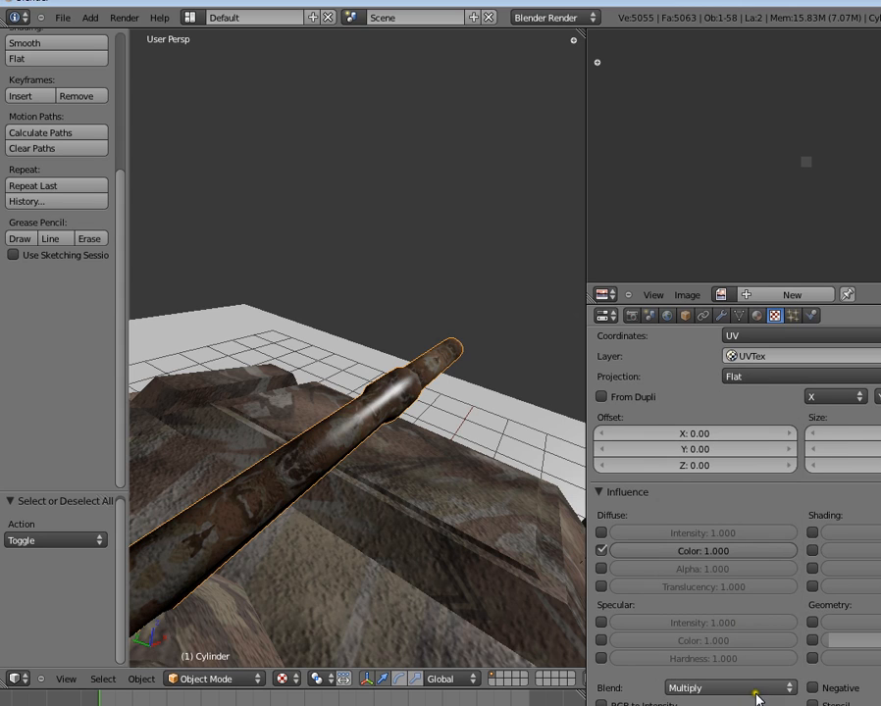
{"action": "left_click_drag", "start_coordinate": [759, 547], "coordinate": [611, 543]}
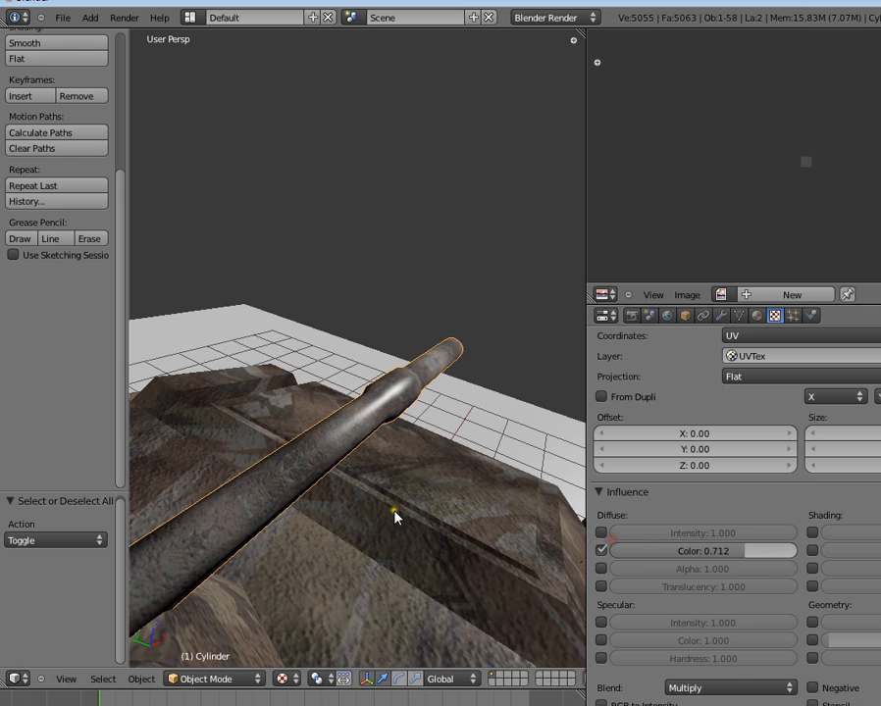
- Raise the barrel camo's diffuse color influence and check the blend against the hull up close
{"action": "scroll", "coordinate": [395, 517], "scroll_direction": "down", "scroll_amount": 4}
{"action": "middle_click_drag", "start_coordinate": [395, 516], "coordinate": [339, 475]}
{"action": "right_click", "coordinate": [339, 355]}
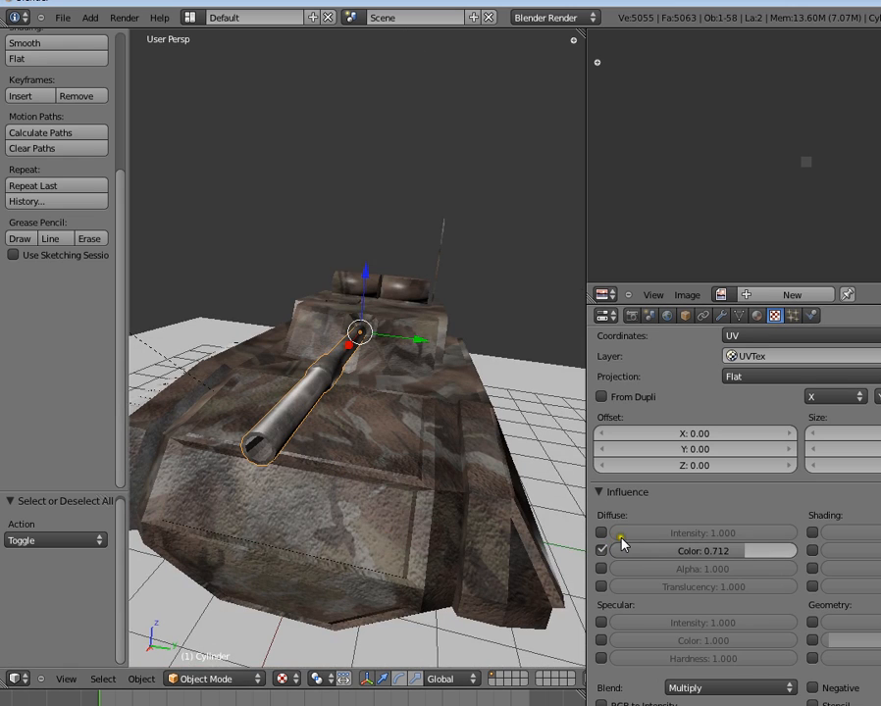
{"action": "left_click_drag", "start_coordinate": [731, 554], "coordinate": [771, 551]}
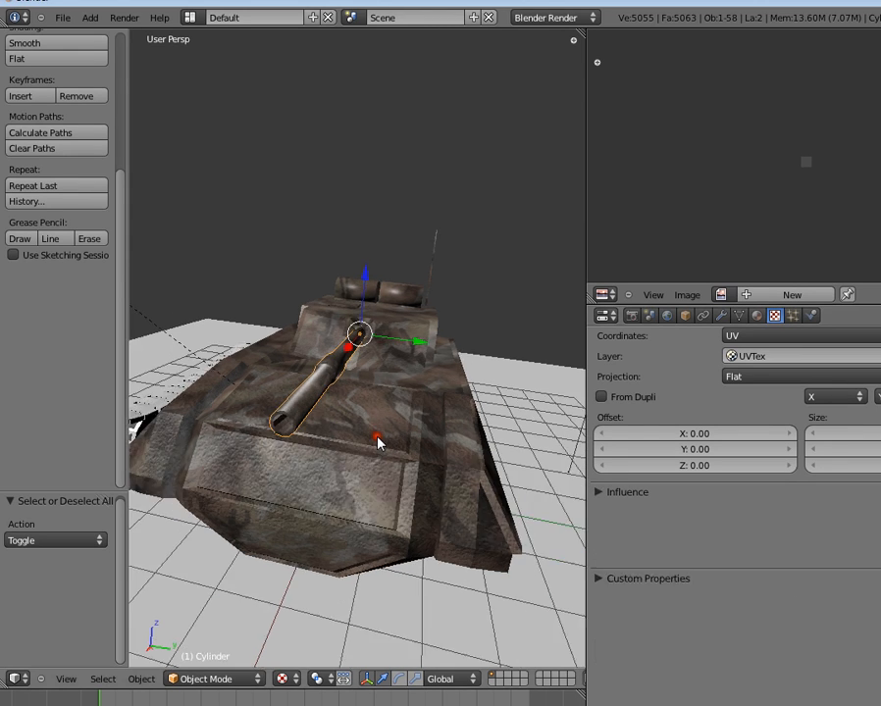
{"action": "scroll", "coordinate": [376, 438], "scroll_direction": "up", "scroll_amount": 3}
{"action": "middle_click_drag", "start_coordinate": [343, 429], "coordinate": [436, 421]}
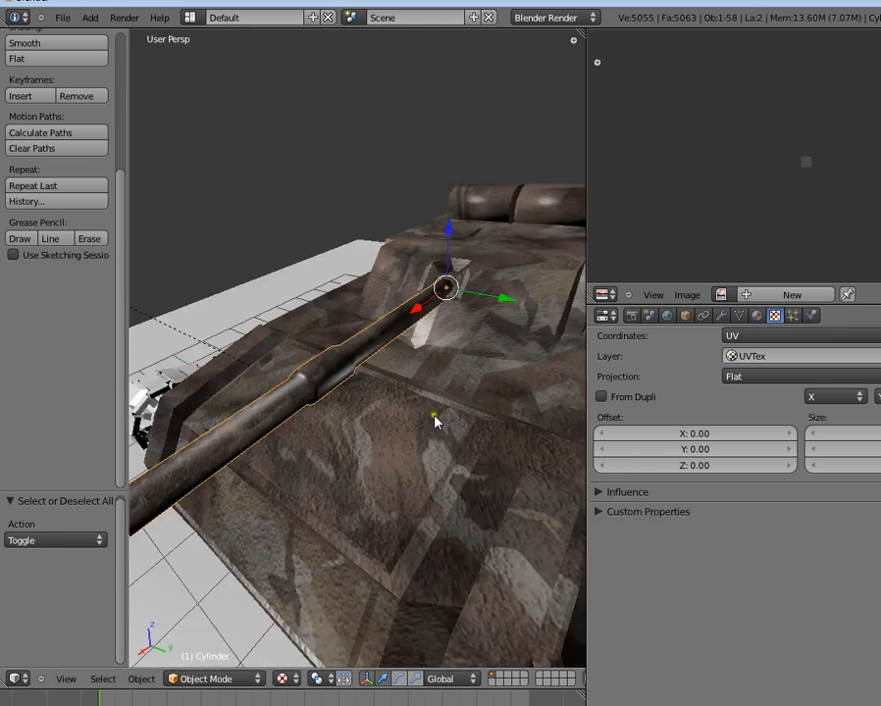
- Select the ground plane and give it a new material named GROUND
{"action": "scroll", "coordinate": [333, 385], "scroll_direction": "down", "scroll_amount": 7}
{"action": "right_click", "coordinate": [443, 252]}
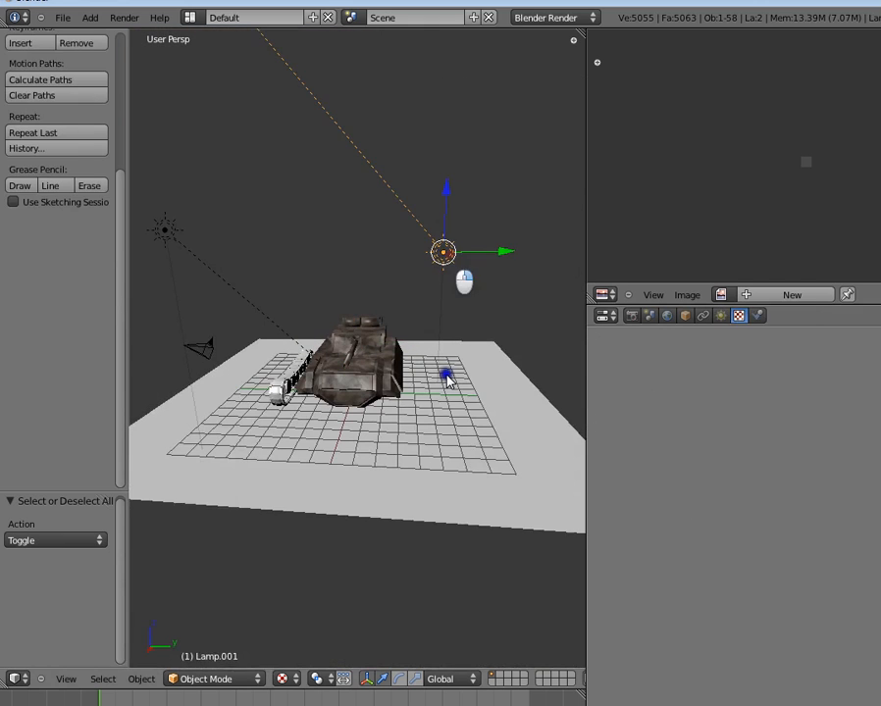
{"action": "right_click", "coordinate": [453, 384]}
{"action": "left_click", "coordinate": [755, 316]}
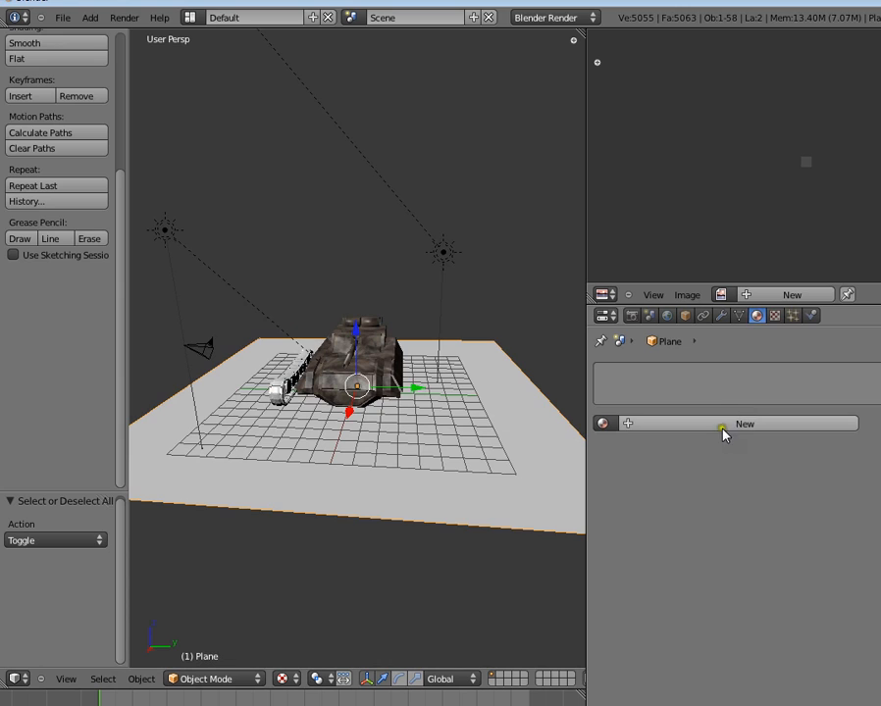
{"action": "left_click", "coordinate": [604, 425]}
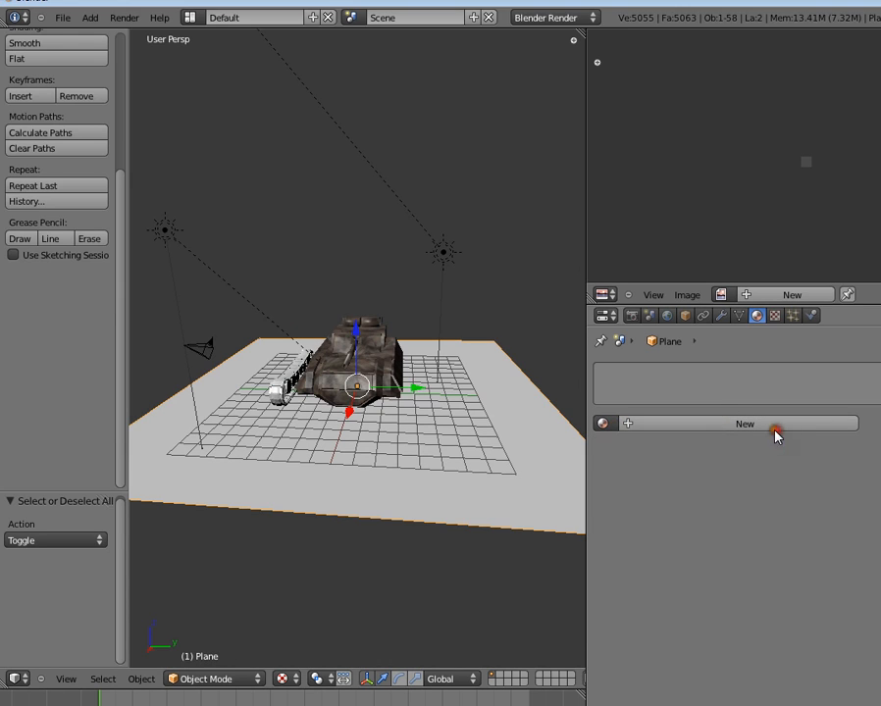
{"action": "left_click", "coordinate": [683, 423]}
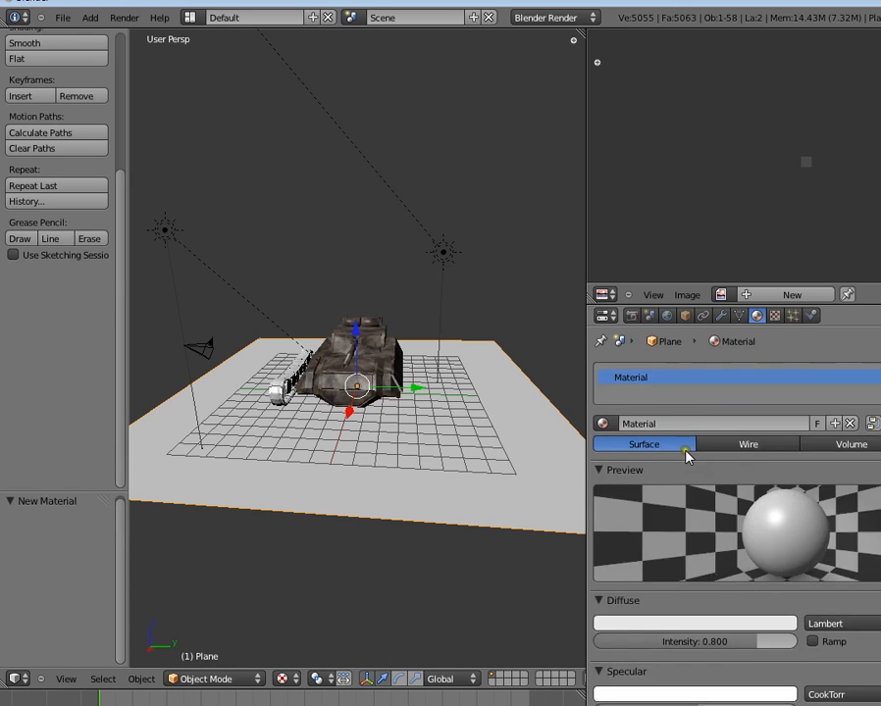
{"action": "left_click", "coordinate": [682, 421]}
{"action": "type", "text": "GROUND"}
{"action": "key", "text": "Return"}
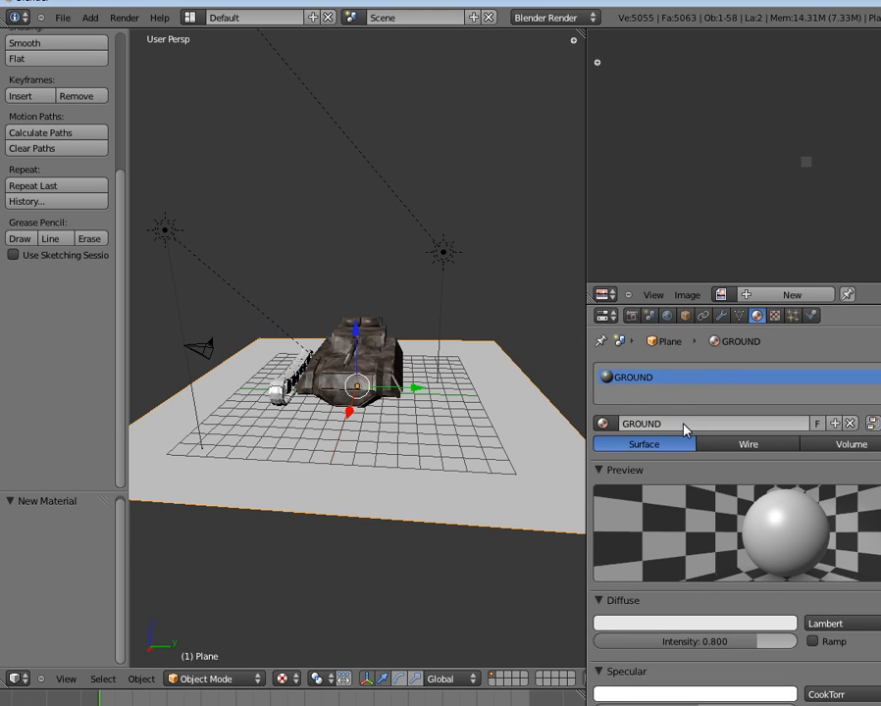
- Set the GROUND material's diffuse color to dark green, R 0.08492, G 0.202, B 0.01954
{"action": "left_click", "coordinate": [672, 624]}
{"action": "left_click", "coordinate": [609, 459]}
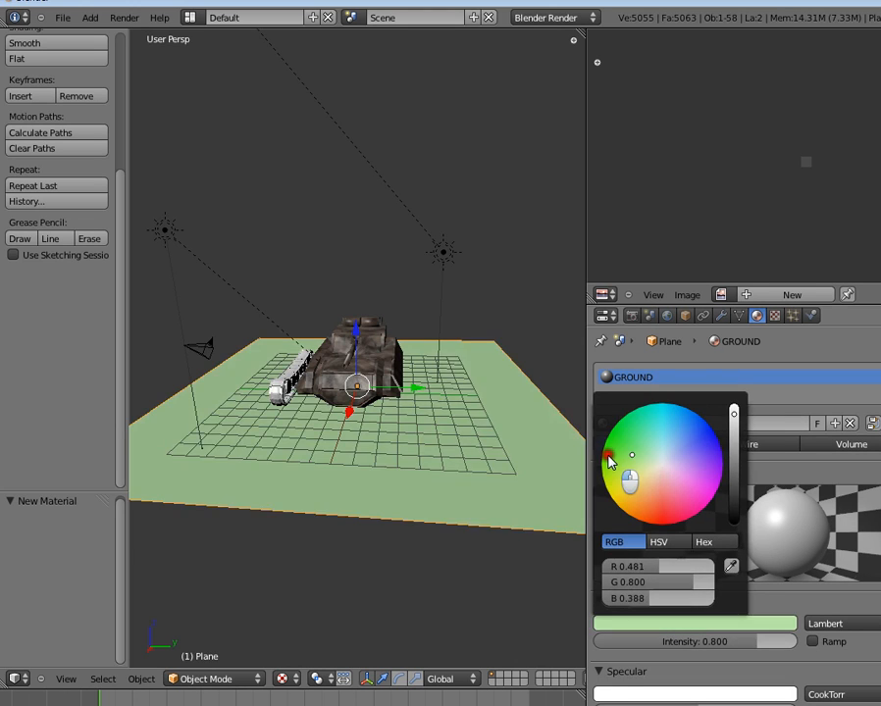
{"action": "left_click", "coordinate": [607, 456]}
{"action": "left_click", "coordinate": [732, 466]}
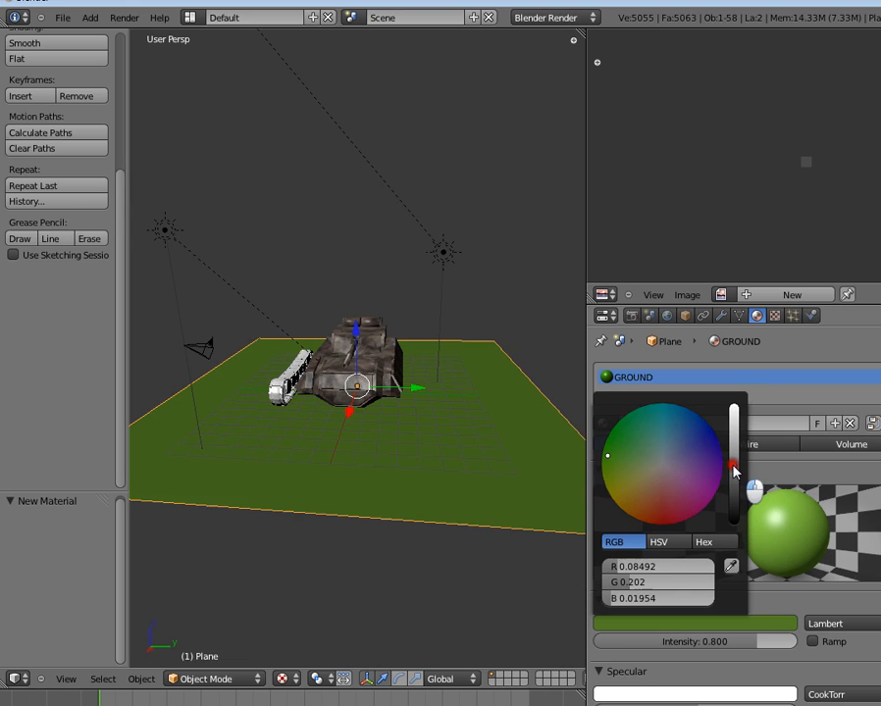
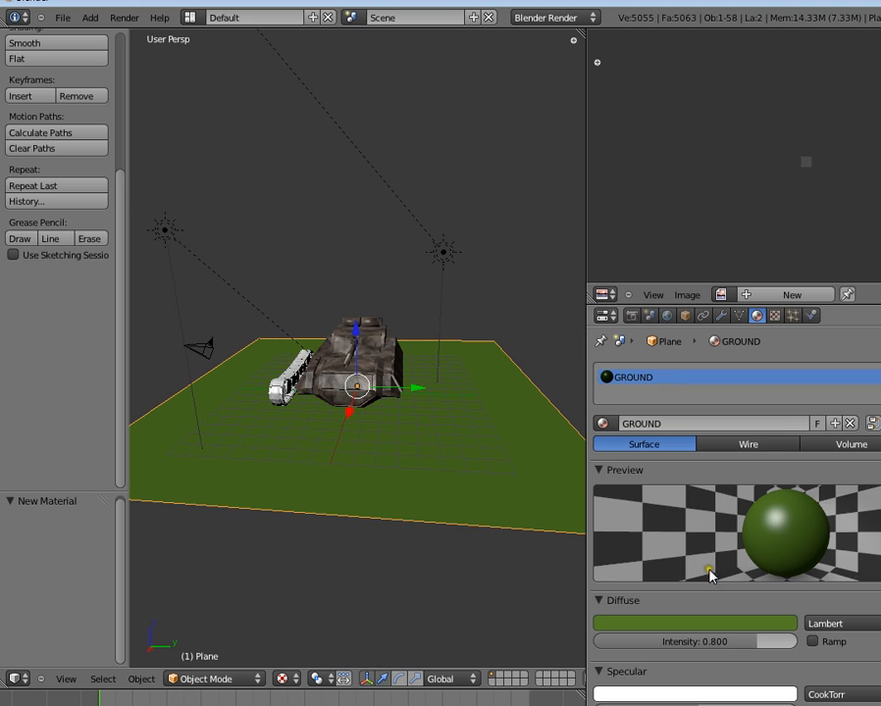
- Change the GROUND material's diffuse color to a light beige
{"action": "left_click", "coordinate": [691, 621]}
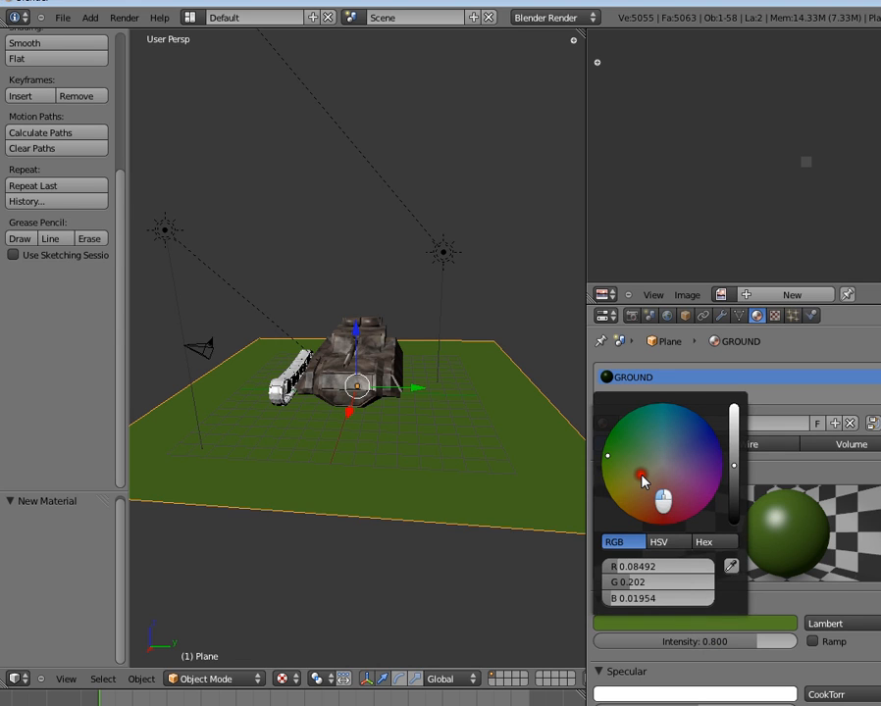
{"action": "left_click", "coordinate": [642, 476]}
{"action": "left_click_drag", "start_coordinate": [733, 458], "coordinate": [742, 387]}
- Add a new texture of type Image or Movie to the GROUND material
{"action": "left_click", "coordinate": [774, 316]}
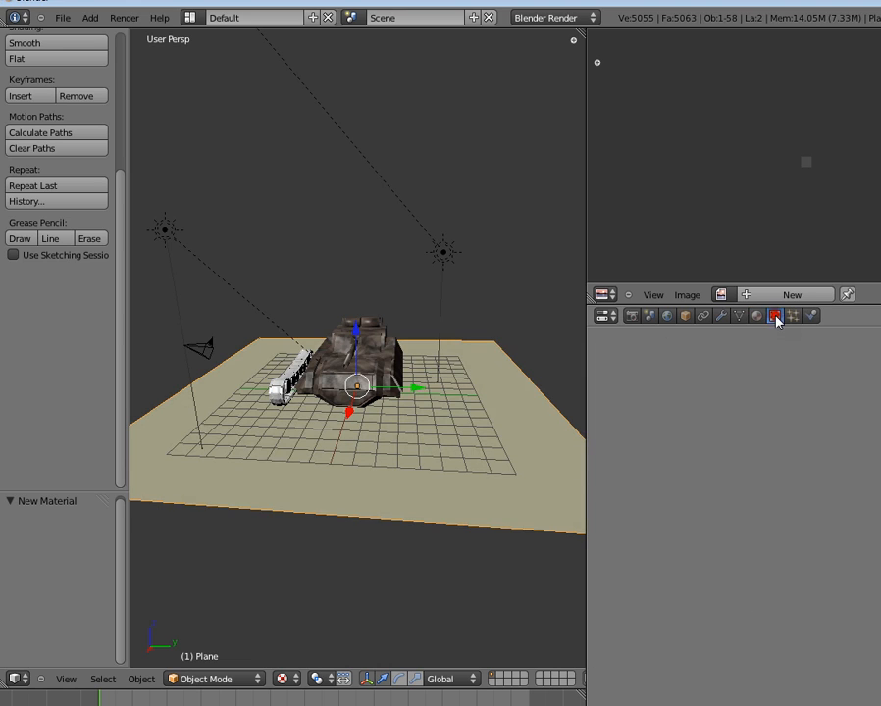
{"action": "left_click", "coordinate": [705, 487]}
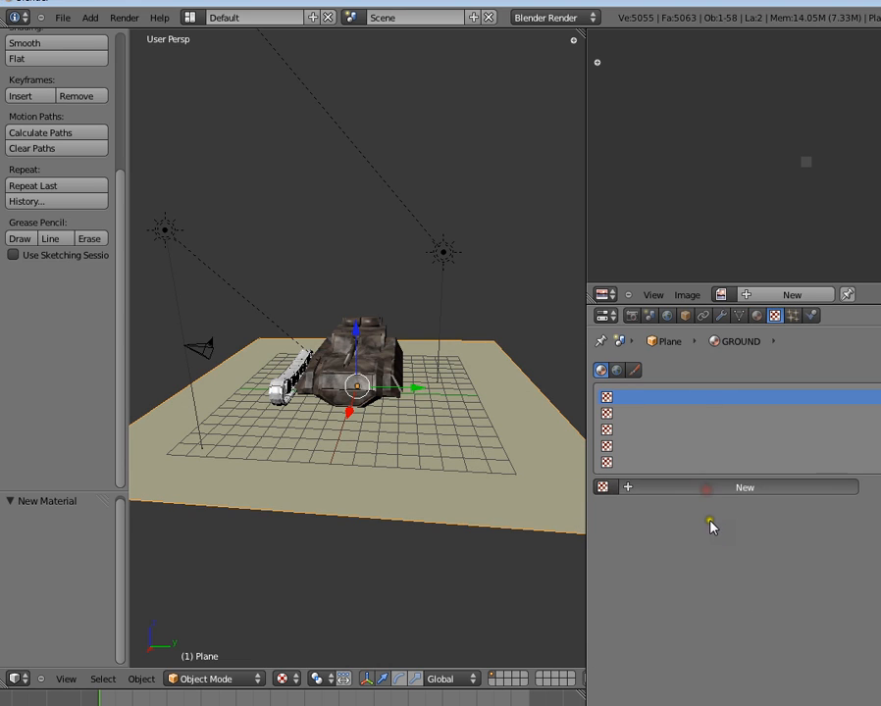
{"action": "left_click", "coordinate": [715, 508]}
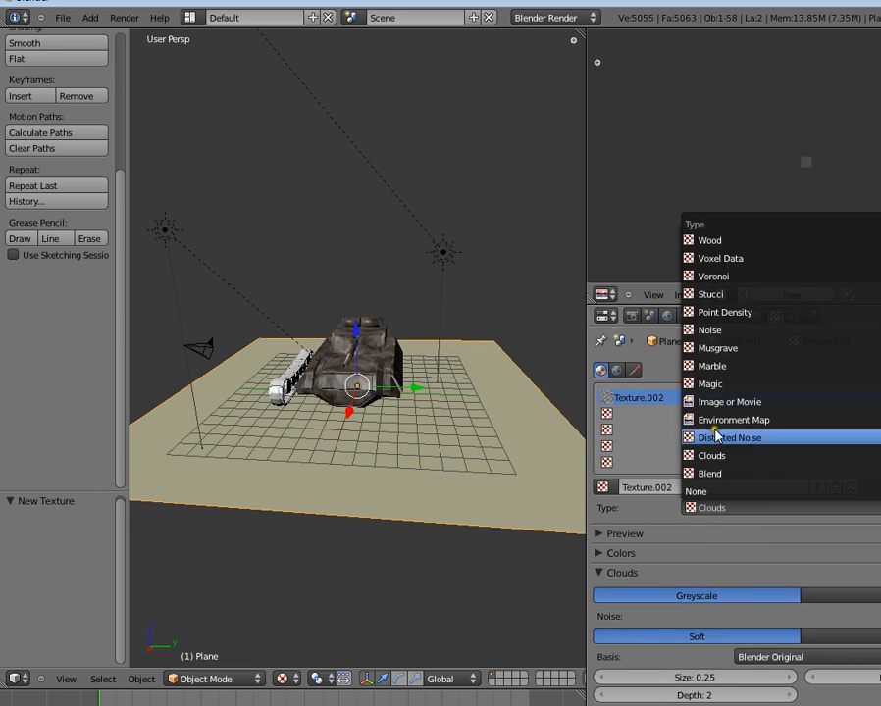
{"action": "key", "text": "Return"}
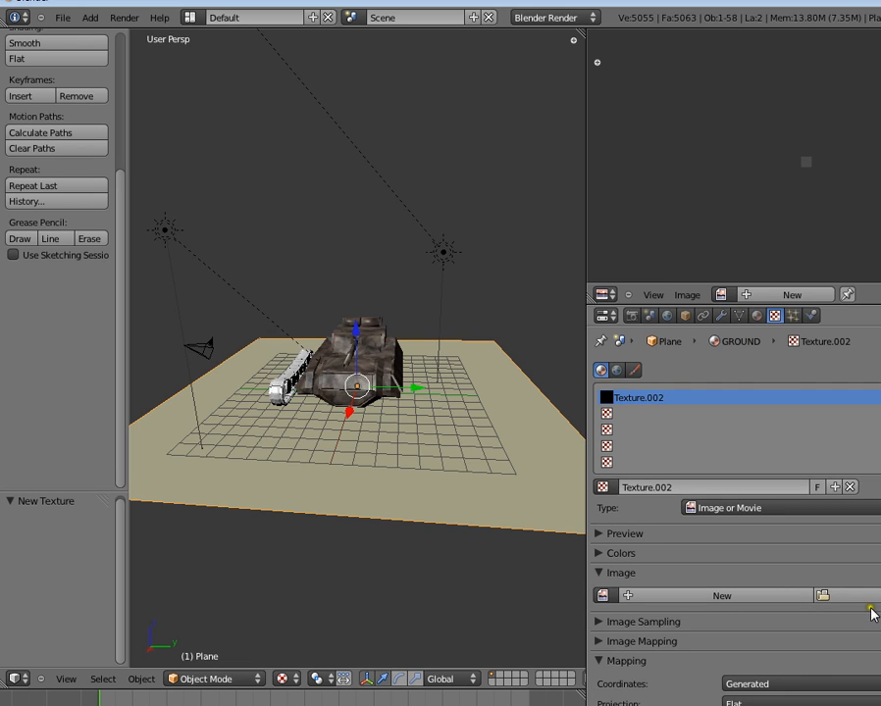
- Load asphaltTile.png from the Modelling folder as the ground texture's image
{"action": "left_click", "coordinate": [861, 590]}
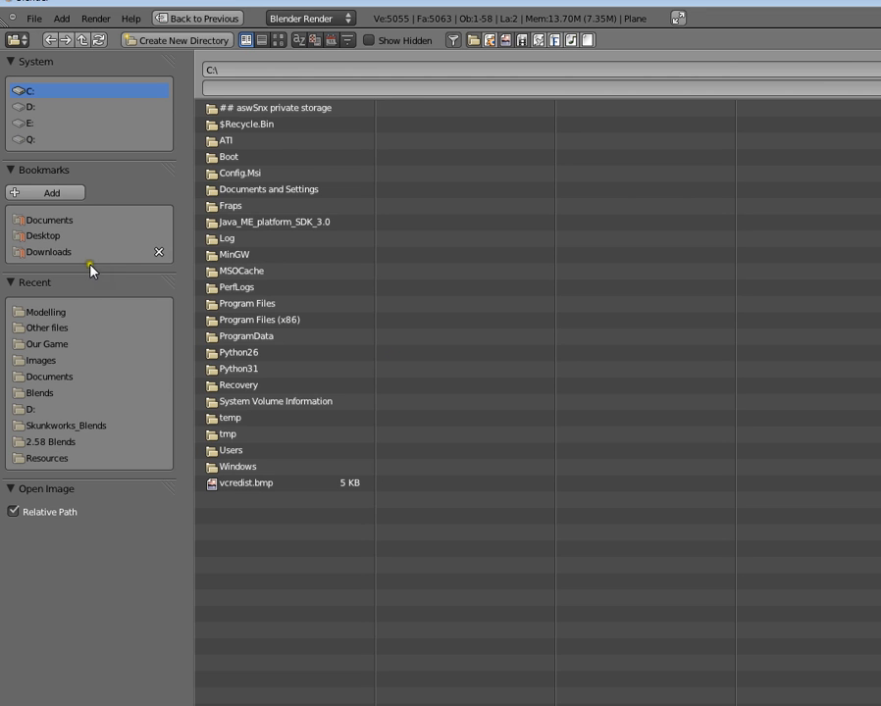
{"action": "left_click", "coordinate": [65, 312]}
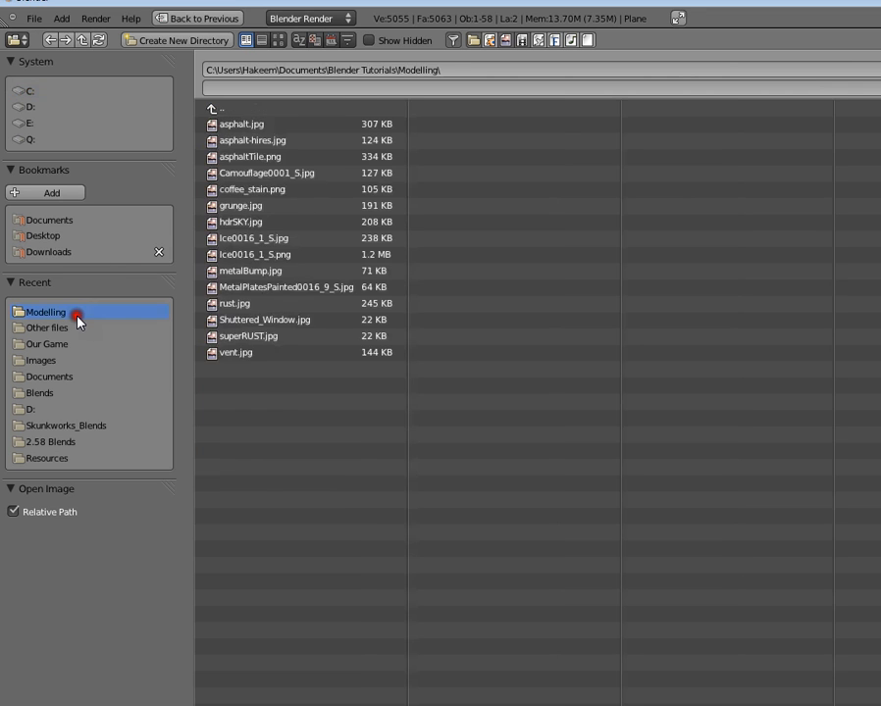
{"action": "left_click", "coordinate": [267, 140]}
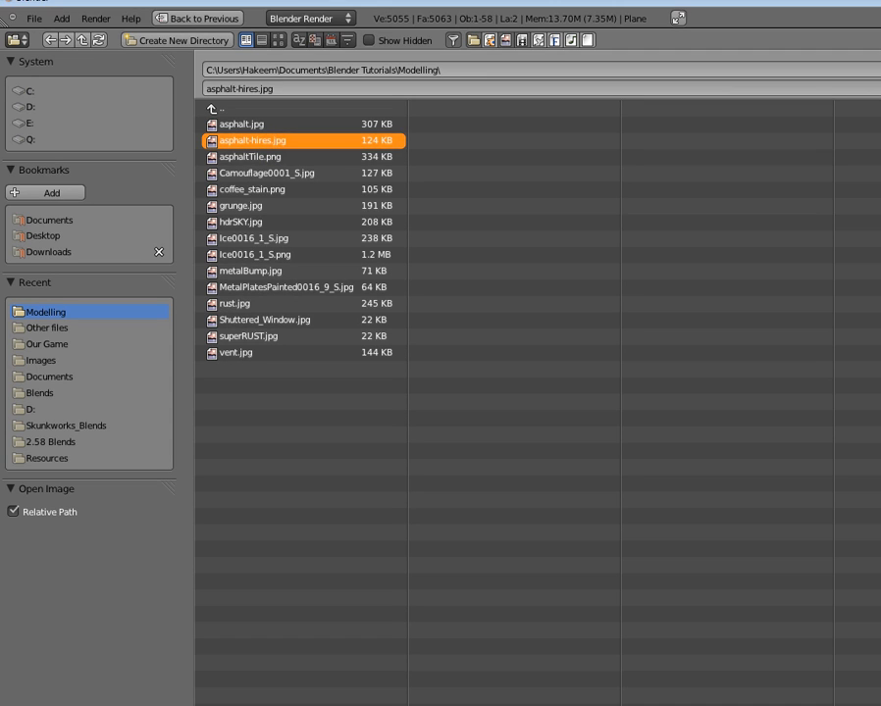
{"action": "left_click", "coordinate": [236, 157]}
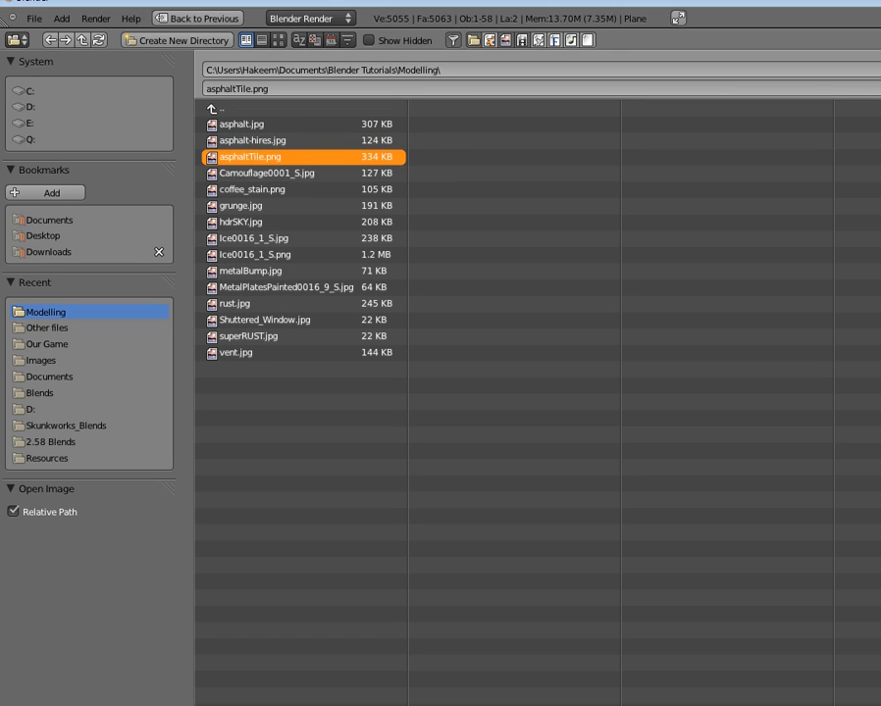
{"action": "key", "text": "Return"}
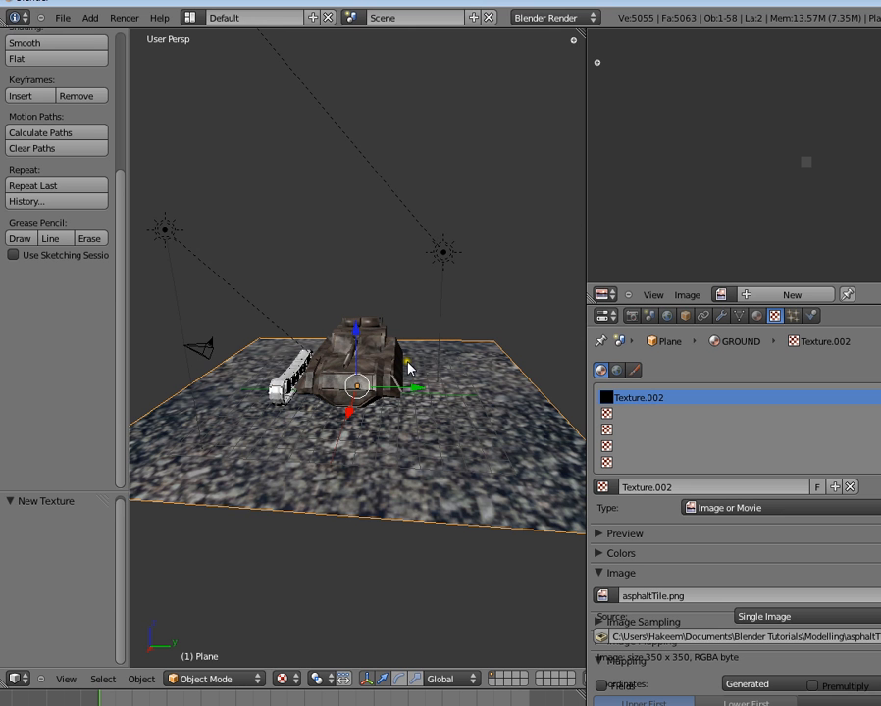
- Unwrap the ground plane's face in Edit Mode and deselect its UVs
{"action": "middle_click_drag", "start_coordinate": [407, 368], "coordinate": [372, 442]}
{"action": "key", "text": "Tab"}
{"action": "key", "text": "u"}
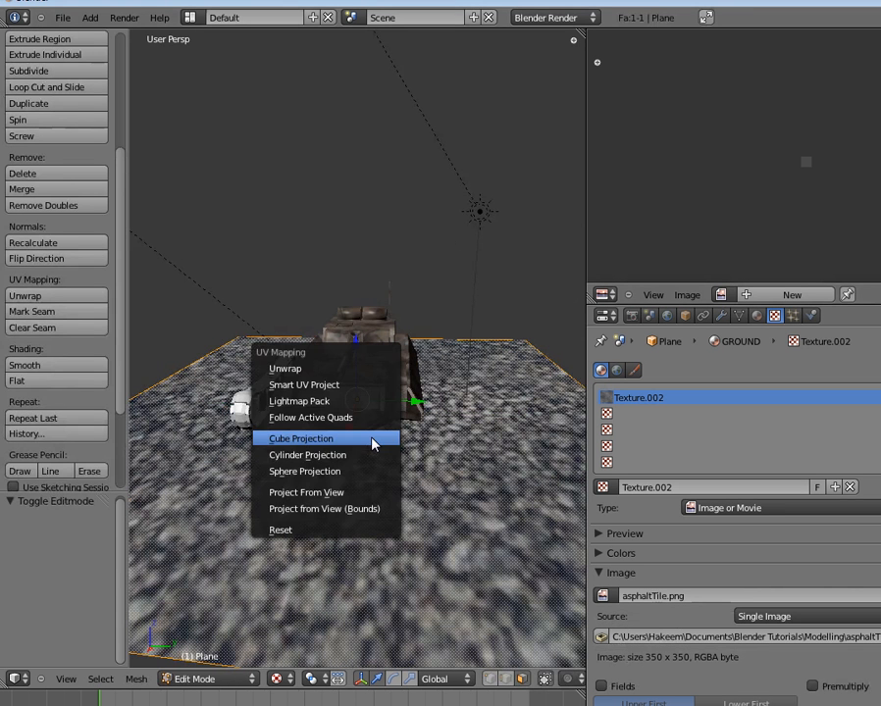
{"action": "left_click", "coordinate": [363, 367]}
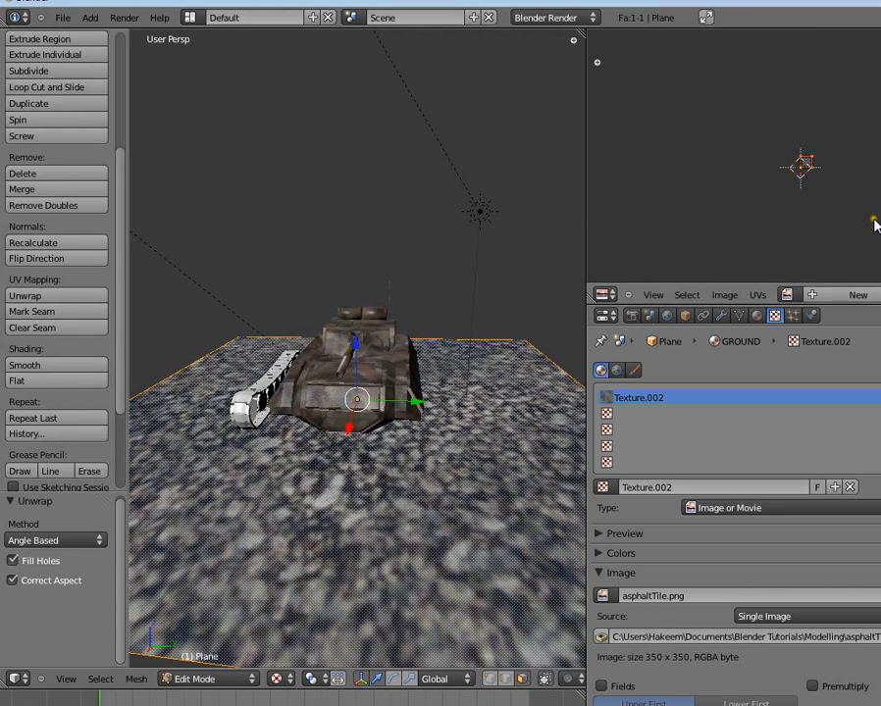
{"action": "key", "text": "a"}
{"action": "scroll", "coordinate": [774, 628], "scroll_direction": "down", "scroll_amount": 5}
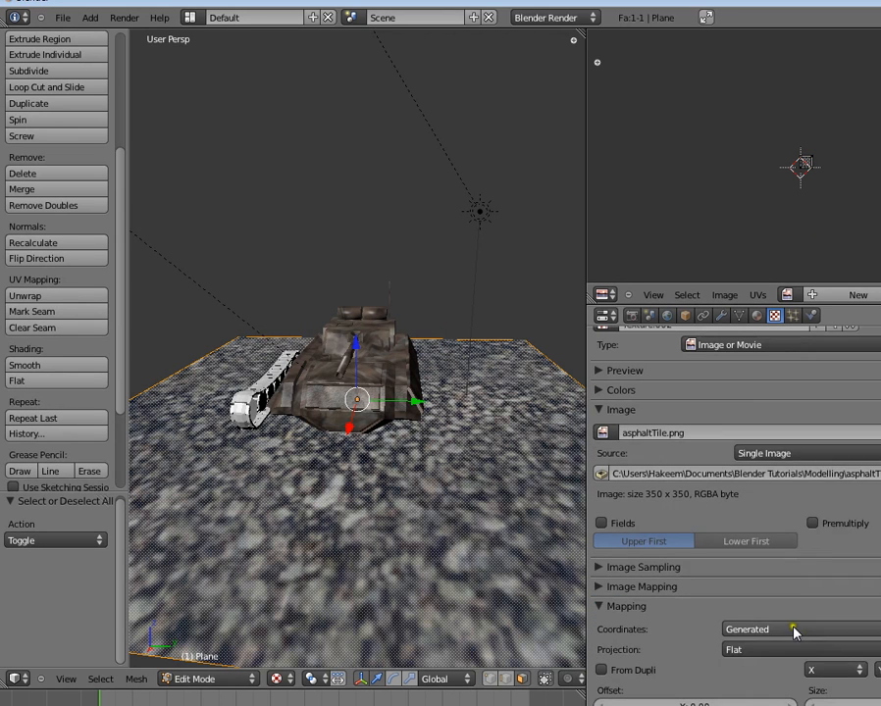
- Set the ground texture's coordinates to UV and scale the plane's UVs up by about 4.41, returning to Object Mode
{"action": "left_click", "coordinate": [795, 629]}
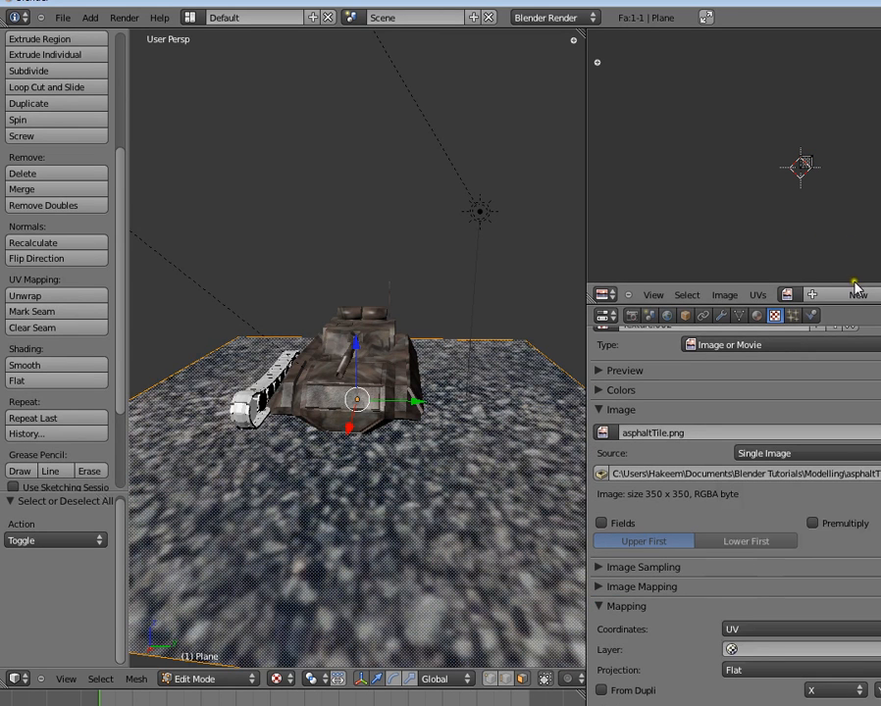
{"action": "key", "text": "Return"}
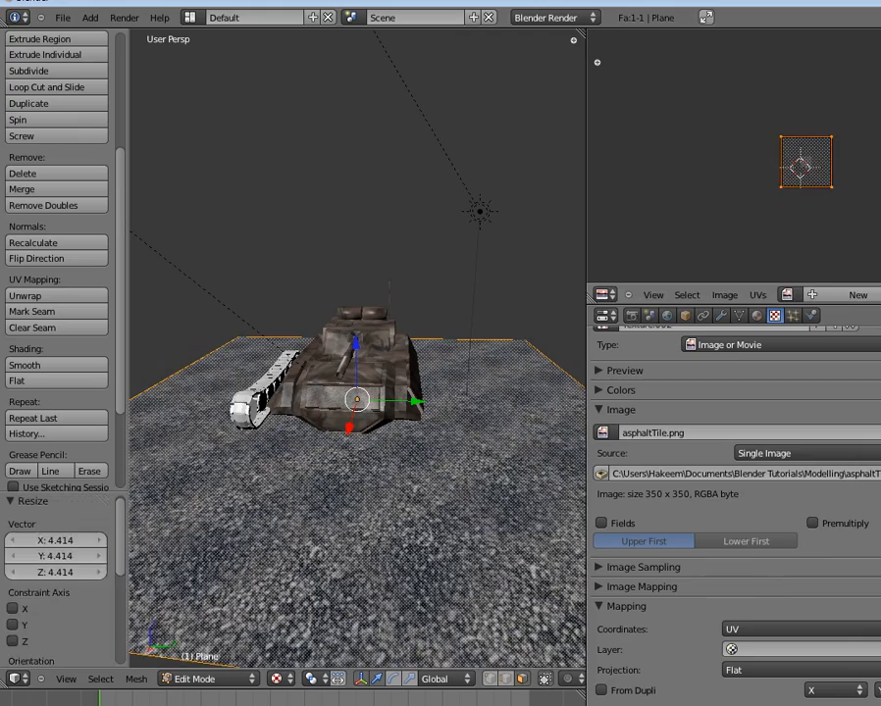
{"action": "key", "text": "Tab"}
{"action": "scroll", "coordinate": [409, 449], "scroll_direction": "up", "scroll_amount": 3}
{"action": "middle_click_drag", "start_coordinate": [382, 432], "coordinate": [415, 429]}
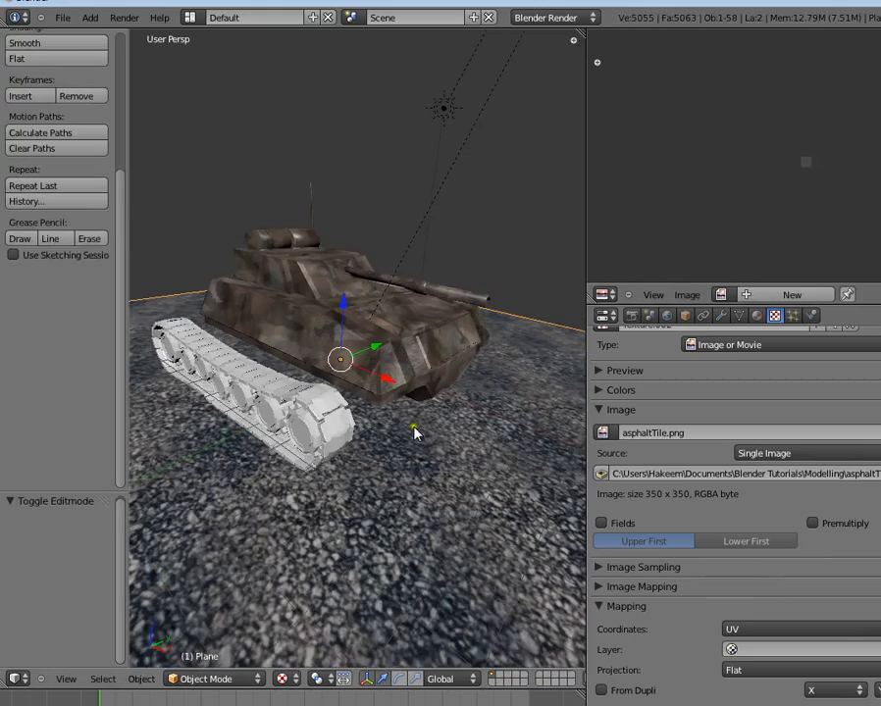
{"action": "key", "text": "Tab"}
{"action": "key", "text": "Tab"}
- Replace the ground texture's image with asphalt-hires.jpg from the Modelling folder
{"action": "scroll", "coordinate": [753, 440], "scroll_direction": "up", "scroll_amount": 1}
{"action": "scroll", "coordinate": [753, 441], "scroll_direction": "up", "scroll_amount": 3}
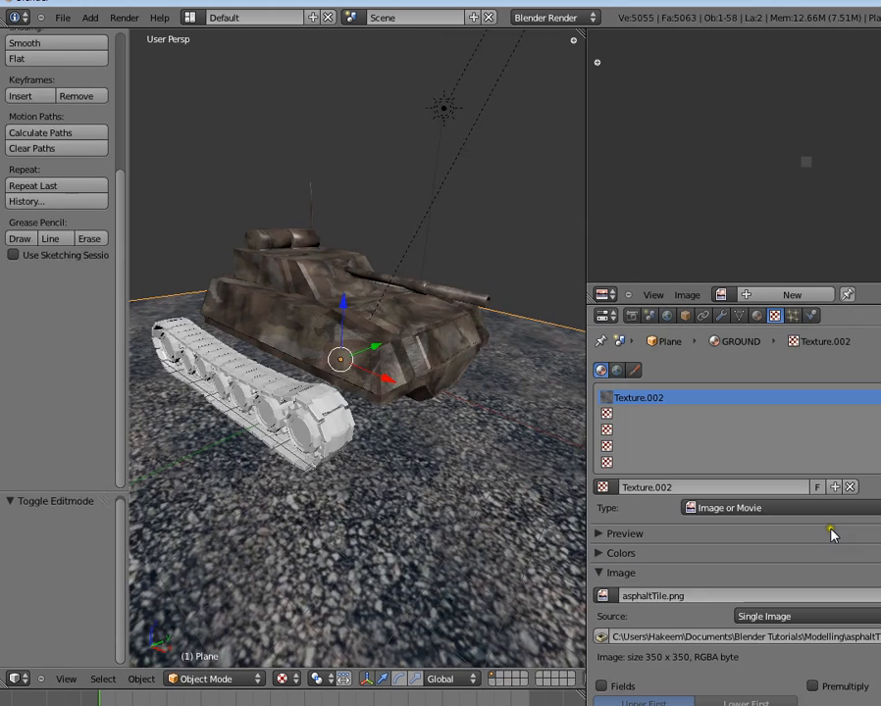
{"action": "left_click", "coordinate": [878, 595]}
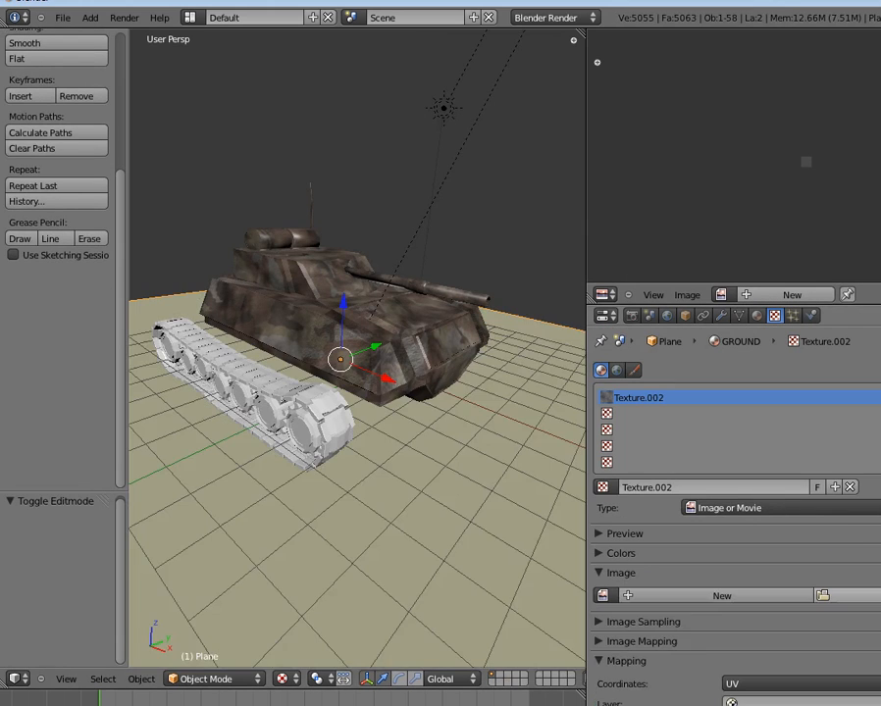
{"action": "left_click", "coordinate": [849, 595]}
{"action": "left_click", "coordinate": [70, 311]}
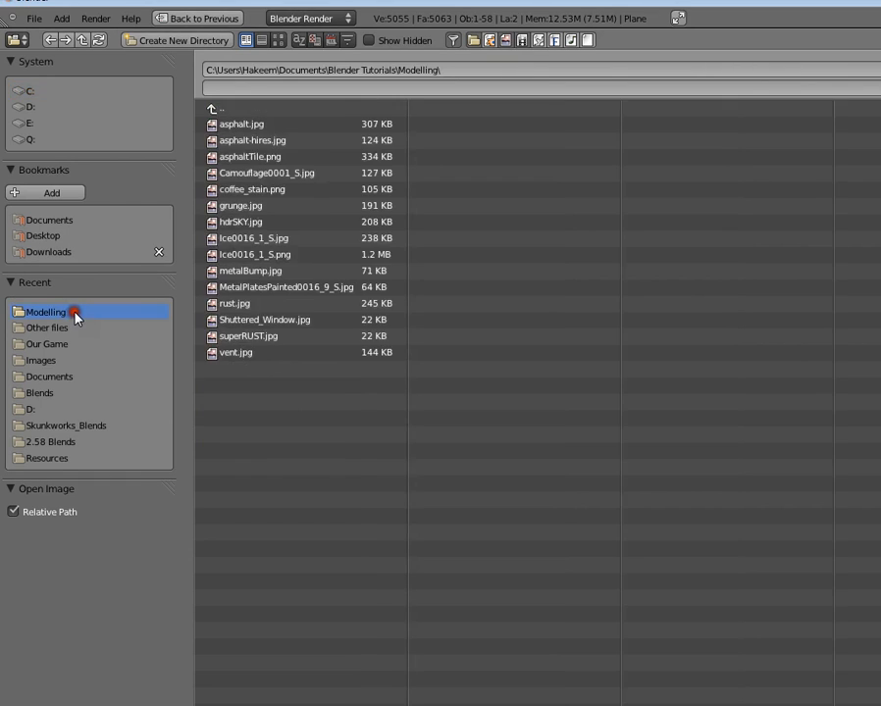
{"action": "left_click", "coordinate": [269, 142]}
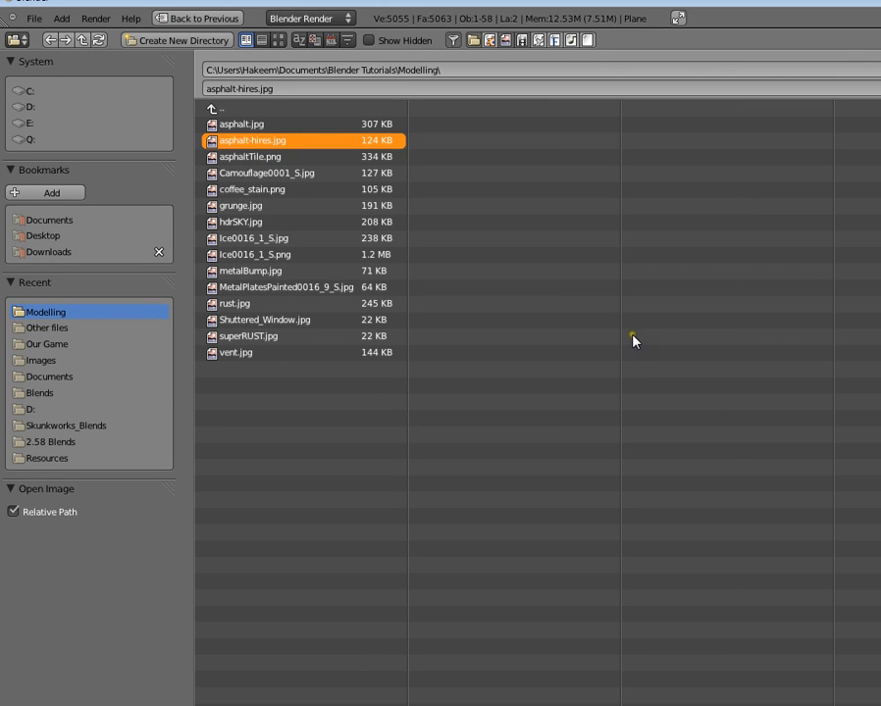
{"action": "key", "text": "Return"}
- Scale the ground plane's UVs to about 0.5 along X, followed by uniform enlargement to about 1.24
{"action": "middle_click_drag", "start_coordinate": [476, 456], "coordinate": [378, 468]}
{"action": "scroll", "coordinate": [339, 466], "scroll_direction": "down", "scroll_amount": 3}
{"action": "key", "text": "a"}
{"action": "right_click", "coordinate": [378, 467]}
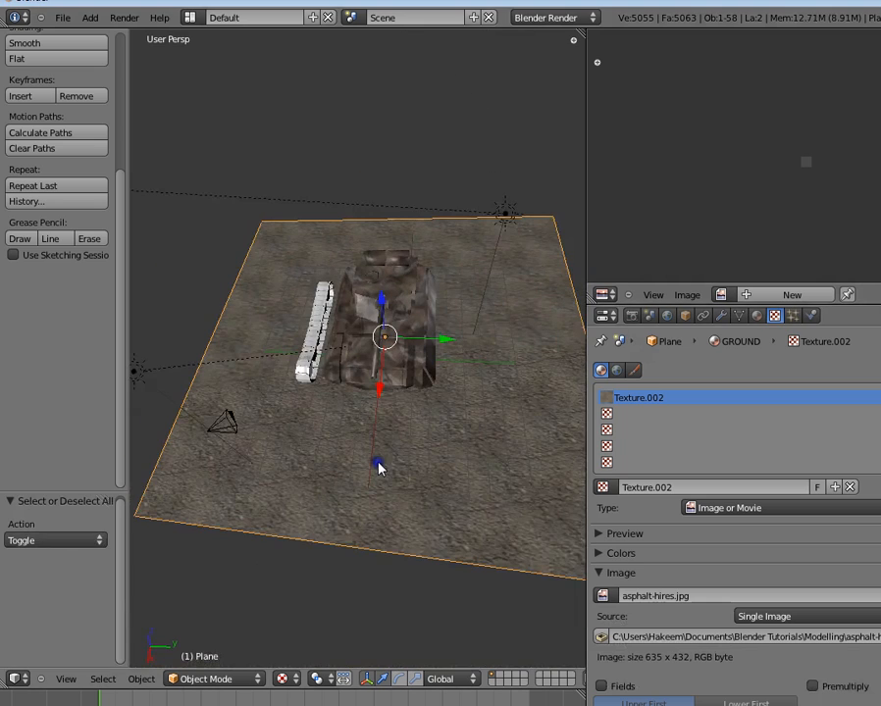
{"action": "key", "text": "Tab"}
{"action": "key", "text": "s"}
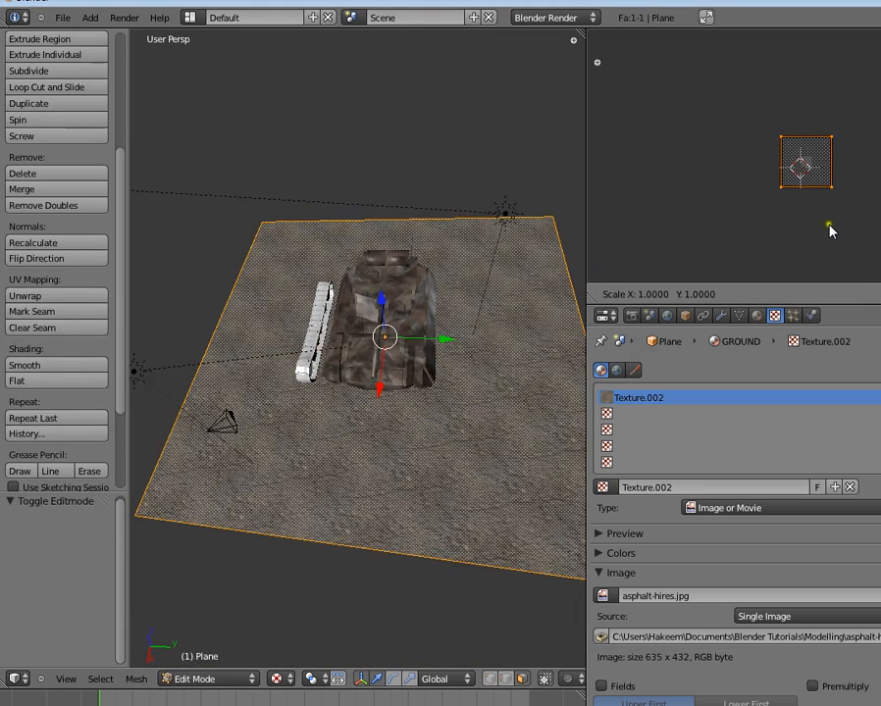
{"action": "key", "text": "x"}
{"action": "left_click", "coordinate": [814, 196]}
{"action": "key", "text": "s"}
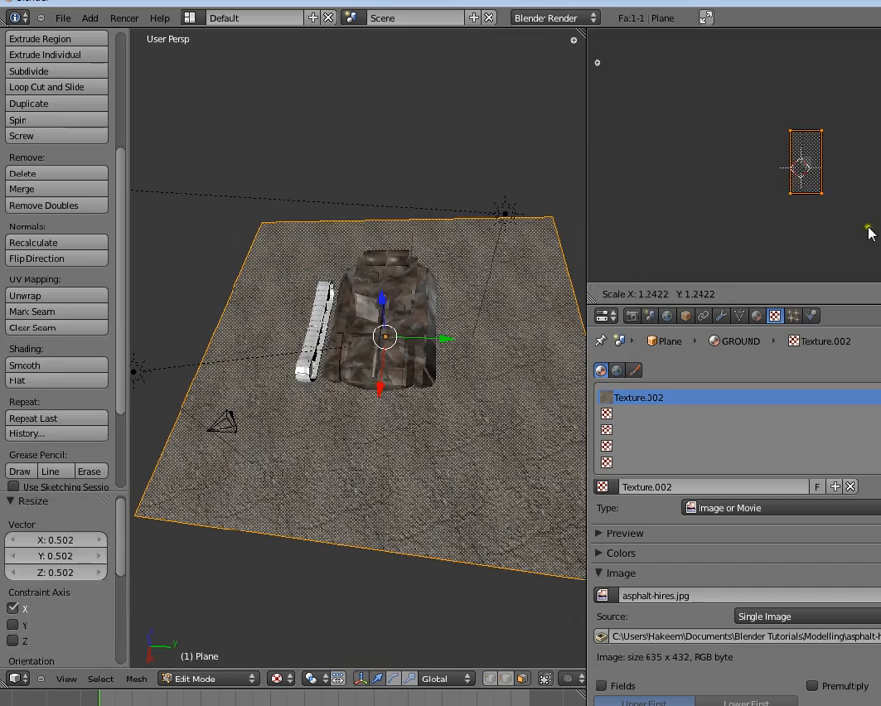
{"action": "left_click", "coordinate": [875, 234]}
- Return to Object Mode, deselect everything and examine the asphalt texture on the ground around the tank
{"action": "scroll", "coordinate": [401, 428], "scroll_direction": "up", "scroll_amount": 5}
{"action": "middle_click_drag", "start_coordinate": [400, 427], "coordinate": [330, 312]}
{"action": "key", "text": "Tab"}
{"action": "scroll", "coordinate": [330, 312], "scroll_direction": "down", "scroll_amount": 3}
{"action": "scroll", "coordinate": [415, 381], "scroll_direction": "up", "scroll_amount": 3}
{"action": "middle_click_drag", "start_coordinate": [415, 380], "coordinate": [540, 429]}
{"action": "scroll", "coordinate": [353, 296], "scroll_direction": "up", "scroll_amount": 3}
{"action": "key", "text": "a"}
{"action": "key", "text": "a"}
{"action": "scroll", "coordinate": [444, 396], "scroll_direction": "down", "scroll_amount": 3}
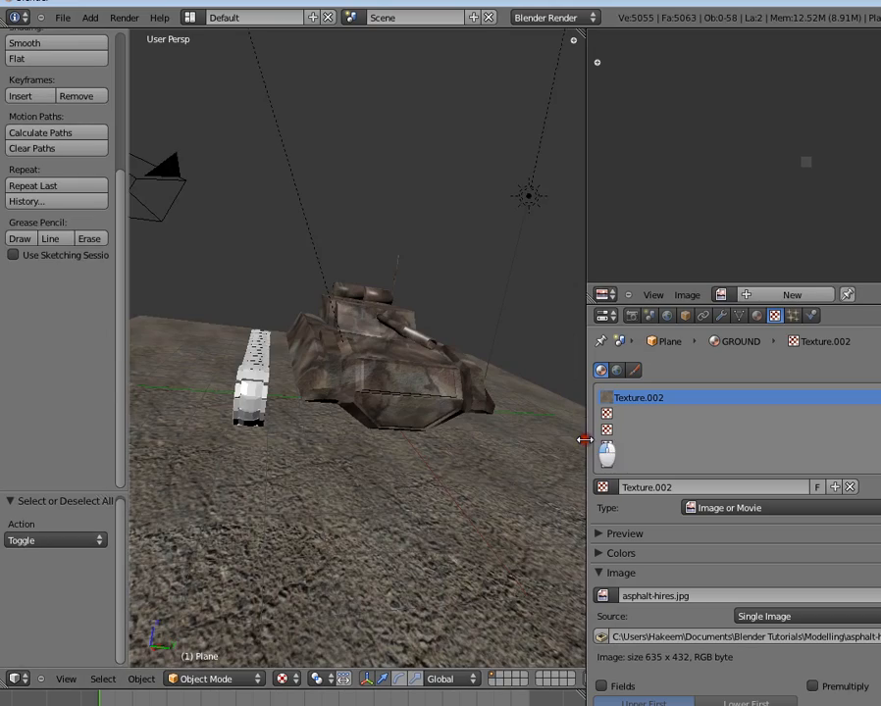
- Widen the 3D view, hide the tool shelf and examine the textured tank and its untextured track
{"action": "left_click_drag", "start_coordinate": [585, 439], "coordinate": [795, 440]}
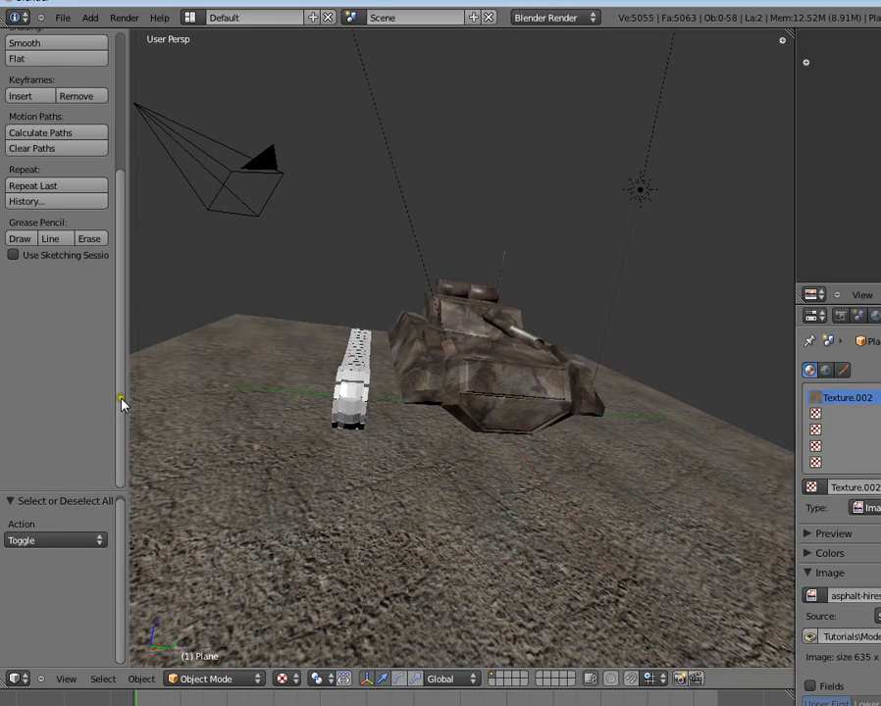
{"action": "key", "text": "t"}
{"action": "middle_click_drag", "start_coordinate": [141, 413], "coordinate": [448, 427]}
{"action": "scroll", "coordinate": [423, 468], "scroll_direction": "down", "scroll_amount": 3}
{"action": "scroll", "coordinate": [447, 426], "scroll_direction": "down", "scroll_amount": 2}
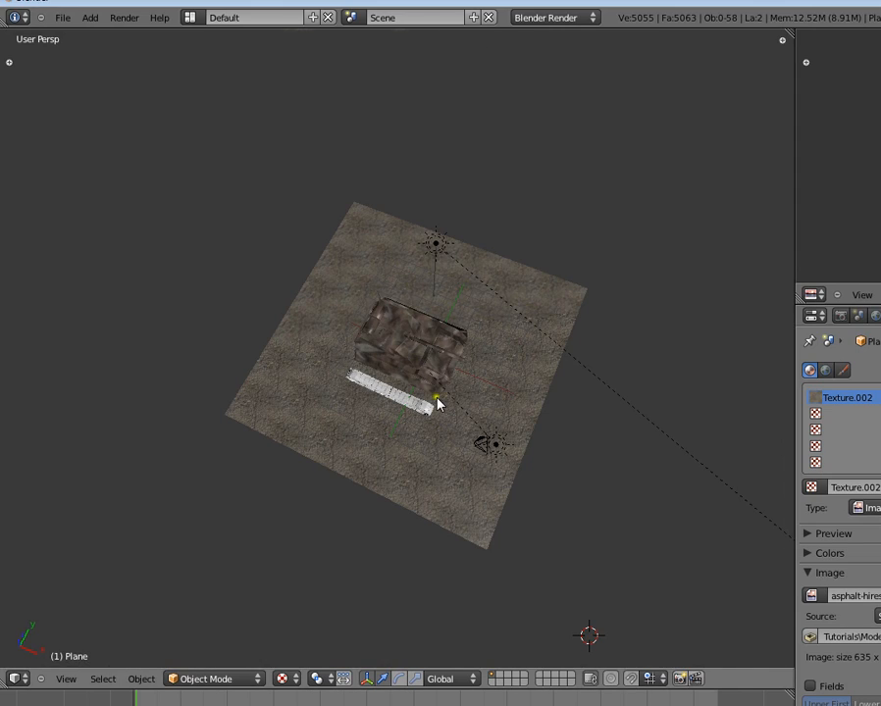
{"action": "scroll", "coordinate": [435, 402], "scroll_direction": "up", "scroll_amount": 7}
{"action": "middle_click_drag", "start_coordinate": [346, 548], "coordinate": [394, 434]}
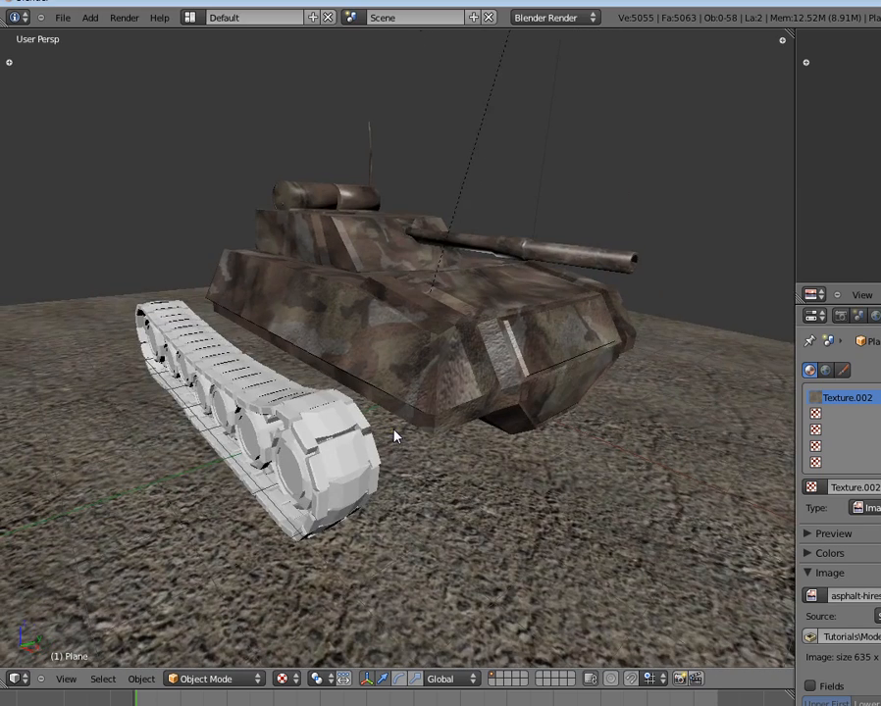
{"action": "middle_click_drag", "start_coordinate": [128, 424], "coordinate": [412, 432]}
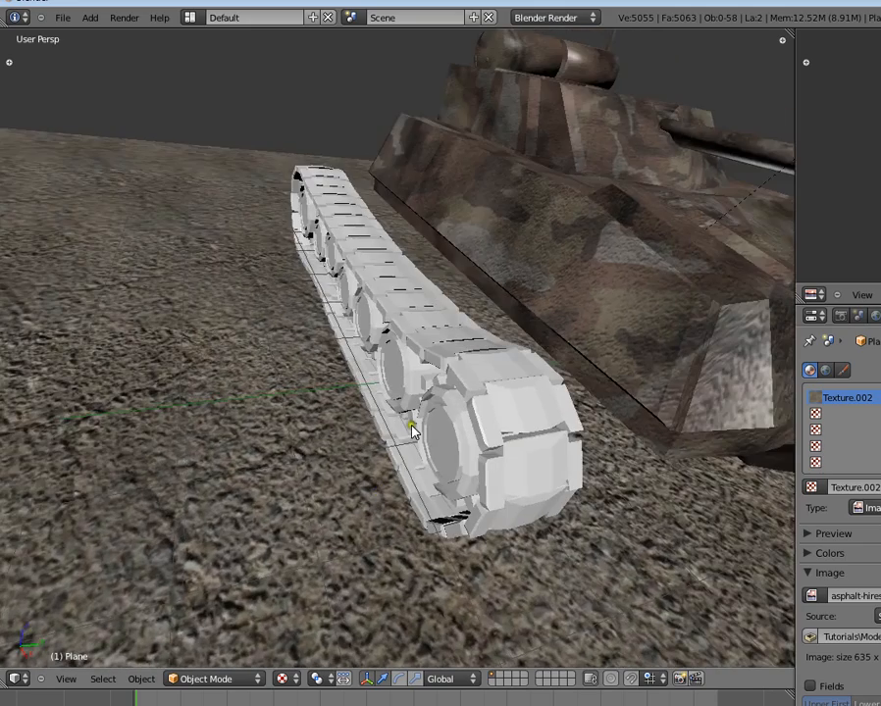
- Select the front link of the tank track and widen the properties area to show its texture slots
{"action": "right_click", "coordinate": [519, 417]}
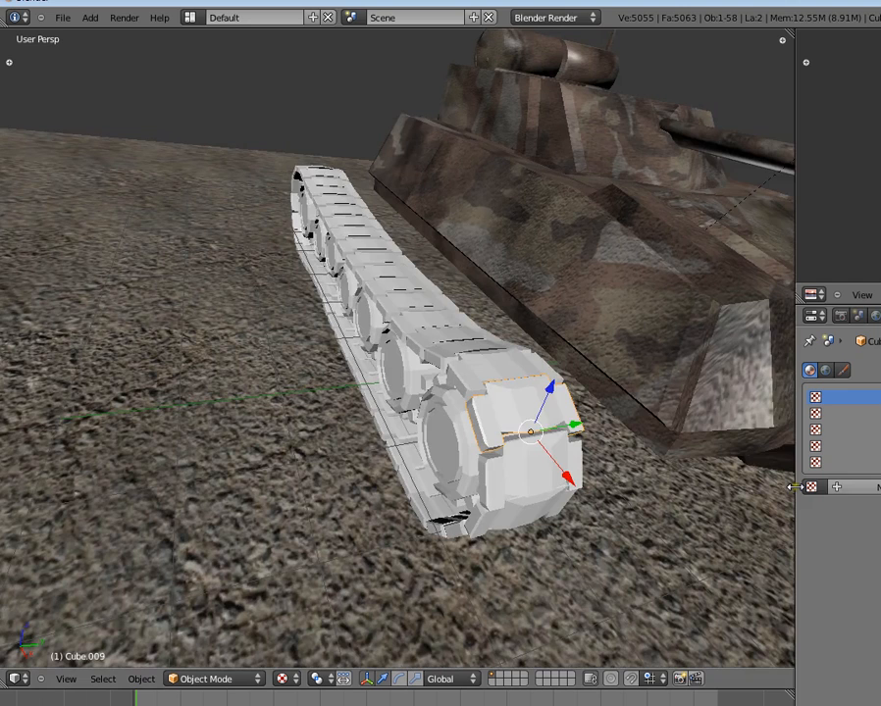
{"action": "left_click_drag", "start_coordinate": [792, 486], "coordinate": [606, 487]}
{"action": "left_click", "coordinate": [746, 485]}
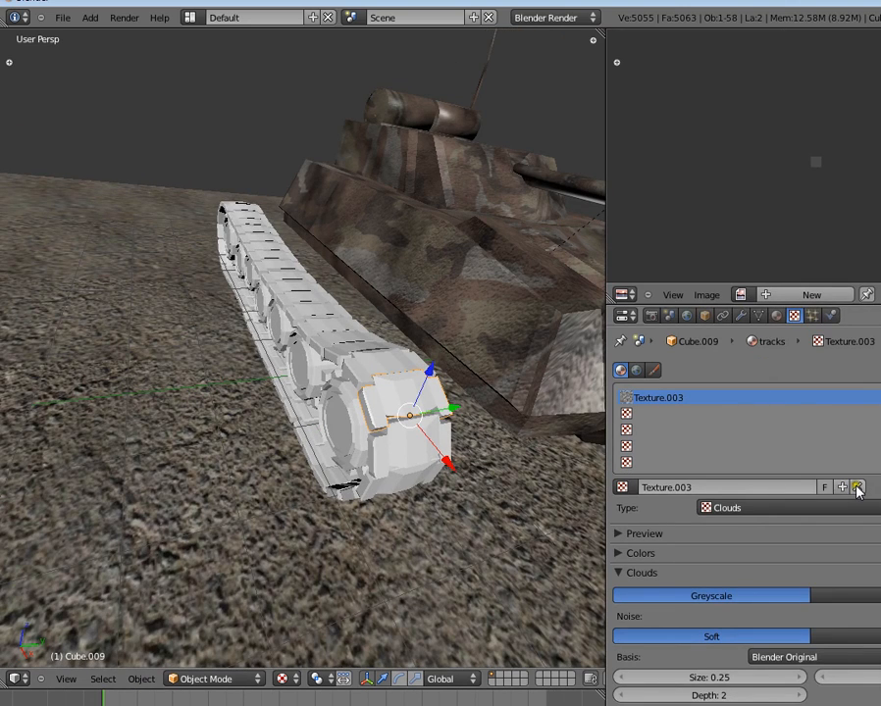
{"action": "left_click", "coordinate": [777, 316]}
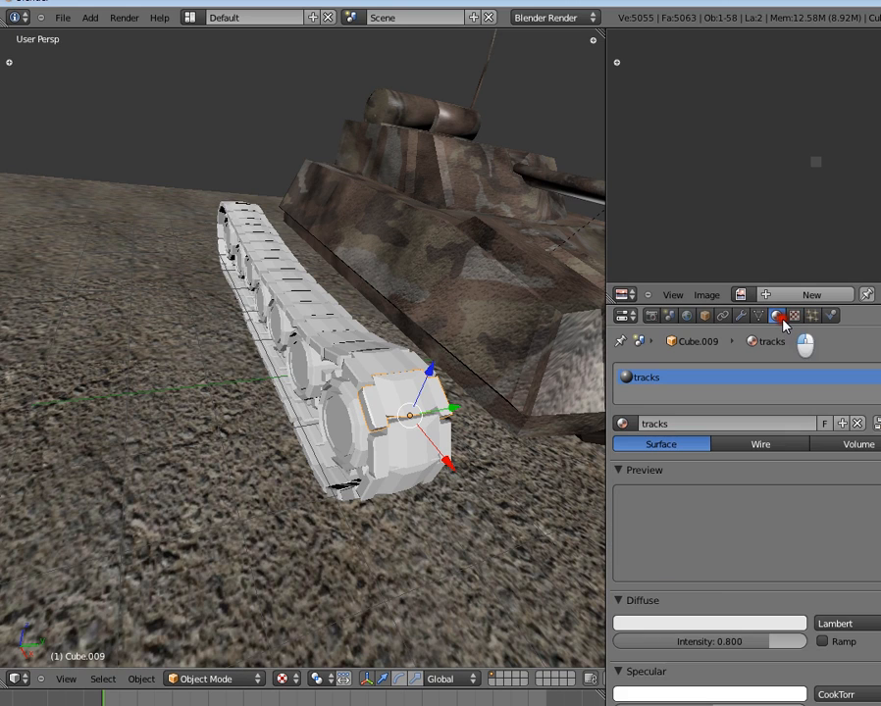
{"action": "left_click", "coordinate": [793, 317]}
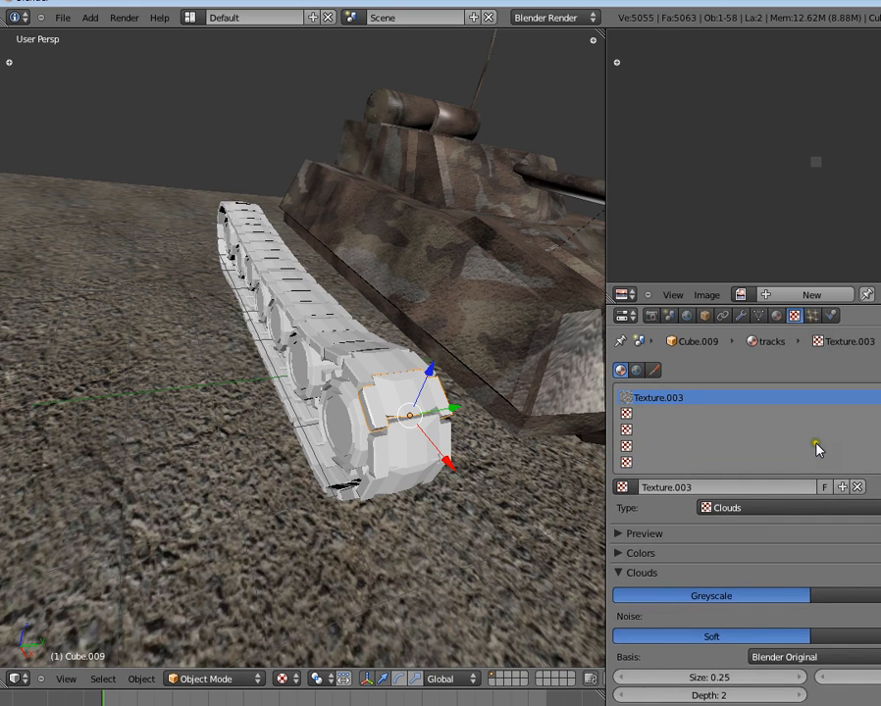
{"action": "left_click", "coordinate": [856, 487]}
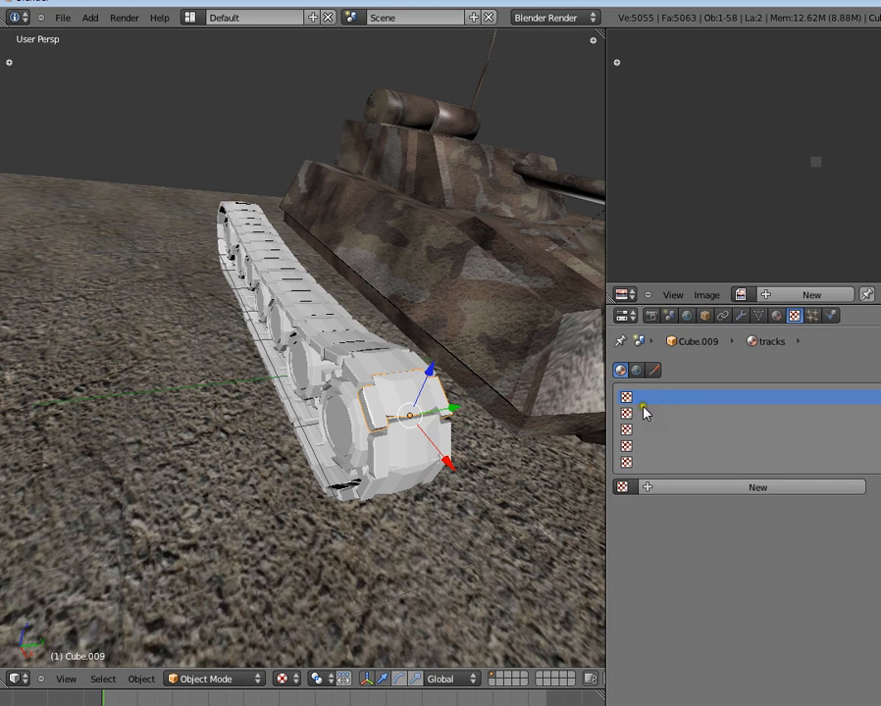
- Assign the existing metal texture to the first texture slot of the tracks material
{"action": "left_click", "coordinate": [625, 486]}
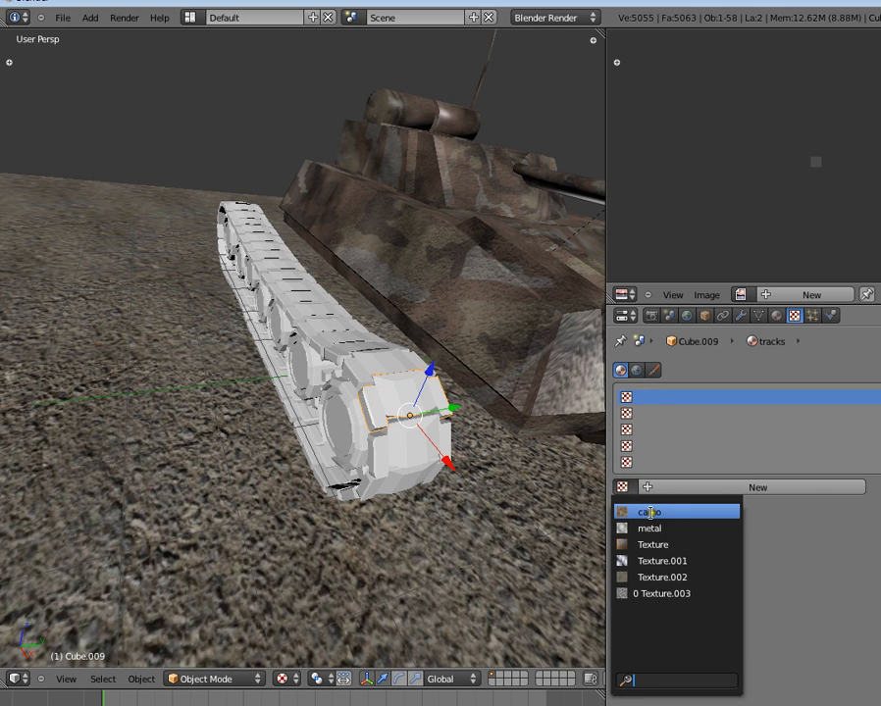
{"action": "left_click", "coordinate": [650, 512]}
{"action": "left_click", "coordinate": [625, 487]}
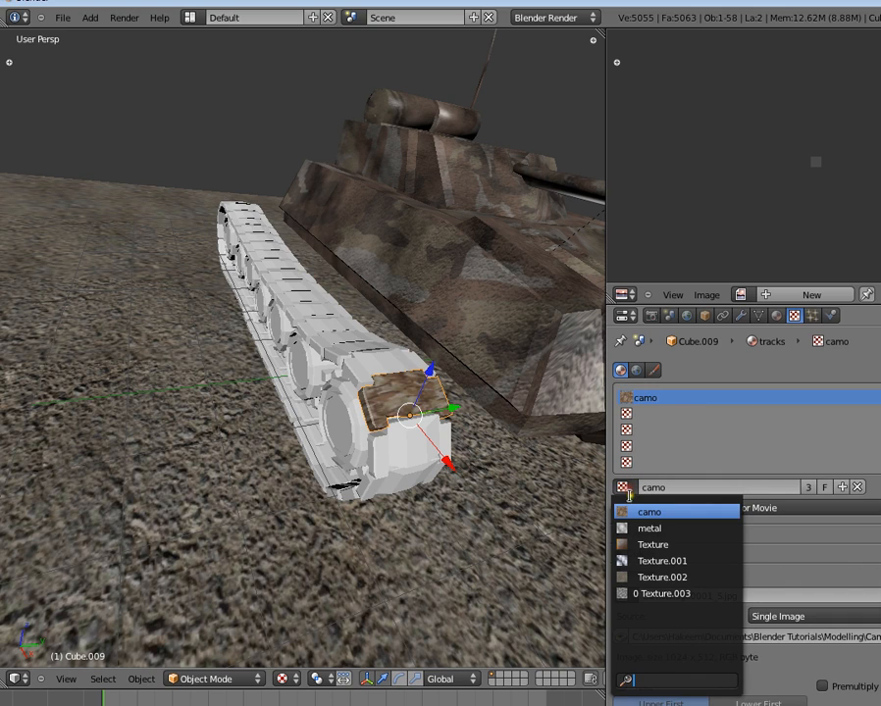
{"action": "left_click", "coordinate": [651, 527]}
{"action": "scroll", "coordinate": [396, 450], "scroll_direction": "up", "scroll_amount": 5}
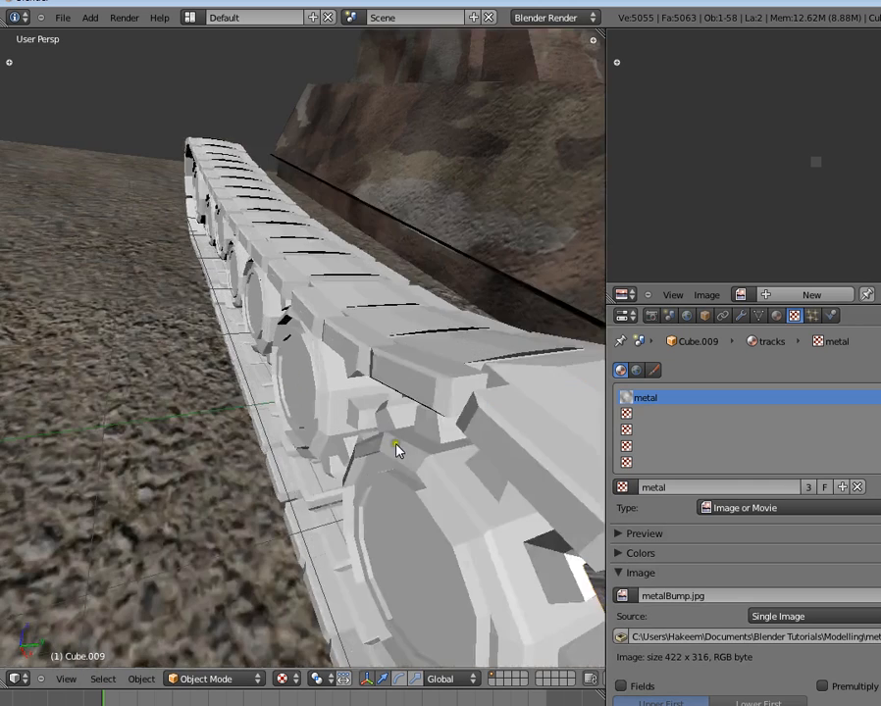
{"action": "middle_click_drag", "start_coordinate": [394, 444], "coordinate": [380, 424]}
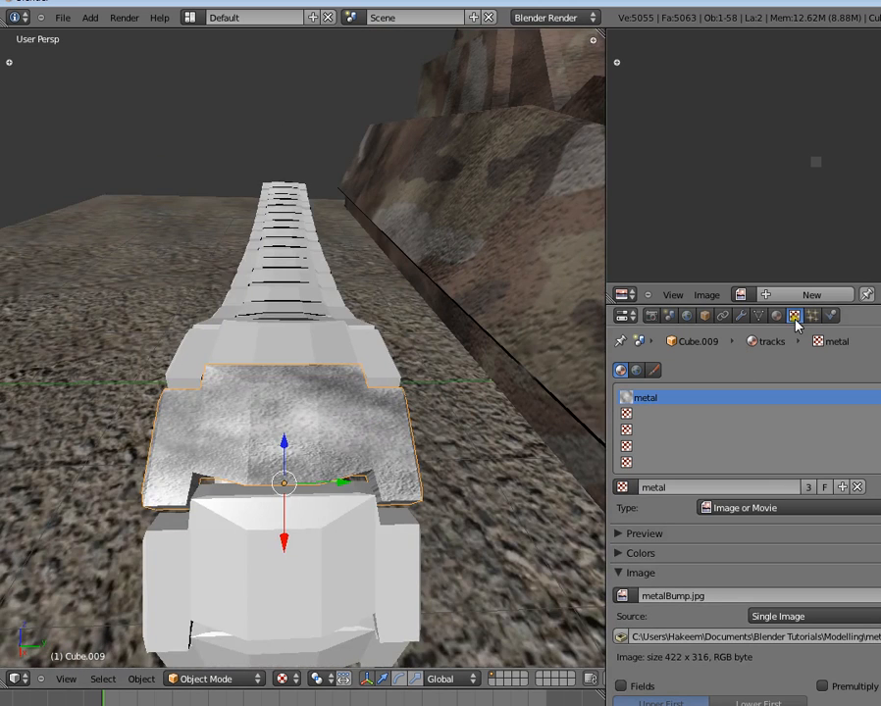
- Darken the tracks material's diffuse color to a mid grey of about 0.43 for R, G and B
{"action": "left_click", "coordinate": [779, 318]}
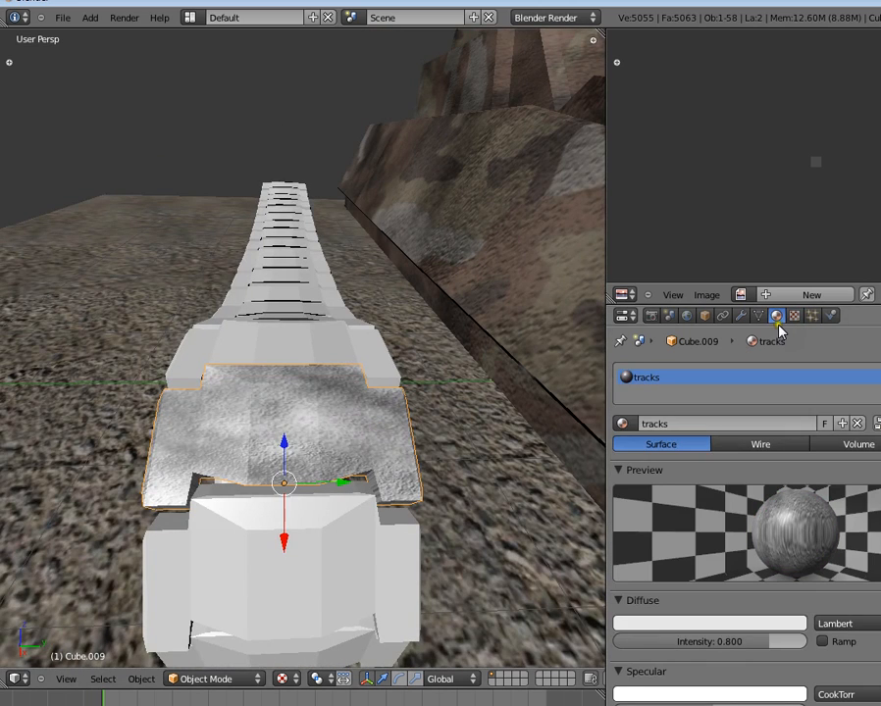
{"action": "left_click", "coordinate": [710, 623]}
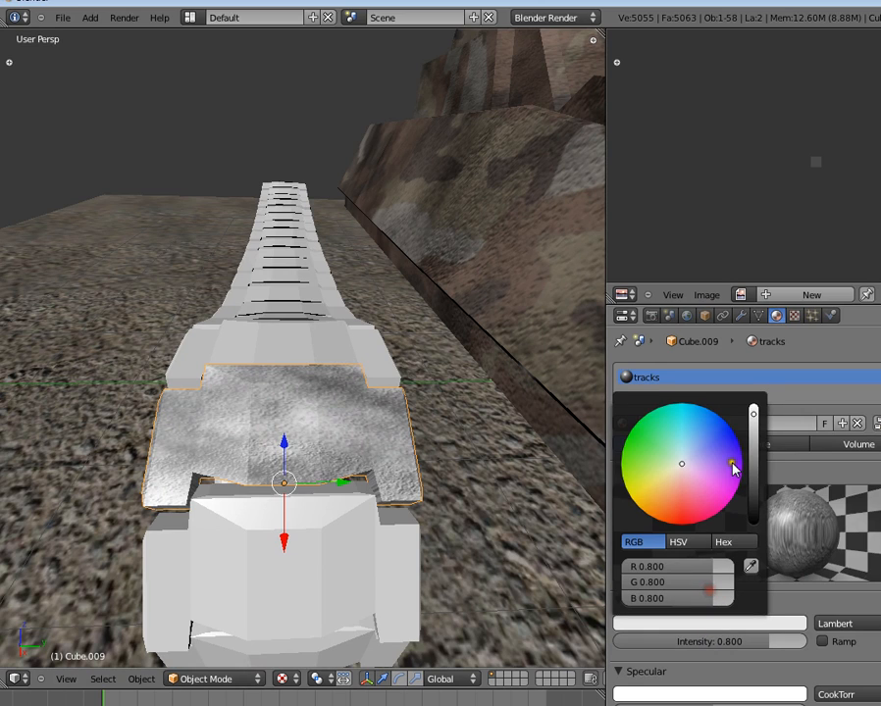
{"action": "left_click", "coordinate": [754, 436]}
{"action": "left_click_drag", "start_coordinate": [752, 434], "coordinate": [754, 452]}
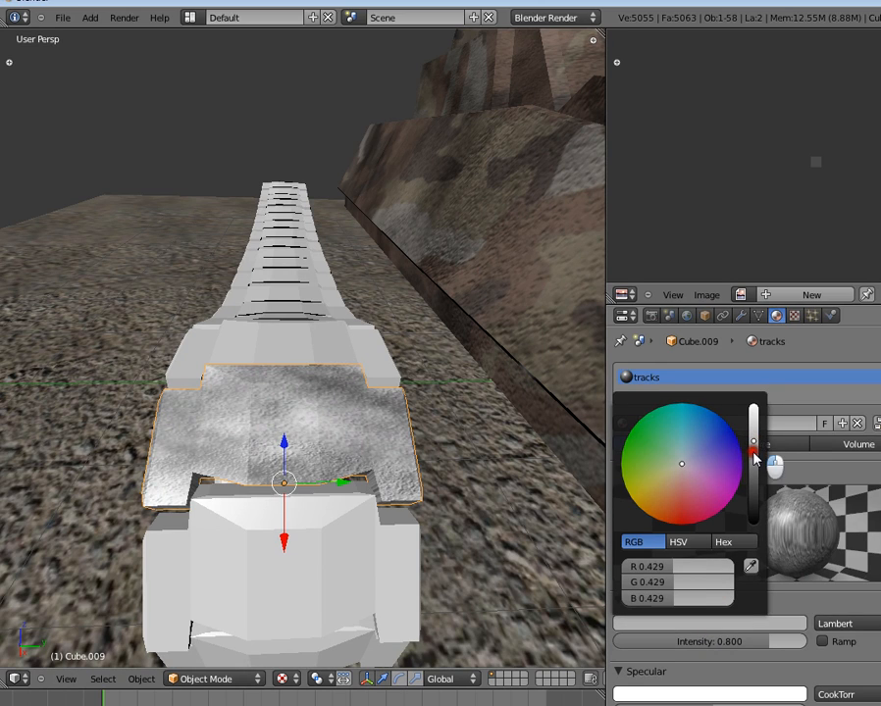
{"action": "left_click", "coordinate": [795, 319]}
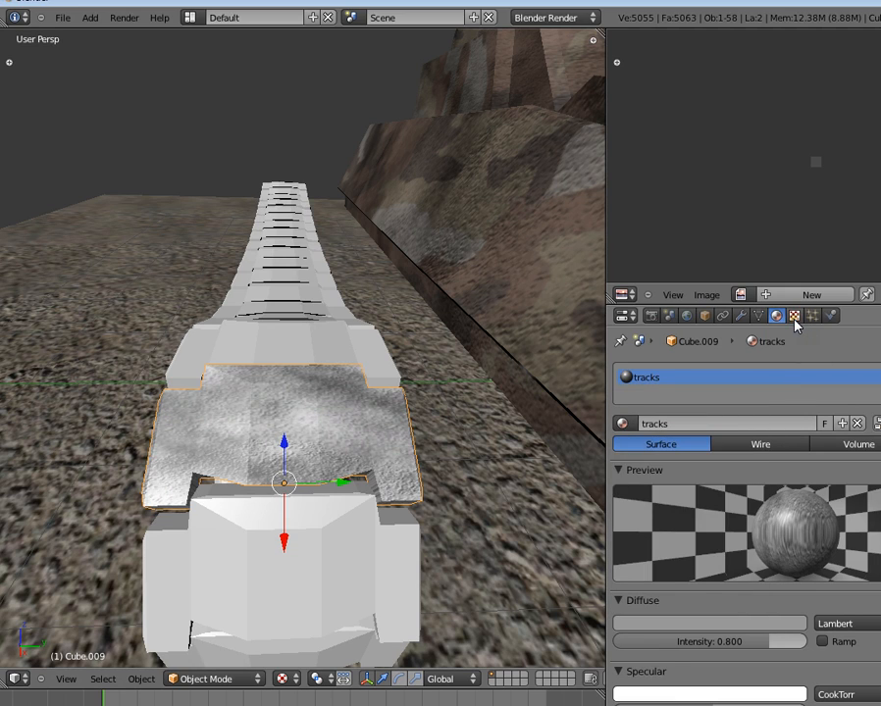
- Try to unwrap the front track link's mesh in Edit Mode
{"action": "left_click", "coordinate": [794, 317]}
{"action": "scroll", "coordinate": [750, 526], "scroll_direction": "down", "scroll_amount": 5}
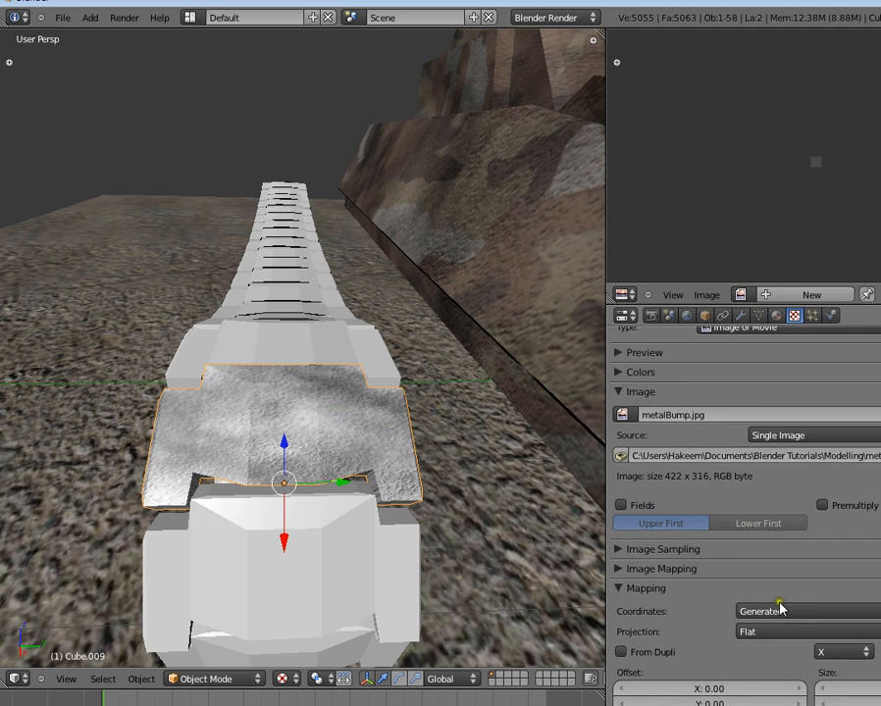
{"action": "left_click", "coordinate": [780, 609]}
{"action": "middle_click_drag", "start_coordinate": [361, 504], "coordinate": [292, 498]}
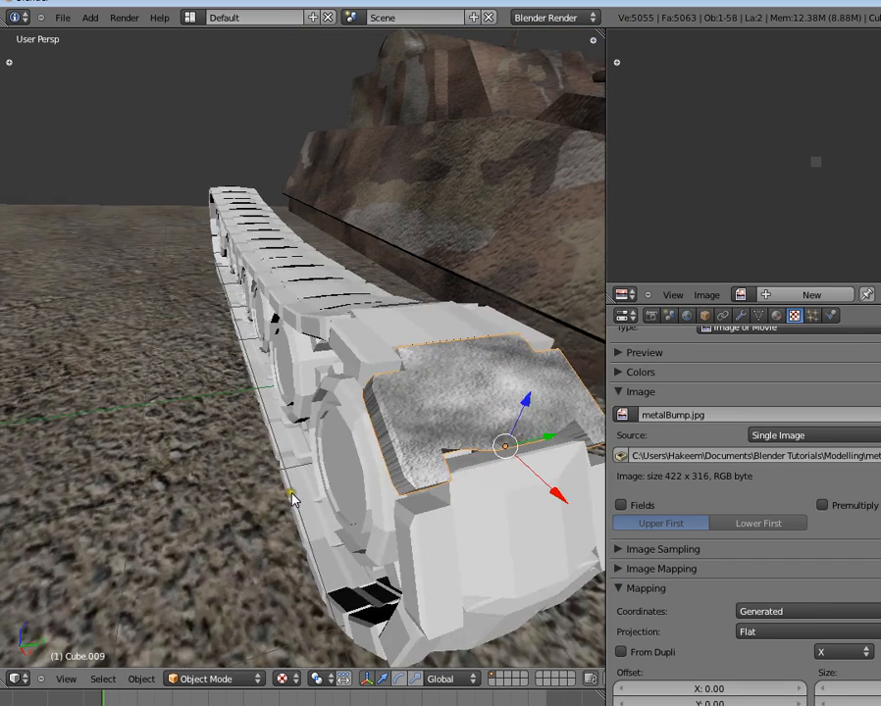
{"action": "key", "text": "Tab"}
{"action": "key", "text": "u"}
{"action": "left_click", "coordinate": [451, 487]}
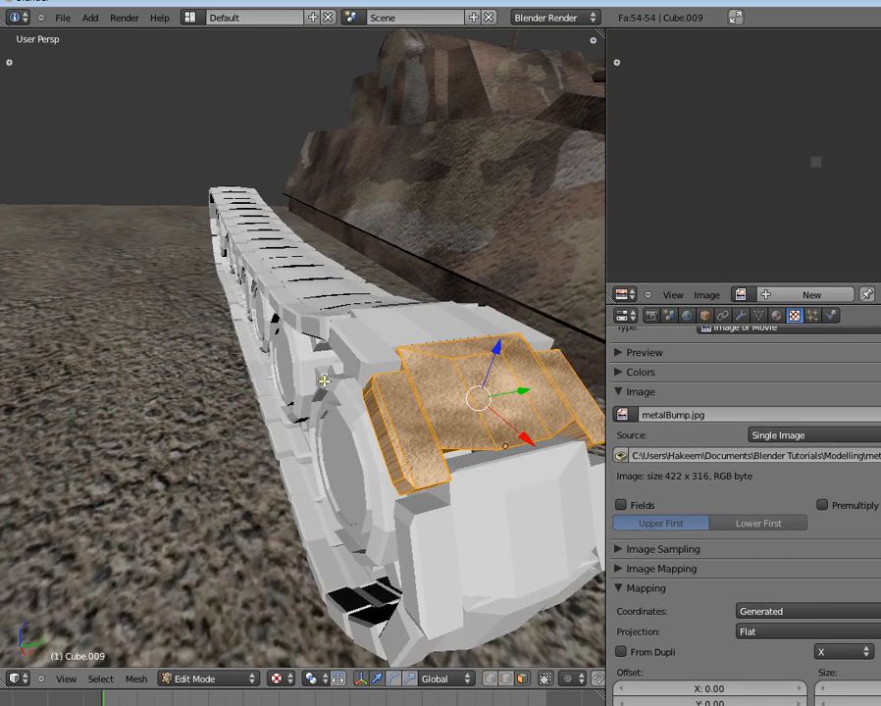
{"action": "key", "text": "Tab"}
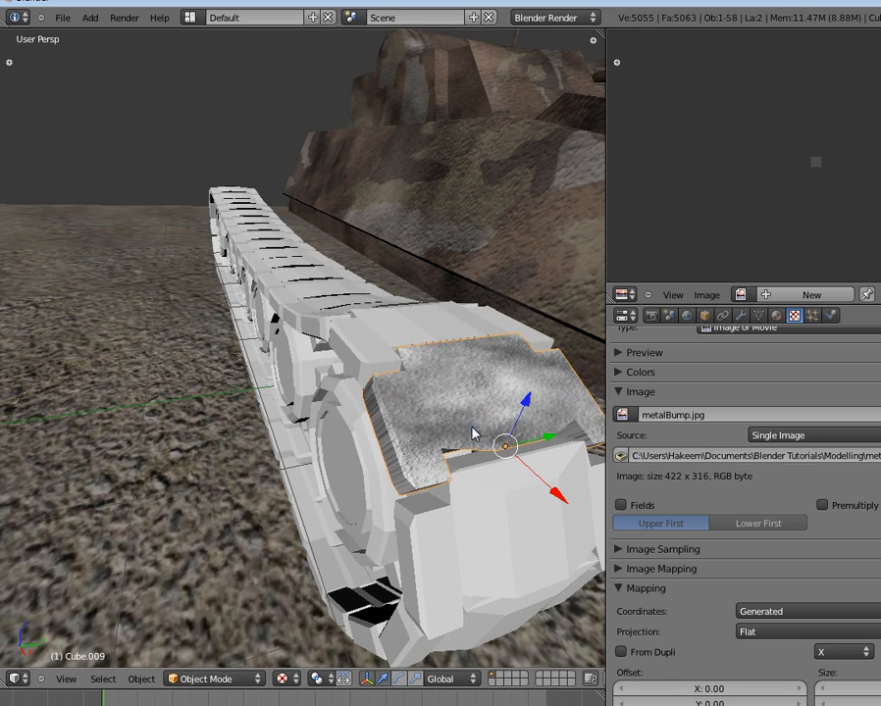
- Try UV texture coordinates for the metal texture on the front track link, and return them to Generated
{"action": "middle_click_drag", "start_coordinate": [458, 436], "coordinate": [353, 375]}
{"action": "scroll", "coordinate": [383, 418], "scroll_direction": "up", "scroll_amount": 2}
{"action": "scroll", "coordinate": [353, 375], "scroll_direction": "up", "scroll_amount": 2}
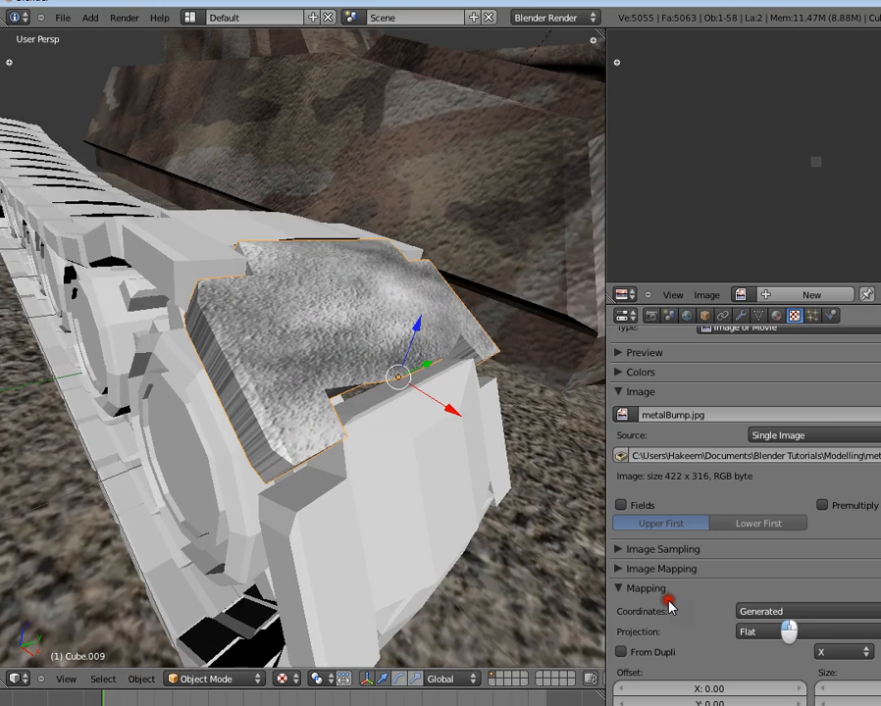
{"action": "left_click", "coordinate": [788, 610]}
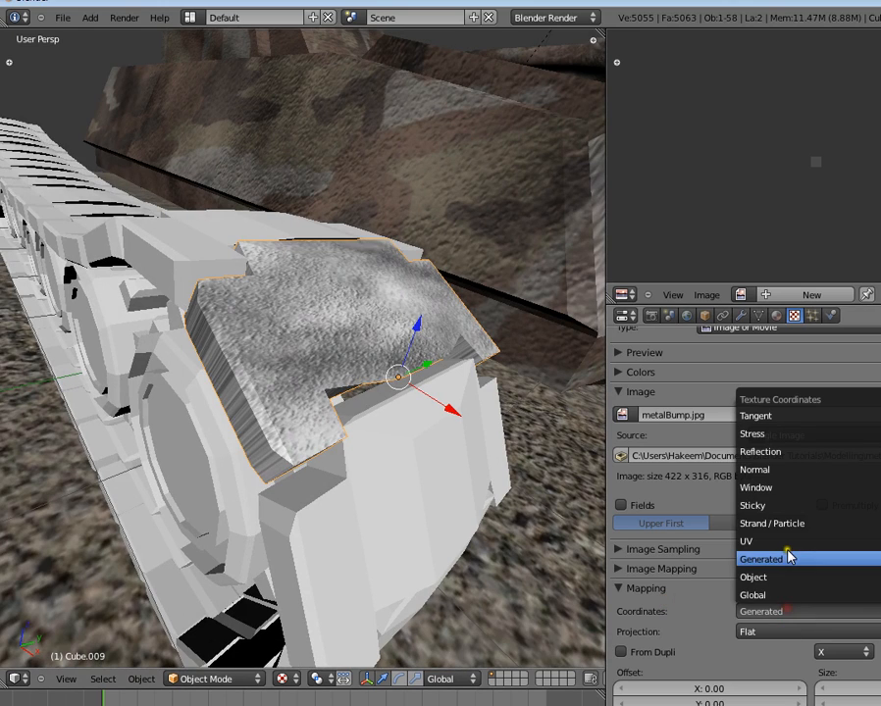
{"action": "left_click", "coordinate": [788, 542]}
{"action": "left_click", "coordinate": [745, 615]}
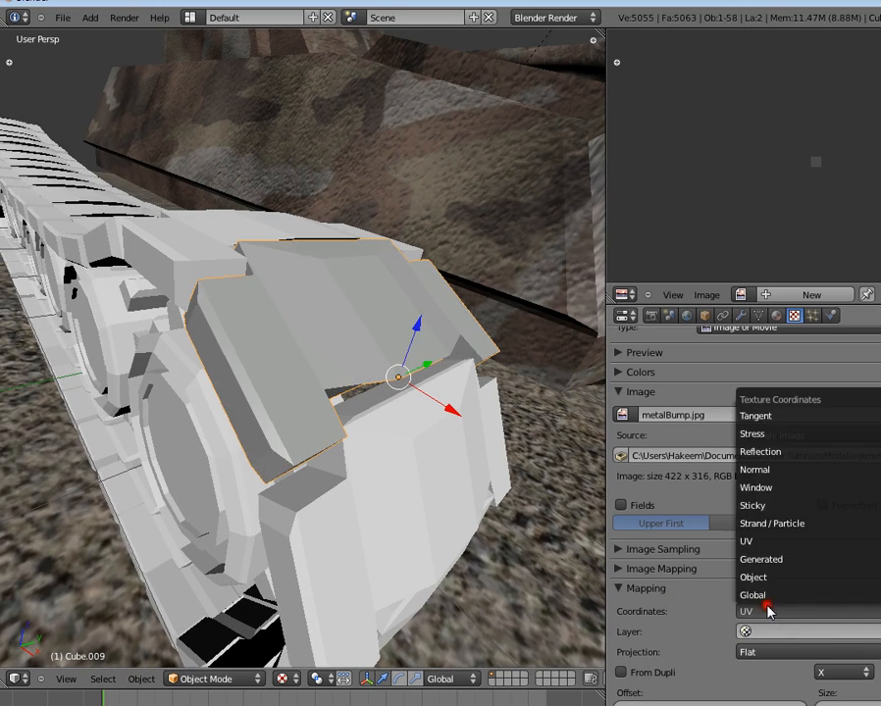
{"action": "left_click", "coordinate": [774, 565]}
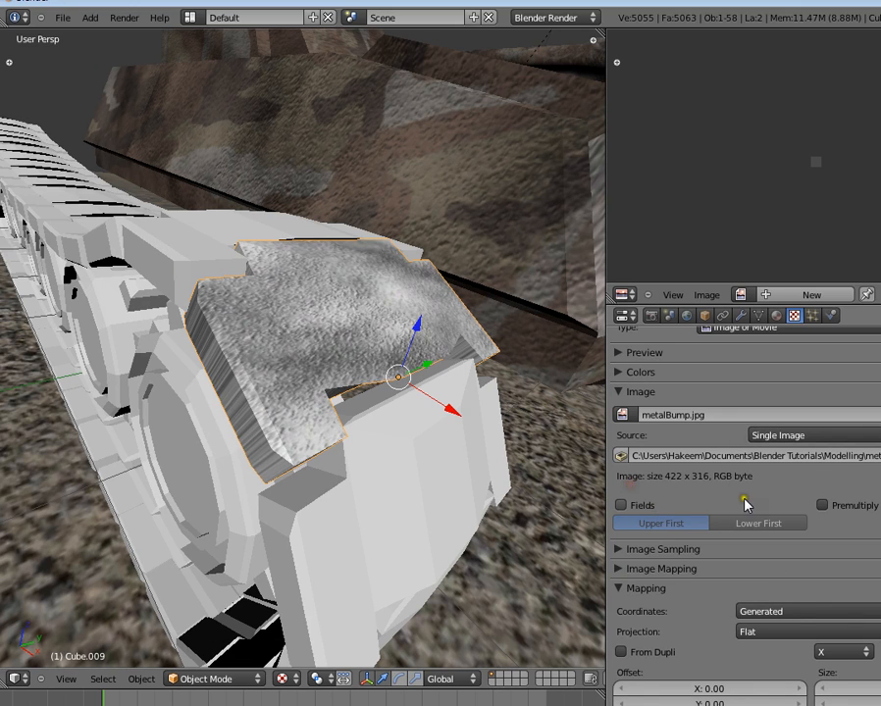
- Set the metal texture's influence blend mode to Multiply and enable its specular color influence
{"action": "scroll", "coordinate": [755, 500], "scroll_direction": "up", "scroll_amount": 5}
{"action": "scroll", "coordinate": [773, 502], "scroll_direction": "down", "scroll_amount": 5}
{"action": "left_click", "coordinate": [635, 589]}
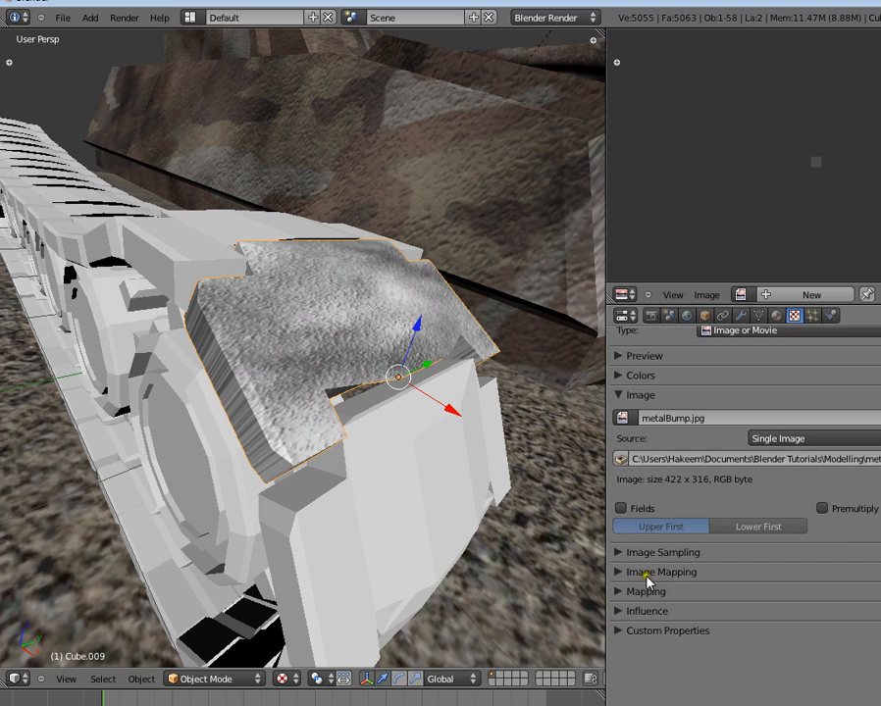
{"action": "left_click", "coordinate": [647, 610]}
{"action": "scroll", "coordinate": [653, 613], "scroll_direction": "down", "scroll_amount": 3}
{"action": "scroll", "coordinate": [654, 614], "scroll_direction": "down", "scroll_amount": 1}
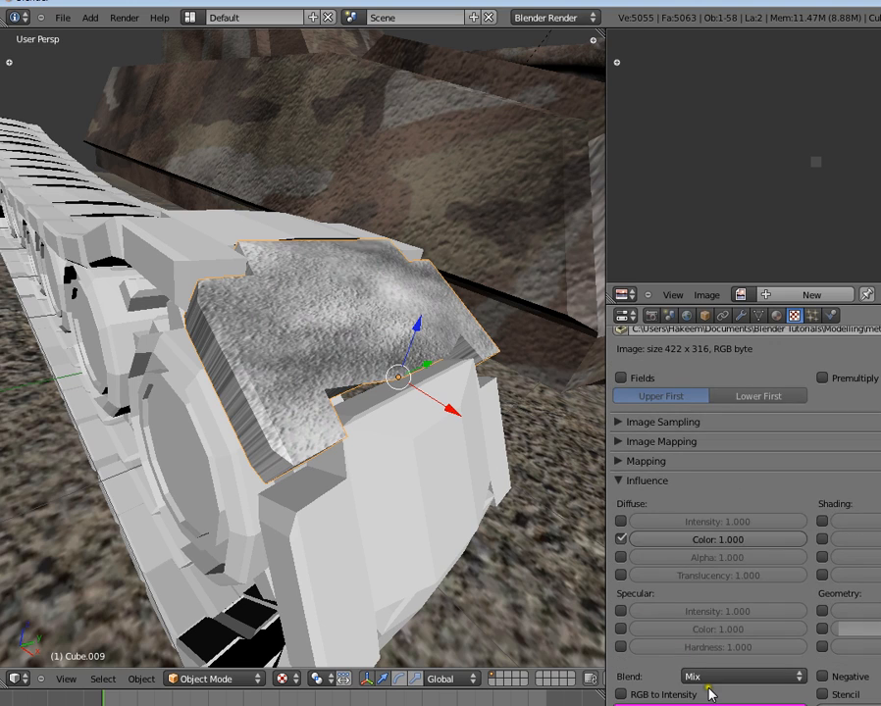
{"action": "left_click", "coordinate": [710, 676]}
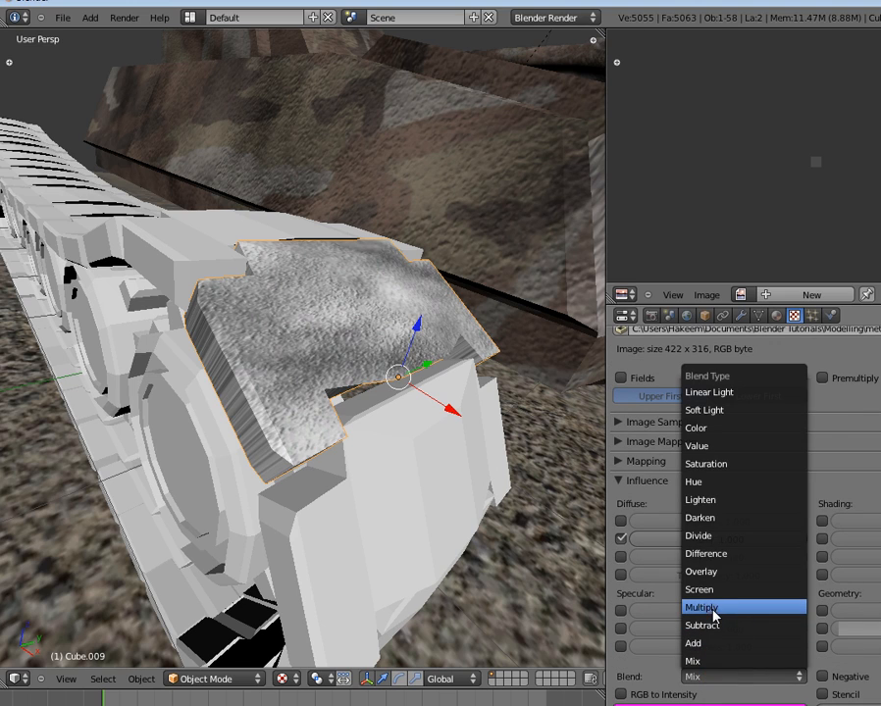
{"action": "left_click", "coordinate": [713, 610]}
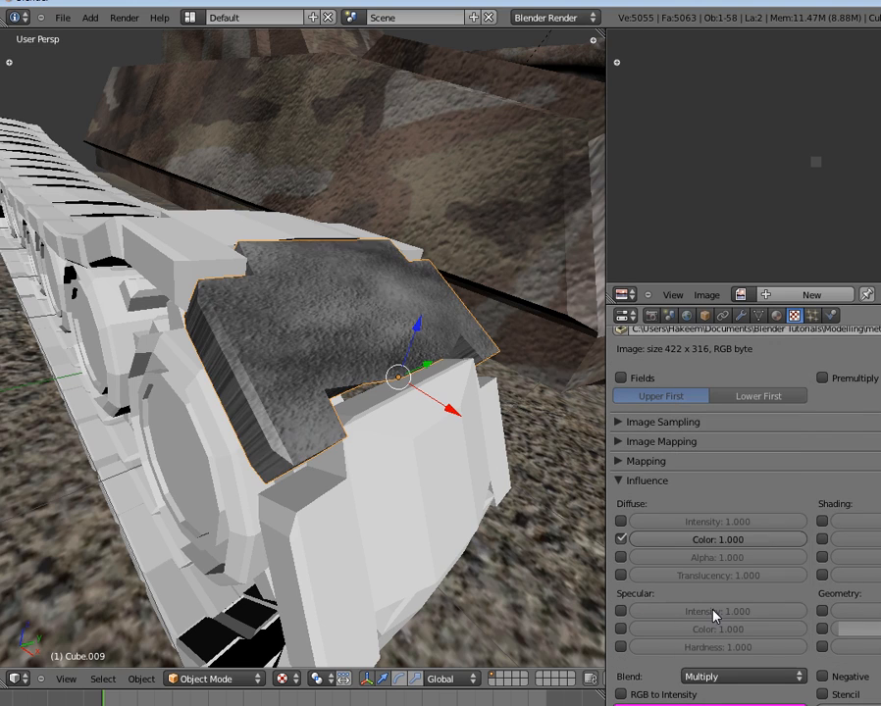
{"action": "left_click", "coordinate": [620, 628]}
- Examine the metal surface of the front track link from other angles and check the texture's influence settings
{"action": "left_click", "coordinate": [776, 315]}
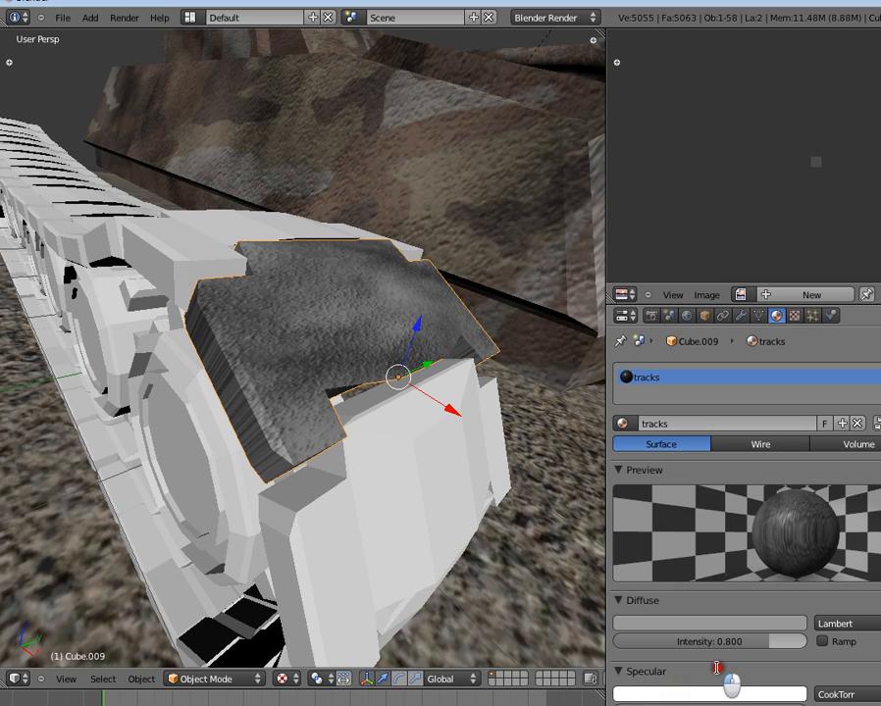
{"action": "middle_click_drag", "start_coordinate": [510, 549], "coordinate": [400, 525]}
{"action": "middle_click_drag", "start_coordinate": [390, 443], "coordinate": [310, 526]}
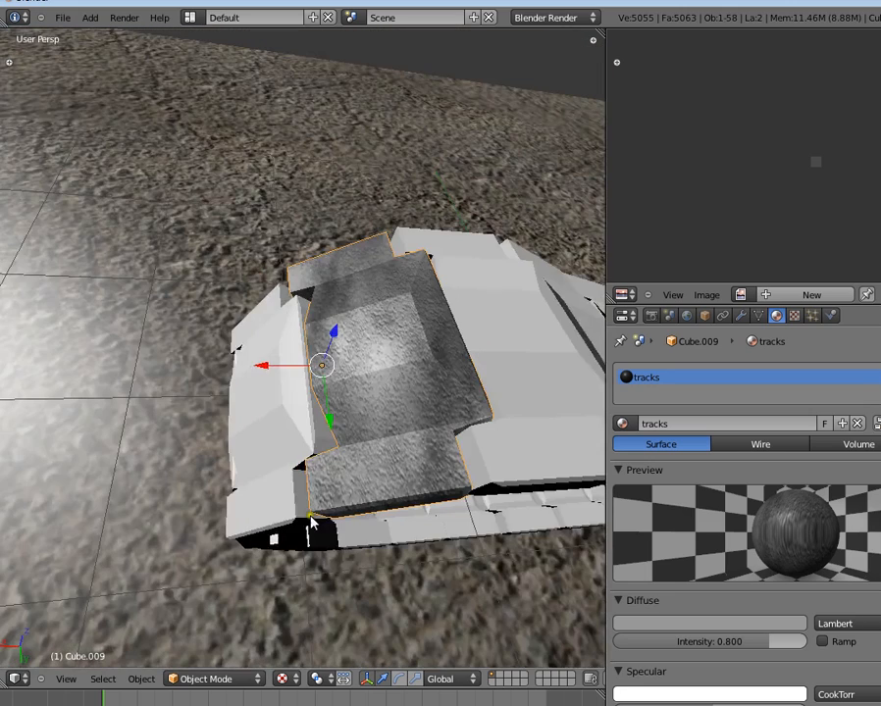
{"action": "key", "text": "Tab"}
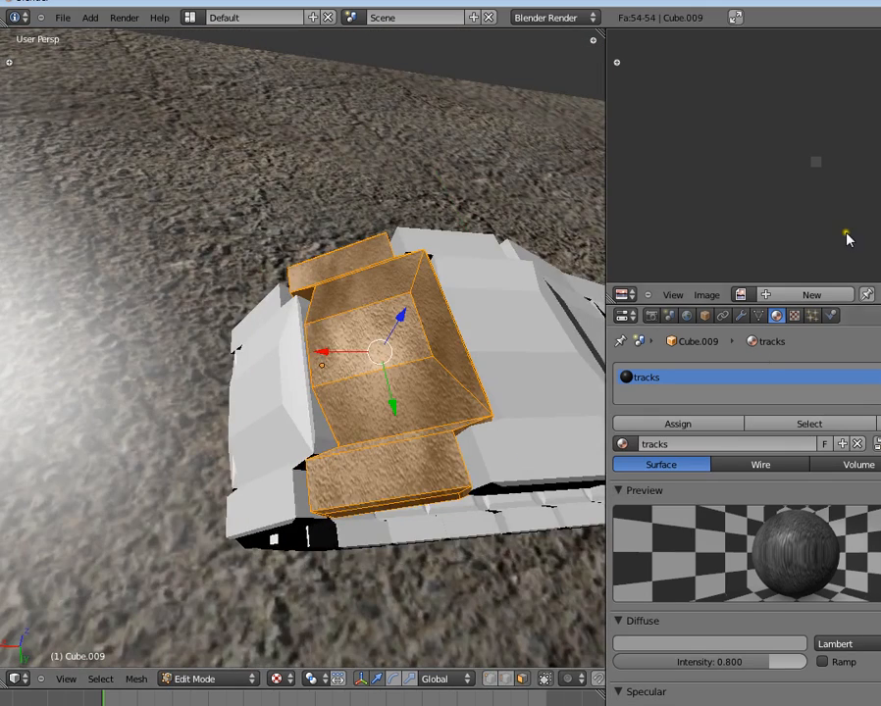
{"action": "scroll", "coordinate": [820, 628], "scroll_direction": "down", "scroll_amount": 1}
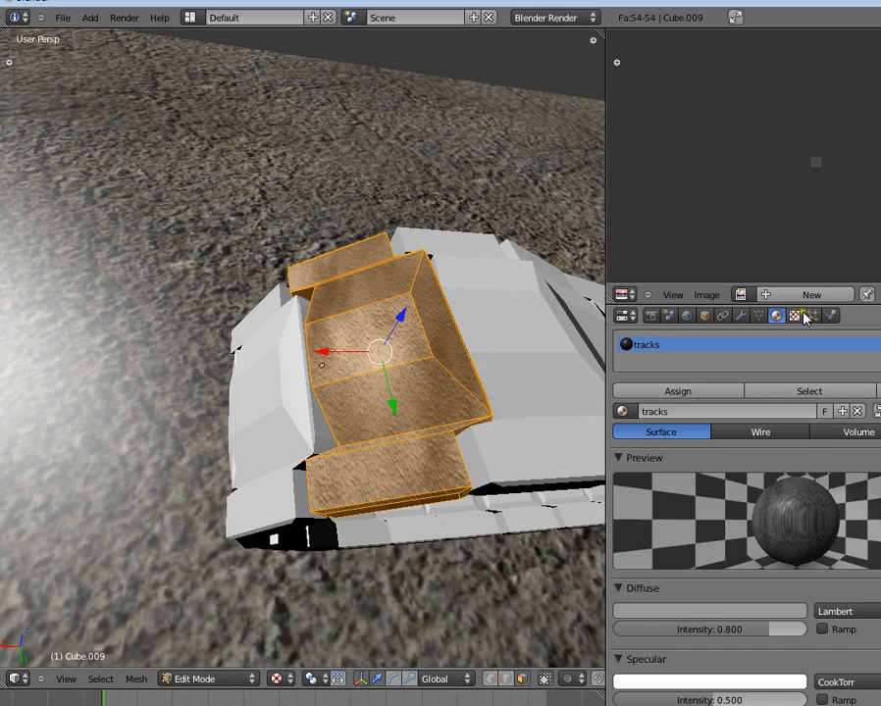
{"action": "key", "text": "Tab"}
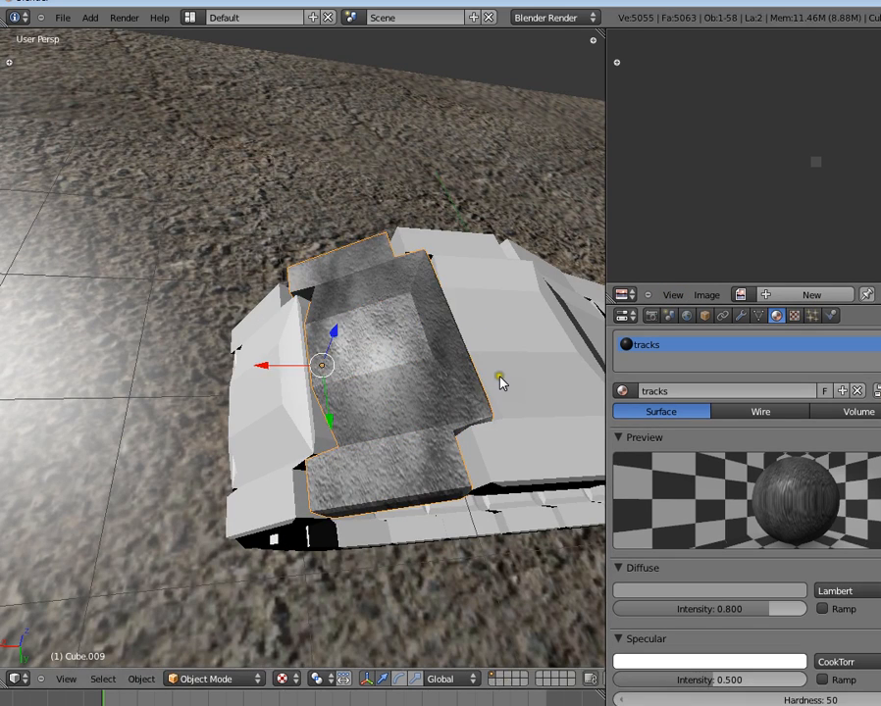
{"action": "left_click", "coordinate": [795, 315]}
{"action": "scroll", "coordinate": [752, 551], "scroll_direction": "down", "scroll_amount": 1}
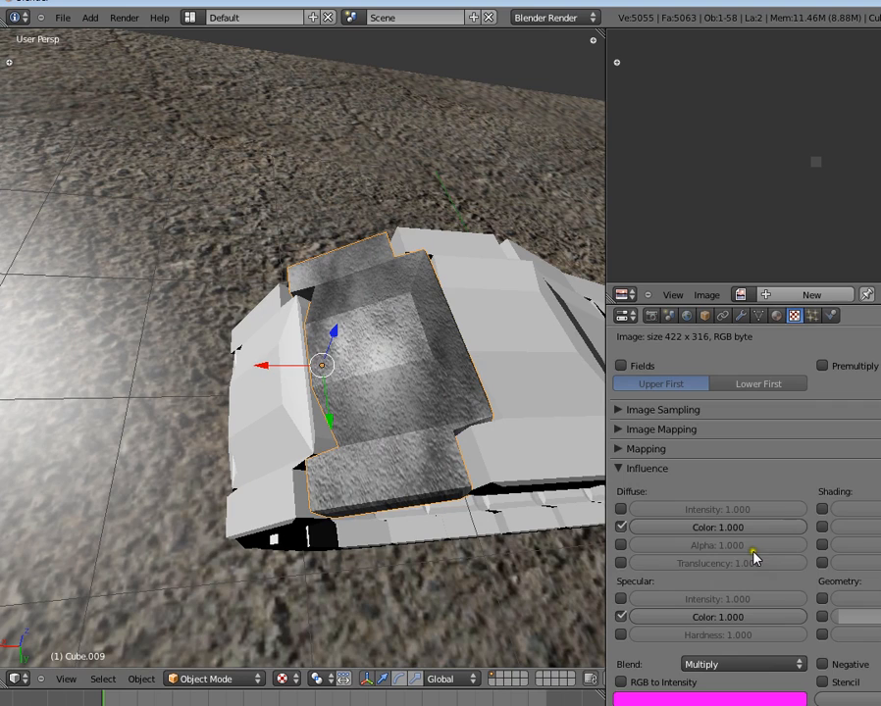
{"action": "left_click", "coordinate": [772, 670]}
- Set the tracks material's diffuse color to a dark greenish grey of about R 0.091, G 0.095, B 0.084
{"action": "left_click", "coordinate": [777, 315]}
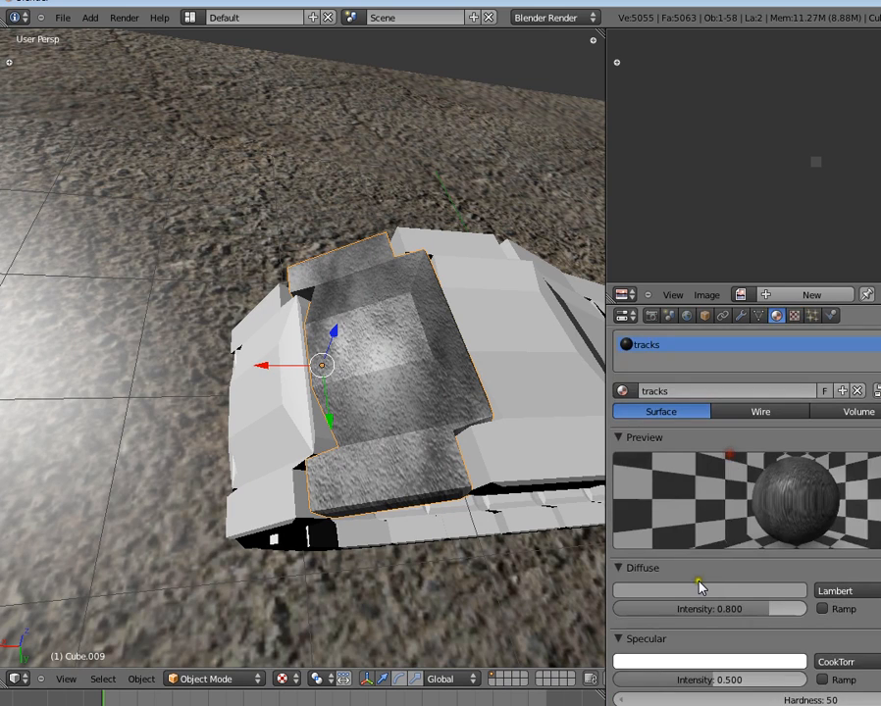
{"action": "left_click", "coordinate": [701, 586]}
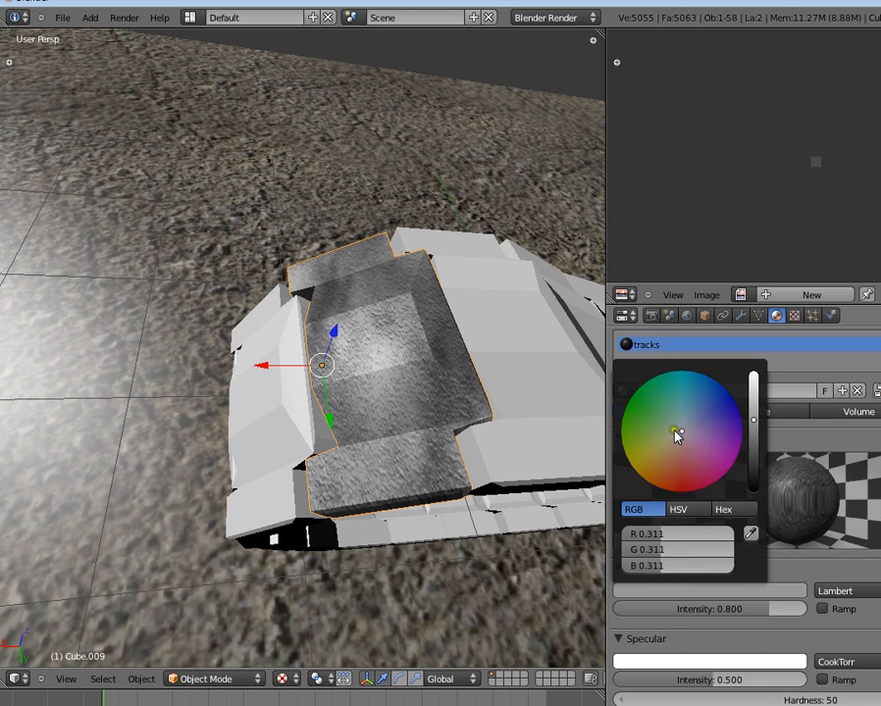
{"action": "left_click", "coordinate": [677, 436]}
{"action": "left_click", "coordinate": [675, 433]}
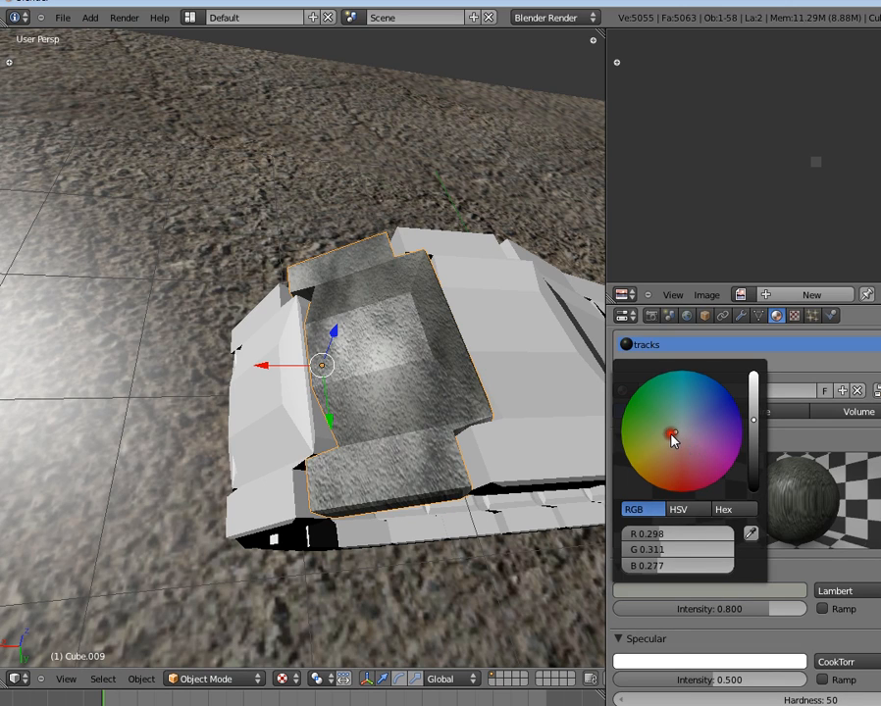
{"action": "left_click", "coordinate": [751, 446]}
{"action": "left_click_drag", "start_coordinate": [752, 450], "coordinate": [753, 459]}
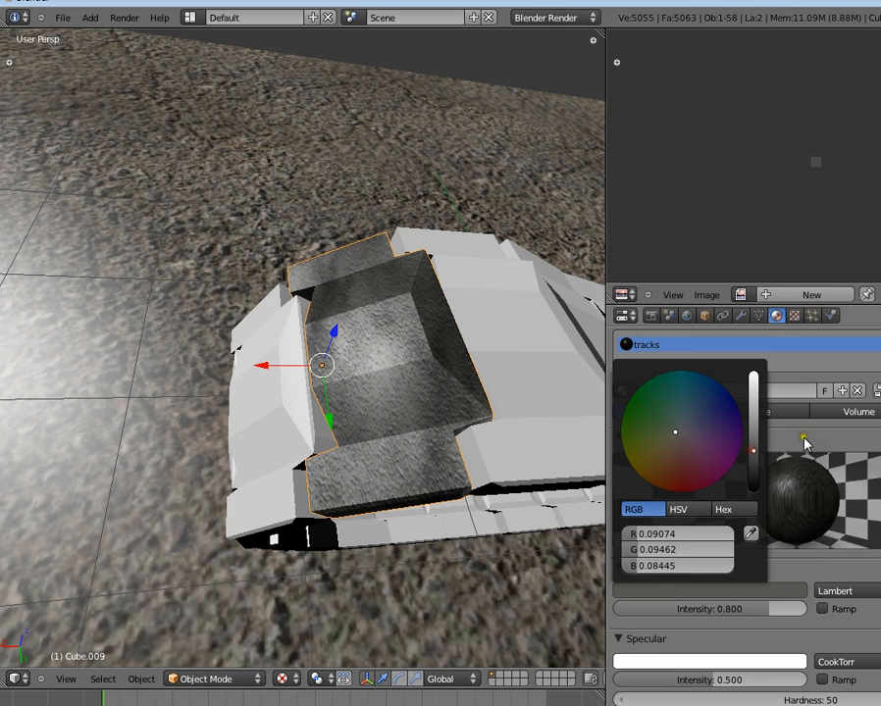
- Reselect the textured front track link and raise its specular intensity to 1.000
{"action": "key", "text": "a"}
{"action": "scroll", "coordinate": [387, 442], "scroll_direction": "down", "scroll_amount": 2}
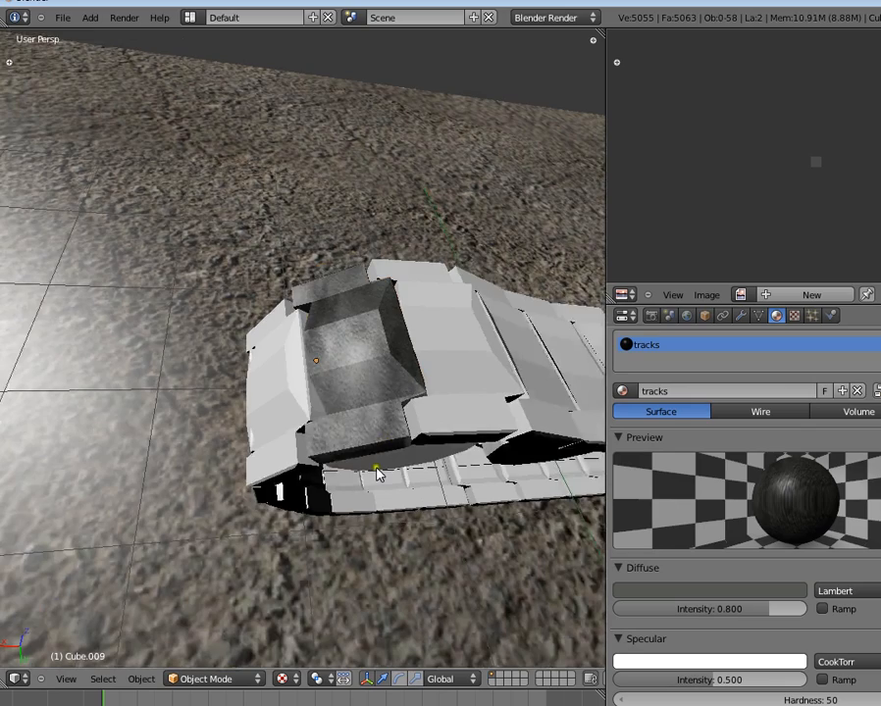
{"action": "middle_click_drag", "start_coordinate": [375, 472], "coordinate": [421, 402]}
{"action": "scroll", "coordinate": [421, 401], "scroll_direction": "up", "scroll_amount": 5}
{"action": "middle_click_drag", "start_coordinate": [280, 461], "coordinate": [294, 431]}
{"action": "right_click", "coordinate": [294, 430]}
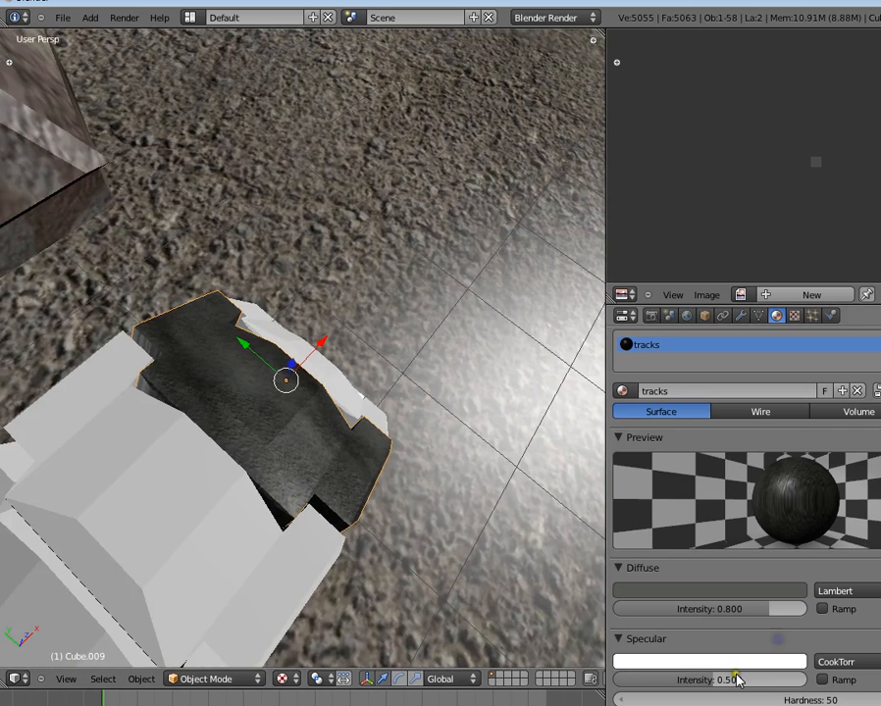
{"action": "left_click_drag", "start_coordinate": [737, 680], "coordinate": [862, 636]}
- Box-select the whole track with its wheels and take the ground plane out of the selection
{"action": "scroll", "coordinate": [406, 467], "scroll_direction": "down", "scroll_amount": 3}
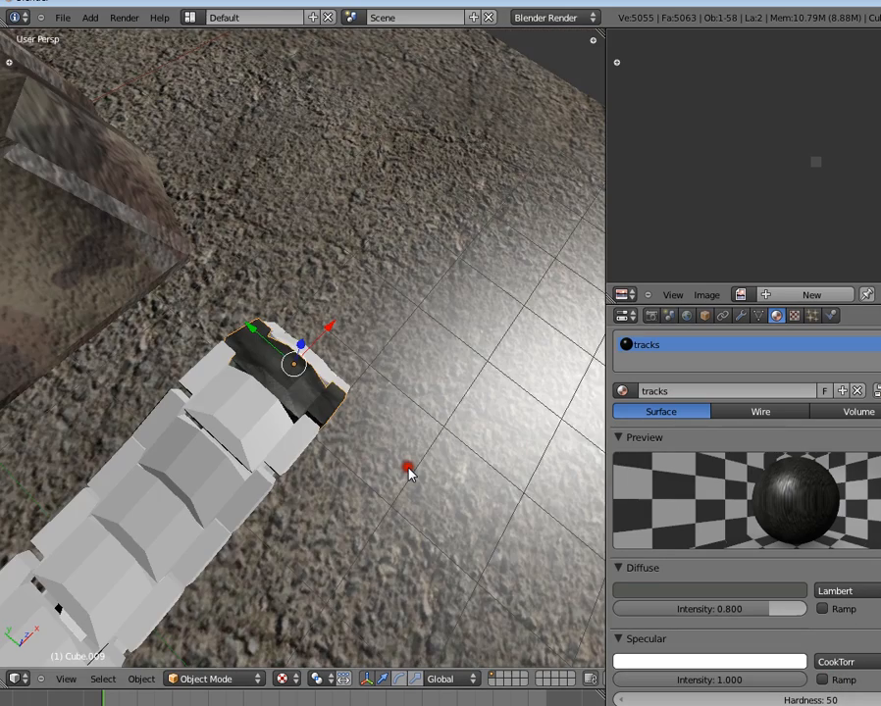
{"action": "middle_click_drag", "start_coordinate": [406, 466], "coordinate": [320, 378]}
{"action": "middle_click_drag", "start_coordinate": [286, 345], "coordinate": [238, 335]}
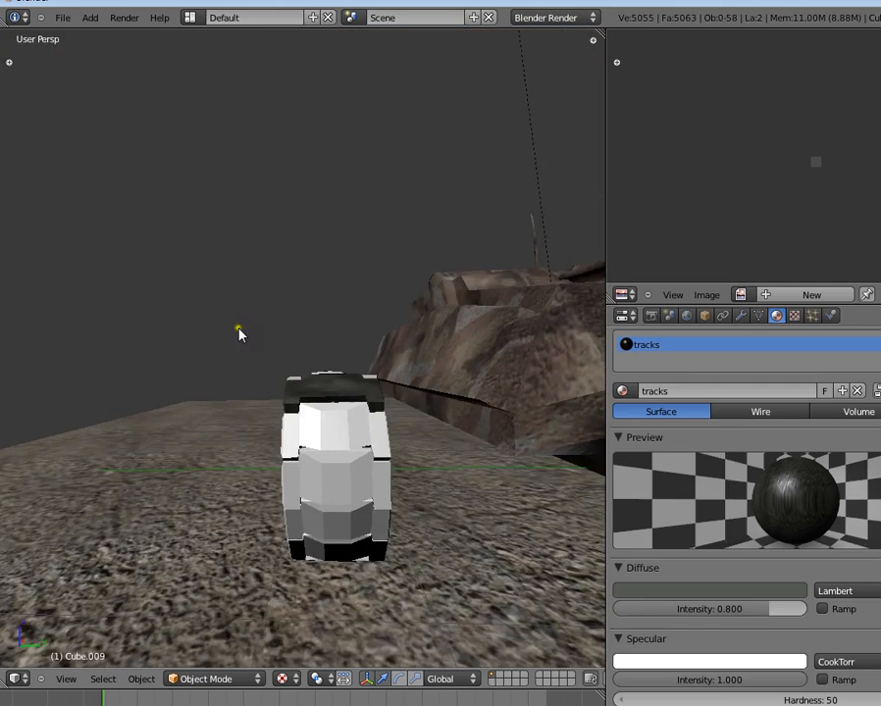
{"action": "key", "text": "b"}
{"action": "left_click_drag", "start_coordinate": [261, 342], "coordinate": [335, 580]}
{"action": "scroll", "coordinate": [213, 434], "scroll_direction": "down", "scroll_amount": 3}
{"action": "key", "text": "b"}
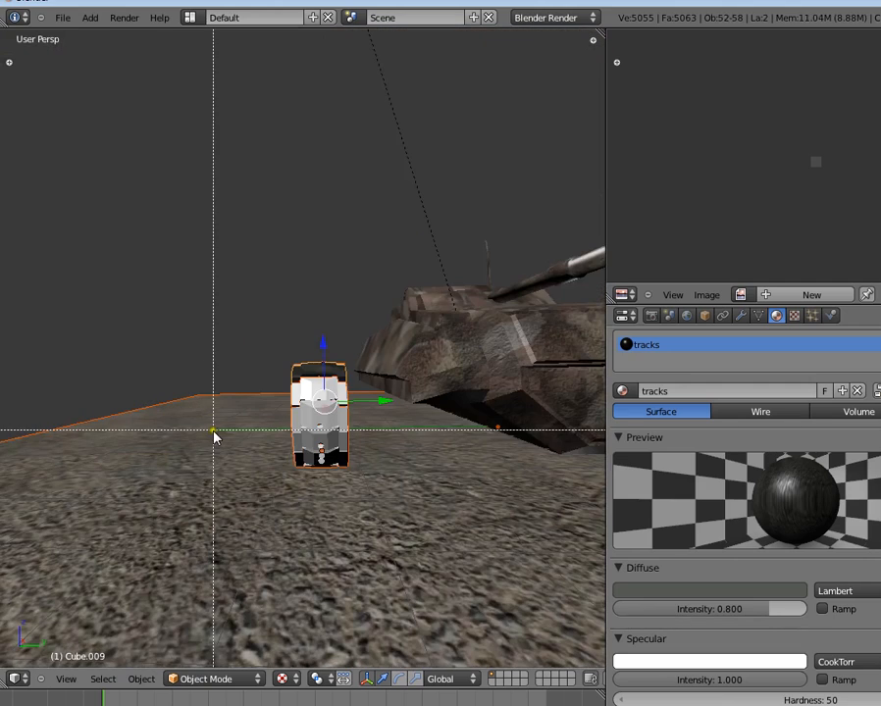
{"action": "middle_click_drag", "start_coordinate": [217, 436], "coordinate": [349, 441]}
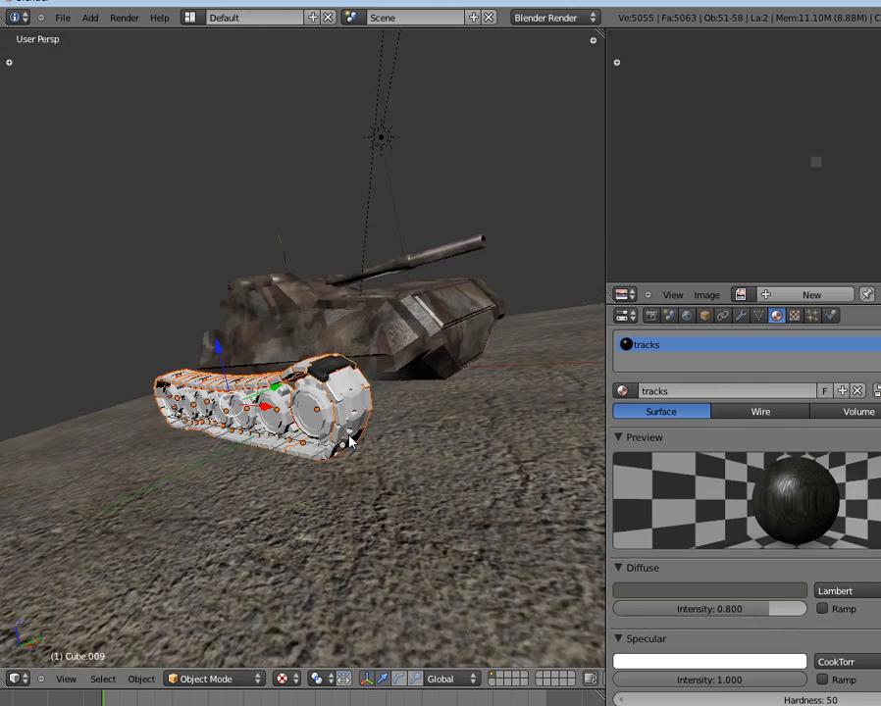
- Remove the seven wheels inside the track from the selection in the front view, keeping only the track links
{"action": "key", "text": "KP_3"}
{"action": "key", "text": "KP_1"}
{"action": "middle_click_drag", "start_coordinate": [294, 418], "coordinate": [404, 418], "text": "shift"}
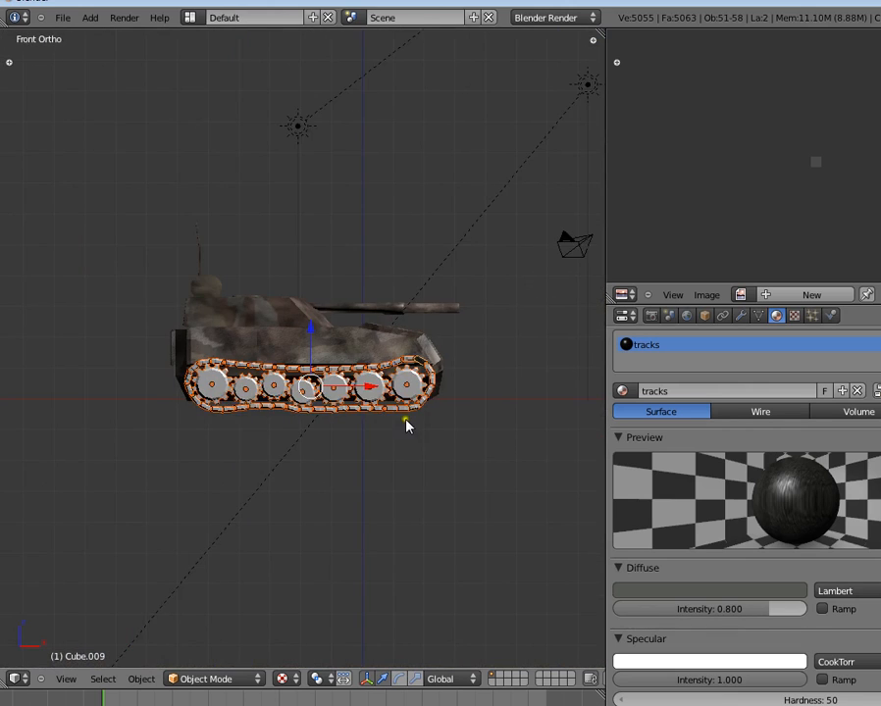
{"action": "scroll", "coordinate": [405, 418], "scroll_direction": "up", "scroll_amount": 3}
{"action": "key", "text": "b"}
{"action": "middle_click_drag", "start_coordinate": [162, 402], "coordinate": [294, 436]}
{"action": "scroll", "coordinate": [487, 426], "scroll_direction": "up", "scroll_amount": 4}
{"action": "scroll", "coordinate": [441, 392], "scroll_direction": "down", "scroll_amount": 2}
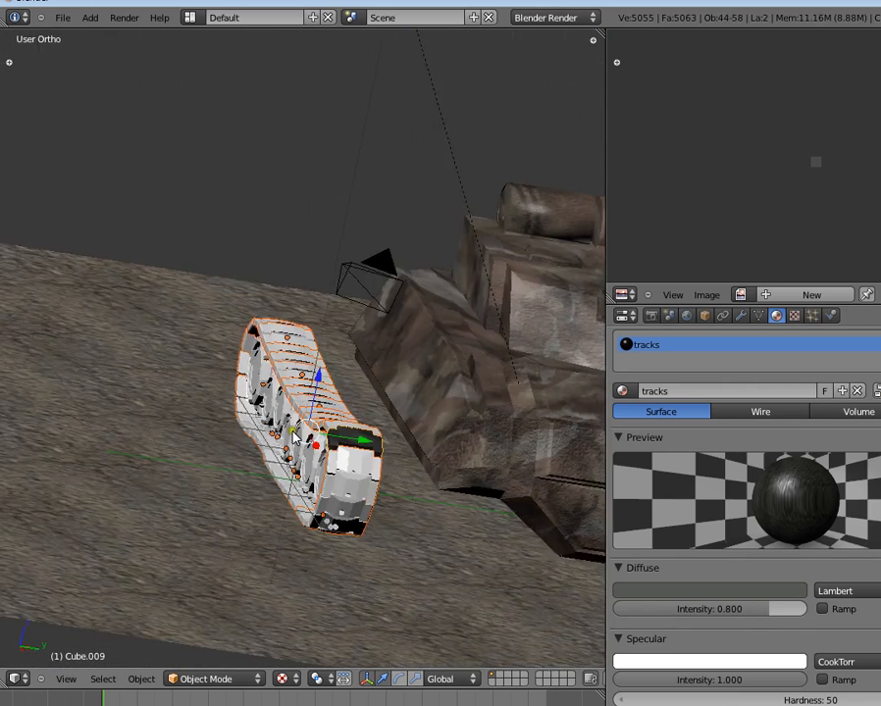
- Make the textured front link the active object while all other track links stay selected
{"action": "right_click", "coordinate": [369, 442], "text": "shift"}
{"action": "key", "text": "Tab"}
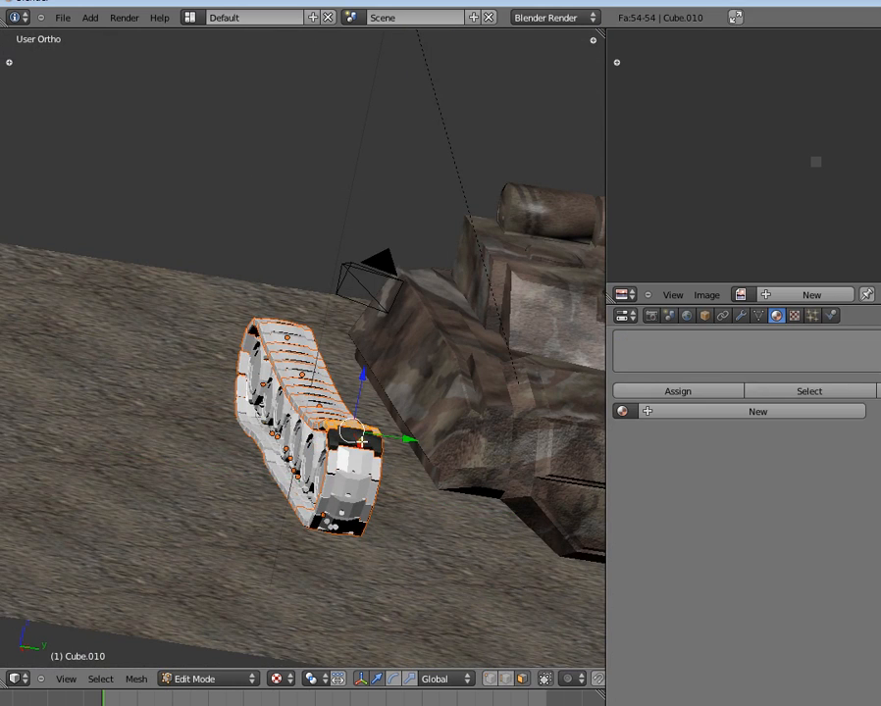
{"action": "key", "text": "Tab"}
{"action": "right_click", "coordinate": [355, 444], "text": "shift"}
{"action": "key", "text": "Tab"}
{"action": "key", "text": "Tab"}
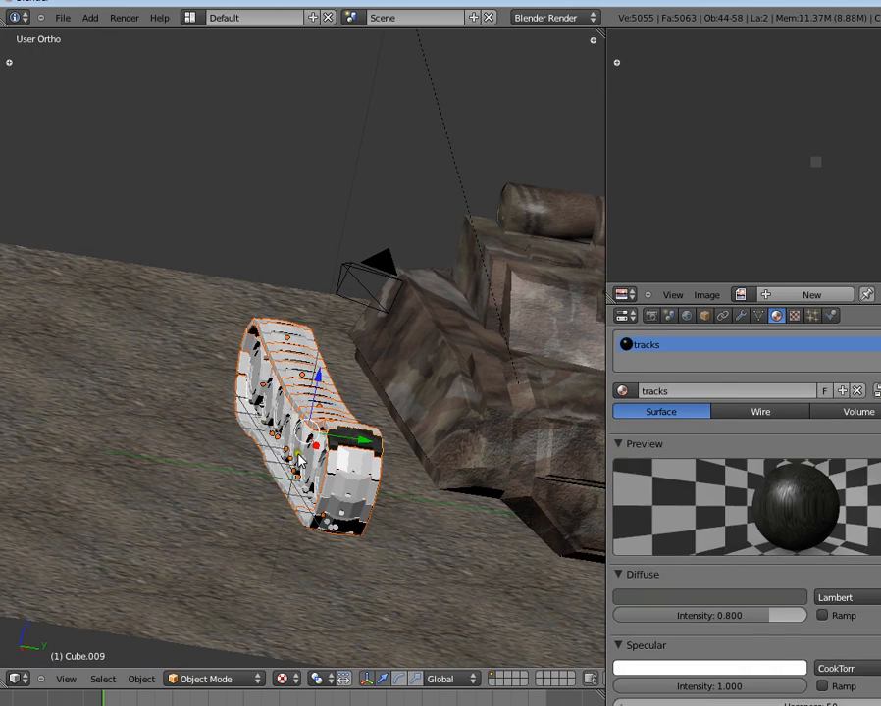
- Link the active link's tracks material to all selected track links
{"action": "left_click", "coordinate": [142, 679]}
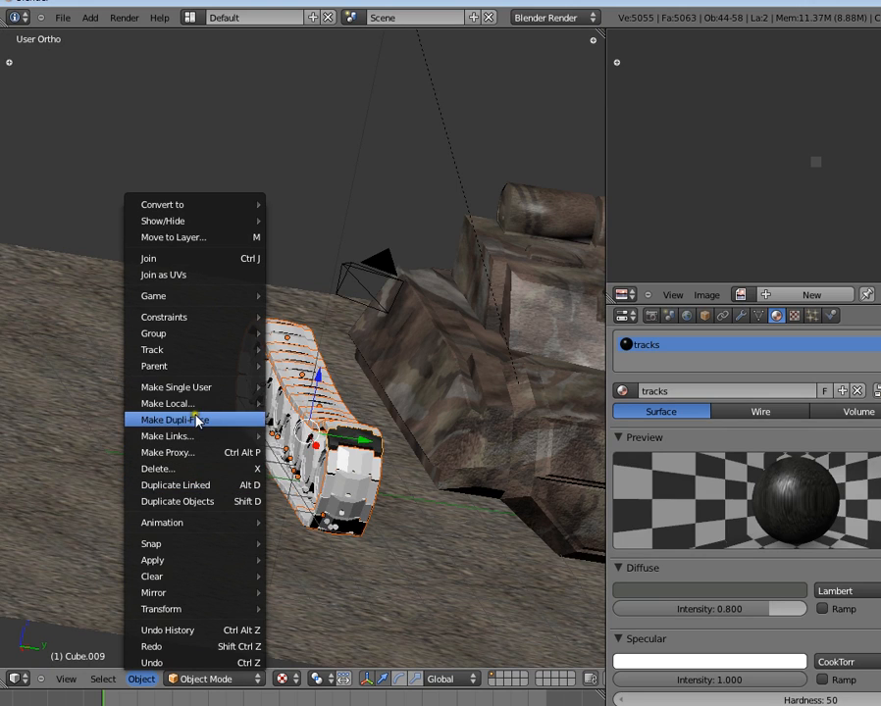
{"action": "mouse_move", "coordinate": [196, 391]}
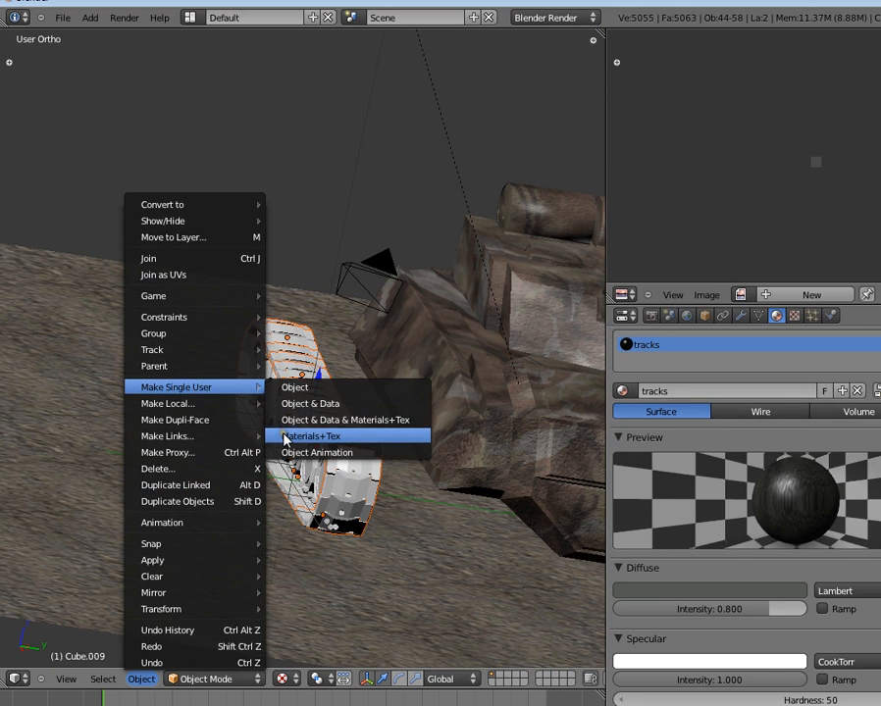
{"action": "mouse_move", "coordinate": [199, 526]}
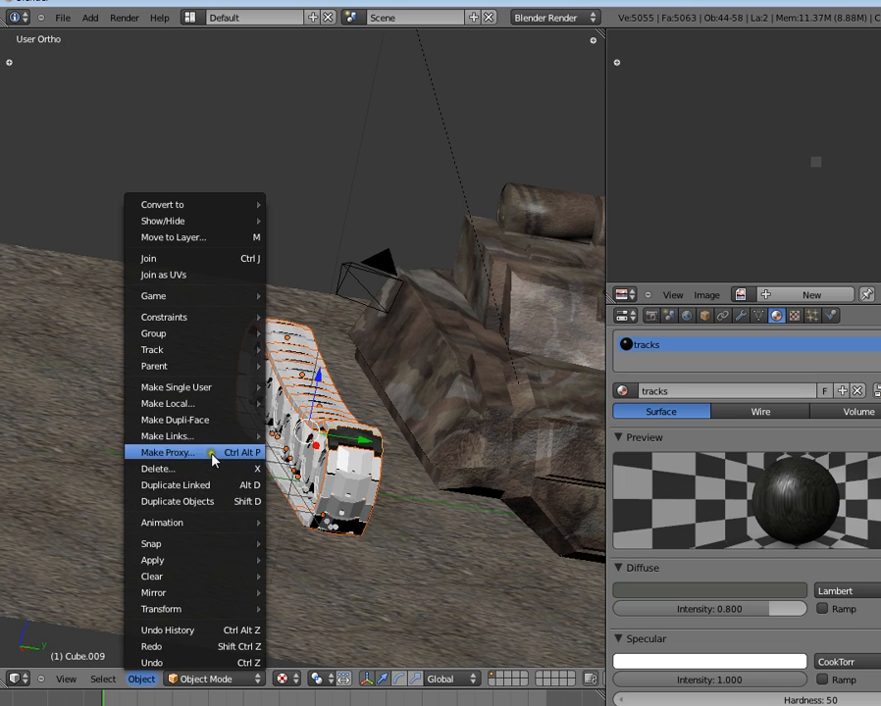
{"action": "mouse_move", "coordinate": [216, 405]}
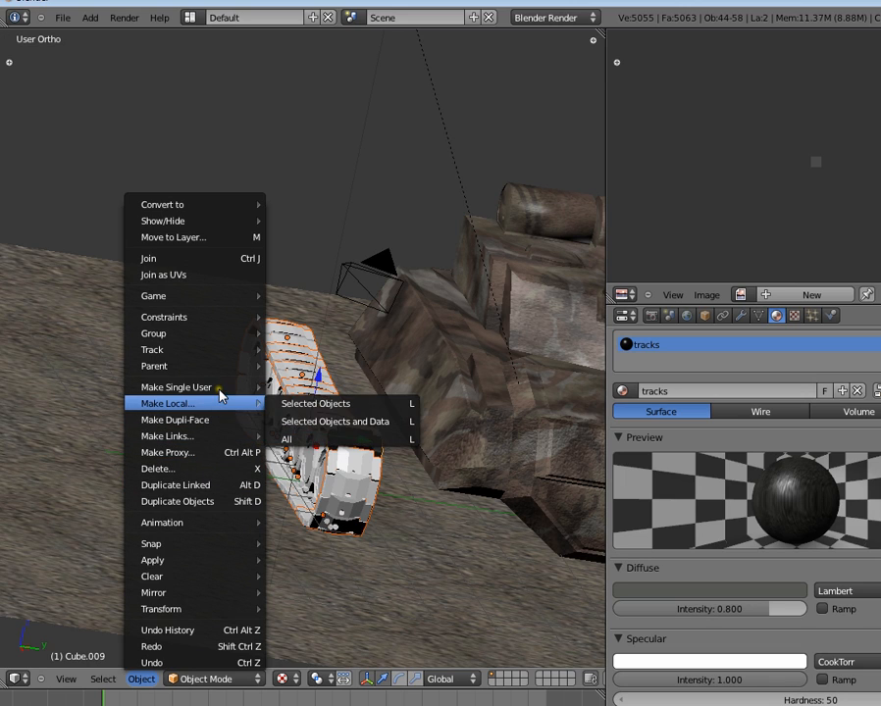
{"action": "mouse_move", "coordinate": [222, 436]}
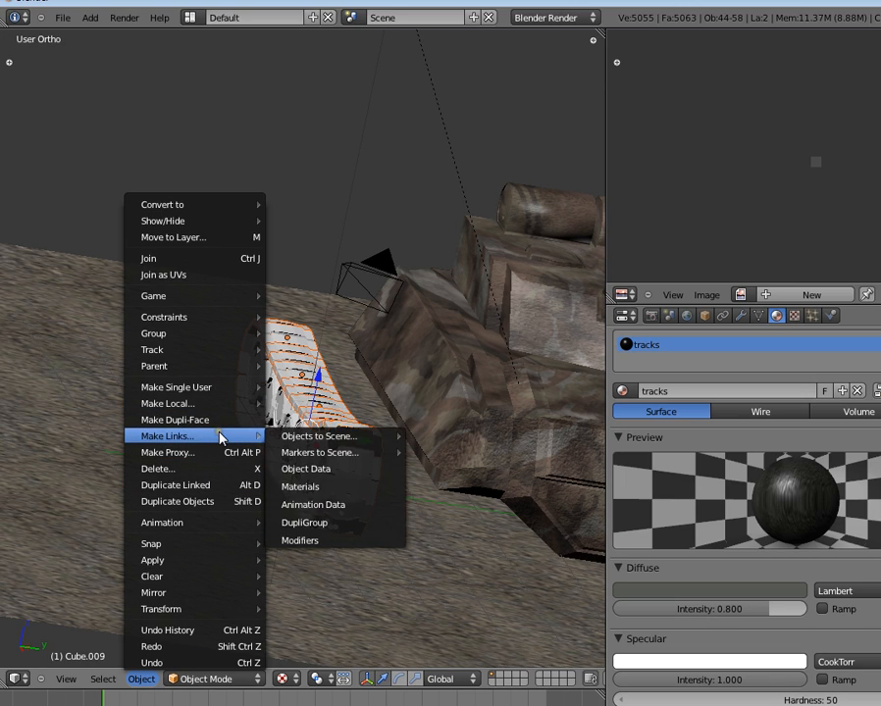
{"action": "left_click", "coordinate": [300, 484]}
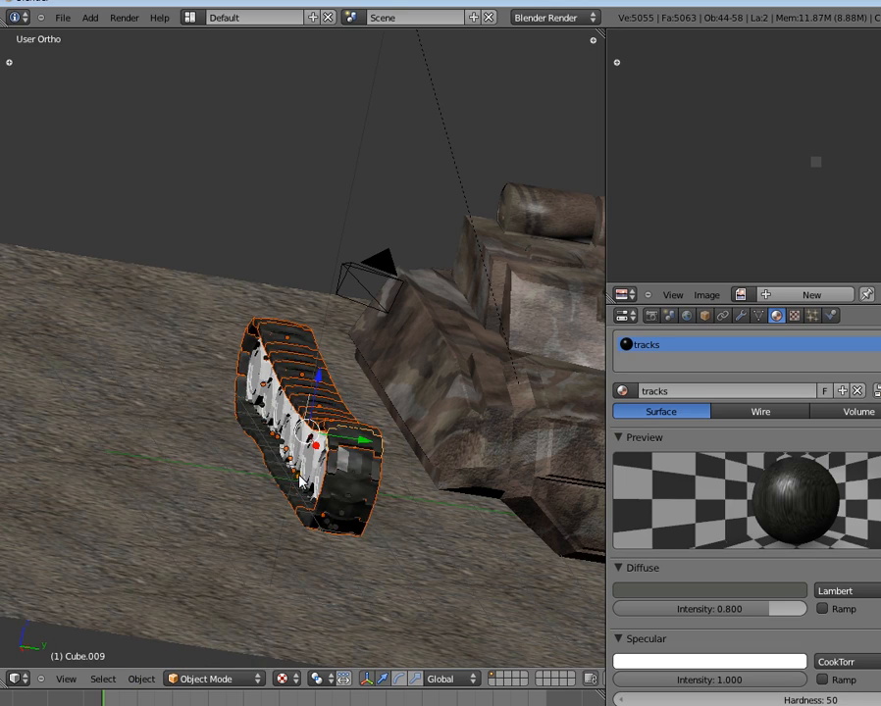
- Select the foremost wheel inside the track, the one that carries the cog material
{"action": "middle_click_drag", "start_coordinate": [299, 481], "coordinate": [337, 365]}
{"action": "right_click", "coordinate": [358, 428]}
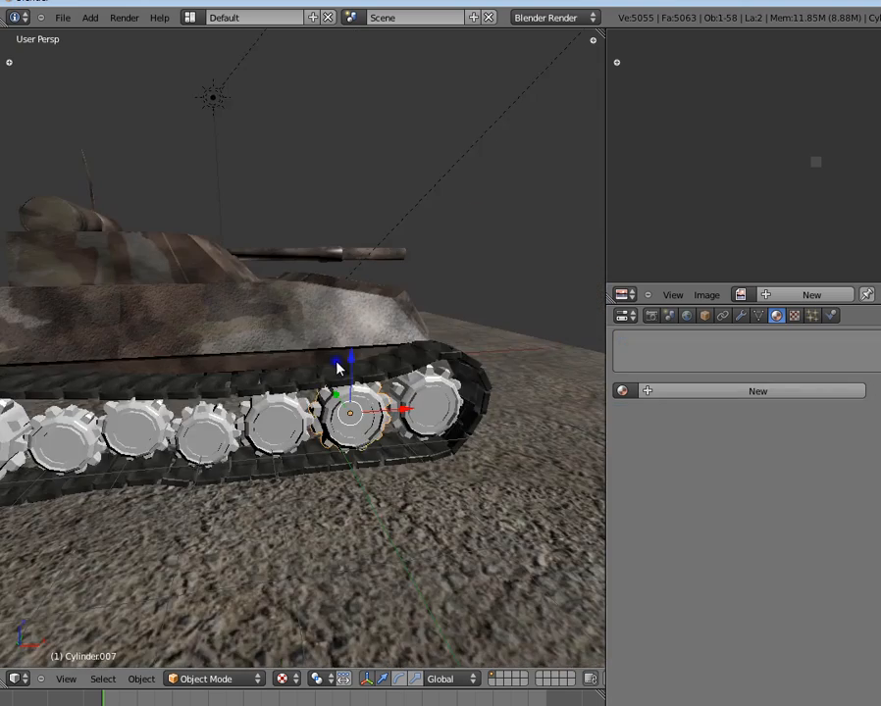
{"action": "scroll", "coordinate": [337, 366], "scroll_direction": "up", "scroll_amount": 5}
{"action": "middle_click_drag", "start_coordinate": [370, 443], "coordinate": [378, 410]}
{"action": "scroll", "coordinate": [346, 393], "scroll_direction": "down", "scroll_amount": 3}
{"action": "key", "text": "Tab"}
{"action": "scroll", "coordinate": [330, 384], "scroll_direction": "up", "scroll_amount": 3}
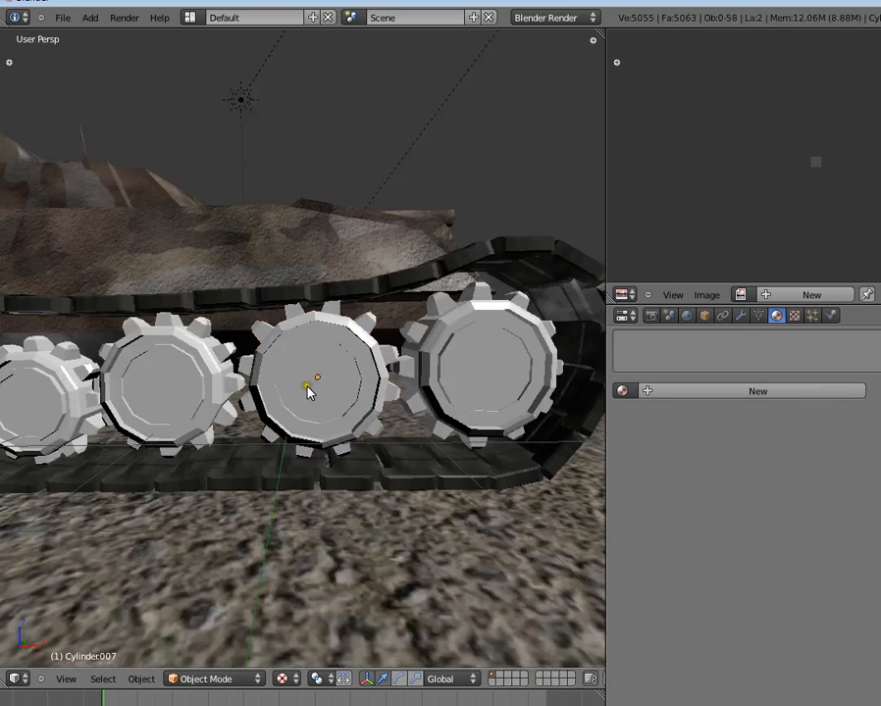
{"action": "right_click", "coordinate": [307, 392]}
{"action": "right_click", "coordinate": [450, 394]}
- Try smooth shading on the front wheel and return it to flat shading
{"action": "left_click", "coordinate": [9, 62]}
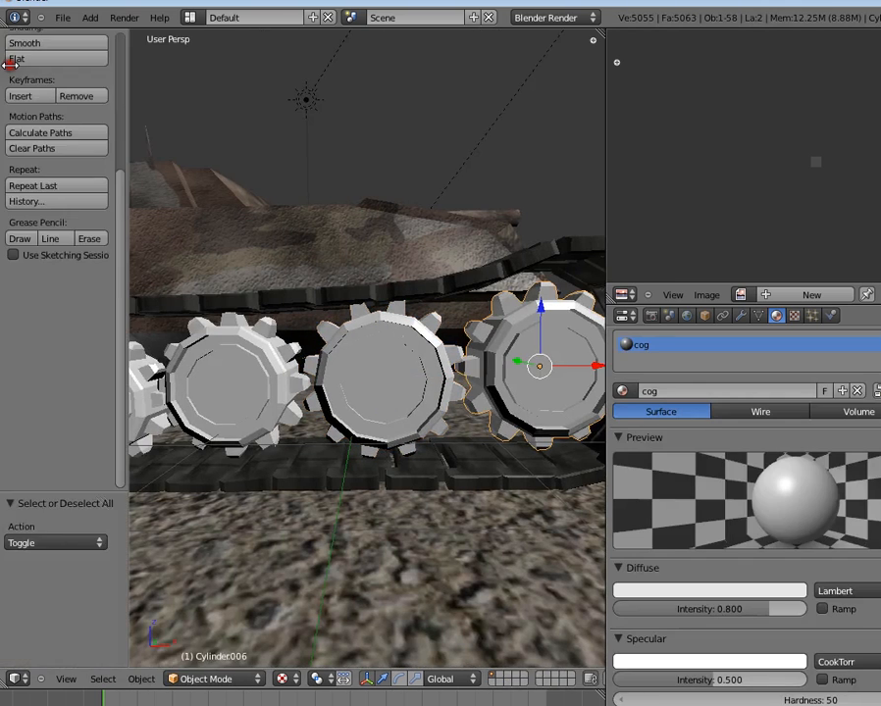
{"action": "scroll", "coordinate": [56, 264], "scroll_direction": "up", "scroll_amount": 5}
{"action": "left_click", "coordinate": [55, 240]}
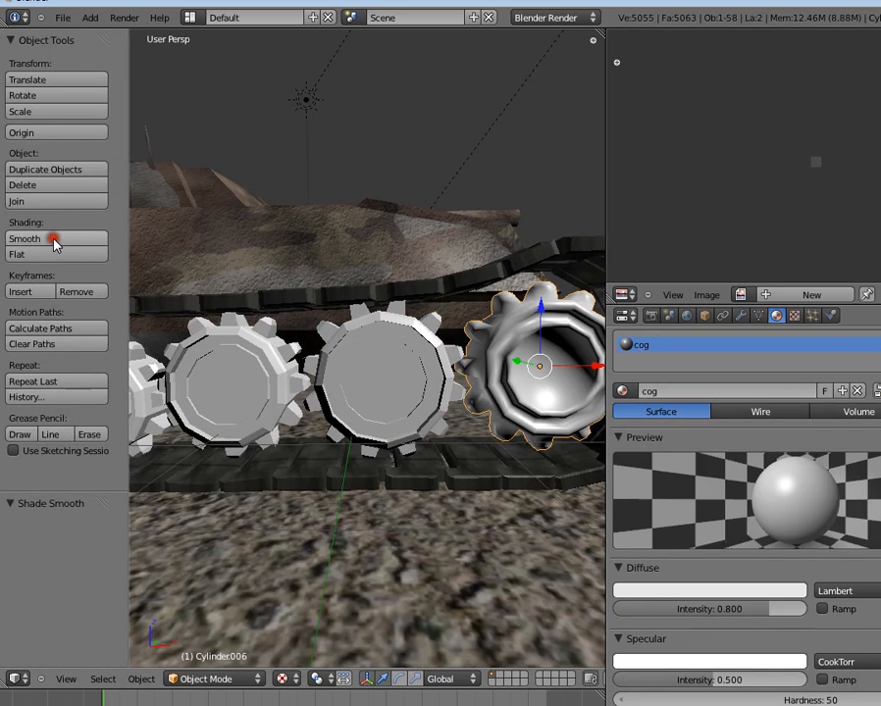
{"action": "middle_click_drag", "start_coordinate": [314, 402], "coordinate": [402, 394]}
{"action": "key", "text": "a"}
{"action": "right_click", "coordinate": [410, 390]}
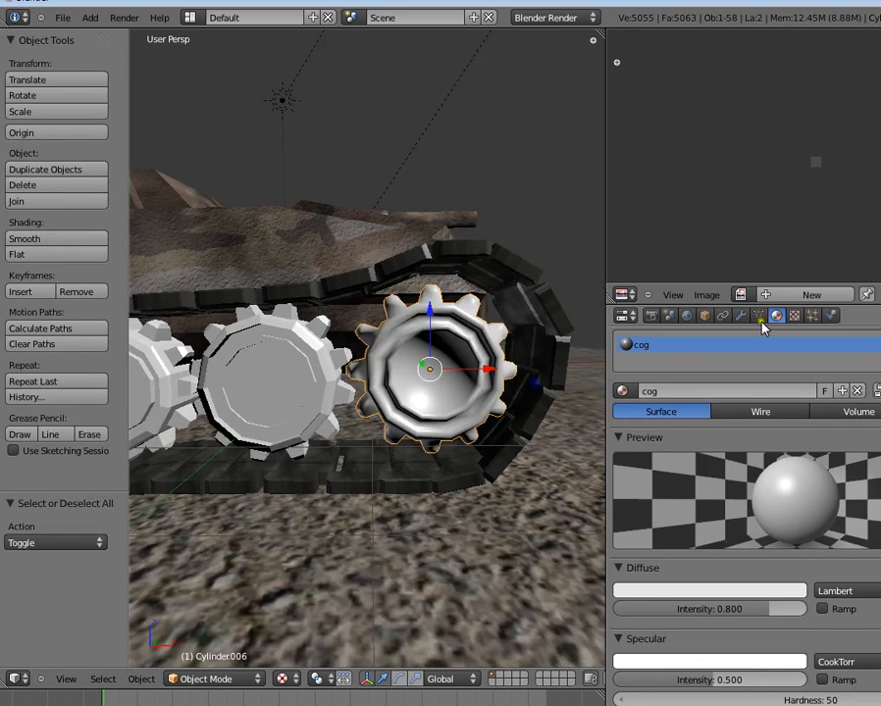
{"action": "left_click", "coordinate": [794, 315]}
{"action": "left_click", "coordinate": [31, 253]}
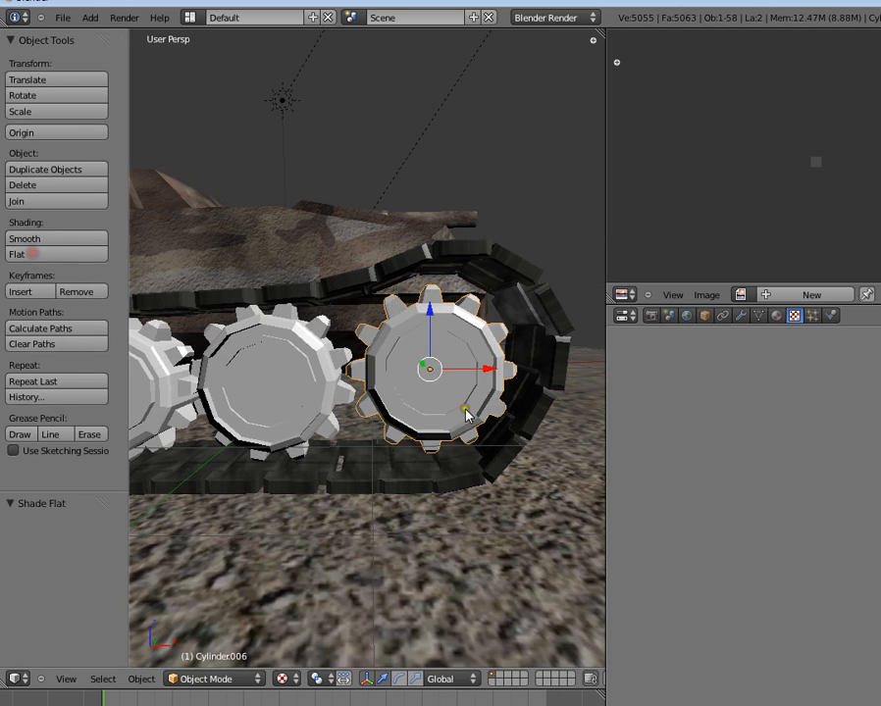
- Assign the existing metal texture to the first texture slot of the front wheel's cog material
{"action": "middle_click_drag", "start_coordinate": [463, 412], "coordinate": [412, 400]}
{"action": "left_click", "coordinate": [776, 315]}
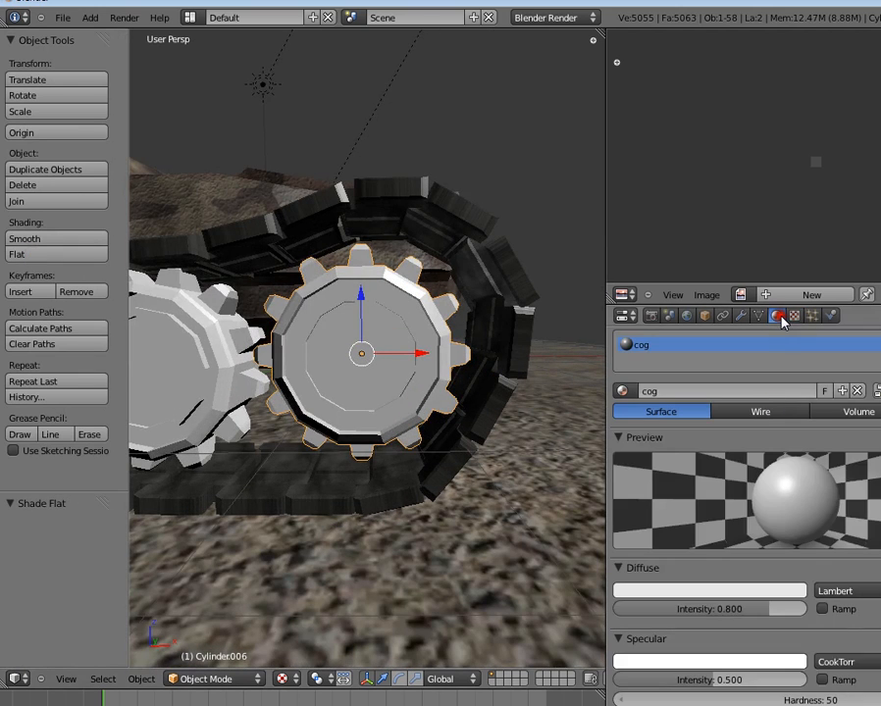
{"action": "left_click", "coordinate": [793, 315]}
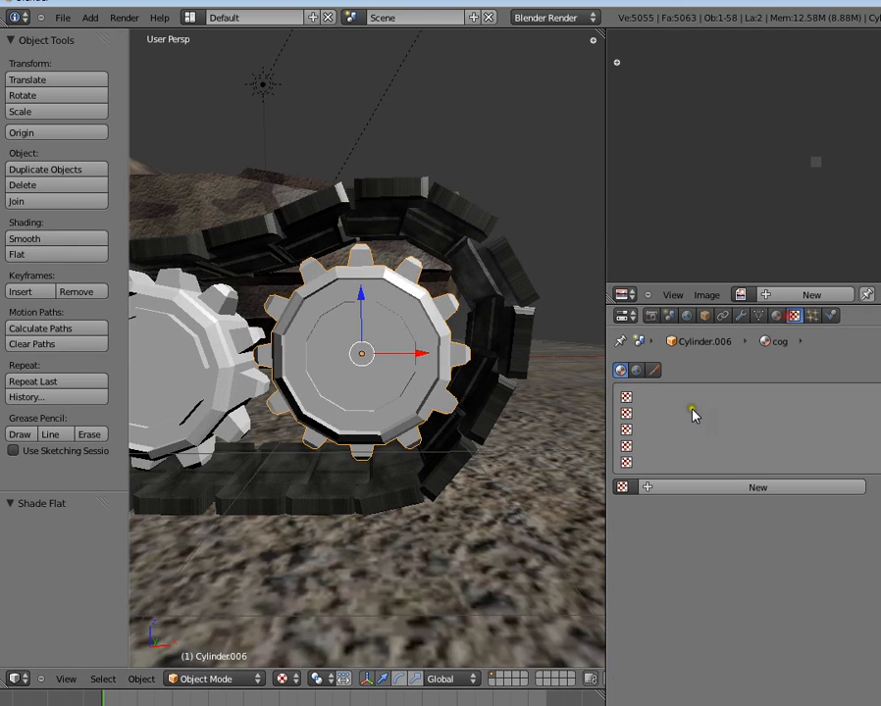
{"action": "left_click", "coordinate": [621, 486]}
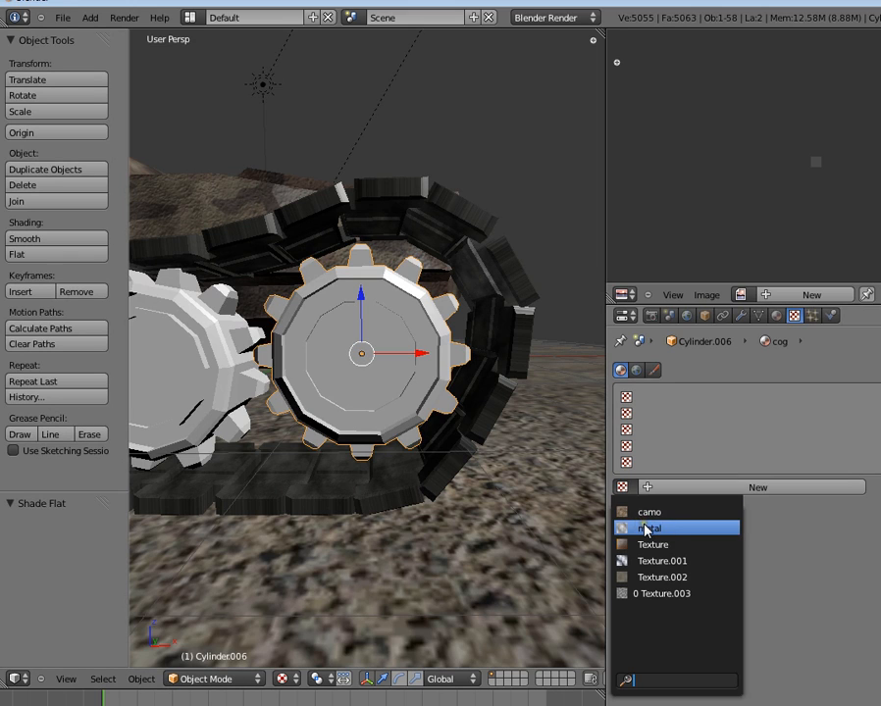
{"action": "left_click", "coordinate": [642, 527]}
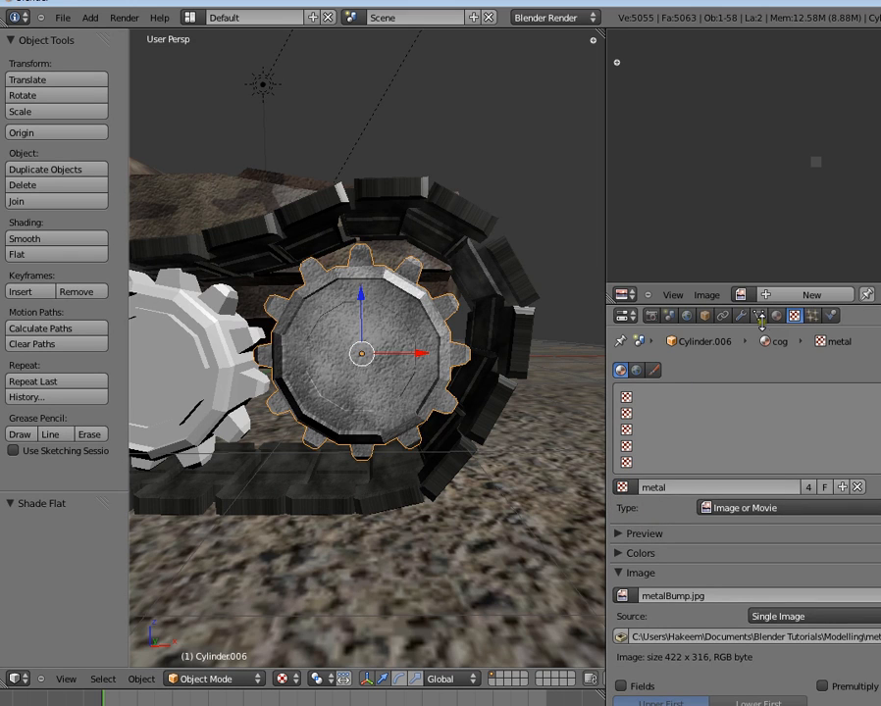
- Add the existing superRUST.jpg image texture, named Texture, to the cog material's second texture slot
{"action": "left_click", "coordinate": [706, 413]}
{"action": "left_click", "coordinate": [624, 488]}
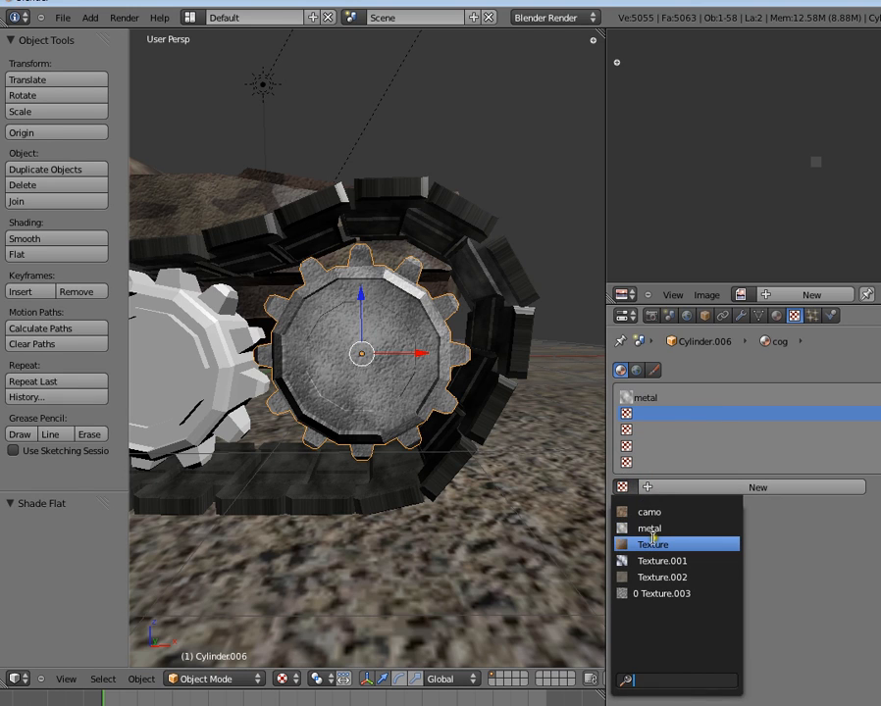
{"action": "left_click", "coordinate": [652, 543]}
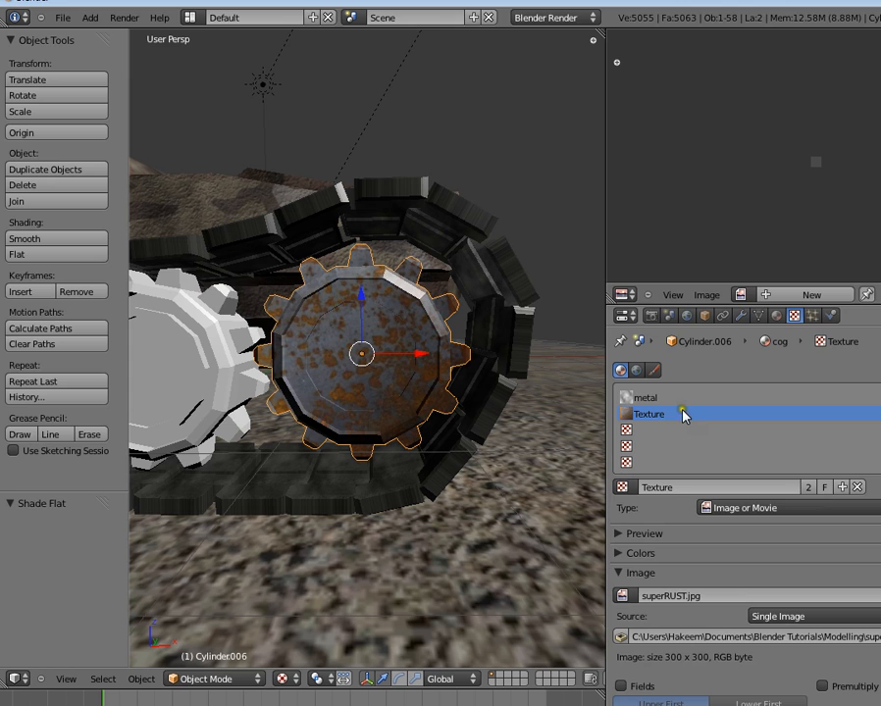
- Set the blend type of the cog material's metal texture to Multiply
{"action": "left_click", "coordinate": [713, 398]}
{"action": "scroll", "coordinate": [706, 552], "scroll_direction": "down", "scroll_amount": 6}
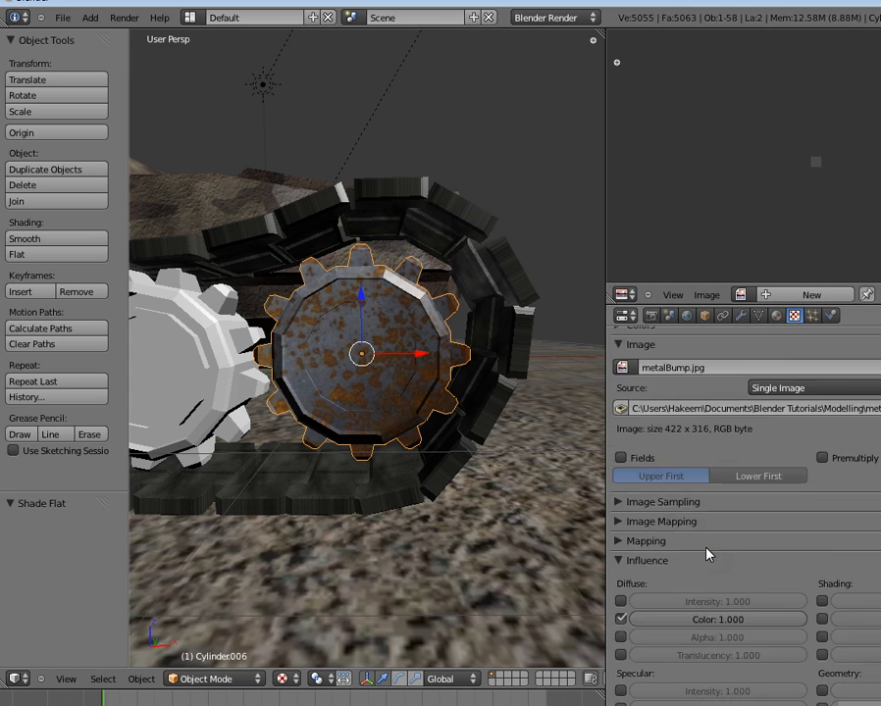
{"action": "scroll", "coordinate": [706, 552], "scroll_direction": "down", "scroll_amount": 3}
{"action": "left_click", "coordinate": [727, 664]}
{"action": "left_click", "coordinate": [738, 599]}
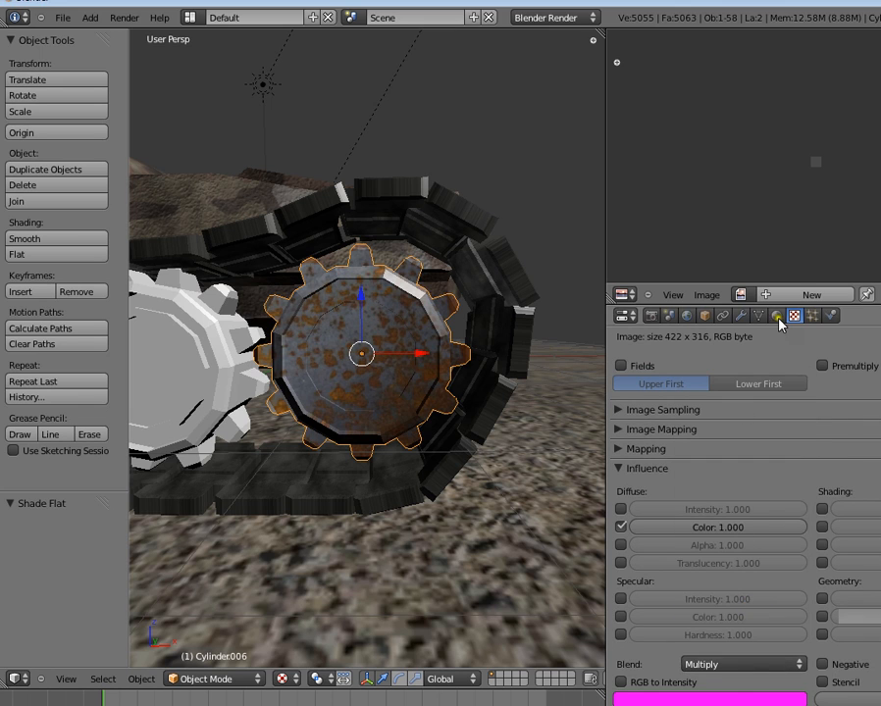
- Try the Darken blend type on the rust texture with its diffuse color influence at 0.388
{"action": "scroll", "coordinate": [772, 420], "scroll_direction": "up", "scroll_amount": 9}
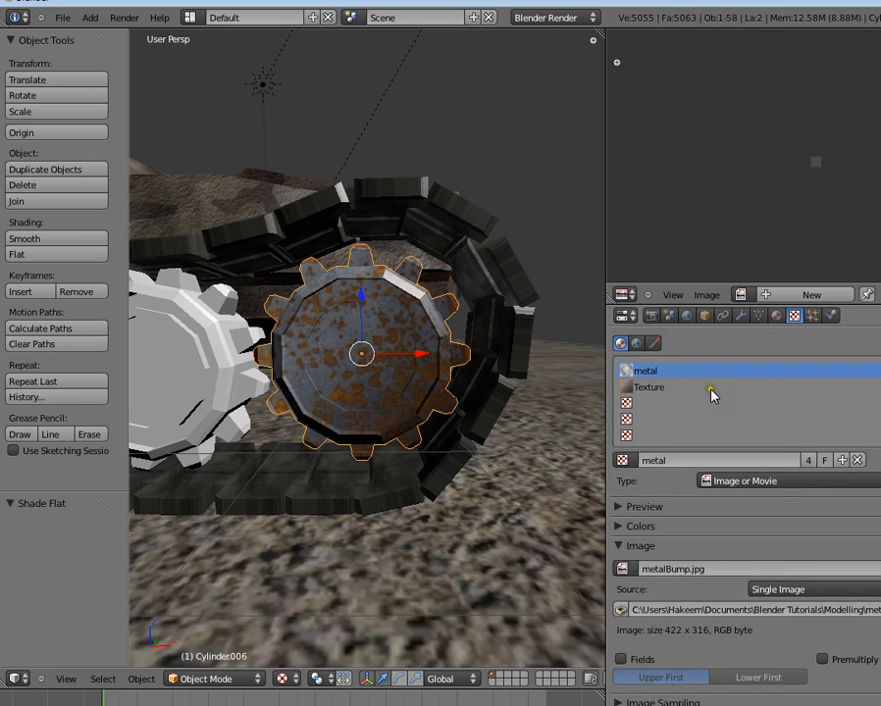
{"action": "left_click", "coordinate": [711, 390]}
{"action": "scroll", "coordinate": [710, 573], "scroll_direction": "down", "scroll_amount": 3}
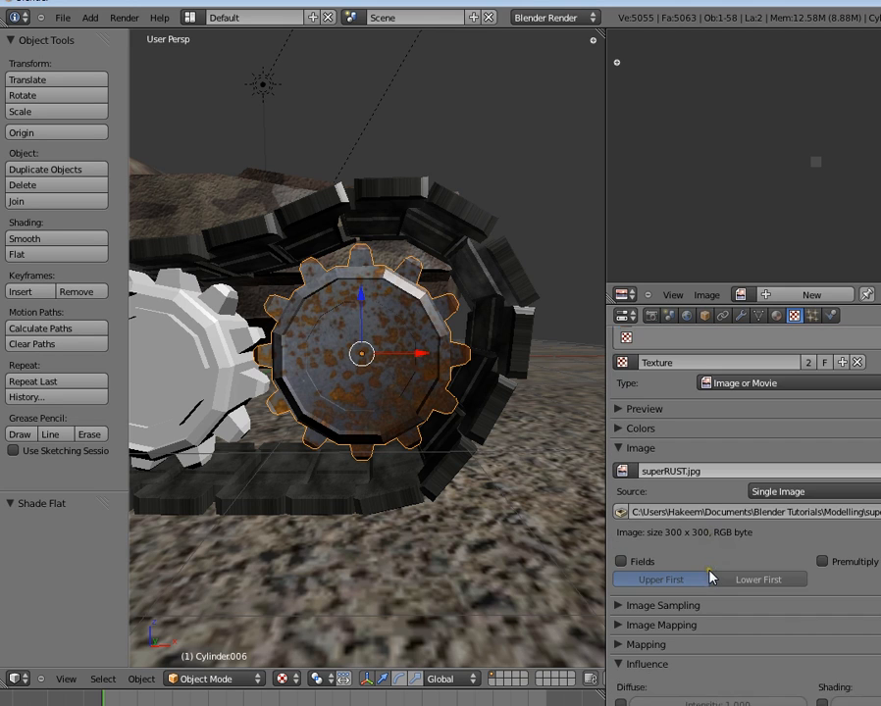
{"action": "scroll", "coordinate": [710, 574], "scroll_direction": "down", "scroll_amount": 5}
{"action": "left_click", "coordinate": [716, 695]}
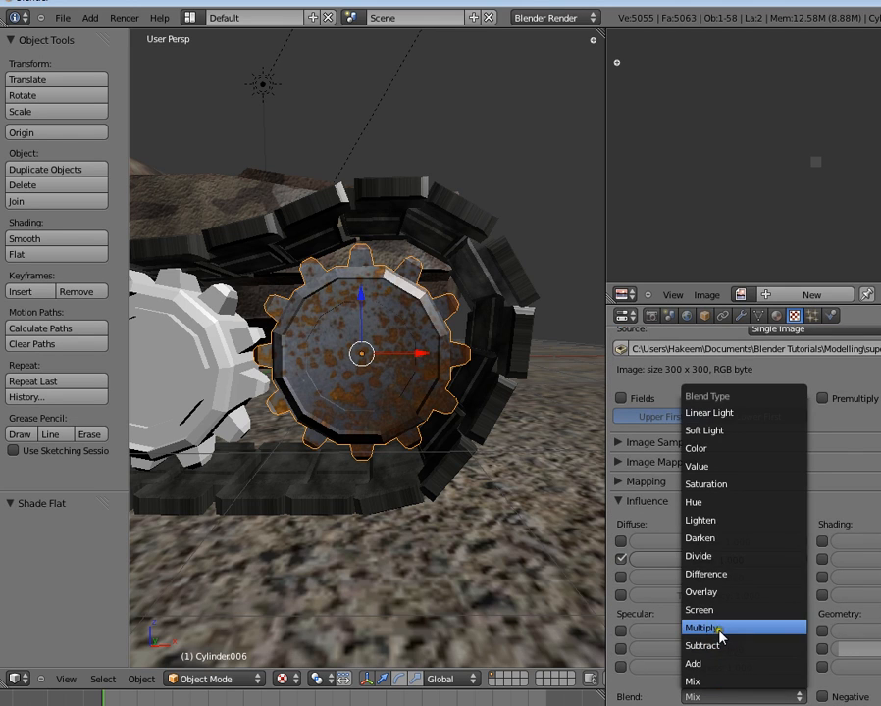
{"action": "left_click", "coordinate": [723, 547]}
{"action": "scroll", "coordinate": [371, 418], "scroll_direction": "up", "scroll_amount": 5}
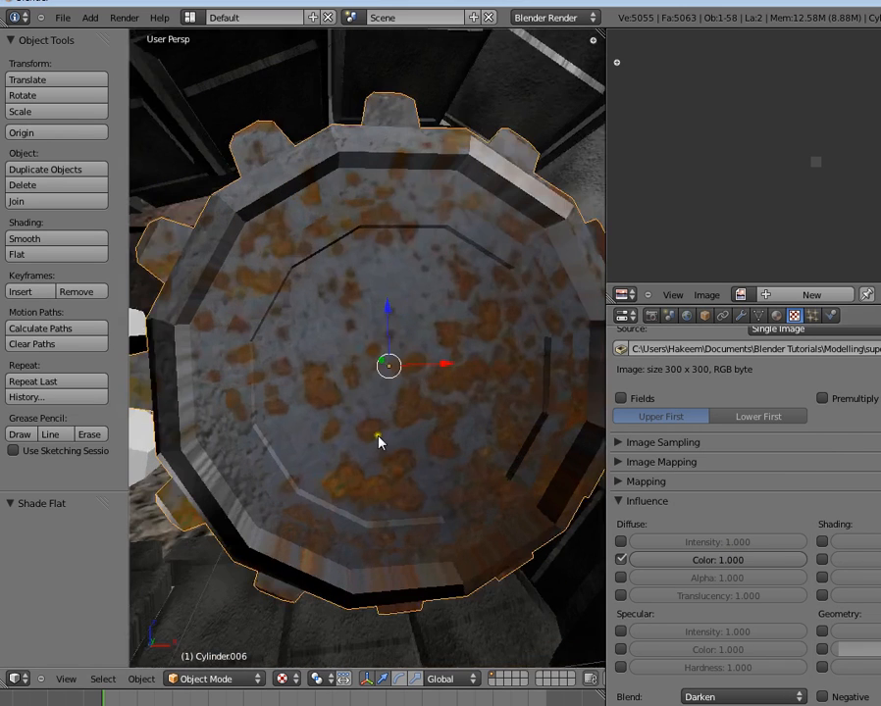
{"action": "middle_click_drag", "start_coordinate": [380, 437], "coordinate": [390, 442]}
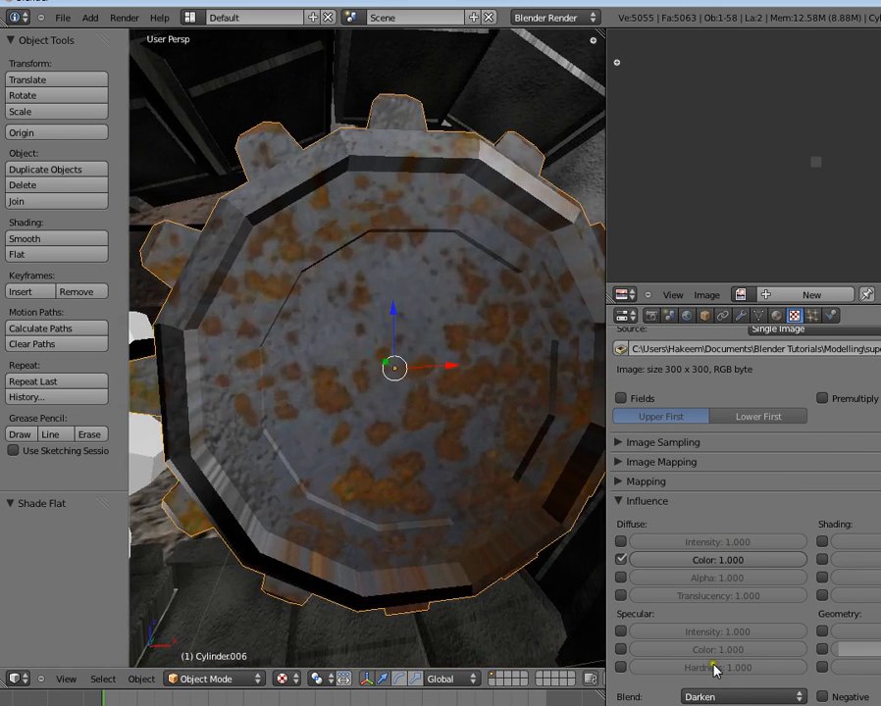
{"action": "left_click_drag", "start_coordinate": [794, 559], "coordinate": [689, 564]}
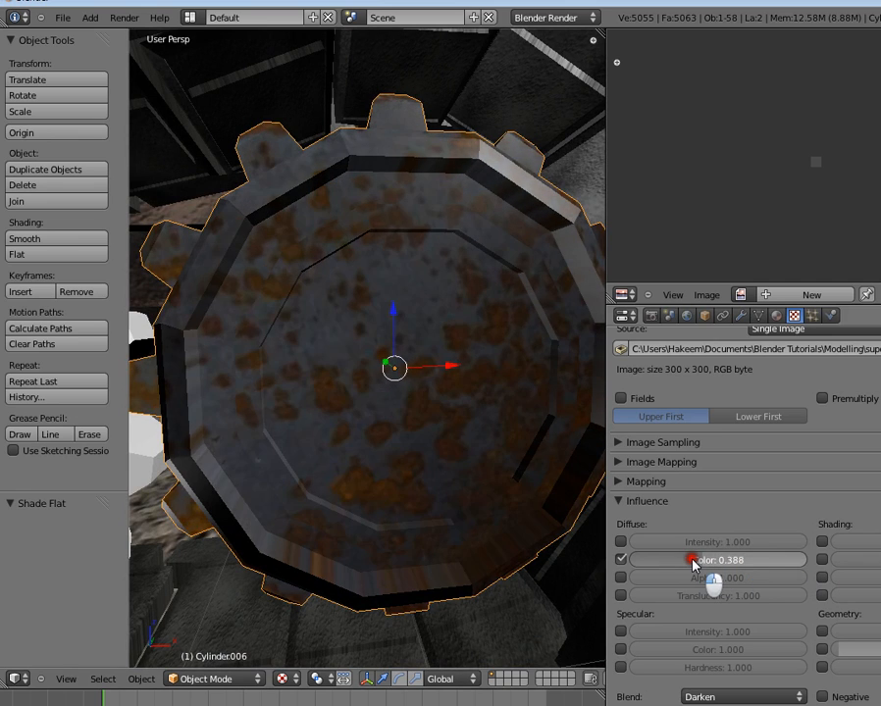
- Try the Lighten blend type on the rust texture with color influence 0.785, and also test Saturation and Value
{"action": "left_click", "coordinate": [725, 695]}
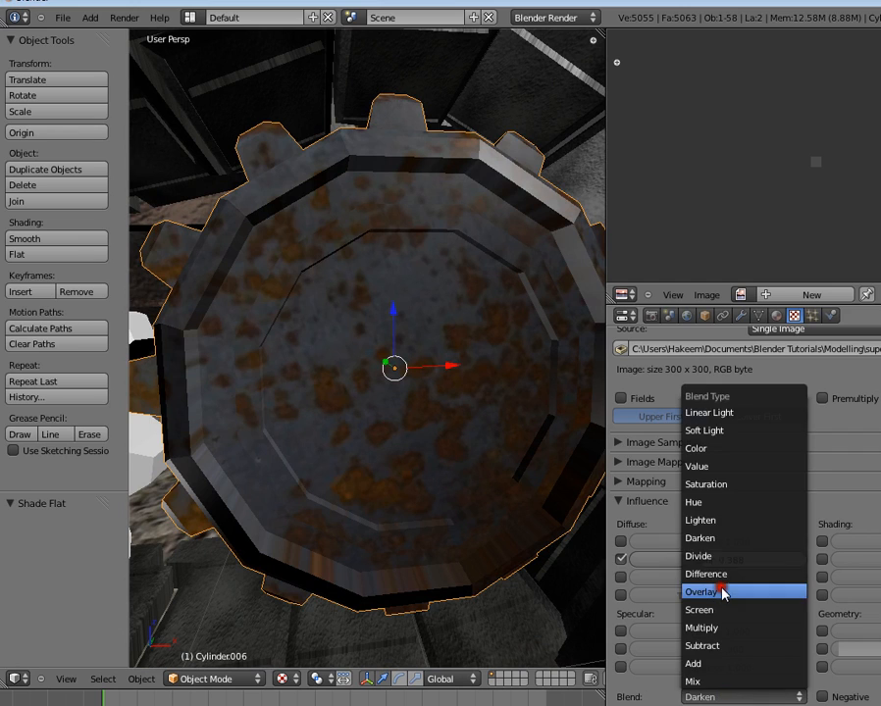
{"action": "left_click", "coordinate": [723, 521]}
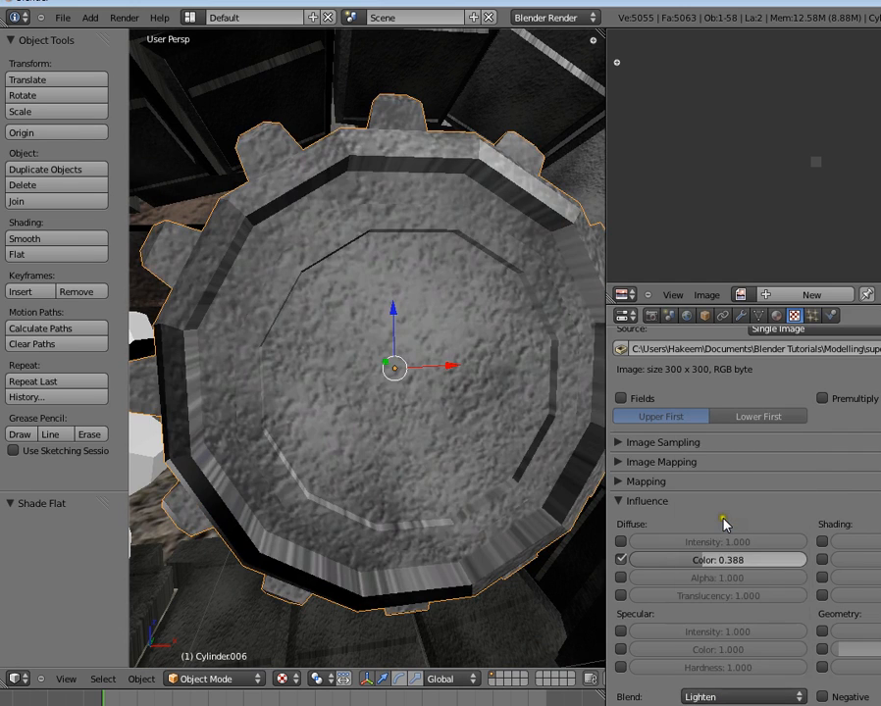
{"action": "left_click", "coordinate": [774, 560]}
{"action": "left_click_drag", "start_coordinate": [774, 562], "coordinate": [844, 562]}
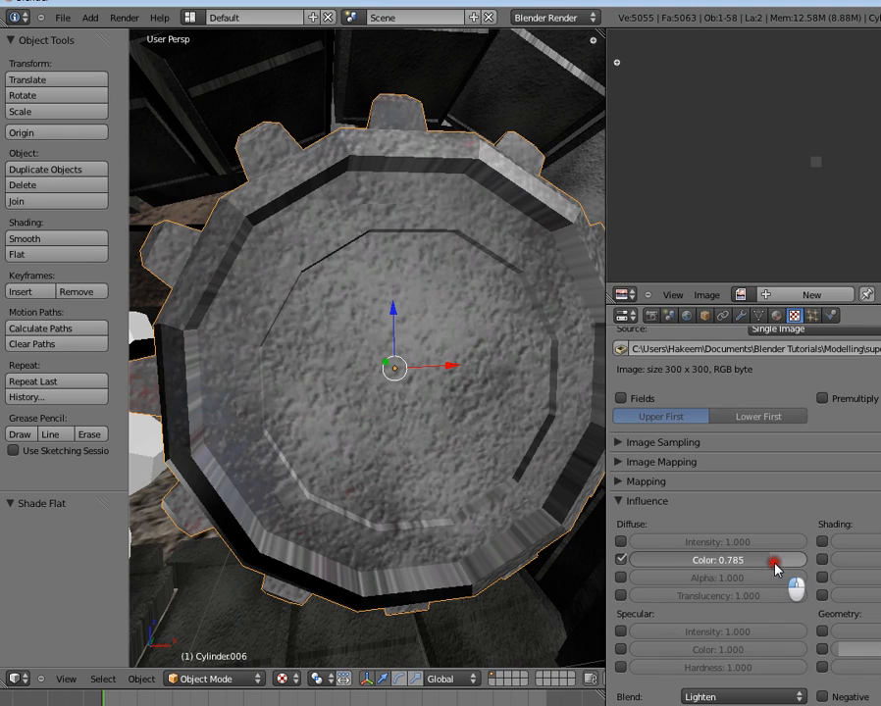
{"action": "left_click", "coordinate": [749, 698]}
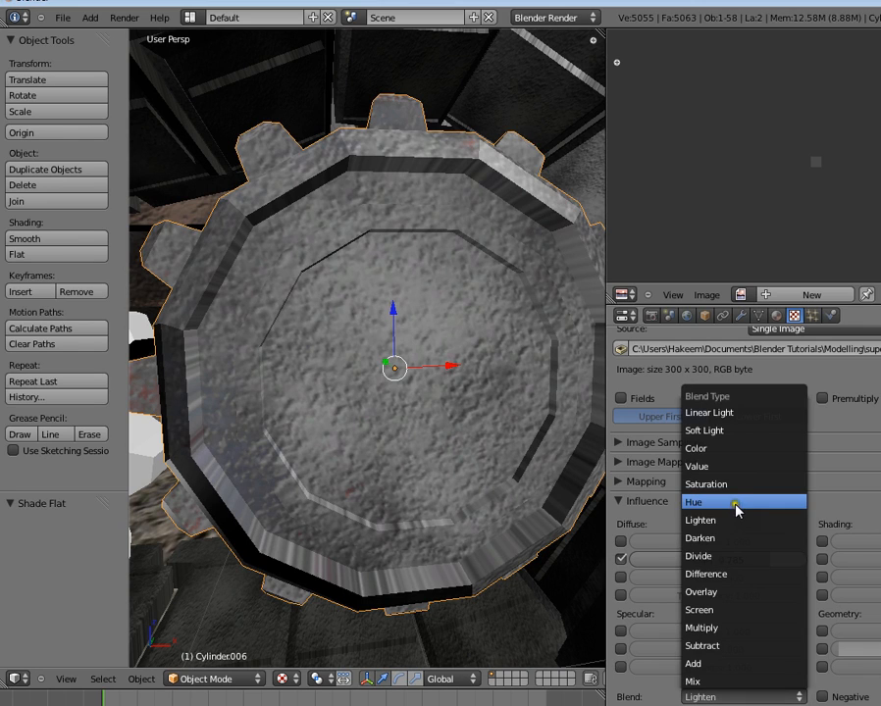
{"action": "left_click", "coordinate": [732, 485]}
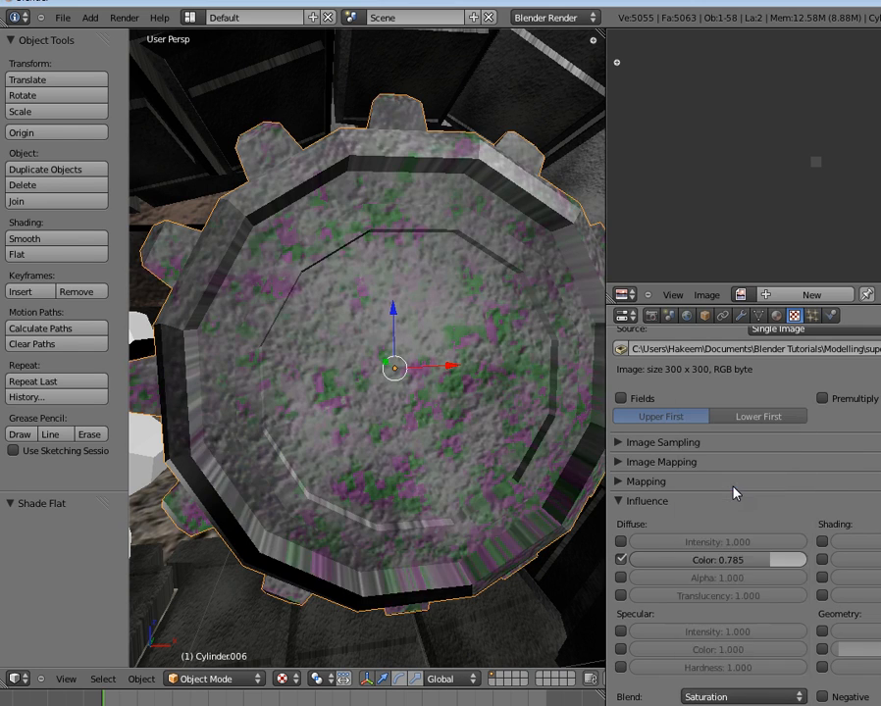
{"action": "left_click", "coordinate": [737, 694]}
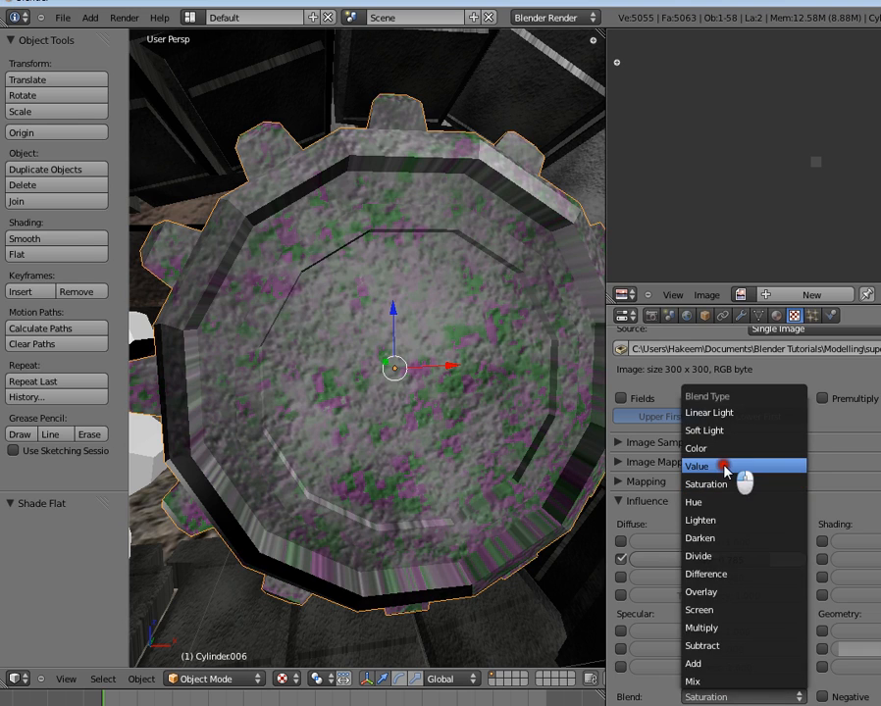
{"action": "left_click", "coordinate": [727, 467]}
- Set the rust texture's blend type to Color and its diffuse color influence to 0.874
{"action": "left_click", "coordinate": [729, 695]}
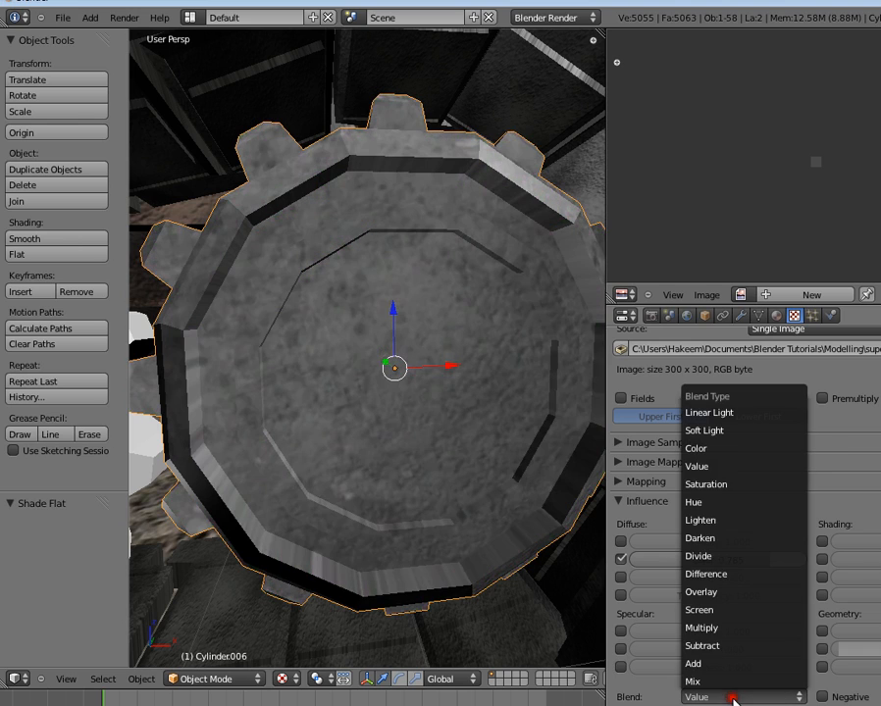
{"action": "left_click", "coordinate": [730, 449]}
{"action": "left_click_drag", "start_coordinate": [708, 566], "coordinate": [768, 567]}
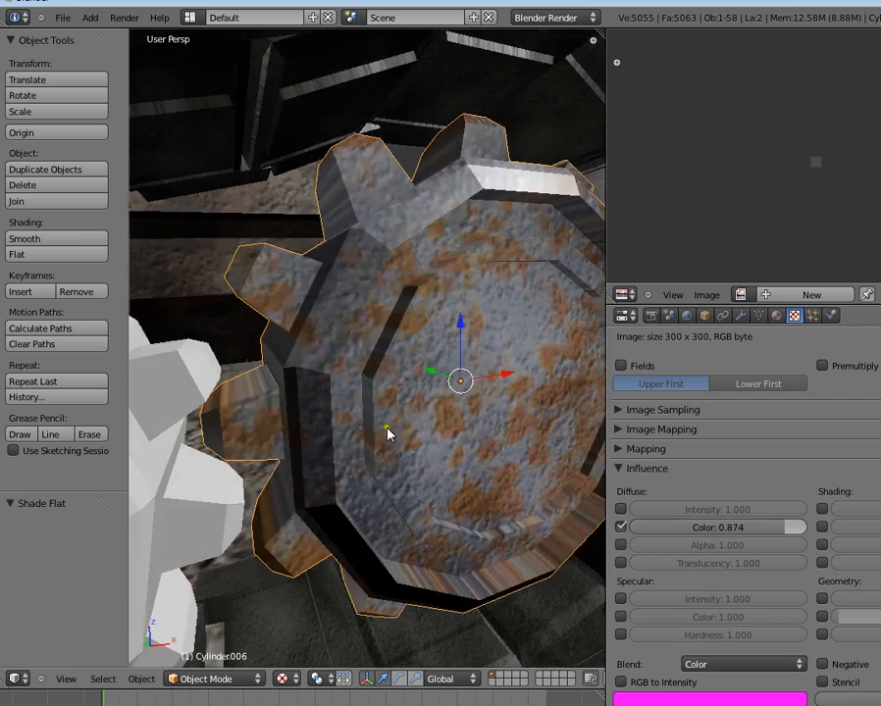
{"action": "scroll", "coordinate": [387, 432], "scroll_direction": "down", "scroll_amount": 3}
{"action": "scroll", "coordinate": [386, 432], "scroll_direction": "down", "scroll_amount": 4}
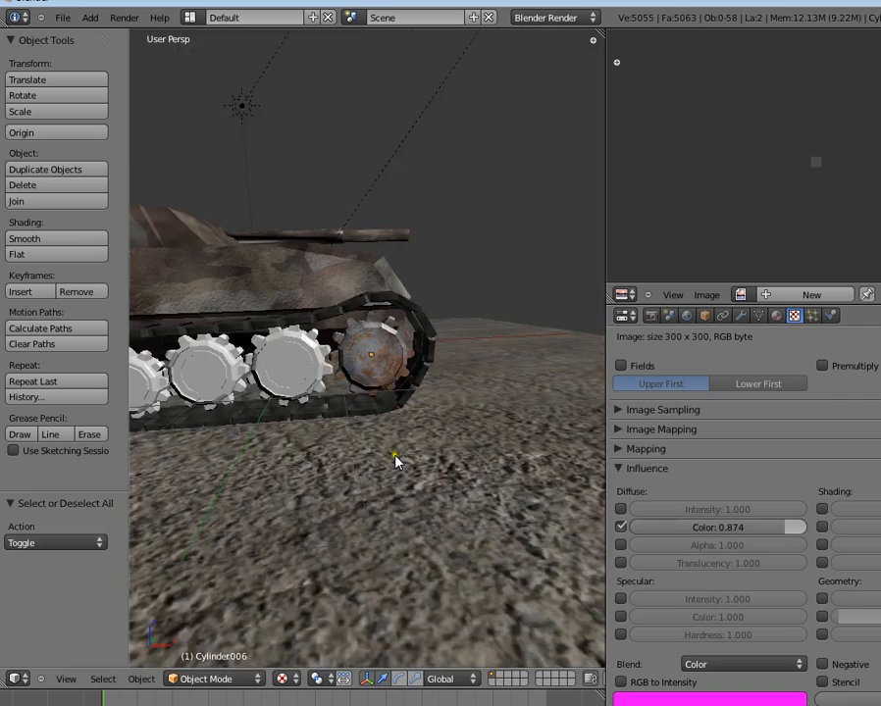
- Reselect the rusty front wheel and enable the specular color influence of its metal texture
{"action": "middle_click_drag", "start_coordinate": [395, 455], "coordinate": [318, 441]}
{"action": "right_click", "coordinate": [305, 380]}
{"action": "scroll", "coordinate": [397, 415], "scroll_direction": "up", "scroll_amount": 2}
{"action": "middle_click_drag", "start_coordinate": [305, 381], "coordinate": [468, 492], "text": "shift"}
{"action": "scroll", "coordinate": [402, 416], "scroll_direction": "up", "scroll_amount": 3}
{"action": "scroll", "coordinate": [683, 441], "scroll_direction": "up", "scroll_amount": 8}
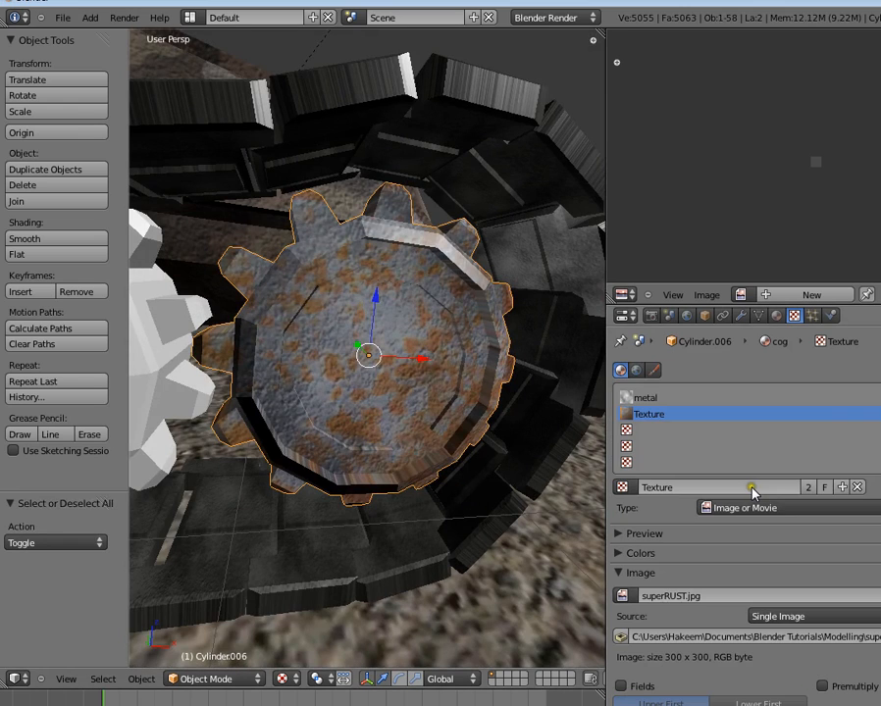
{"action": "left_click", "coordinate": [708, 397]}
{"action": "scroll", "coordinate": [759, 588], "scroll_direction": "down", "scroll_amount": 8}
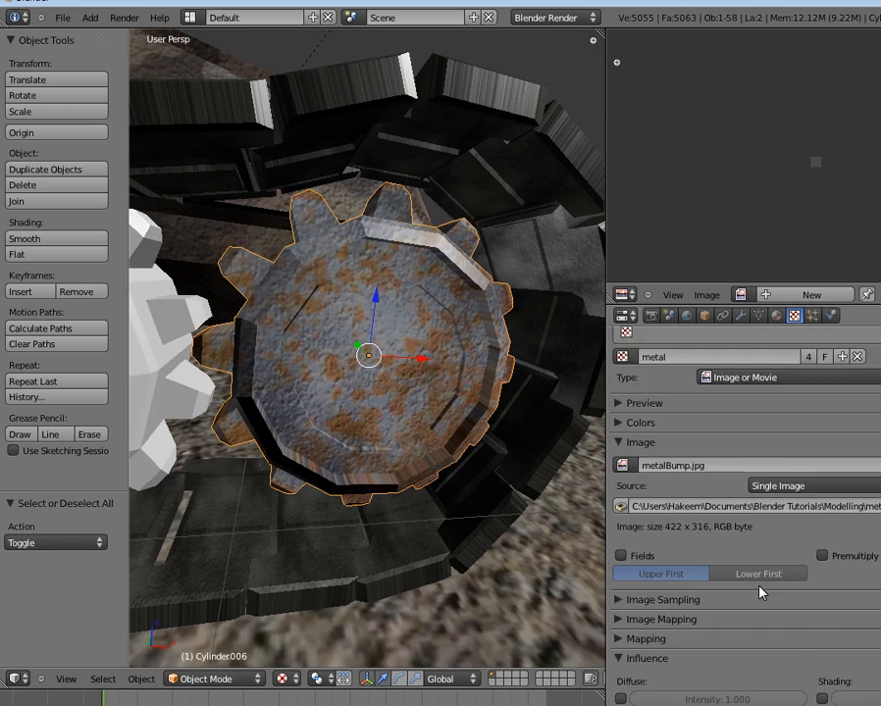
{"action": "left_click", "coordinate": [621, 616]}
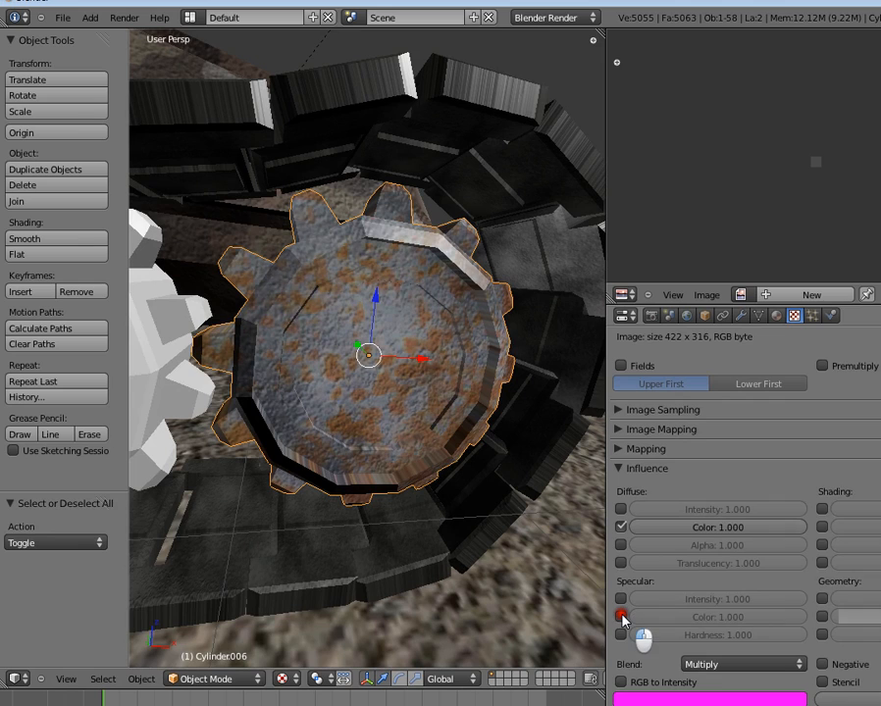
- Set the cog material's specular intensity to 0.782
{"action": "left_click", "coordinate": [776, 315]}
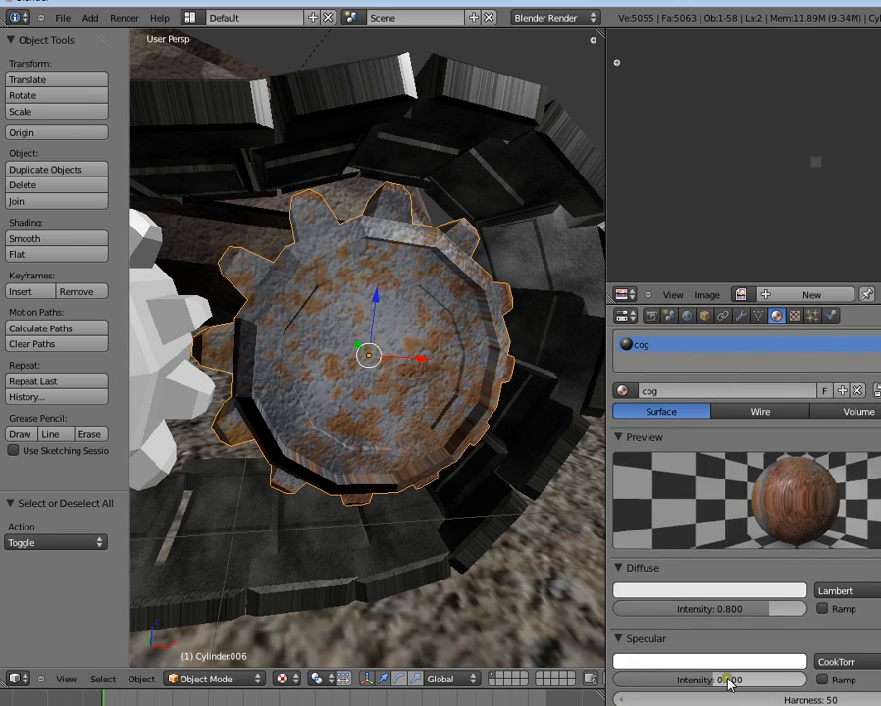
{"action": "left_click_drag", "start_coordinate": [726, 681], "coordinate": [267, 394]}
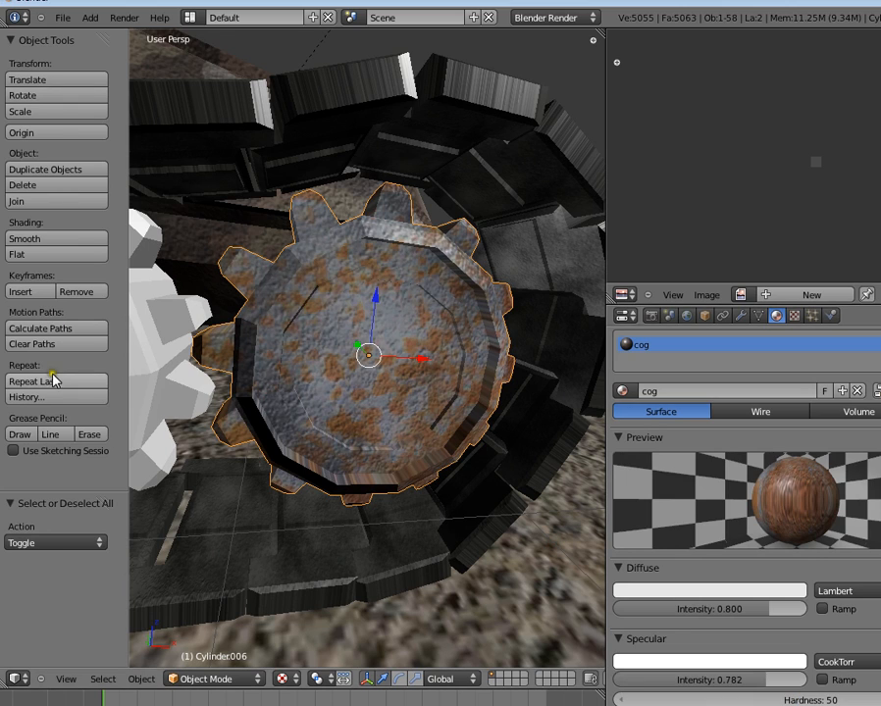
{"action": "right_click", "coordinate": [332, 332]}
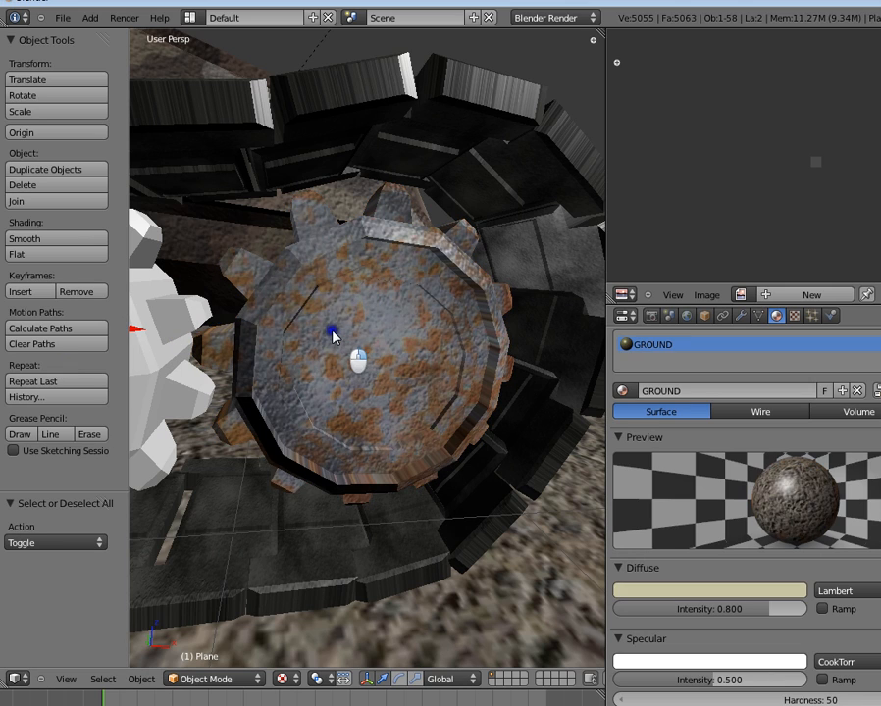
- Apply smooth shading to the rusty front wheel and deselect it
{"action": "right_click", "coordinate": [332, 331]}
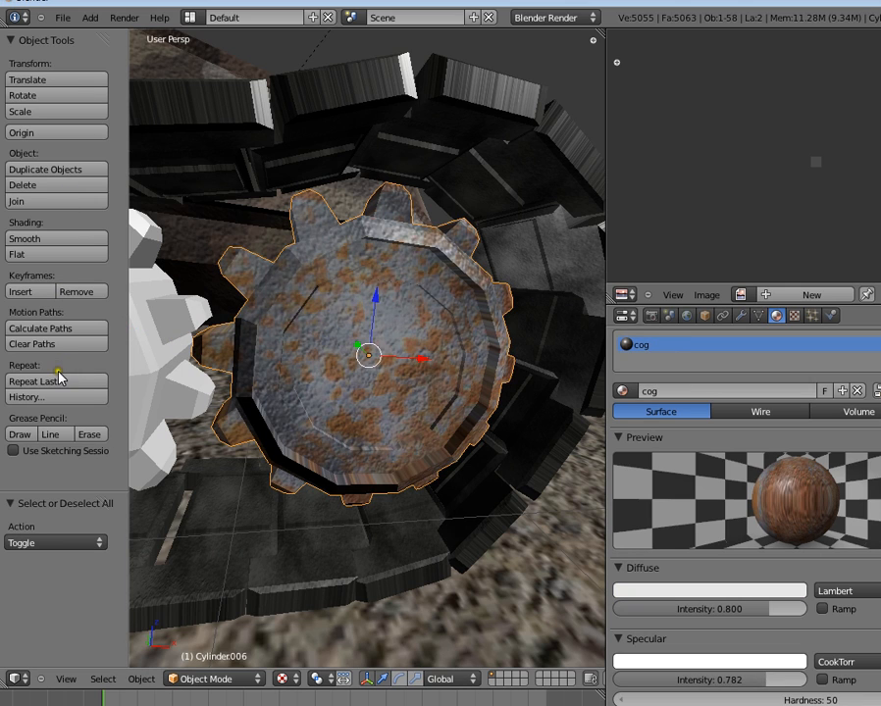
{"action": "left_click", "coordinate": [51, 238]}
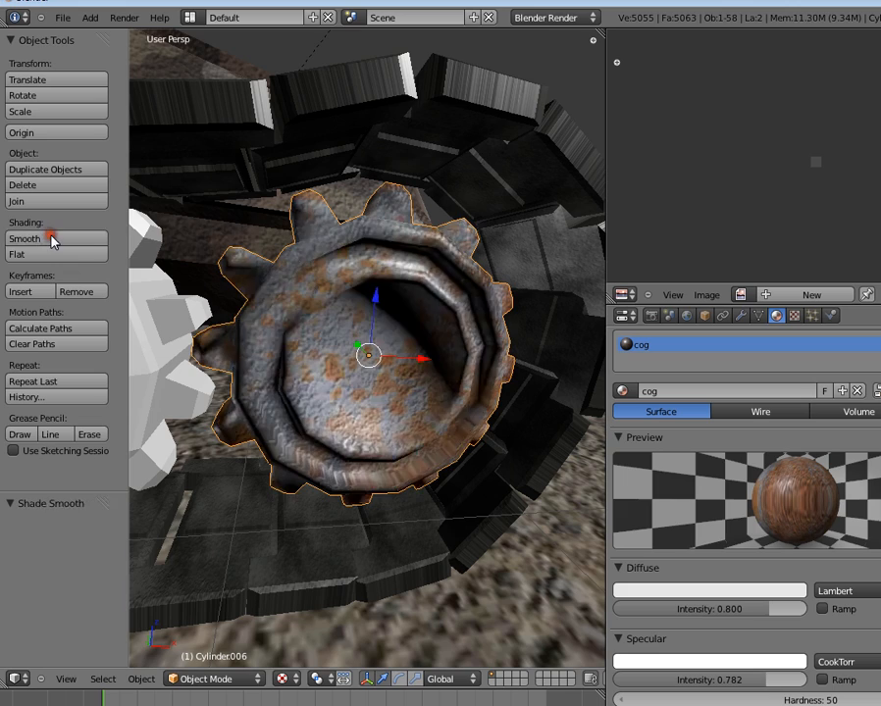
{"action": "scroll", "coordinate": [405, 411], "scroll_direction": "down", "scroll_amount": 3}
{"action": "key", "text": "a"}
{"action": "scroll", "coordinate": [368, 435], "scroll_direction": "down", "scroll_amount": 4}
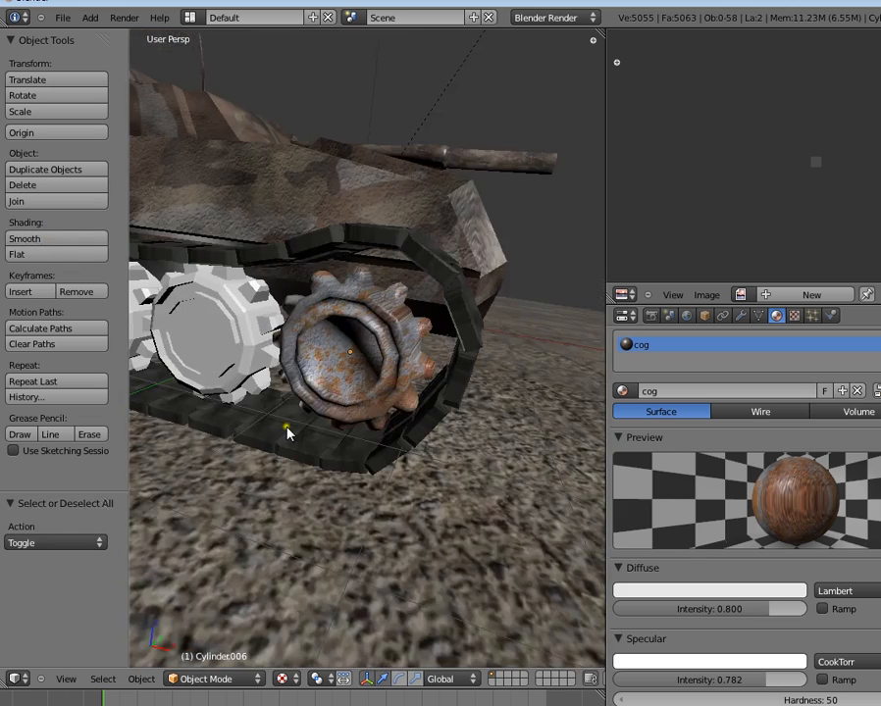
- Examine the smooth-shaded front wheel and the surrounding track from several angles and distances
{"action": "scroll", "coordinate": [334, 412], "scroll_direction": "up", "scroll_amount": 6}
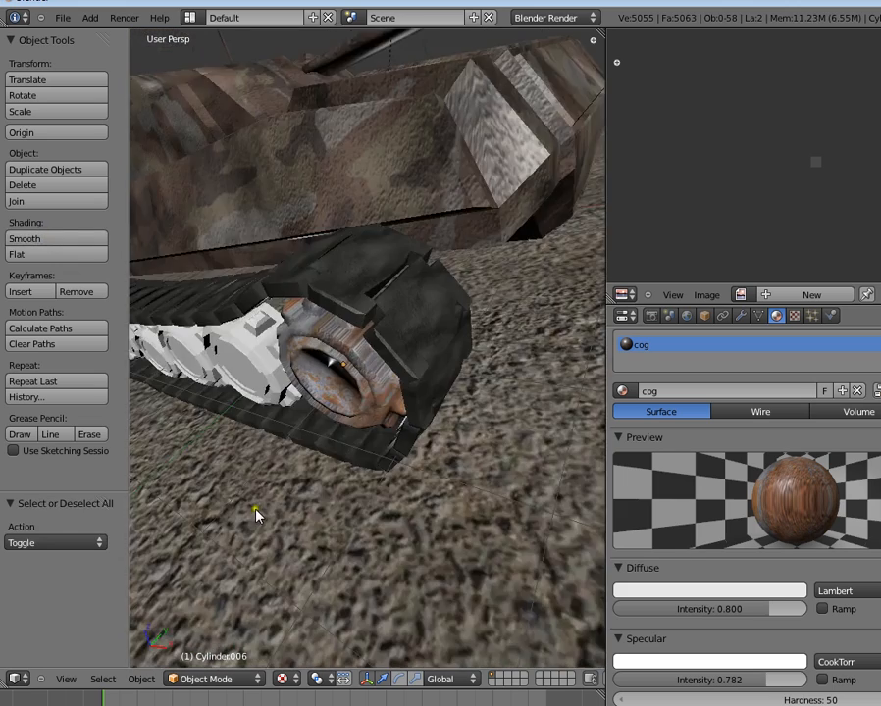
{"action": "scroll", "coordinate": [255, 514], "scroll_direction": "down", "scroll_amount": 5}
{"action": "middle_click_drag", "start_coordinate": [269, 429], "coordinate": [284, 334]}
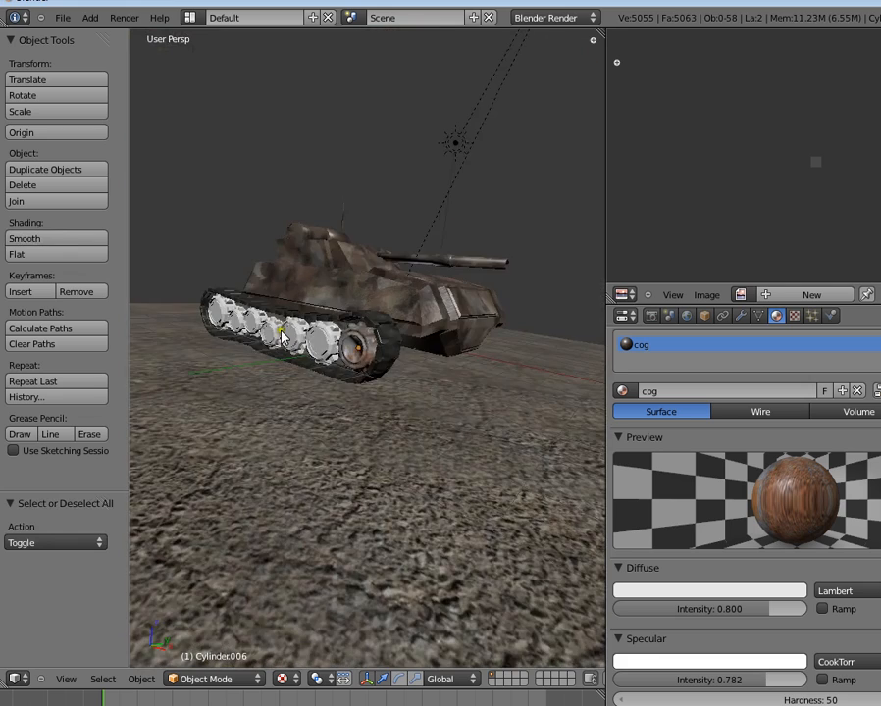
{"action": "scroll", "coordinate": [363, 338], "scroll_direction": "up", "scroll_amount": 6}
{"action": "middle_click_drag", "start_coordinate": [361, 341], "coordinate": [423, 413]}
{"action": "right_click", "coordinate": [423, 412]}
{"action": "key", "text": "a"}
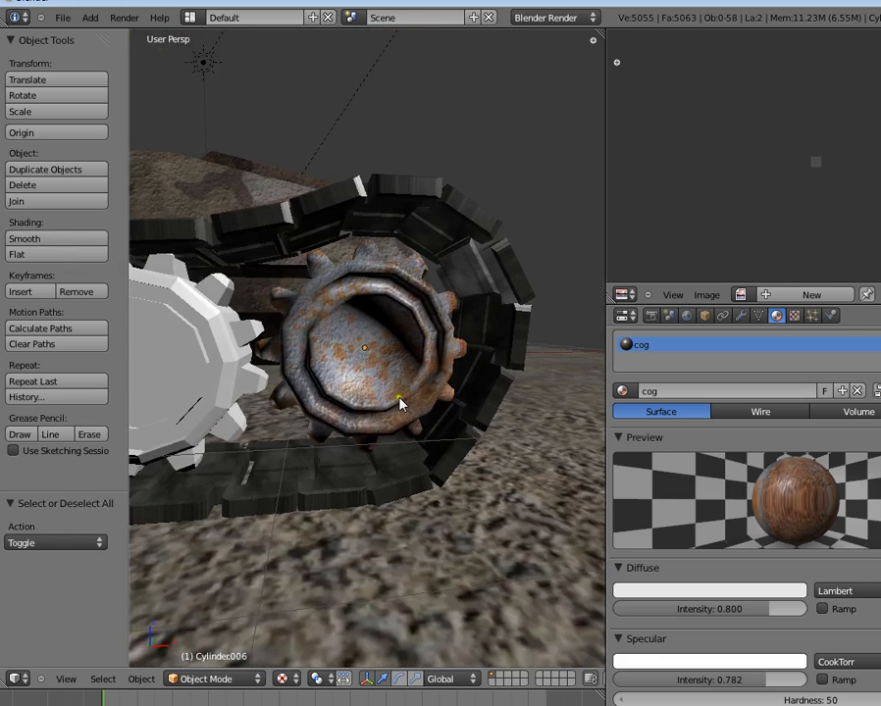
{"action": "scroll", "coordinate": [399, 403], "scroll_direction": "down", "scroll_amount": 3}
{"action": "scroll", "coordinate": [397, 419], "scroll_direction": "up", "scroll_amount": 3}
- Darken the cog material's diffuse color on the front wheel and tint it to a dull brown
{"action": "right_click", "coordinate": [382, 381]}
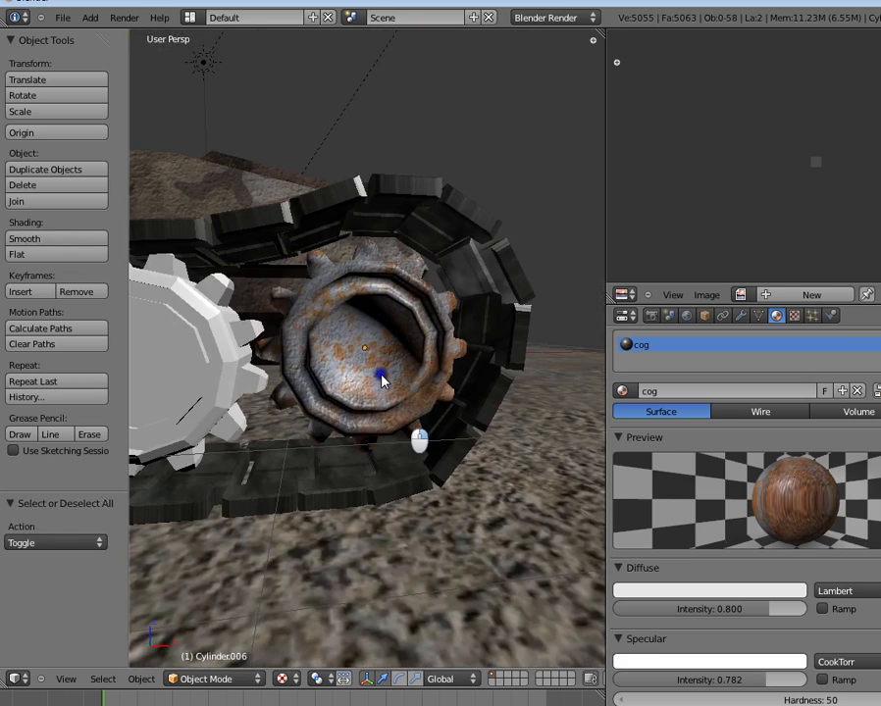
{"action": "left_click", "coordinate": [687, 589]}
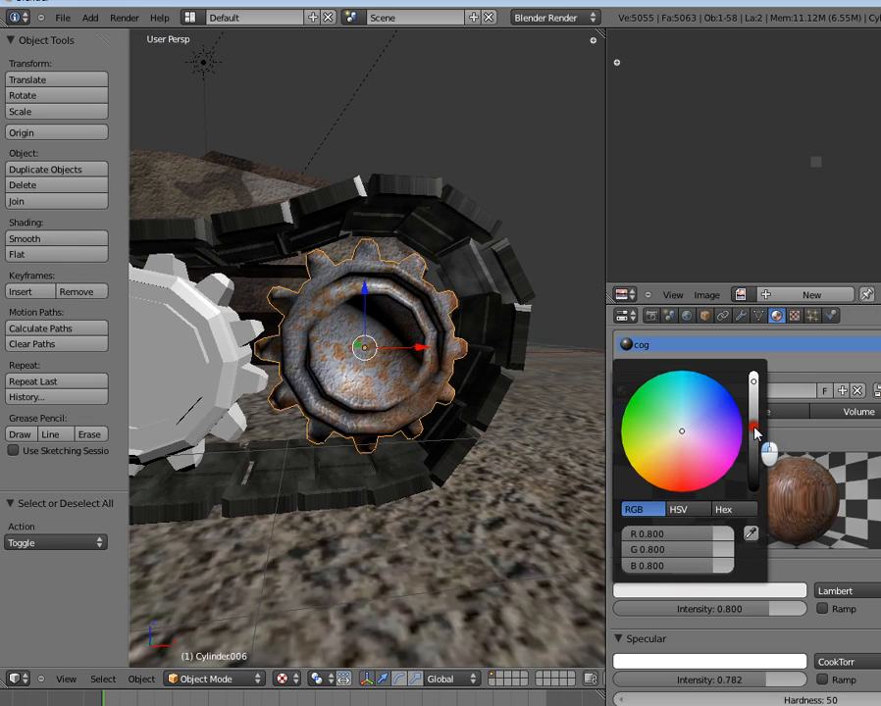
{"action": "left_click_drag", "start_coordinate": [754, 447], "coordinate": [755, 434]}
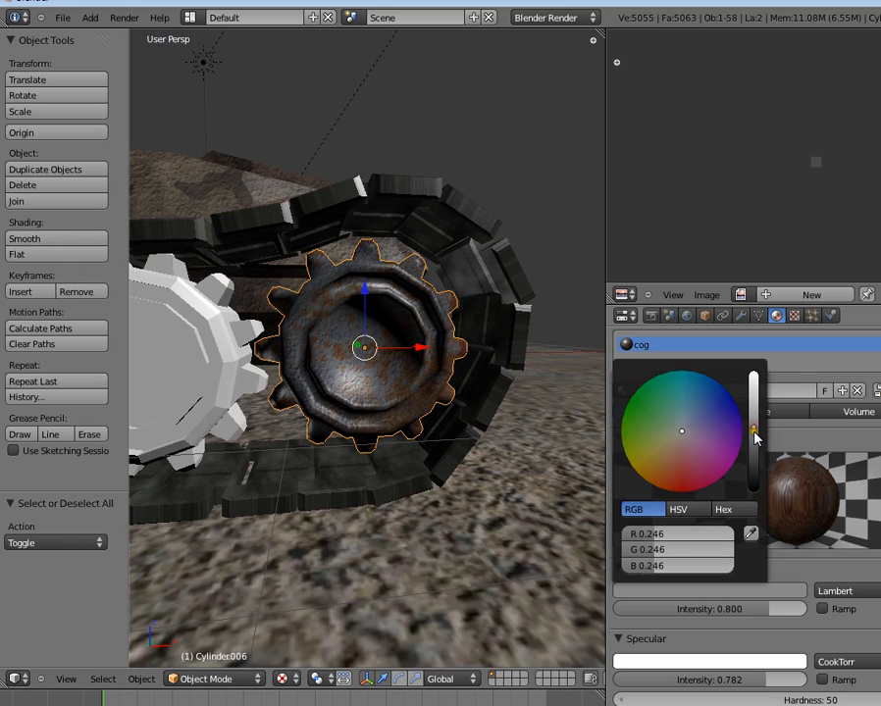
{"action": "left_click", "coordinate": [690, 428]}
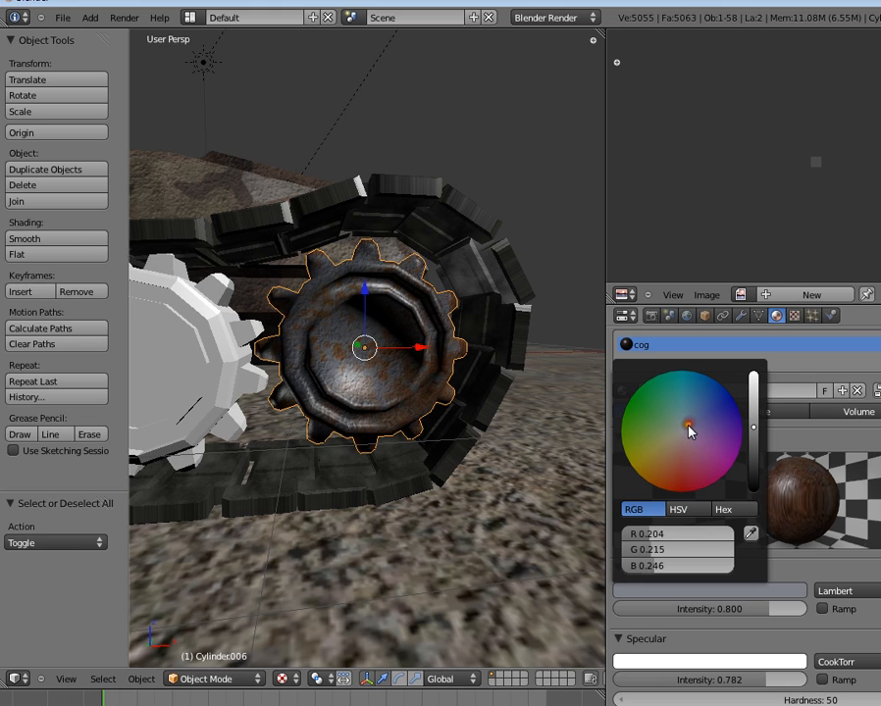
{"action": "left_click", "coordinate": [668, 429]}
{"action": "left_click", "coordinate": [667, 432]}
{"action": "left_click", "coordinate": [668, 432]}
{"action": "left_click", "coordinate": [669, 457]}
{"action": "left_click", "coordinate": [667, 458]}
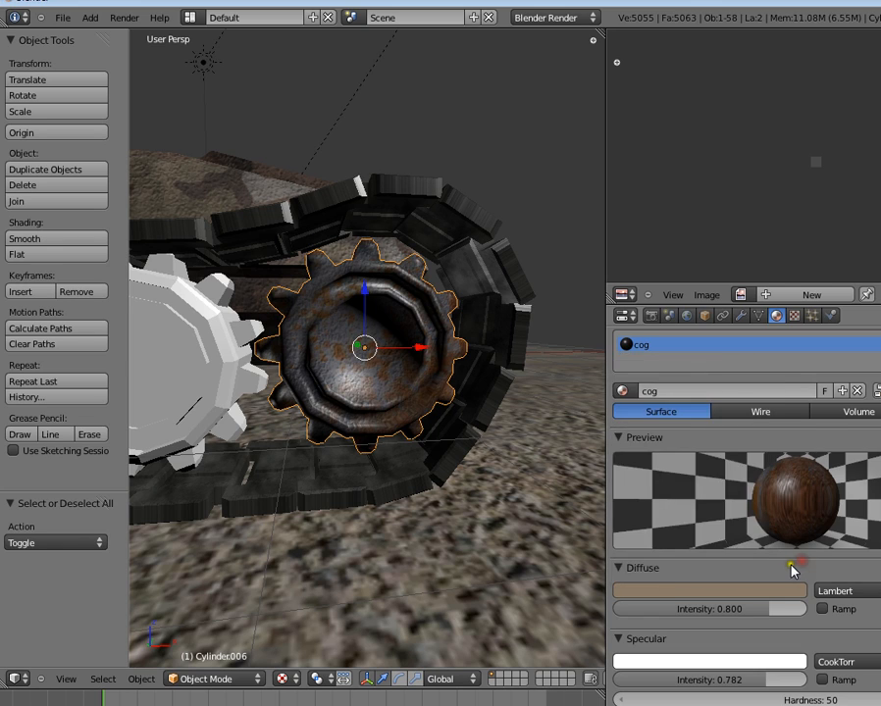
- Darken the cog material's specular color from white to a neutral grey
{"action": "left_click", "coordinate": [735, 660]}
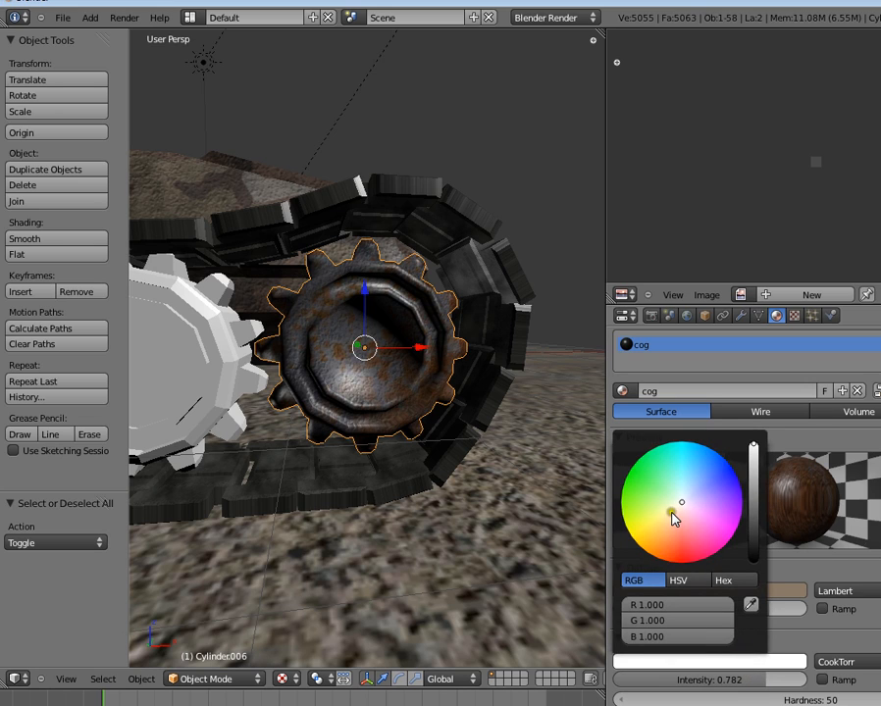
{"action": "left_click", "coordinate": [753, 502]}
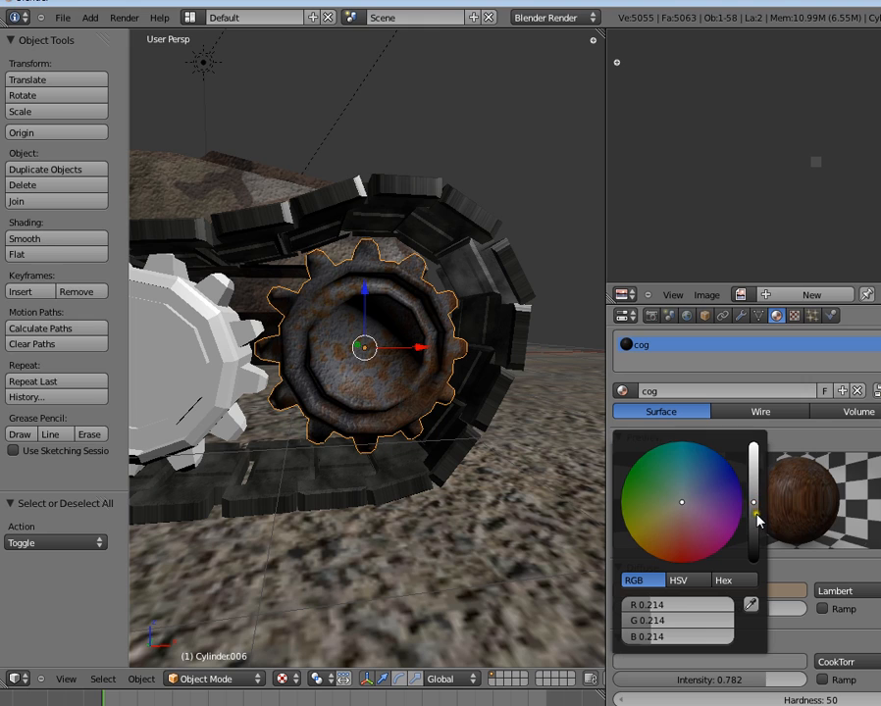
{"action": "left_click", "coordinate": [753, 497]}
{"action": "left_click", "coordinate": [753, 487]}
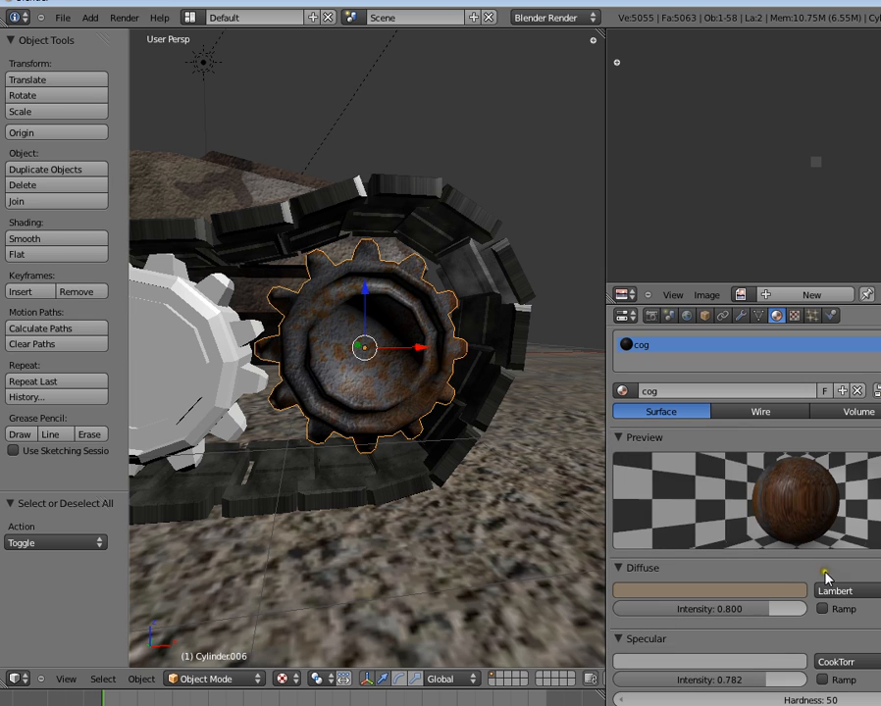
- Select the six untextured wheels behind the front wheel and apply smooth shading to them
{"action": "middle_click_drag", "start_coordinate": [412, 443], "coordinate": [322, 444]}
{"action": "key", "text": "a"}
{"action": "scroll", "coordinate": [358, 397], "scroll_direction": "down", "scroll_amount": 2}
{"action": "middle_click_drag", "start_coordinate": [358, 397], "coordinate": [478, 397]}
{"action": "scroll", "coordinate": [397, 404], "scroll_direction": "down", "scroll_amount": 2}
{"action": "right_click", "coordinate": [346, 386]}
{"action": "scroll", "coordinate": [346, 390], "scroll_direction": "down", "scroll_amount": 5}
{"action": "scroll", "coordinate": [482, 400], "scroll_direction": "up", "scroll_amount": 3}
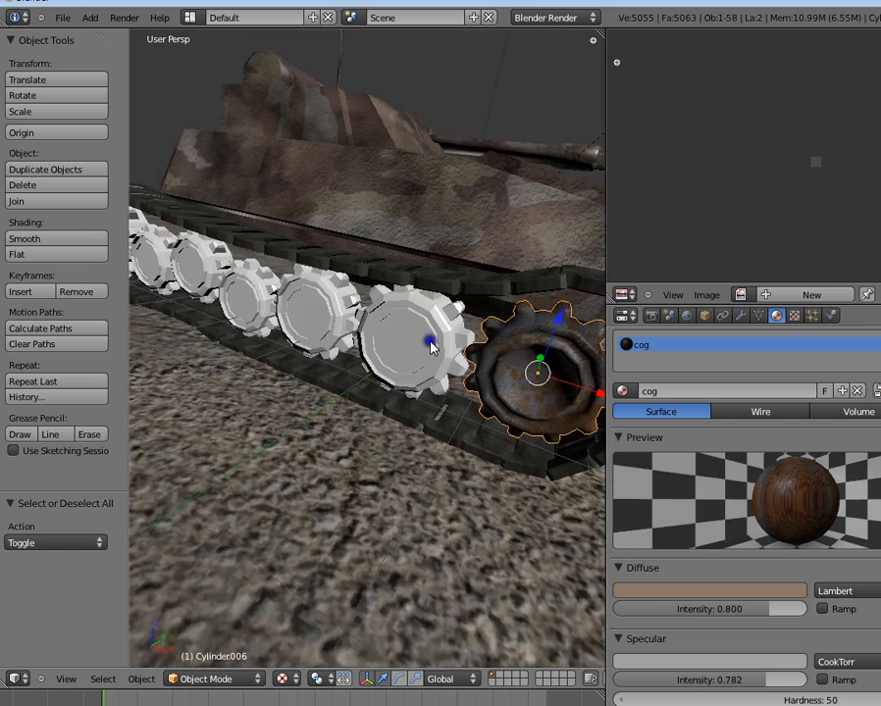
{"action": "scroll", "coordinate": [428, 343], "scroll_direction": "down", "scroll_amount": 1}
{"action": "right_click", "coordinate": [381, 343]}
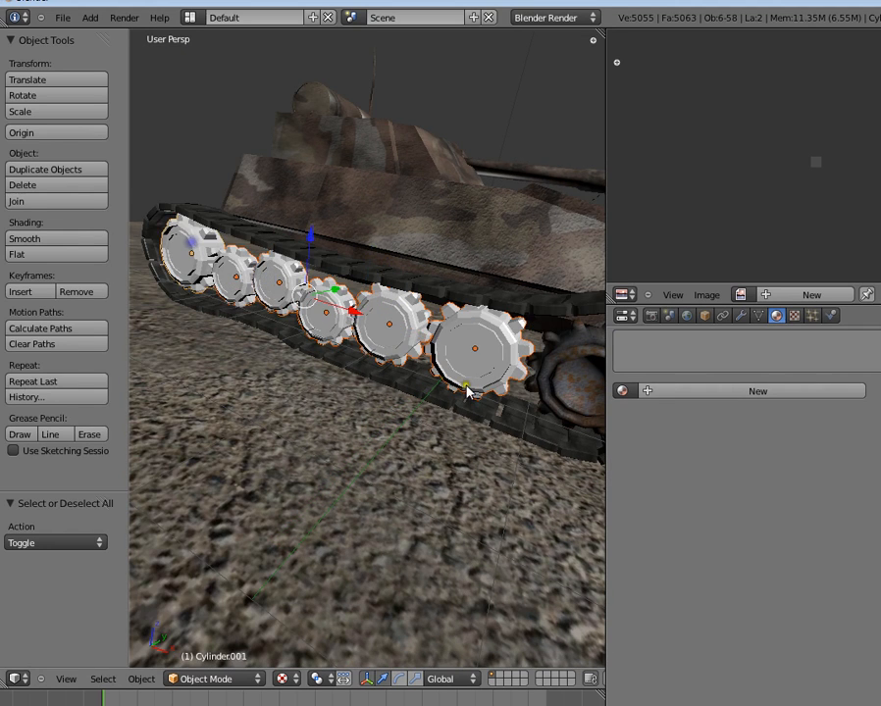
{"action": "middle_click_drag", "start_coordinate": [467, 392], "coordinate": [448, 373]}
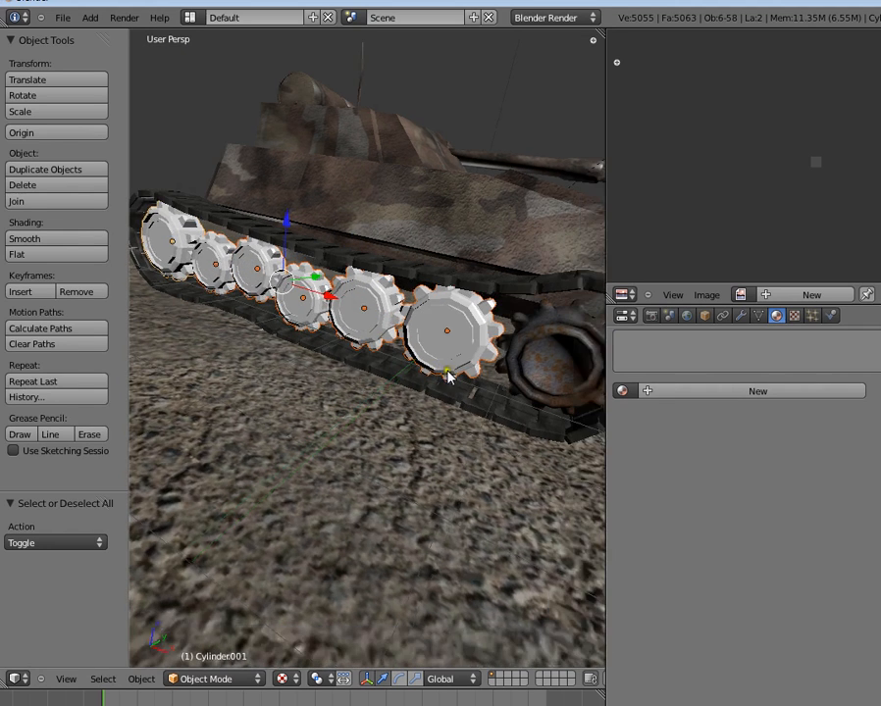
{"action": "left_click", "coordinate": [44, 240]}
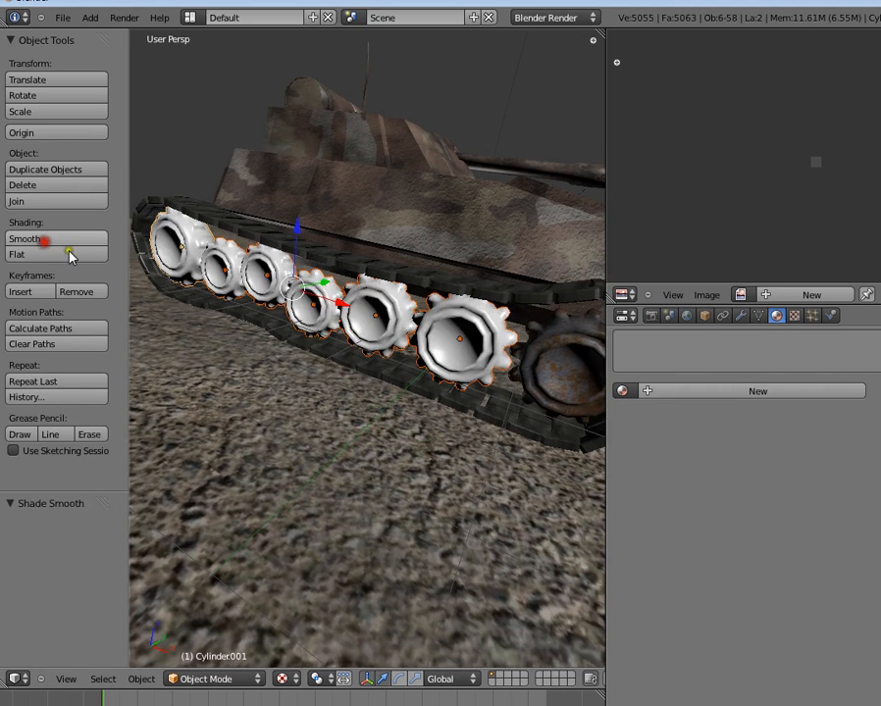
{"action": "right_click", "coordinate": [543, 361], "text": "shift"}
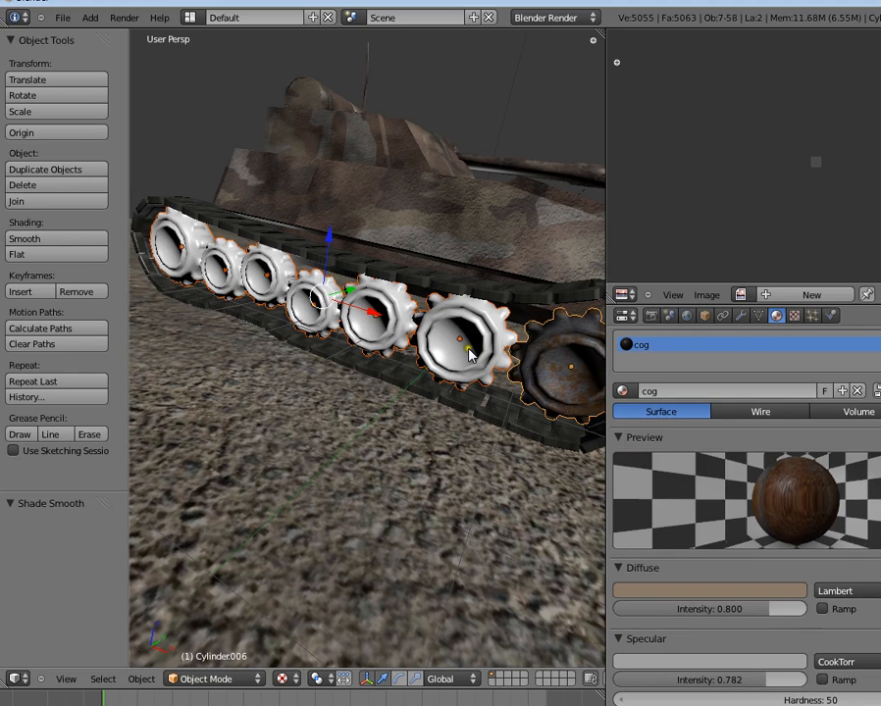
{"action": "left_click", "coordinate": [142, 676]}
{"action": "mouse_move", "coordinate": [194, 442]}
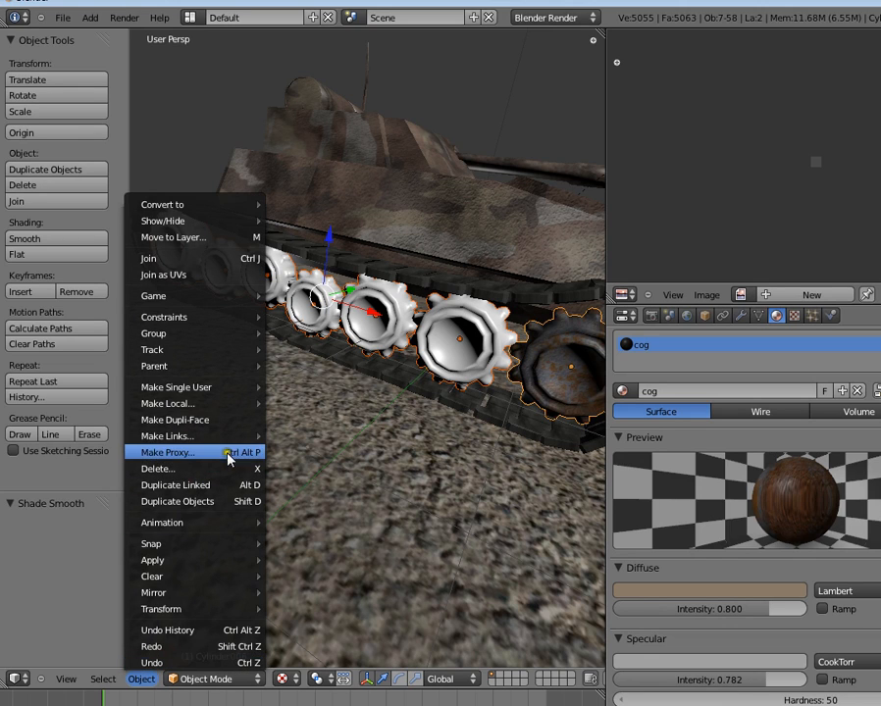
- Link the front wheel's cog material to the six plain wheels, with the front wheel as the active object
{"action": "right_click", "coordinate": [453, 343]}
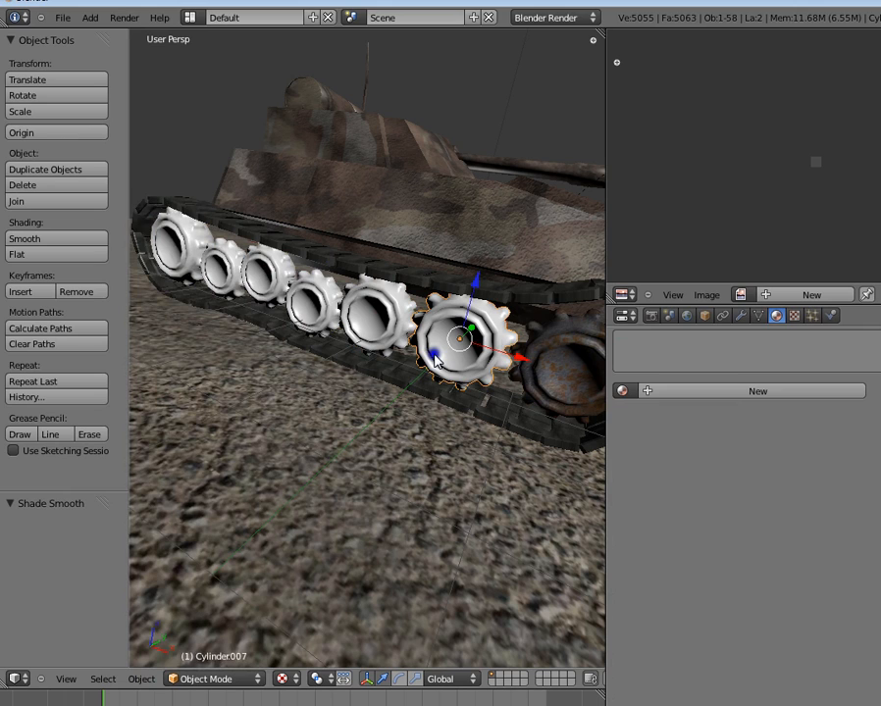
{"action": "right_click", "coordinate": [363, 316], "text": "shift"}
{"action": "right_click", "coordinate": [306, 306], "text": "shift"}
{"action": "right_click", "coordinate": [257, 275], "text": "shift"}
{"action": "right_click", "coordinate": [224, 263], "text": "shift"}
{"action": "right_click", "coordinate": [175, 248], "text": "shift"}
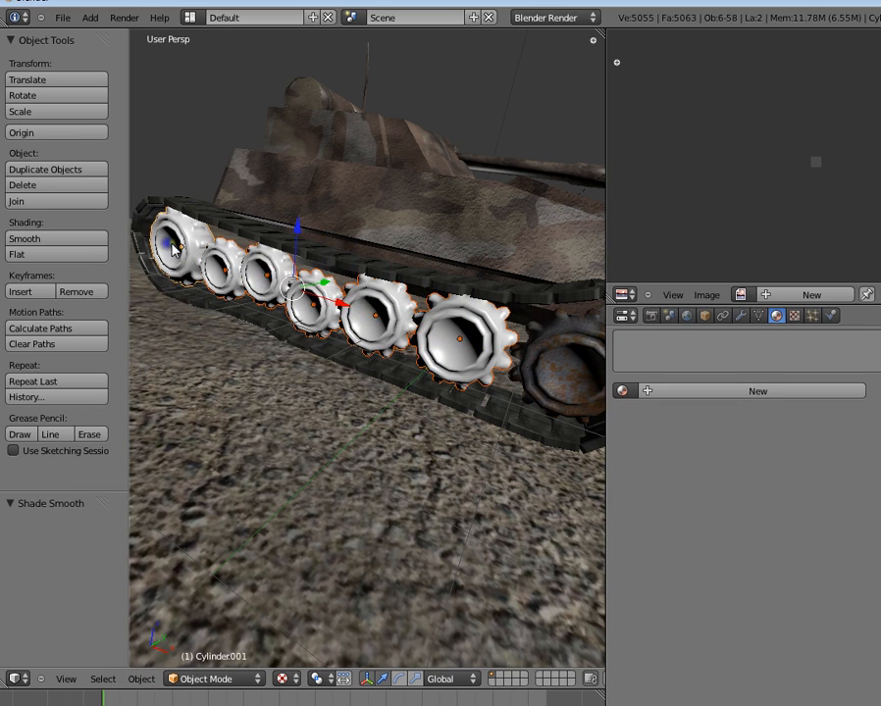
{"action": "right_click", "coordinate": [545, 367], "text": "shift"}
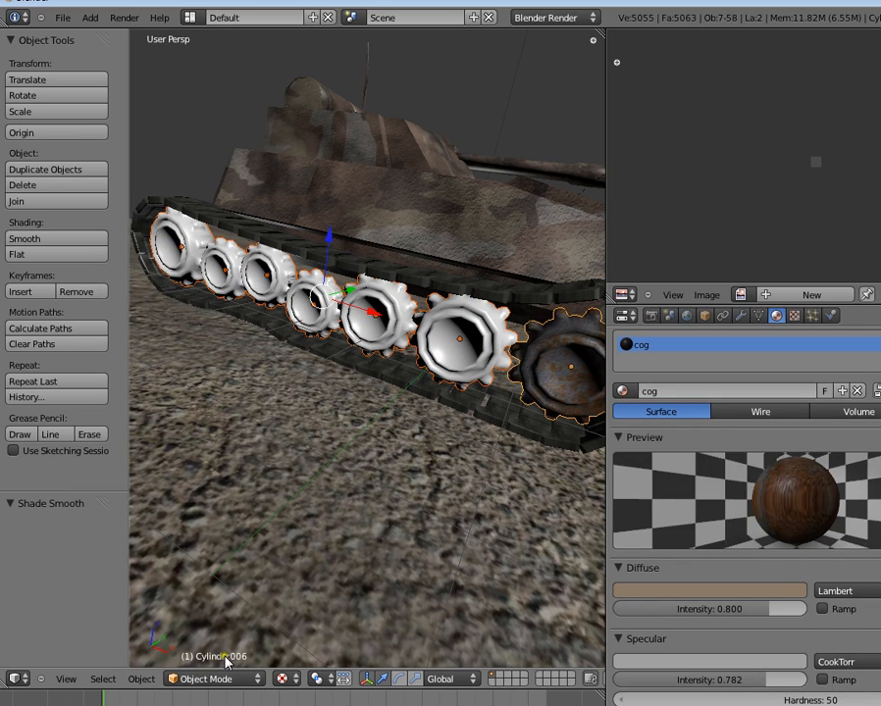
{"action": "left_click", "coordinate": [141, 679]}
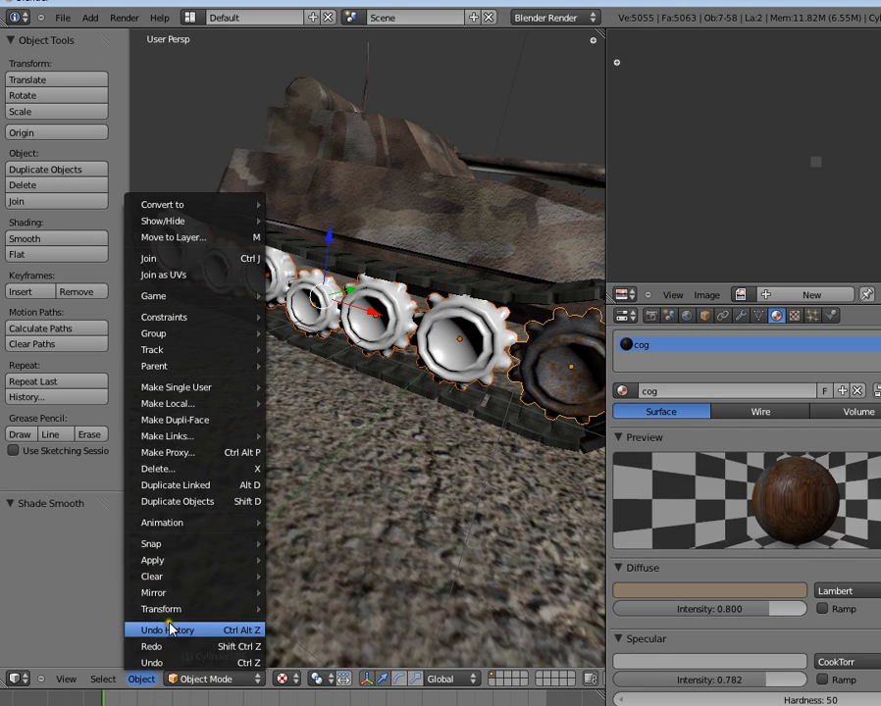
{"action": "mouse_move", "coordinate": [224, 434]}
{"action": "mouse_move", "coordinate": [294, 443]}
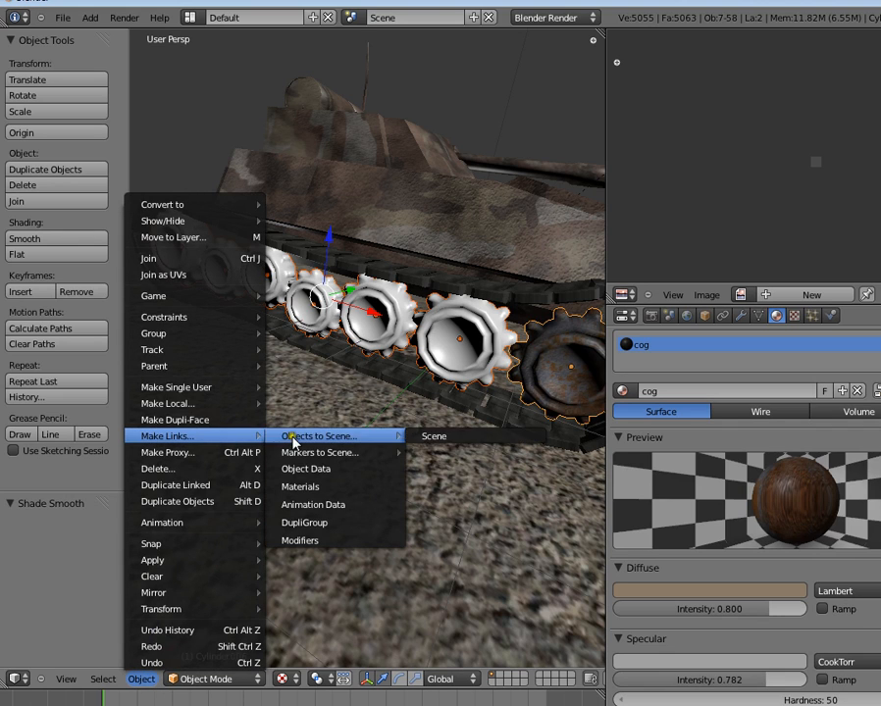
{"action": "left_click", "coordinate": [300, 486]}
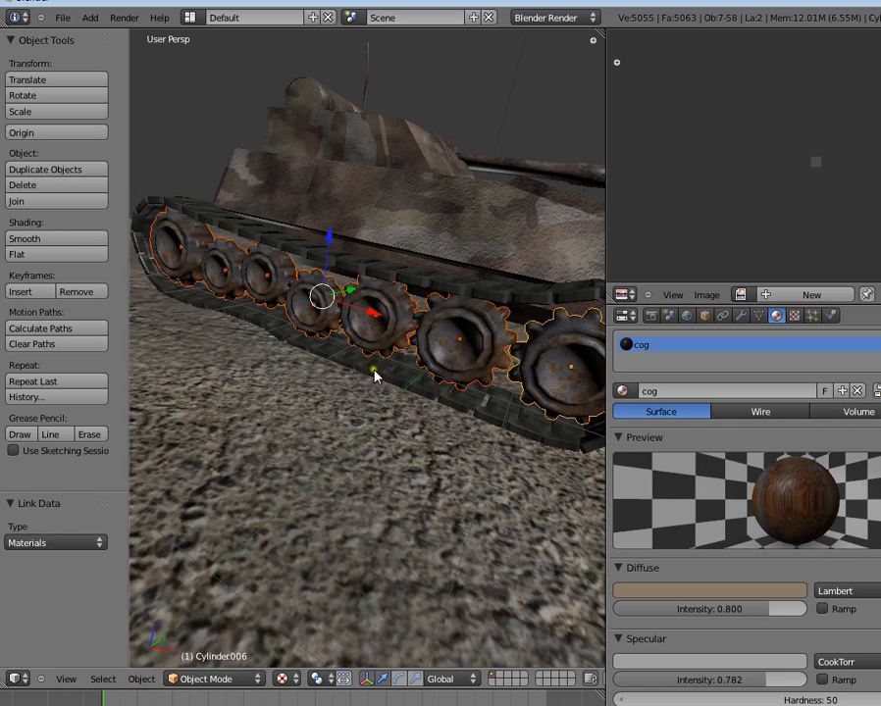
- Select the complete track with all its wheels and move it 2.303 along Y toward the tank body
{"action": "key", "text": "a"}
{"action": "scroll", "coordinate": [388, 388], "scroll_direction": "down", "scroll_amount": 4}
{"action": "middle_click_drag", "start_coordinate": [428, 412], "coordinate": [288, 275]}
{"action": "left_click_drag", "start_coordinate": [287, 276], "coordinate": [361, 473]}
{"action": "scroll", "coordinate": [299, 422], "scroll_direction": "down", "scroll_amount": 2}
{"action": "key", "text": "g"}
{"action": "key", "text": "y"}
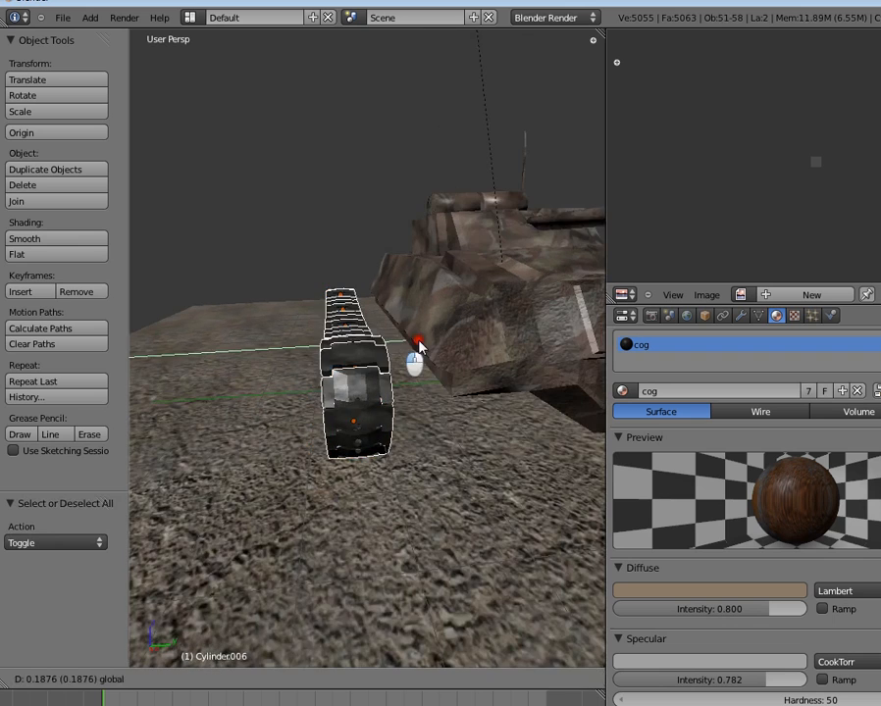
{"action": "left_click", "coordinate": [495, 342]}
- Adjust the track assembly's position under the hull's side by moving it -0.354 along Y
{"action": "middle_click_drag", "start_coordinate": [495, 342], "coordinate": [338, 379]}
{"action": "key", "text": "g"}
{"action": "key", "text": "y"}
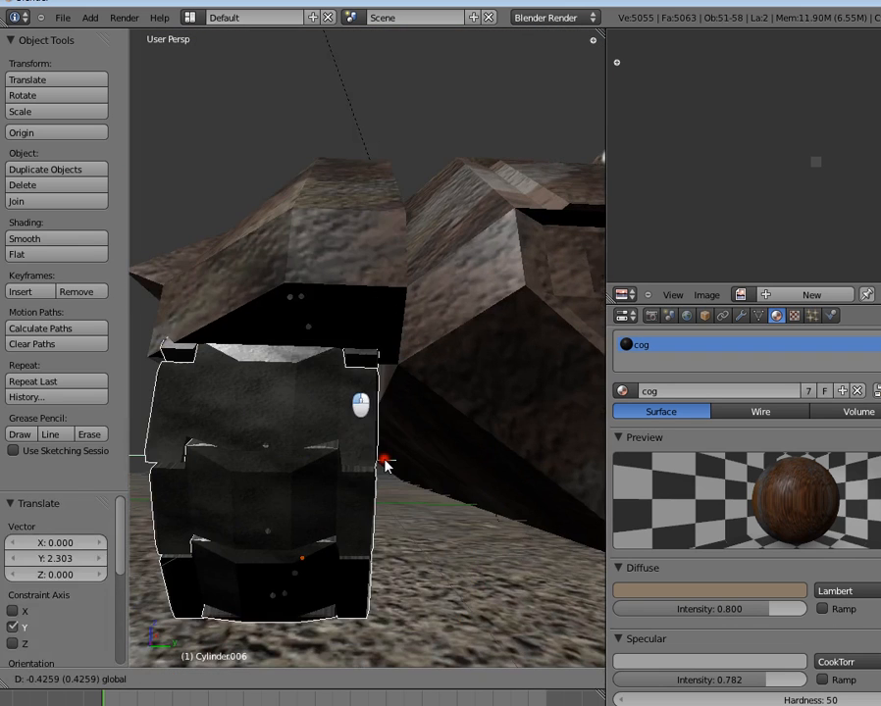
{"action": "left_click", "coordinate": [384, 435]}
- Add the tank body to the selection as active object and parent the track assembly to it as Object
{"action": "middle_click_drag", "start_coordinate": [383, 436], "coordinate": [360, 315]}
{"action": "right_click", "coordinate": [355, 347]}
{"action": "right_click", "coordinate": [355, 346]}
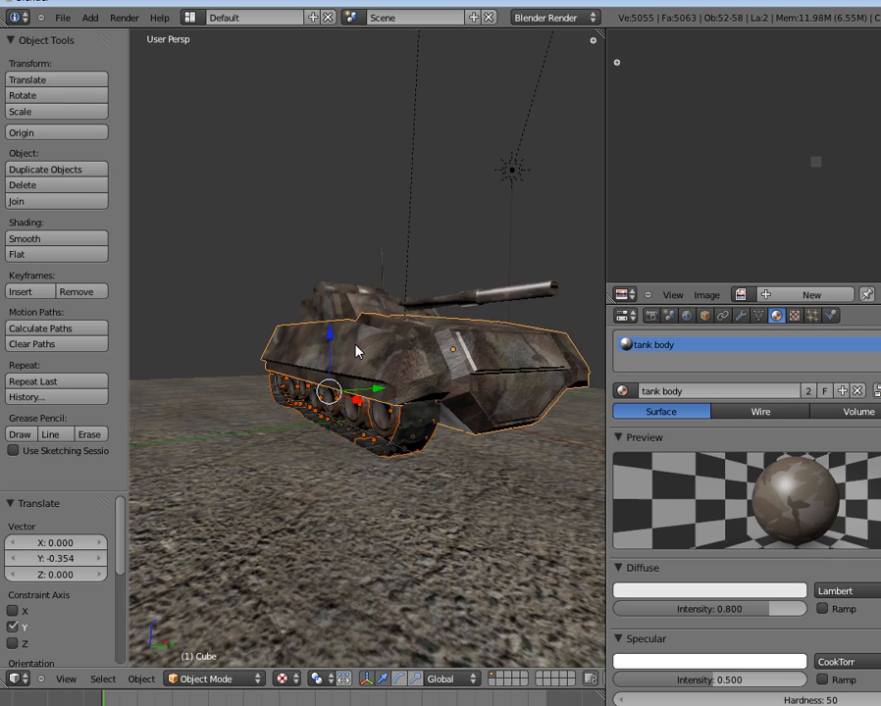
{"action": "key", "text": "ctrl+p"}
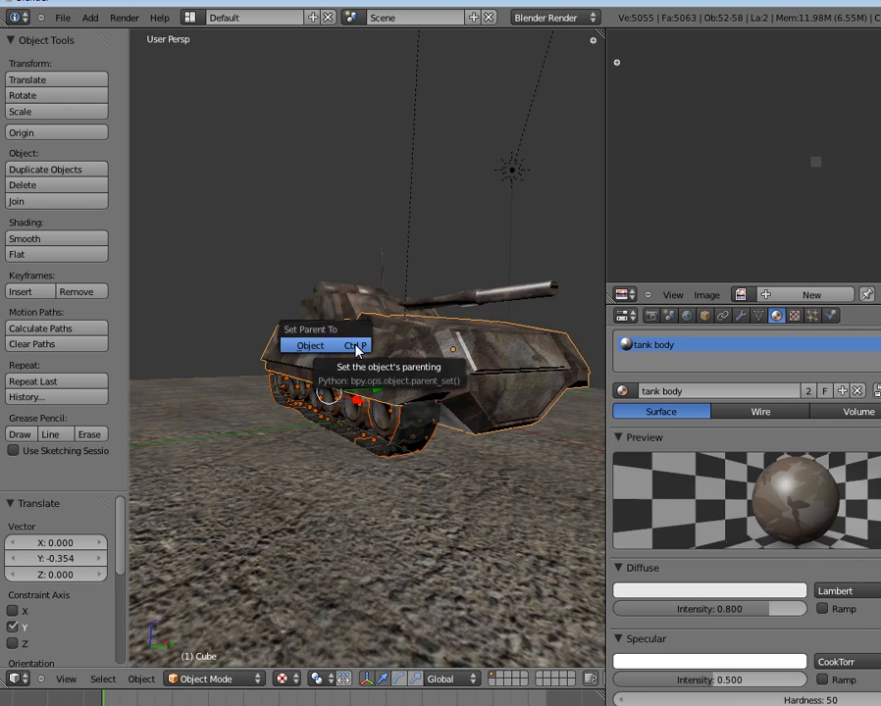
{"action": "left_click", "coordinate": [357, 346]}
- Duplicate the track and wheels without the tank body, moving the copy 4.613 along Y to the opposite side
{"action": "left_click", "coordinate": [400, 309]}
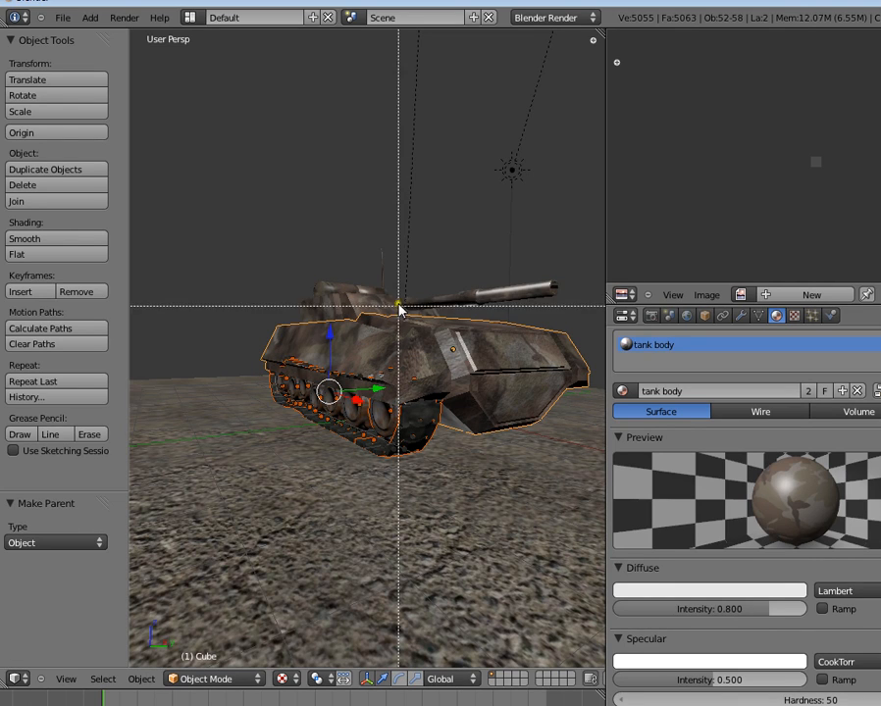
{"action": "middle_click_drag", "start_coordinate": [410, 327], "coordinate": [312, 353]}
{"action": "key", "text": "shift+d"}
{"action": "key", "text": "y"}
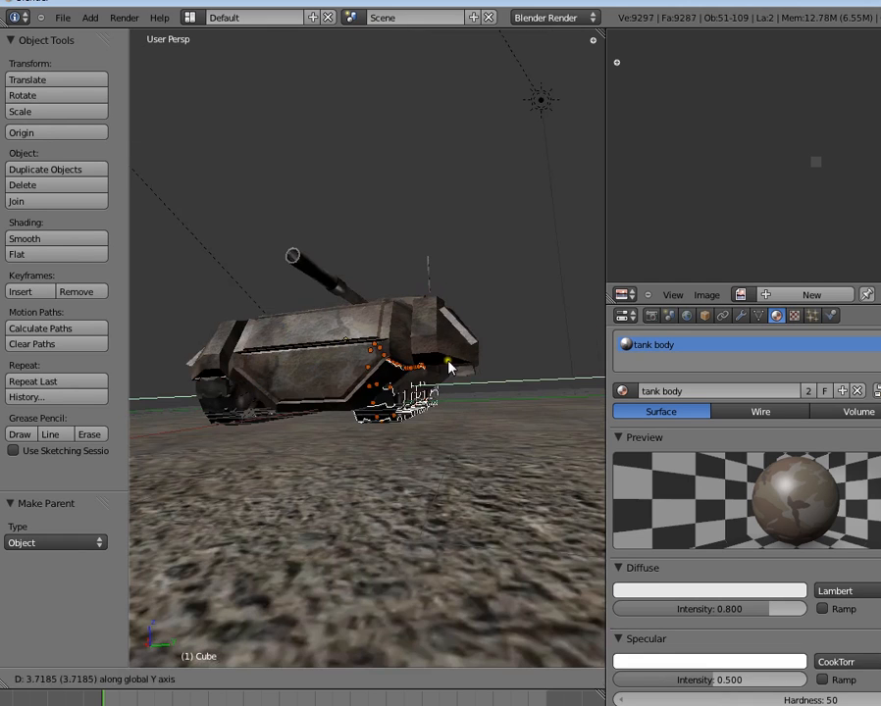
{"action": "left_click", "coordinate": [468, 364]}
- Fine-tune the duplicated track under the opposite side of the hull by moving it 0.491 along Y
{"action": "scroll", "coordinate": [364, 345], "scroll_direction": "up", "scroll_amount": 3}
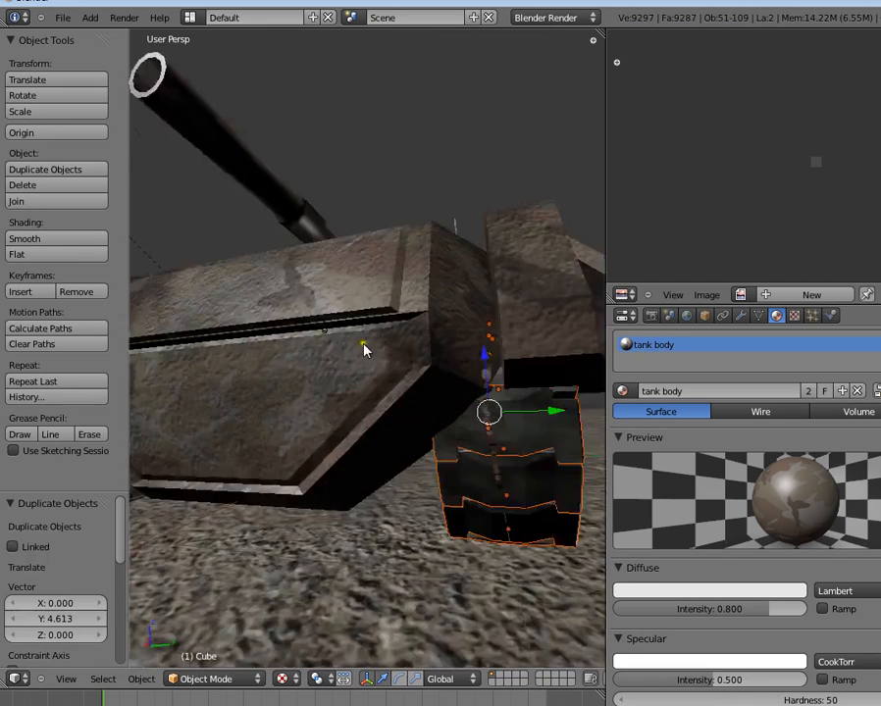
{"action": "middle_click_drag", "start_coordinate": [364, 345], "coordinate": [355, 381]}
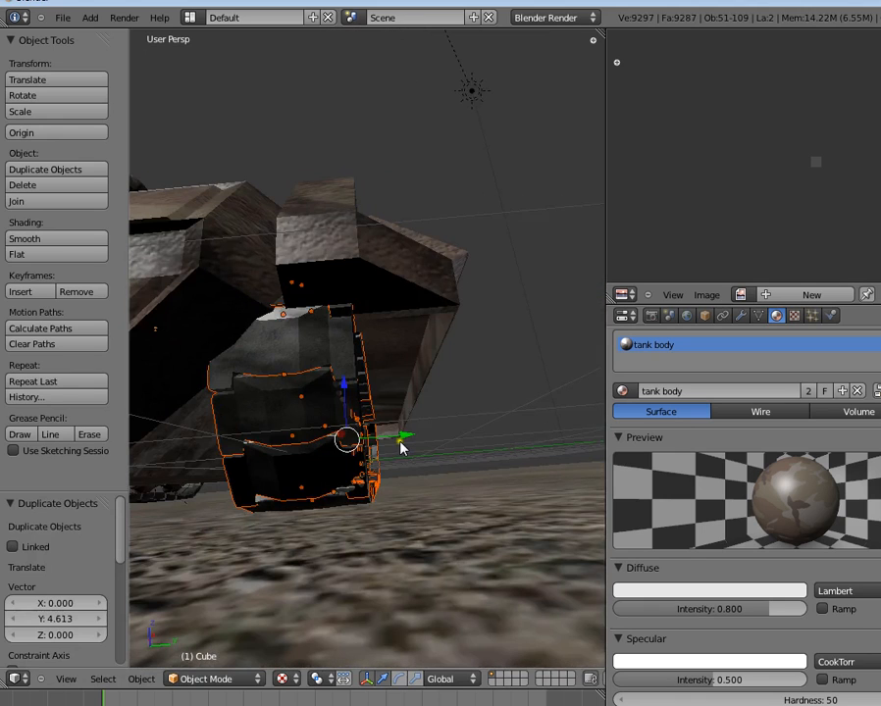
{"action": "left_click_drag", "start_coordinate": [401, 437], "coordinate": [365, 404]}
- Select the wheels that share the cog material, keeping only the seven on the duplicated track's side selected
{"action": "middle_click_drag", "start_coordinate": [364, 404], "coordinate": [304, 422]}
{"action": "right_click", "coordinate": [243, 382]}
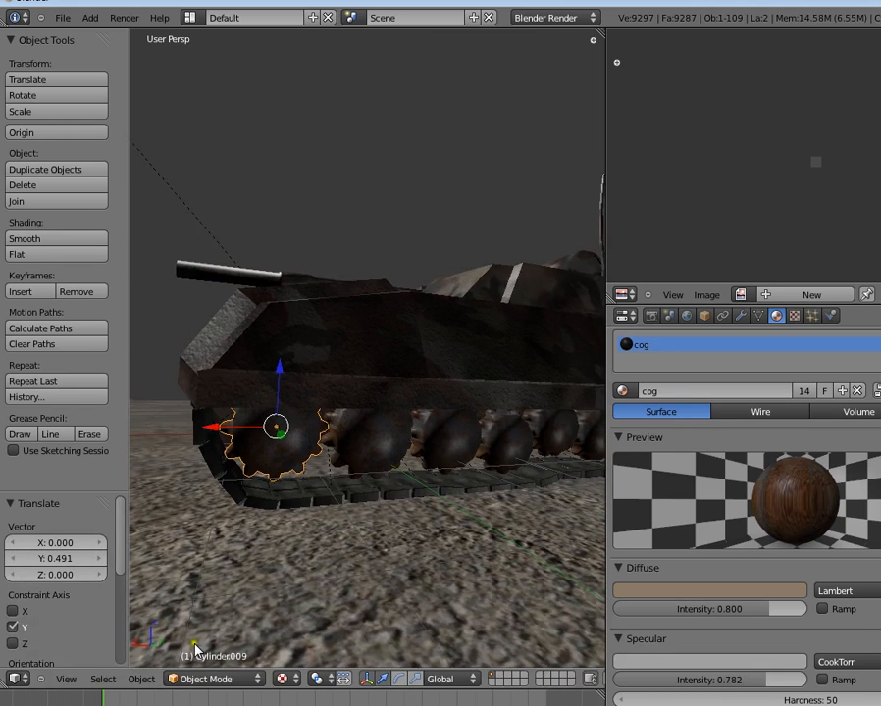
{"action": "left_click", "coordinate": [103, 679]}
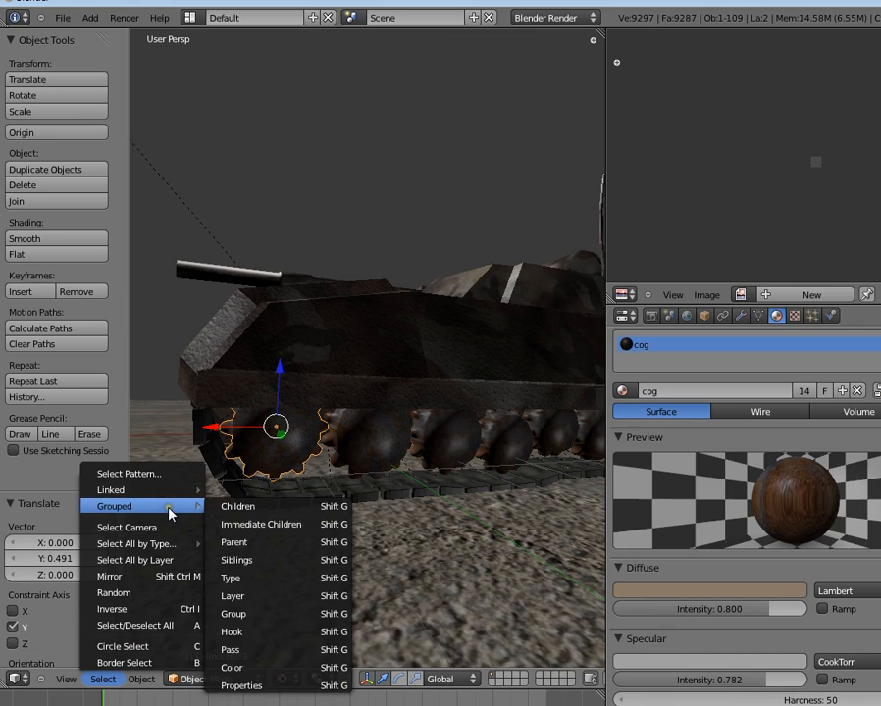
{"action": "mouse_move", "coordinate": [169, 494]}
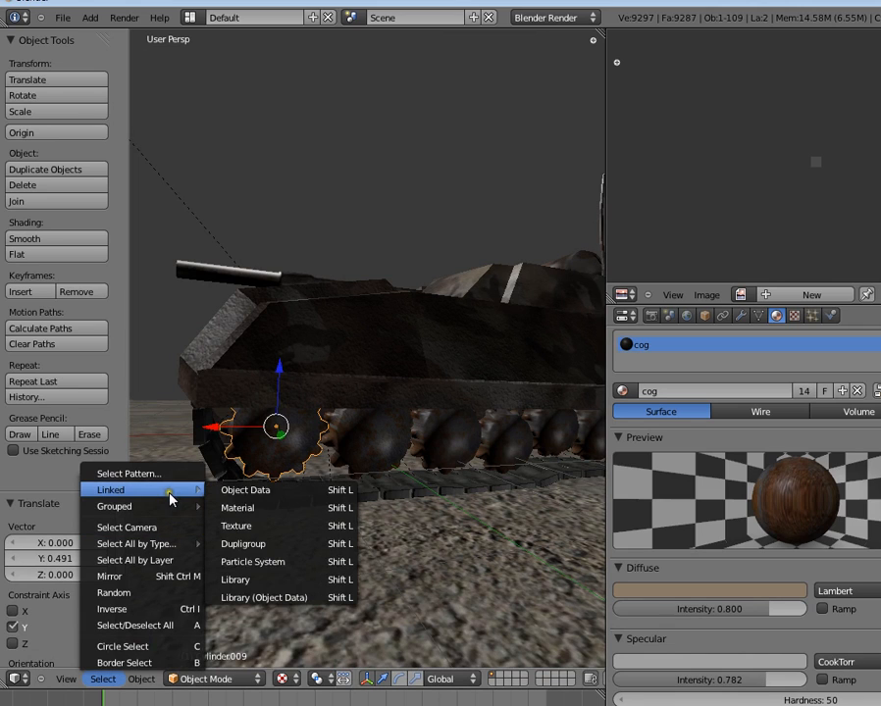
{"action": "left_click", "coordinate": [278, 508]}
{"action": "scroll", "coordinate": [324, 471], "scroll_direction": "down", "scroll_amount": 6}
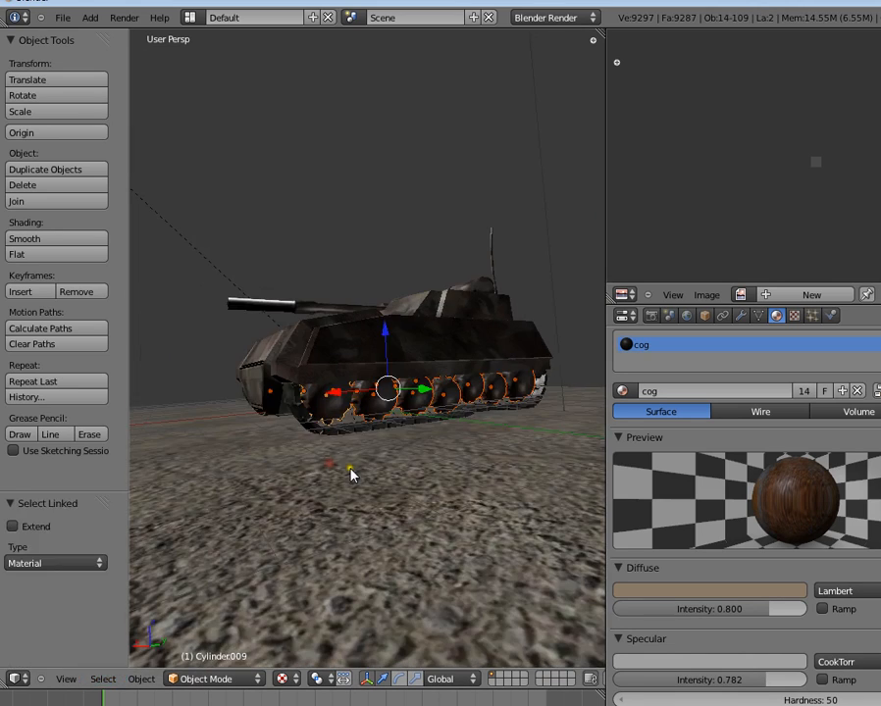
{"action": "middle_click_drag", "start_coordinate": [351, 474], "coordinate": [303, 433]}
{"action": "scroll", "coordinate": [301, 428], "scroll_direction": "up", "scroll_amount": 3}
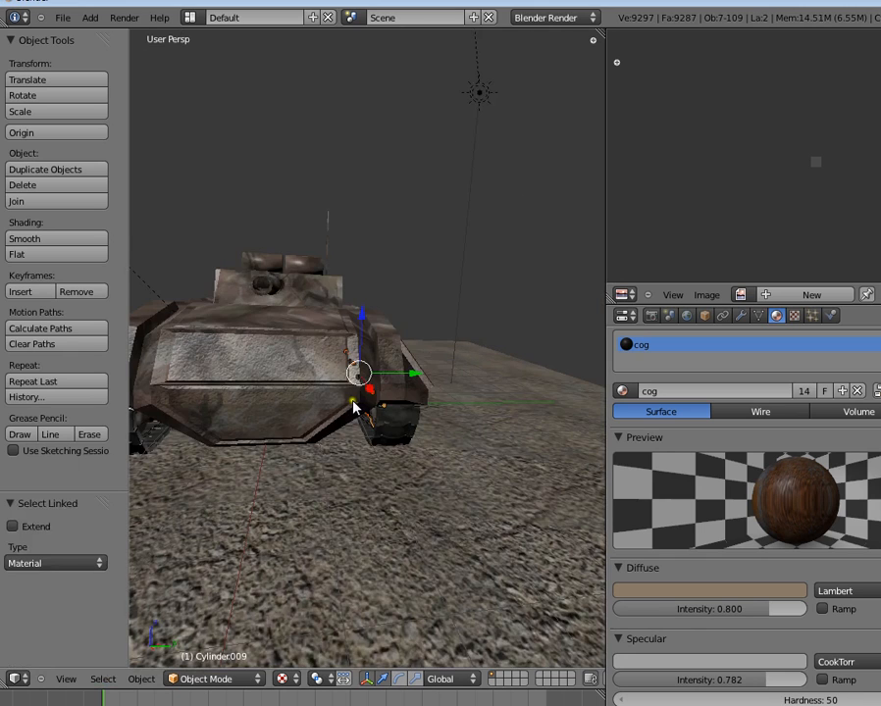
- Mirror the selected wheels by scaling them -1 along the global Y axis, and deselect everything
{"action": "middle_click_drag", "start_coordinate": [353, 405], "coordinate": [439, 429]}
{"action": "scroll", "coordinate": [439, 429], "scroll_direction": "up", "scroll_amount": 1}
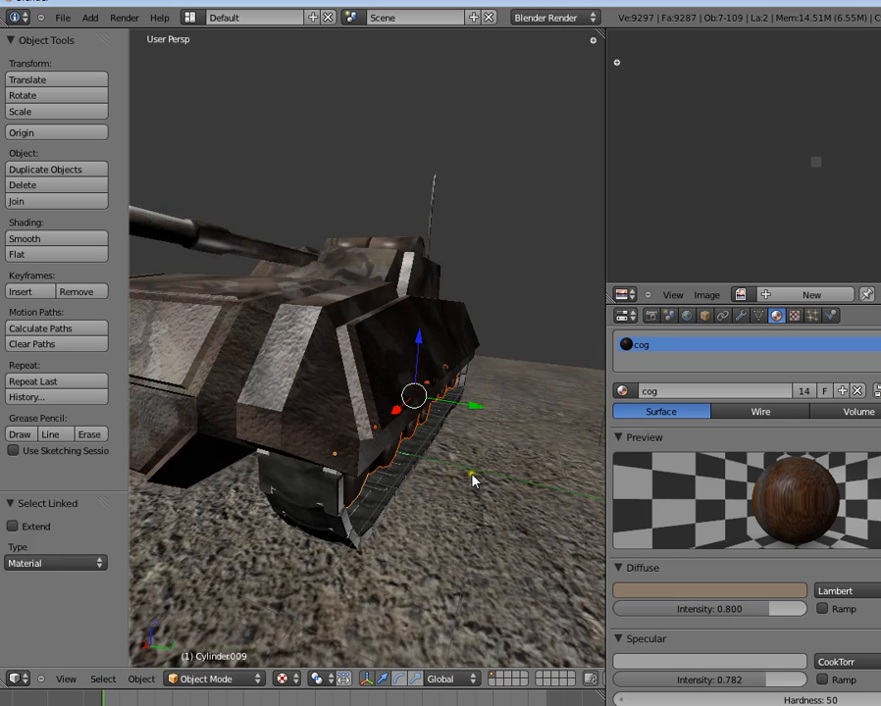
{"action": "type", "text": "sy-1"}
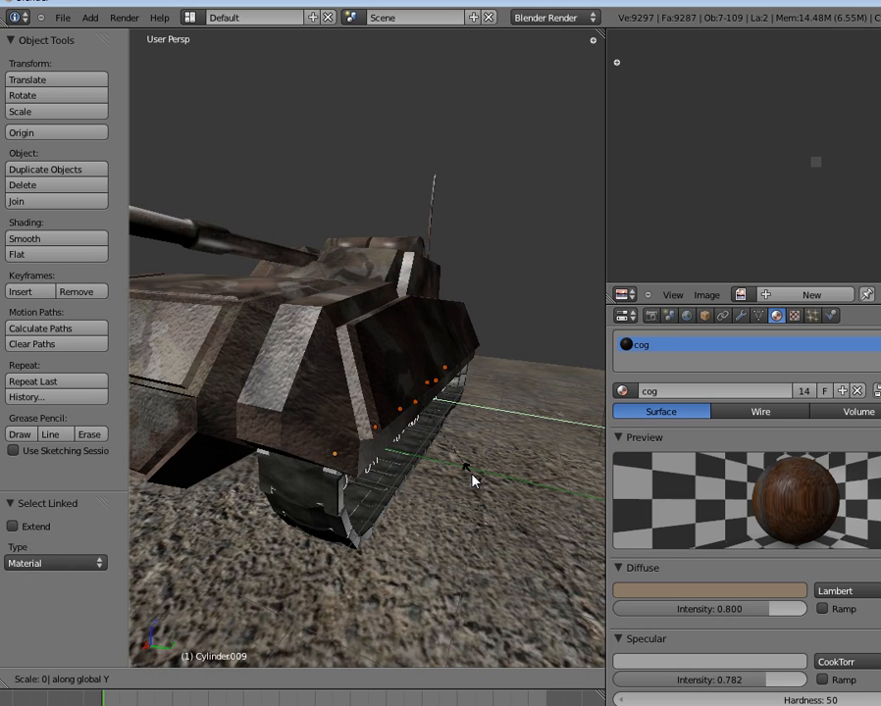
{"action": "key", "text": "Return"}
{"action": "middle_click_drag", "start_coordinate": [451, 423], "coordinate": [334, 330]}
{"action": "key", "text": "a"}
- Hide the tool shelf and widen the 3D view to give the tank scene more room
{"action": "middle_click_drag", "start_coordinate": [426, 419], "coordinate": [461, 387]}
{"action": "scroll", "coordinate": [330, 375], "scroll_direction": "down", "scroll_amount": 4}
{"action": "scroll", "coordinate": [421, 363], "scroll_direction": "up", "scroll_amount": 3}
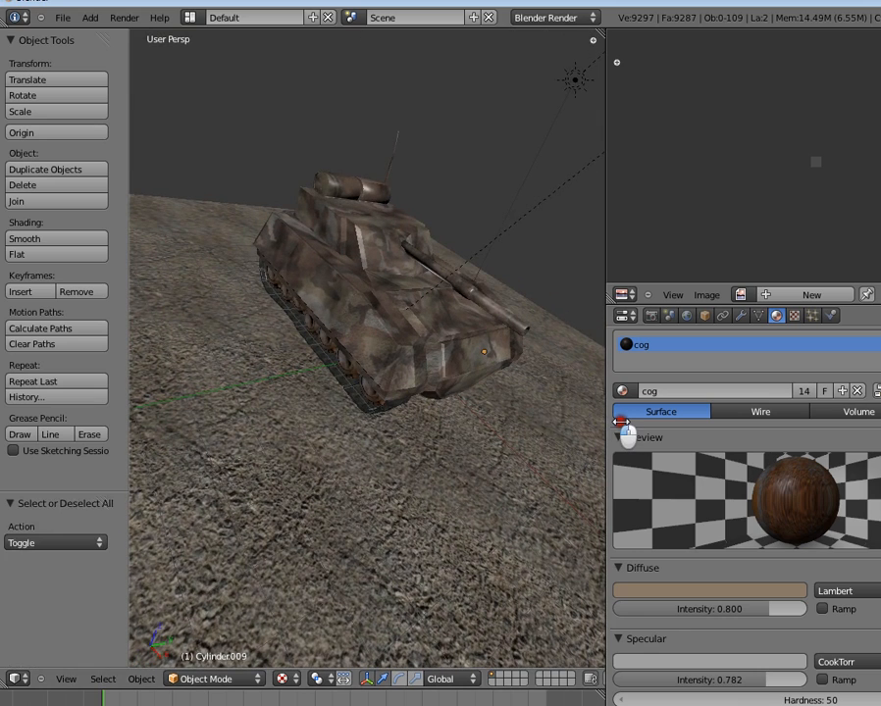
{"action": "left_click_drag", "start_coordinate": [620, 422], "coordinate": [498, 431]}
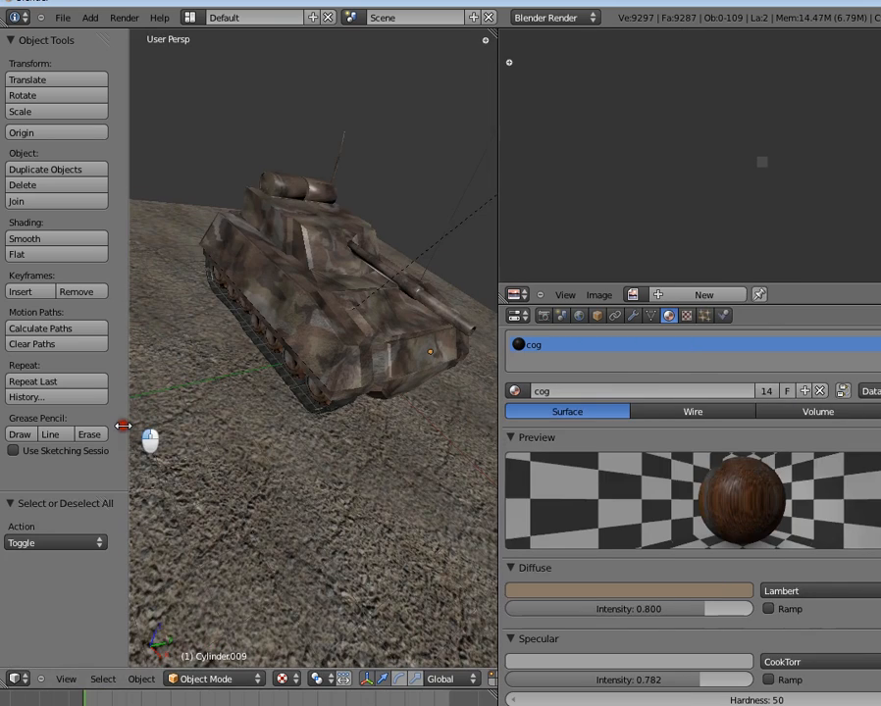
{"action": "key", "text": "t"}
{"action": "left_click_drag", "start_coordinate": [499, 438], "coordinate": [638, 449]}
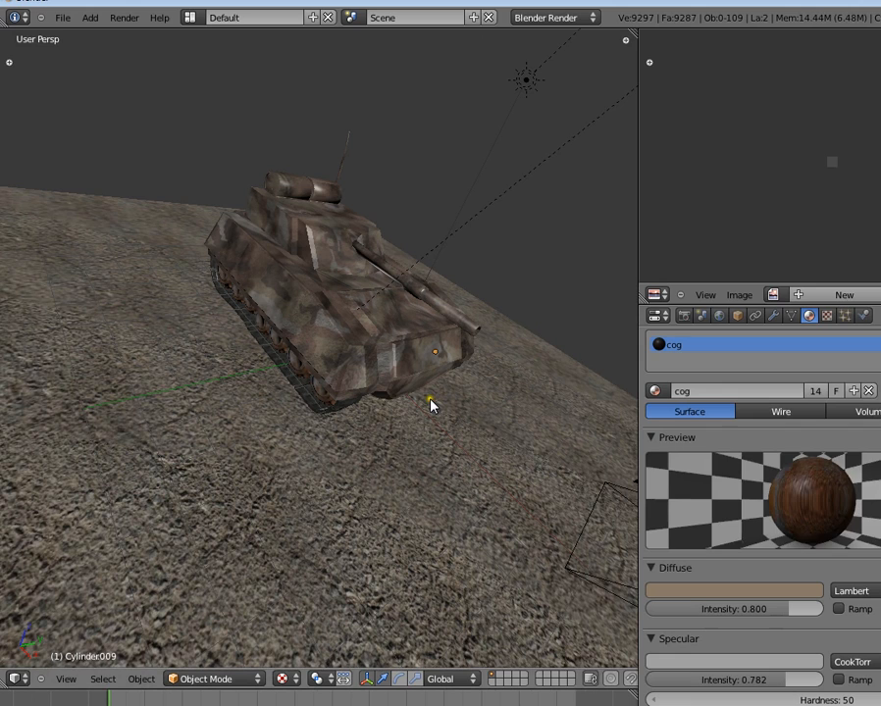
- Look through the camera, select it and set its focal length to 19.443 mm
{"action": "key", "text": "KP_0"}
{"action": "right_click", "coordinate": [384, 438]}
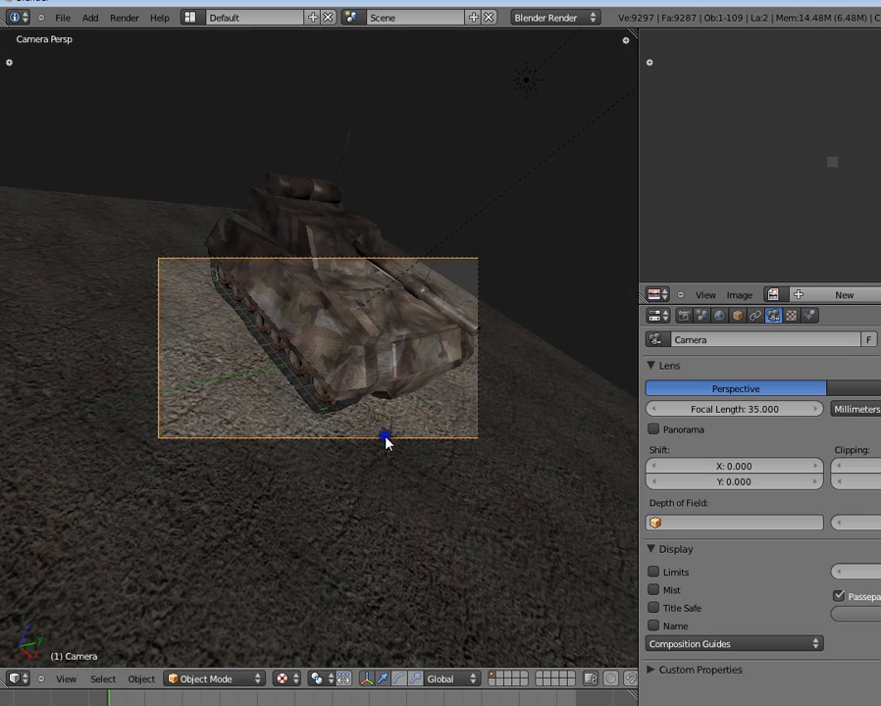
{"action": "left_click_drag", "start_coordinate": [771, 441], "coordinate": [744, 443]}
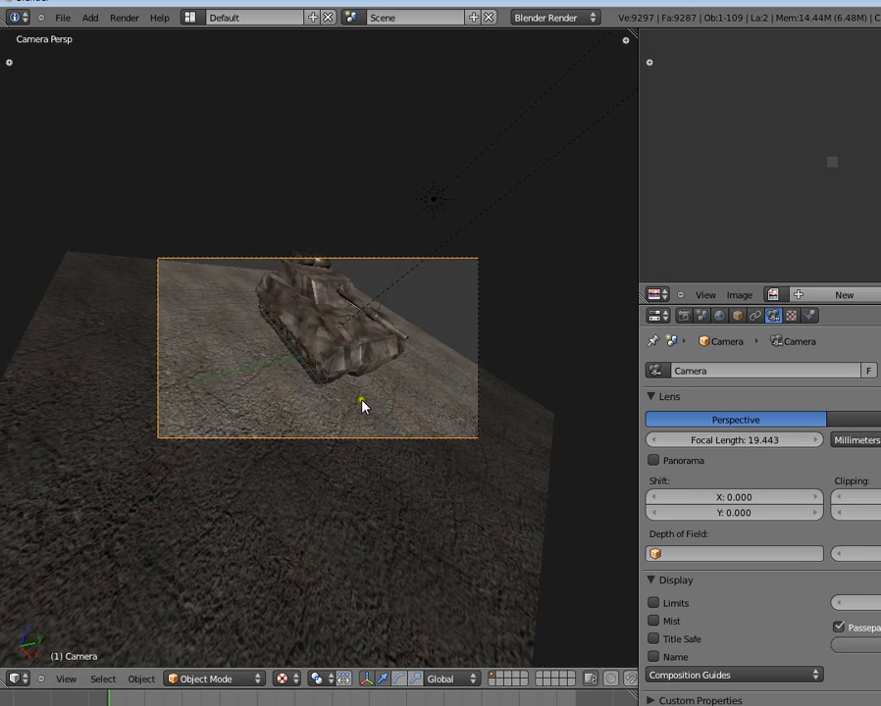
- Move the camera so the whole tank fits inside the frame, and render a test image
{"action": "key", "text": "g"}
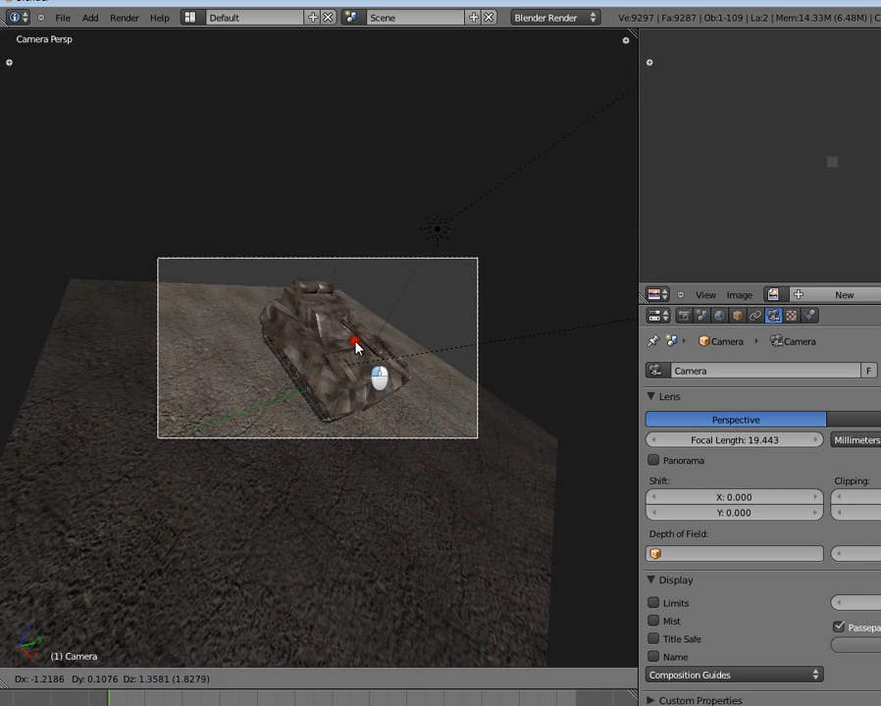
{"action": "left_click", "coordinate": [384, 383]}
{"action": "scroll", "coordinate": [384, 383], "scroll_direction": "up", "scroll_amount": 2}
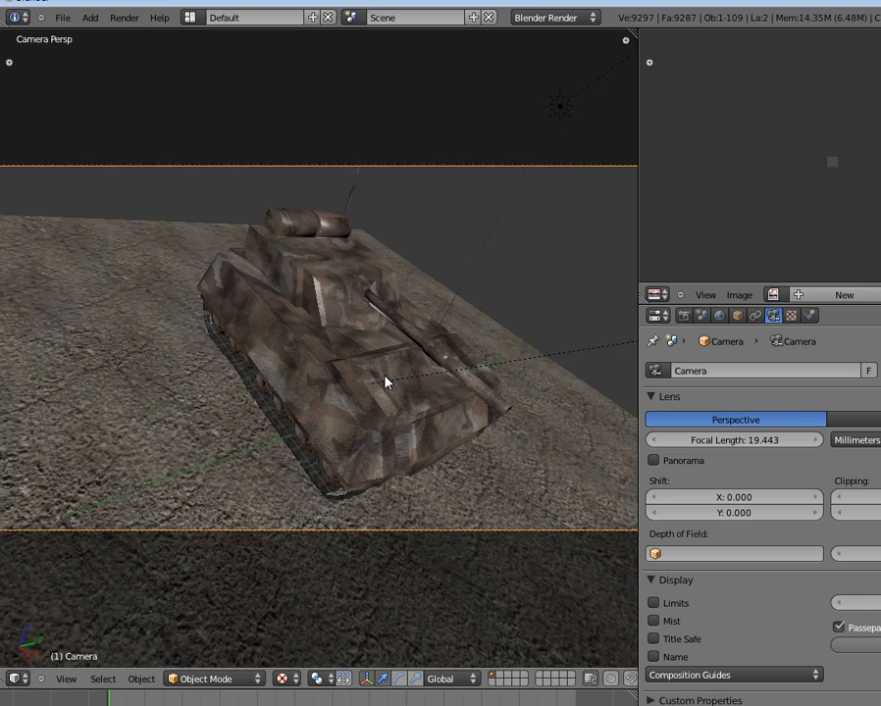
{"action": "key", "text": "F12"}
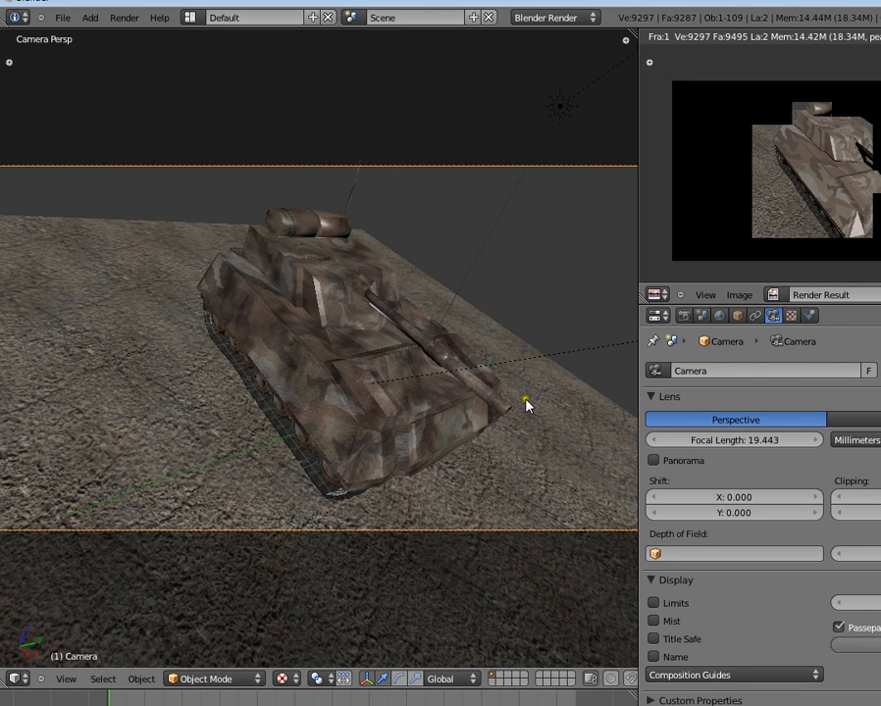
- Move and rotate the camera to view the tank's front corner from a lower angle
{"action": "middle_click_drag", "start_coordinate": [550, 383], "coordinate": [548, 358]}
{"action": "key", "text": "g"}
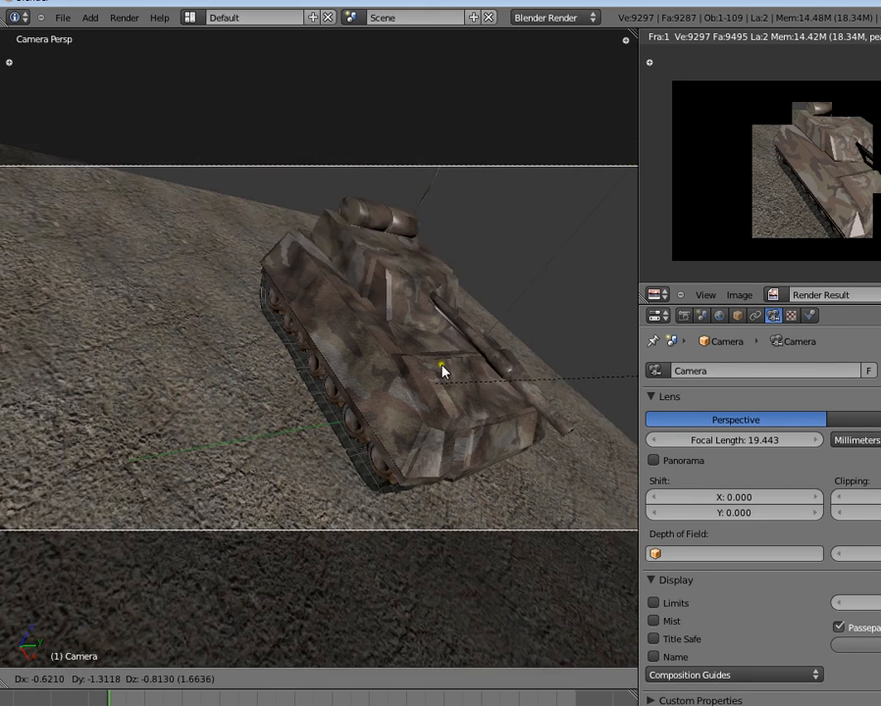
{"action": "left_click", "coordinate": [442, 368]}
{"action": "key", "text": "r"}
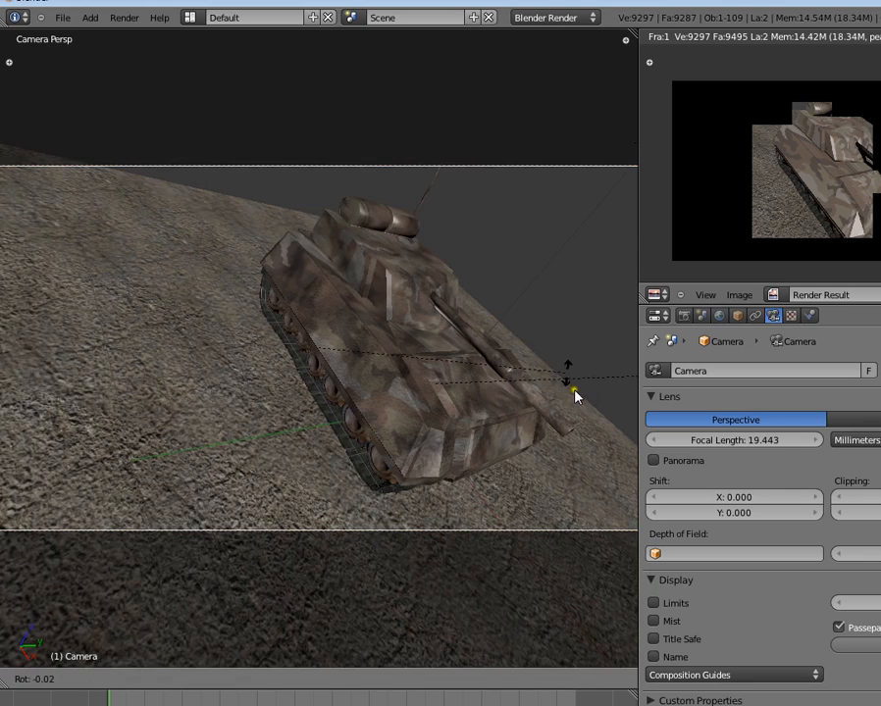
{"action": "left_click", "coordinate": [516, 465]}
{"action": "key", "text": "g"}
{"action": "left_click", "coordinate": [534, 506]}
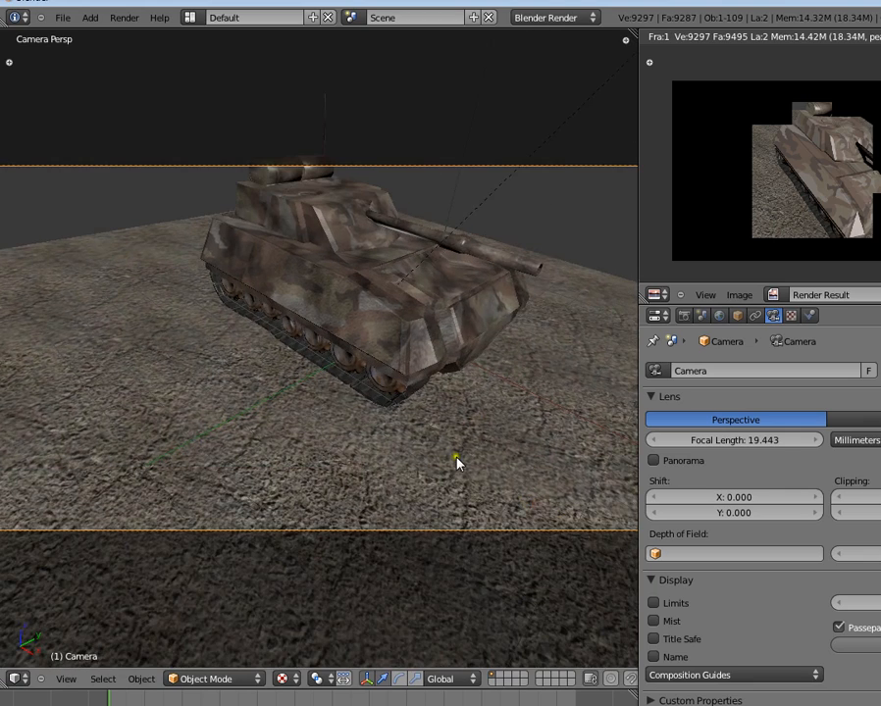
- Shift the camera again and tilt it about its local X axis to bring the whole tank into the frame
{"action": "key", "text": "g"}
{"action": "left_click", "coordinate": [455, 428]}
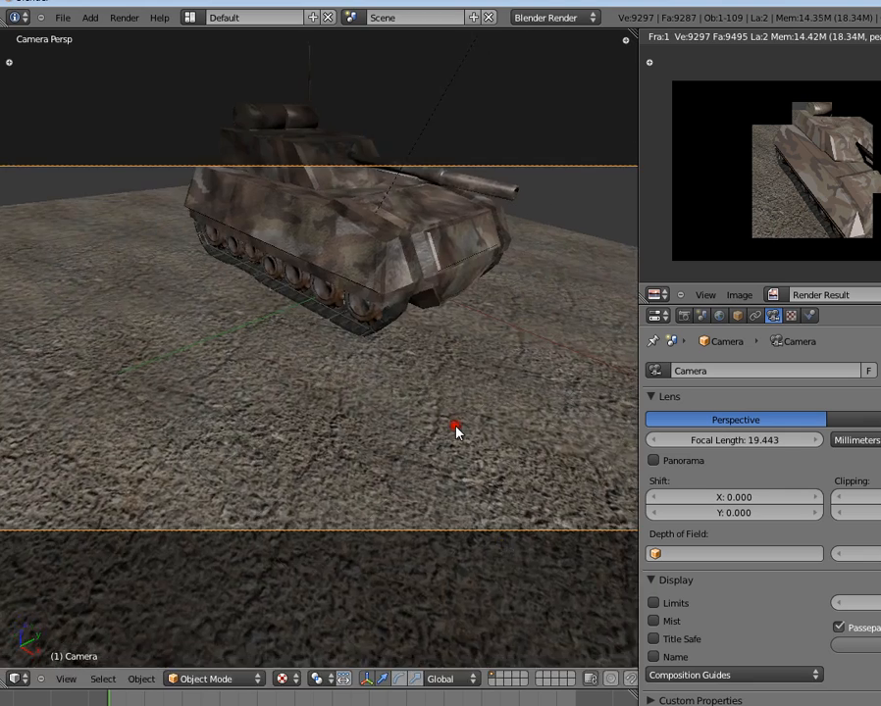
{"action": "key", "text": "r"}
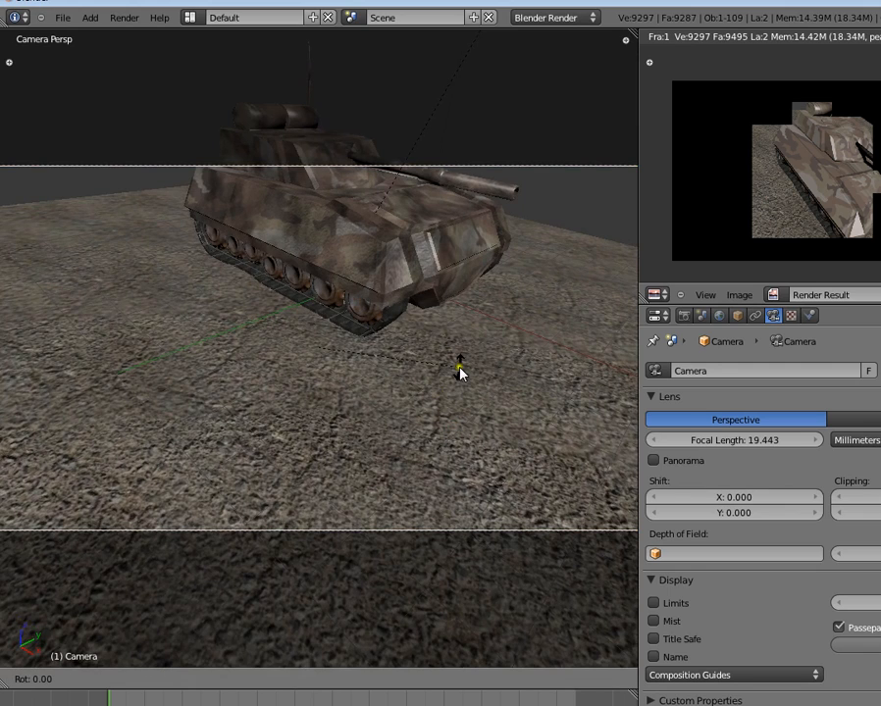
{"action": "key", "text": "x"}
{"action": "key", "text": "x"}
{"action": "left_click", "coordinate": [452, 320]}
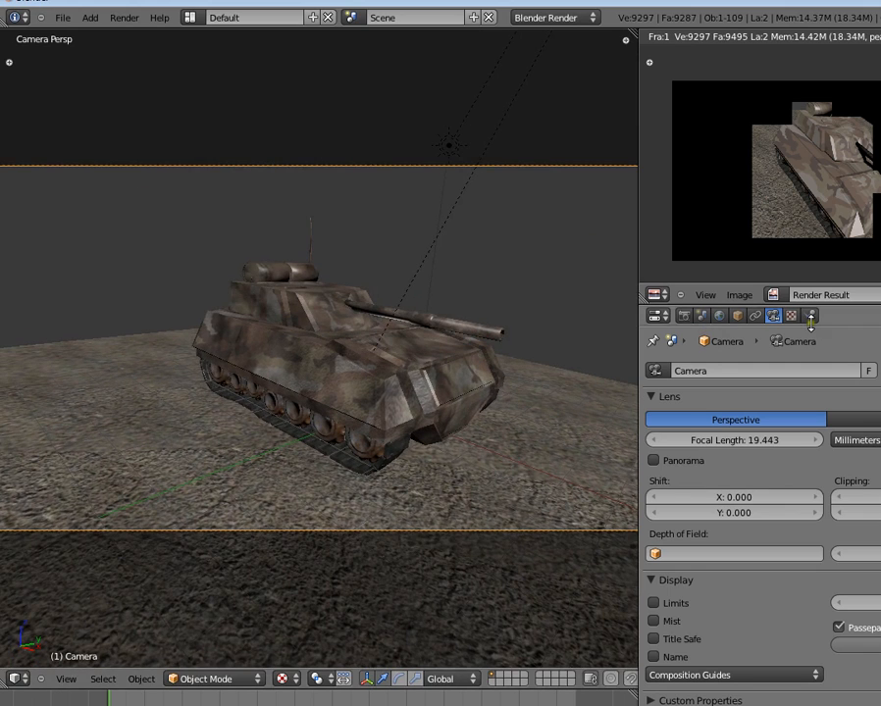
- Enable Ambient Occlusion in the world settings and render the scene
{"action": "left_click", "coordinate": [719, 315]}
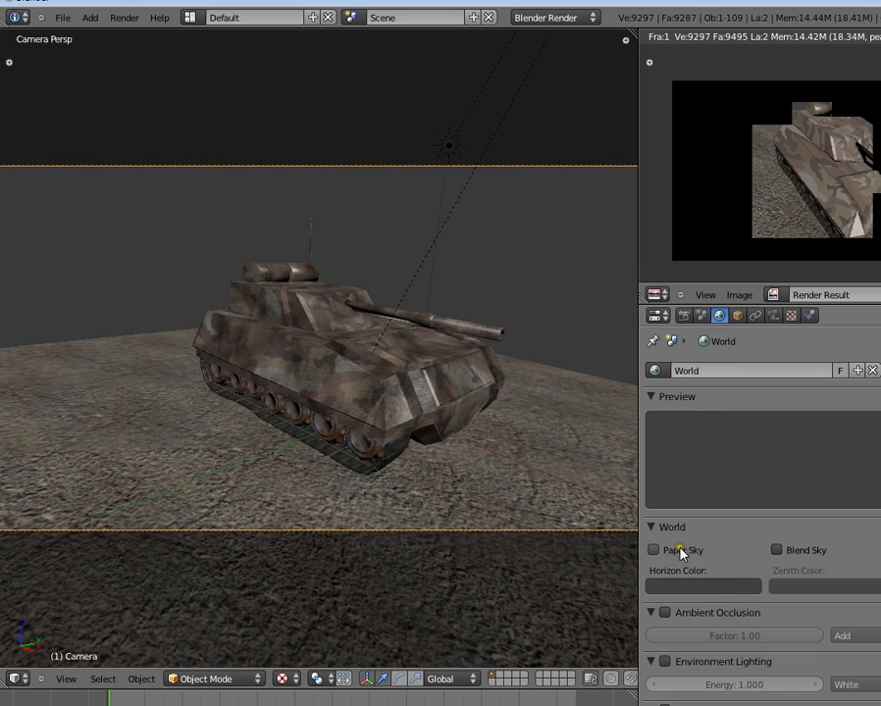
{"action": "left_click", "coordinate": [684, 613]}
{"action": "left_click", "coordinate": [664, 613]}
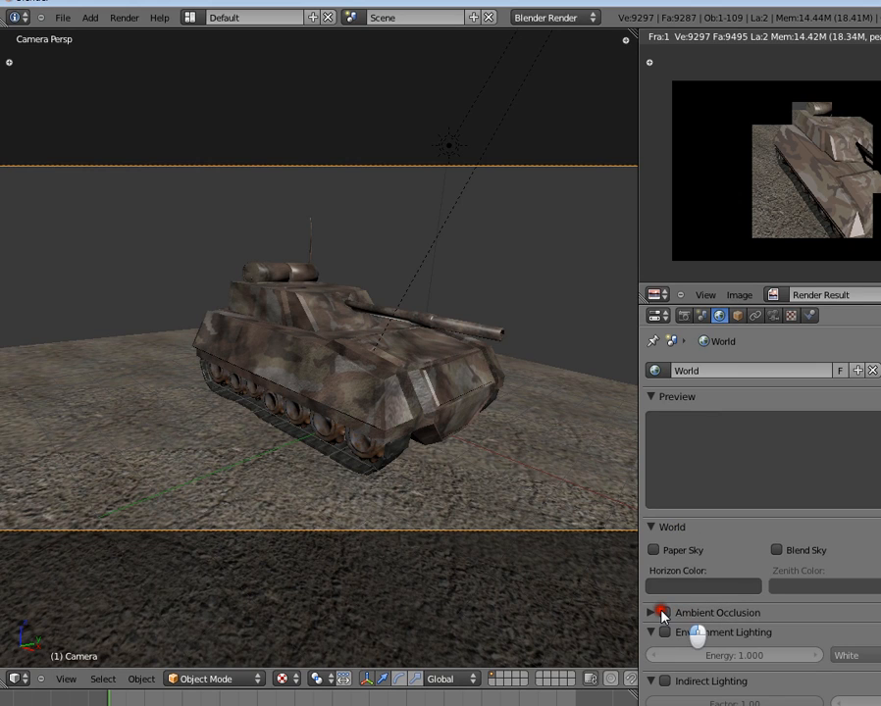
{"action": "left_click", "coordinate": [671, 613]}
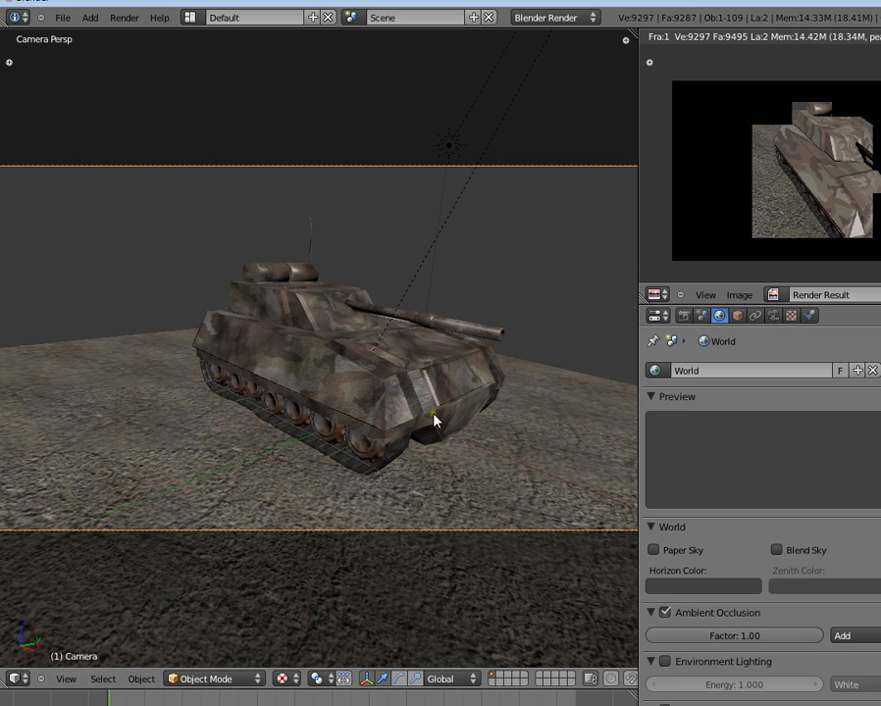
{"action": "key", "text": "F12"}
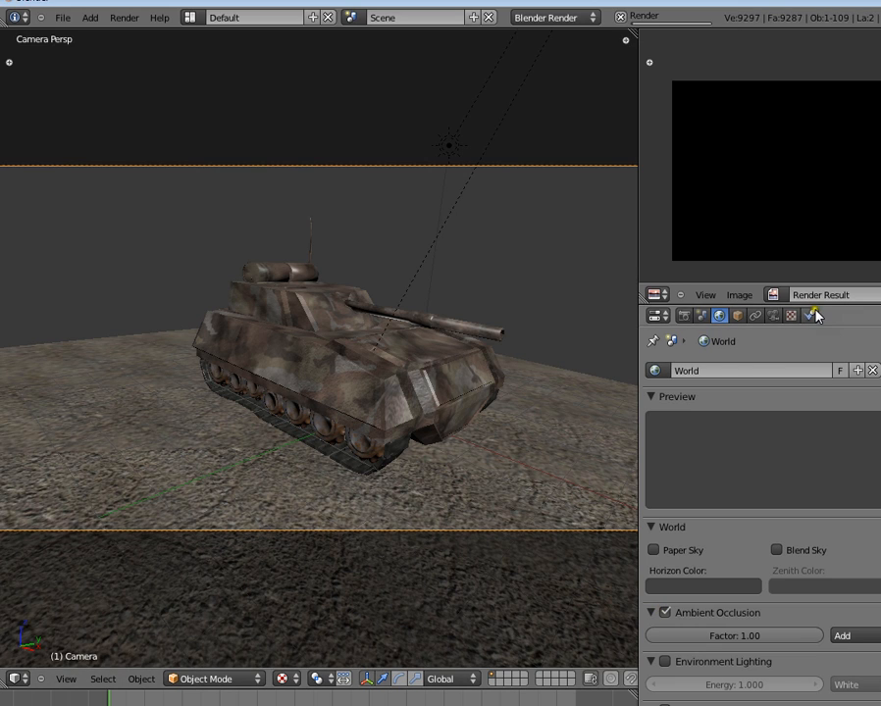
- Enlarge the render result area in height and width for a bigger view of the image
{"action": "left_click_drag", "start_coordinate": [830, 435], "coordinate": [746, 420]}
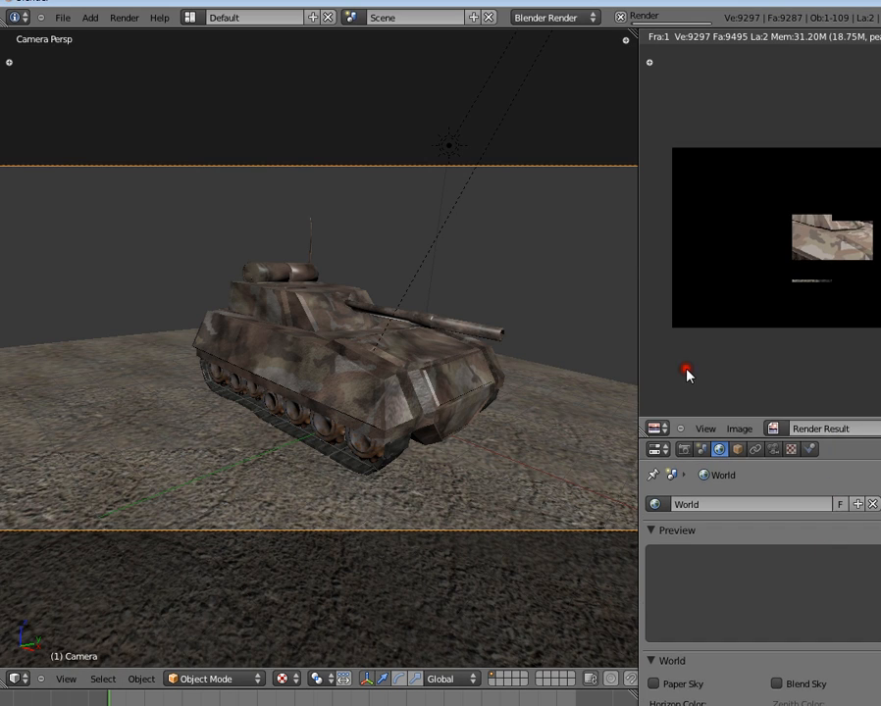
{"action": "left_click_drag", "start_coordinate": [638, 343], "coordinate": [599, 318]}
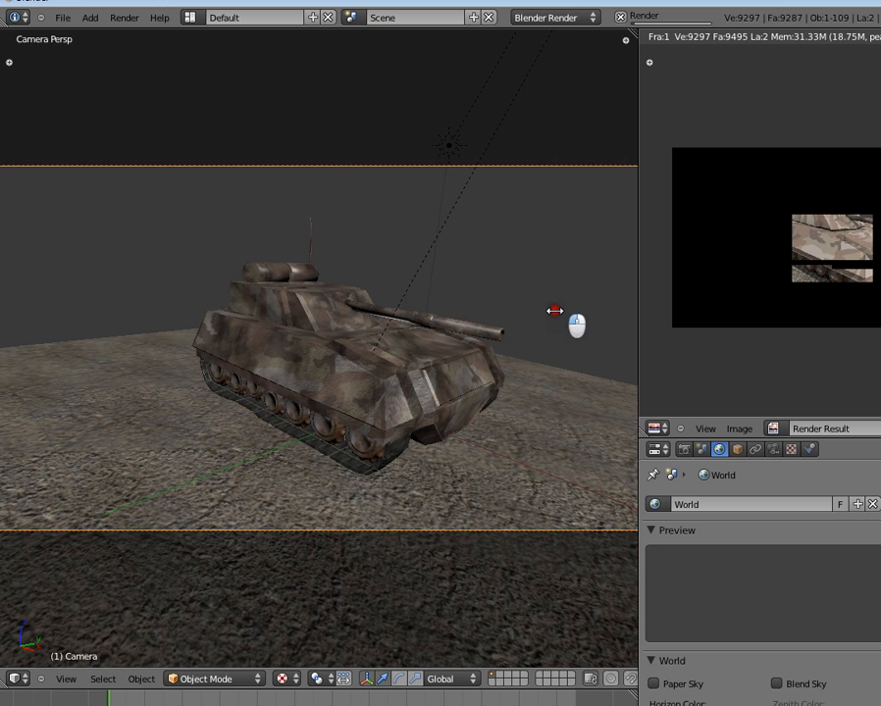
{"action": "left_click_drag", "start_coordinate": [554, 311], "coordinate": [553, 310]}
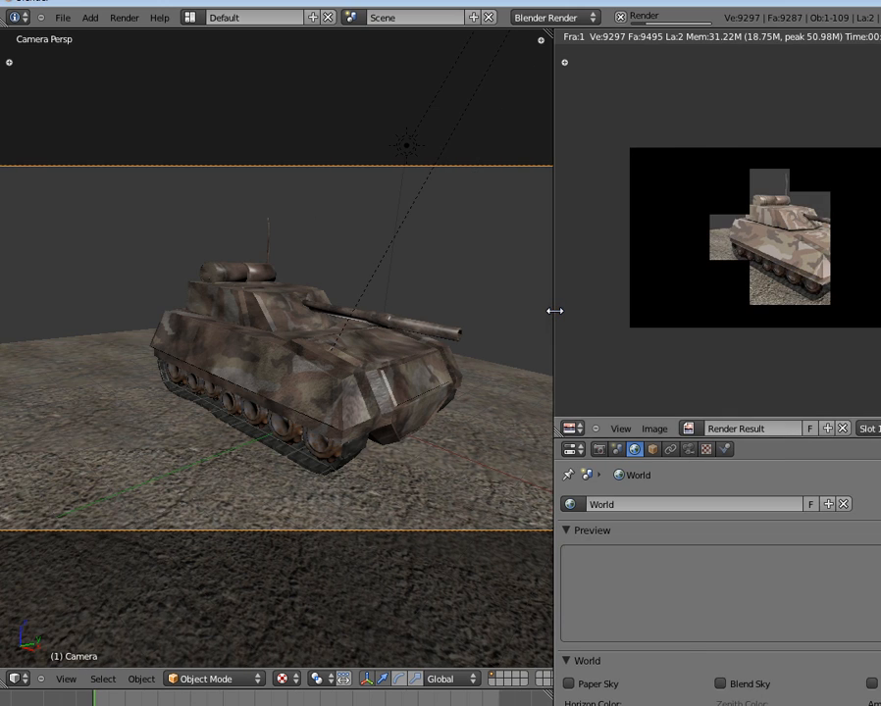
- Examine the rendered tank's camouflage, tracks and wheels up close and as a whole
{"action": "scroll", "coordinate": [741, 298], "scroll_direction": "up", "scroll_amount": 3}
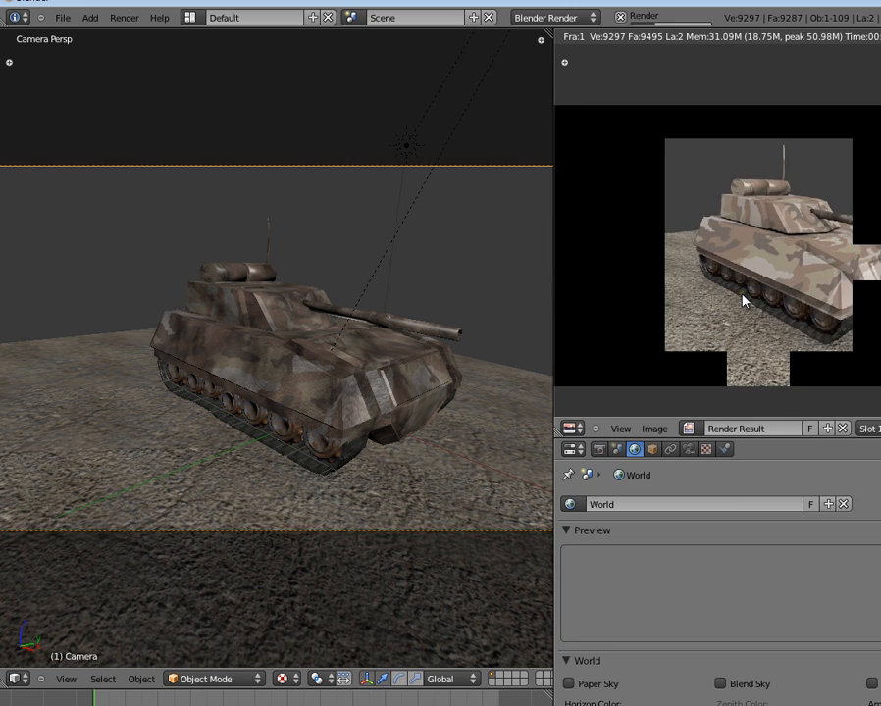
{"action": "scroll", "coordinate": [741, 300], "scroll_direction": "up", "scroll_amount": 2}
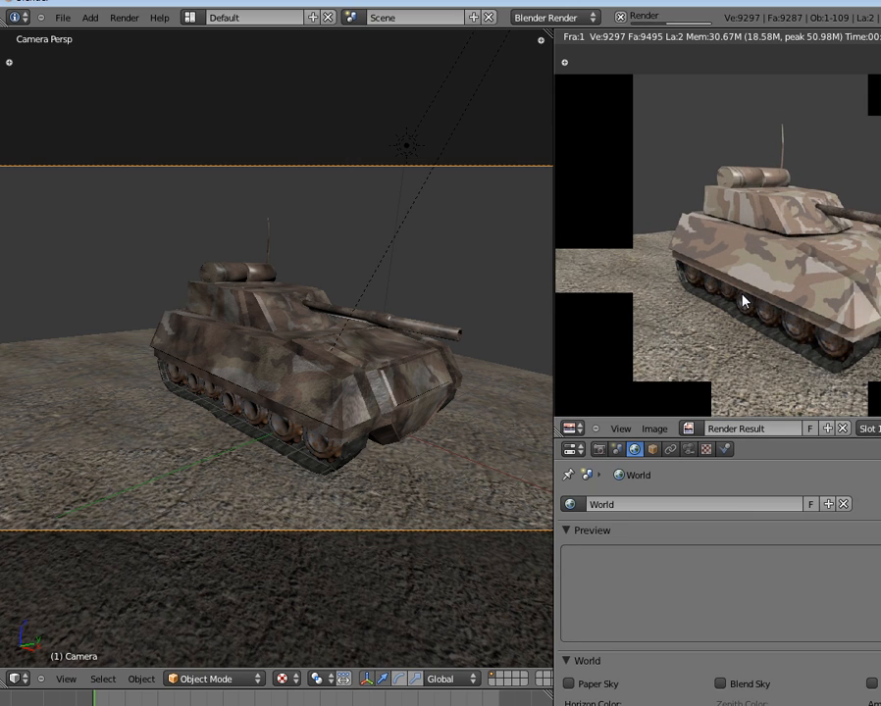
{"action": "scroll", "coordinate": [742, 300], "scroll_direction": "down", "scroll_amount": 1}
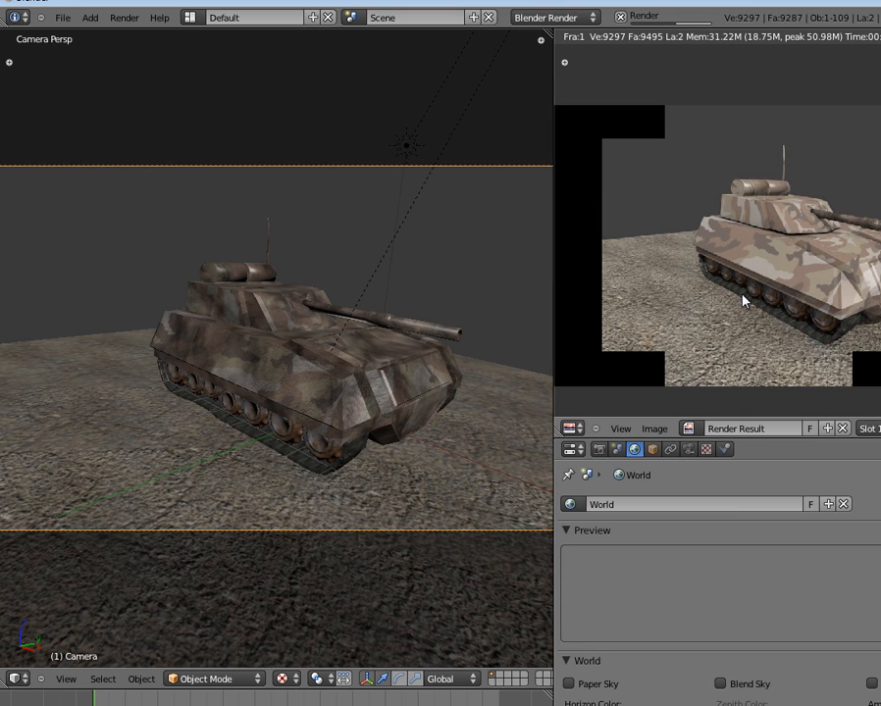
{"action": "scroll", "coordinate": [743, 301], "scroll_direction": "up", "scroll_amount": 2}
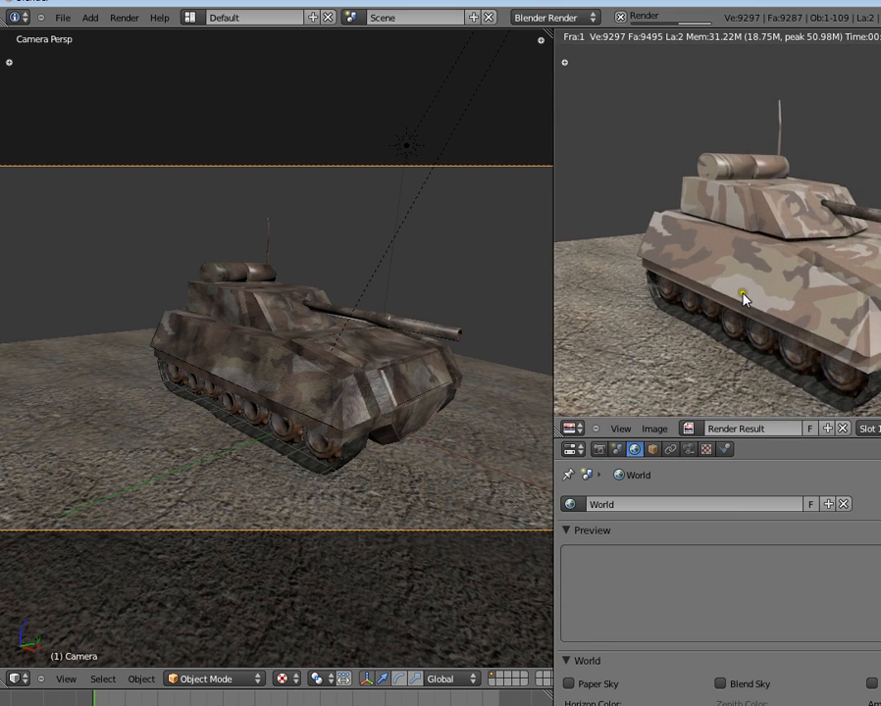
{"action": "scroll", "coordinate": [743, 300], "scroll_direction": "up", "scroll_amount": 3}
{"action": "middle_click_drag", "start_coordinate": [837, 305], "coordinate": [686, 186]}
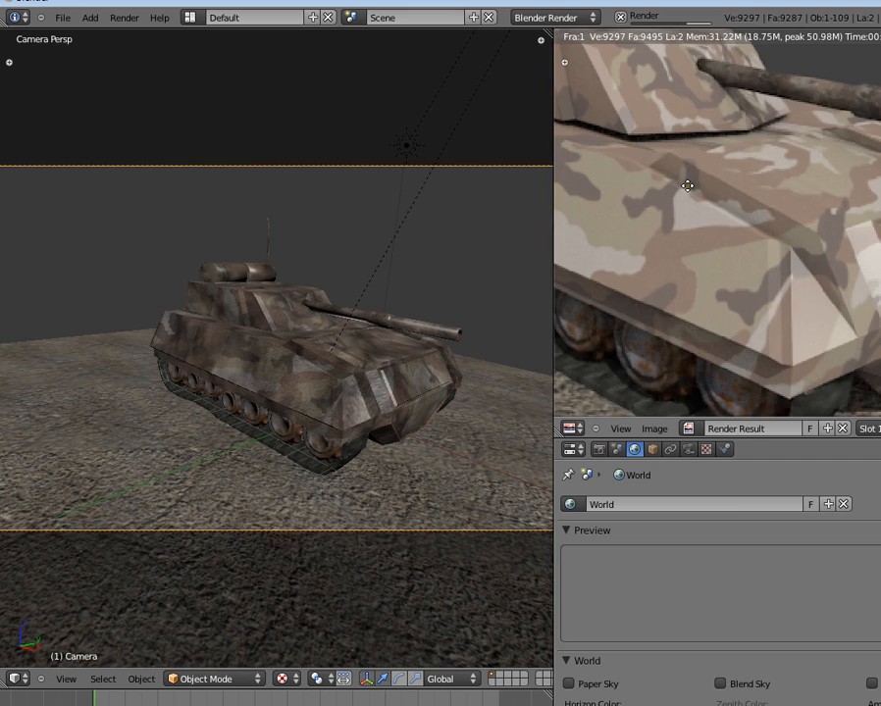
{"action": "scroll", "coordinate": [686, 191], "scroll_direction": "down", "scroll_amount": 5}
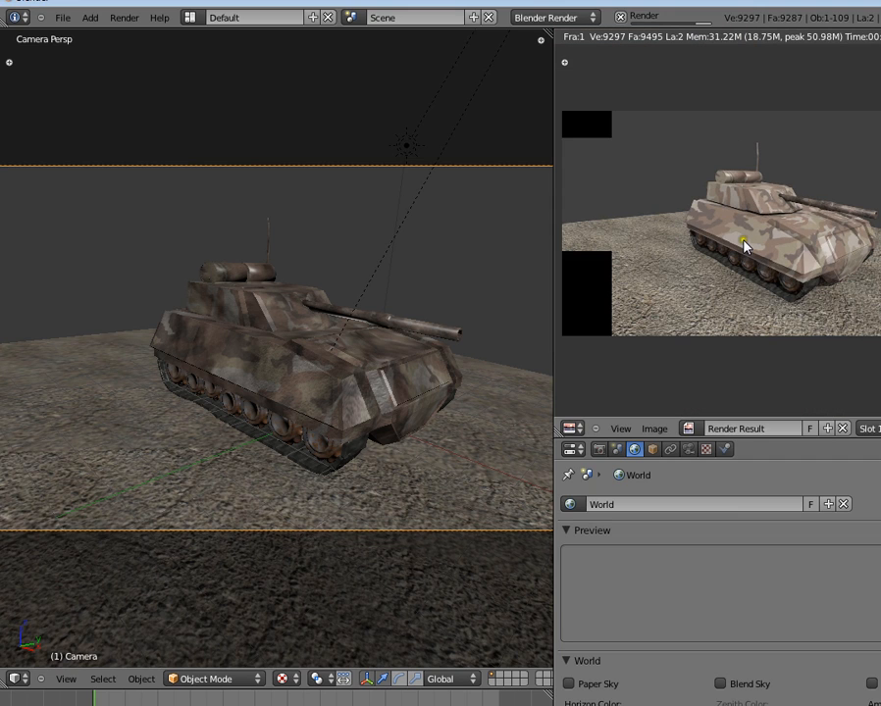
{"action": "scroll", "coordinate": [742, 245], "scroll_direction": "up", "scroll_amount": 1}
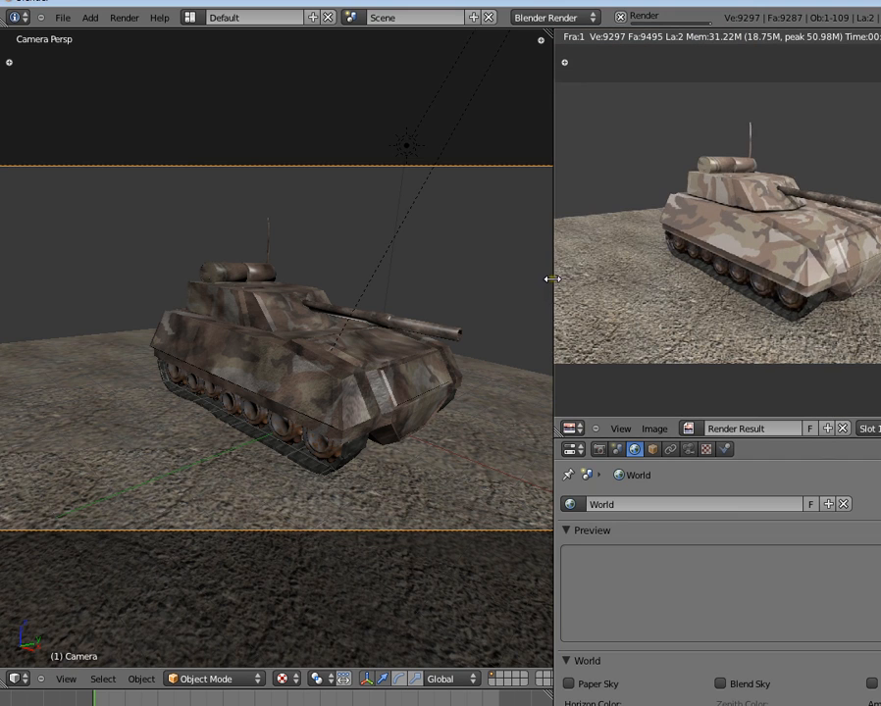
- Widen the camera viewport by moving the border it shares with the render result area
{"action": "right_click", "coordinate": [553, 279]}
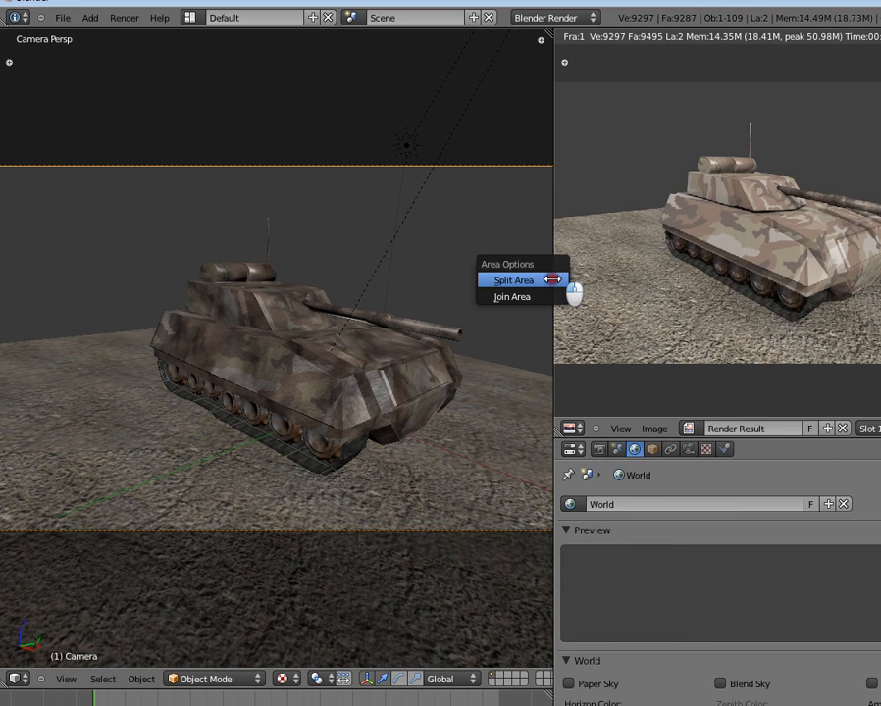
{"action": "left_click", "coordinate": [559, 281]}
{"action": "right_click", "coordinate": [552, 278]}
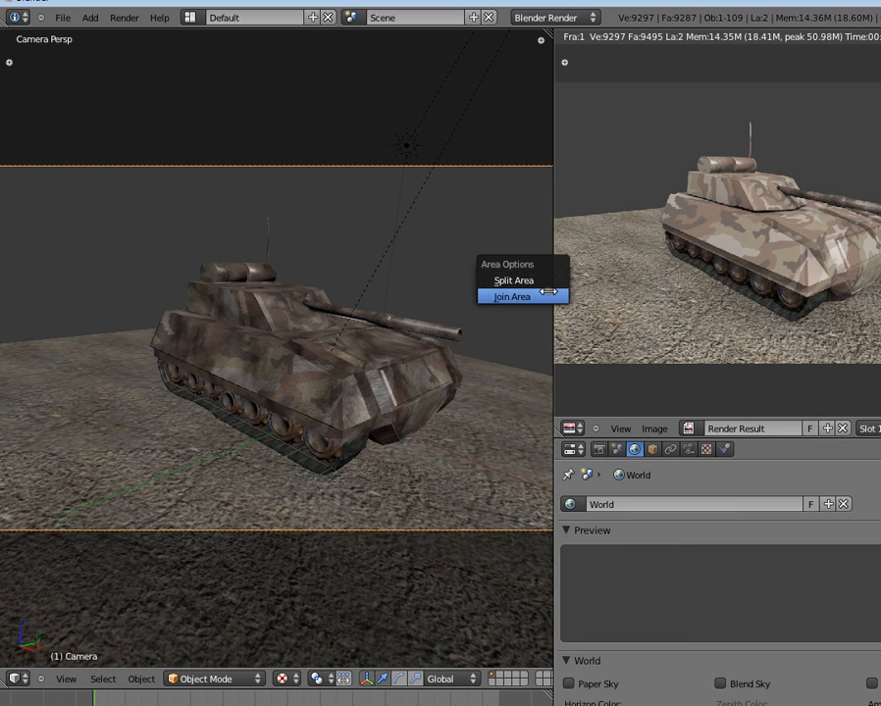
{"action": "left_click", "coordinate": [506, 296]}
{"action": "left_click_drag", "start_coordinate": [554, 322], "coordinate": [677, 338]}
- Select the tank hull and darken the diffuse colour of its tank body material to a dark grey
{"action": "right_click", "coordinate": [390, 339]}
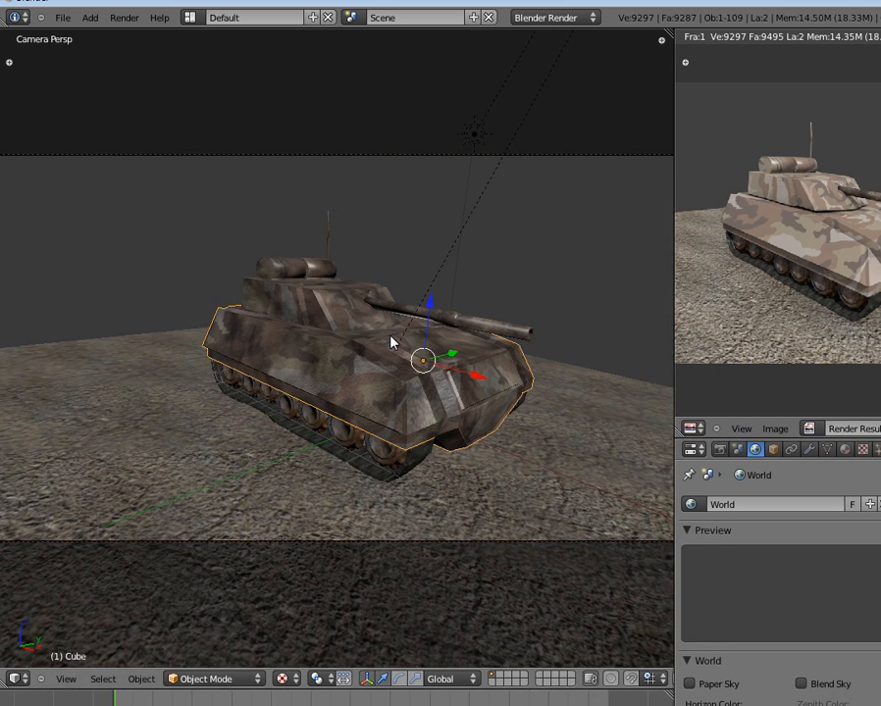
{"action": "left_click", "coordinate": [844, 449]}
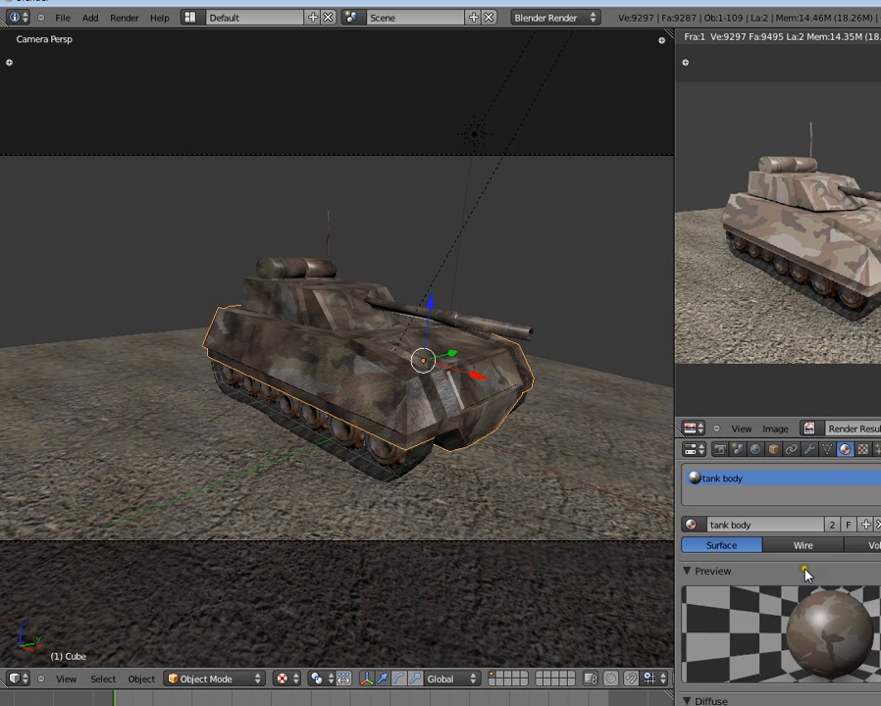
{"action": "scroll", "coordinate": [811, 573], "scroll_direction": "down", "scroll_amount": 1}
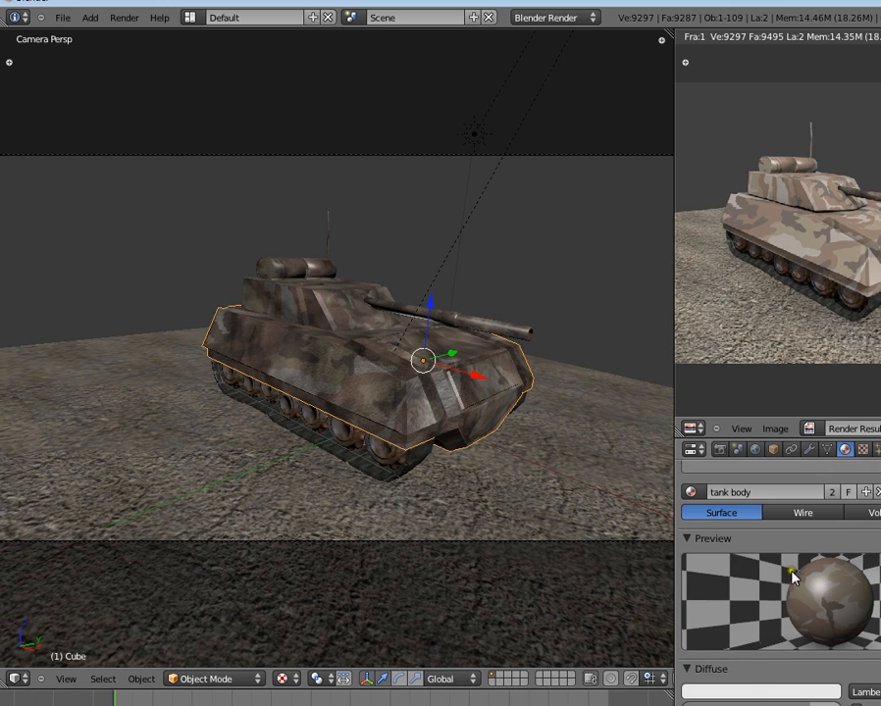
{"action": "left_click", "coordinate": [755, 692]}
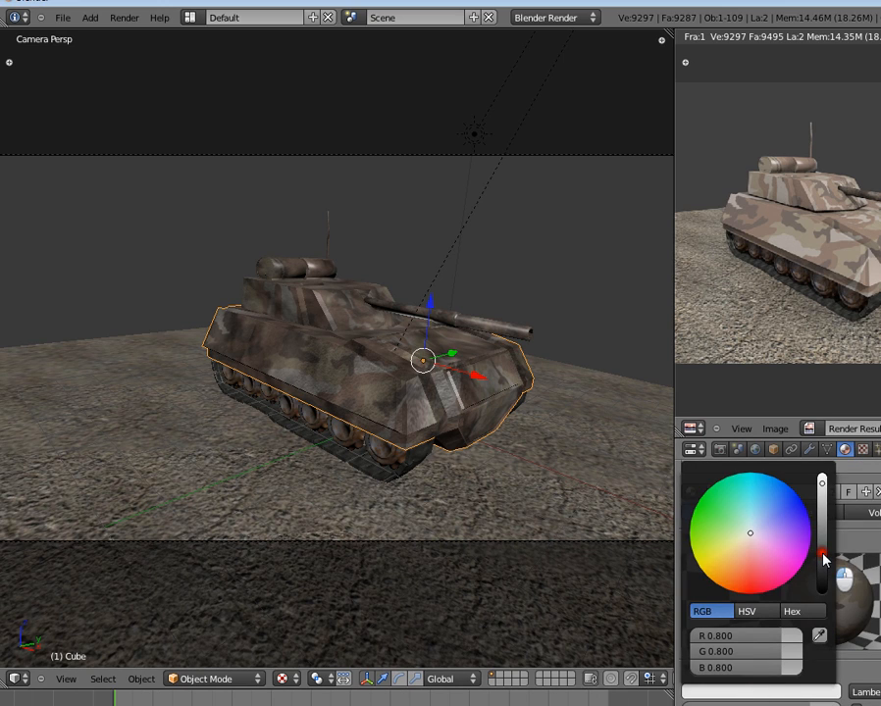
{"action": "left_click", "coordinate": [823, 558]}
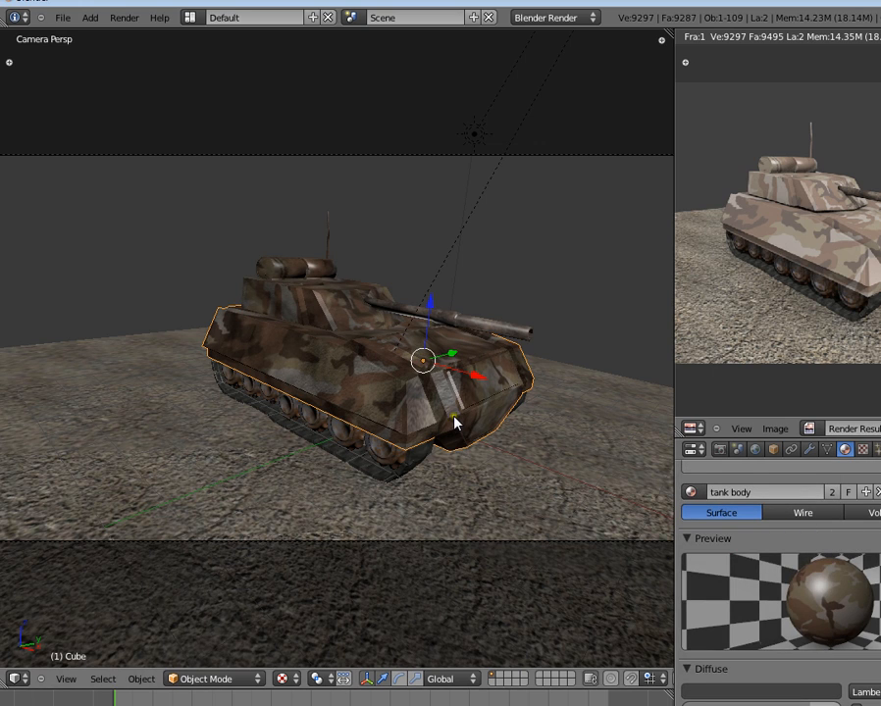
- Set the tank body material's diffuse colour to a muted green of R 0.128, G 0.267, B 0.0855
{"action": "left_click", "coordinate": [775, 692]}
{"action": "left_click_drag", "start_coordinate": [750, 534], "coordinate": [740, 531]}
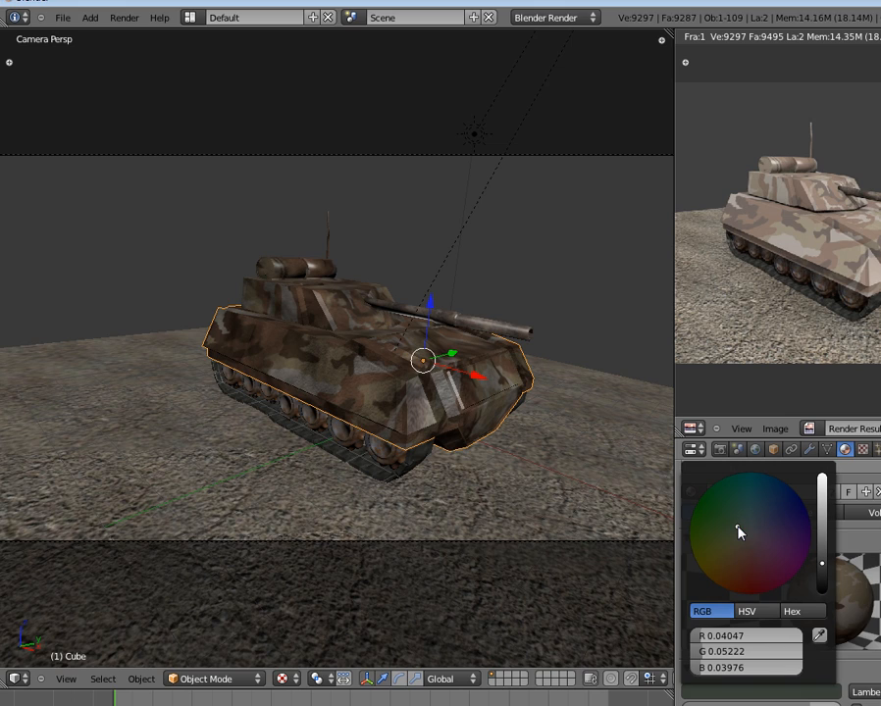
{"action": "left_click", "coordinate": [711, 522]}
{"action": "left_click", "coordinate": [821, 530]}
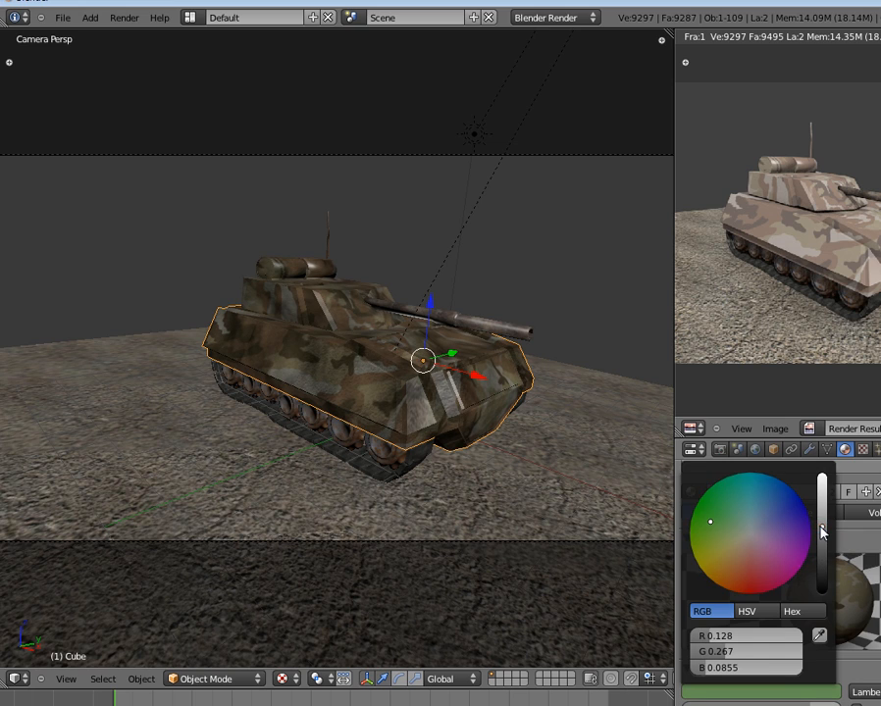
{"action": "left_click", "coordinate": [863, 539]}
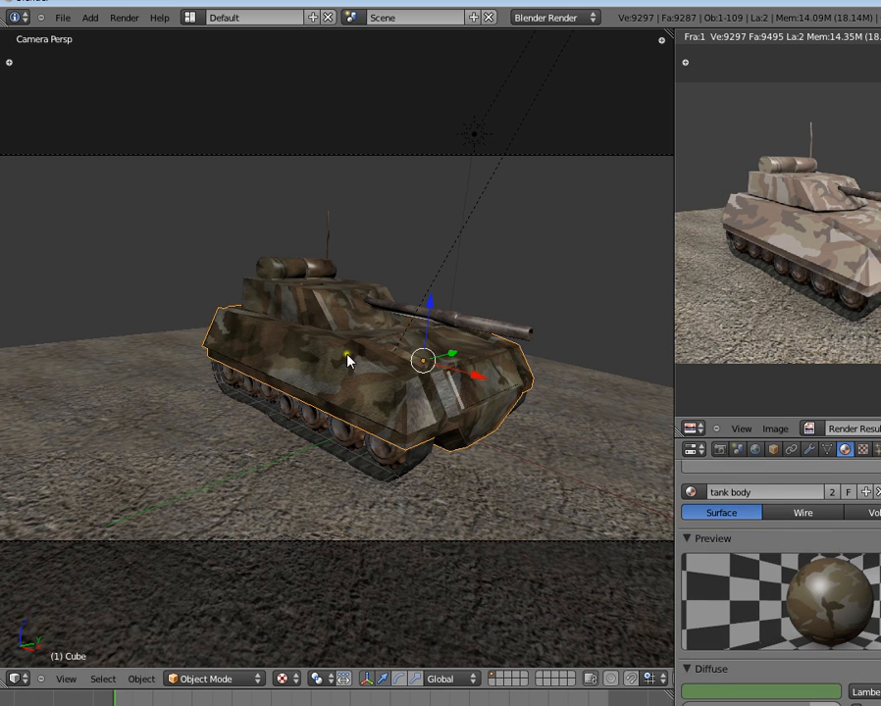
- Set the influence blend type of the hull's Camouflage0001_S.jpg texture to Multiply
{"action": "left_click", "coordinate": [863, 449]}
{"action": "scroll", "coordinate": [757, 545], "scroll_direction": "up", "scroll_amount": 3}
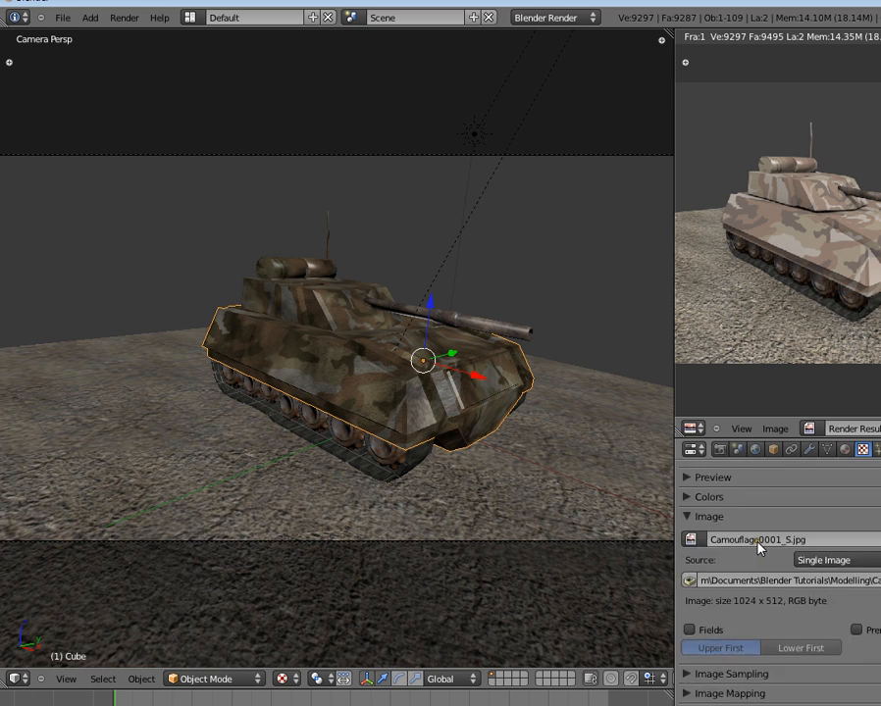
{"action": "scroll", "coordinate": [757, 545], "scroll_direction": "up", "scroll_amount": 3}
{"action": "scroll", "coordinate": [772, 574], "scroll_direction": "down", "scroll_amount": 5}
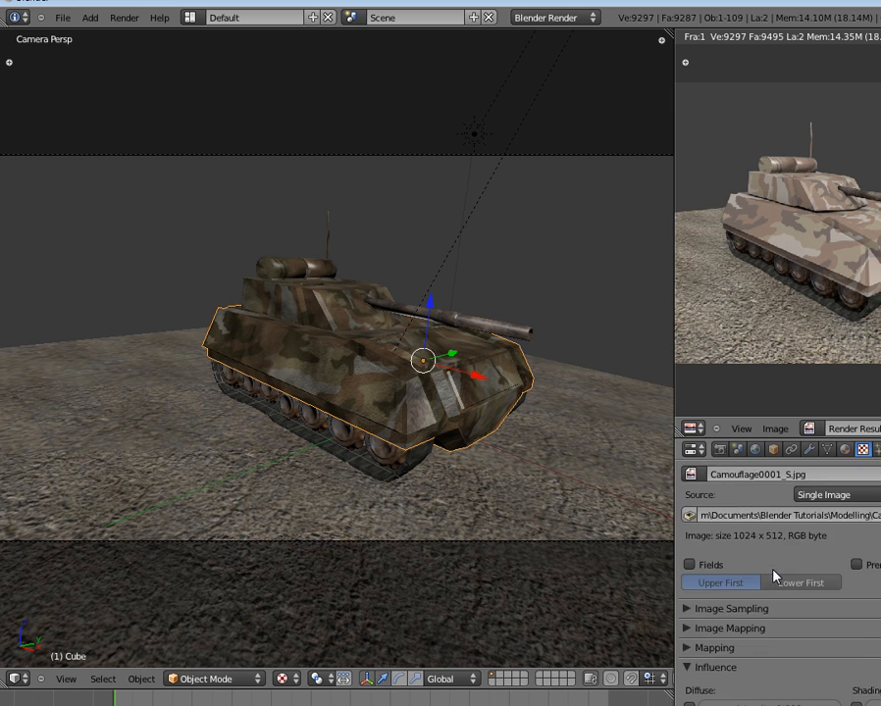
{"action": "scroll", "coordinate": [774, 576], "scroll_direction": "down", "scroll_amount": 4}
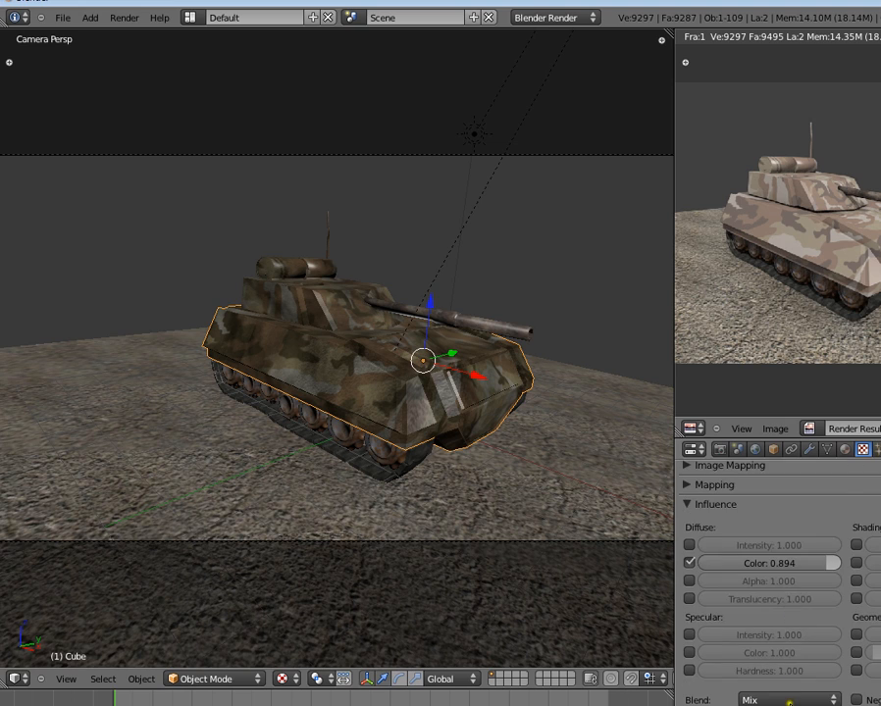
{"action": "left_click", "coordinate": [789, 700]}
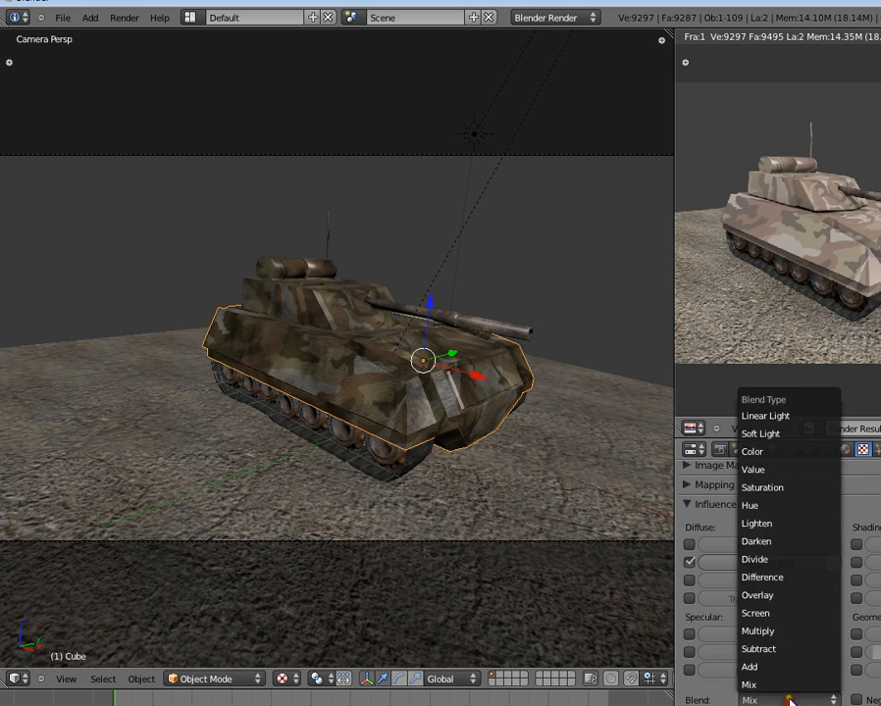
{"action": "left_click", "coordinate": [788, 631]}
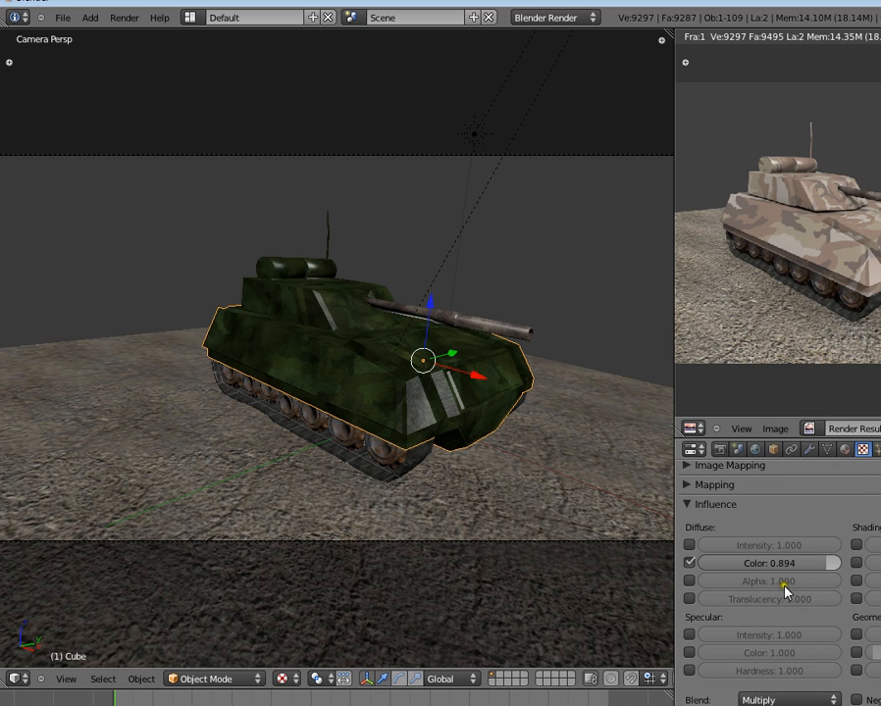
{"action": "left_click", "coordinate": [806, 700]}
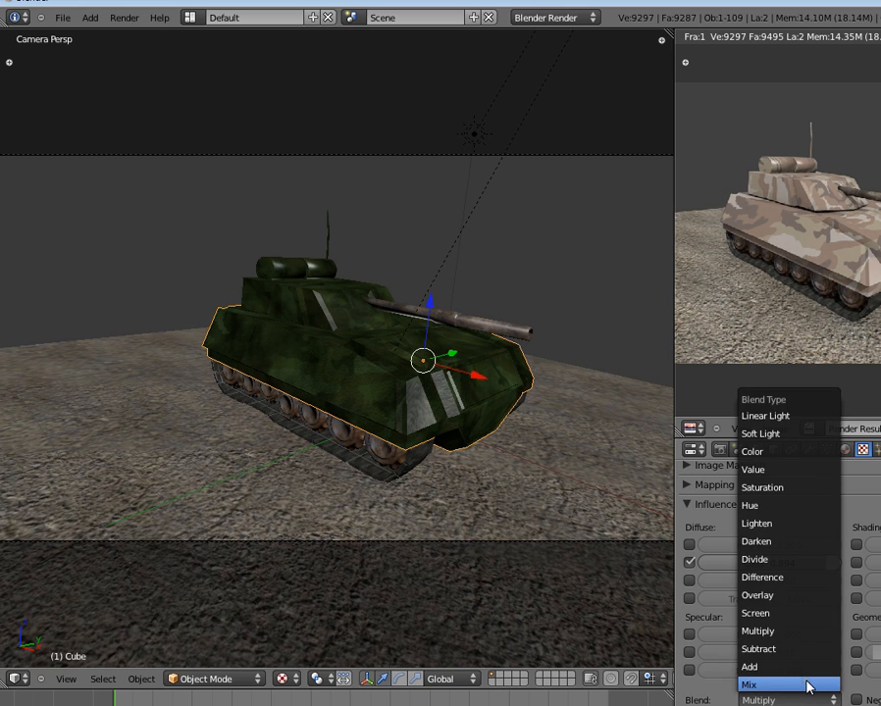
- Lighten the tank body's diffuse colour to a pale grey-green, and start a test render with everything deselected
{"action": "left_click", "coordinate": [844, 449]}
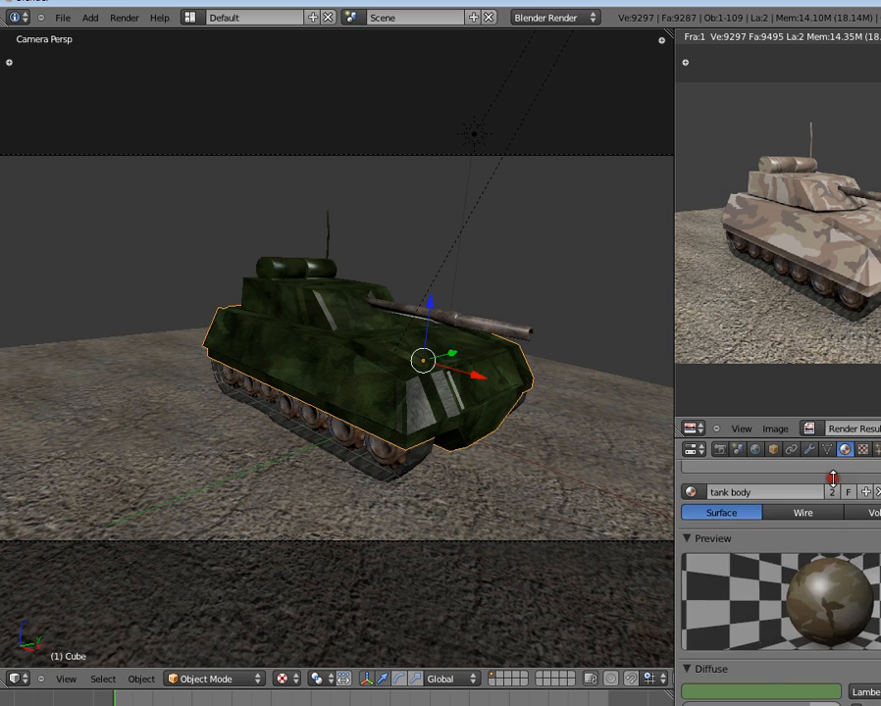
{"action": "left_click", "coordinate": [770, 692]}
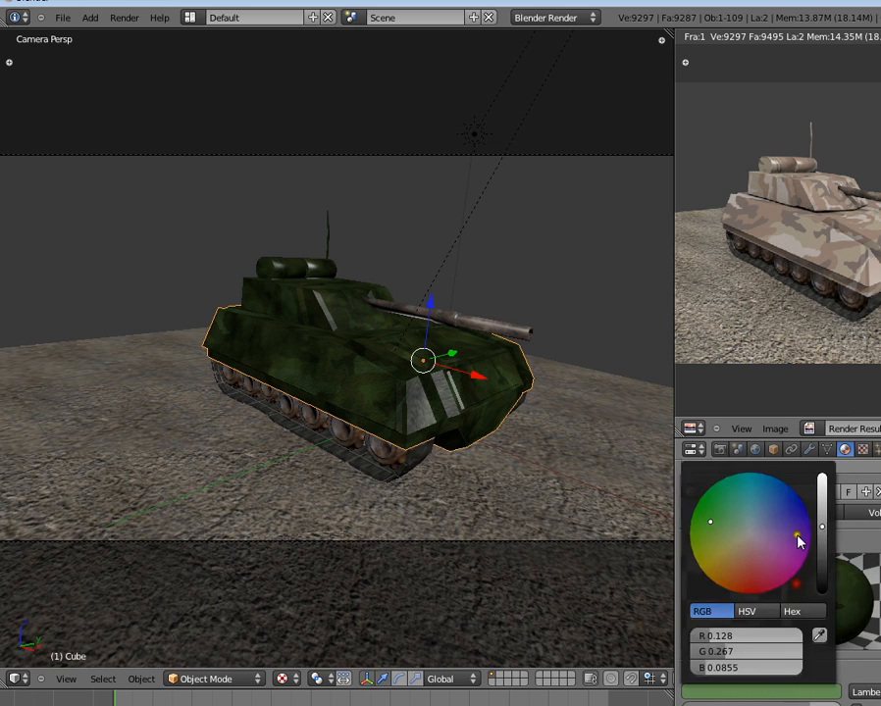
{"action": "left_click", "coordinate": [821, 481]}
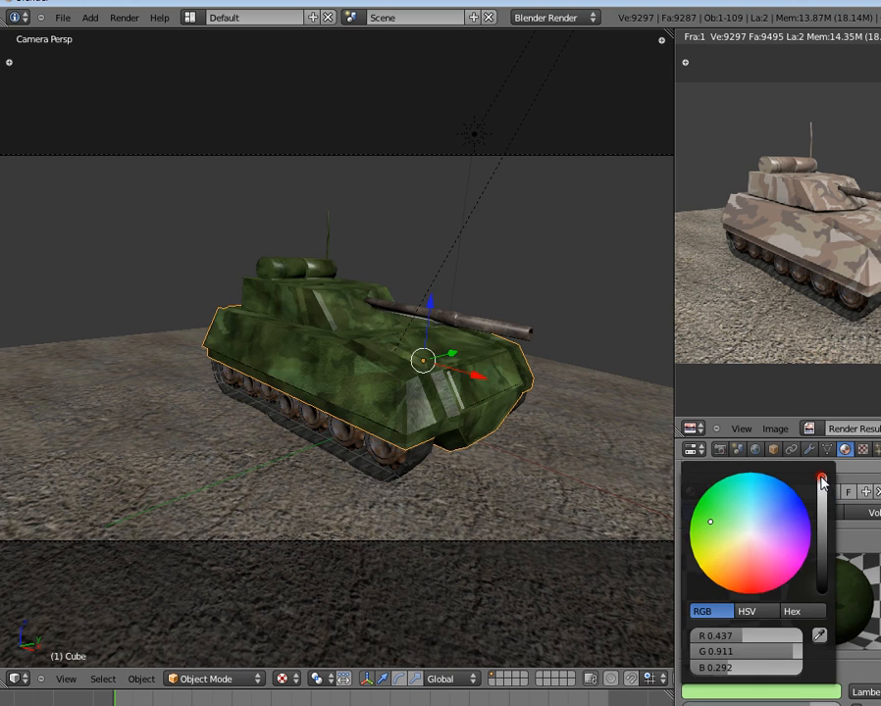
{"action": "left_click", "coordinate": [750, 541]}
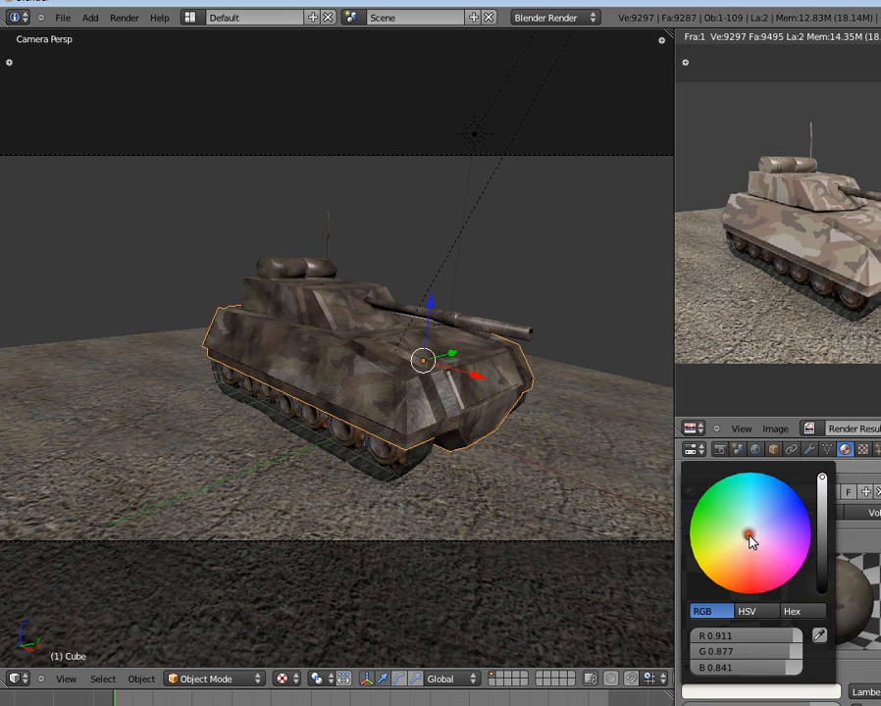
{"action": "left_click", "coordinate": [739, 537]}
{"action": "left_click_drag", "start_coordinate": [822, 535], "coordinate": [822, 498]}
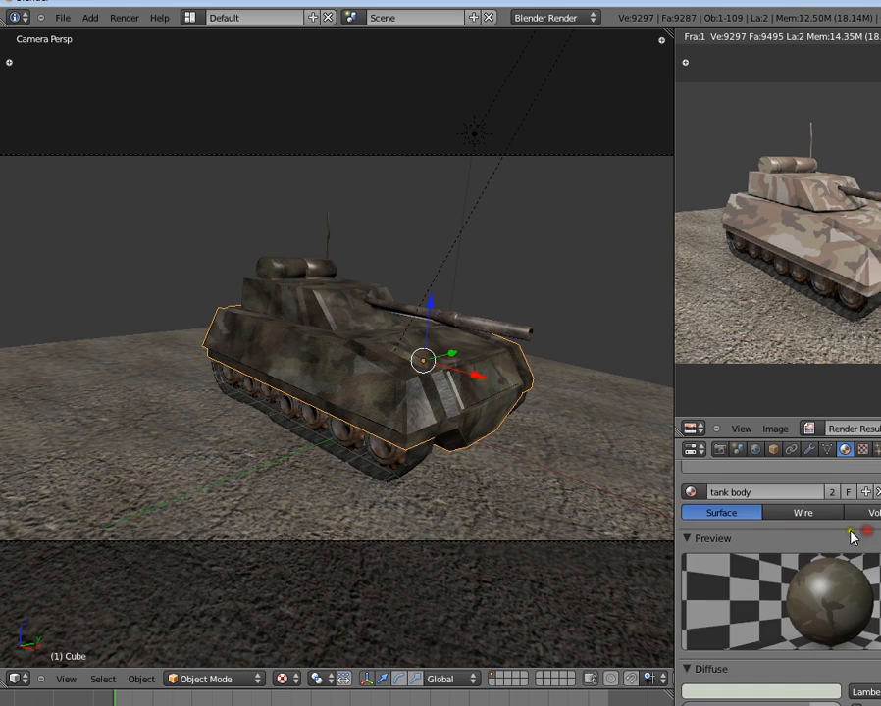
{"action": "key", "text": "a"}
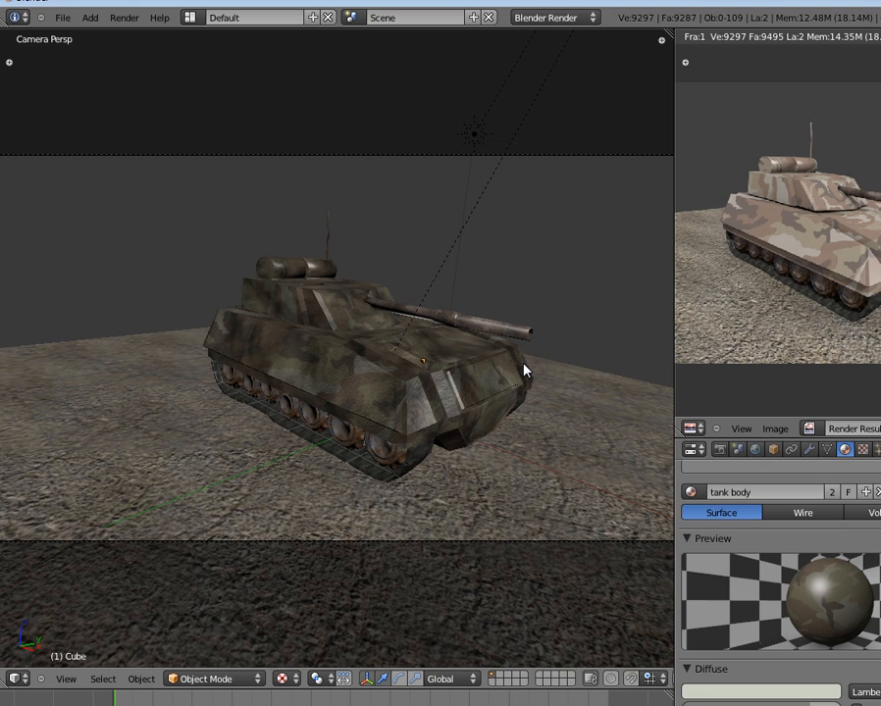
{"action": "key", "text": "F12"}
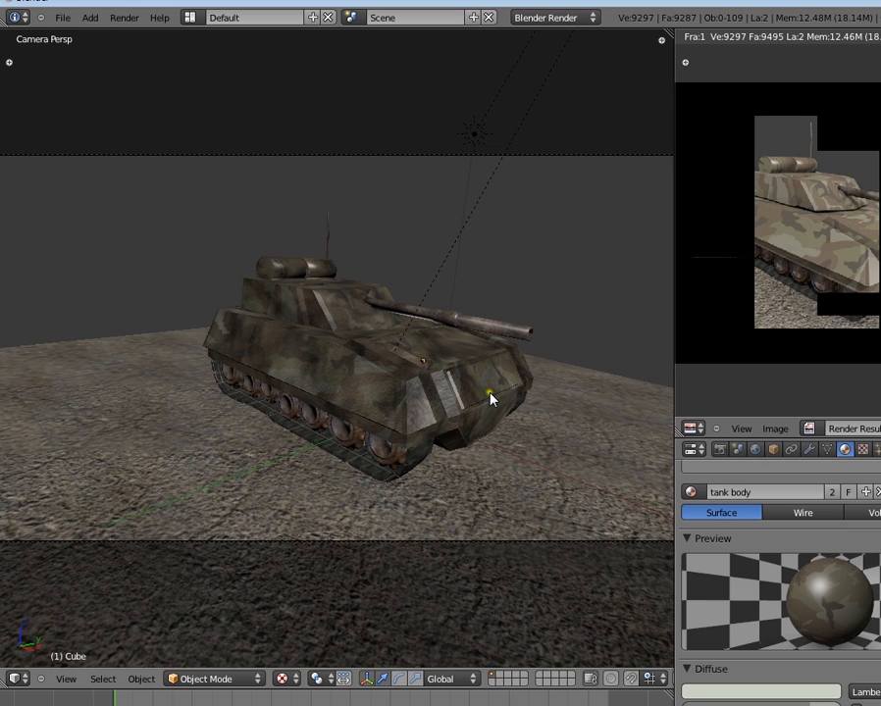
- Set the Ambient Occlusion blend mode to Multiply in the world settings
{"action": "left_click", "coordinate": [757, 451]}
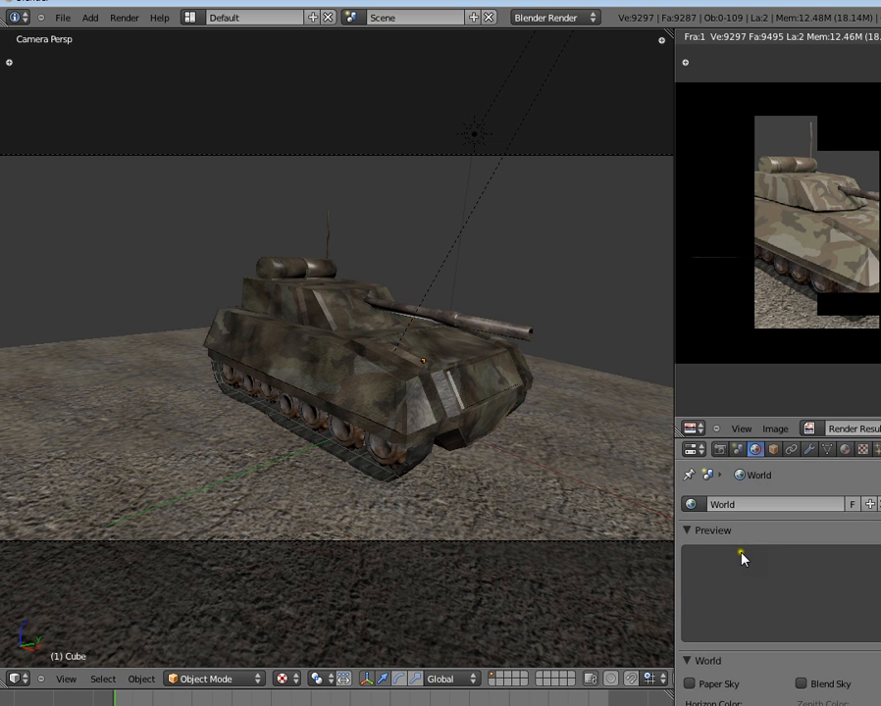
{"action": "scroll", "coordinate": [743, 670], "scroll_direction": "down", "scroll_amount": 5}
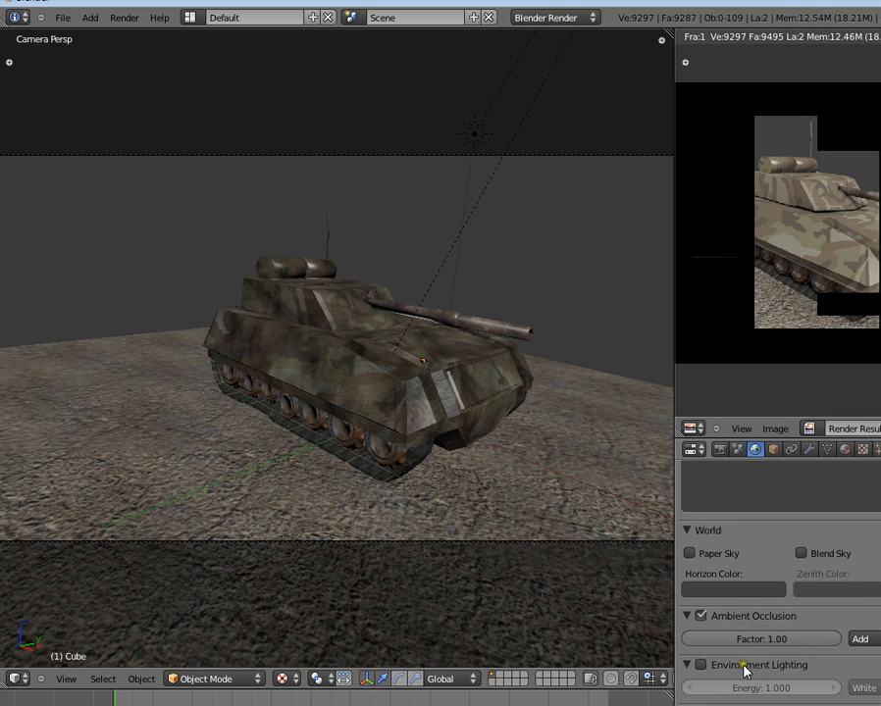
{"action": "scroll", "coordinate": [748, 670], "scroll_direction": "down", "scroll_amount": 3}
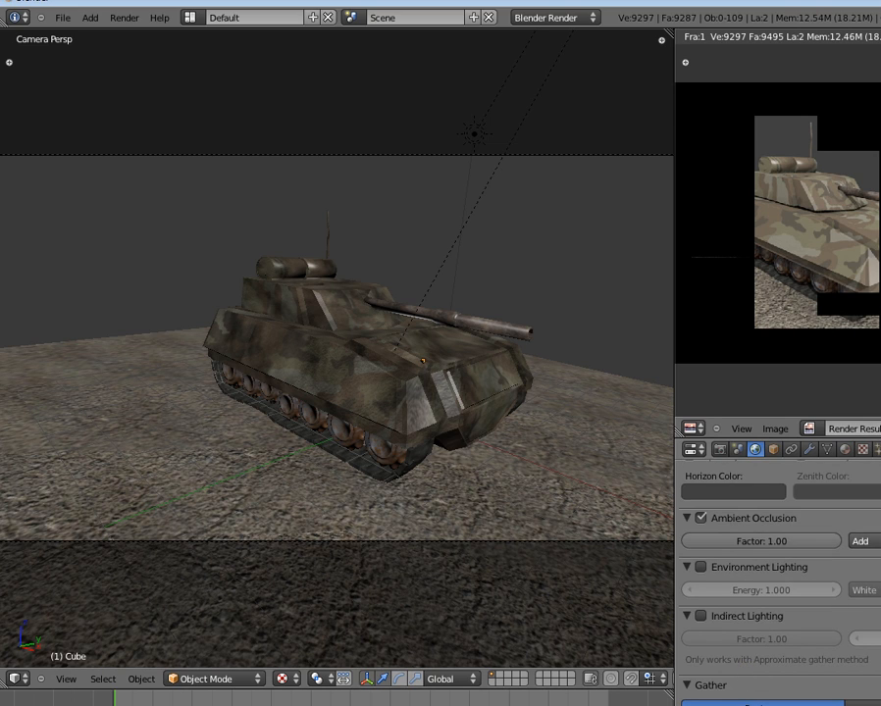
{"action": "left_click", "coordinate": [859, 541]}
{"action": "left_click", "coordinate": [873, 523]}
- Try rendering with the large area switched to the image editor, and return that area to the camera view
{"action": "left_click", "coordinate": [16, 679]}
{"action": "left_click", "coordinate": [68, 573]}
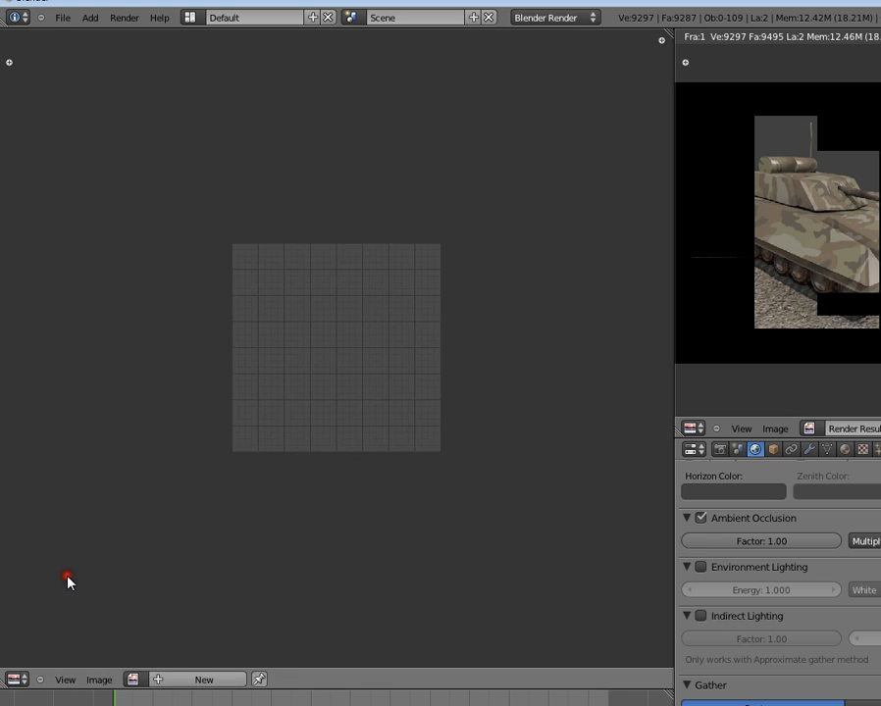
{"action": "key", "text": "F12"}
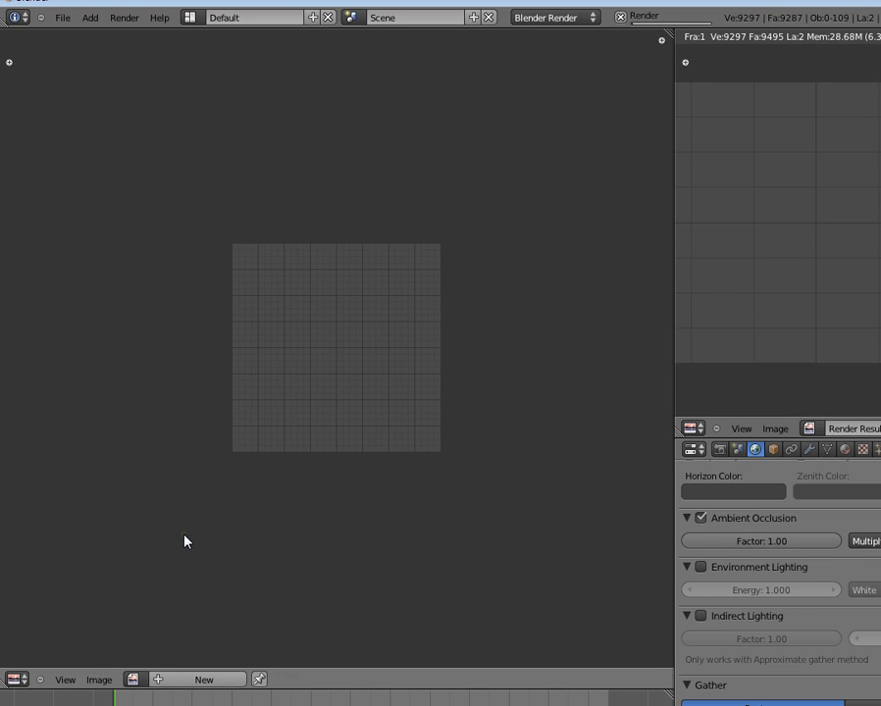
{"action": "key", "text": "Escape"}
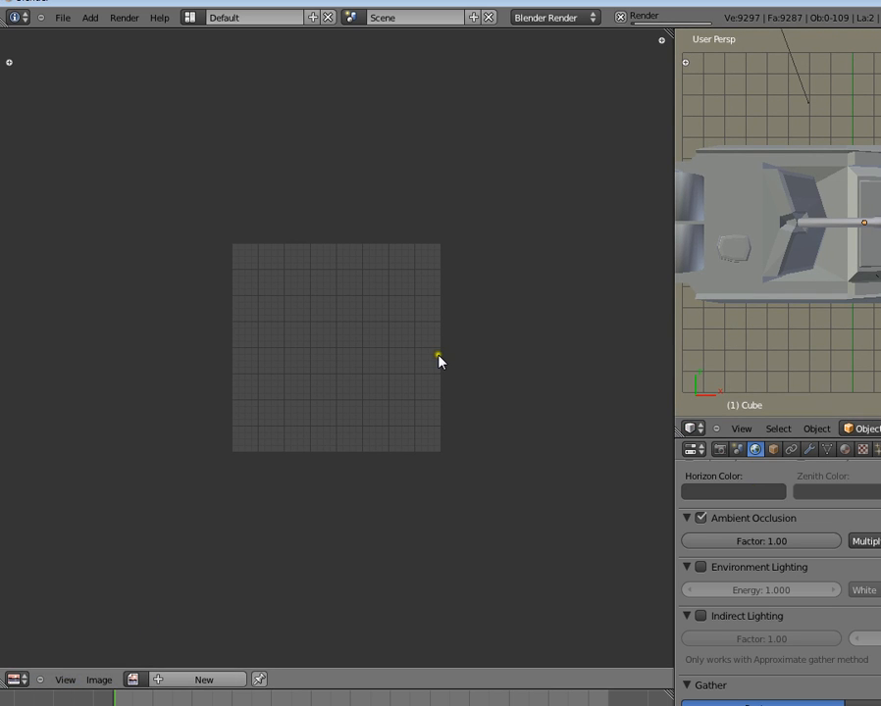
{"action": "left_click", "coordinate": [738, 447]}
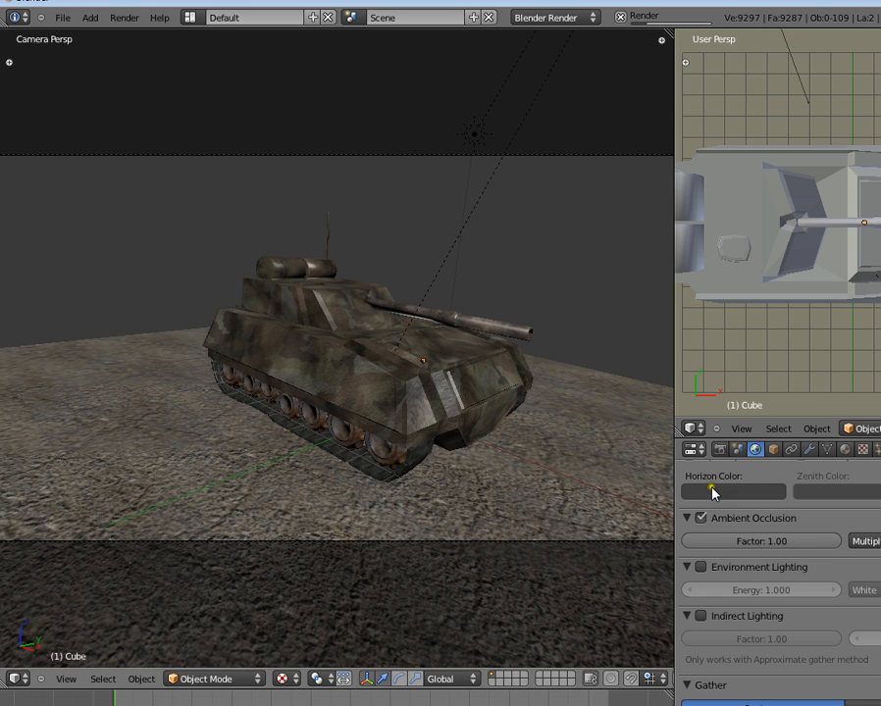
- Save the scene in the Modelling folder as MODELLING3
{"action": "left_click", "coordinate": [61, 18]}
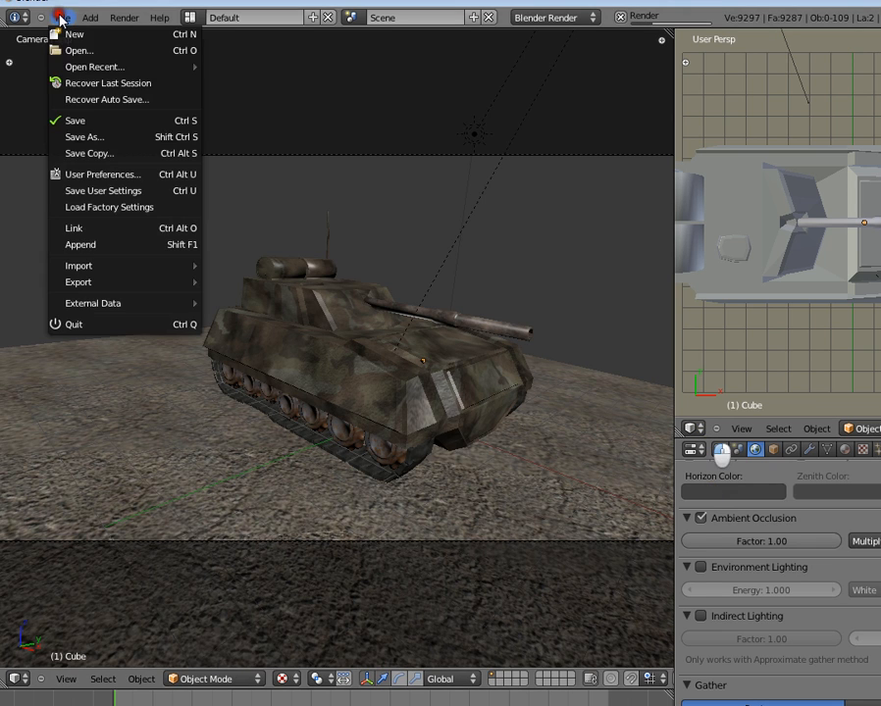
{"action": "left_click", "coordinate": [71, 119]}
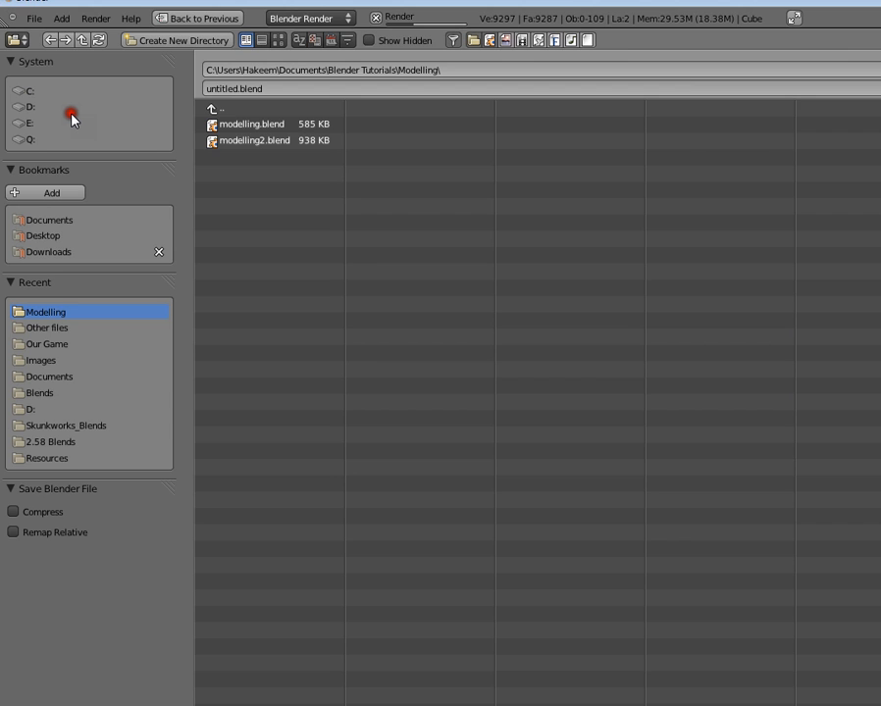
{"action": "left_click", "coordinate": [274, 87]}
{"action": "type", "text": "MODELLING3"}
{"action": "key", "text": "Return"}
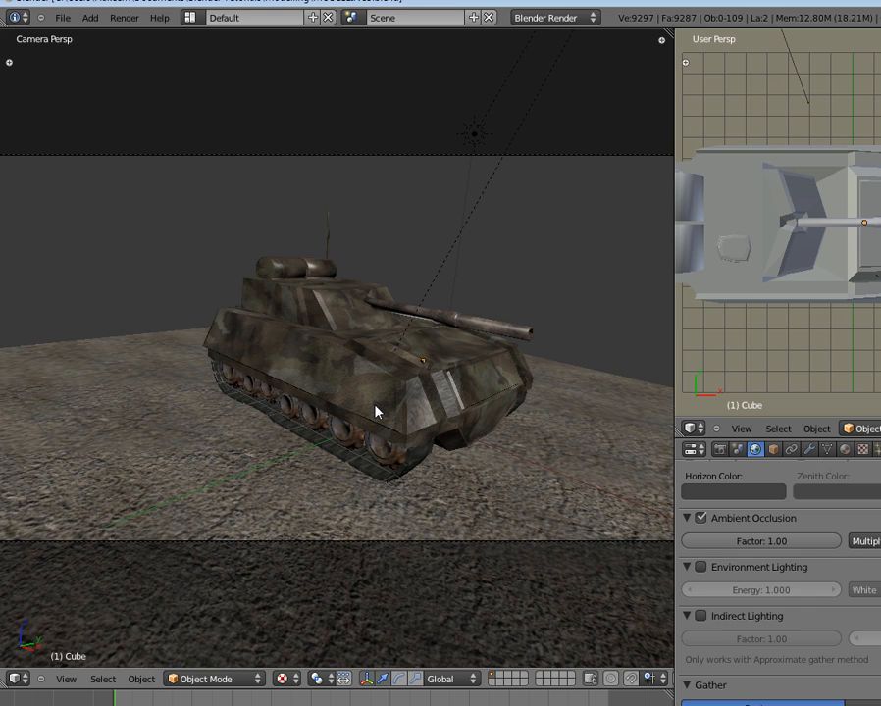
- Render the scene in the large area and inspect the tank's camouflage and shadows up close and as a whole
{"action": "scroll", "coordinate": [375, 412], "scroll_direction": "up", "scroll_amount": 4}
{"action": "scroll", "coordinate": [374, 412], "scroll_direction": "down", "scroll_amount": 4}
{"action": "key", "text": "F12"}
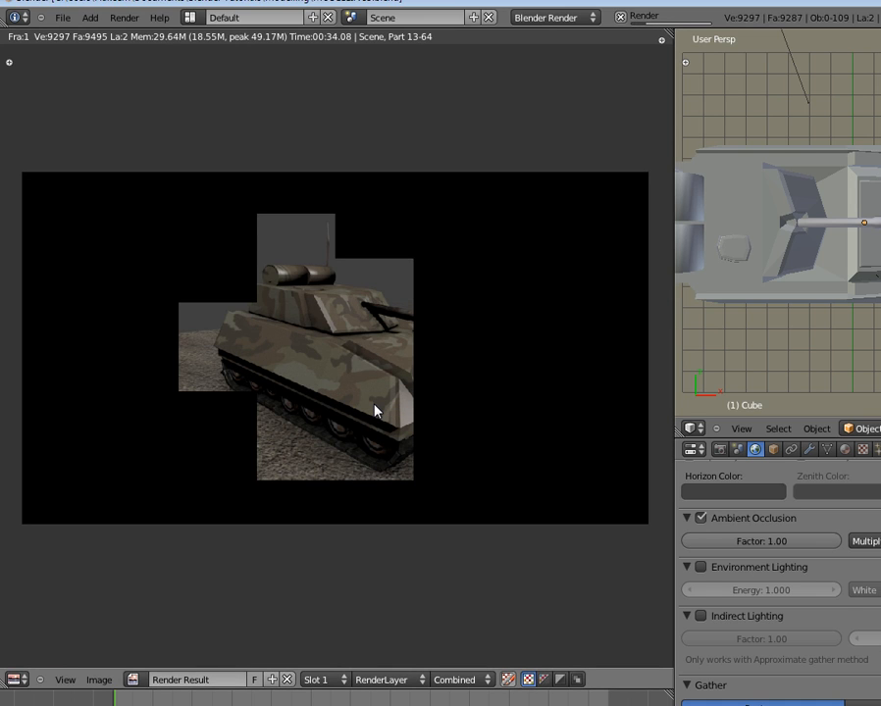
{"action": "scroll", "coordinate": [384, 457], "scroll_direction": "up", "scroll_amount": 1}
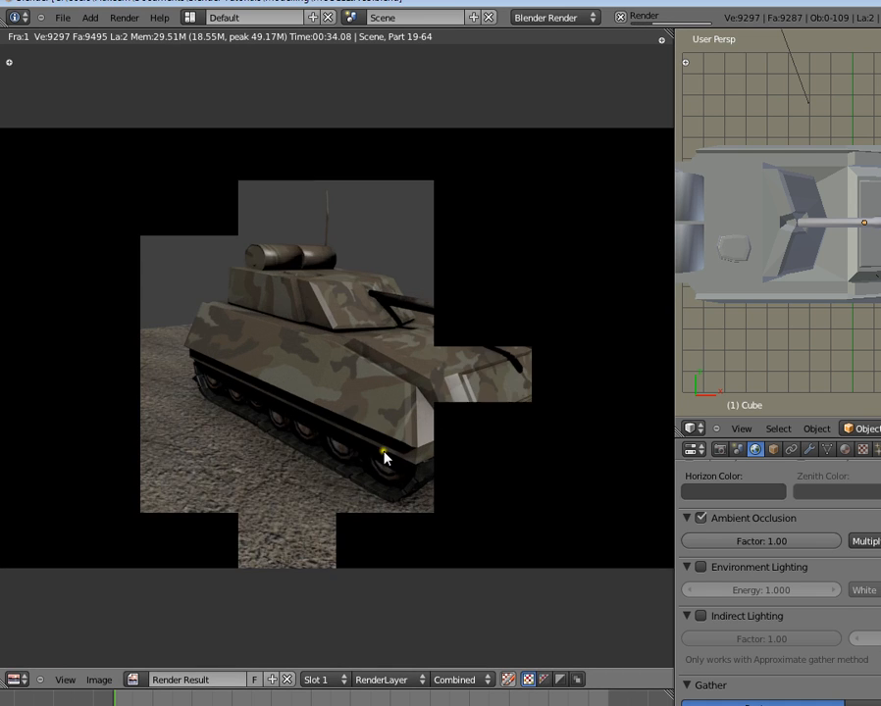
{"action": "scroll", "coordinate": [384, 456], "scroll_direction": "down", "scroll_amount": 1}
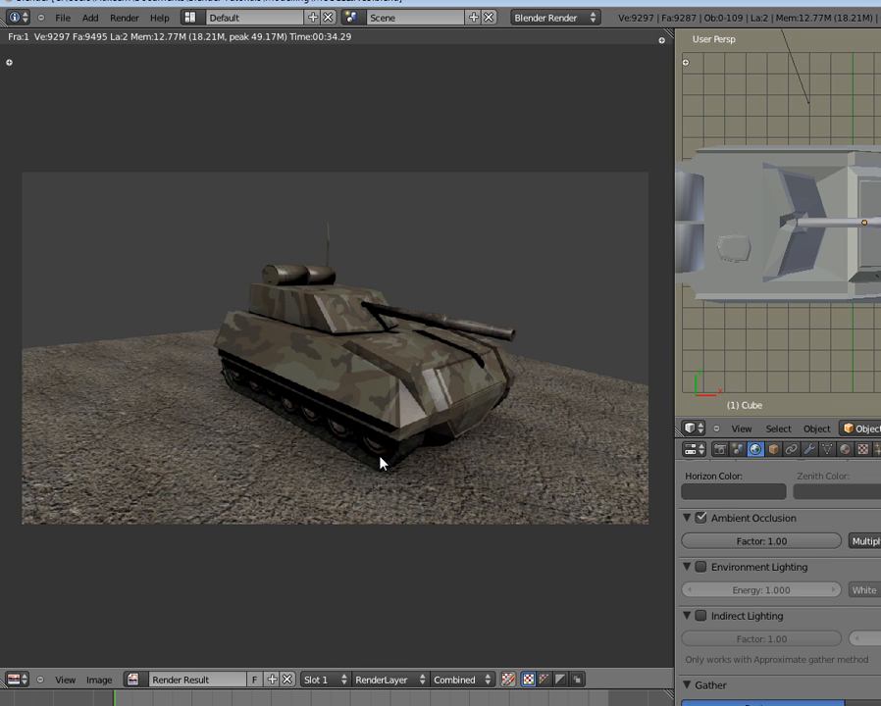
{"action": "scroll", "coordinate": [468, 480], "scroll_direction": "up", "scroll_amount": 1}
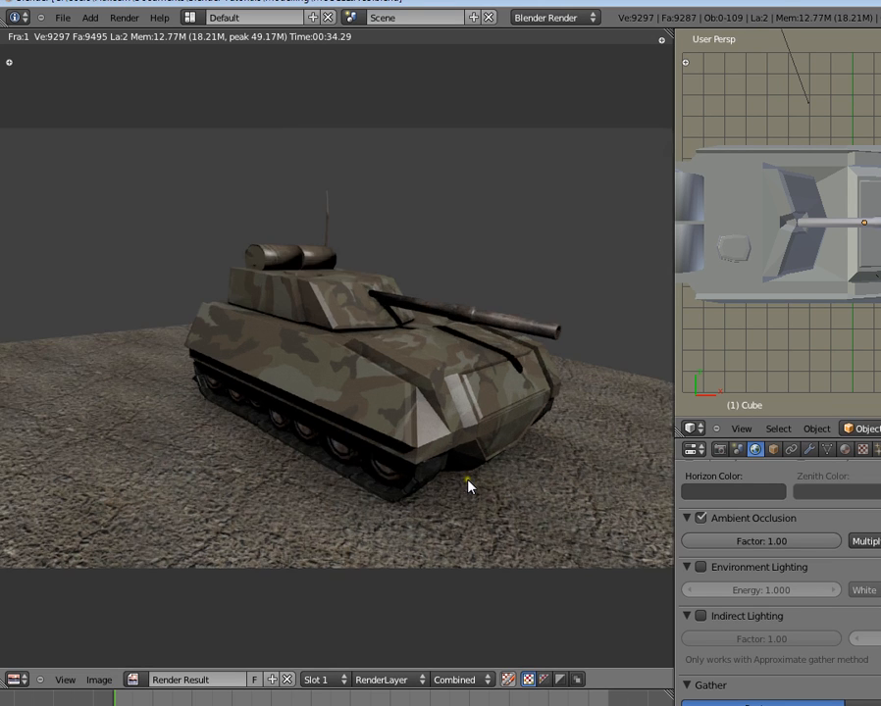
{"action": "scroll", "coordinate": [468, 479], "scroll_direction": "down", "scroll_amount": 2}
{"action": "scroll", "coordinate": [467, 480], "scroll_direction": "up", "scroll_amount": 1}
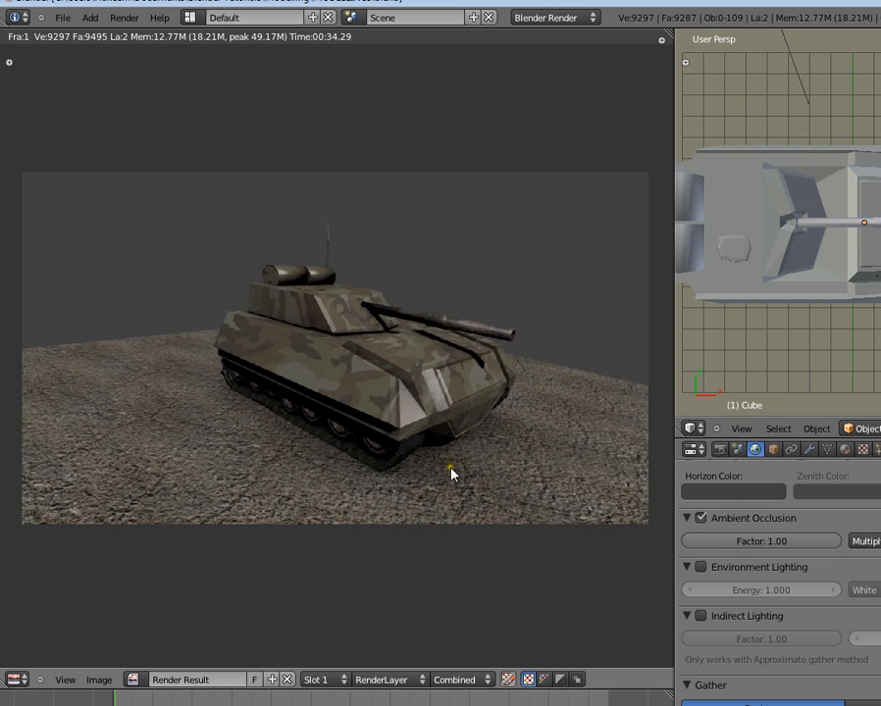